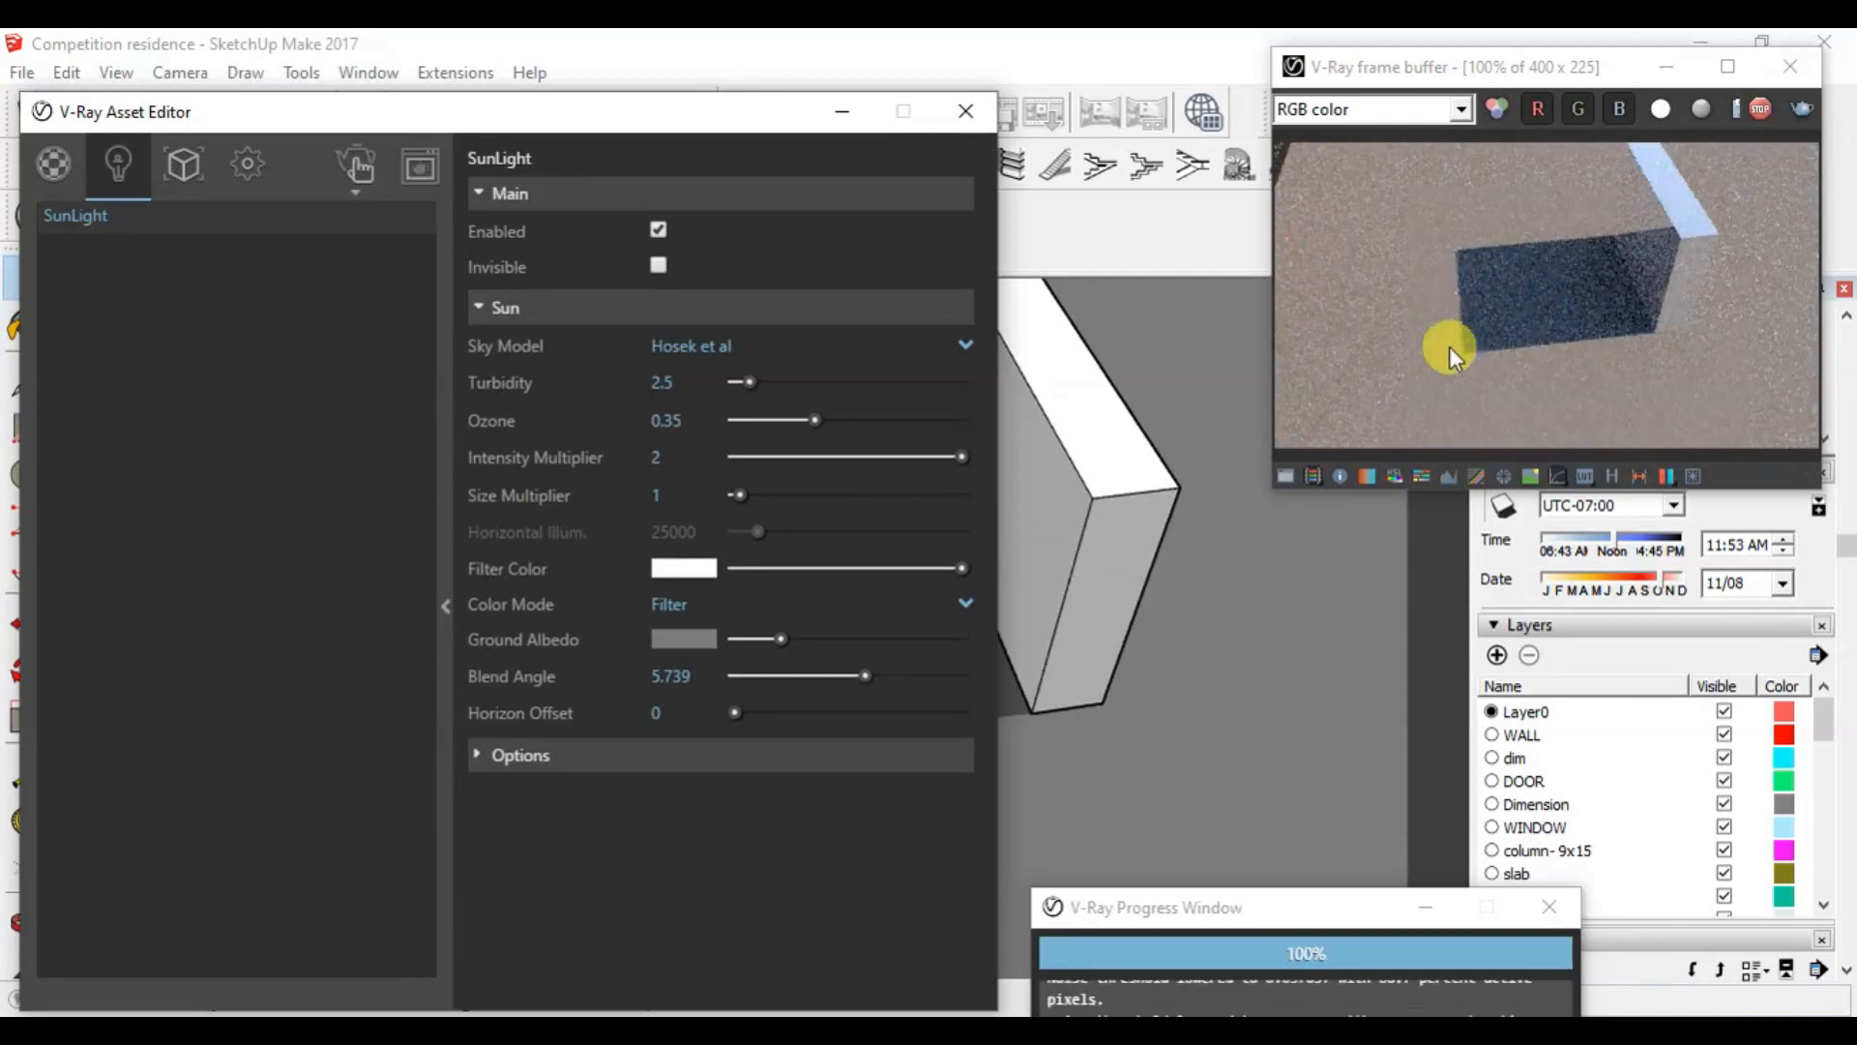
key("Return")
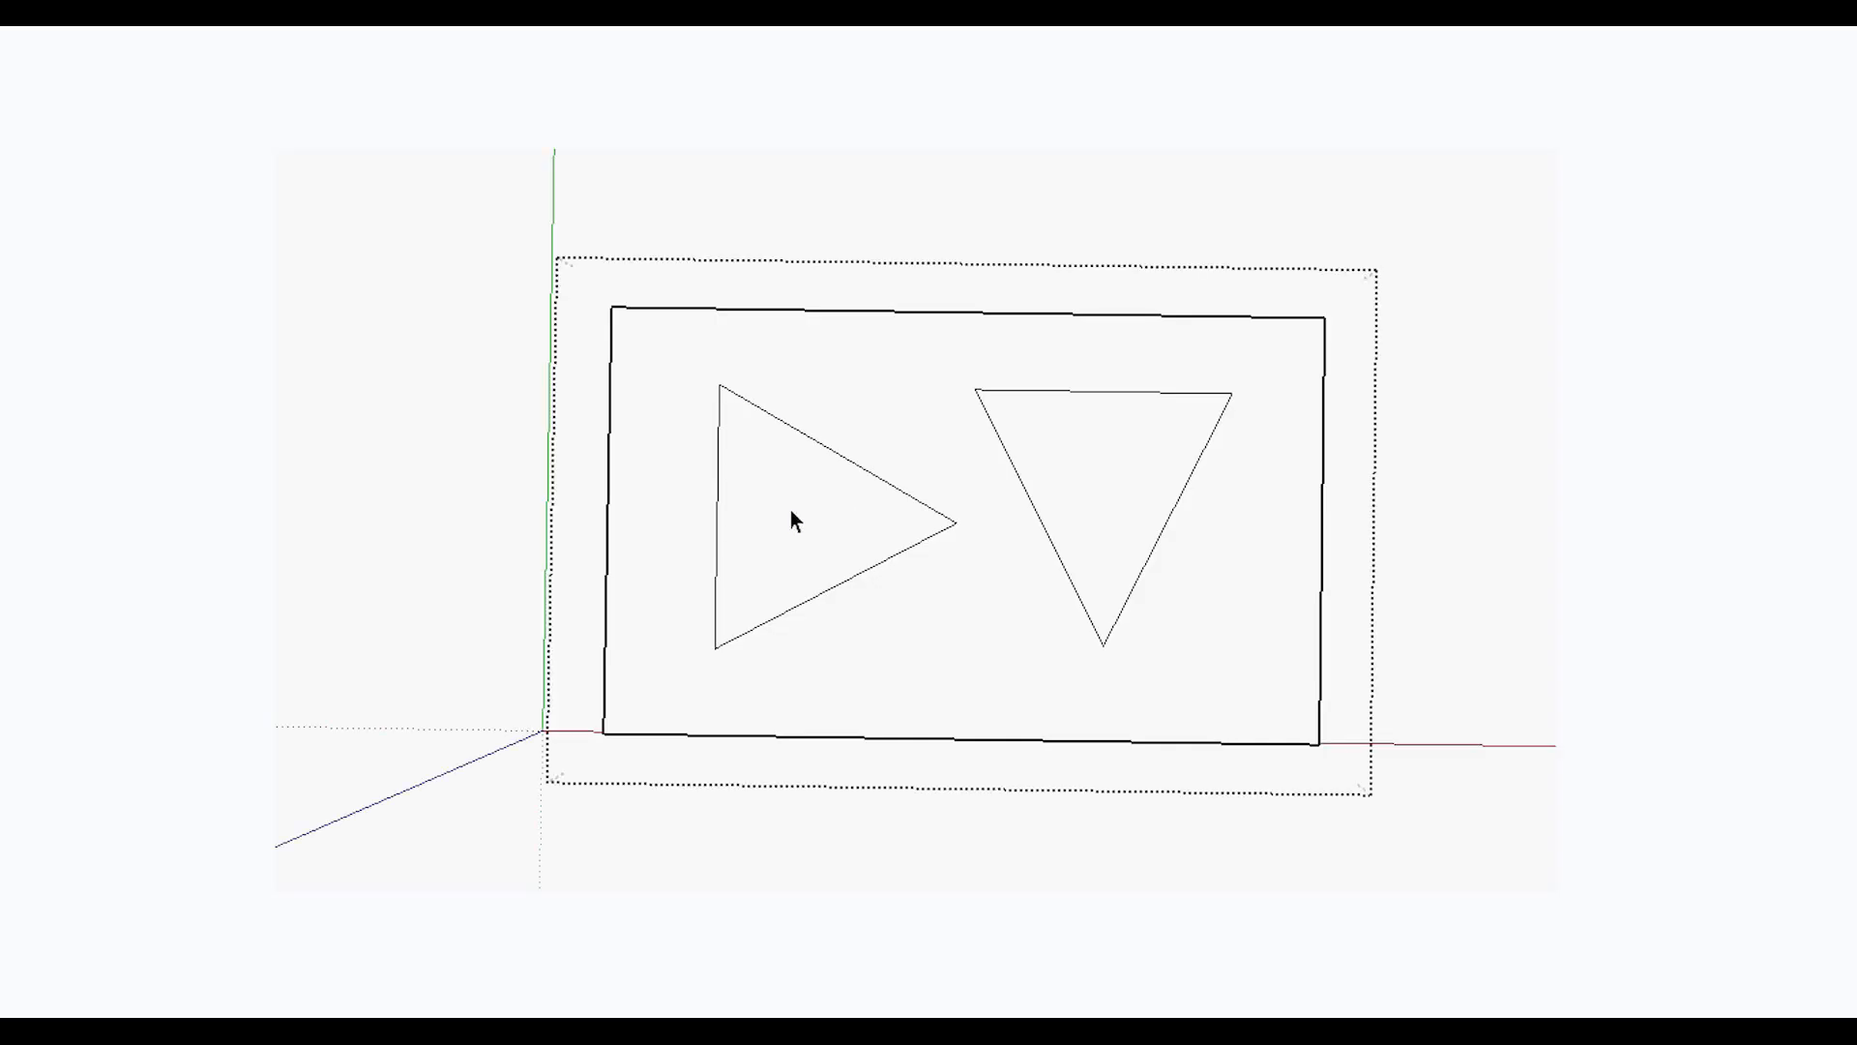
key("p")
left_click(801, 578)
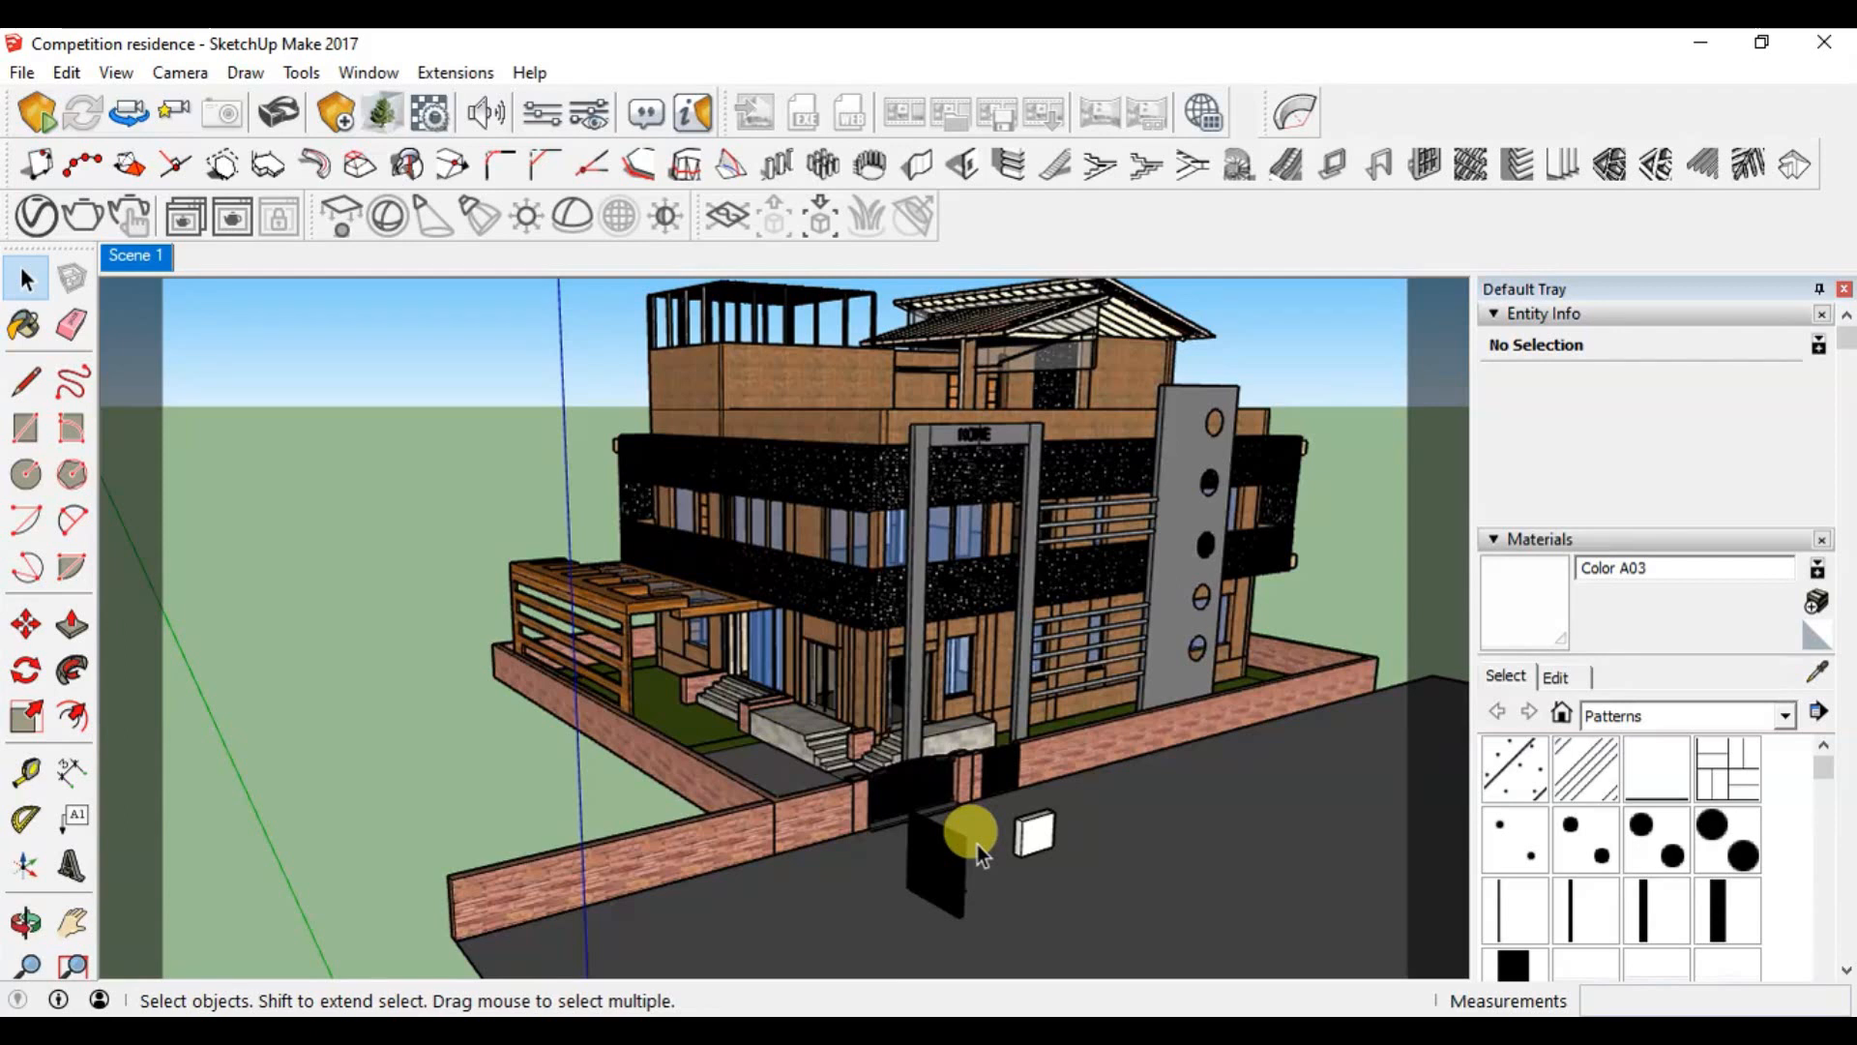
Step: Undock the V-Ray Lights toolbar and float it over the viewport
middle_click_drag(977, 845, 1002, 886)
scroll(1011, 896, "up", 4)
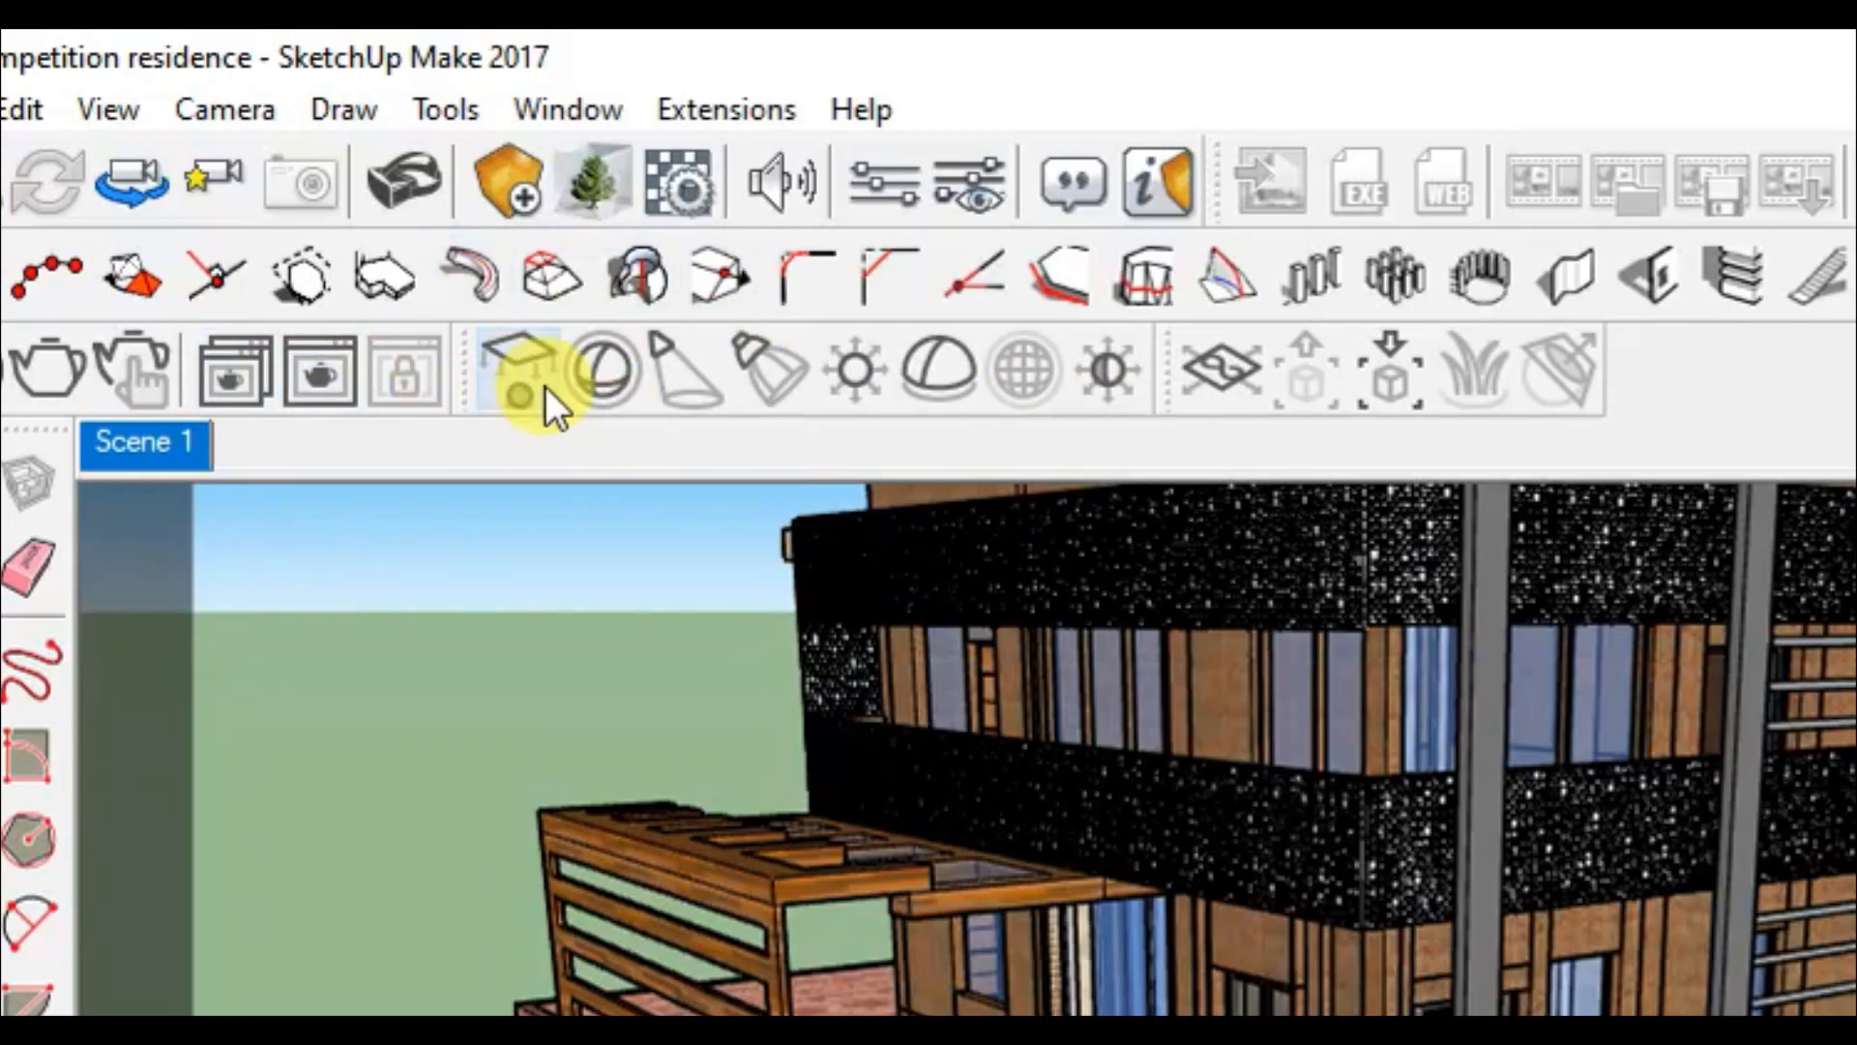
left_click_drag(460, 368, 677, 582)
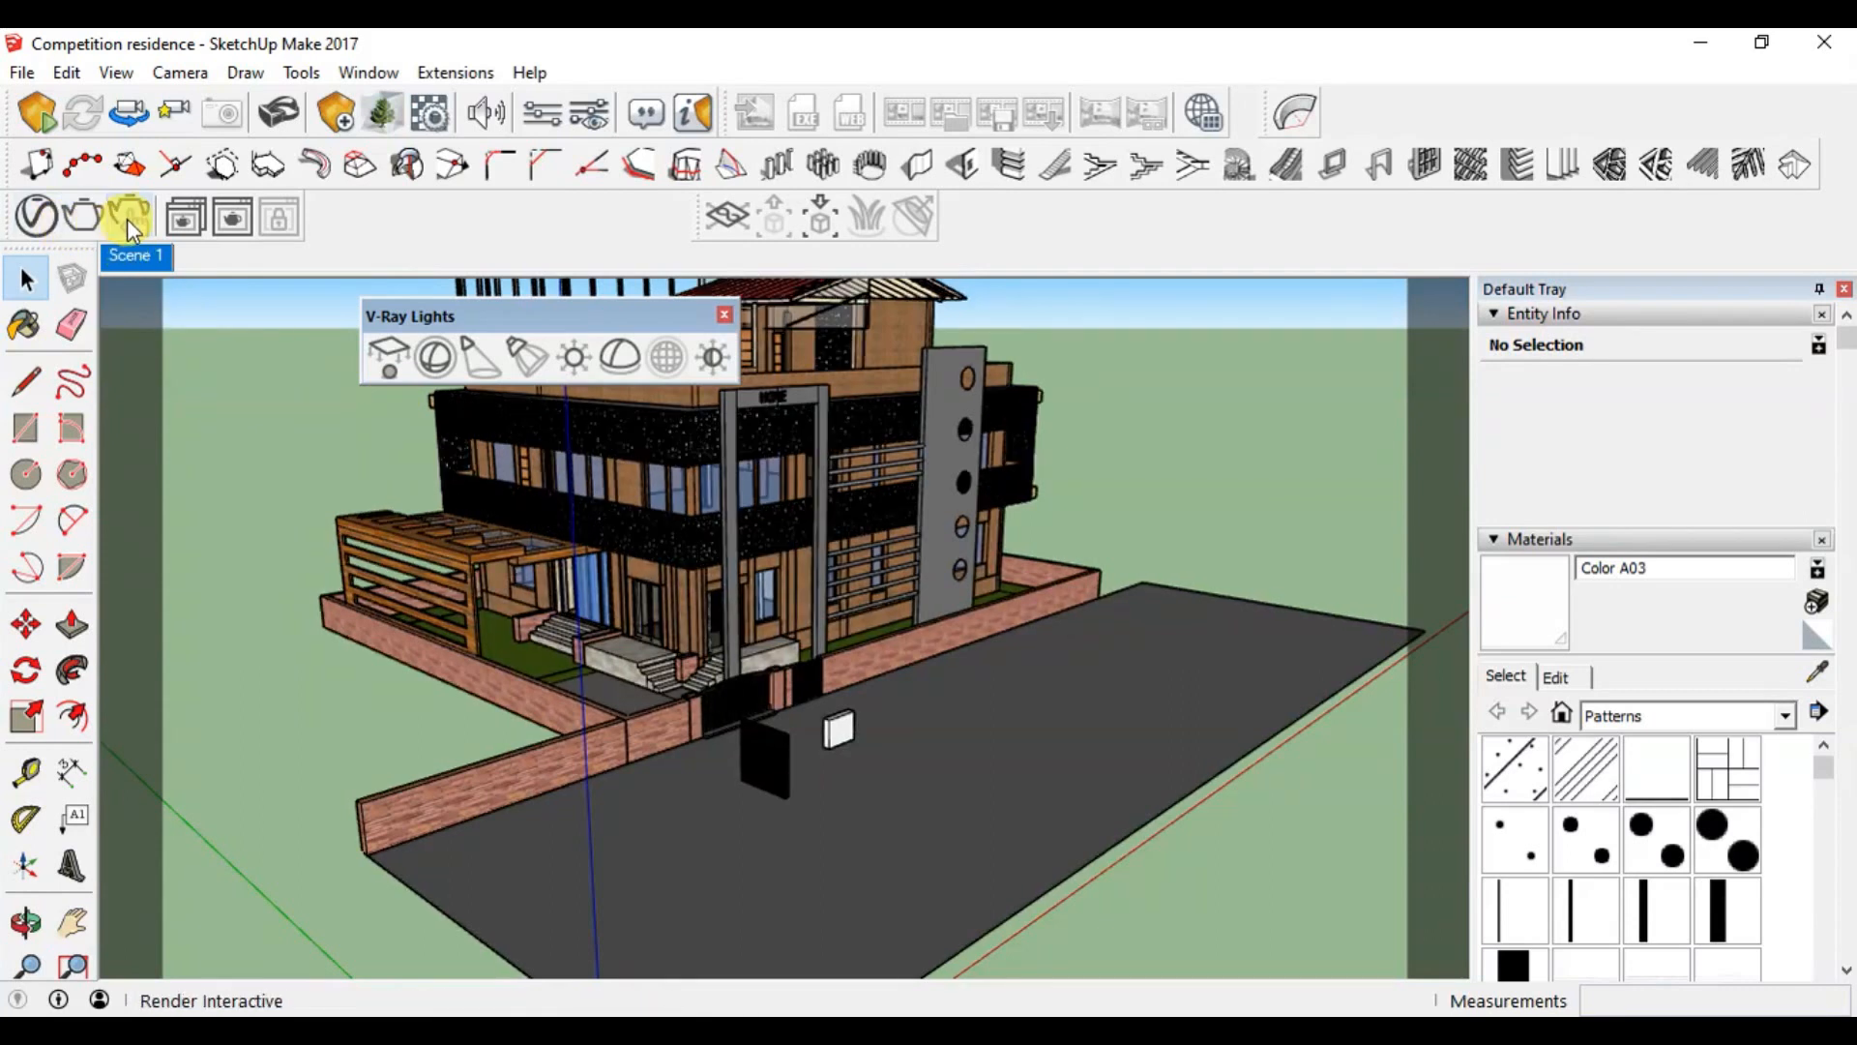
Step: Start an interactive V-Ray render and move the frame buffer and progress window clear of the building
left_click(135, 217)
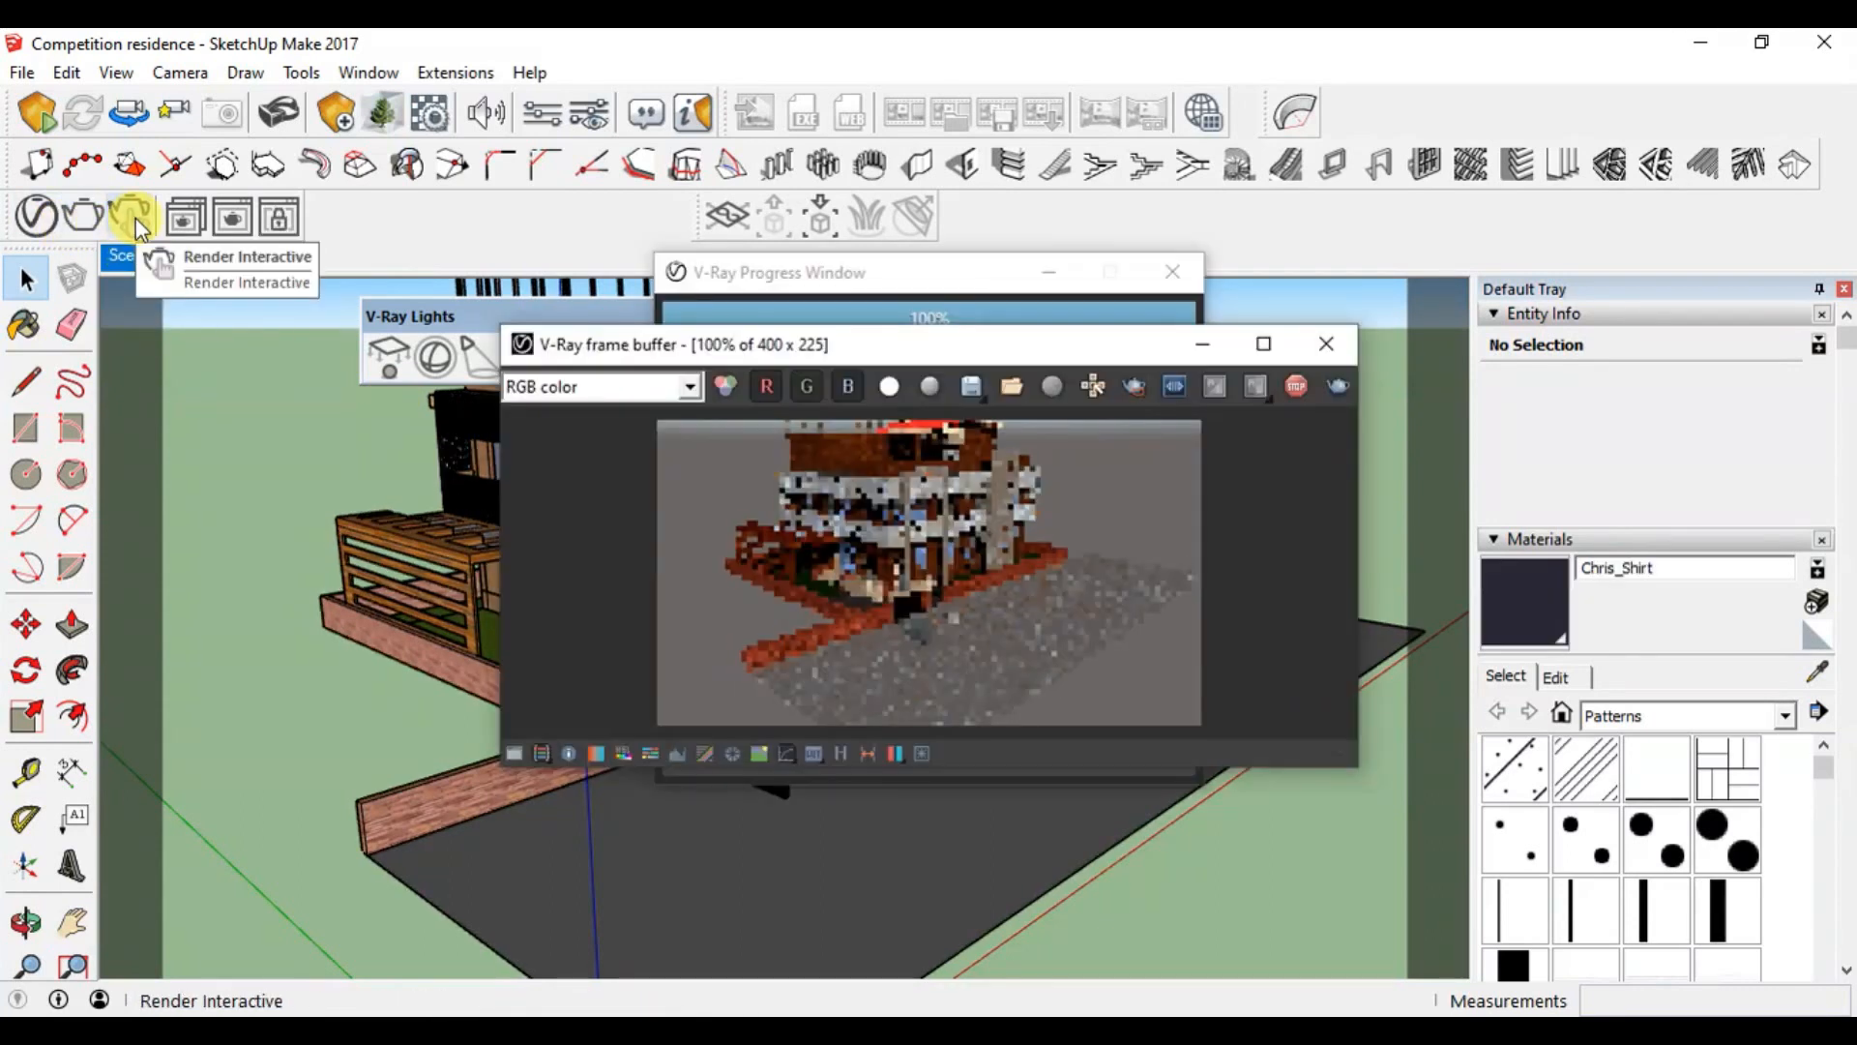
left_click_drag(496, 544, 845, 630)
left_click_drag(996, 361, 1478, 85)
left_click(938, 333)
left_click_drag(895, 281, 1272, 915)
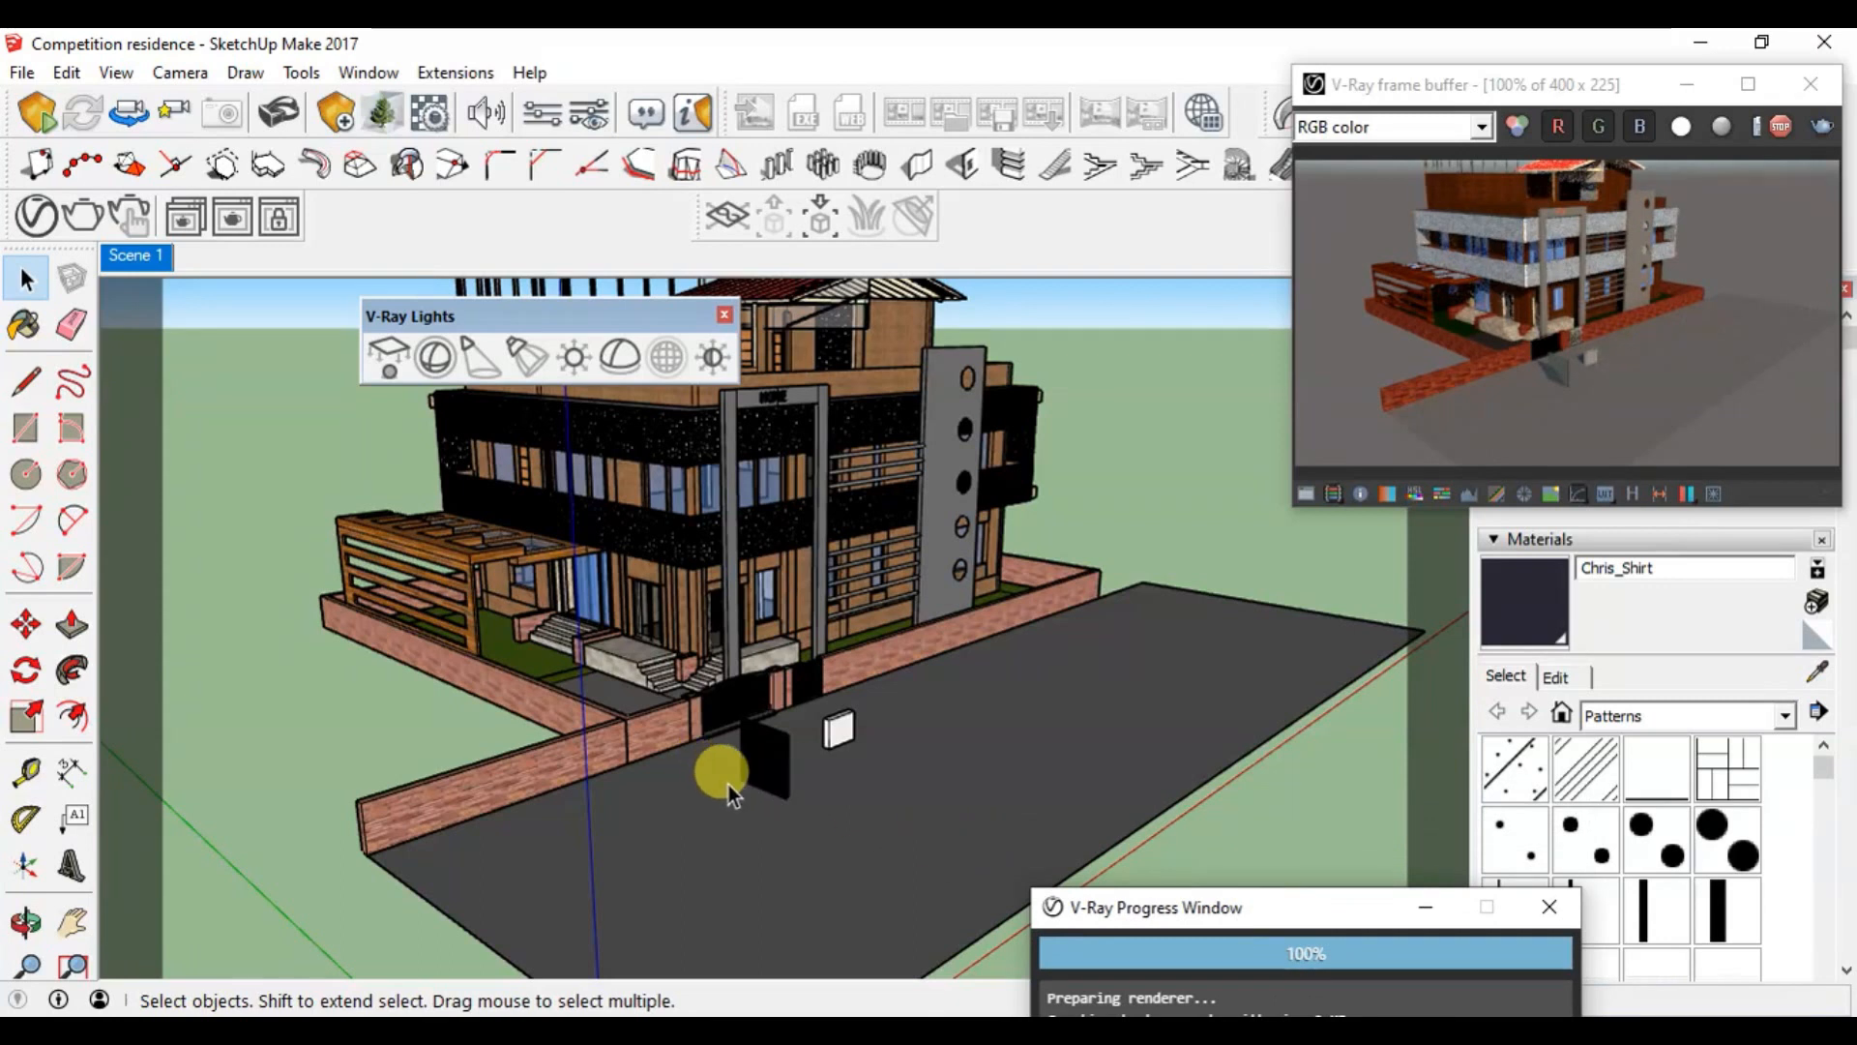
Step: Turn on the model's shadows and set the shadow time to 11:53 AM, keeping the render preview beside the tray
scroll(728, 785, "up", 5)
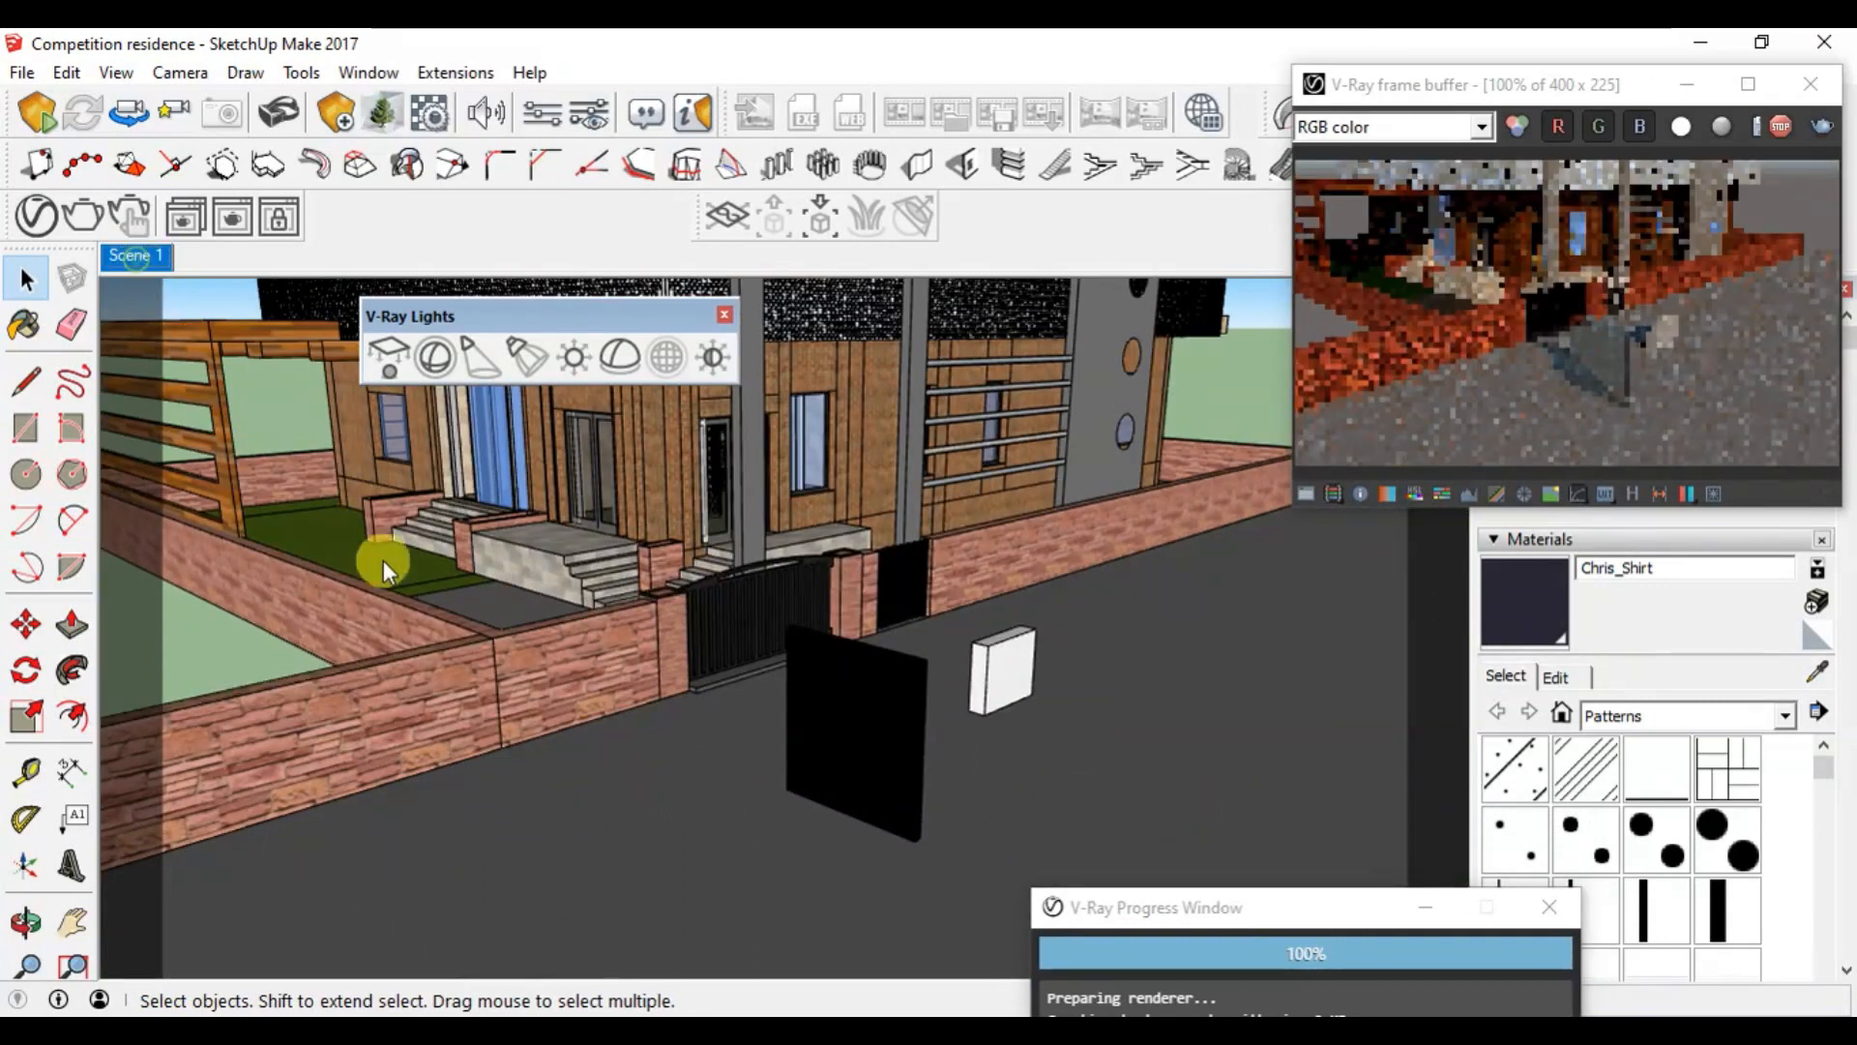
scroll(518, 752, "down", 6)
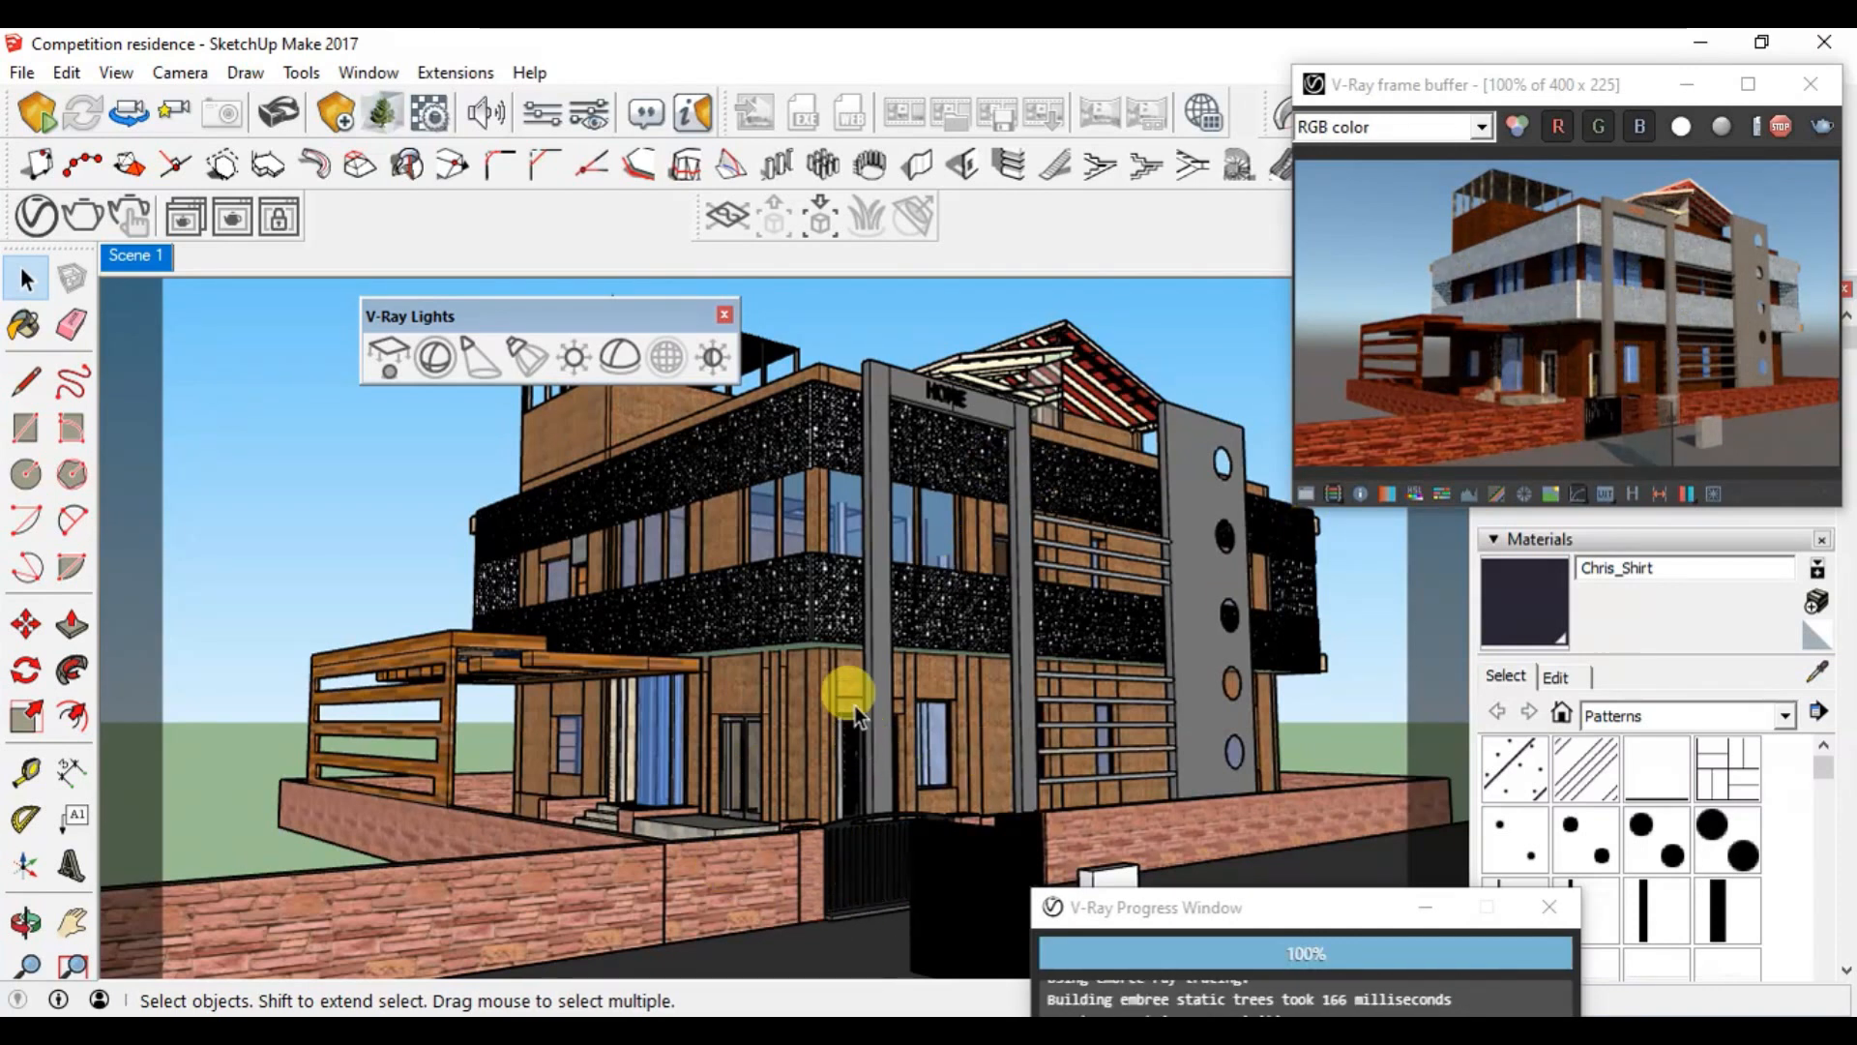
left_click_drag(1500, 87, 1081, 86)
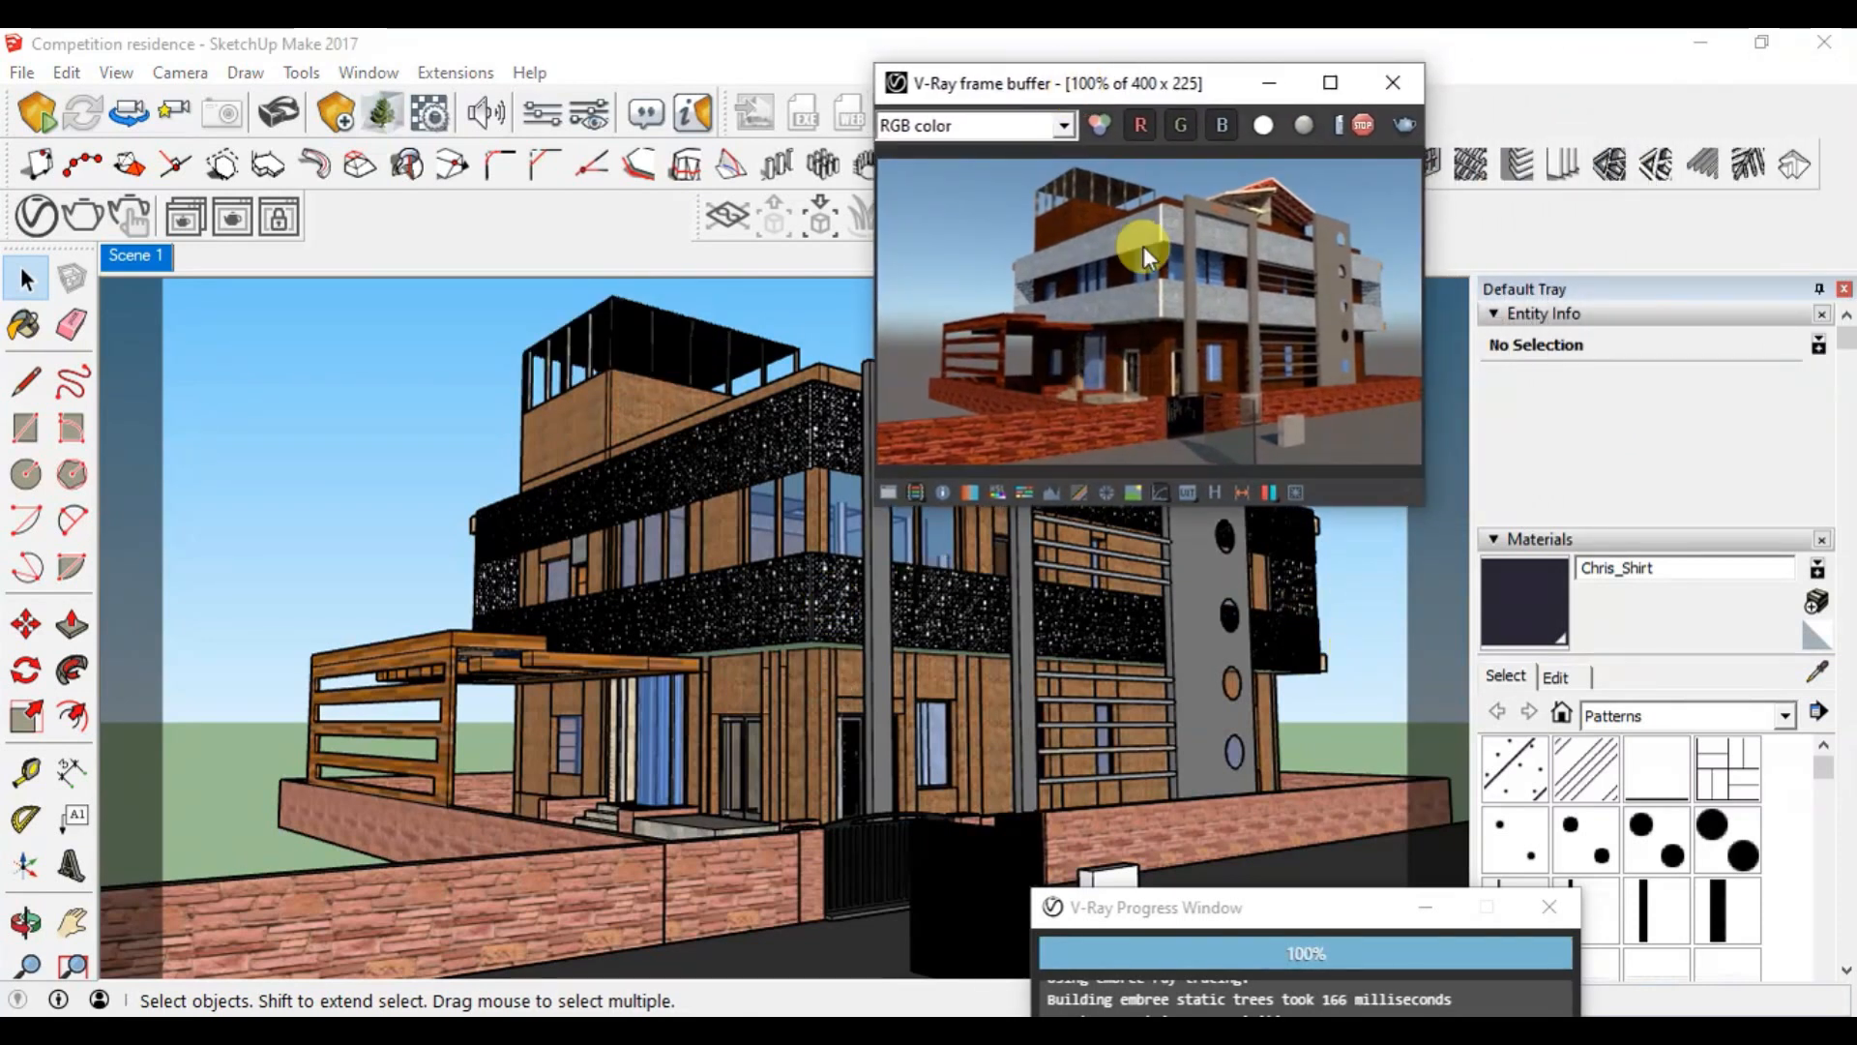
left_click_drag(1846, 339, 1845, 629)
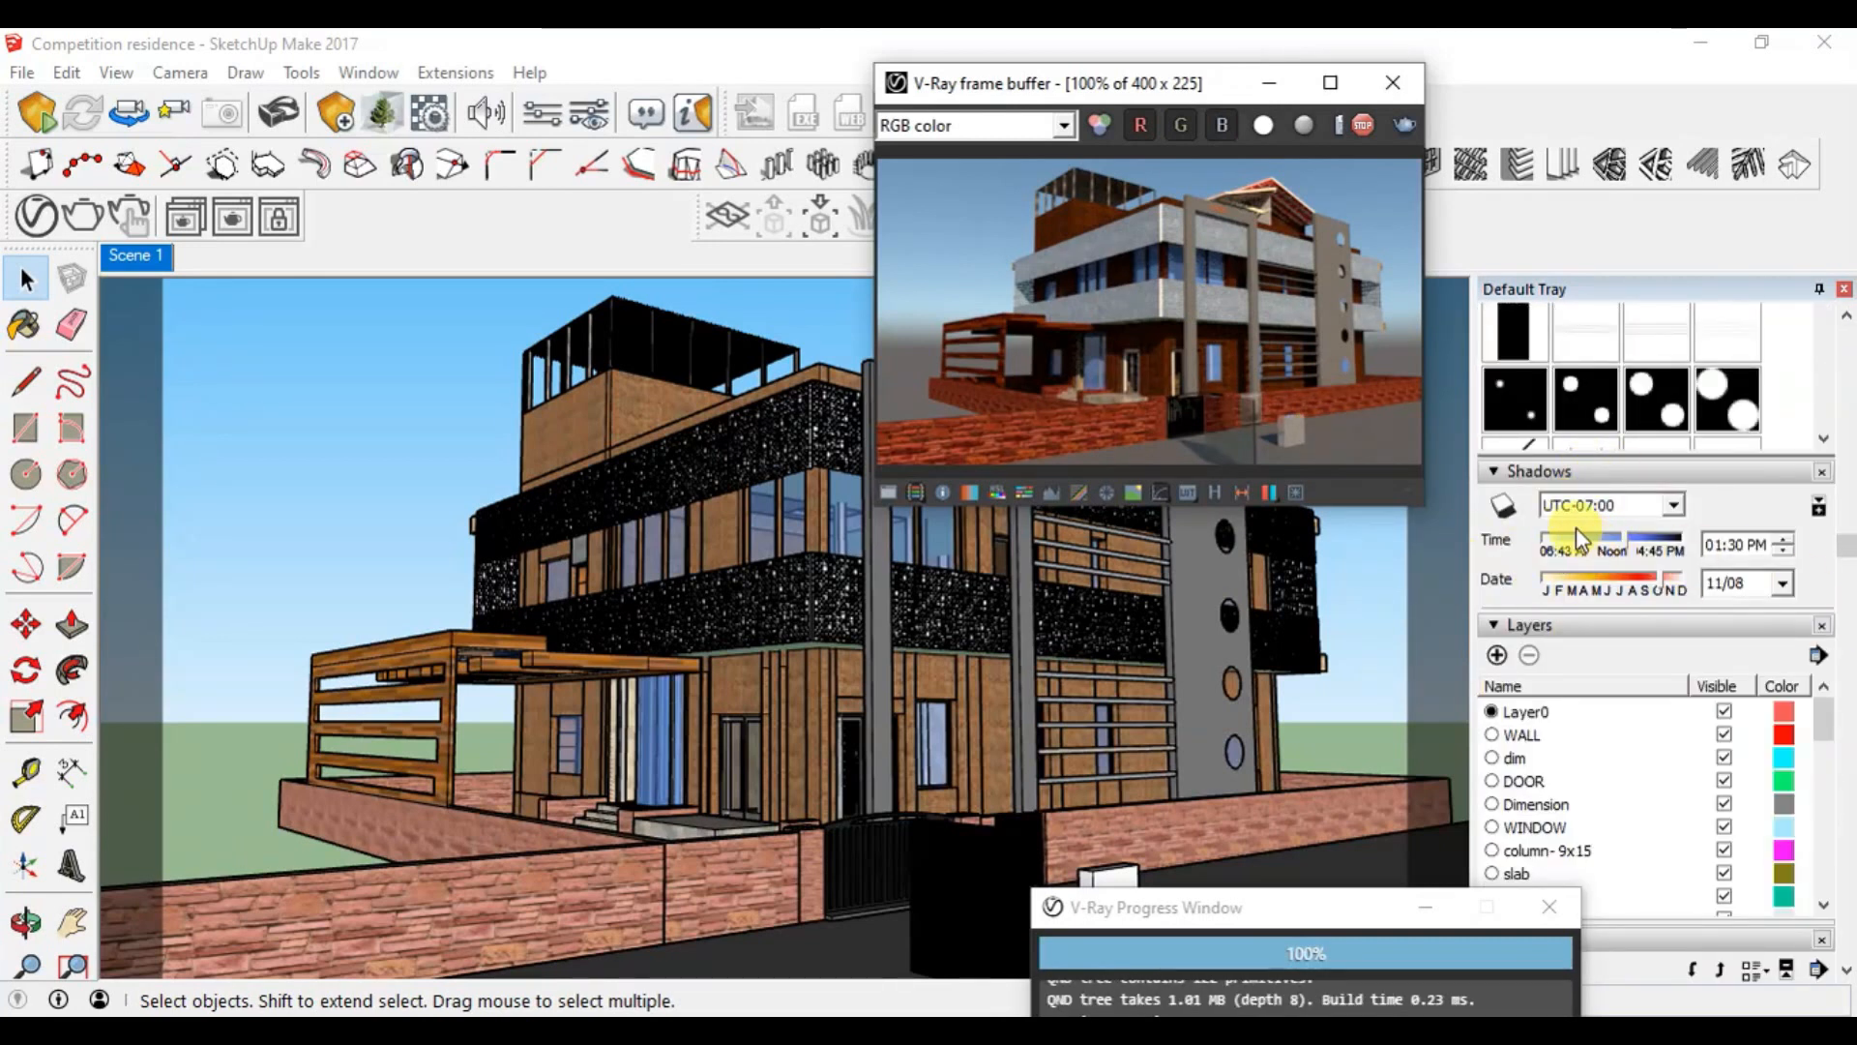
left_click(1503, 510)
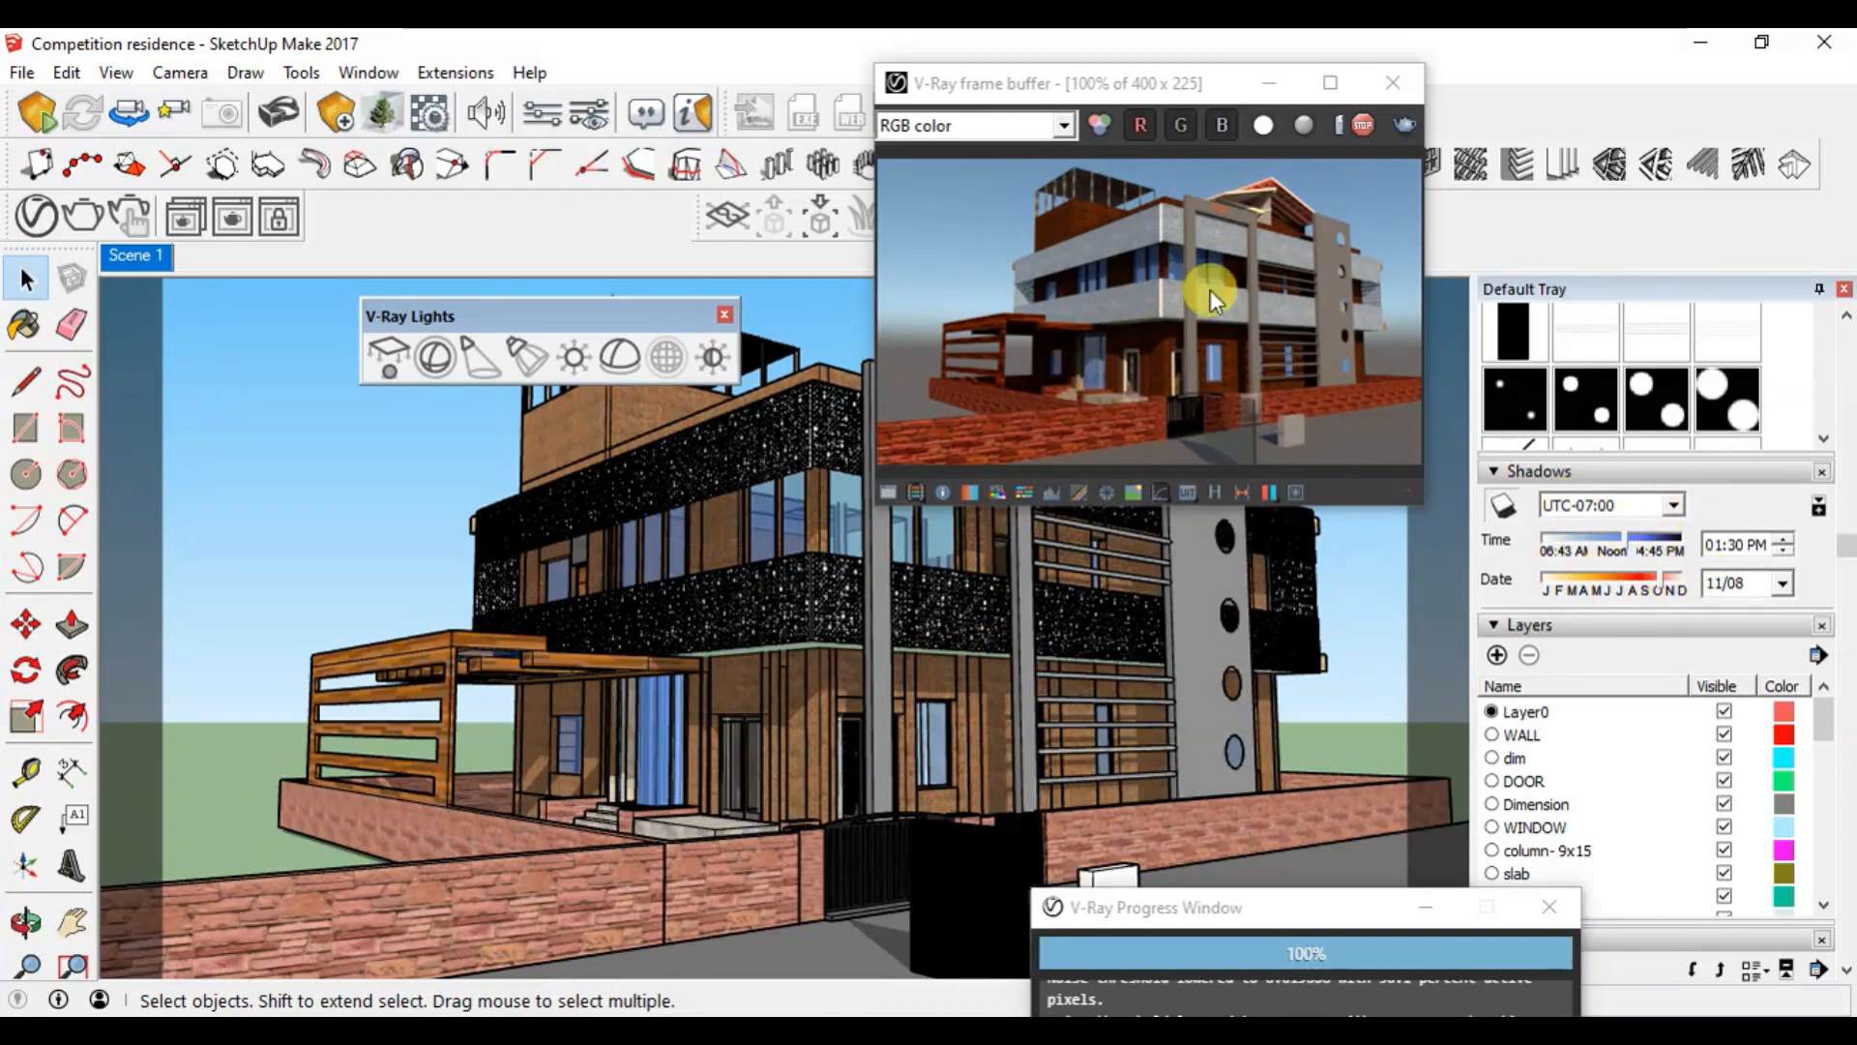
left_click(1617, 539)
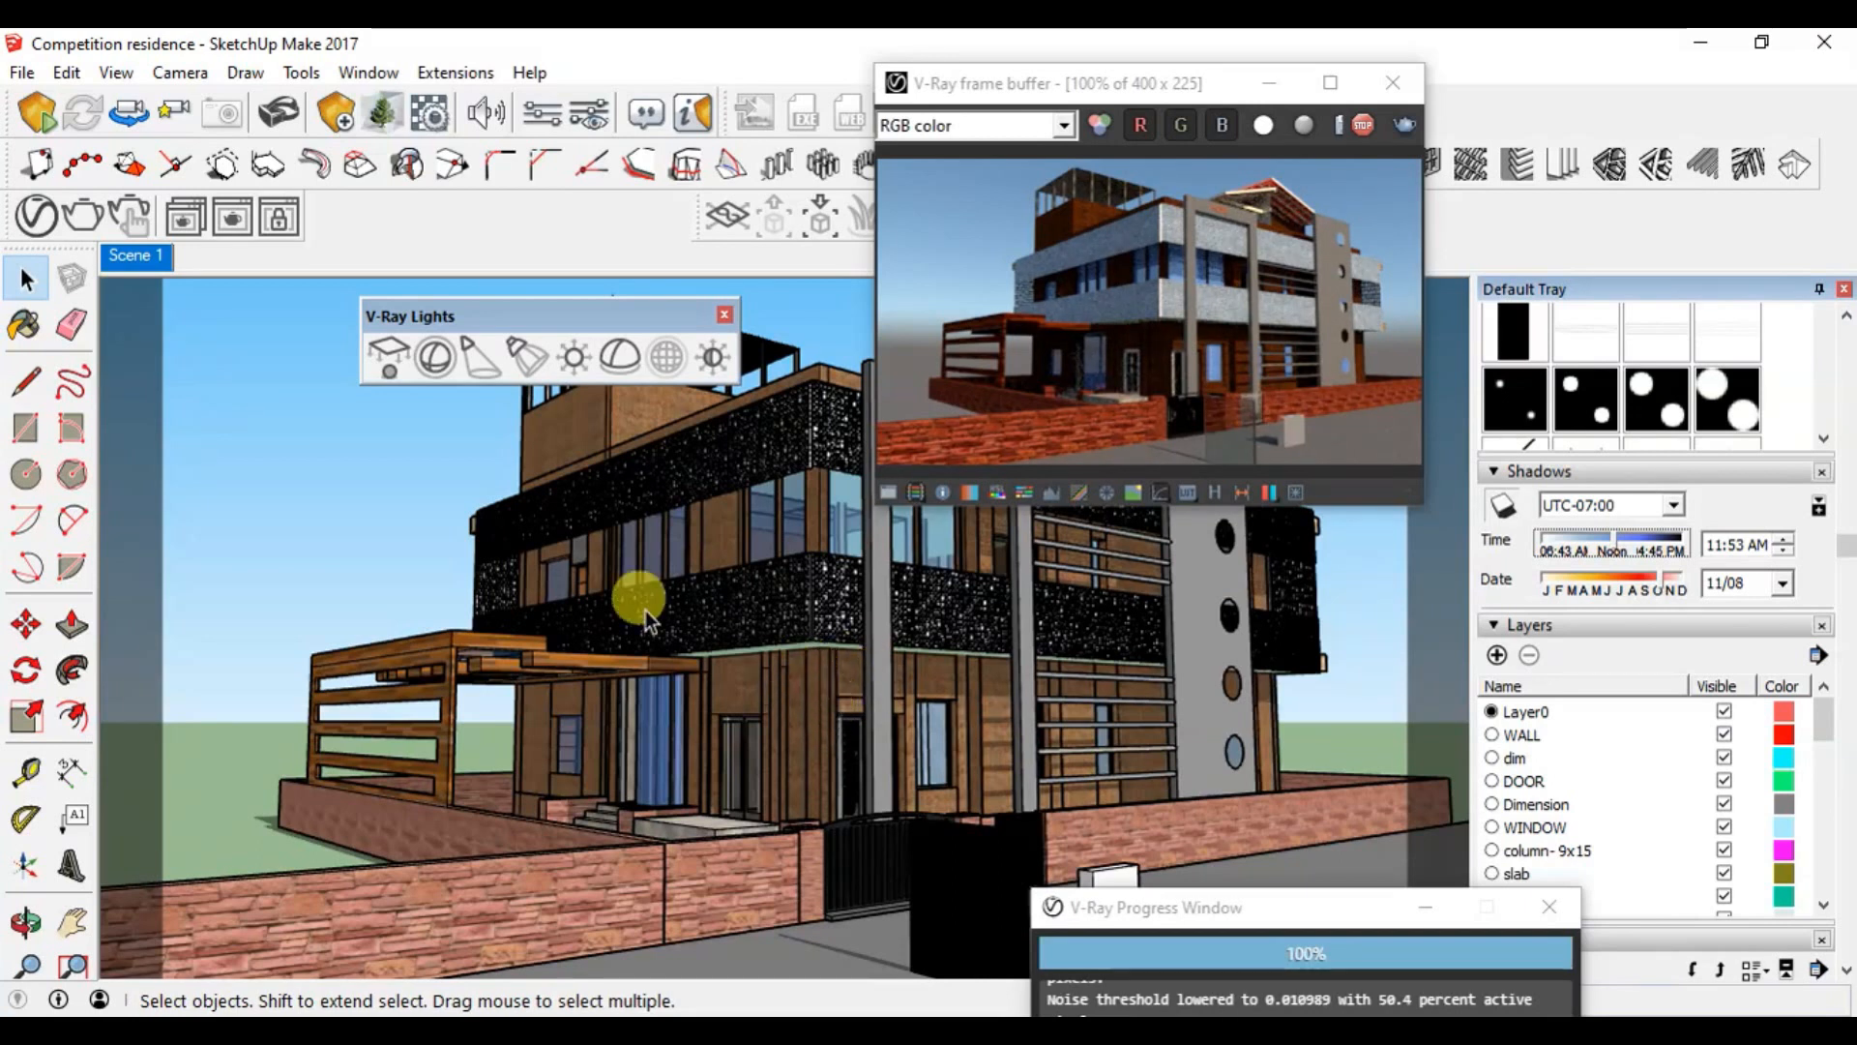
Step: Open the SunLight's full settings in the V-Ray Asset Editor and place the editor beside the render preview
left_click(38, 219)
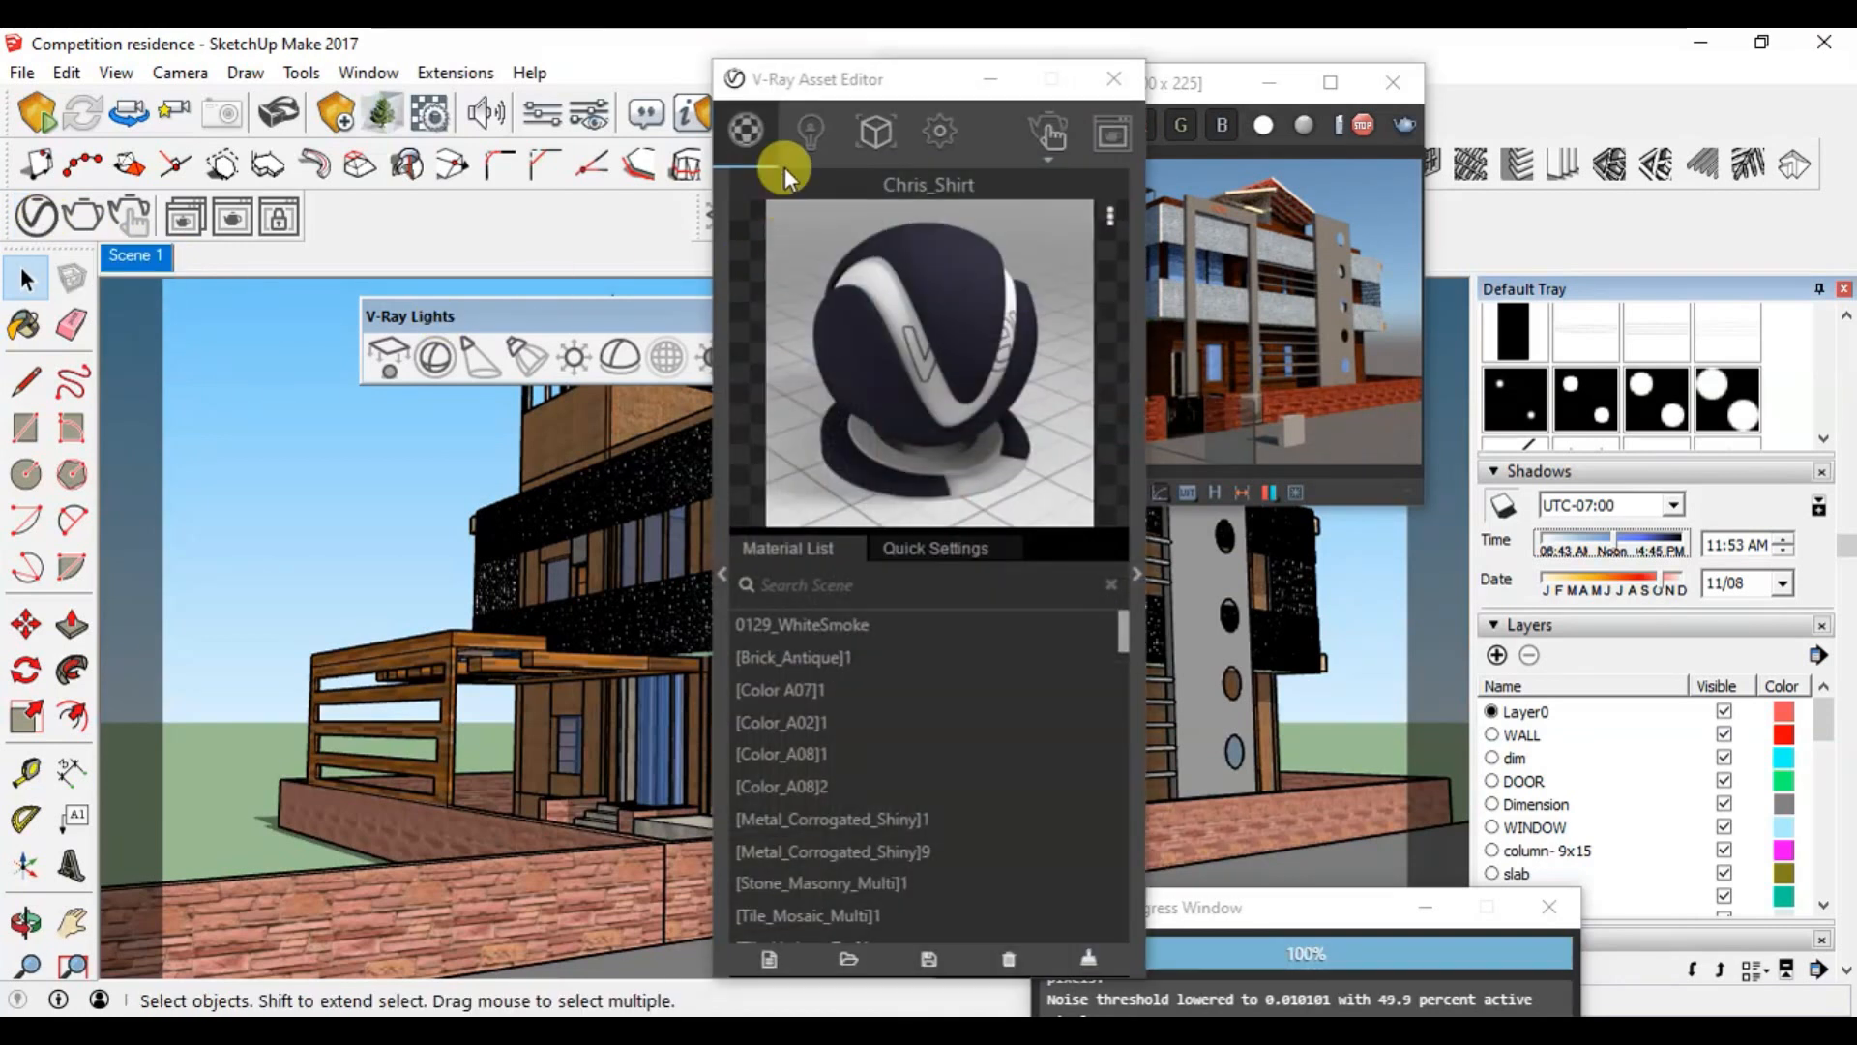
left_click_drag(804, 89, 207, 103)
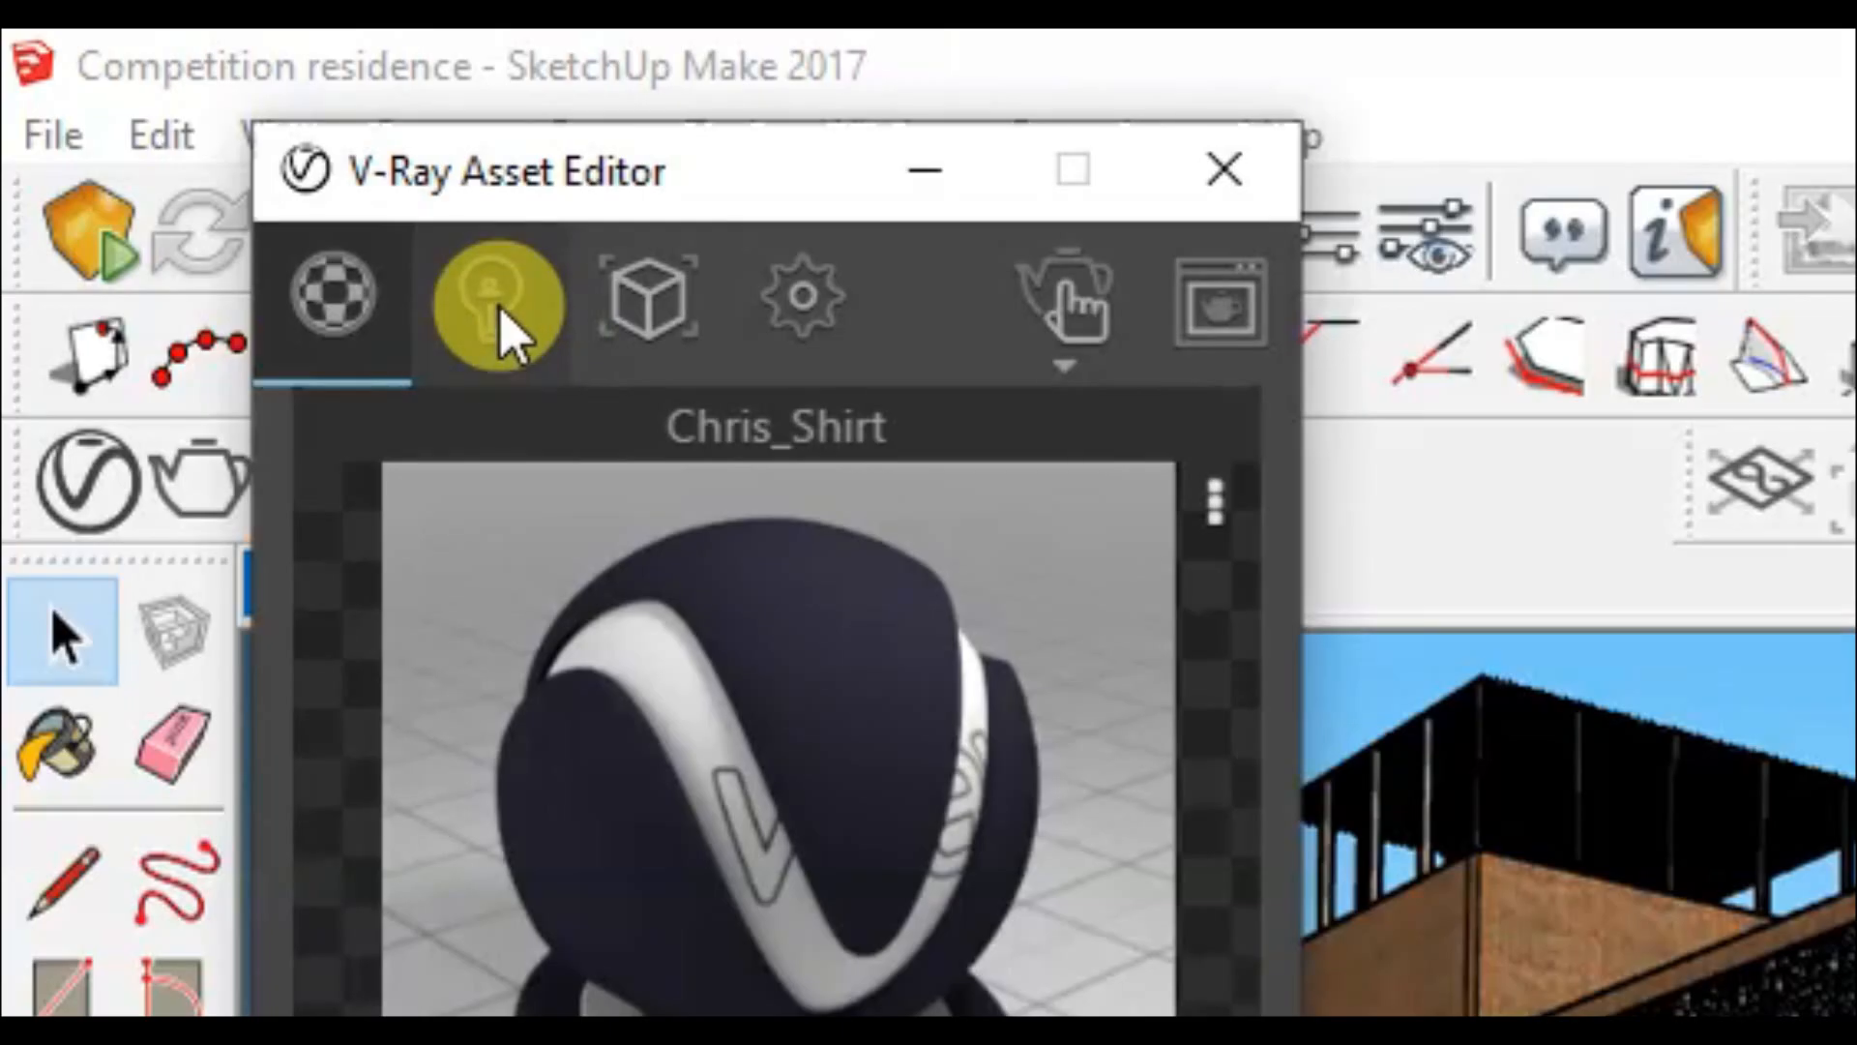
left_click(501, 314)
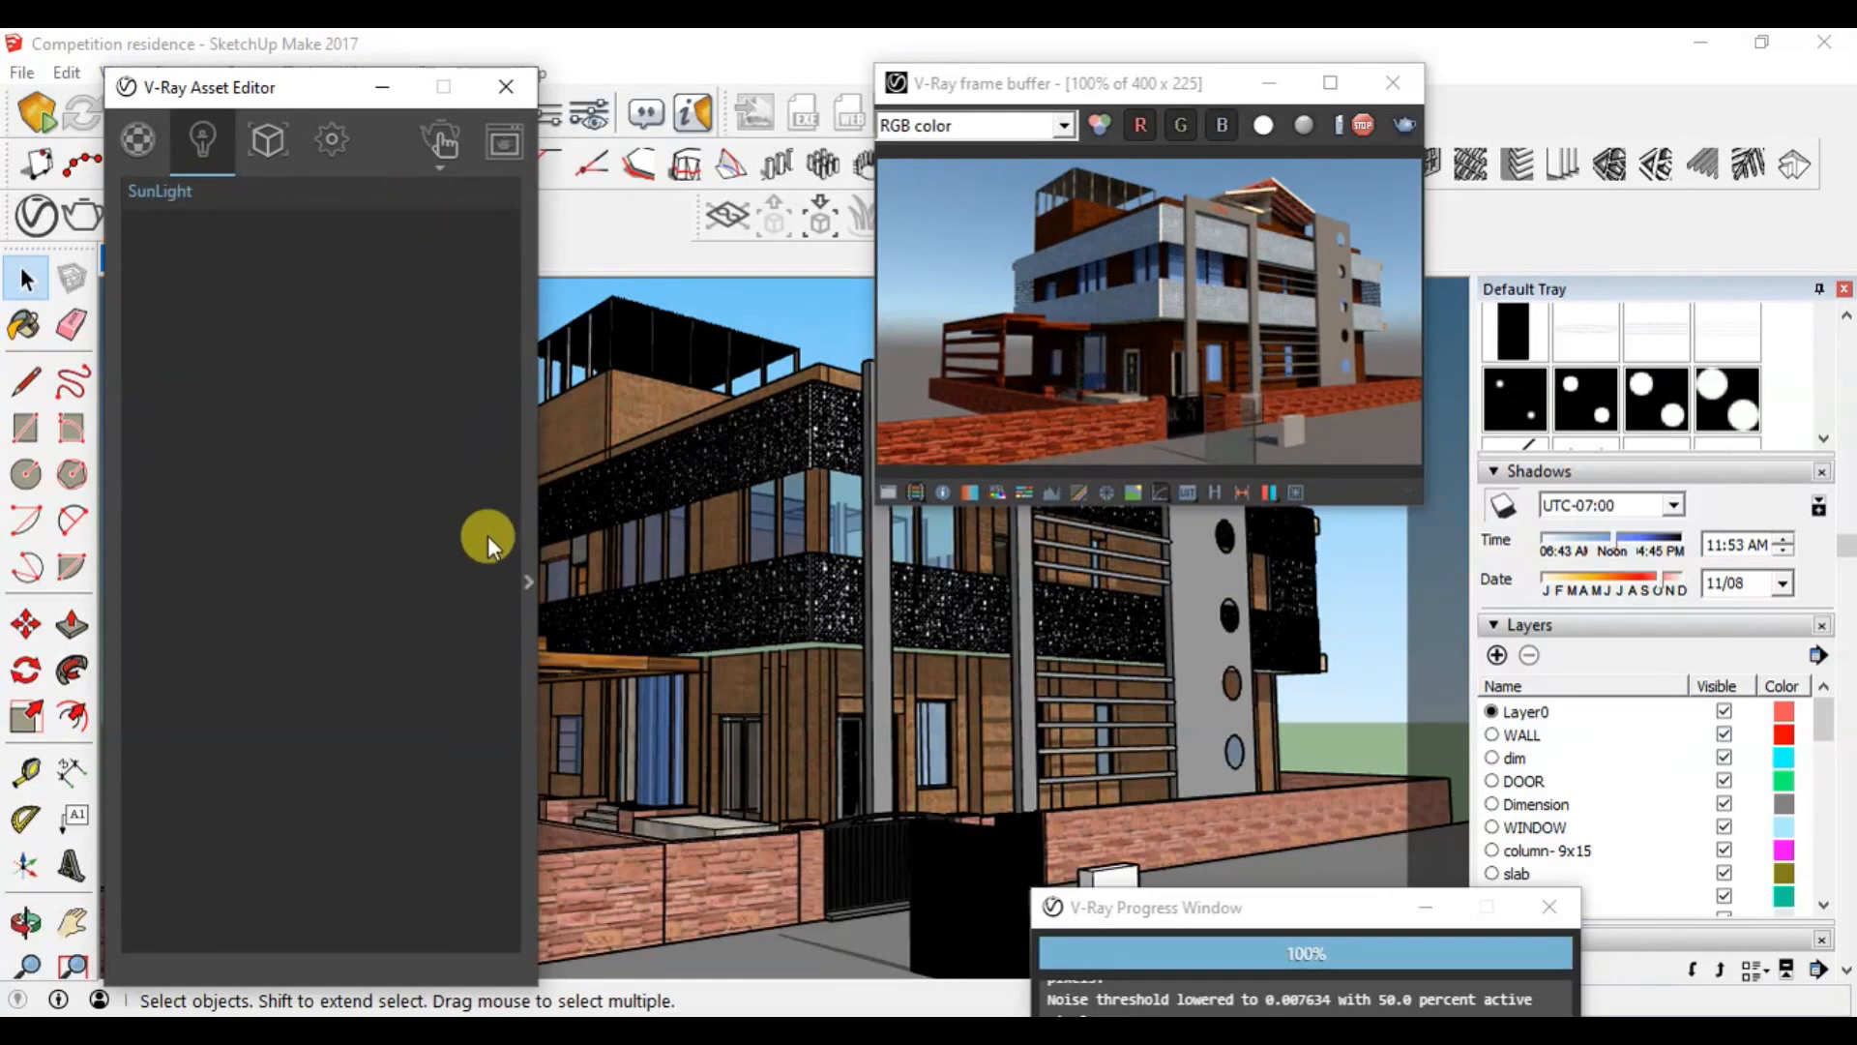
left_click(526, 584)
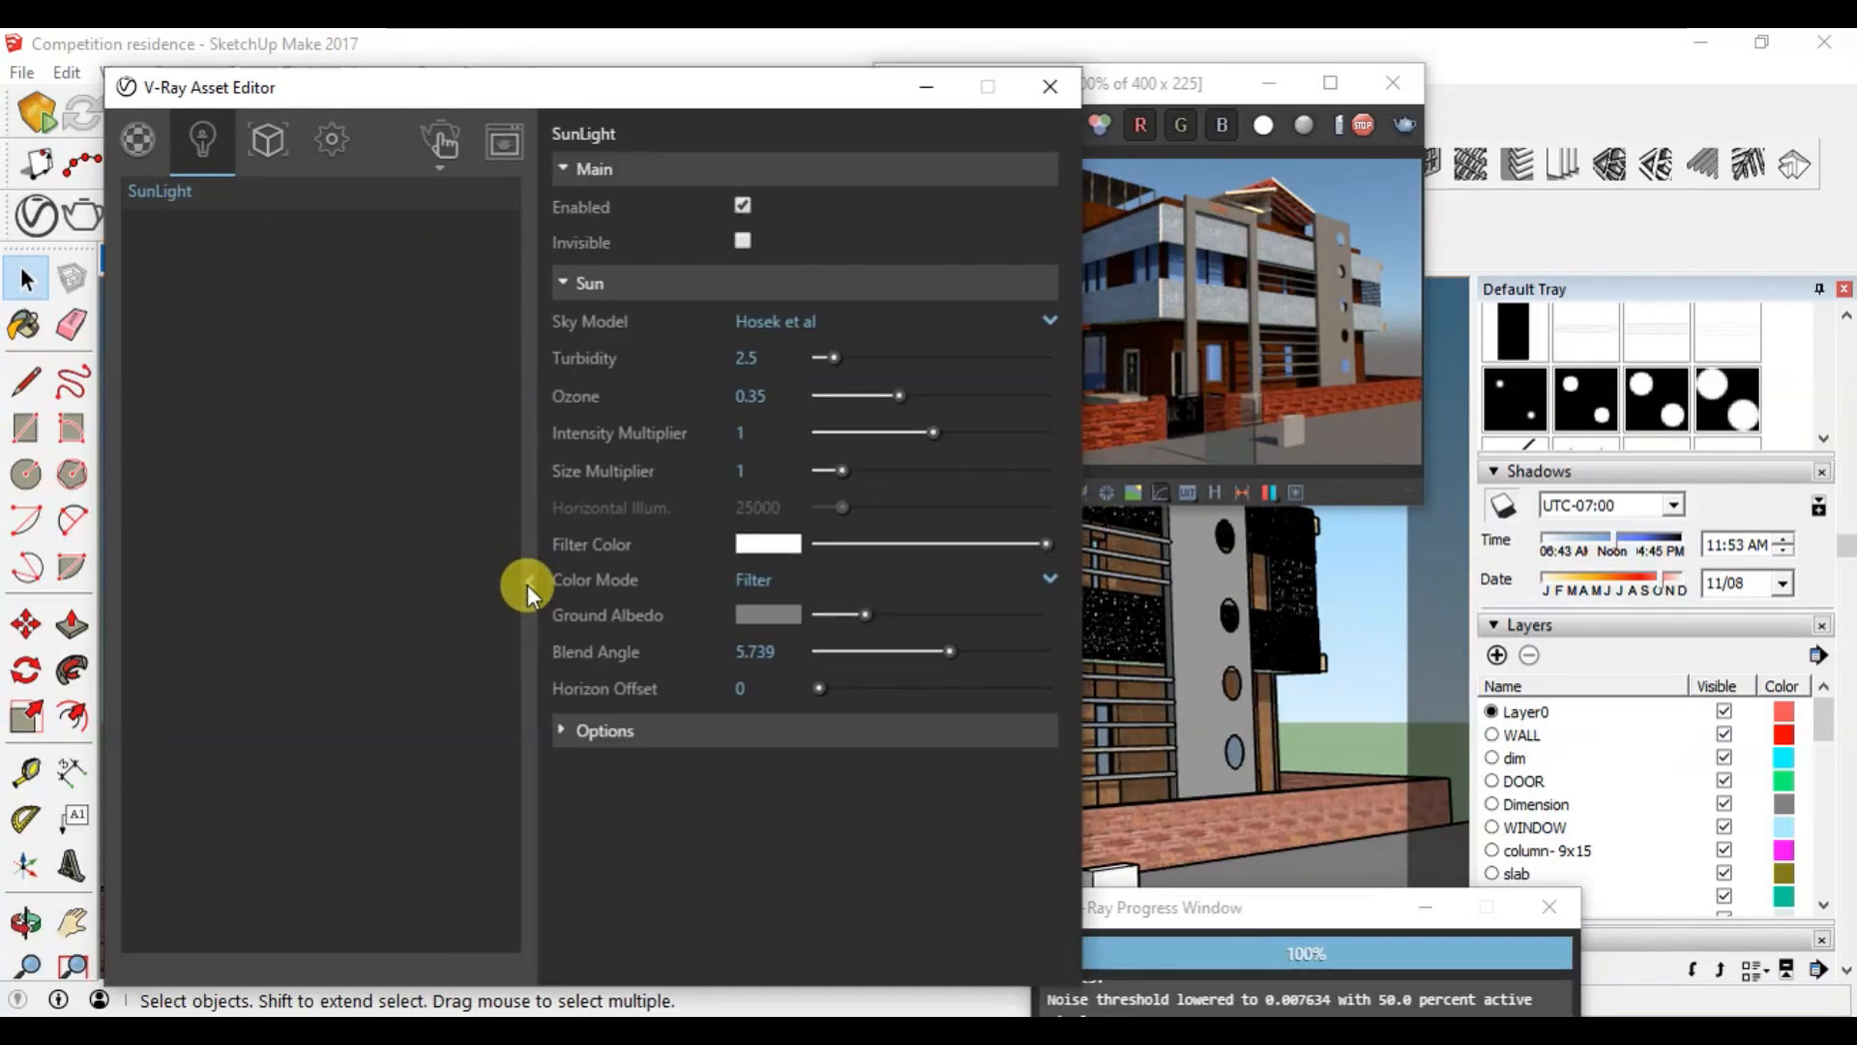
left_click_drag(758, 103, 629, 105)
left_click_drag(1106, 93, 1503, 76)
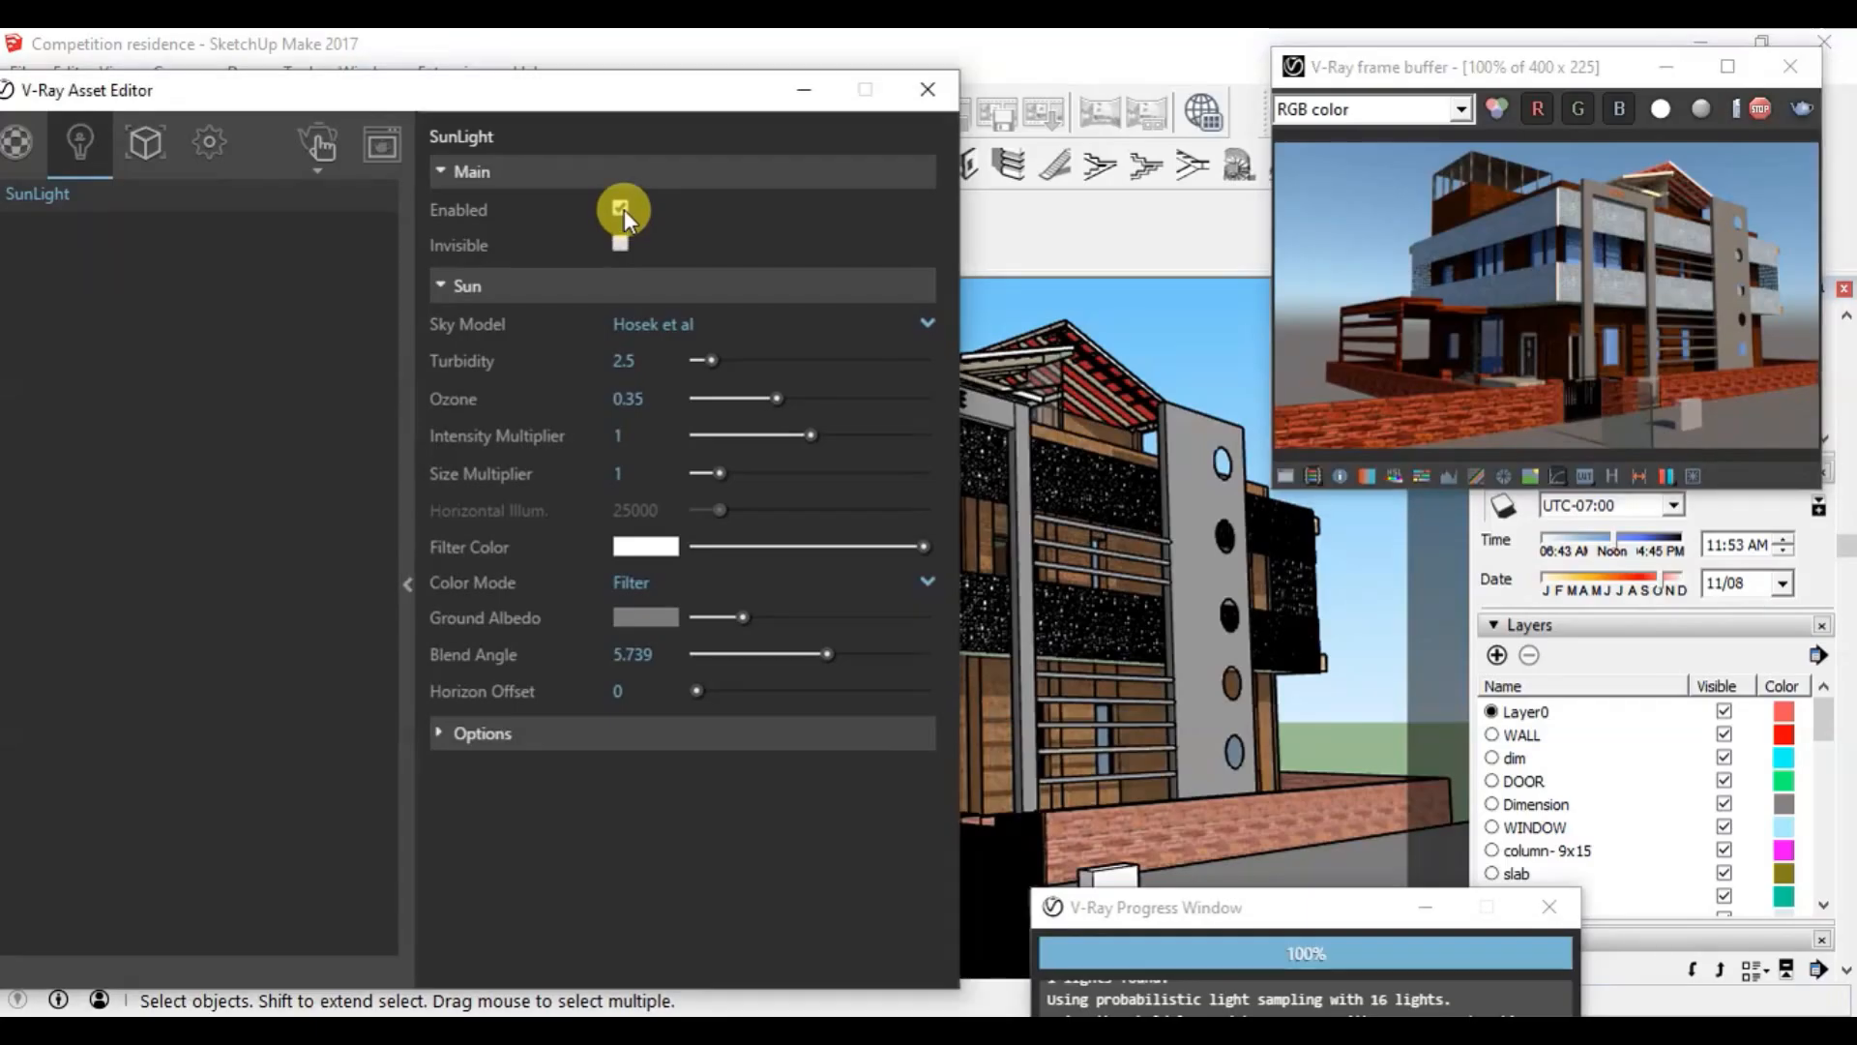
Step: Disable the SunLight and turn off the environment background in the render settings
left_click(621, 209)
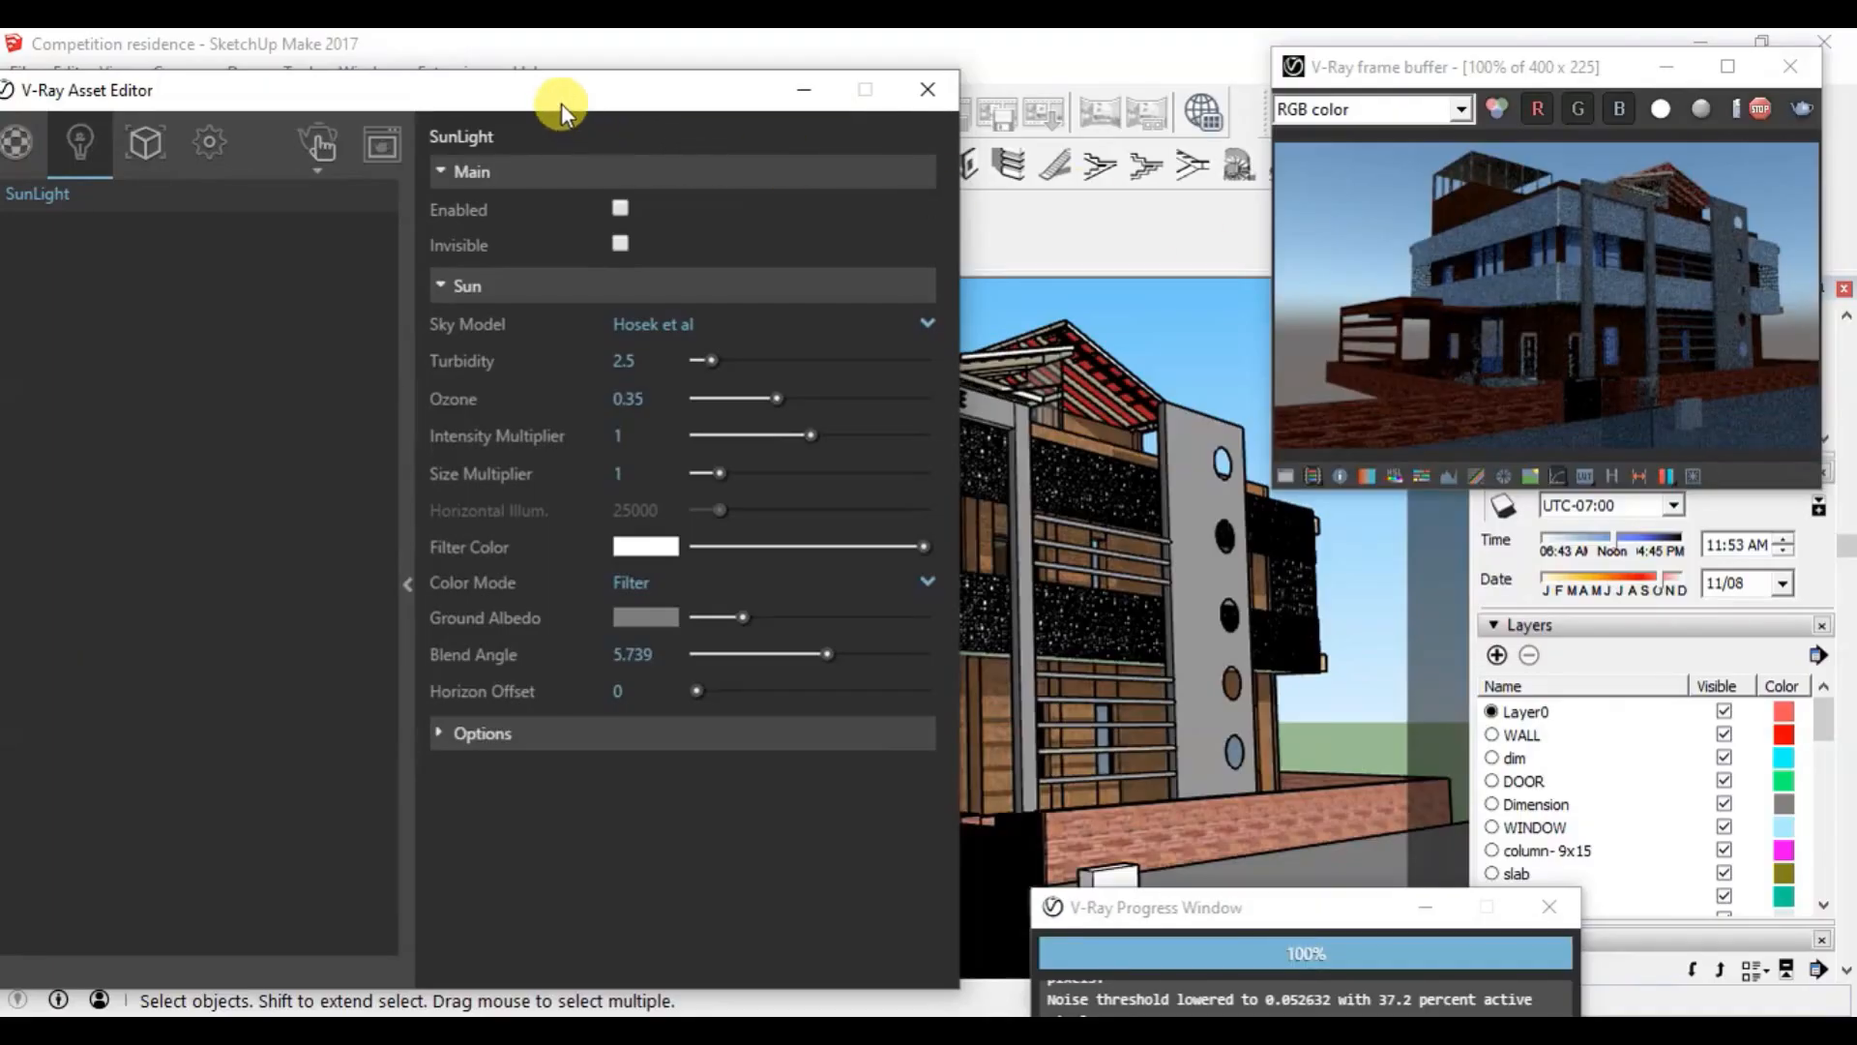
left_click_drag(571, 91, 796, 84)
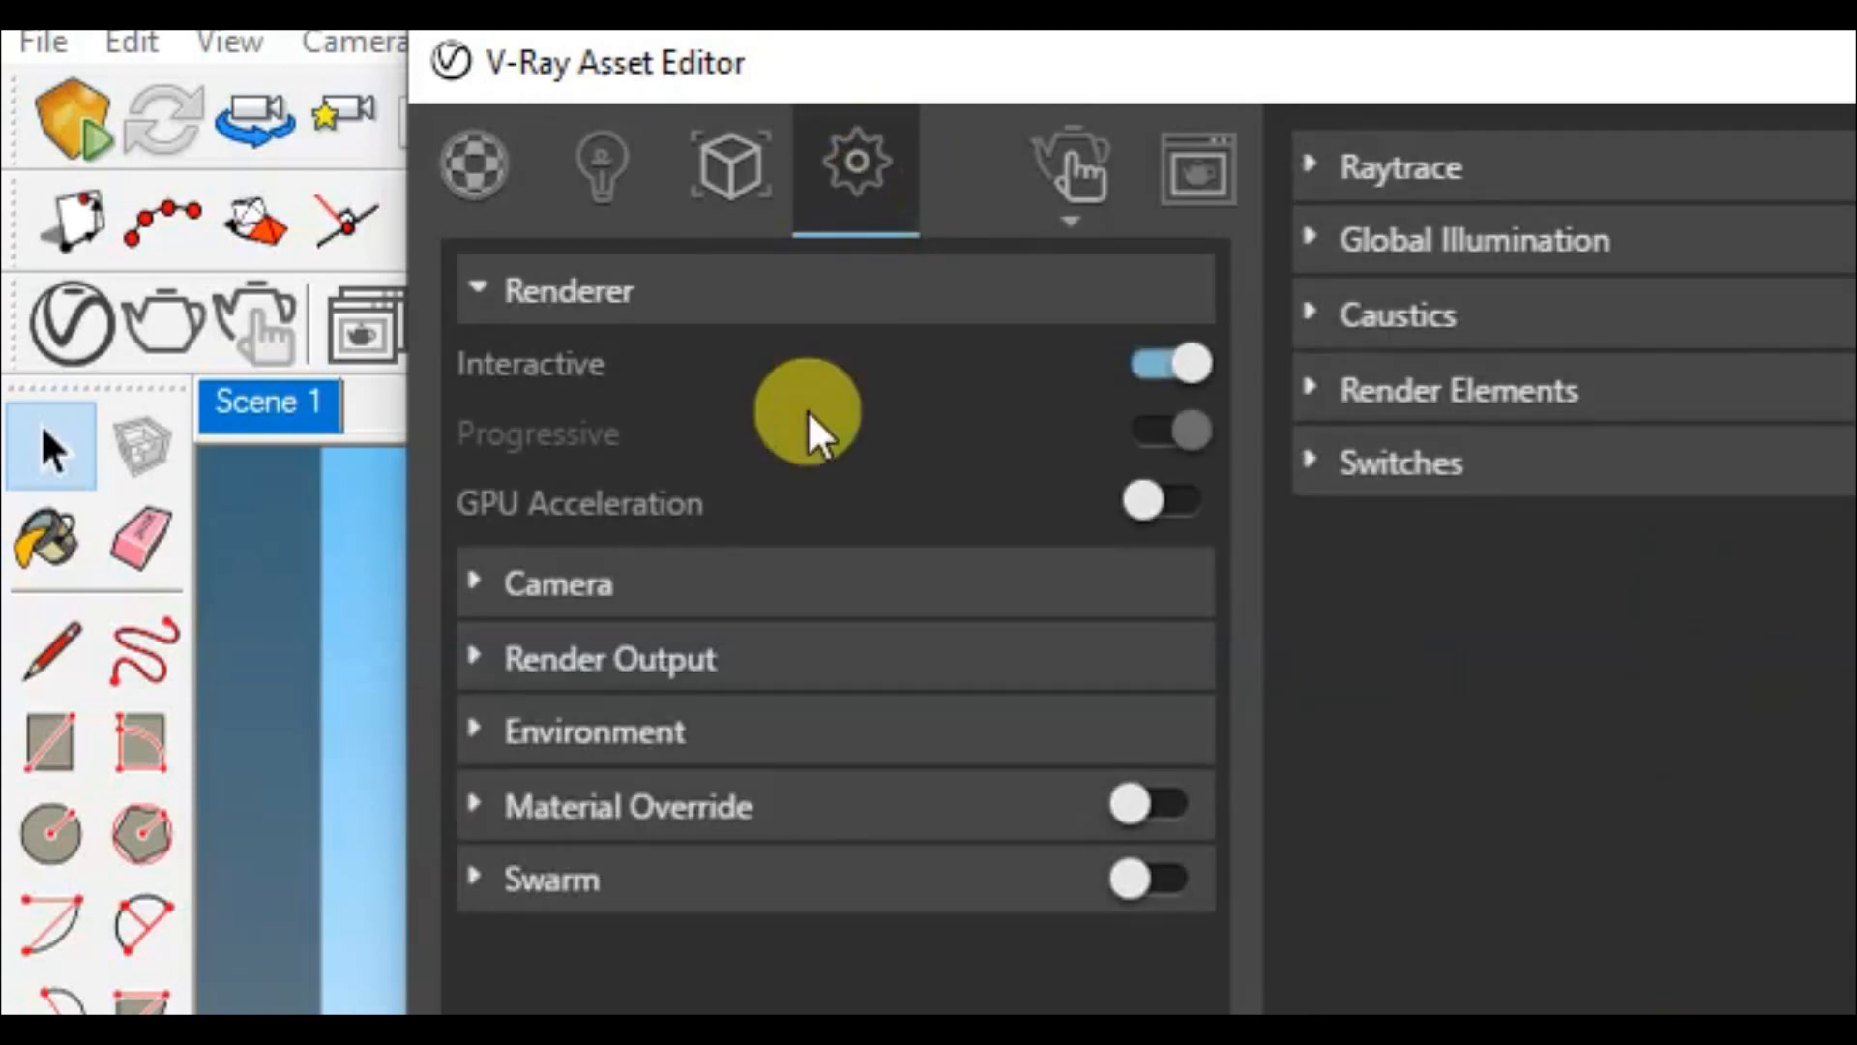
left_click(544, 747)
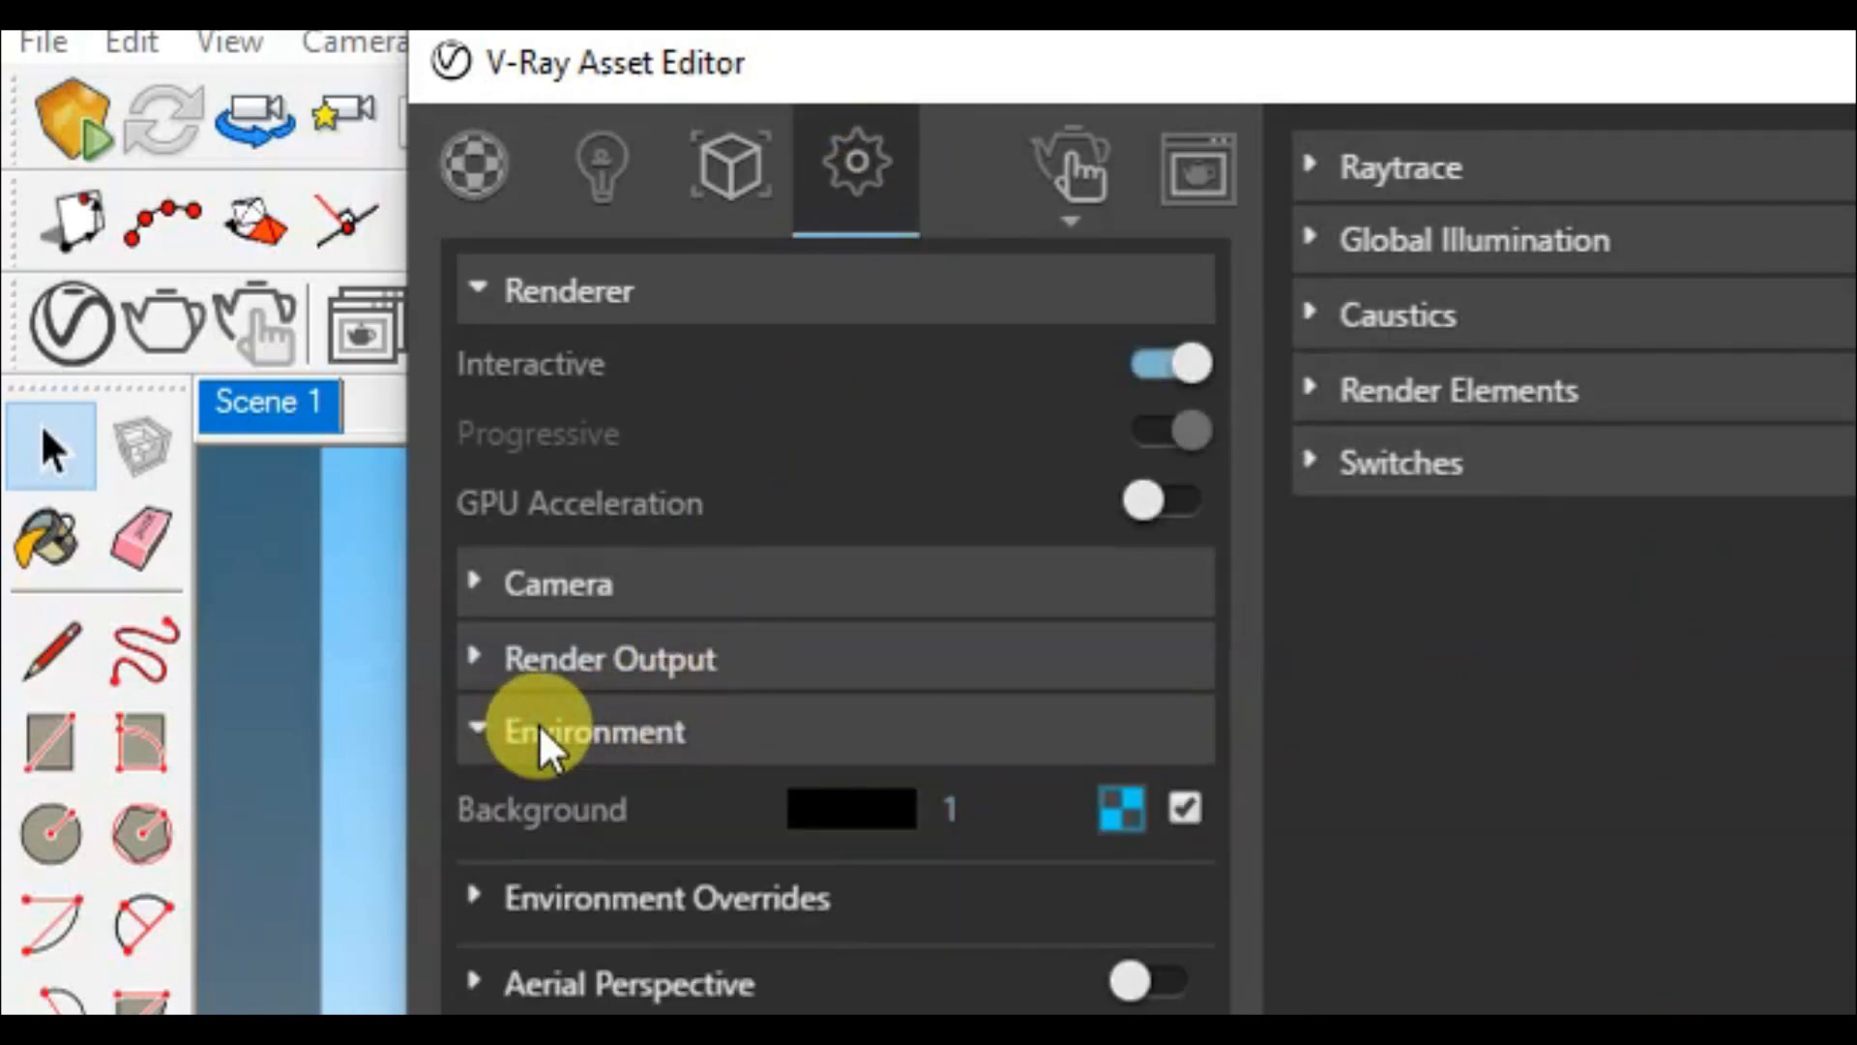
mouse_move(1222, 101)
left_mouse_down()
mouse_move(1128, 64)
mouse_move(900, 58)
left_mouse_up()
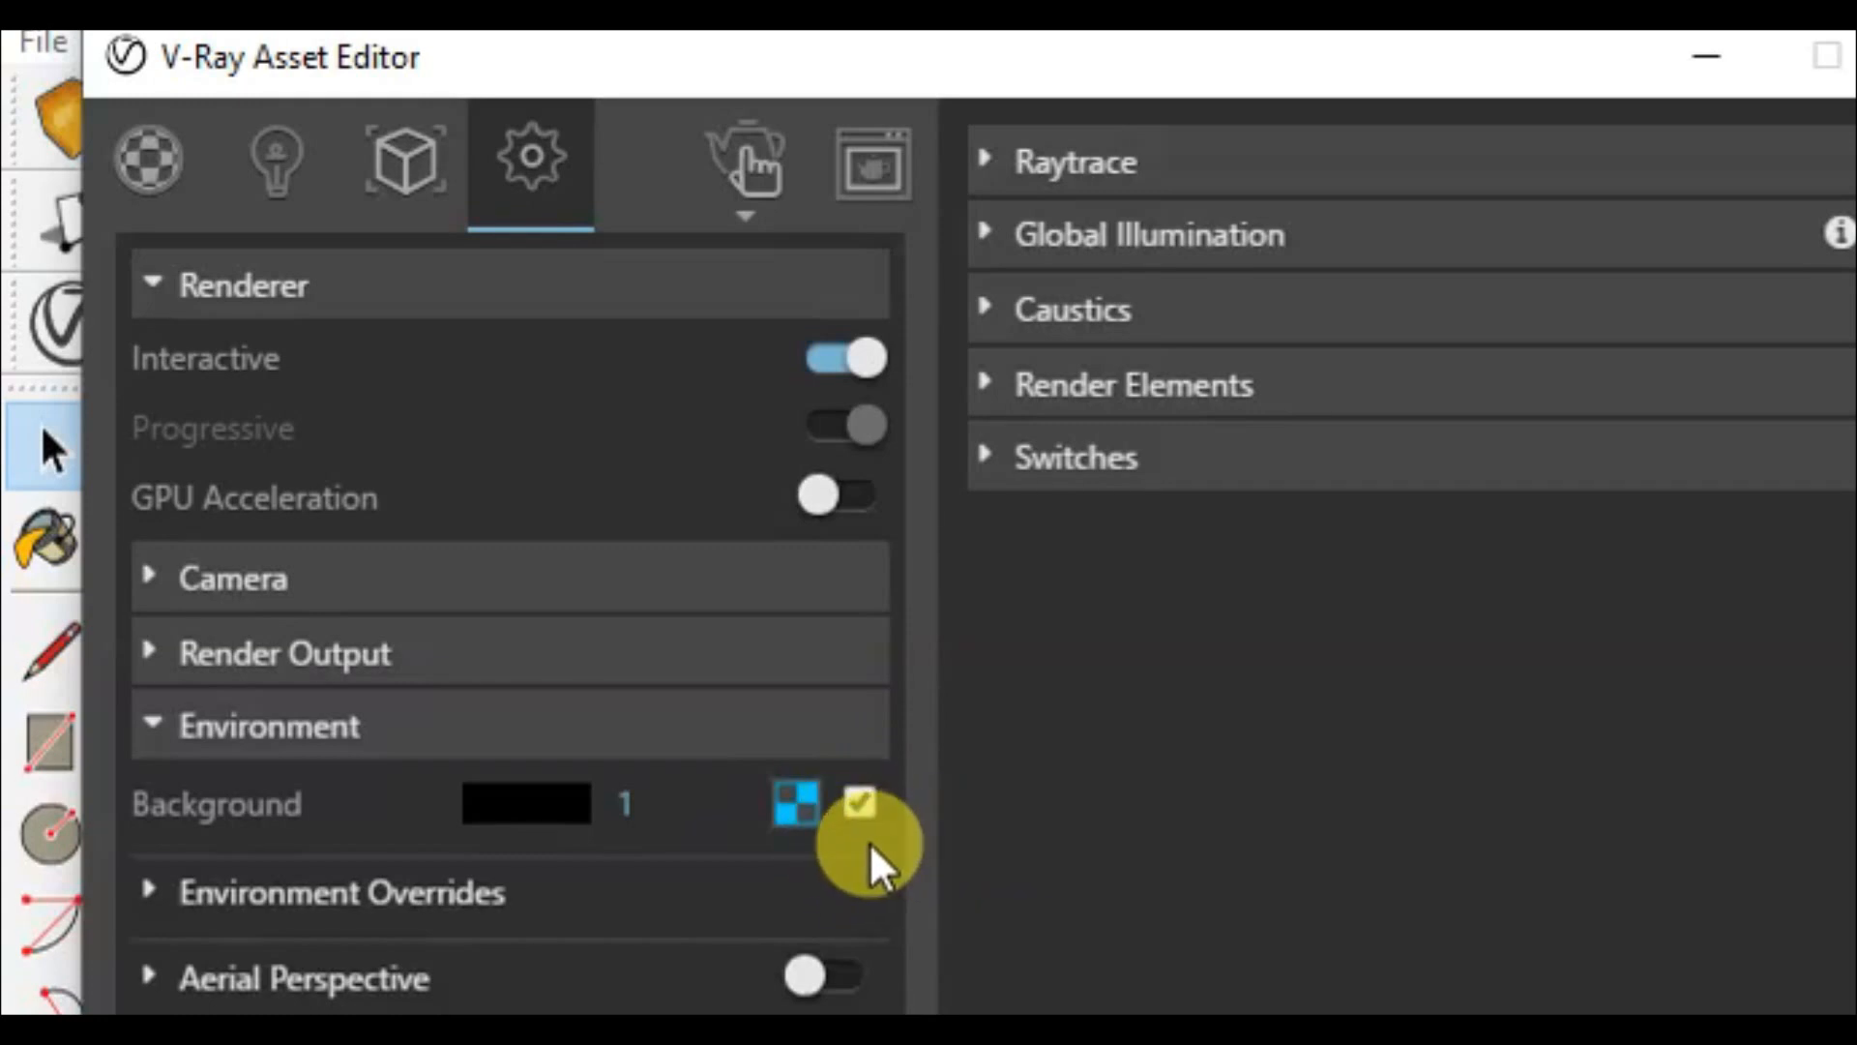
left_click(859, 807)
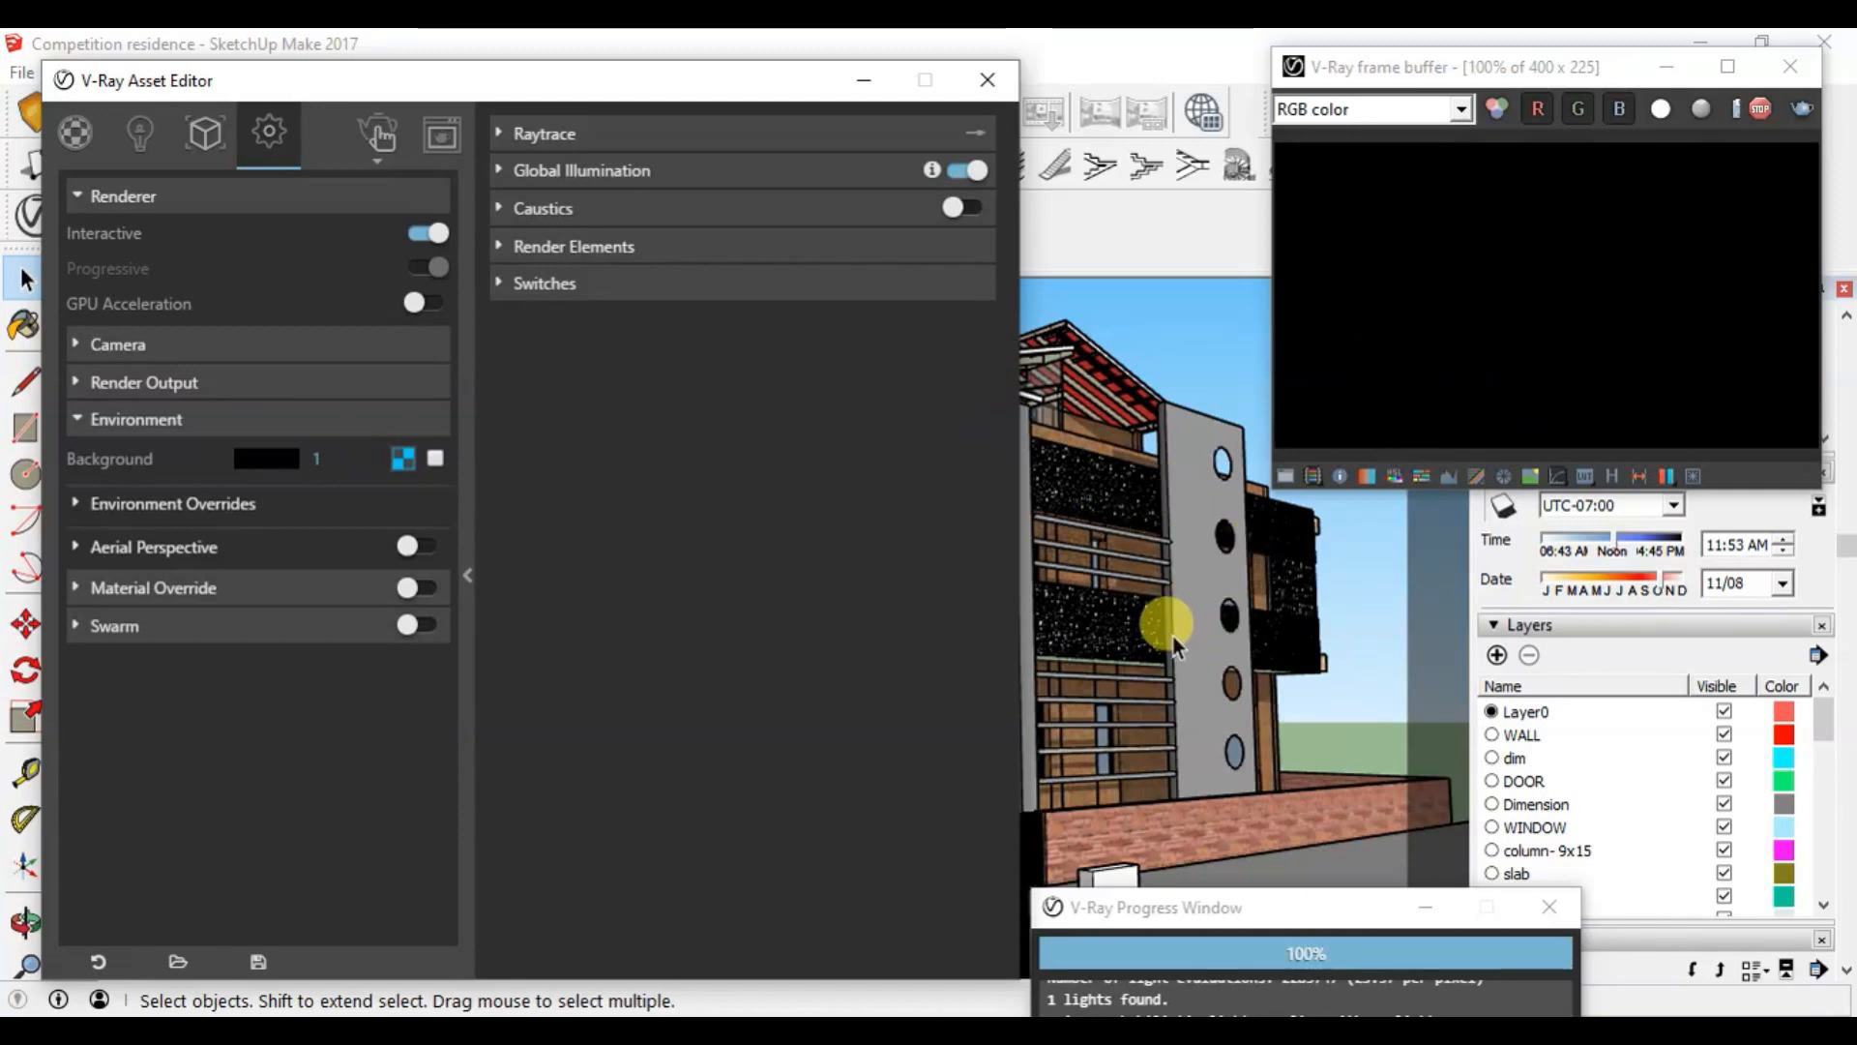
Step: Turn the environment background back on and re-enable the SunLight
left_click(434, 460)
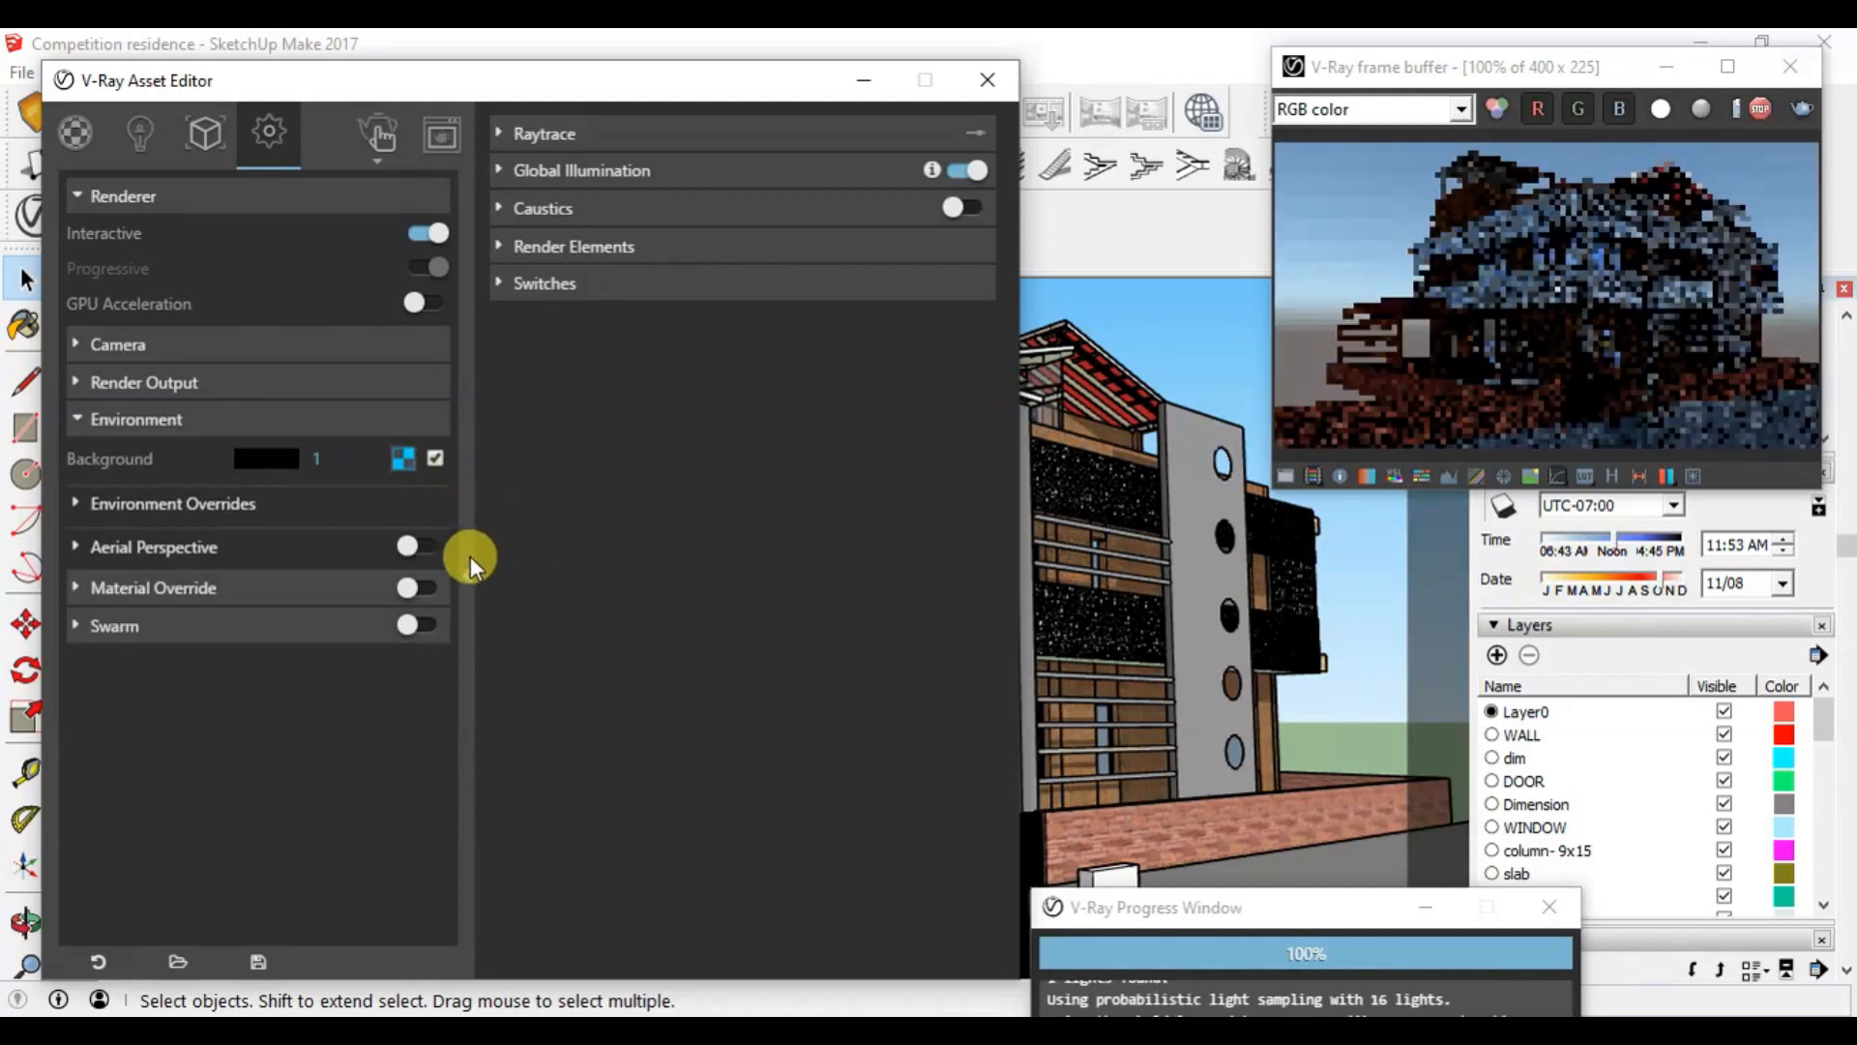
left_click(160, 422)
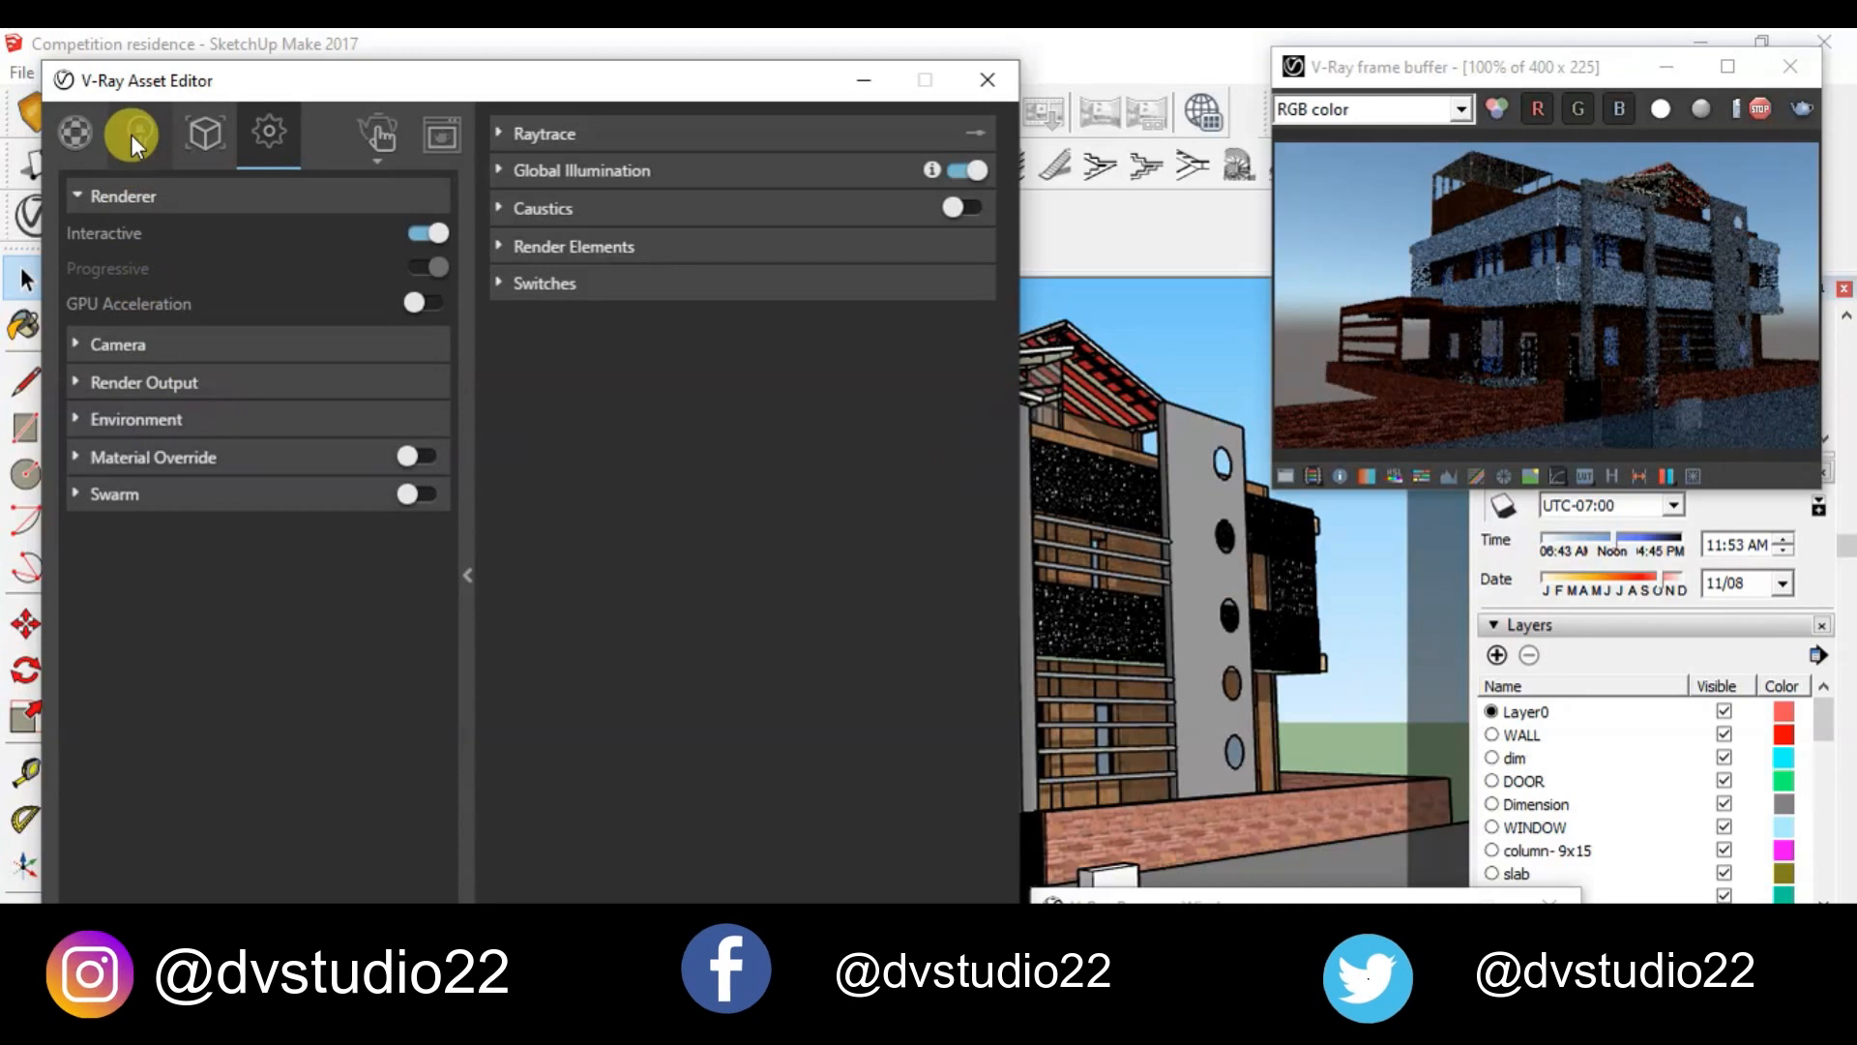
left_click(135, 133)
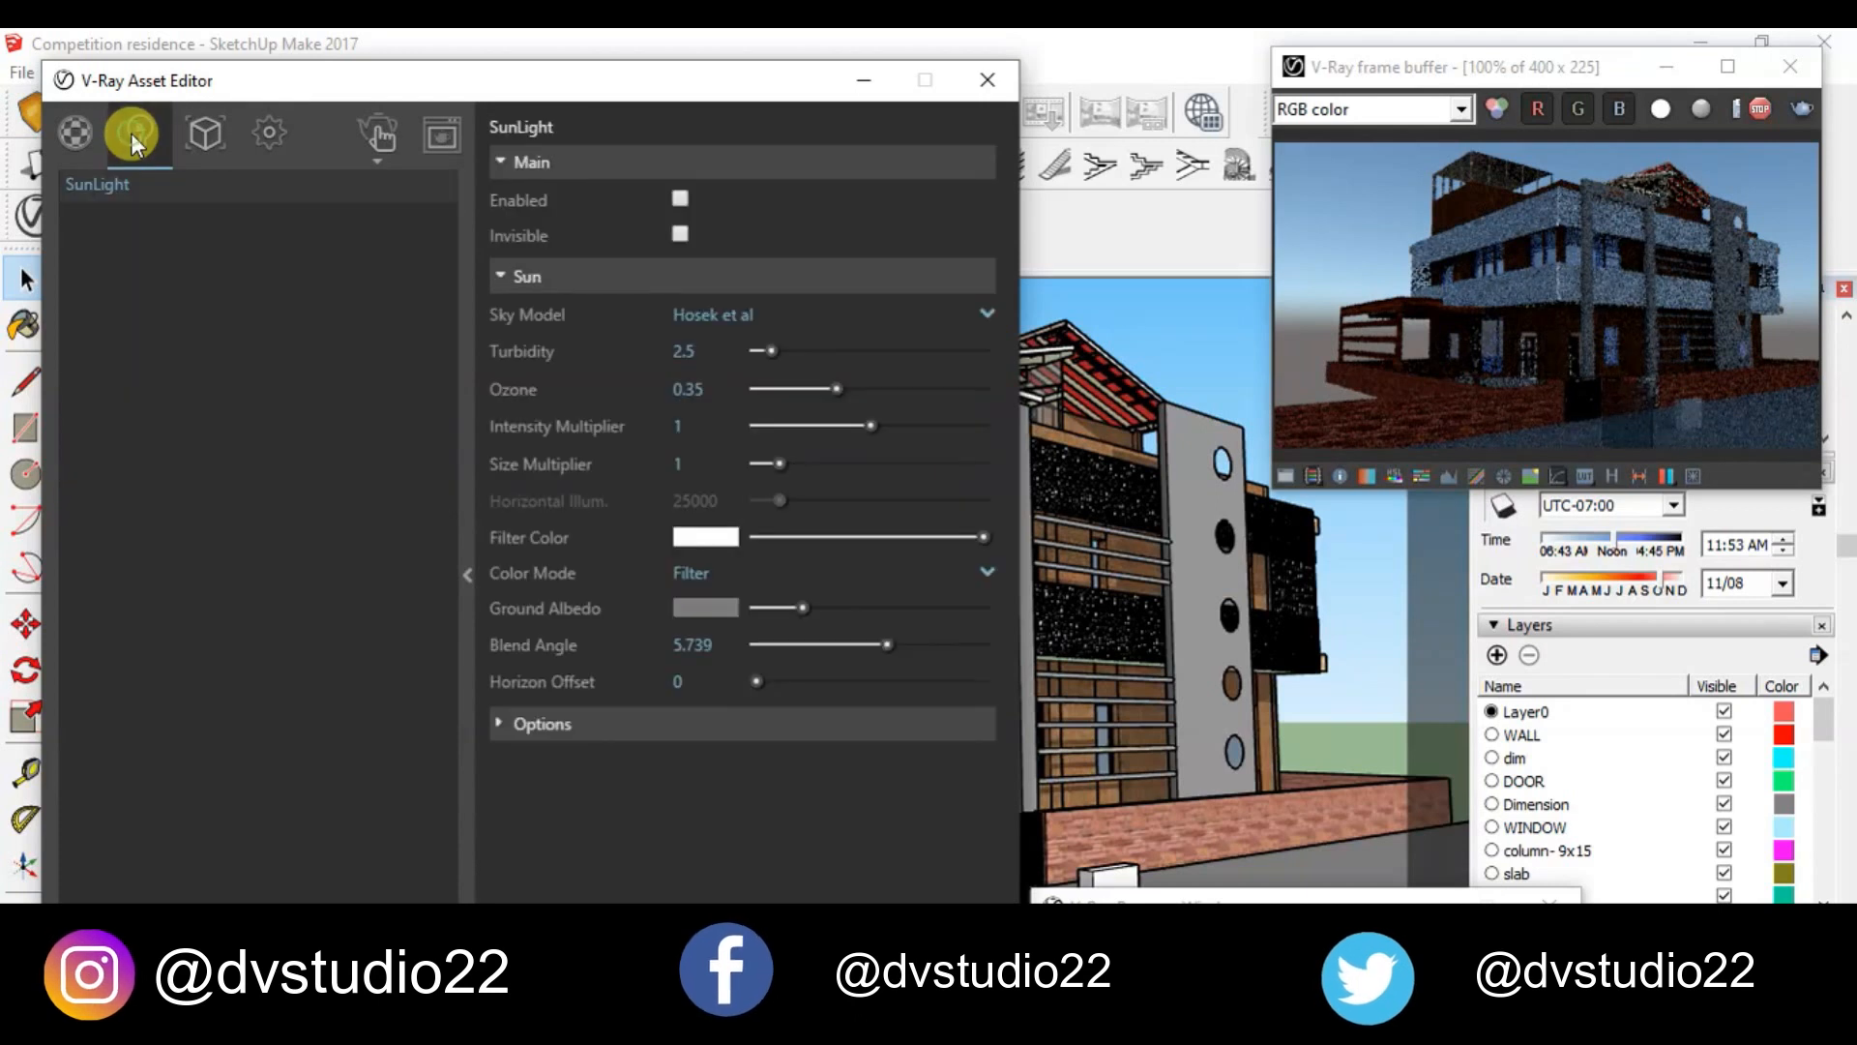
left_click(680, 197)
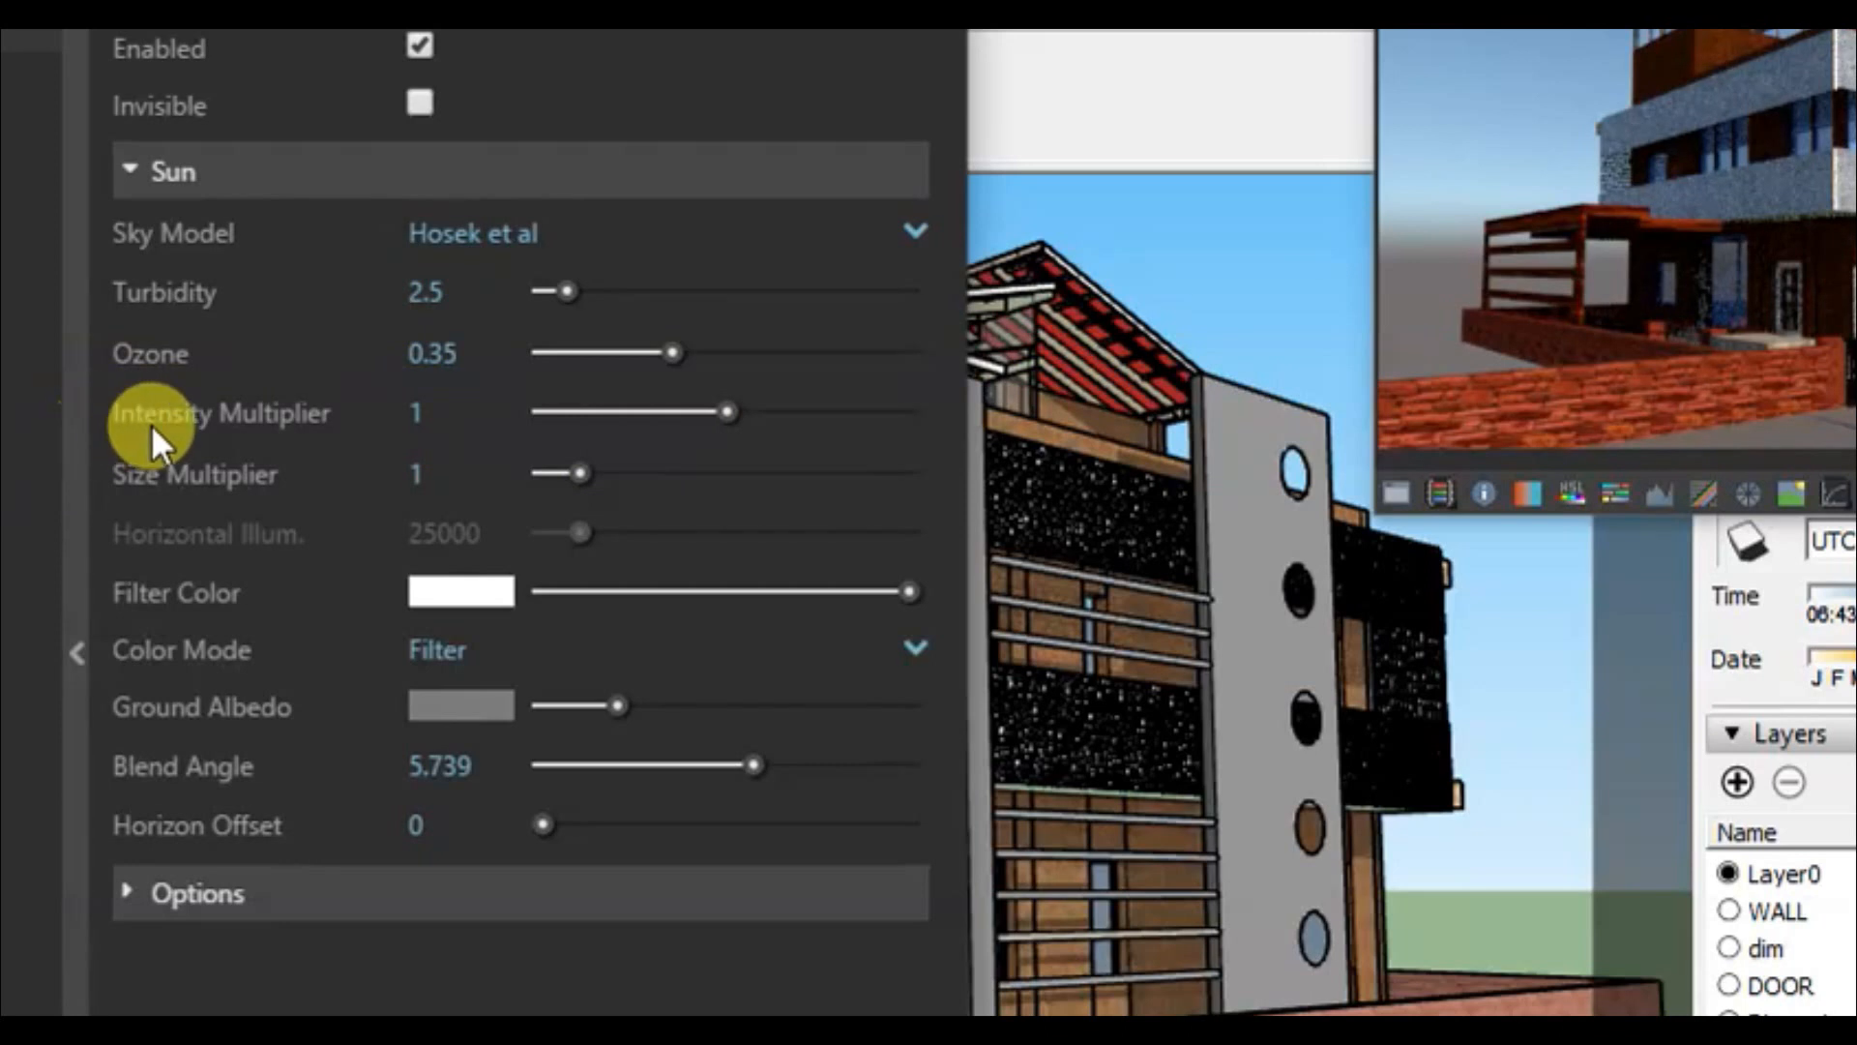
Step: Set the SunLight's intensity multiplier to 2
left_click(465, 406)
type("2")
key("Return")
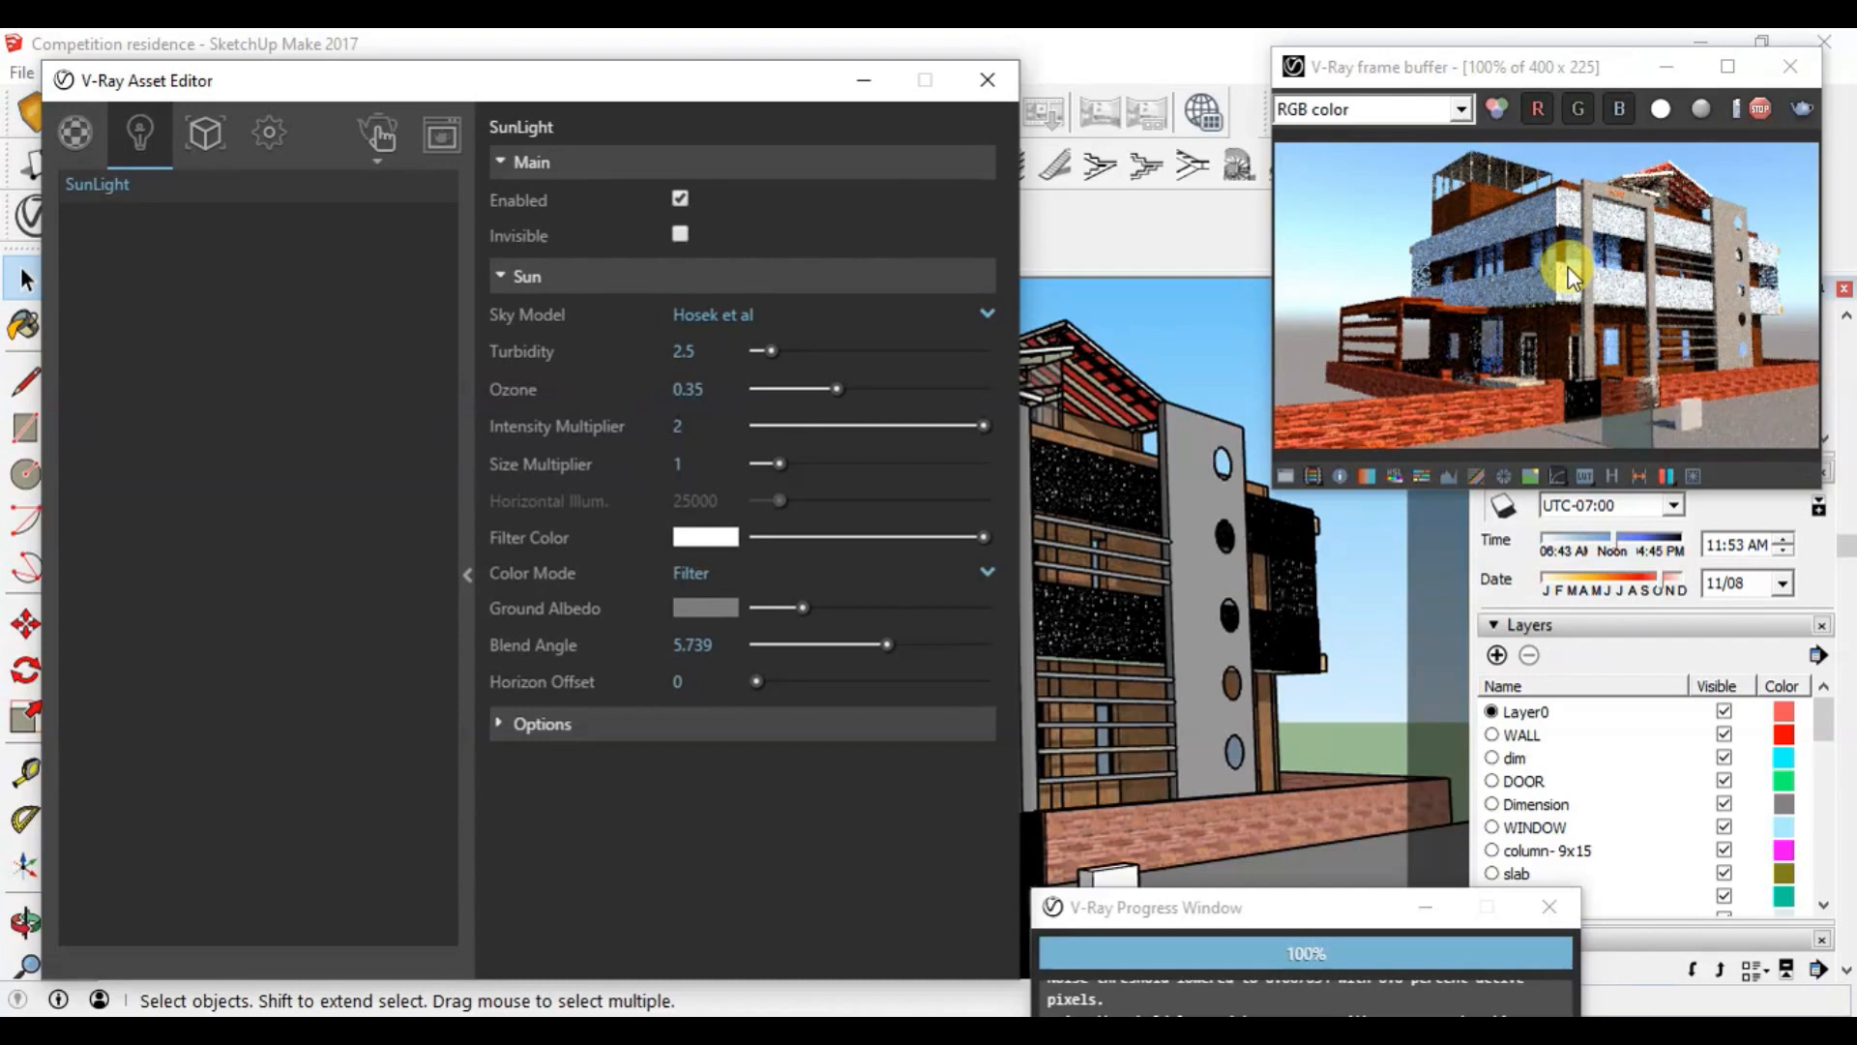
Step: Examine up close the shadow that the white block in front of the gate casts on the road
mouse_move(725, 102)
left_mouse_down()
mouse_move(485, 143)
mouse_move(303, 137)
left_mouse_up()
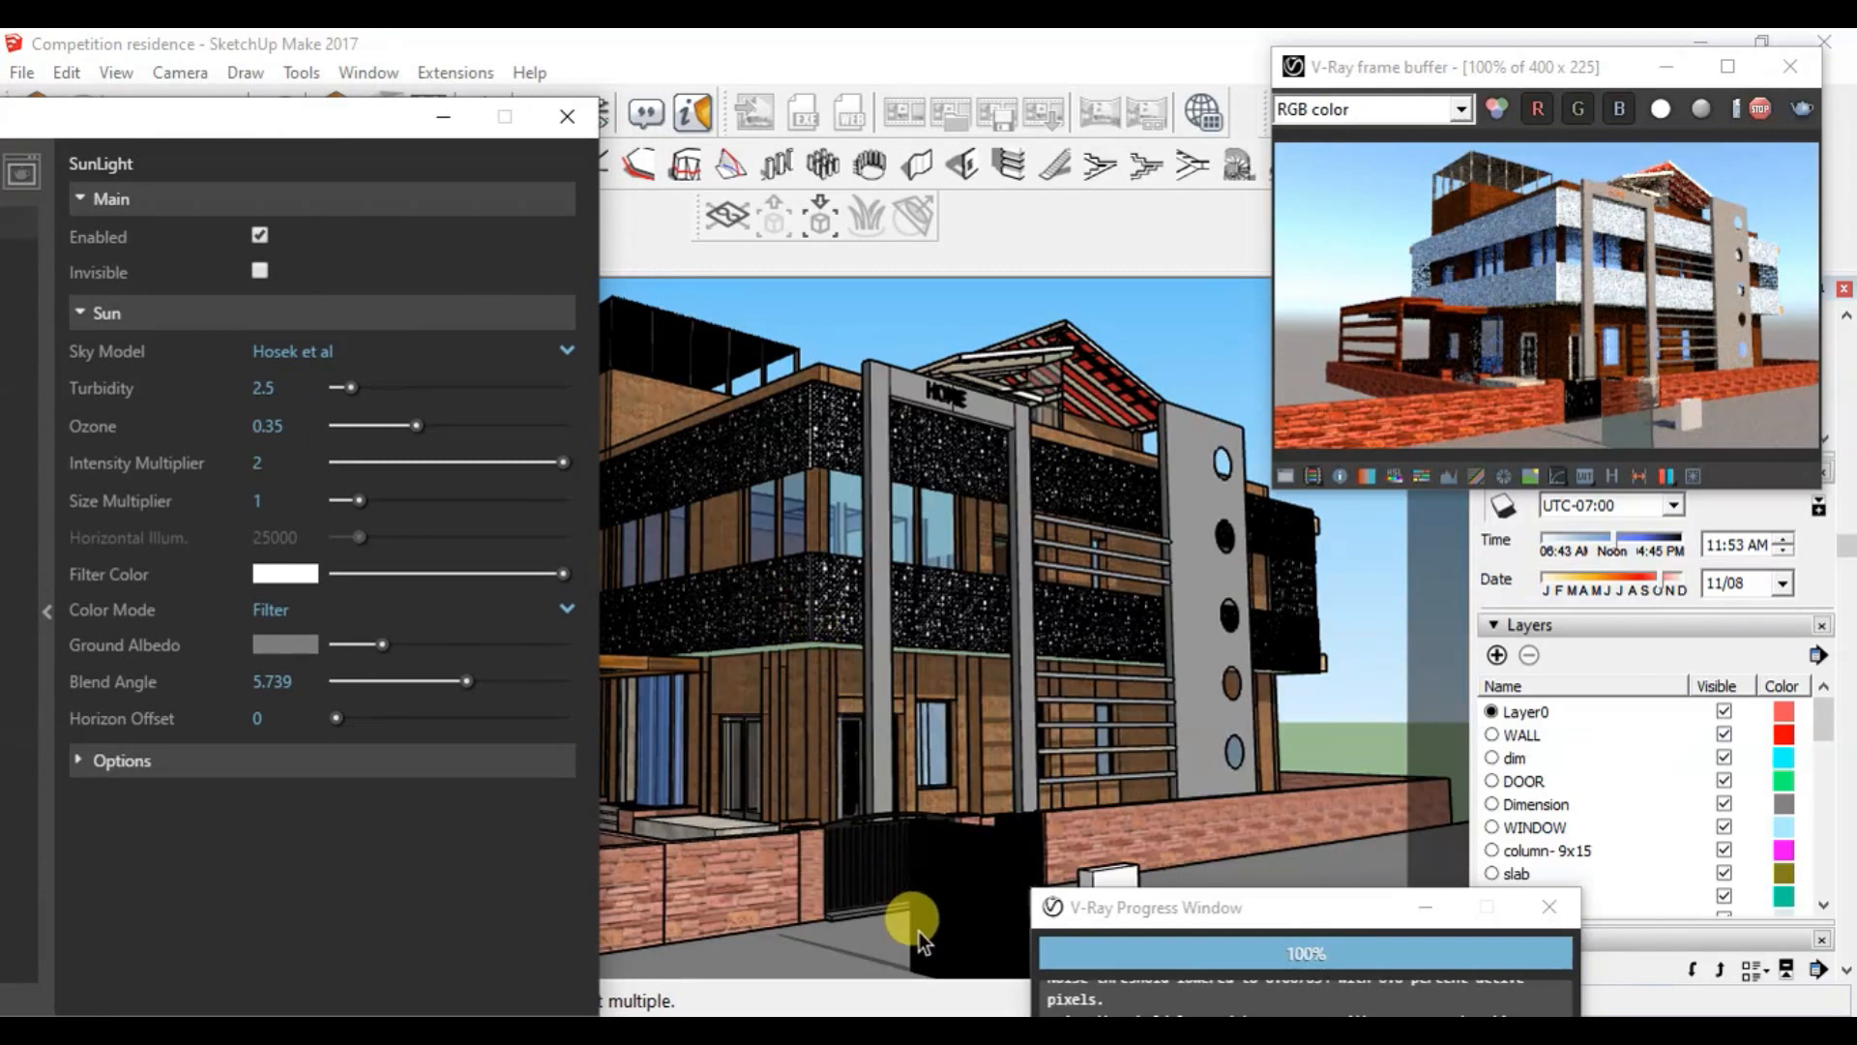
scroll(919, 931, "up", 1)
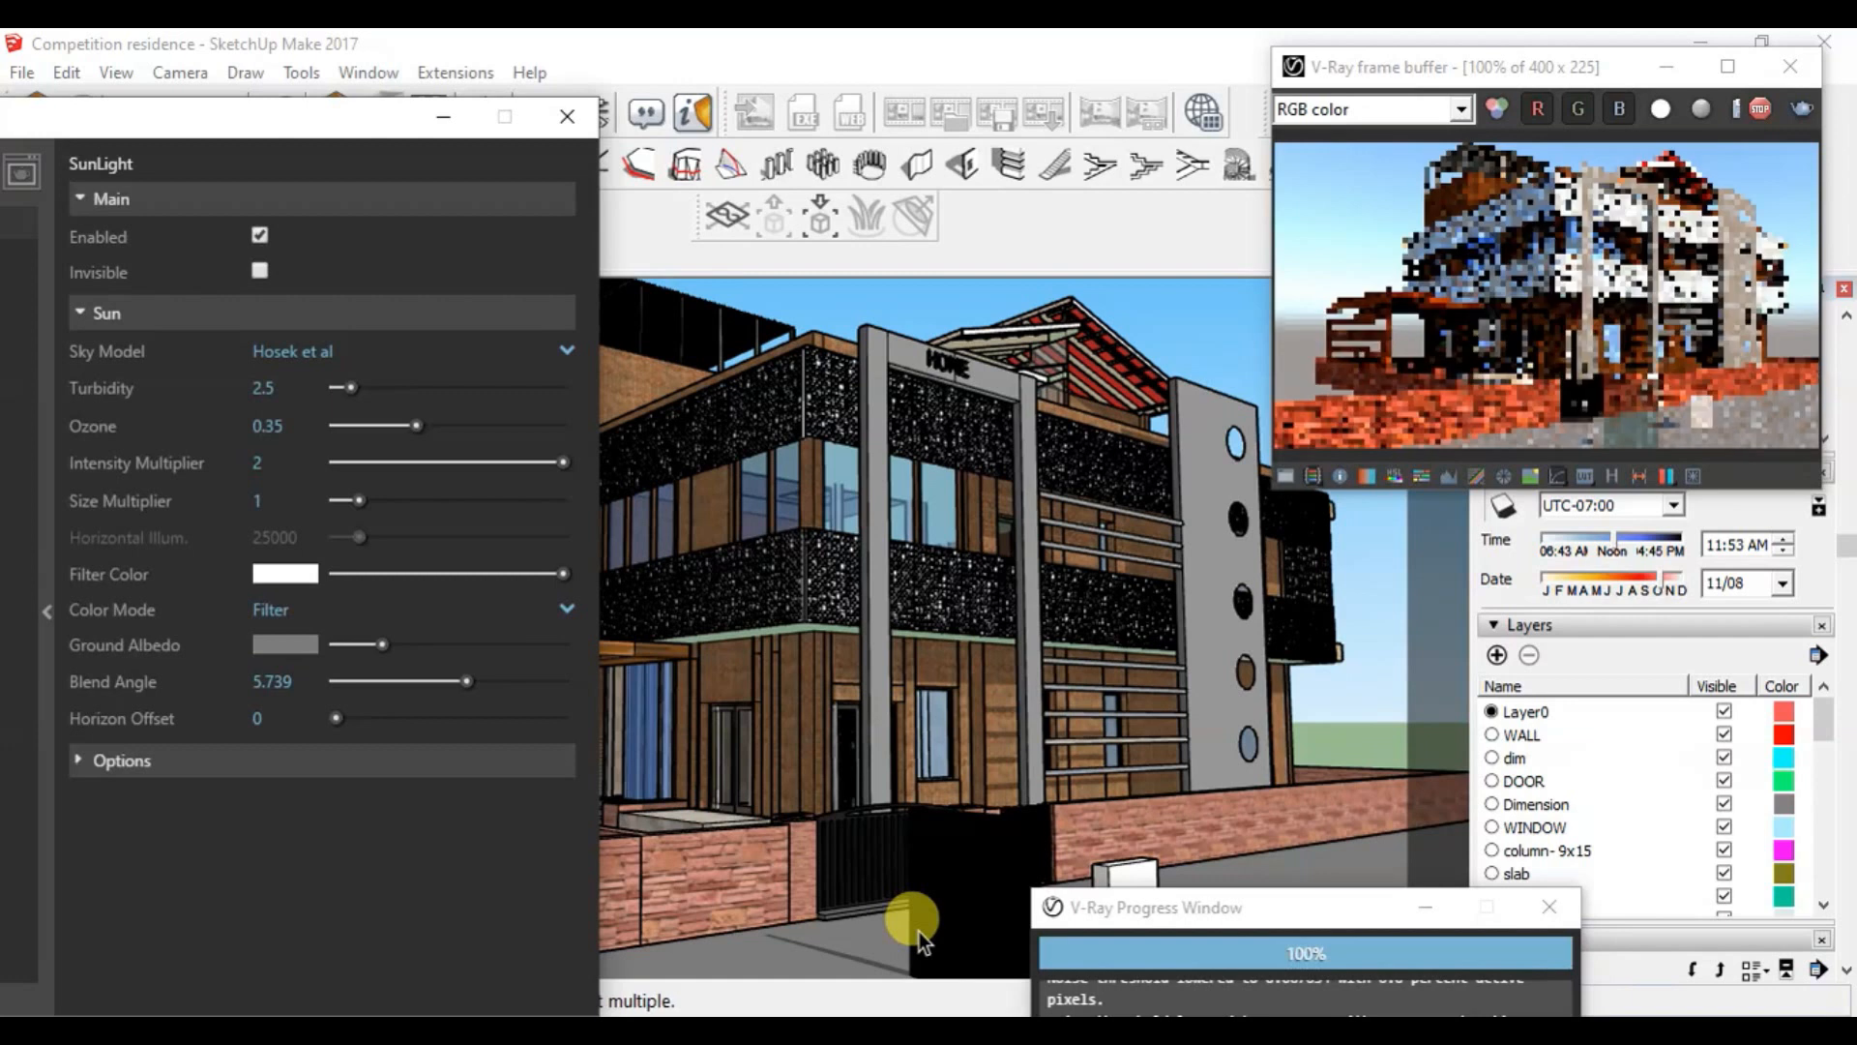
scroll(919, 932, "up", 2)
scroll(919, 802, "up", 2)
middle_click_drag(924, 817, 885, 622)
scroll(833, 327, "down", 4)
scroll(936, 527, "up", 6)
middle_click_drag(735, 604, 931, 658)
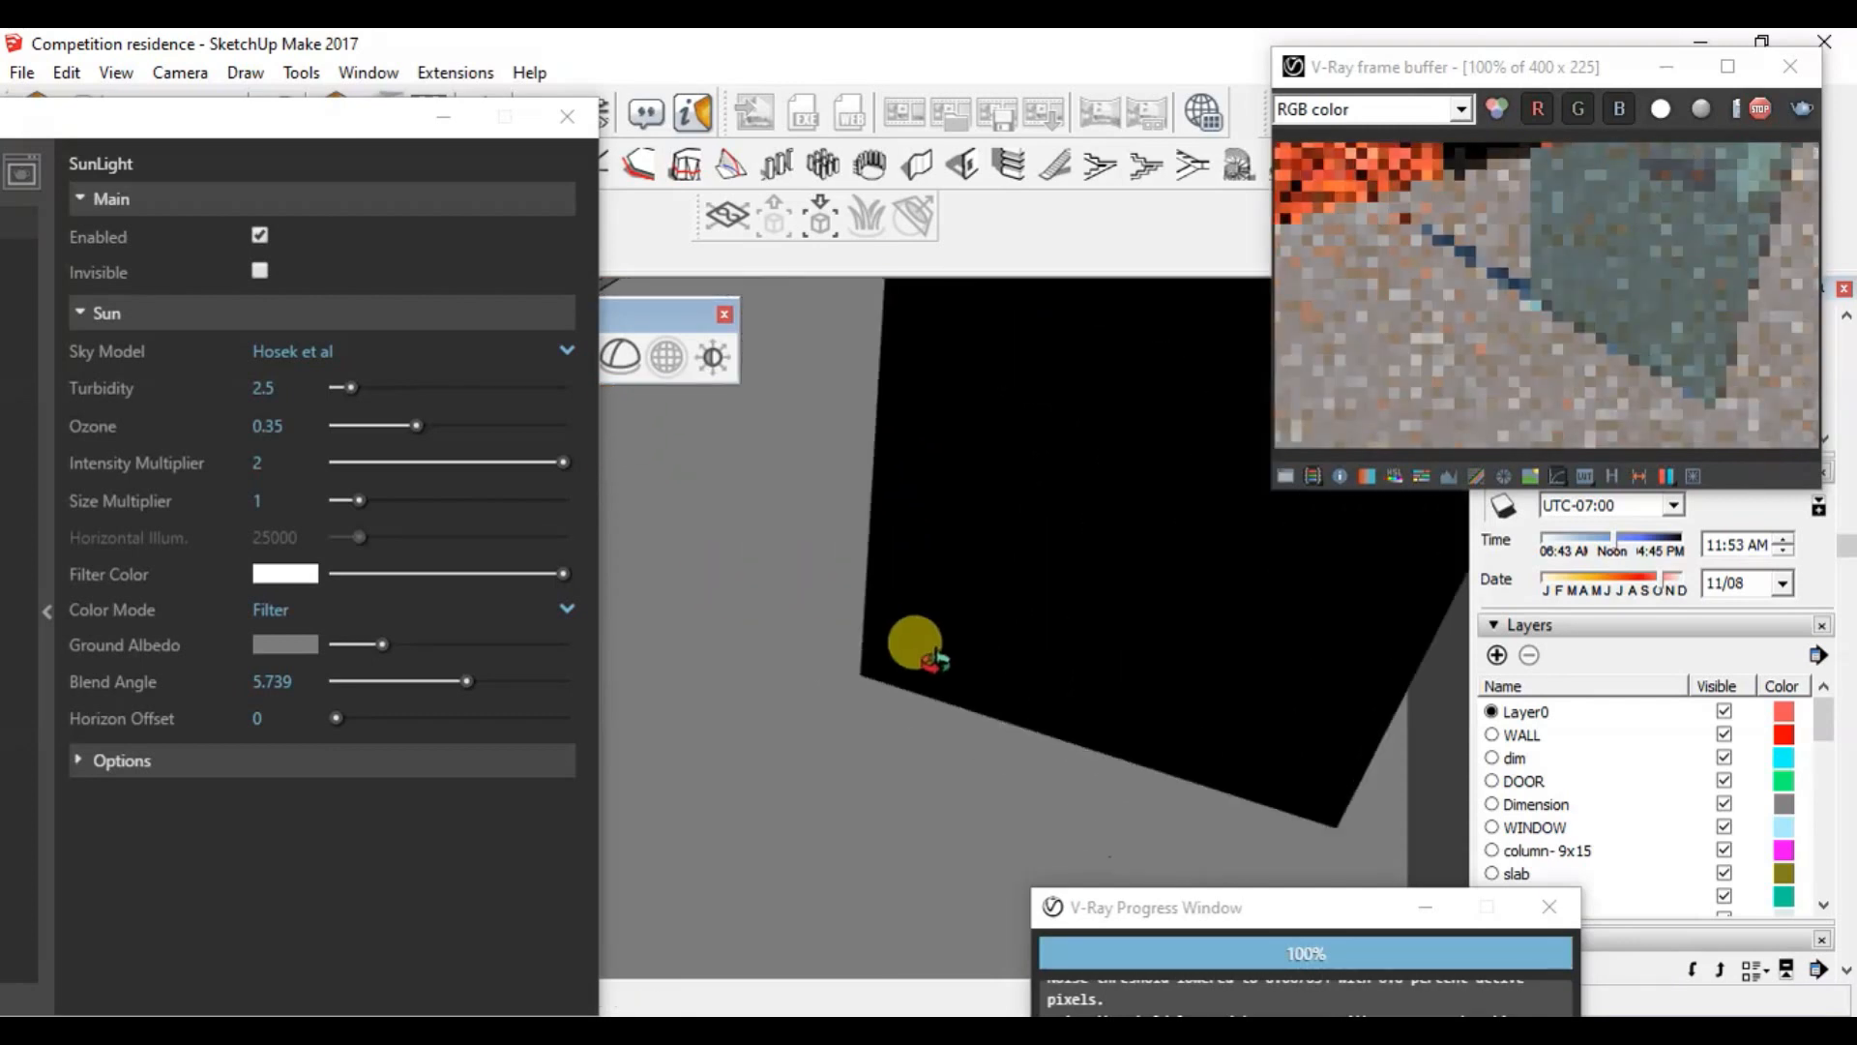
scroll(933, 661, "down", 5)
scroll(769, 415, "up", 5)
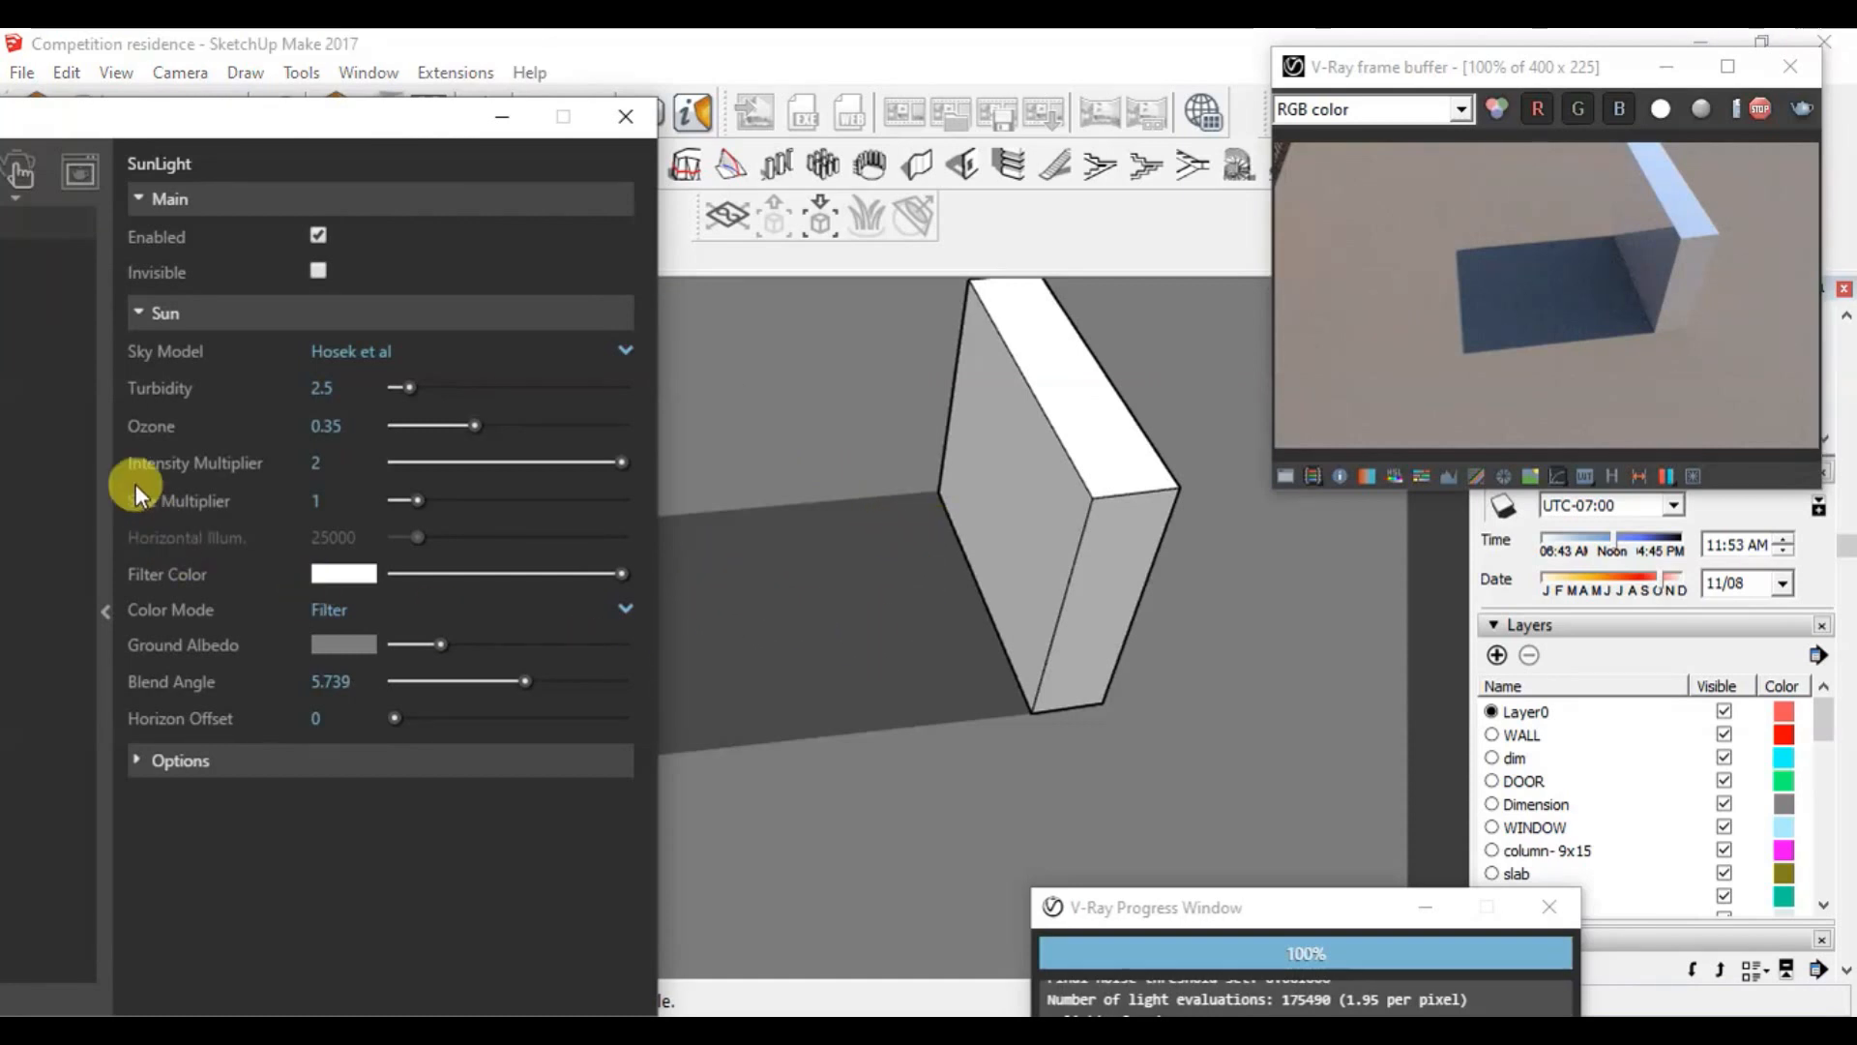
Step: Set the SunLight's size multiplier to 3
left_click_drag(232, 116, 567, 110)
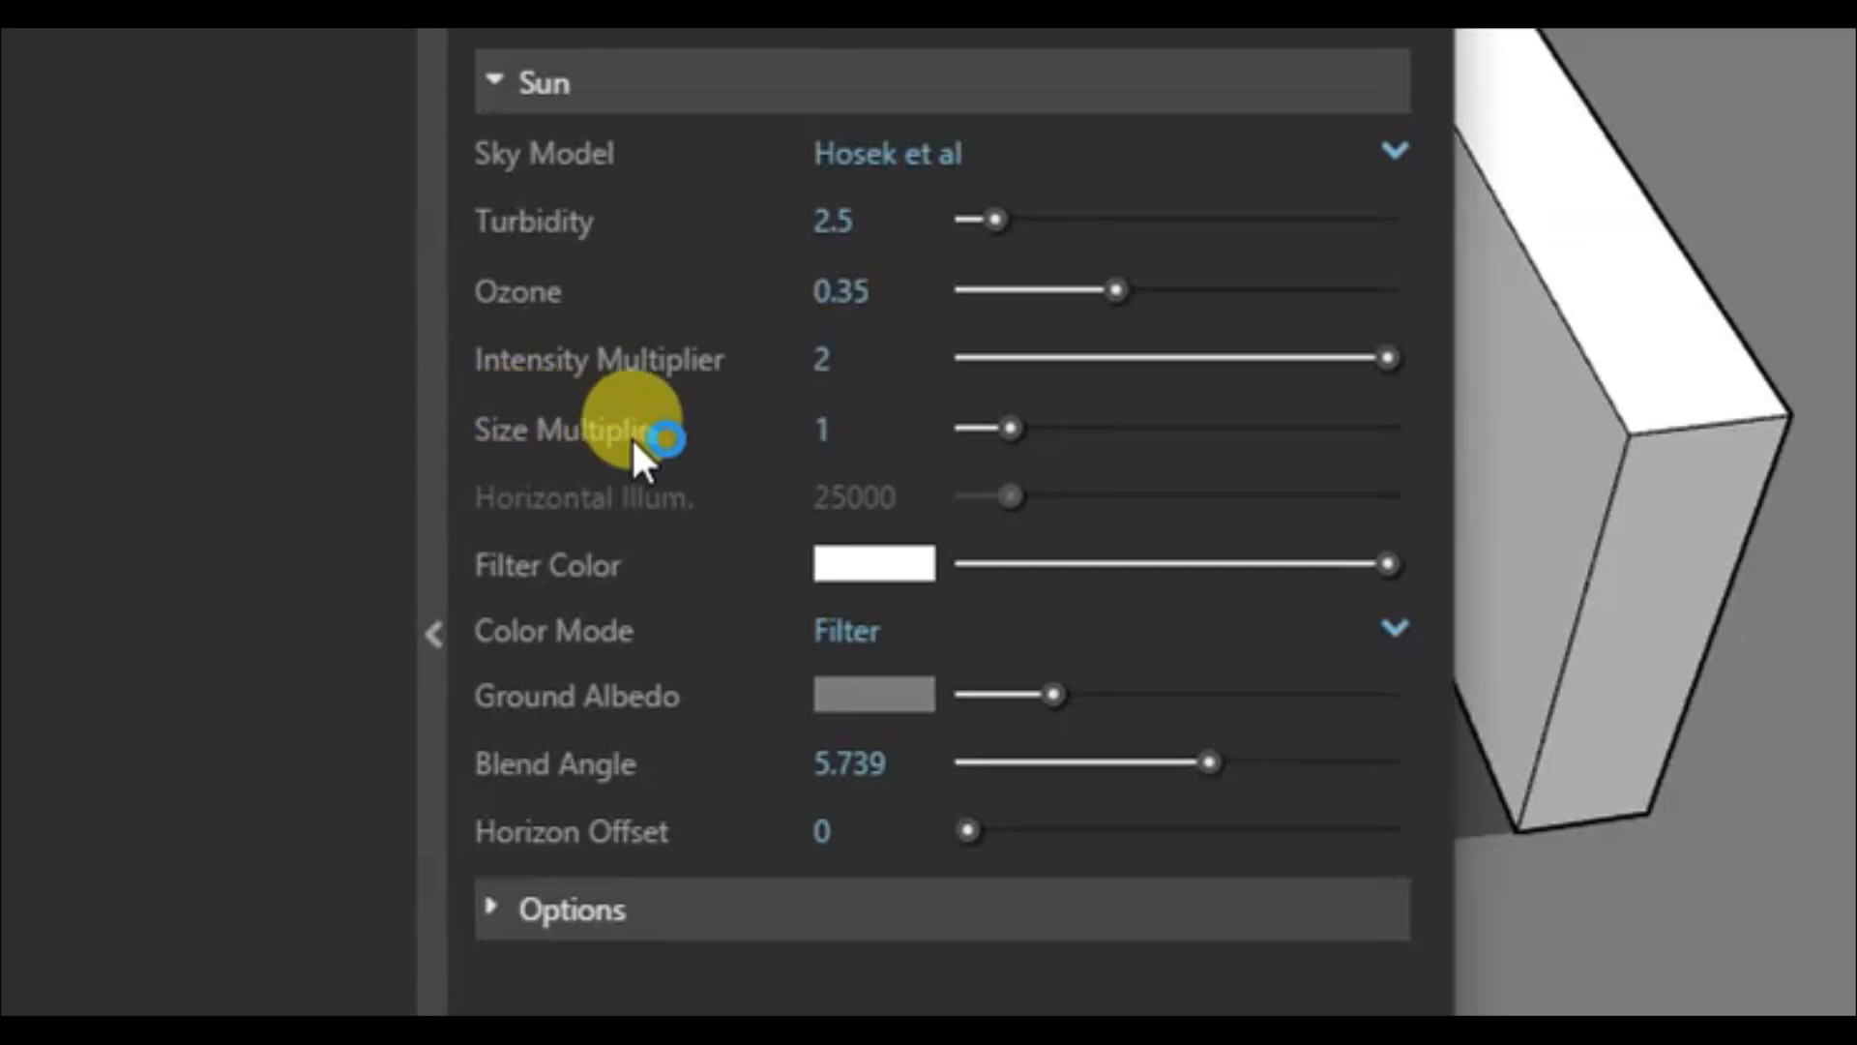
double_click(866, 431)
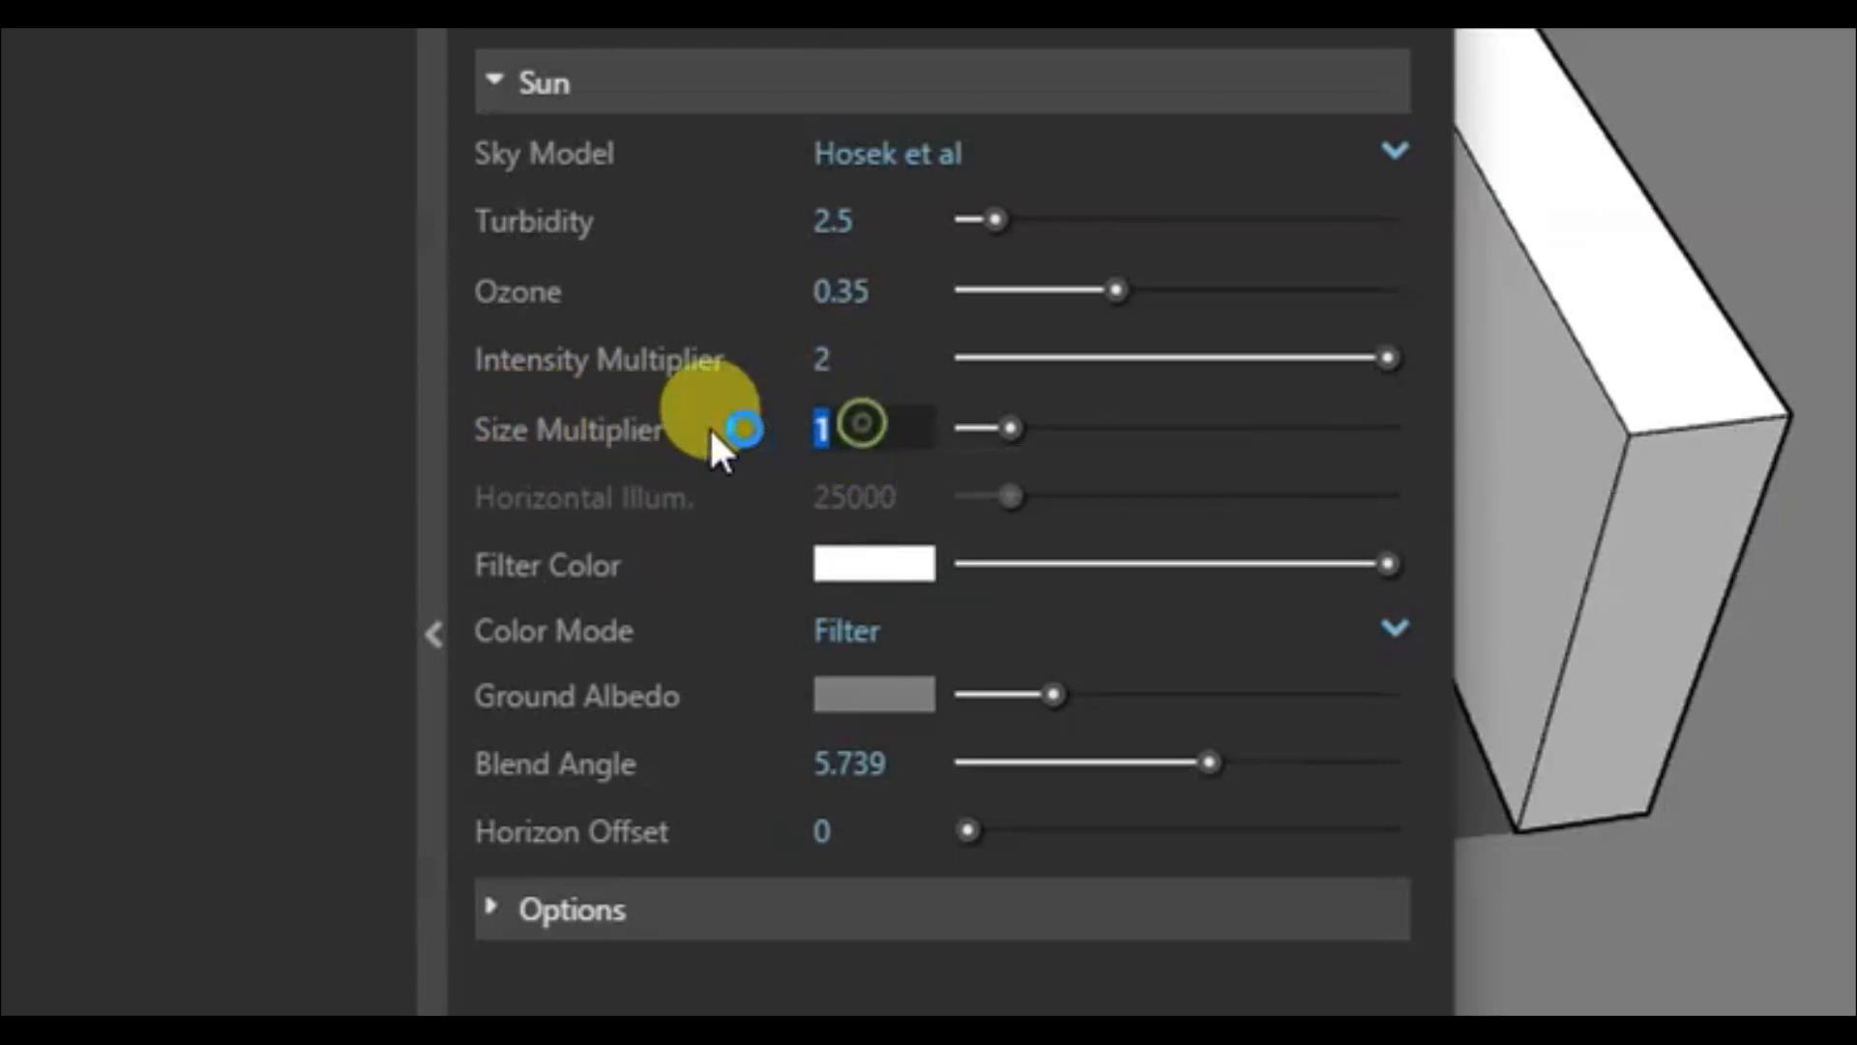
type("3")
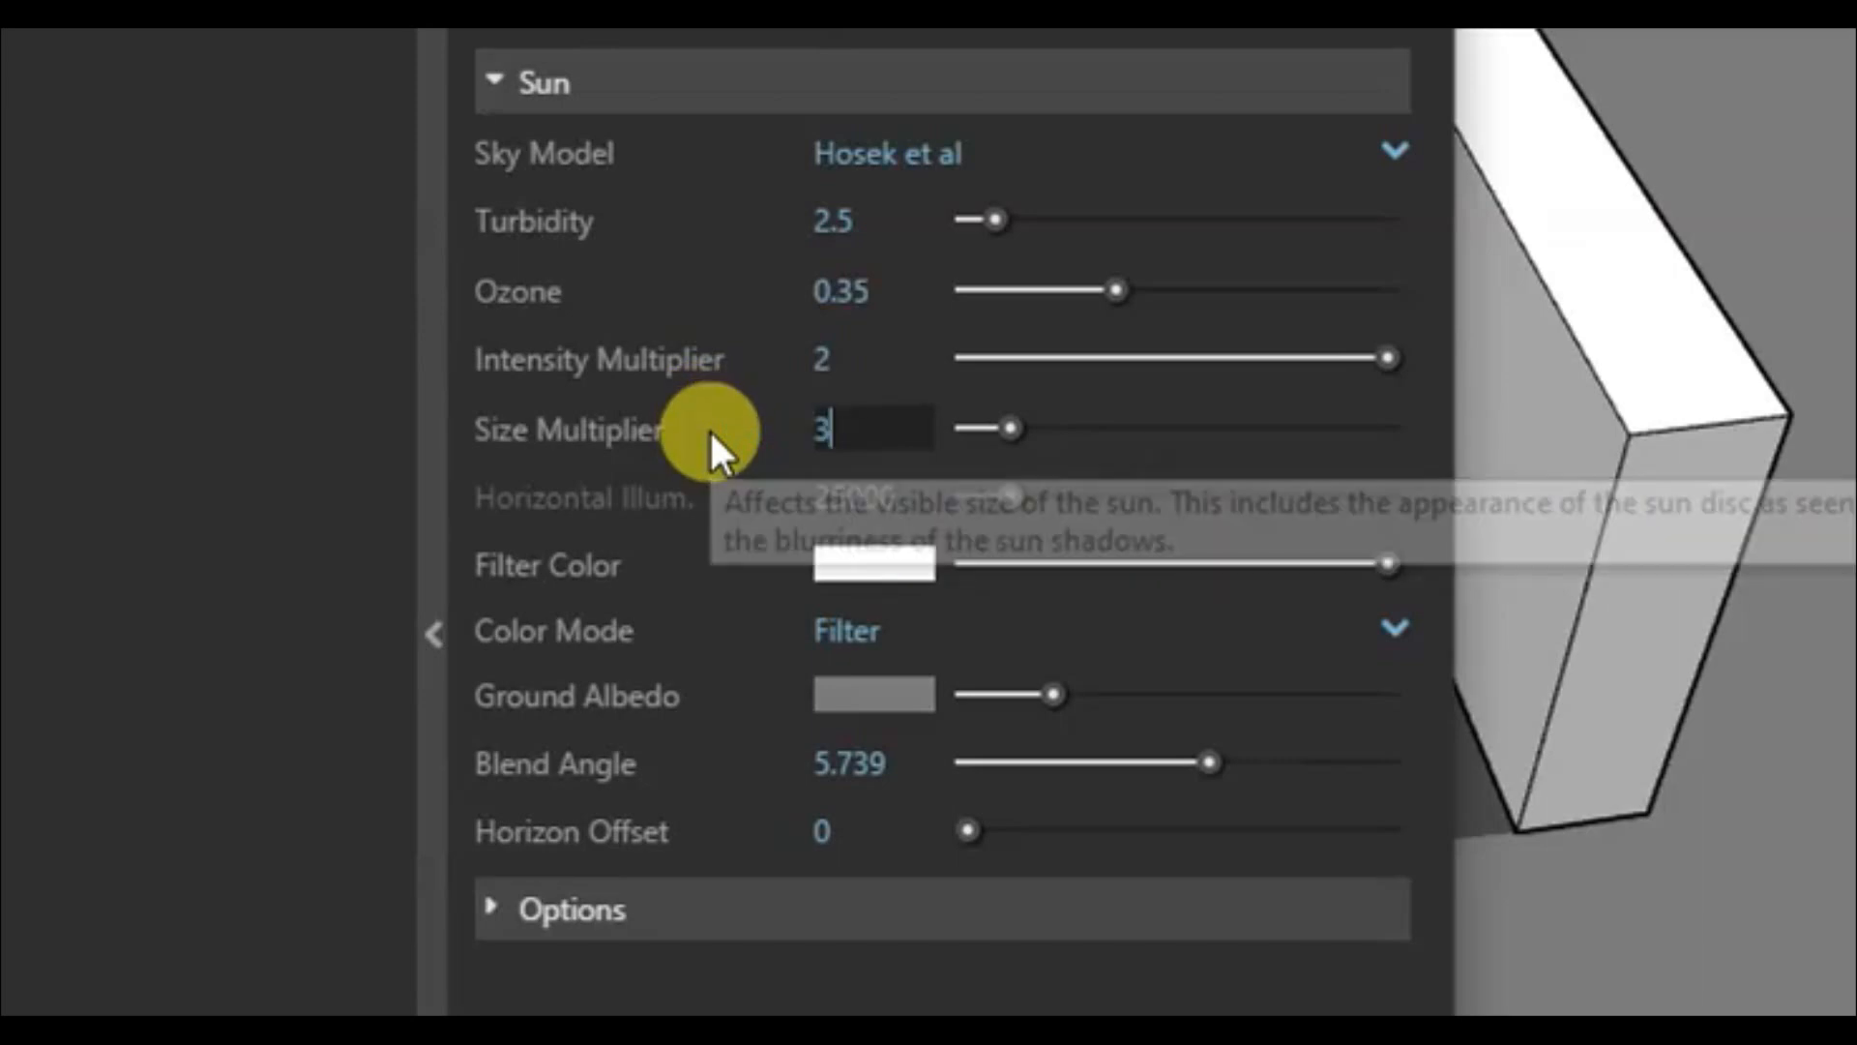
key("Return")
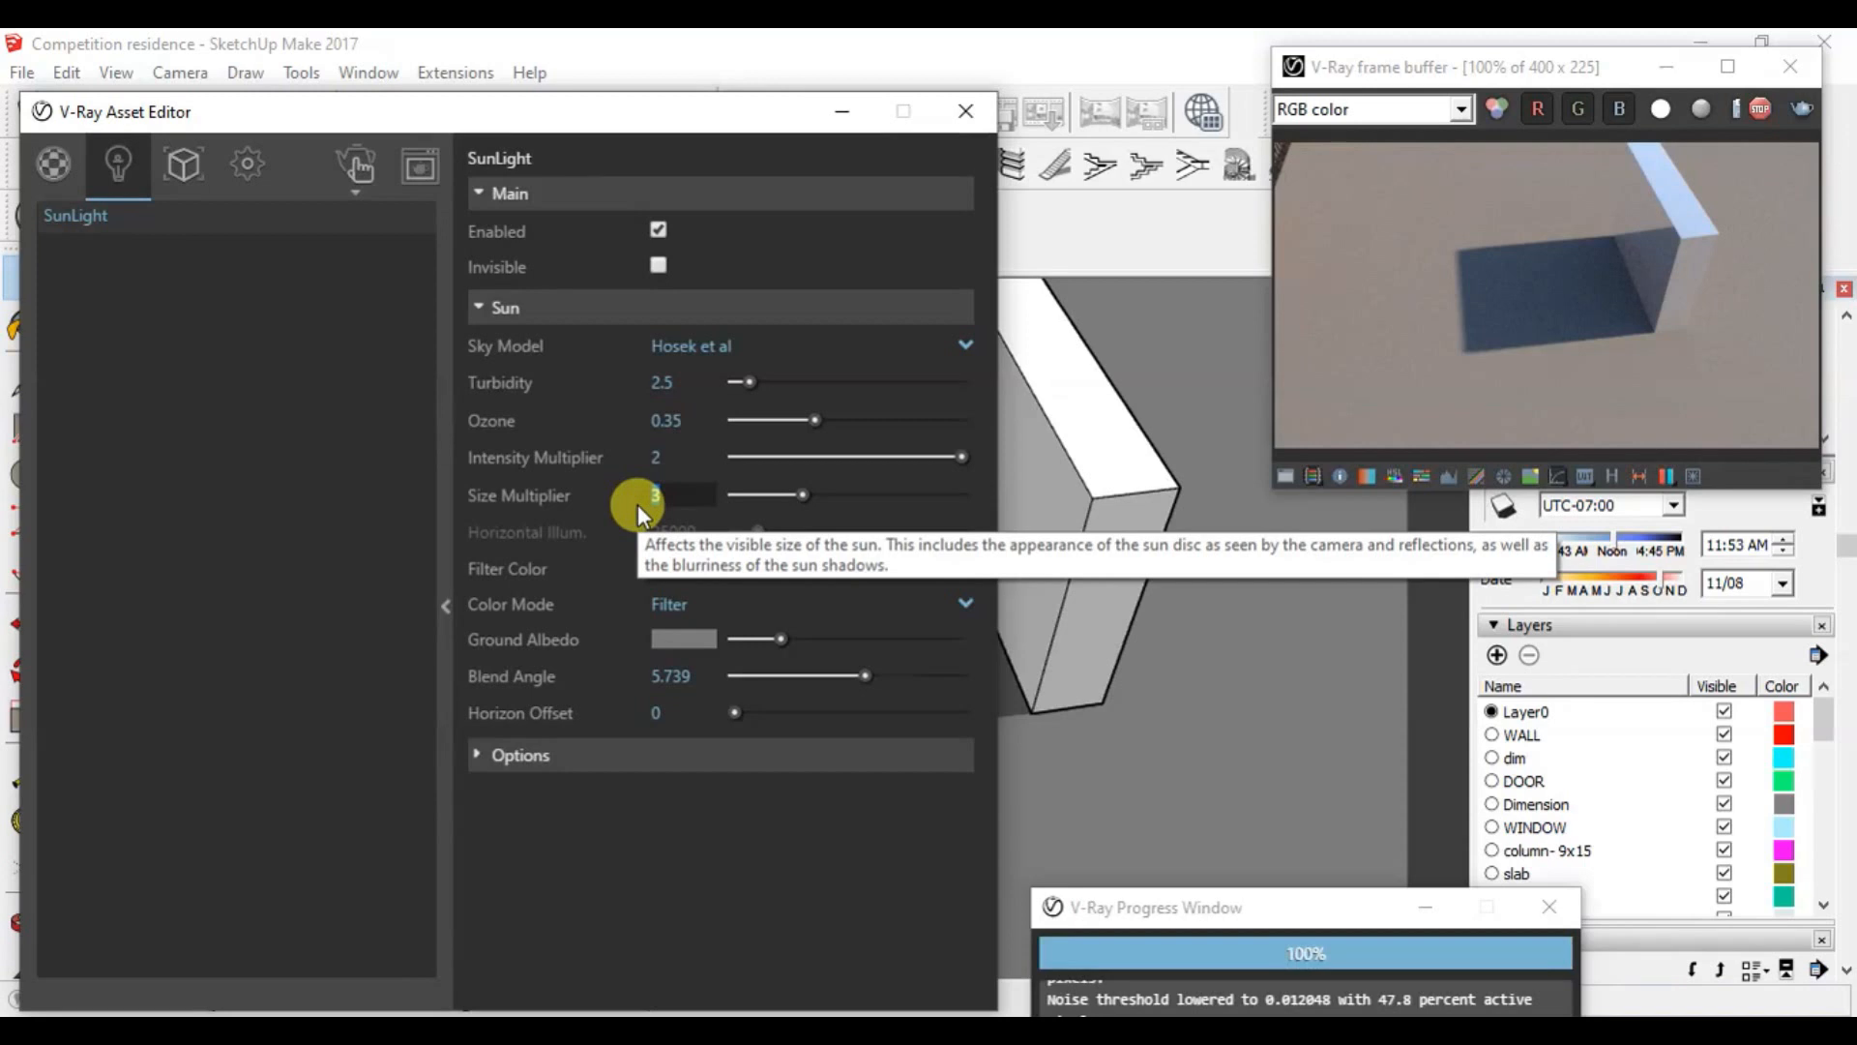
Step: Try SunLight size multipliers of 20, 15 and 1 to compare how they soften the block's shadow
type("10")
key("Return")
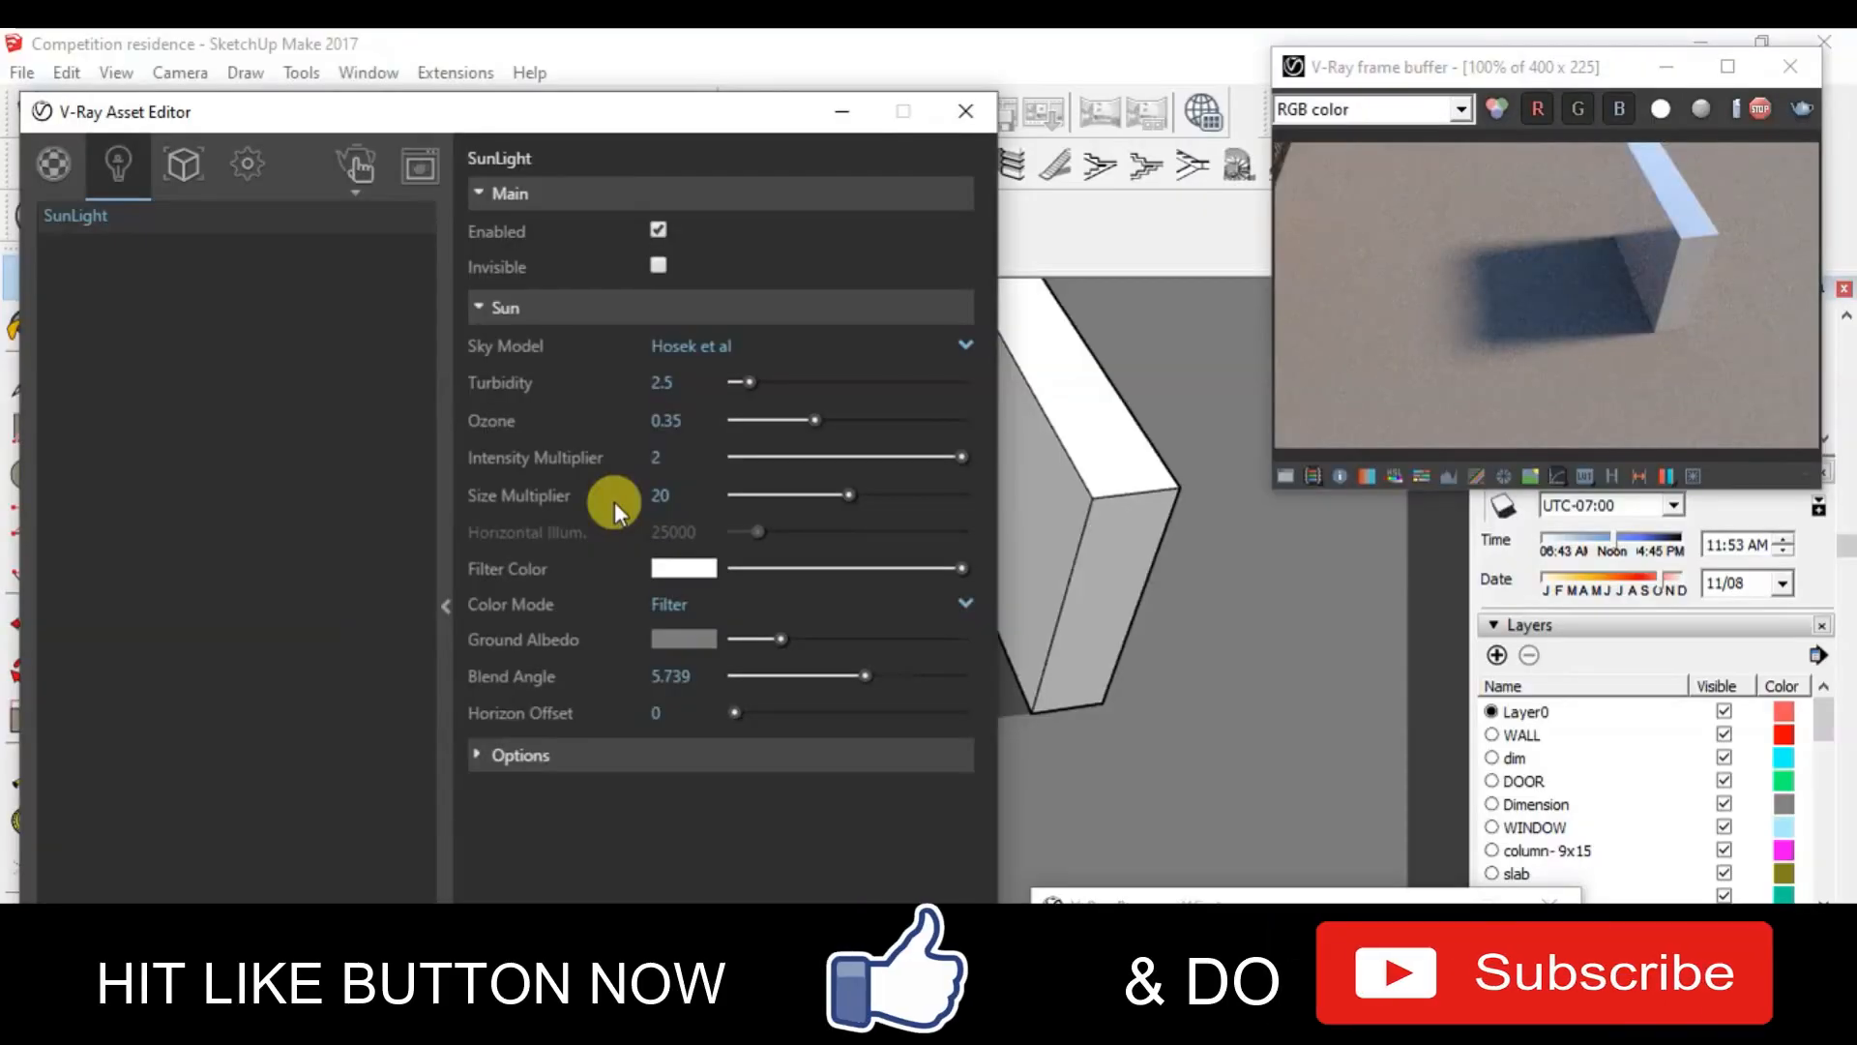
left_click(664, 494)
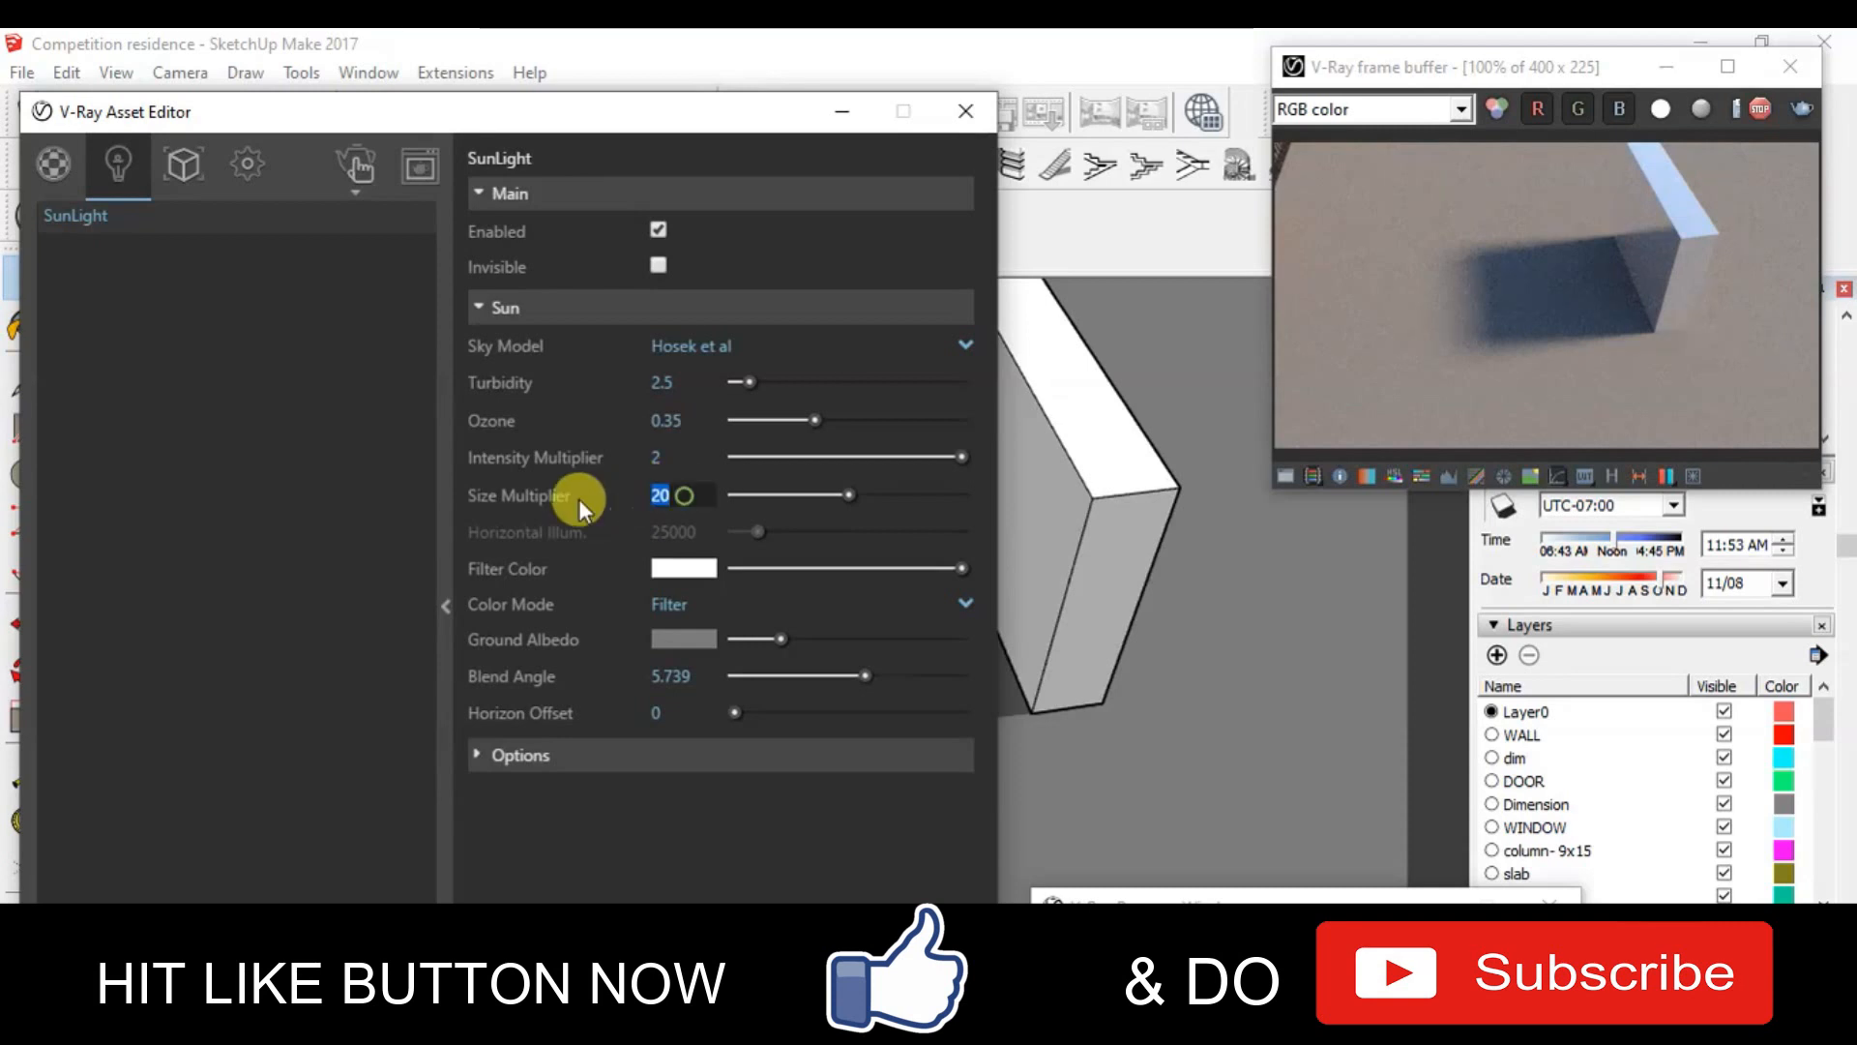
type("15")
key("Return")
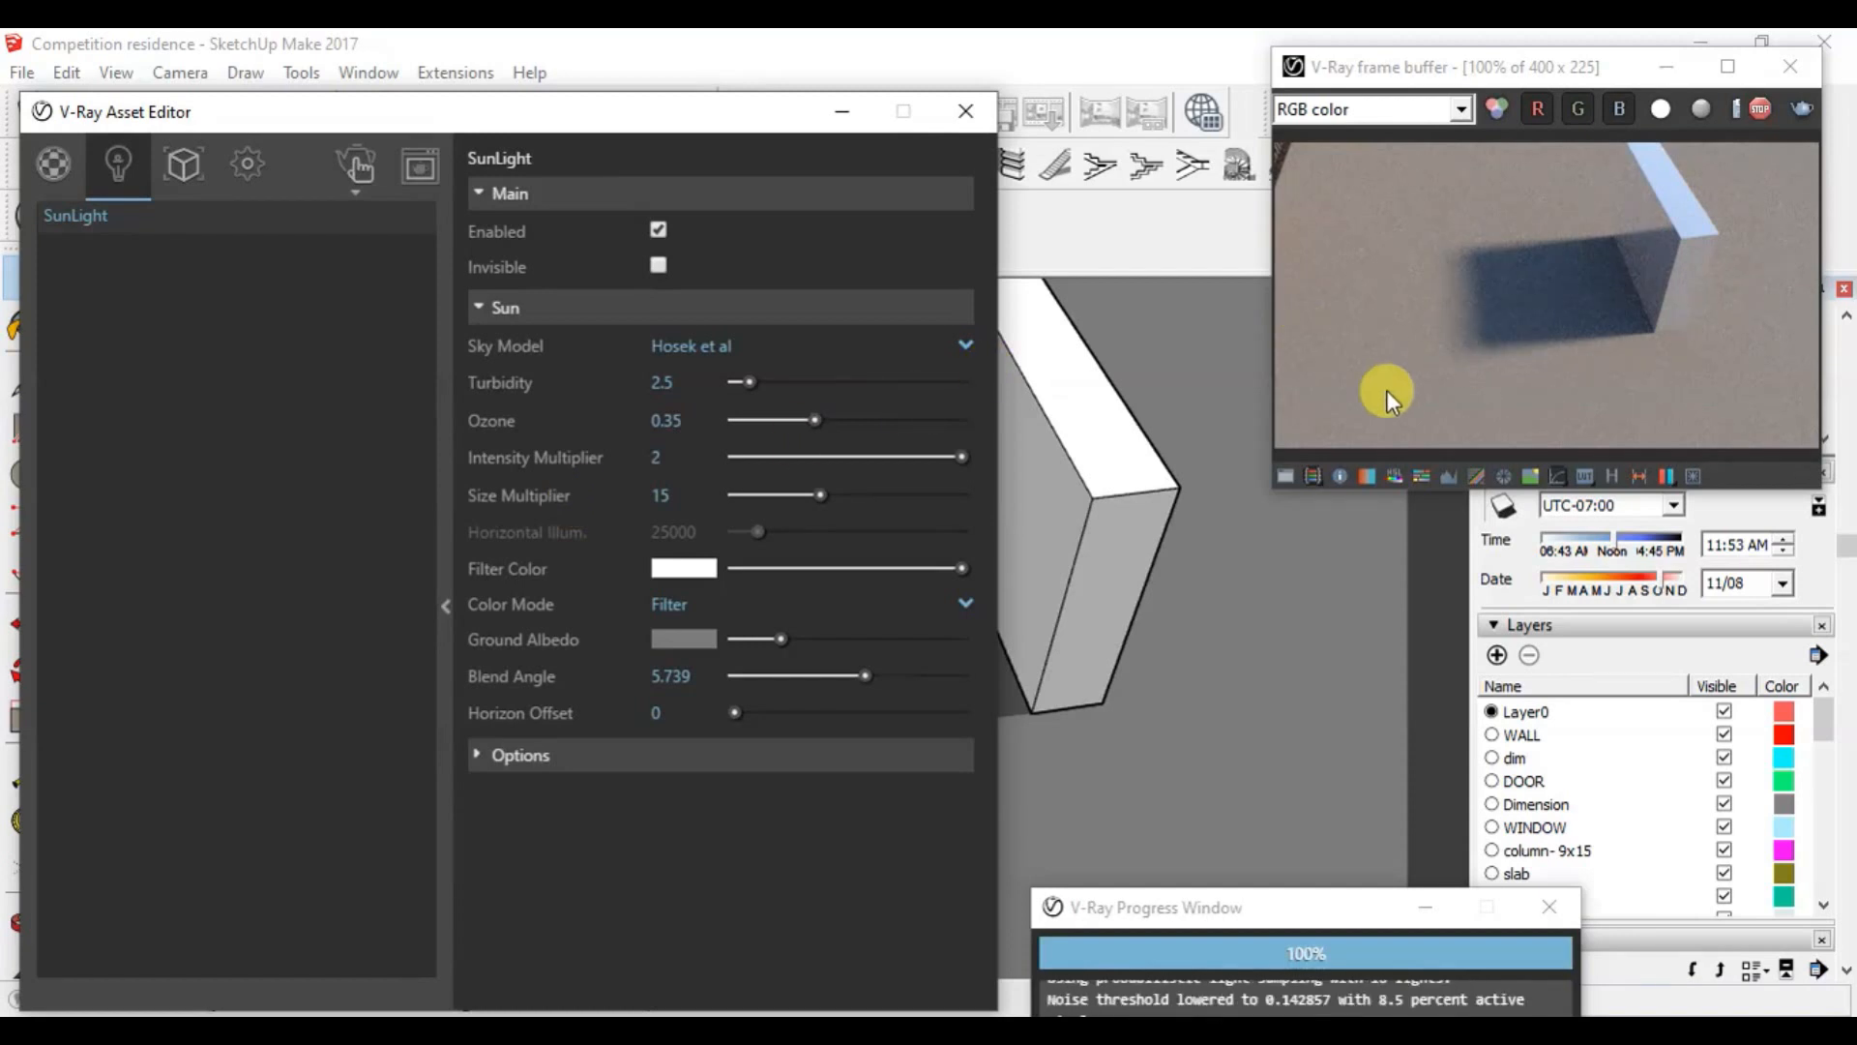
left_click(682, 486)
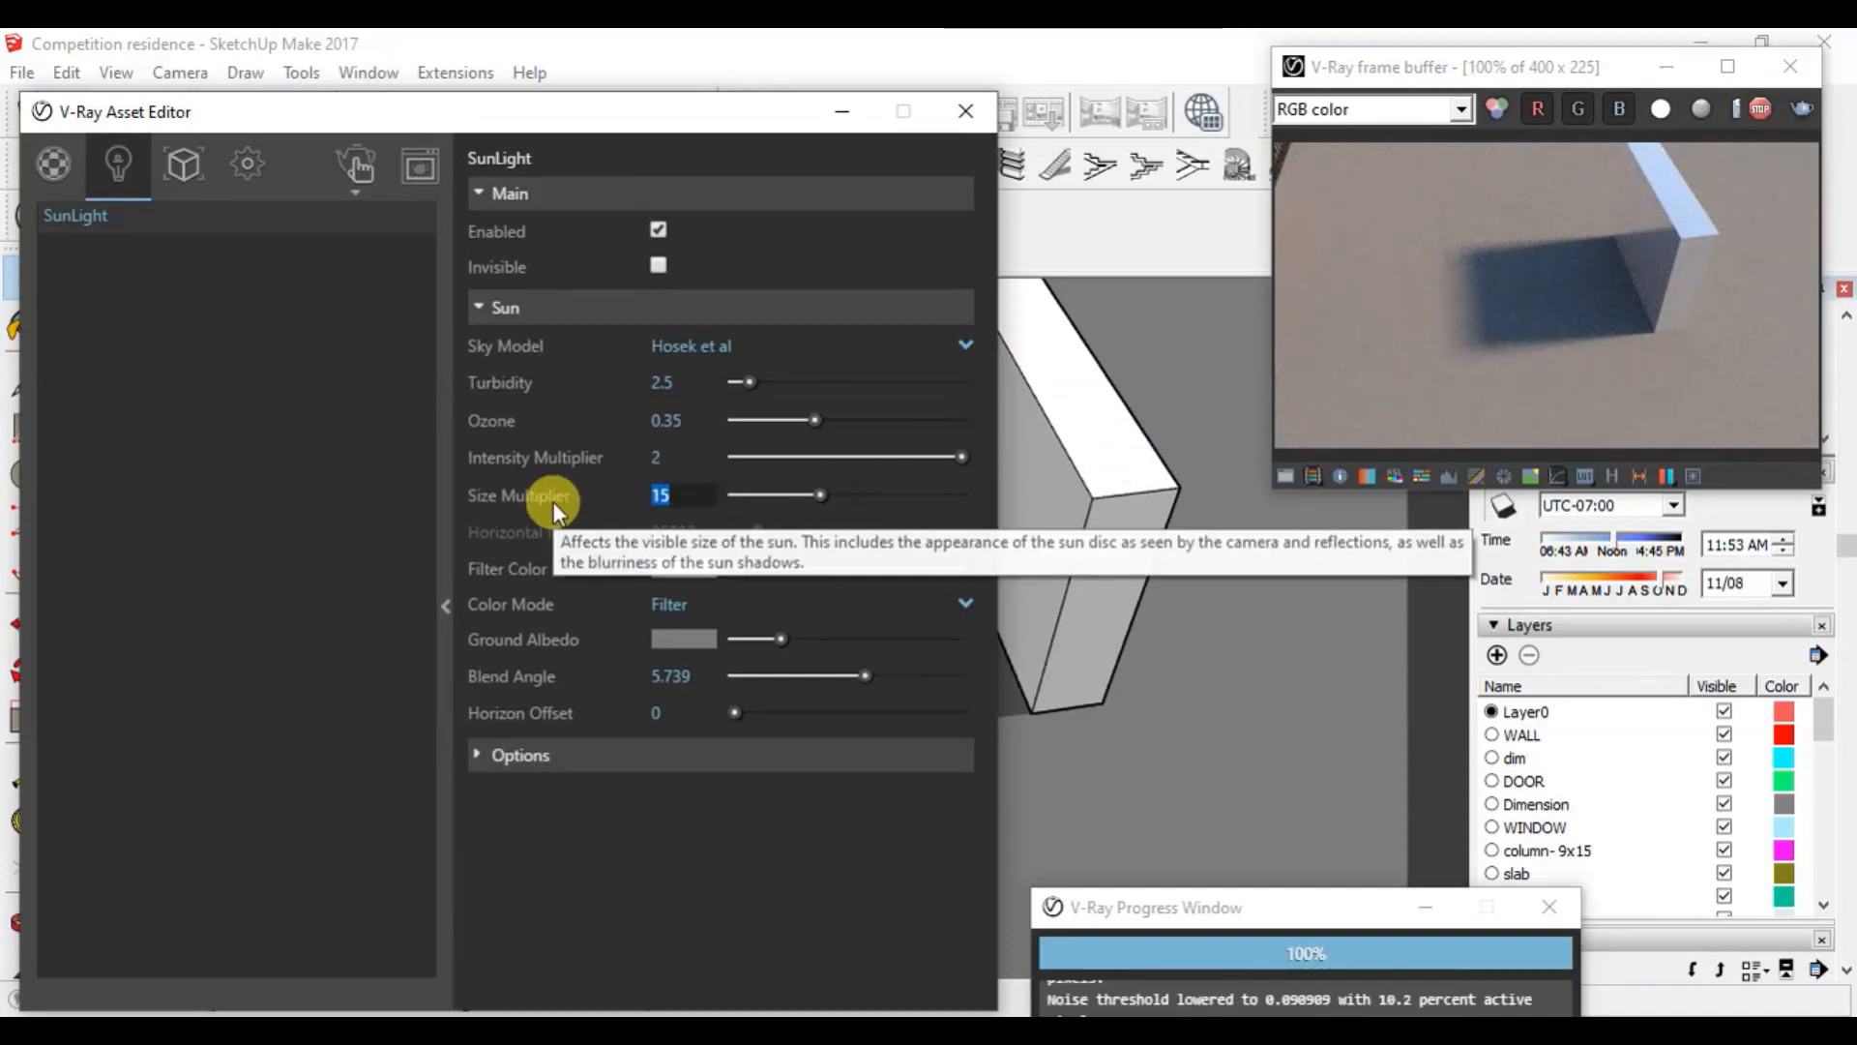
type("1")
key("Return")
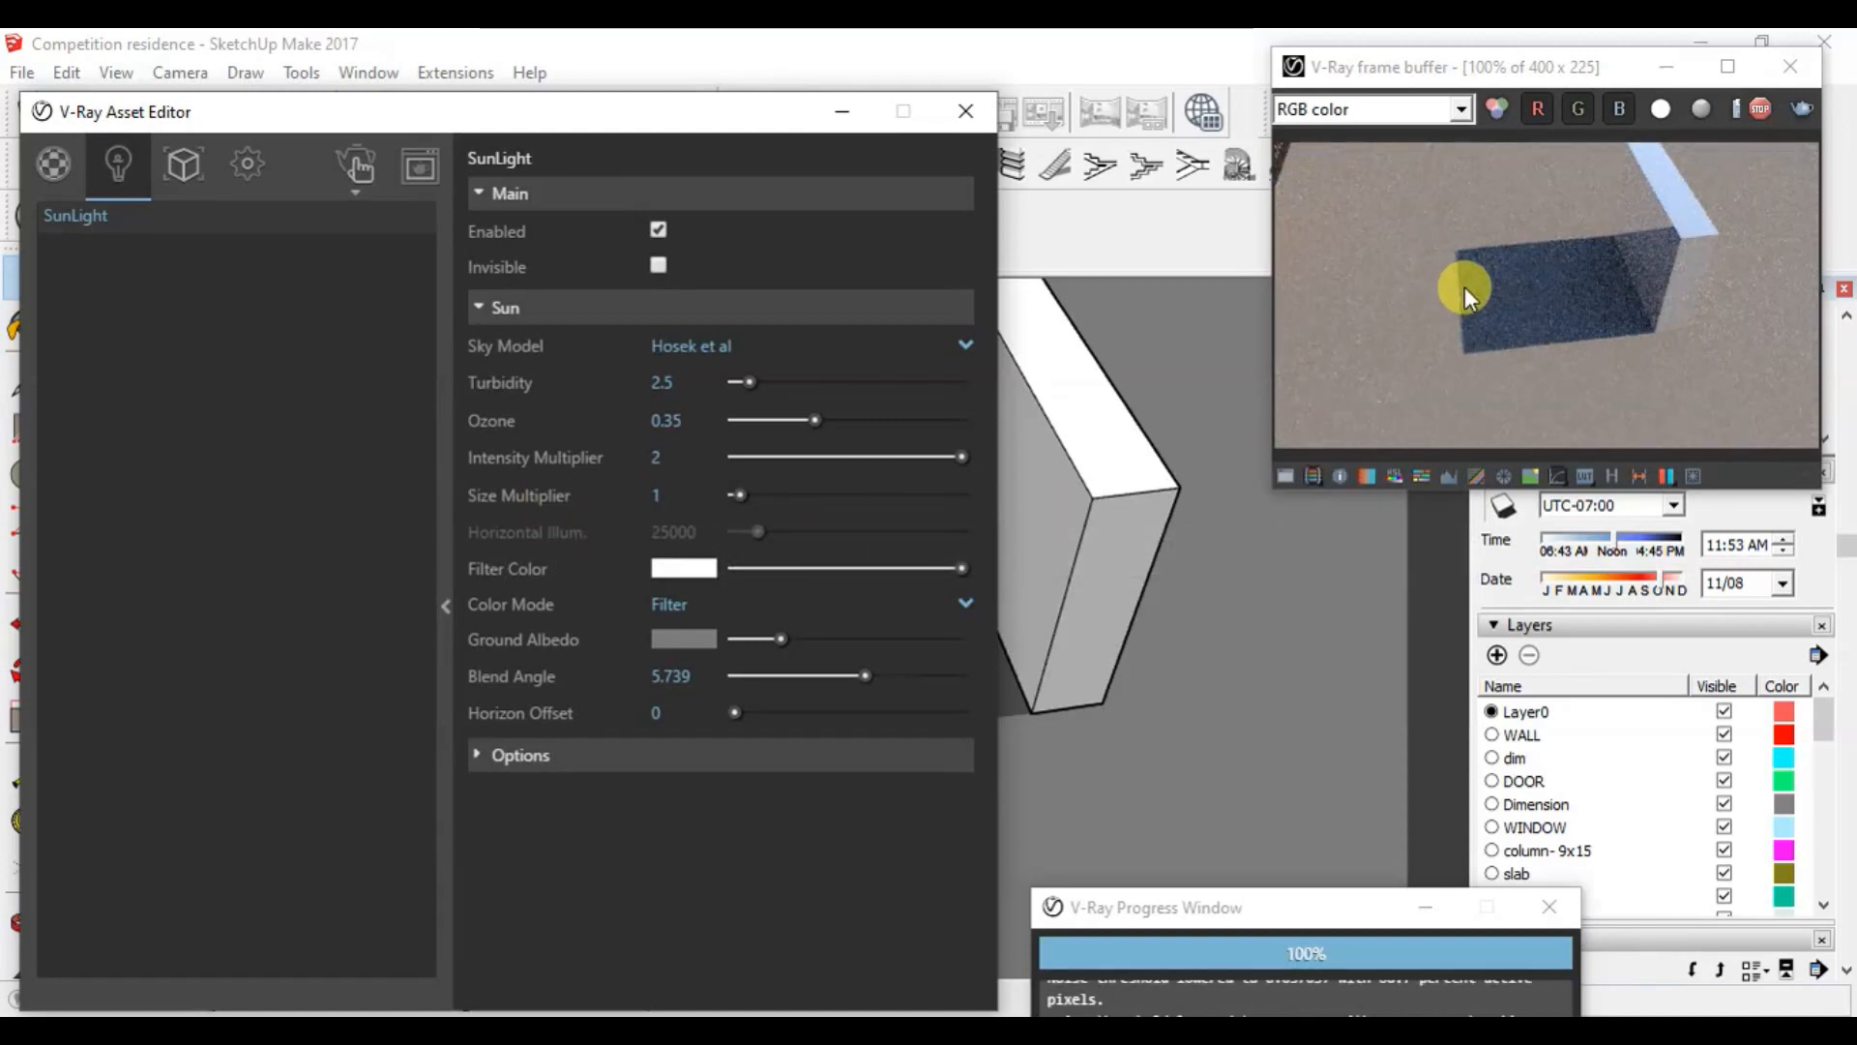
Step: Set the SunLight's size multiplier to 12
left_click(680, 493)
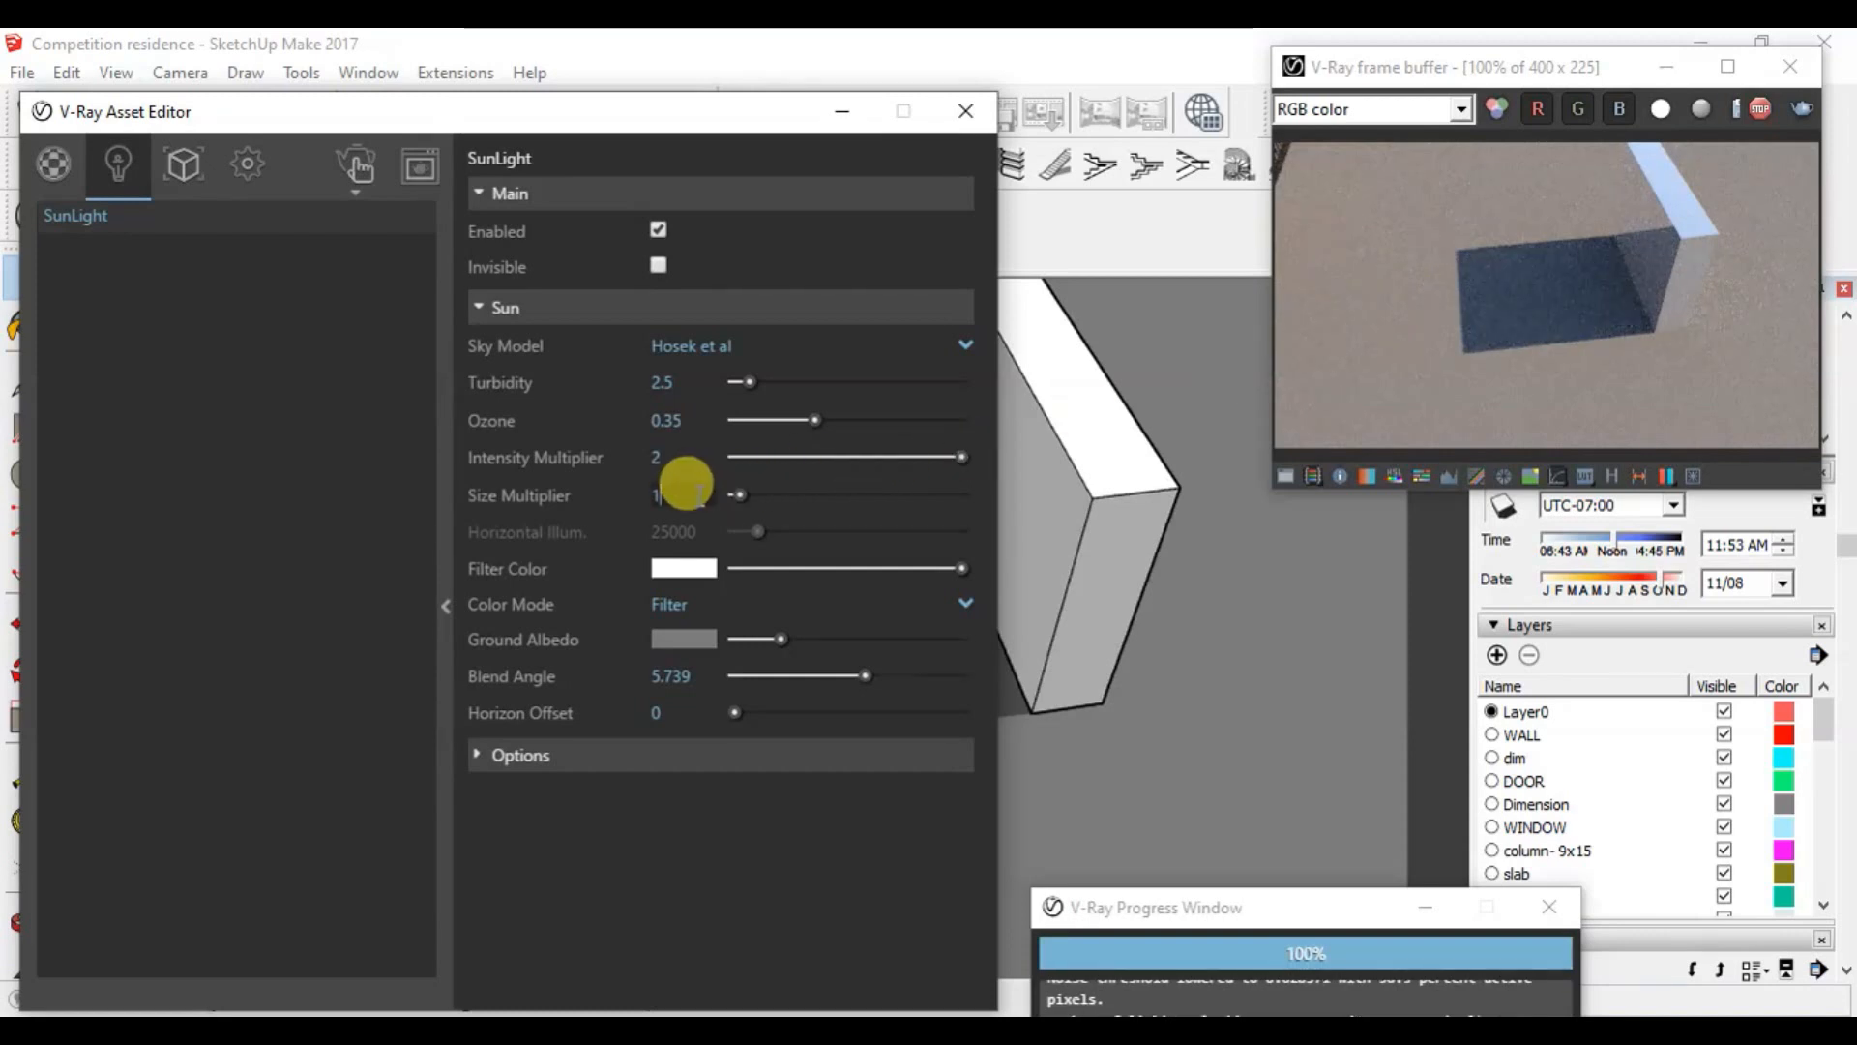
type("12")
key("Return")
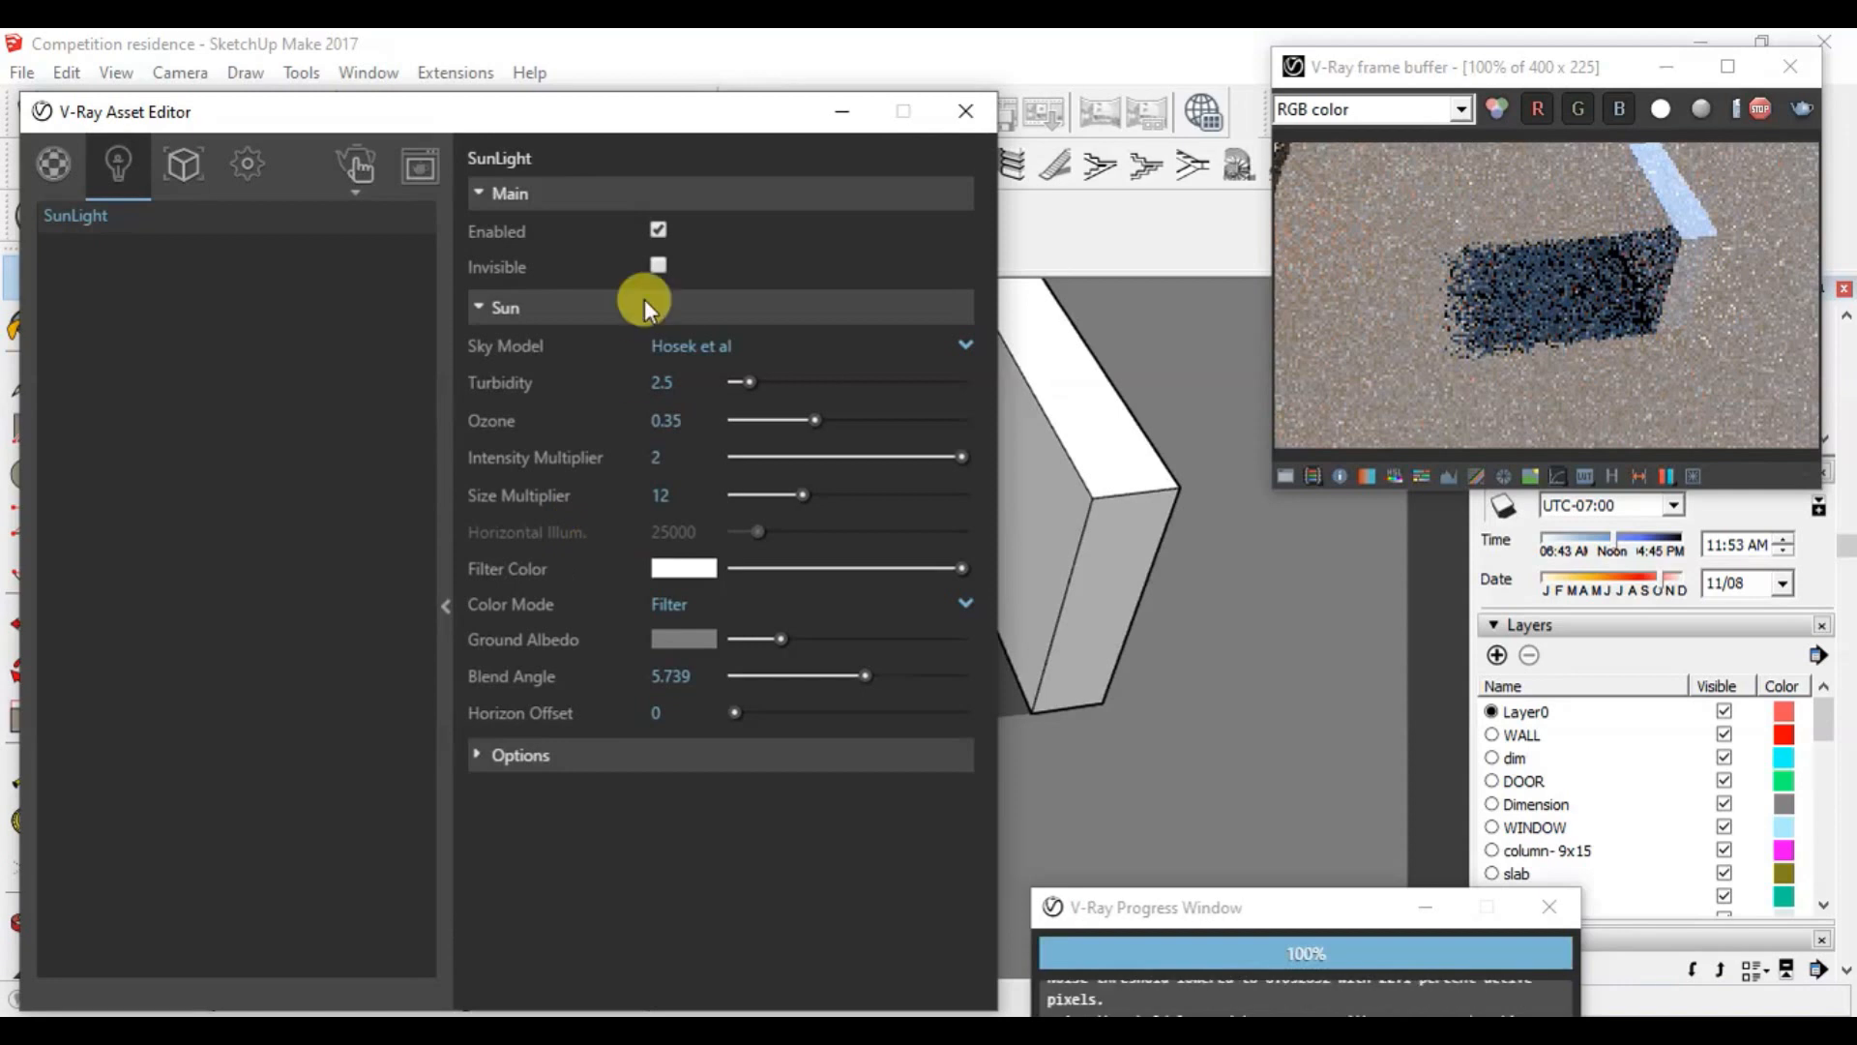
Step: Examine the shading on the ground-floor brick walls beneath the balcony overhang in the interactive render
left_click_drag(644, 112, 493, 834)
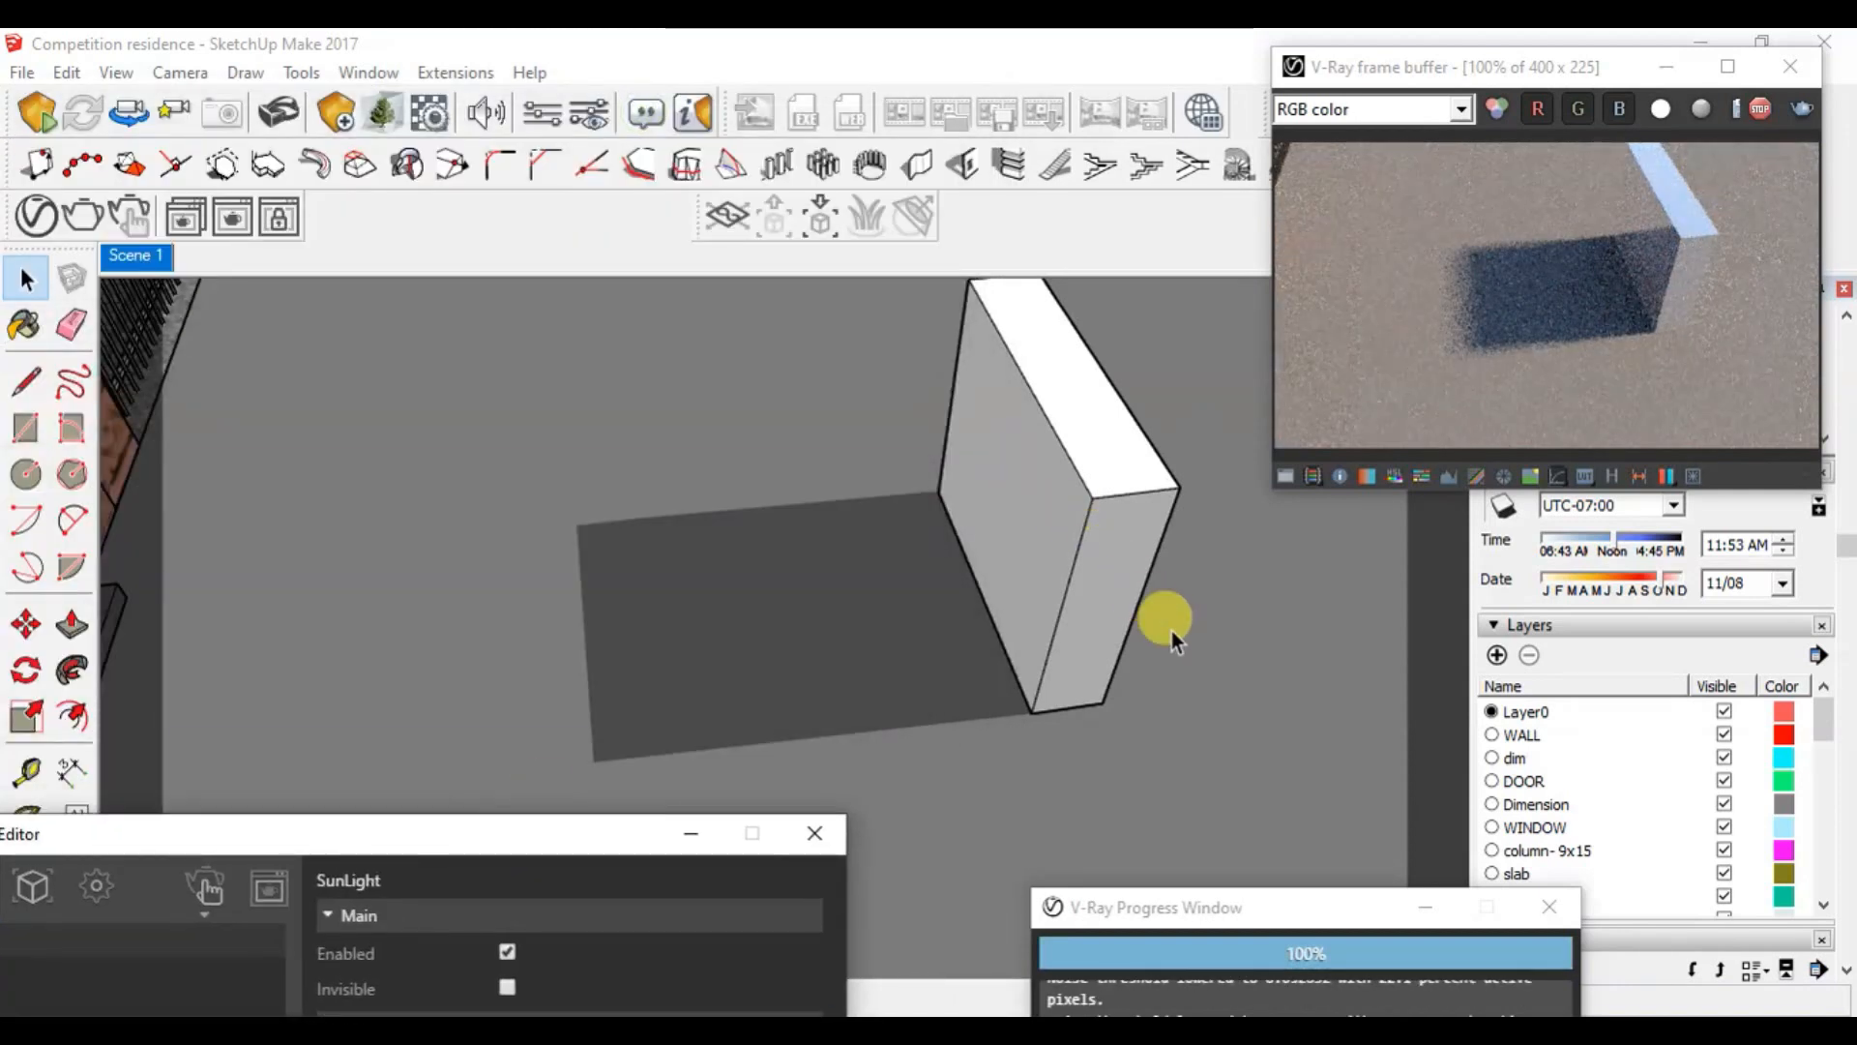
scroll(1171, 633, "down", 5)
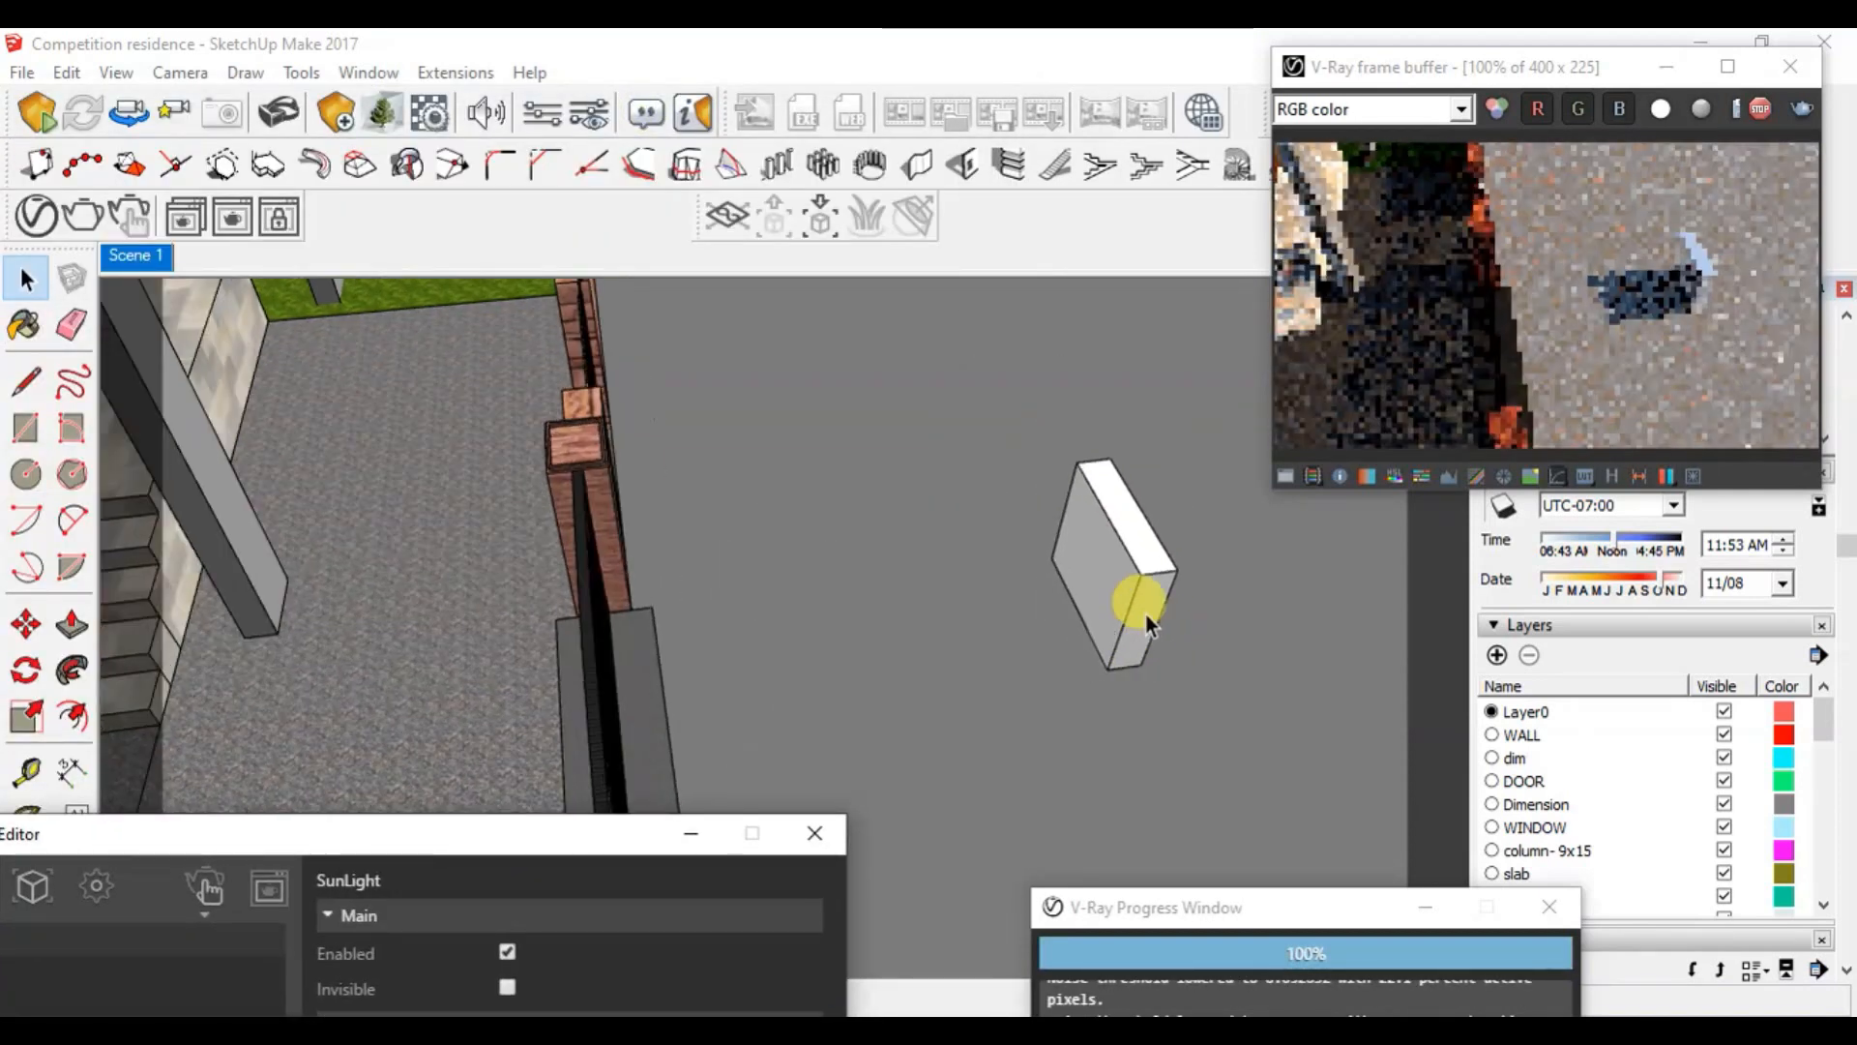
scroll(1145, 616, "down", 3)
middle_click_drag(1143, 671, 752, 542)
middle_click_drag(995, 817, 798, 509)
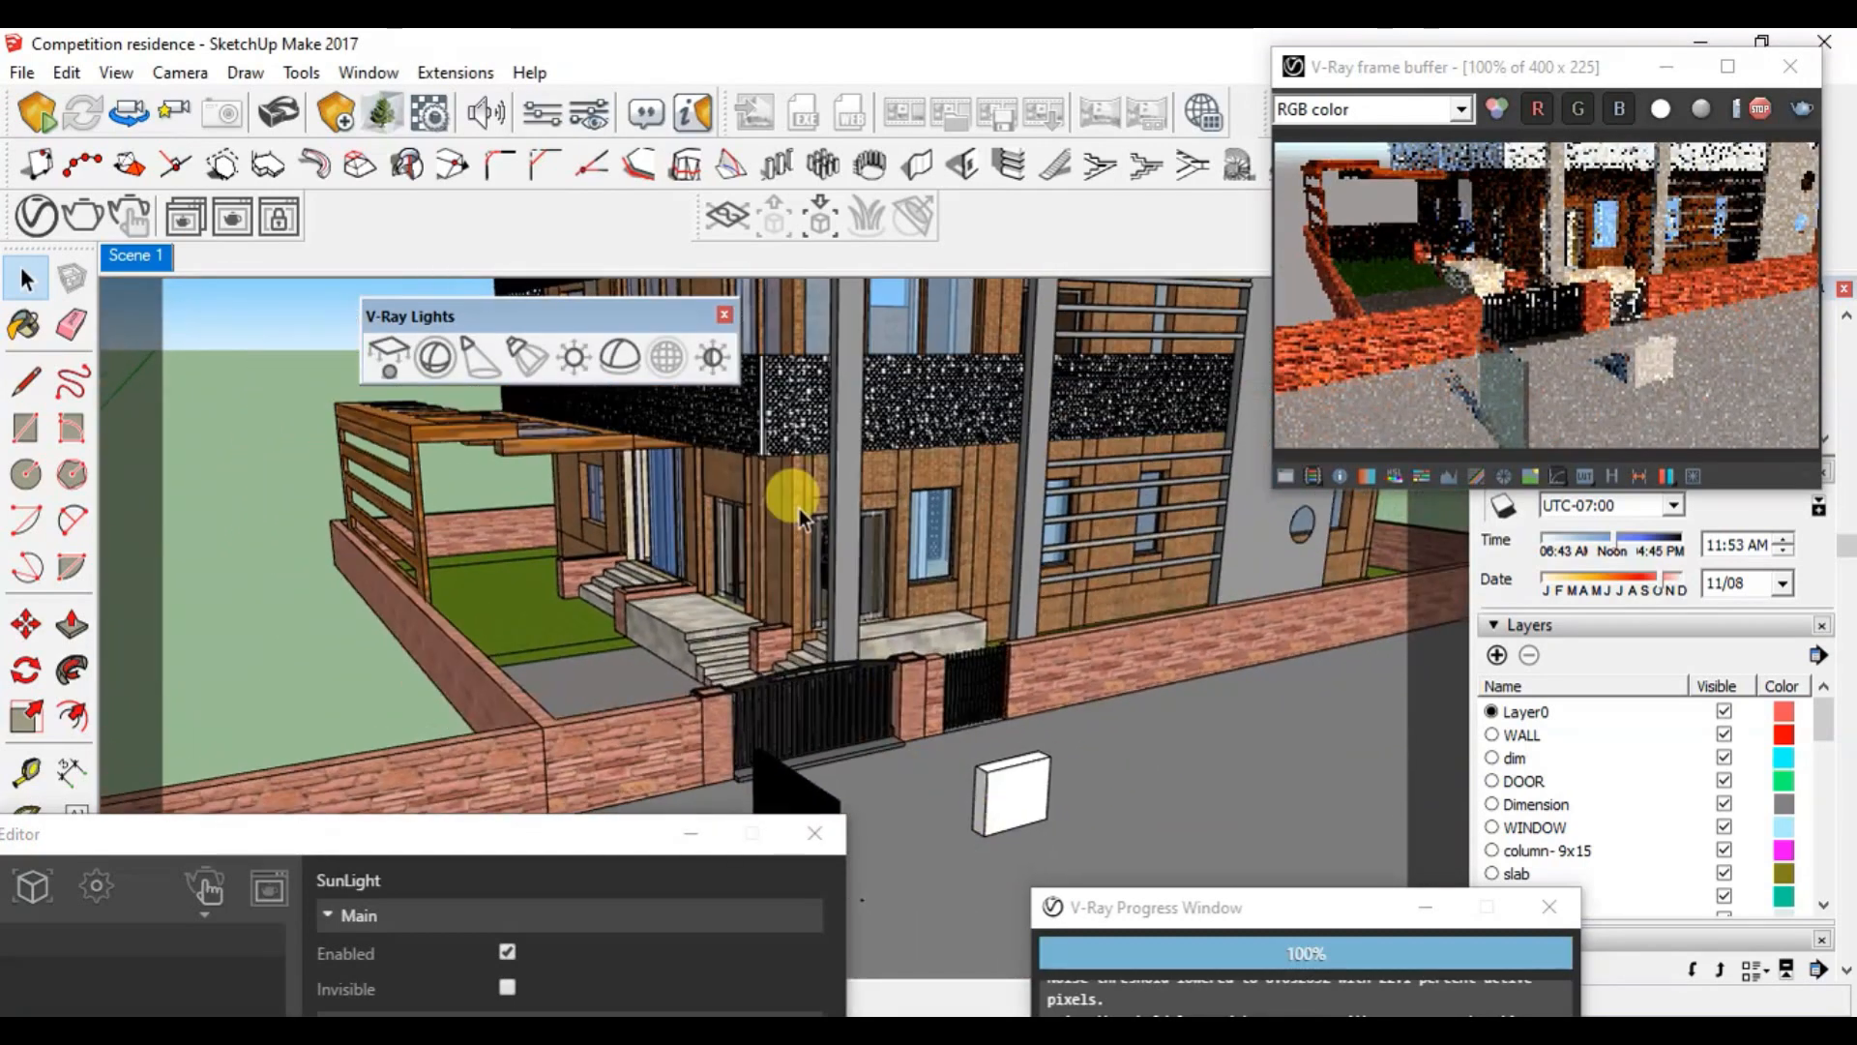
scroll(749, 451, "up", 8)
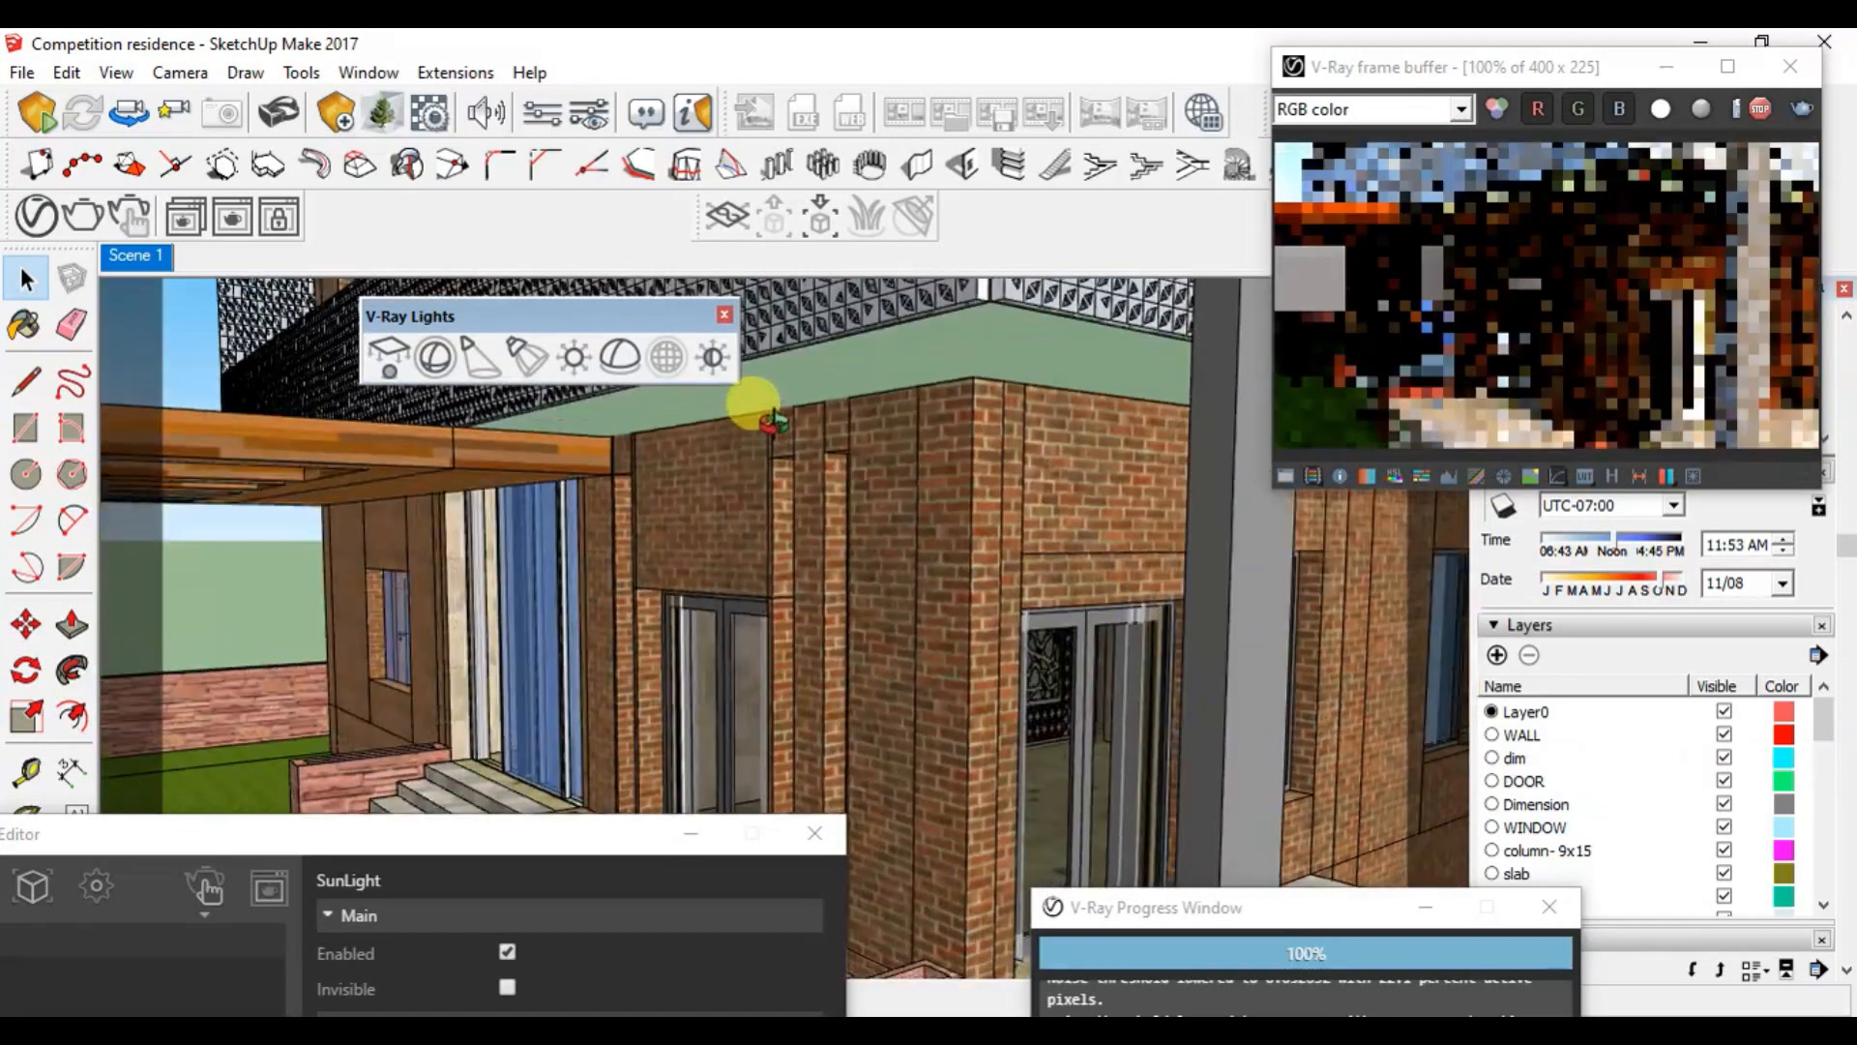
middle_click_drag(774, 423, 751, 550)
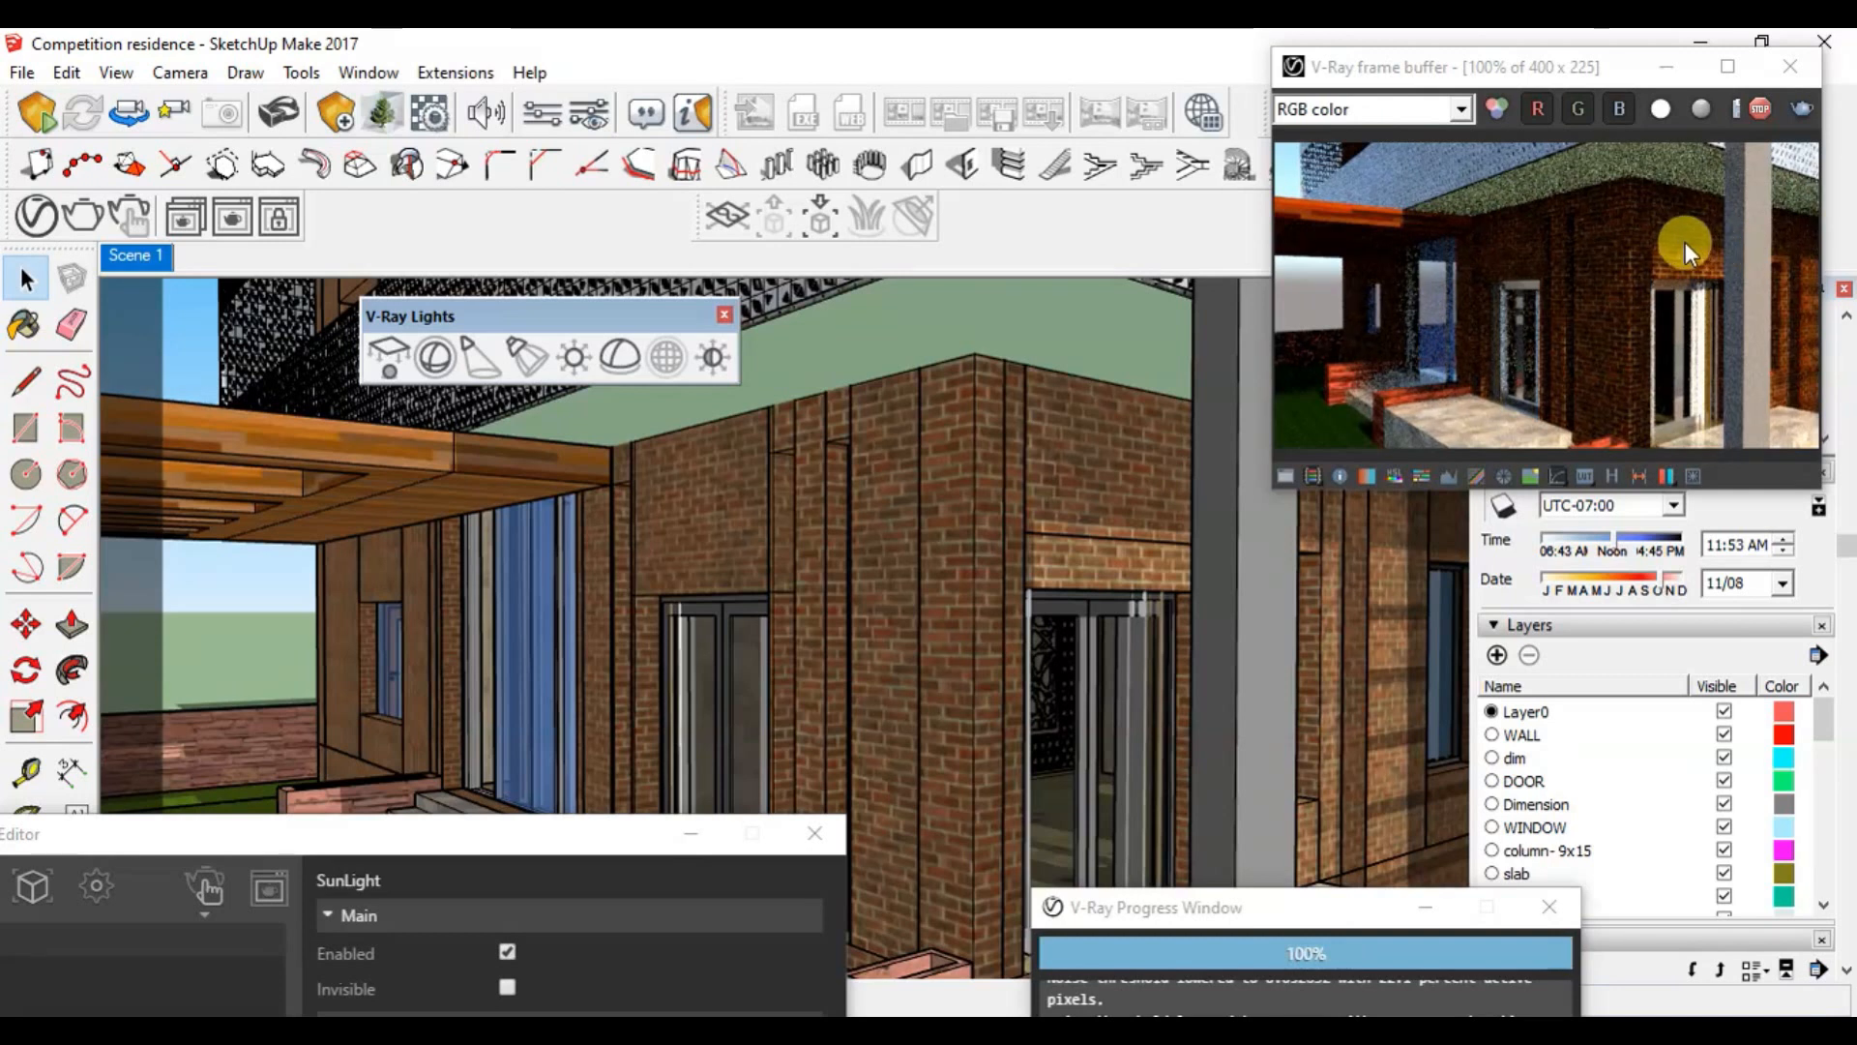
Step: Set the SunLight's filter color to a pale yellow with RGB 255, 255, 213
mouse_move(512, 834)
left_mouse_down()
mouse_move(552, 365)
mouse_move(546, 81)
mouse_move(435, 166)
mouse_move(249, 512)
left_mouse_up()
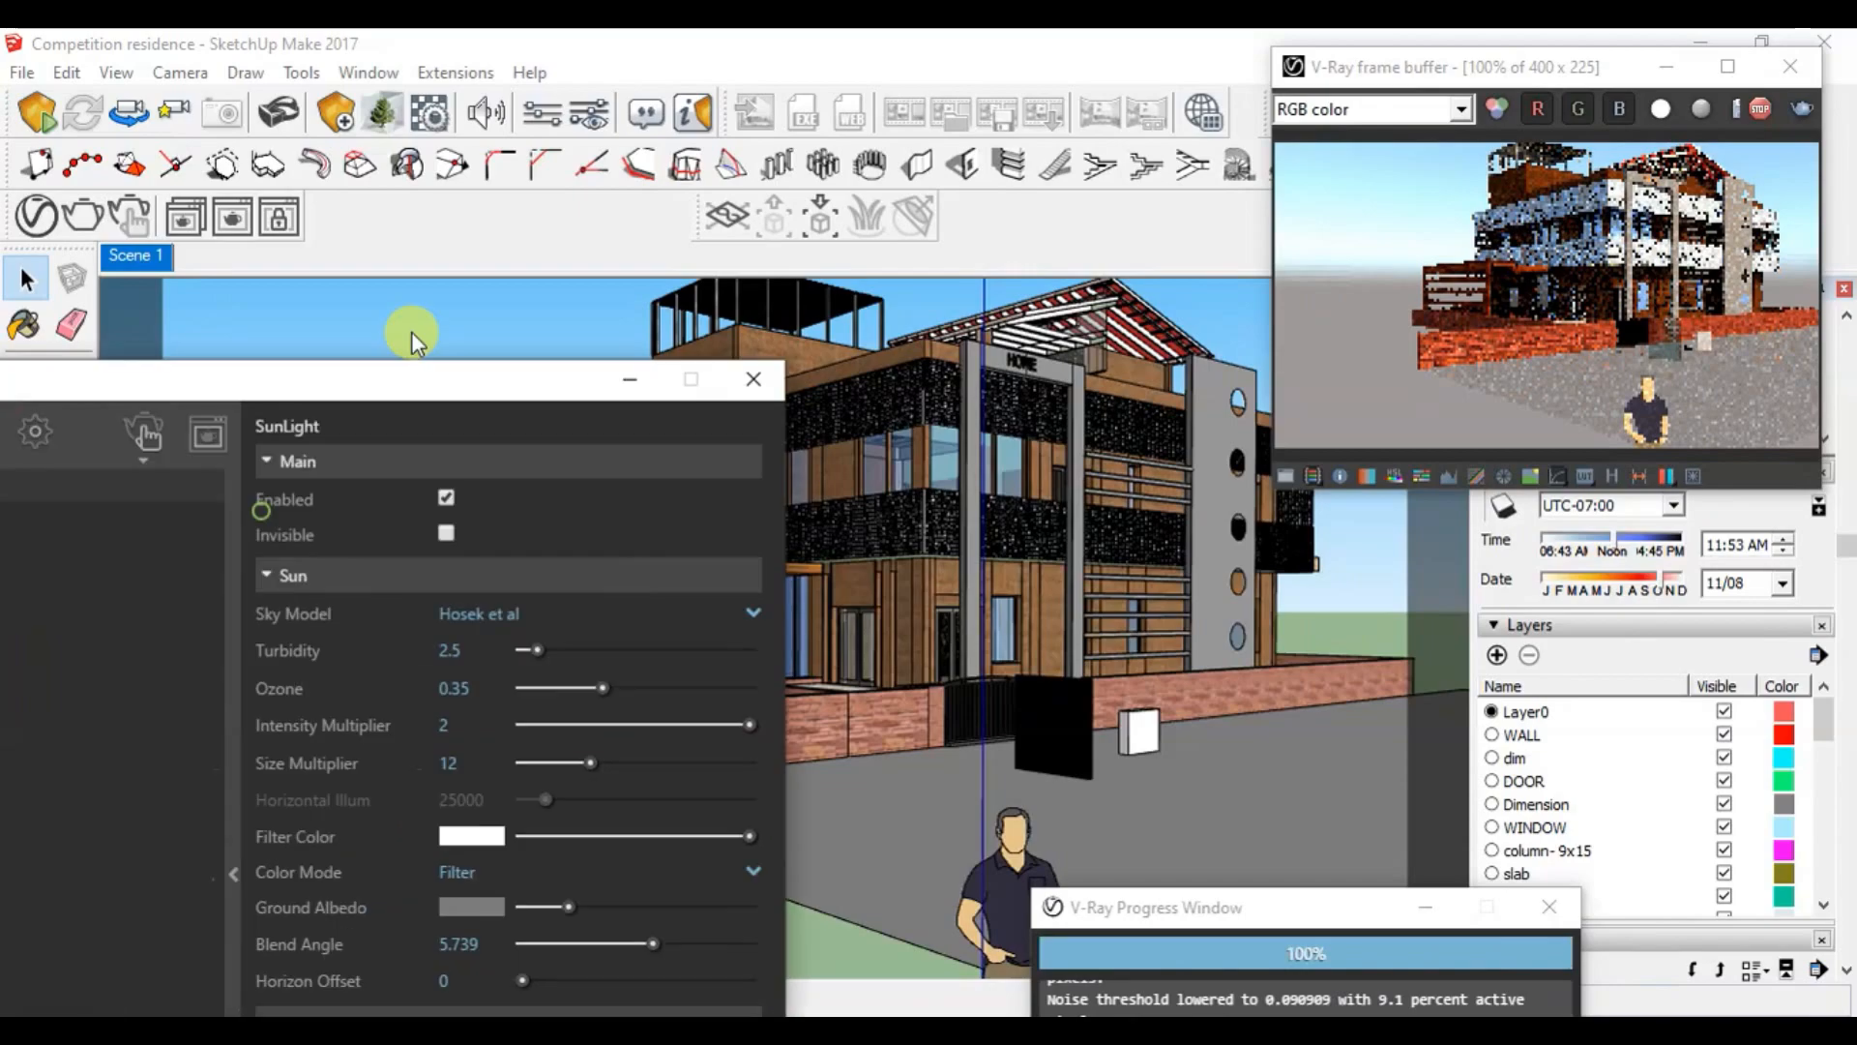
left_click_drag(426, 382, 413, 59)
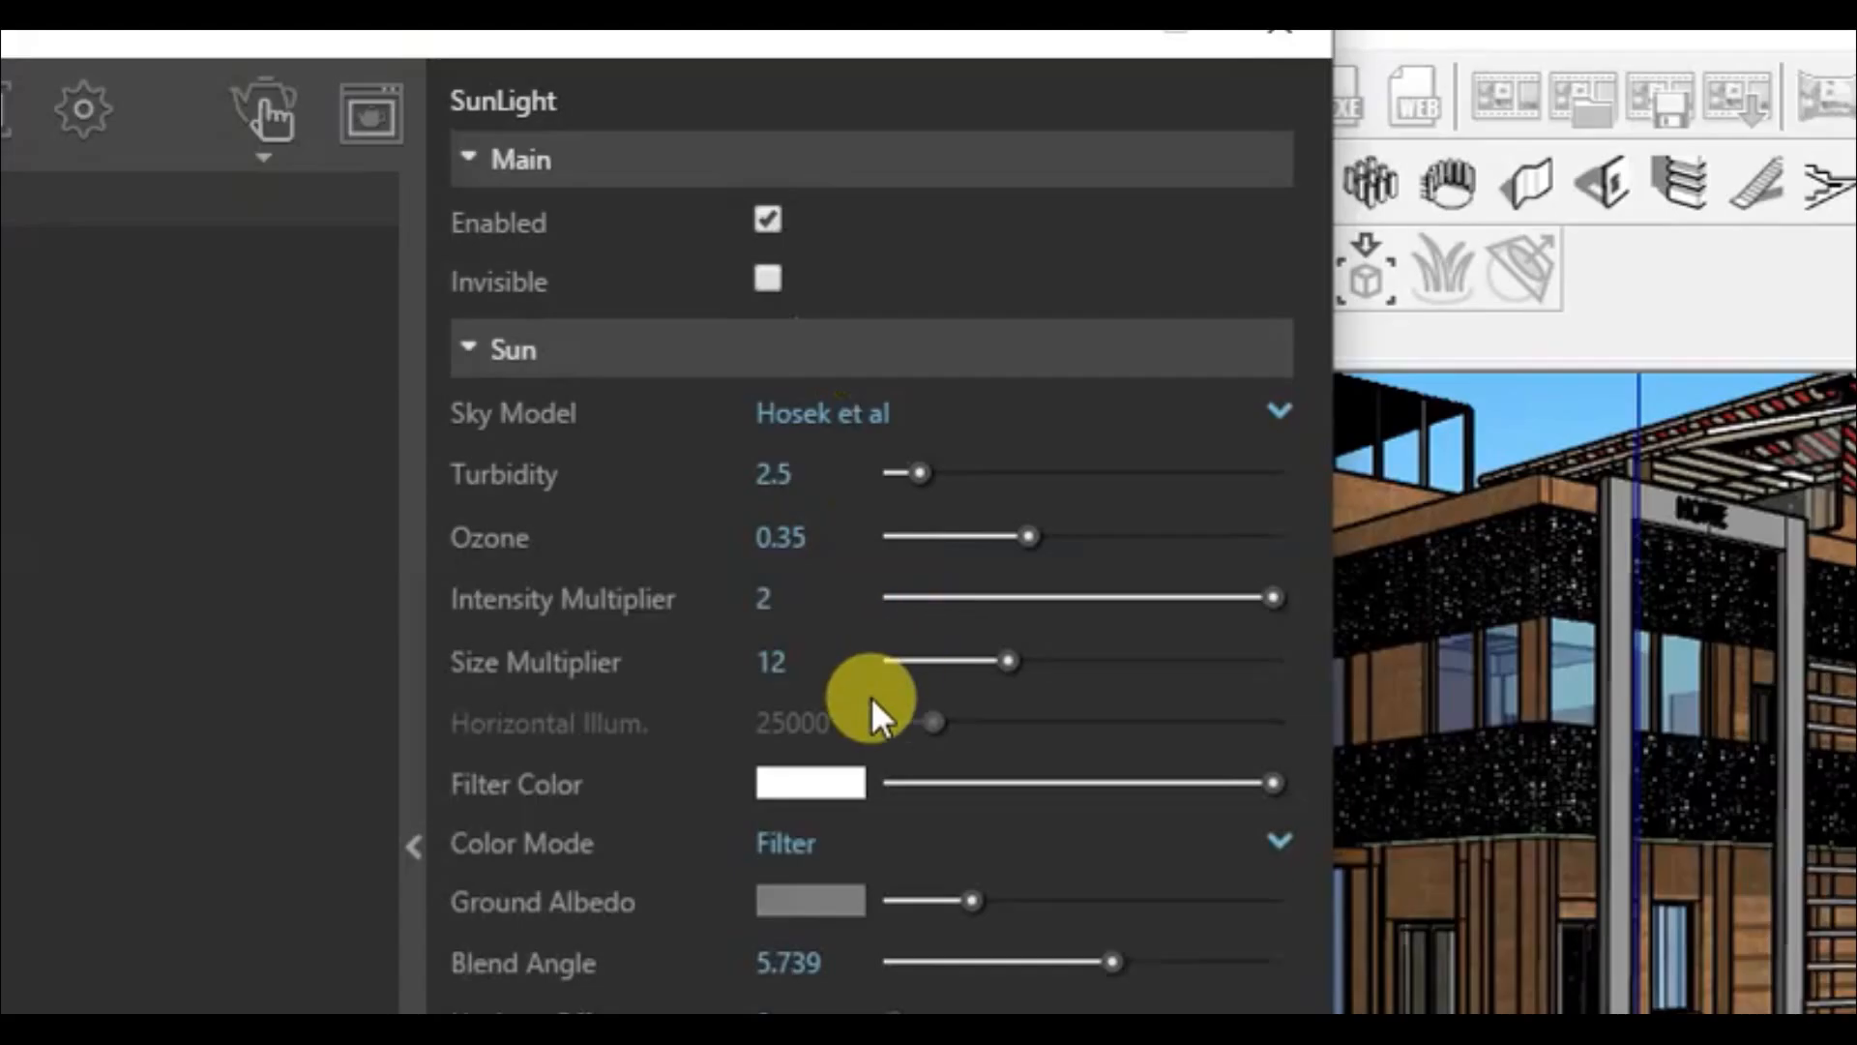
left_click(817, 785)
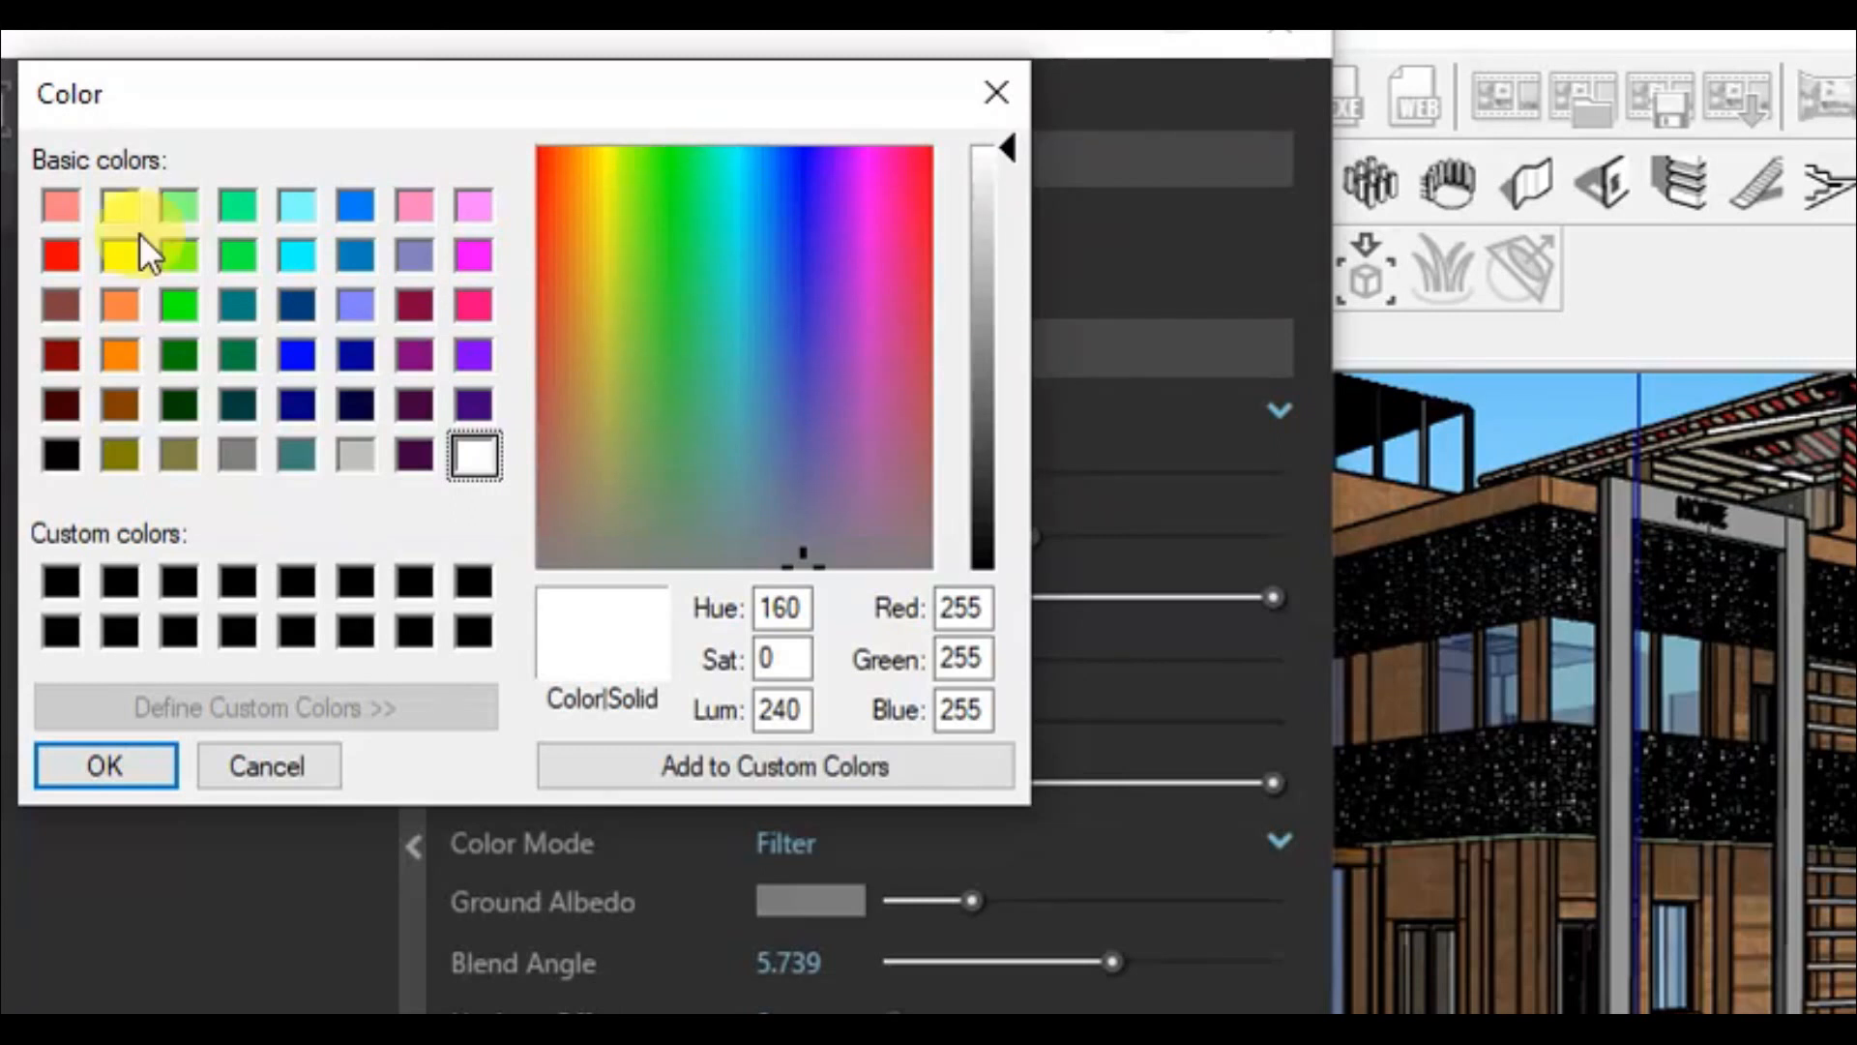
left_click(122, 207)
left_click(996, 183)
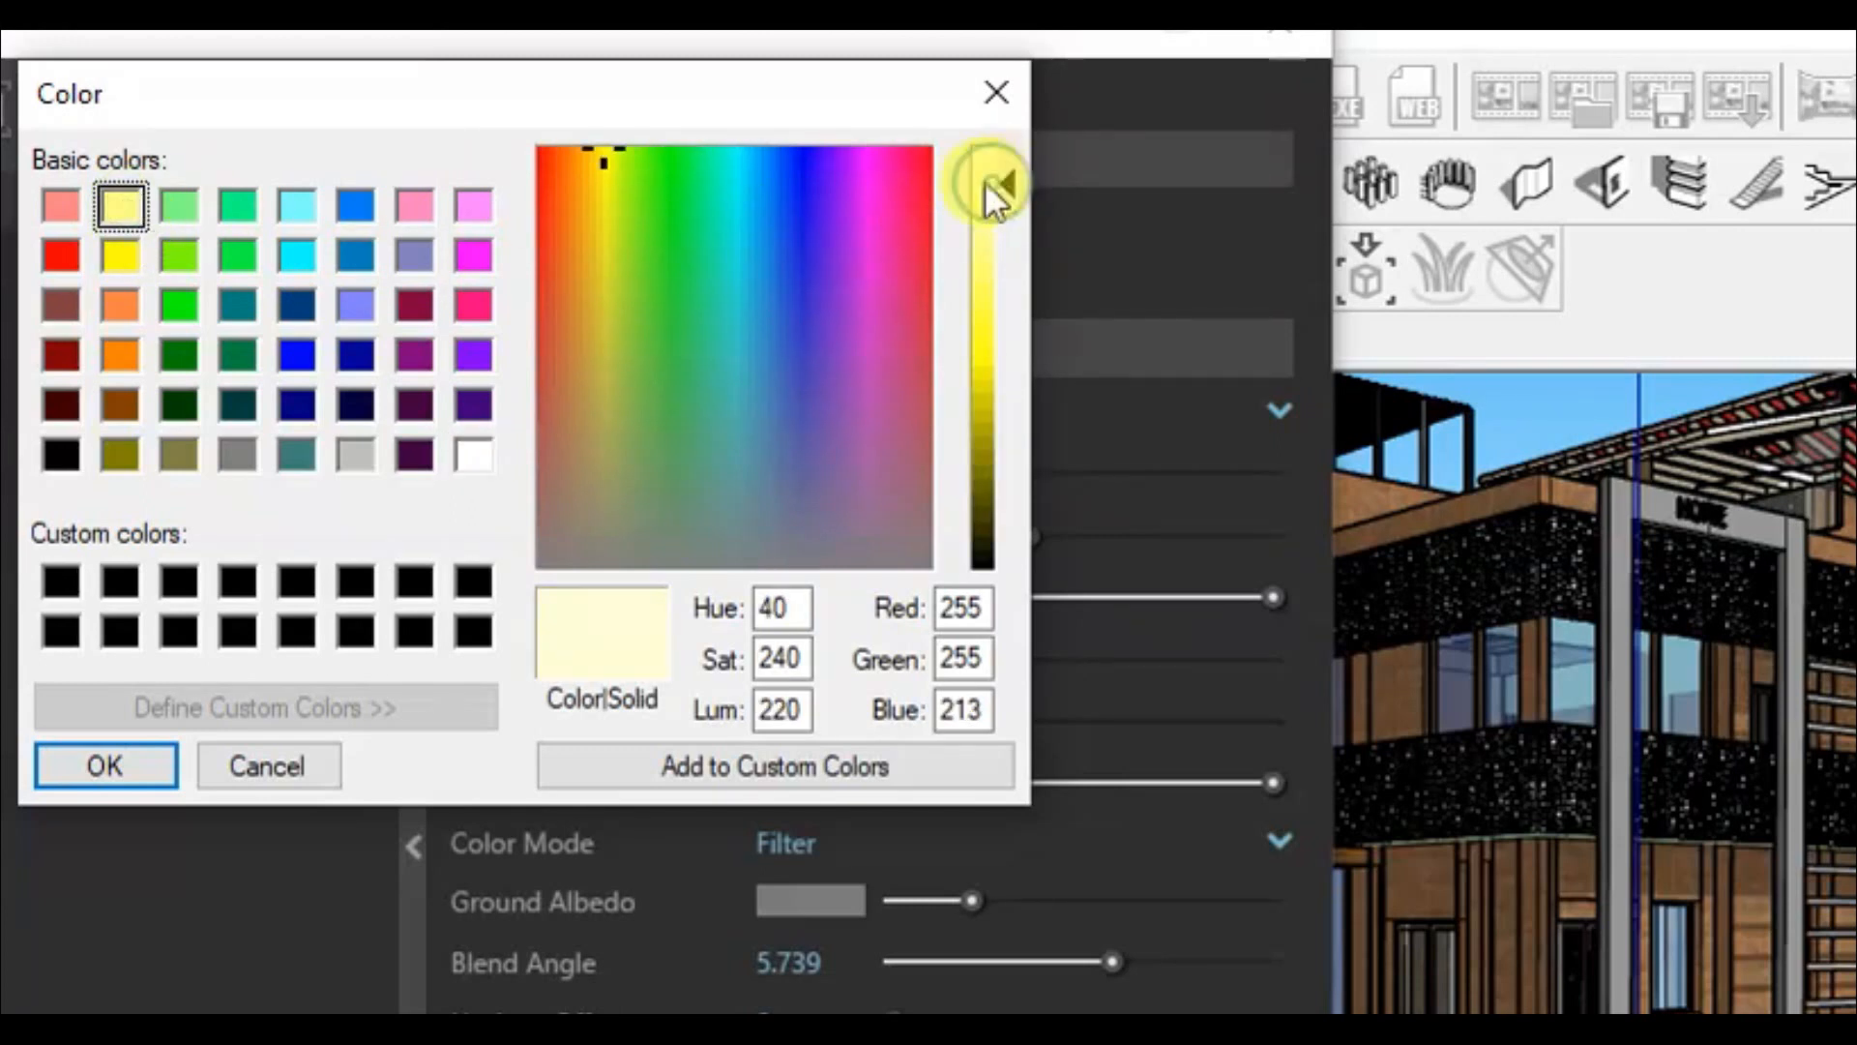
left_click(142, 745)
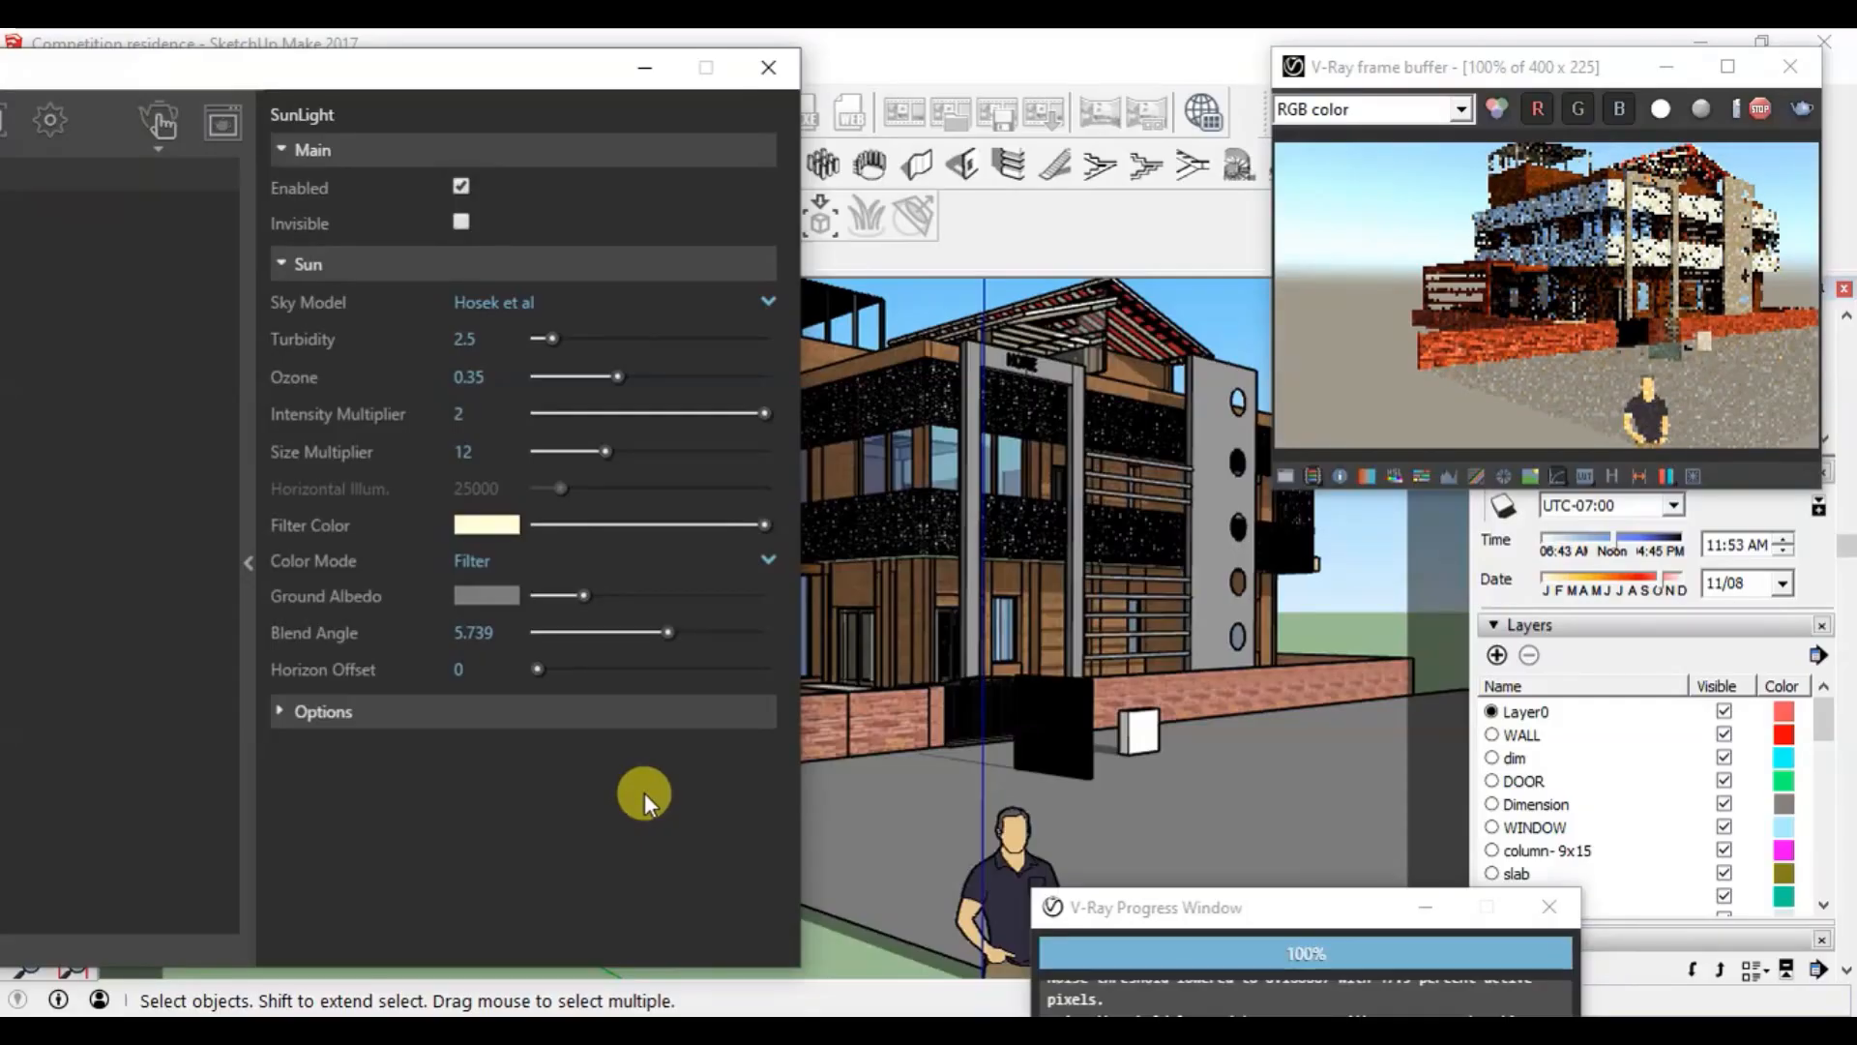
Step: Try a dark teal filter color with RGB 2, 150, 162 on the SunLight
left_click(813, 781)
left_click(445, 153)
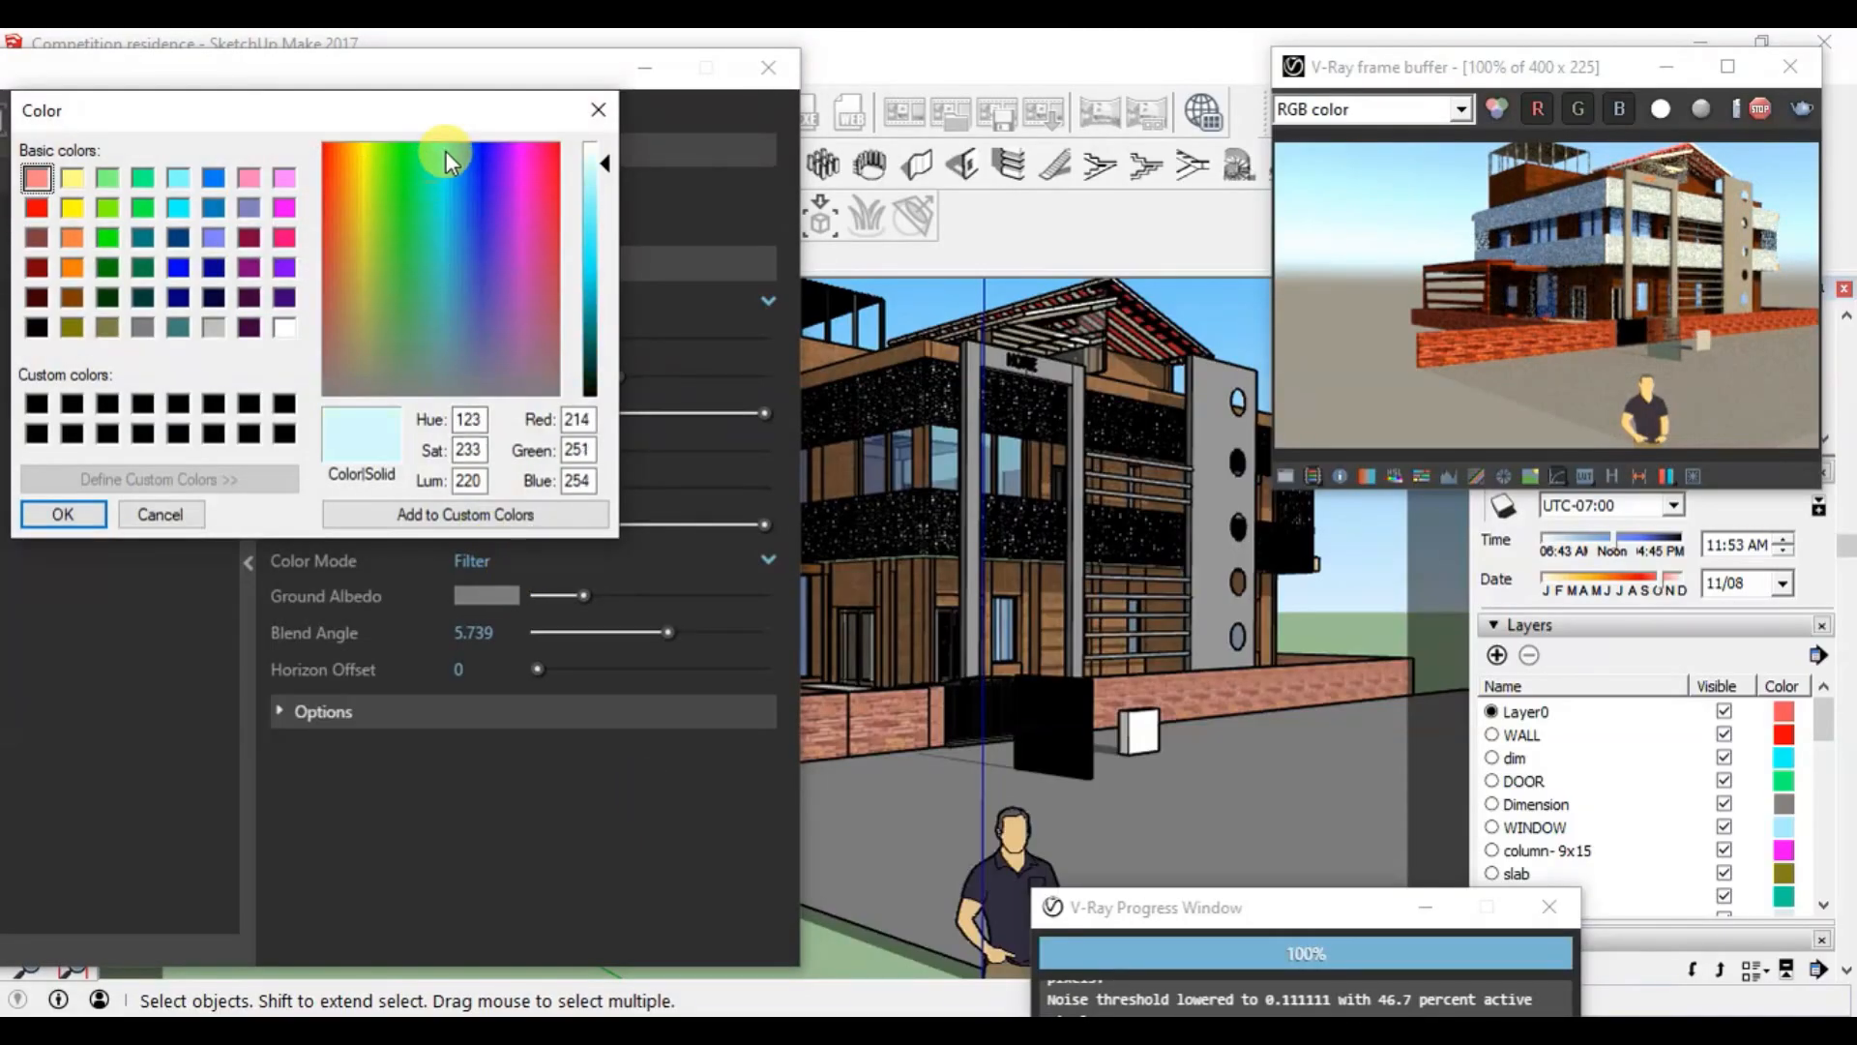
left_click_drag(605, 236, 608, 314)
left_click(83, 514)
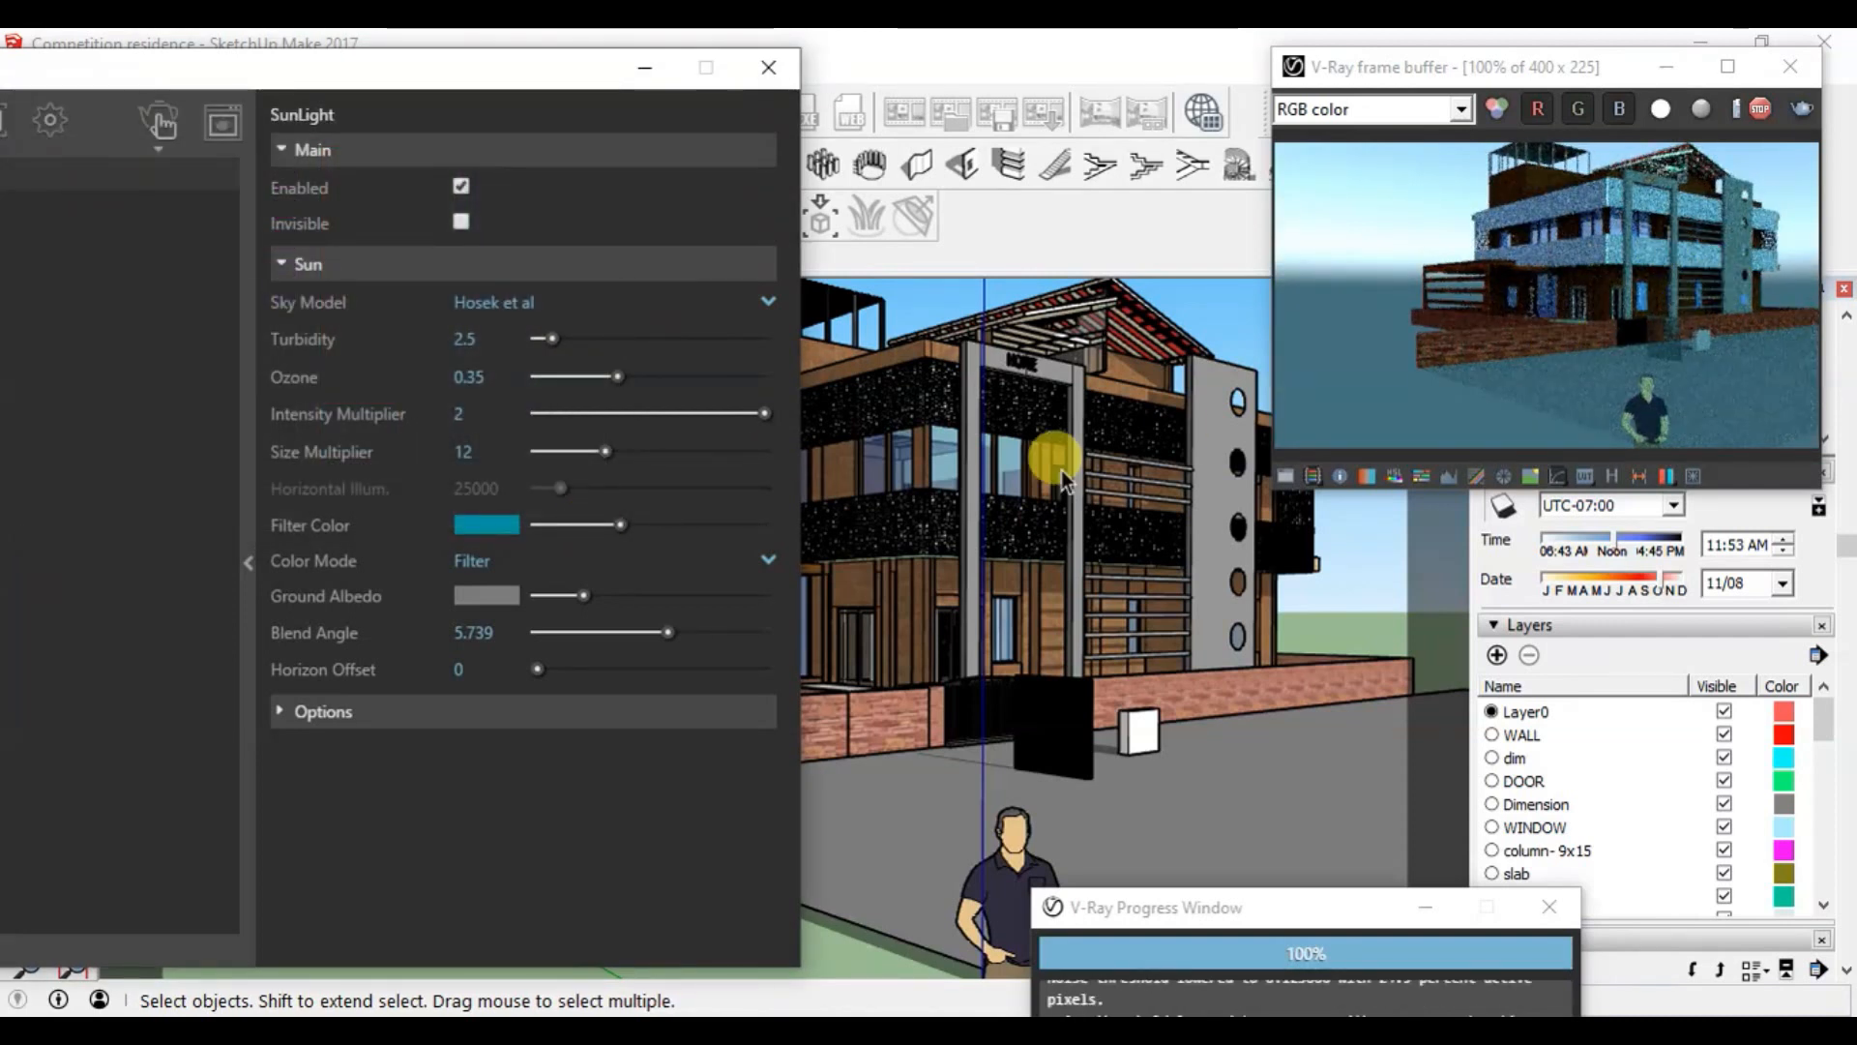
Step: Return the SunLight's filter color to white with RGB 255, 255, 255
left_click(503, 531)
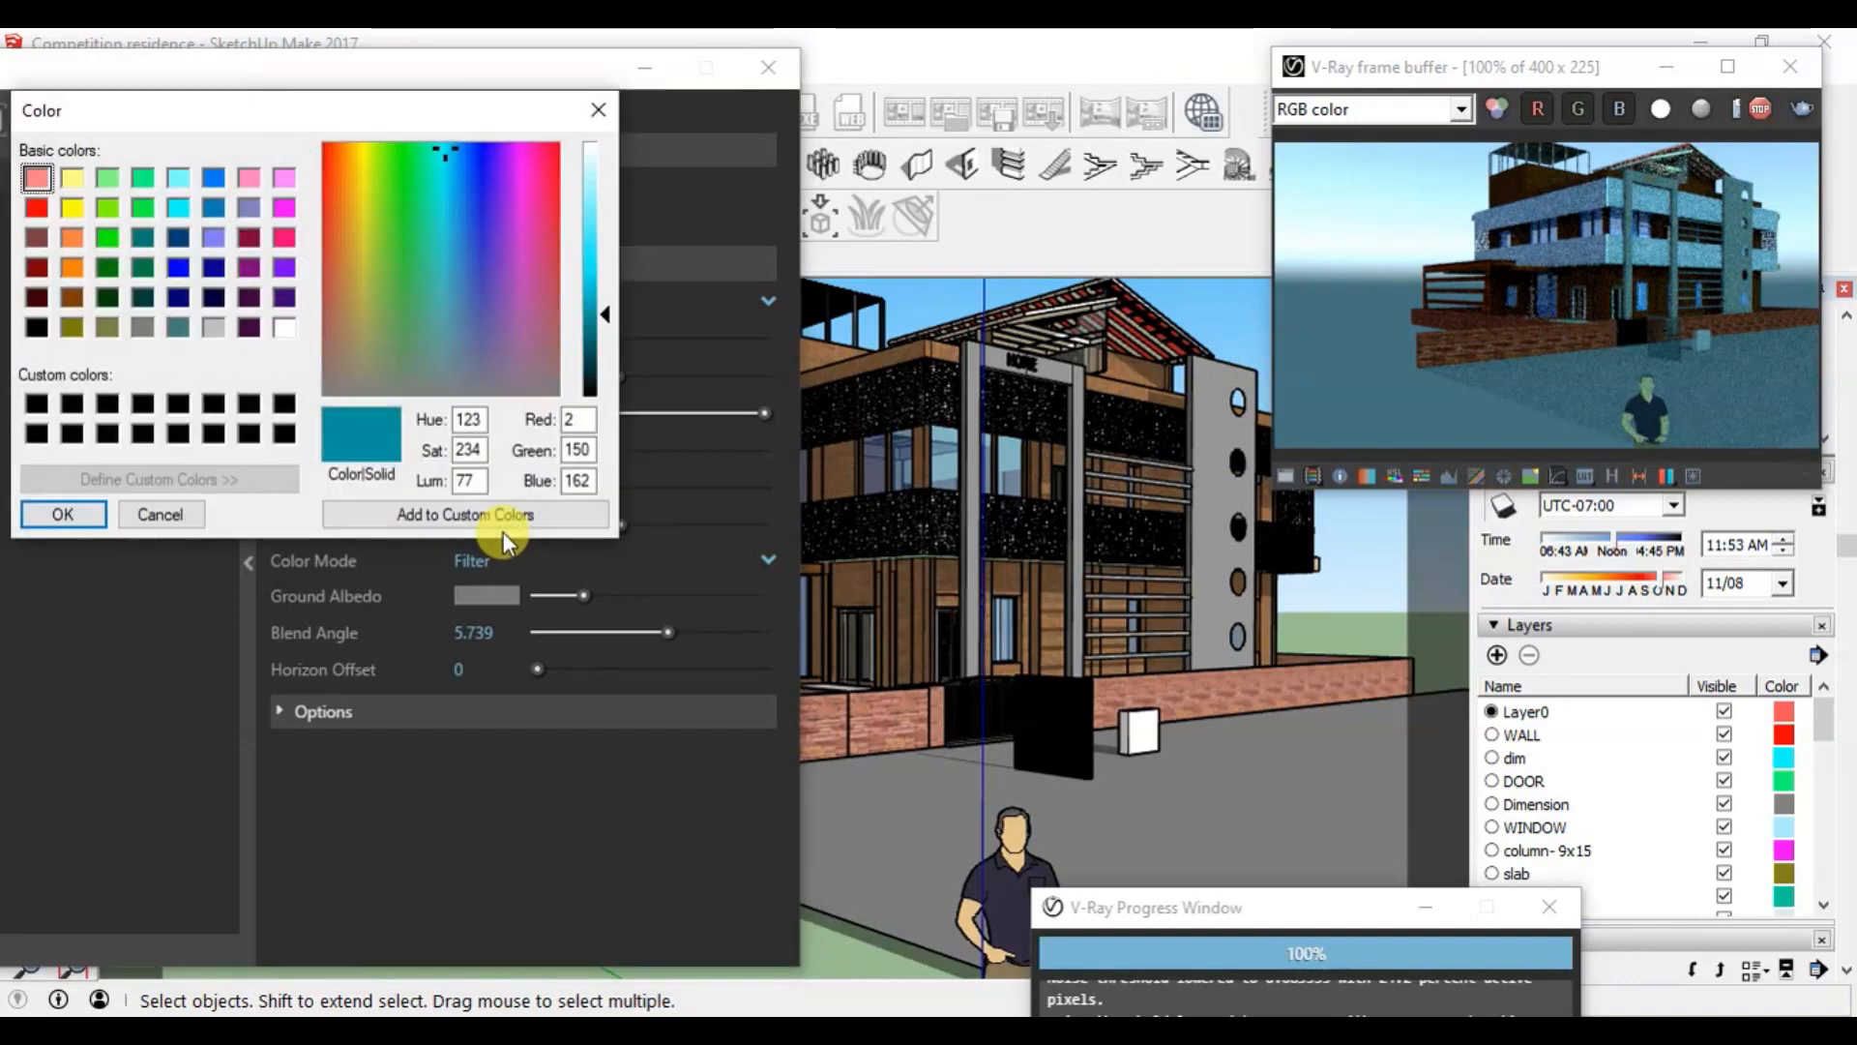
left_click(70, 177)
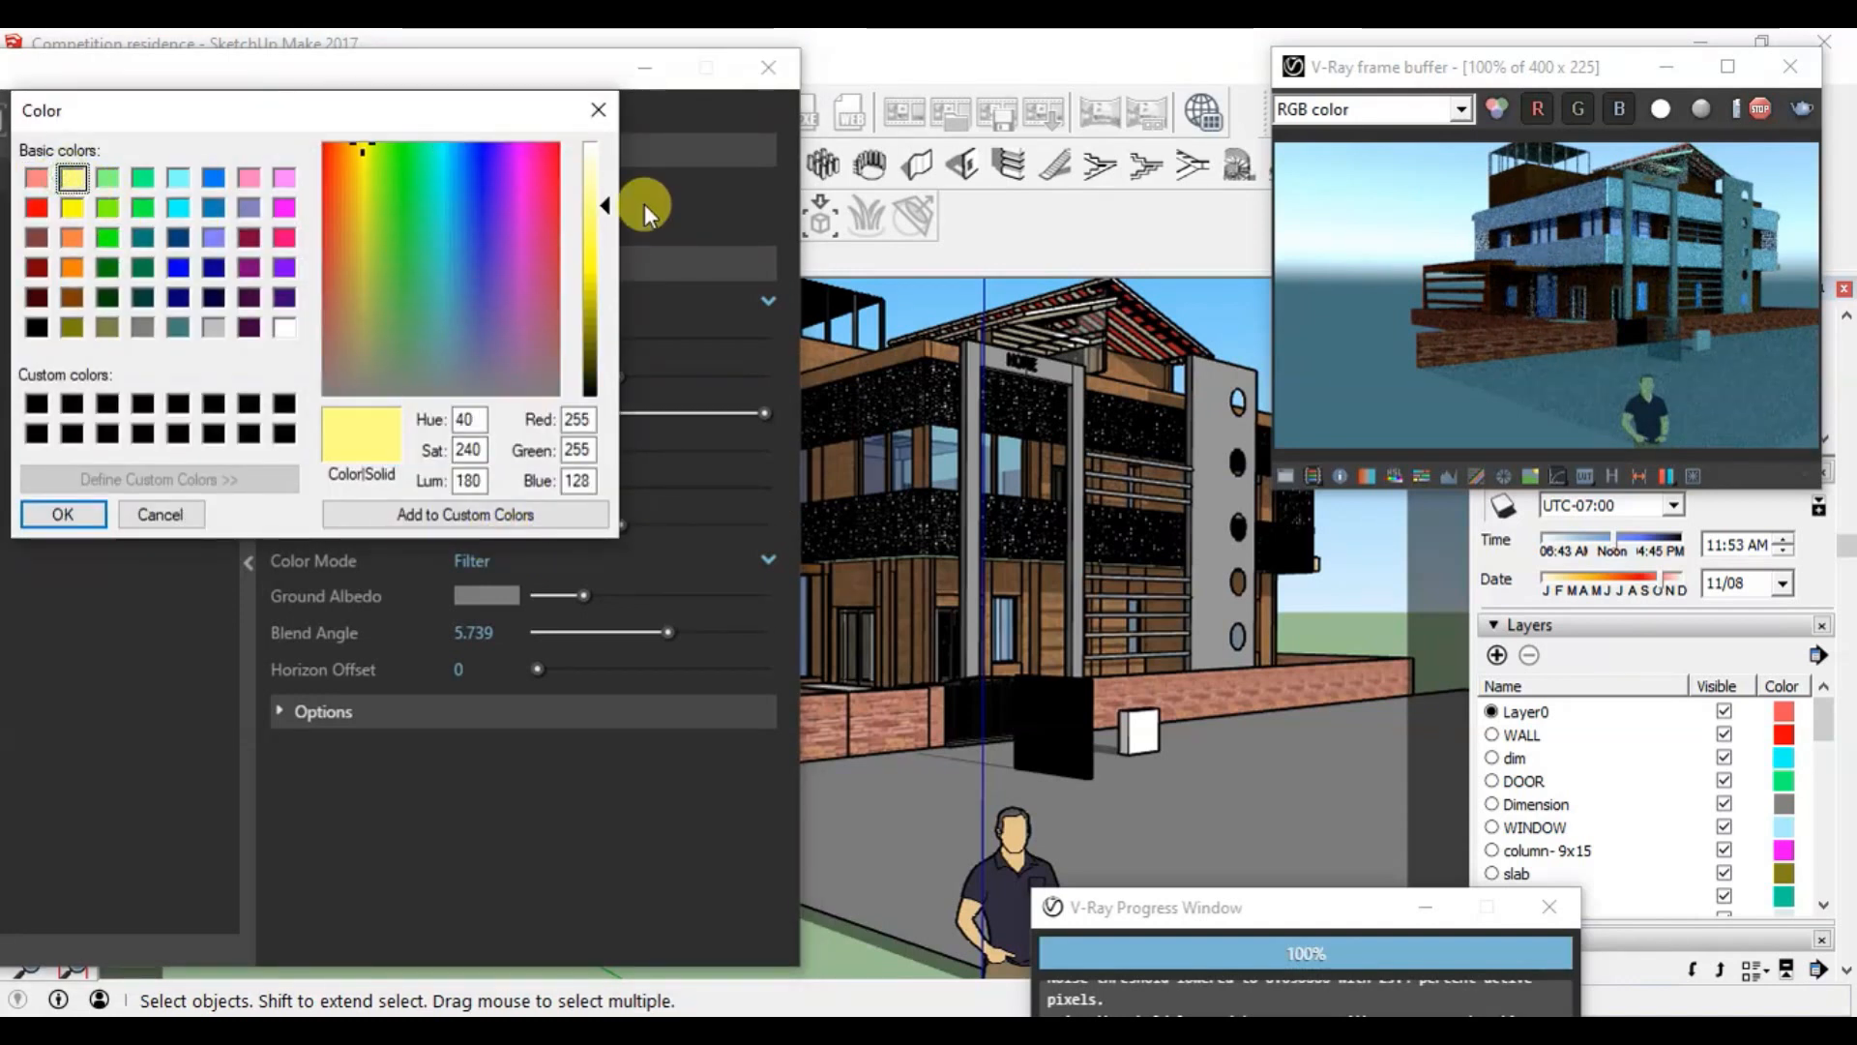
left_click(599, 181)
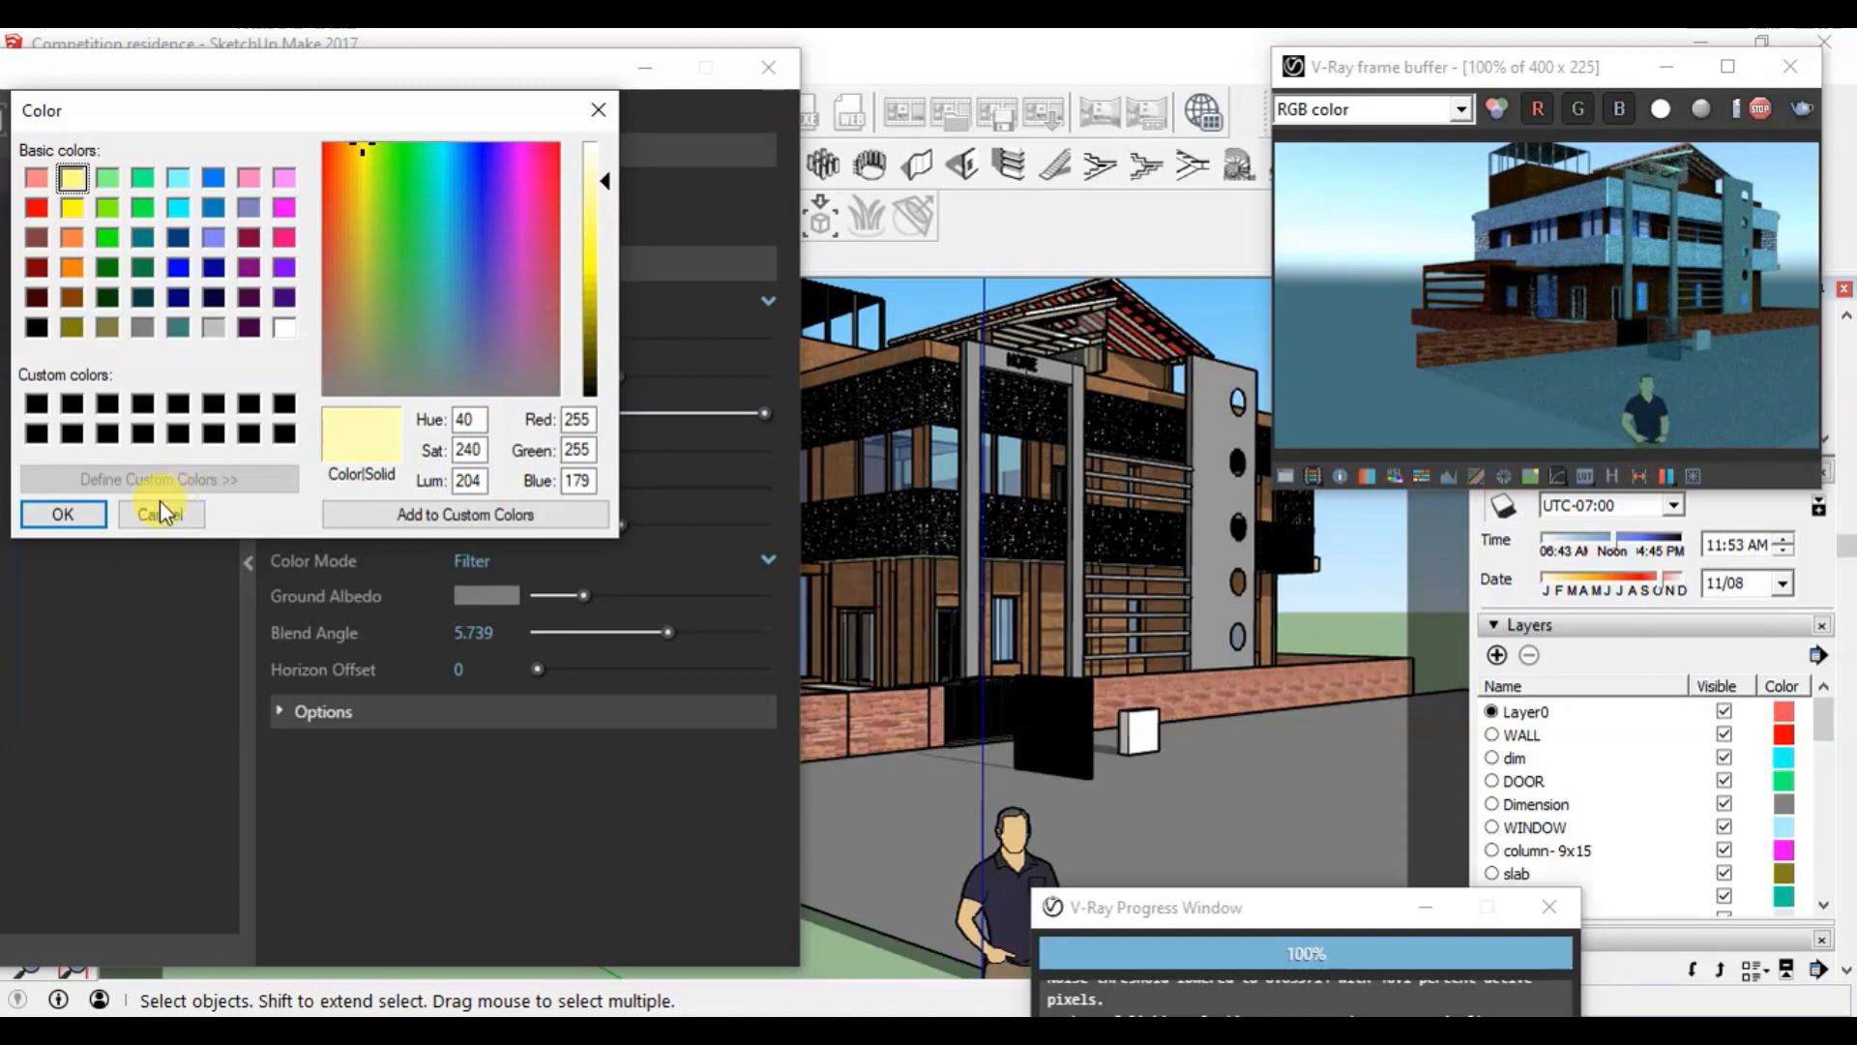
left_click_drag(600, 172, 600, 142)
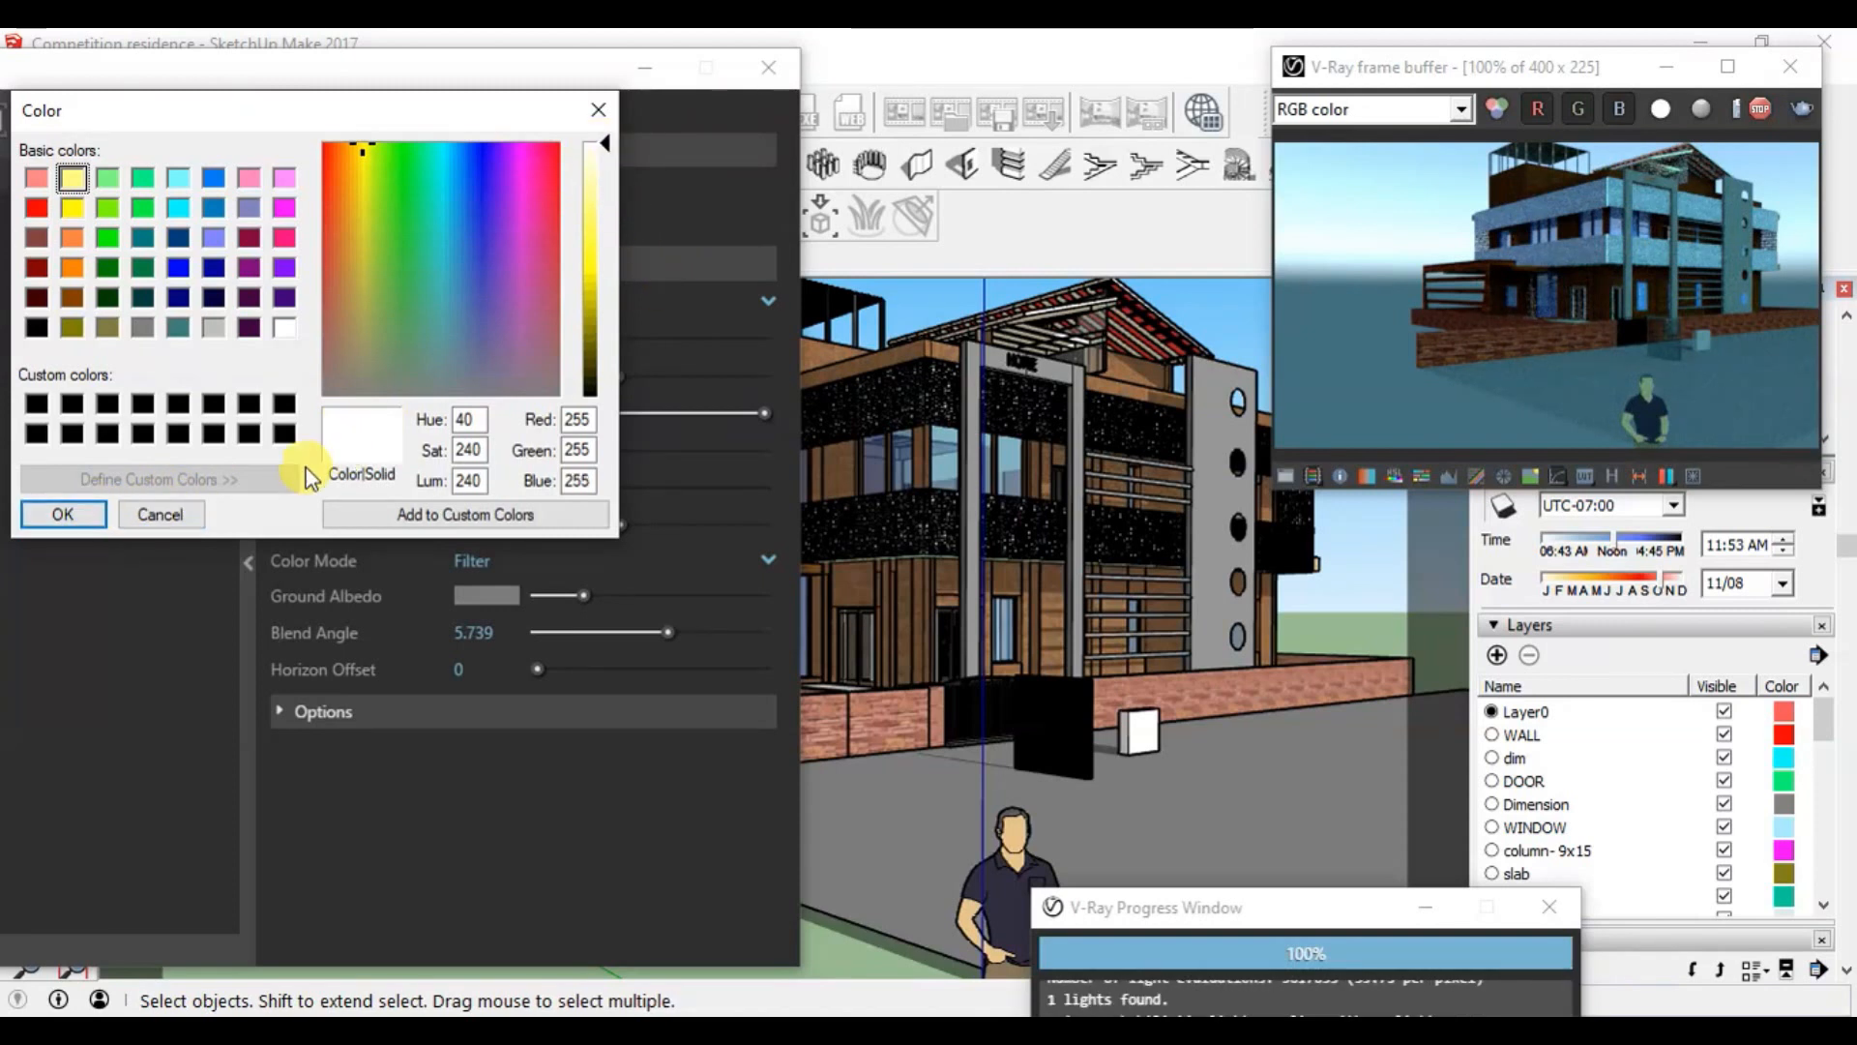
left_click(62, 514)
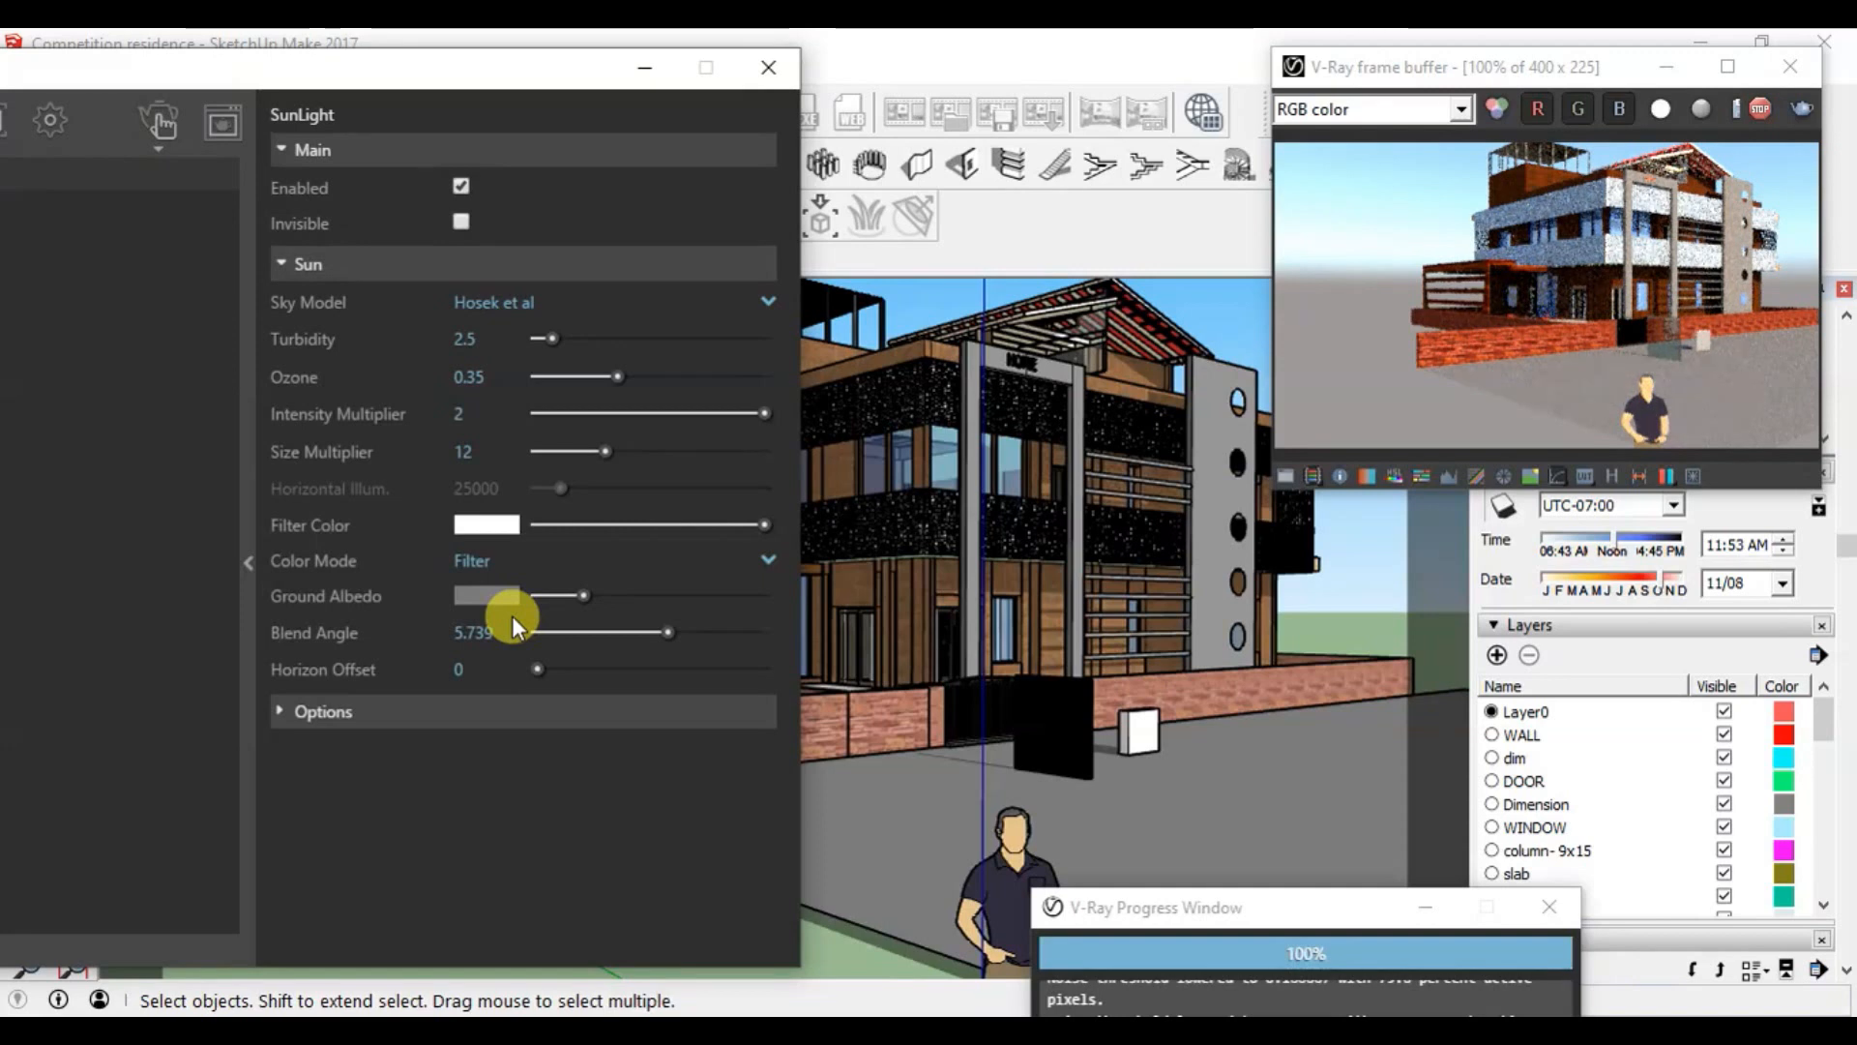
Step: Tint the SunLight's filter color a very light yellow with RGB 255, 255, 223
left_click(498, 527)
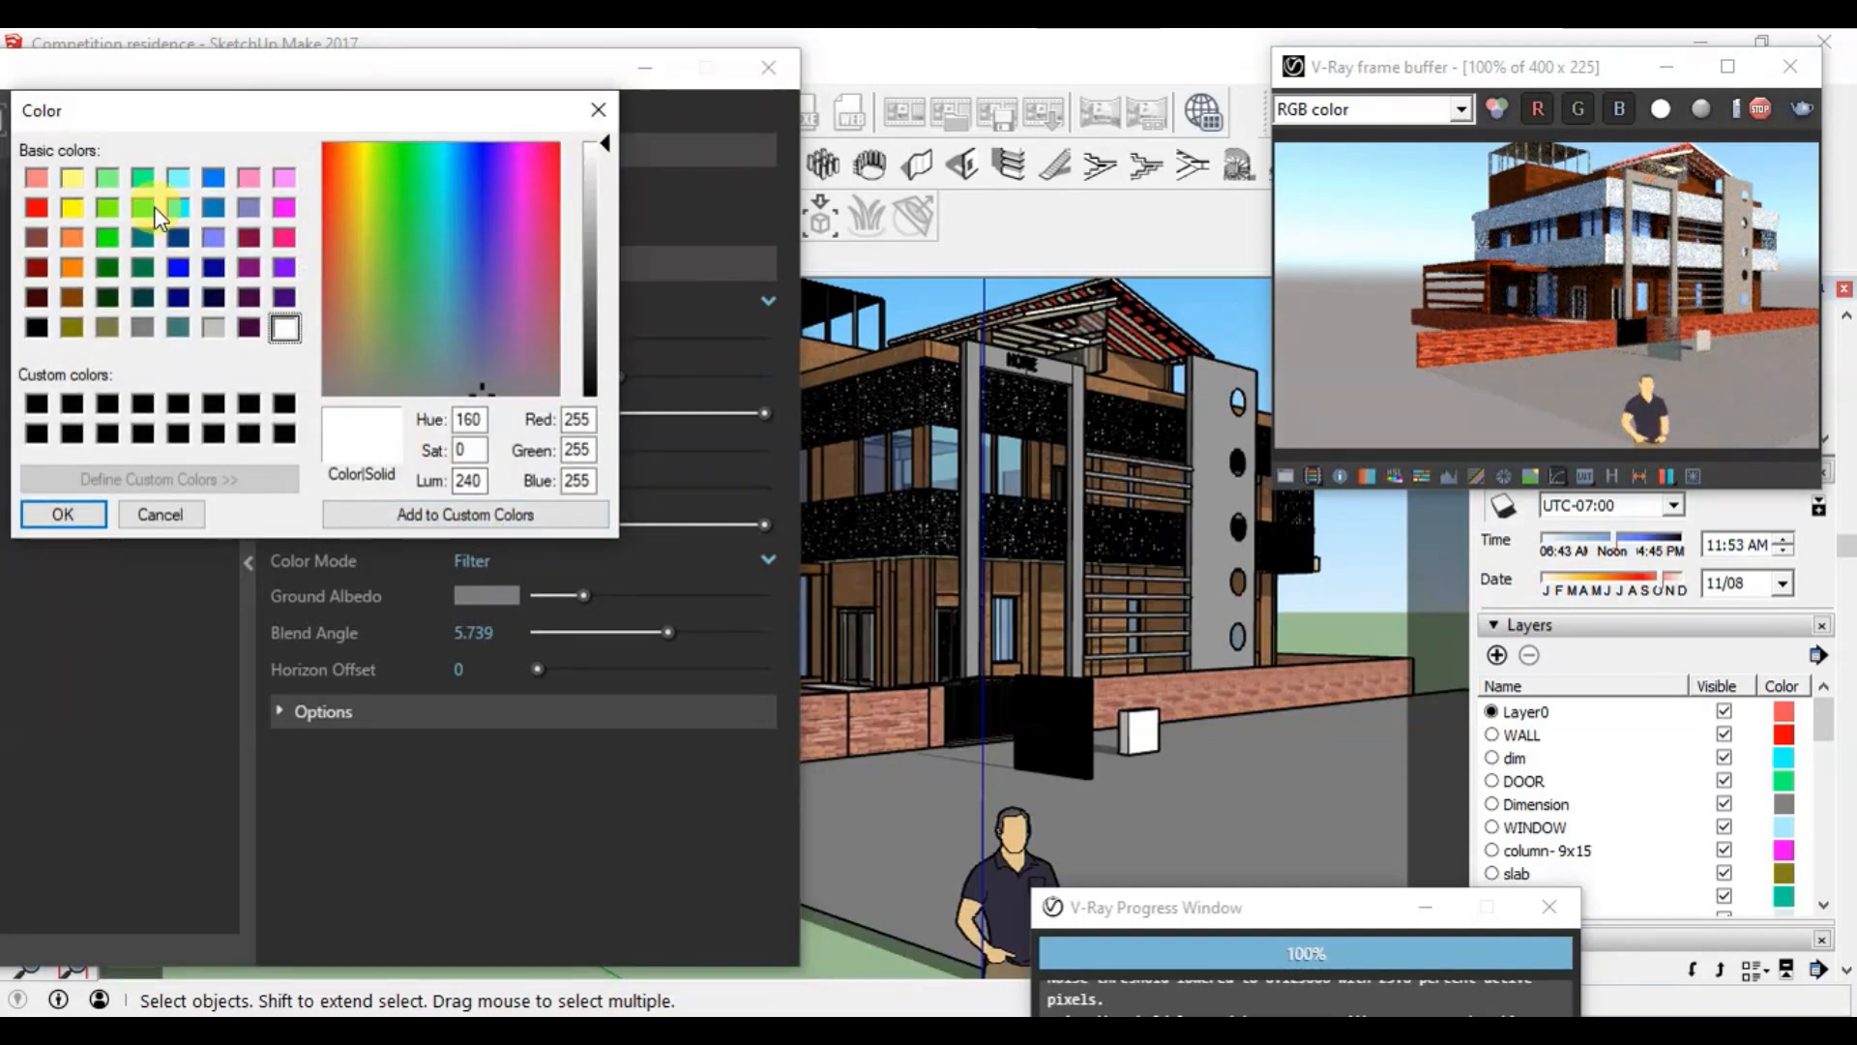
left_click(73, 178)
left_click(606, 167)
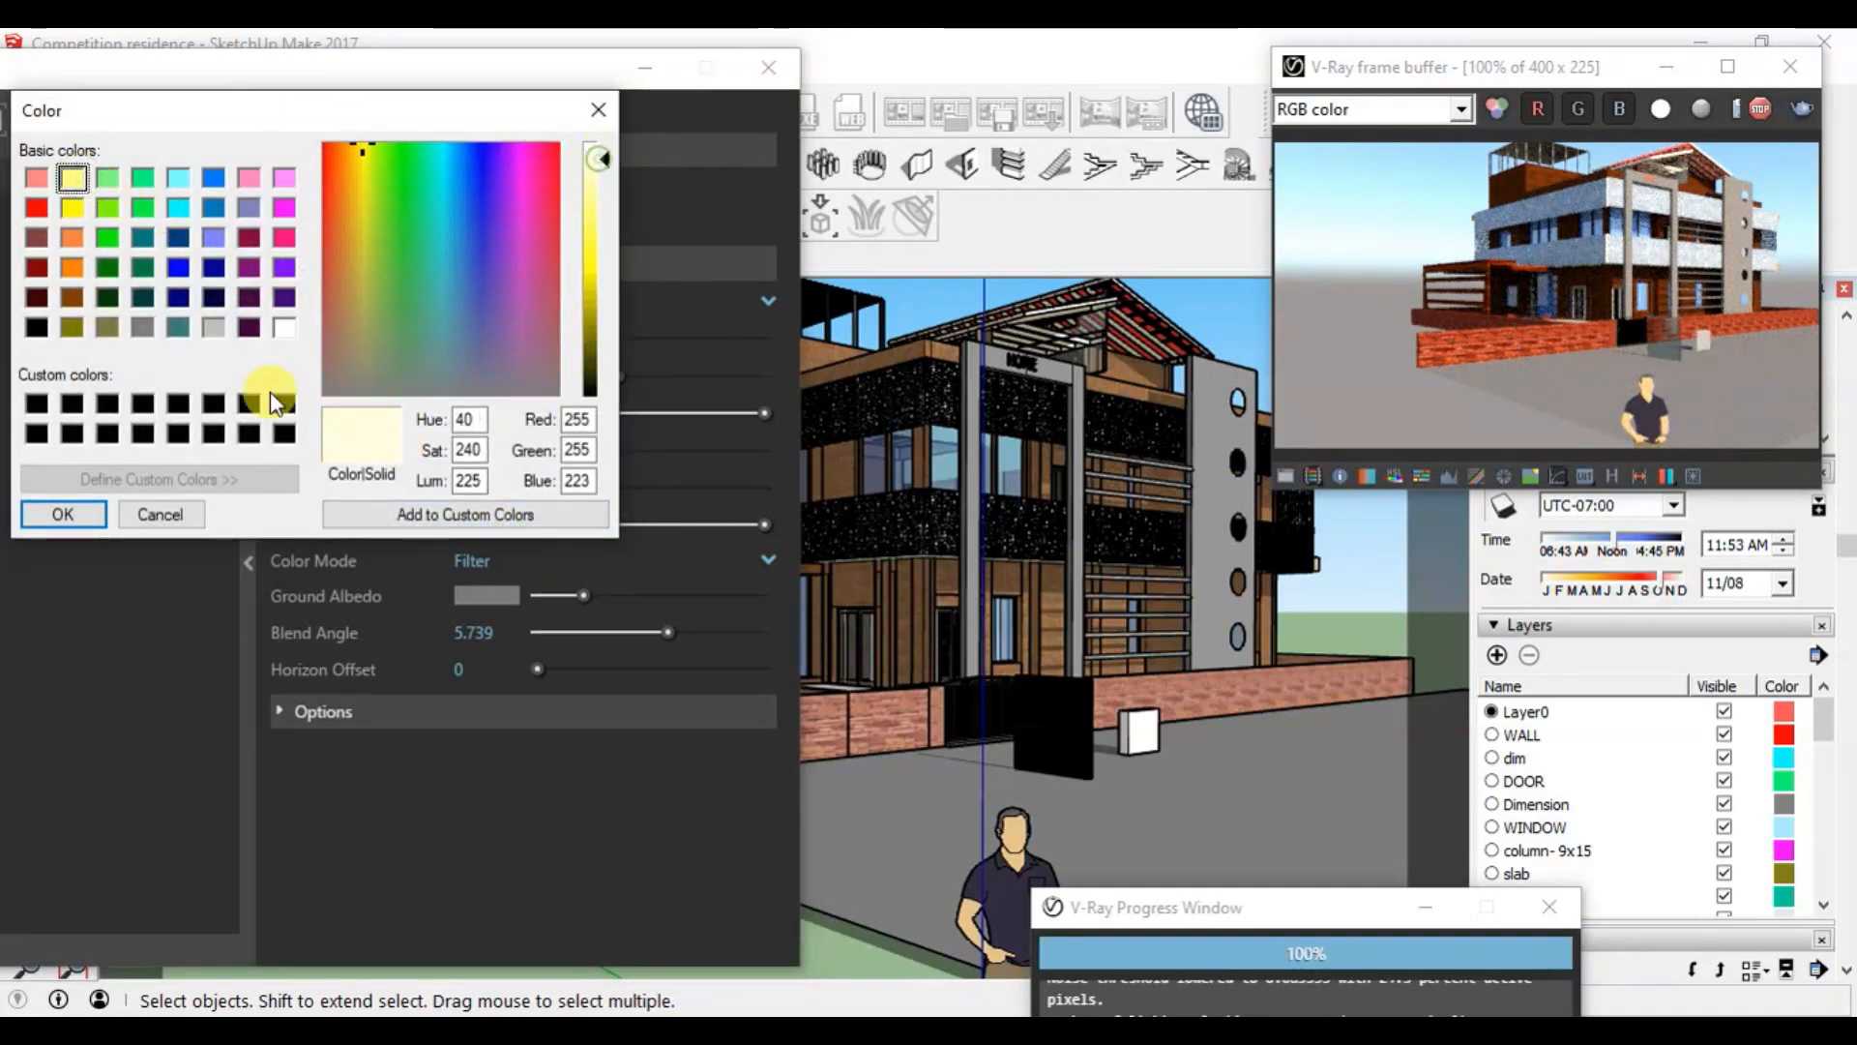
left_click(62, 514)
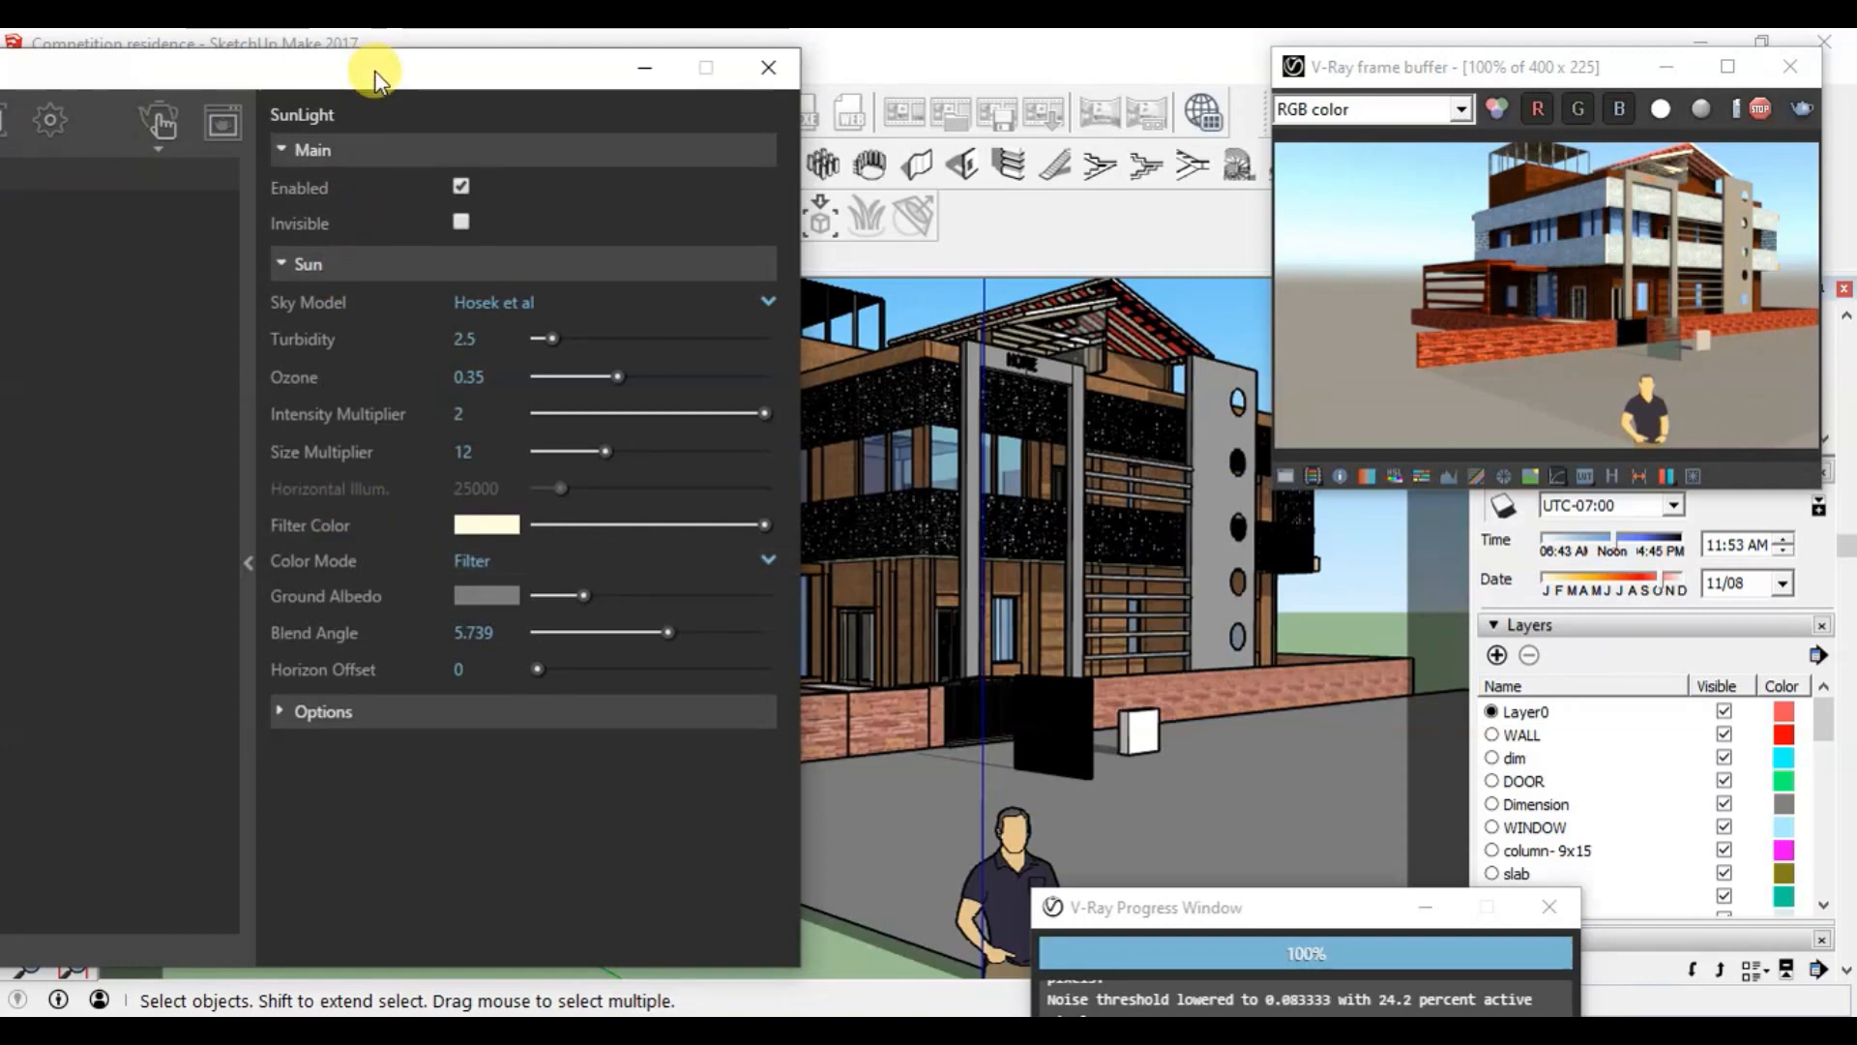
Step: Place a V-Ray Dome Light on the road outside the gate, near the white block
left_click_drag(362, 80, 419, 119)
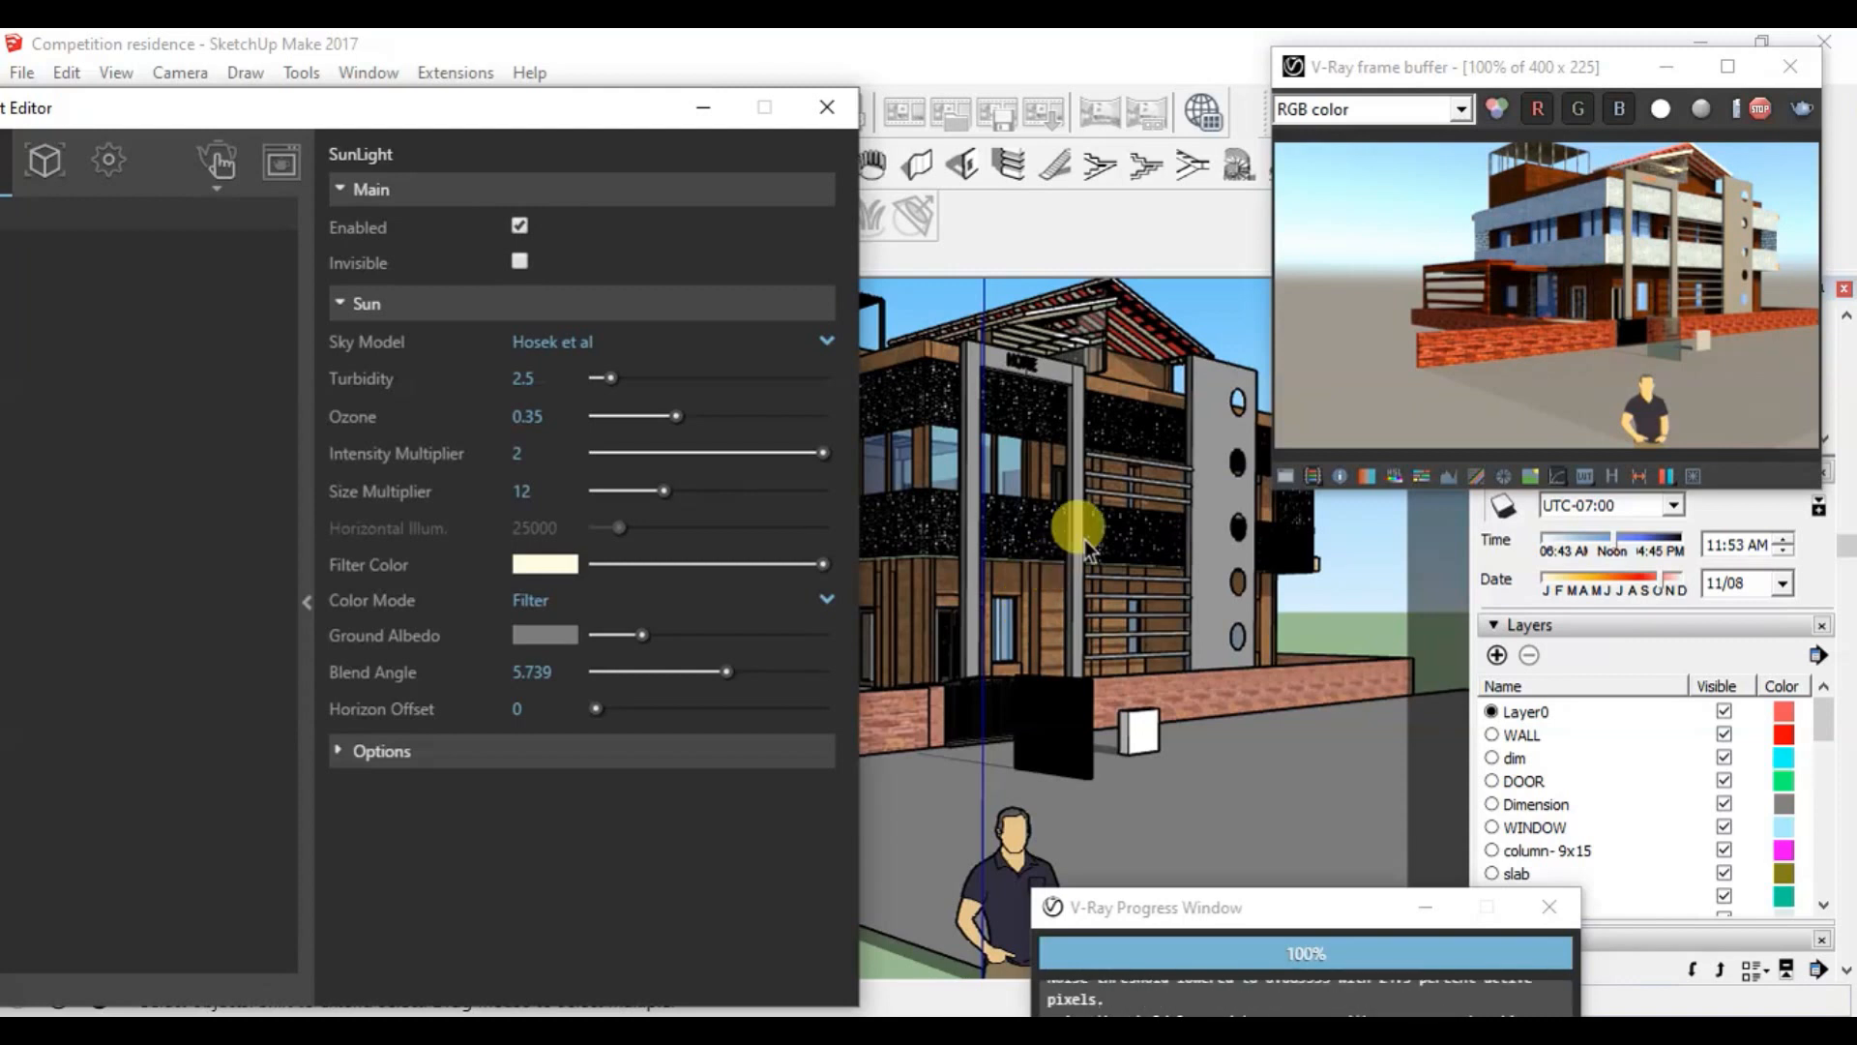
mouse_move(488, 124)
left_mouse_down()
mouse_move(497, 302)
mouse_move(421, 662)
left_mouse_up()
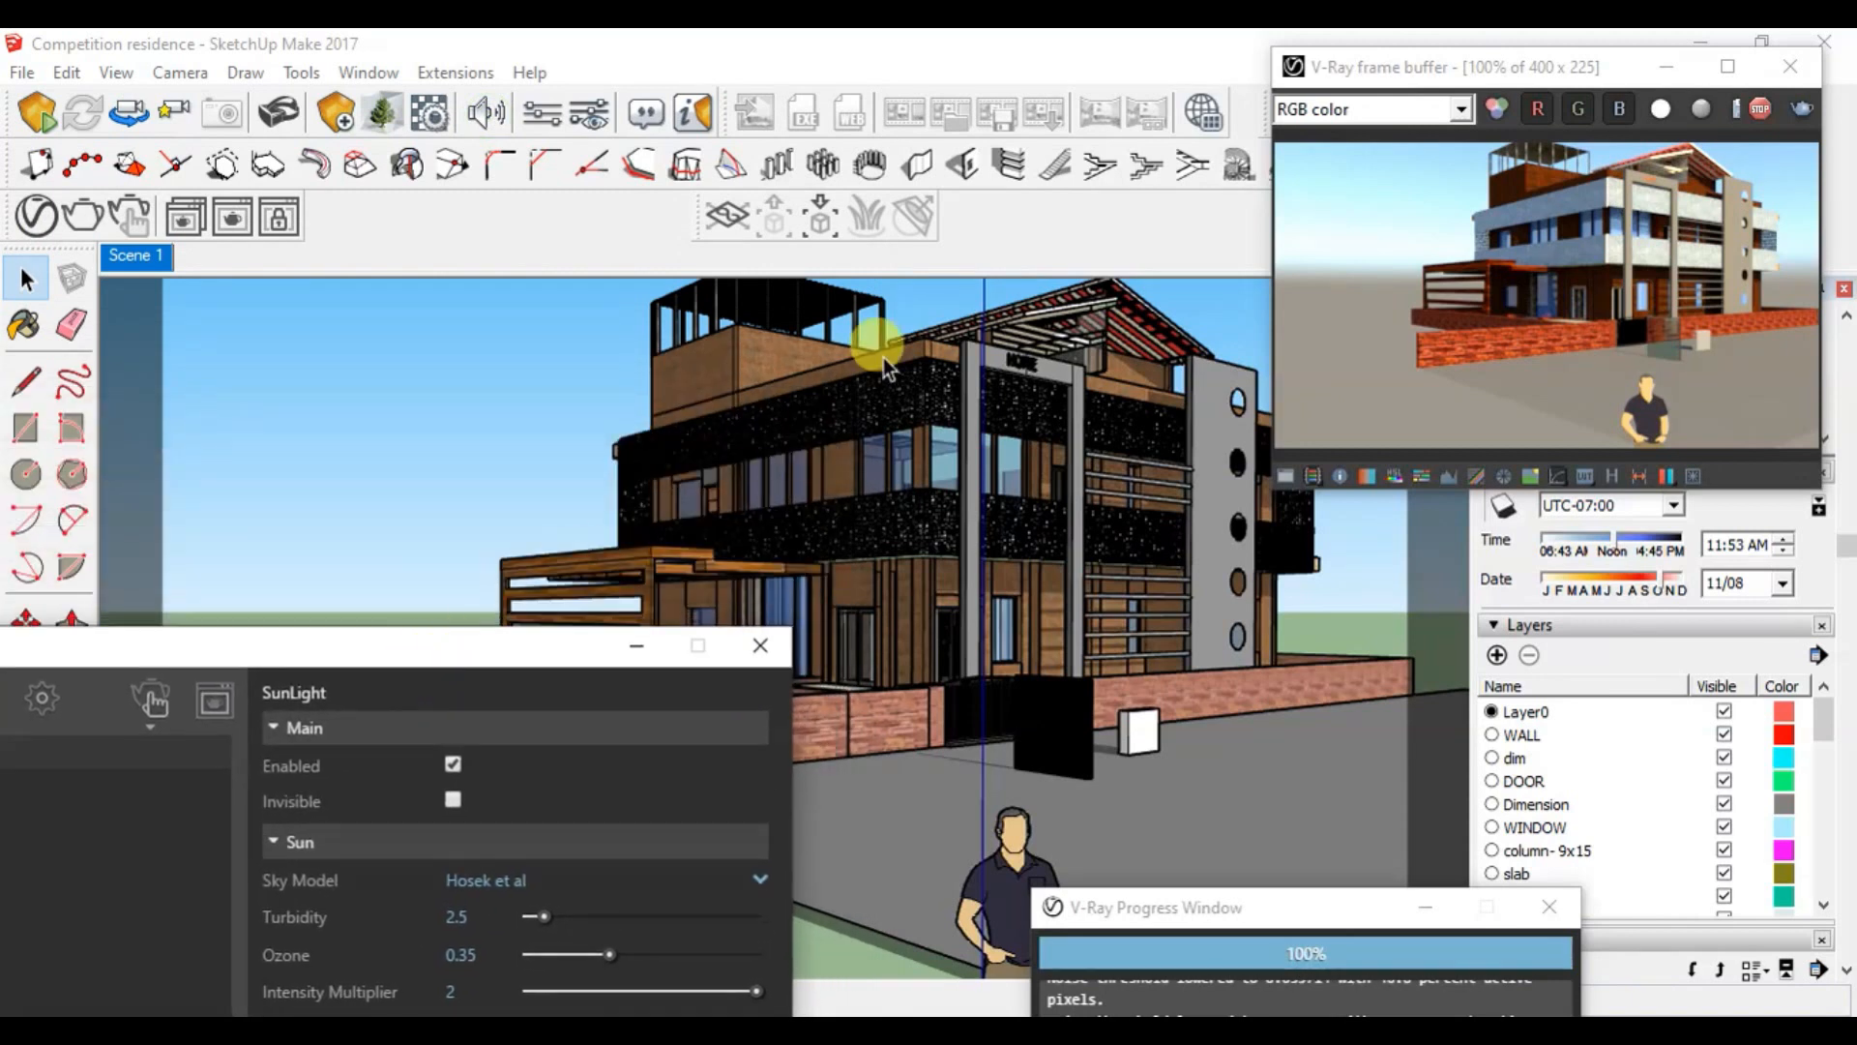
left_click(1016, 228)
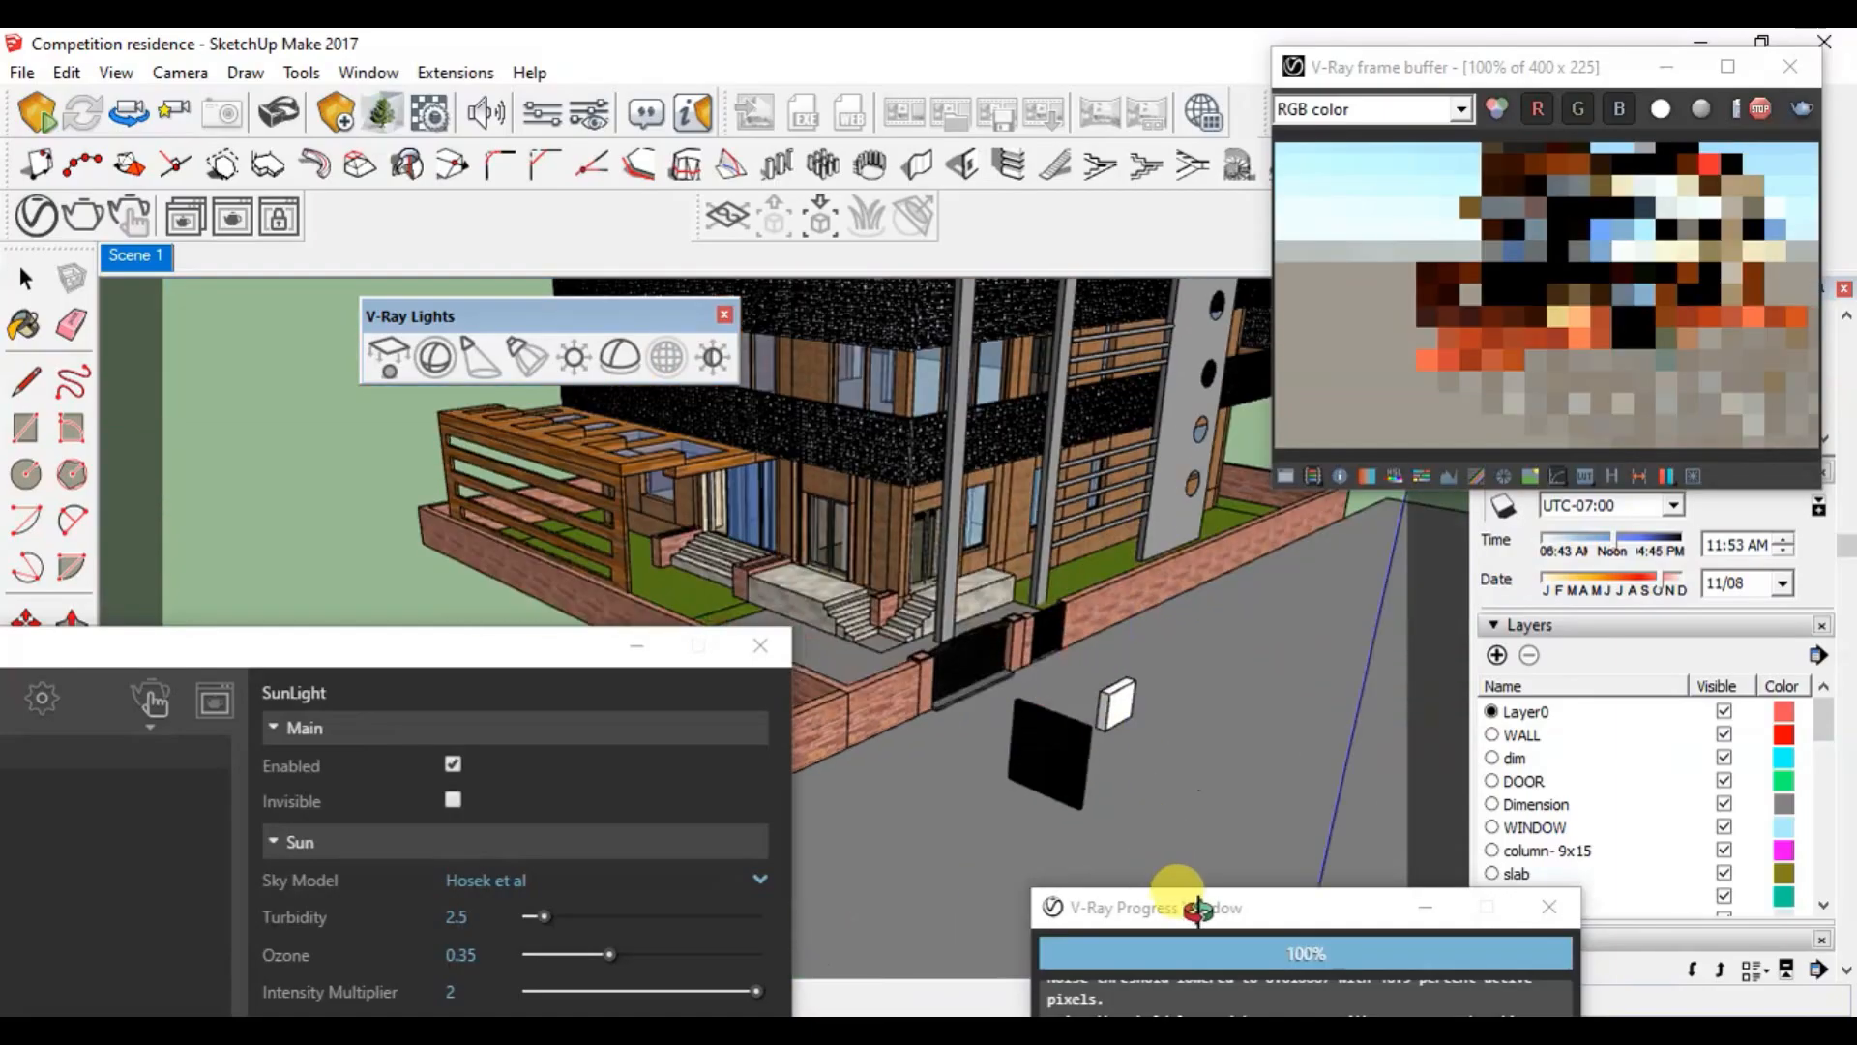
mouse_move(1197, 909)
middle_mouse_down()
mouse_move(945, 610)
mouse_move(1036, 751)
mouse_move(1144, 786)
middle_mouse_up()
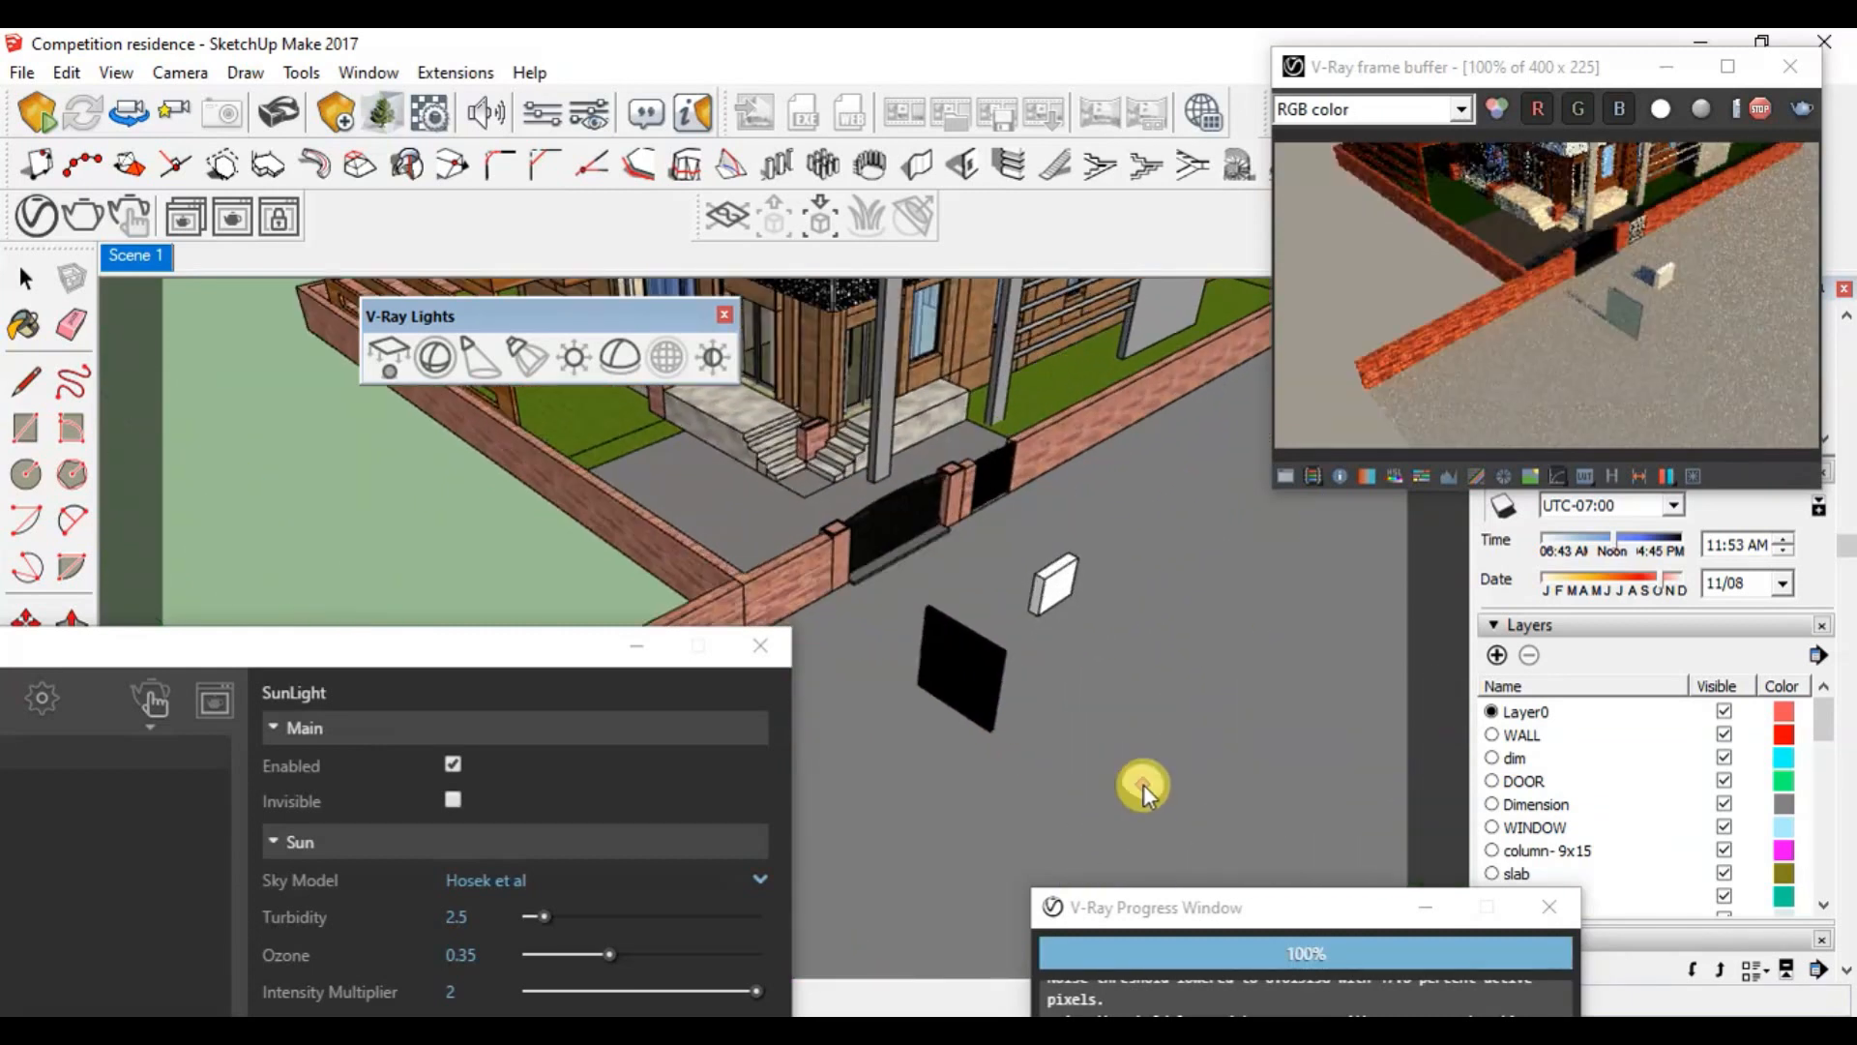
left_click(1143, 786)
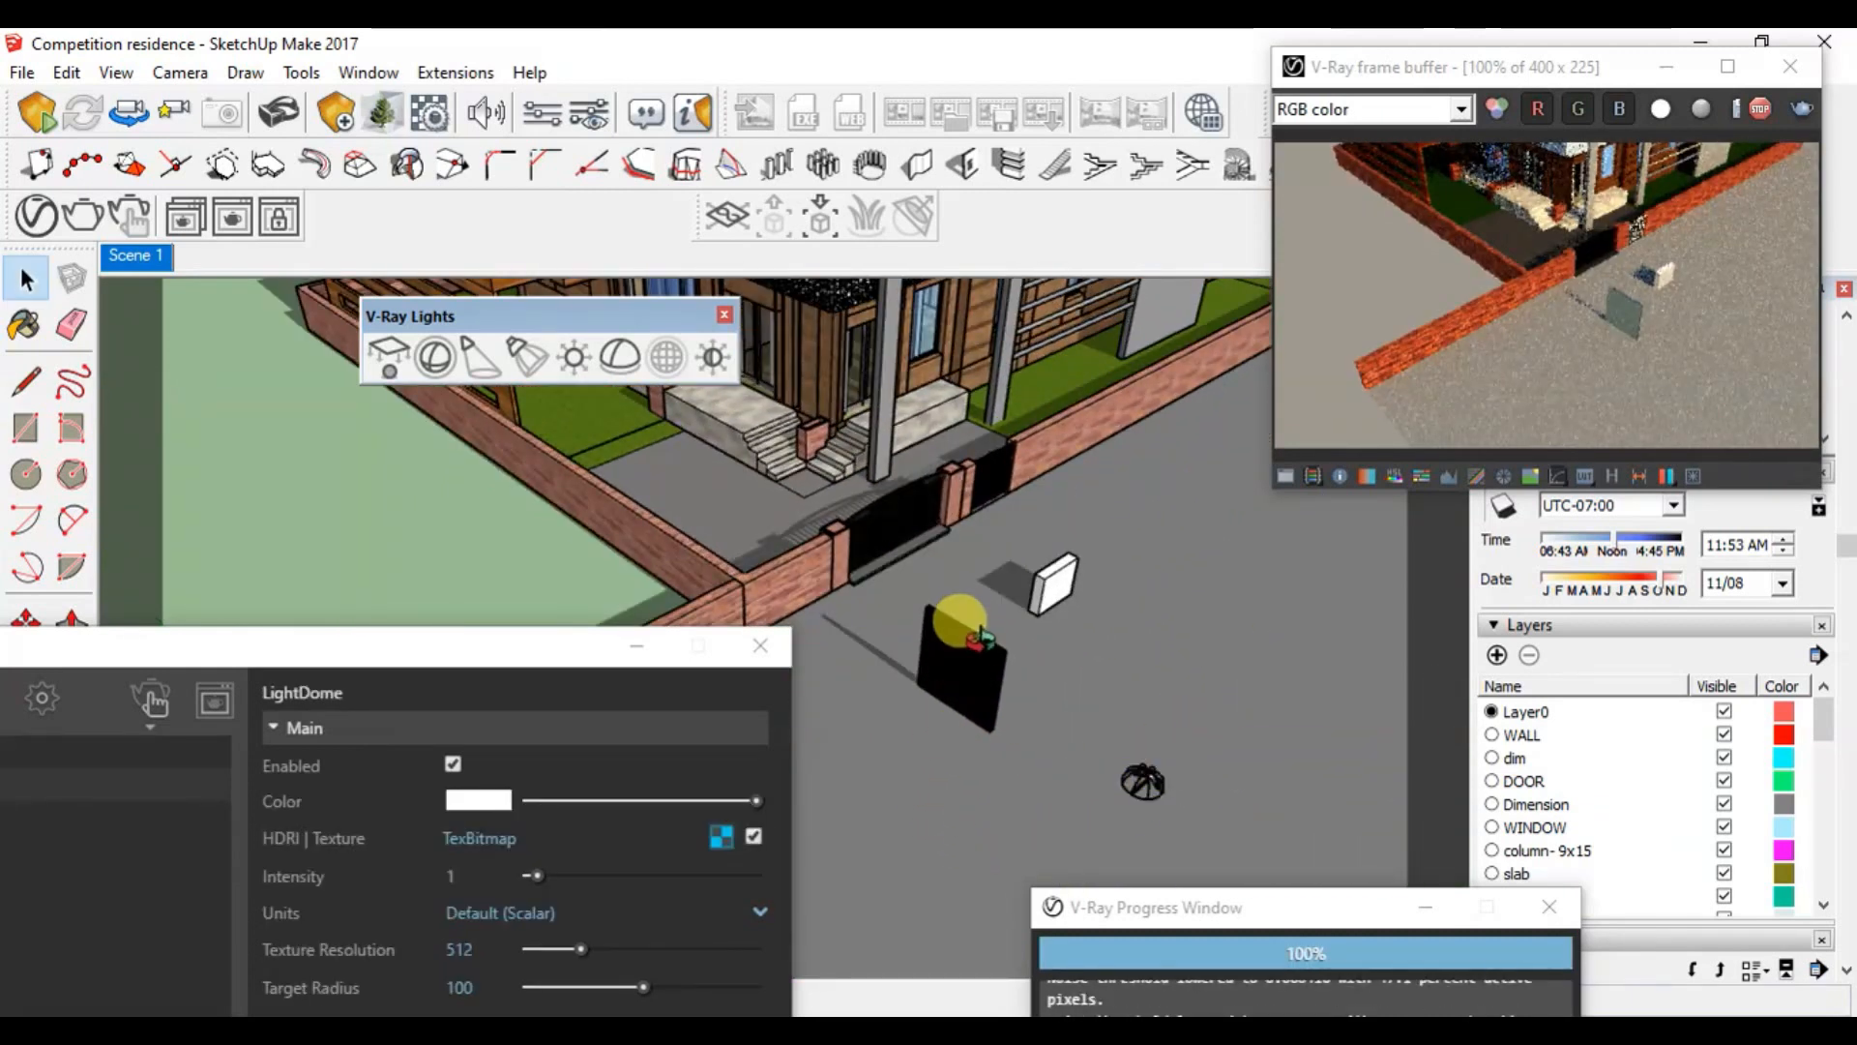
Step: Set the sun time to 01:30 PM and bring the dome light's settings into full view
mouse_move(963, 535)
middle_mouse_down()
mouse_move(957, 489)
mouse_move(967, 638)
middle_mouse_up()
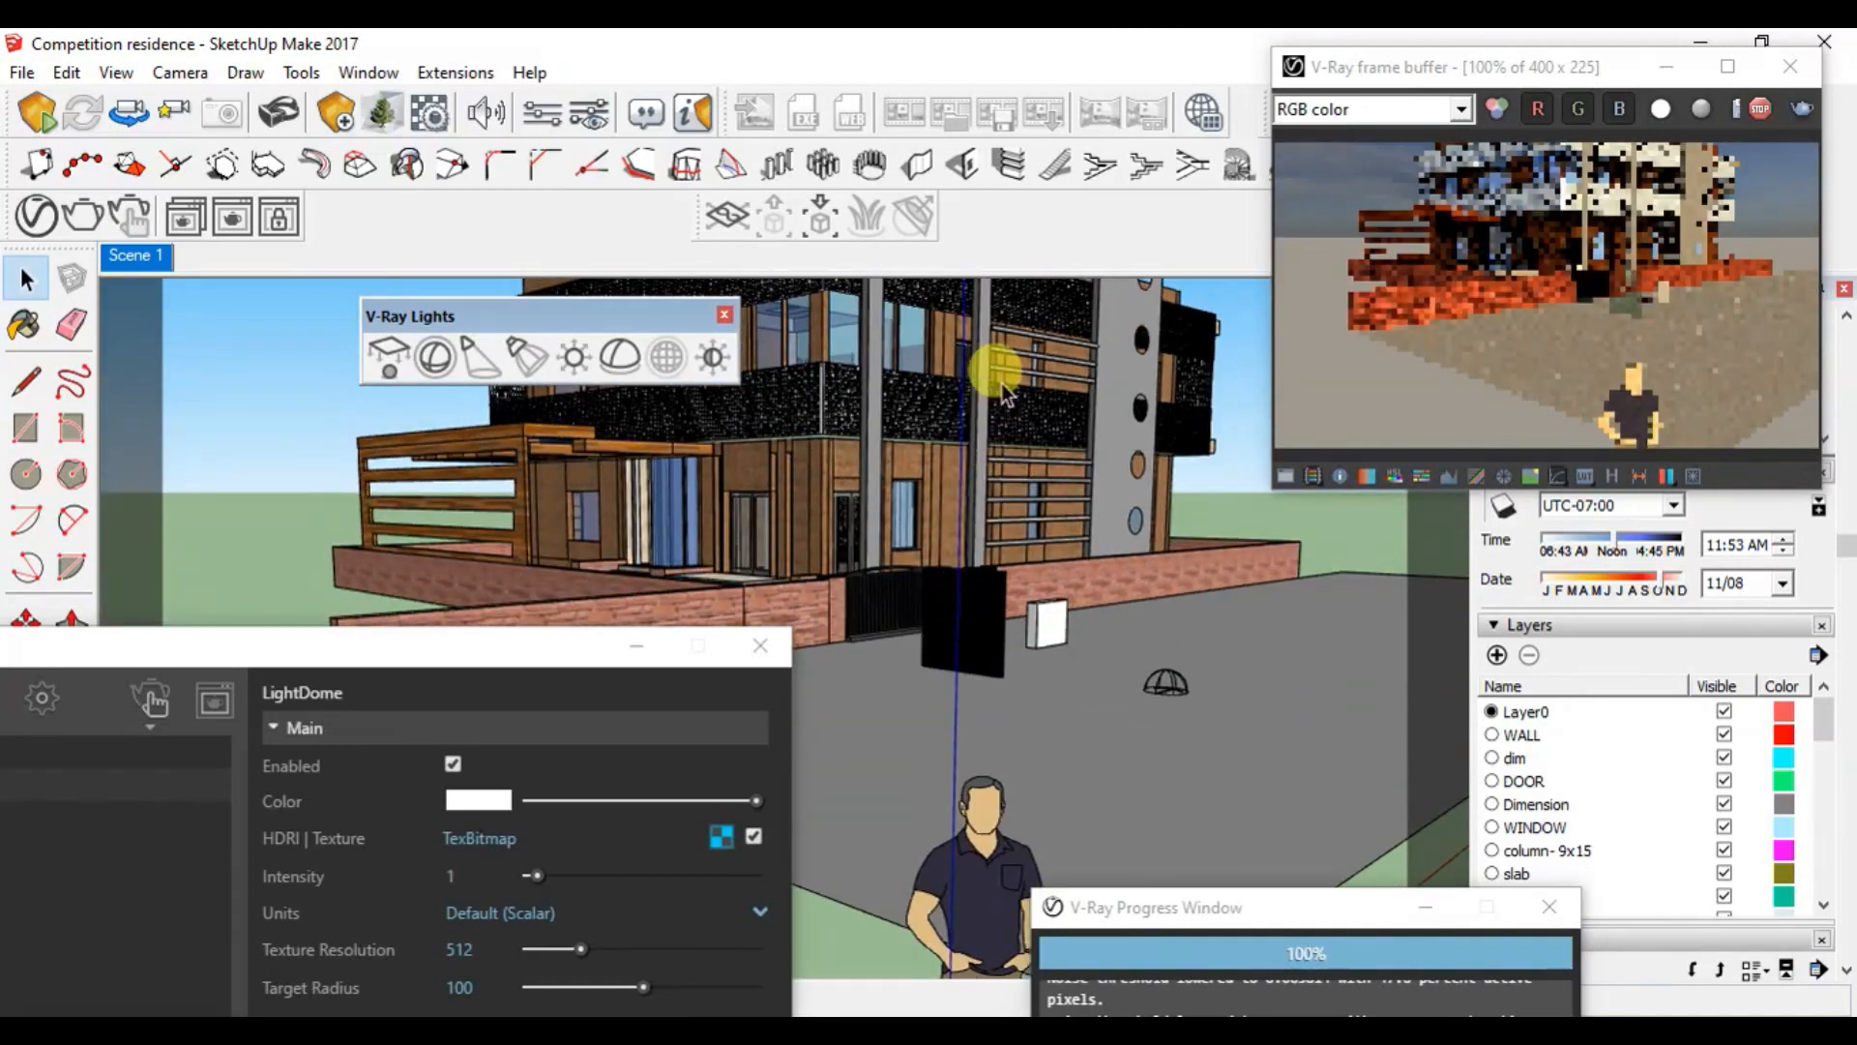
scroll(993, 359, "up", 1)
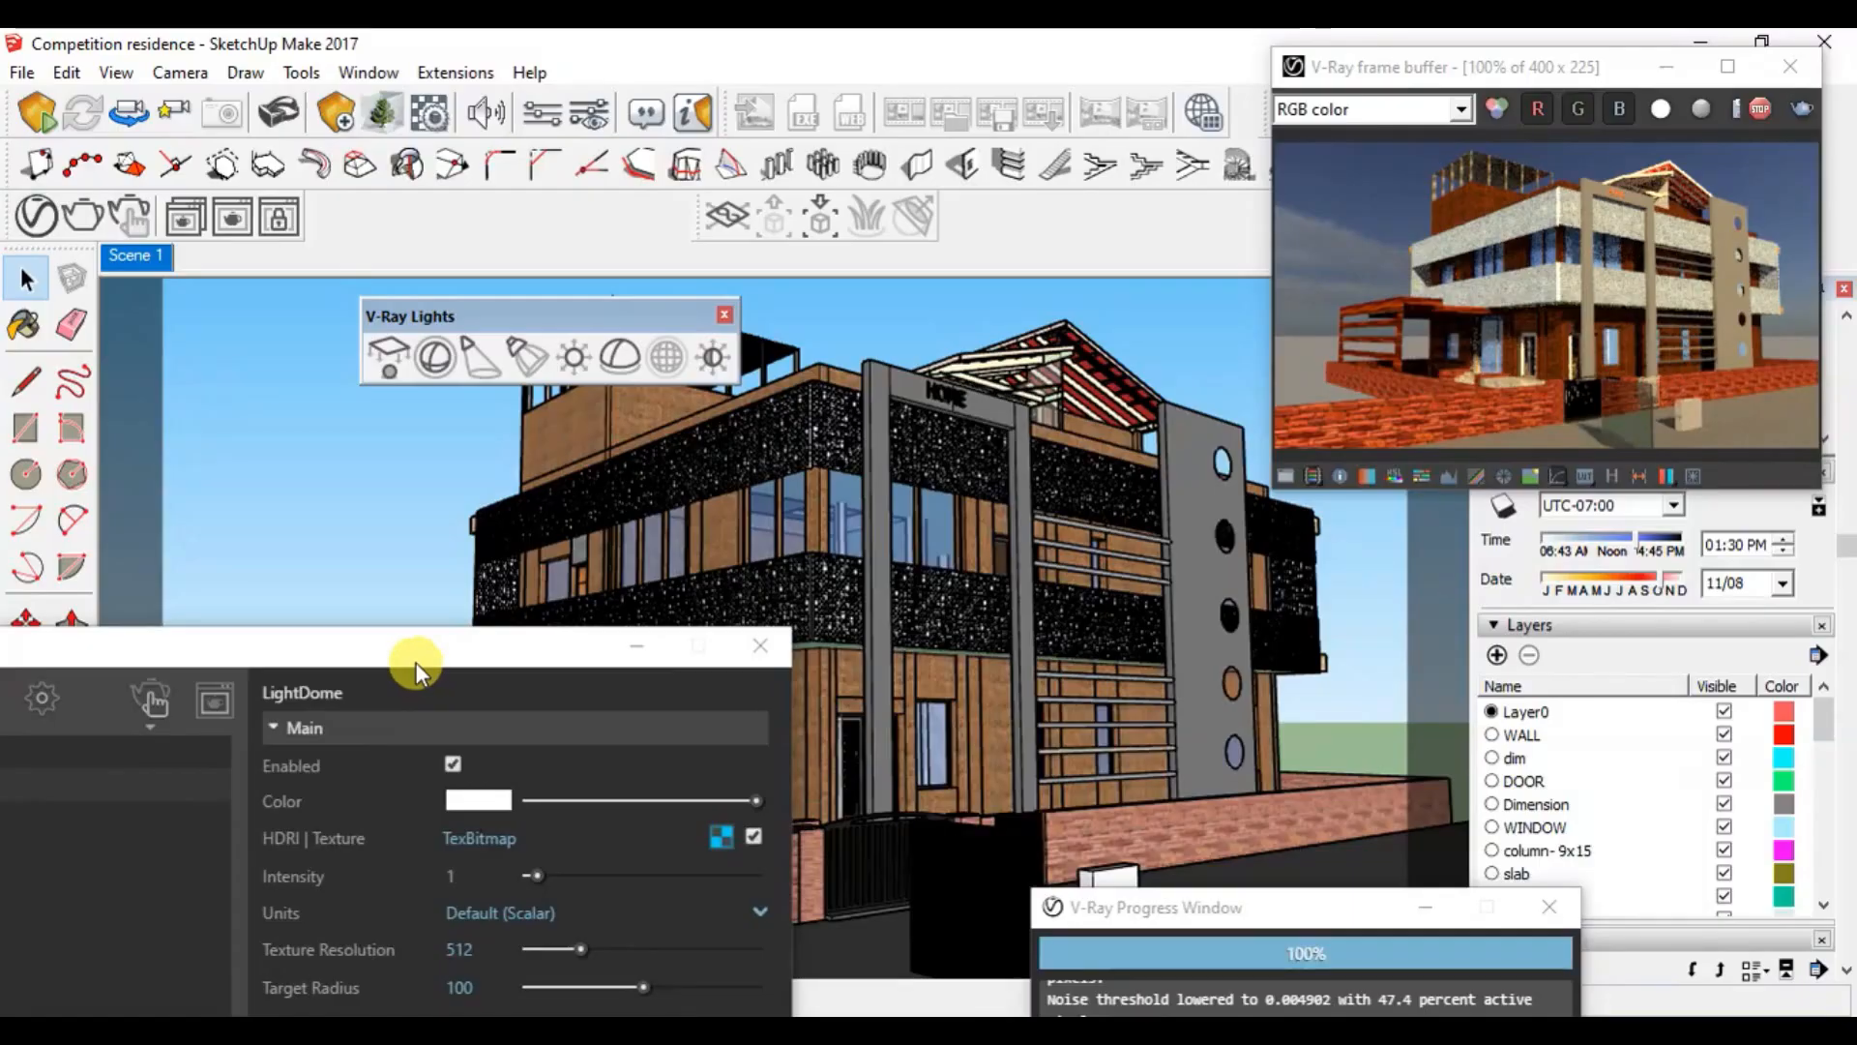
mouse_move(415, 662)
left_mouse_down()
mouse_move(470, 531)
mouse_move(509, 246)
mouse_move(572, 176)
mouse_move(725, 155)
left_mouse_up()
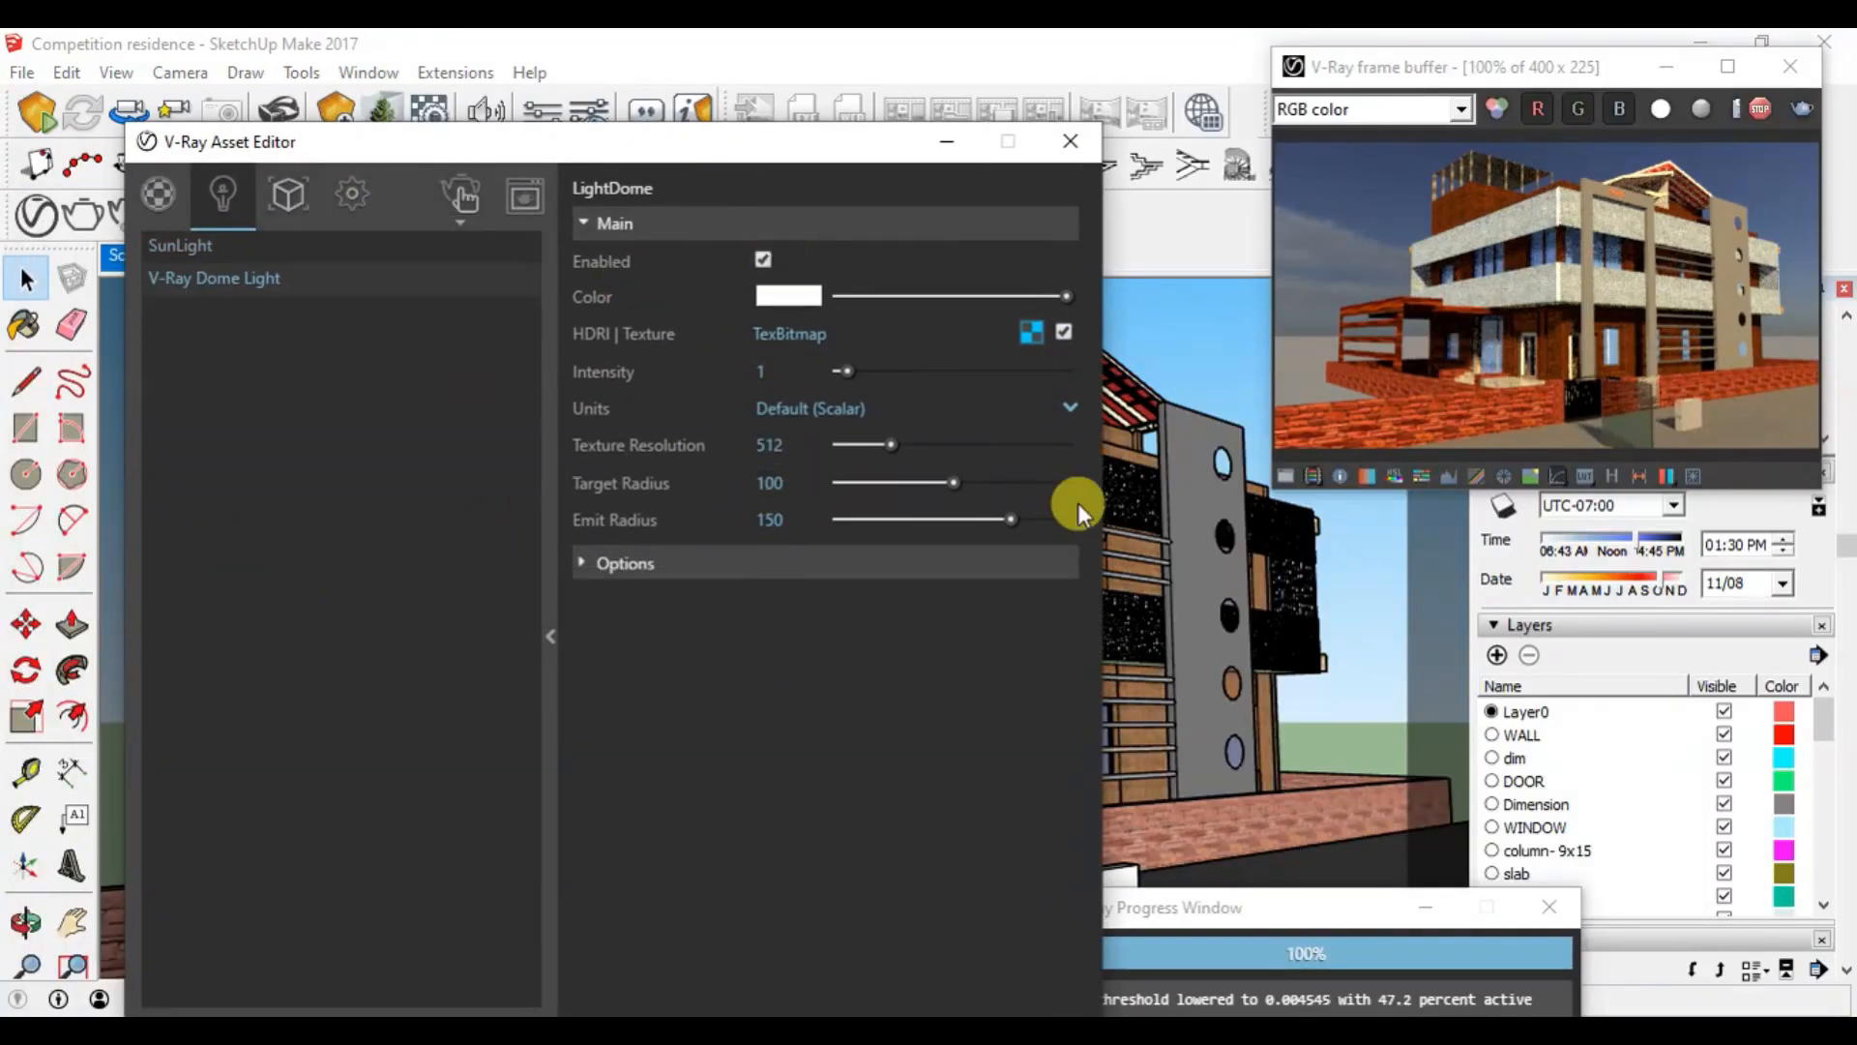
Step: Select the dome light on the road and disable the SunLight in its settings
scroll(1193, 665, "down", 2)
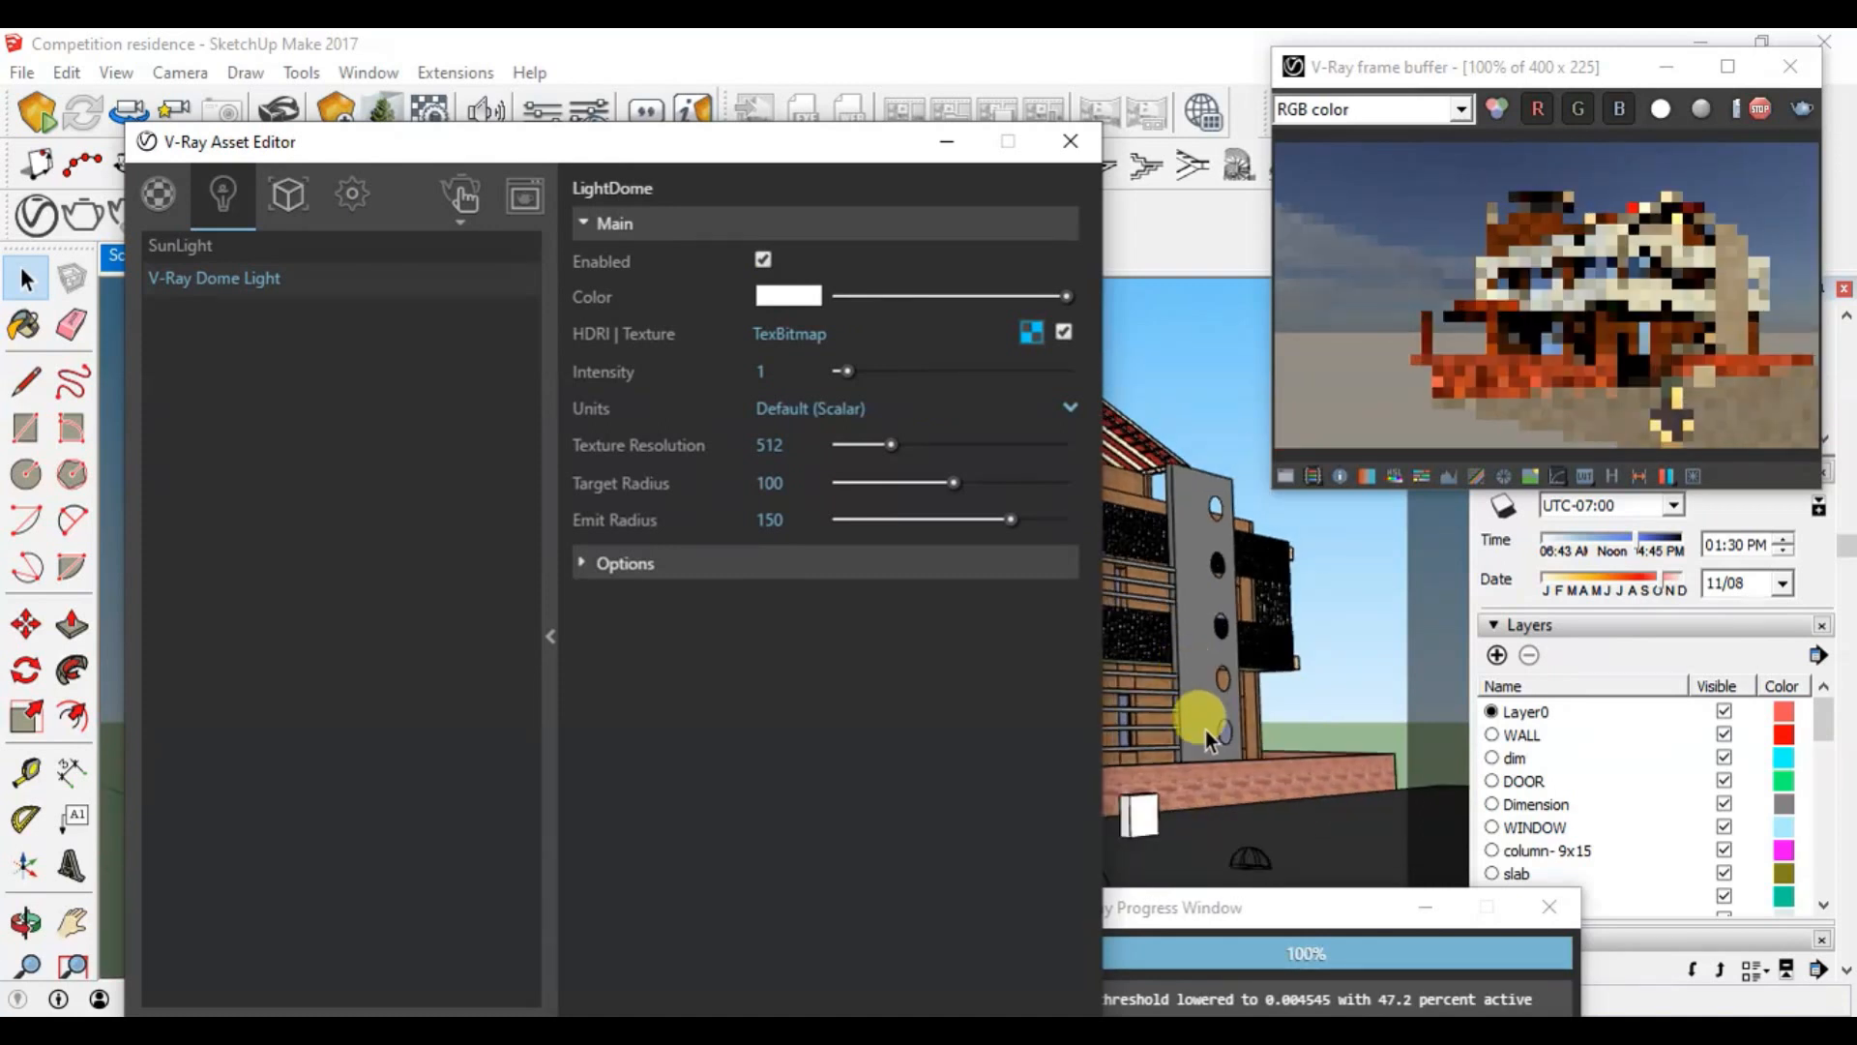
left_click(1257, 862)
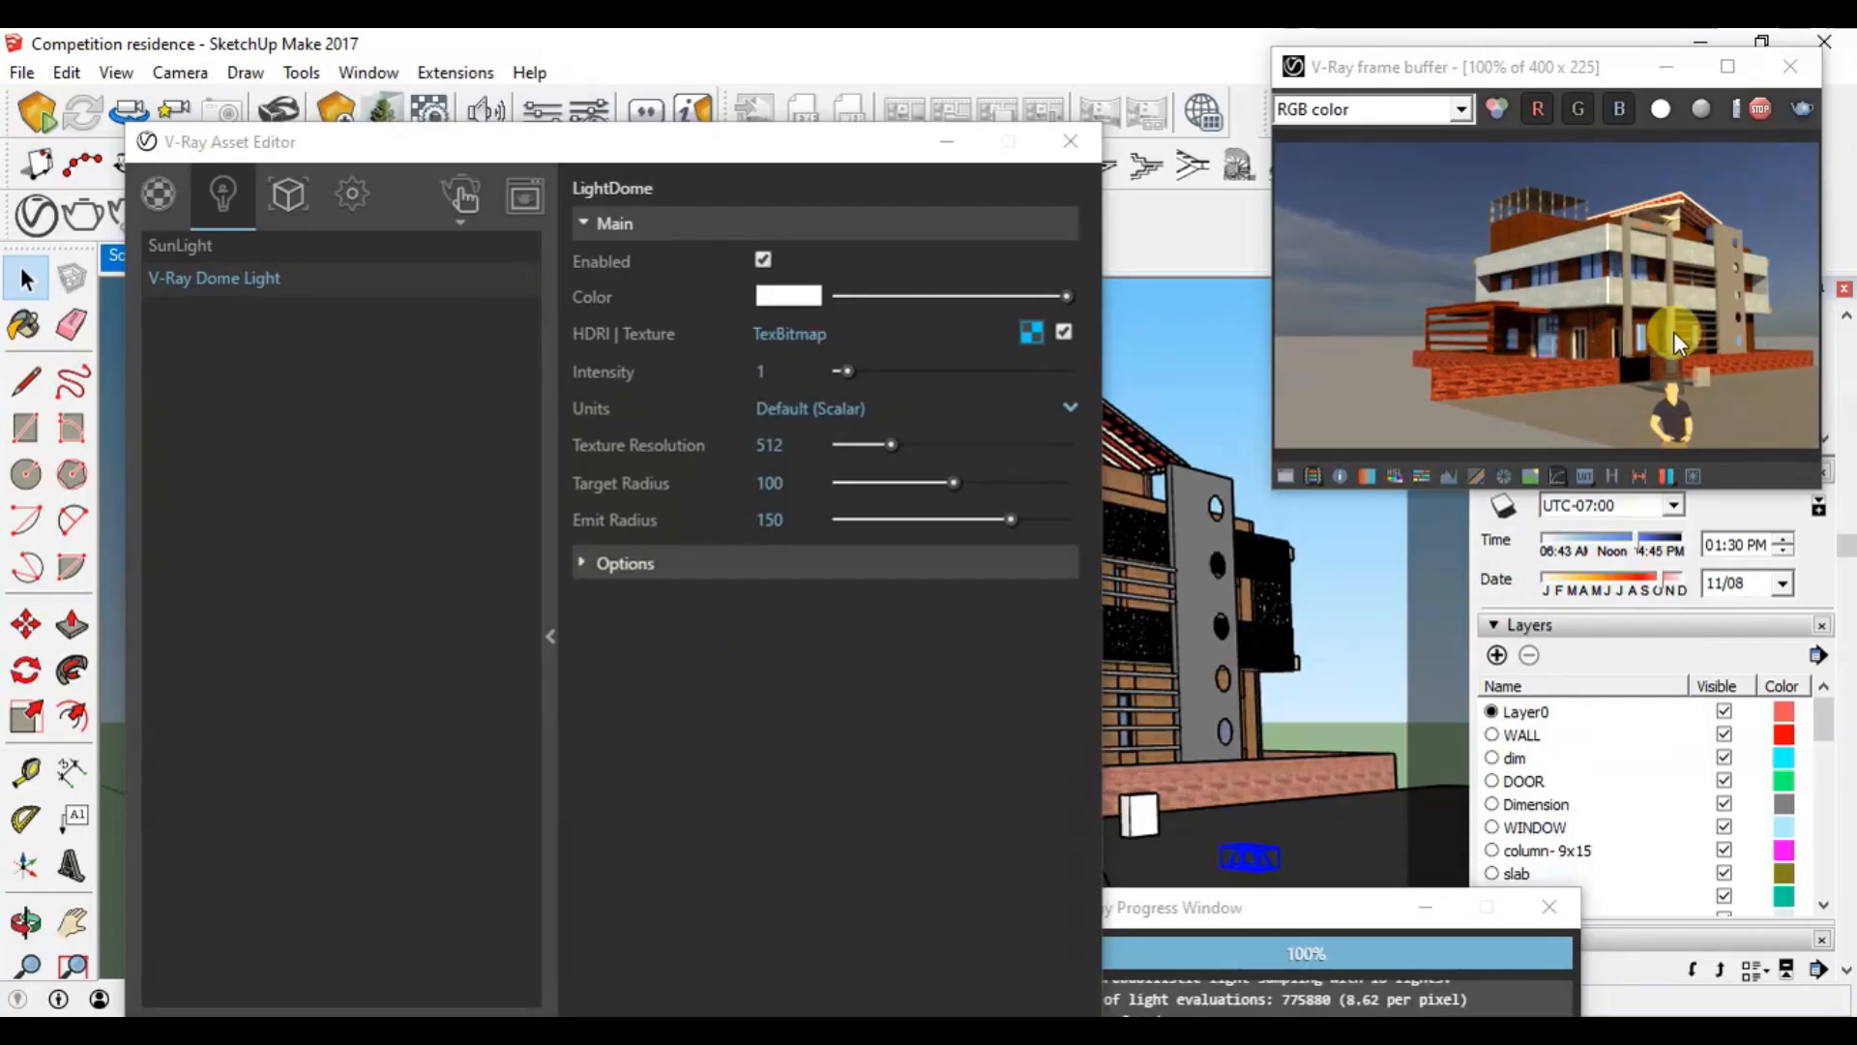
left_click(285, 244)
left_click(300, 277)
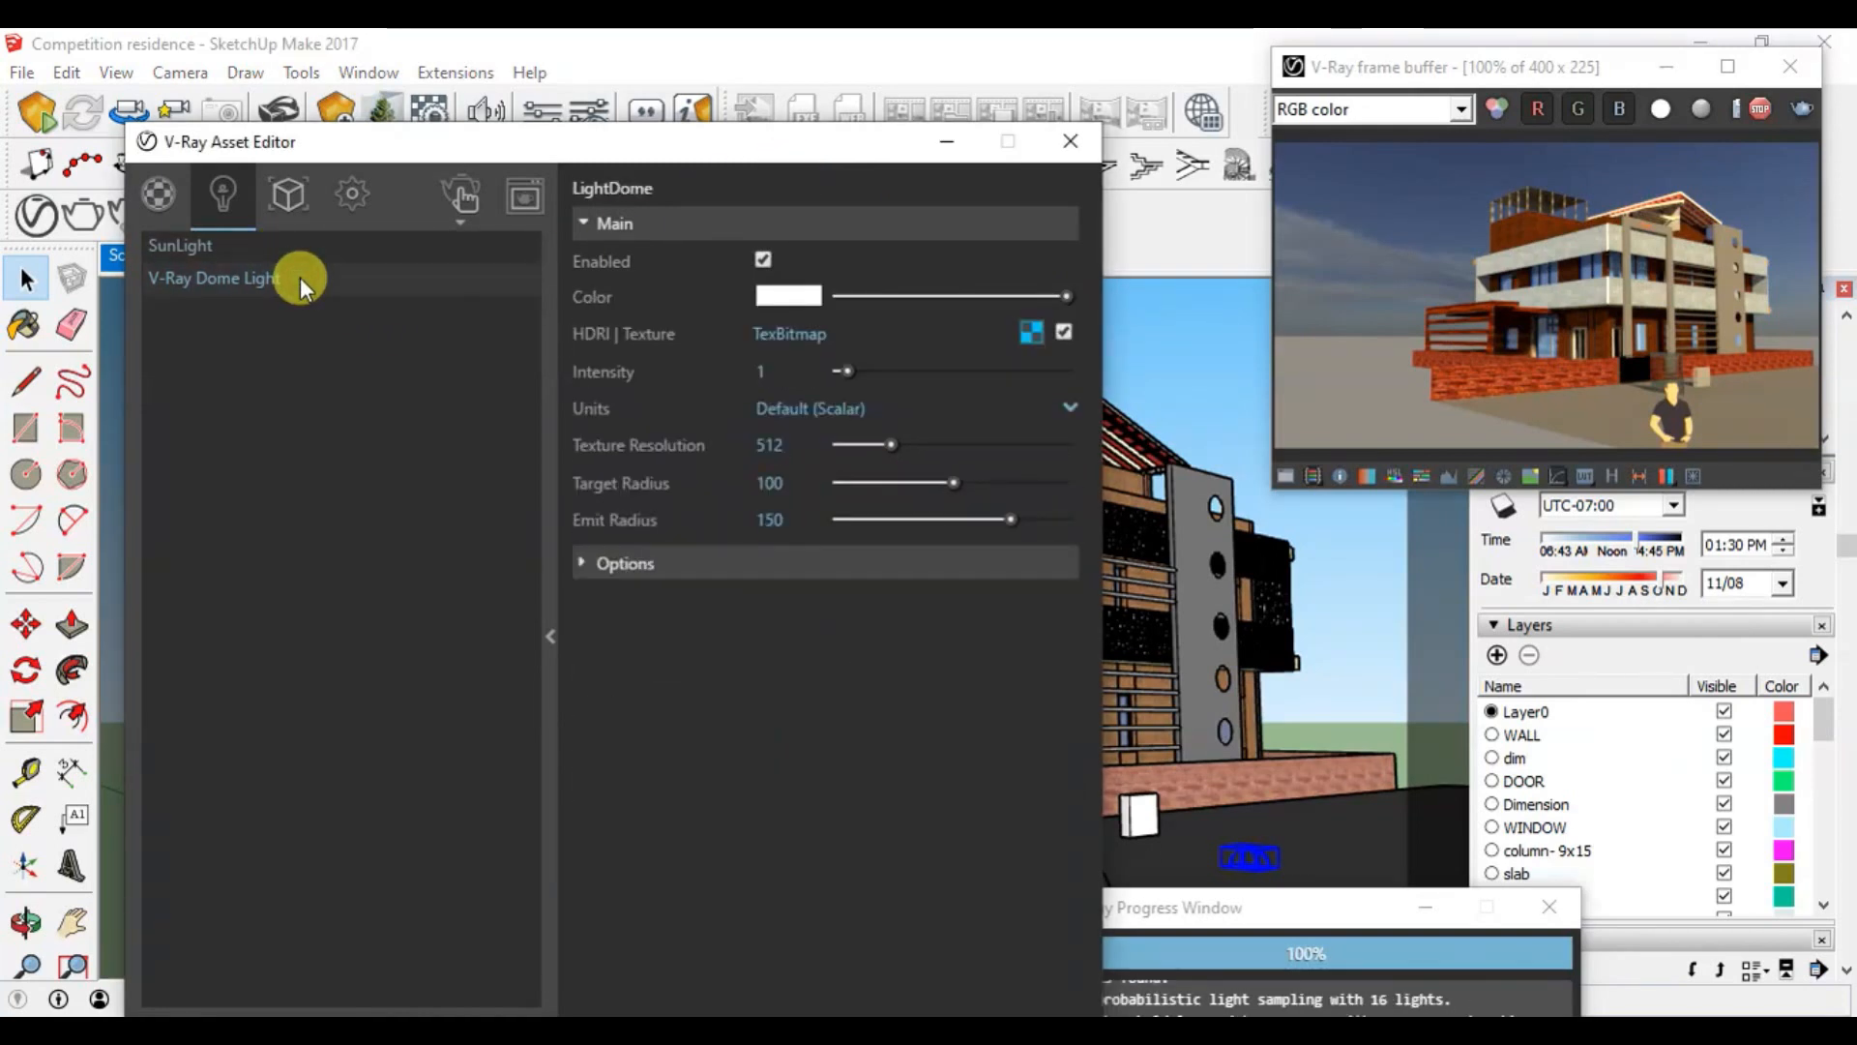
left_click(284, 247)
left_click(762, 260)
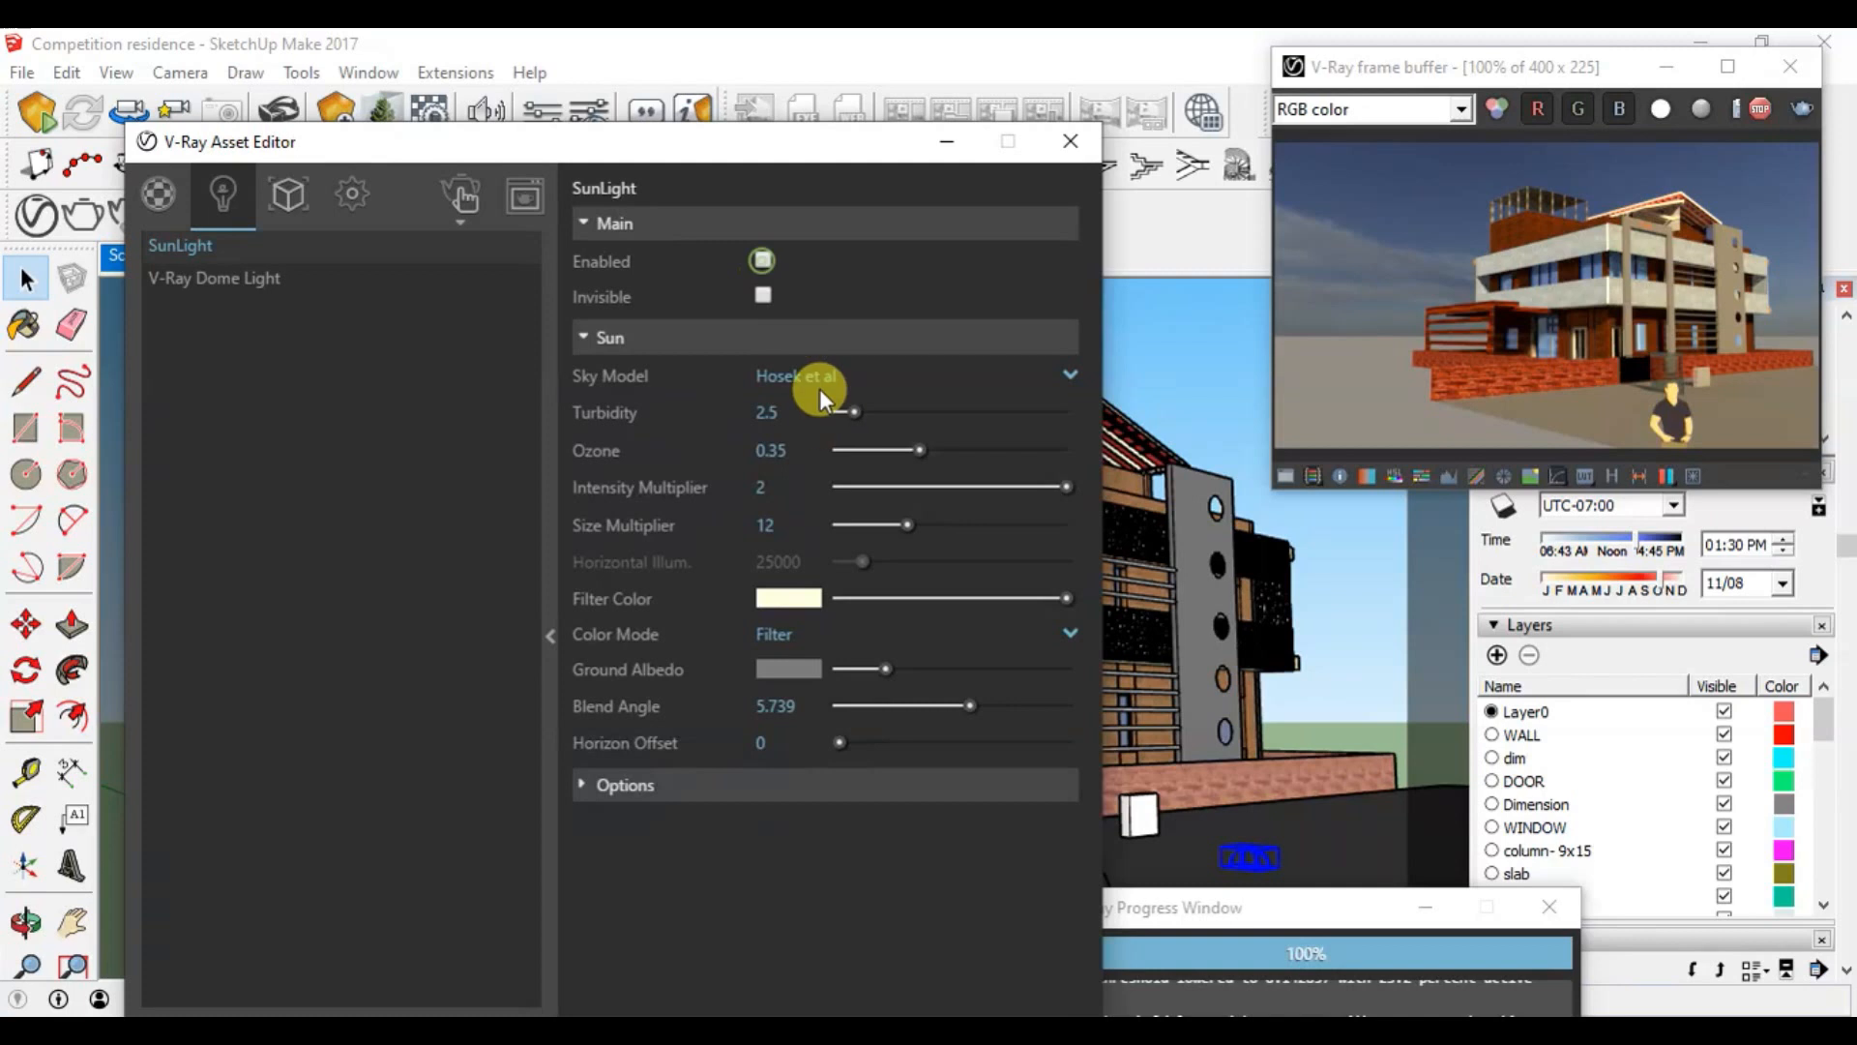
left_click_drag(744, 153, 325, 150)
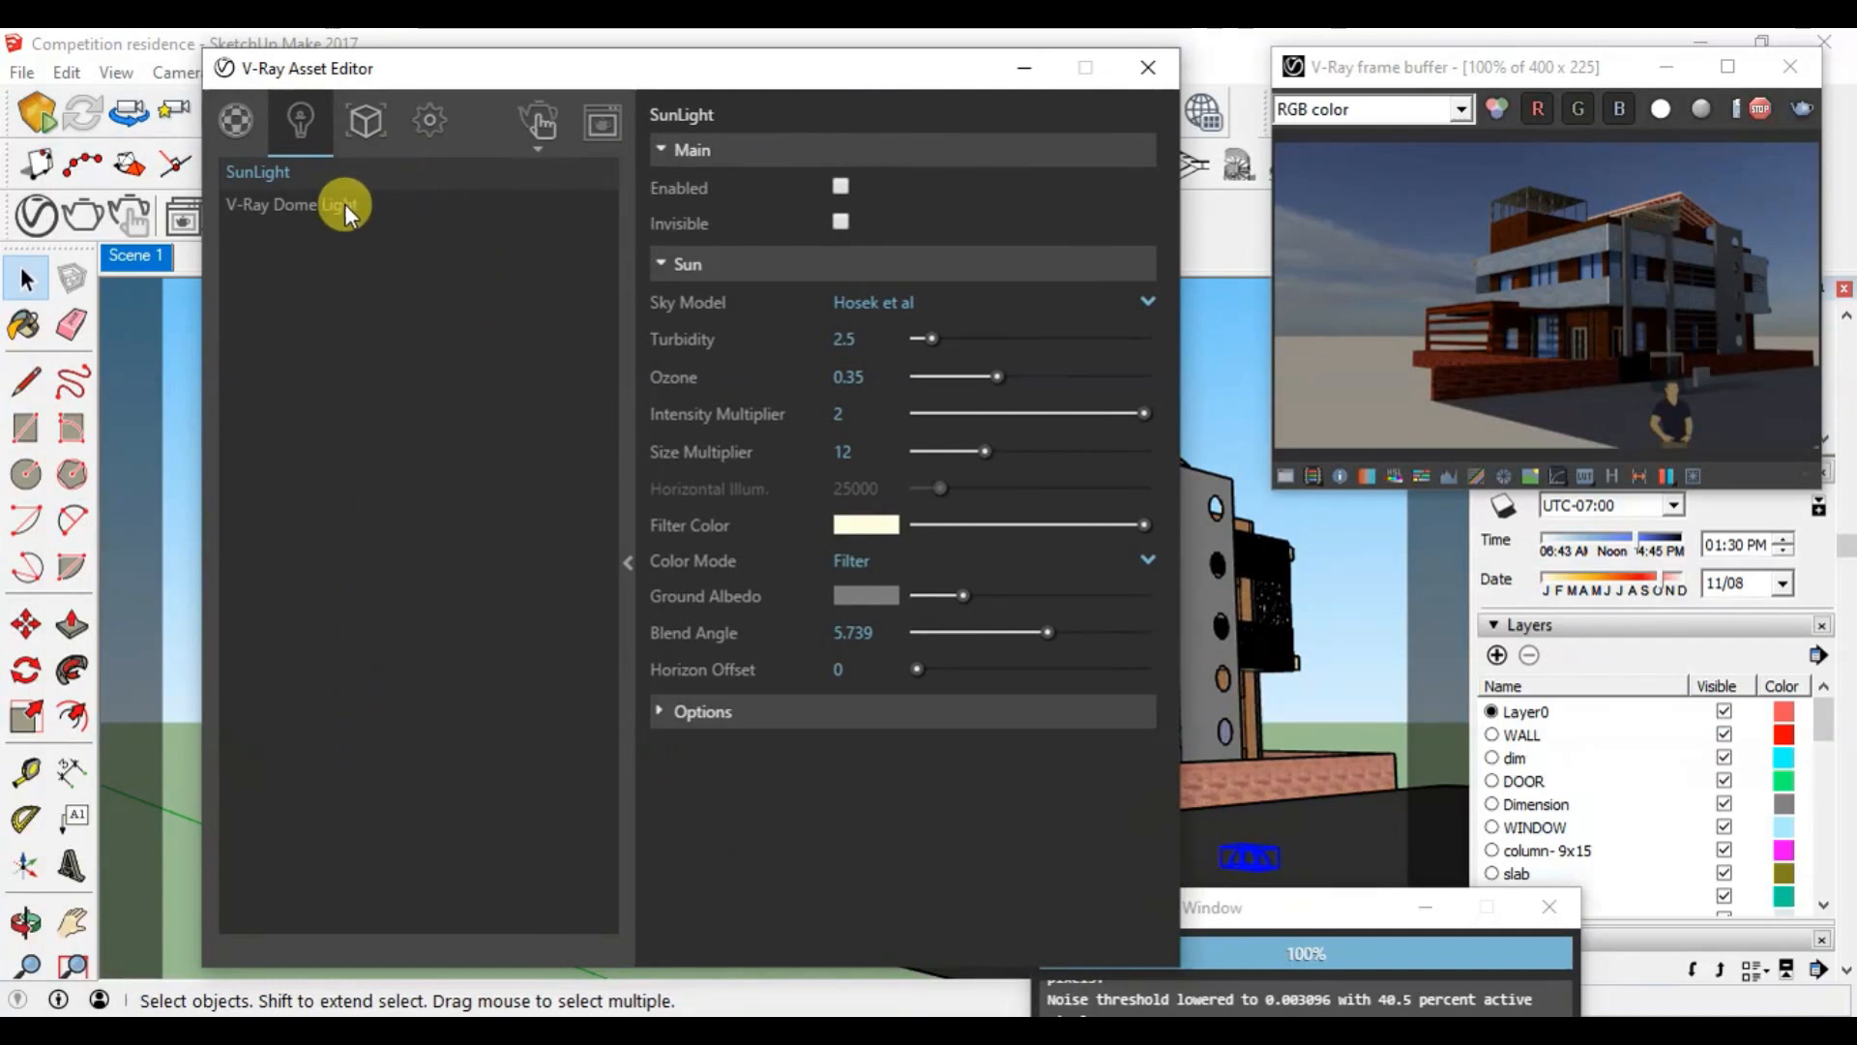
Step: Show the dome light's settings and examine the direction arrow of its gizmo on the road up close
left_click(345, 204)
left_click_drag(756, 91, 149, 140)
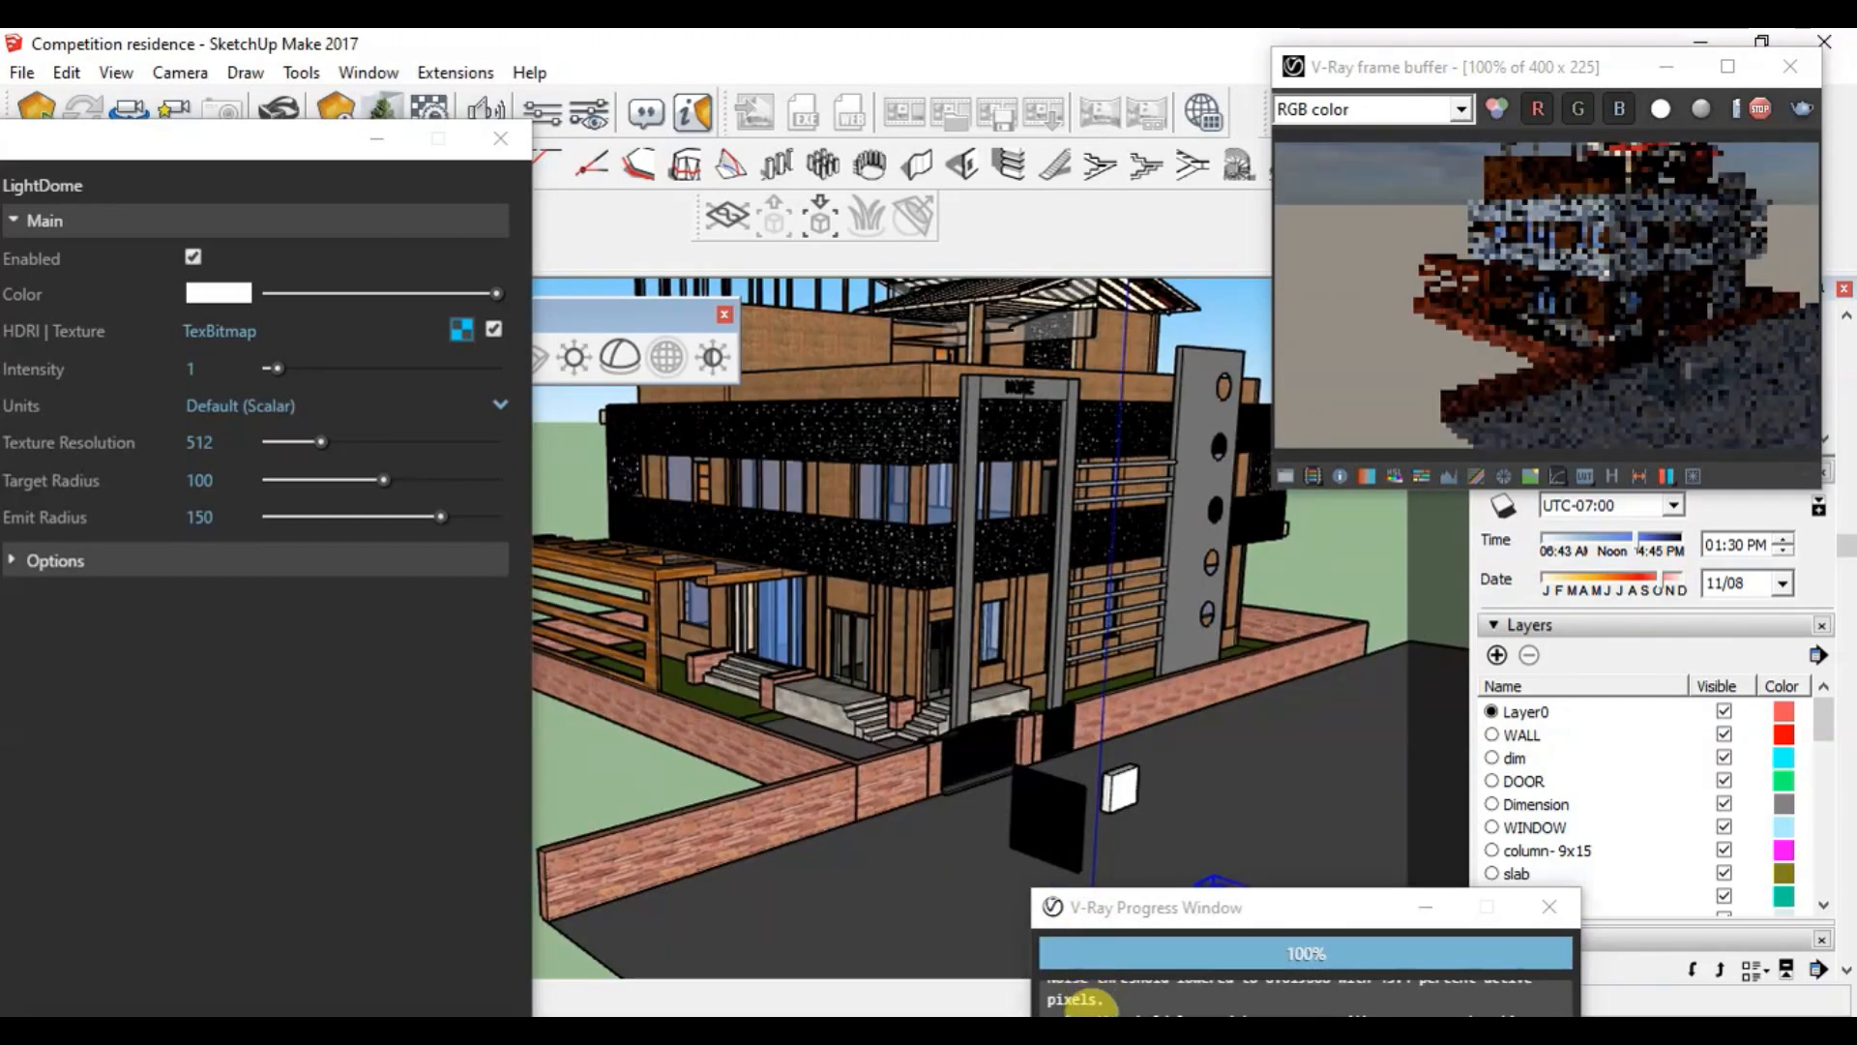
middle_click_drag(1091, 1010, 1050, 825)
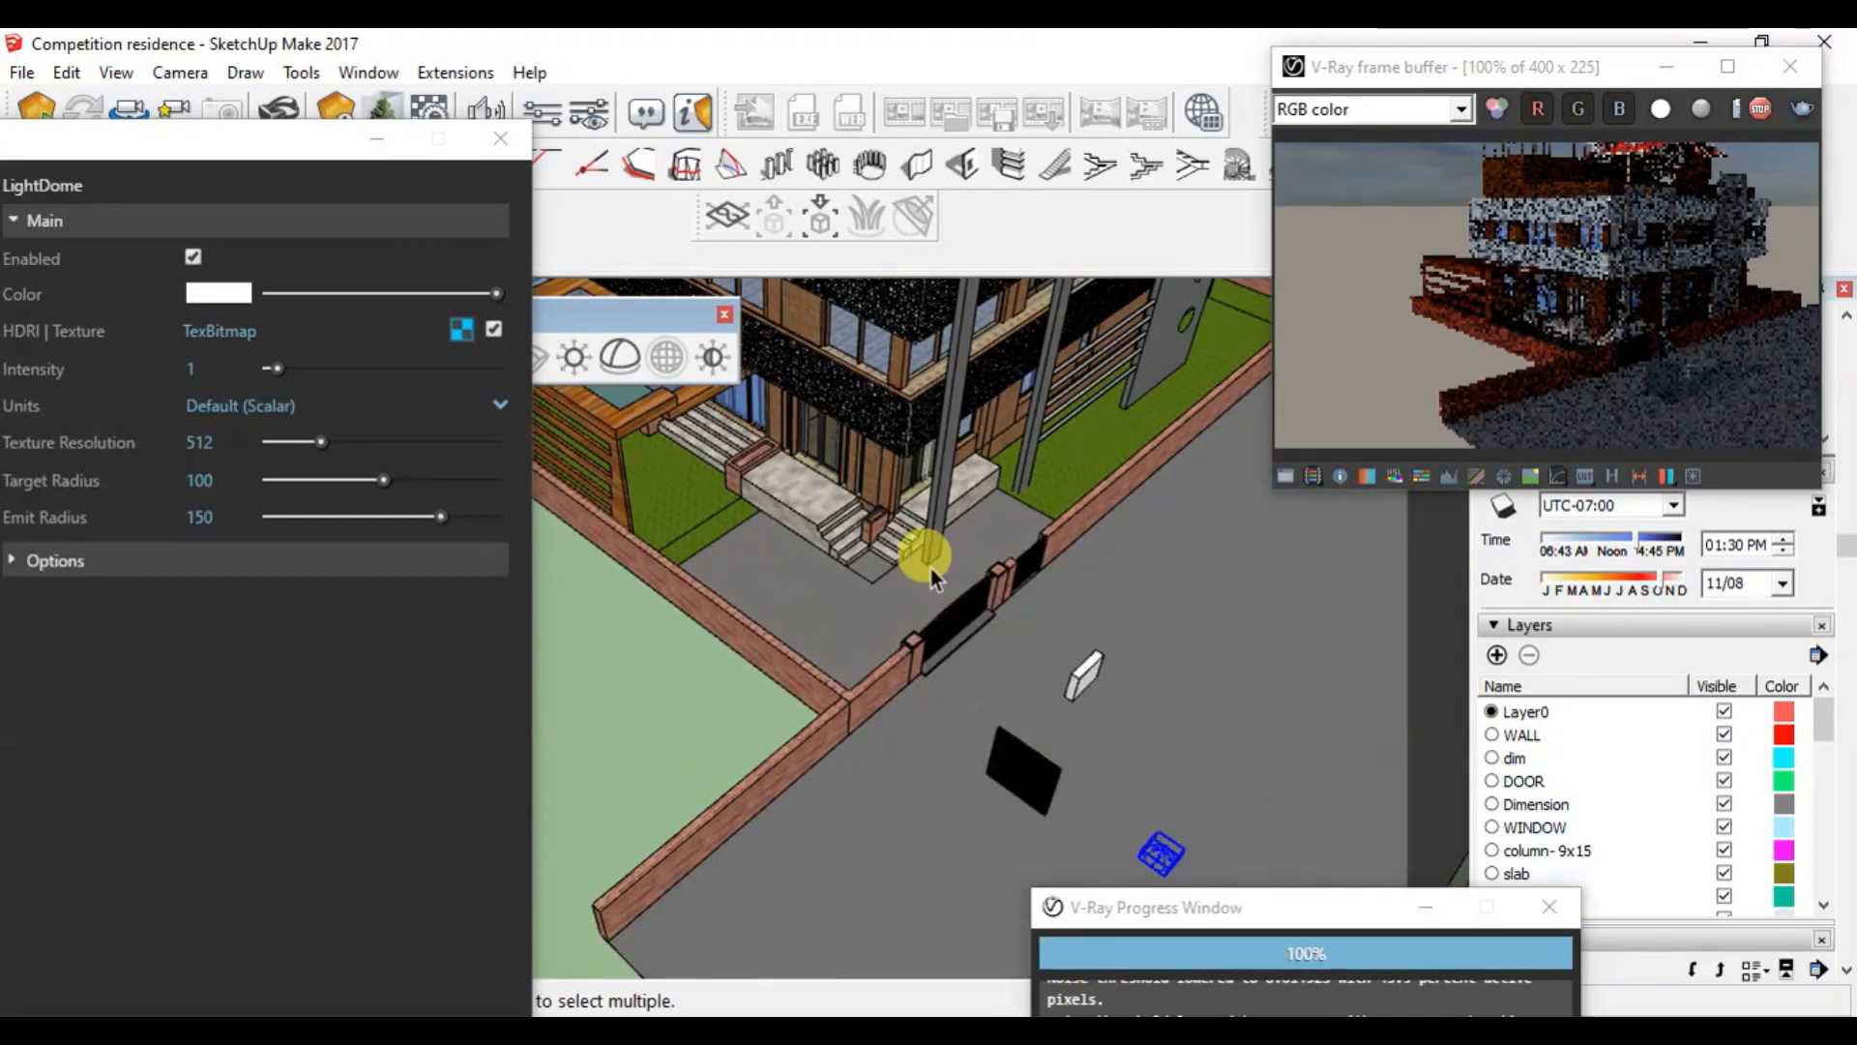
scroll(1140, 807, "up", 10)
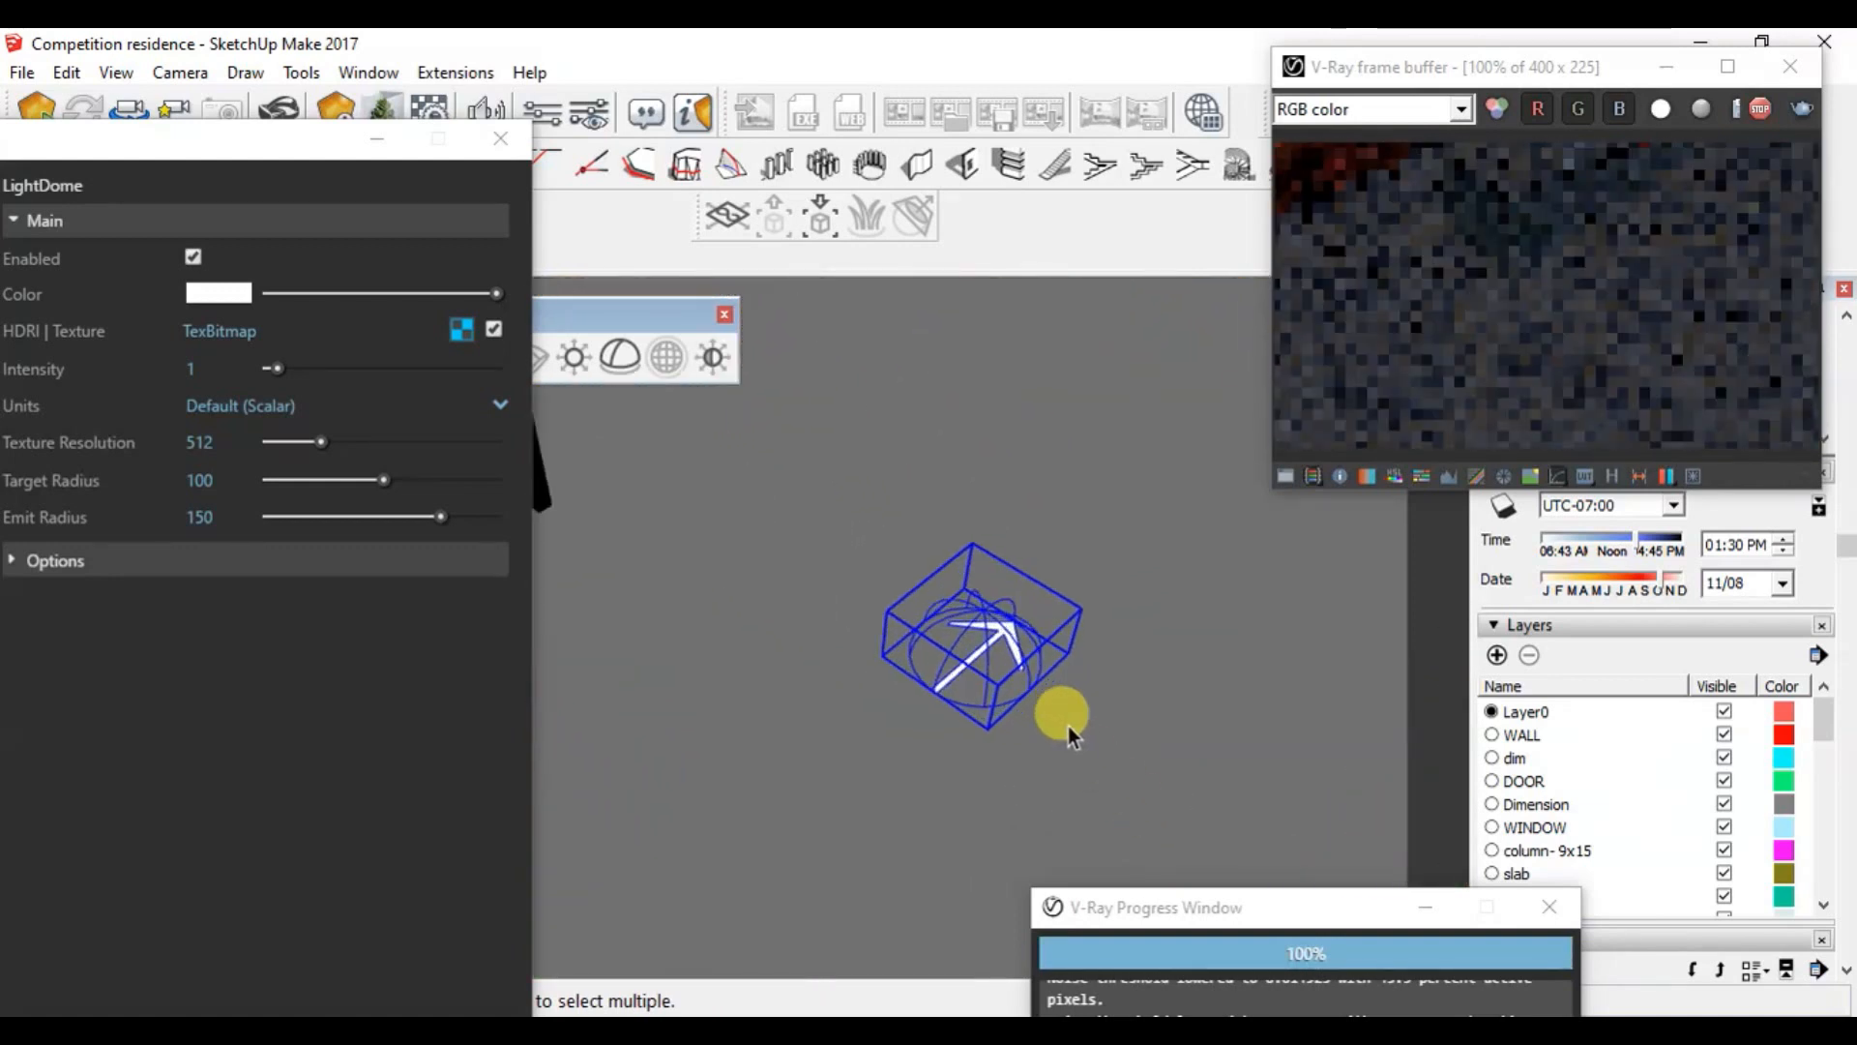
scroll(1022, 800, "down", 2)
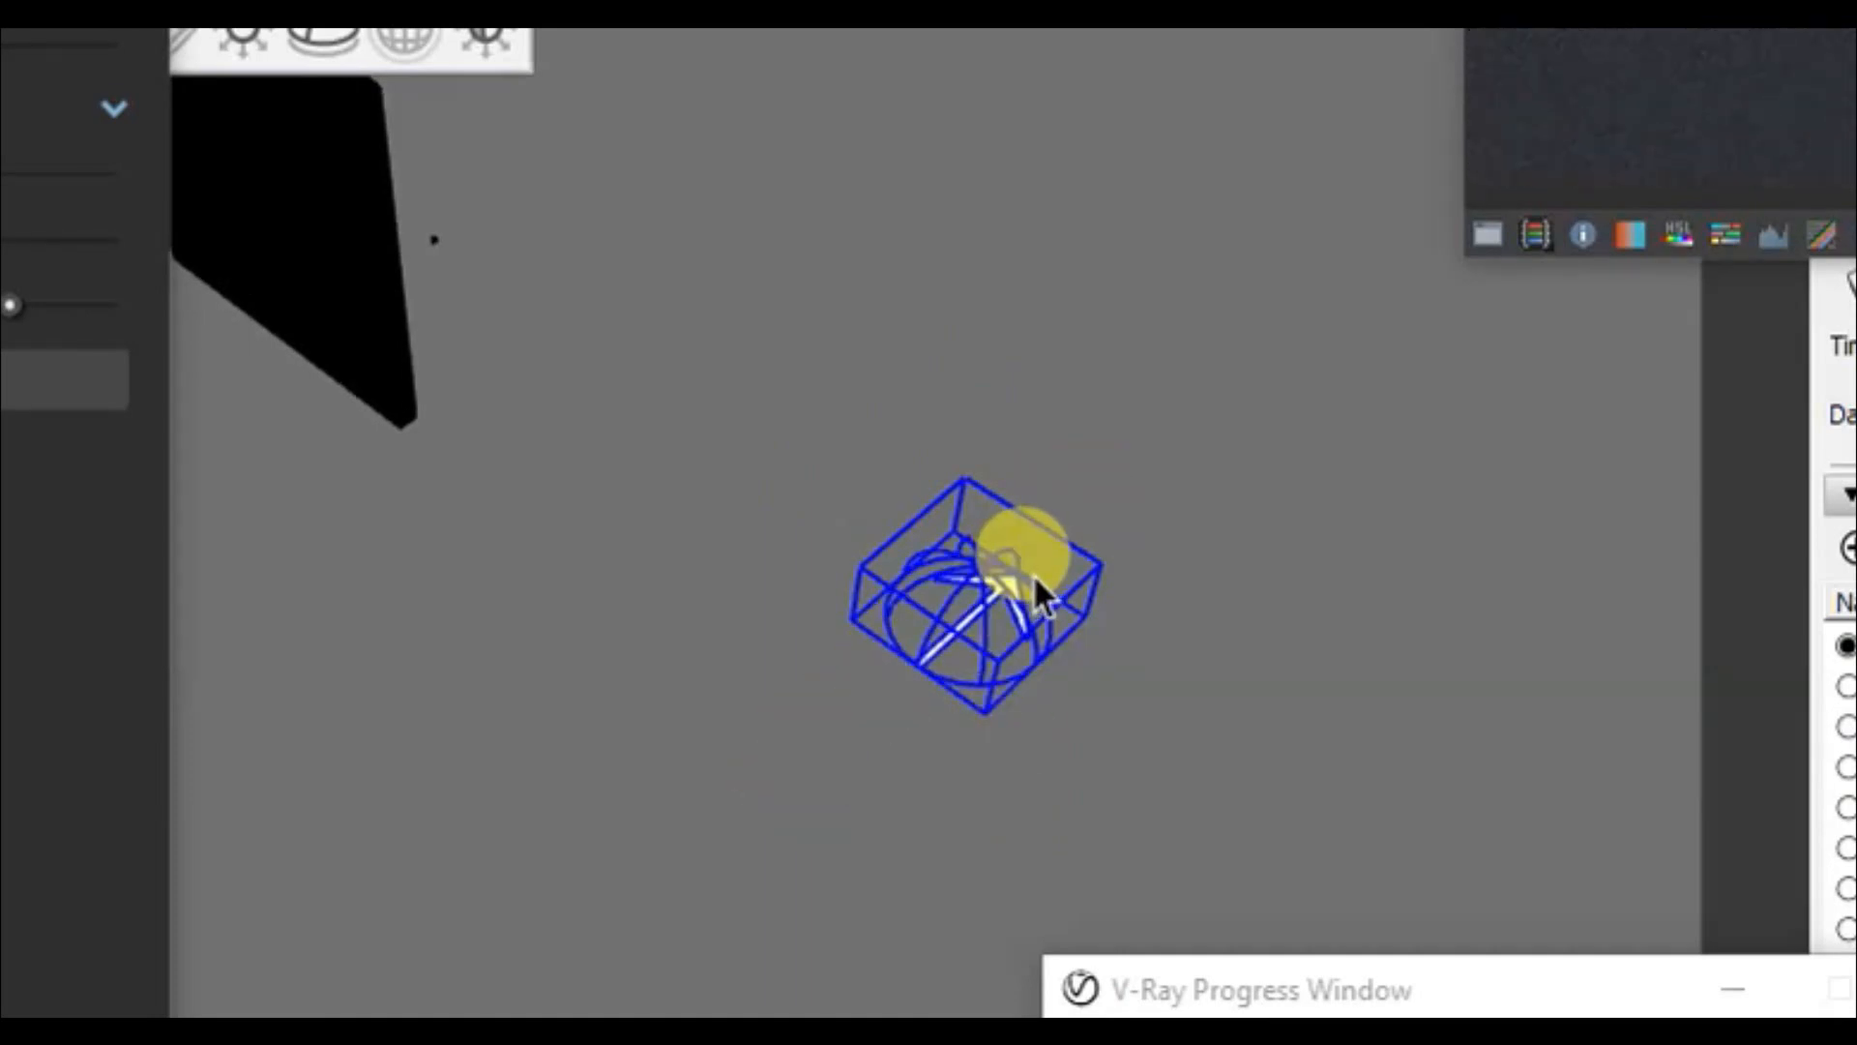
scroll(1393, 655, "down", 2)
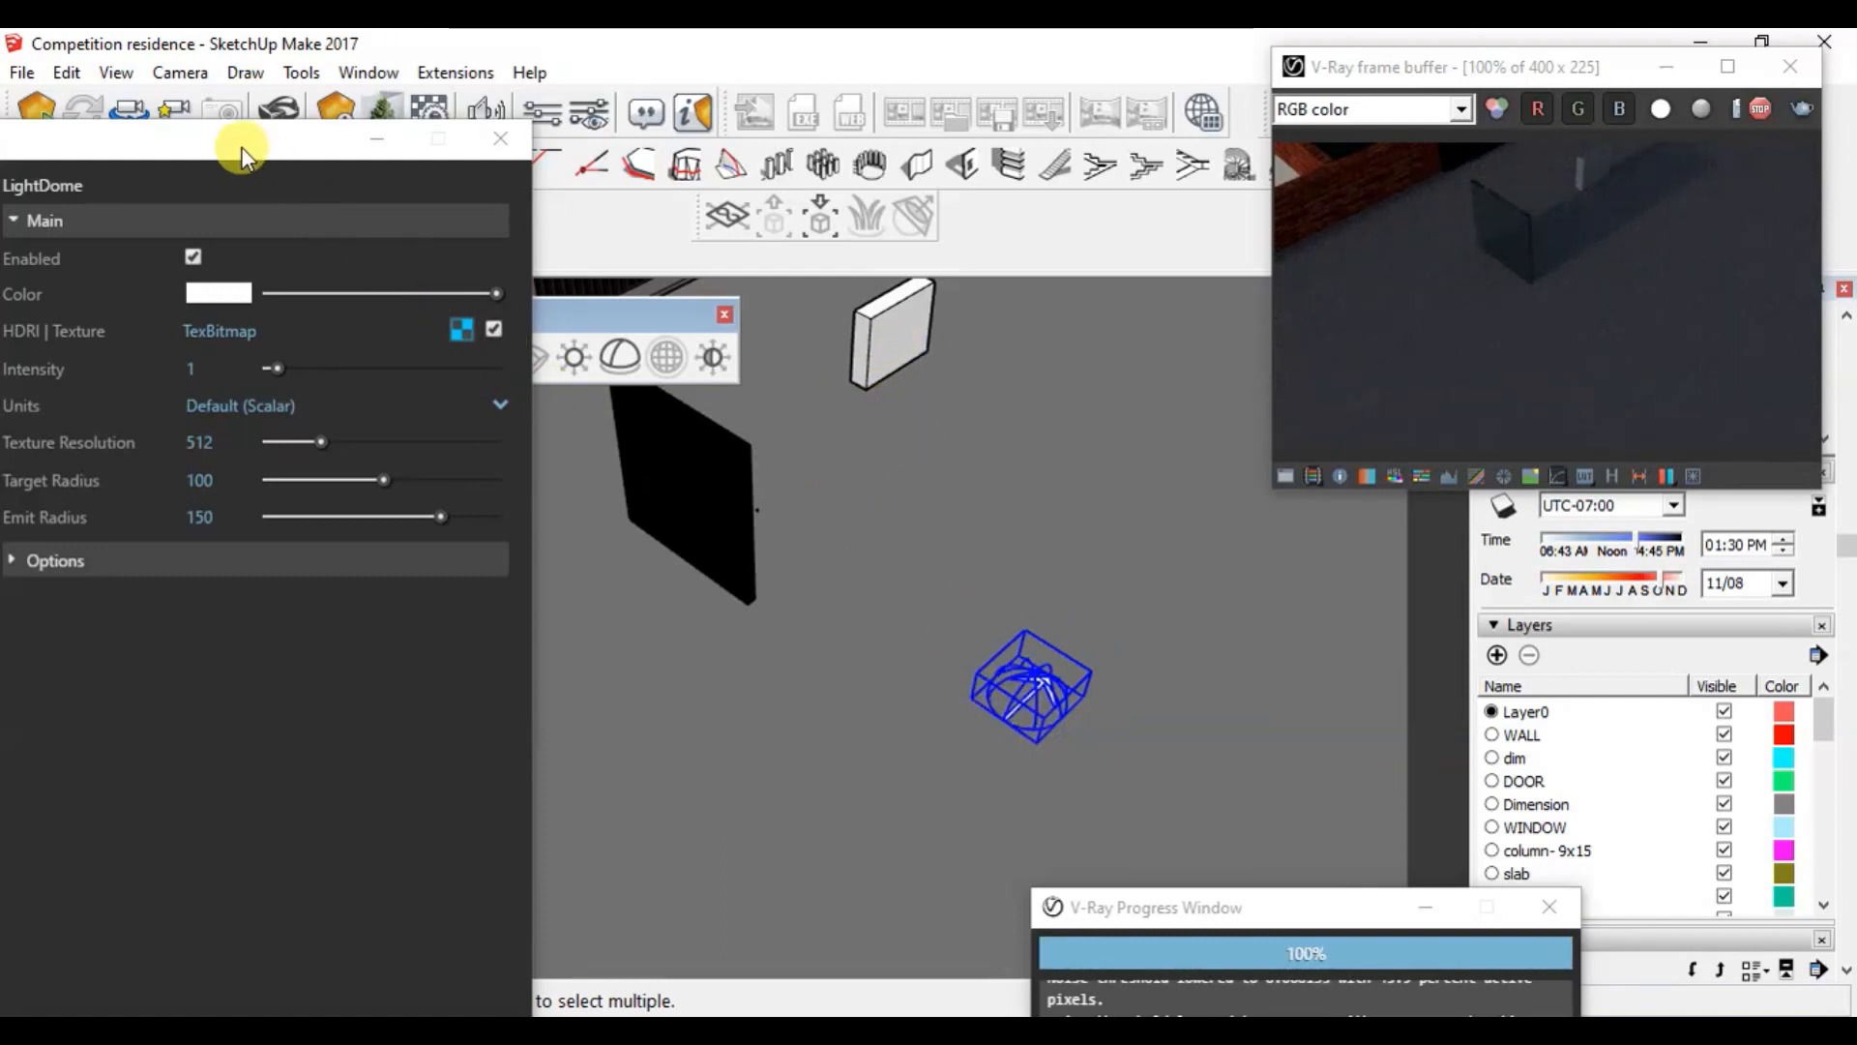
left_click_drag(241, 155, 349, 124)
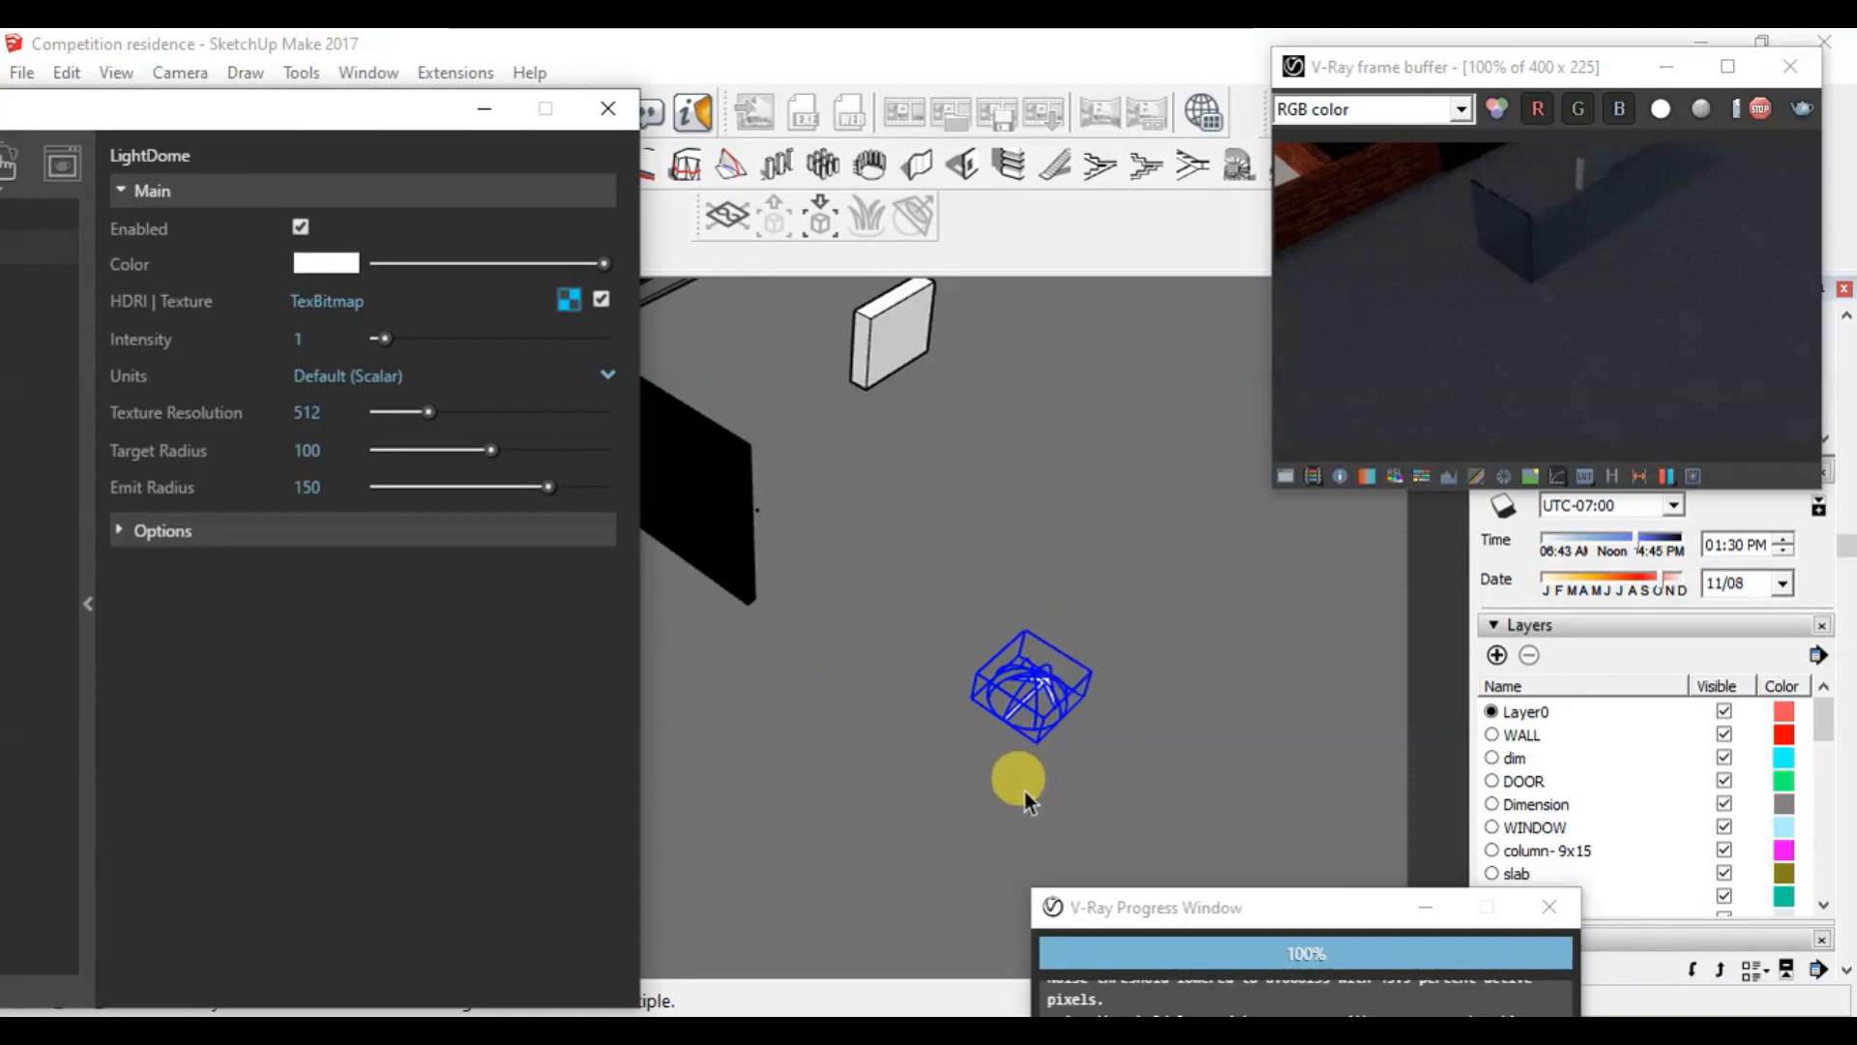
Step: Rotate the dome light on the road about its own center by about 71°
left_click(1025, 700)
key("q")
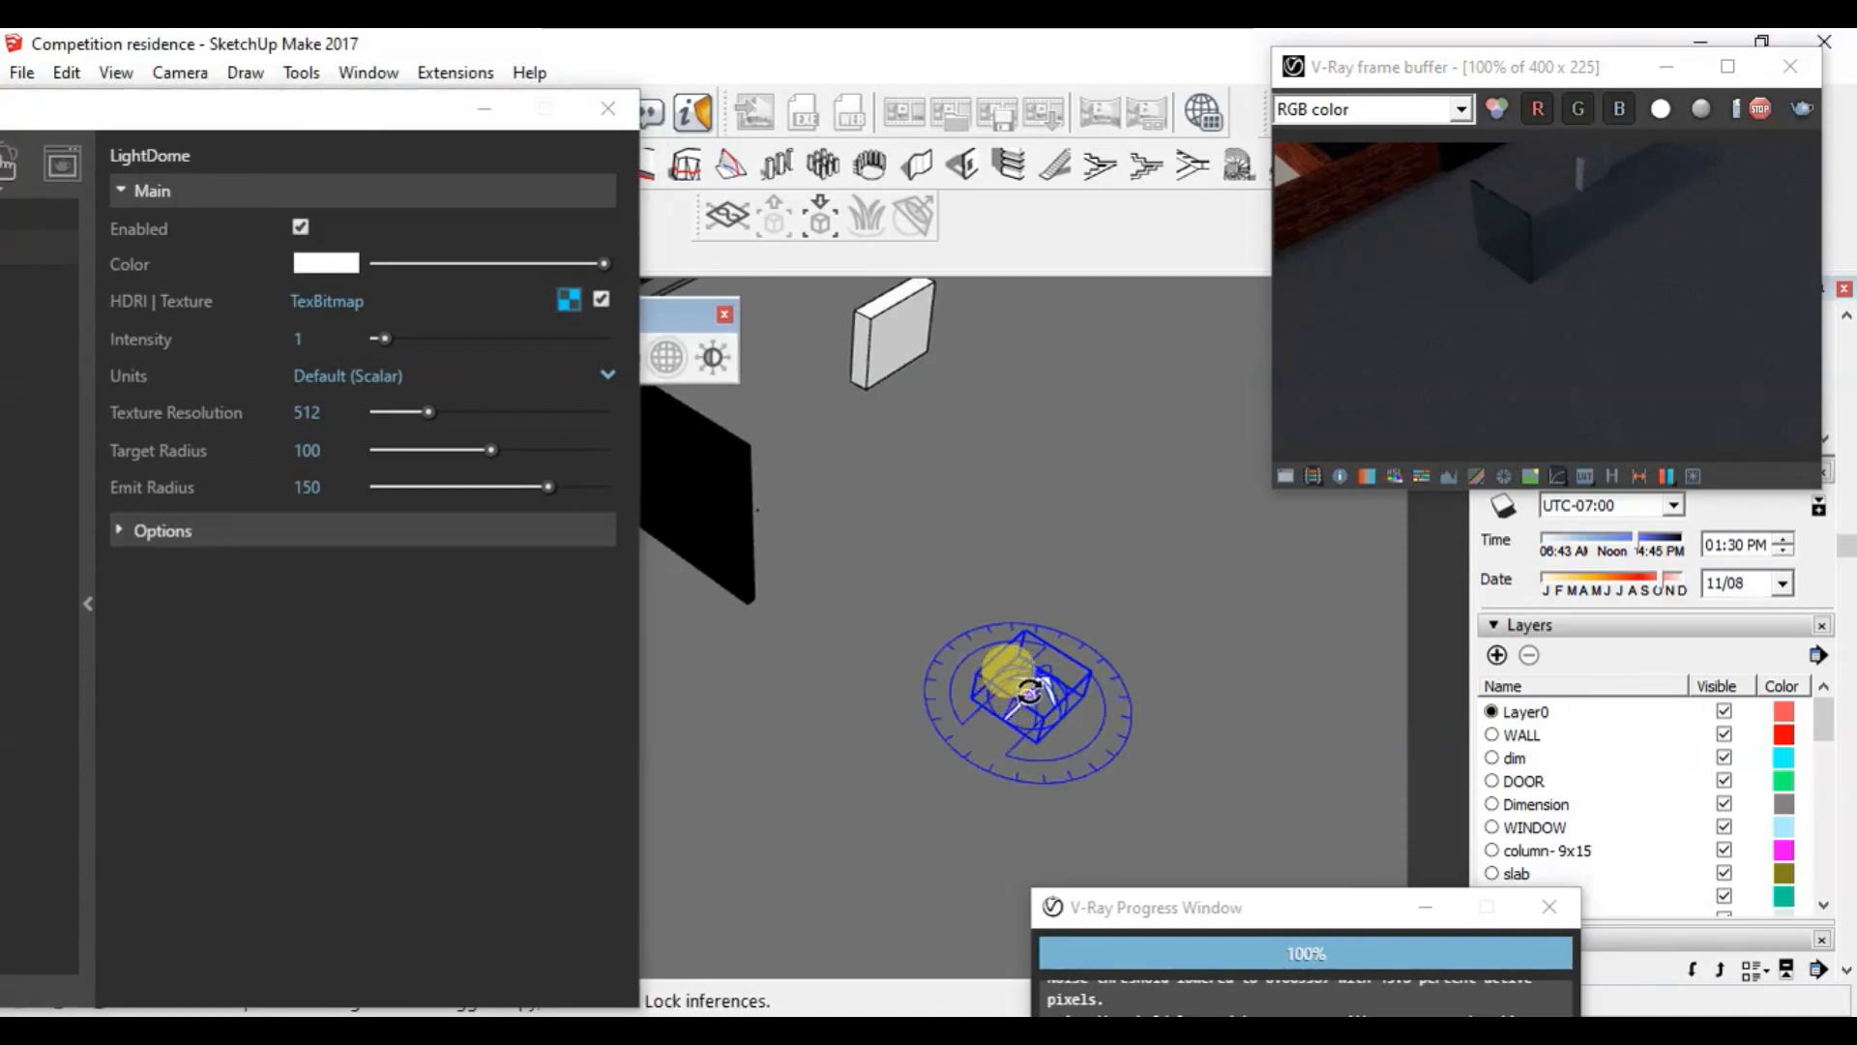
left_click(1128, 764)
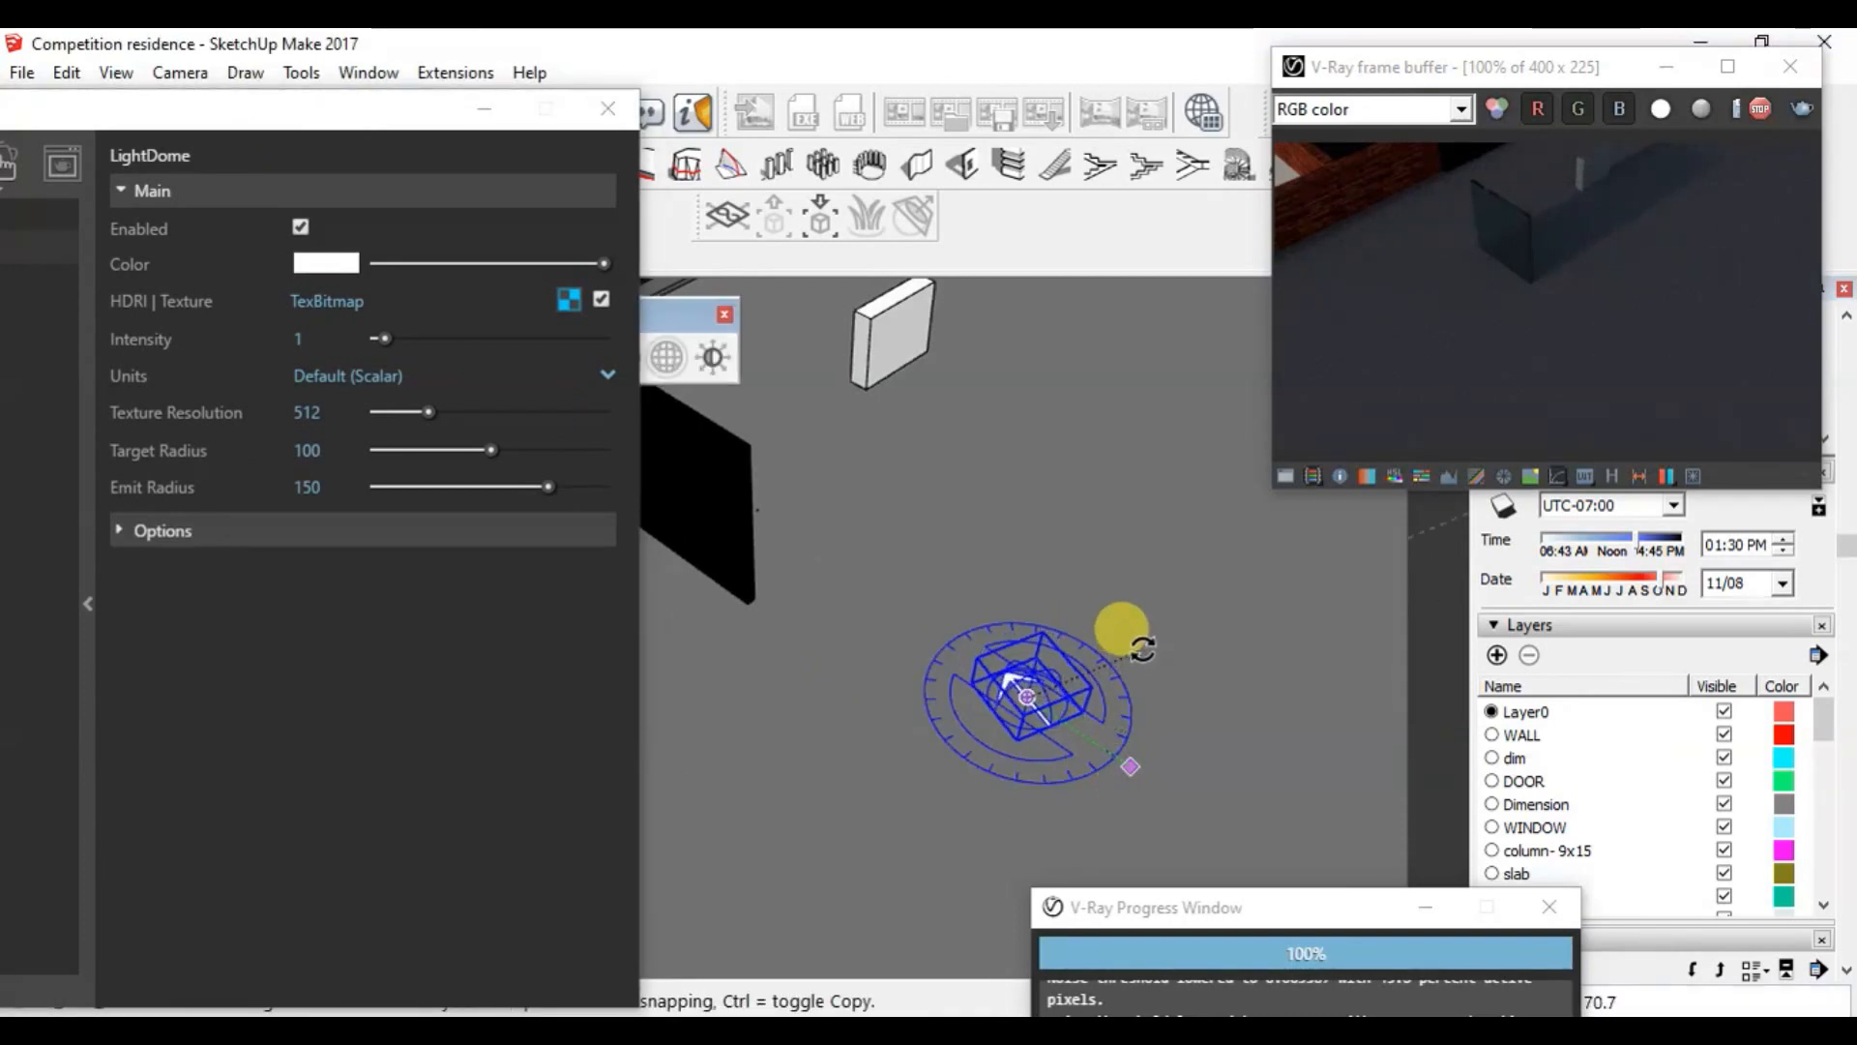
left_click(1143, 648)
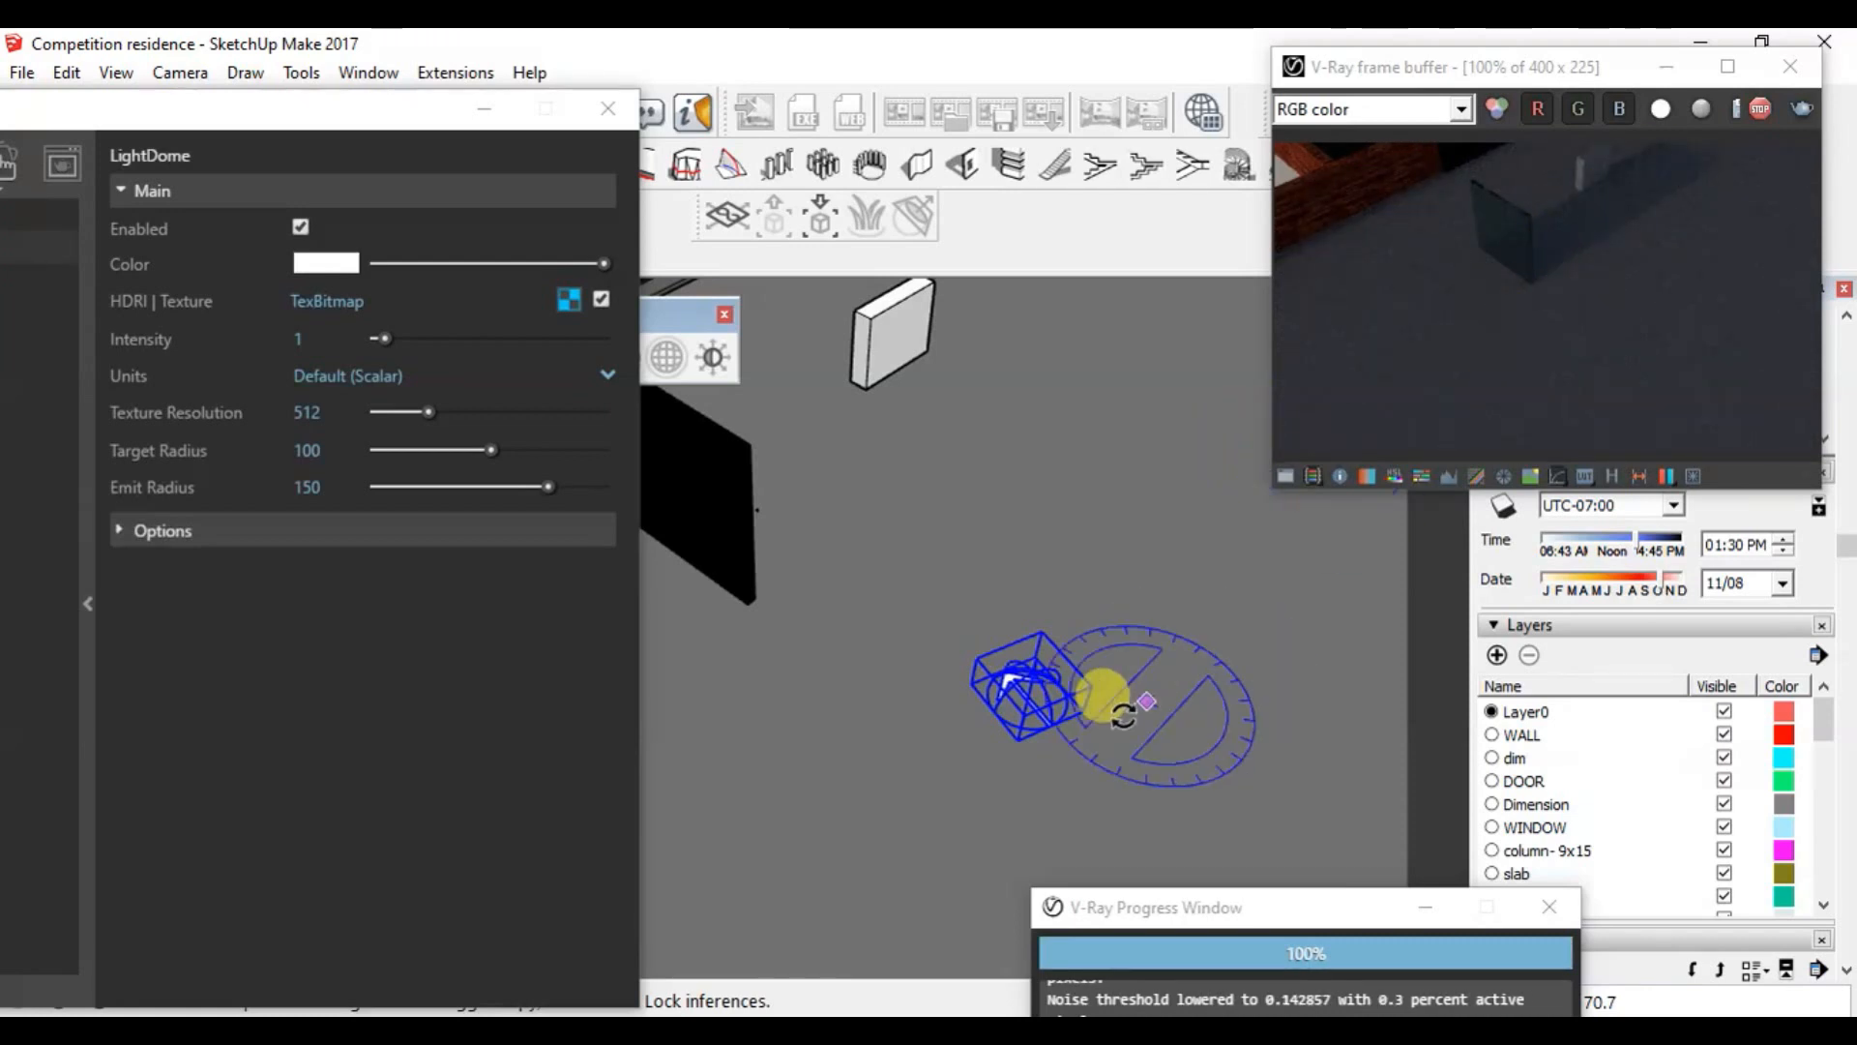
Step: Try the dome light at intensity 2, settle on intensity 3, and expand its additional options
left_click(312, 337)
type("2")
key("Return")
type("3")
key("Return")
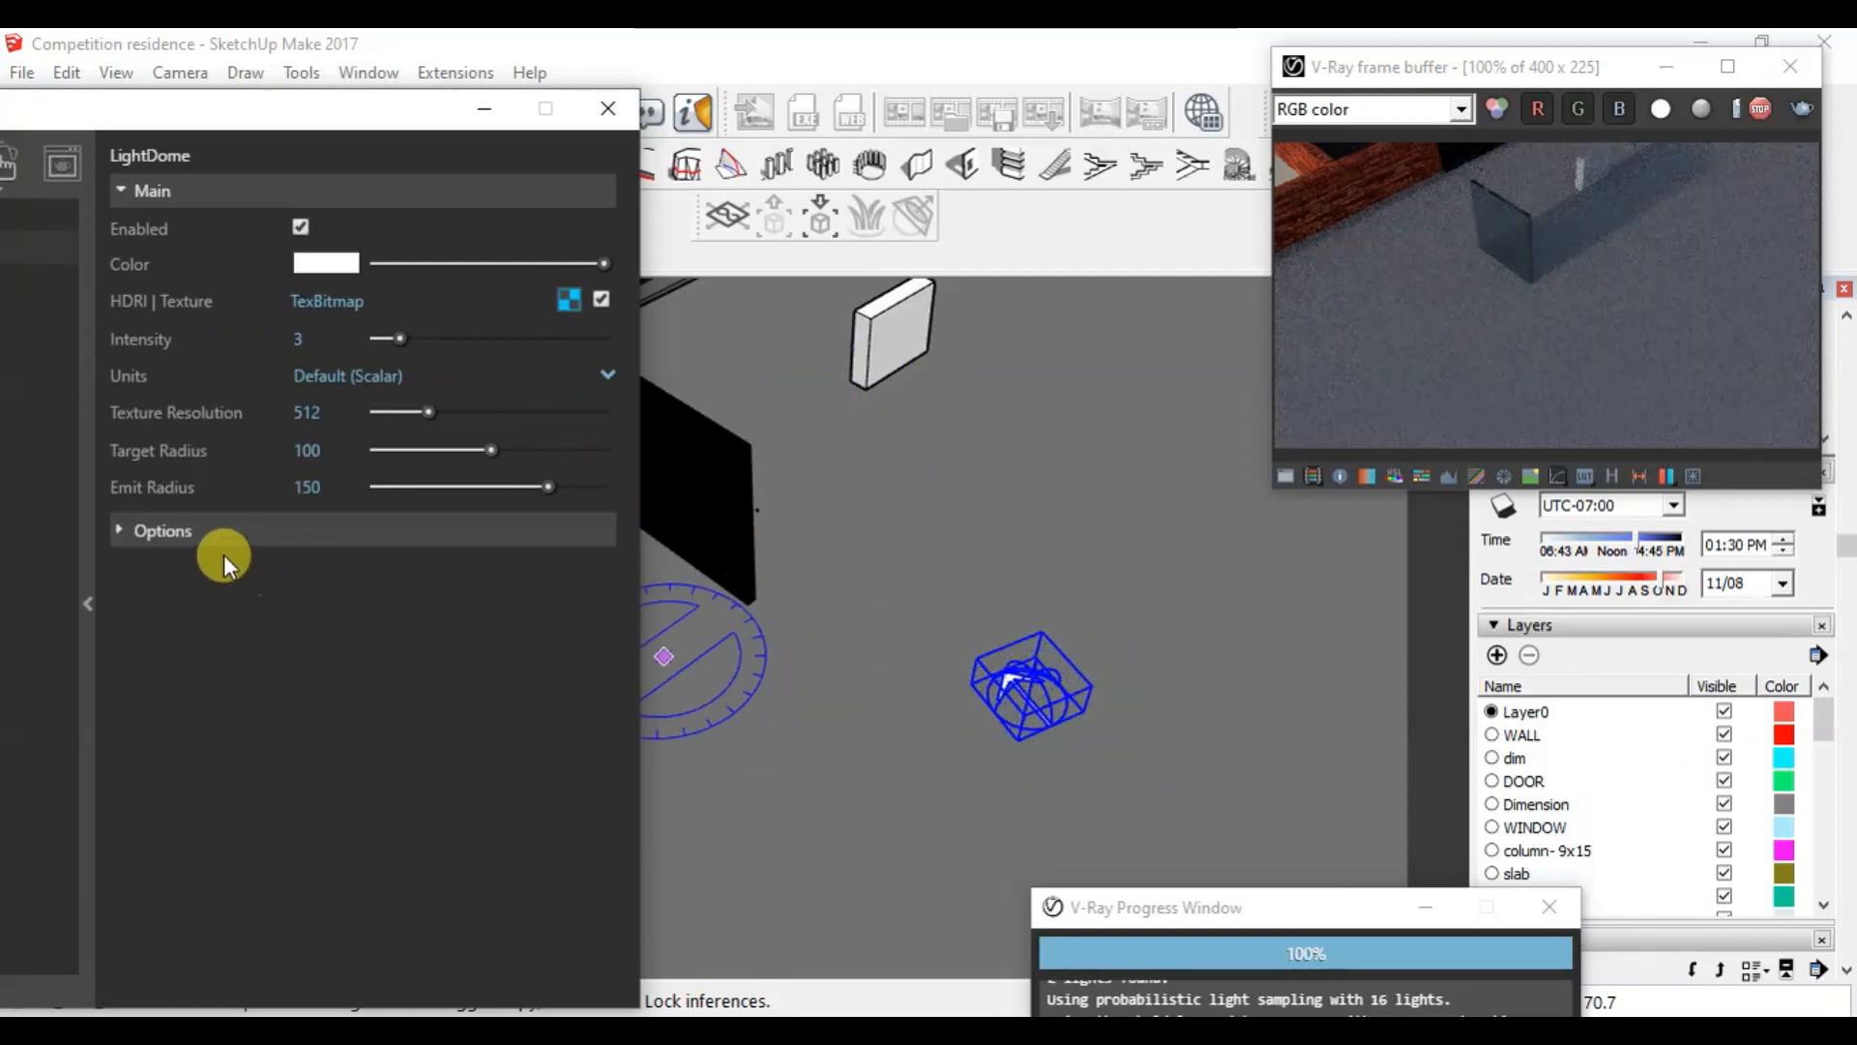
left_click_drag(261, 112, 498, 85)
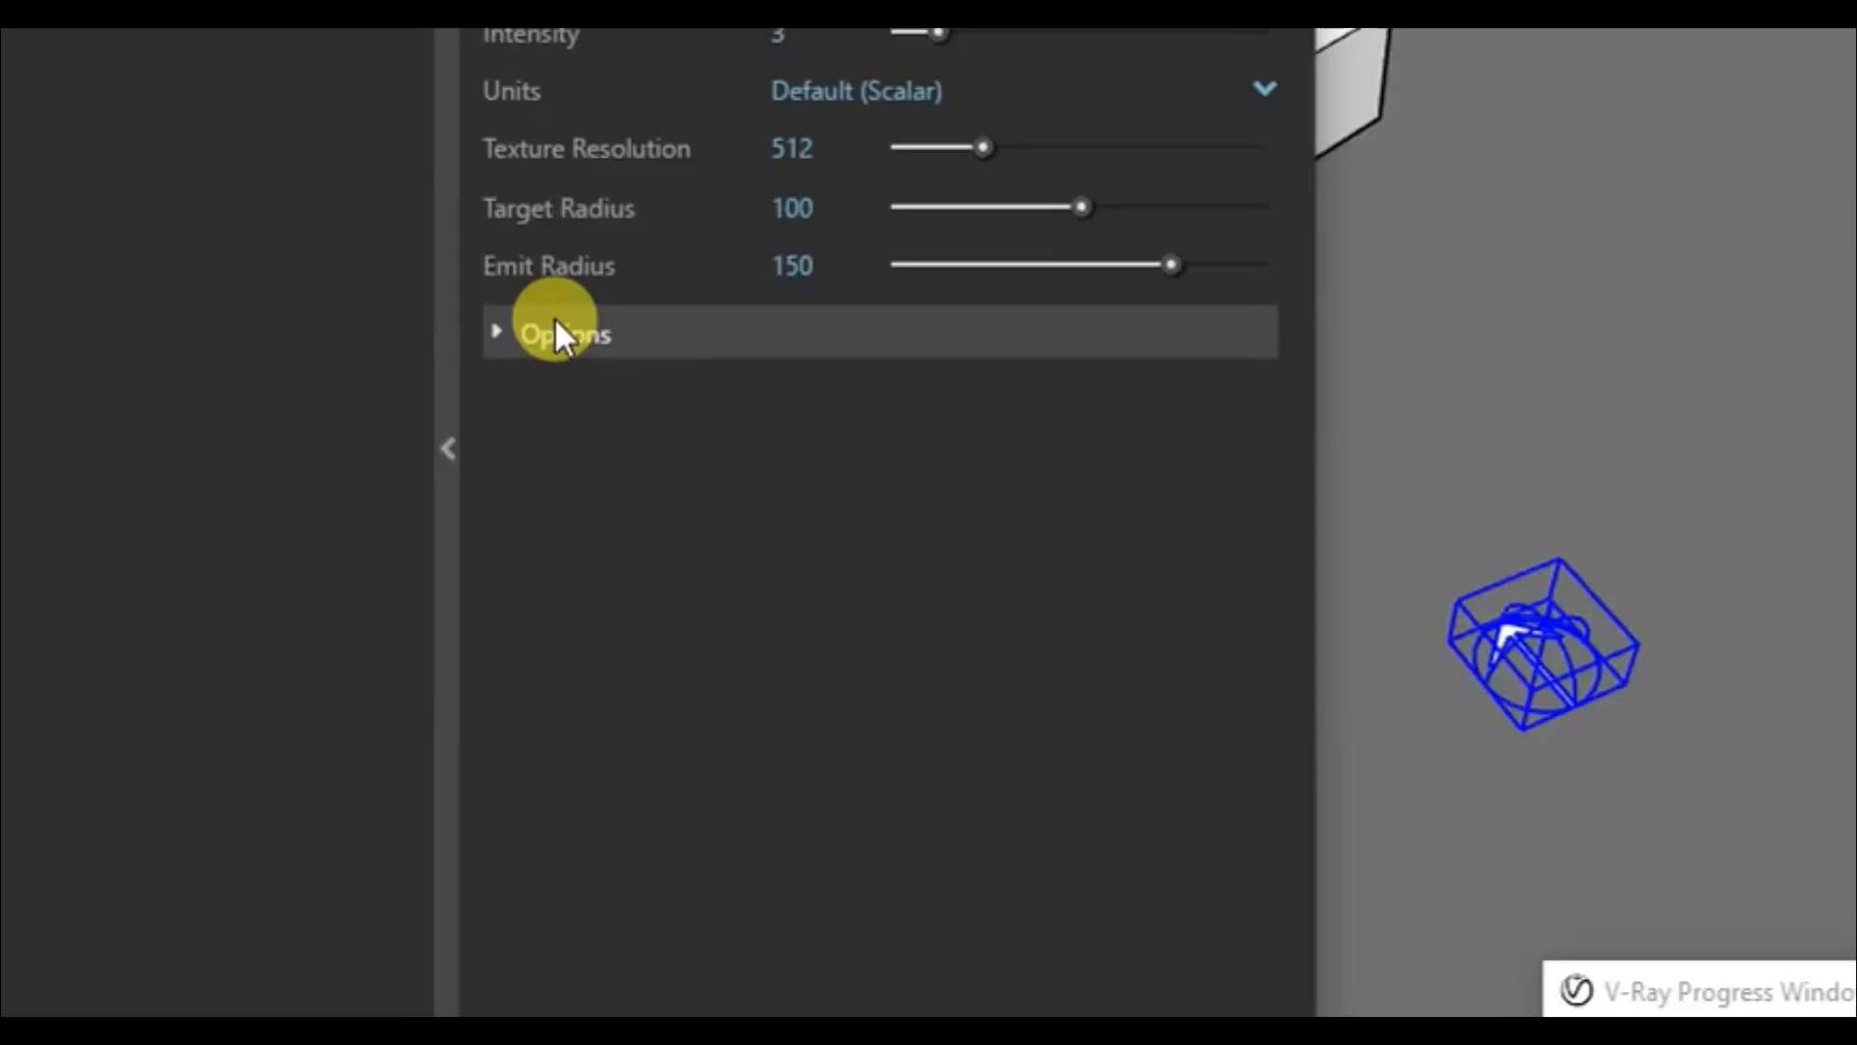
left_click(557, 332)
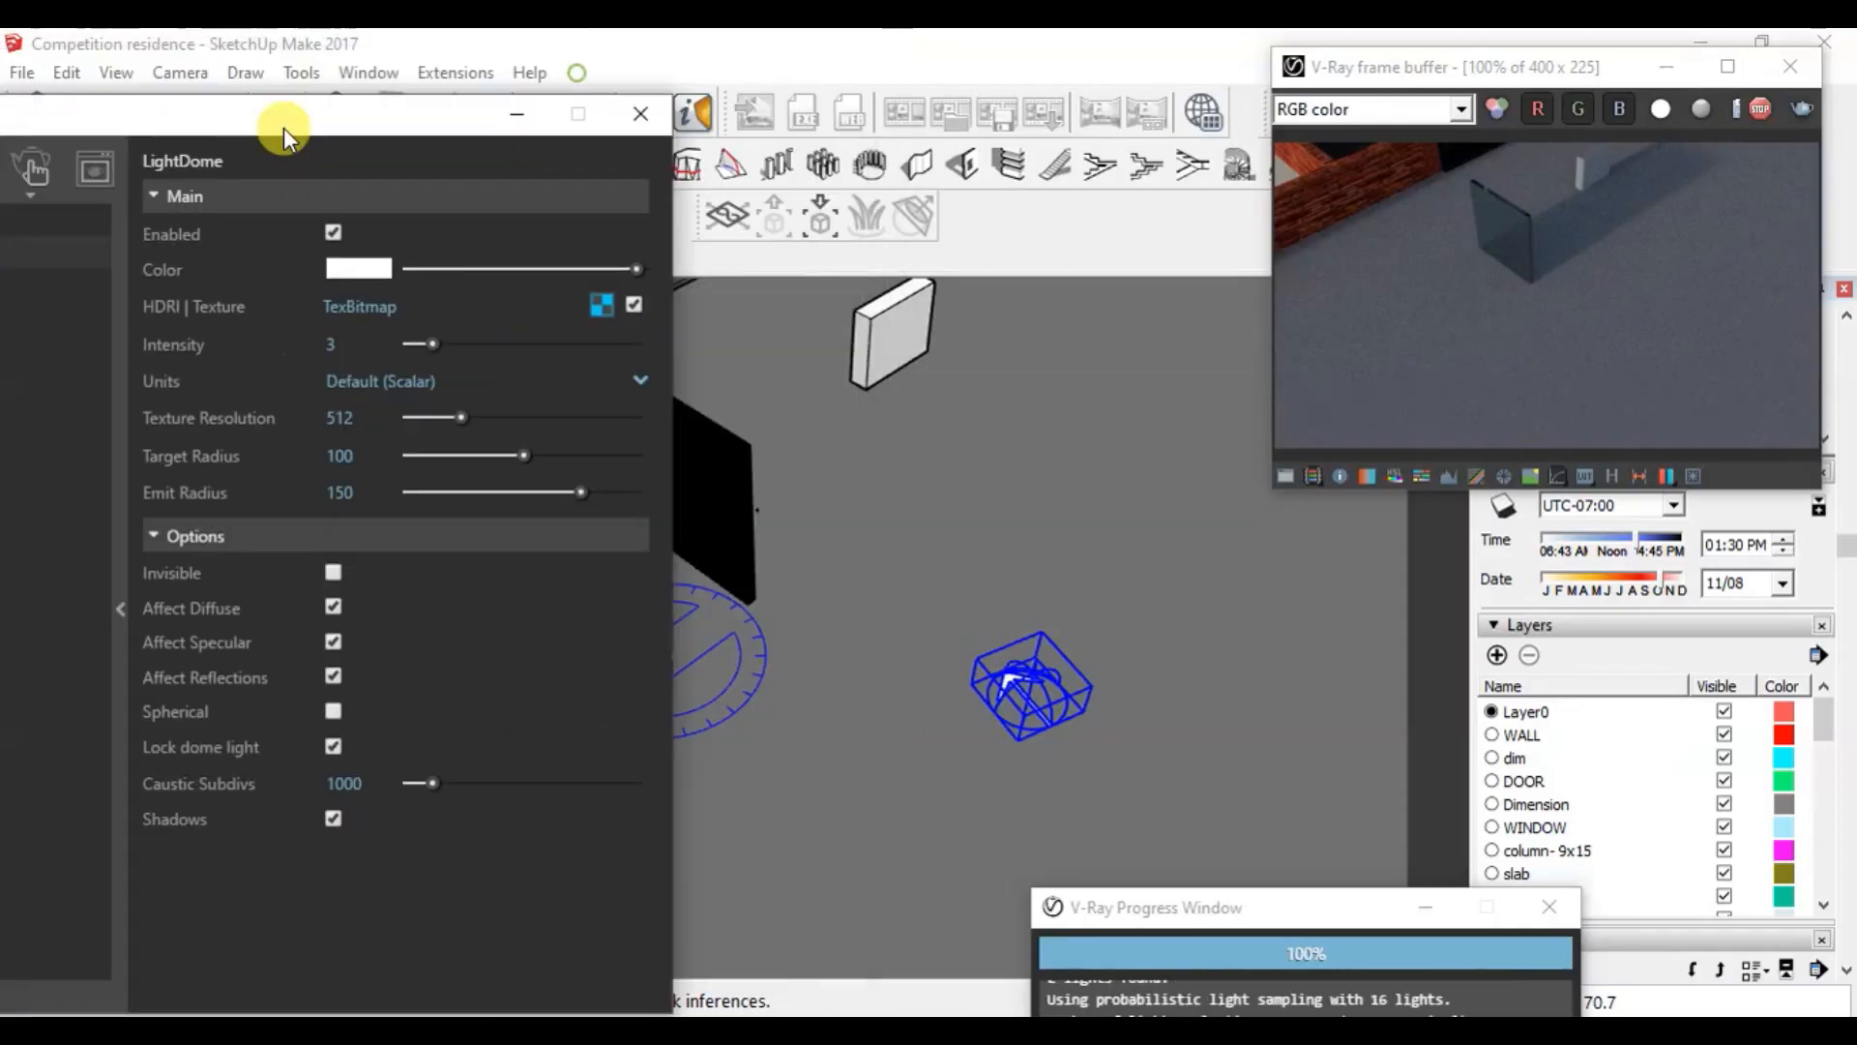
Step: Rotate the dome light again about its center, this time by about 64°
left_click_drag(282, 123, 108, 114)
key("q")
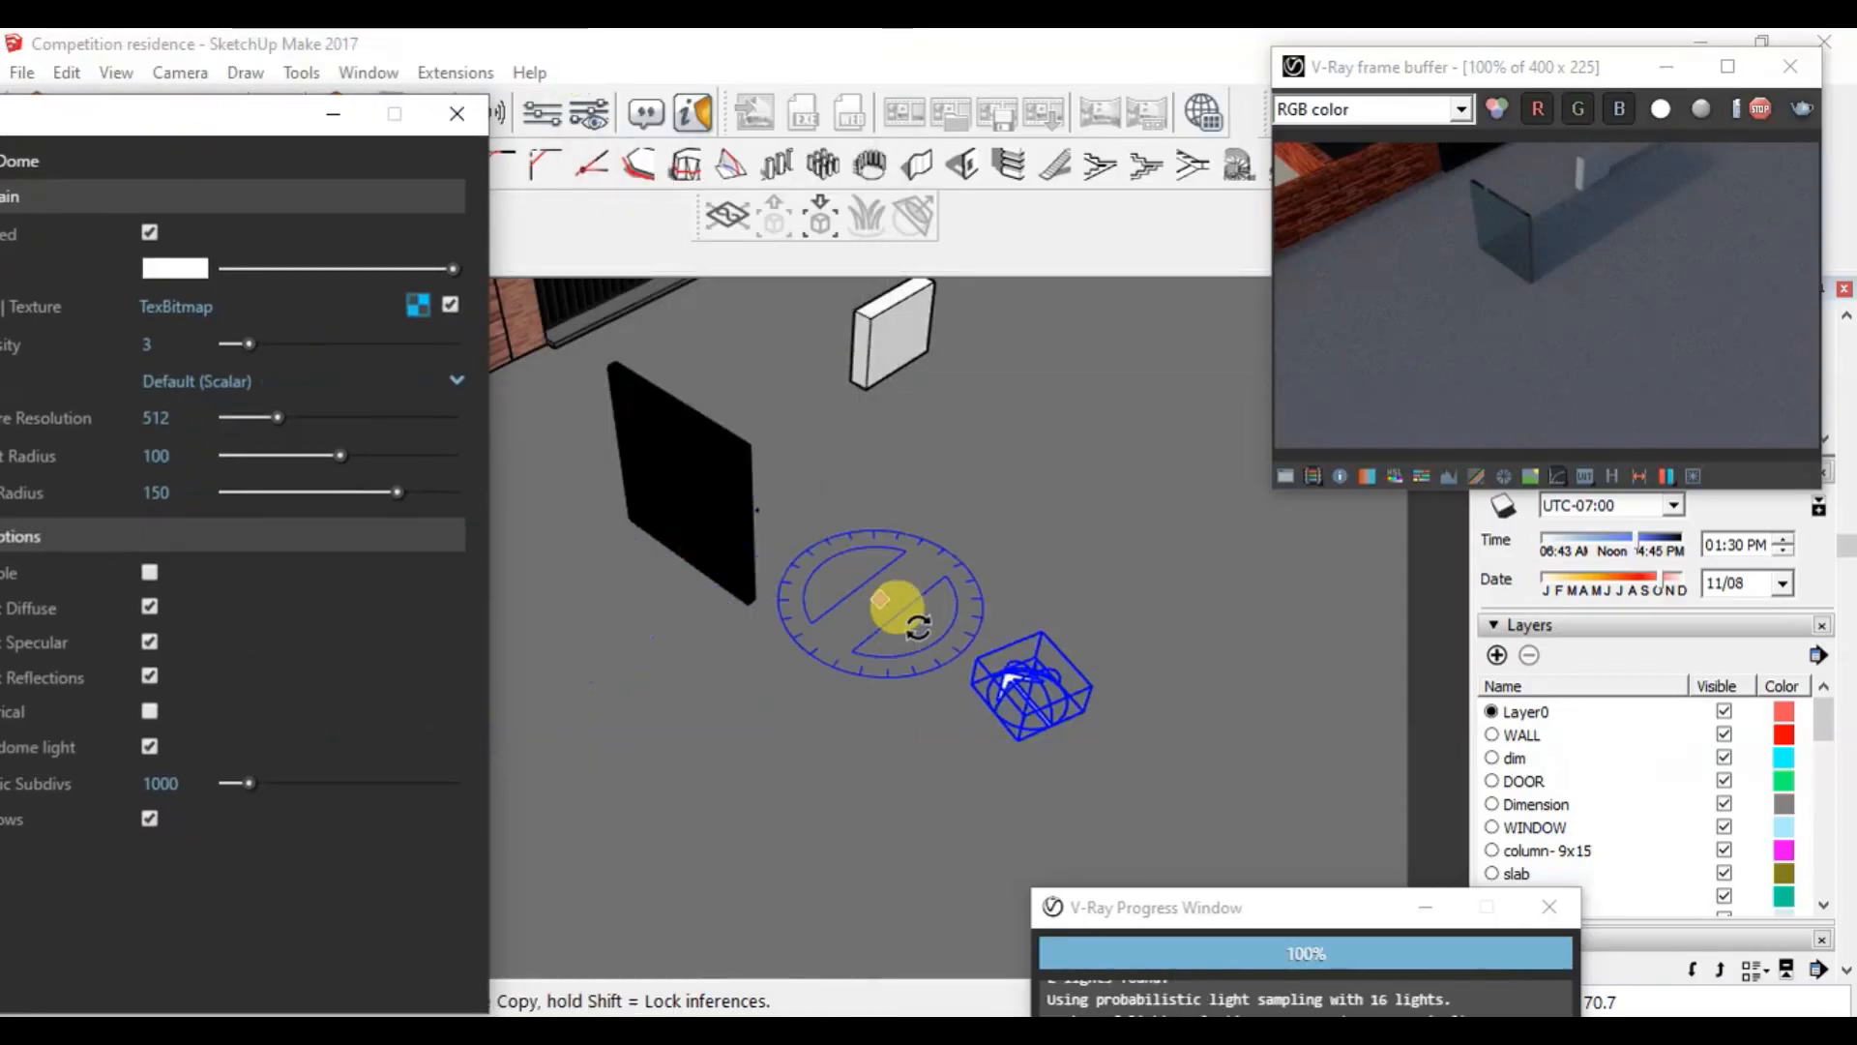
left_click(1027, 697)
left_click(1093, 781)
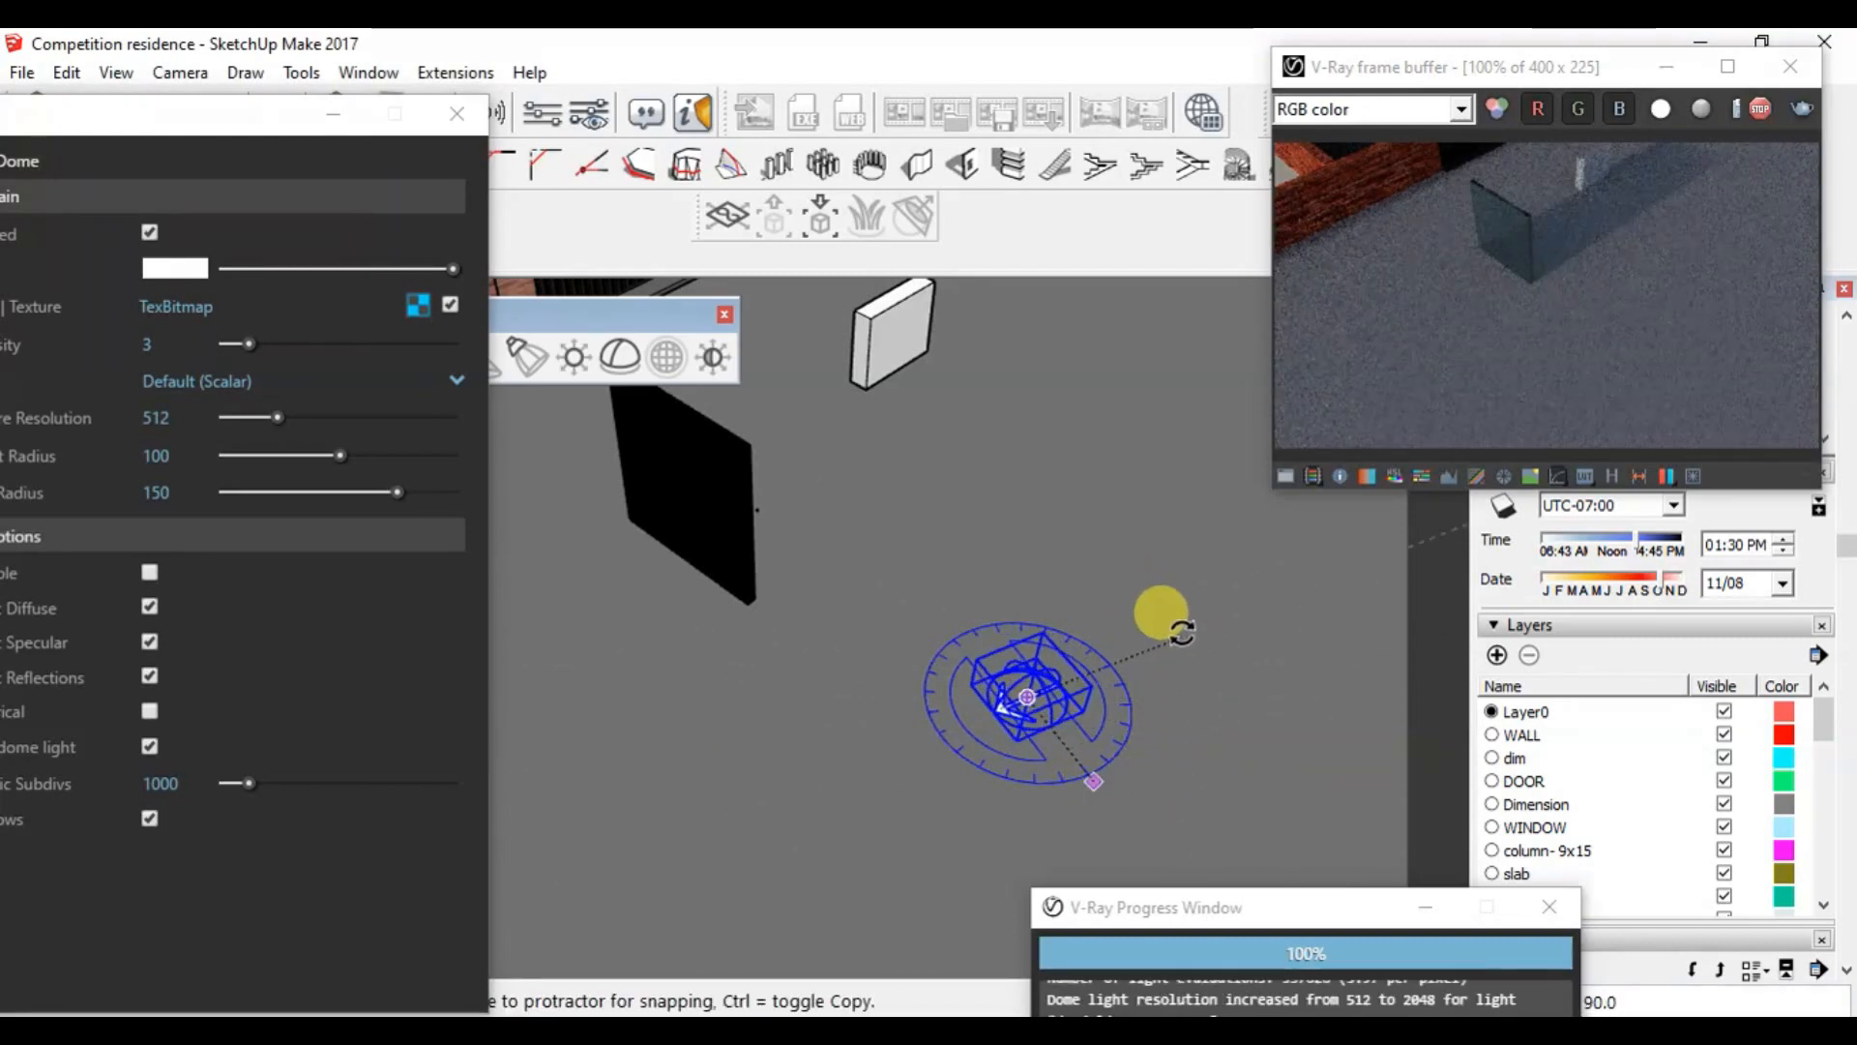
left_click(1210, 685)
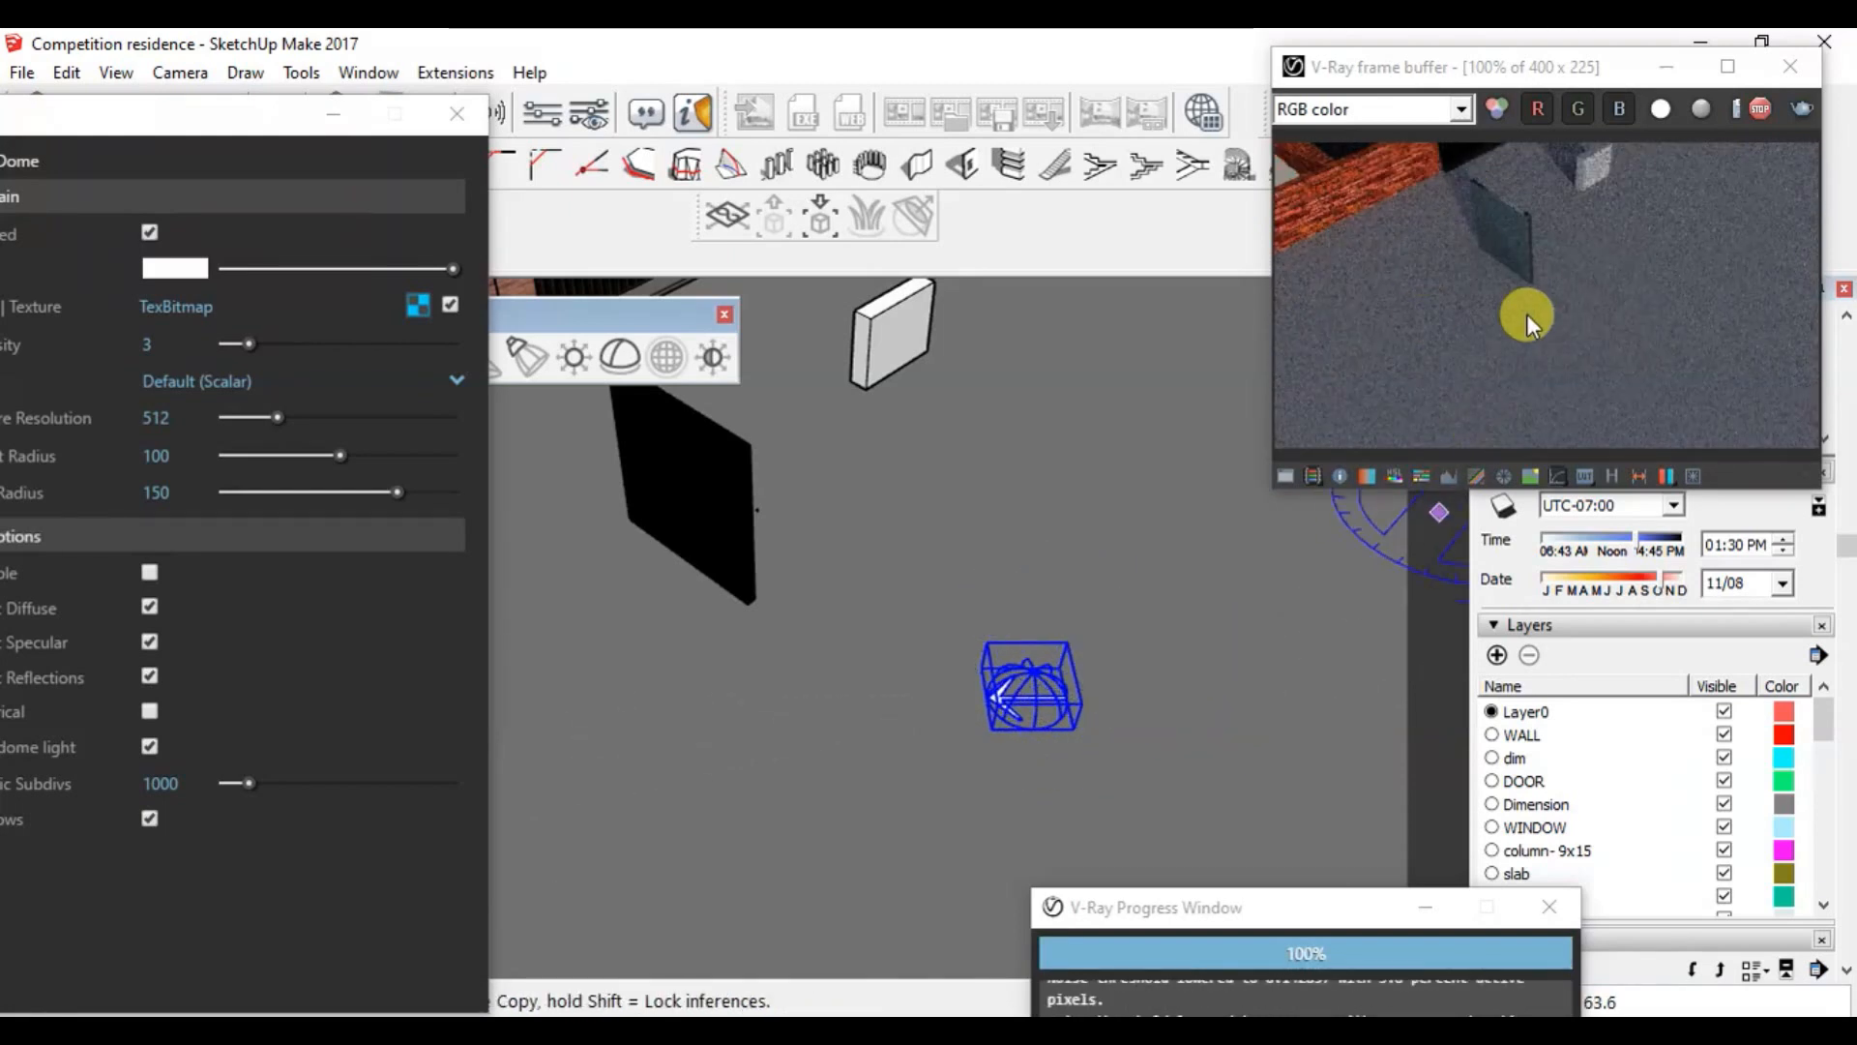
Step: Restore the Scene 1 view and rotate the dome light 45° about a point on the road beside it
scroll(910, 878, "down", 2)
left_click_drag(189, 116, 276, 424)
left_click(140, 260)
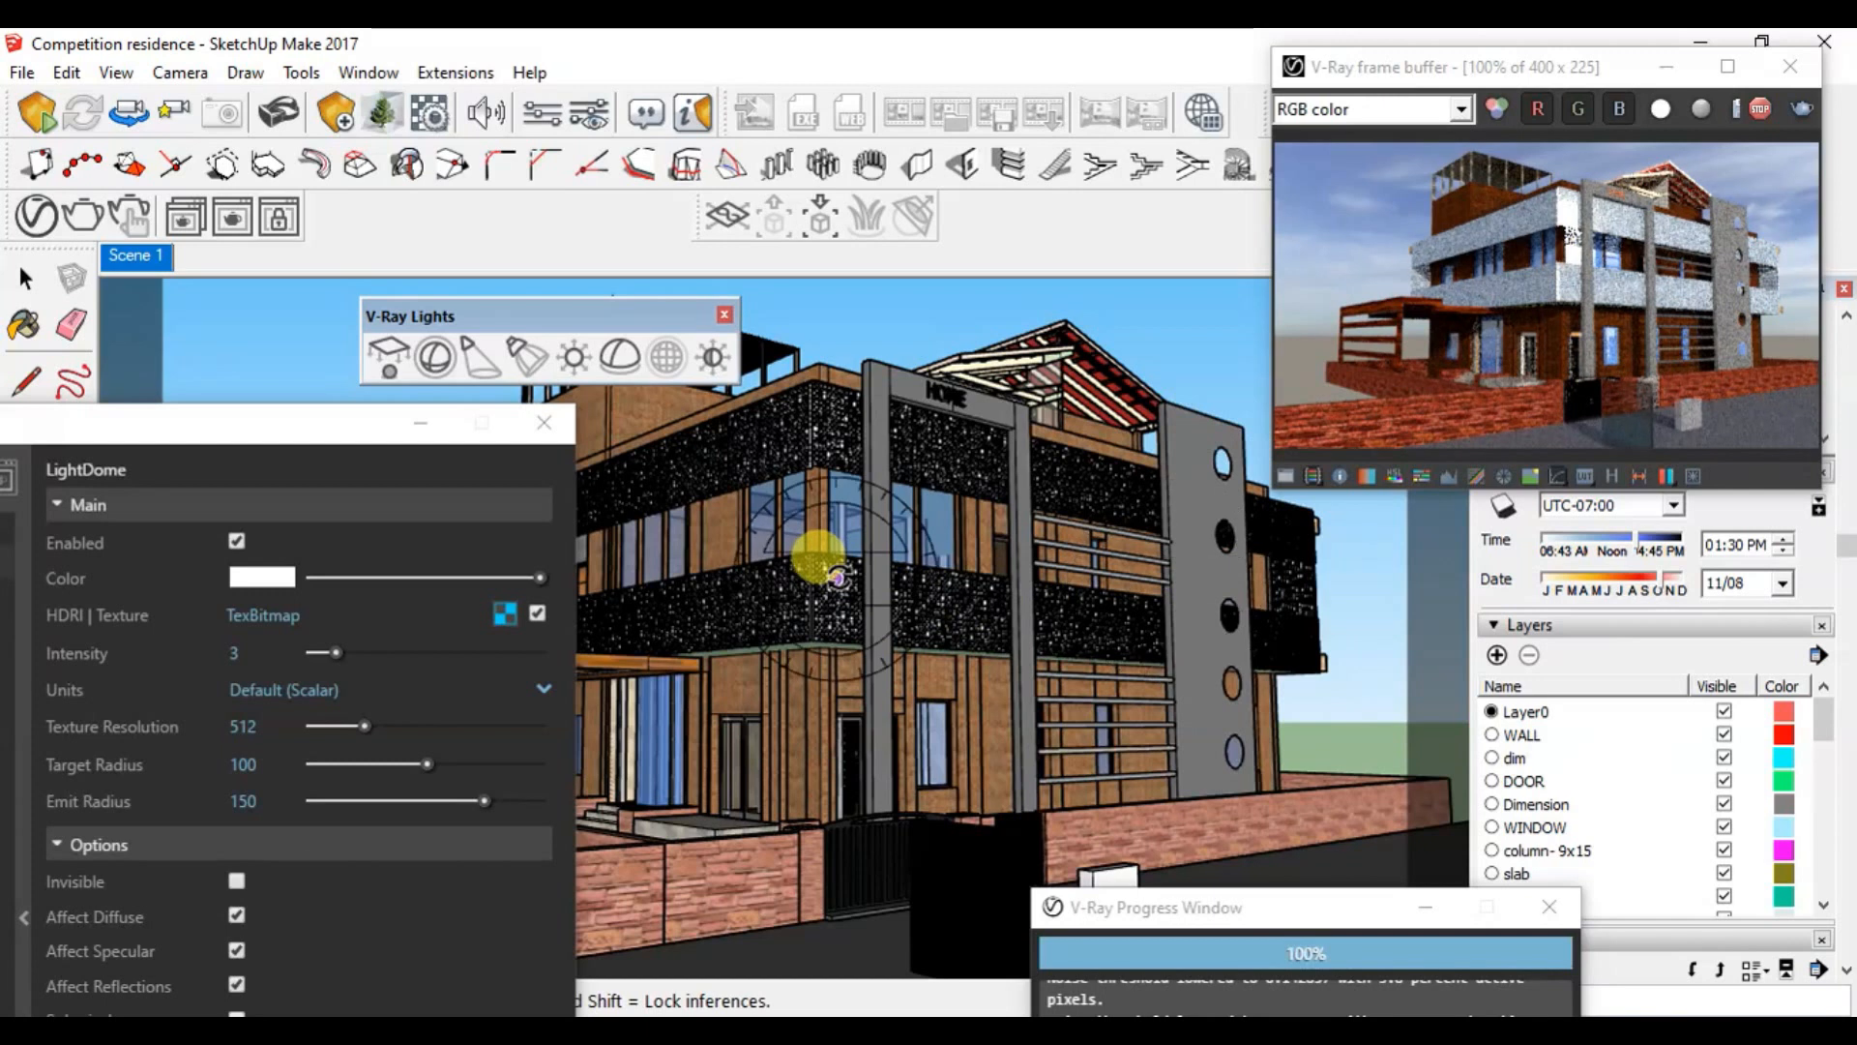
middle_click_drag(816, 548, 859, 686)
scroll(824, 585, "down", 3)
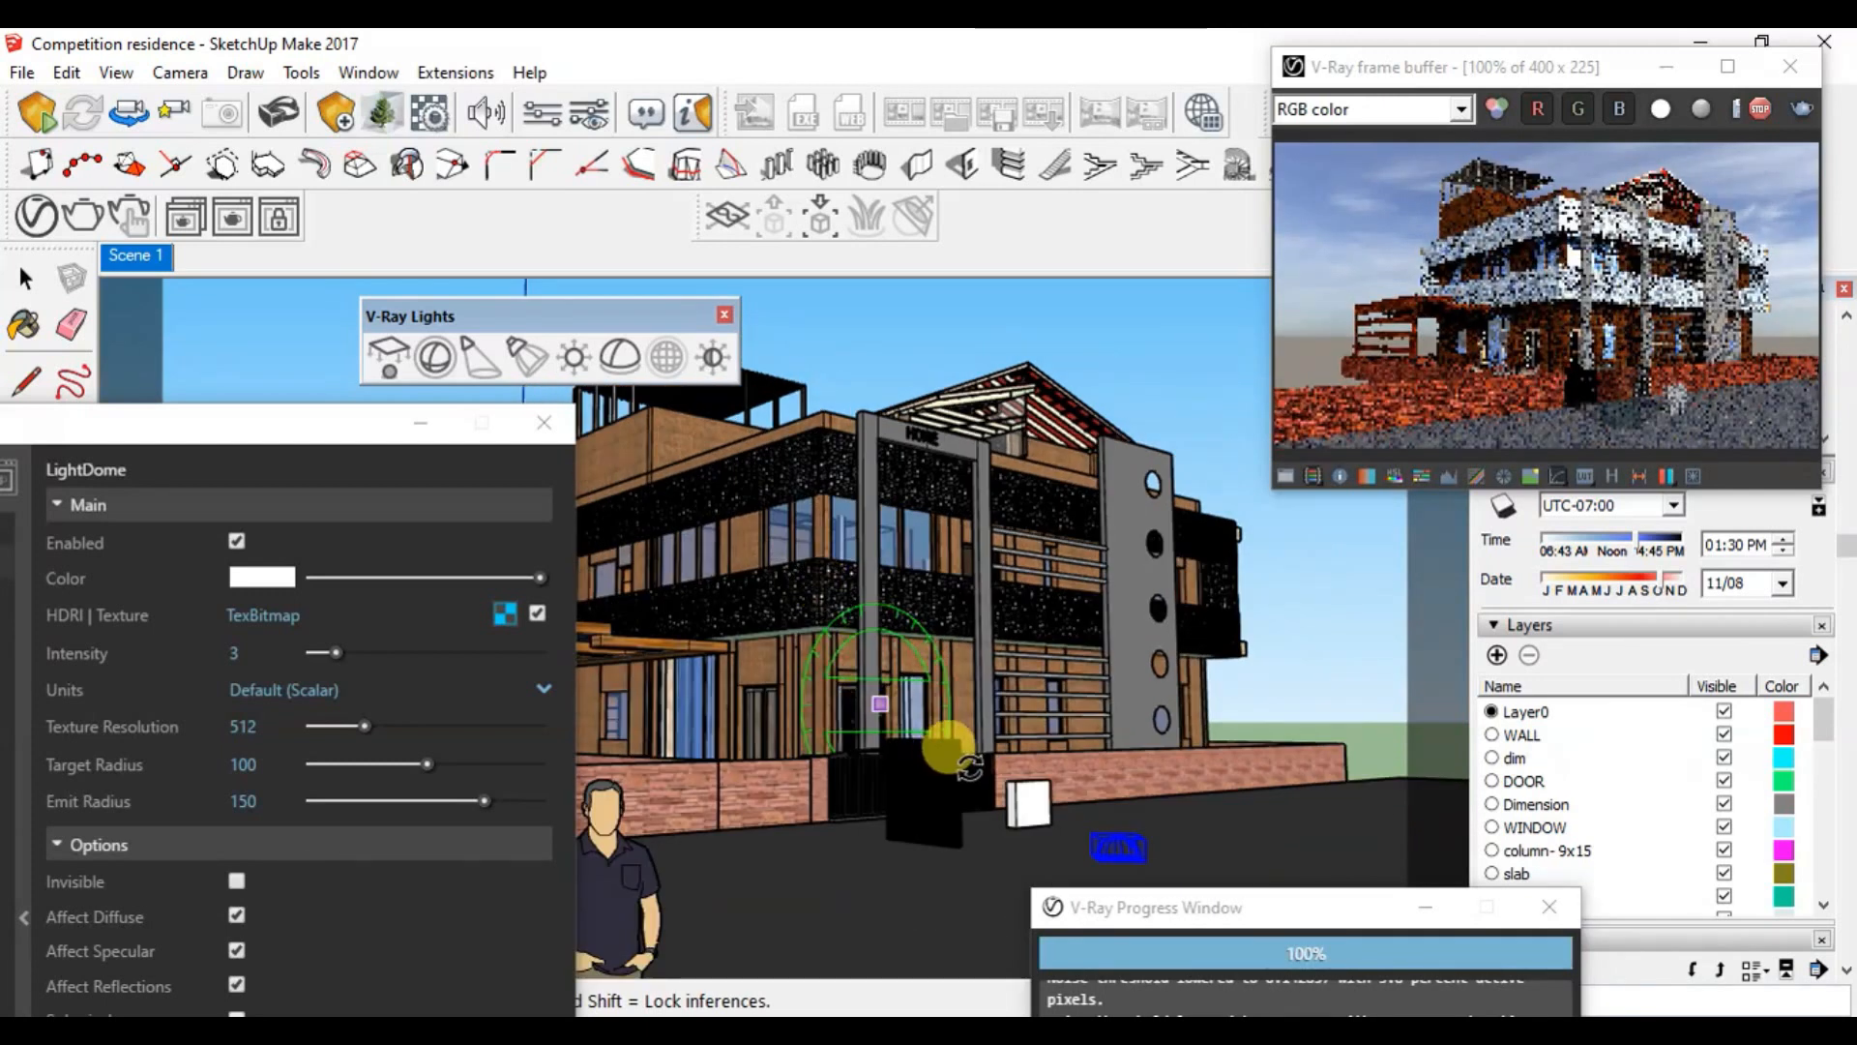
middle_click_drag(983, 871, 990, 869)
scroll(1056, 820, "up", 2)
left_click(1055, 822)
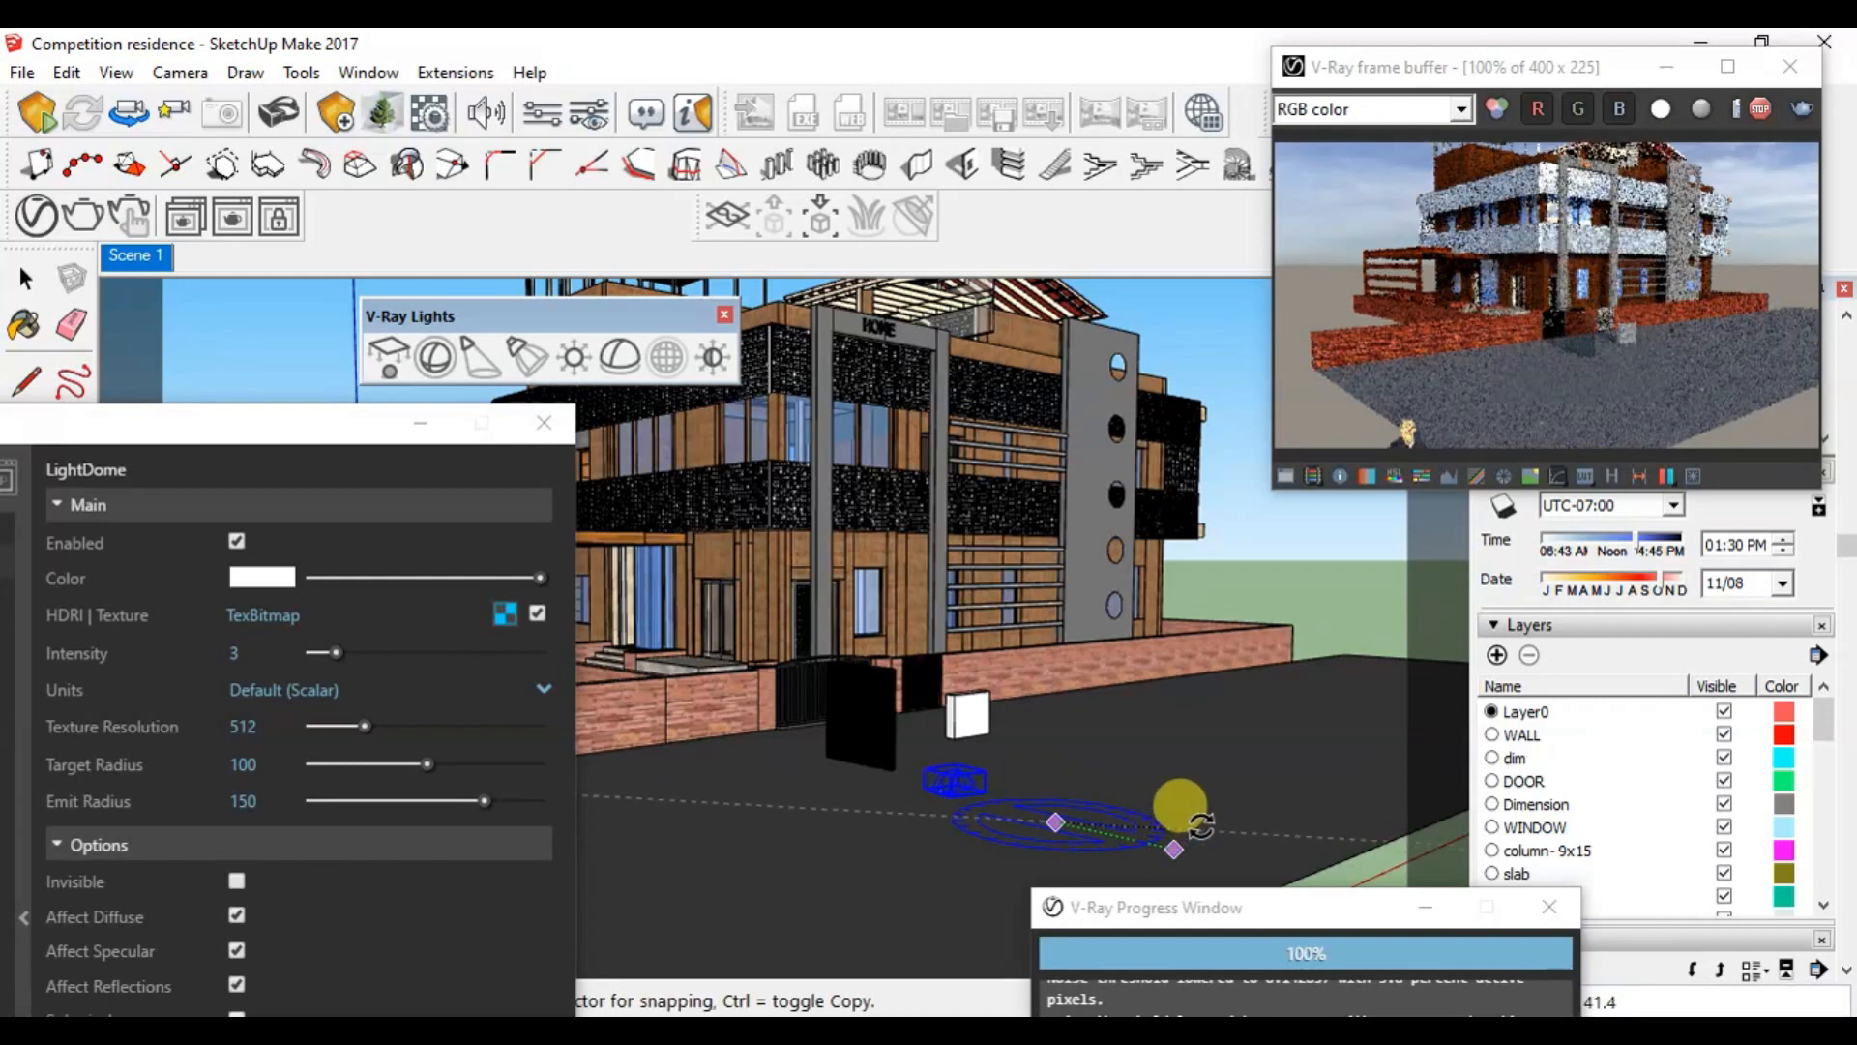
left_click(1180, 805)
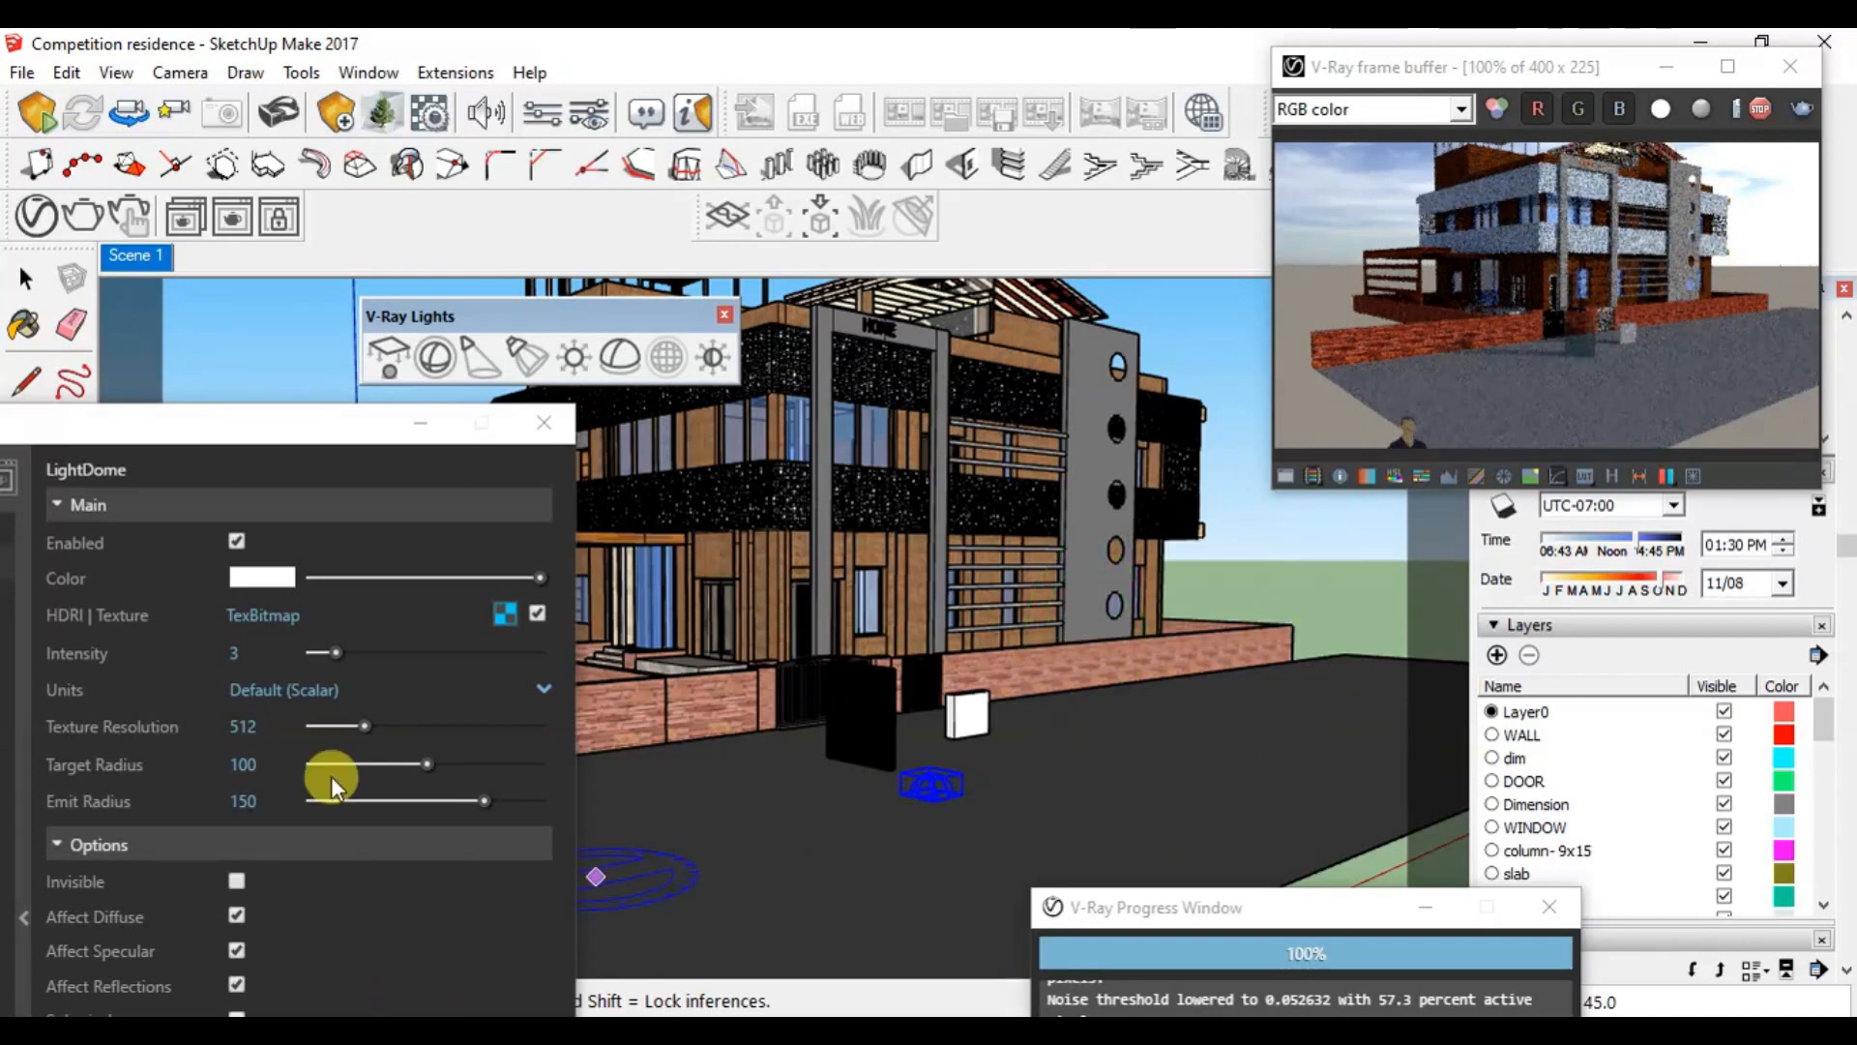
Step: Review the dome light's options and the bitmap settings of its HDRI texture, and return to the light's settings
left_click_drag(226, 414, 265, 183)
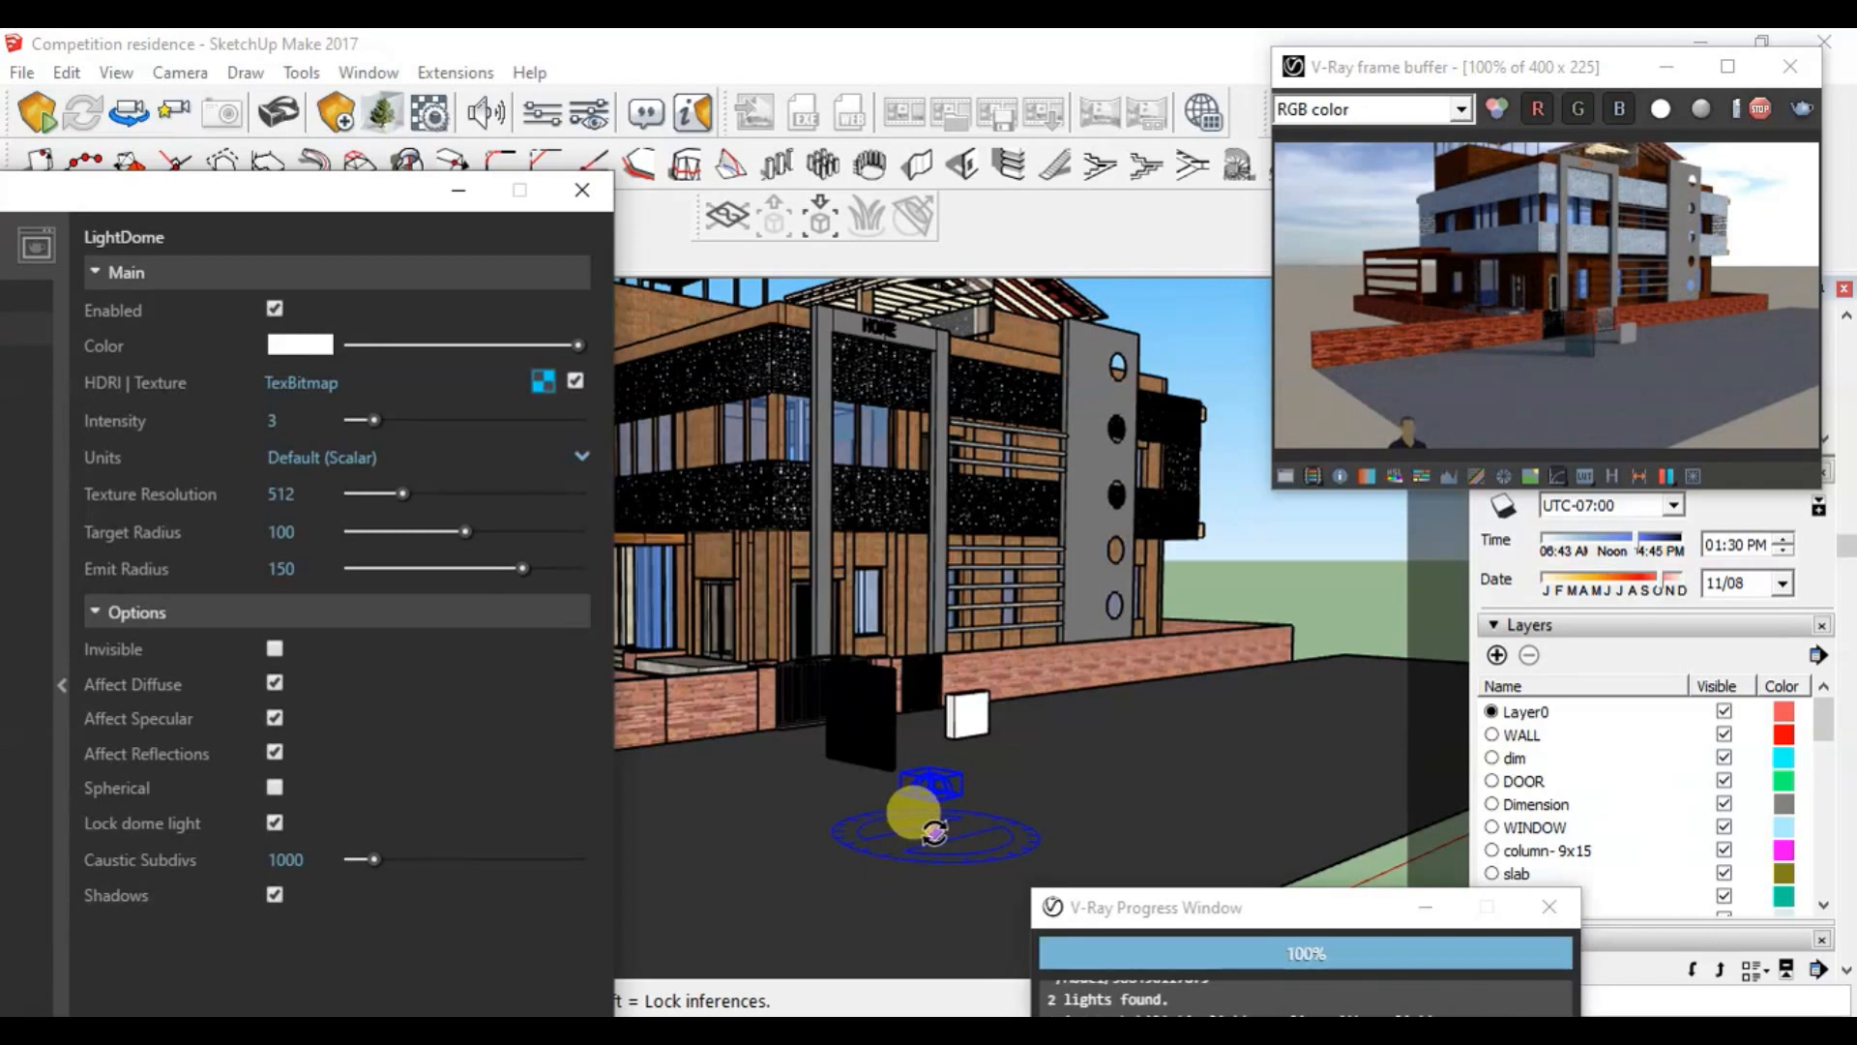
scroll(915, 813, "up", 1)
scroll(935, 832, "up", 2)
middle_click_drag(924, 774, 954, 940)
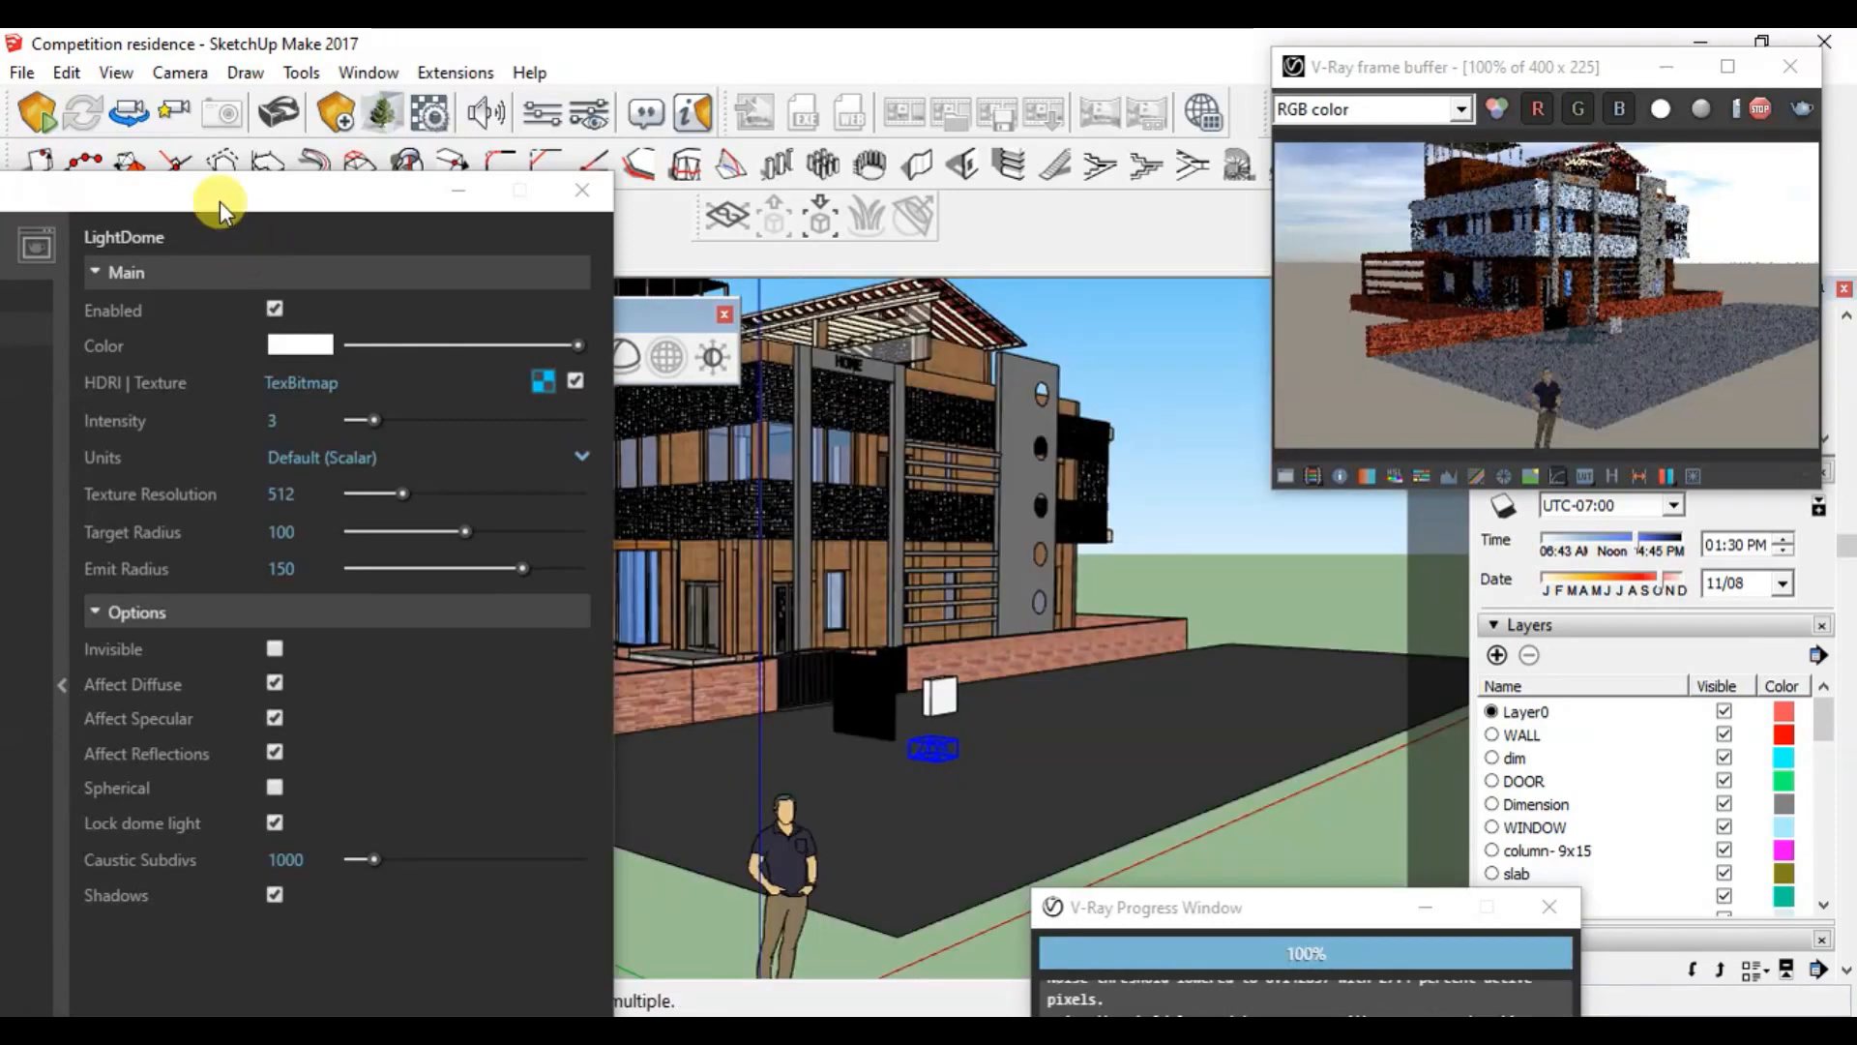
left_click_drag(219, 201, 401, 146)
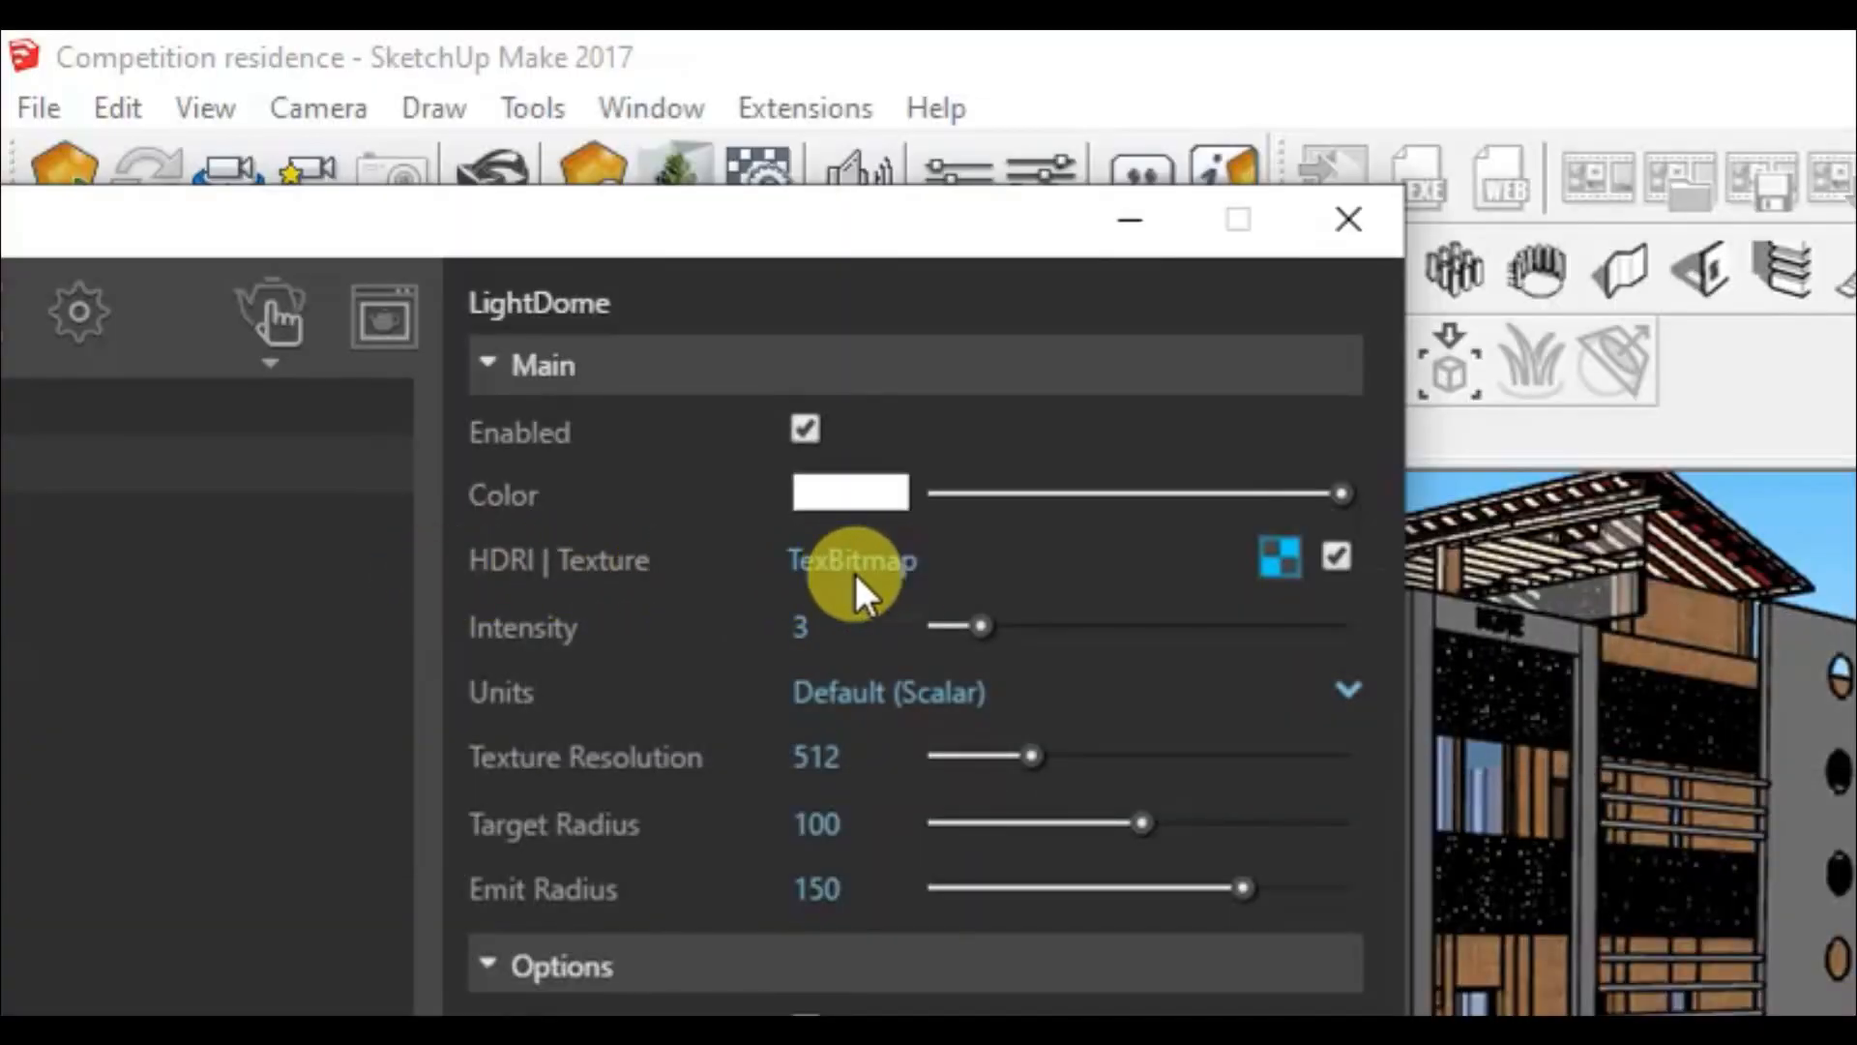
left_click(1279, 557)
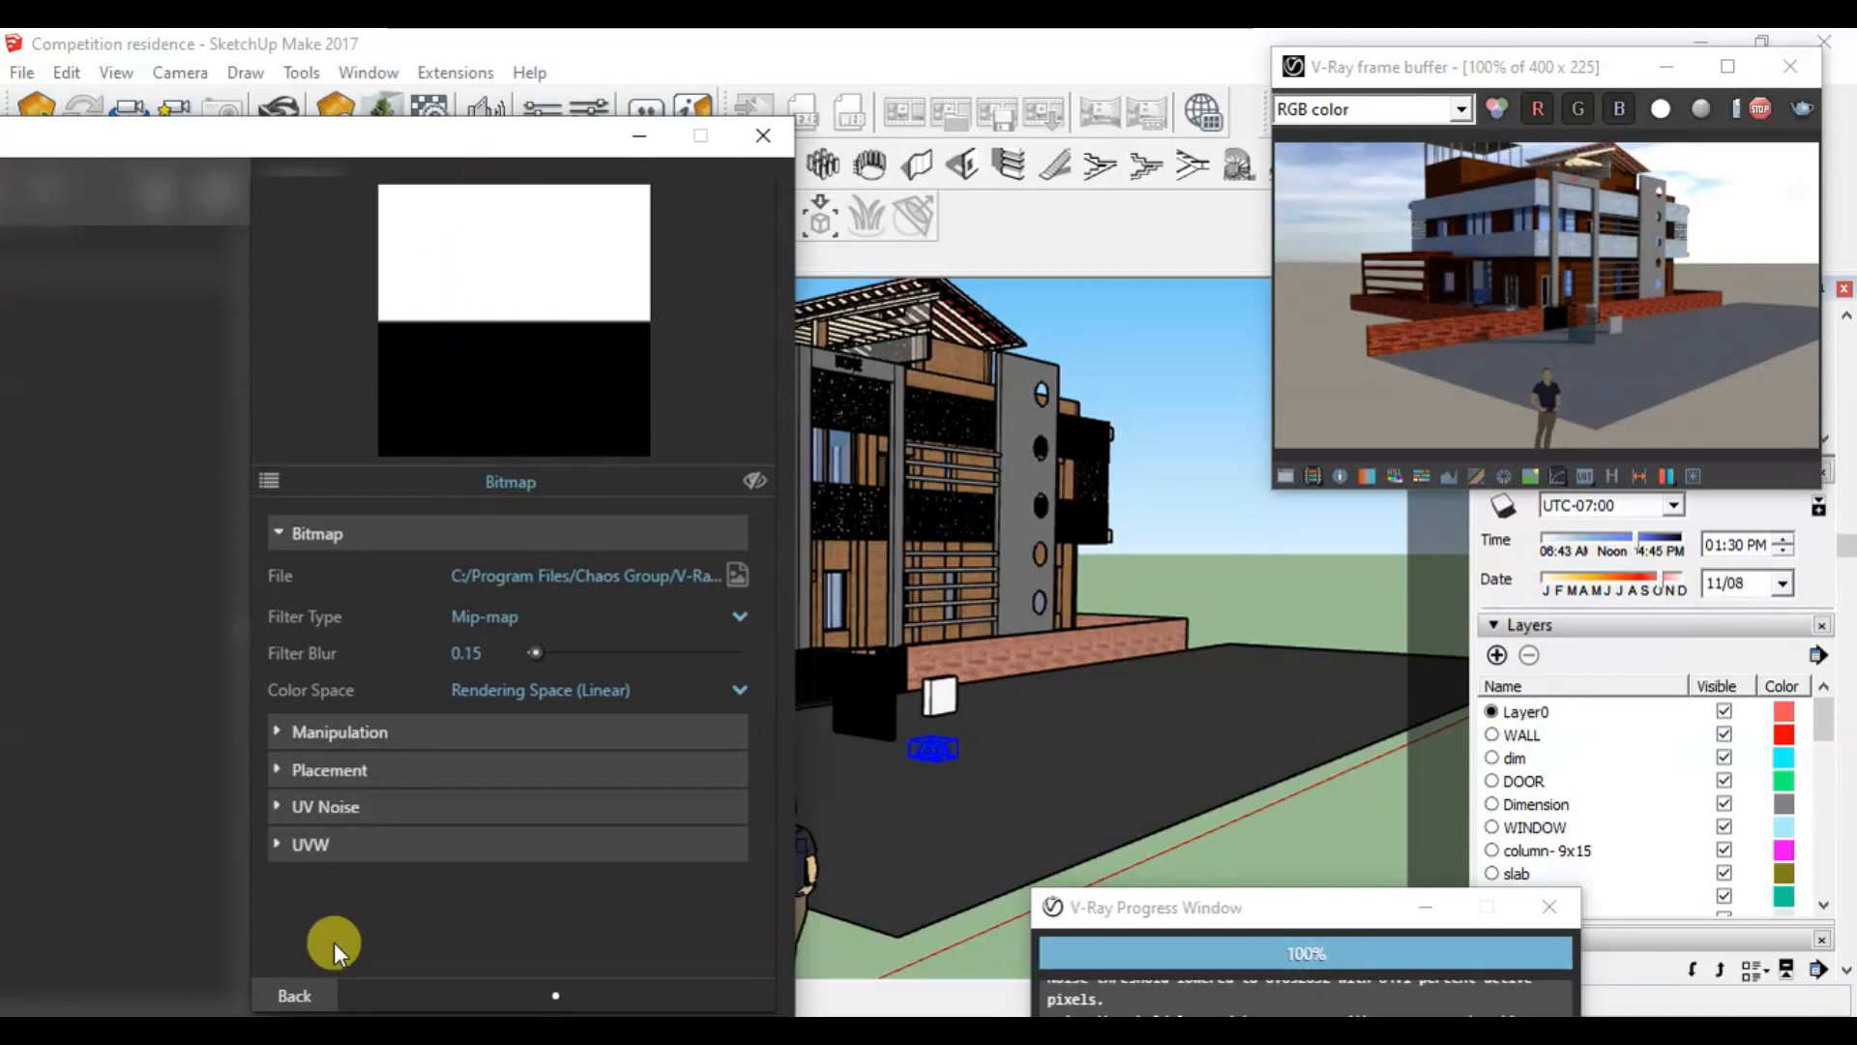
left_click(306, 989)
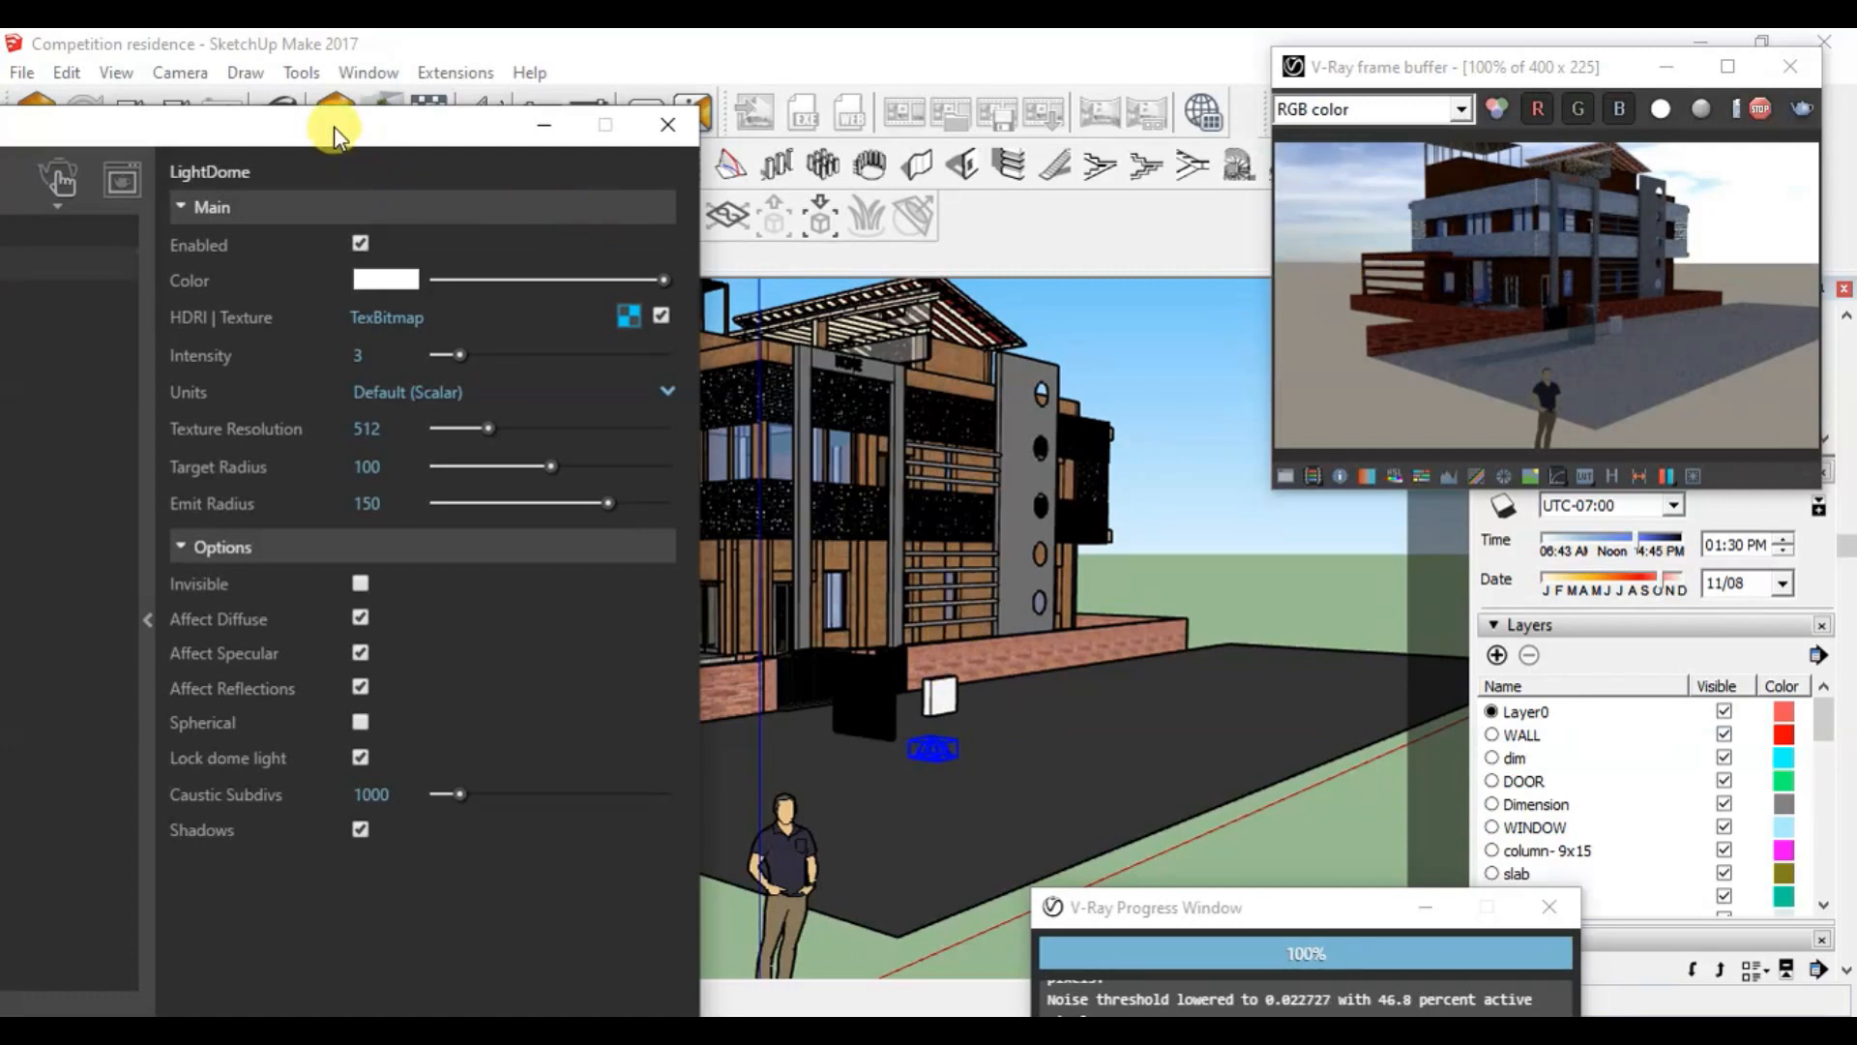
Step: Bring the view from outside into the residence's interior, facing the curtained glass opening at the end of the hall
left_click_drag(333, 126, 504, 134)
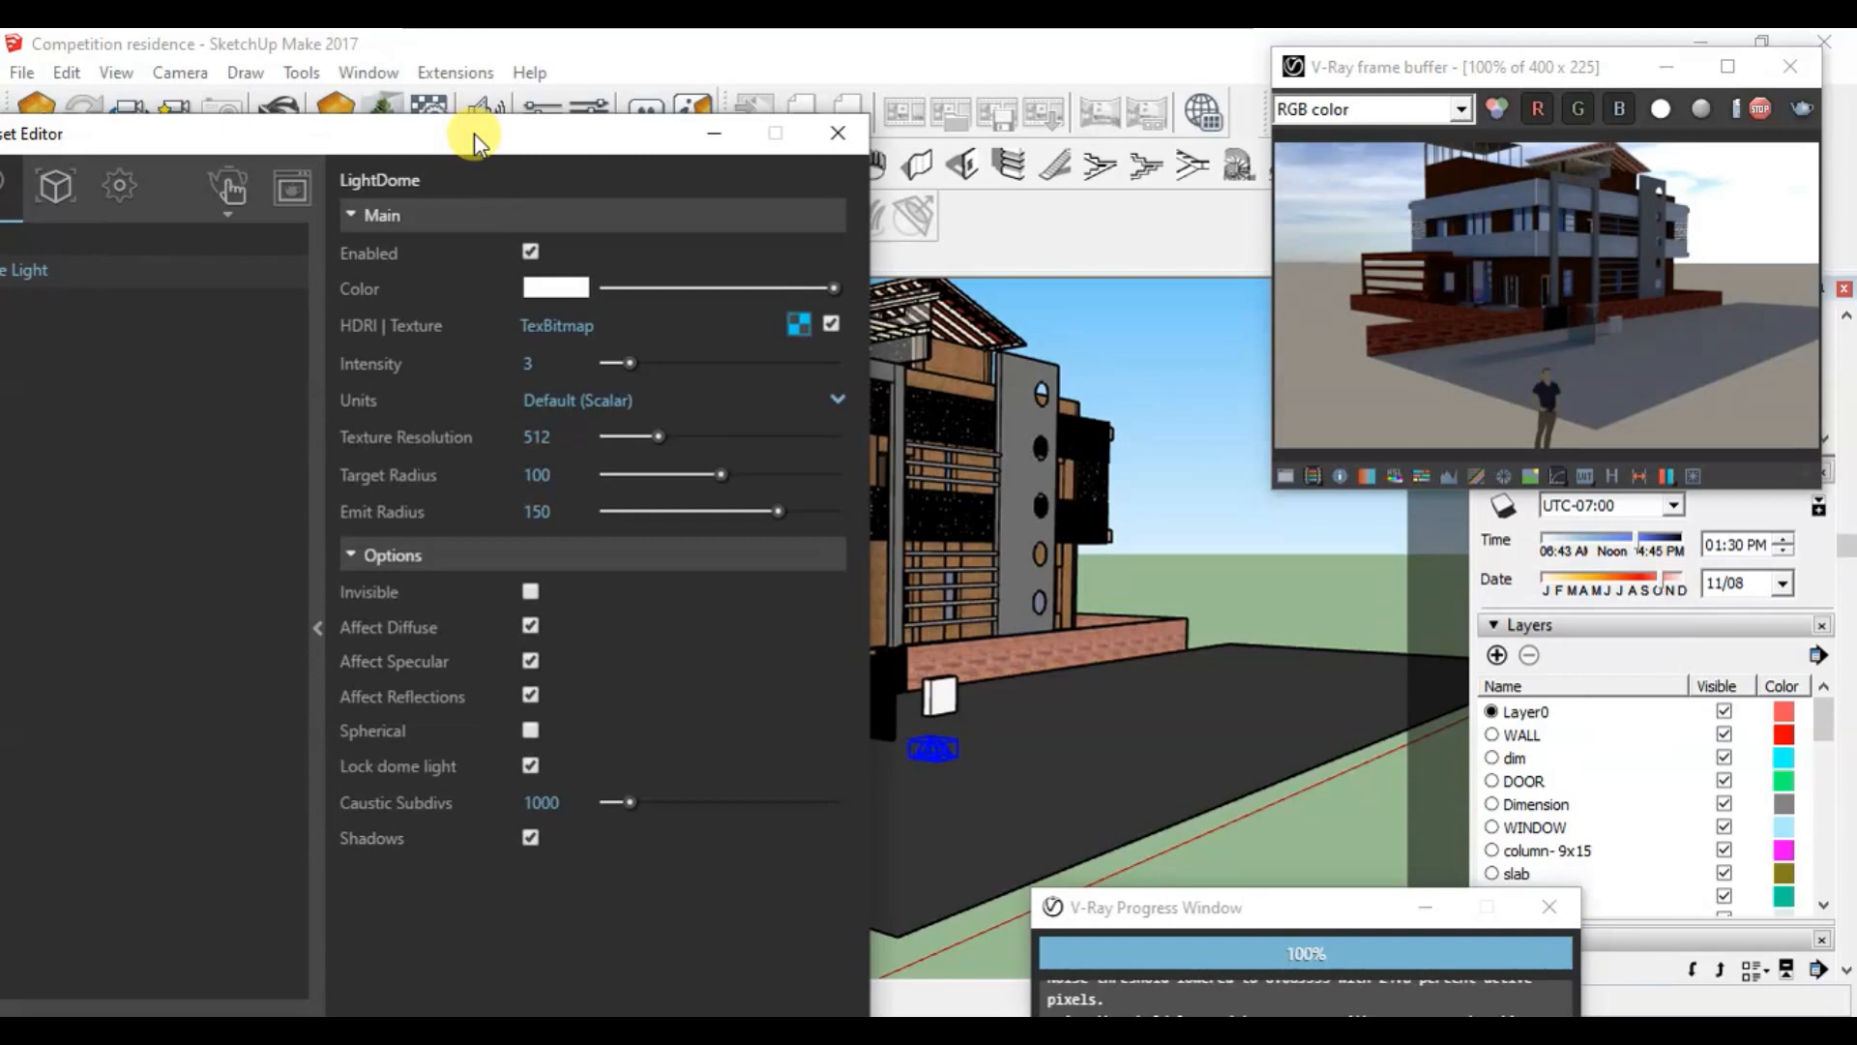
left_click_drag(474, 137, 406, 165)
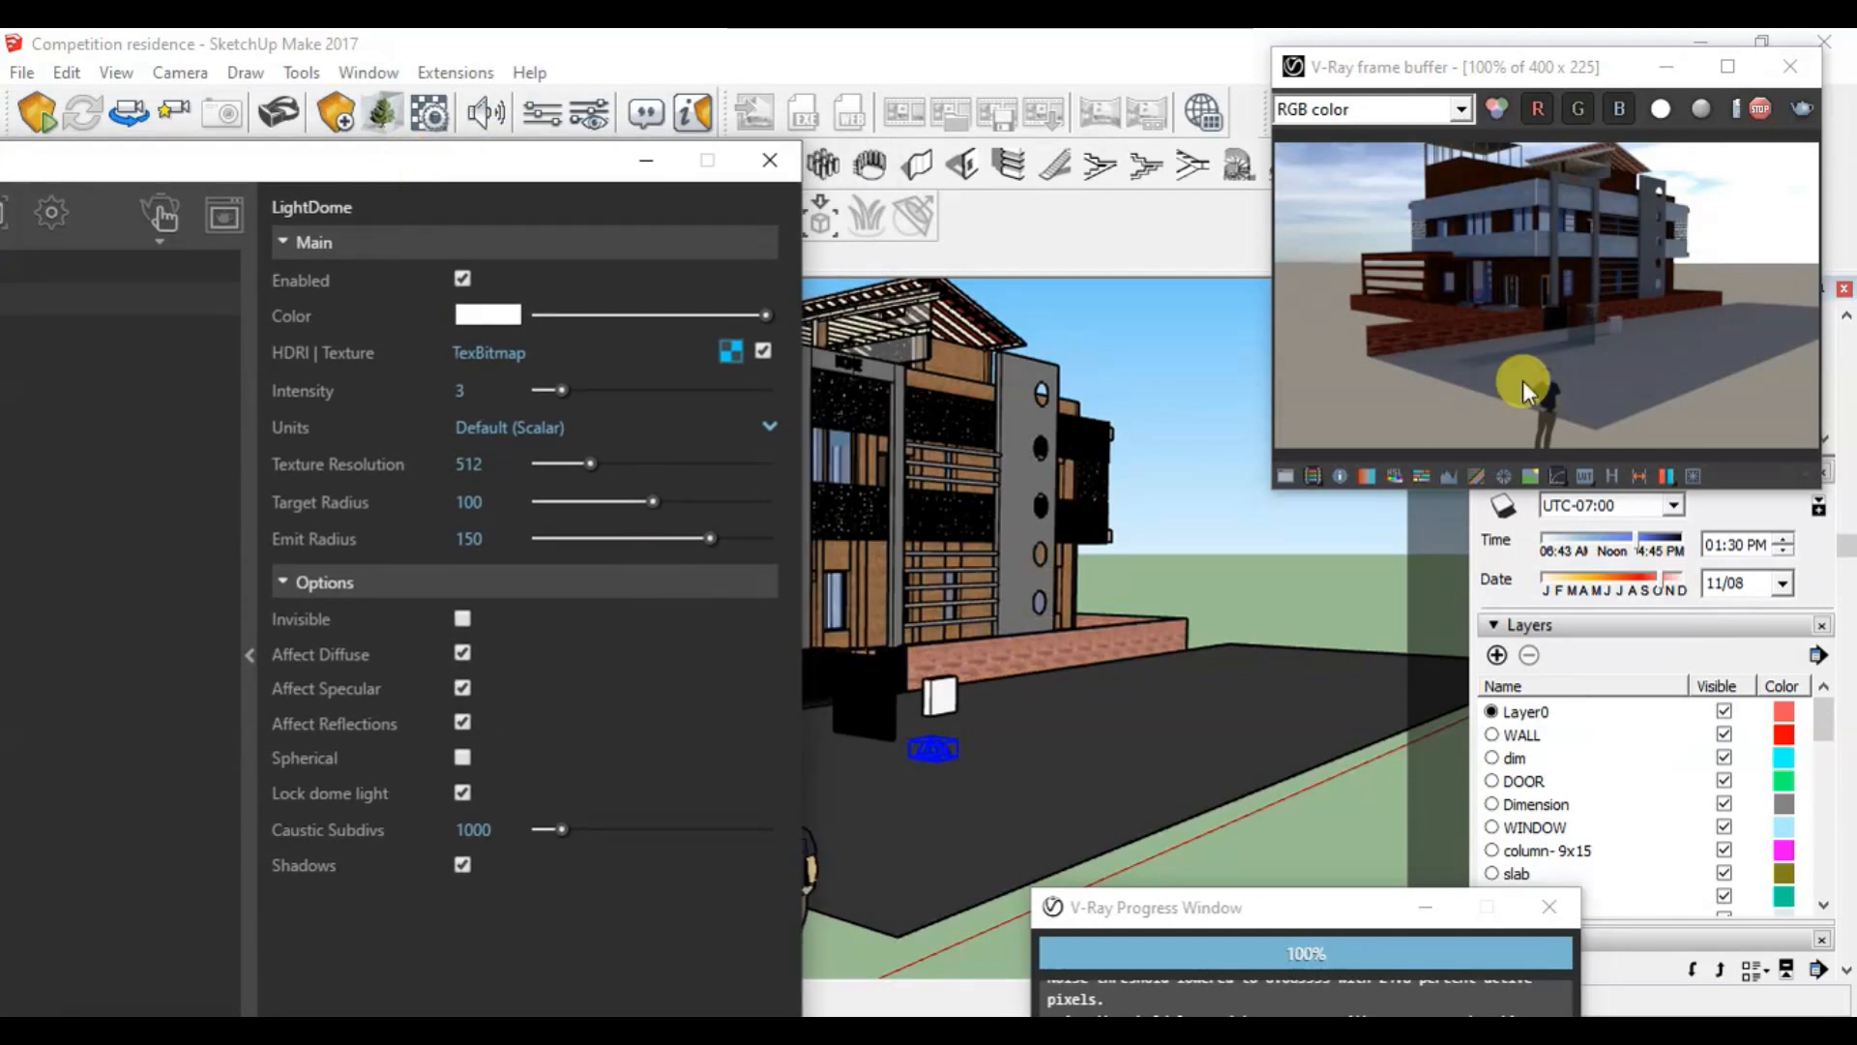
mouse_move(960, 749)
middle_mouse_down()
mouse_move(958, 807)
mouse_move(771, 592)
middle_mouse_up()
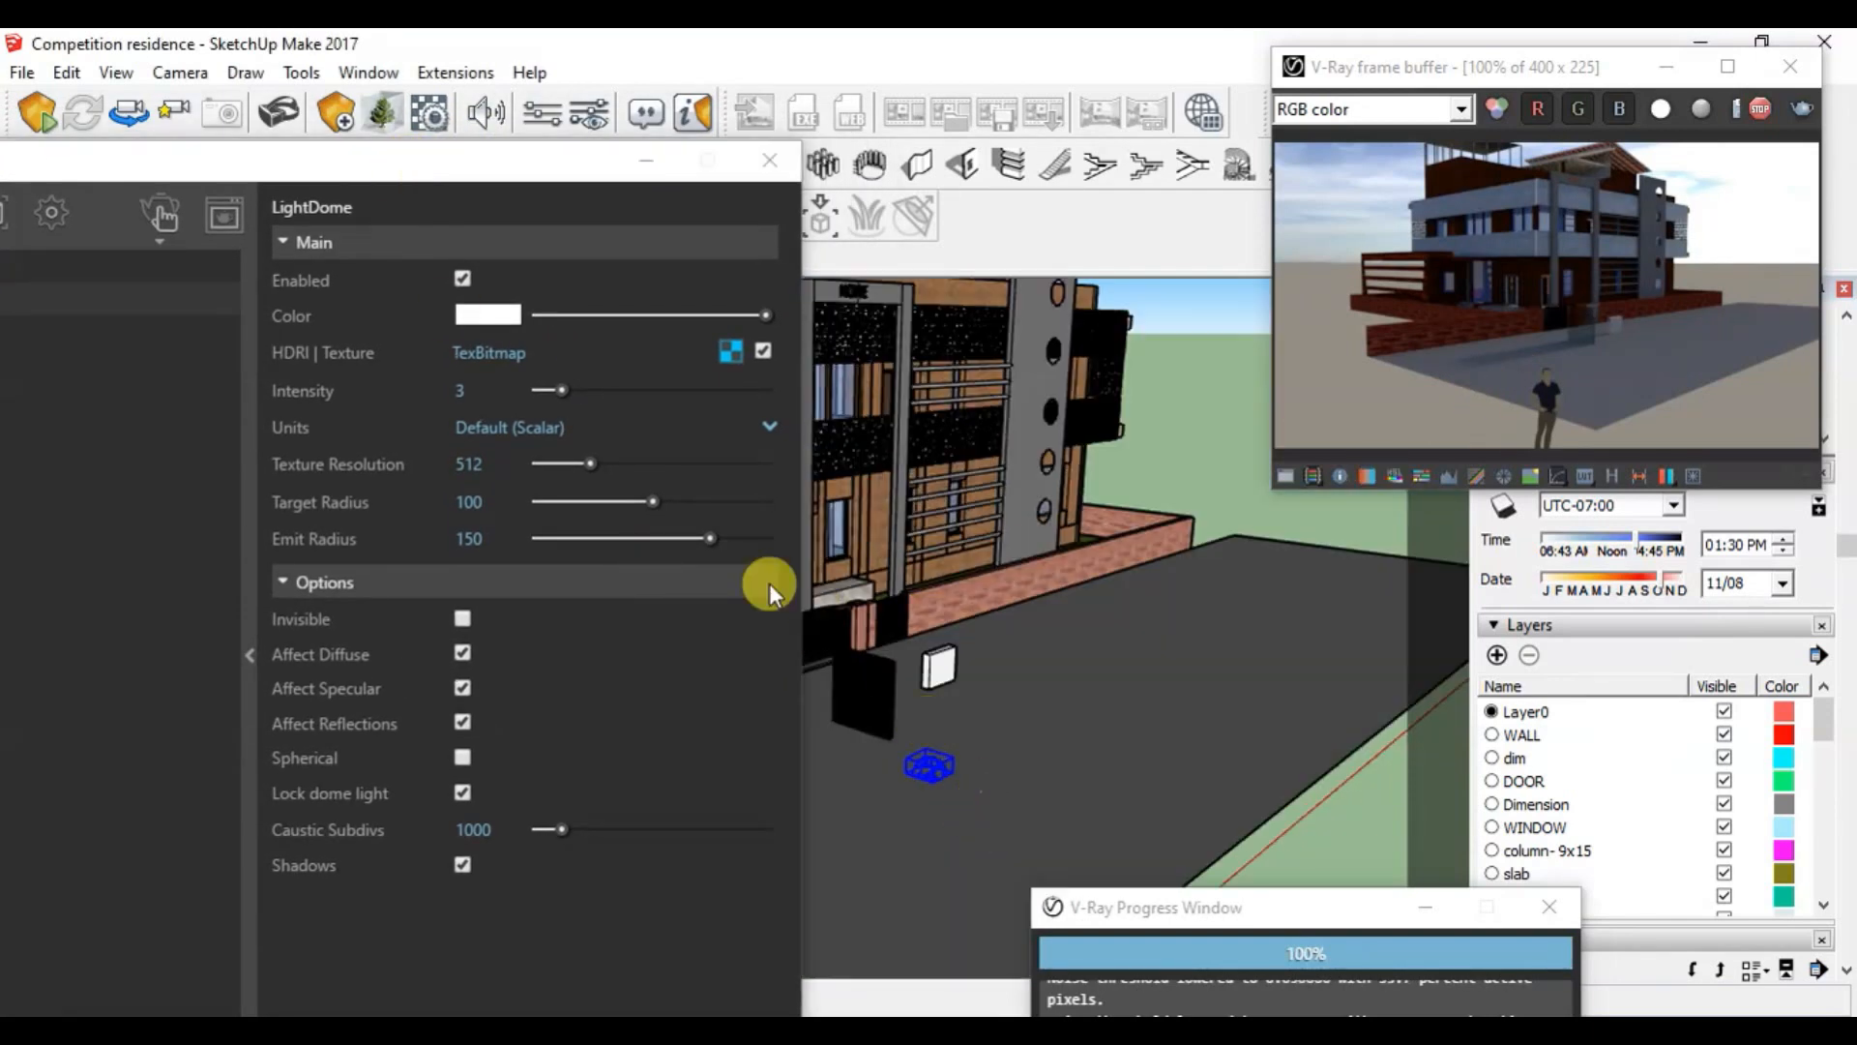
left_click_drag(444, 182, 445, 669)
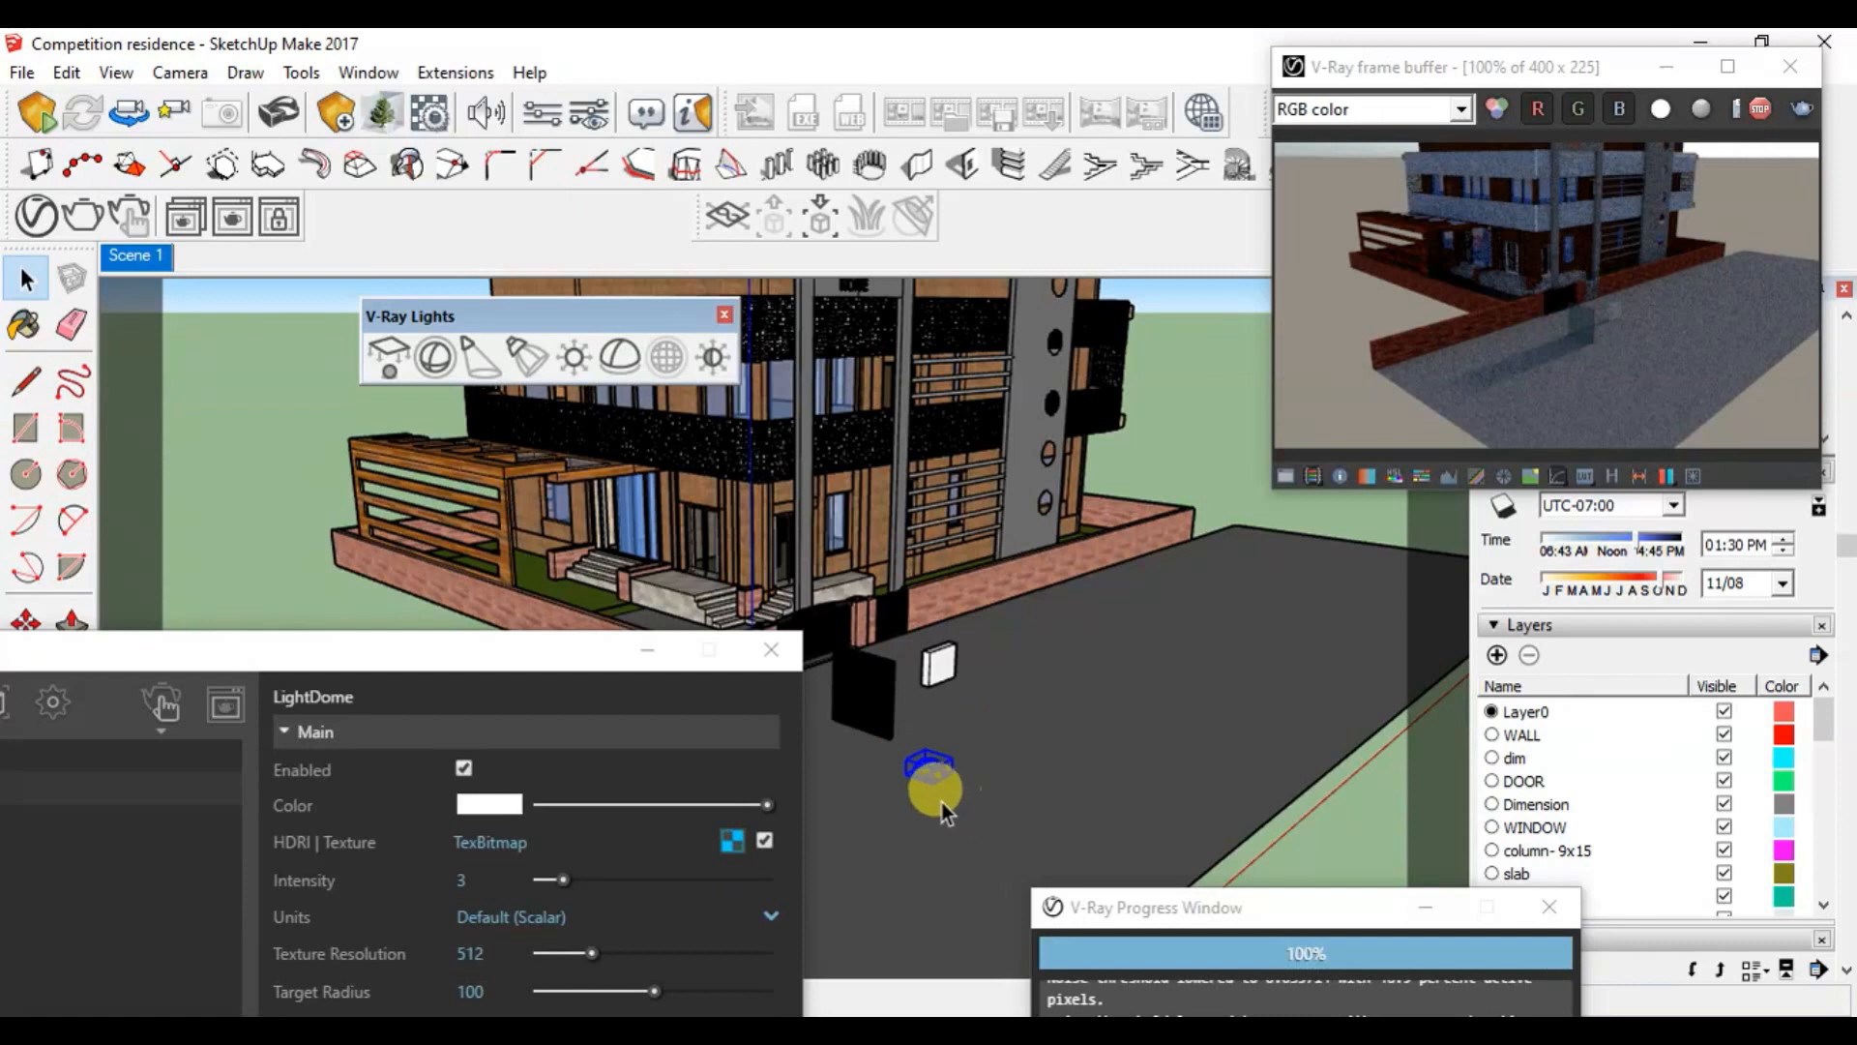
scroll(927, 822, "up", 4)
scroll(927, 823, "down", 3)
scroll(588, 541, "up", 1)
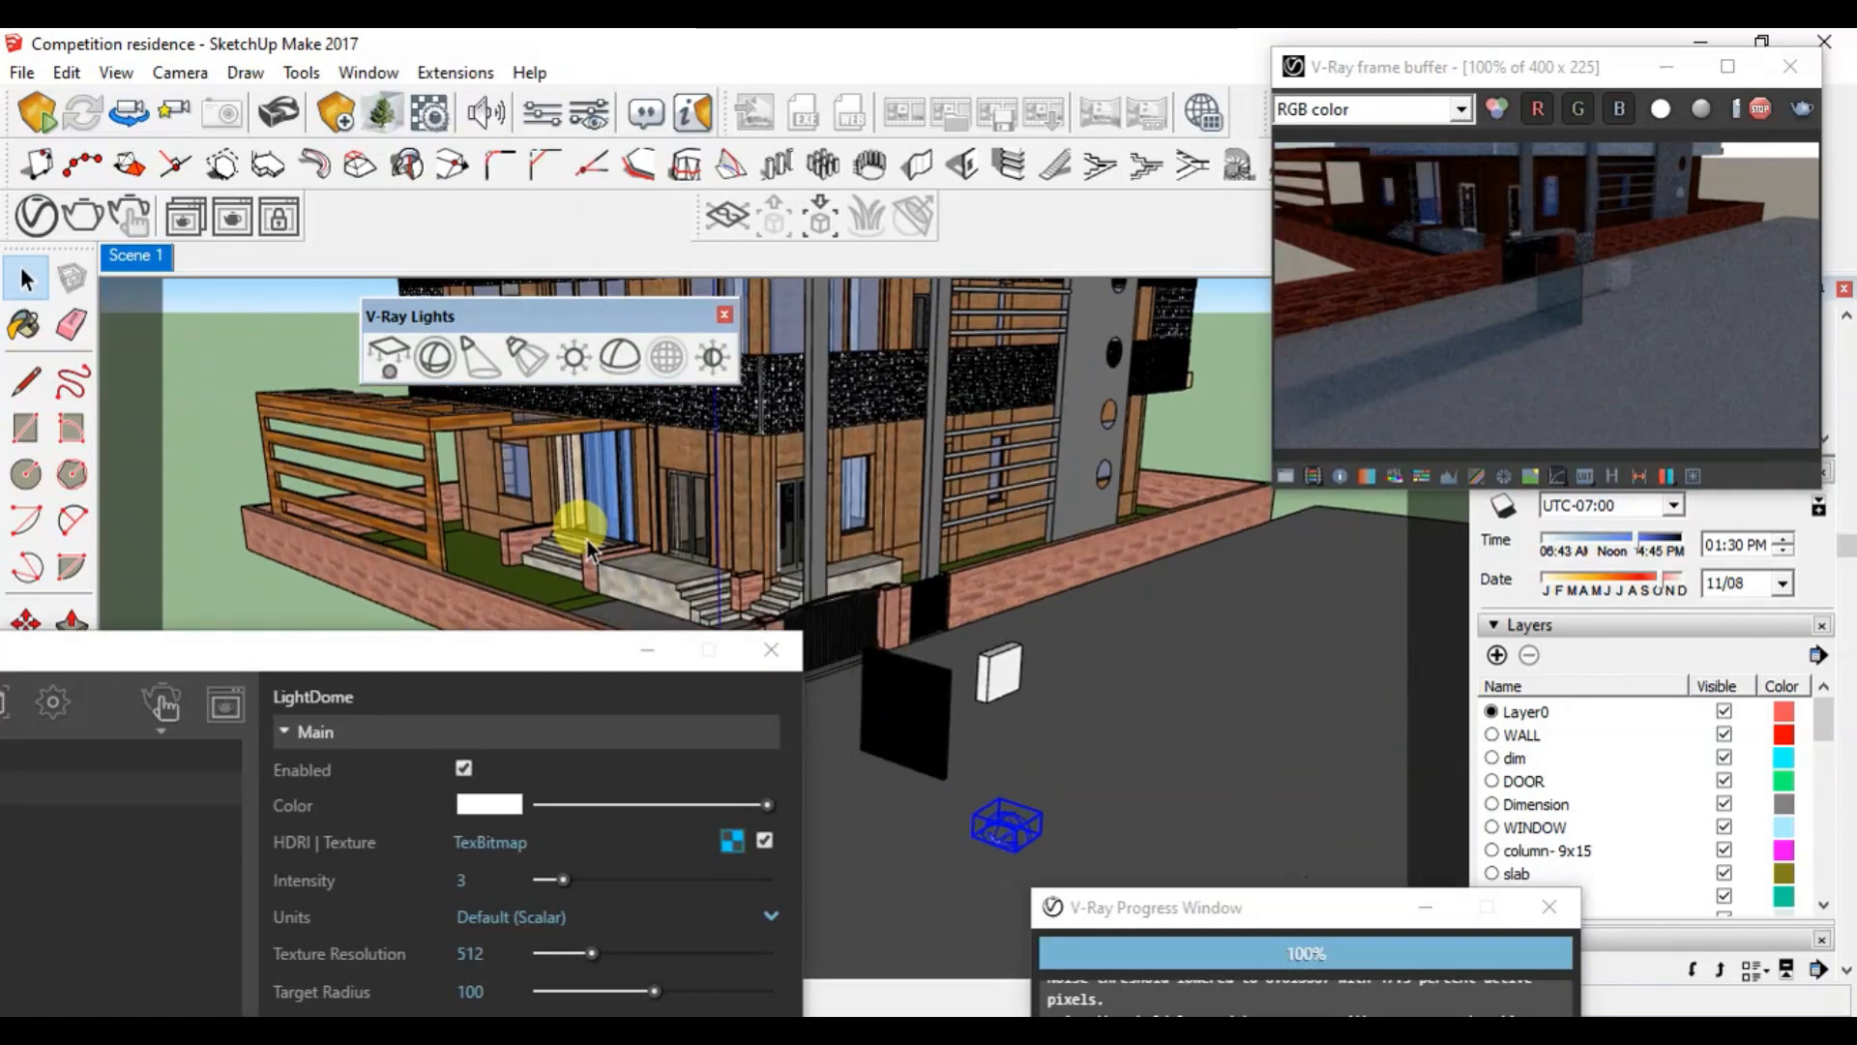
scroll(587, 544, "up", 3)
scroll(595, 501, "up", 4)
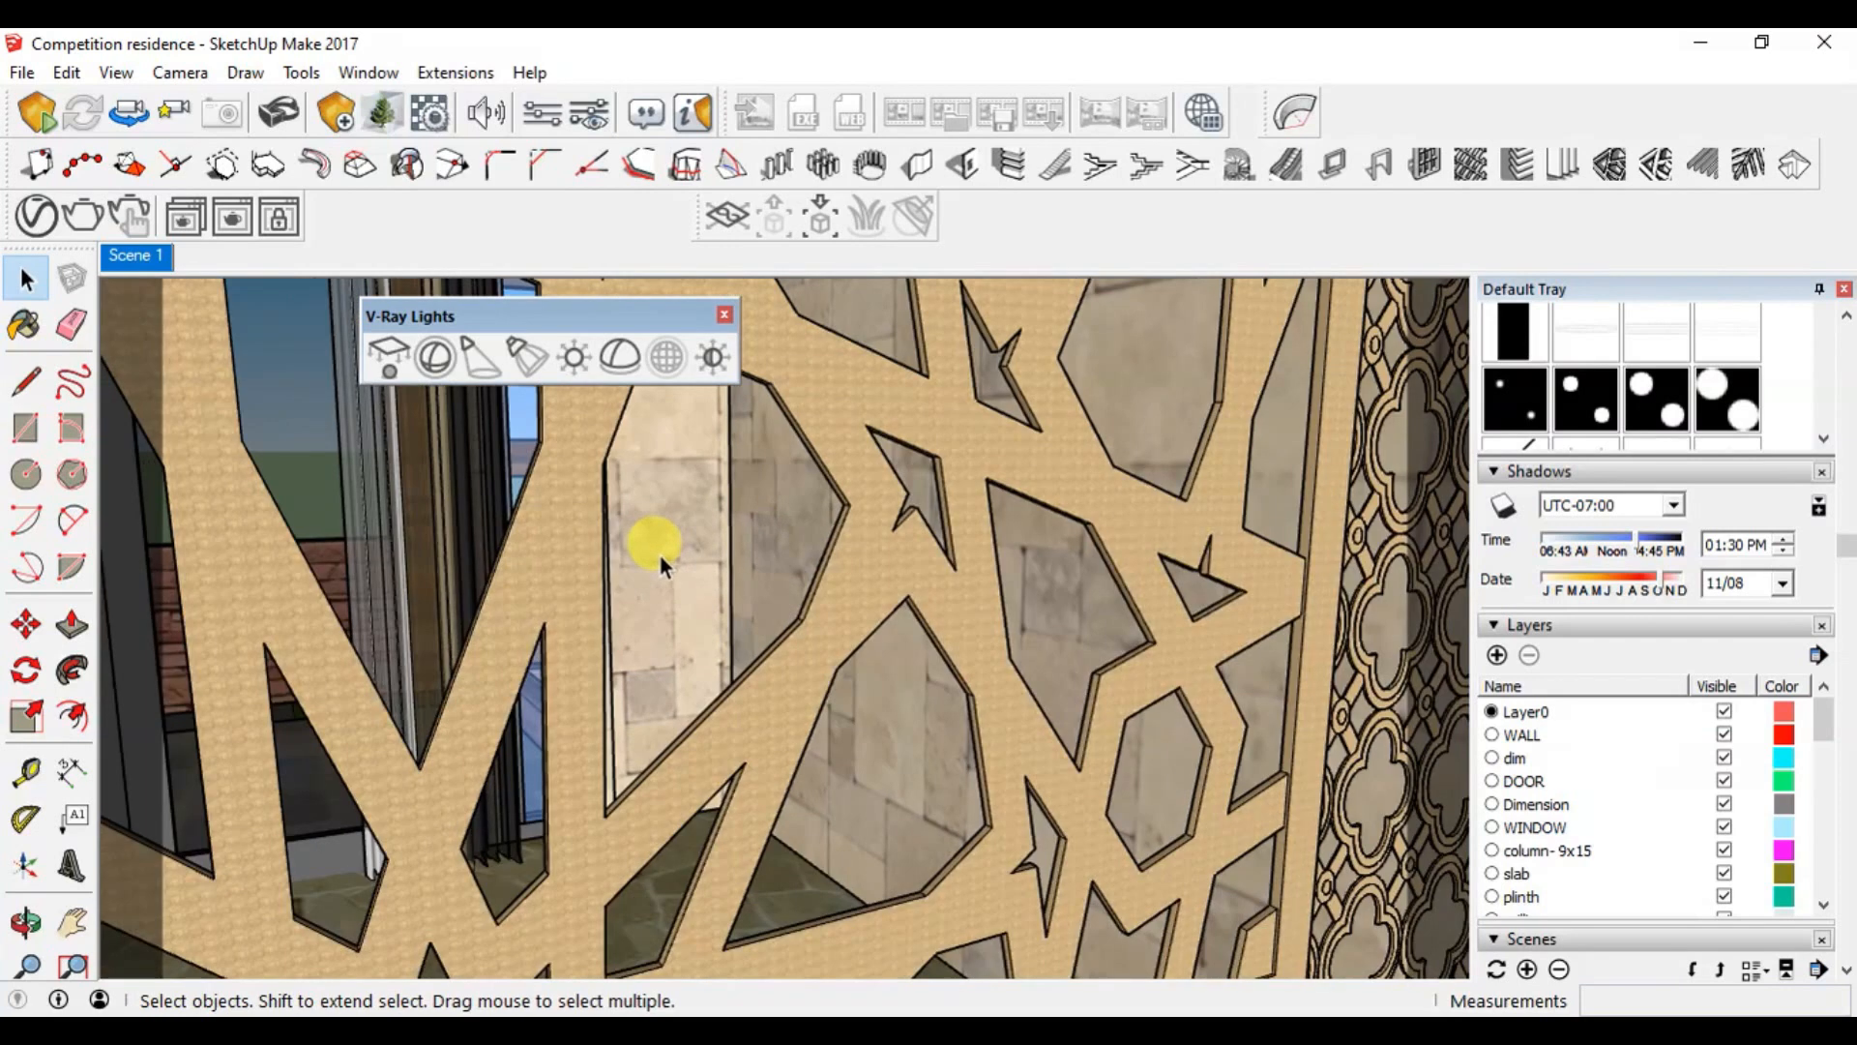
scroll(766, 606, "down", 2)
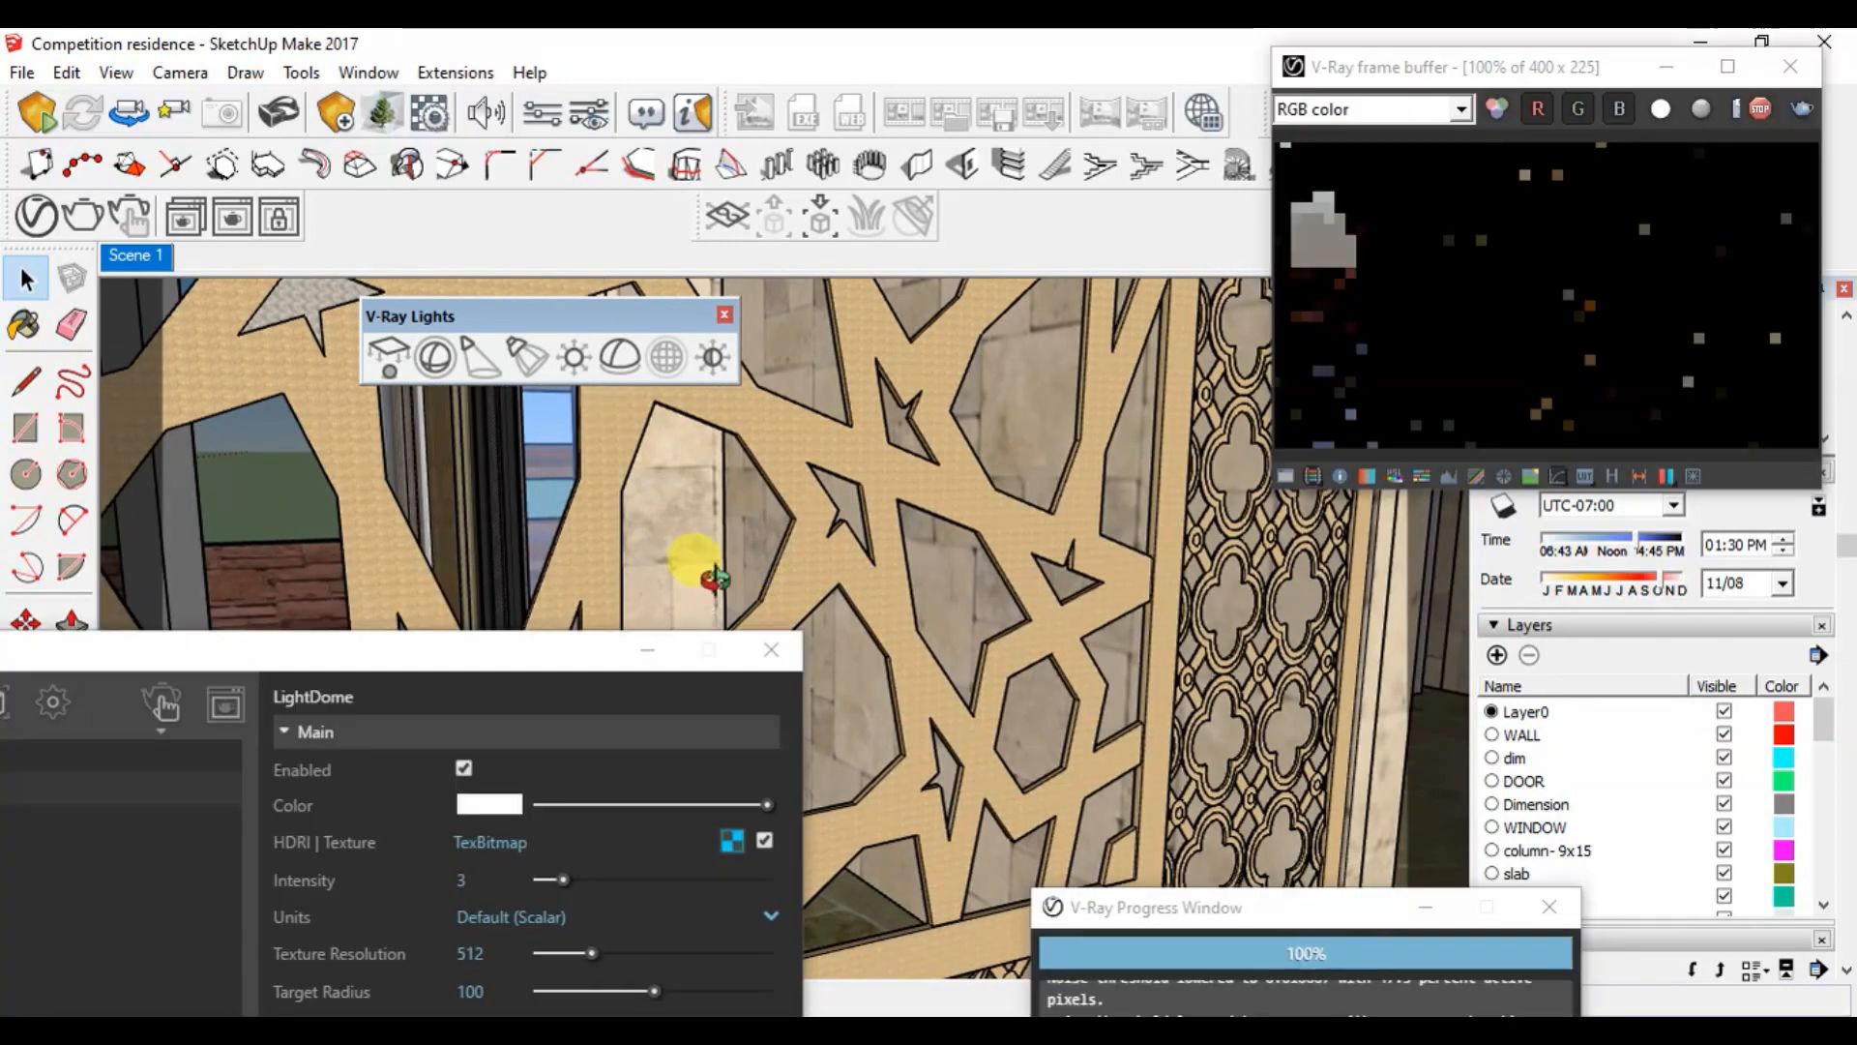
scroll(704, 580, "up", 2)
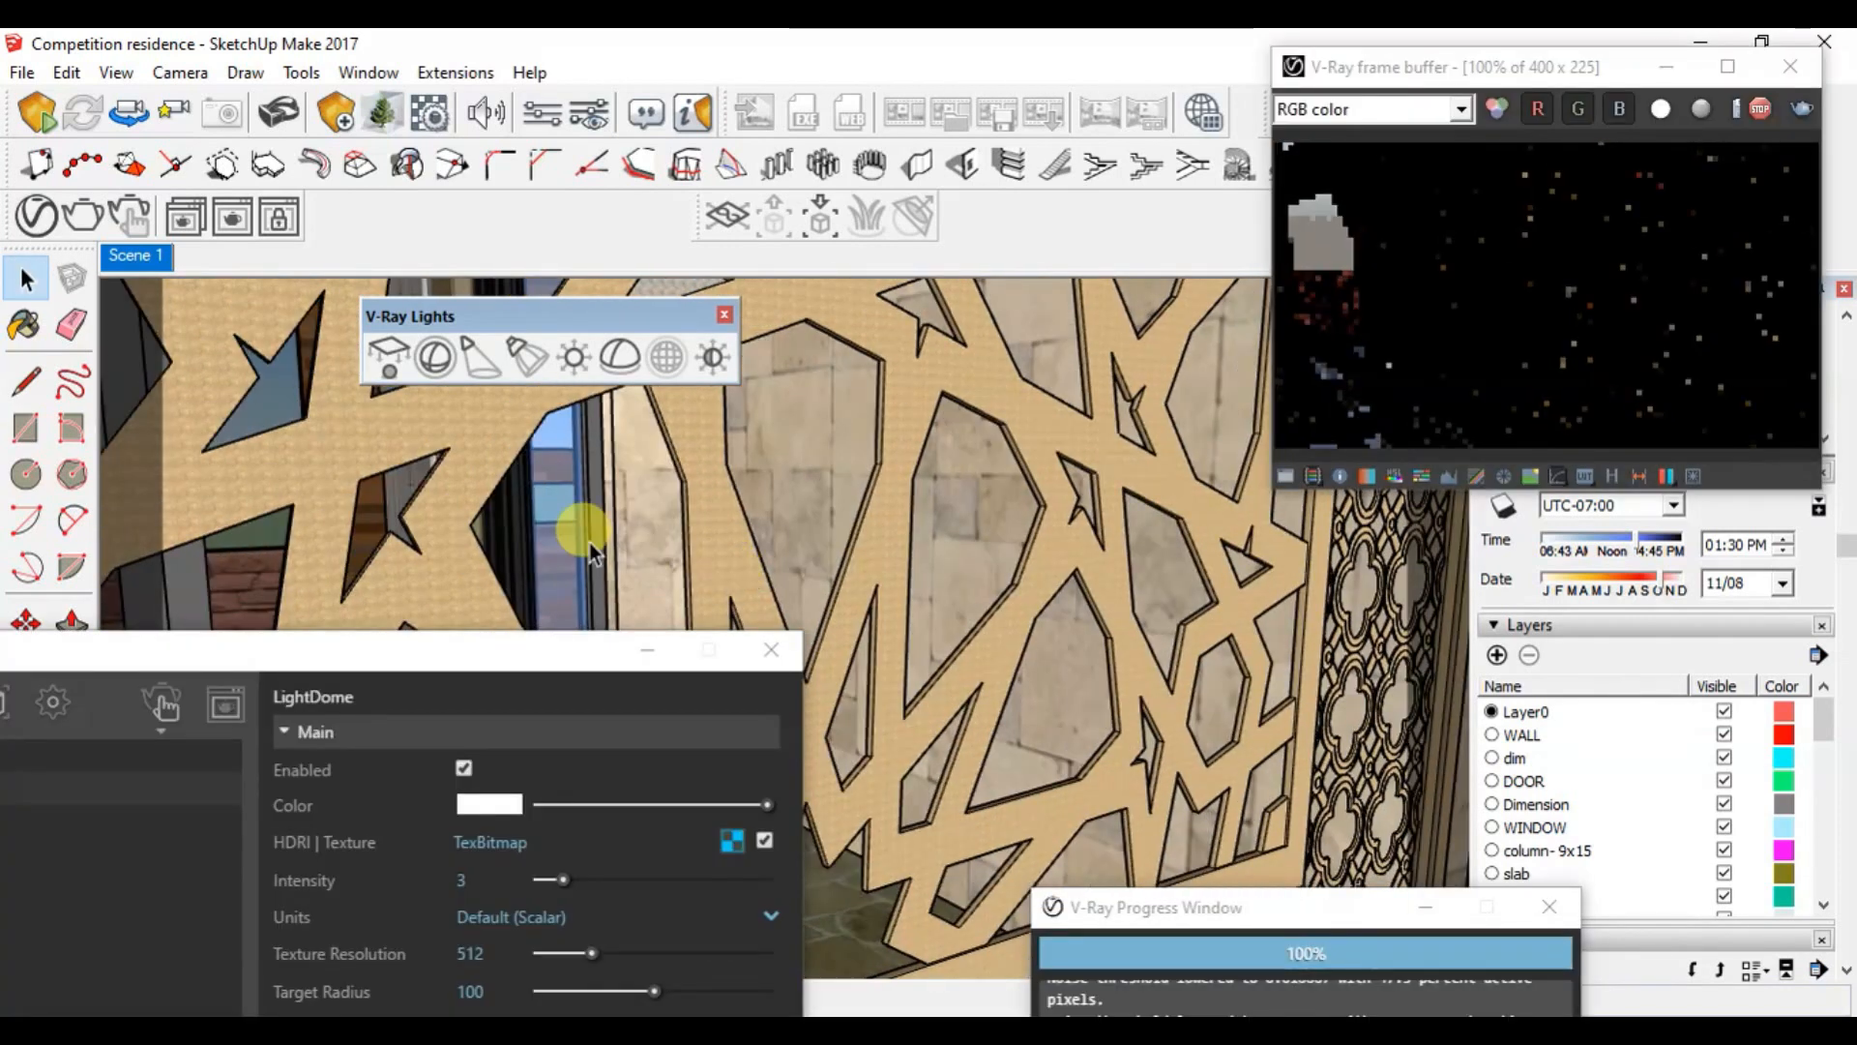
scroll(589, 542, "down", 3)
mouse_move(869, 634)
middle_mouse_down()
mouse_move(927, 502)
mouse_move(1275, 497)
mouse_move(829, 506)
mouse_move(813, 564)
mouse_move(800, 503)
mouse_move(954, 491)
mouse_move(713, 474)
mouse_move(534, 501)
mouse_move(671, 407)
mouse_move(613, 526)
mouse_move(445, 407)
mouse_move(676, 485)
mouse_move(622, 502)
mouse_move(697, 479)
middle_mouse_up()
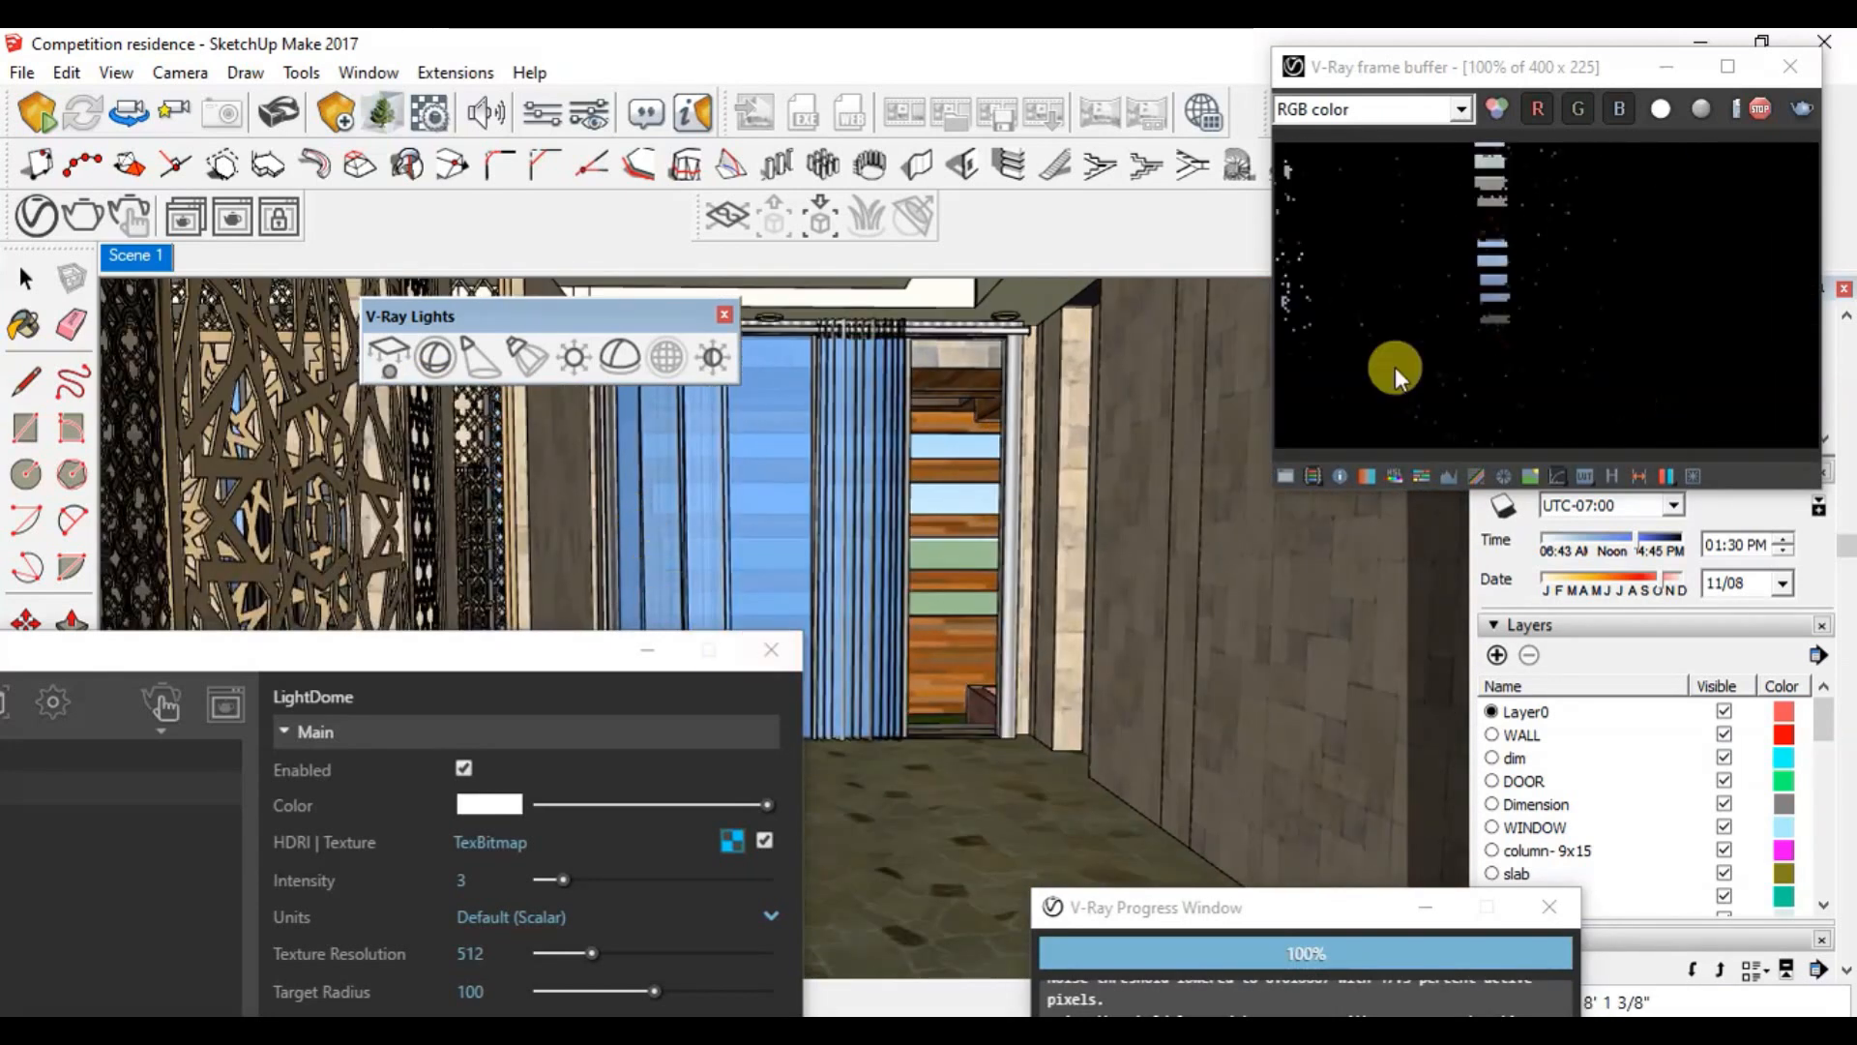
Step: Stop the interactive render, close the Asset Editor, and save the interior view with the ceiling in frame as Scene 2
left_click(1792, 116)
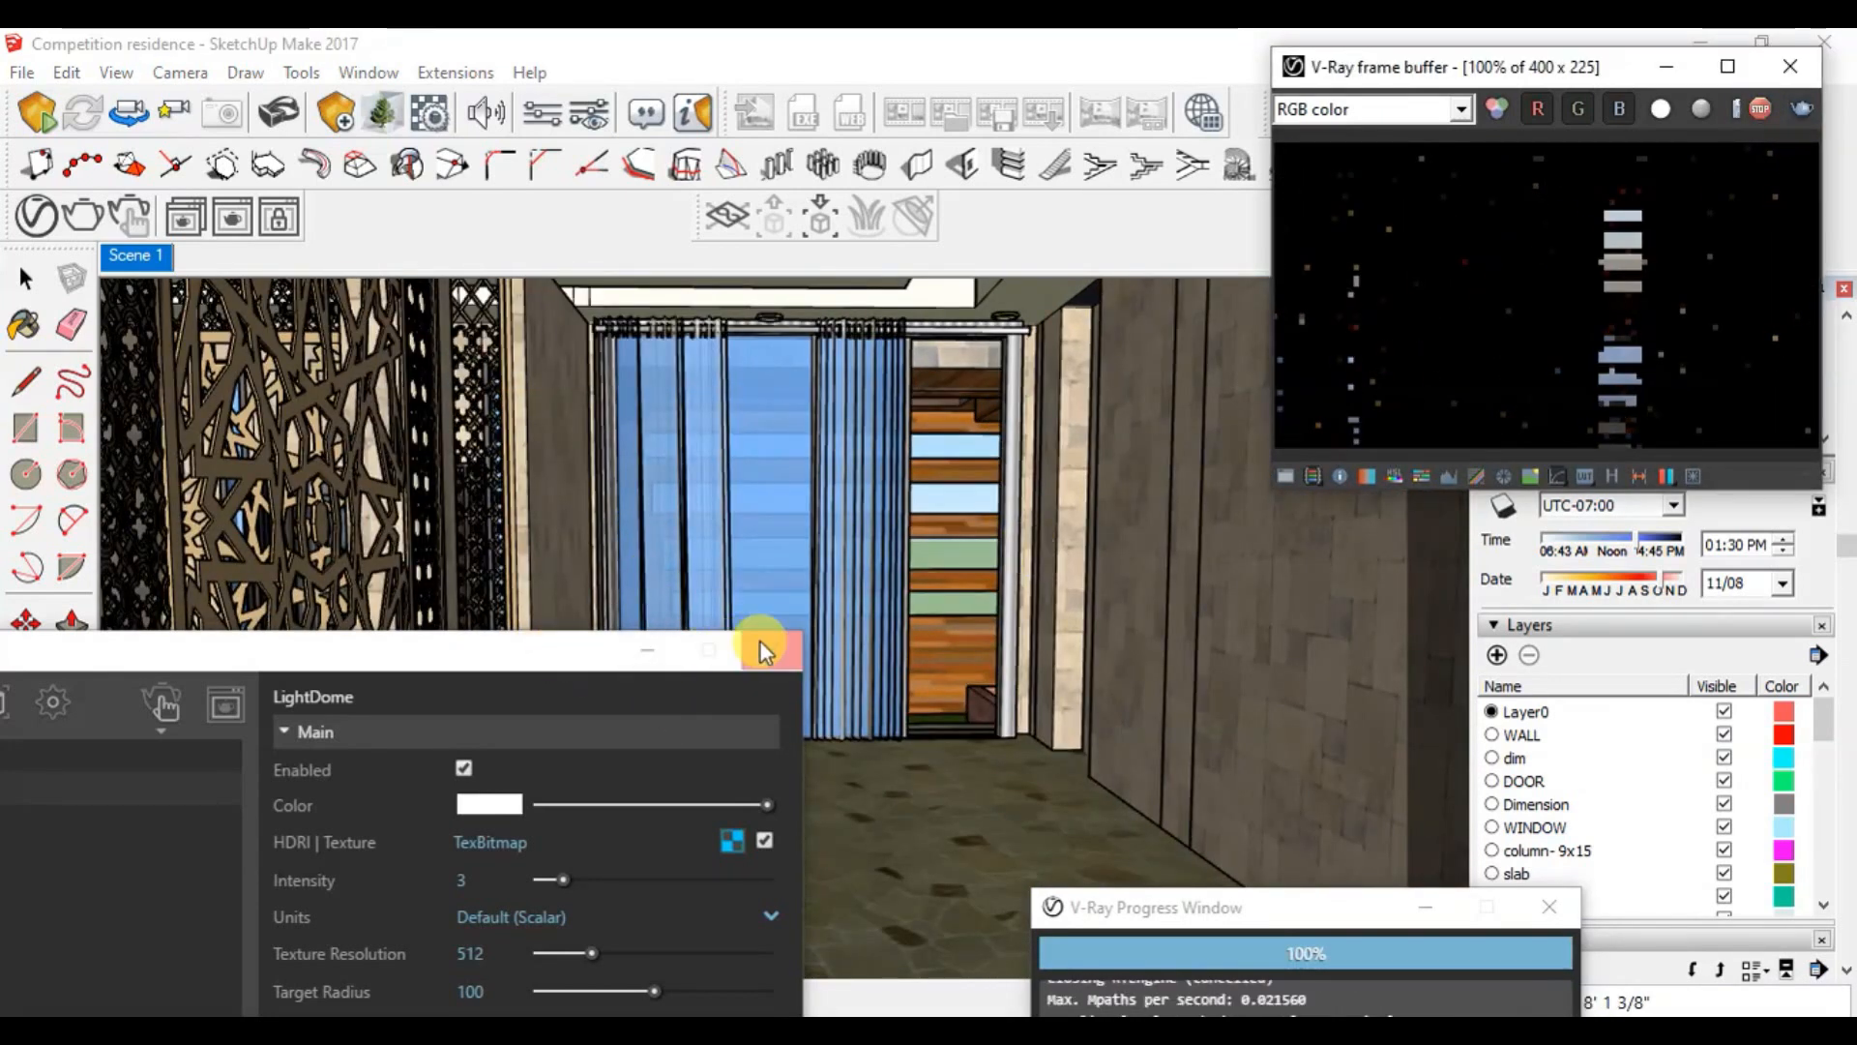
left_click(760, 642)
middle_click_drag(862, 684, 860, 493)
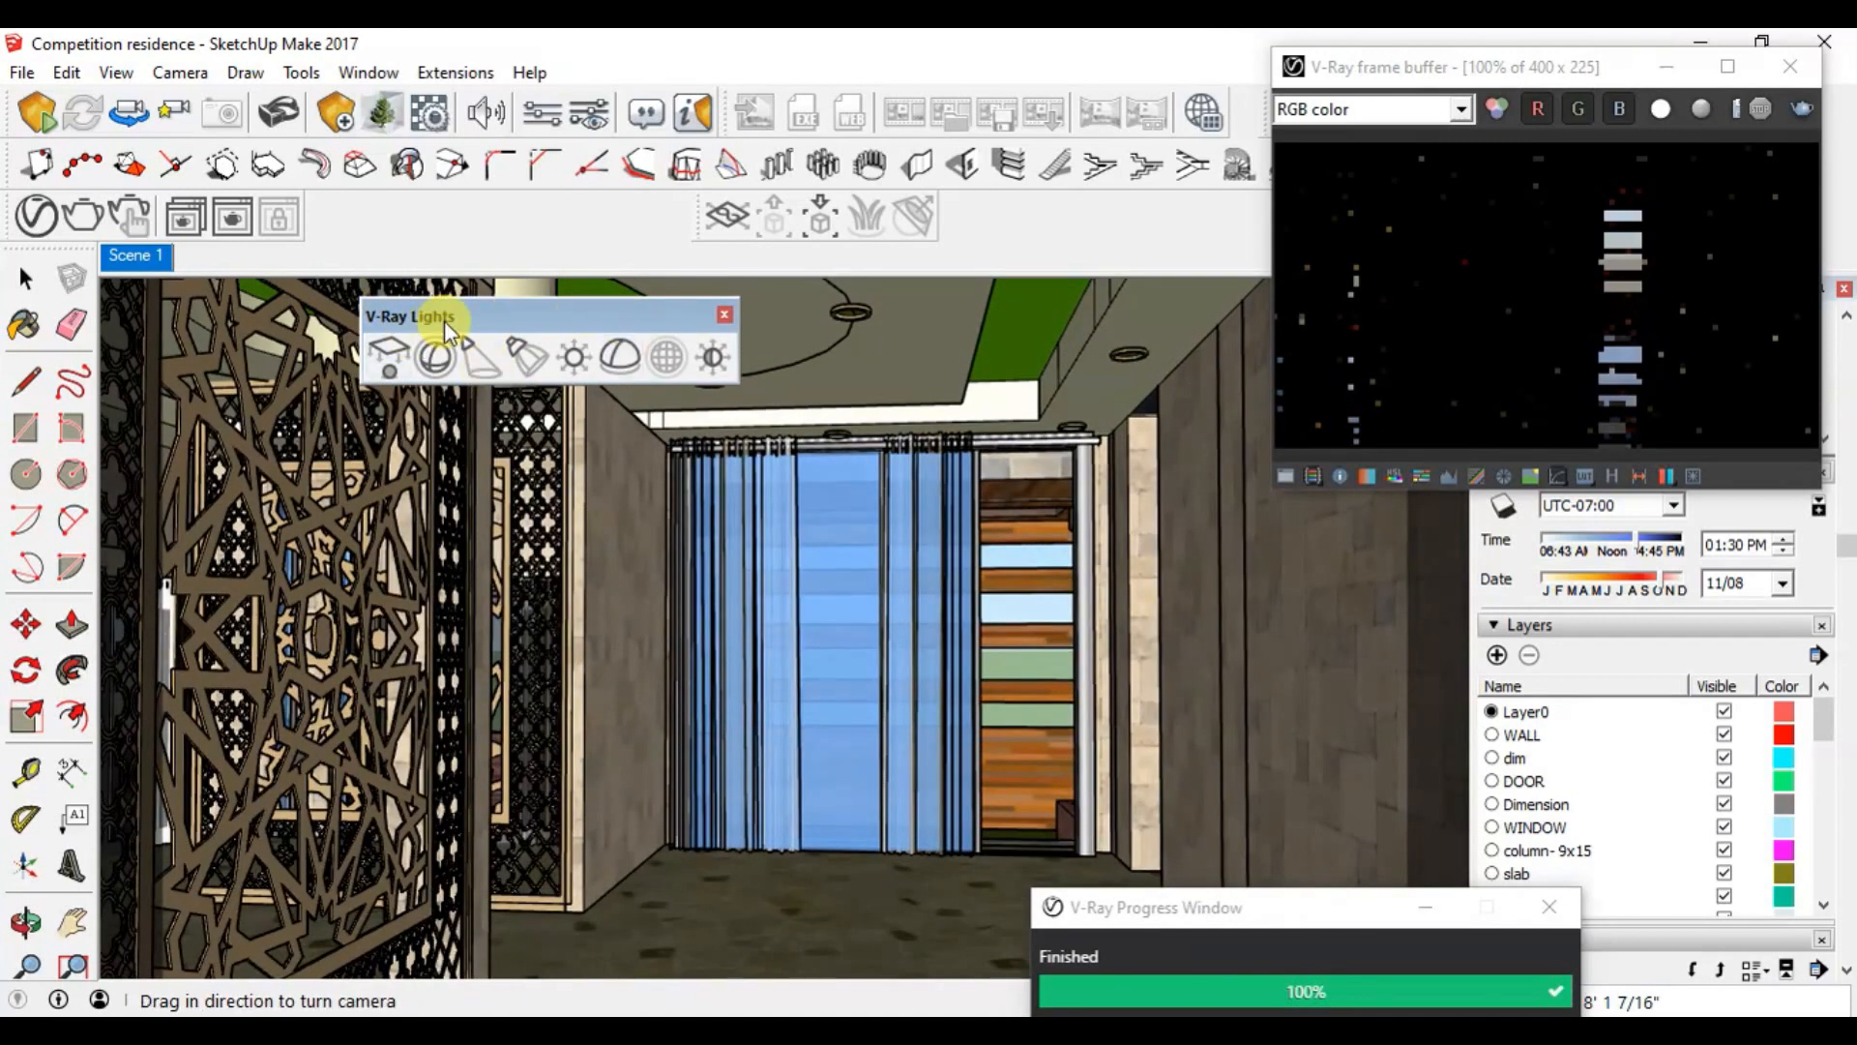
left_click_drag(459, 310, 207, 304)
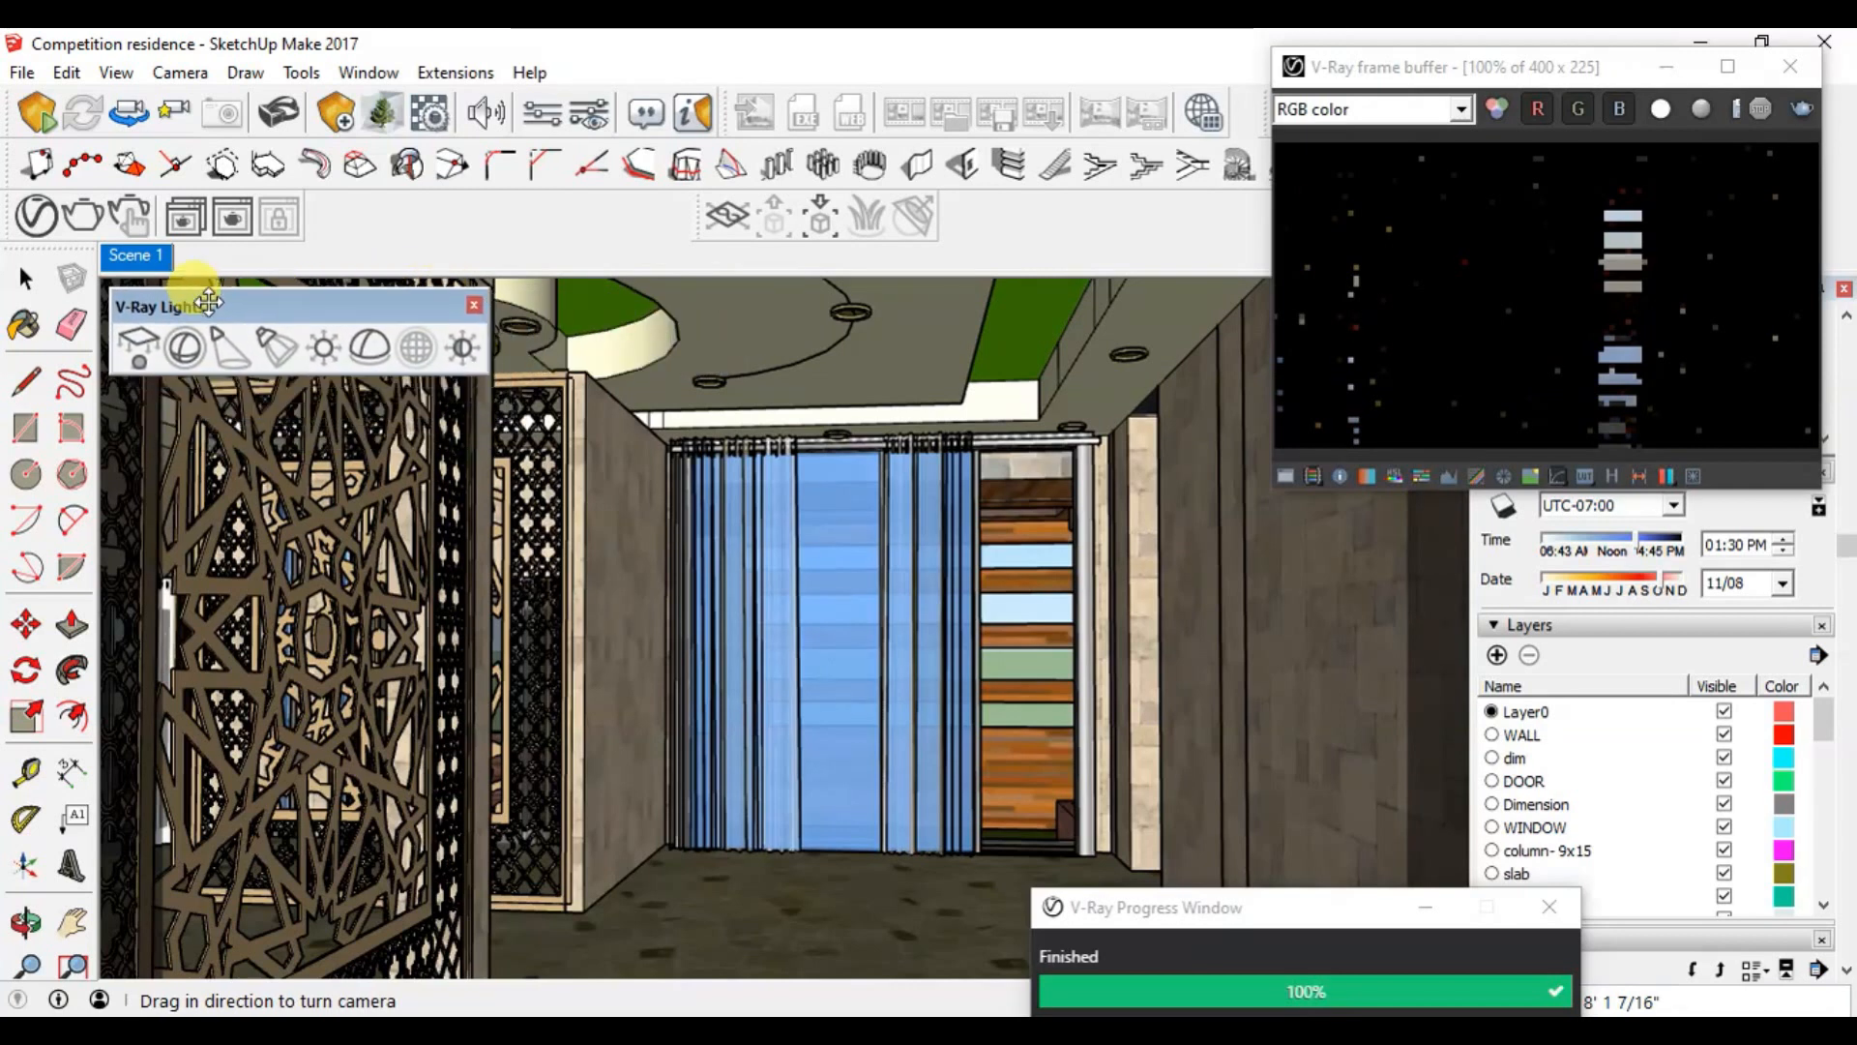
right_click(163, 258)
left_click(282, 342)
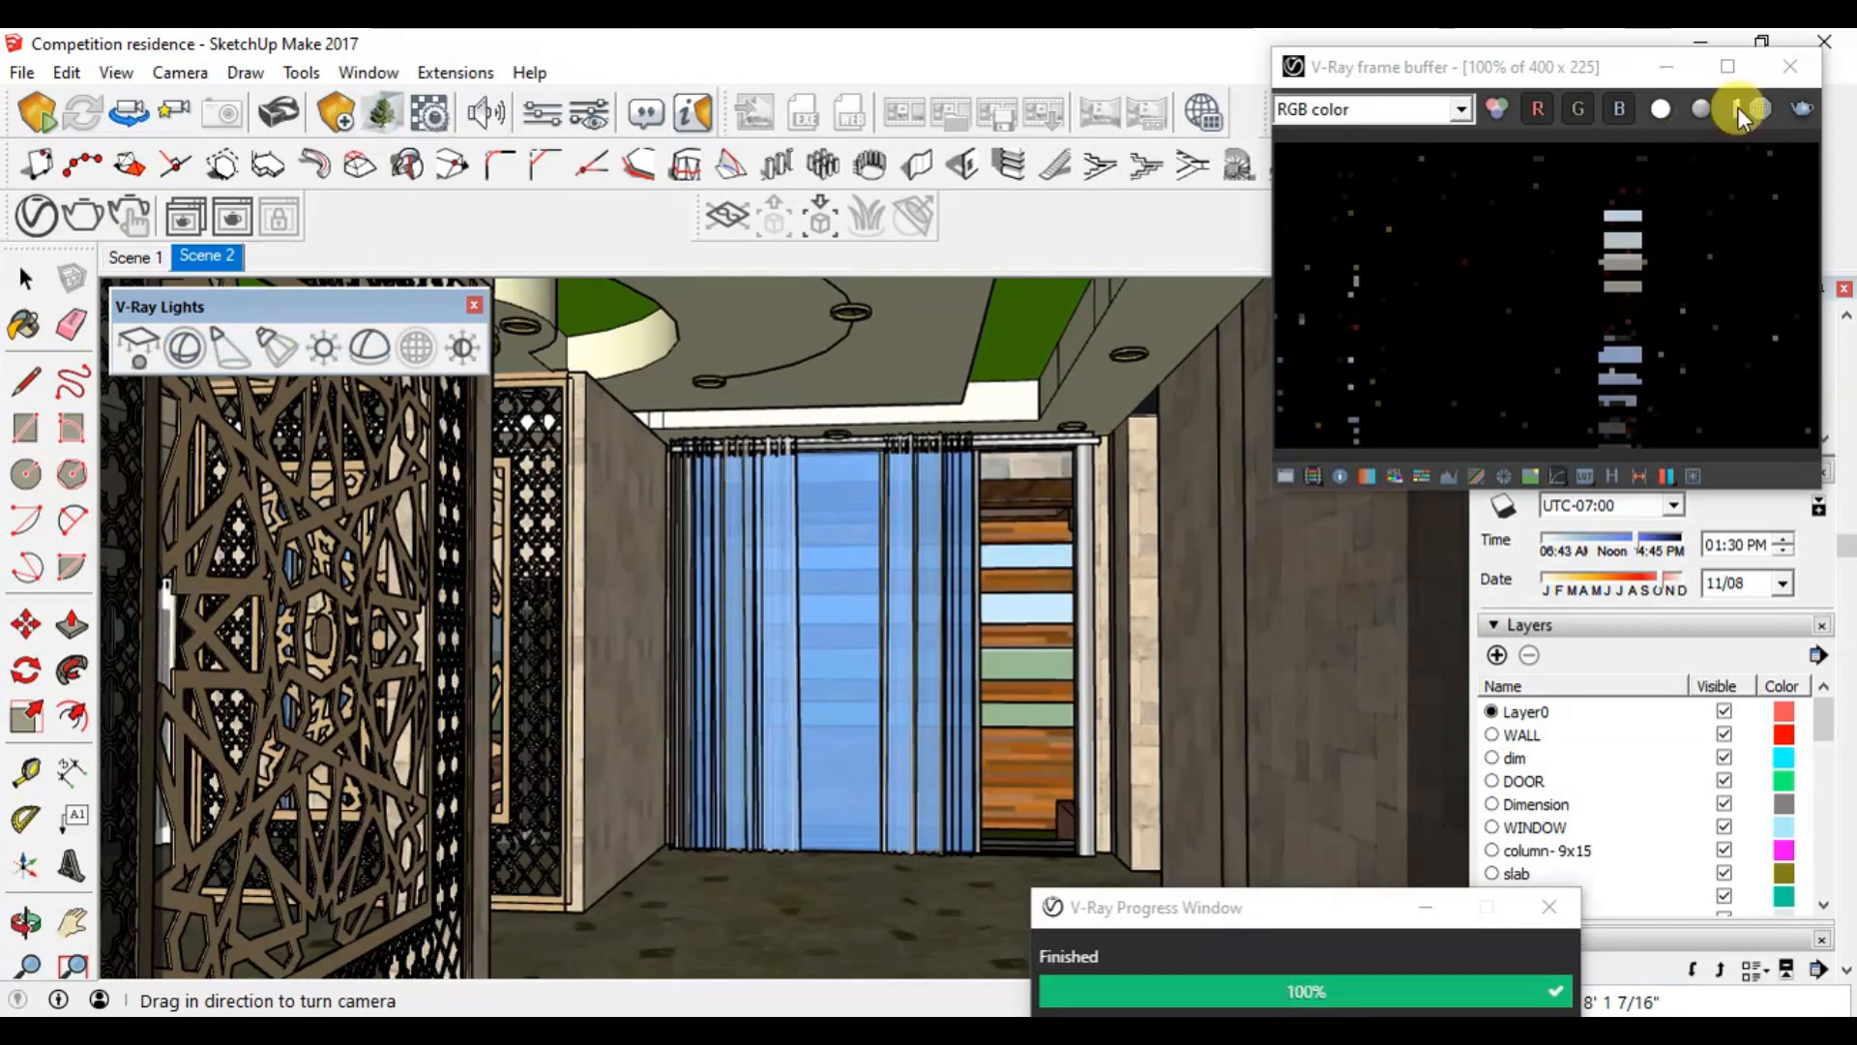
Step: Restart the interactive render for the Scene 2 interior and set the dome light's intensity to 5
left_click(1789, 107)
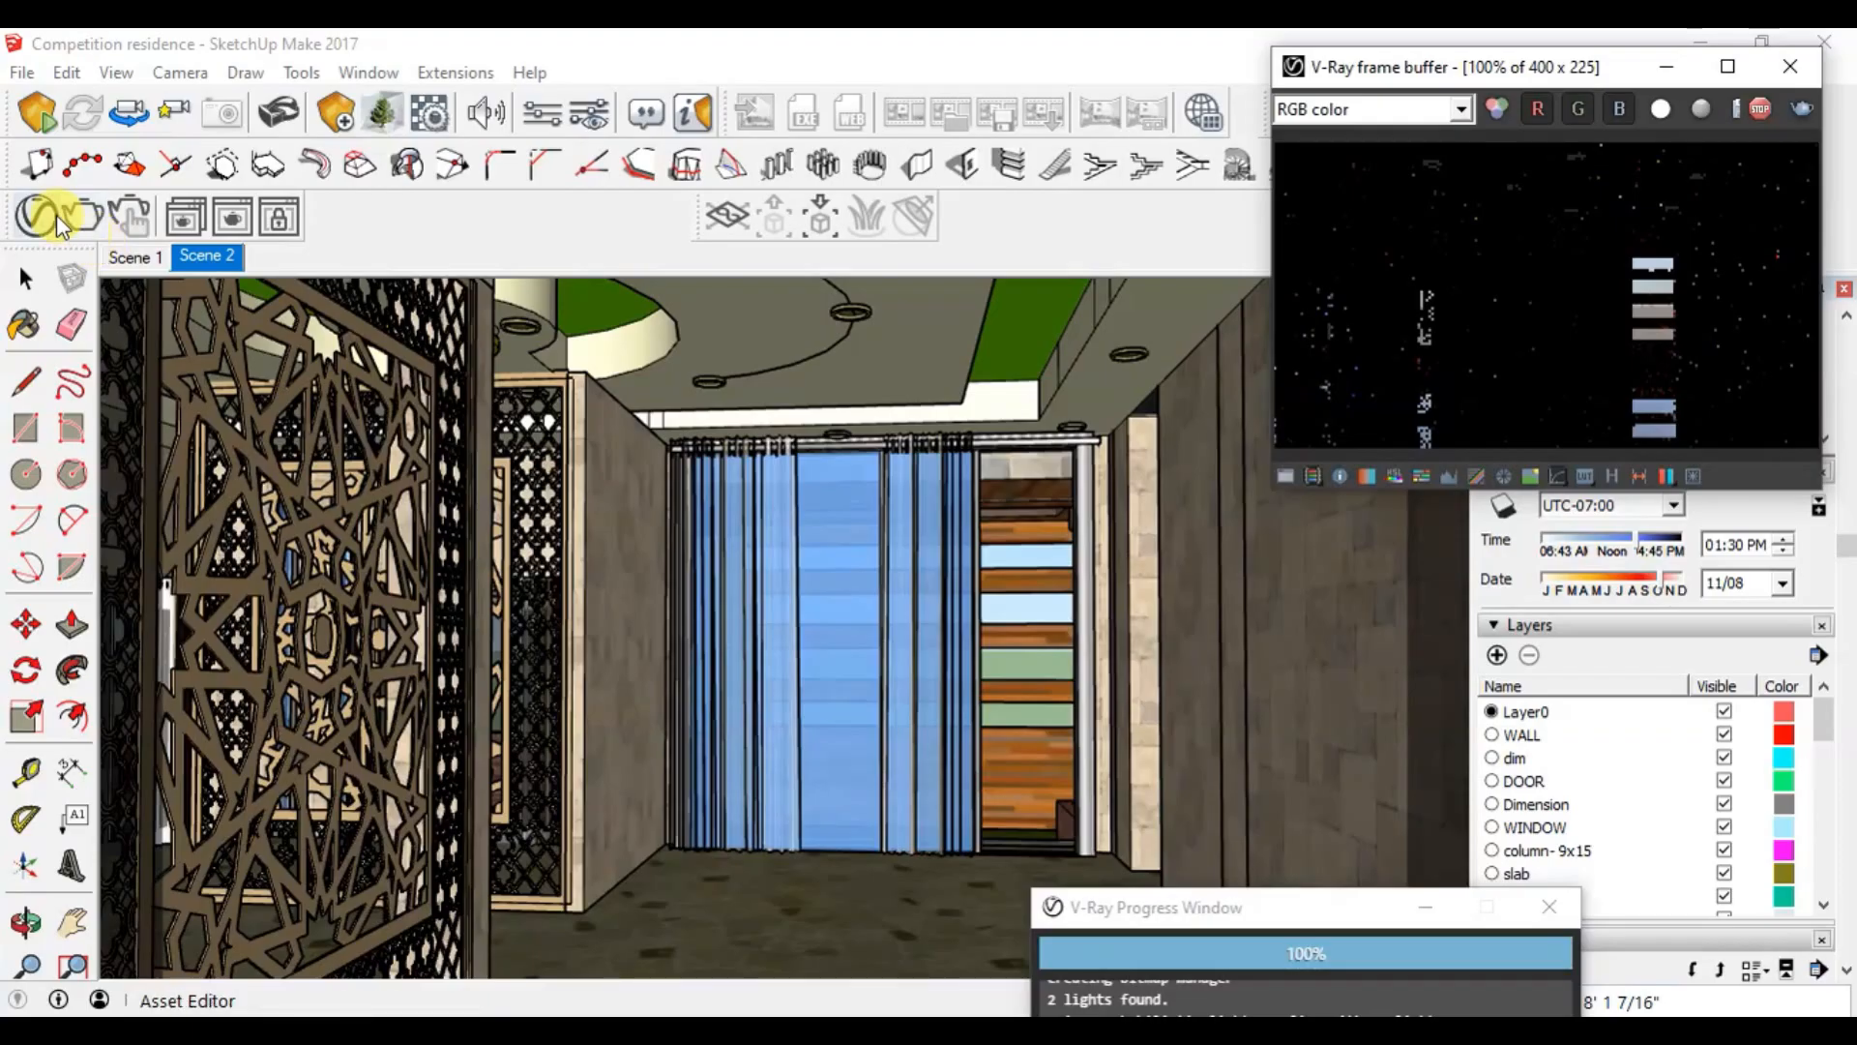
left_click(38, 215)
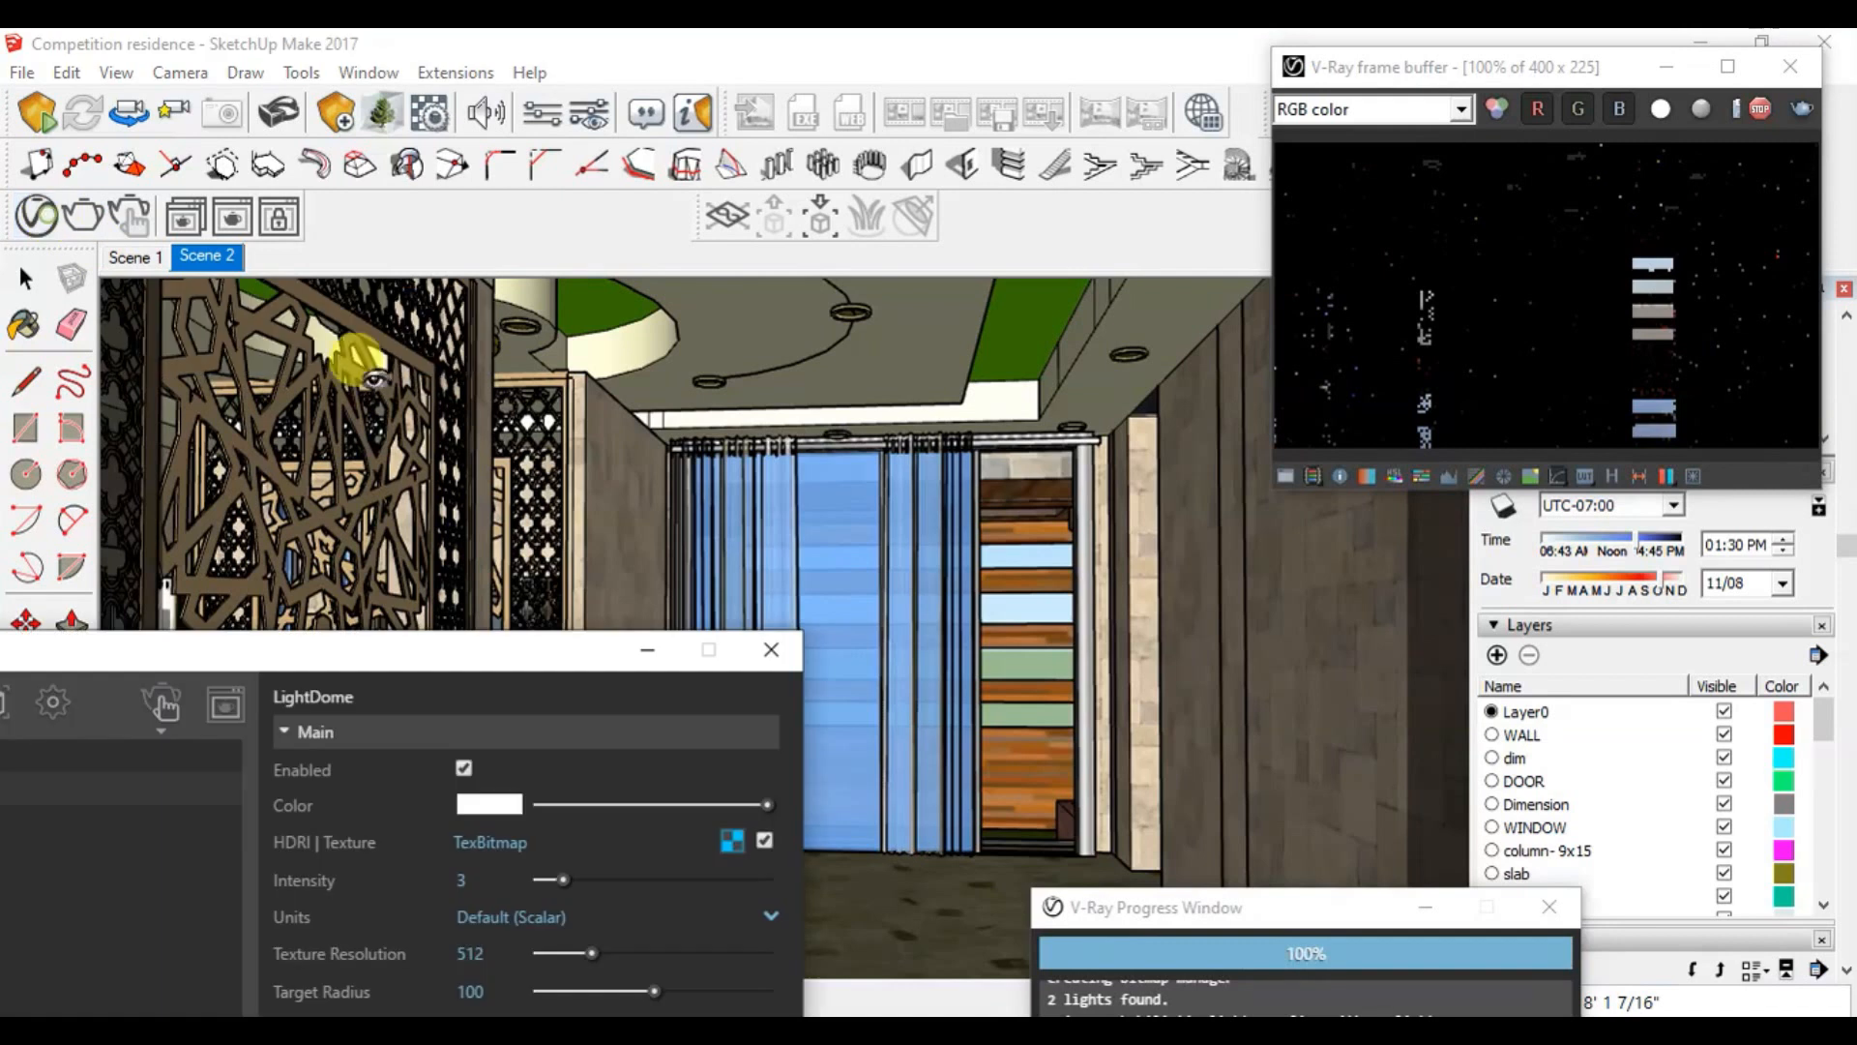
left_click_drag(352, 649, 553, 91)
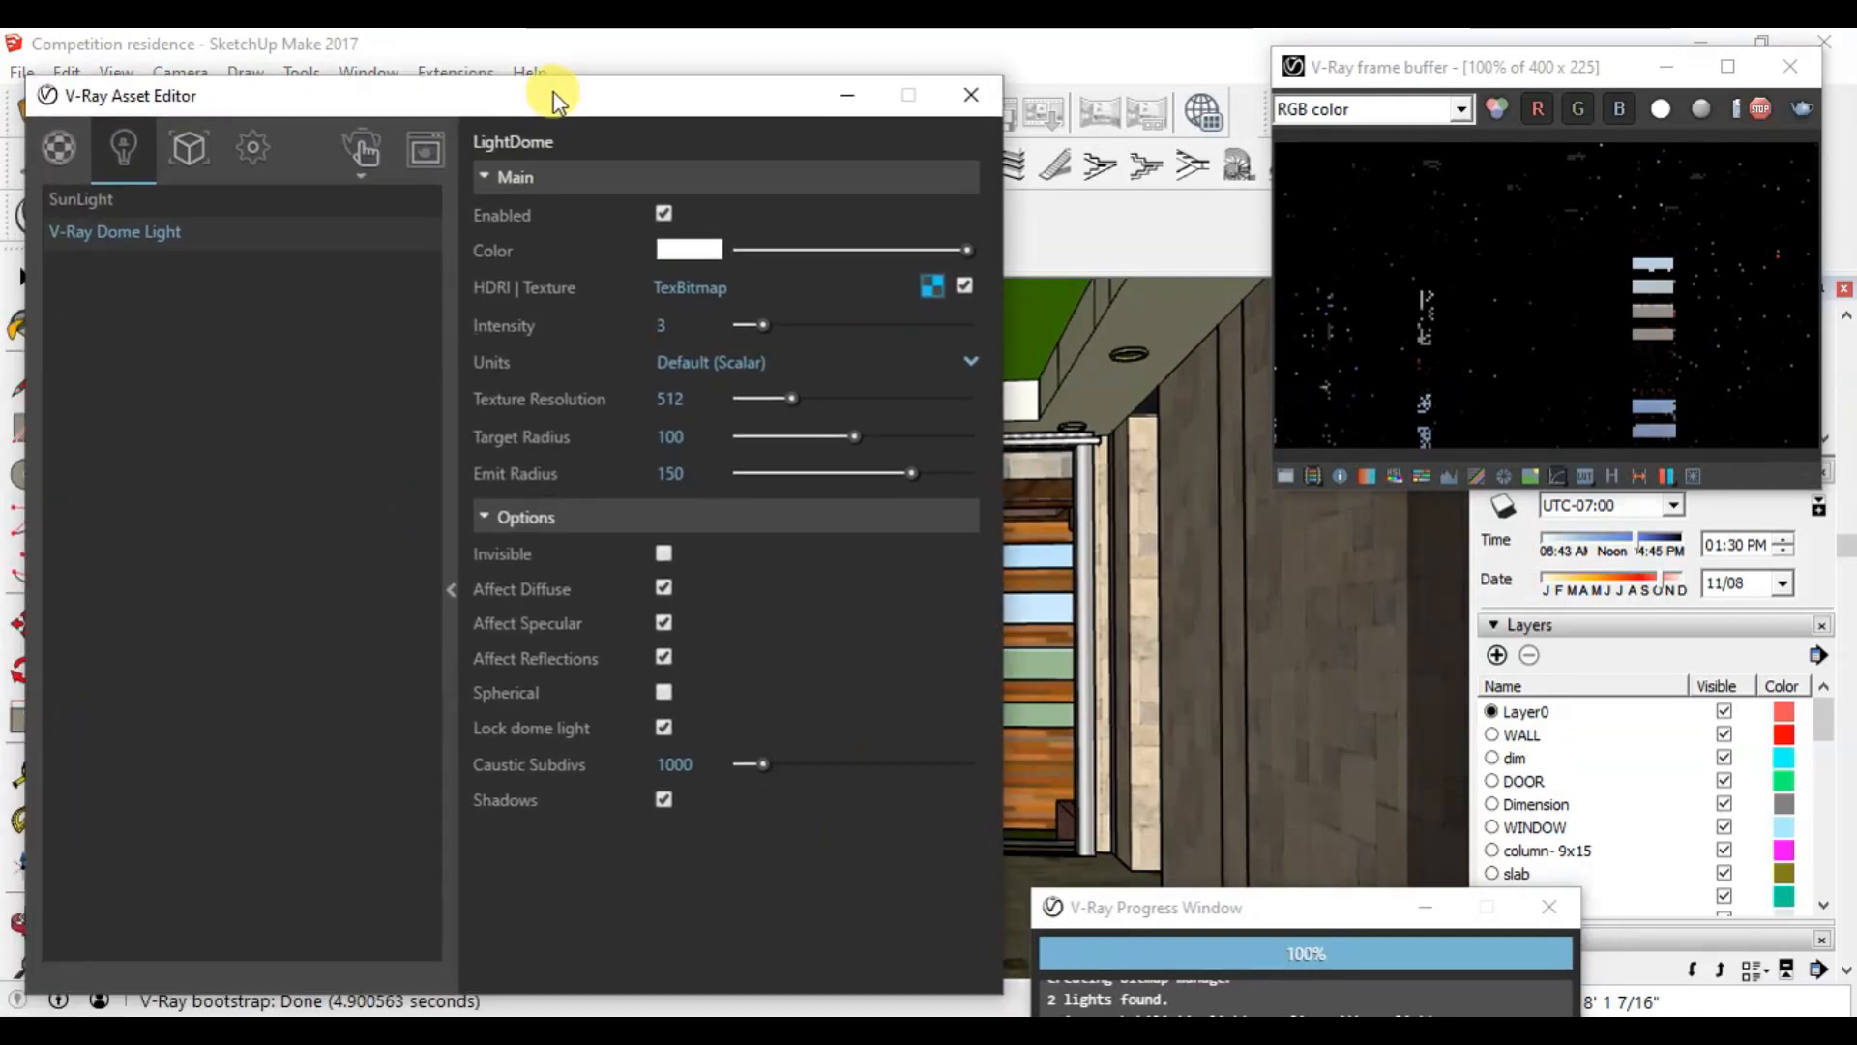
left_click(157, 197)
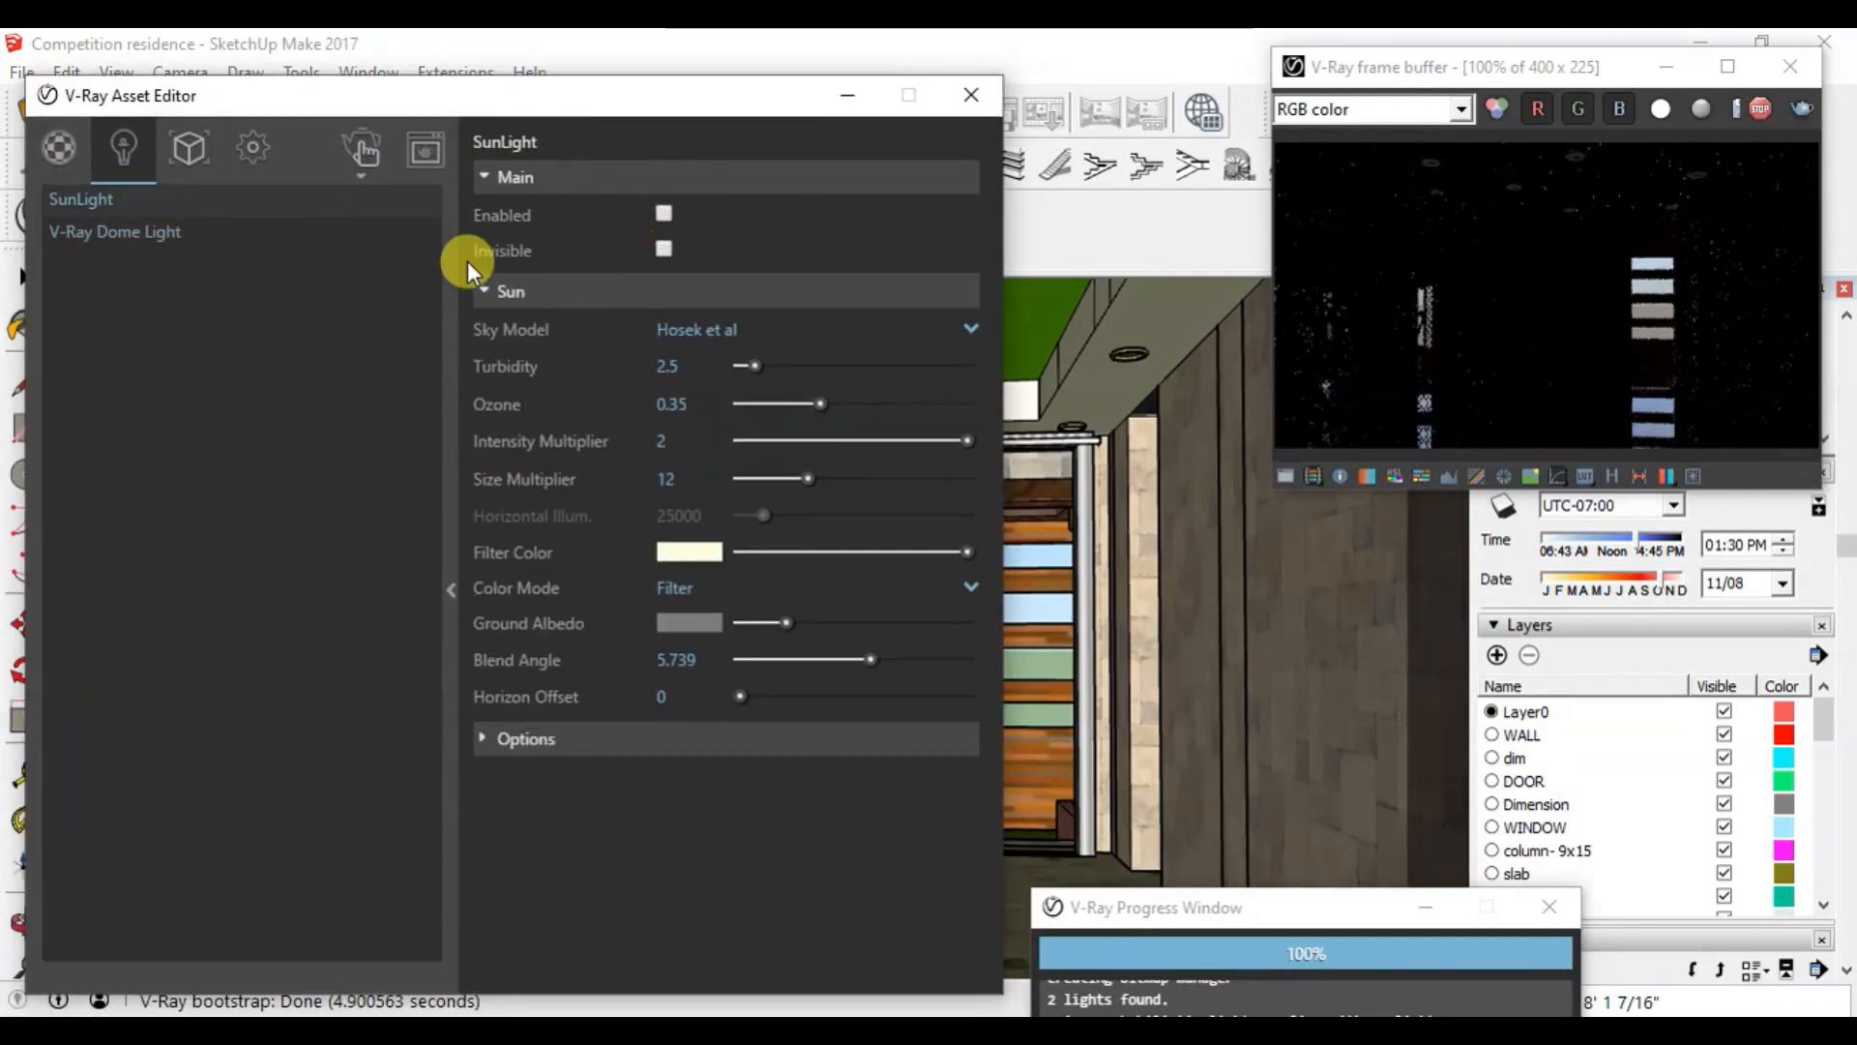
left_click(145, 227)
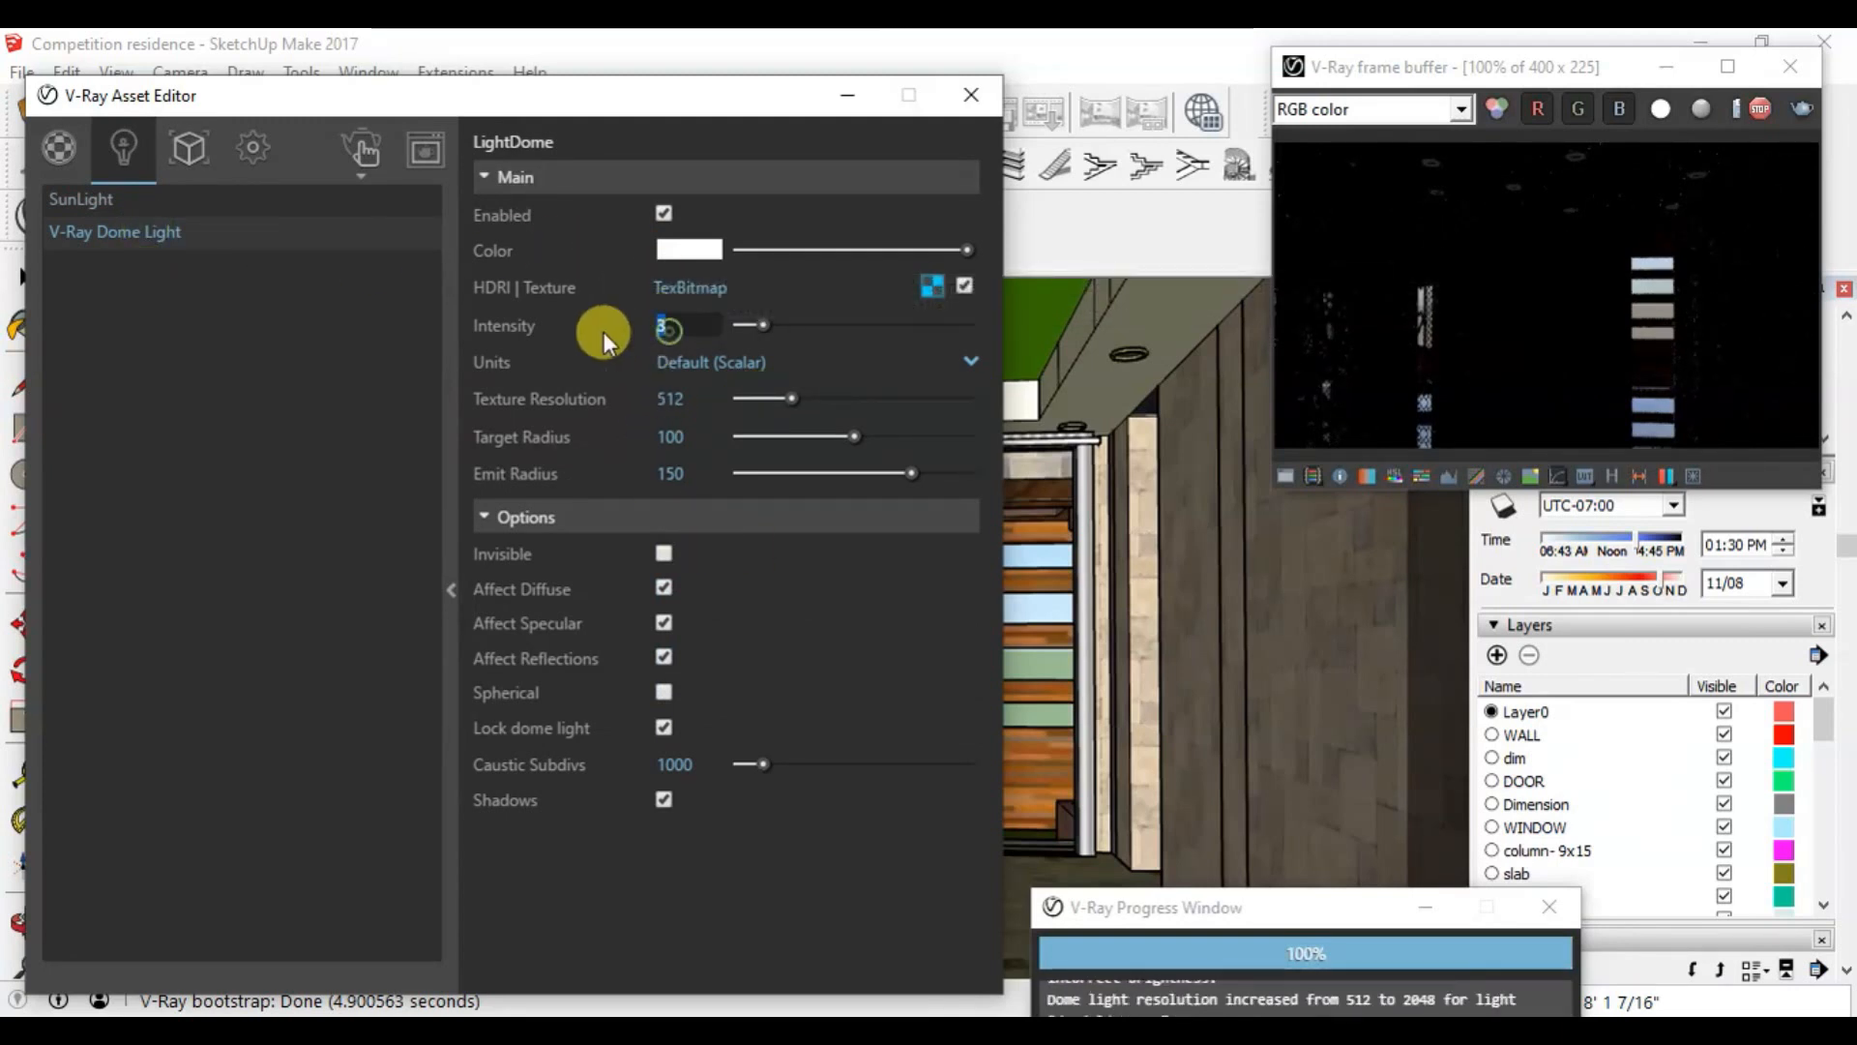
type("5")
key("Return")
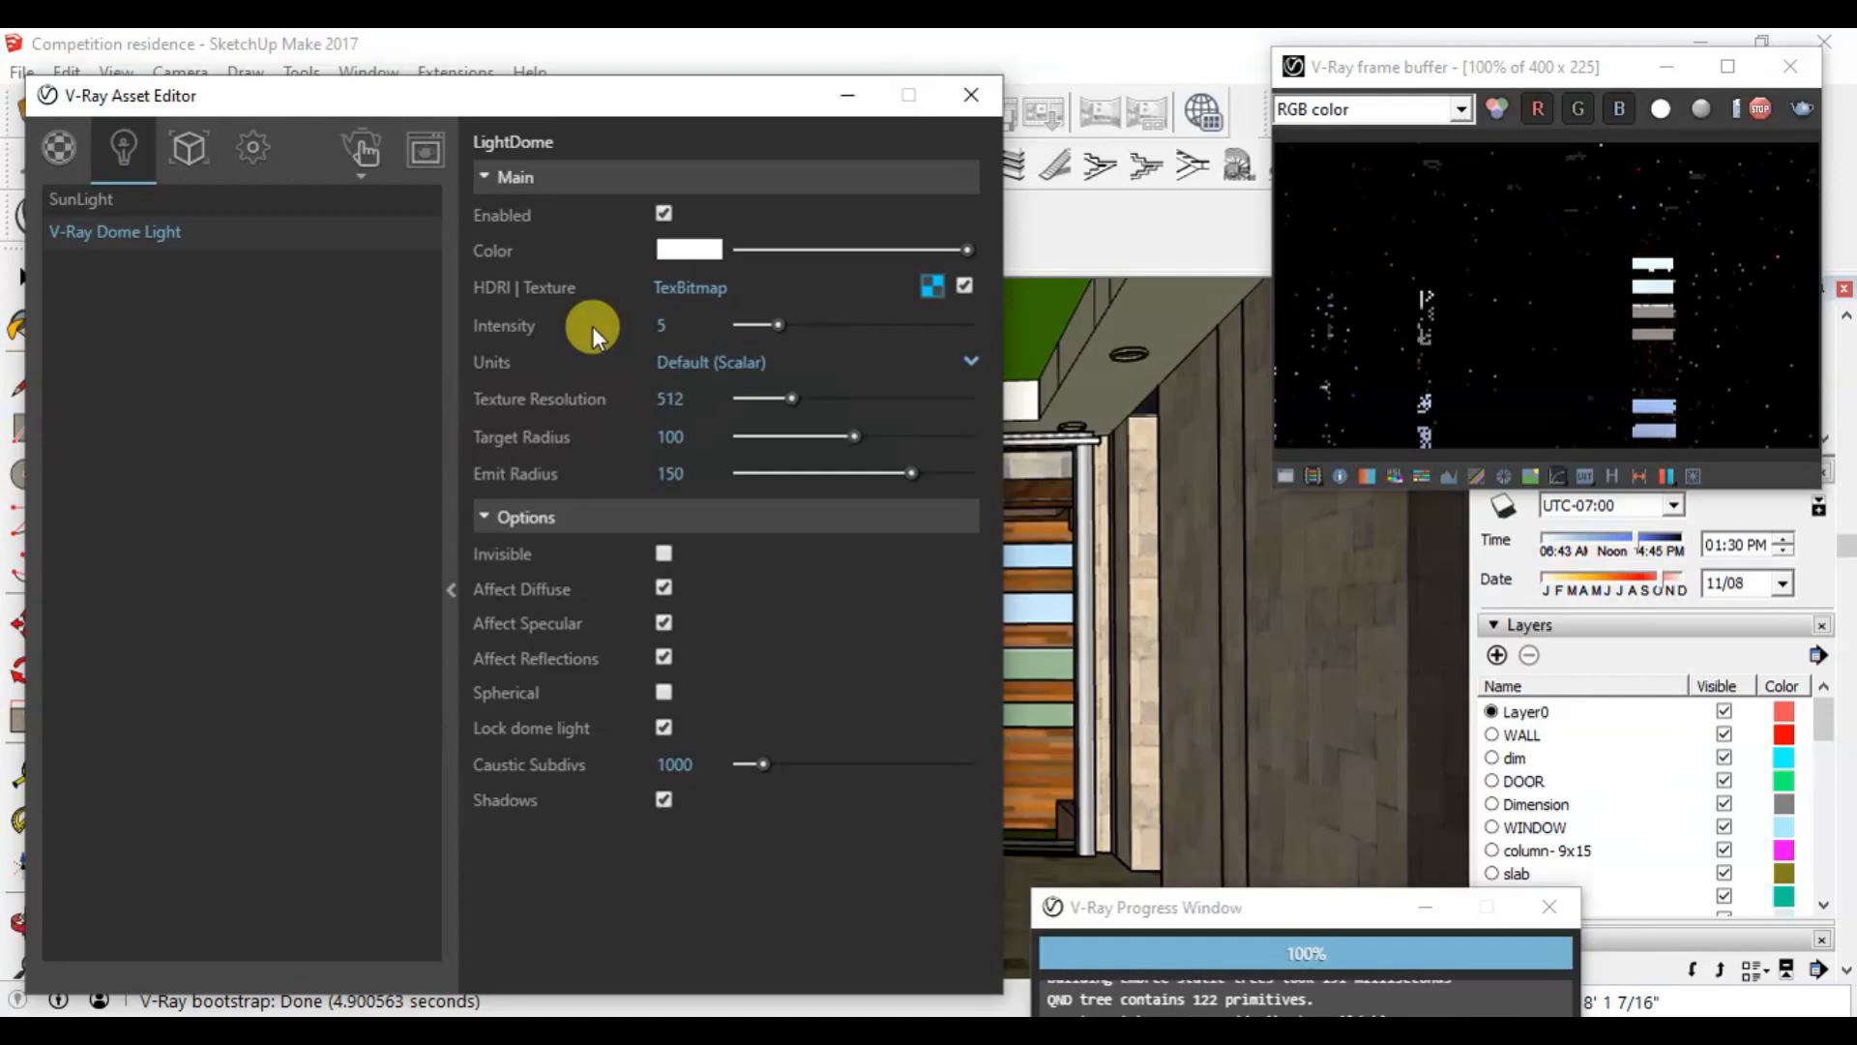
Step: Clear the Asset Editor from the viewport and restore the Scene 2 view to examine the interior render
left_click_drag(626, 103, 453, 112)
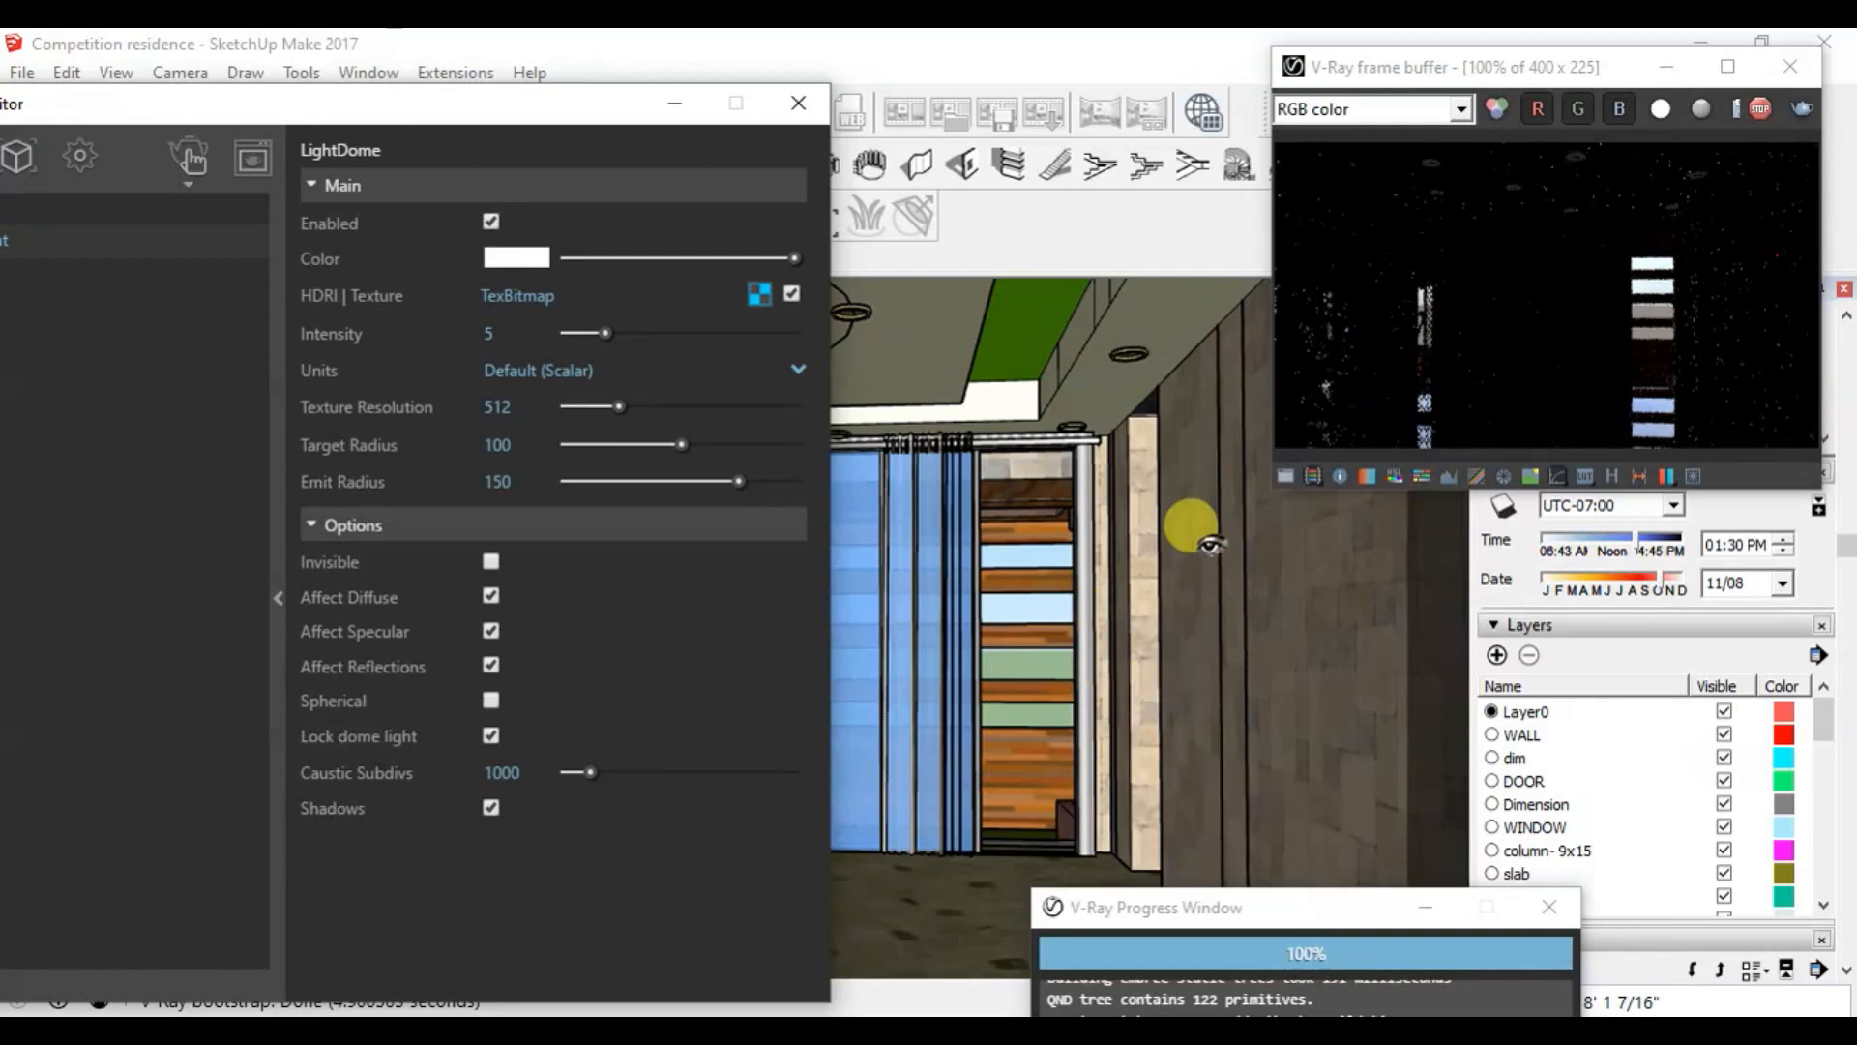
left_click_drag(387, 107, 440, 673)
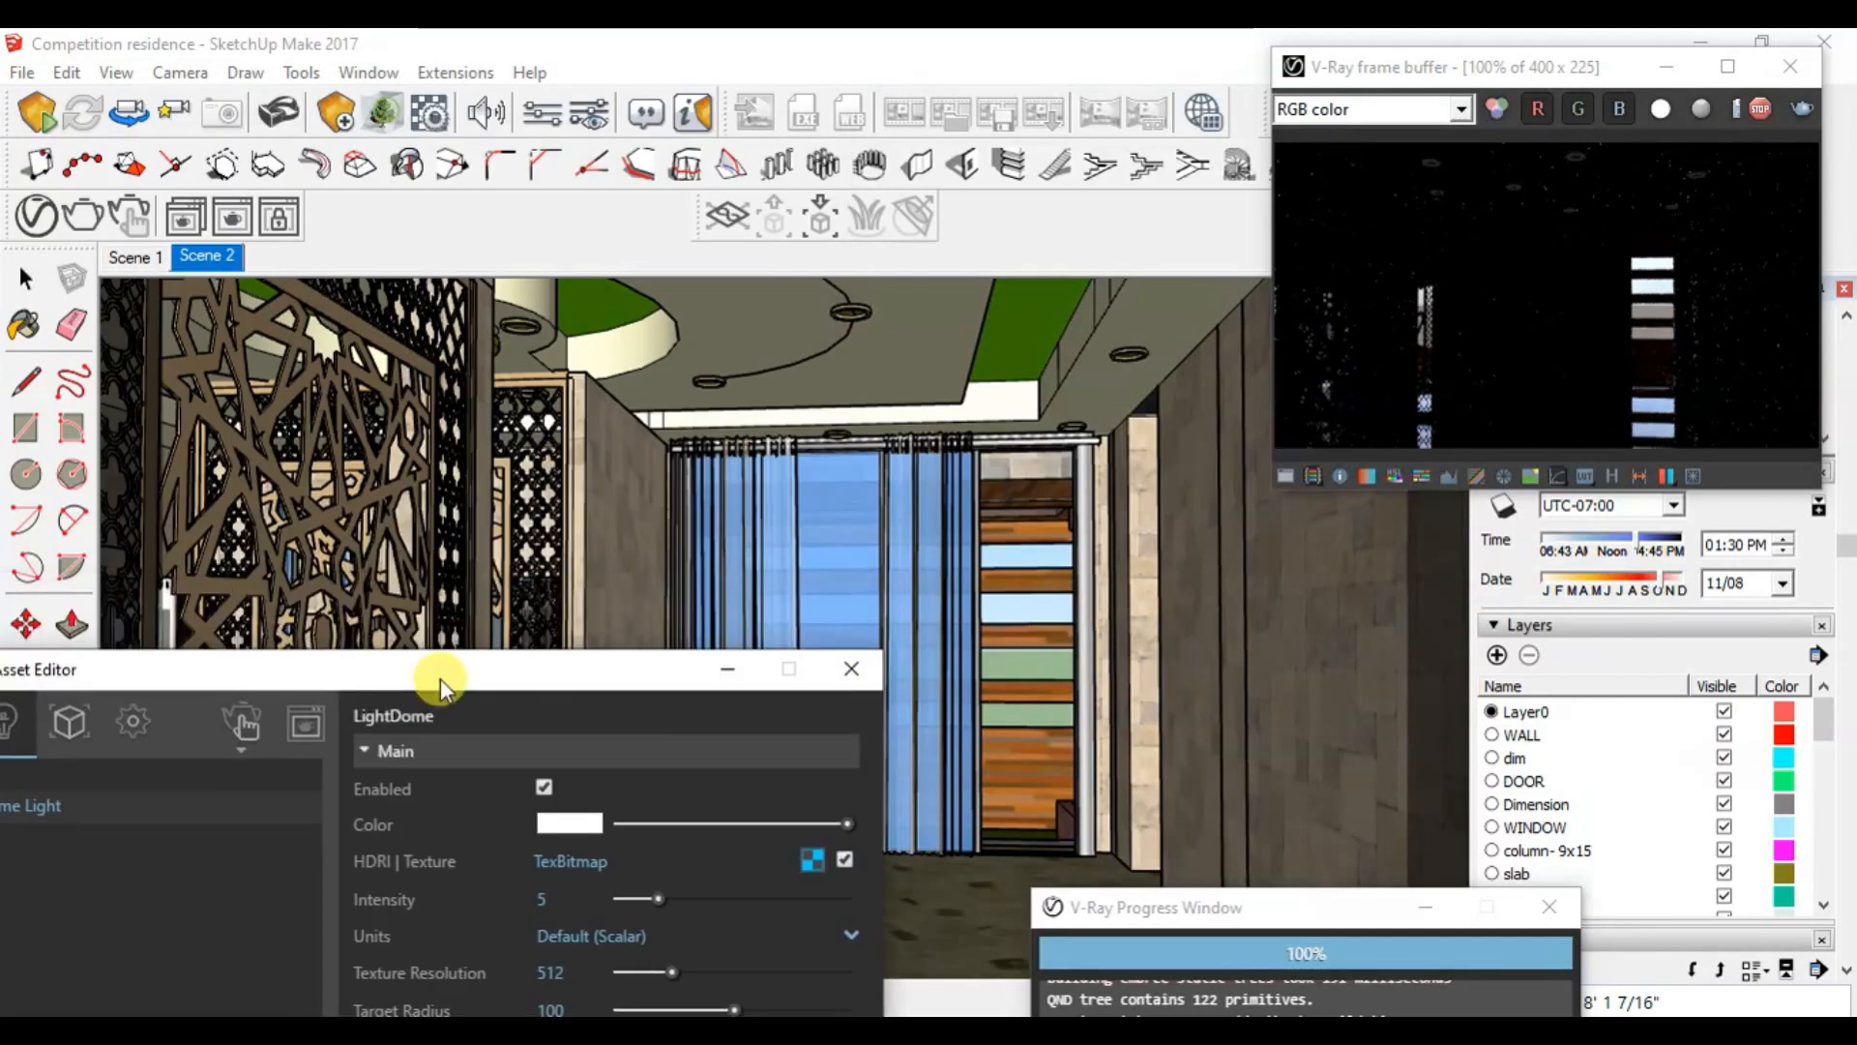
left_click(230, 253)
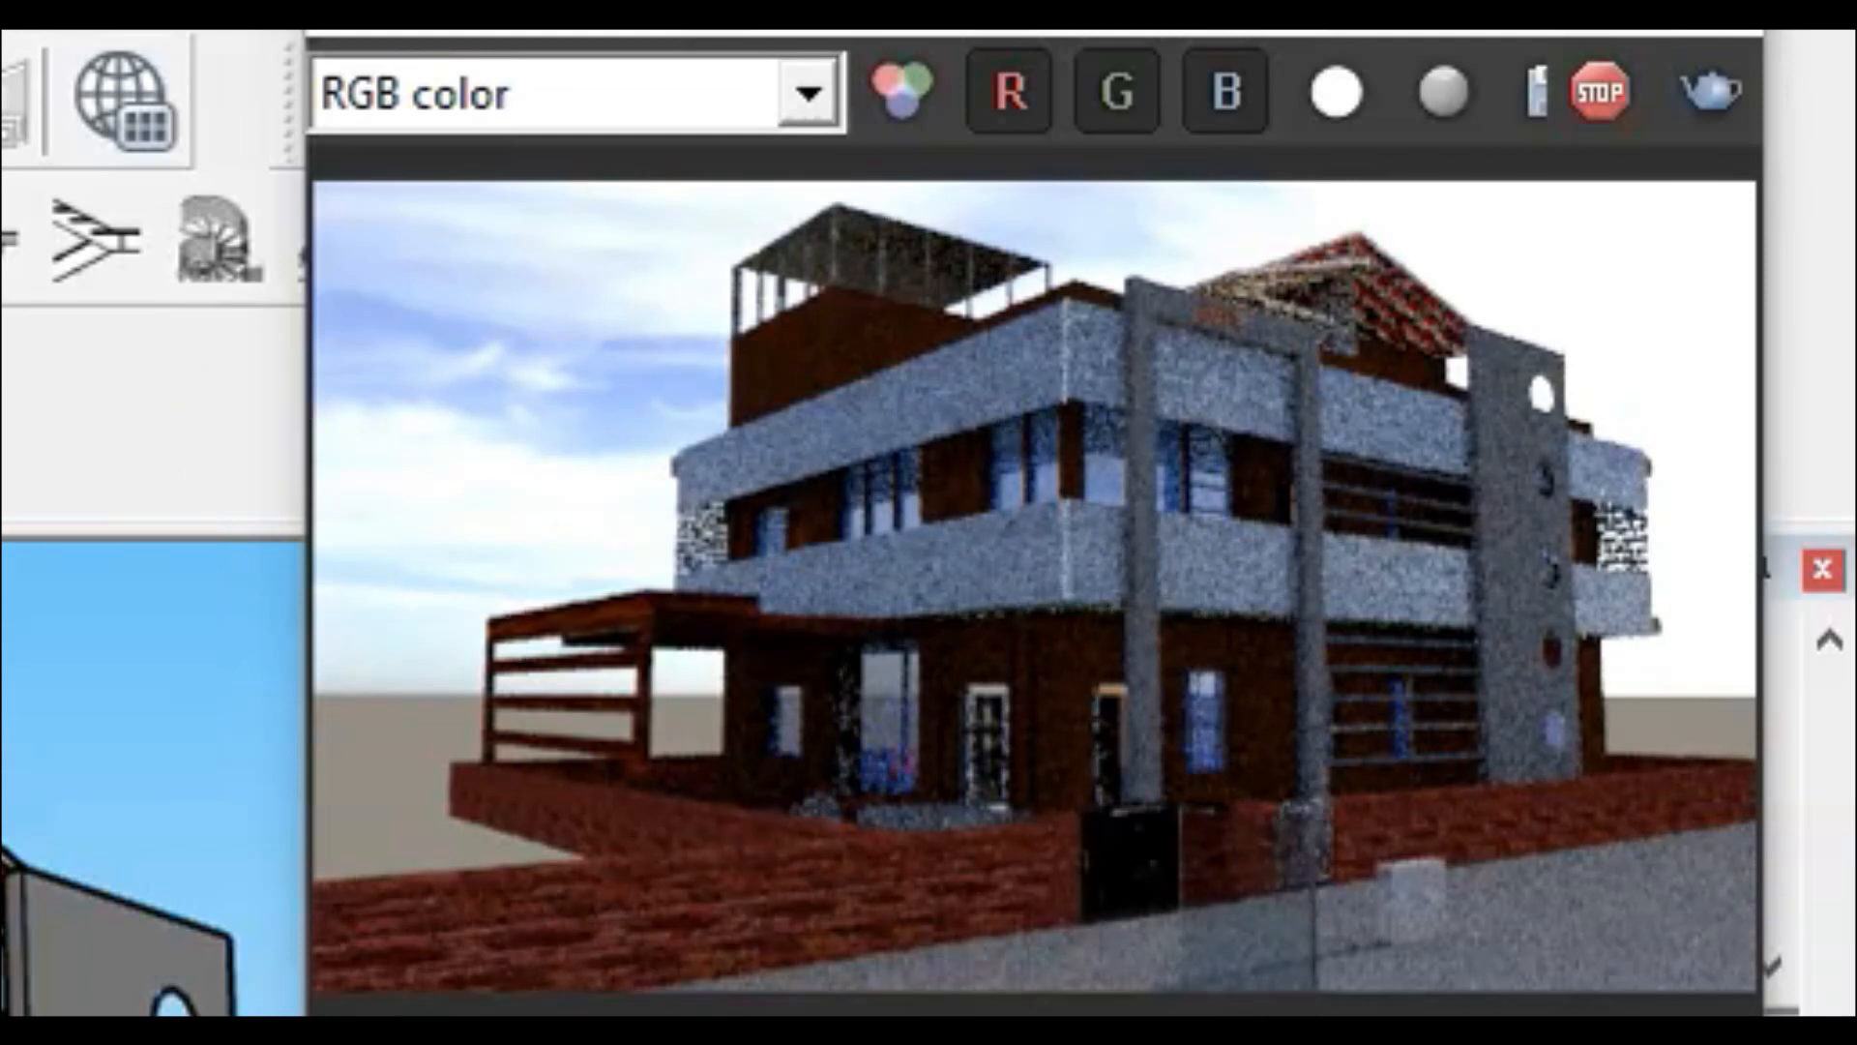
left_click(207, 255)
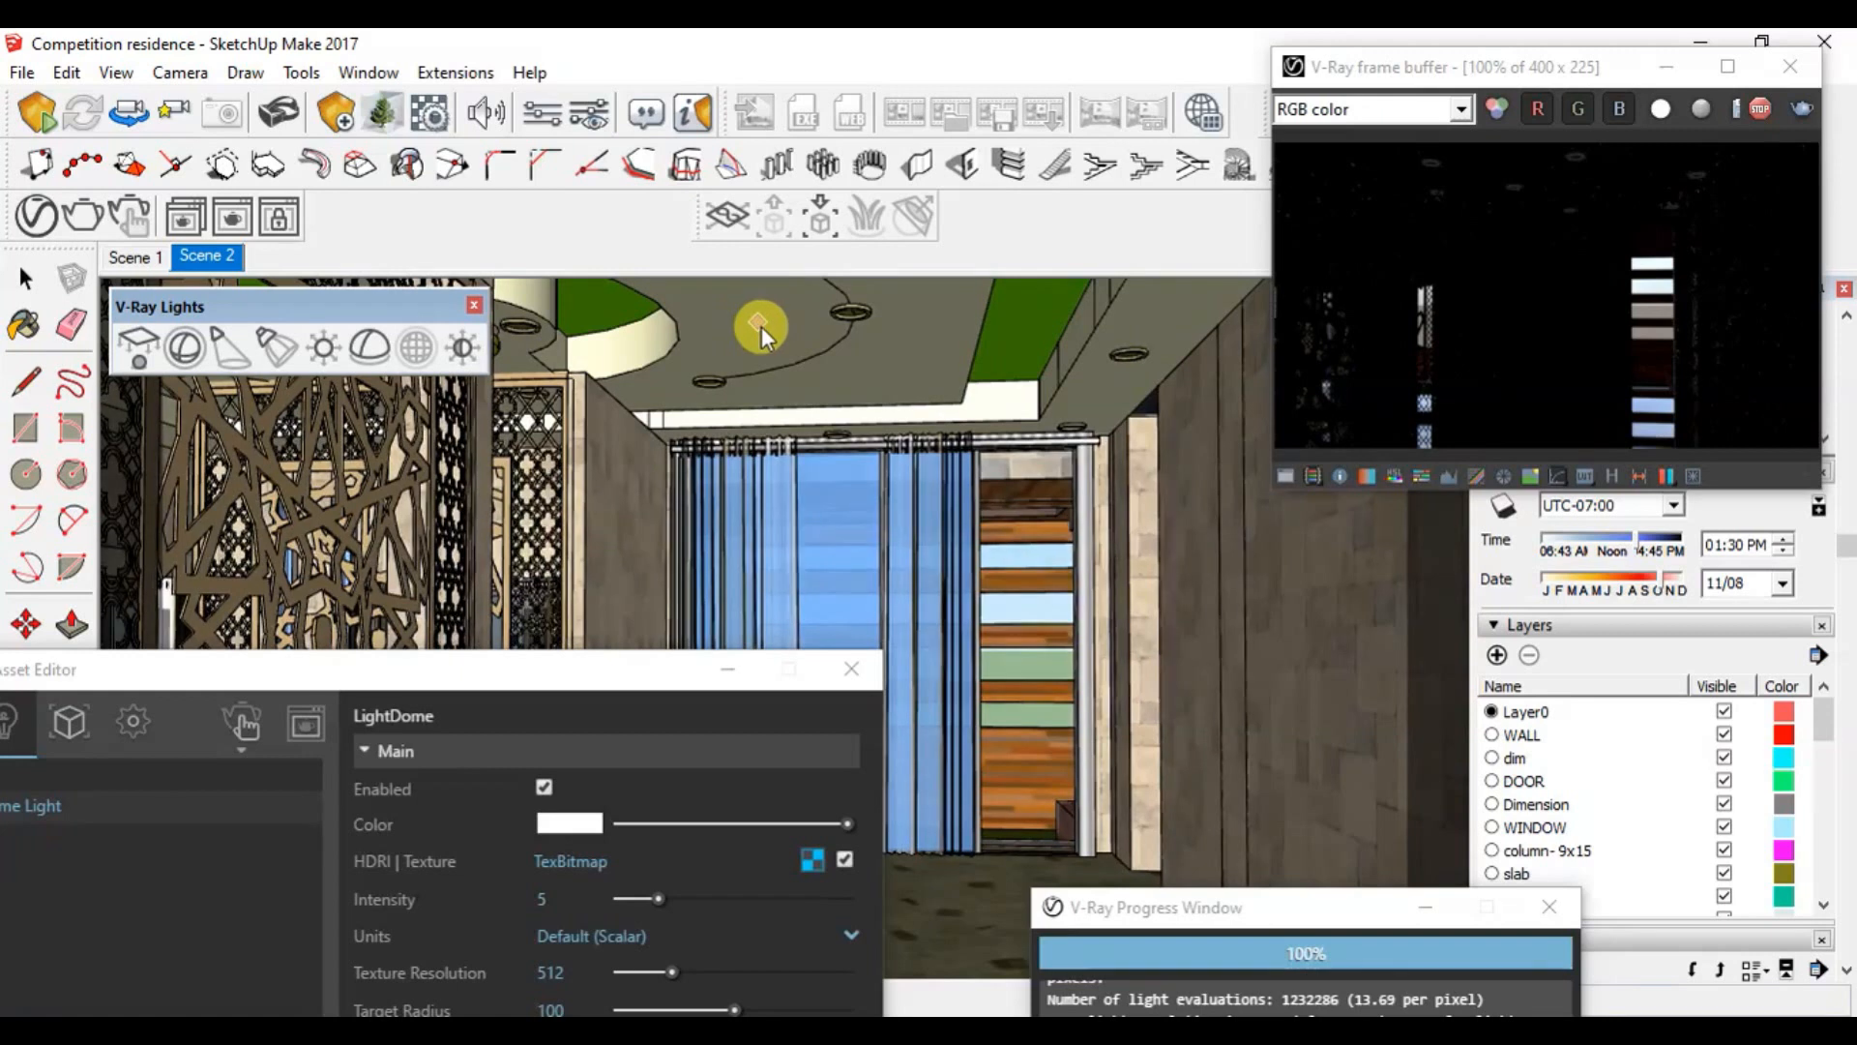
Step: Place a V-Ray rectangle light on the hall ceiling around the round fixture, and return to the Scene 2 view with the light in frame
mouse_move(748, 326)
middle_mouse_down()
mouse_move(864, 503)
mouse_move(880, 581)
mouse_move(776, 356)
middle_mouse_up()
left_click(738, 300)
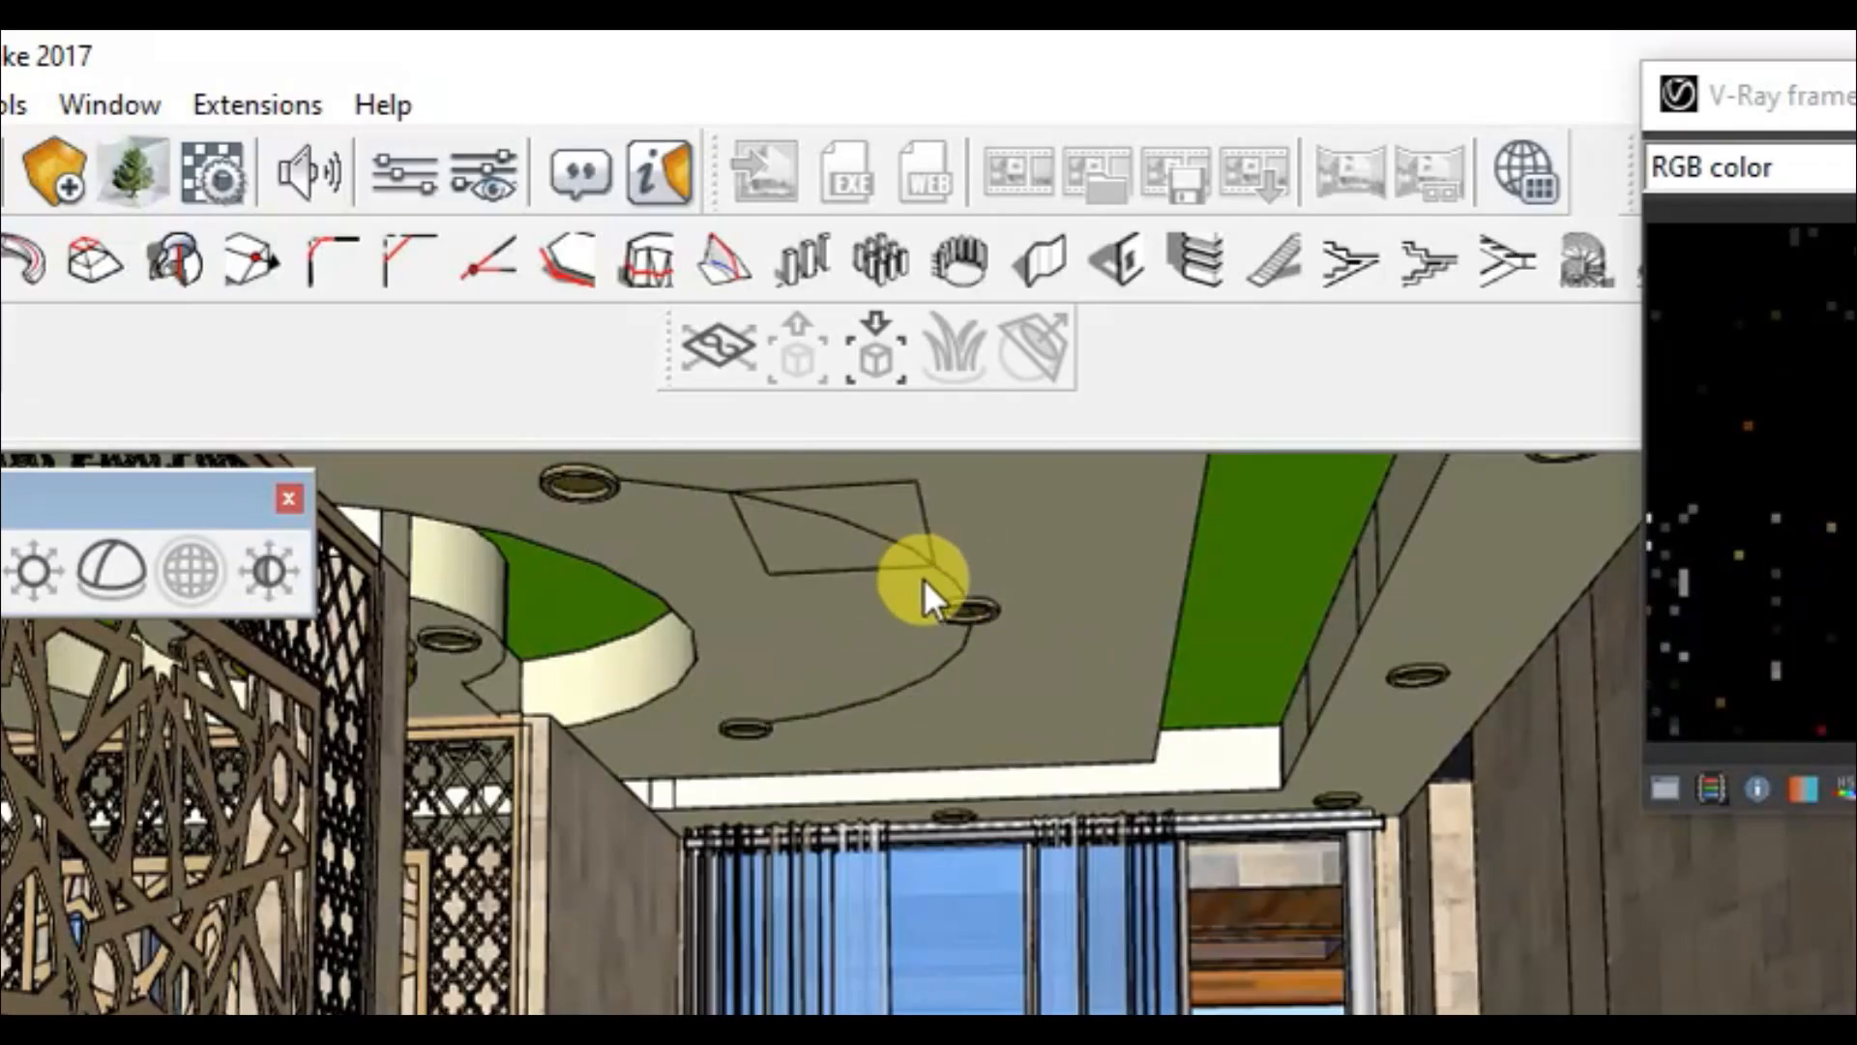
left_click(1086, 716)
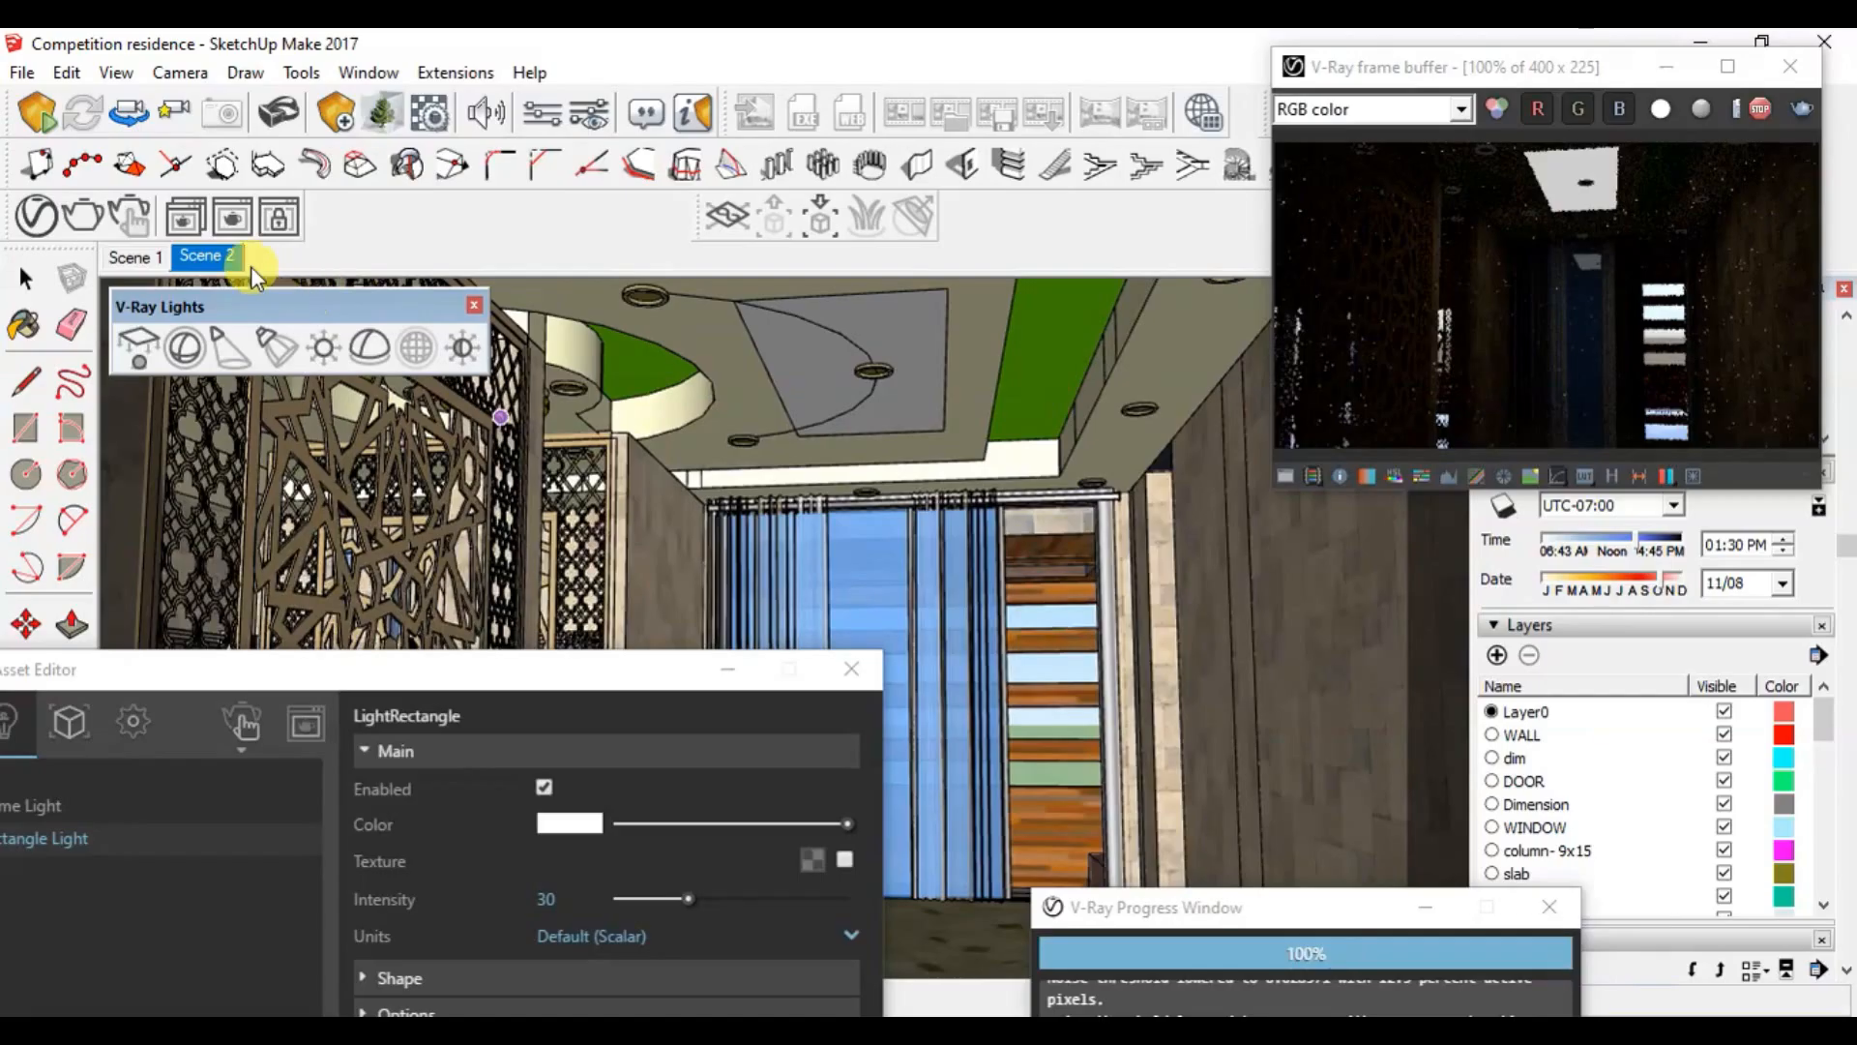
left_click(229, 252)
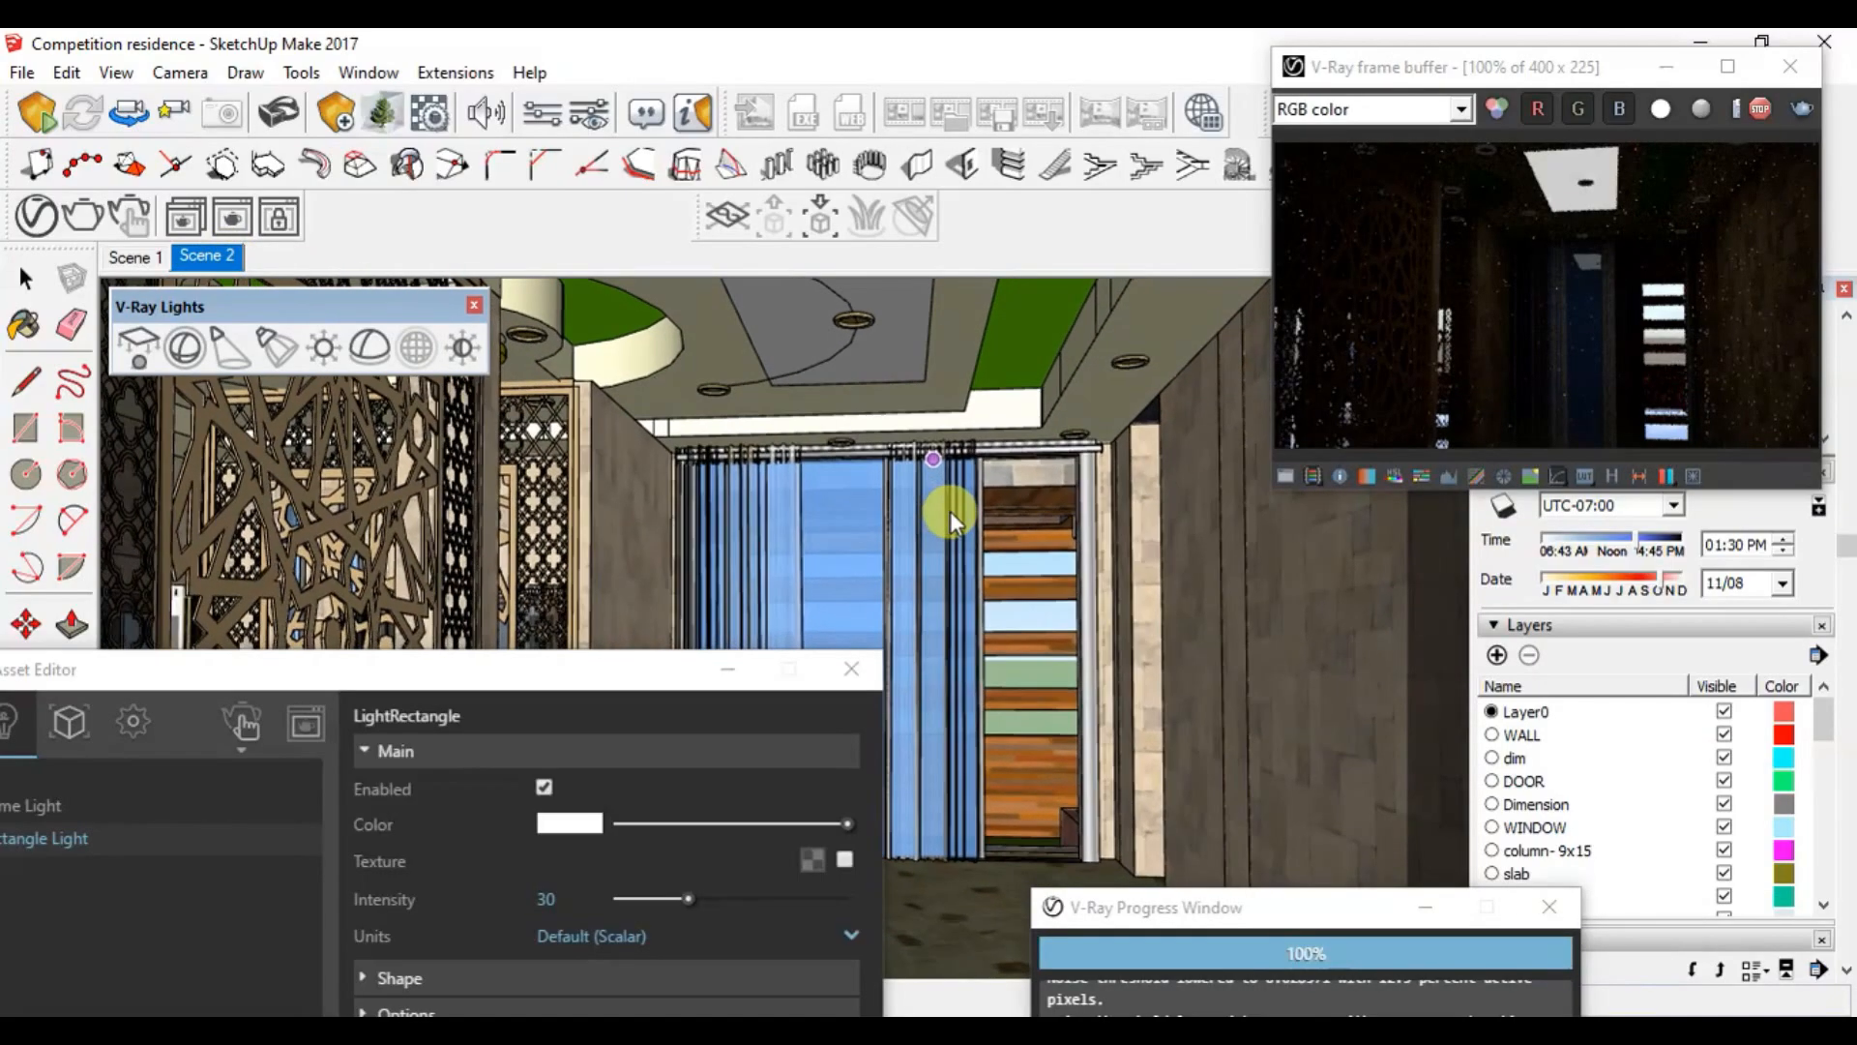
scroll(926, 715, "down", 1)
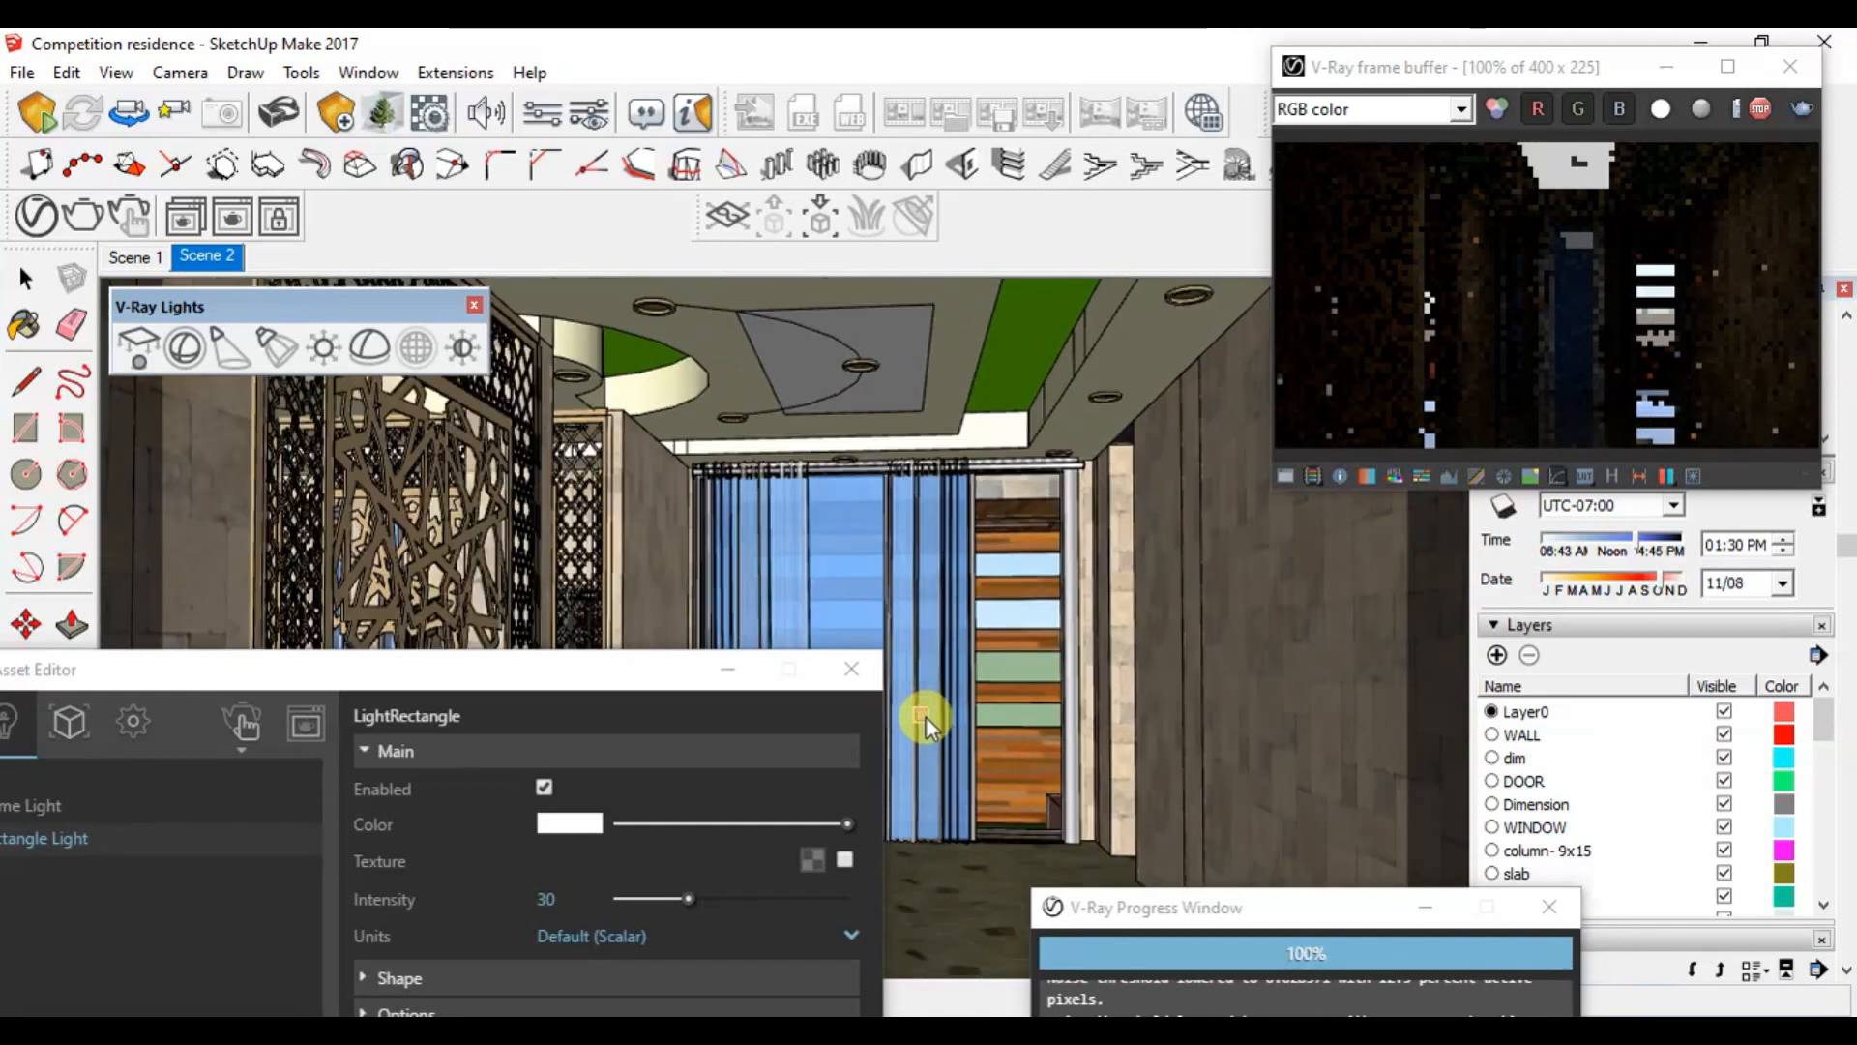
Step: Set the rectangle light's units to Radiant power (W) and its intensity to 100
mouse_move(497, 678)
left_mouse_down()
mouse_move(522, 566)
mouse_move(401, 203)
mouse_move(675, 183)
mouse_move(675, 167)
left_mouse_up()
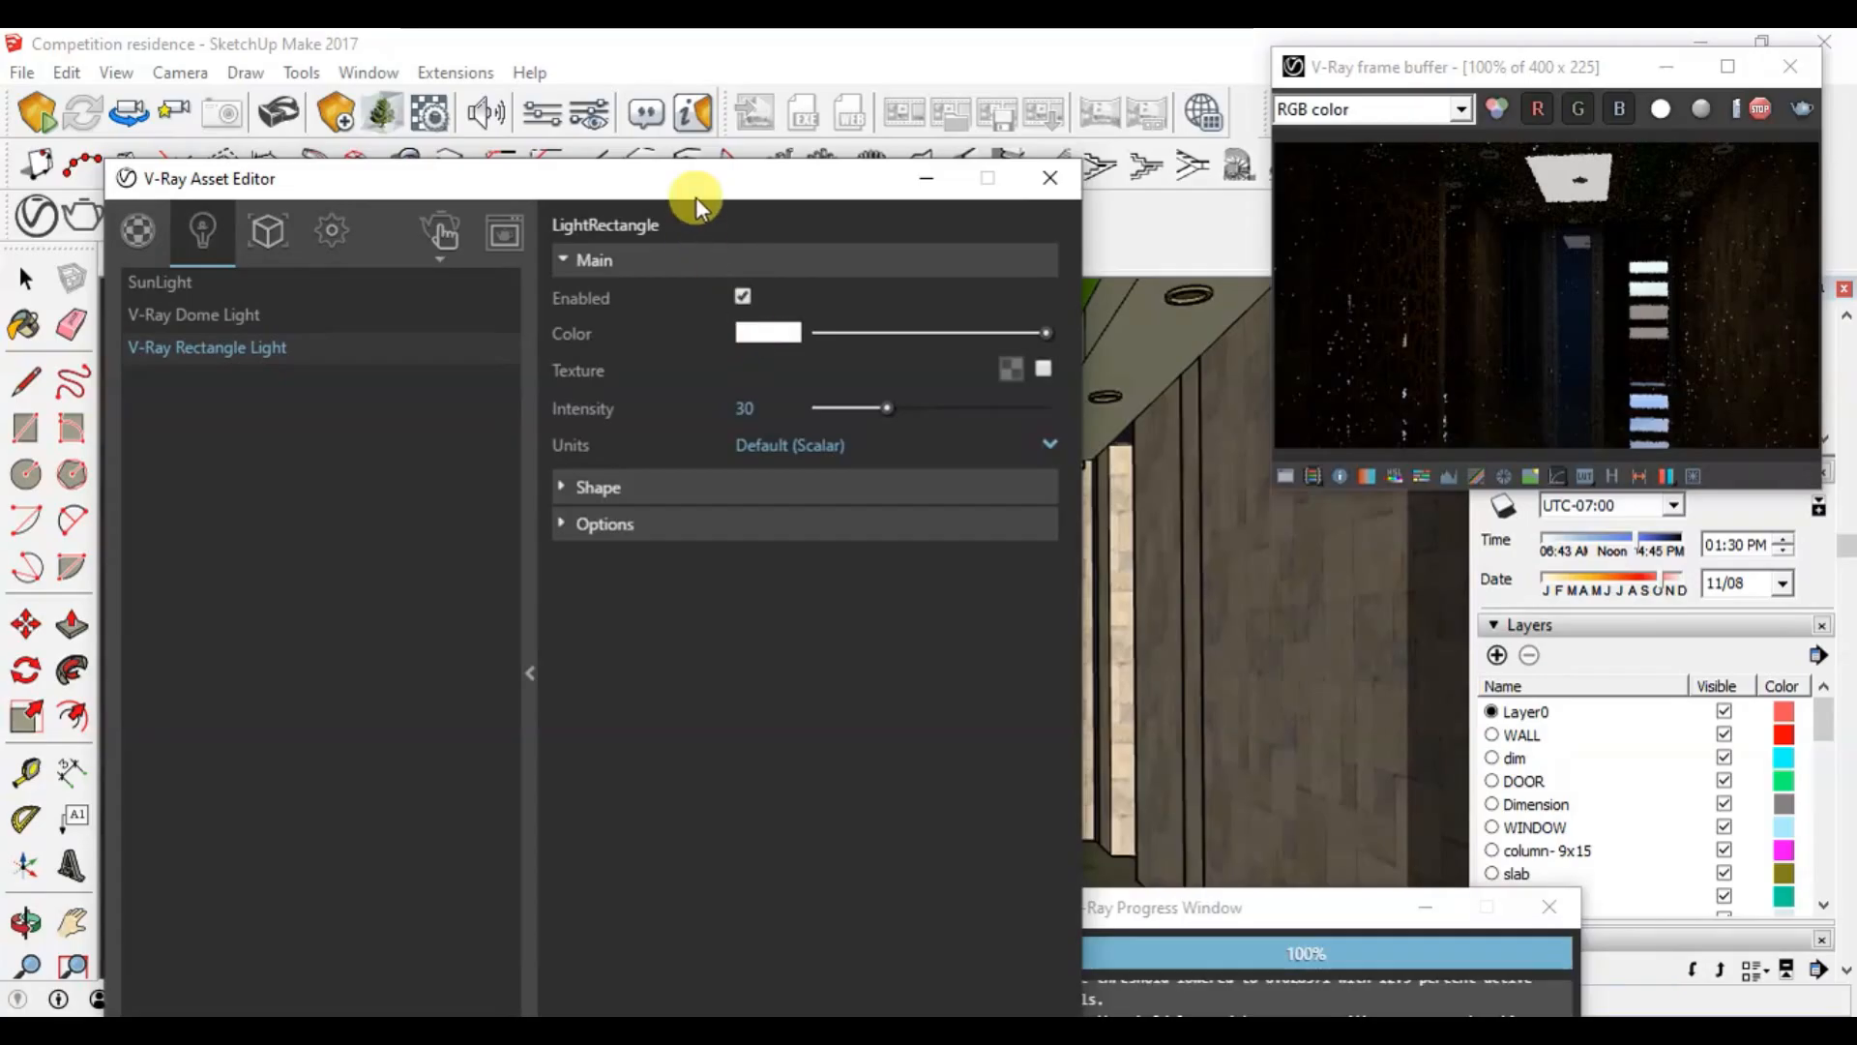
left_click_drag(696, 199, 332, 238)
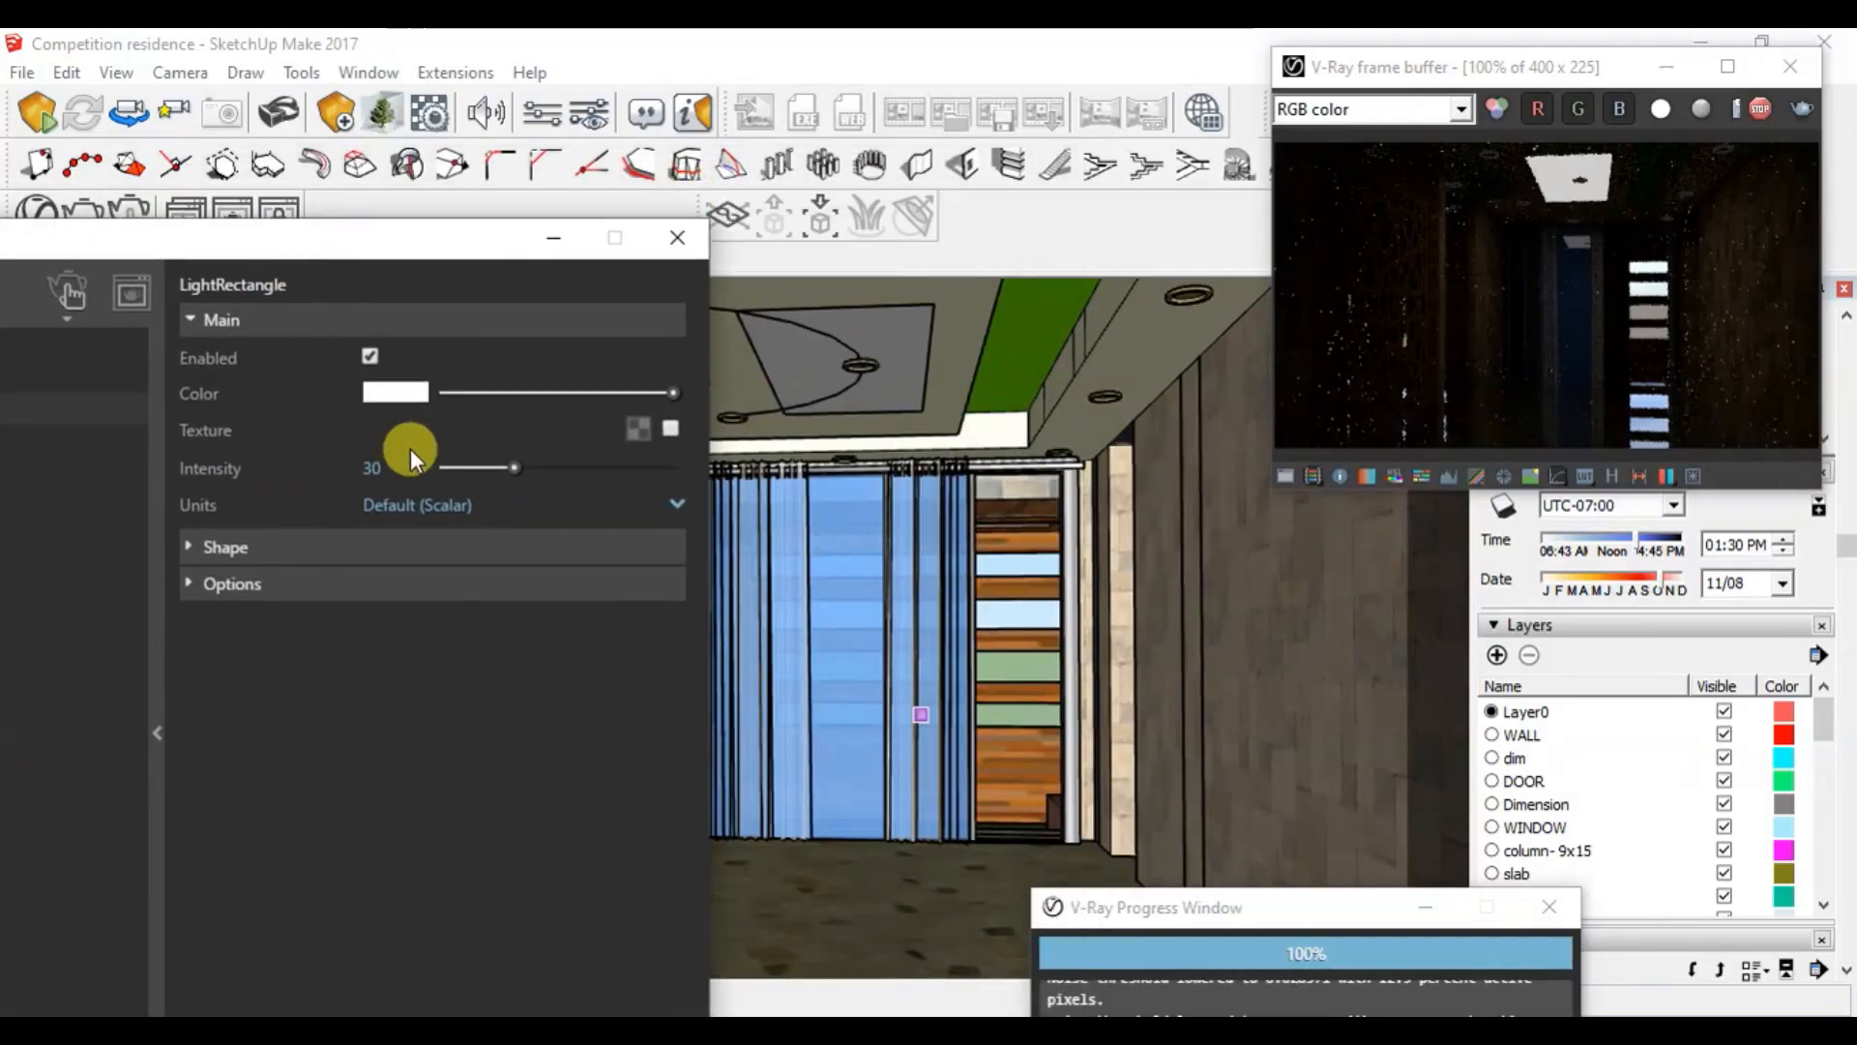
double_click(392, 468)
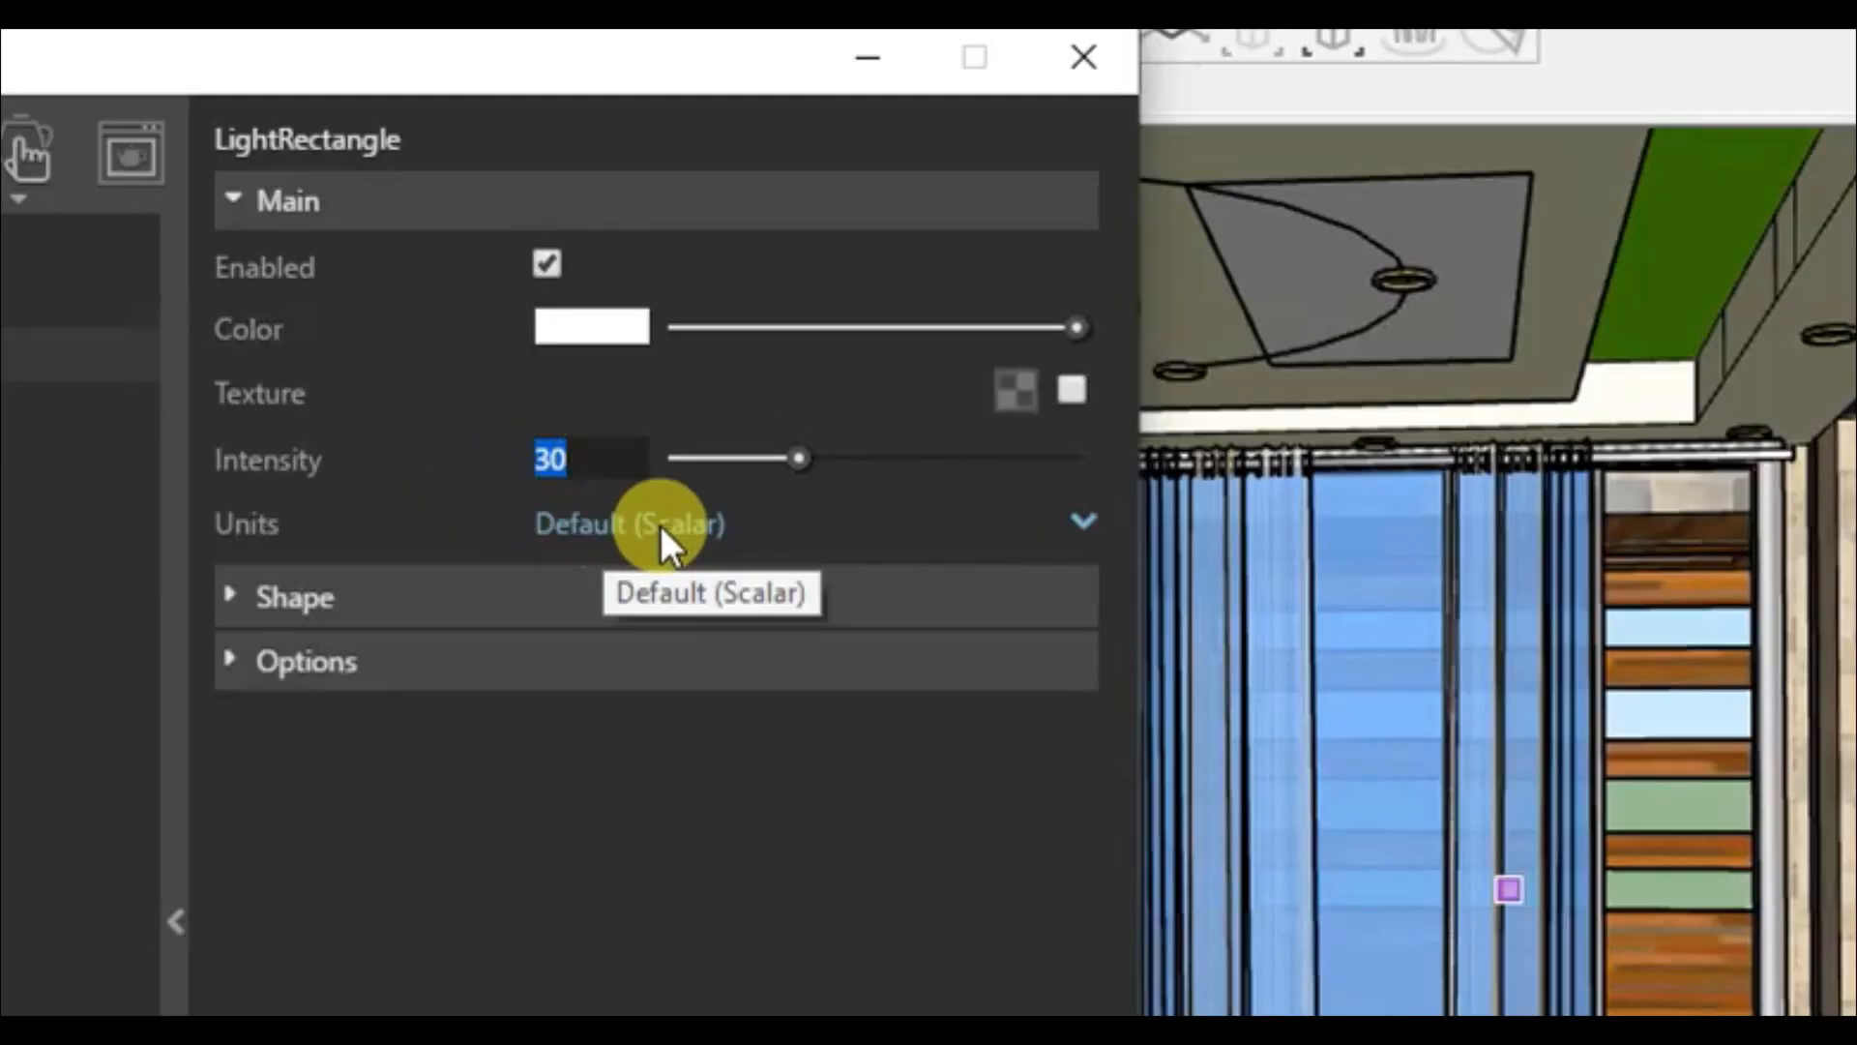
left_click(590, 439)
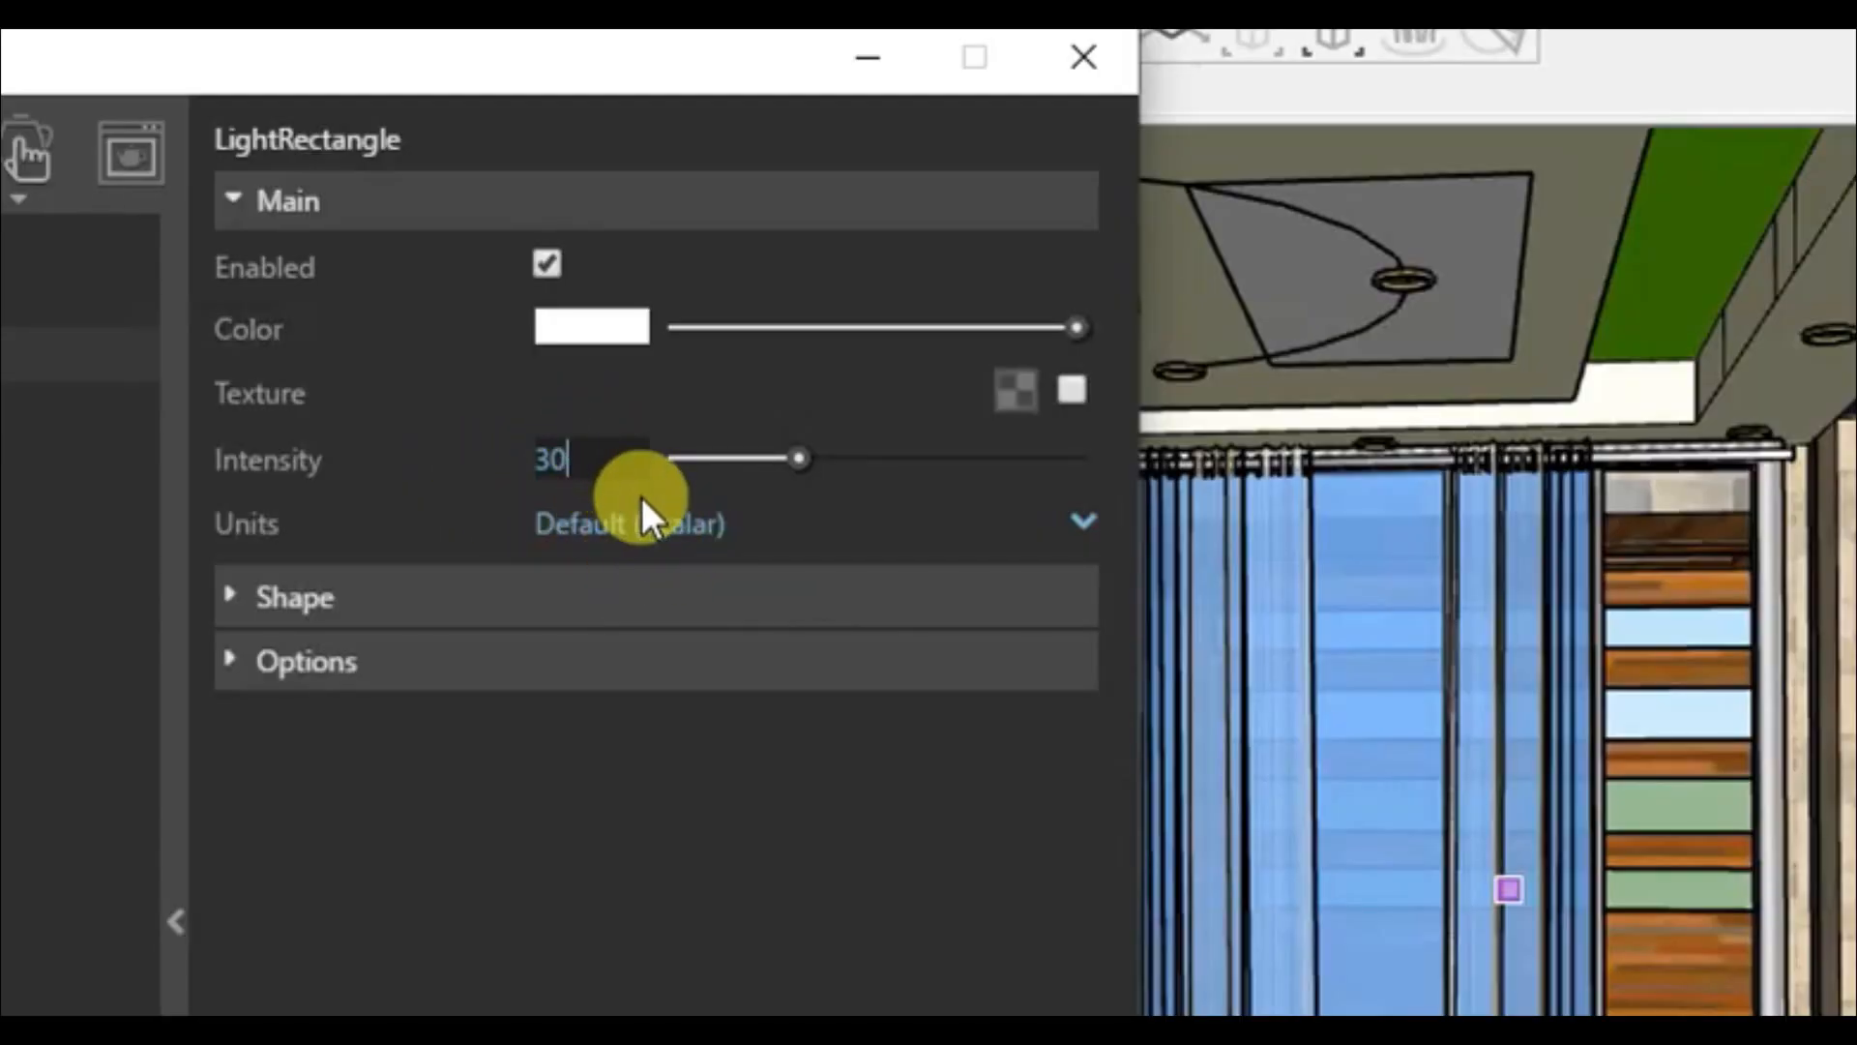
left_click_drag(594, 460, 479, 462)
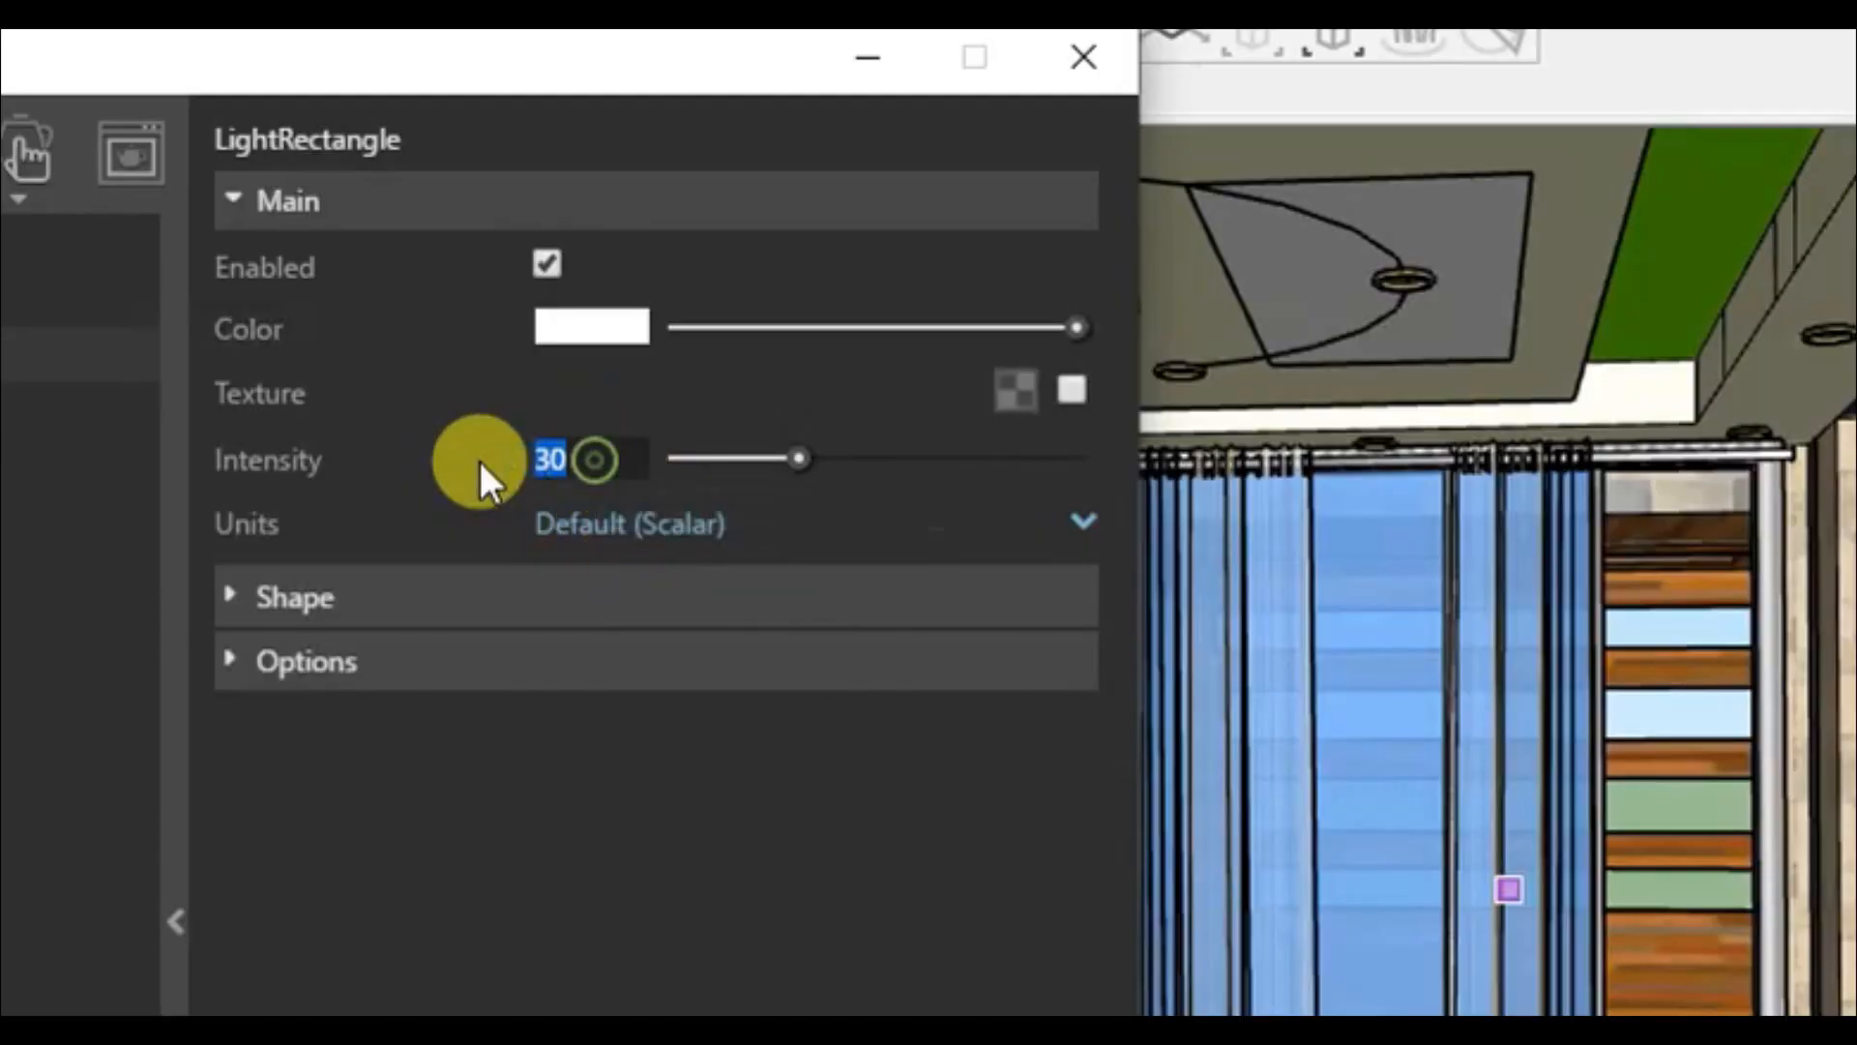
left_click(617, 522)
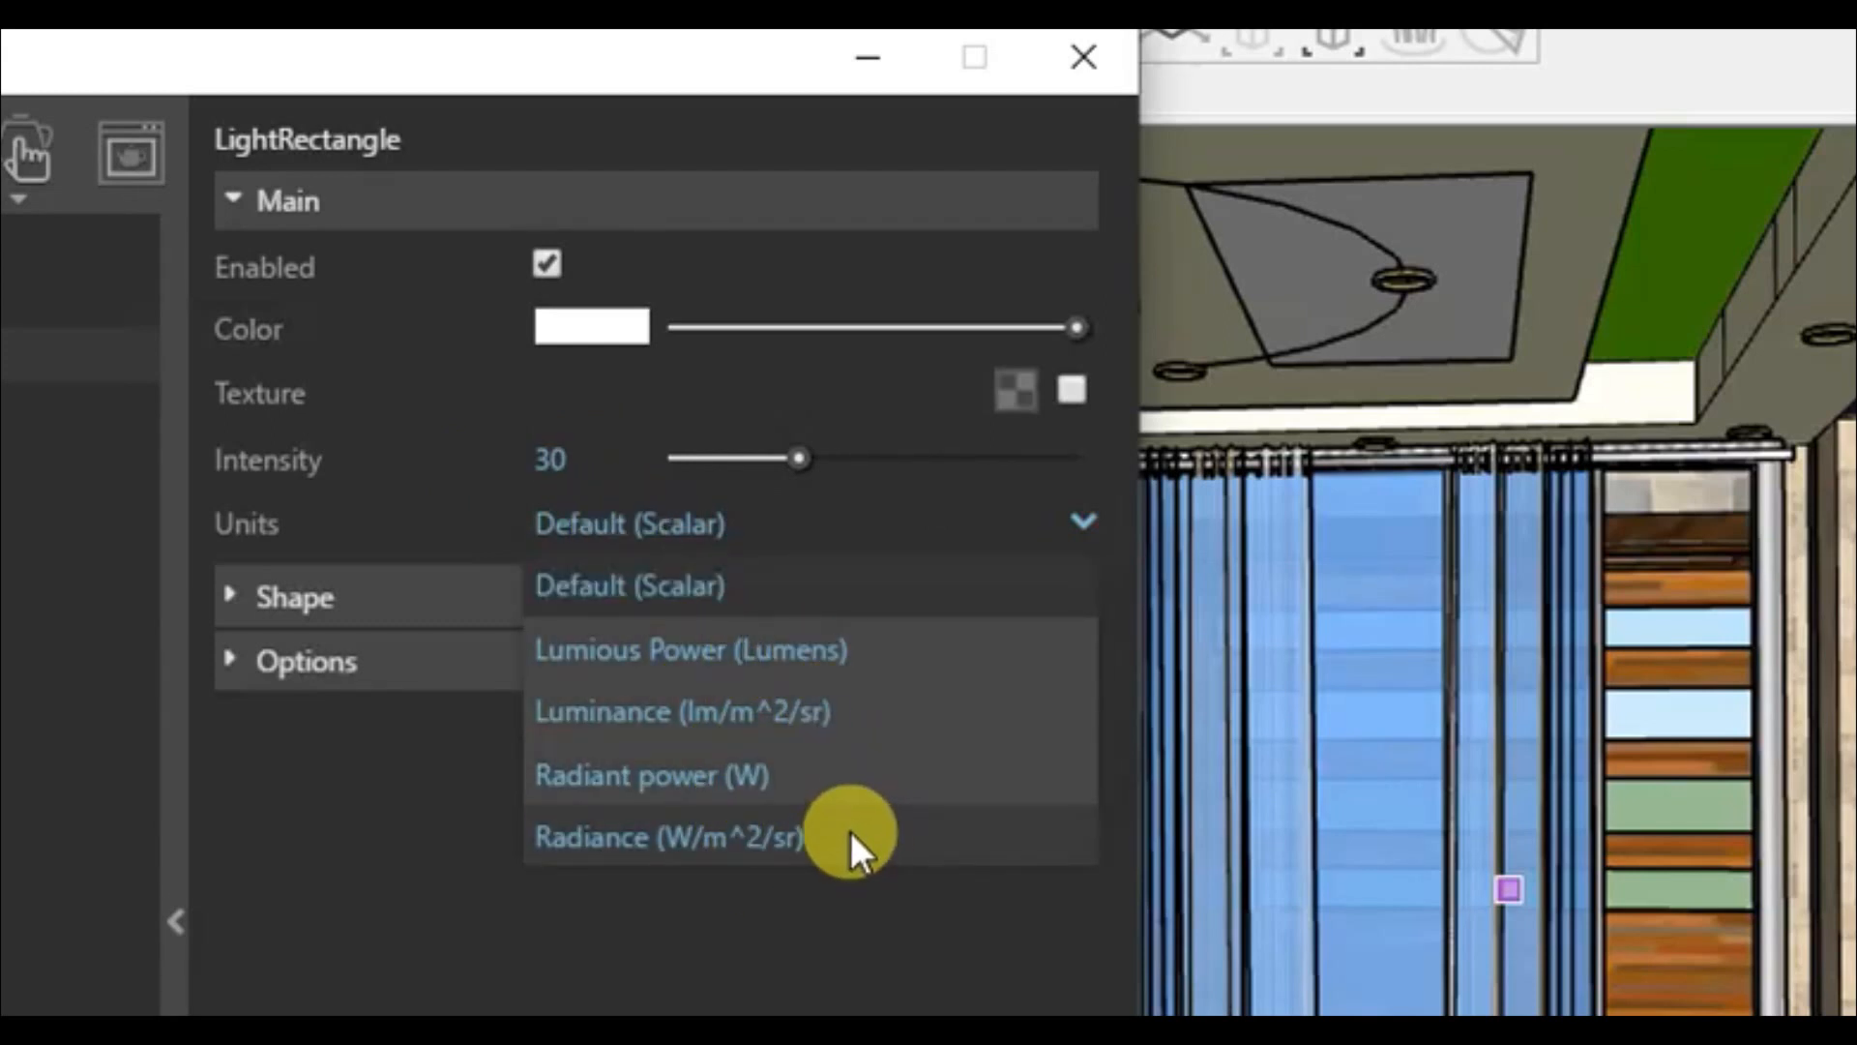
left_click(803, 784)
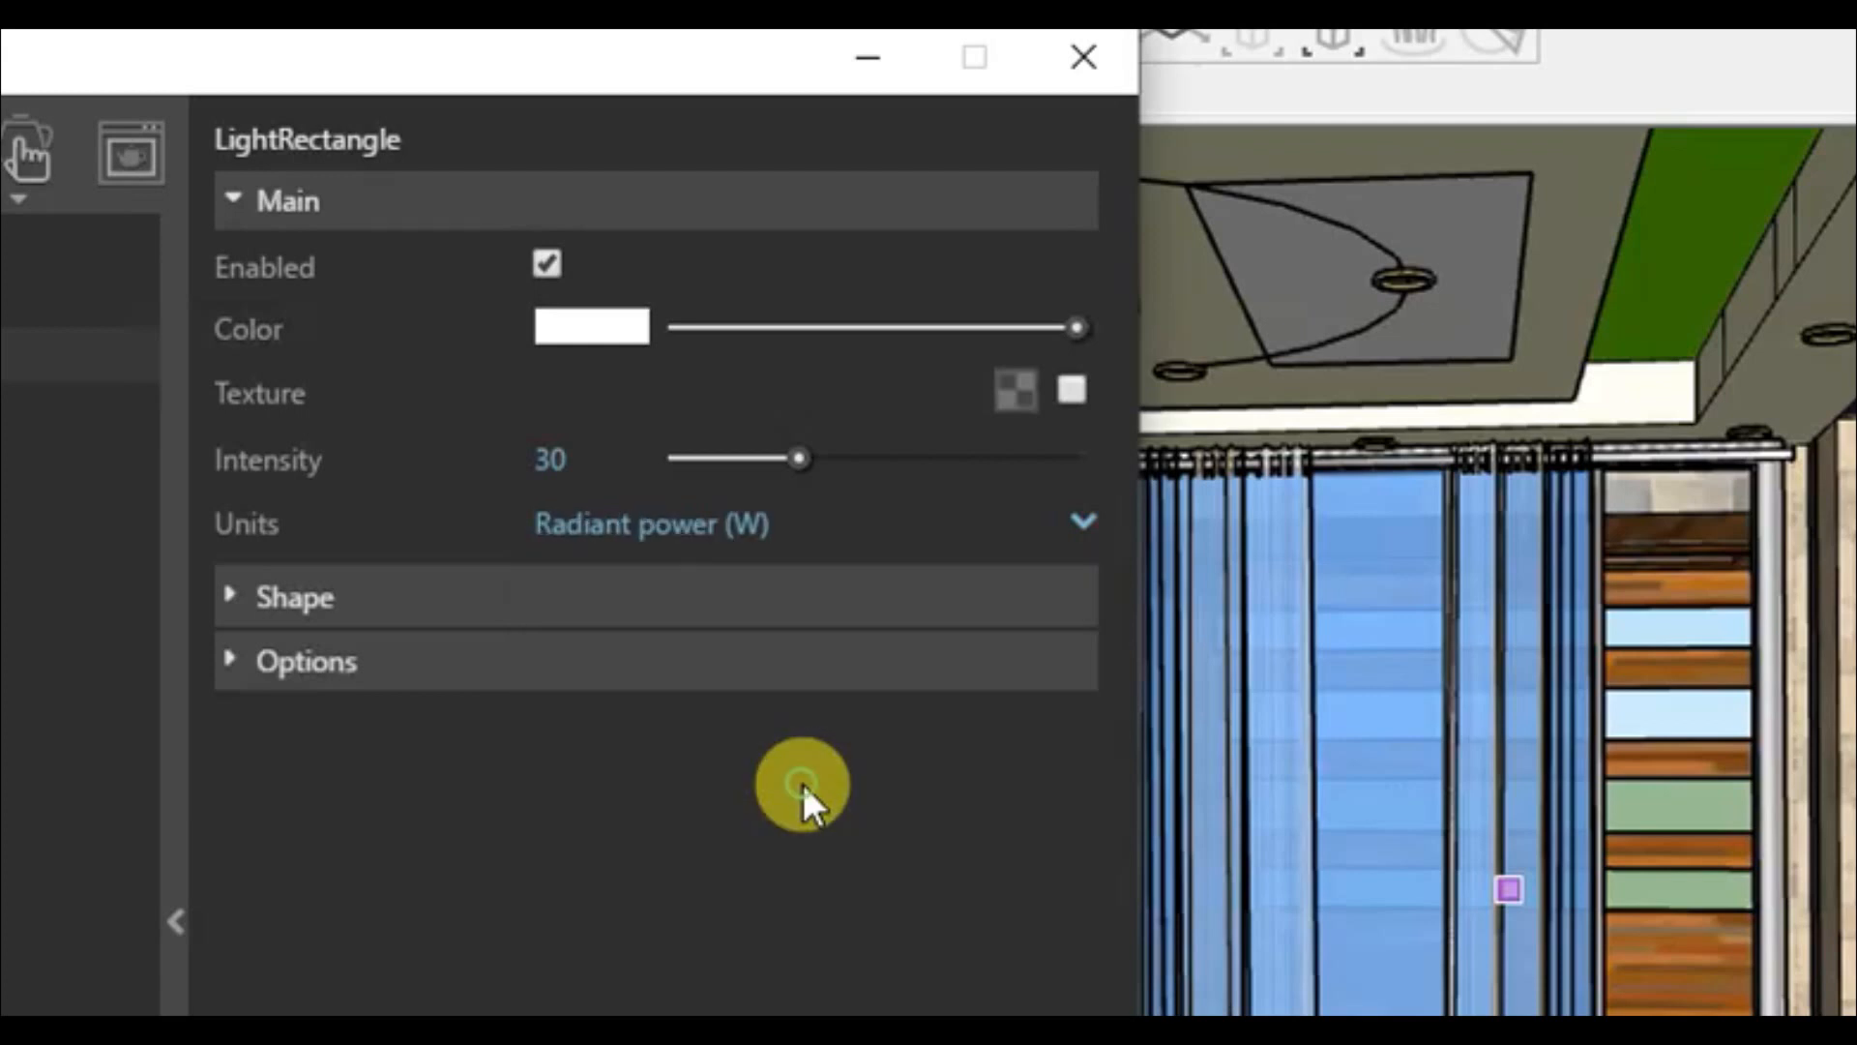
left_click(592, 462)
type("100")
key("Return")
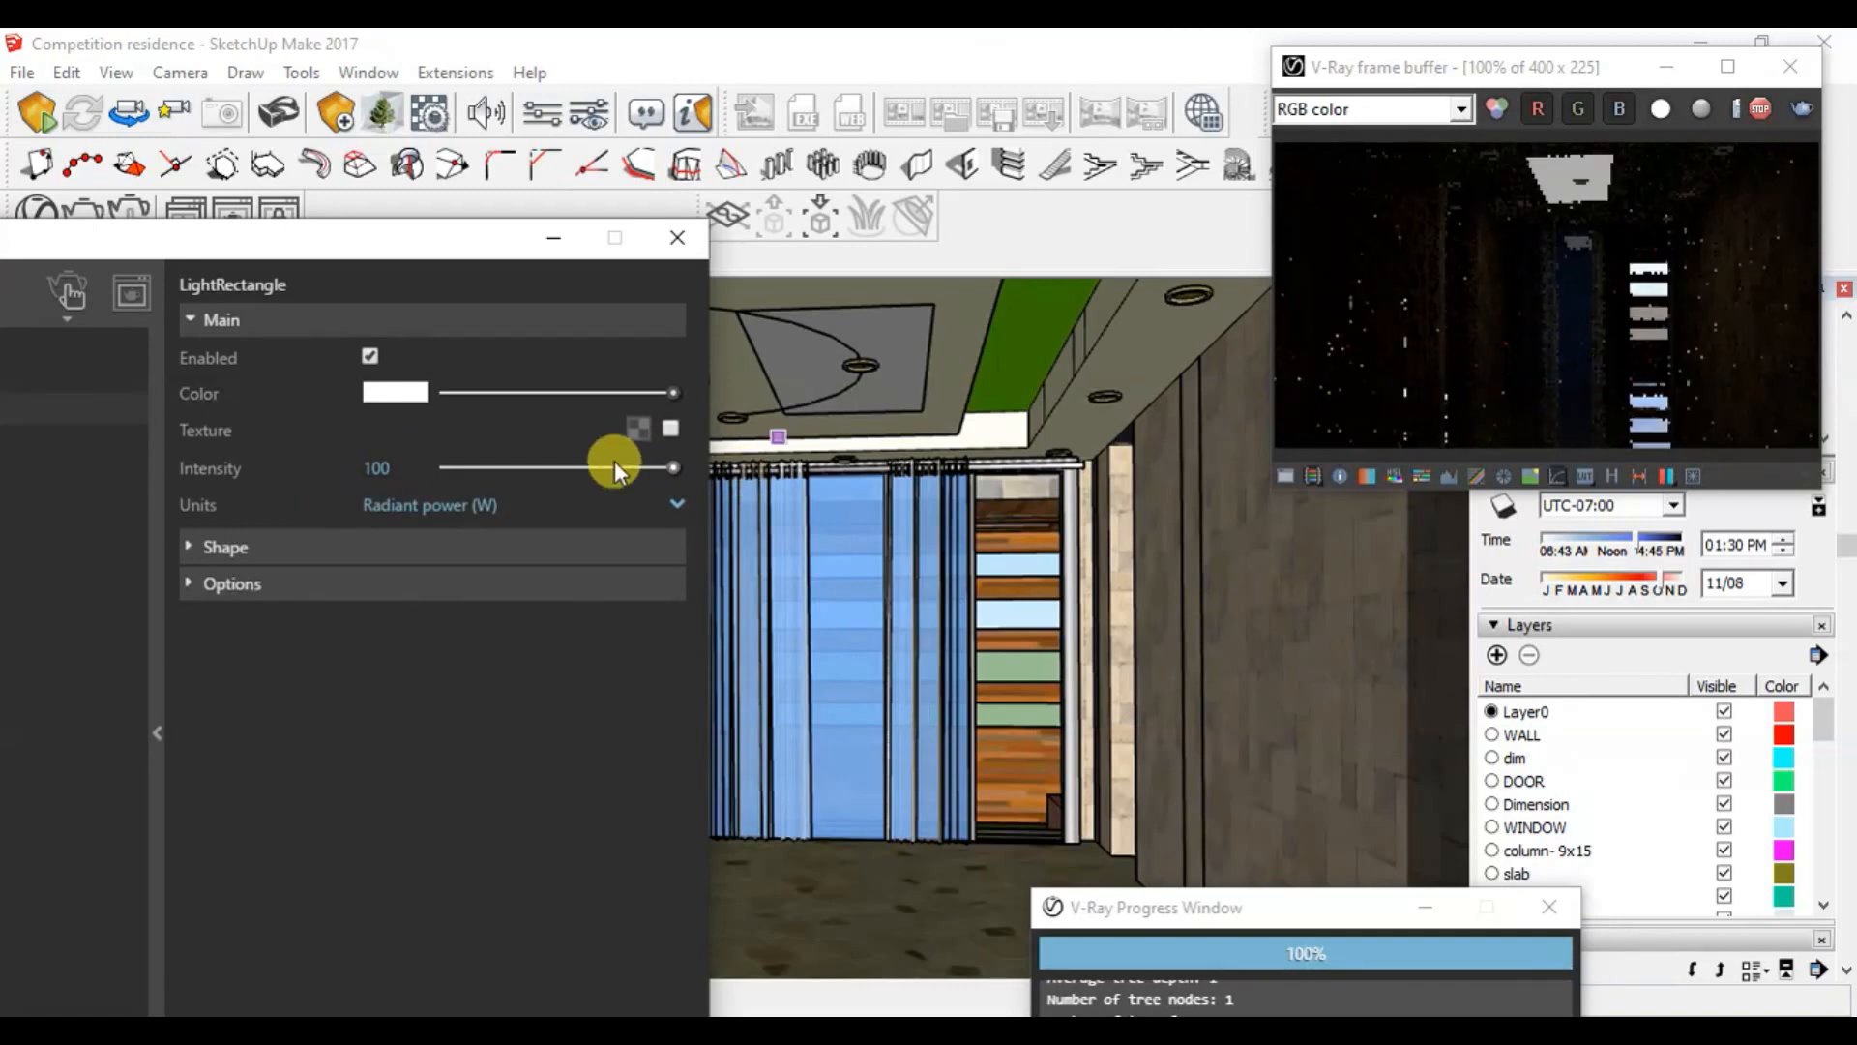
Step: Raise the rectangle light's intensity to 5000 with the units kept at Radiant power (W)
key("Return")
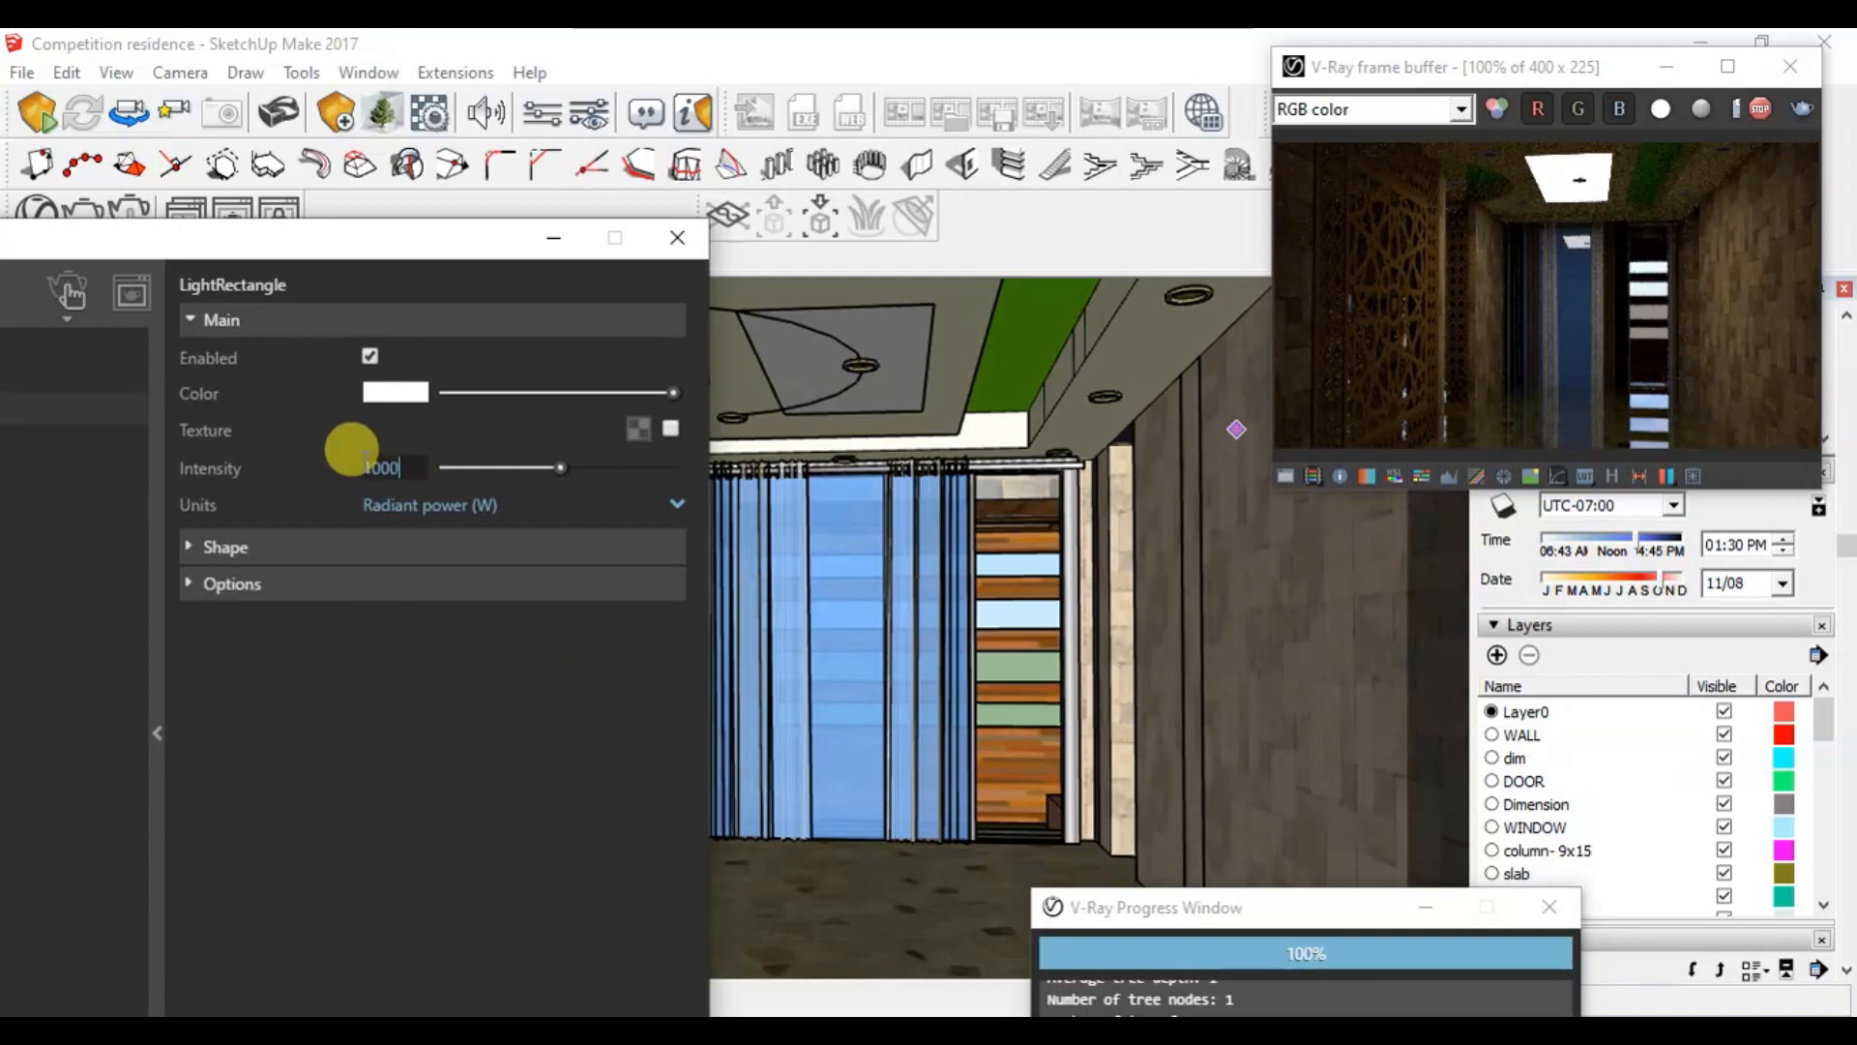
left_click(368, 468)
key("Delete")
type("5")
key("Return")
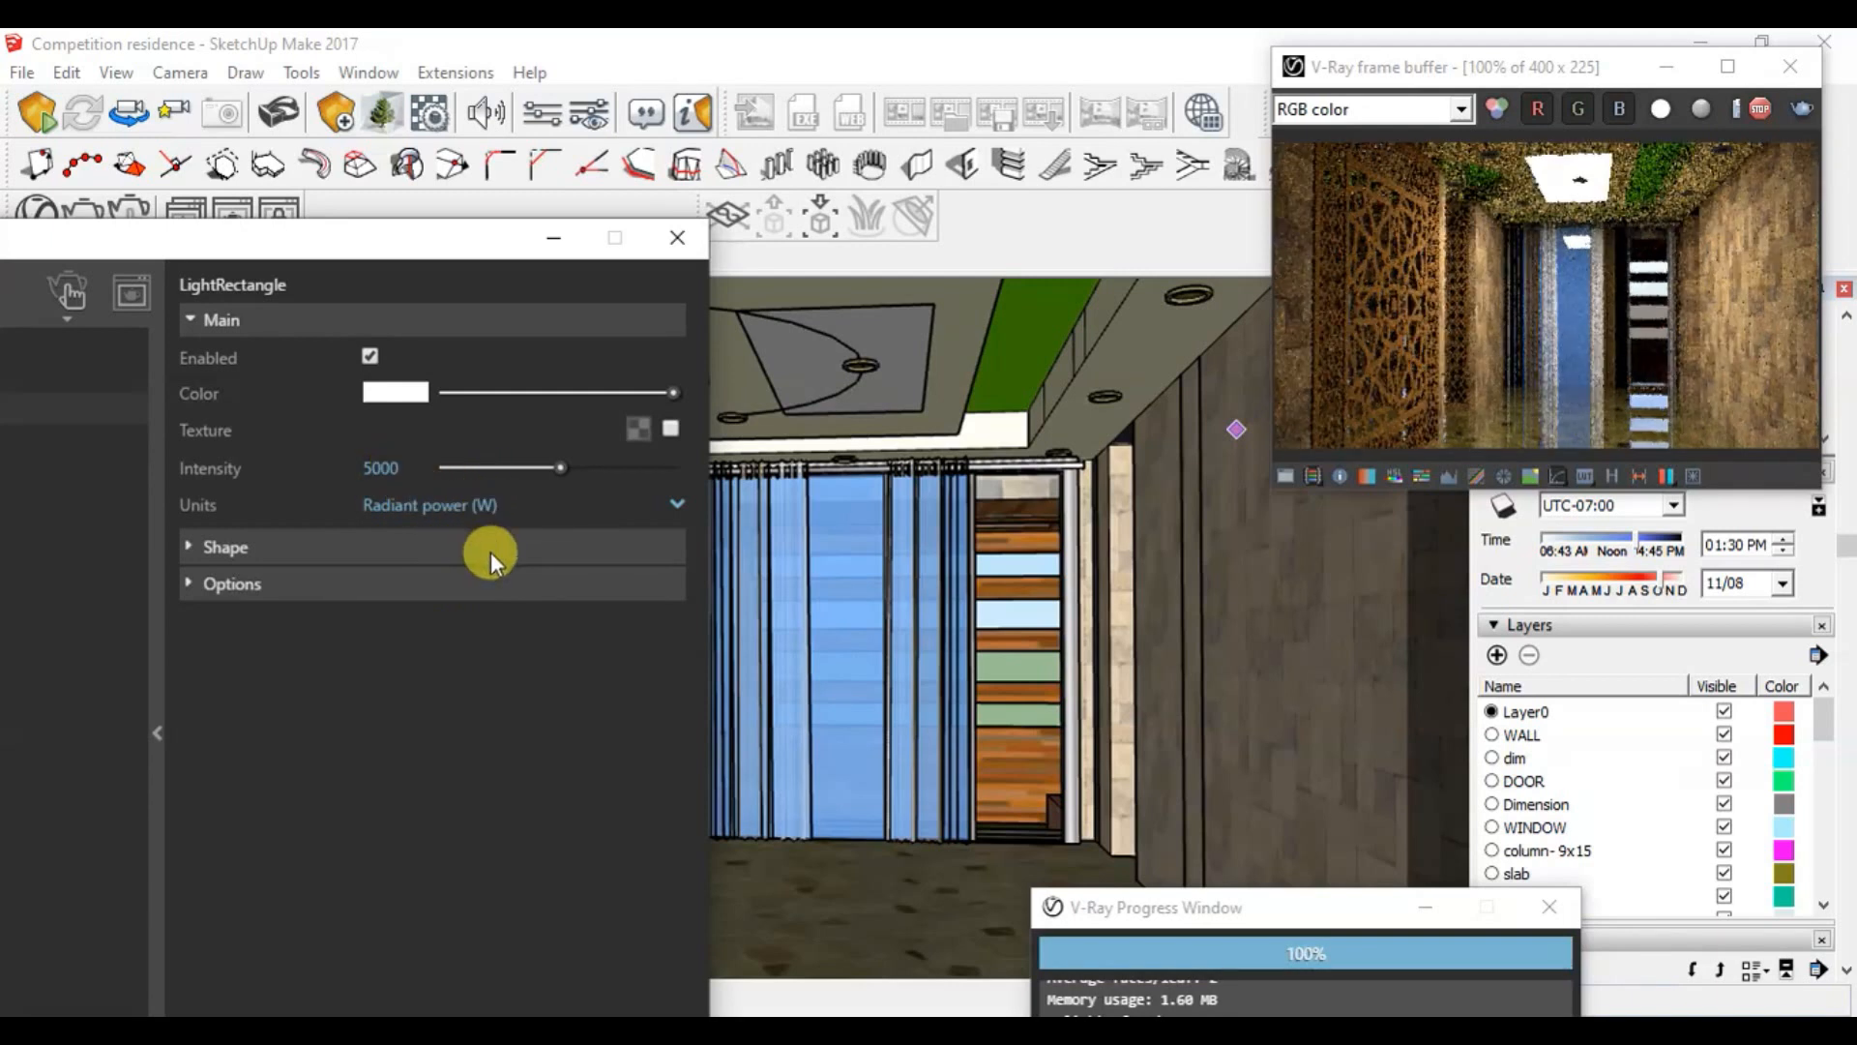
Step: Switch the rectangle light's units to Default (Scalar), try an intensity of 1000, and settle on 2000 with the light enabled
left_click(467, 507)
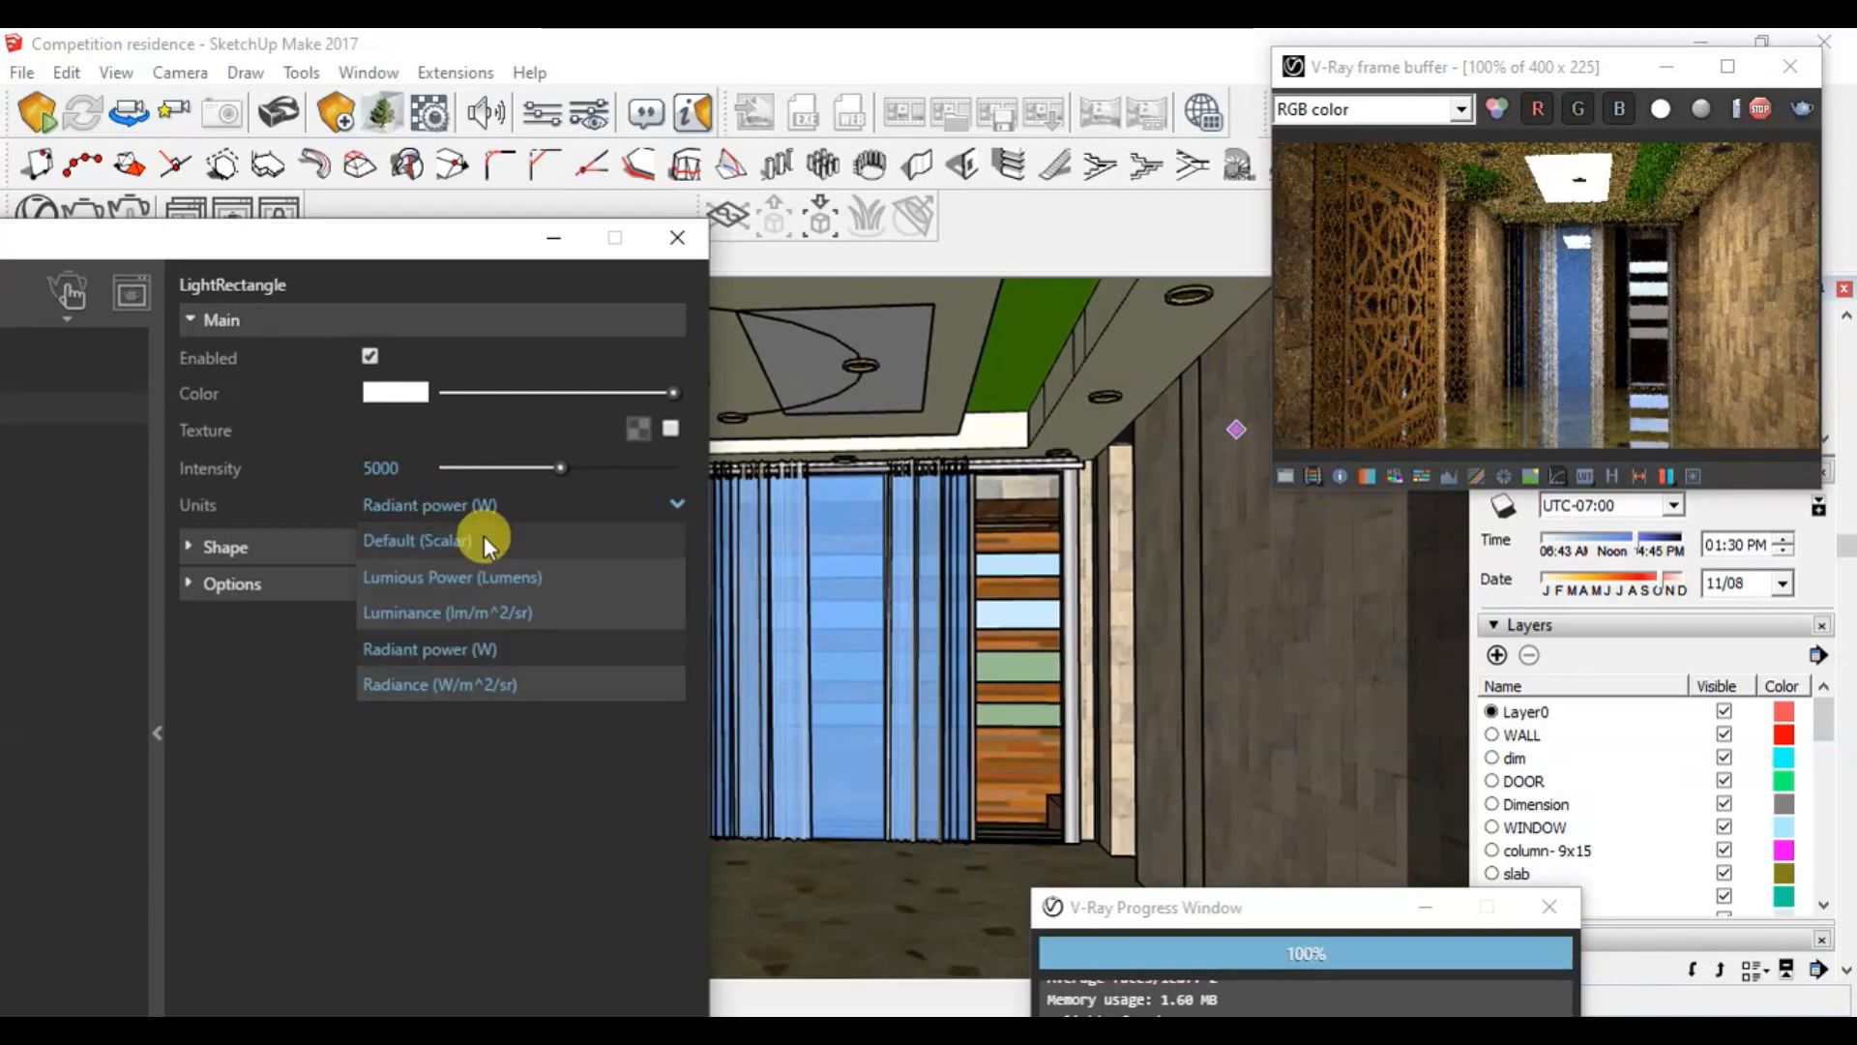
left_click(483, 536)
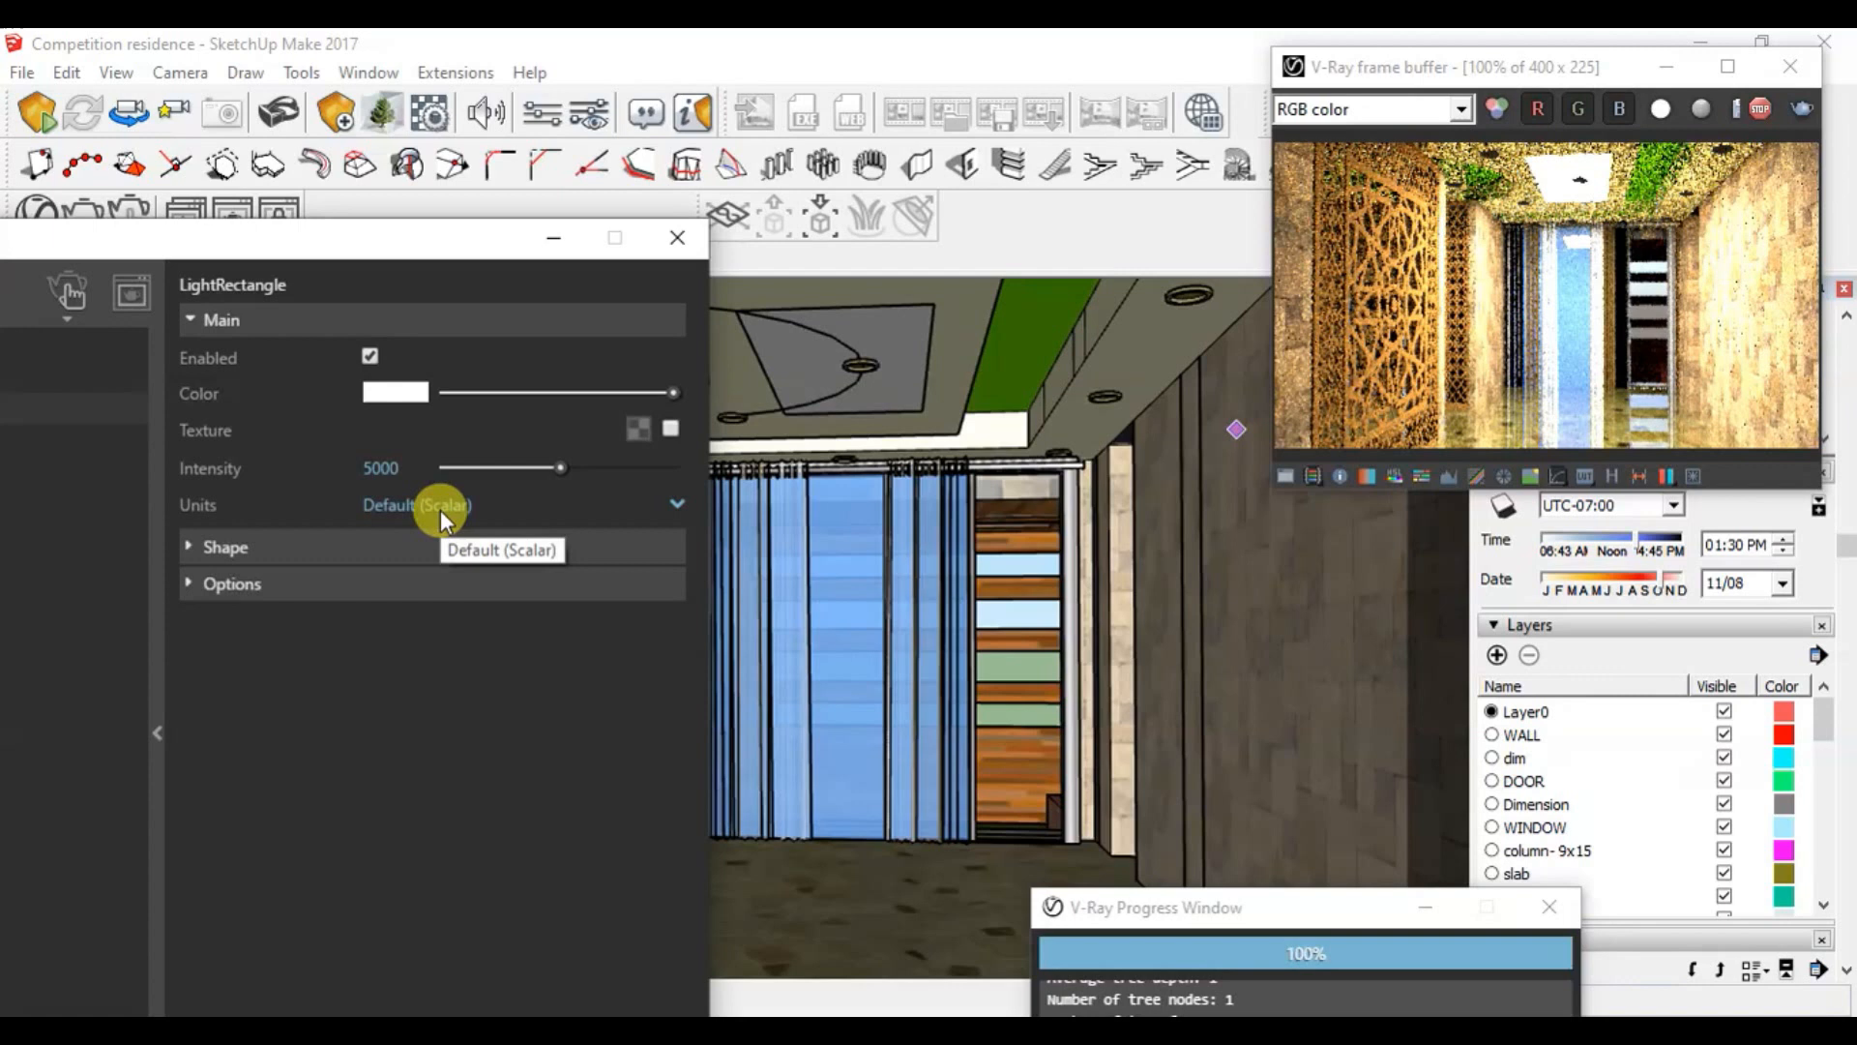
double_click(380, 468)
type("1000")
key("Return")
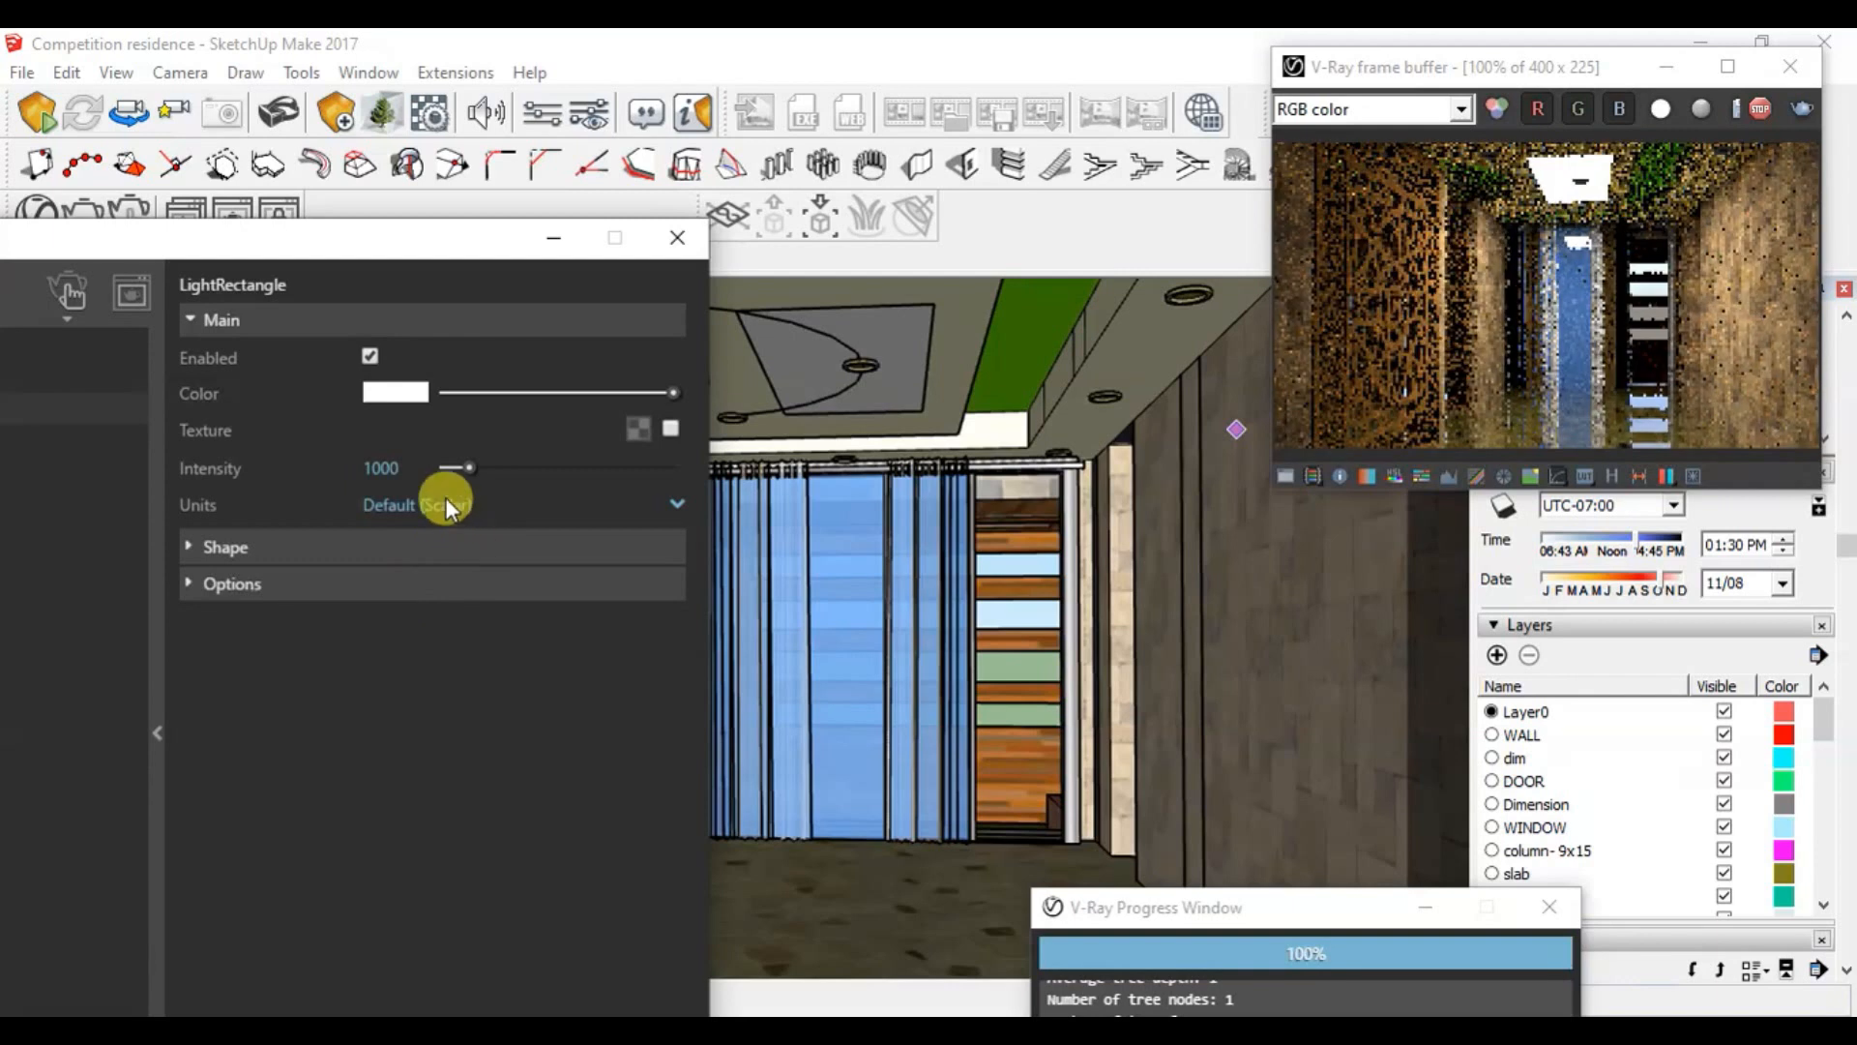
double_click(402, 468)
type("2000")
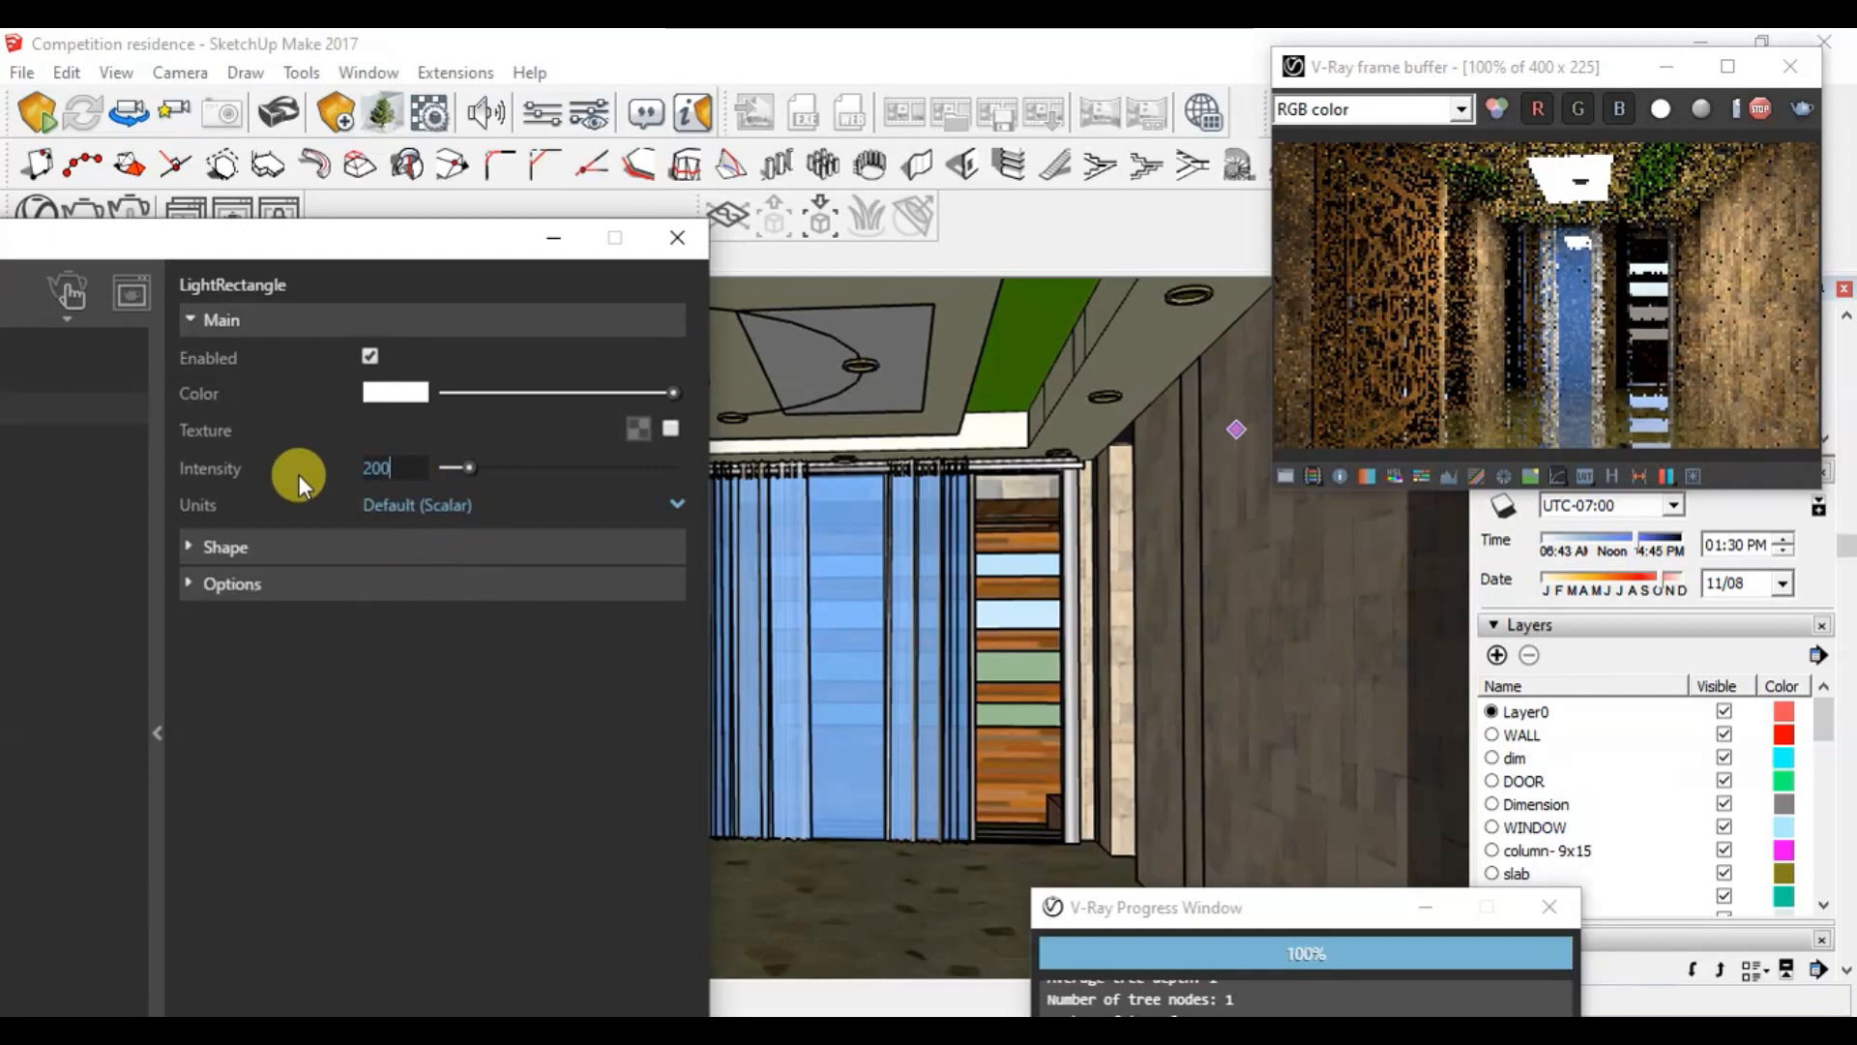
key("Return")
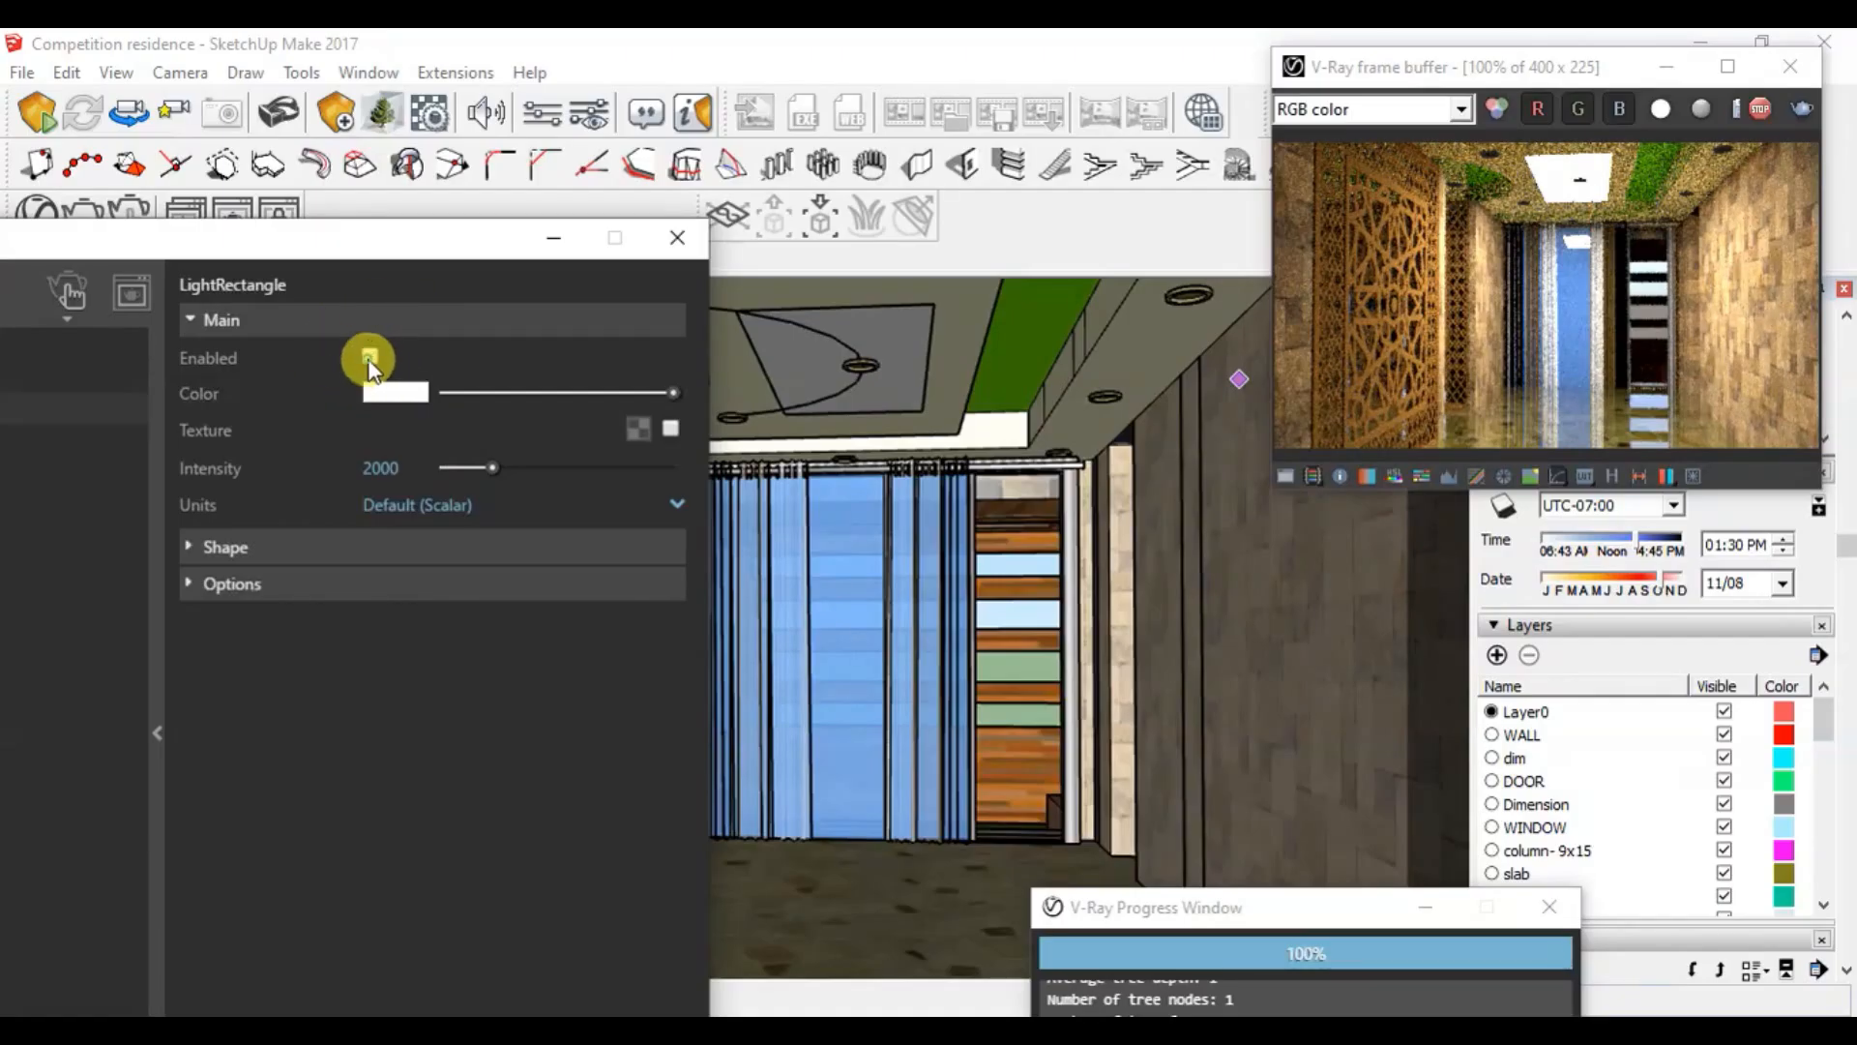
left_click(370, 358)
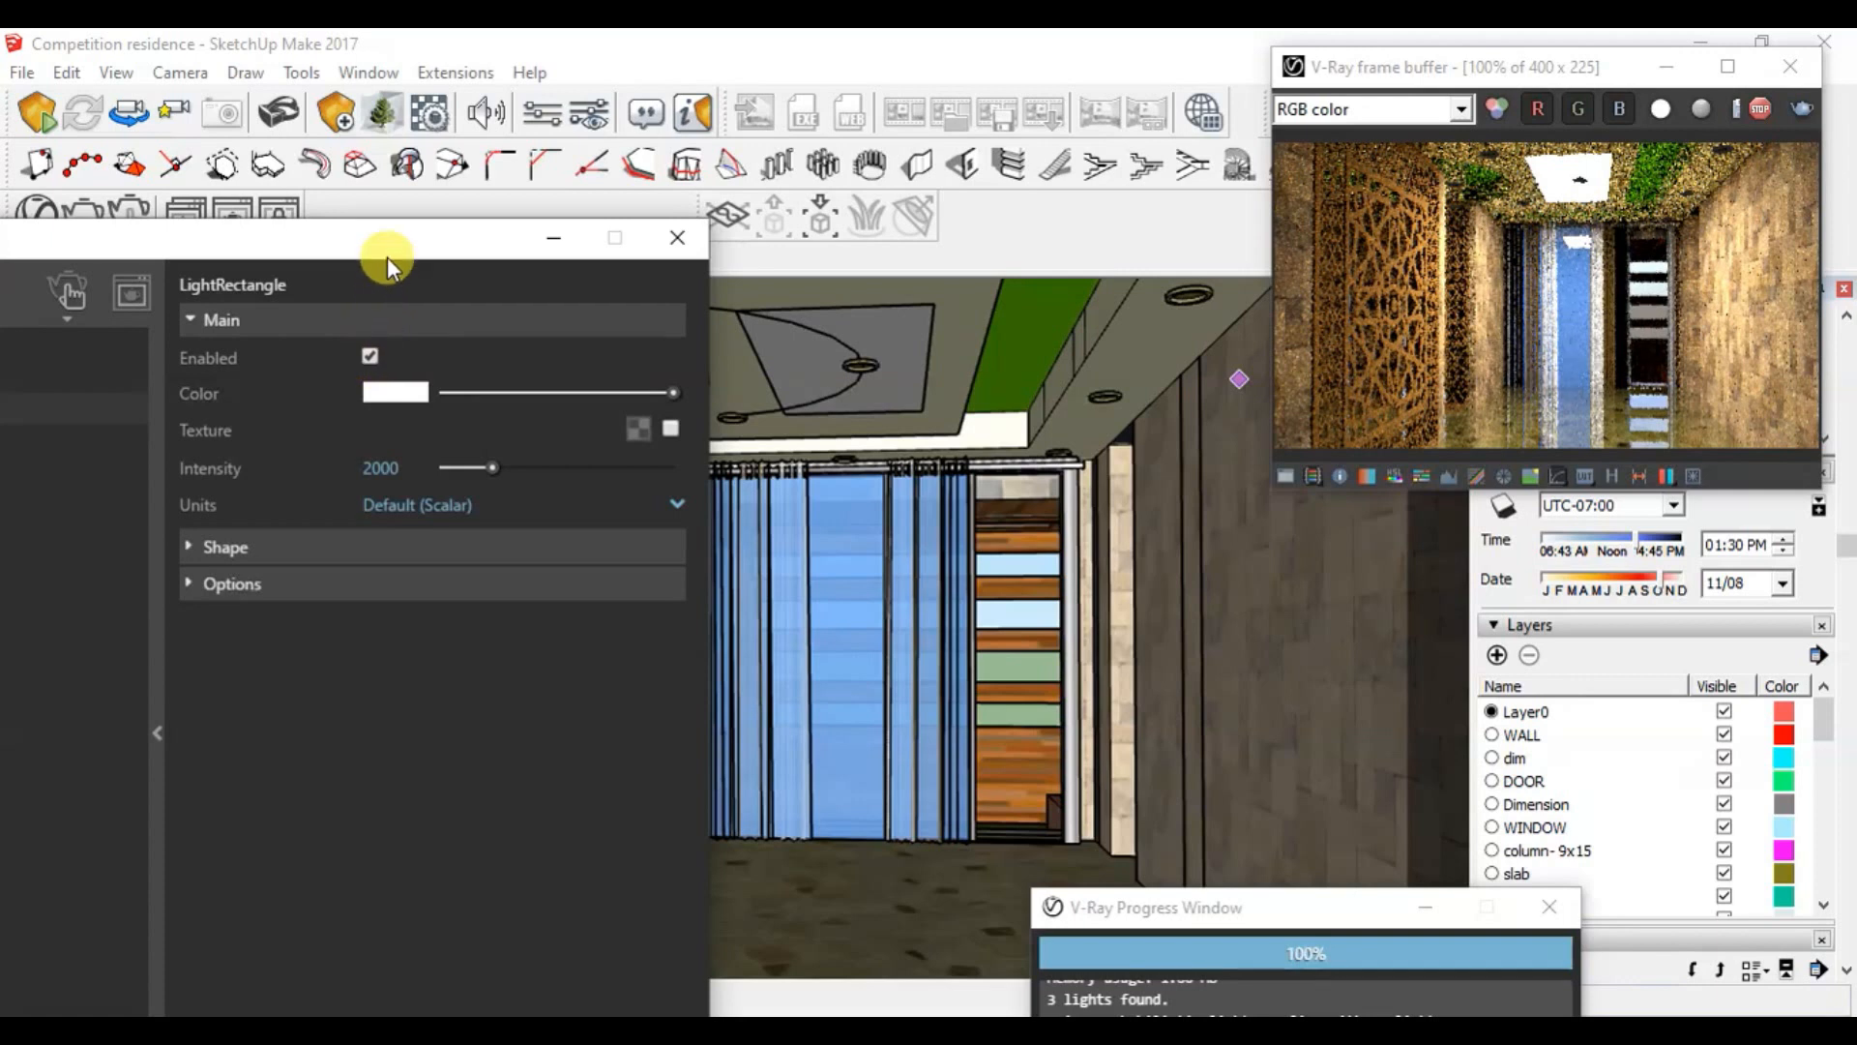
Step: Replace the hall floor's Stone_Pavers_Walk material with Flooring Laminate A Narrow 250cm from the Wood & Laminate library
left_click_drag(387, 254, 345, 224)
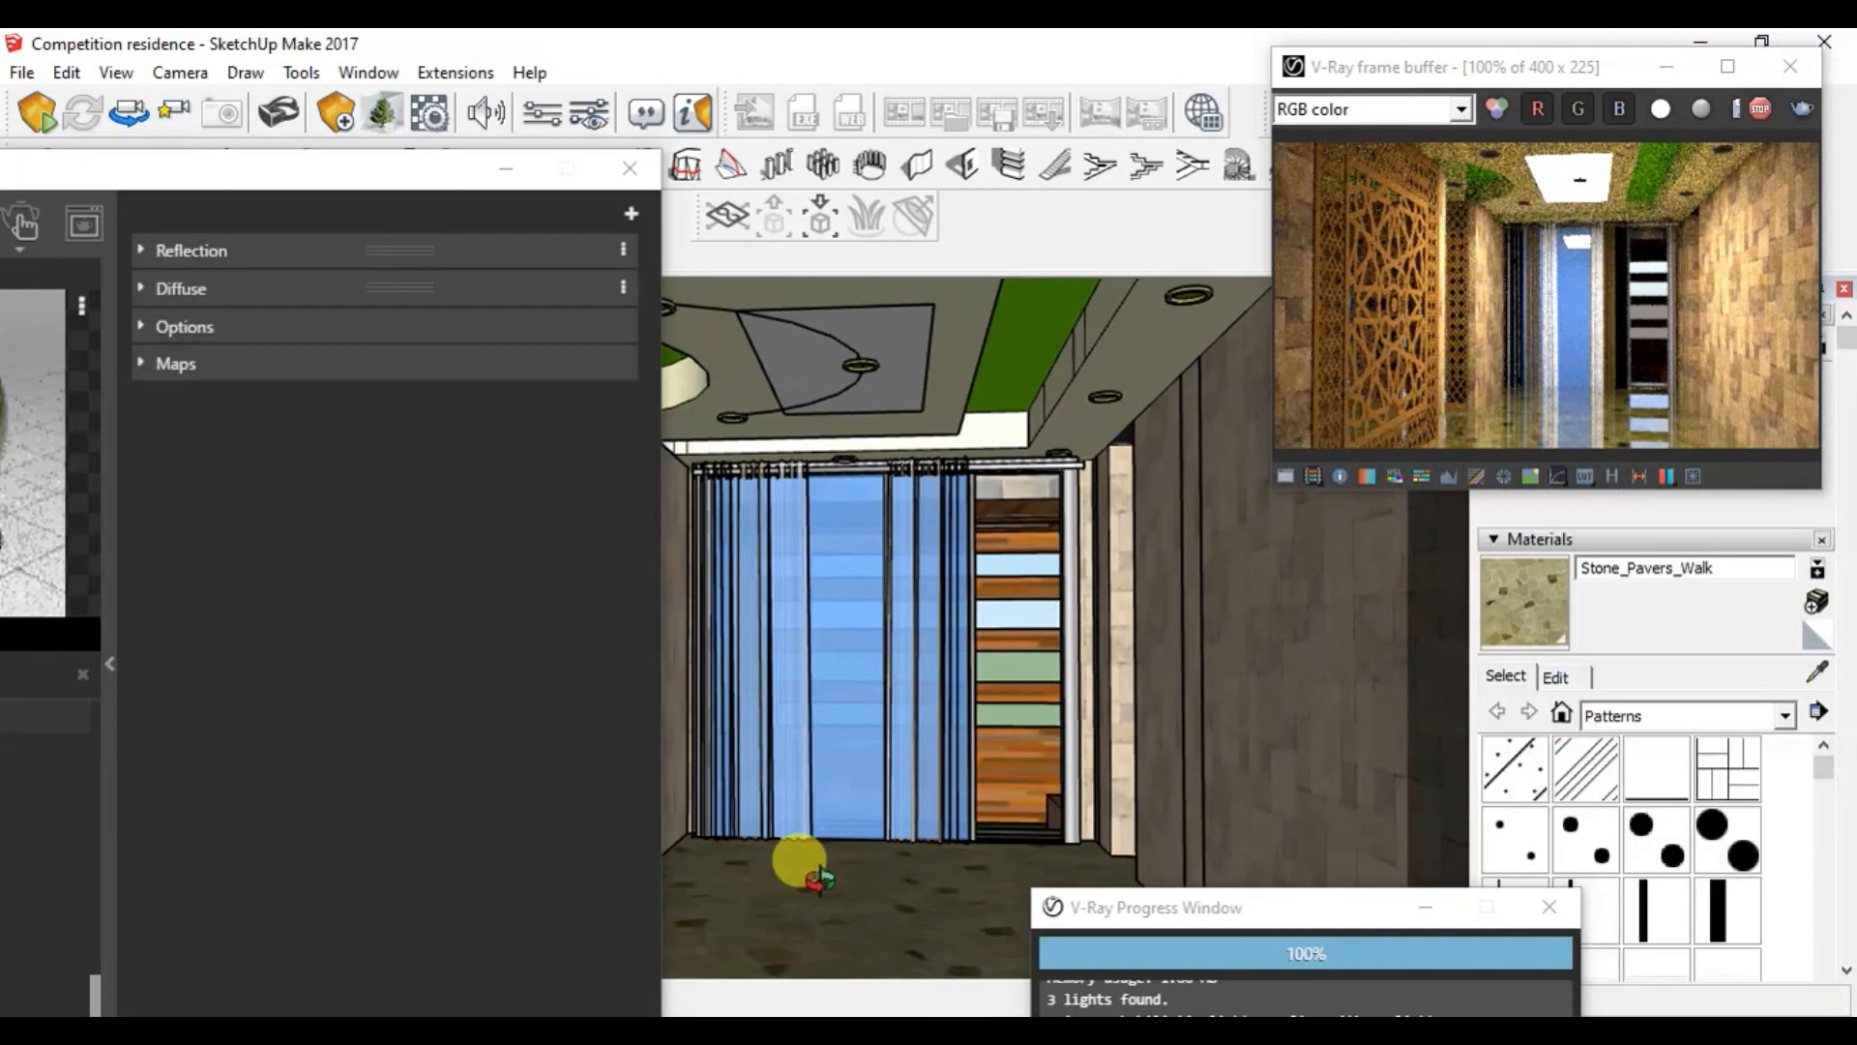
middle_click_drag(890, 882, 885, 888)
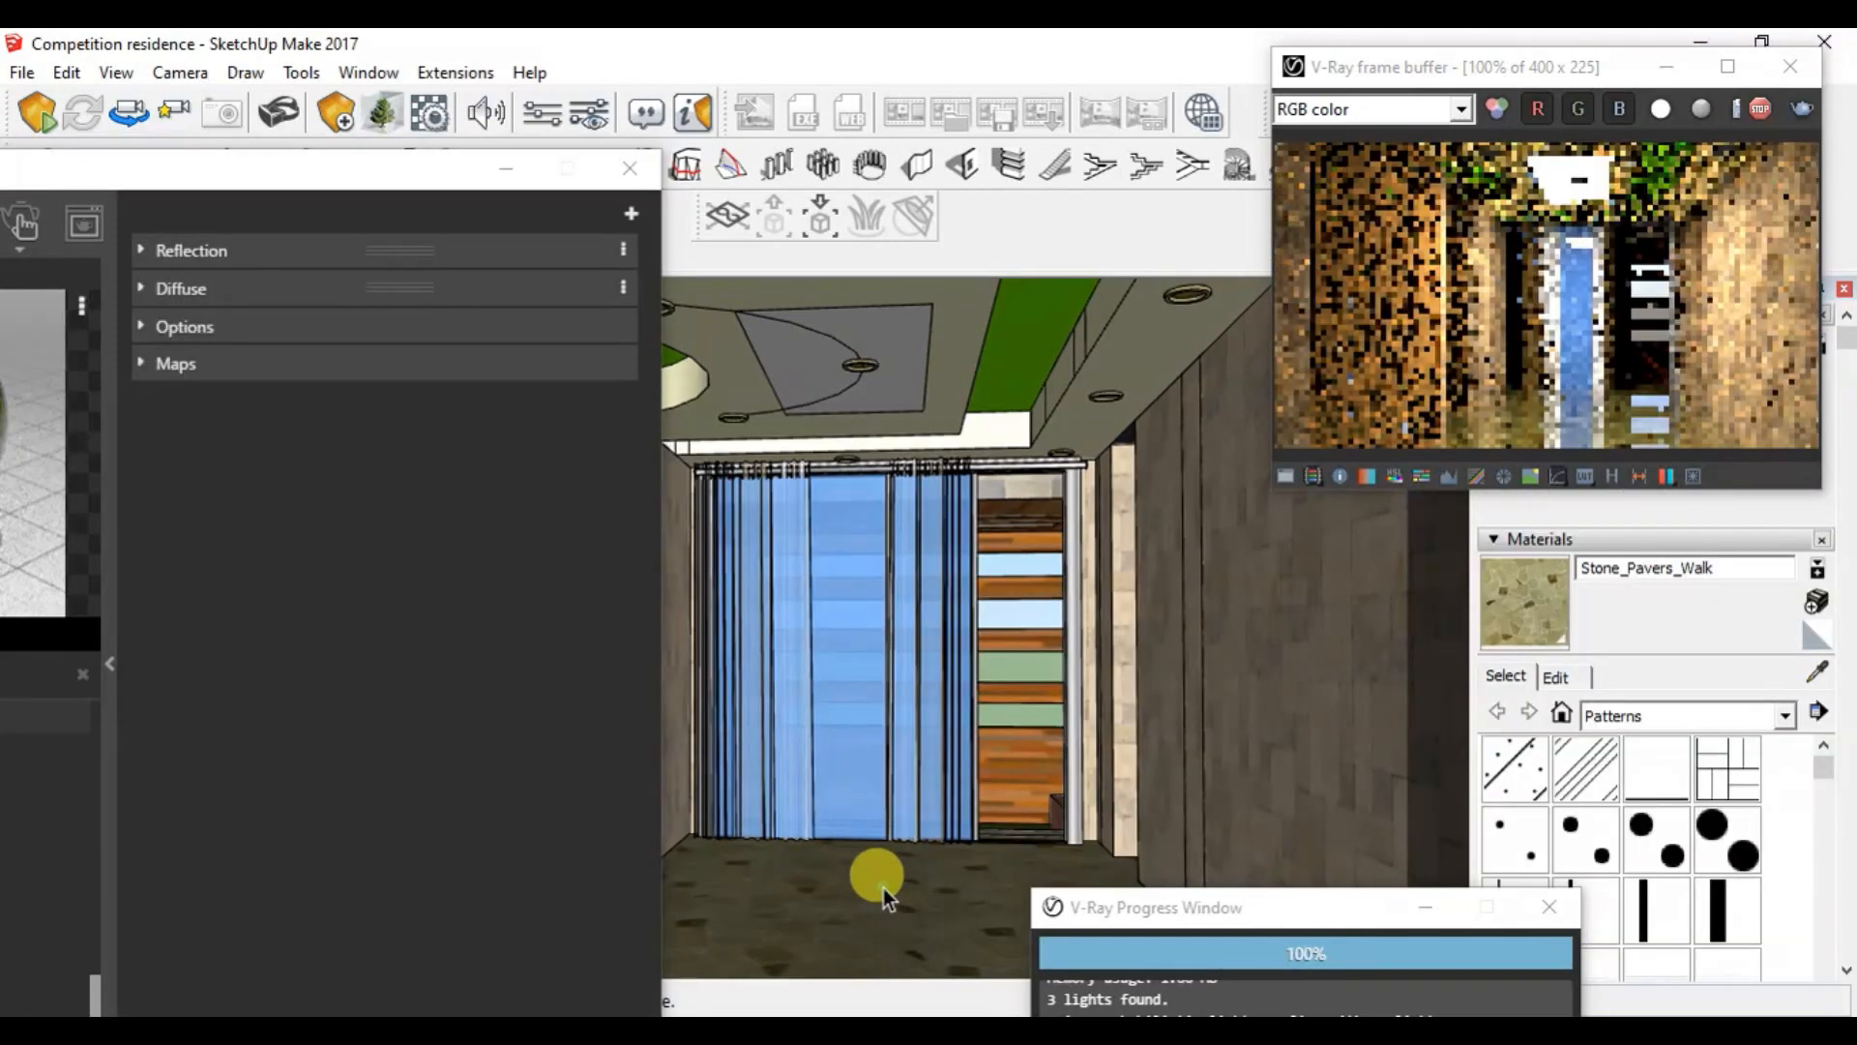
left_click_drag(290, 170, 967, 107)
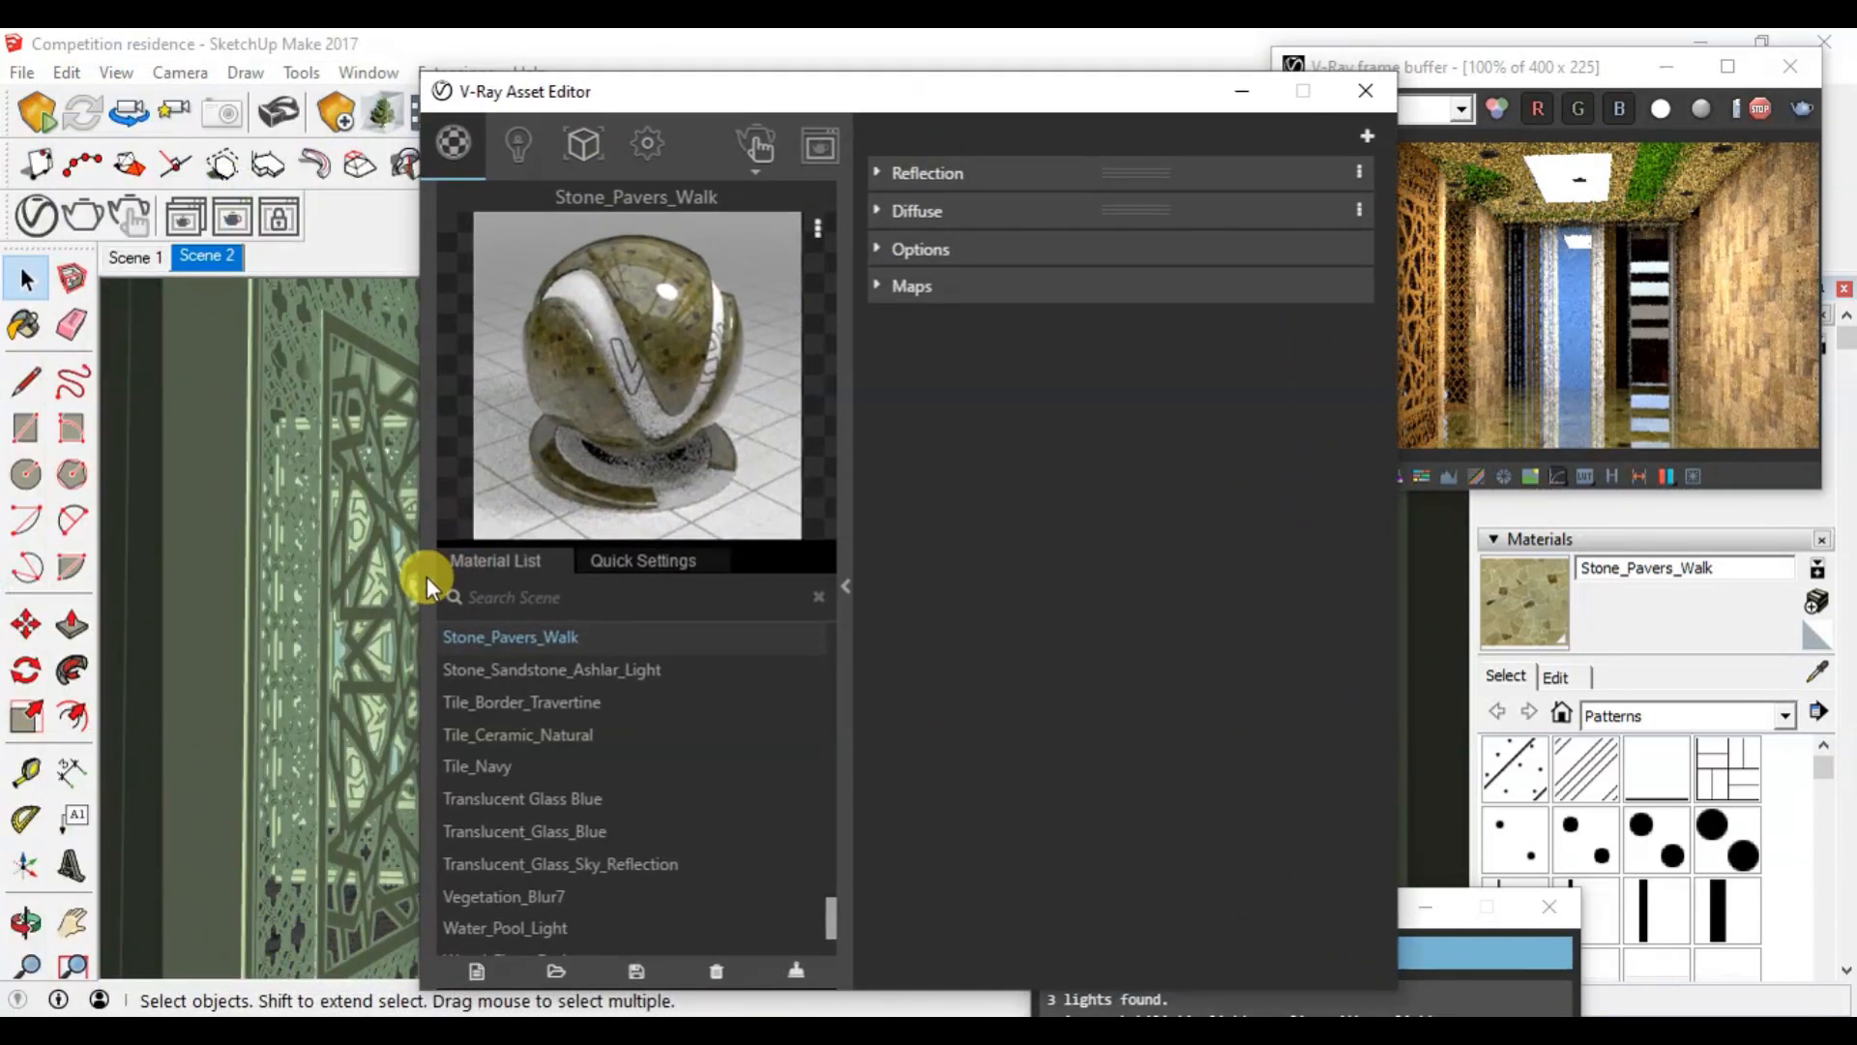
left_click(426, 581)
left_click_drag(623, 90, 844, 76)
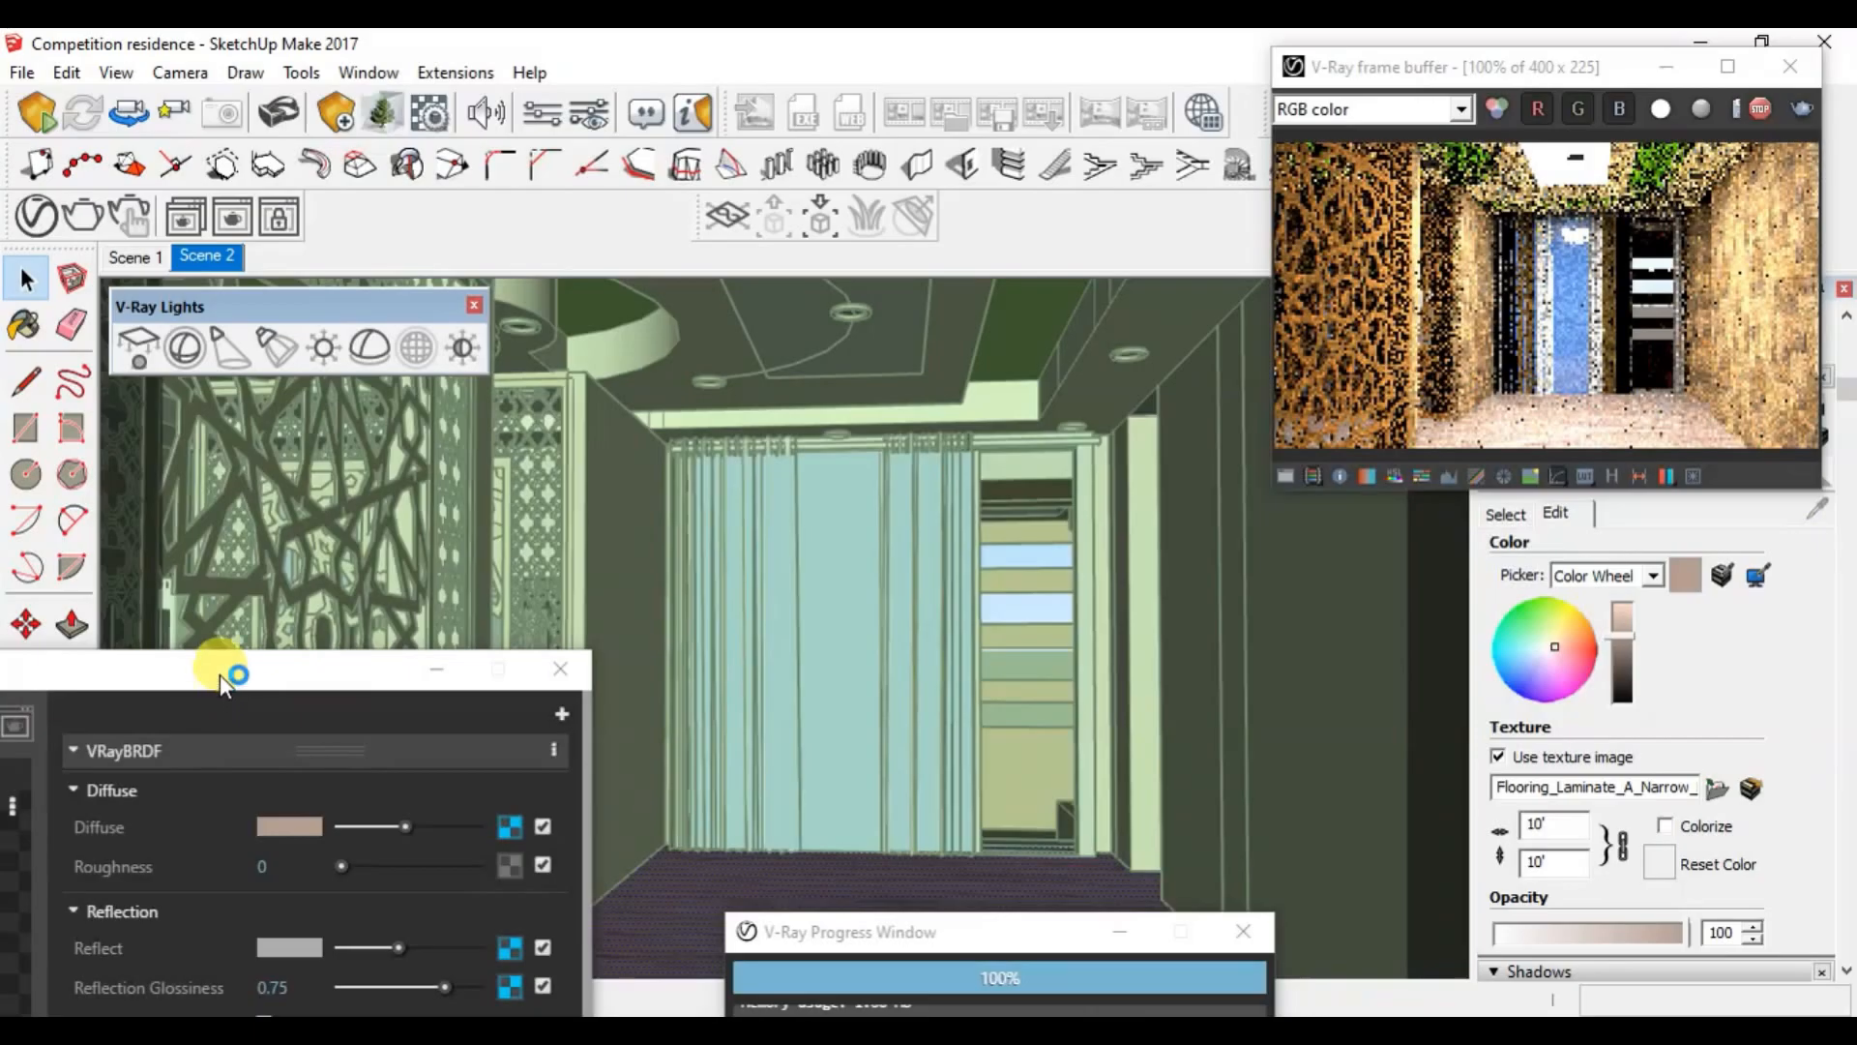
left_click_drag(237, 672, 573, 167)
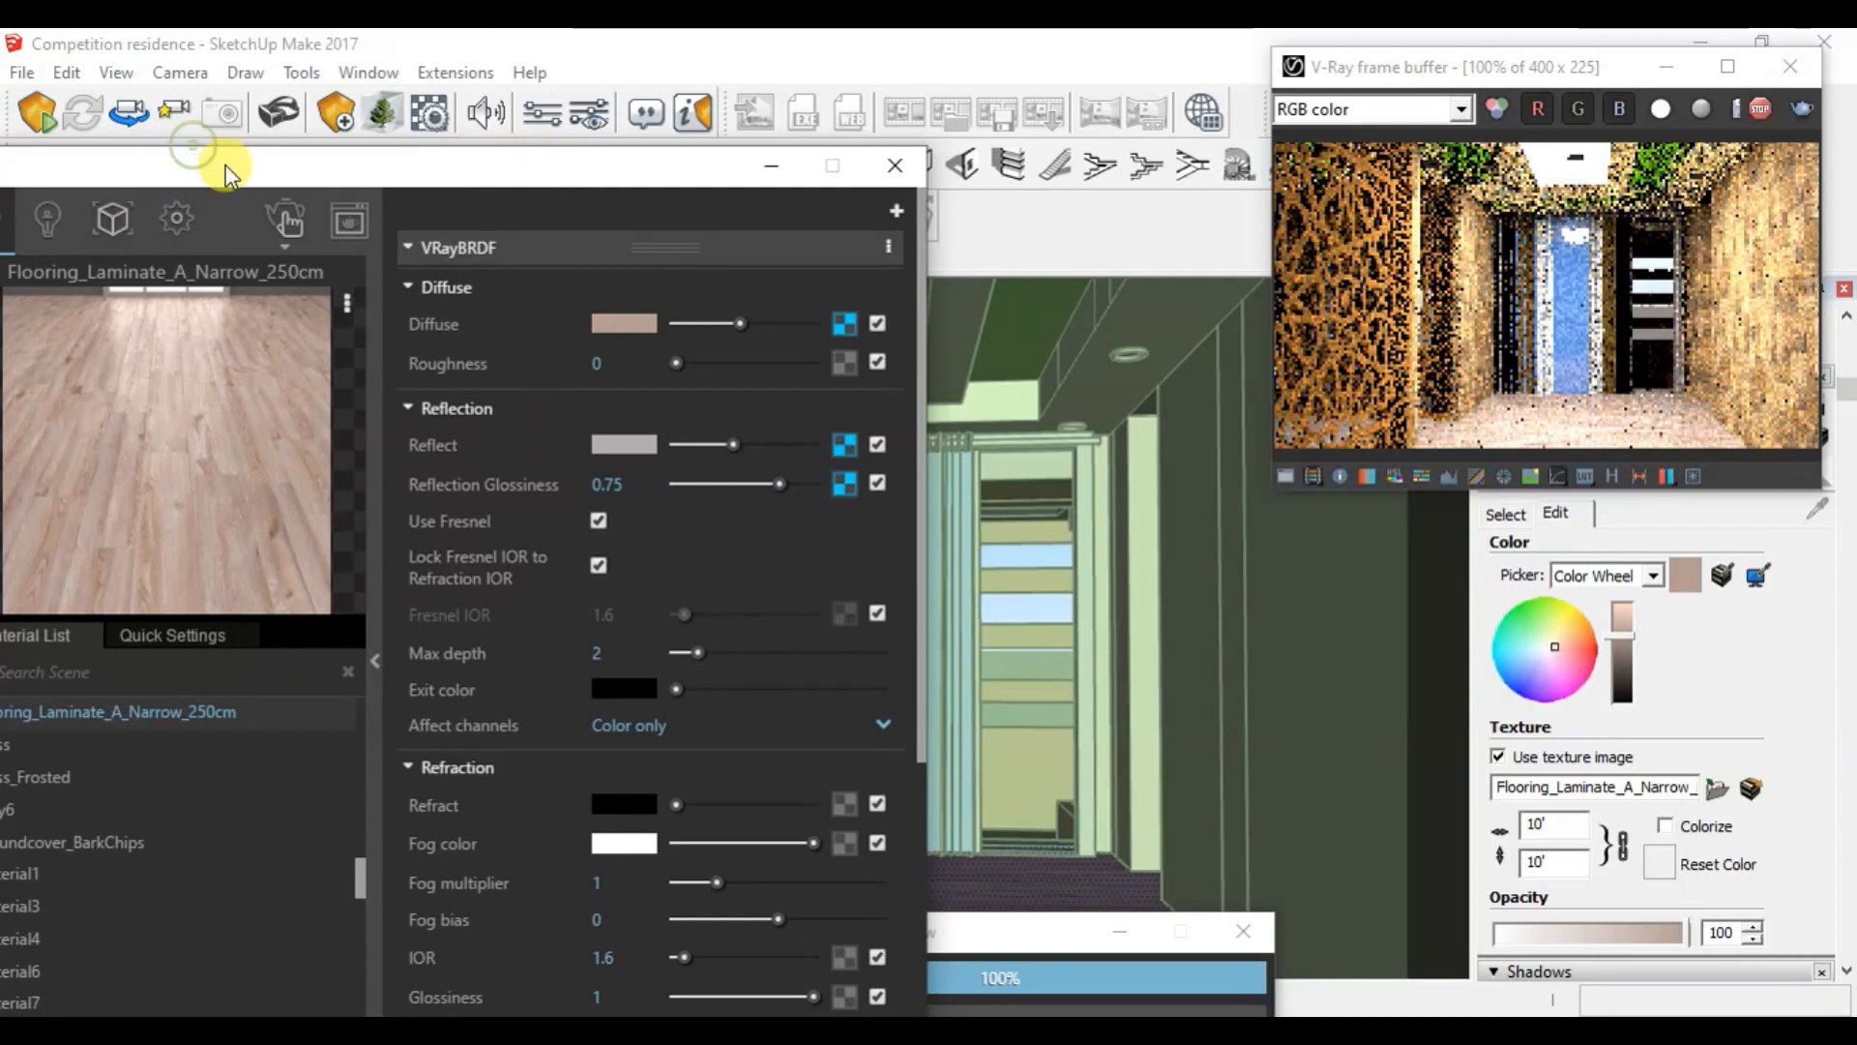
left_click_drag(224, 166, 421, 135)
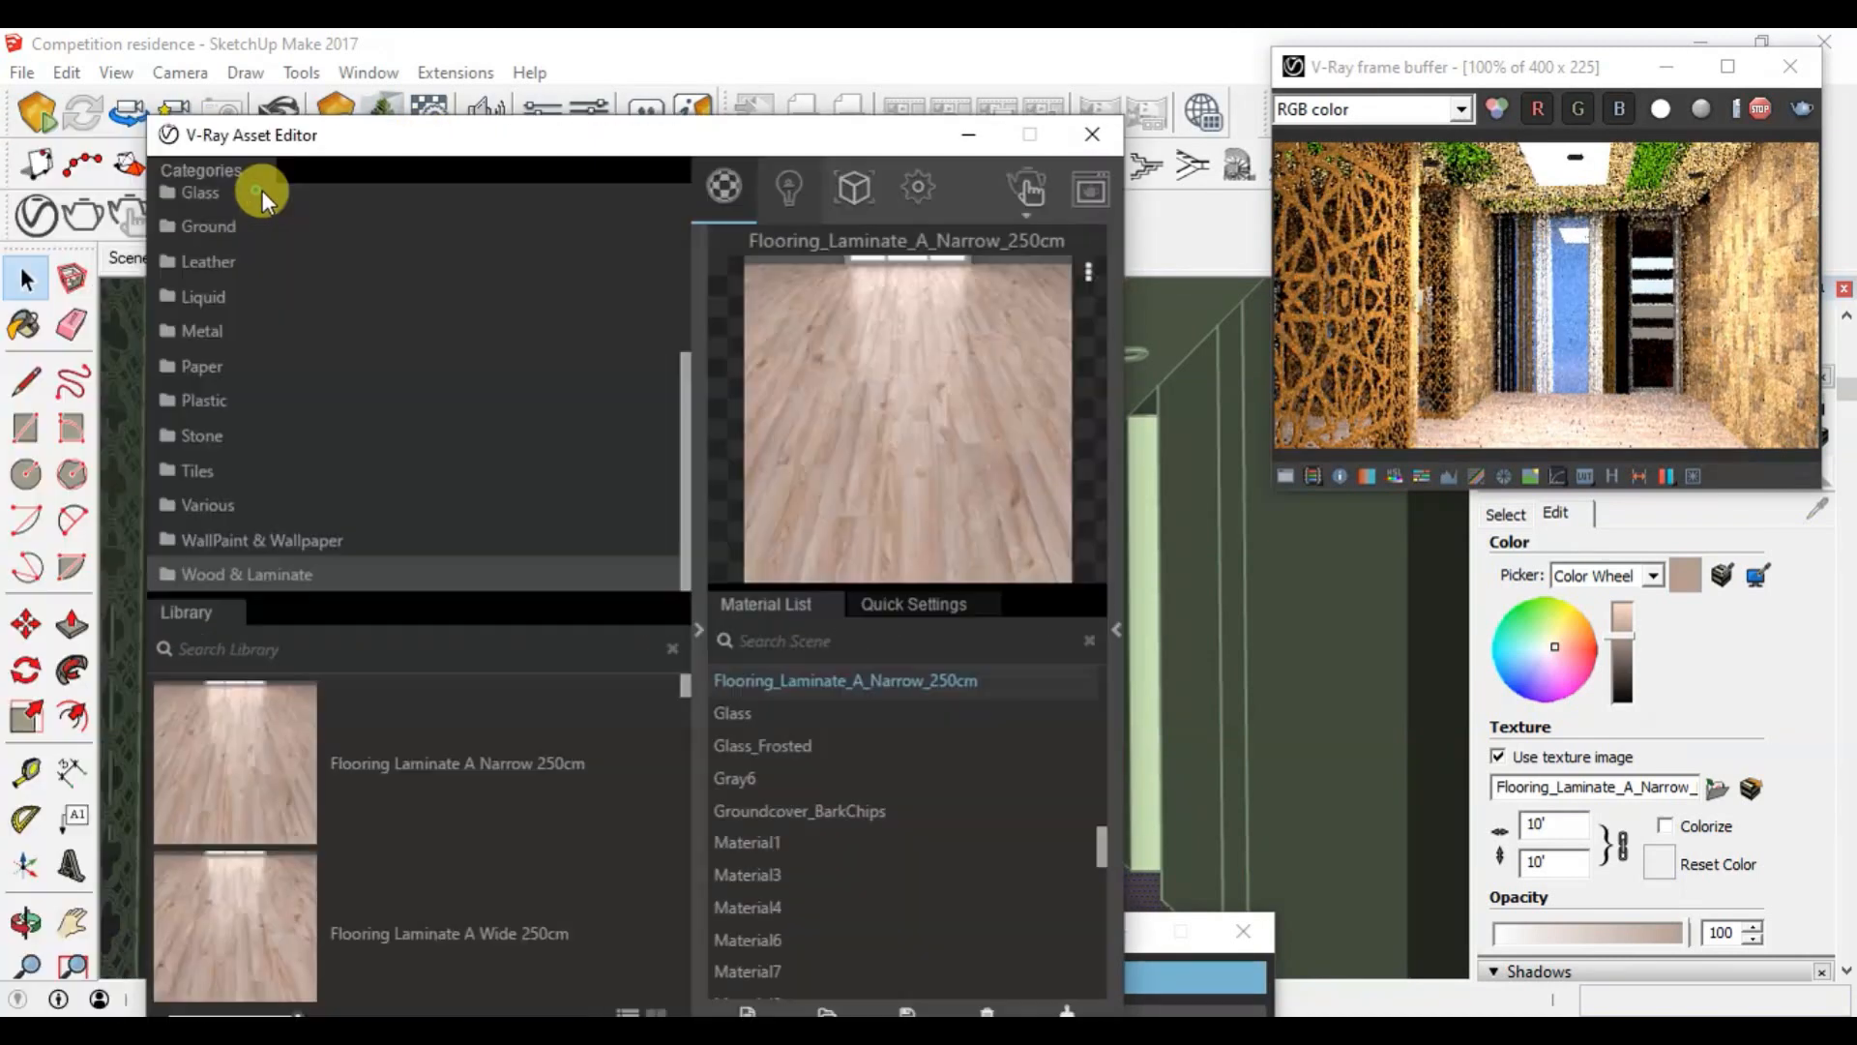
Step: Try the Ellipse shape for the rectangle light with the ceiling framed in the render, and return the shape to Rectangle
left_click_drag(365, 136, 438, 126)
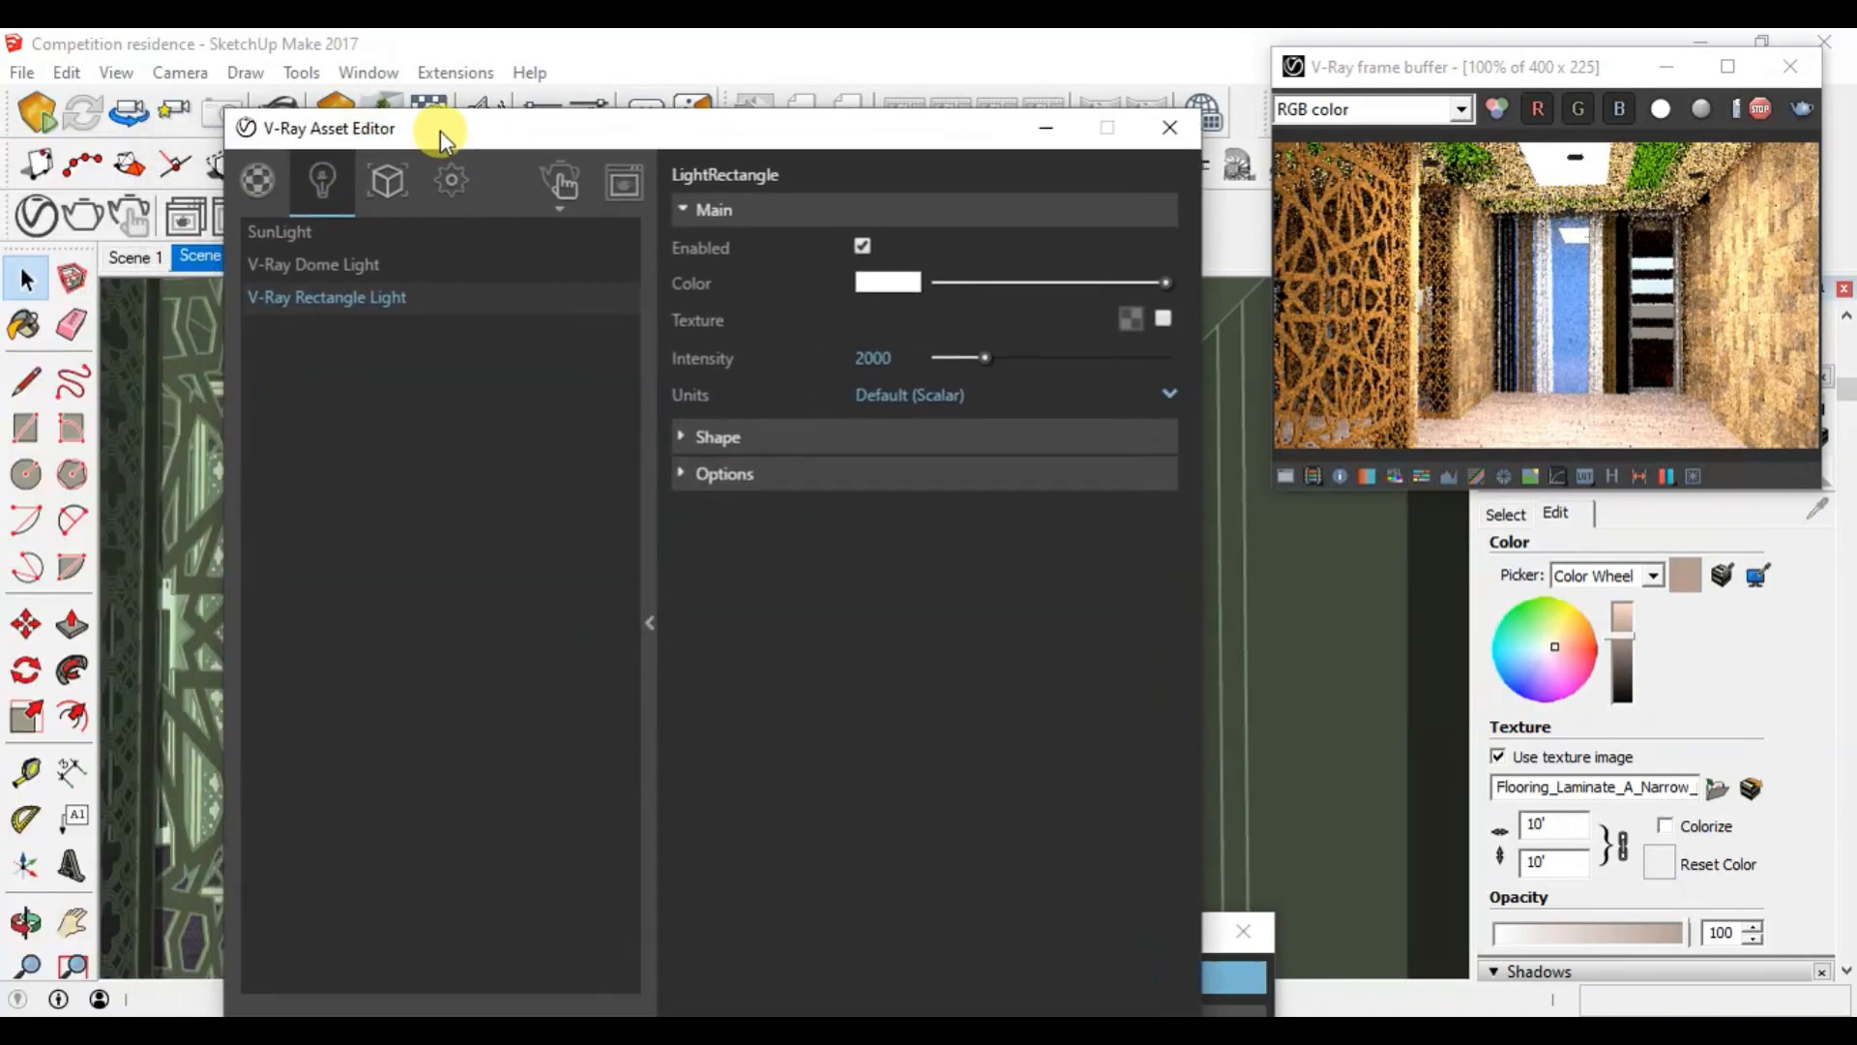
left_click_drag(875, 147, 437, 302)
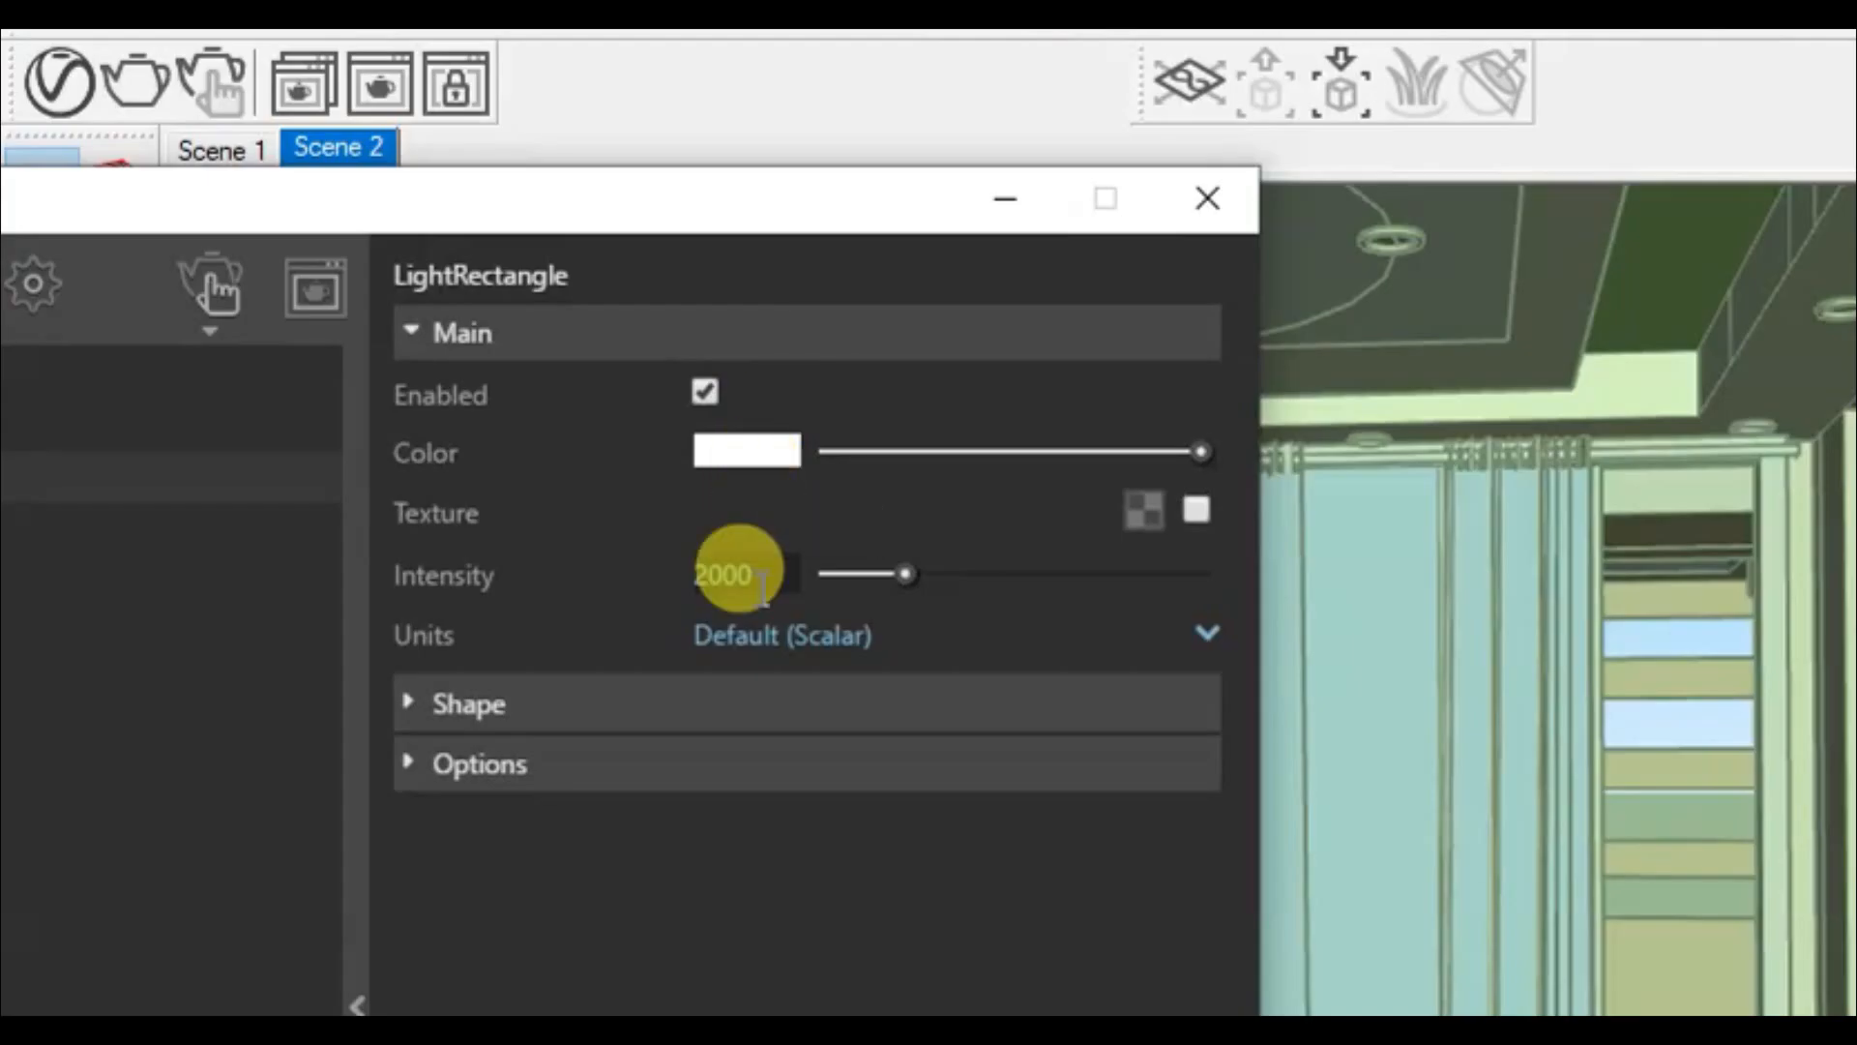
left_click(441, 710)
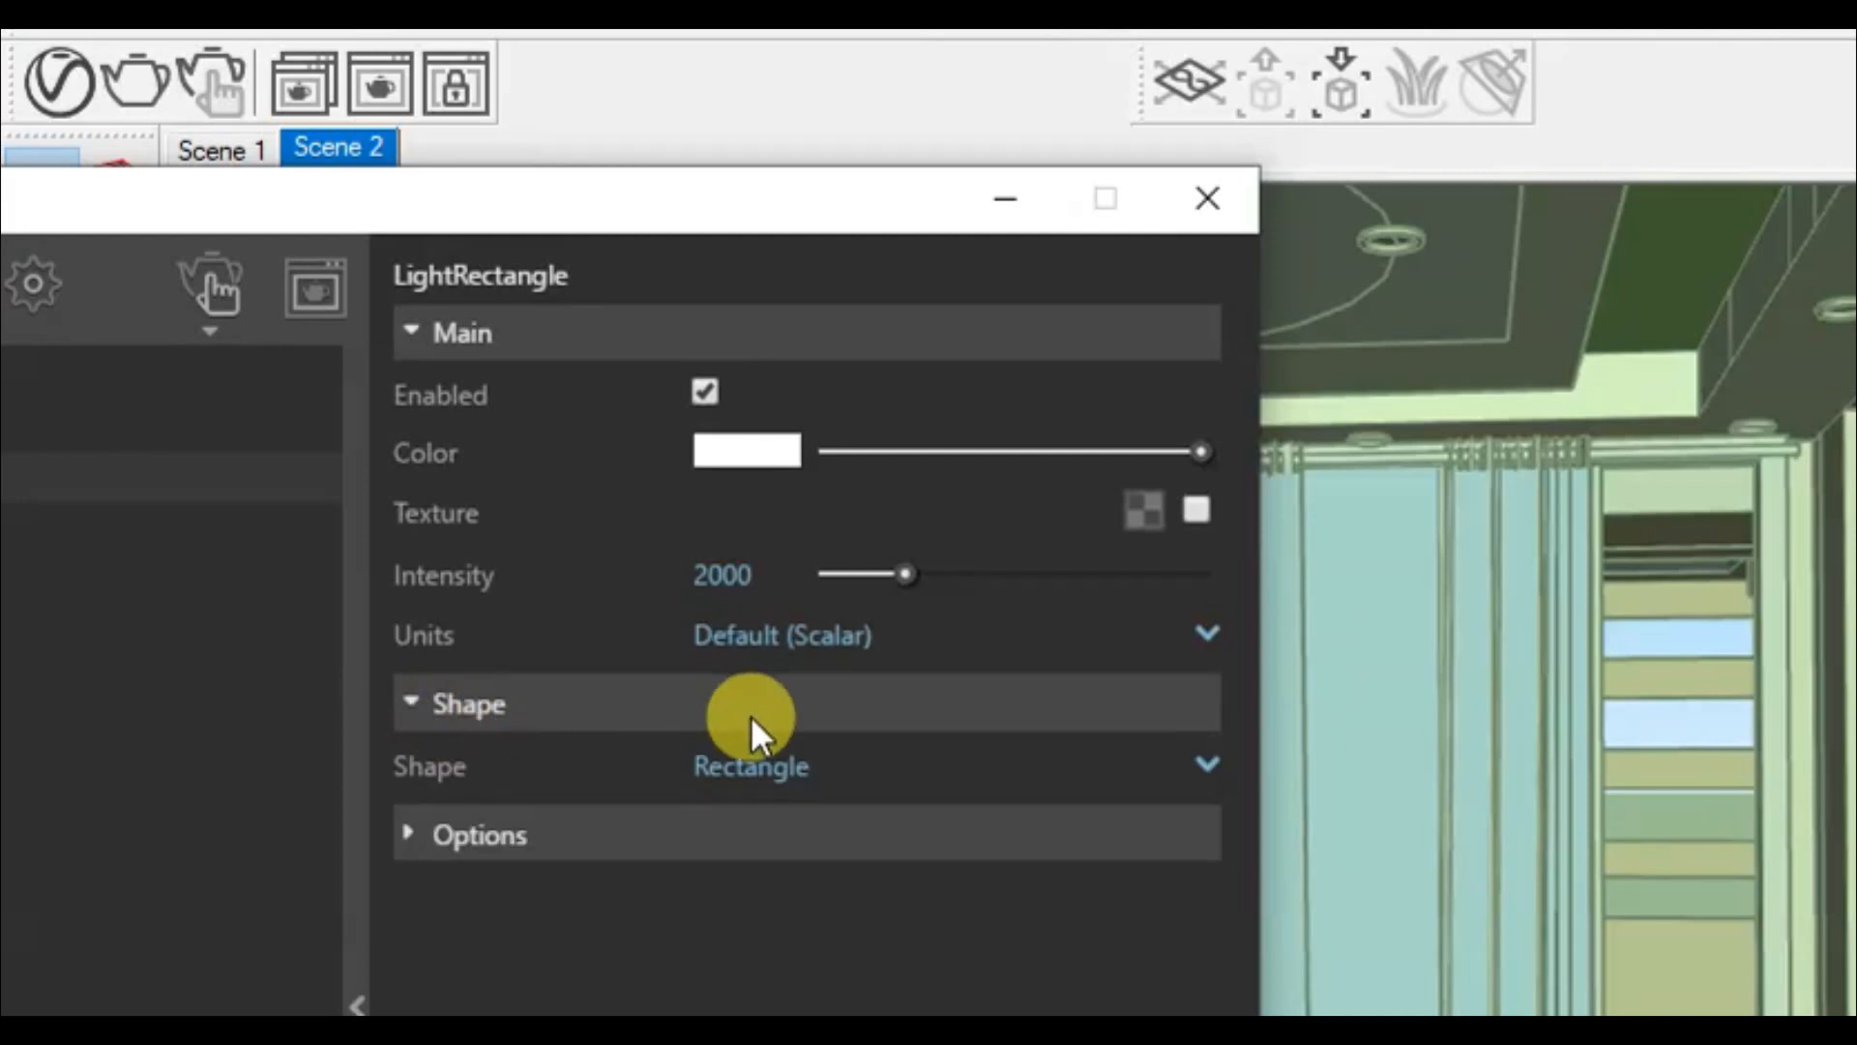
left_click(809, 775)
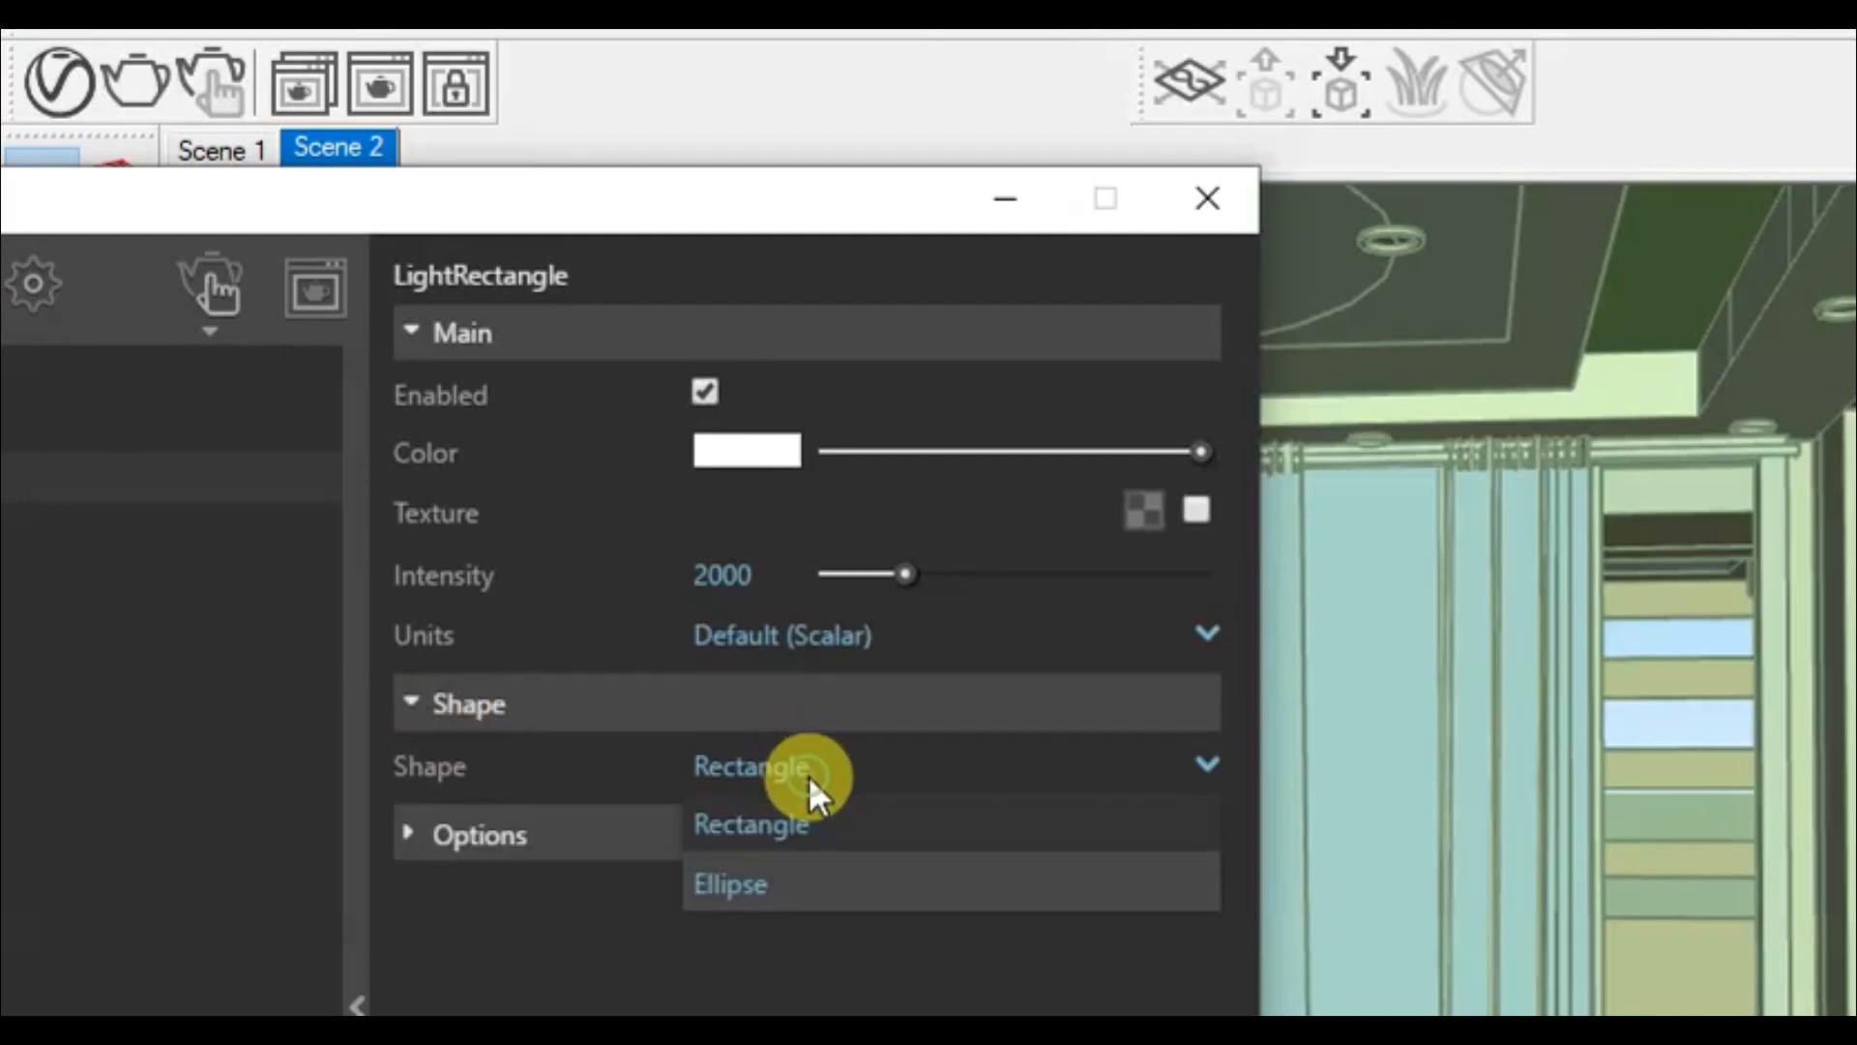
left_click(805, 878)
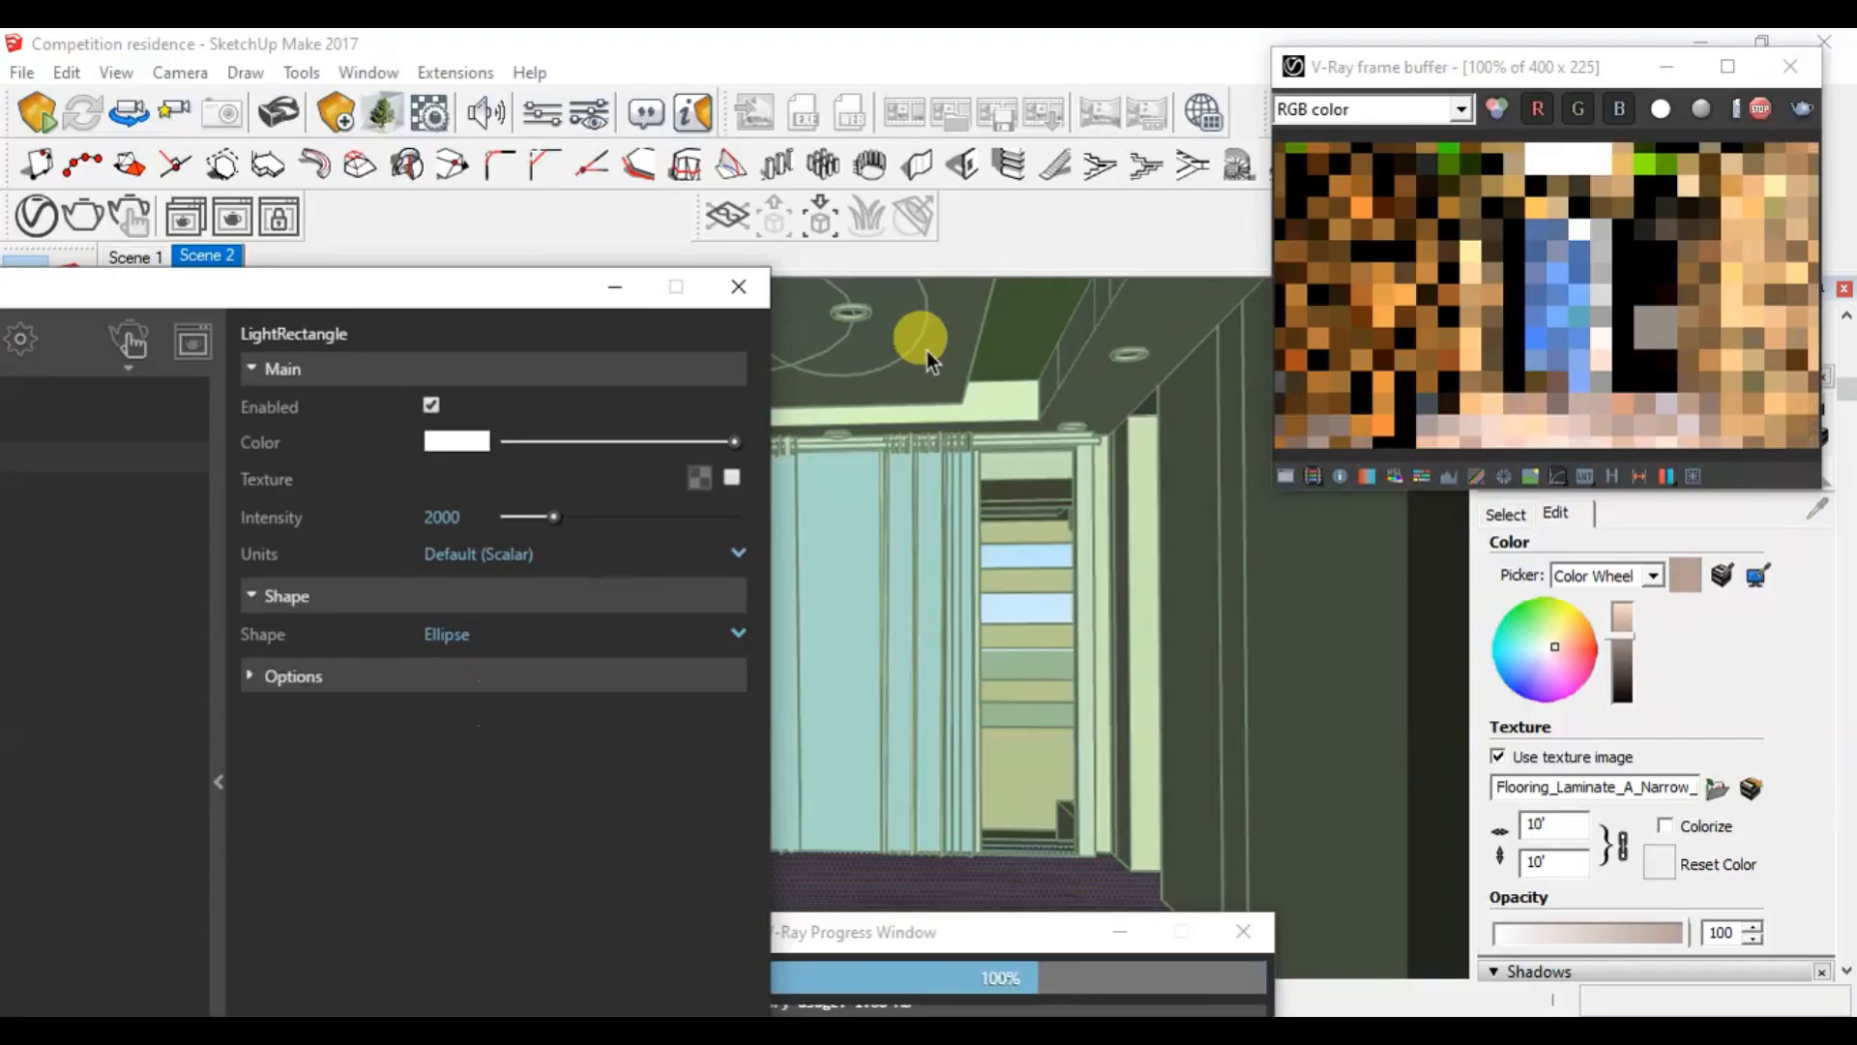
left_click_drag(503, 298, 338, 313)
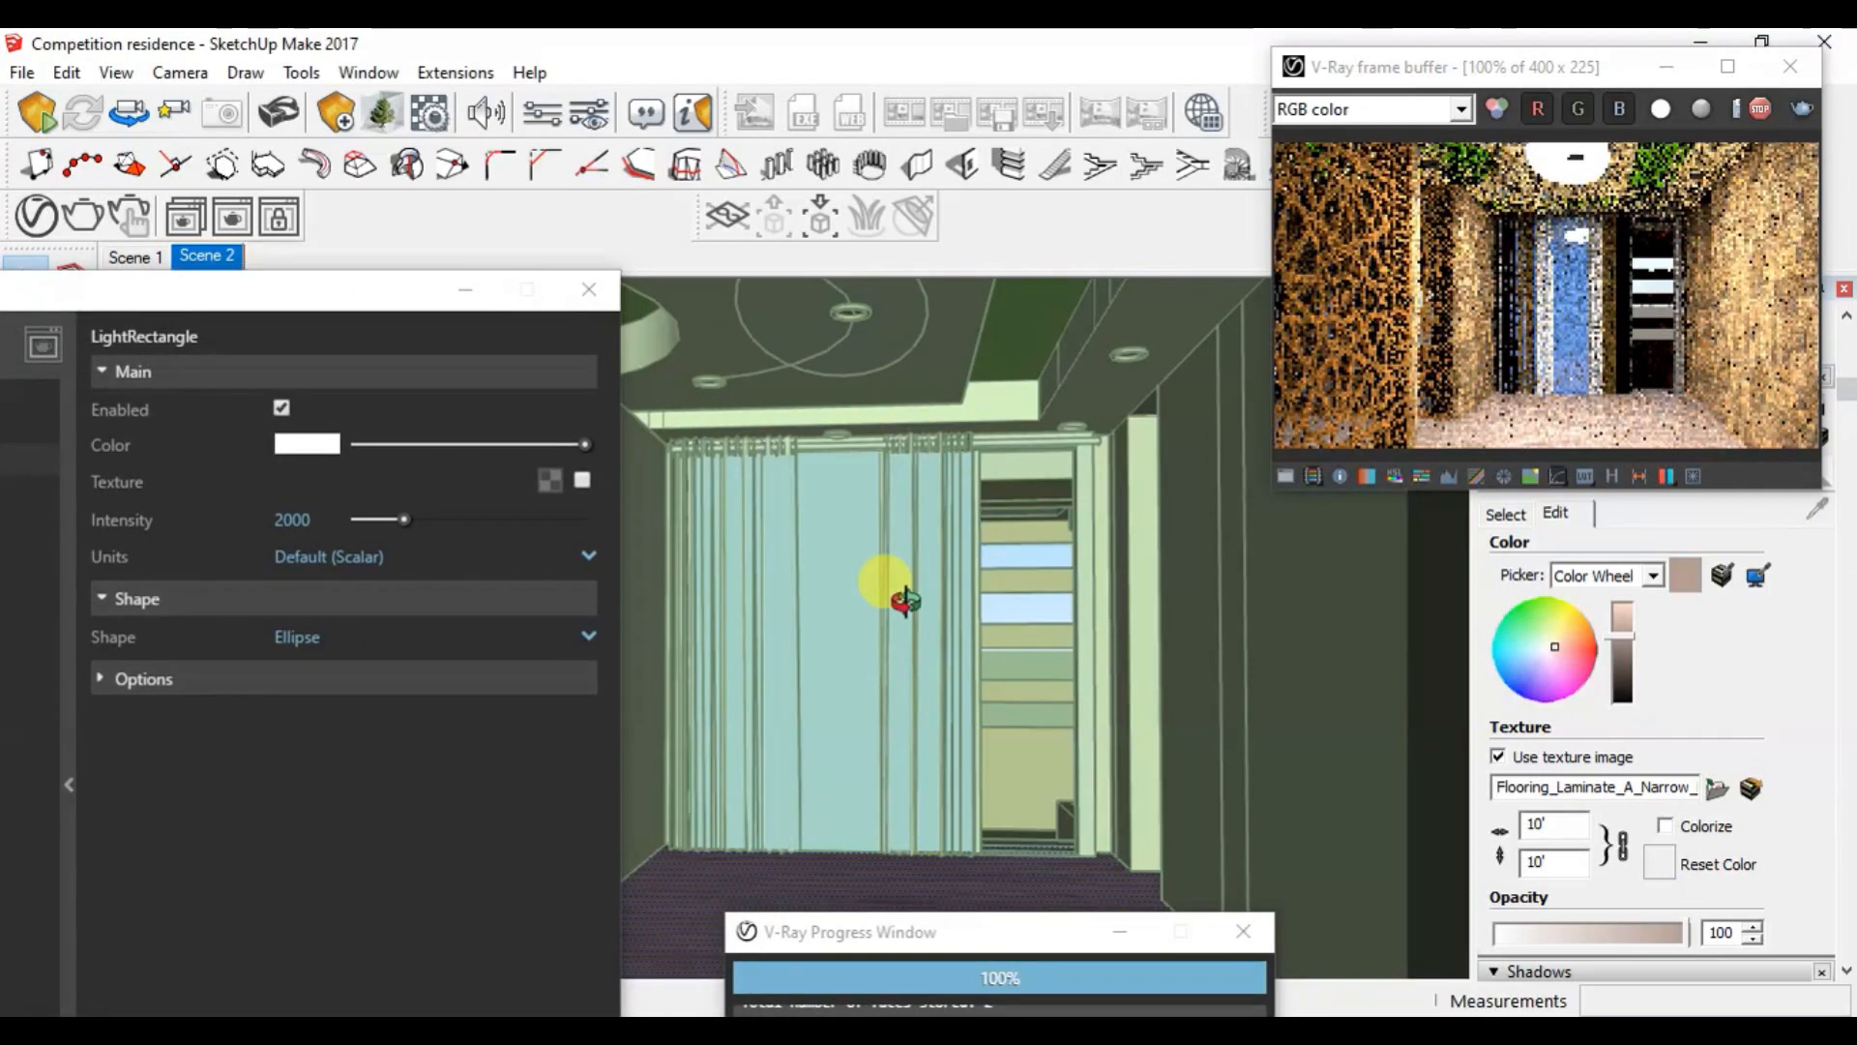
key("Escape")
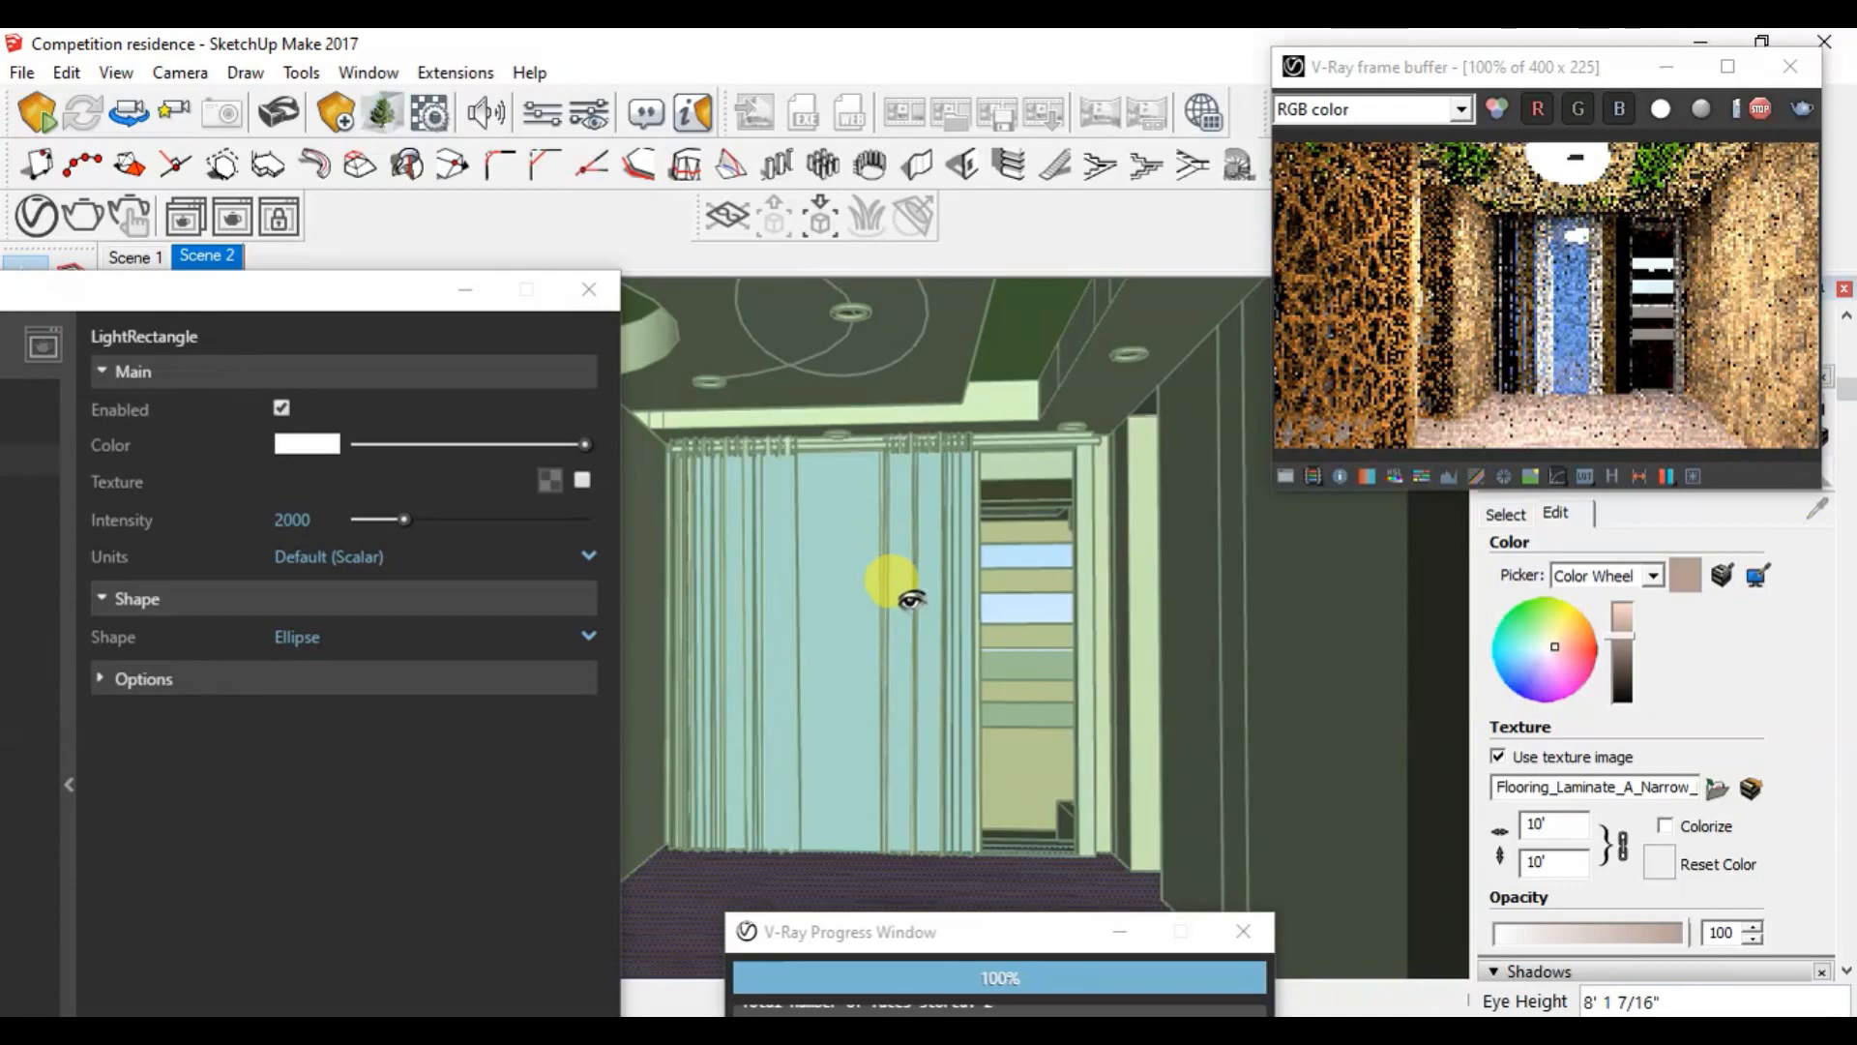
left_click_drag(891, 581, 887, 577)
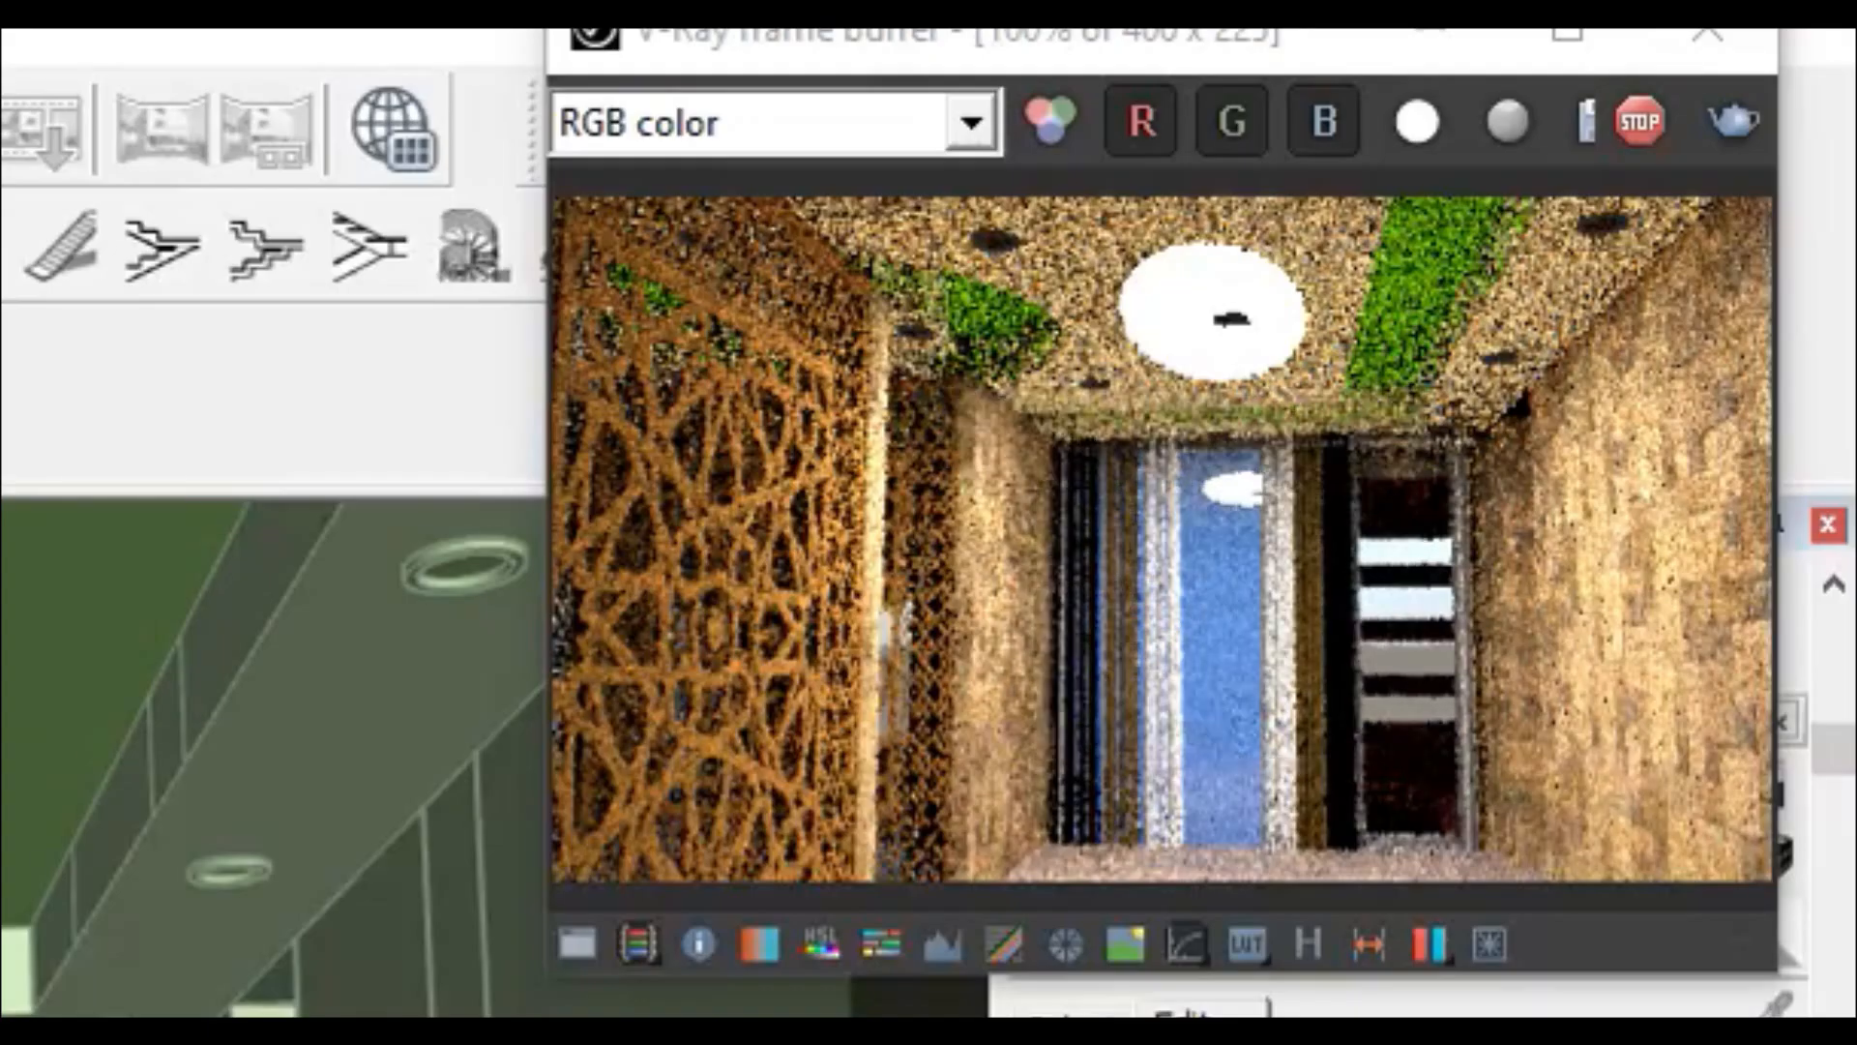
left_click(497, 532)
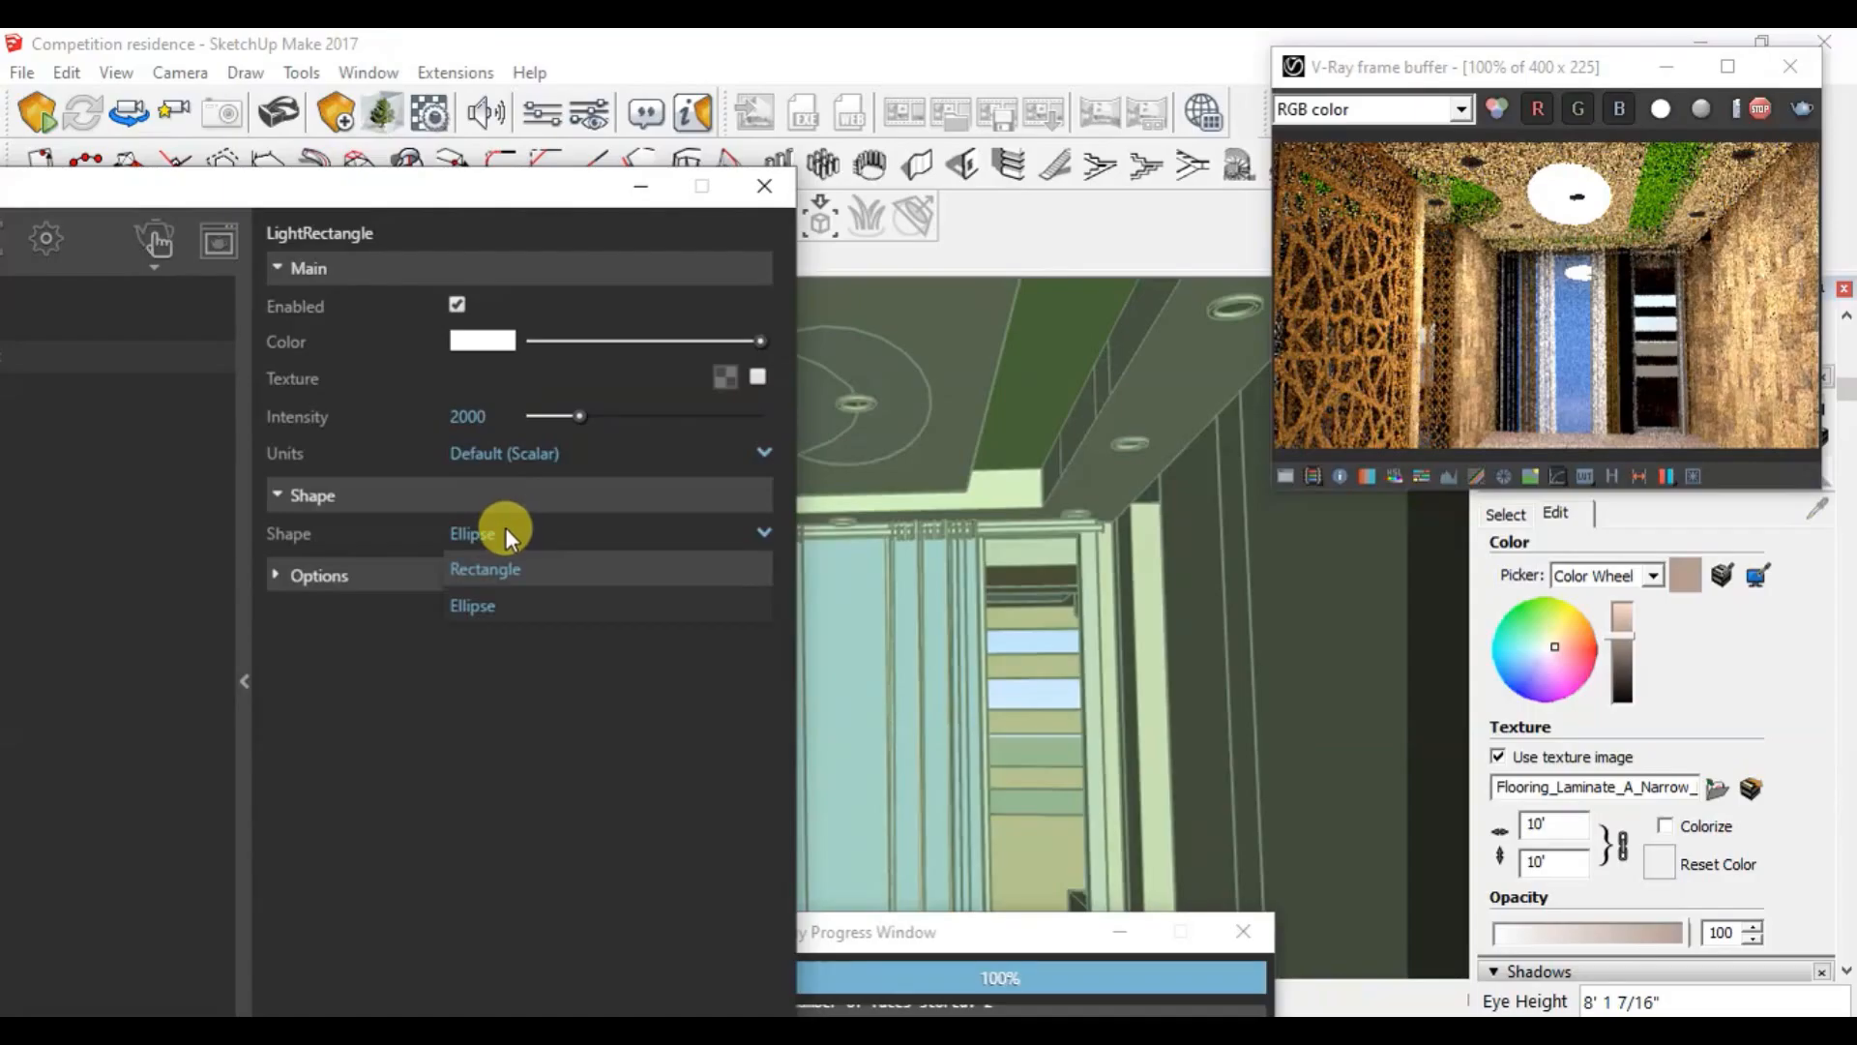
left_click(497, 569)
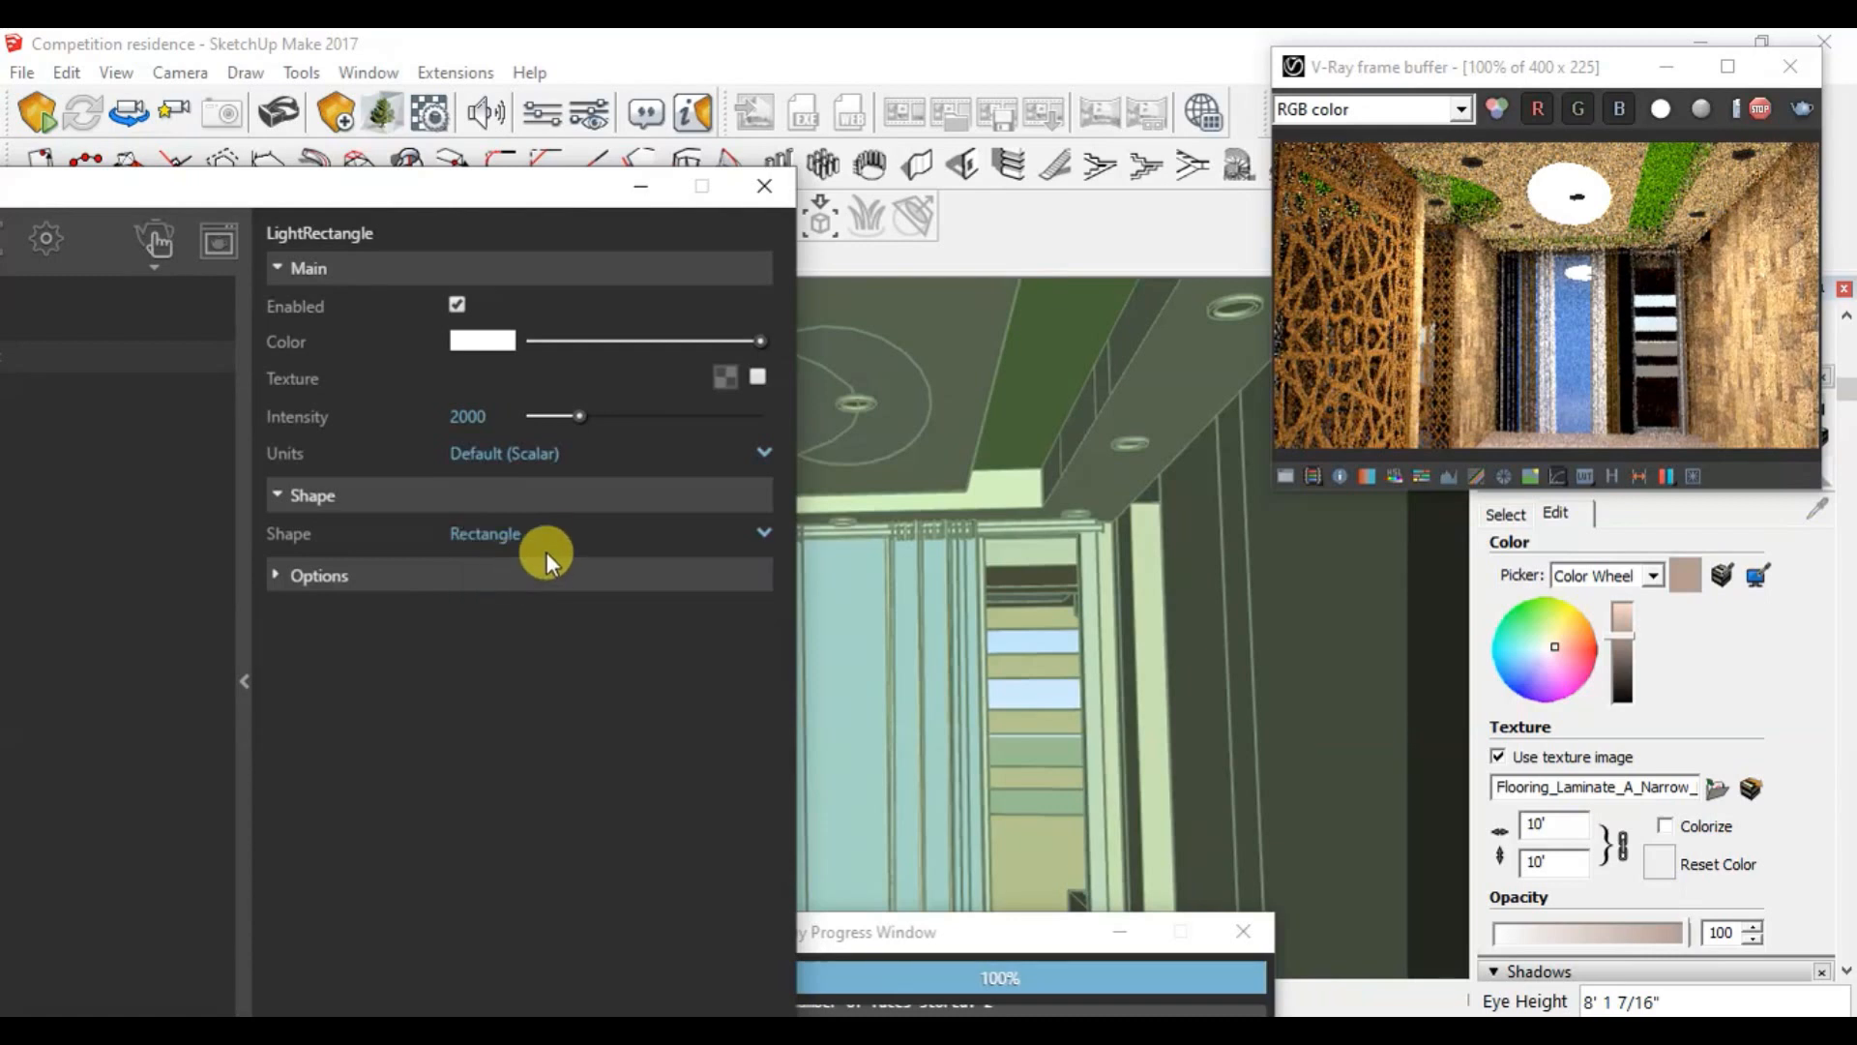
Step: Make the rectangle light invisible and turn off its Affect Reflections option
left_click(299, 578)
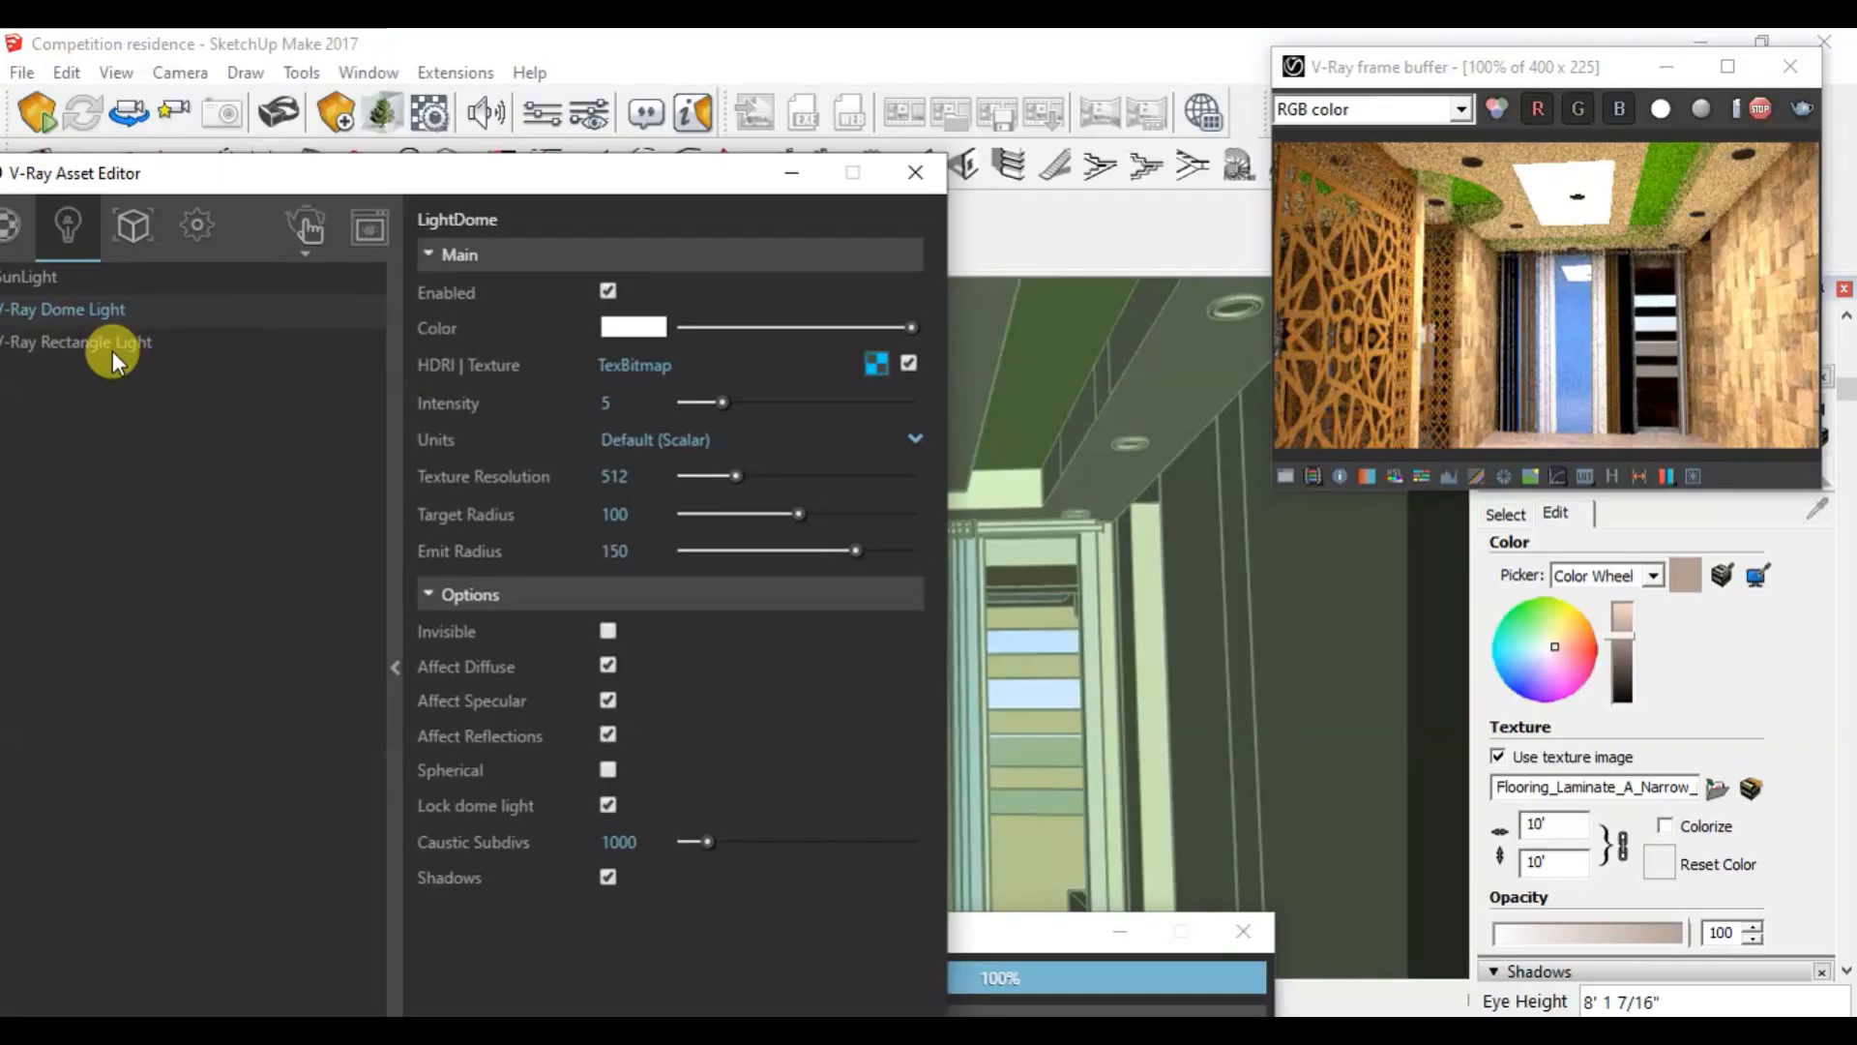
left_click(112, 350)
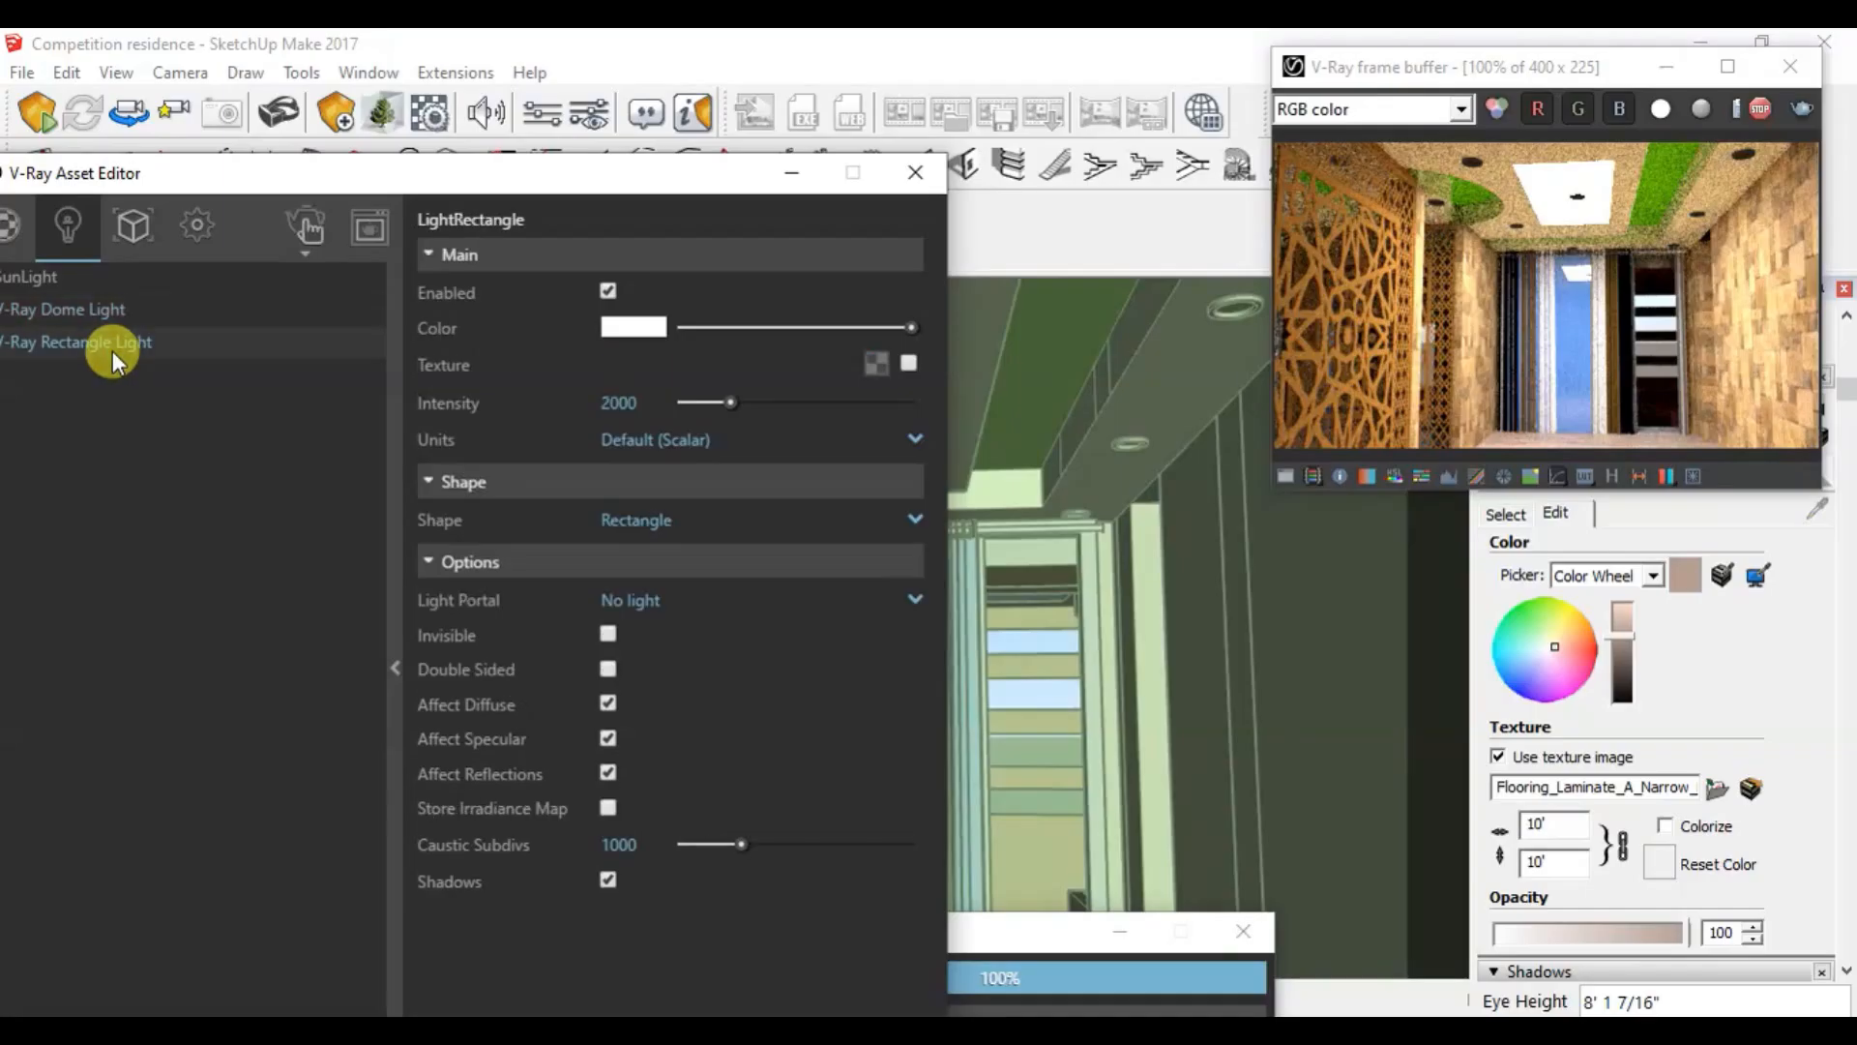
left_click(607, 634)
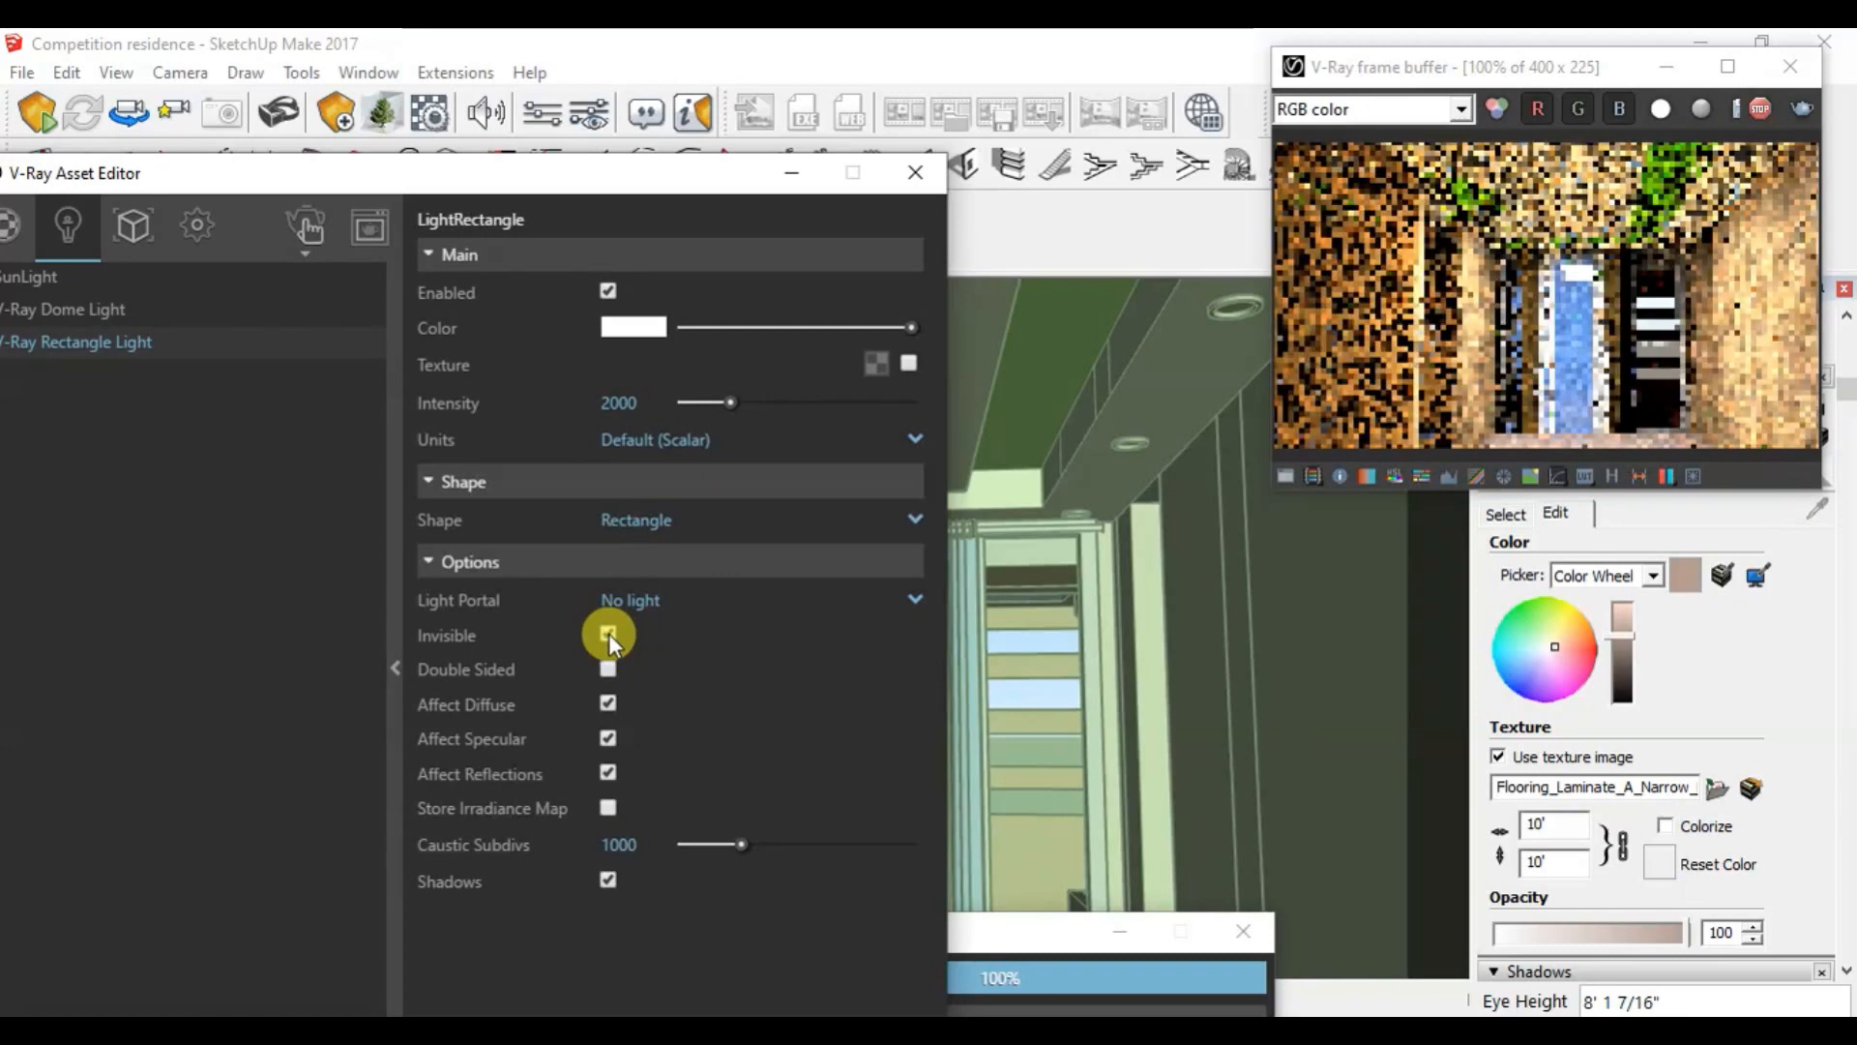
left_click_drag(630, 198, 348, 194)
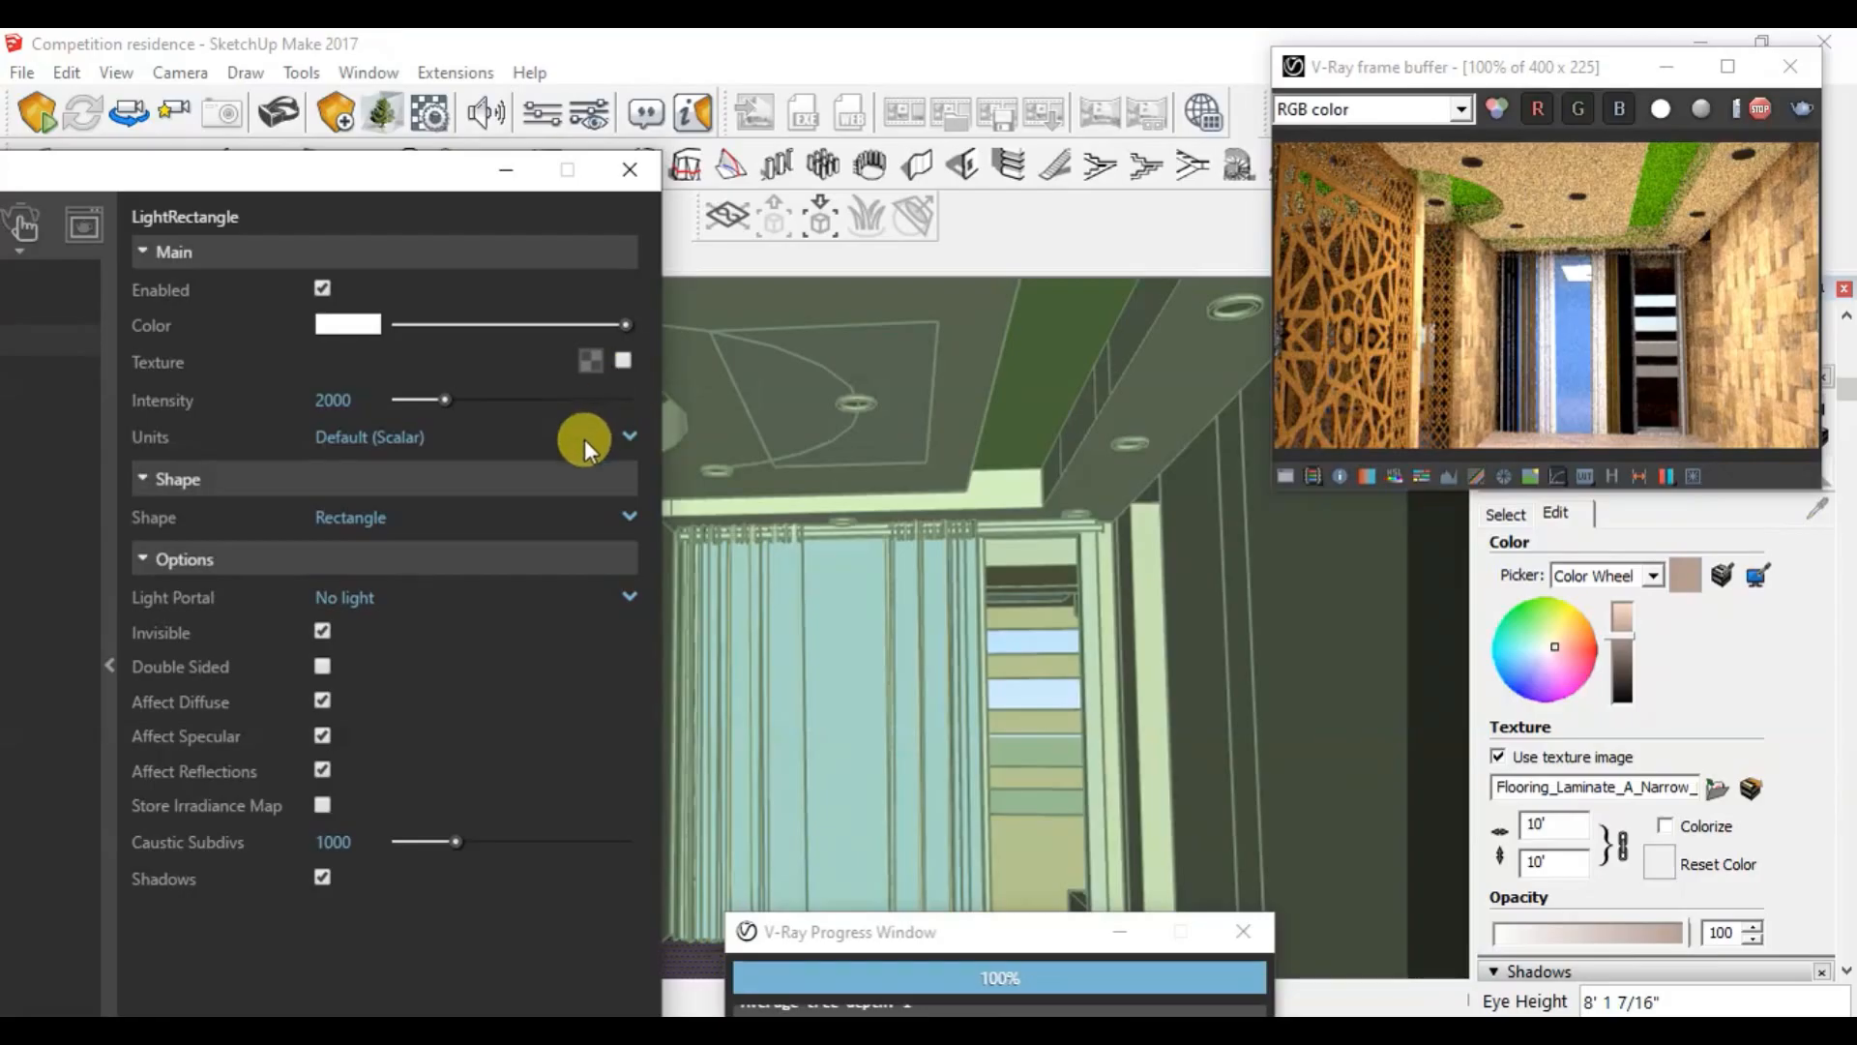
left_click_drag(323, 177, 443, 106)
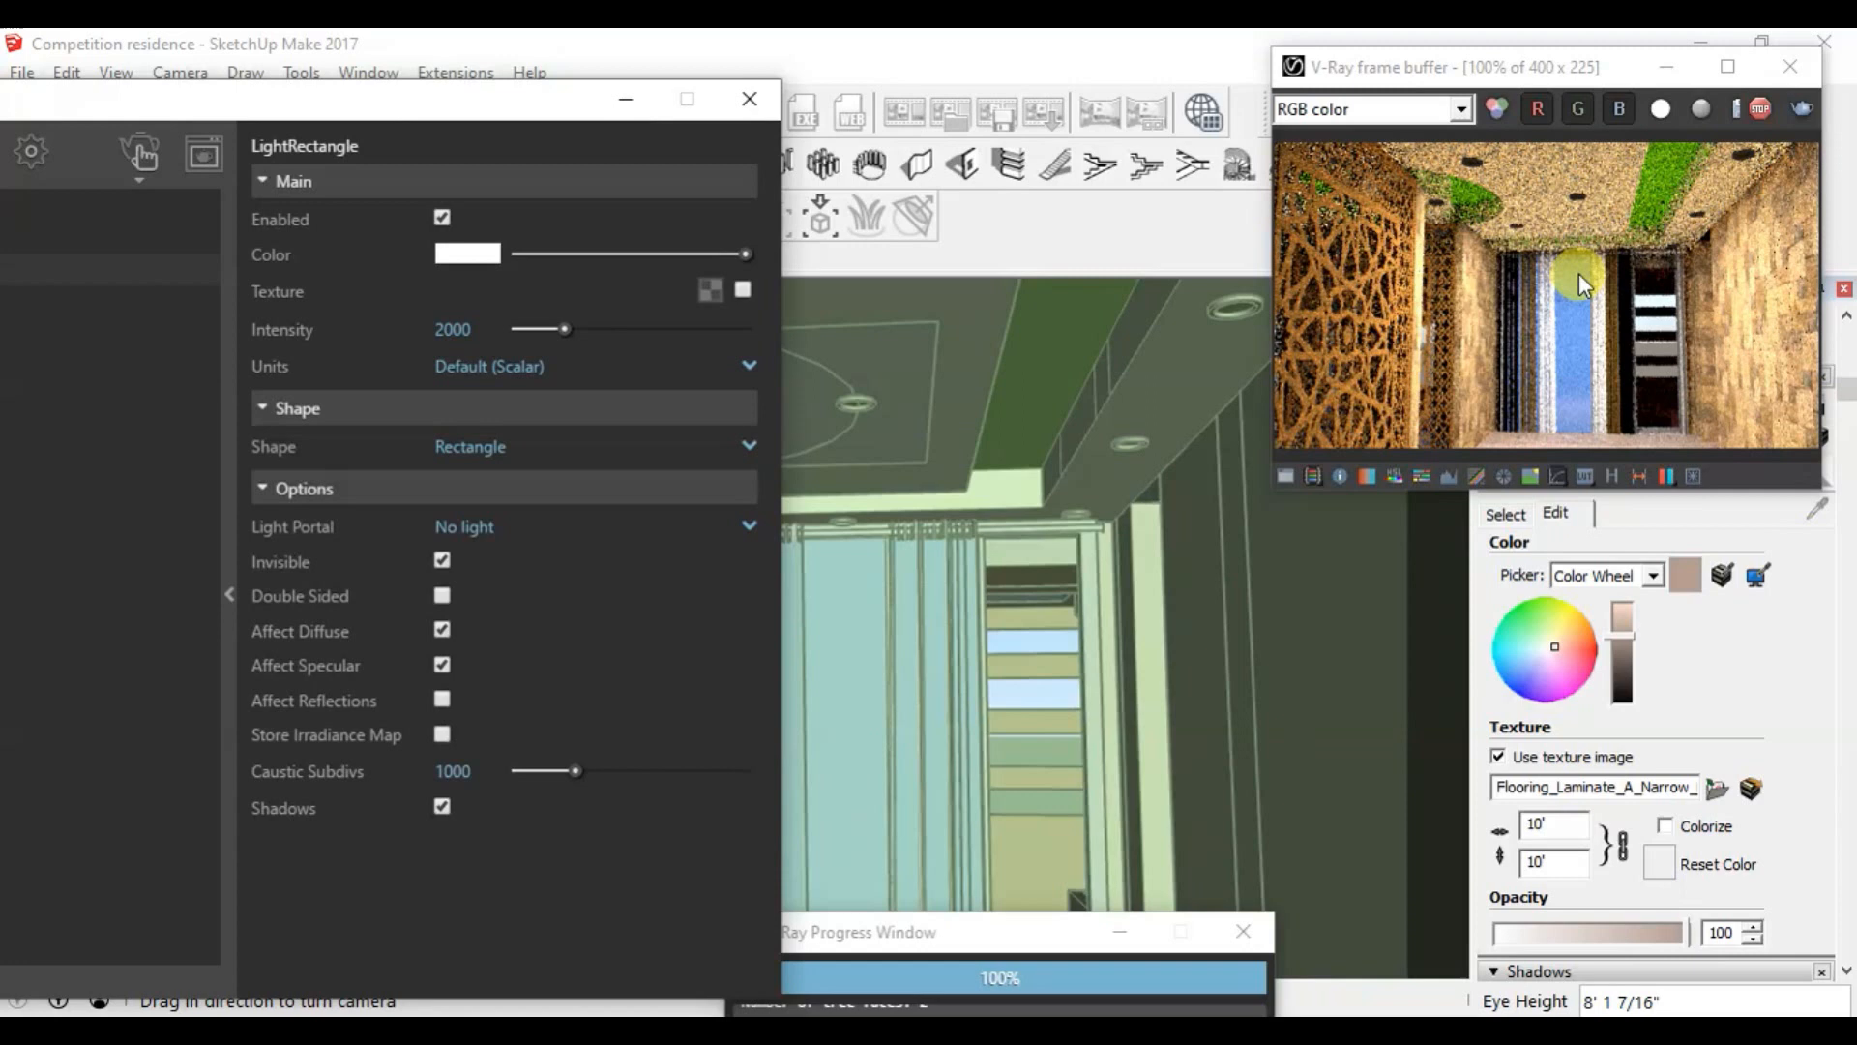
Step: Move the rectangle light about 1' 5" down from the hall ceiling
left_click_drag(483, 103, 253, 134)
left_click(927, 421)
scroll(871, 381, "down", 1)
key("space")
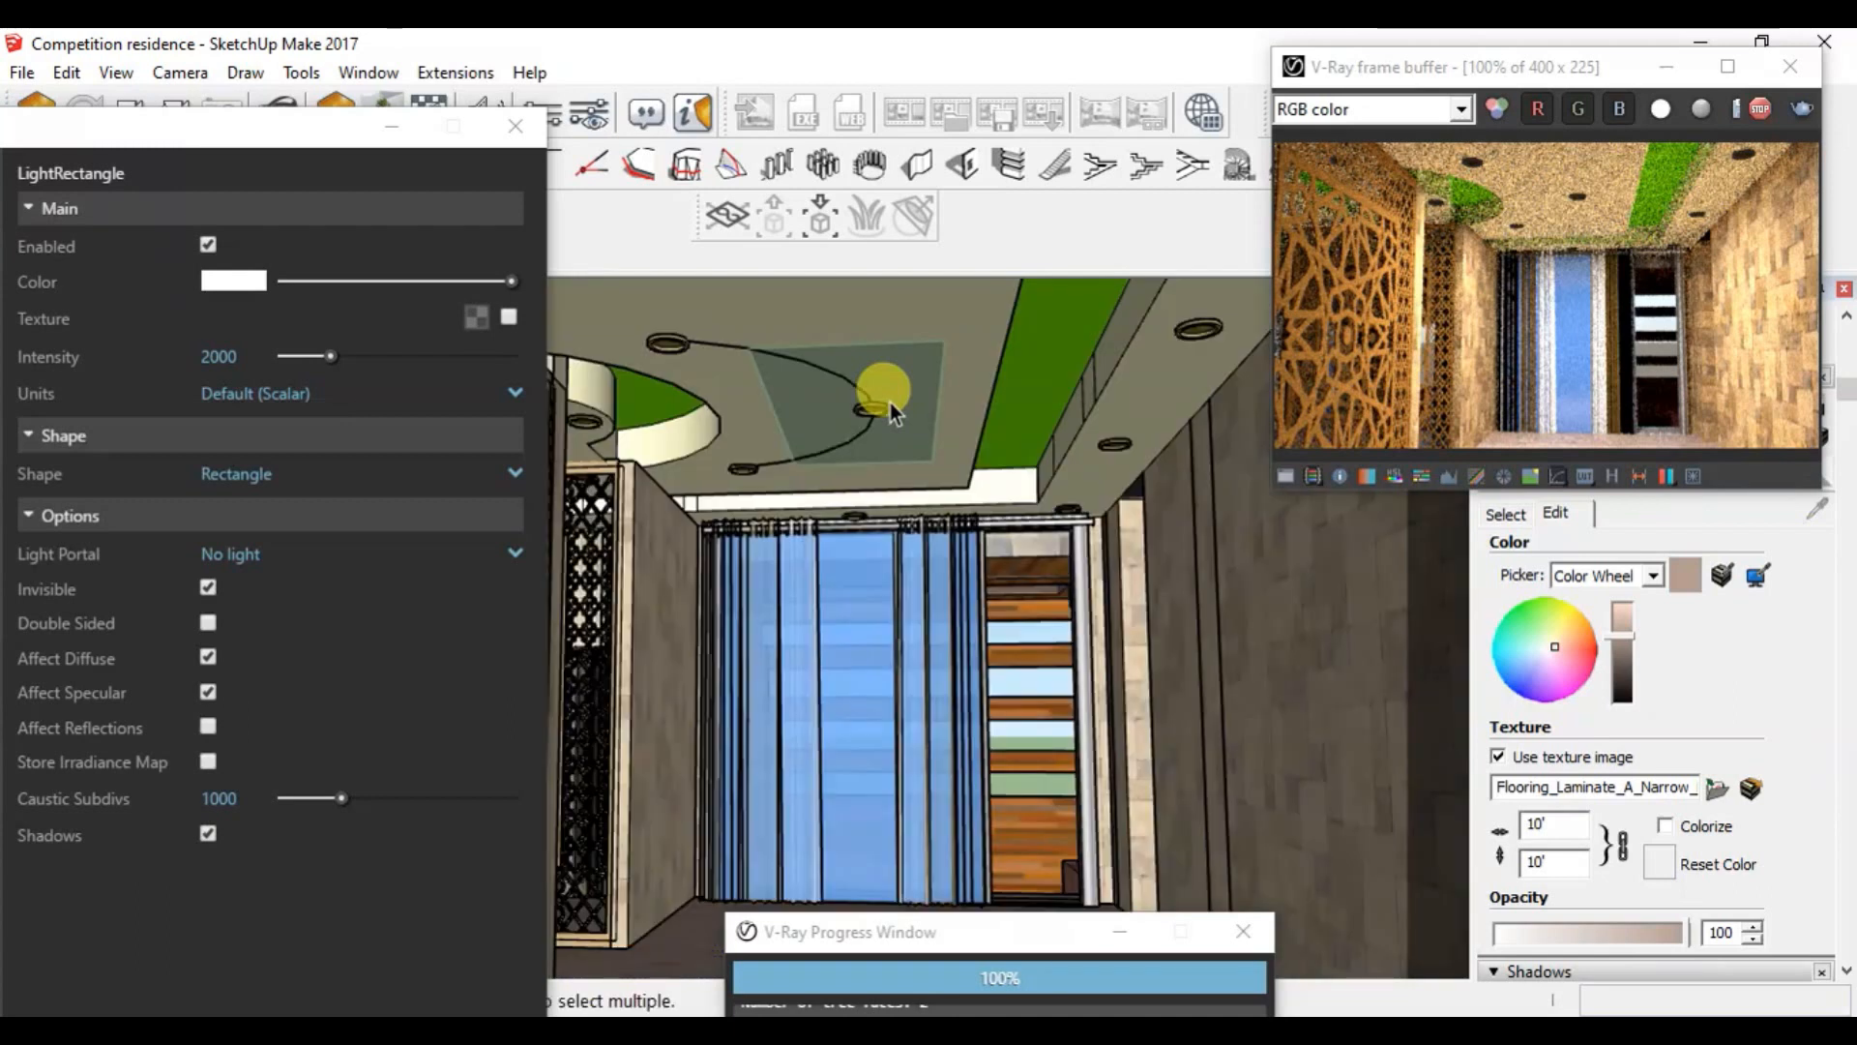
left_click(891, 414)
key("m")
left_click_drag(1221, 476, 1231, 549)
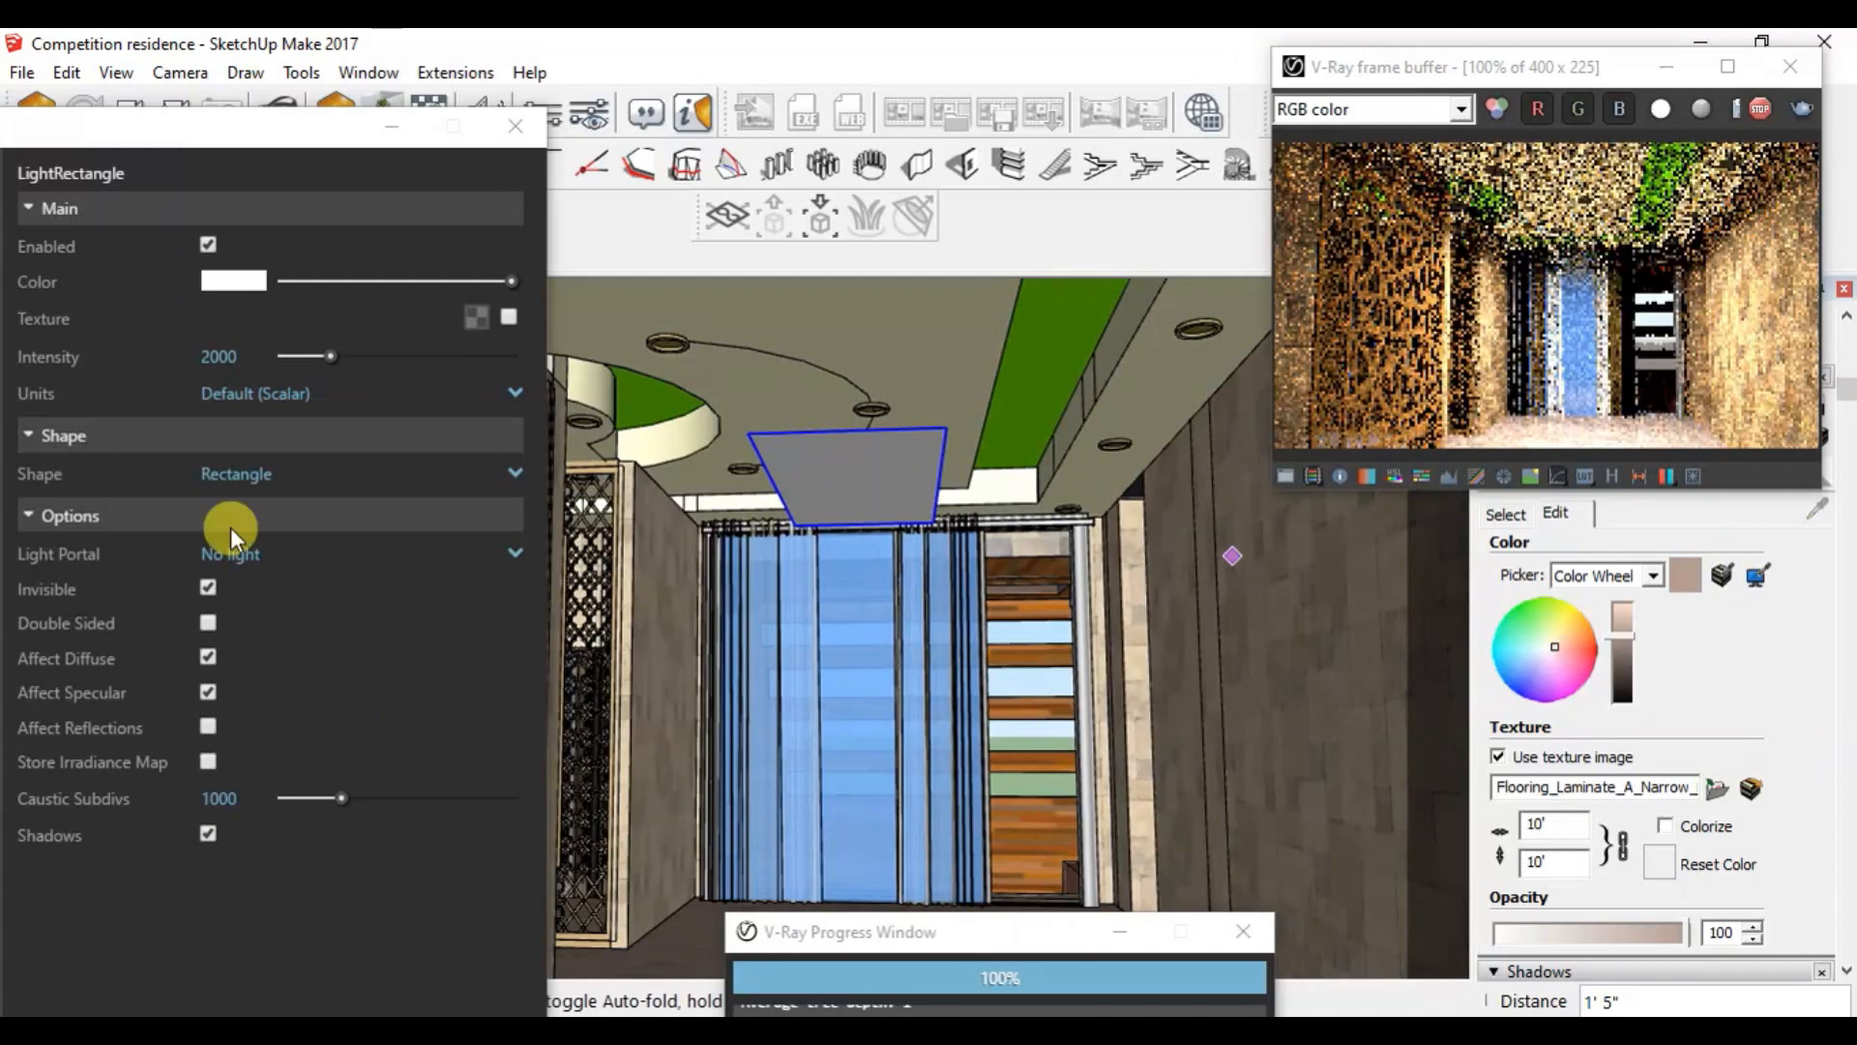
Step: Compare the rectangle light with Invisible off and back on, and make it Double Sided
left_click(208, 587)
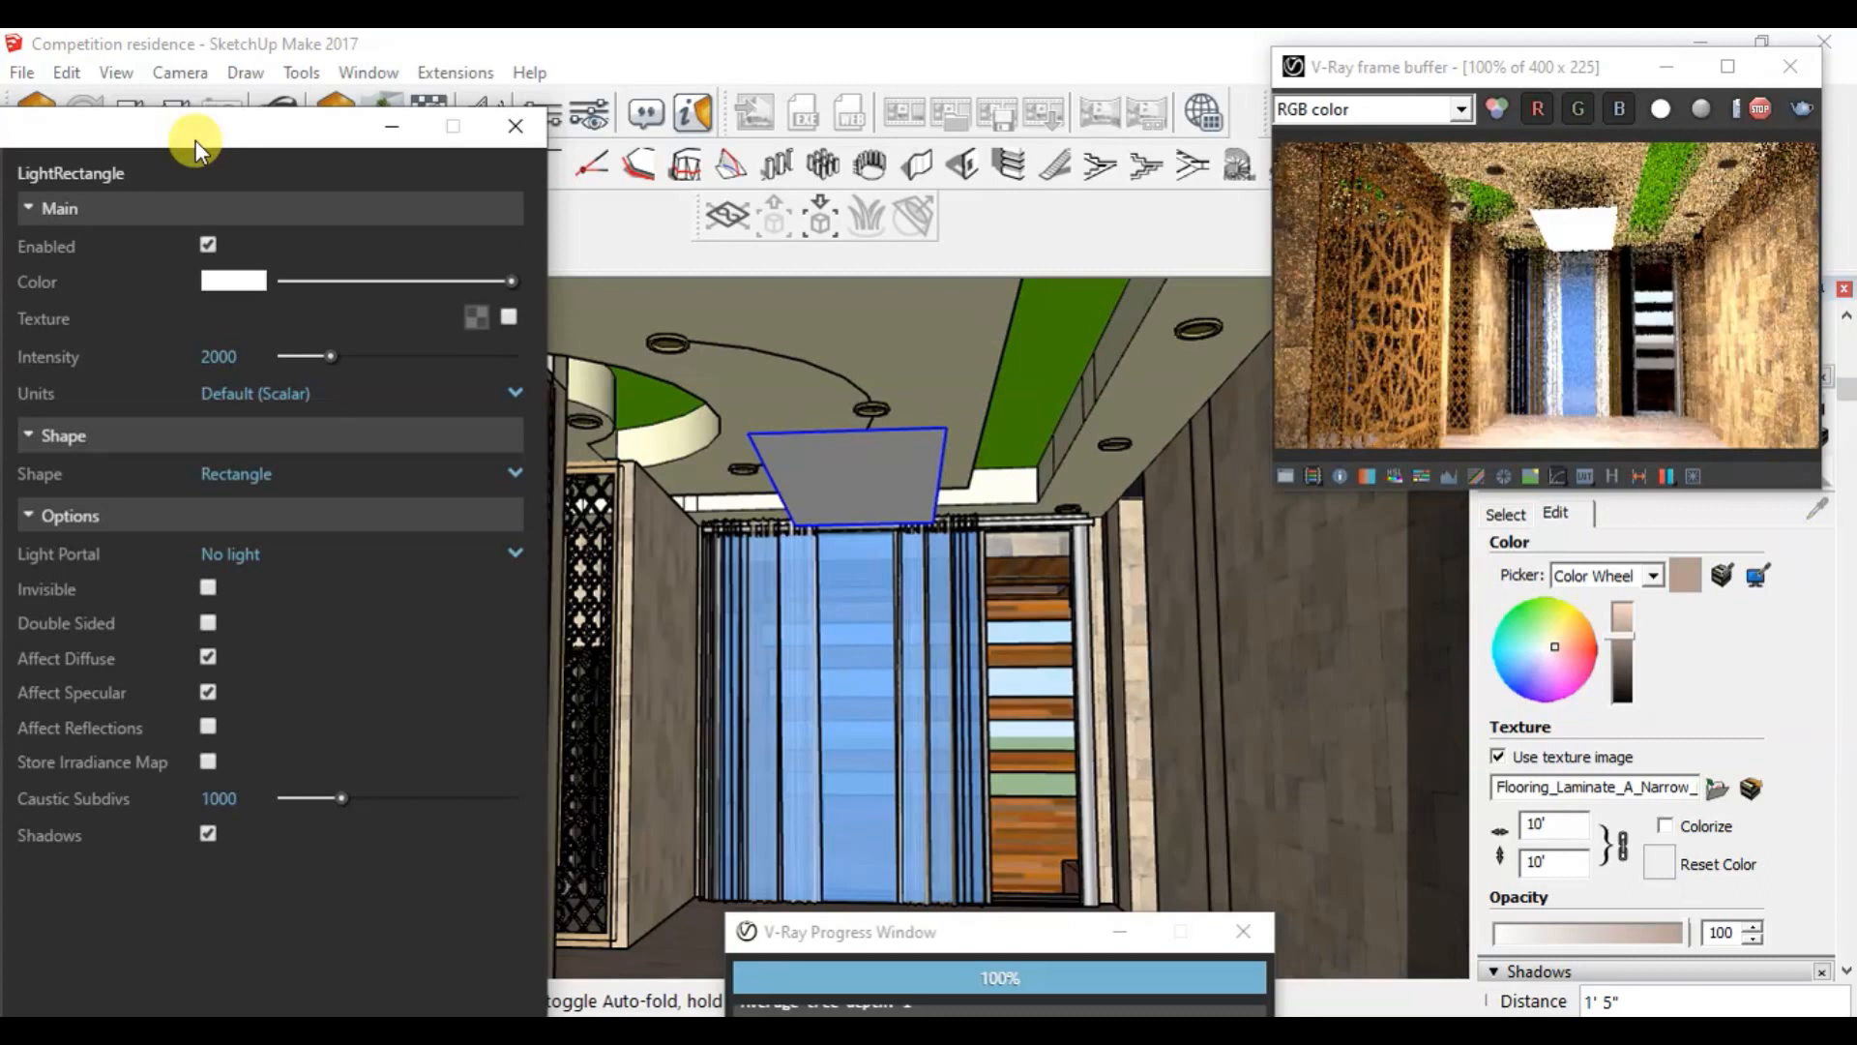
left_click_drag(185, 141, 353, 122)
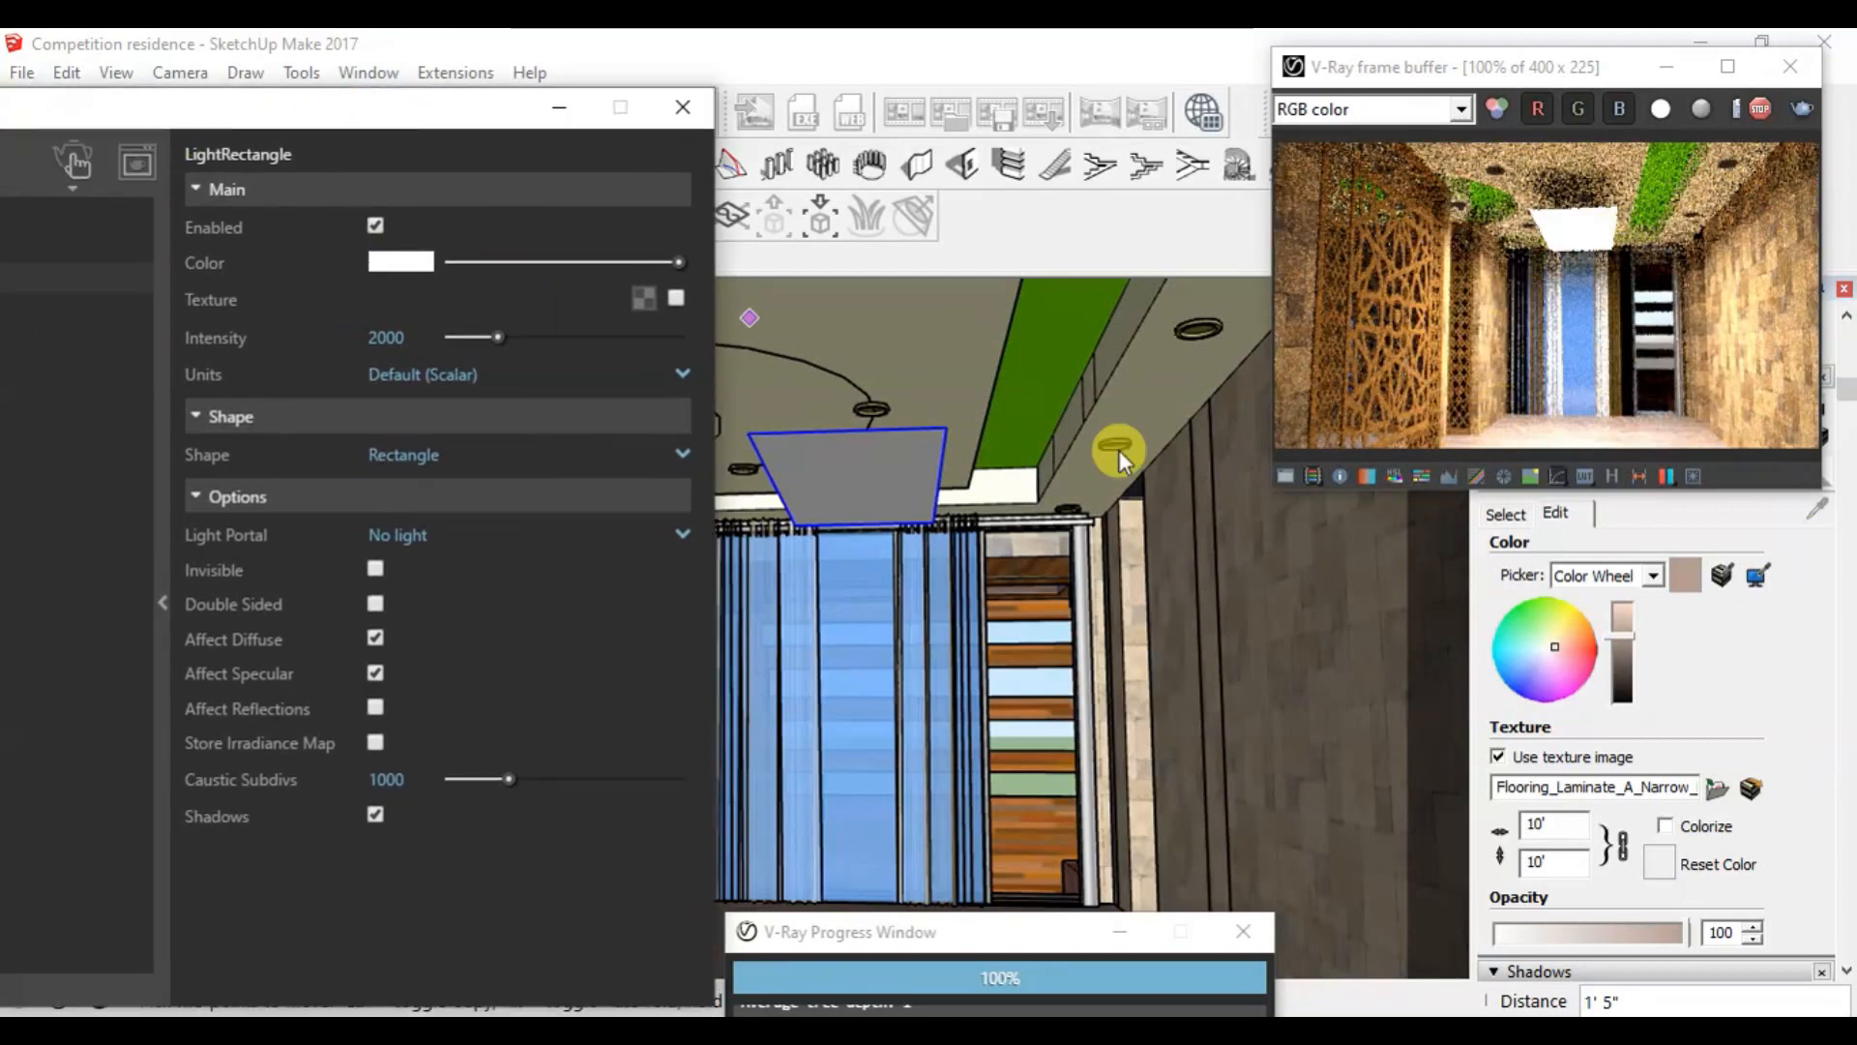
left_click_drag(406, 120, 288, 120)
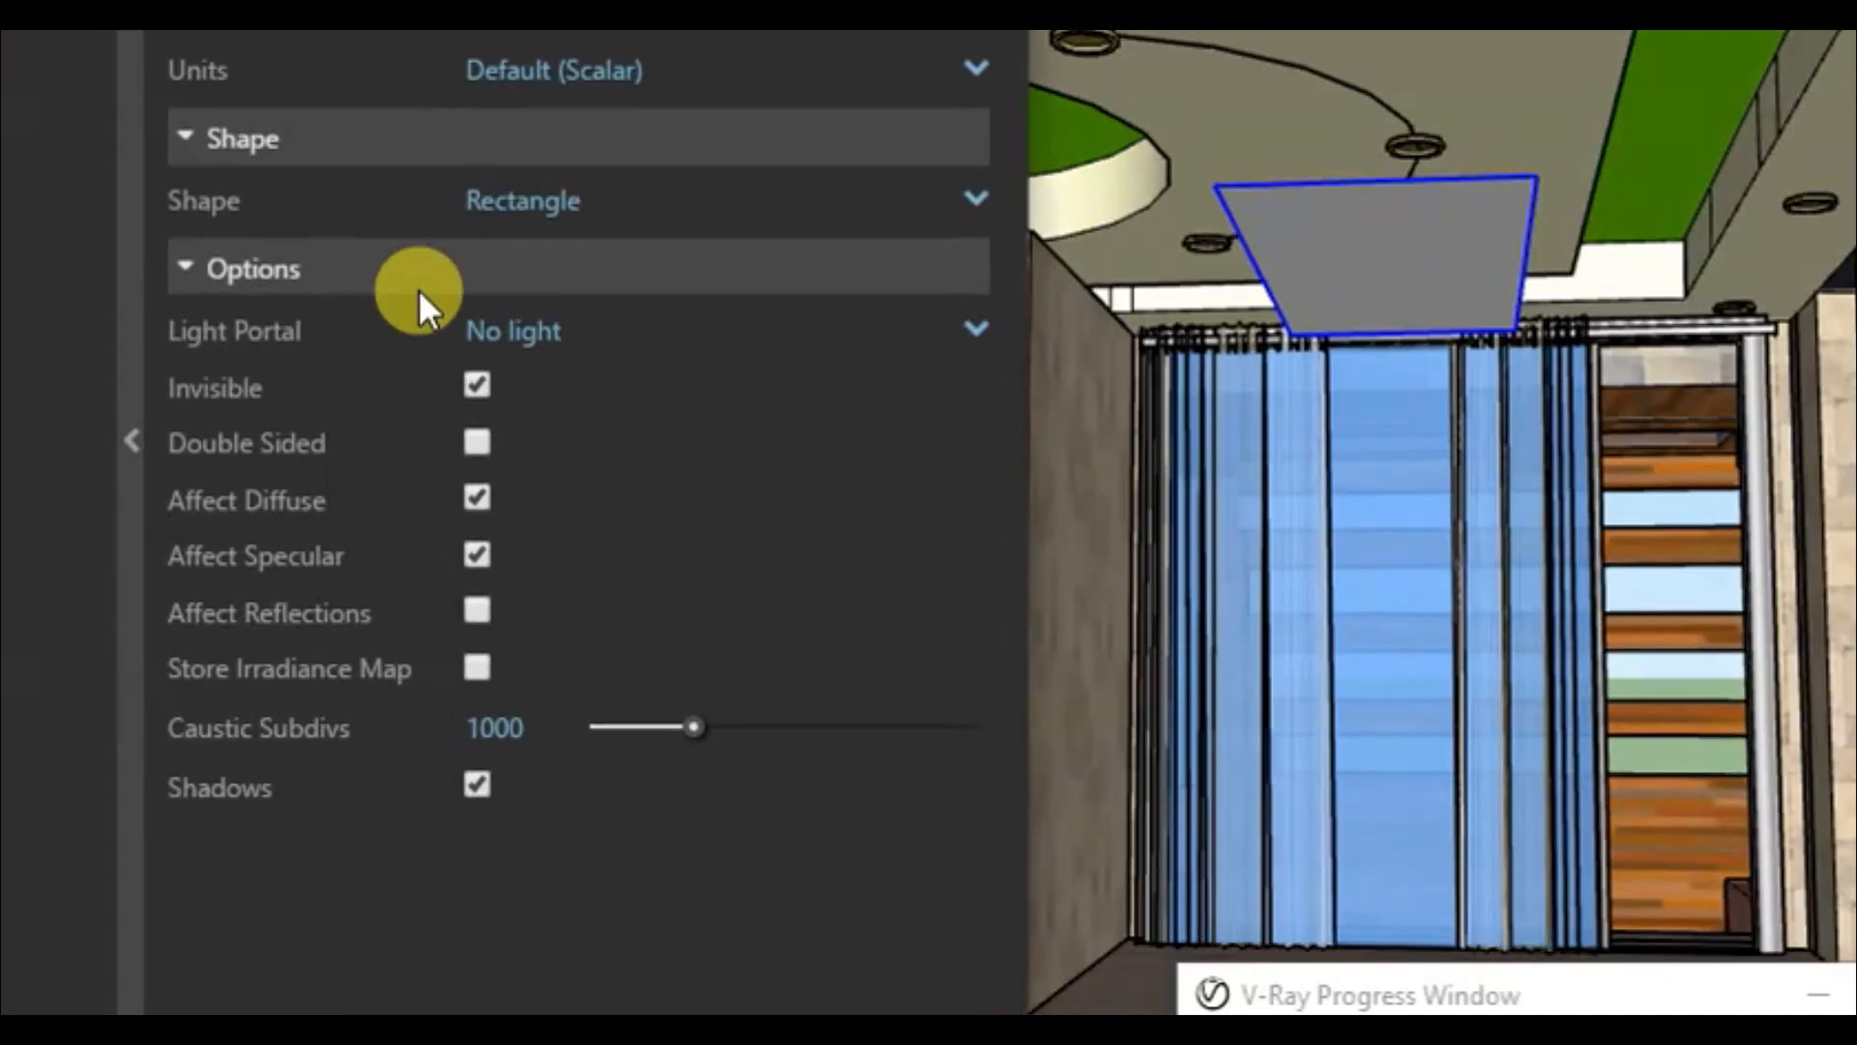
left_click(477, 443)
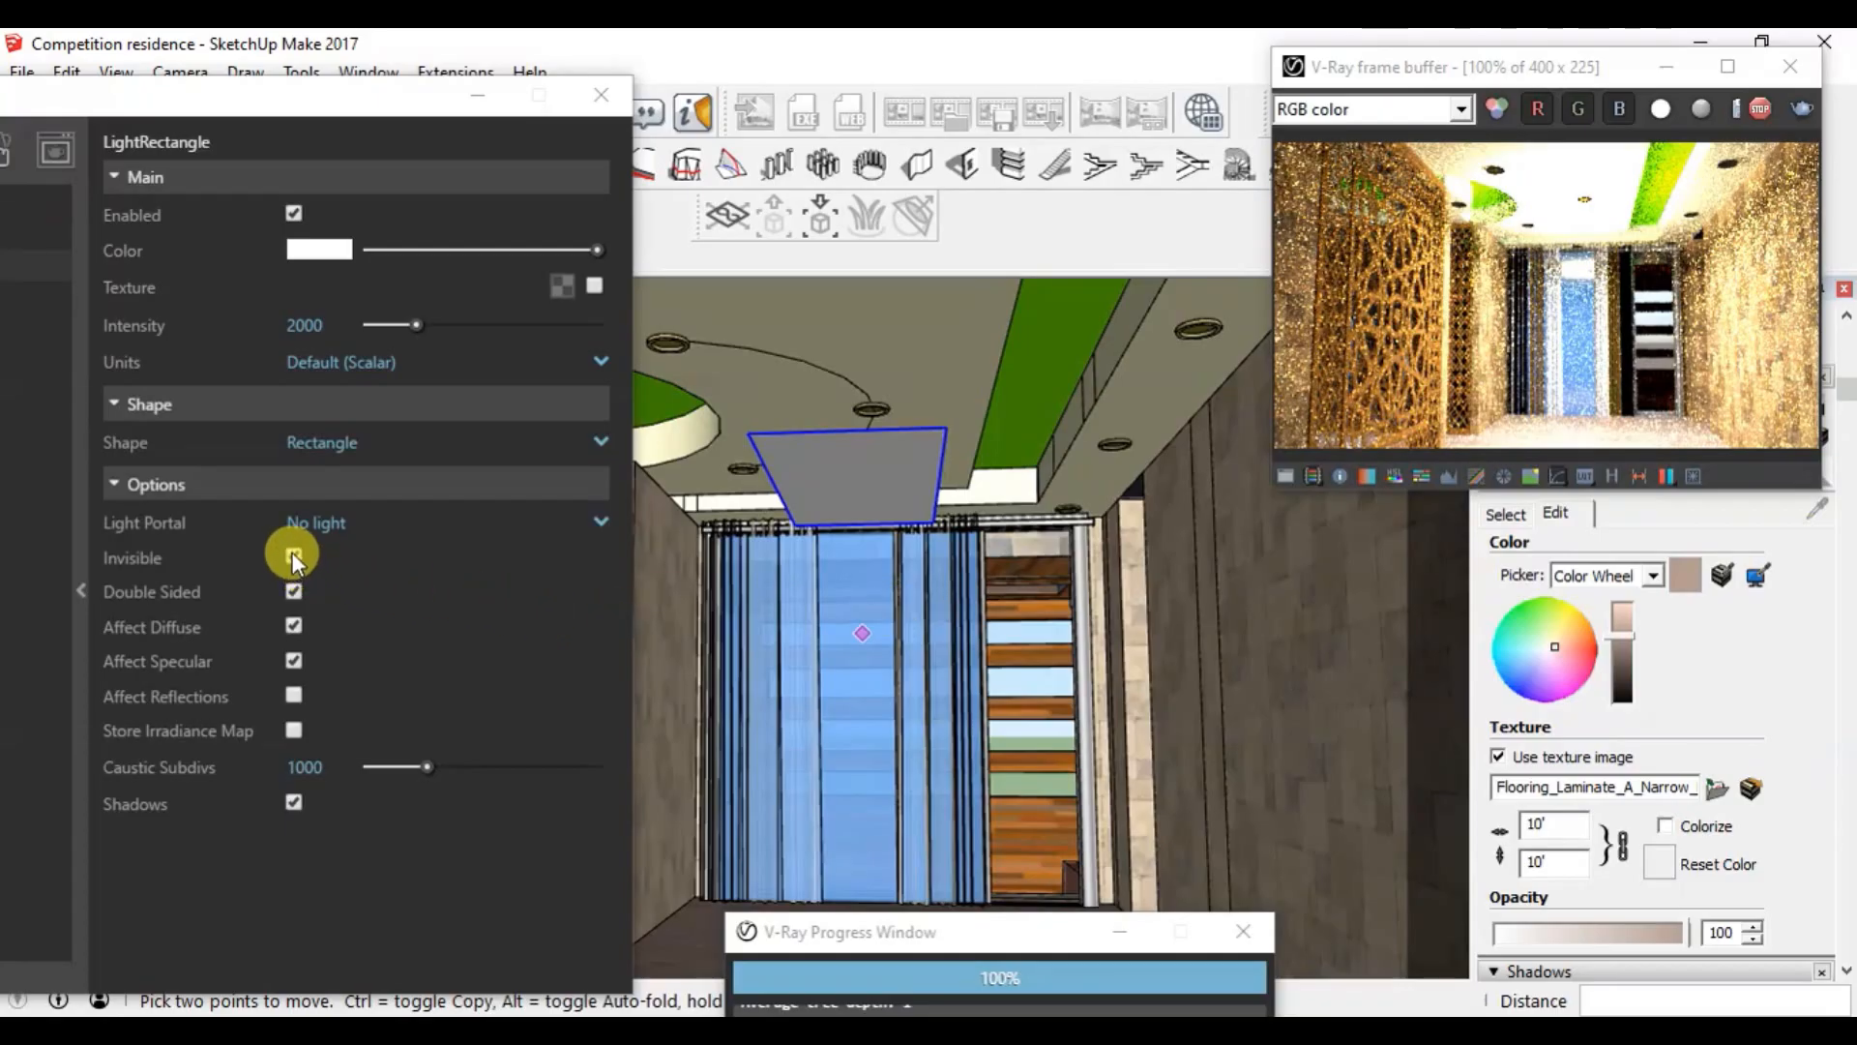
Step: Turn off the rectangle light's Invisible and Double Sided options and clear the selection in the model
left_click(292, 556)
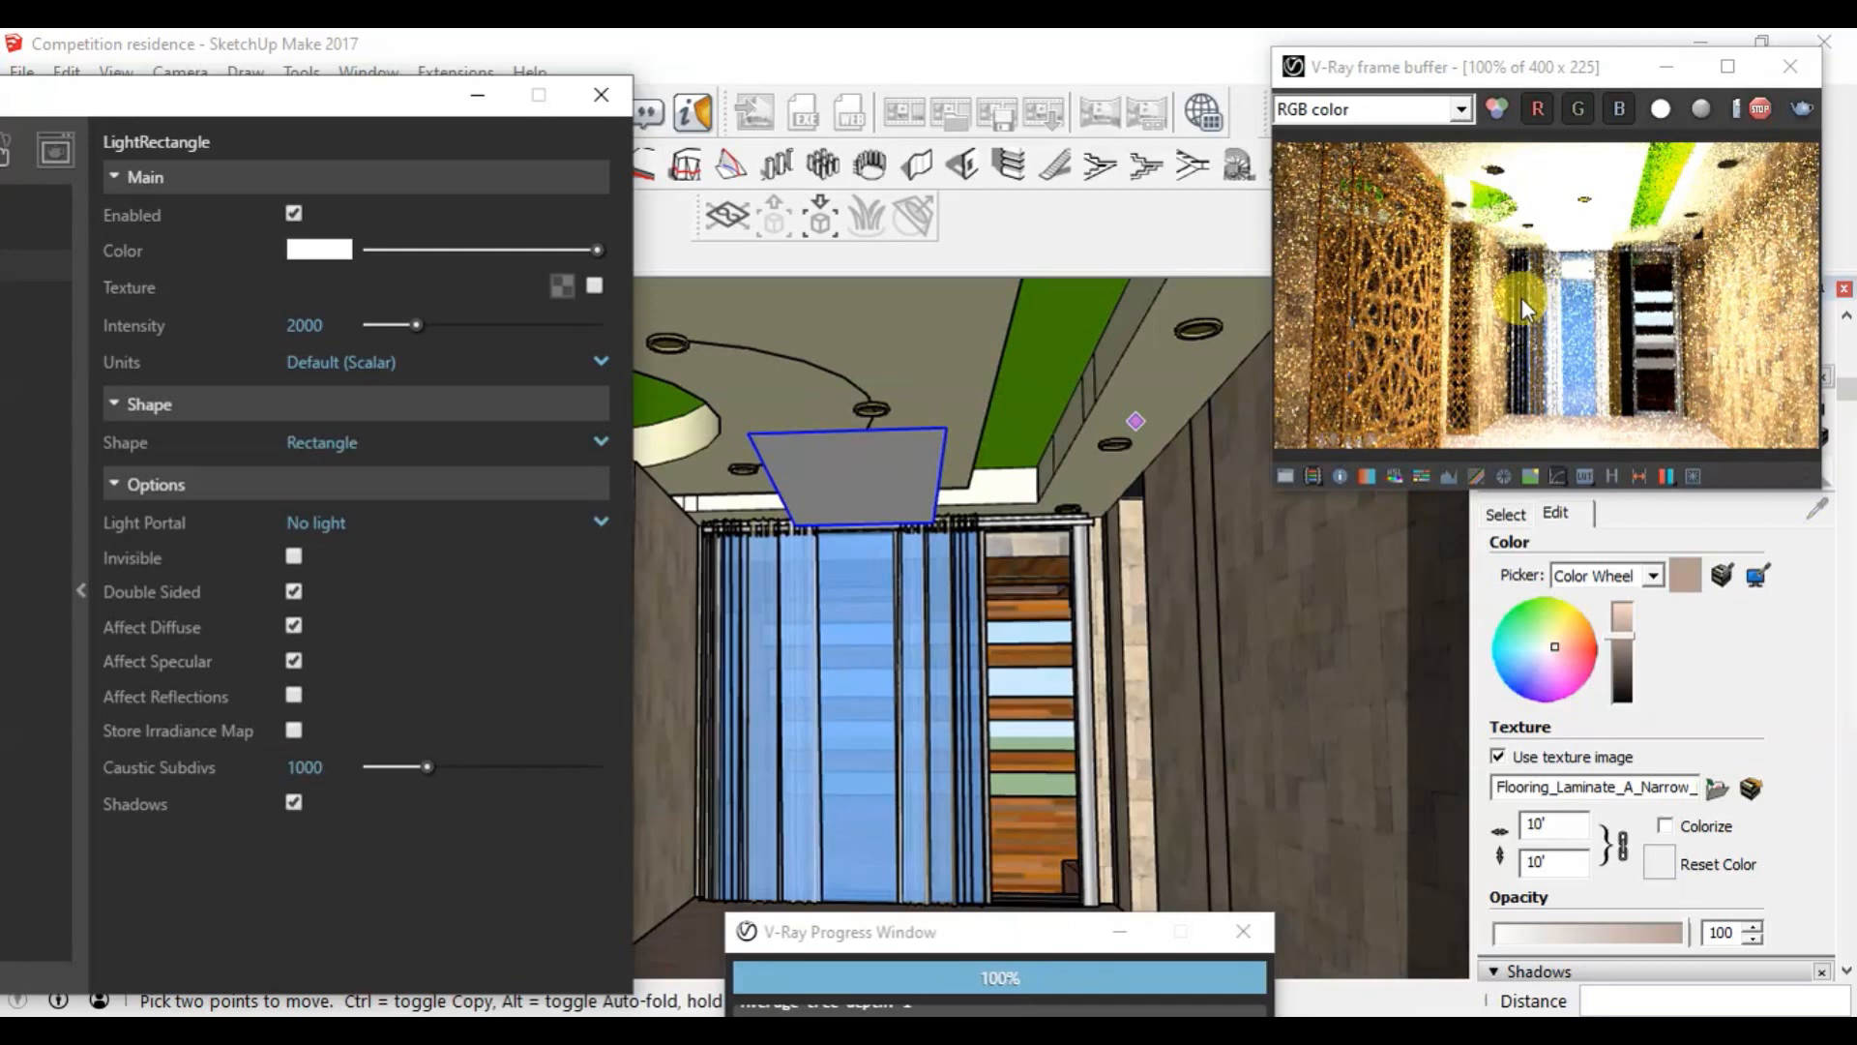
left_click(292, 592)
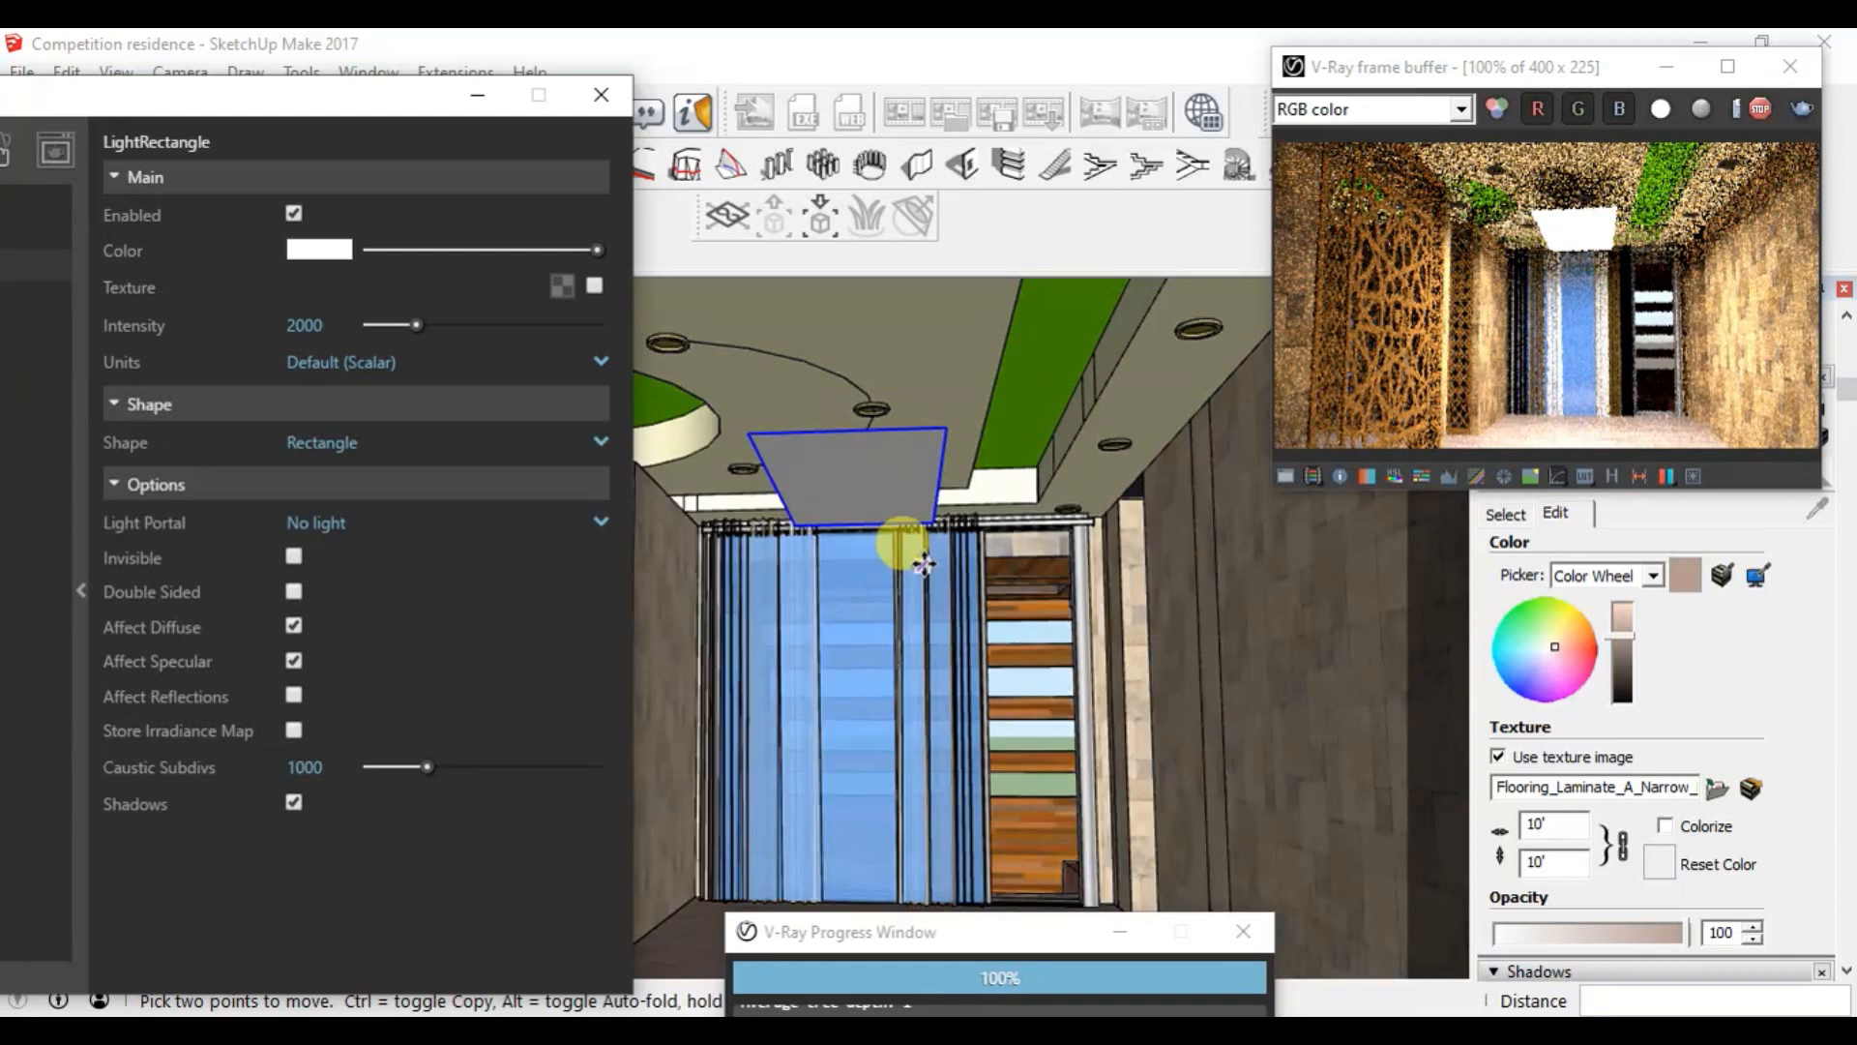
left_click_drag(570, 102, 622, 725)
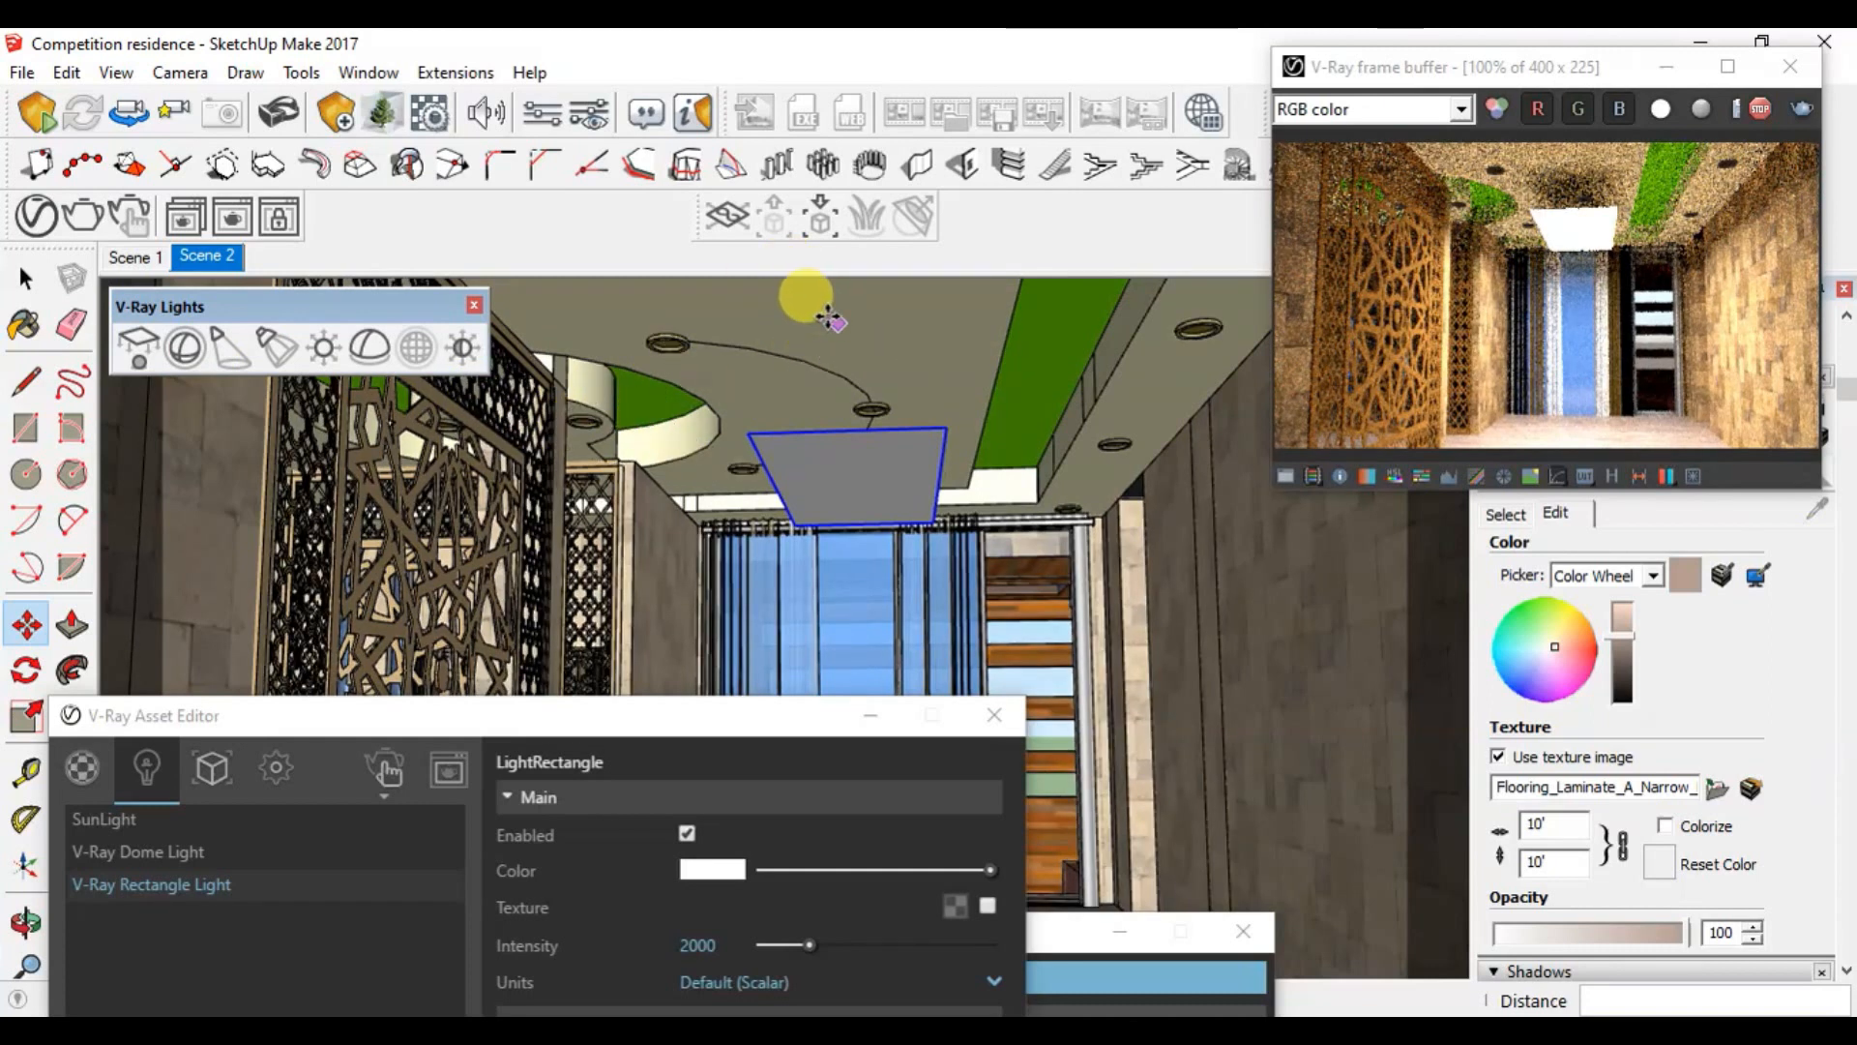
key("ctrl+t")
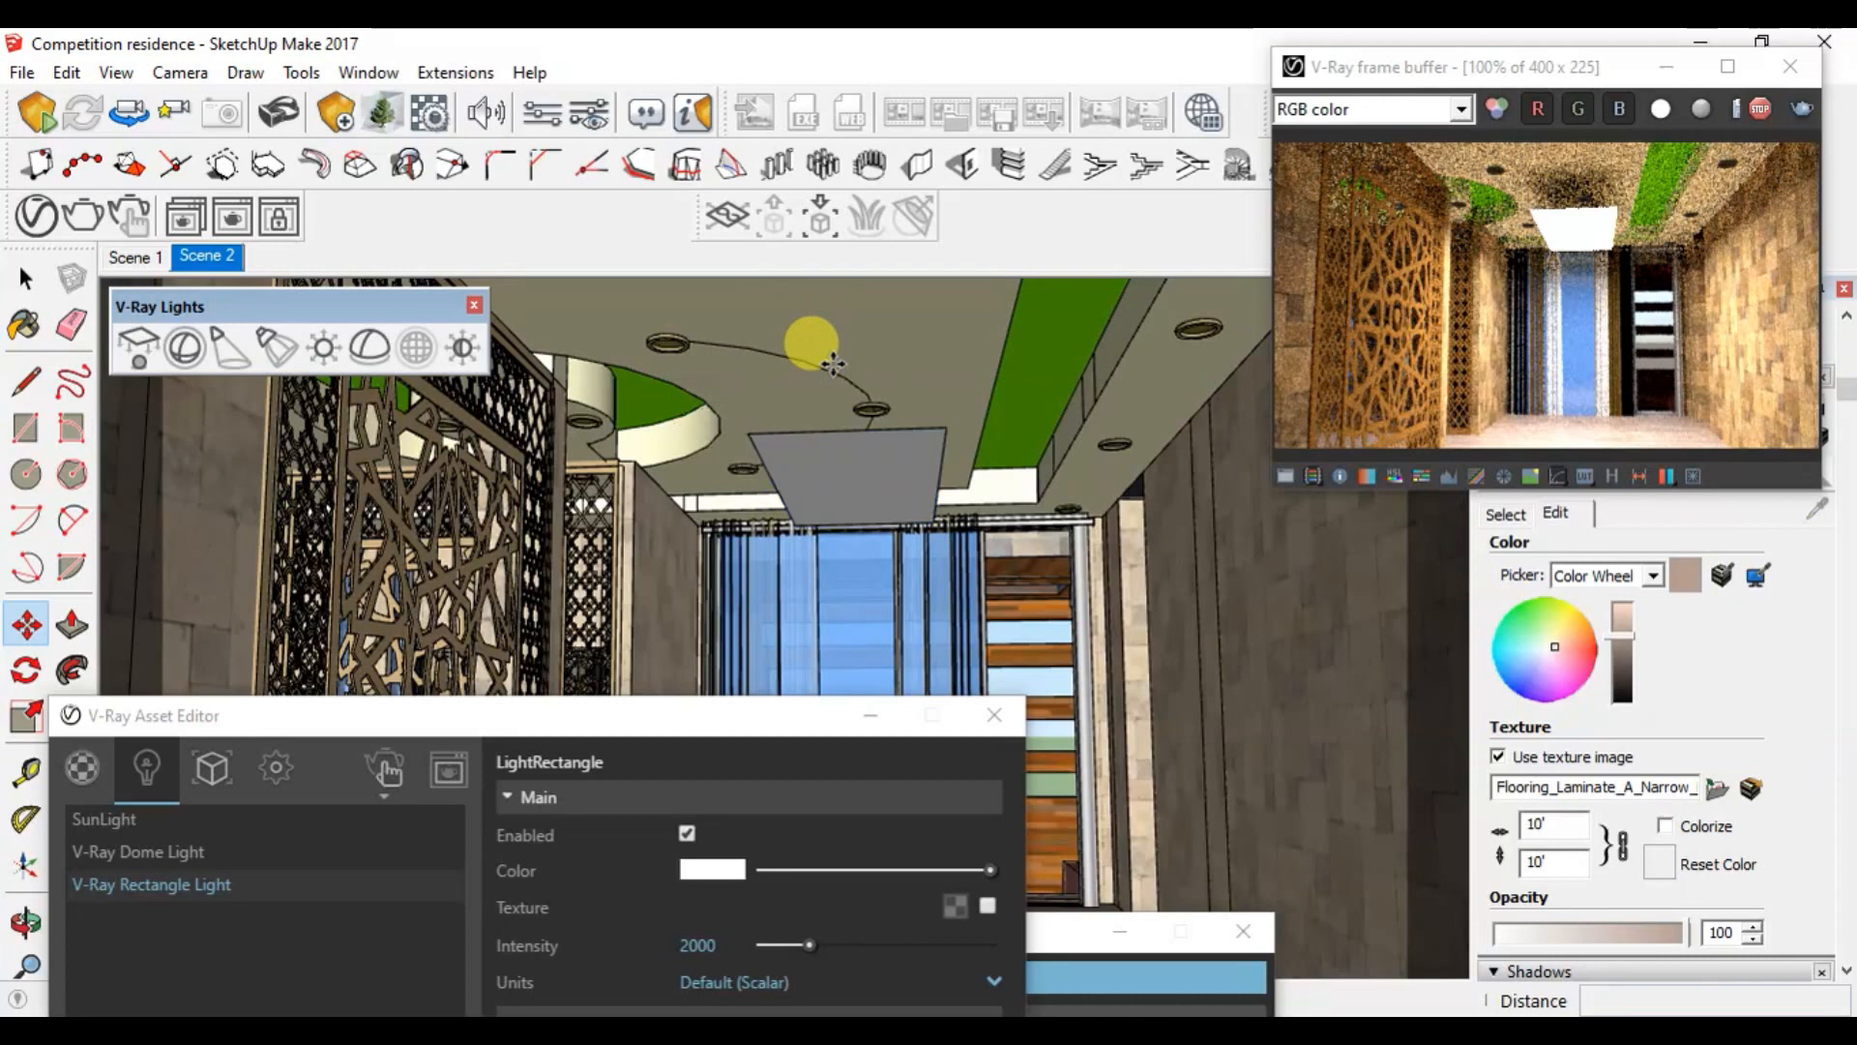
key("space")
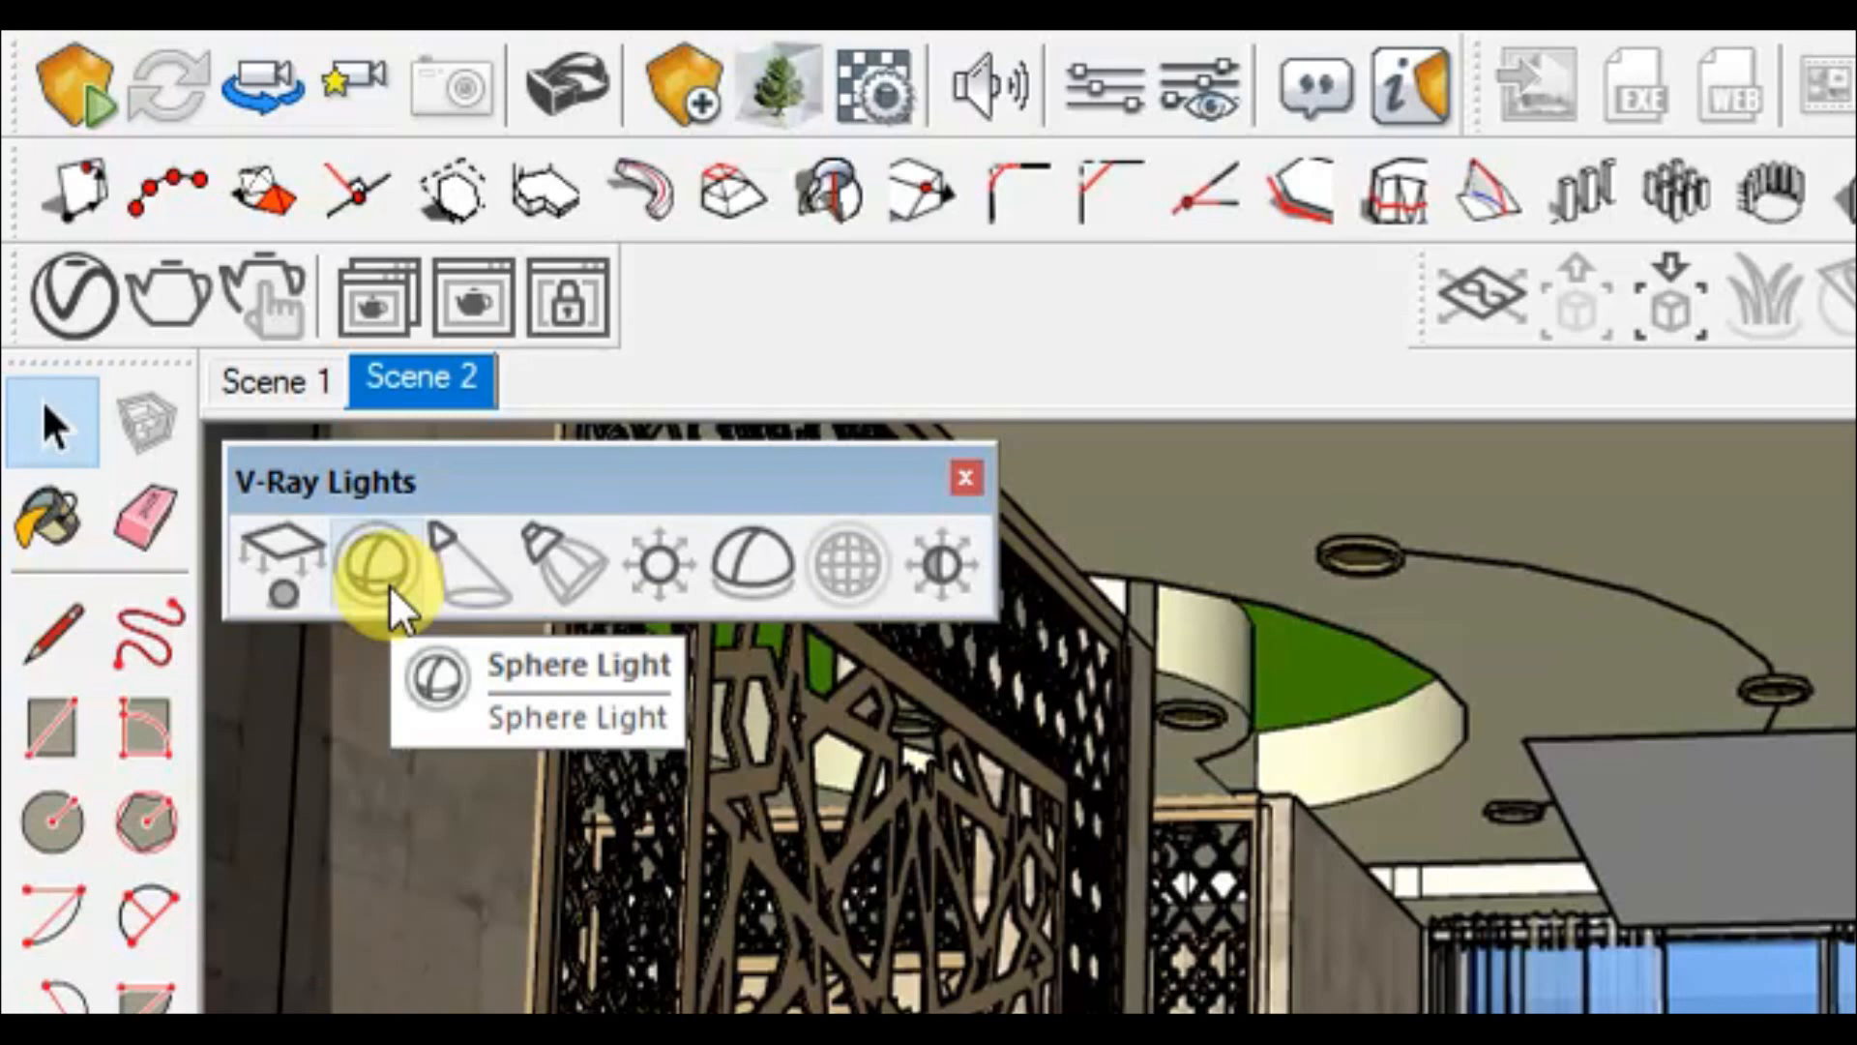
Step: Place a V-Ray sphere light on the hall floor in front of the curtains
left_click(397, 609)
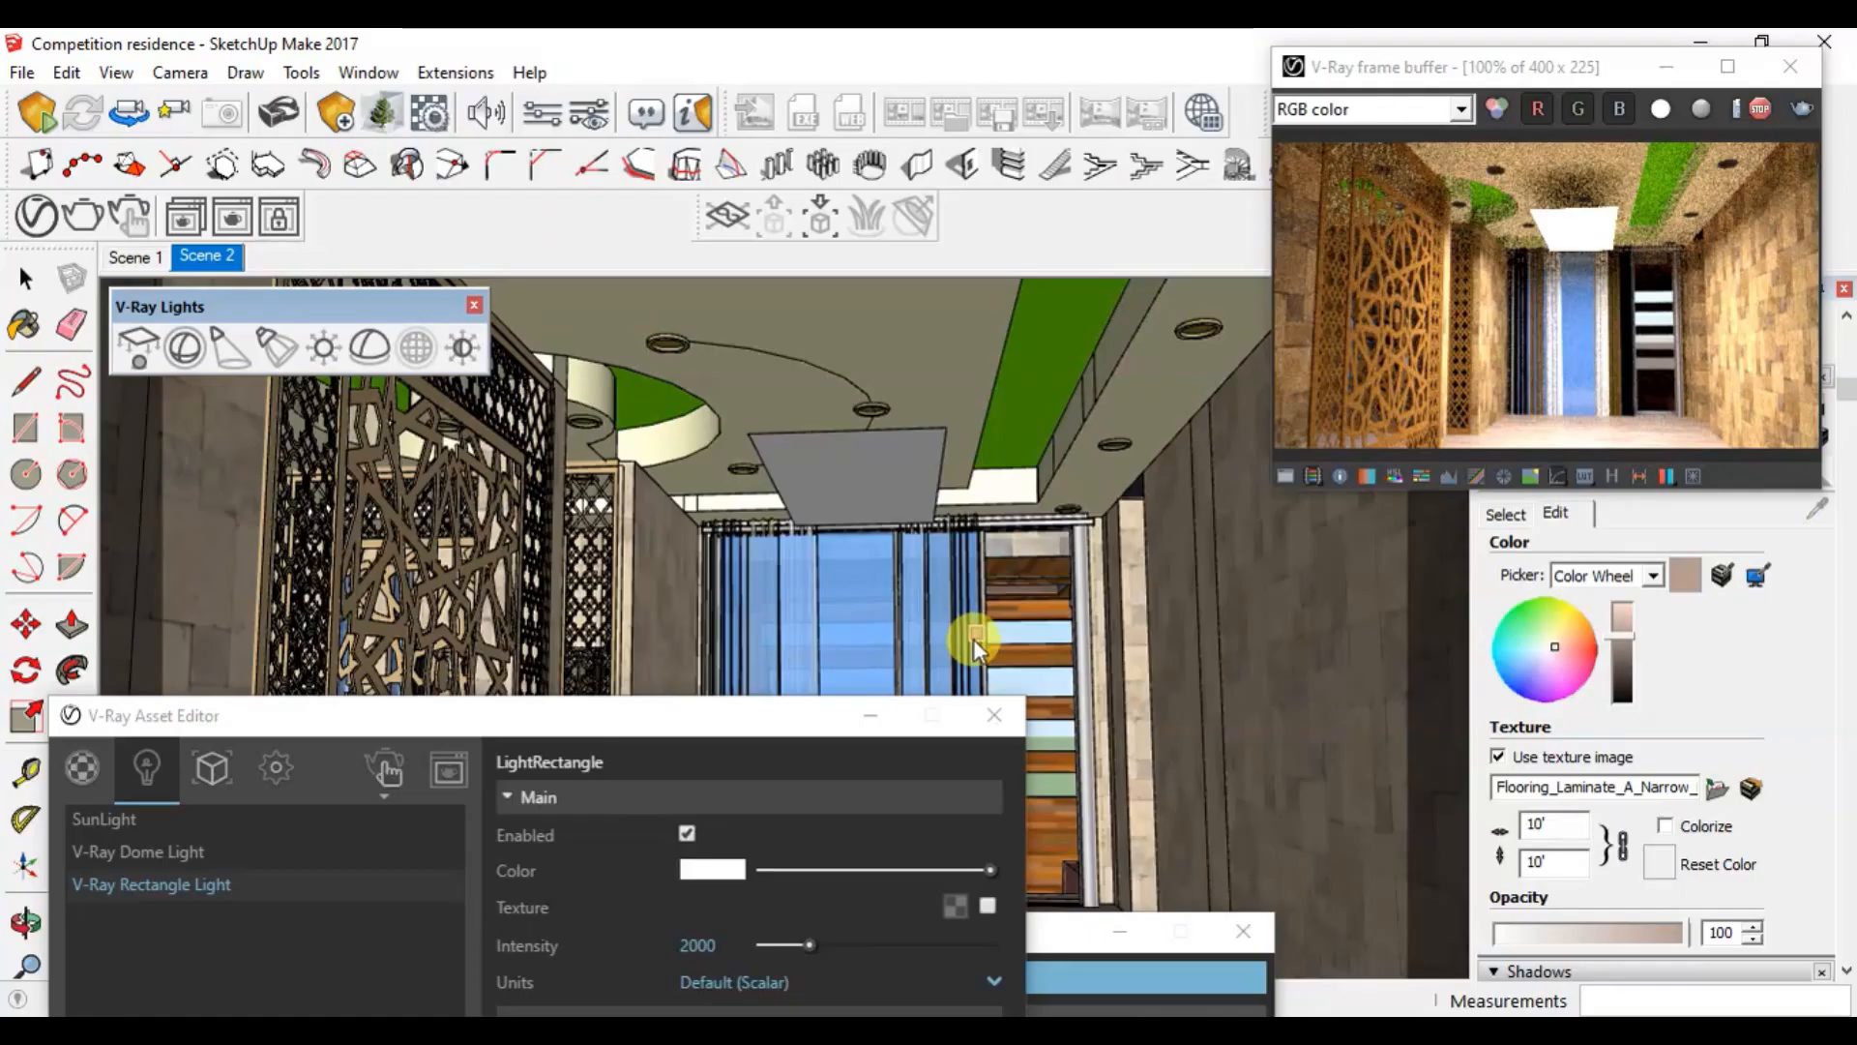
left_click_drag(736, 739, 304, 542)
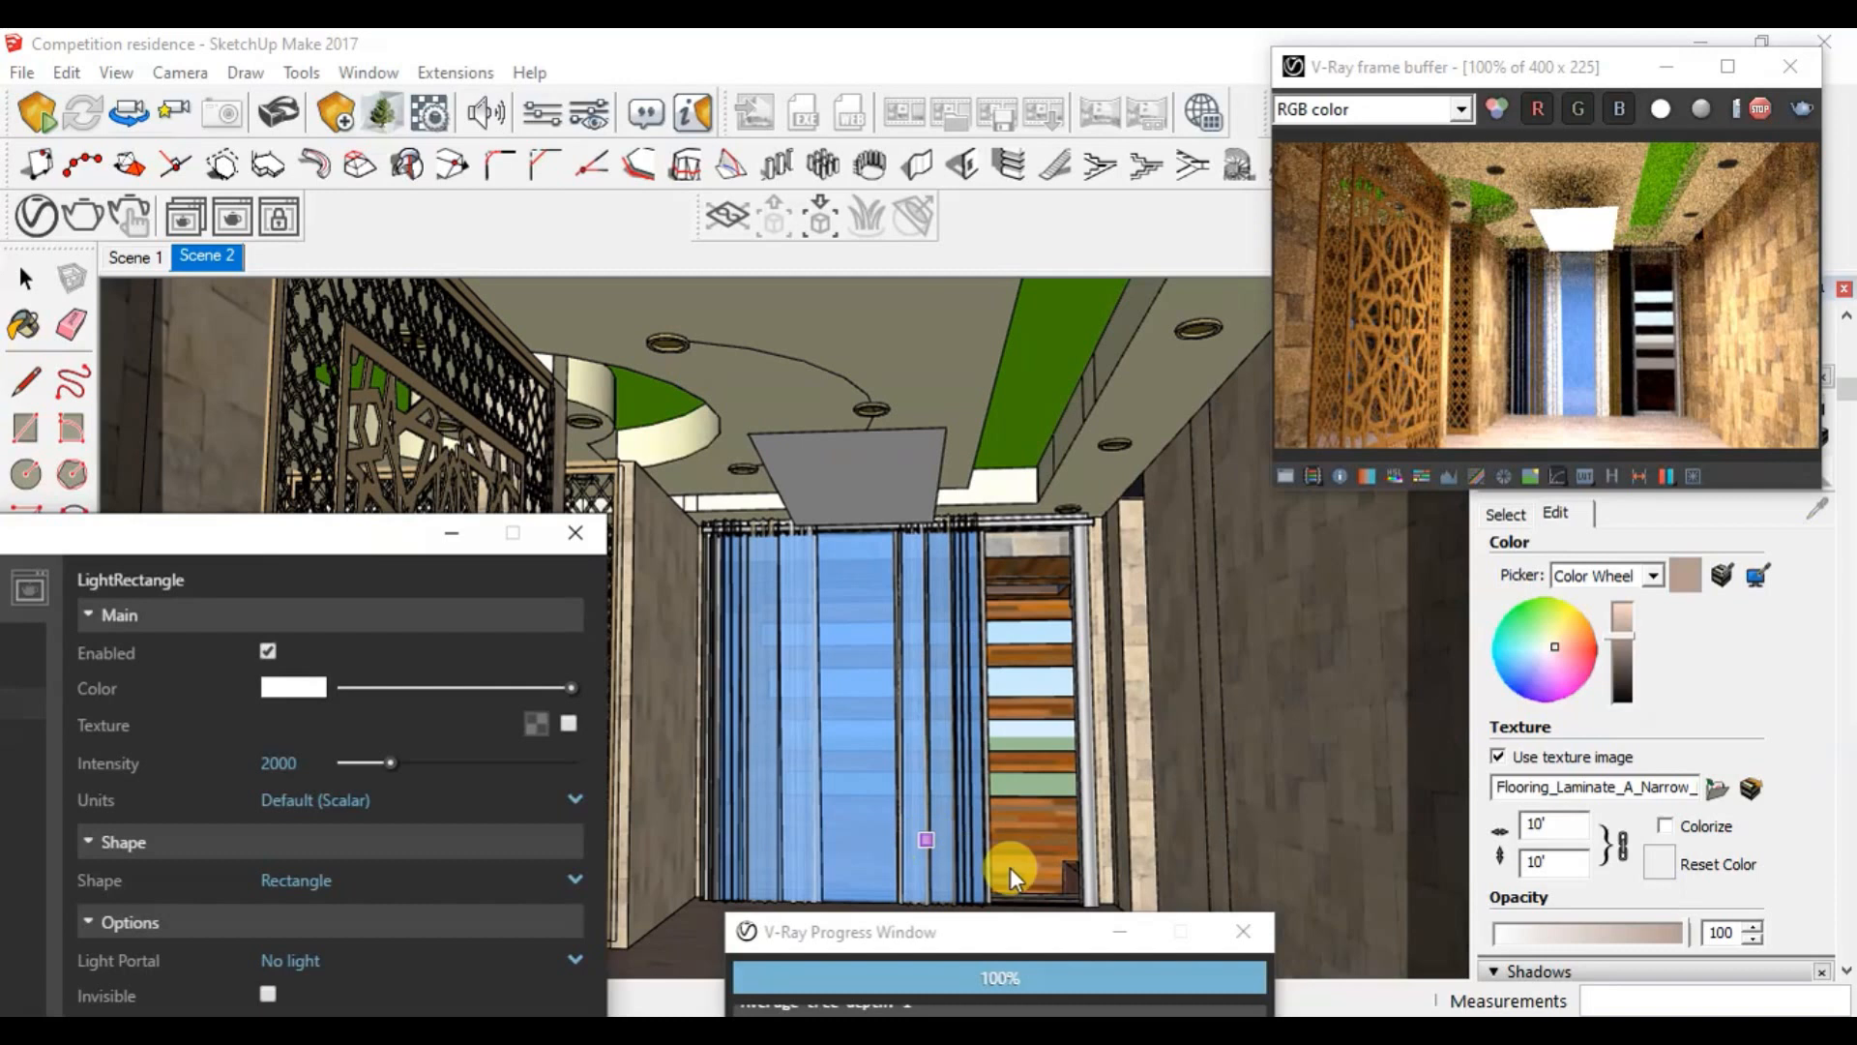
left_click_drag(954, 930, 1254, 1006)
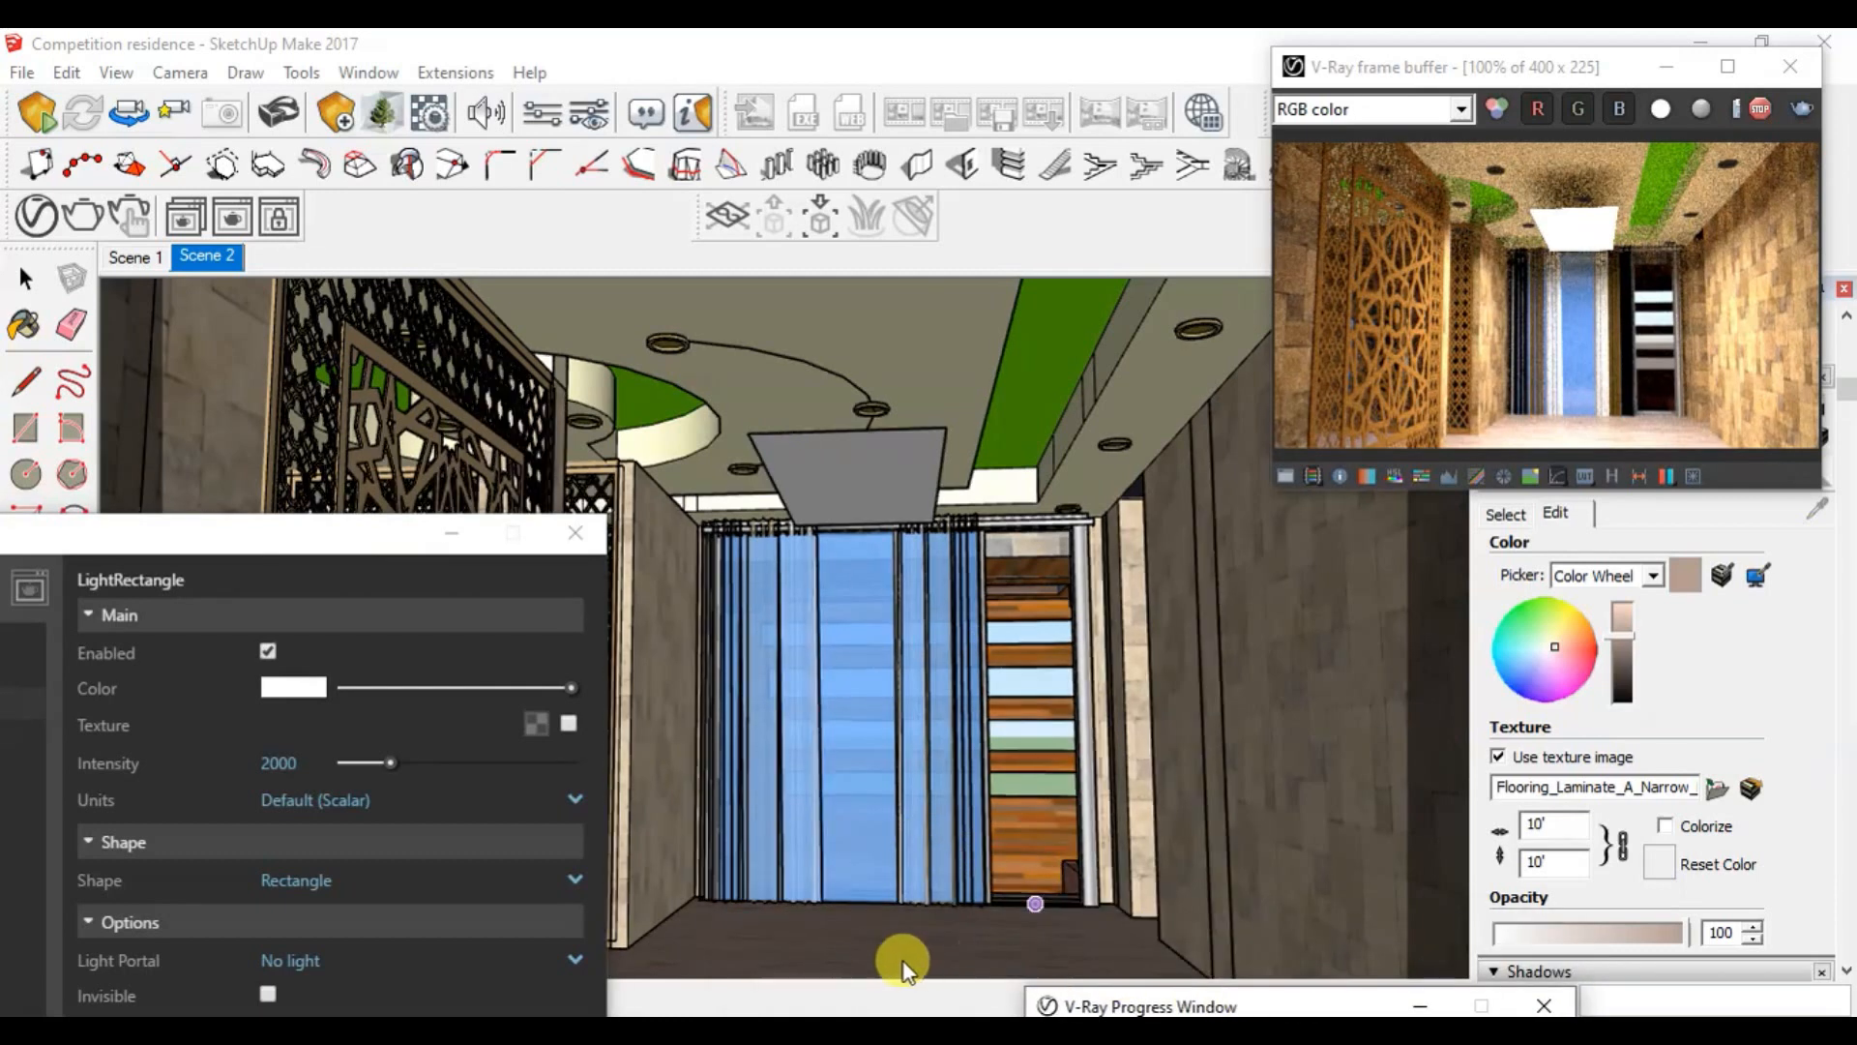
left_click(882, 950)
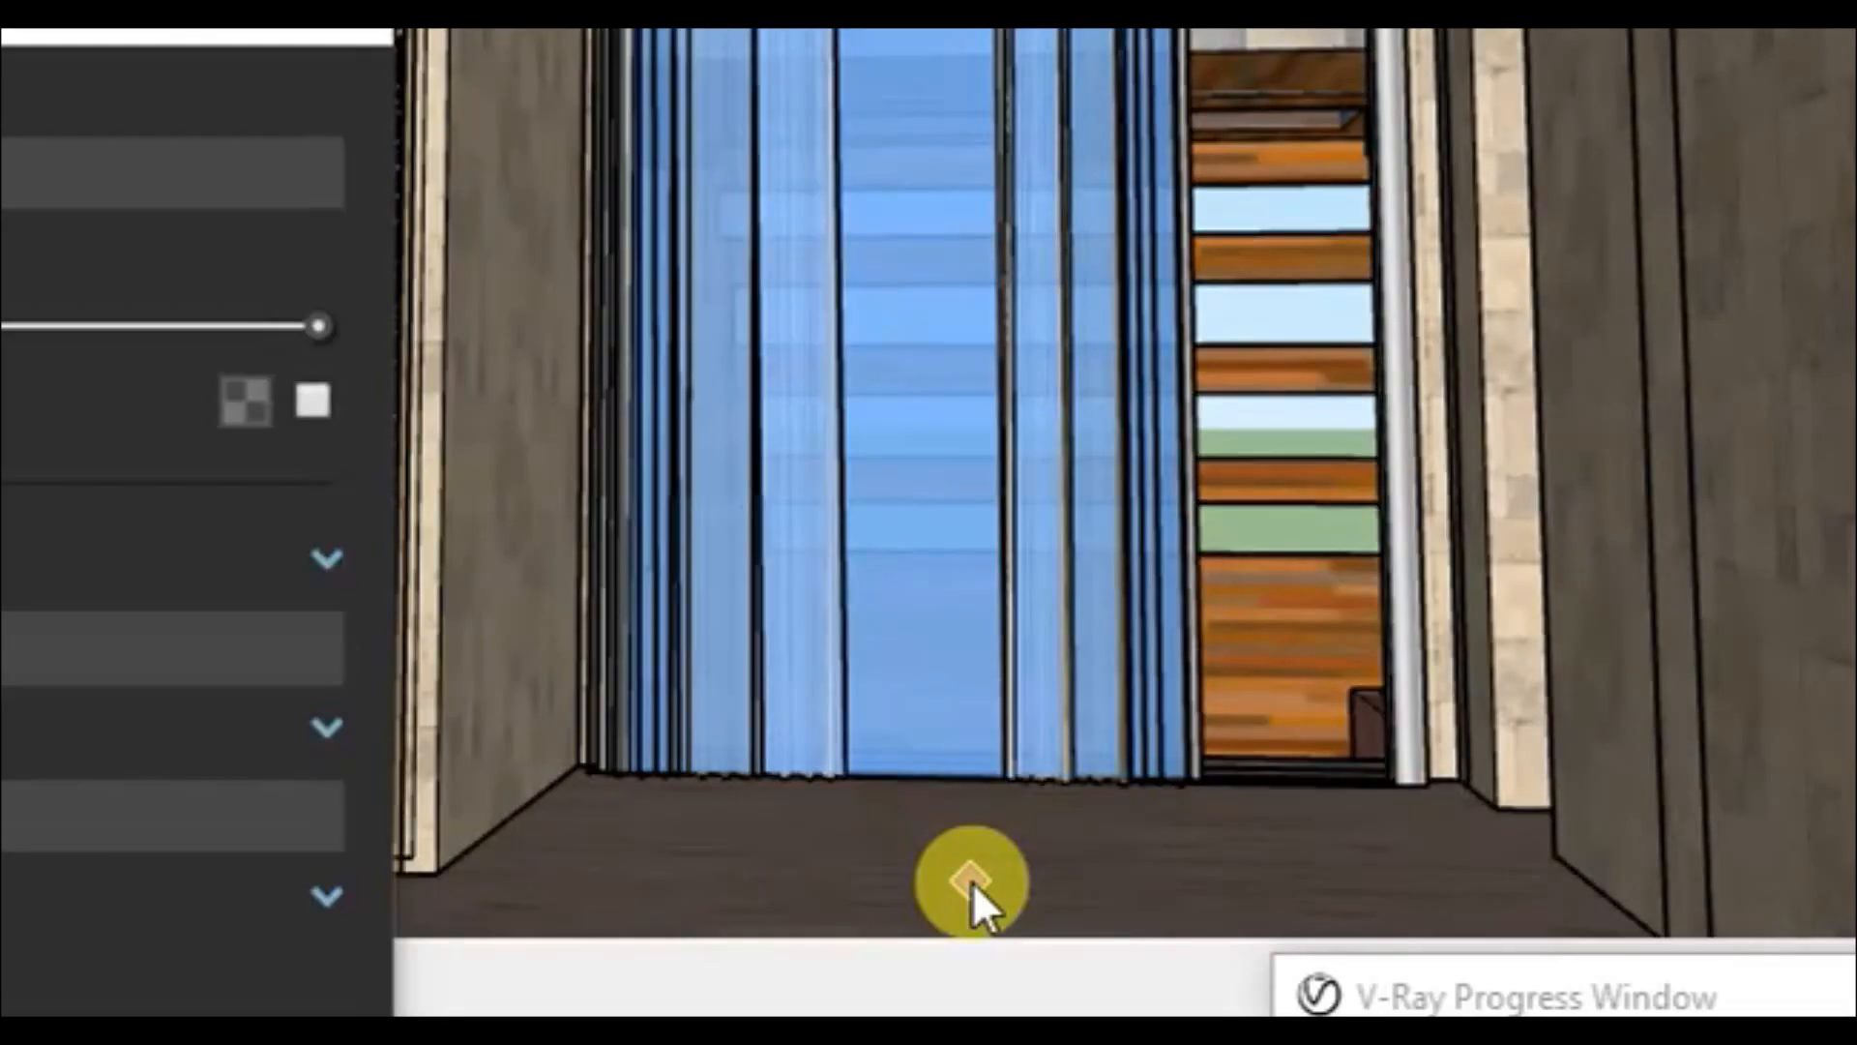
left_click(972, 881)
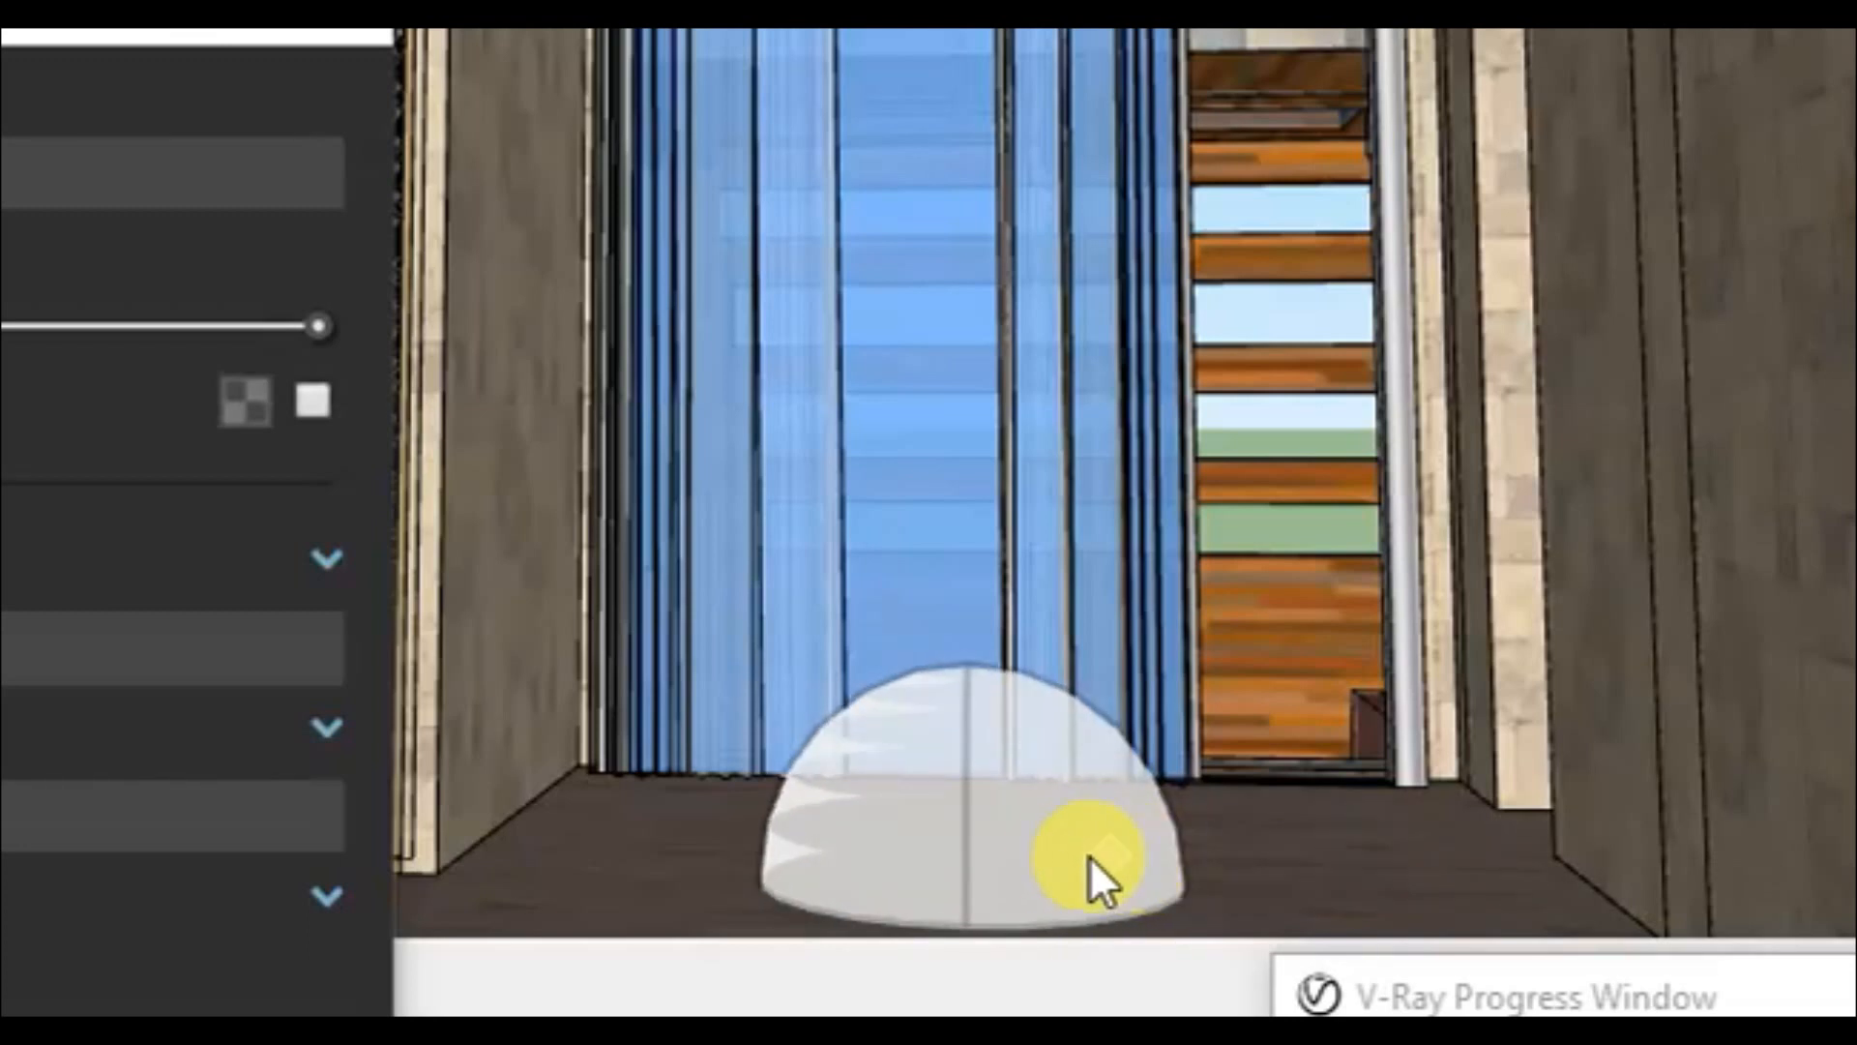
left_click(1037, 847)
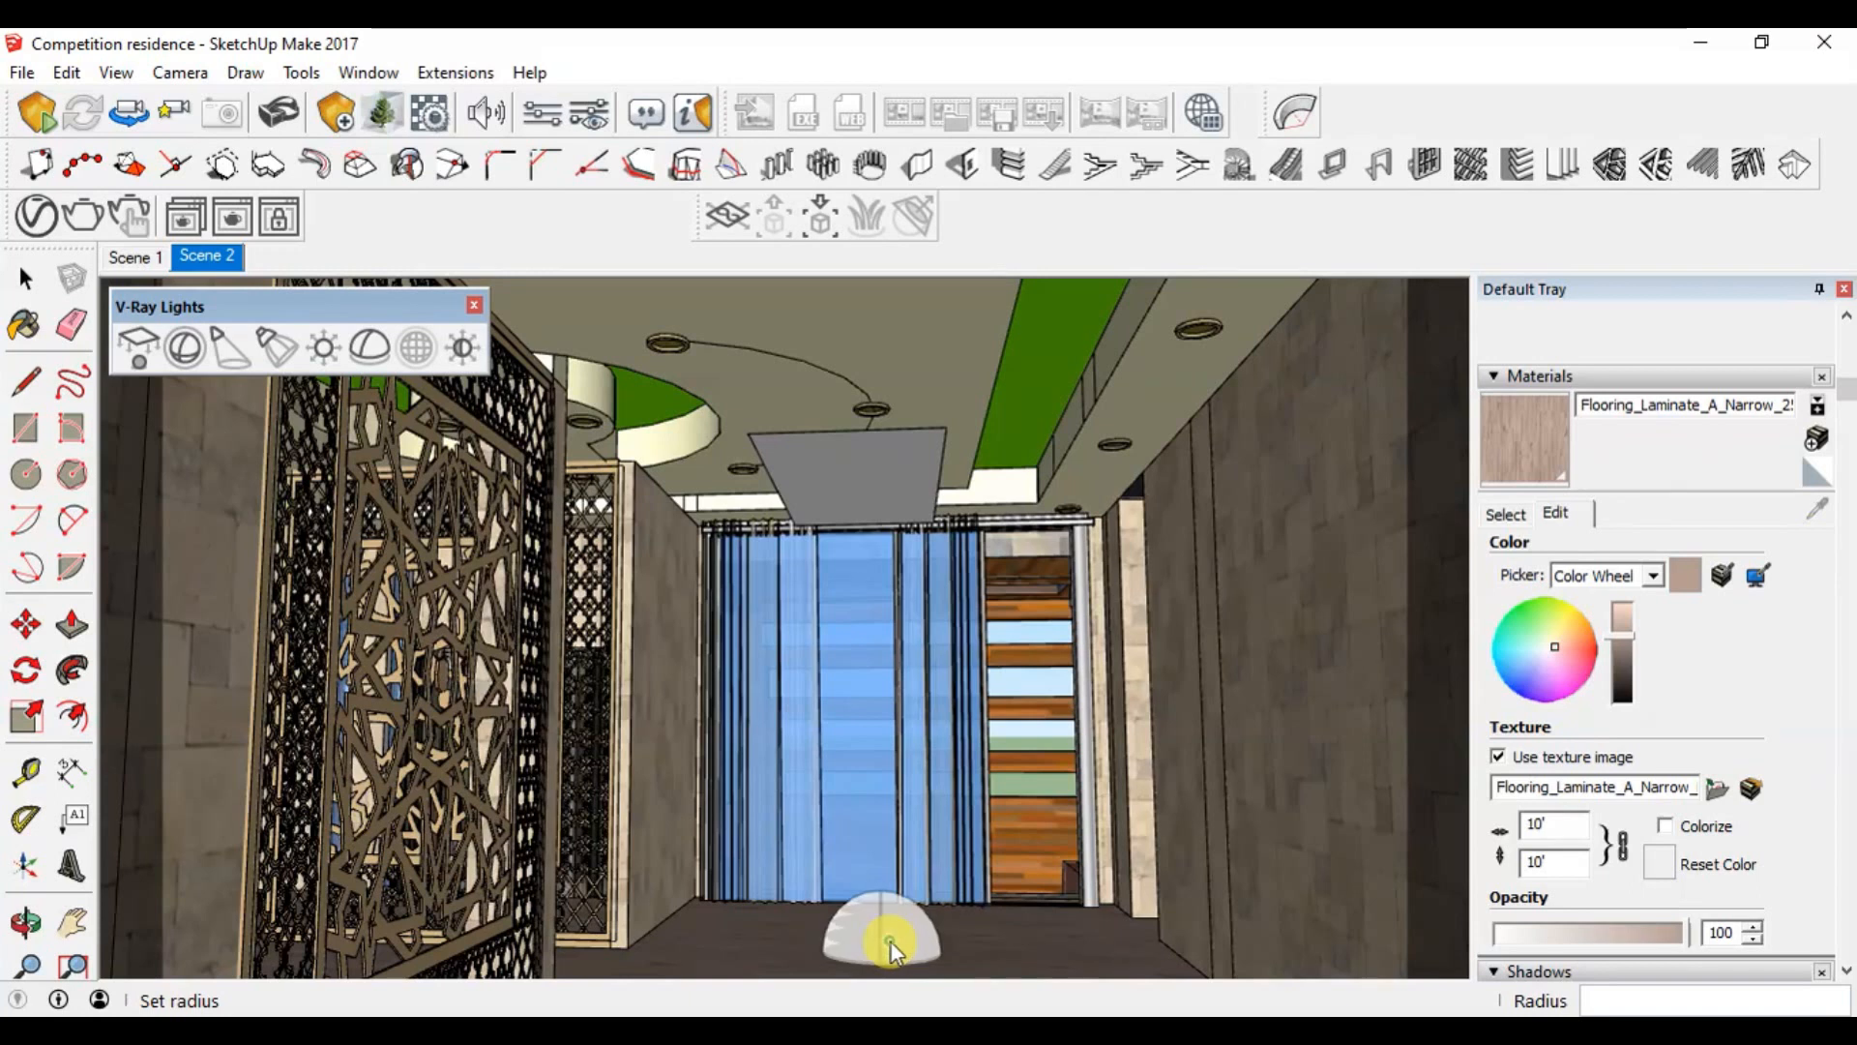
left_click(891, 943)
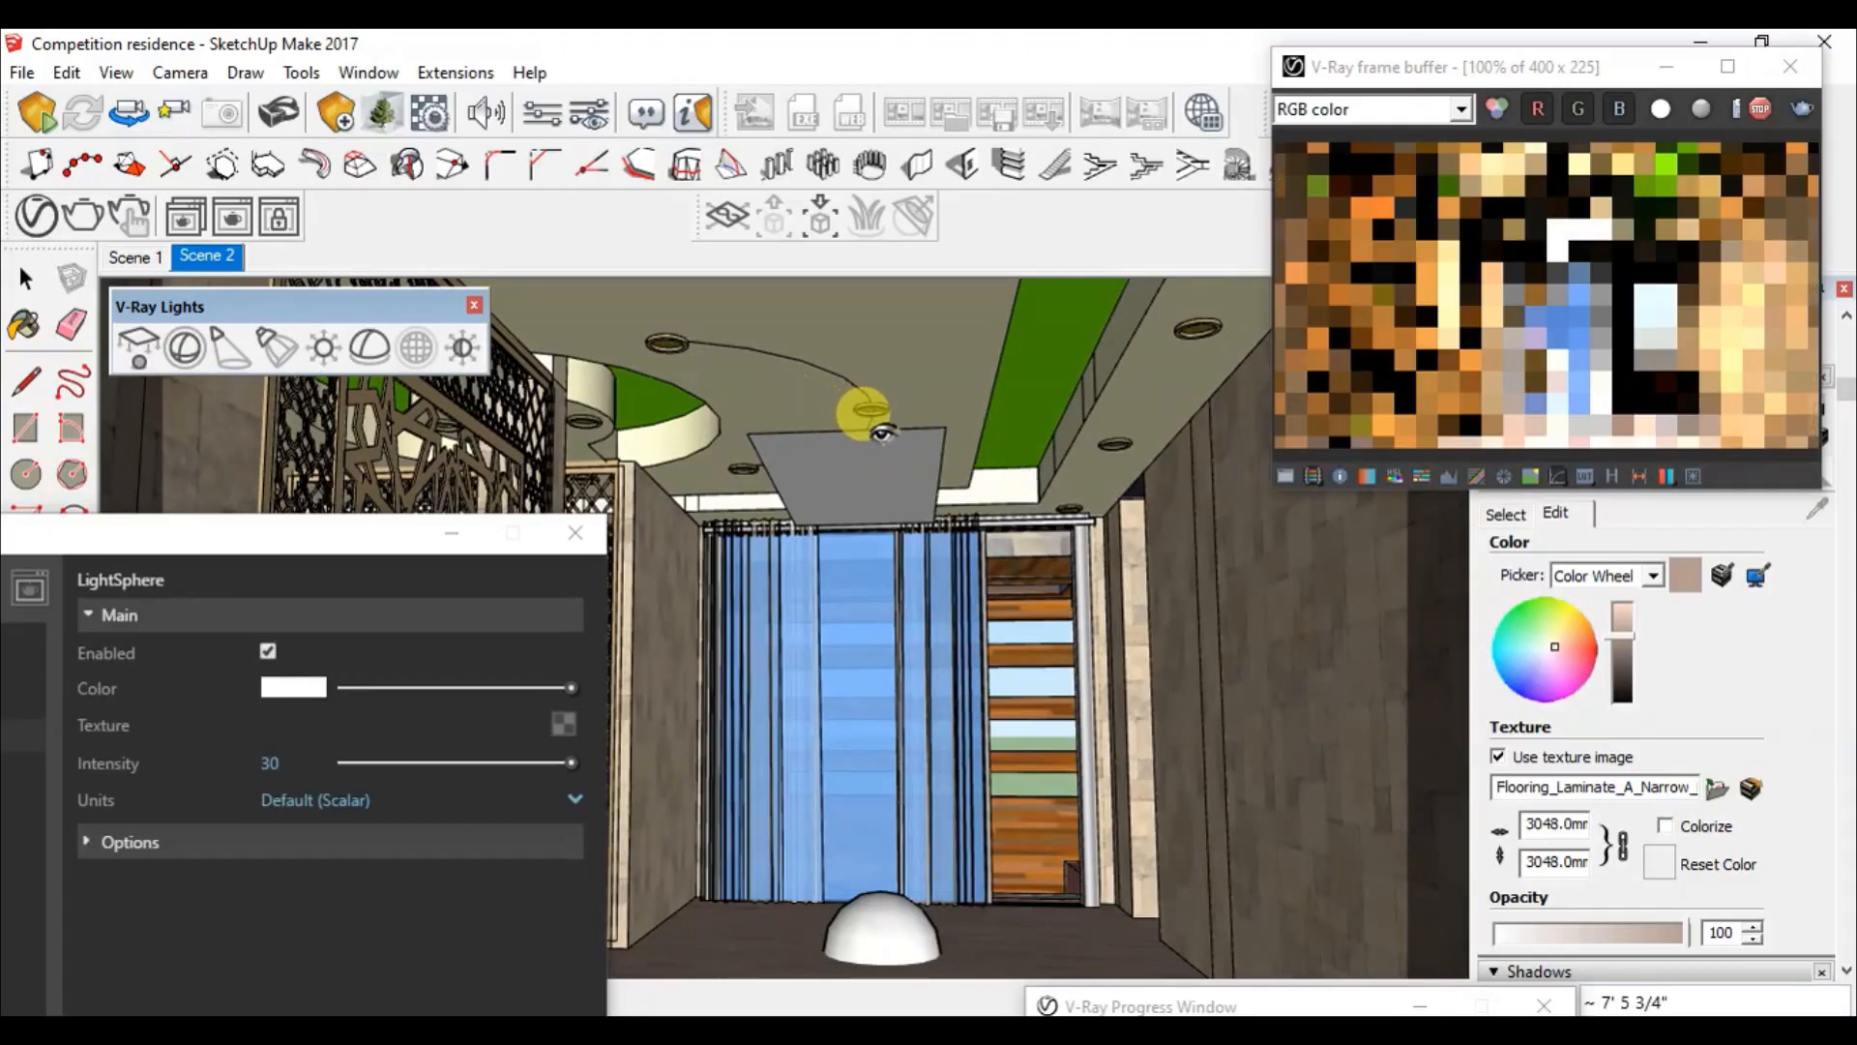
Step: Move the sphere light about 3' straight up from the hall floor
mouse_move(862, 413)
left_mouse_down()
mouse_move(891, 543)
mouse_move(853, 472)
left_mouse_up()
key("space")
left_click(888, 844)
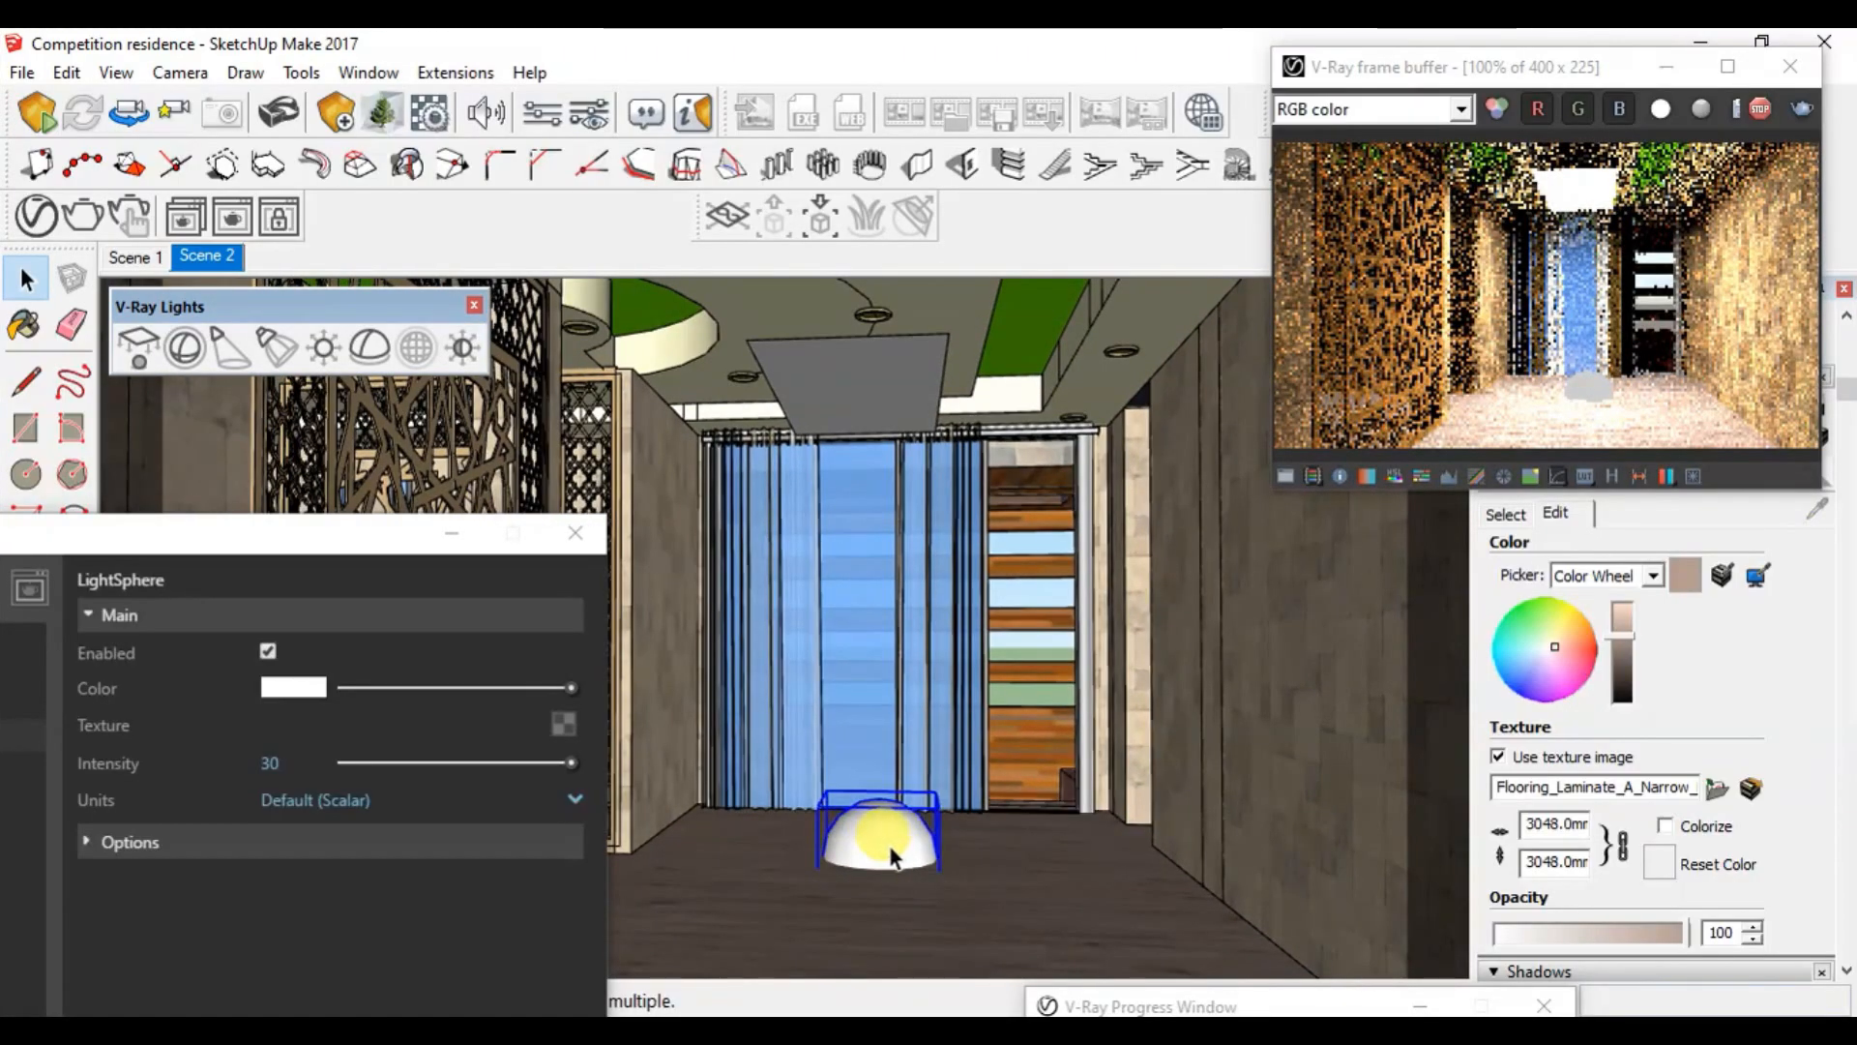
key("m")
left_click(1285, 817)
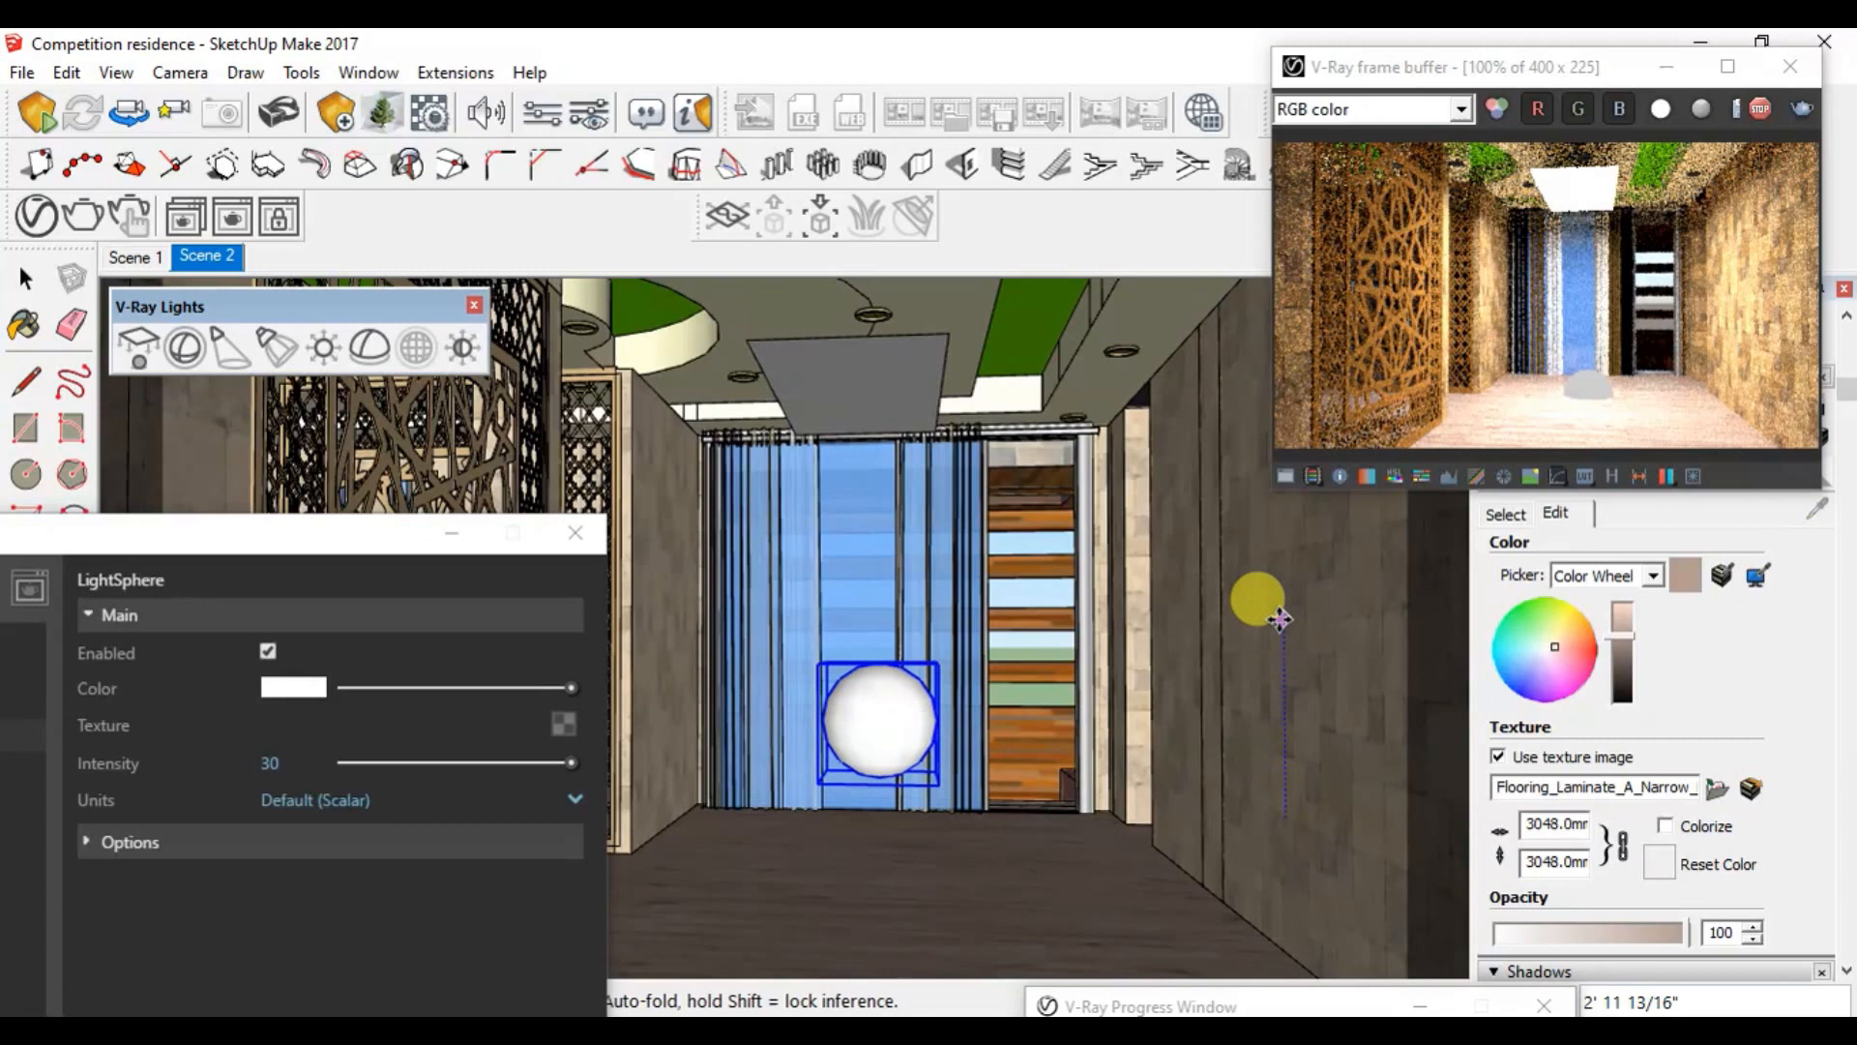
left_click(1283, 619)
key("space")
Step: Disable the V-Ray Rectangle Light so that the sphere light's effect can be judged in the render
left_click_drag(234, 542, 594, 230)
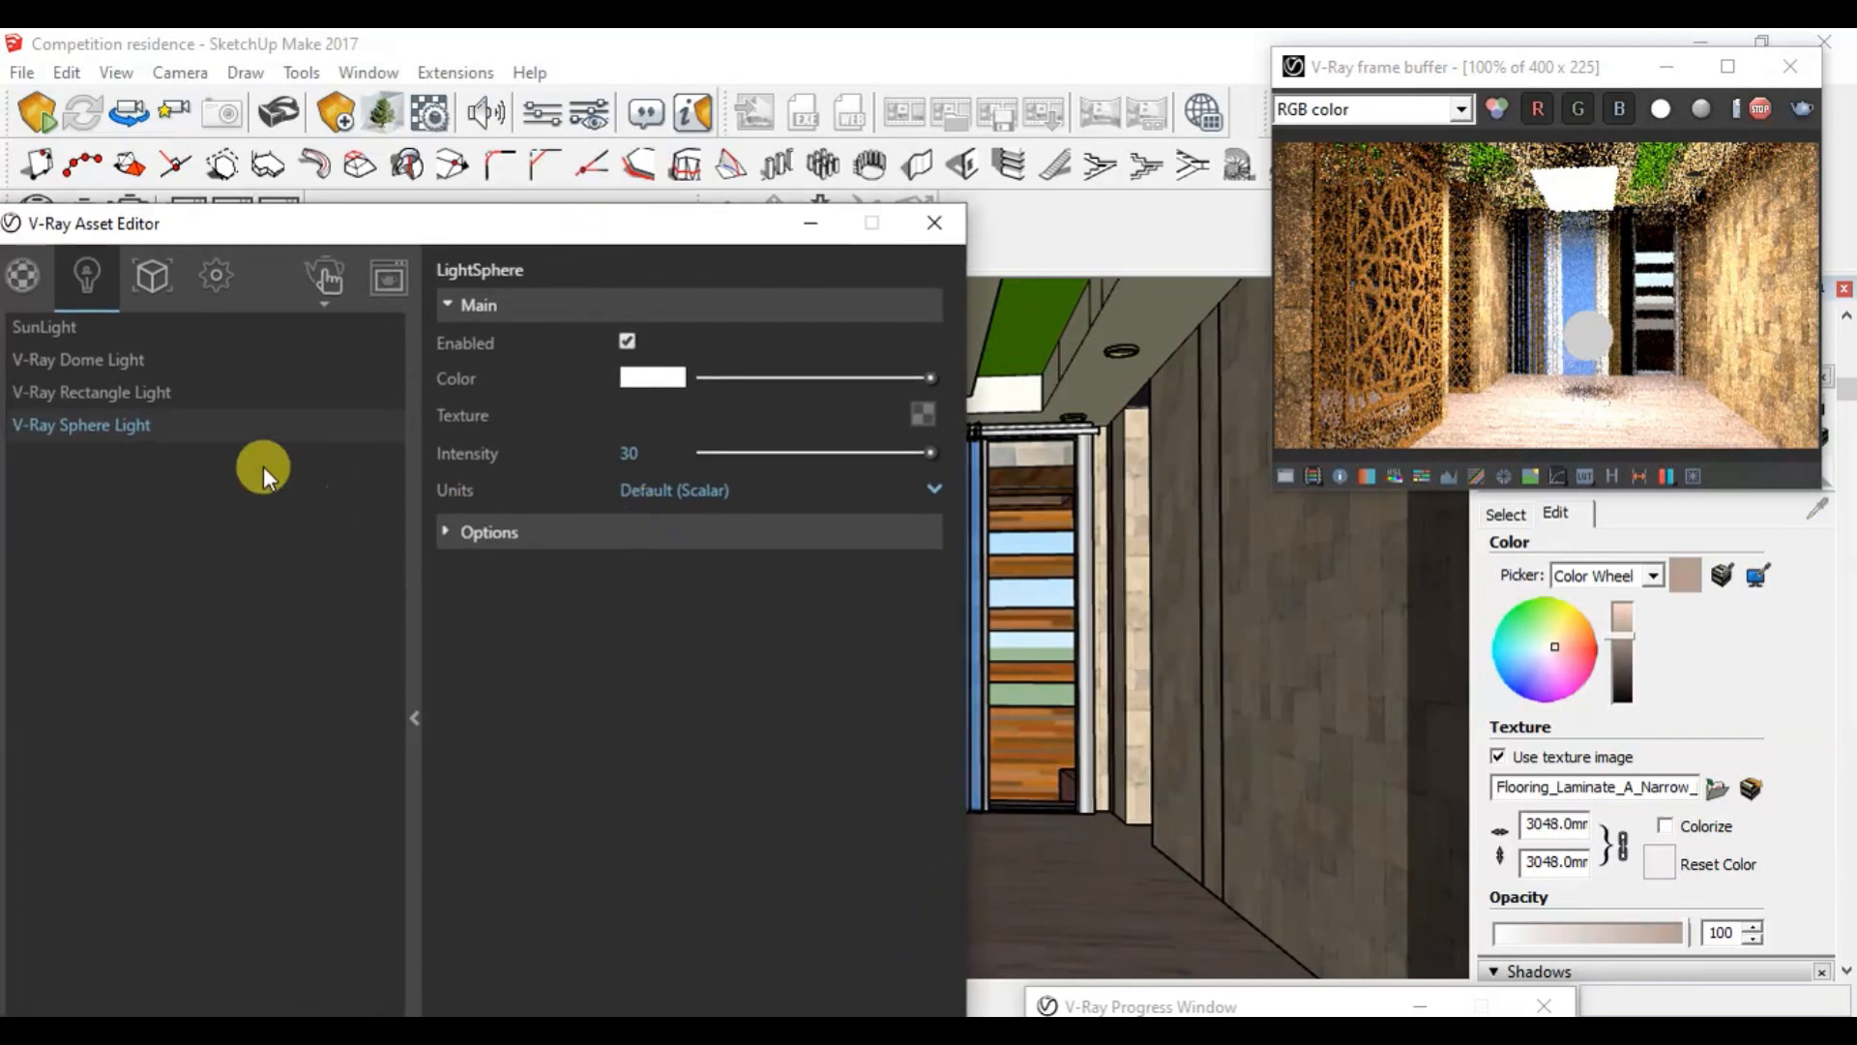
left_click(79, 397)
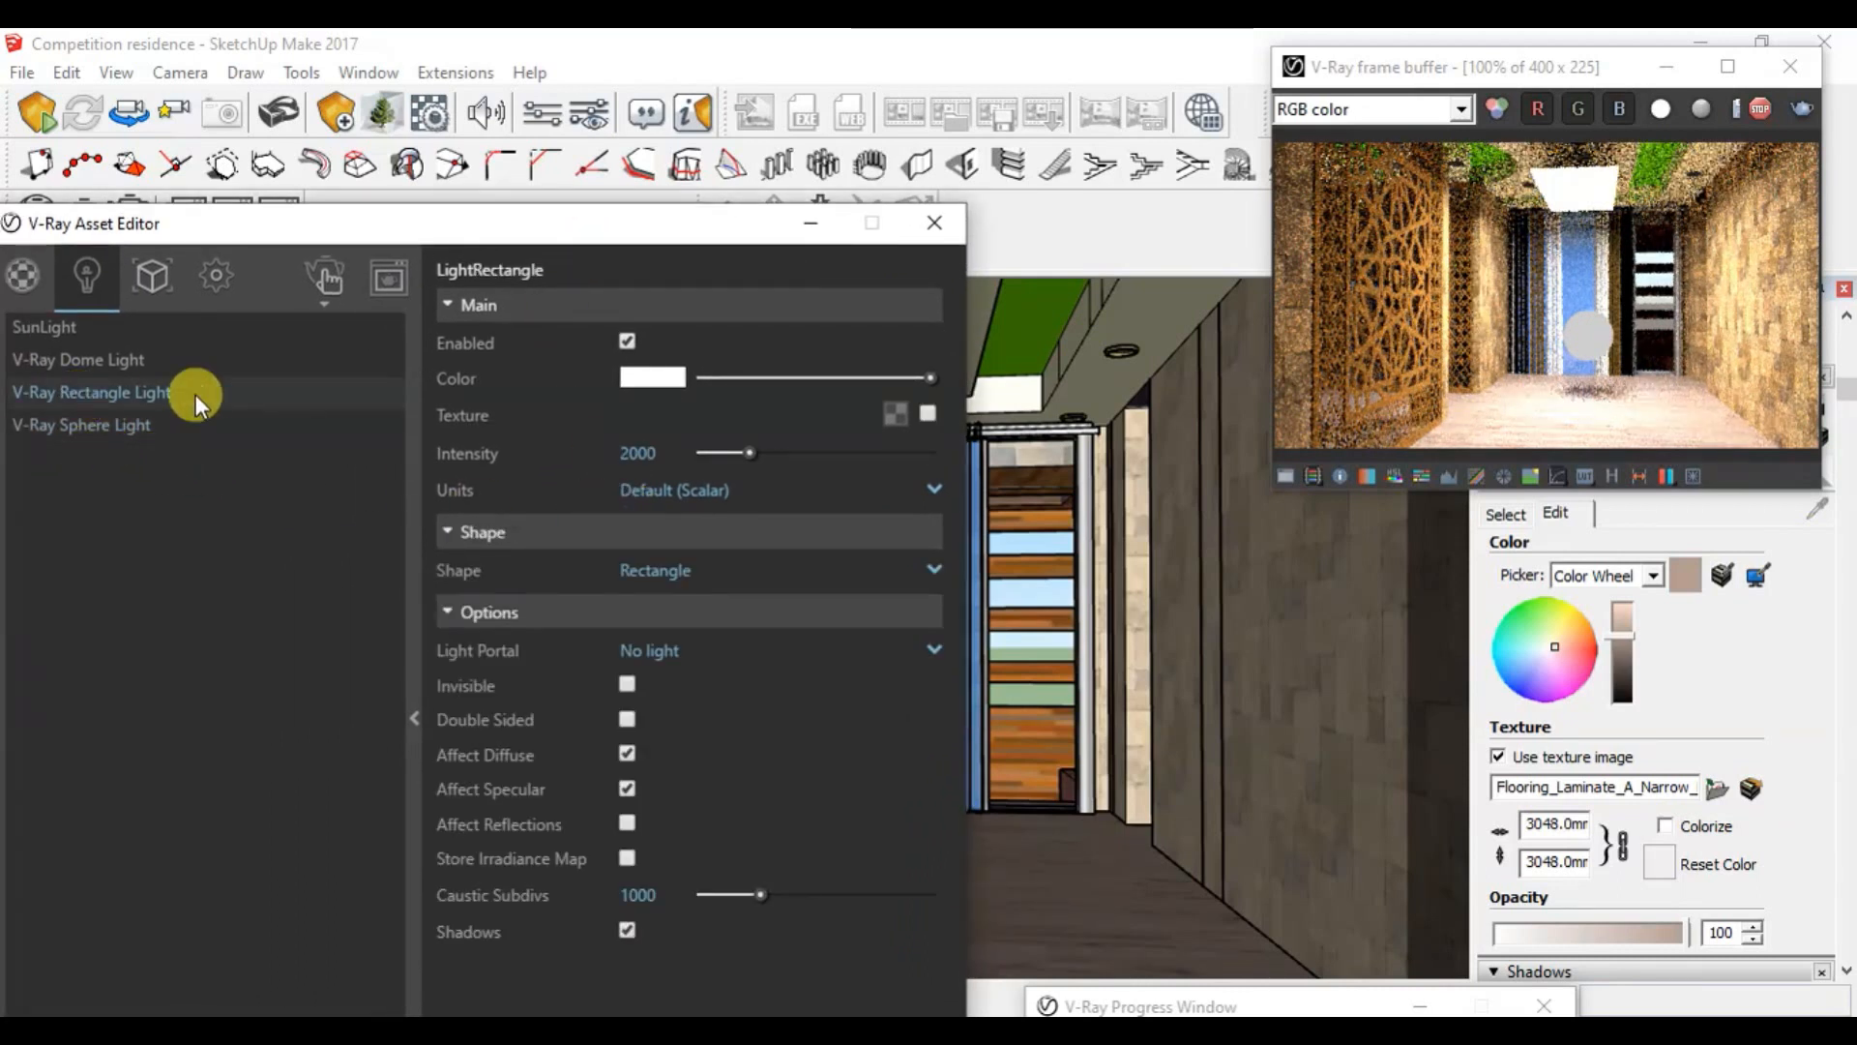
left_click(627, 340)
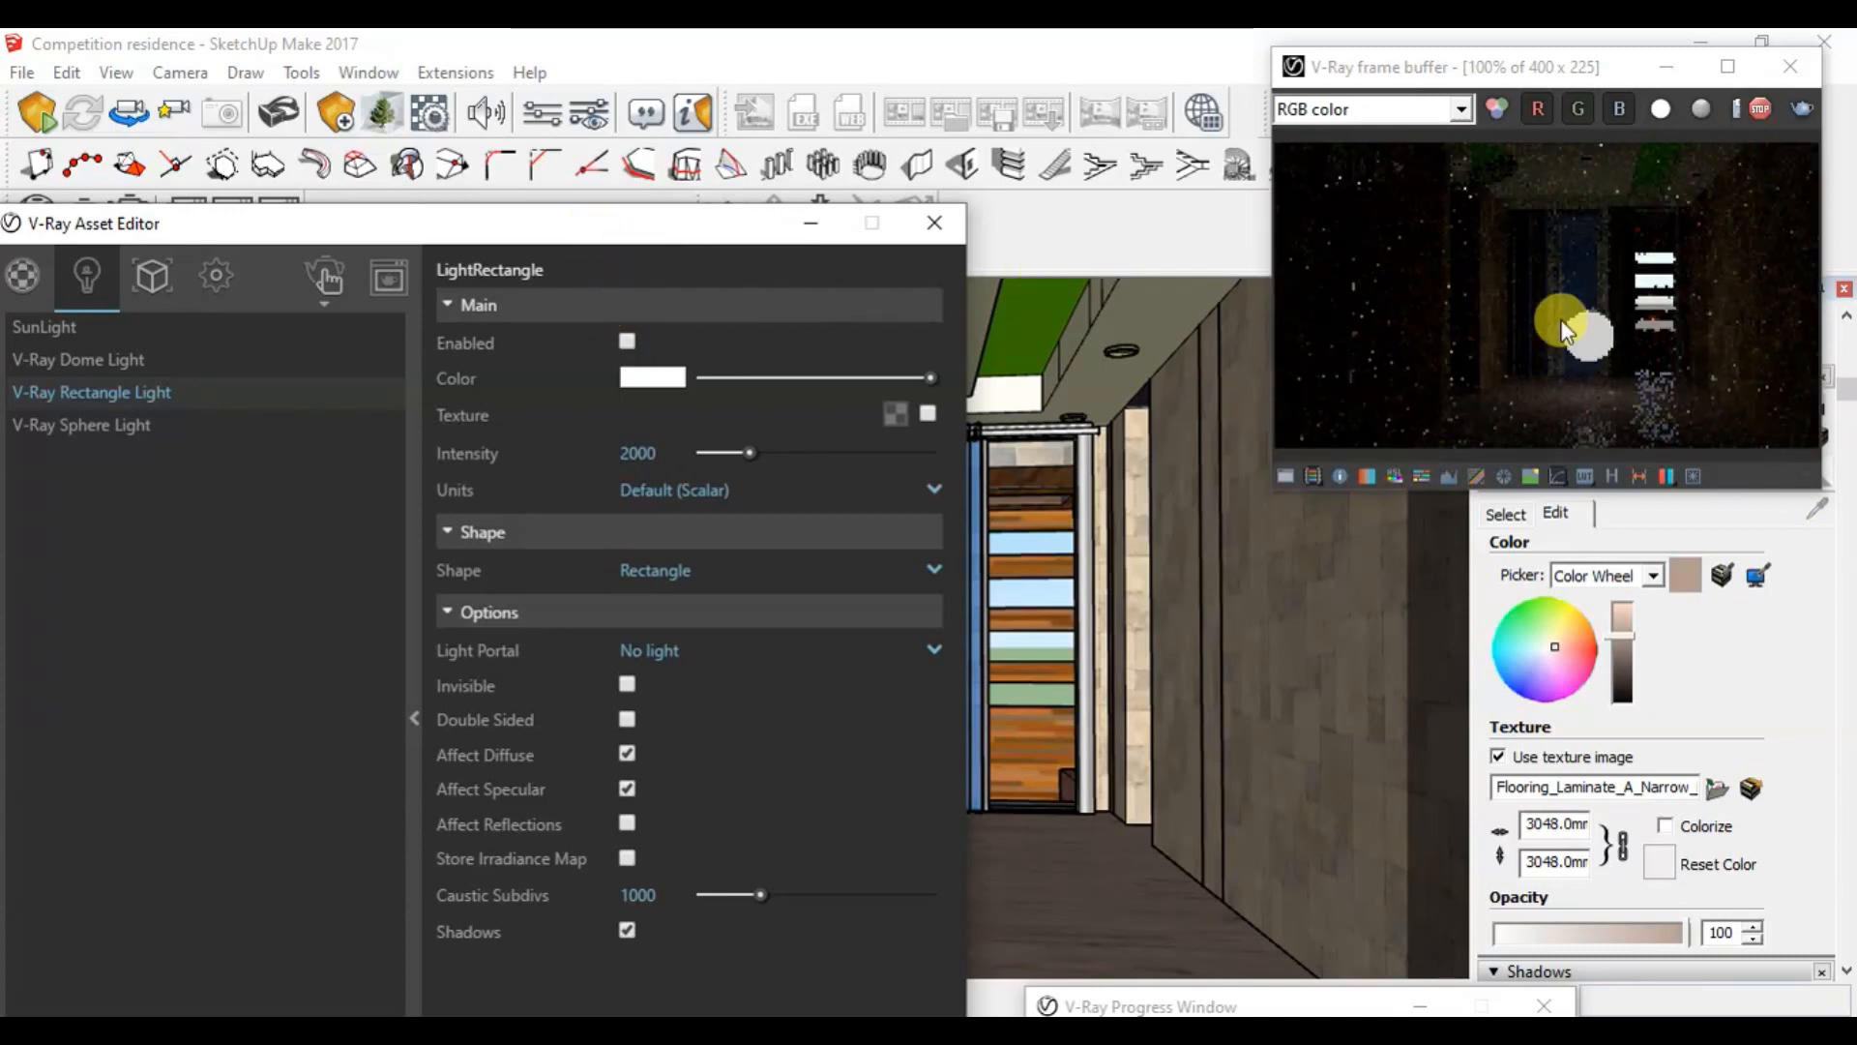
left_click_drag(643, 237, 439, 184)
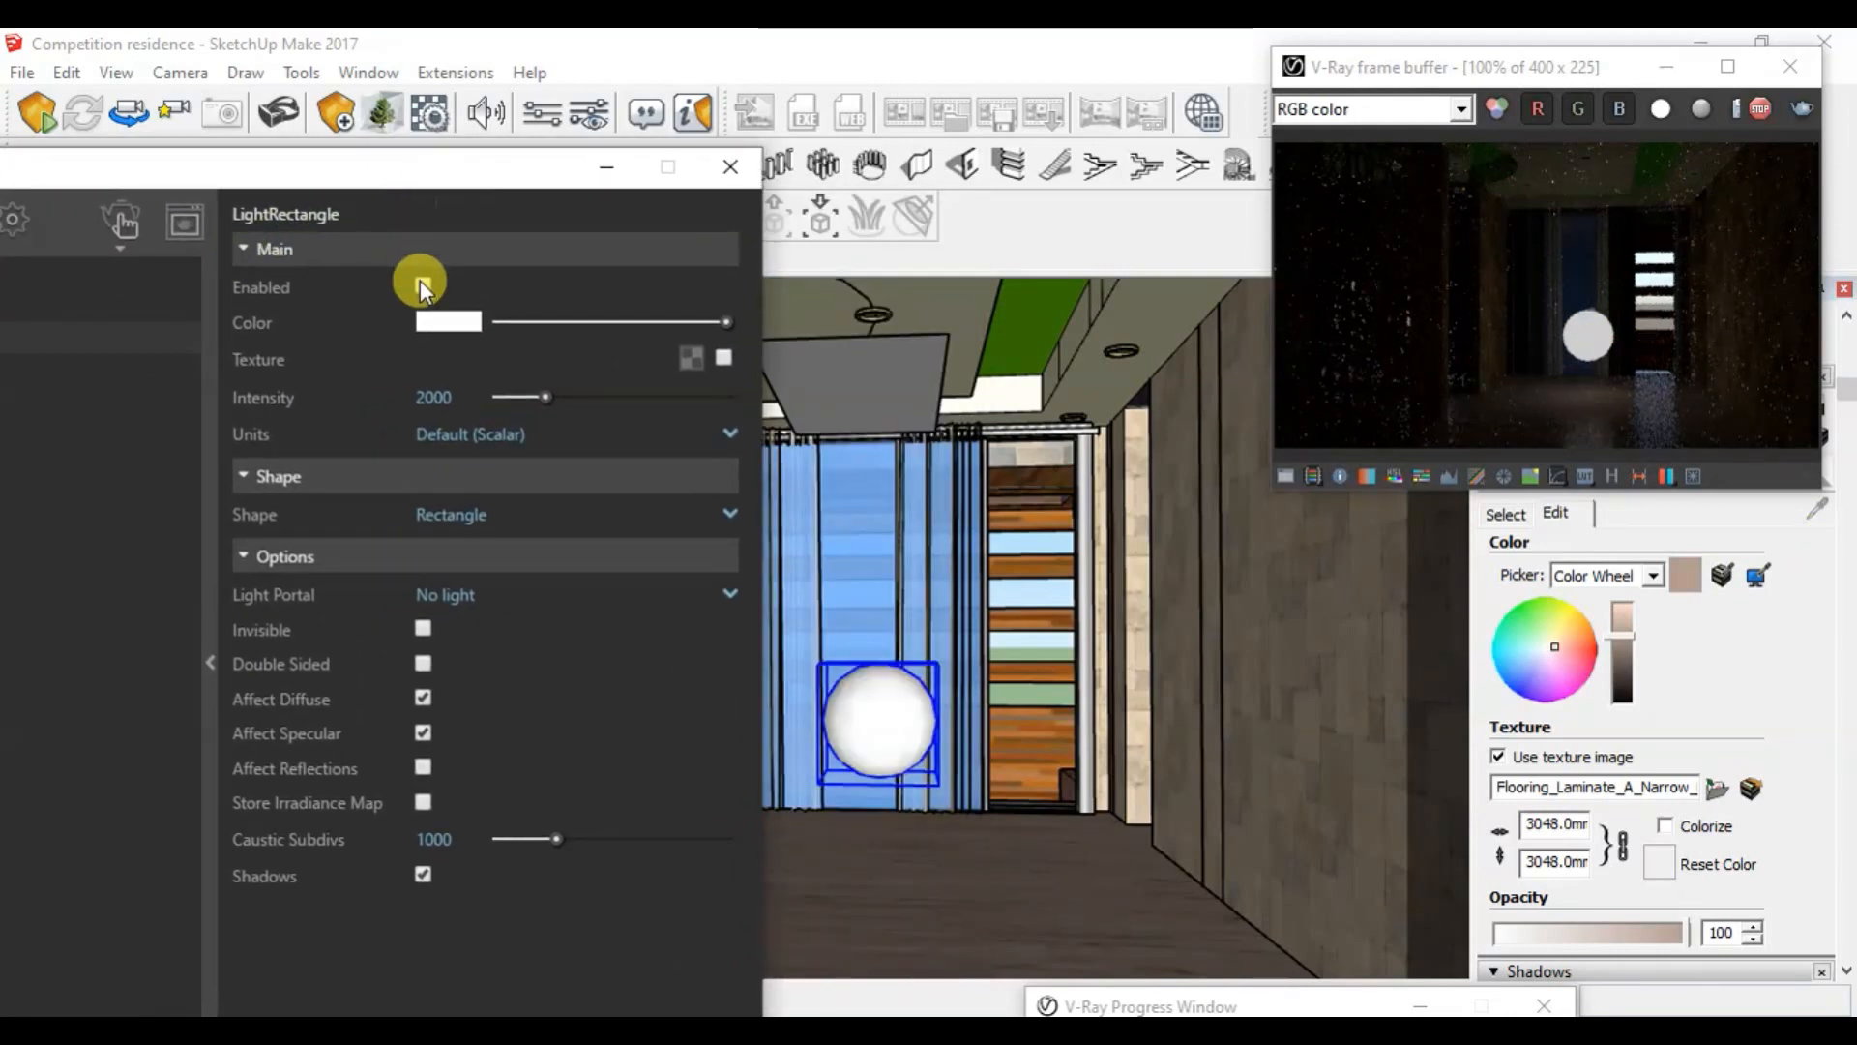
left_click(468, 403)
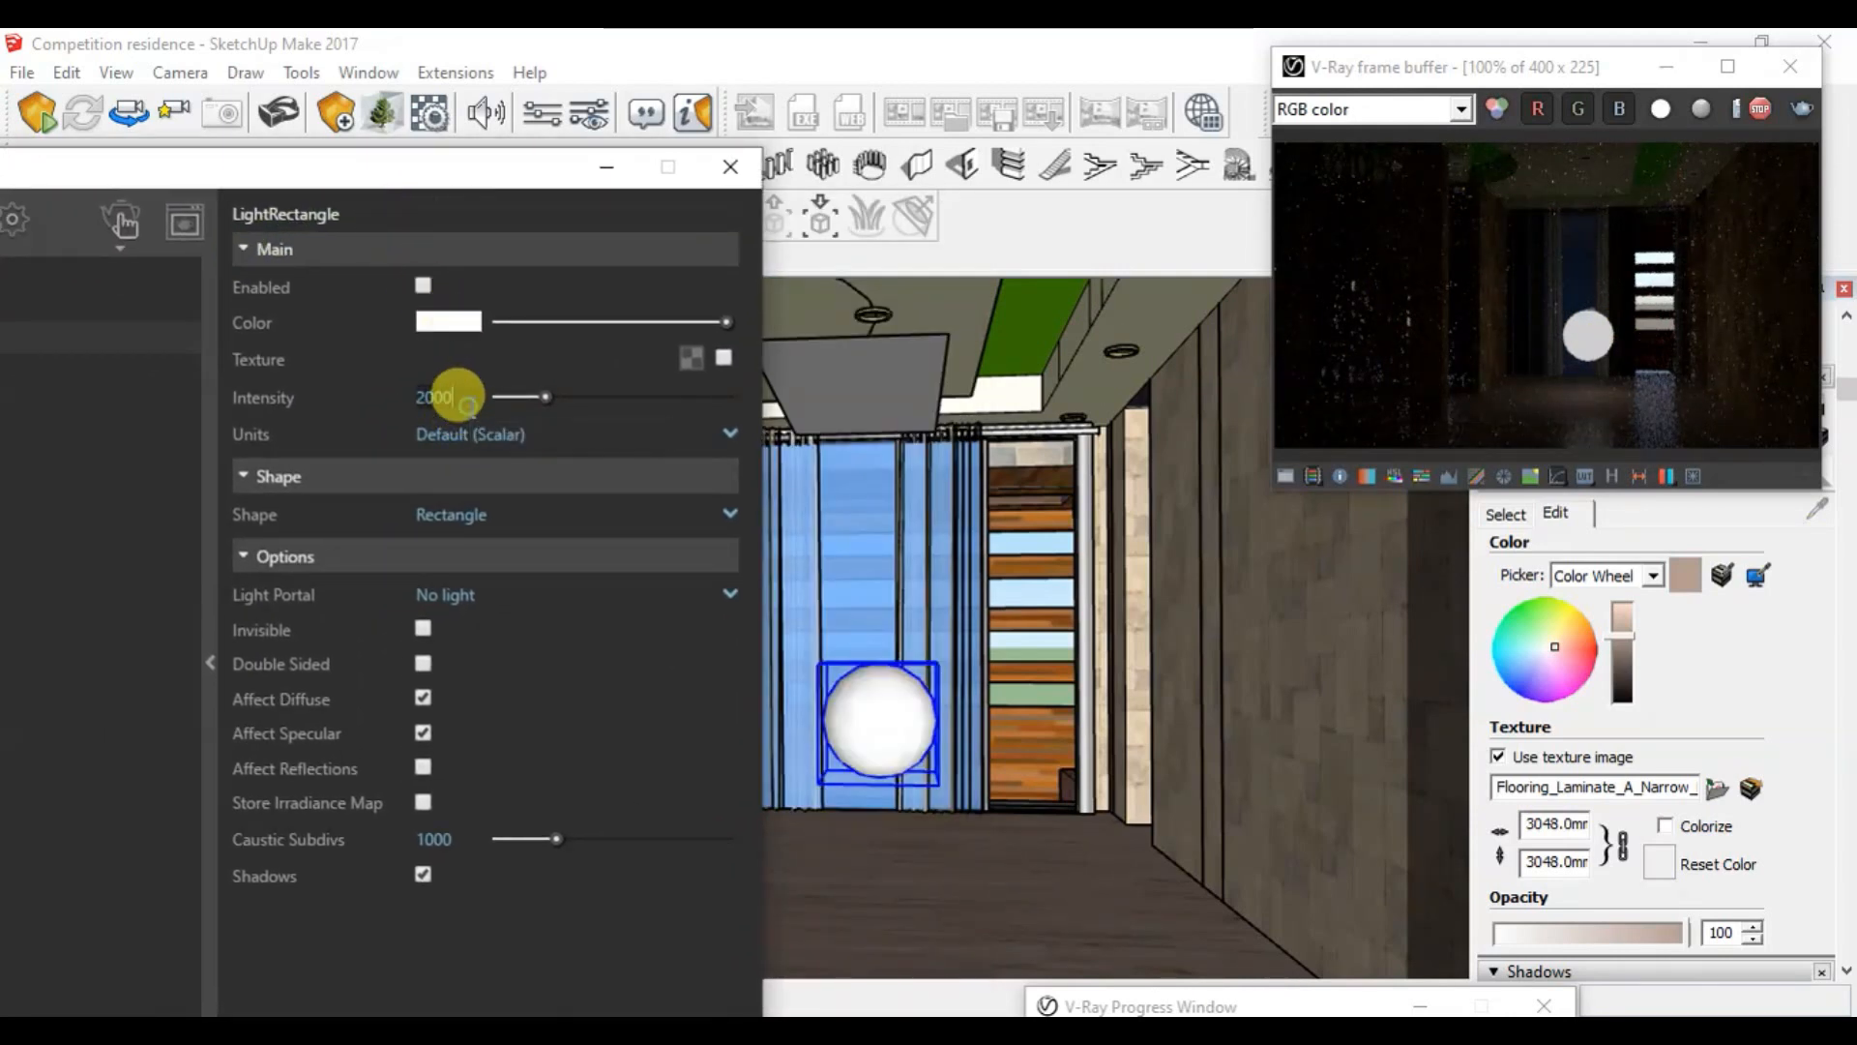
Step: Set the V-Ray Sphere Light's intensity to 1000
left_click_drag(391, 182, 688, 134)
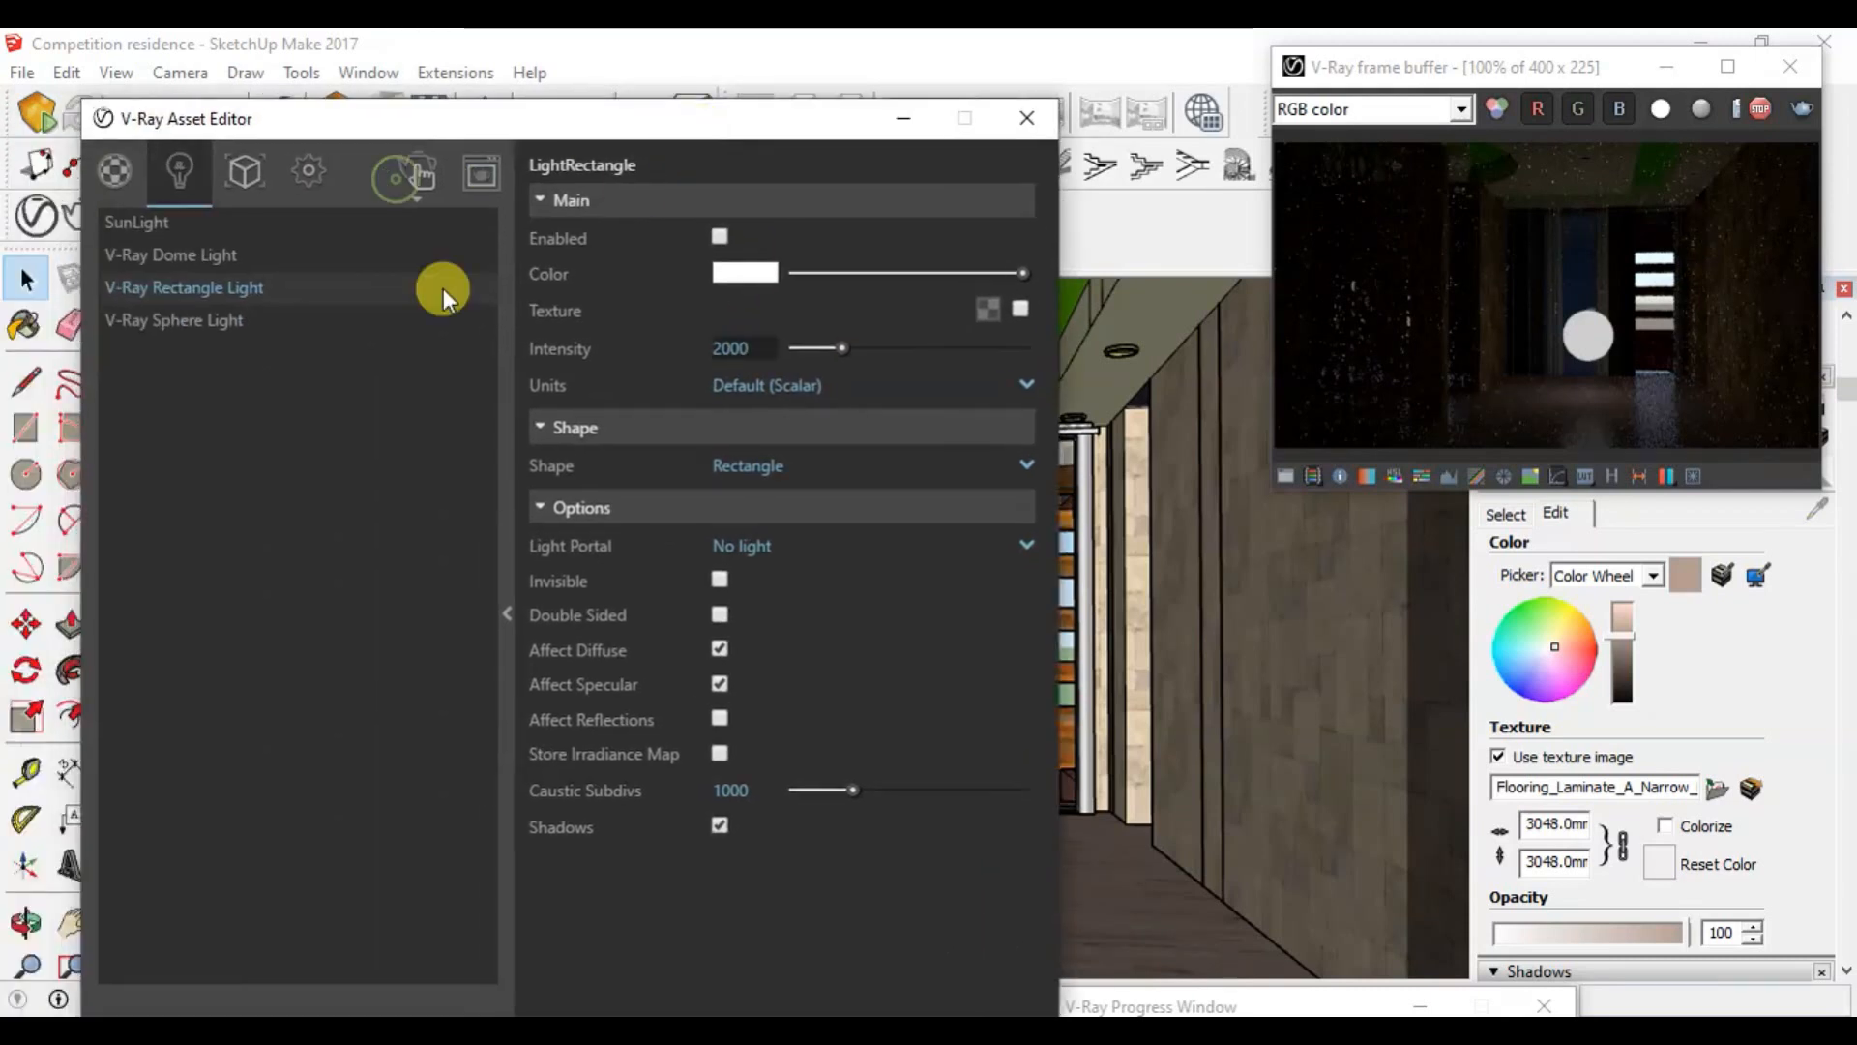
left_click(199, 321)
left_click_drag(561, 132, 243, 176)
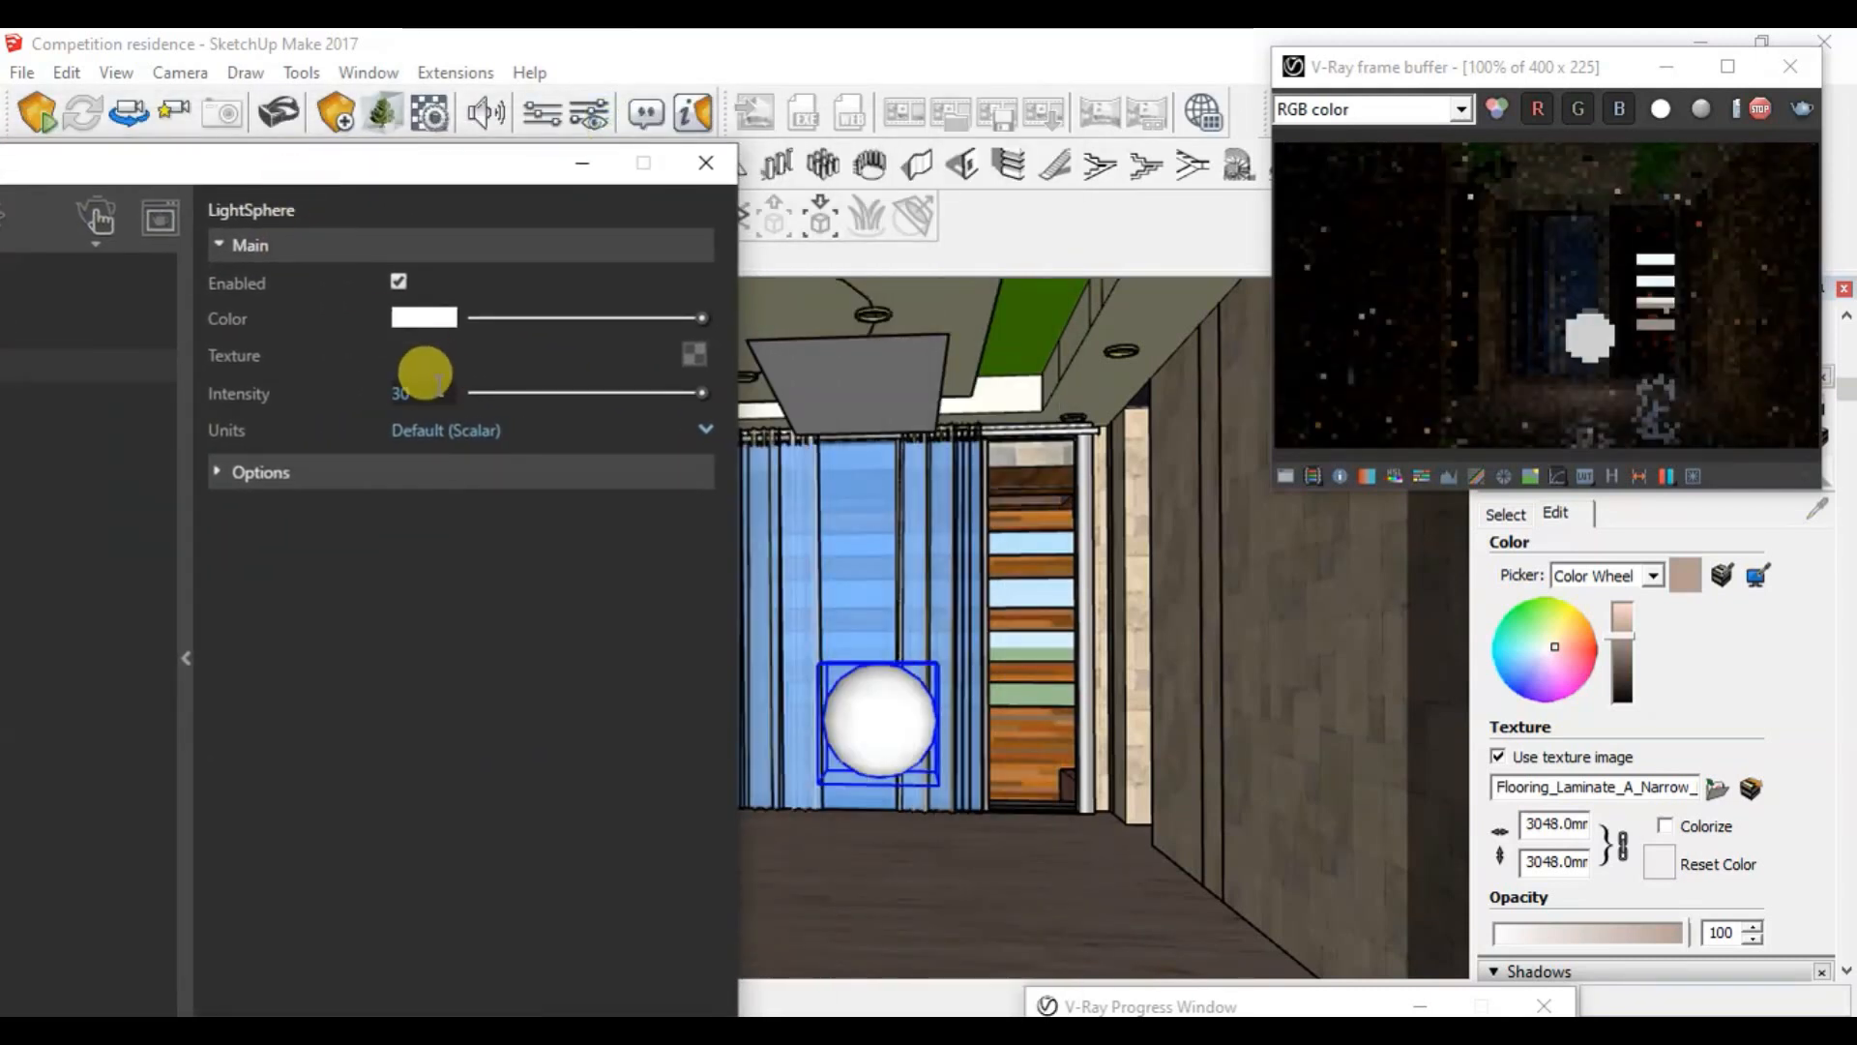
double_click(426, 392)
type("1000")
key("Return")
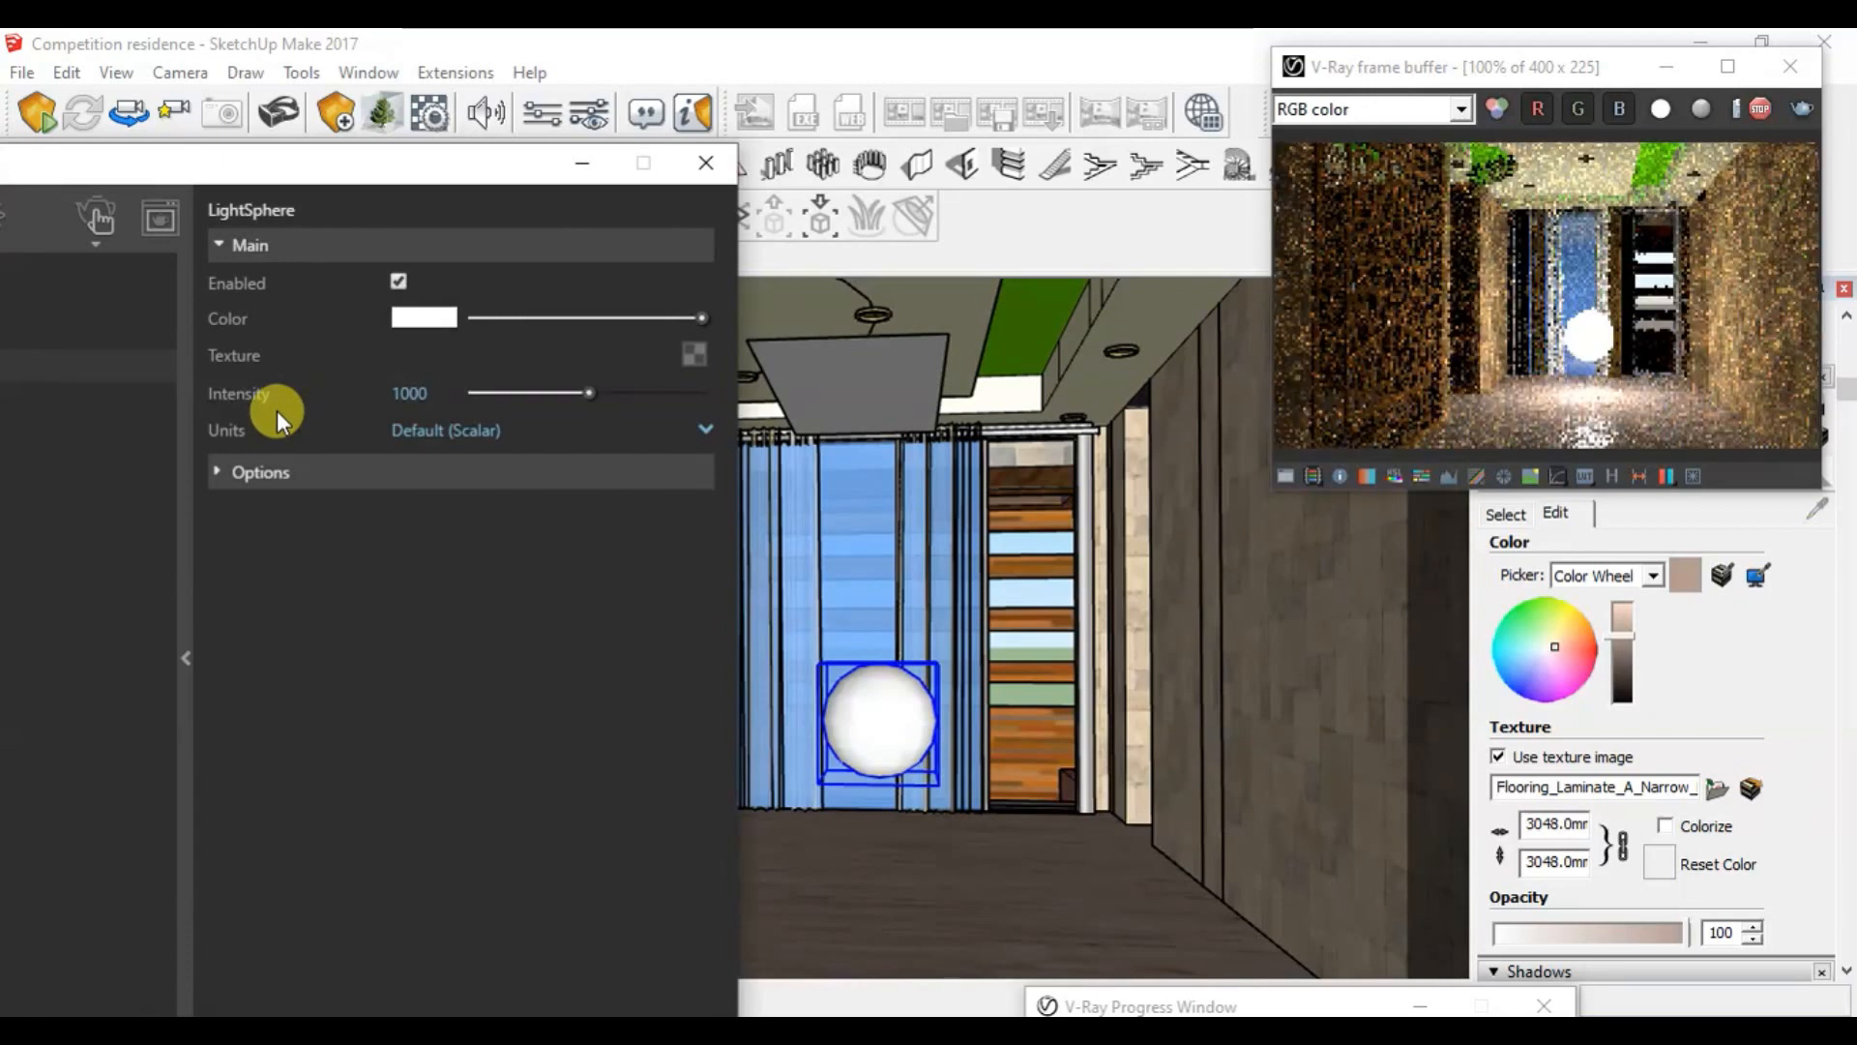
Step: Raise the sphere light's intensity to 2000
left_click_drag(421, 174, 300, 157)
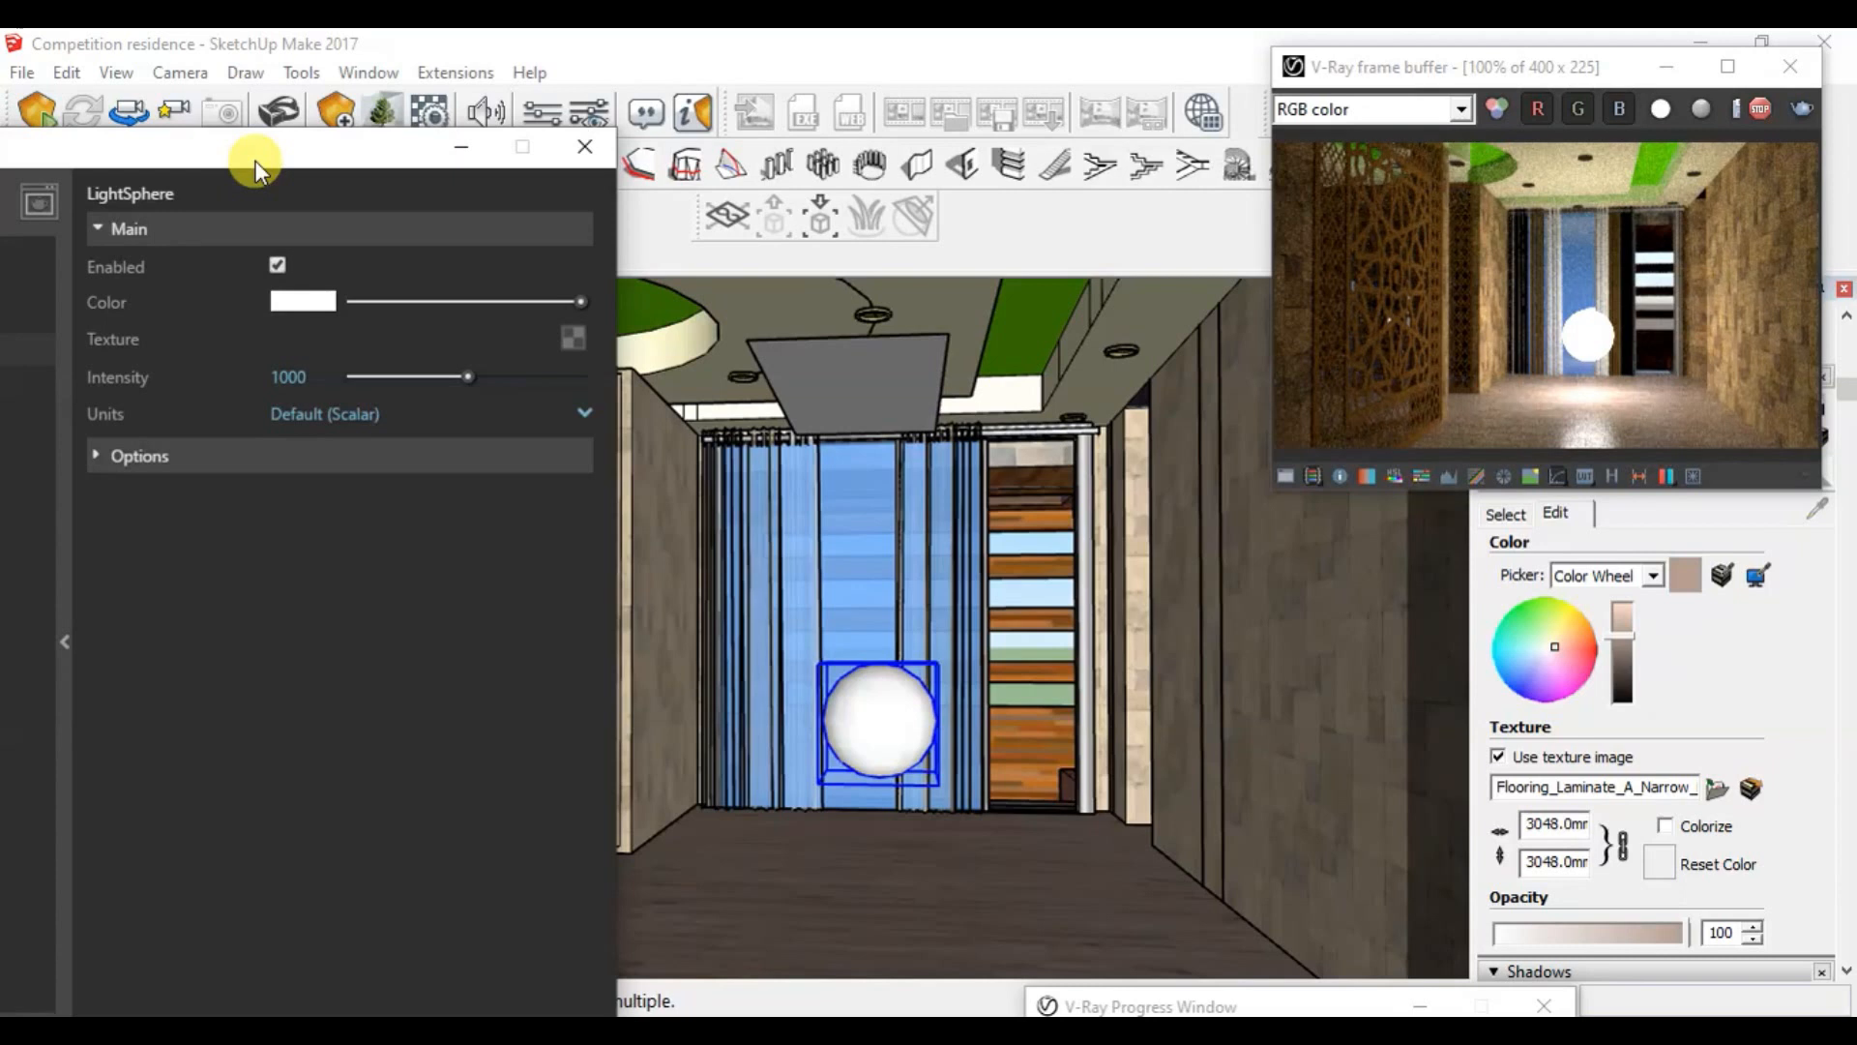
left_click_drag(256, 161, 283, 155)
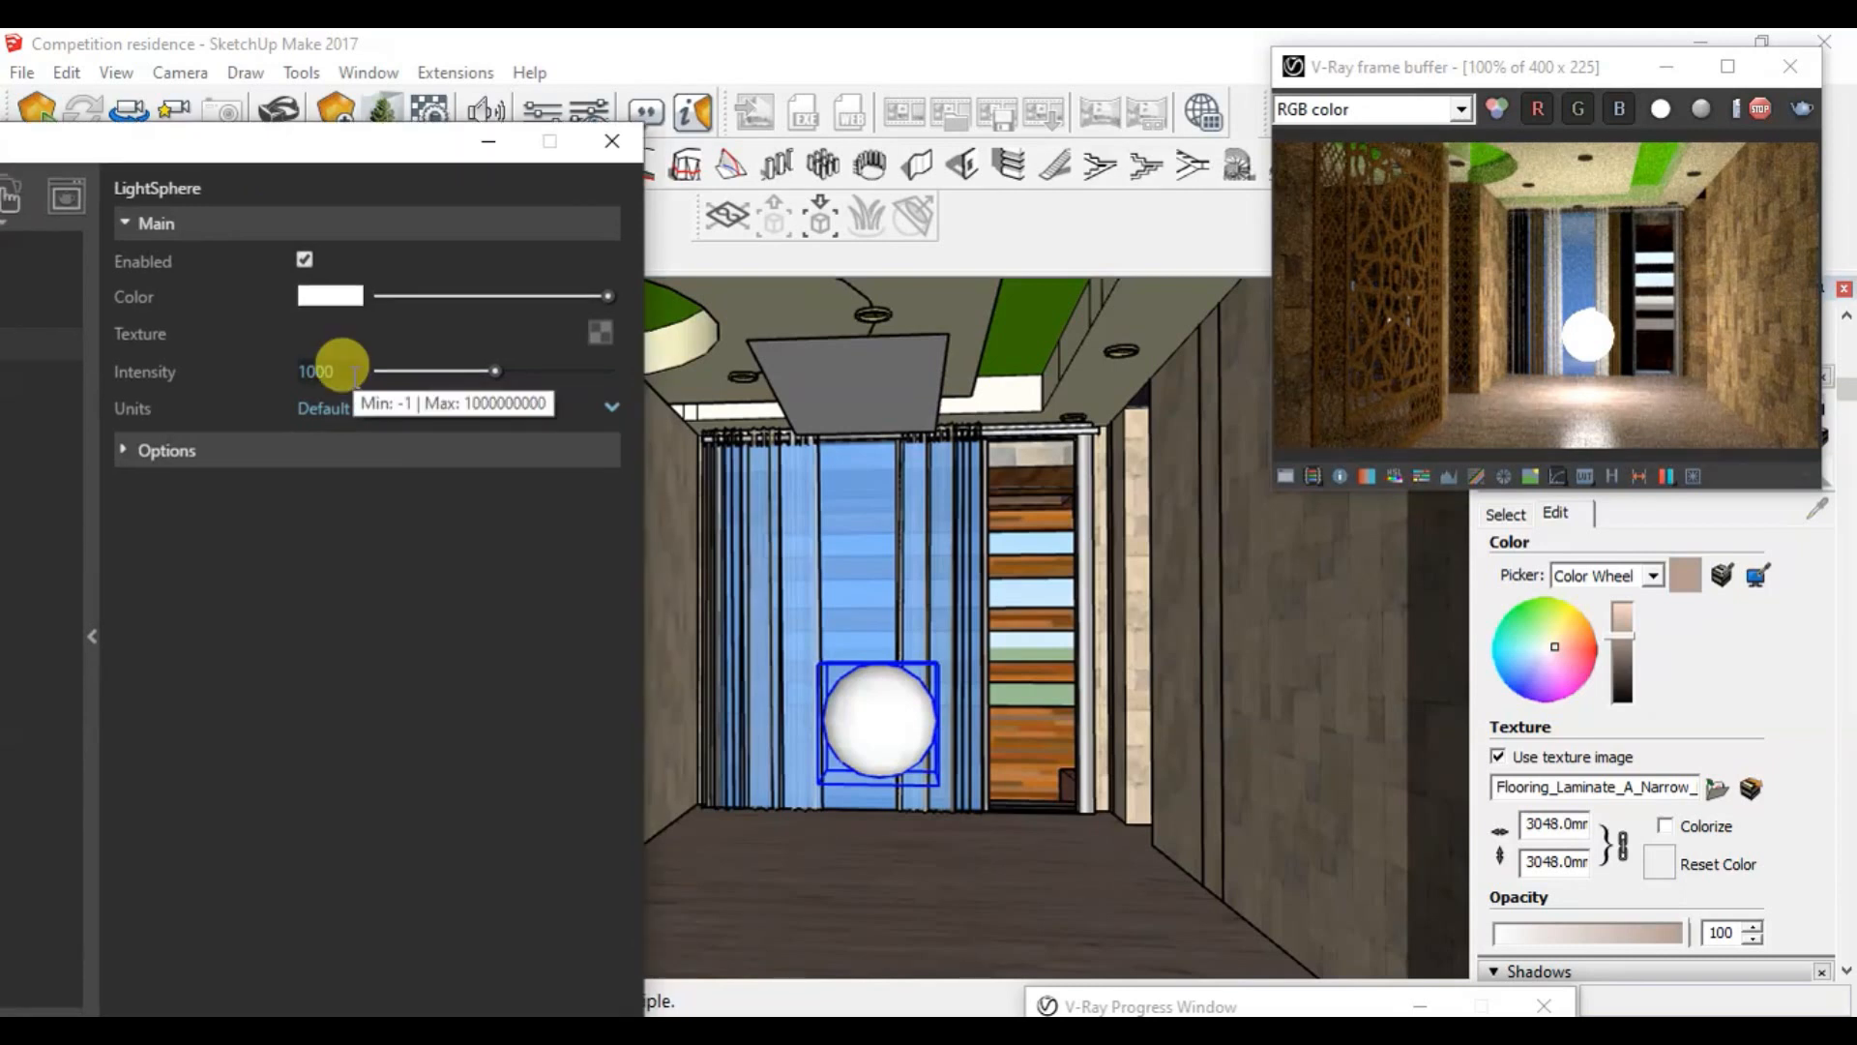
double_click(340, 370)
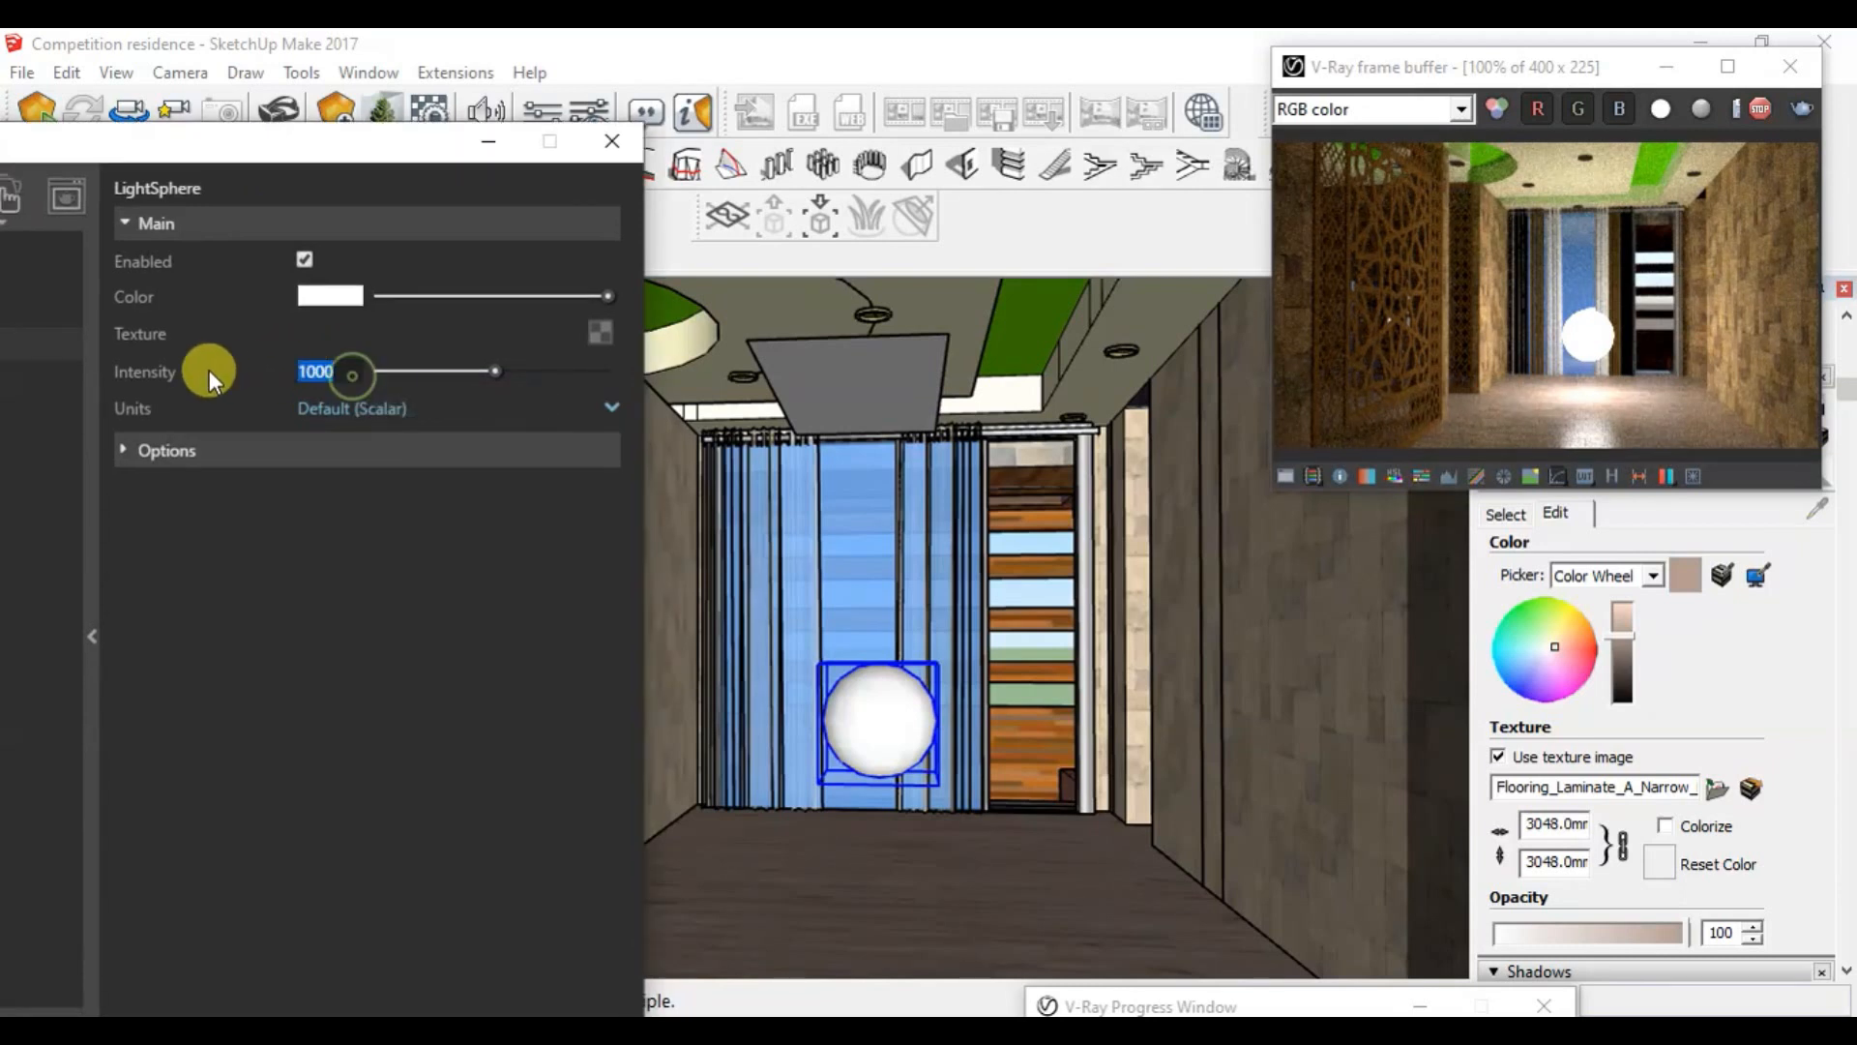
type("2000")
key("Return")
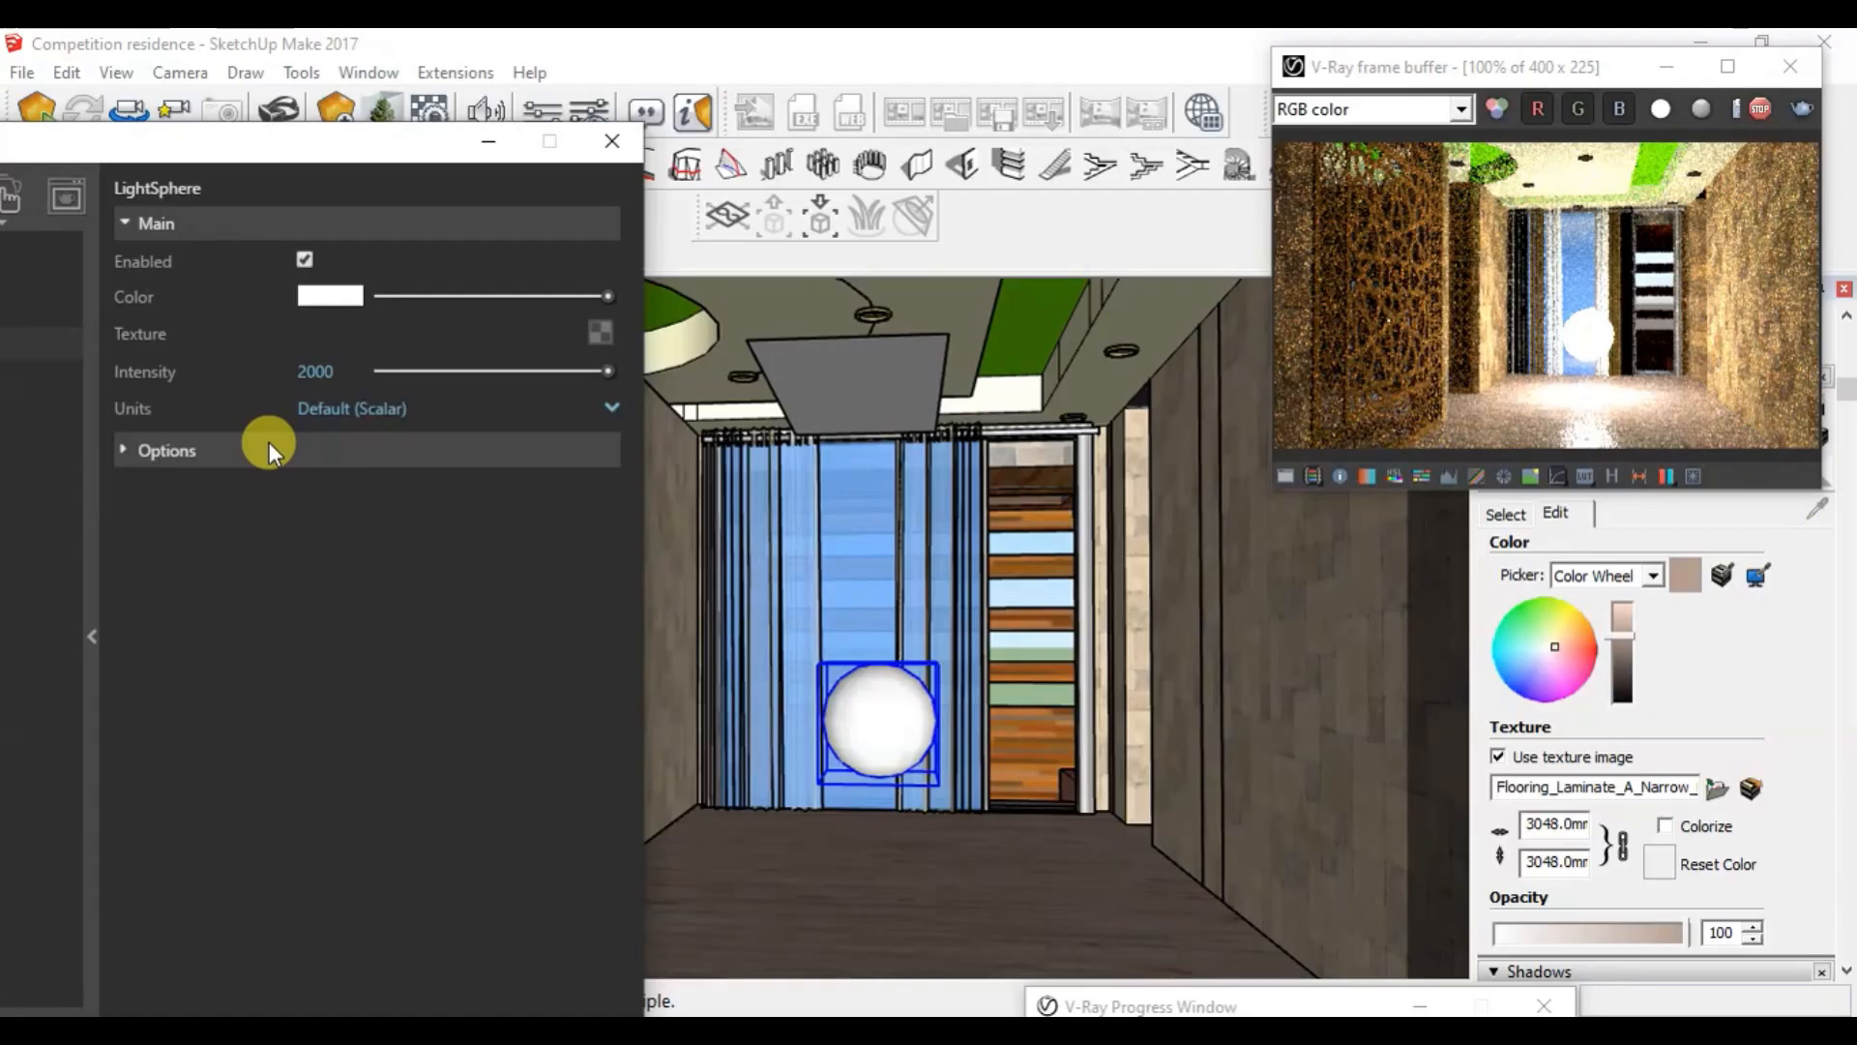
Step: Turn off the sphere light's Affect Reflections option and compare the render with Invisible on and back off
left_click(166, 451)
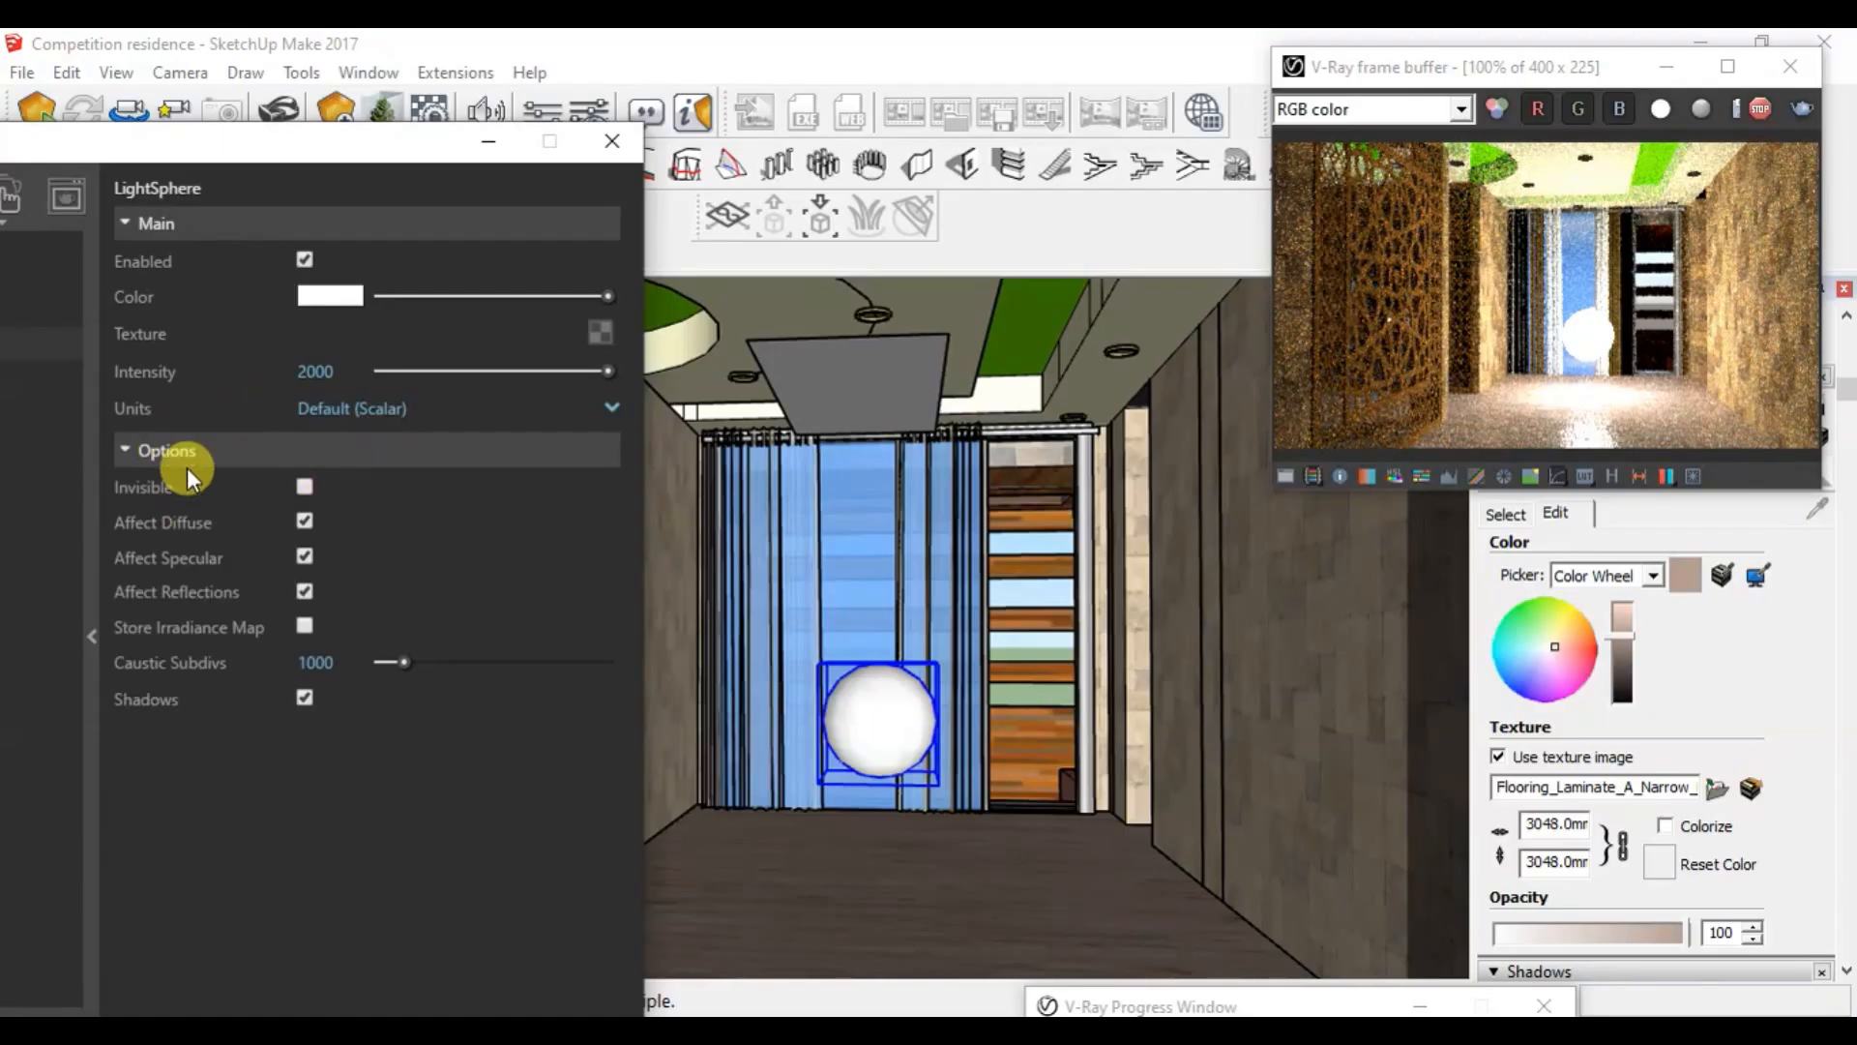
left_click(305, 486)
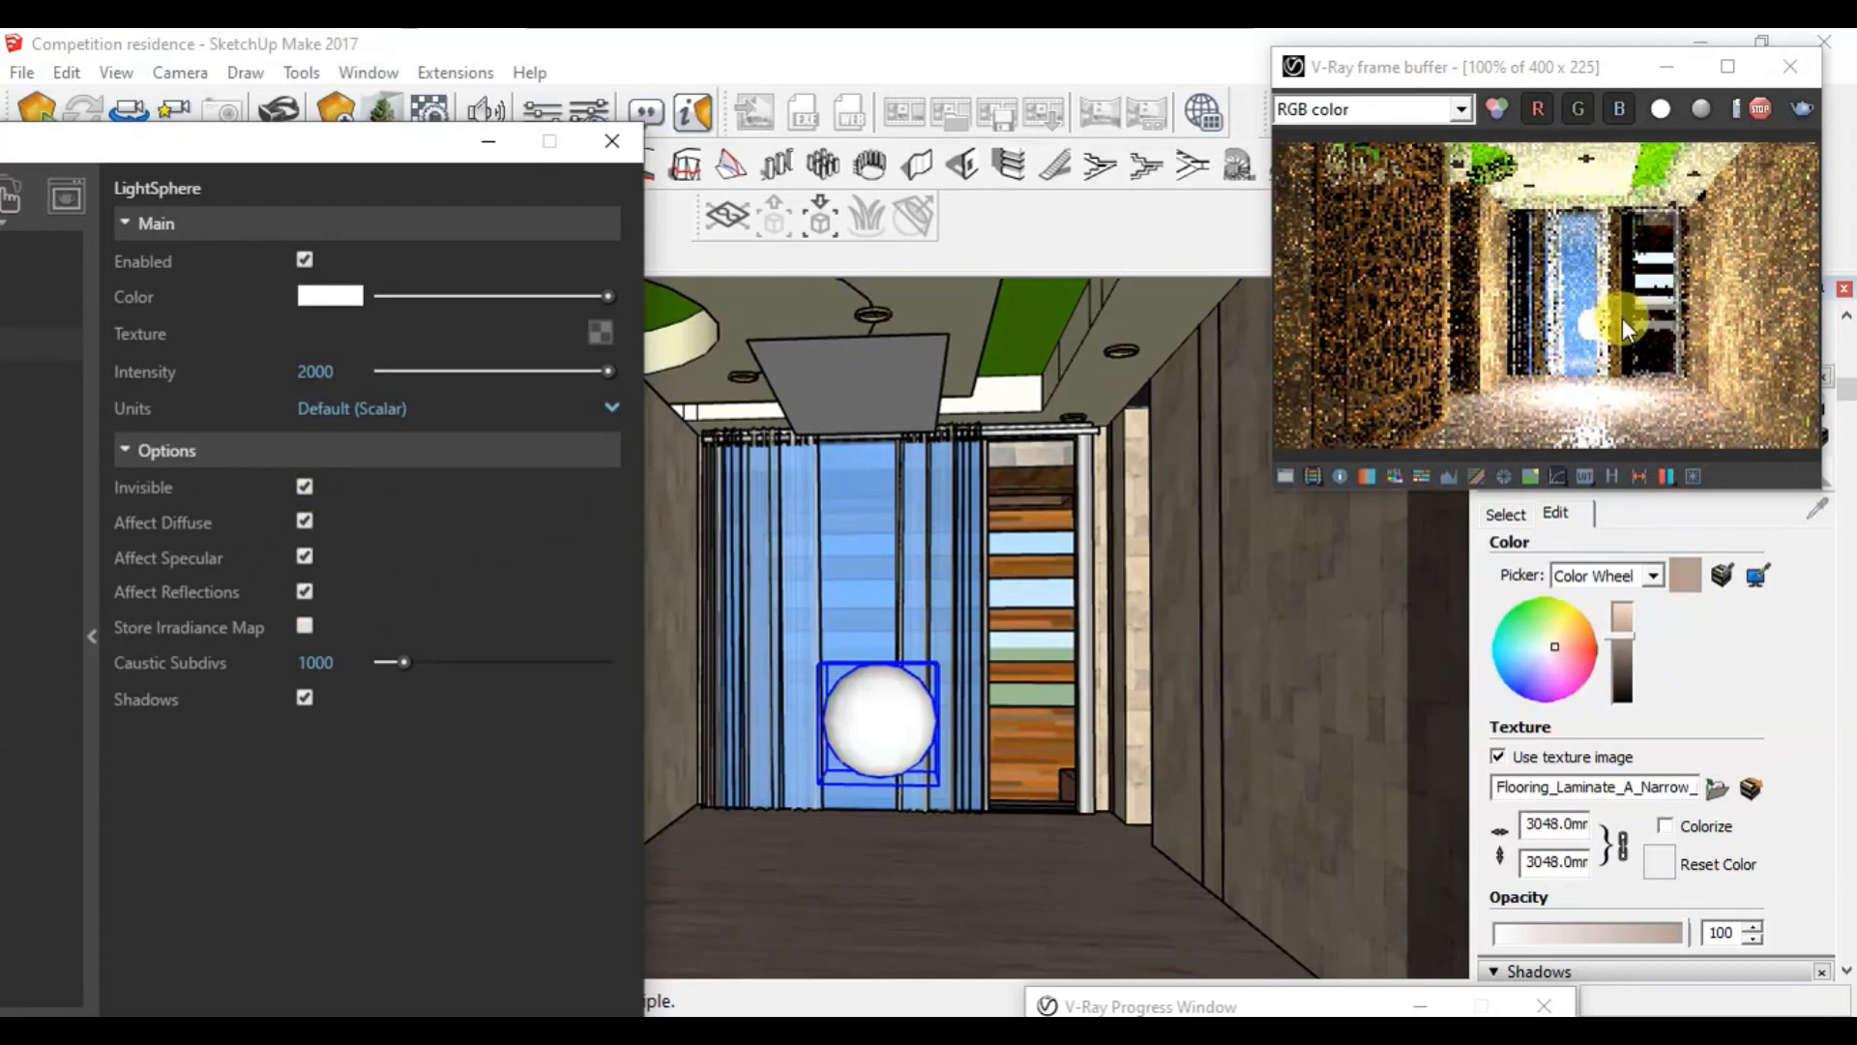
left_click(305, 591)
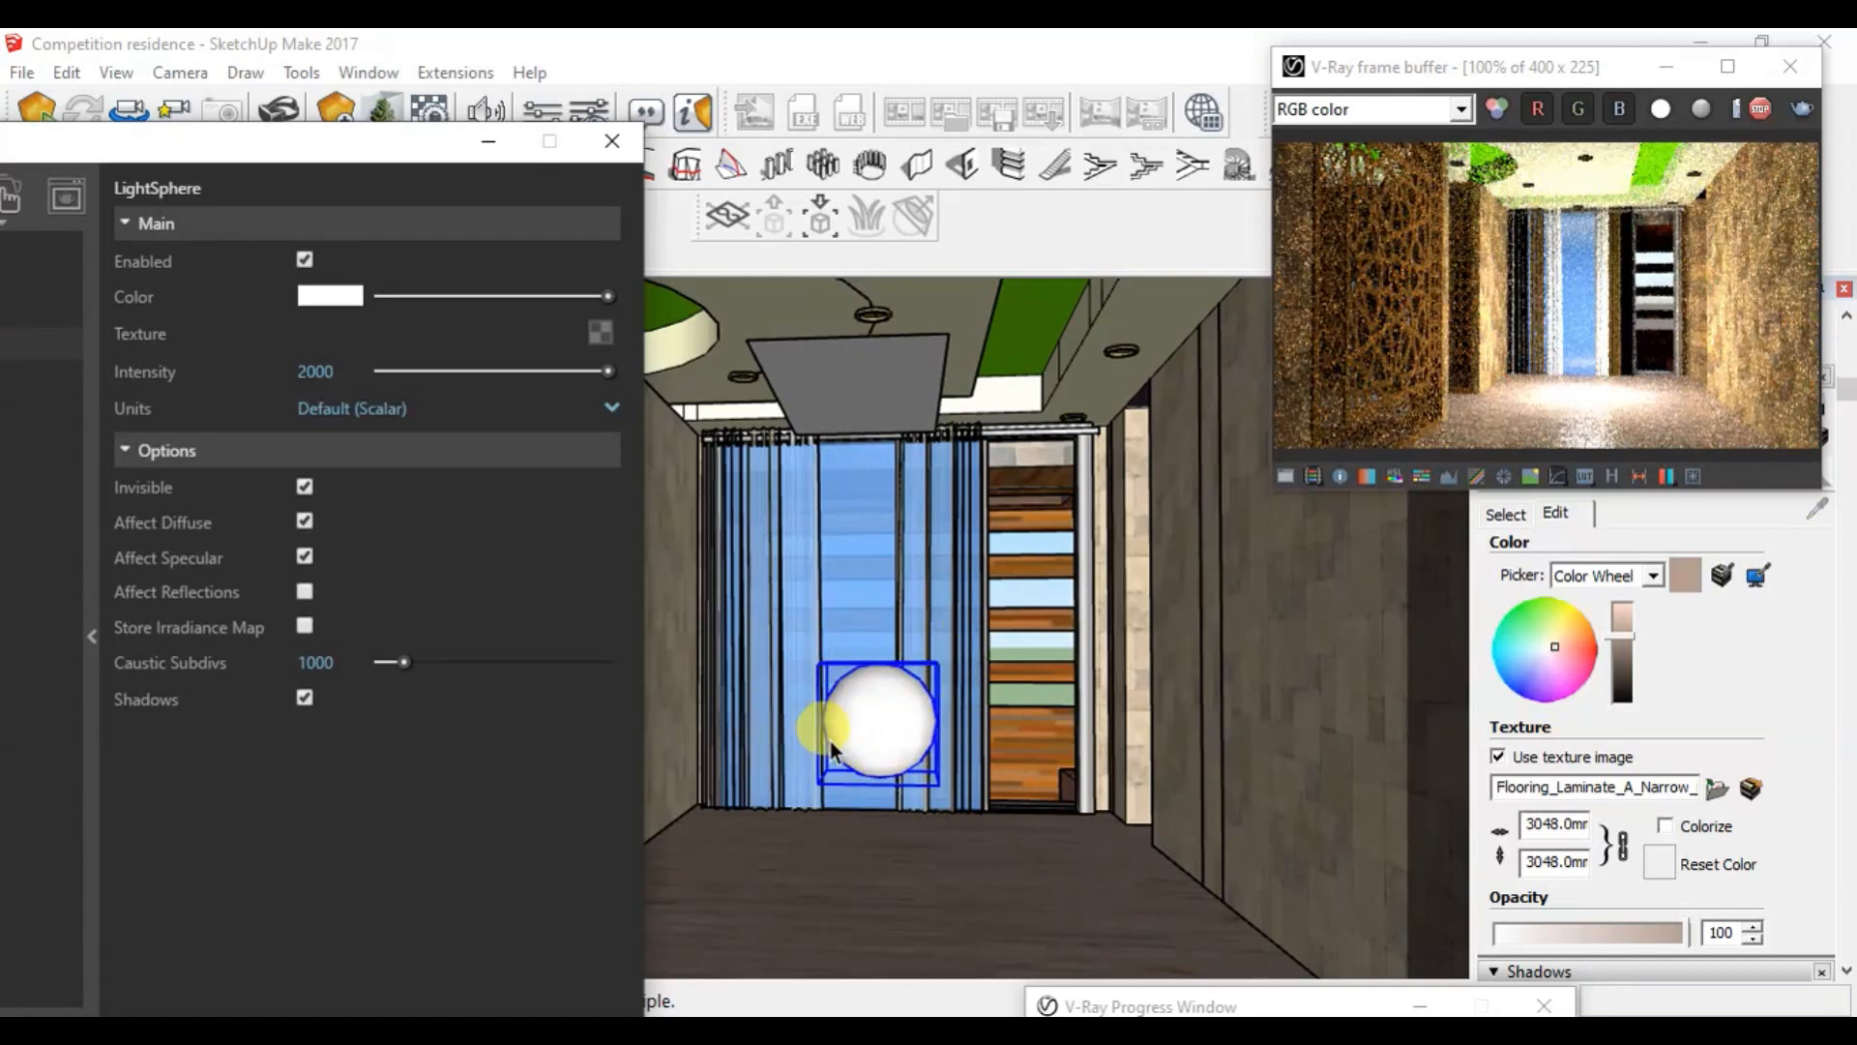
left_click(305, 486)
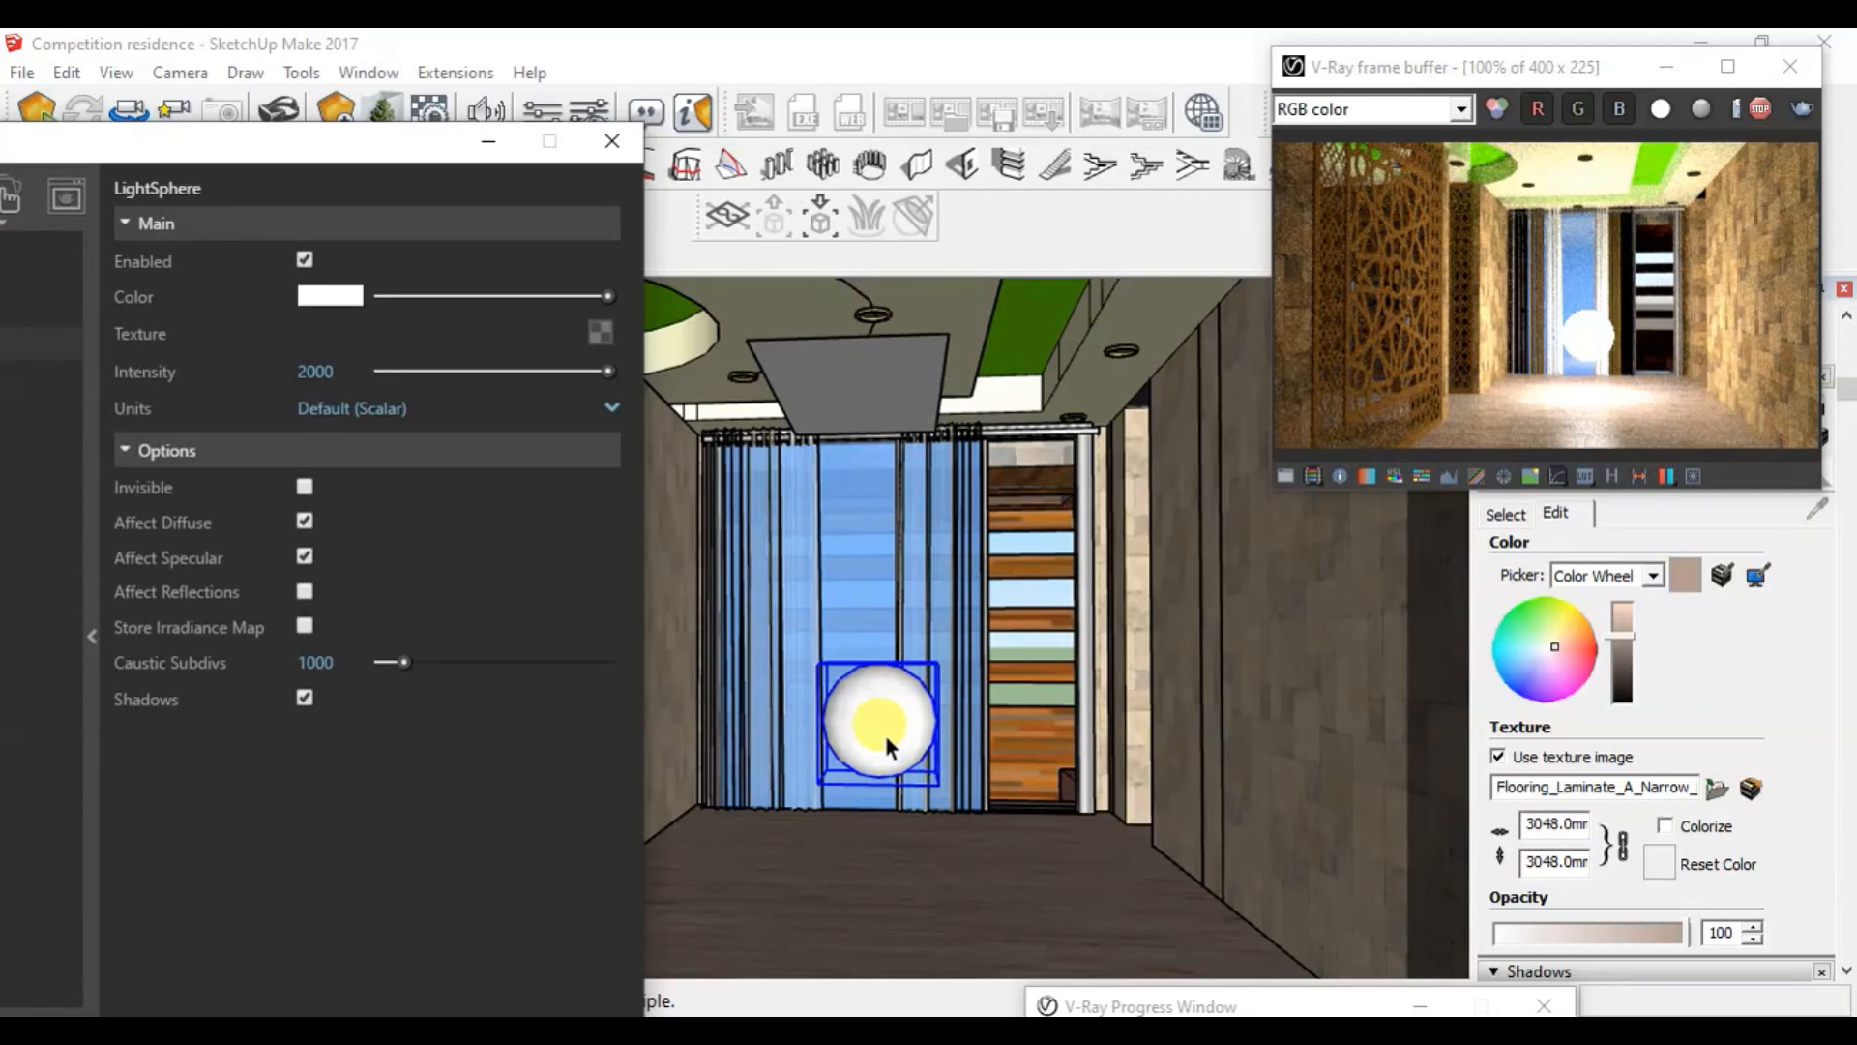
Step: Scale the sphere light down uniformly by a factor of 0.50 about its opposite corner
left_click(884, 699)
key("s")
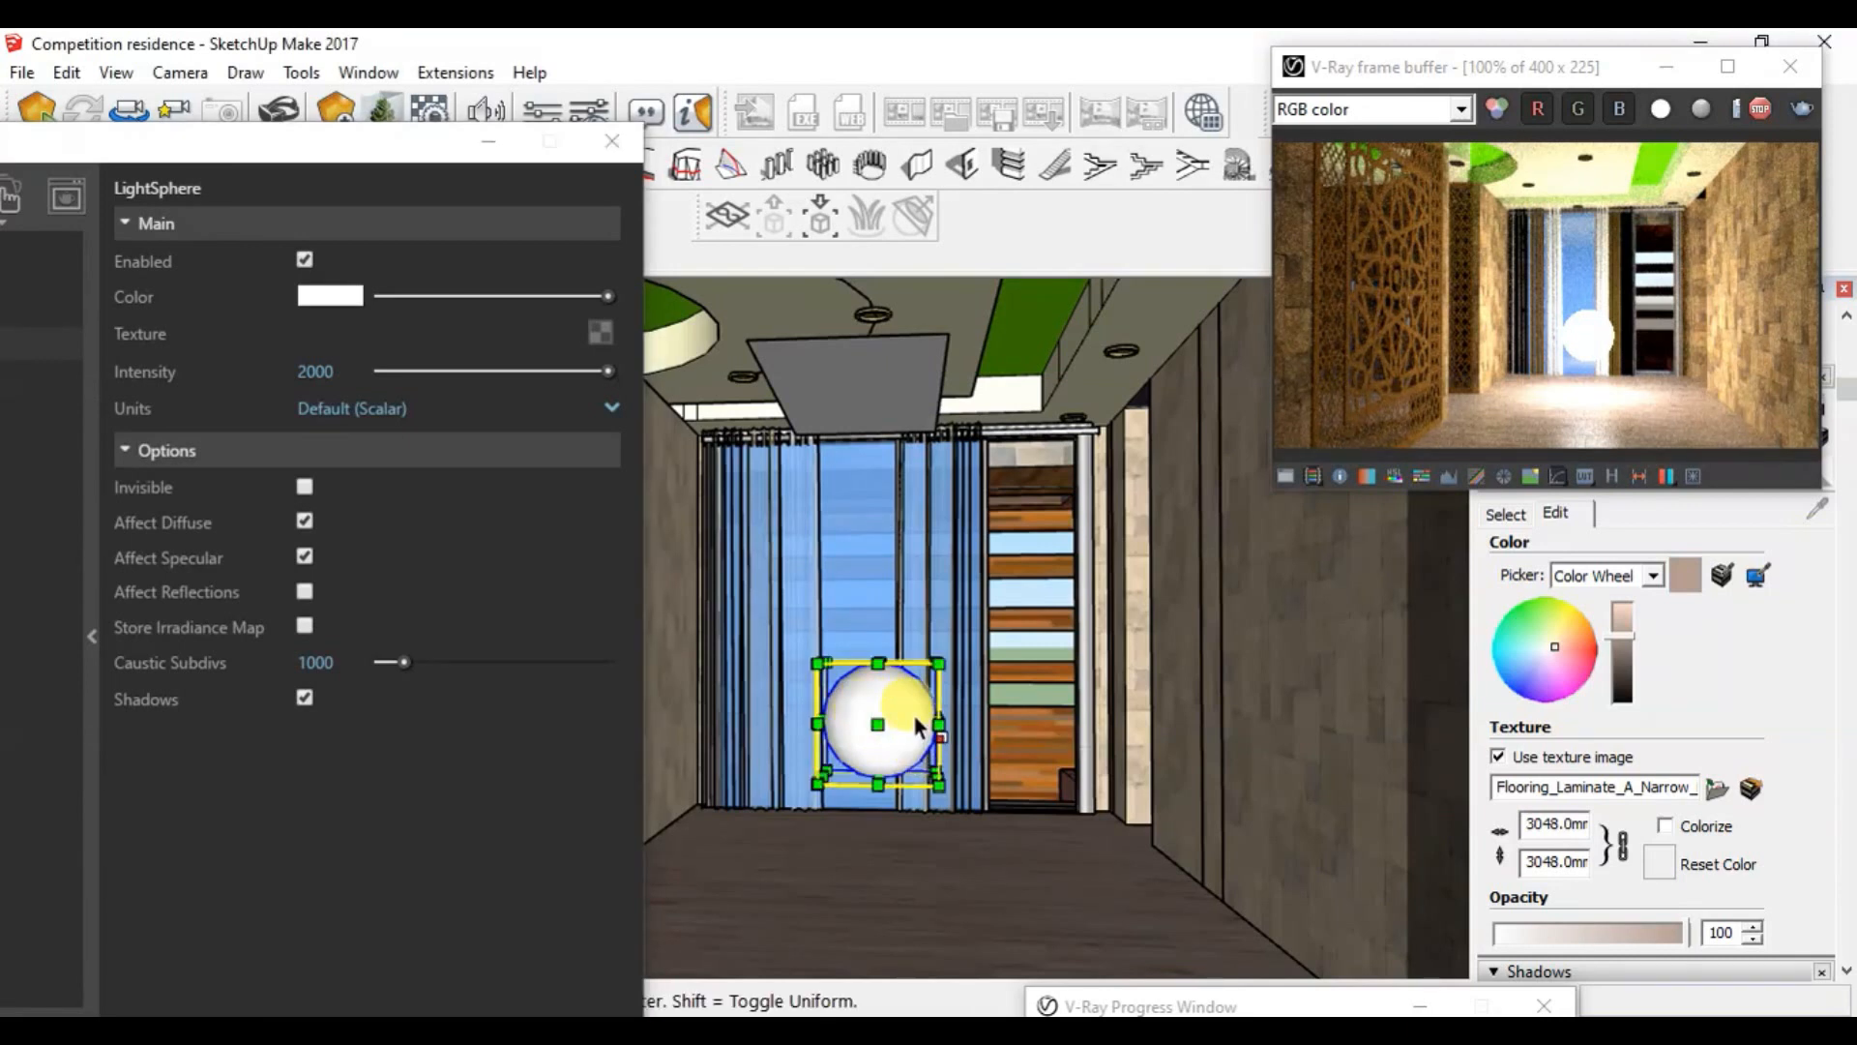
left_click(936, 666)
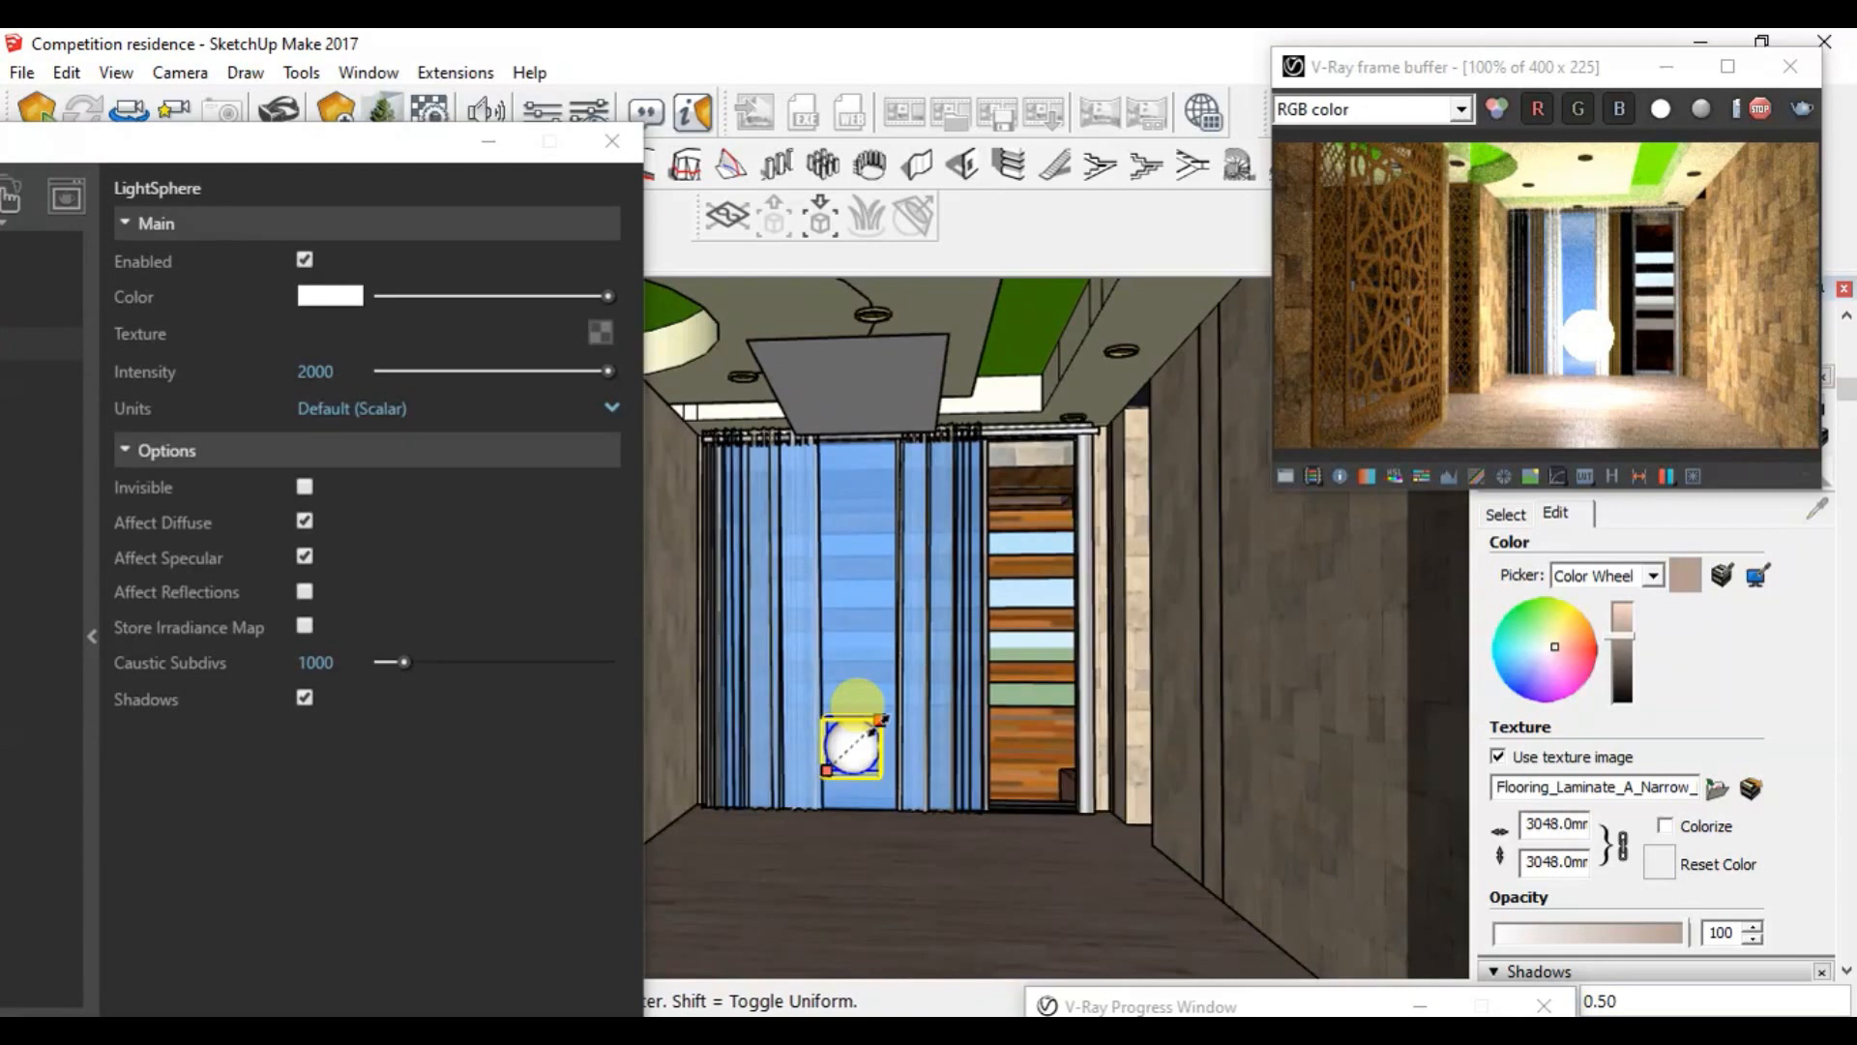
left_click(864, 709)
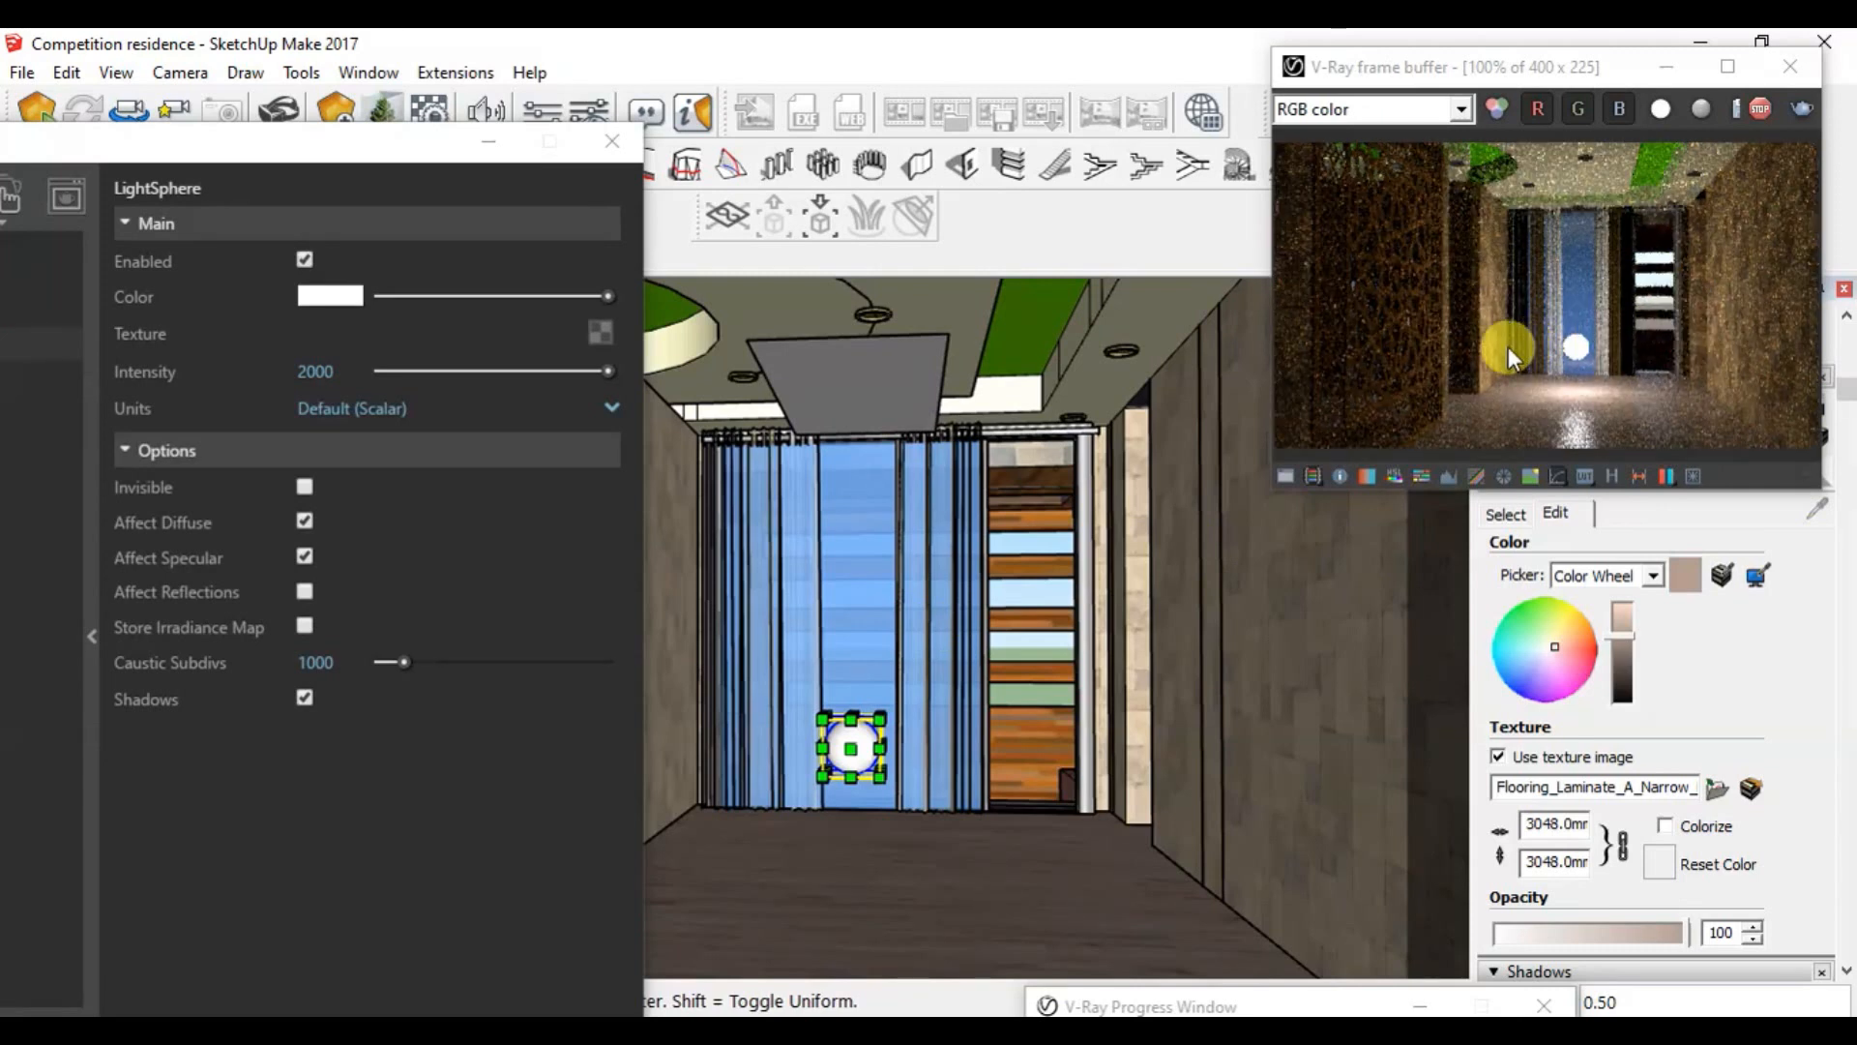
Step: Enlarge the reduced sphere light uniformly by a factor of about 2.21
left_click_drag(310, 143, 639, 93)
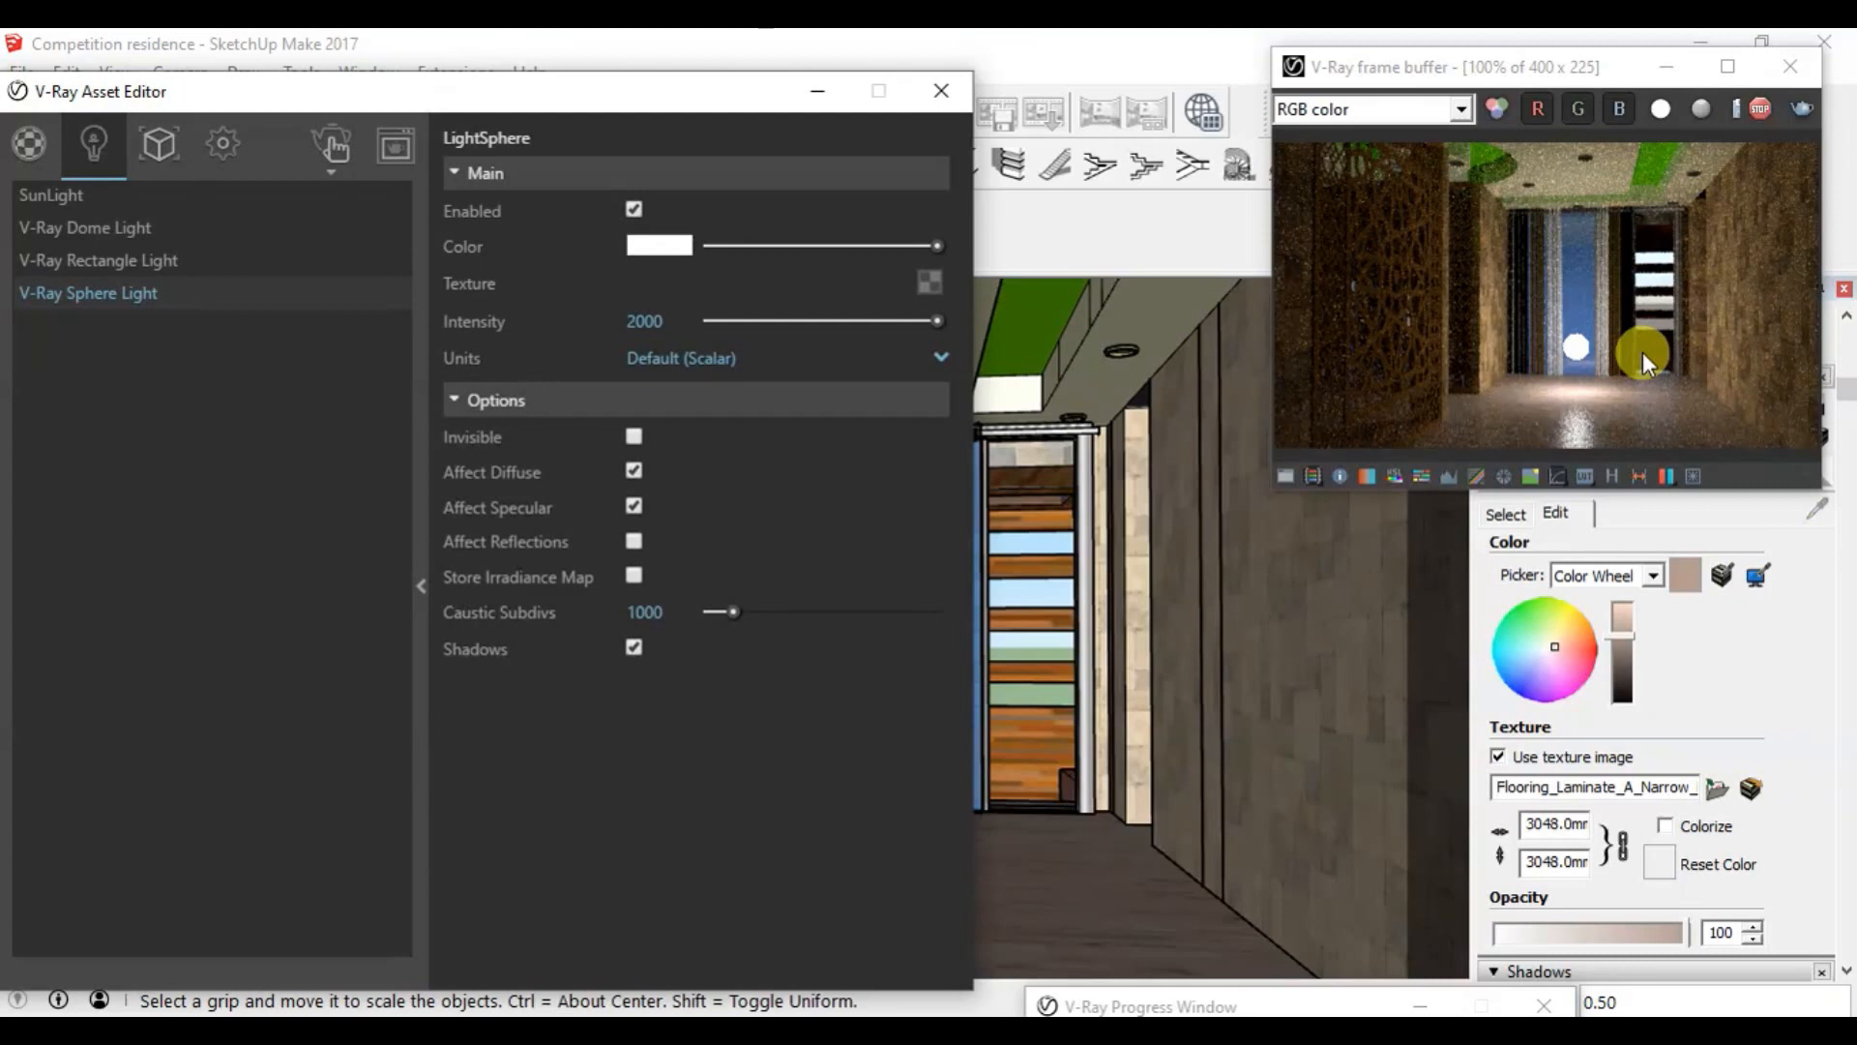
left_click_drag(611, 101, 233, 122)
left_click_drag(883, 711, 958, 648)
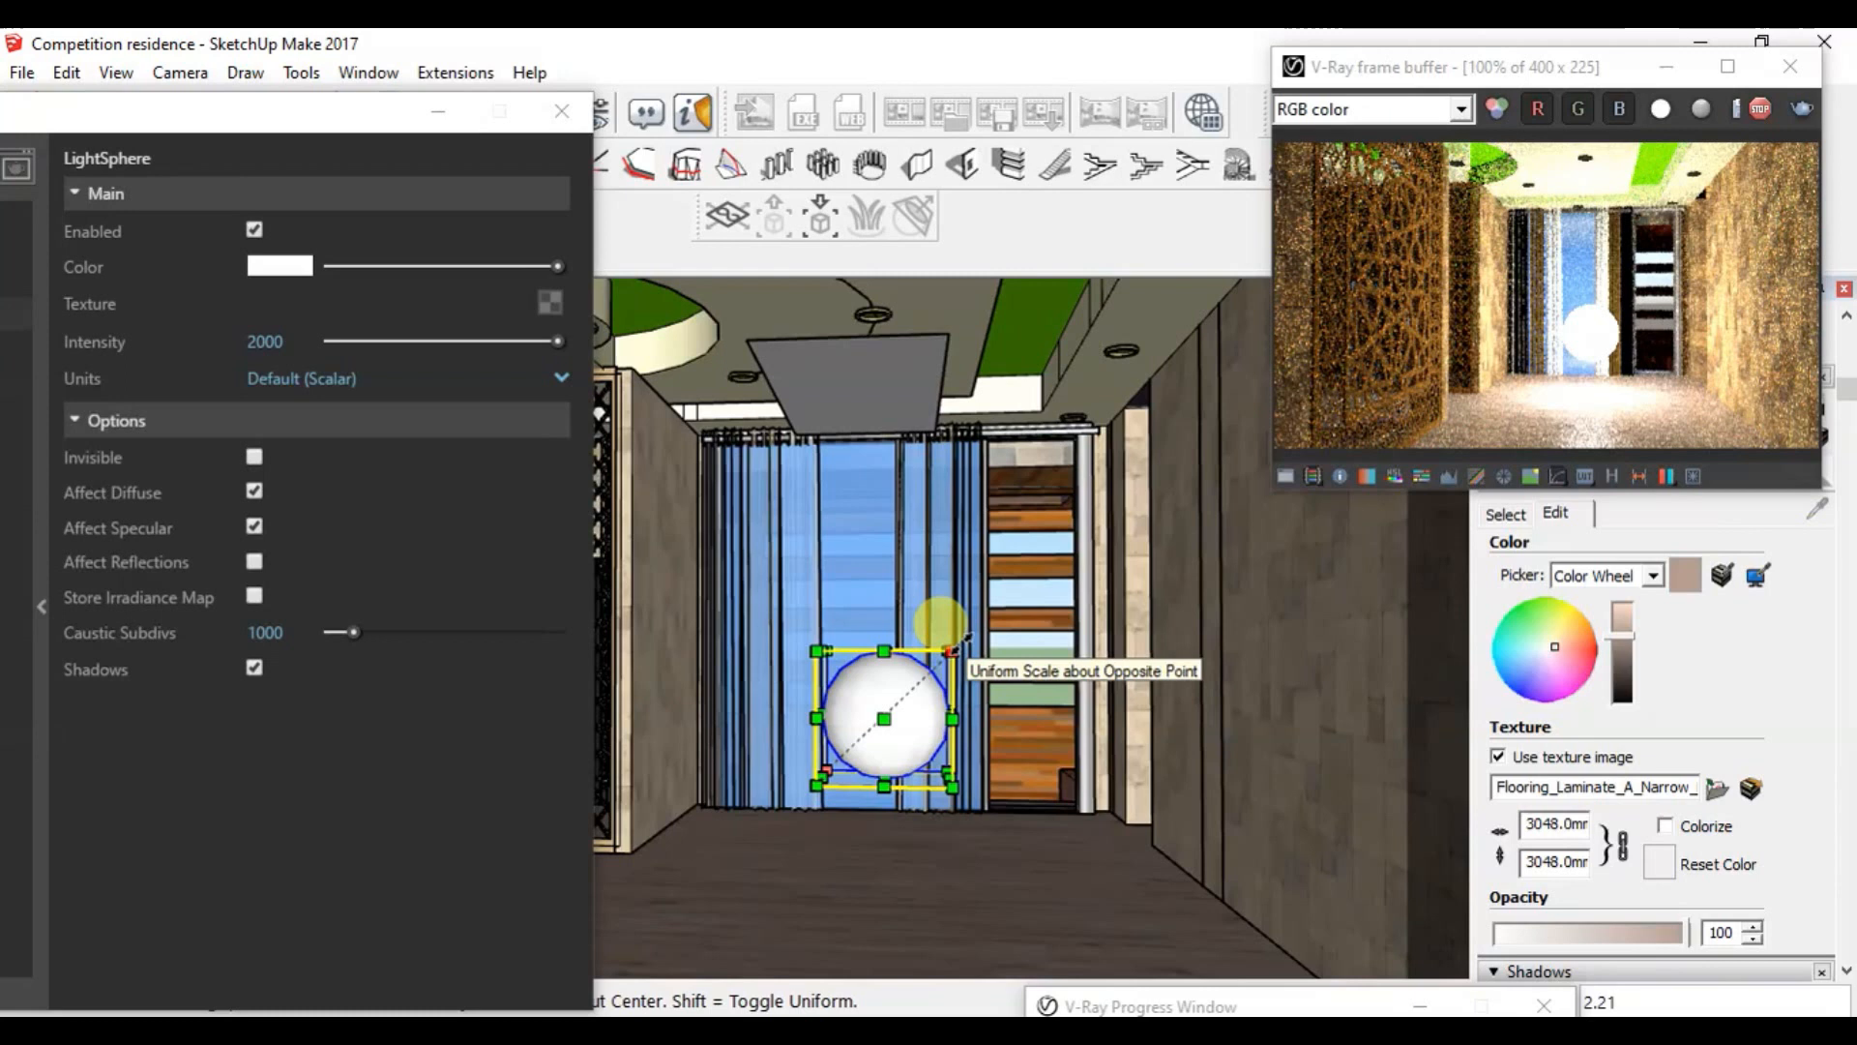
Step: Scale the sphere light down uniformly by a factor of about 0.38 and set its intensity to 5000
left_click_drag(953, 646, 876, 728)
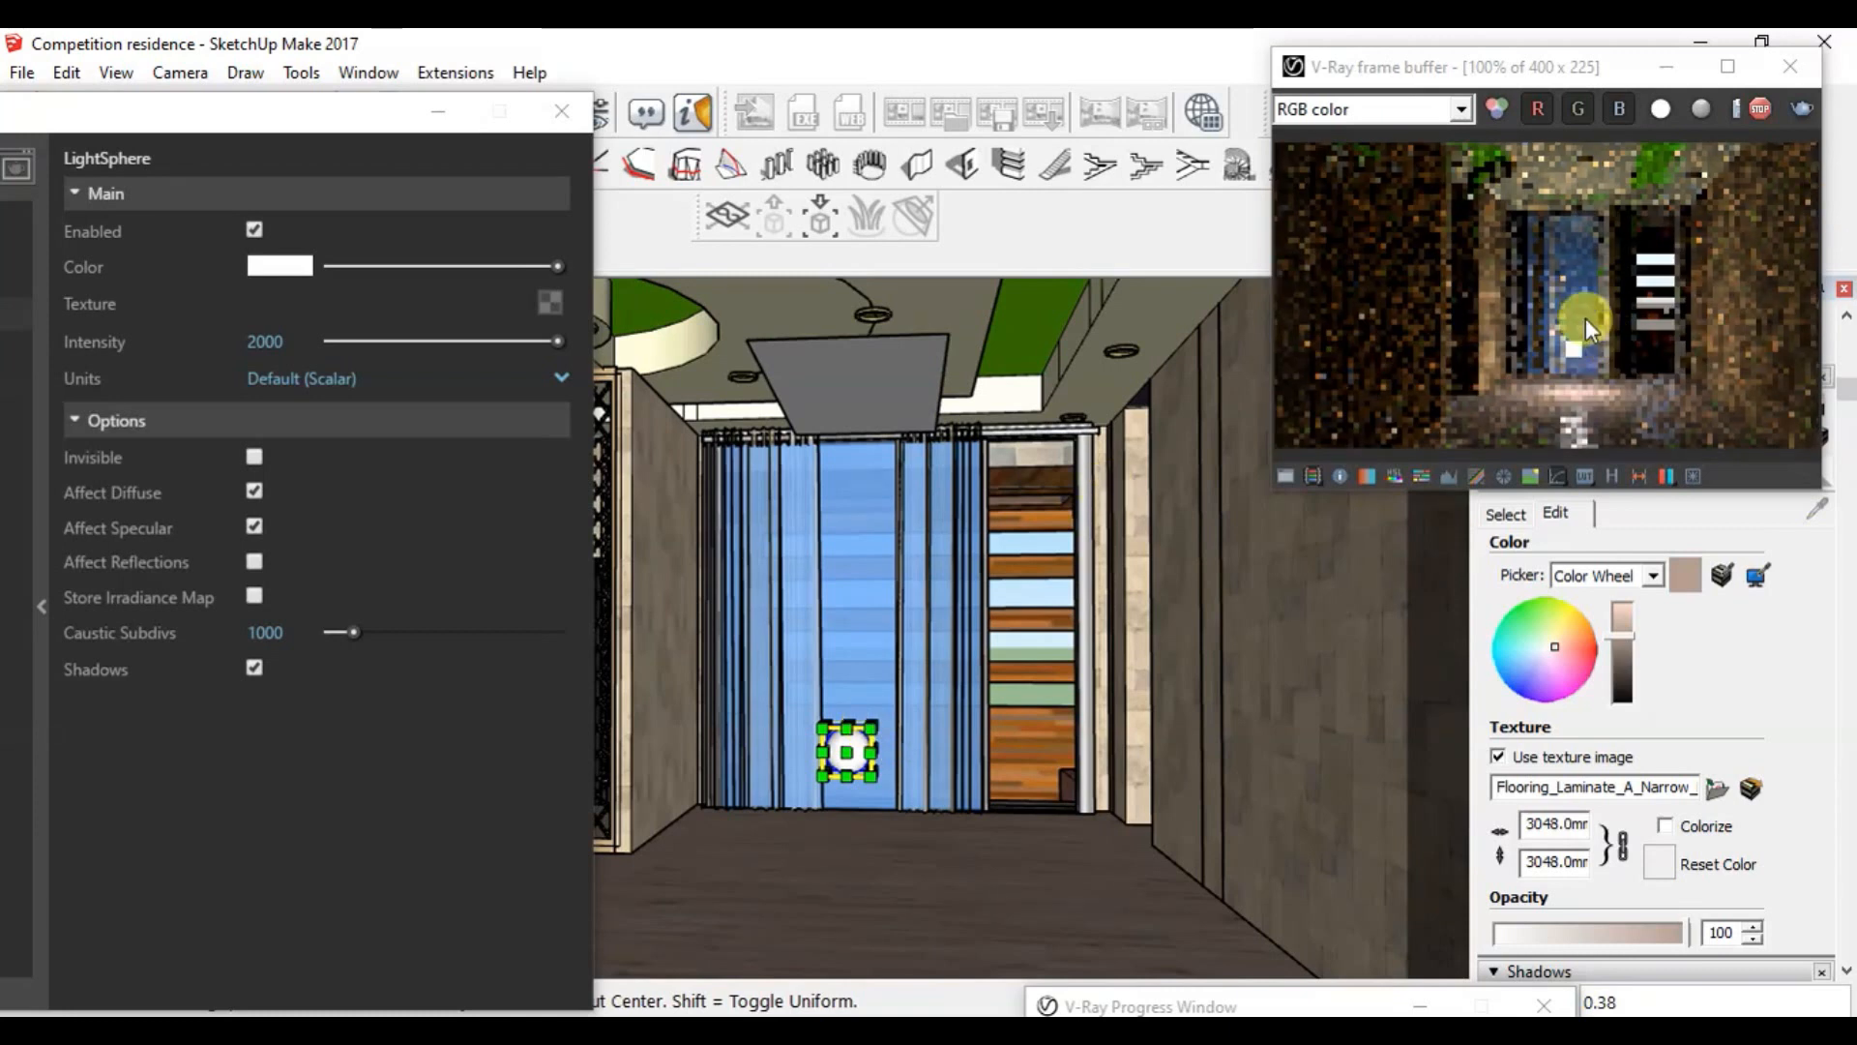
left_click_drag(353, 112, 548, 79)
double_click(496, 305)
type("5000")
key("Return")
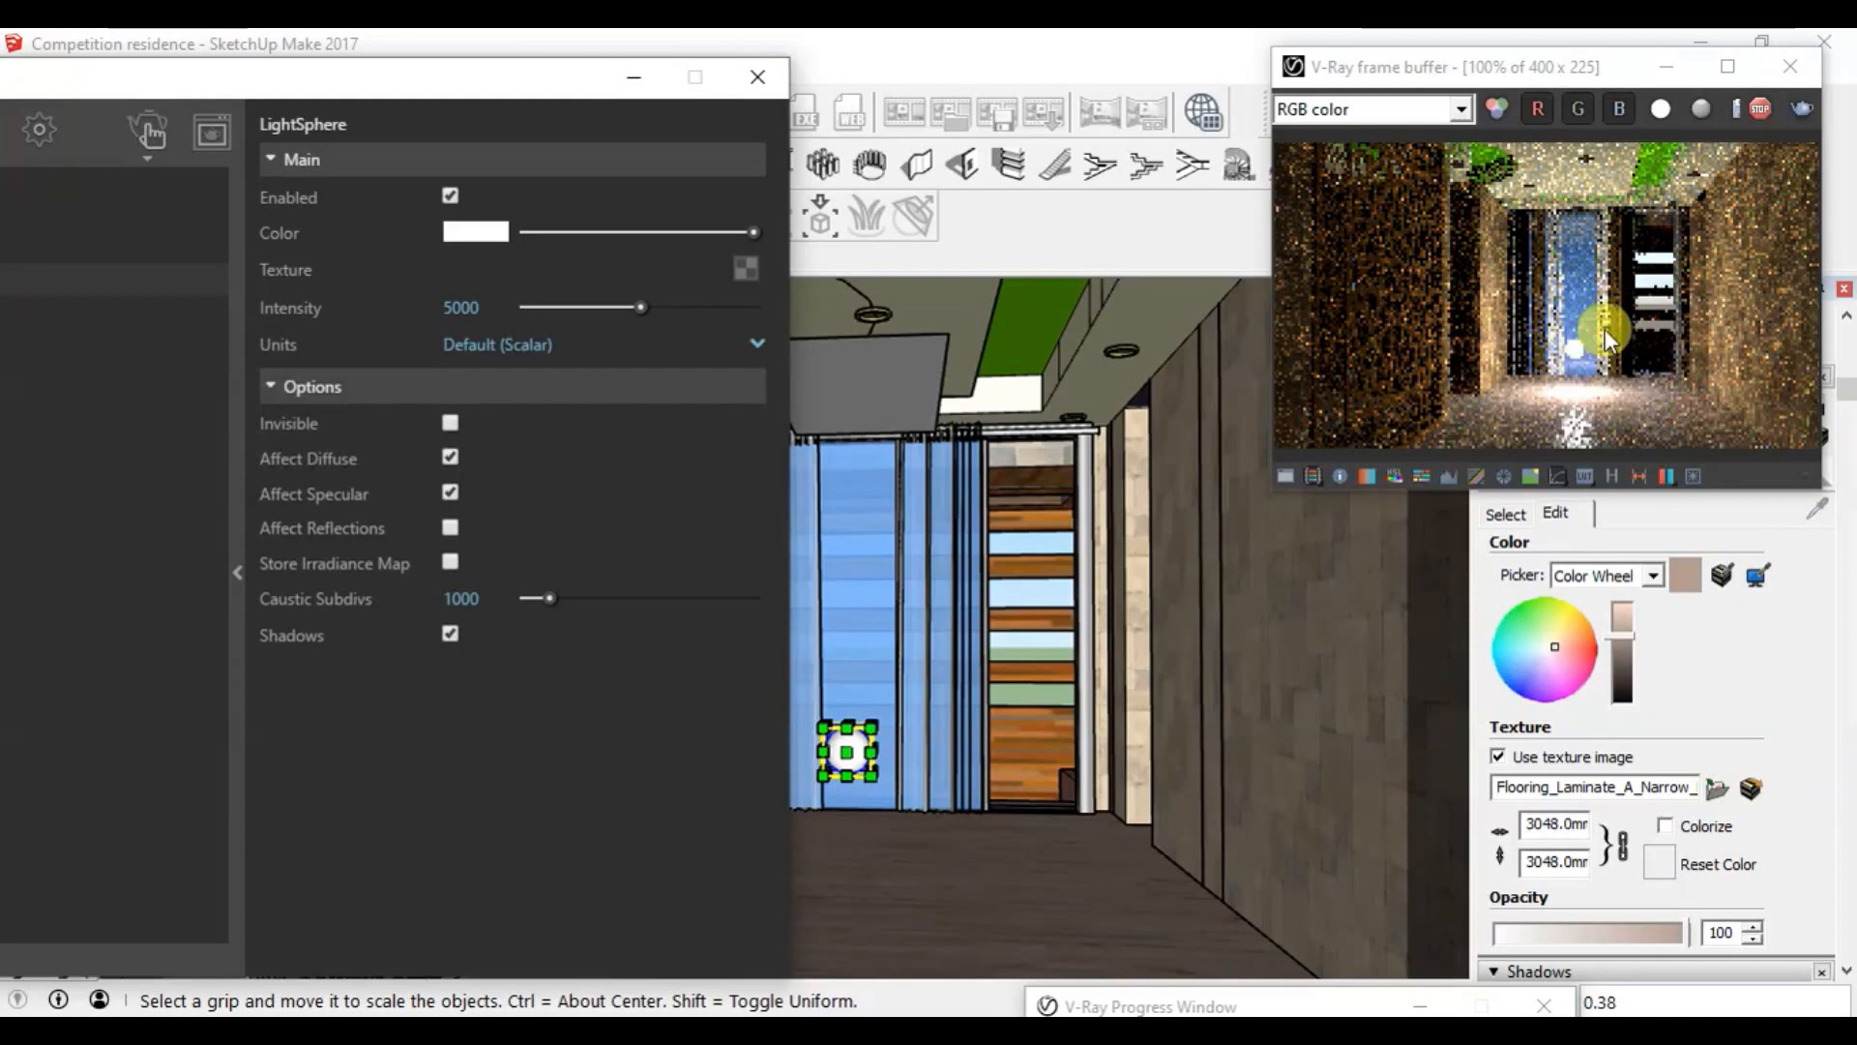
Step: Disable the V-Ray Sphere Light so it no longer contributes to the render
left_click(813, 466)
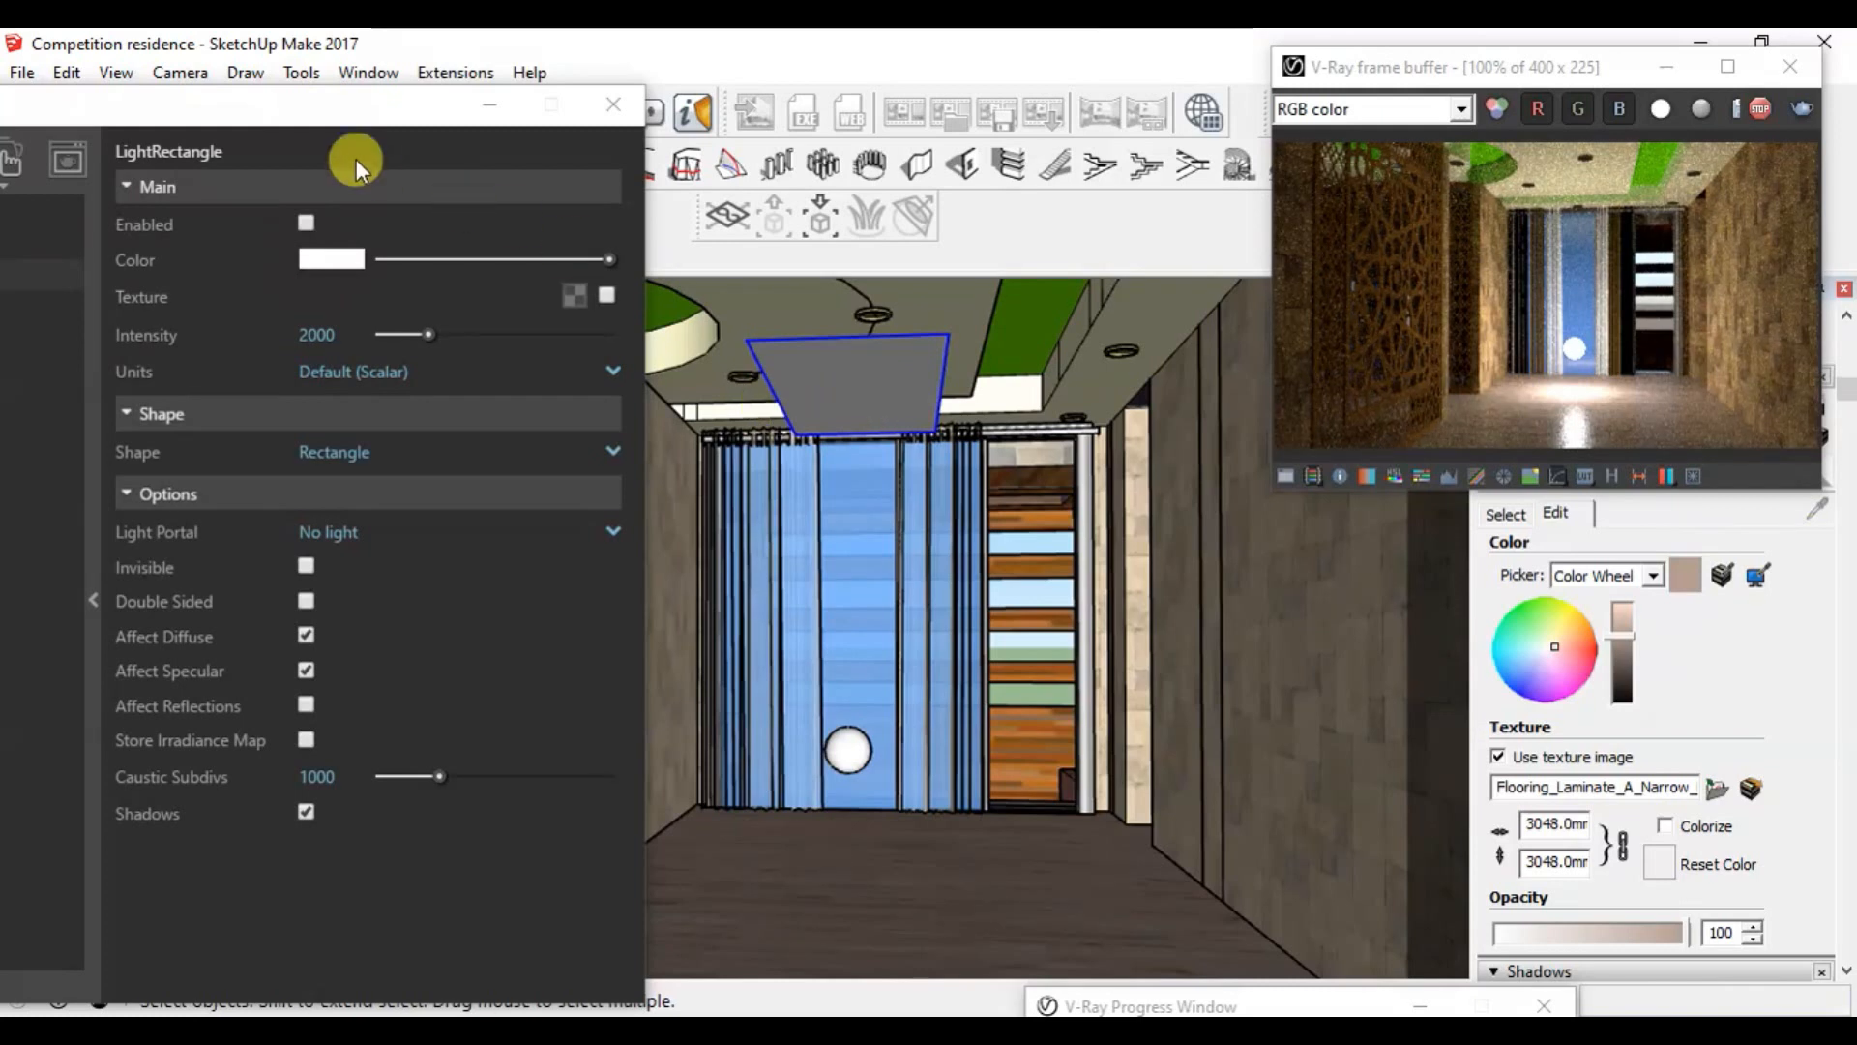
left_click_drag(298, 110, 685, 102)
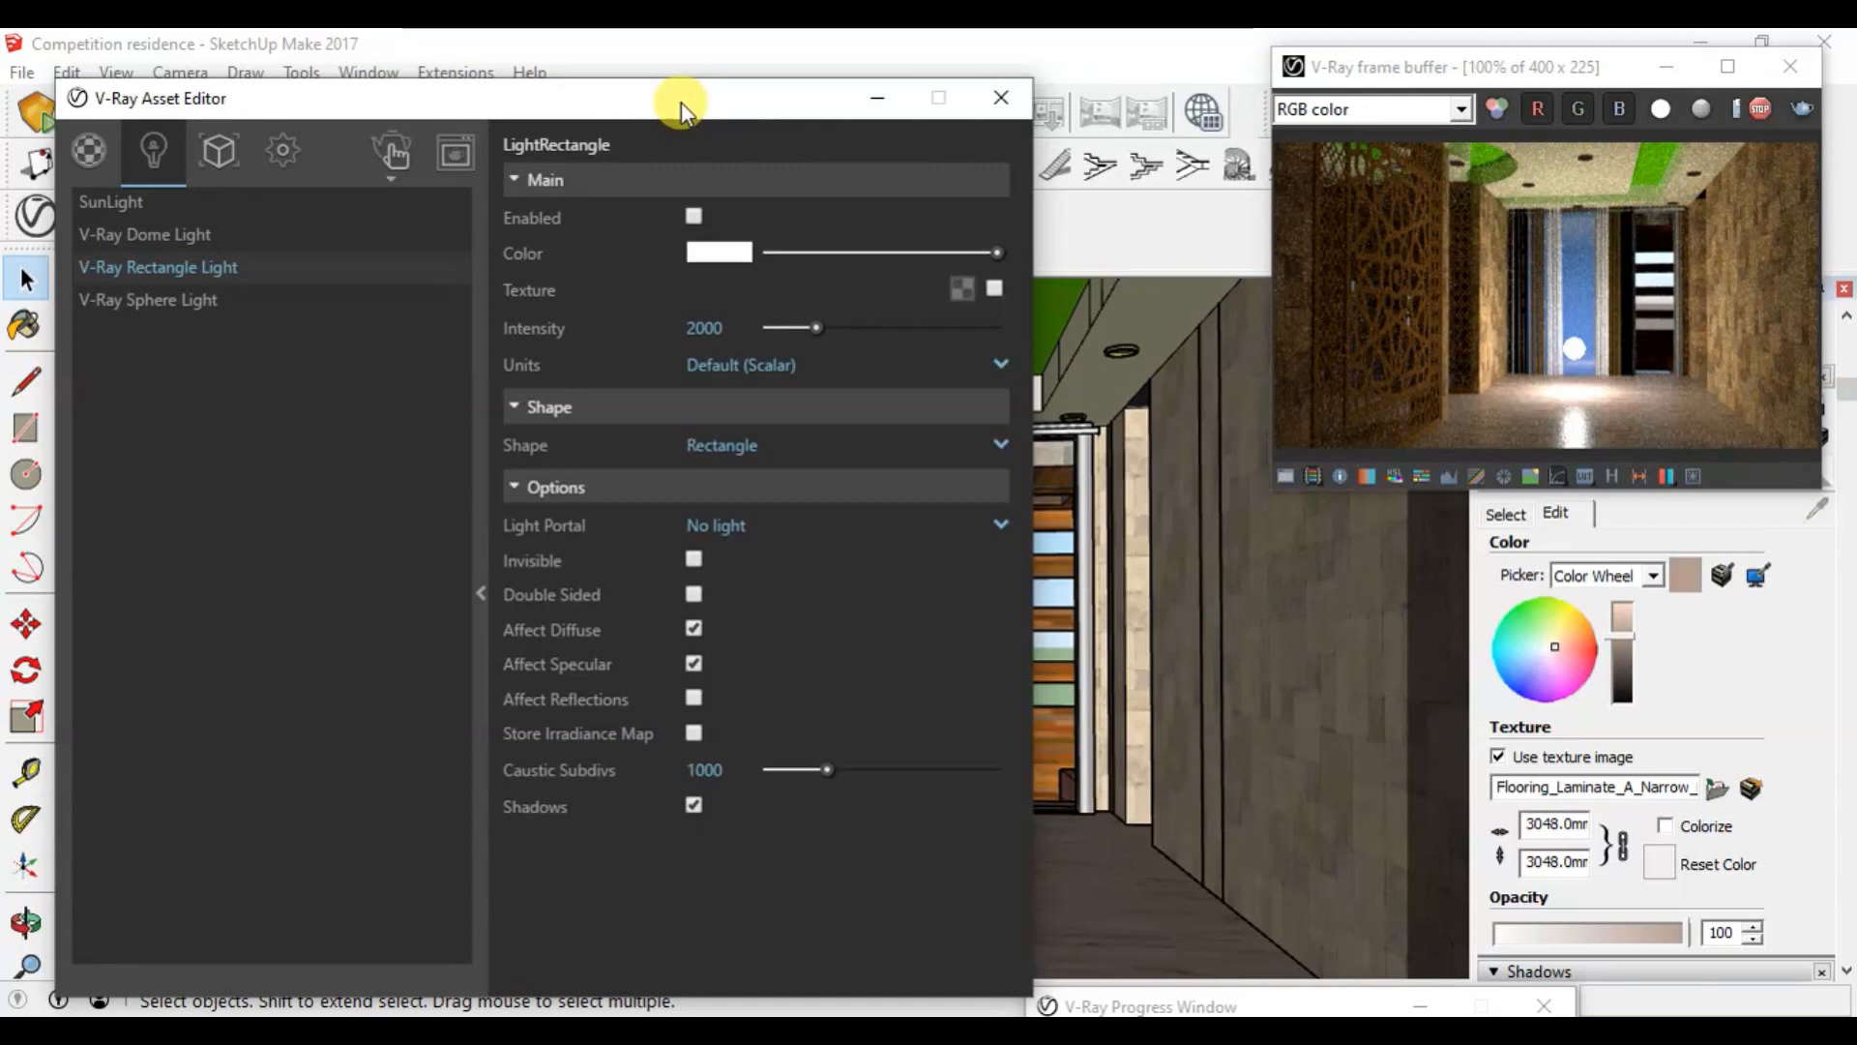
left_click(210, 304)
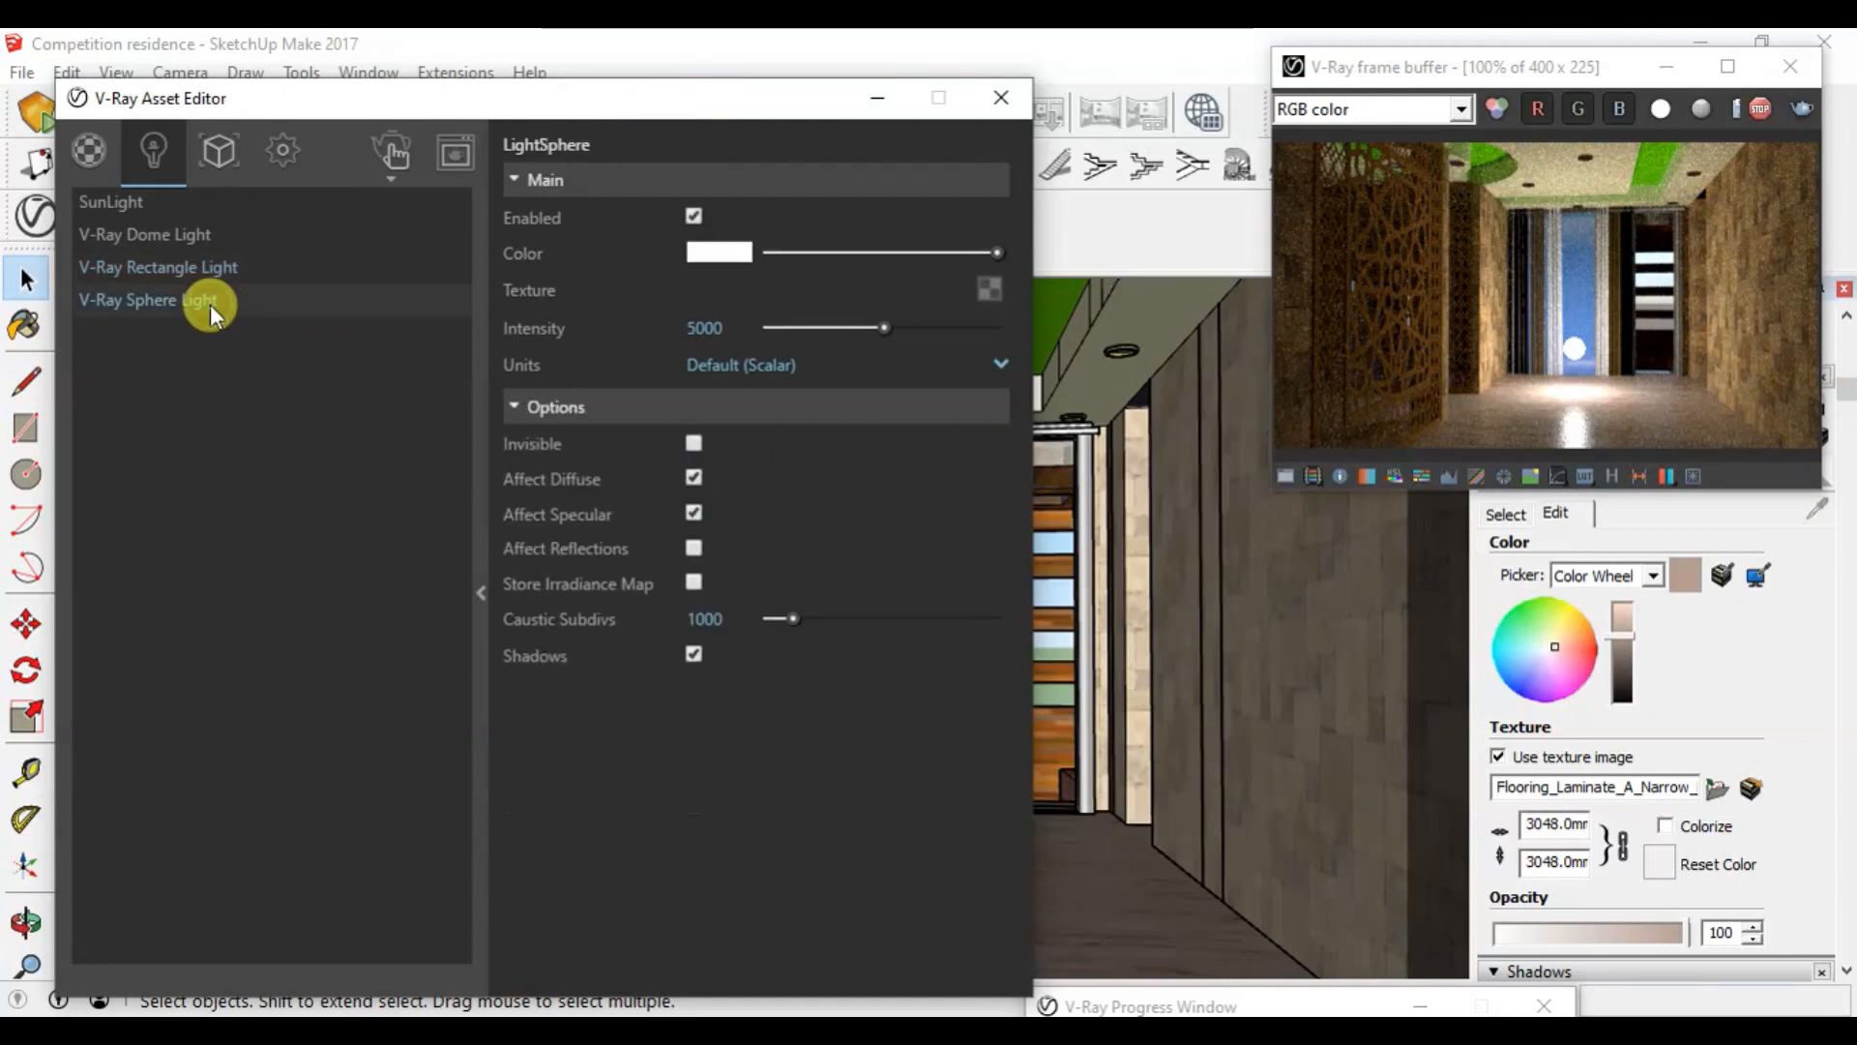
left_click(692, 215)
Step: Place a V-Ray spot light at the center of the round ceiling downlight beside the stone wall, pointing downward
mouse_move(677, 103)
left_mouse_down()
mouse_move(474, 195)
mouse_move(551, 627)
left_mouse_up()
left_click(572, 221)
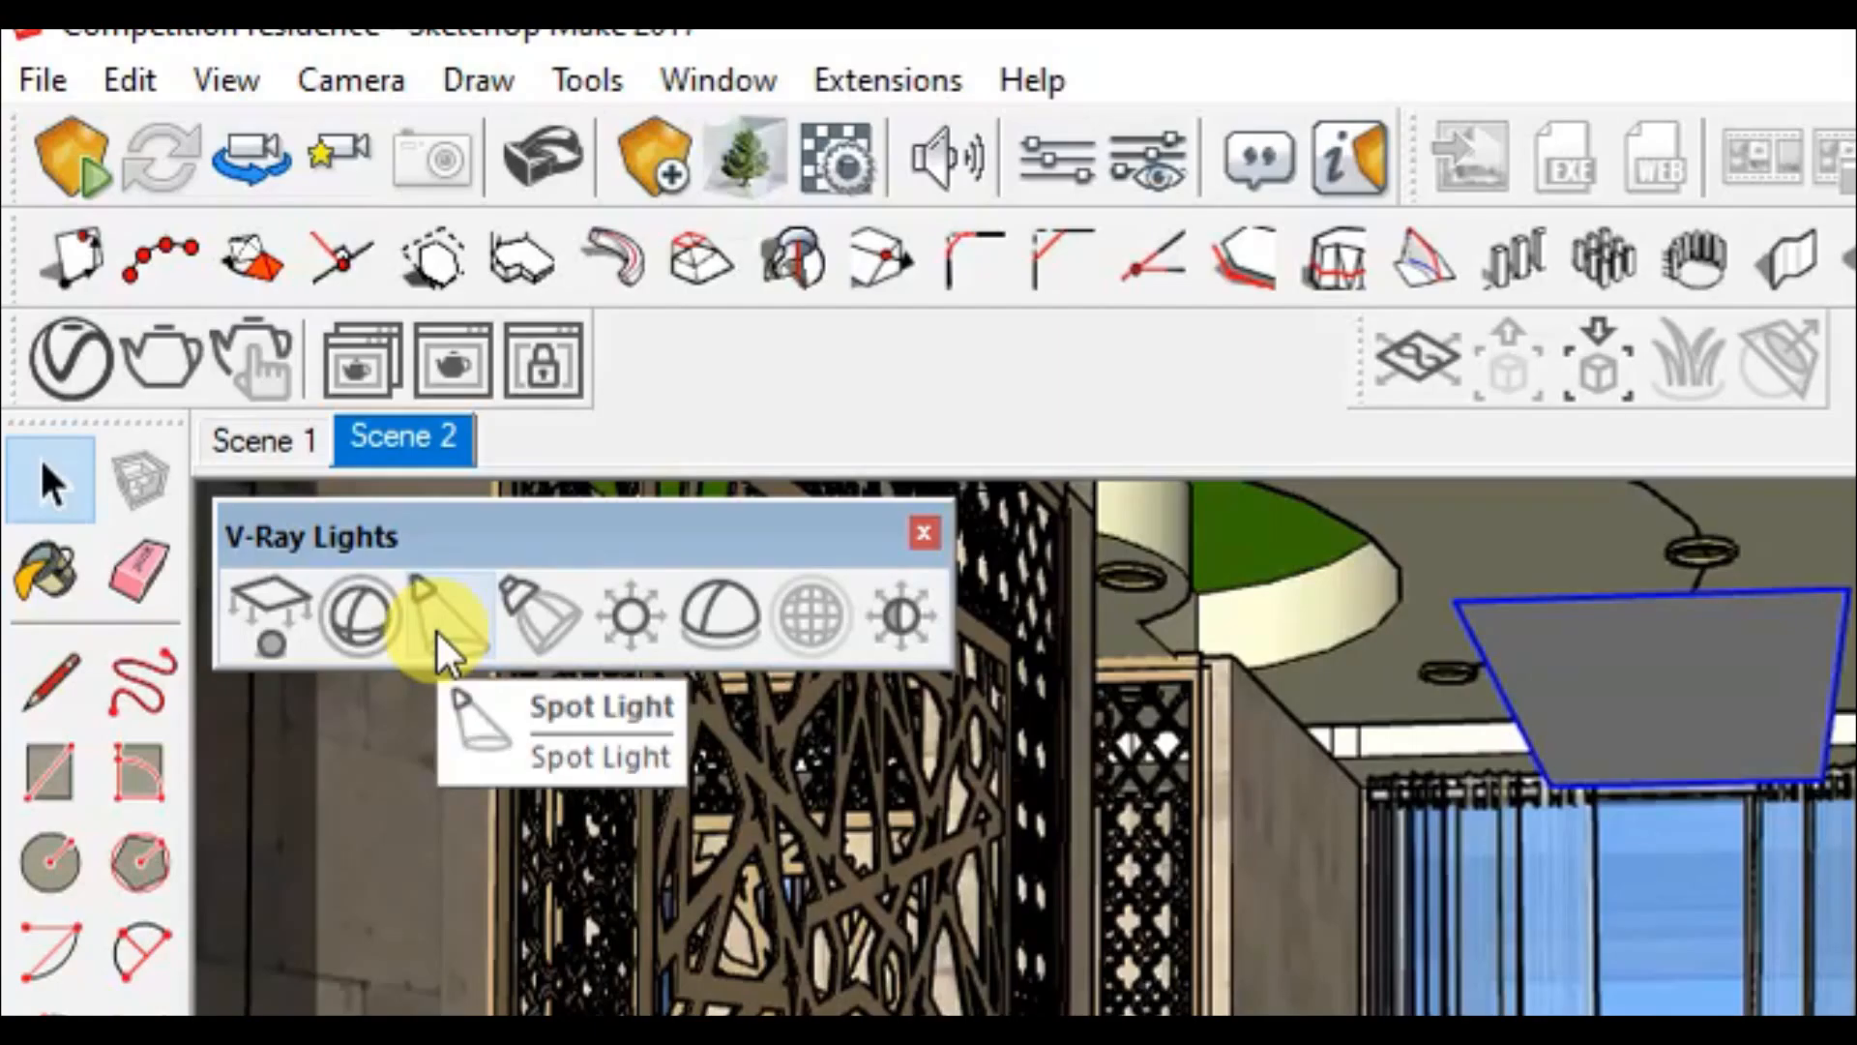
left_click(440, 649)
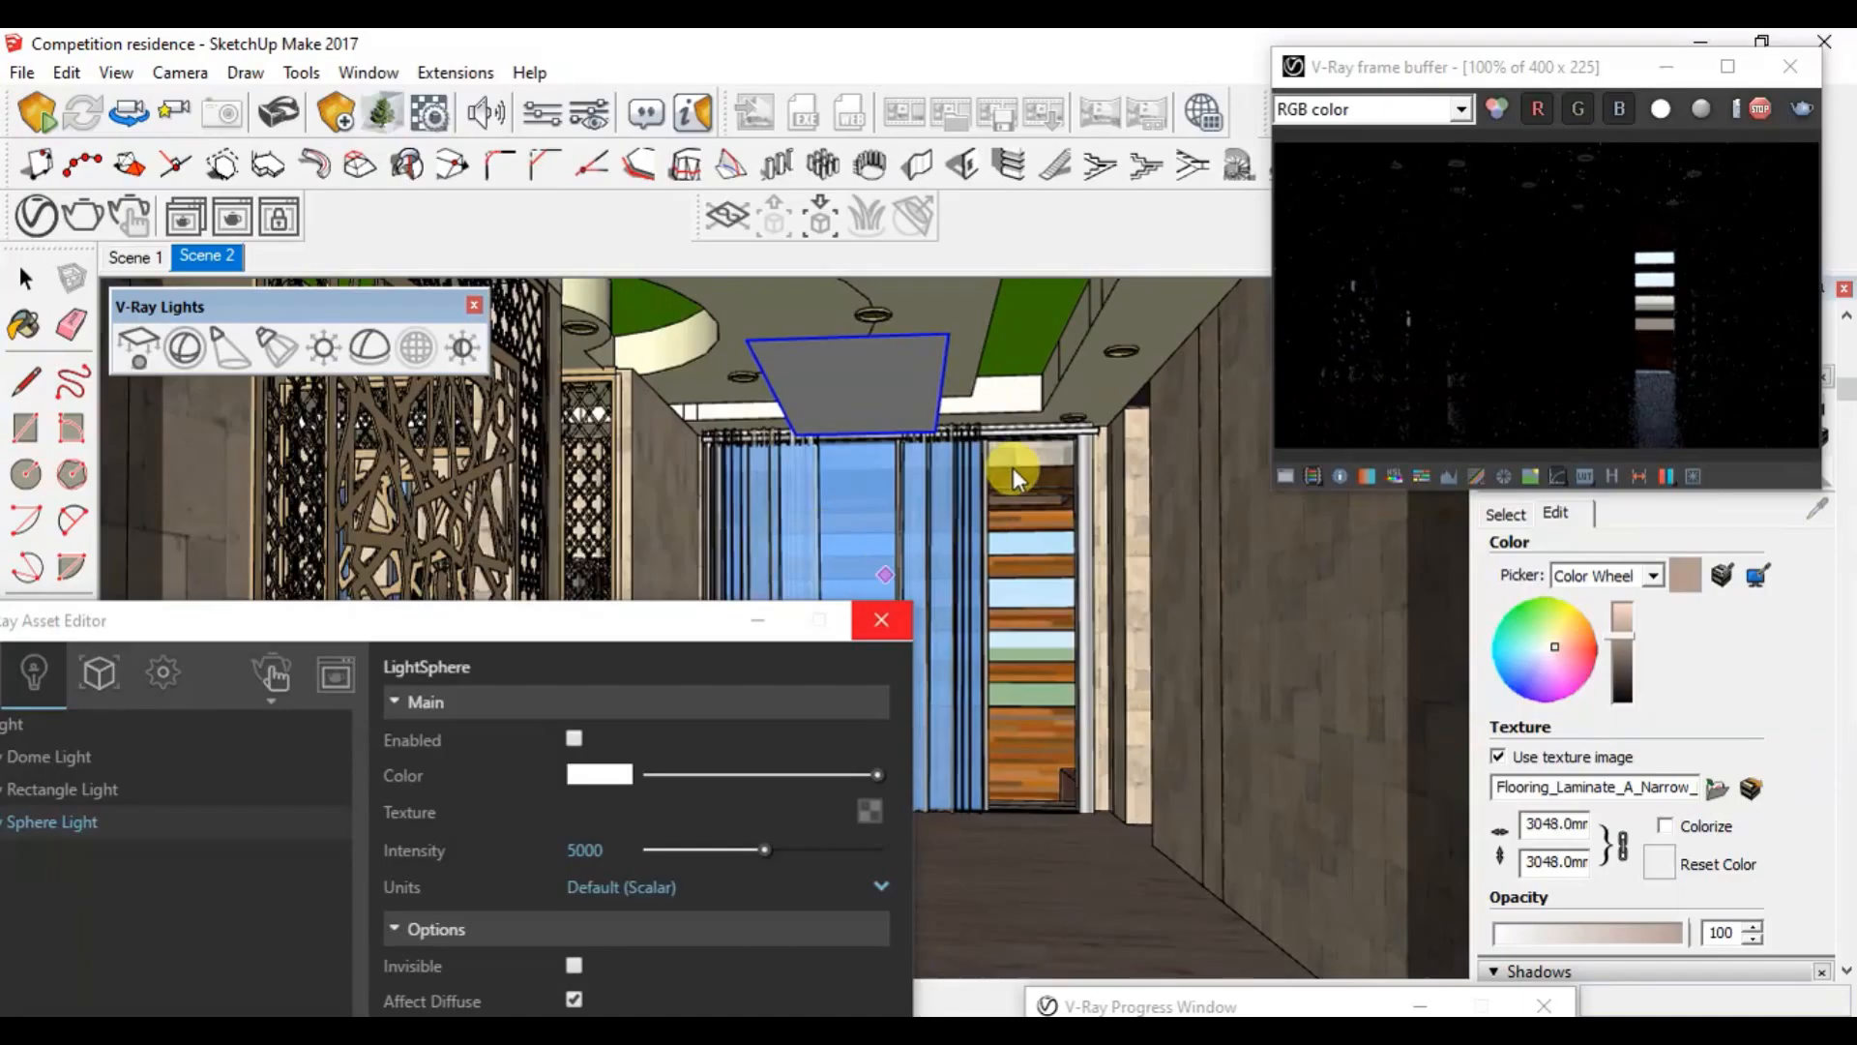
scroll(1146, 345, "up", 5)
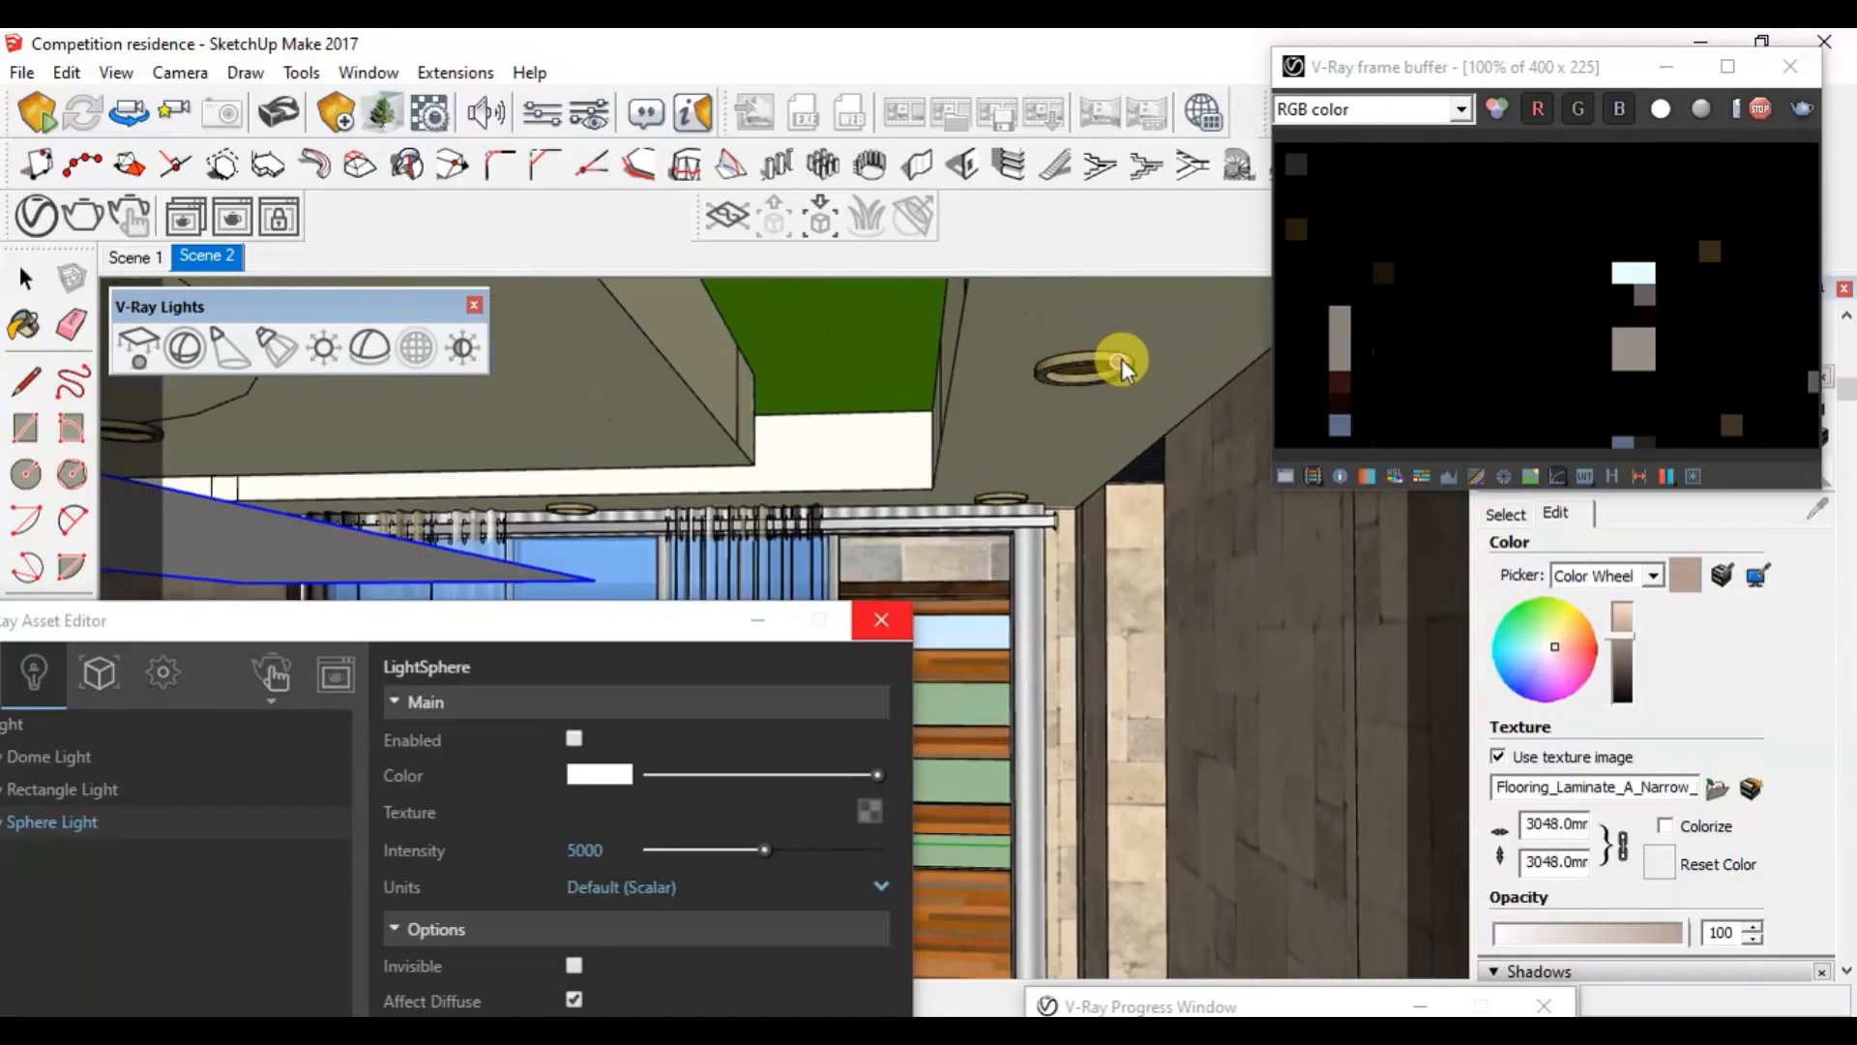
scroll(1119, 358, "up", 4)
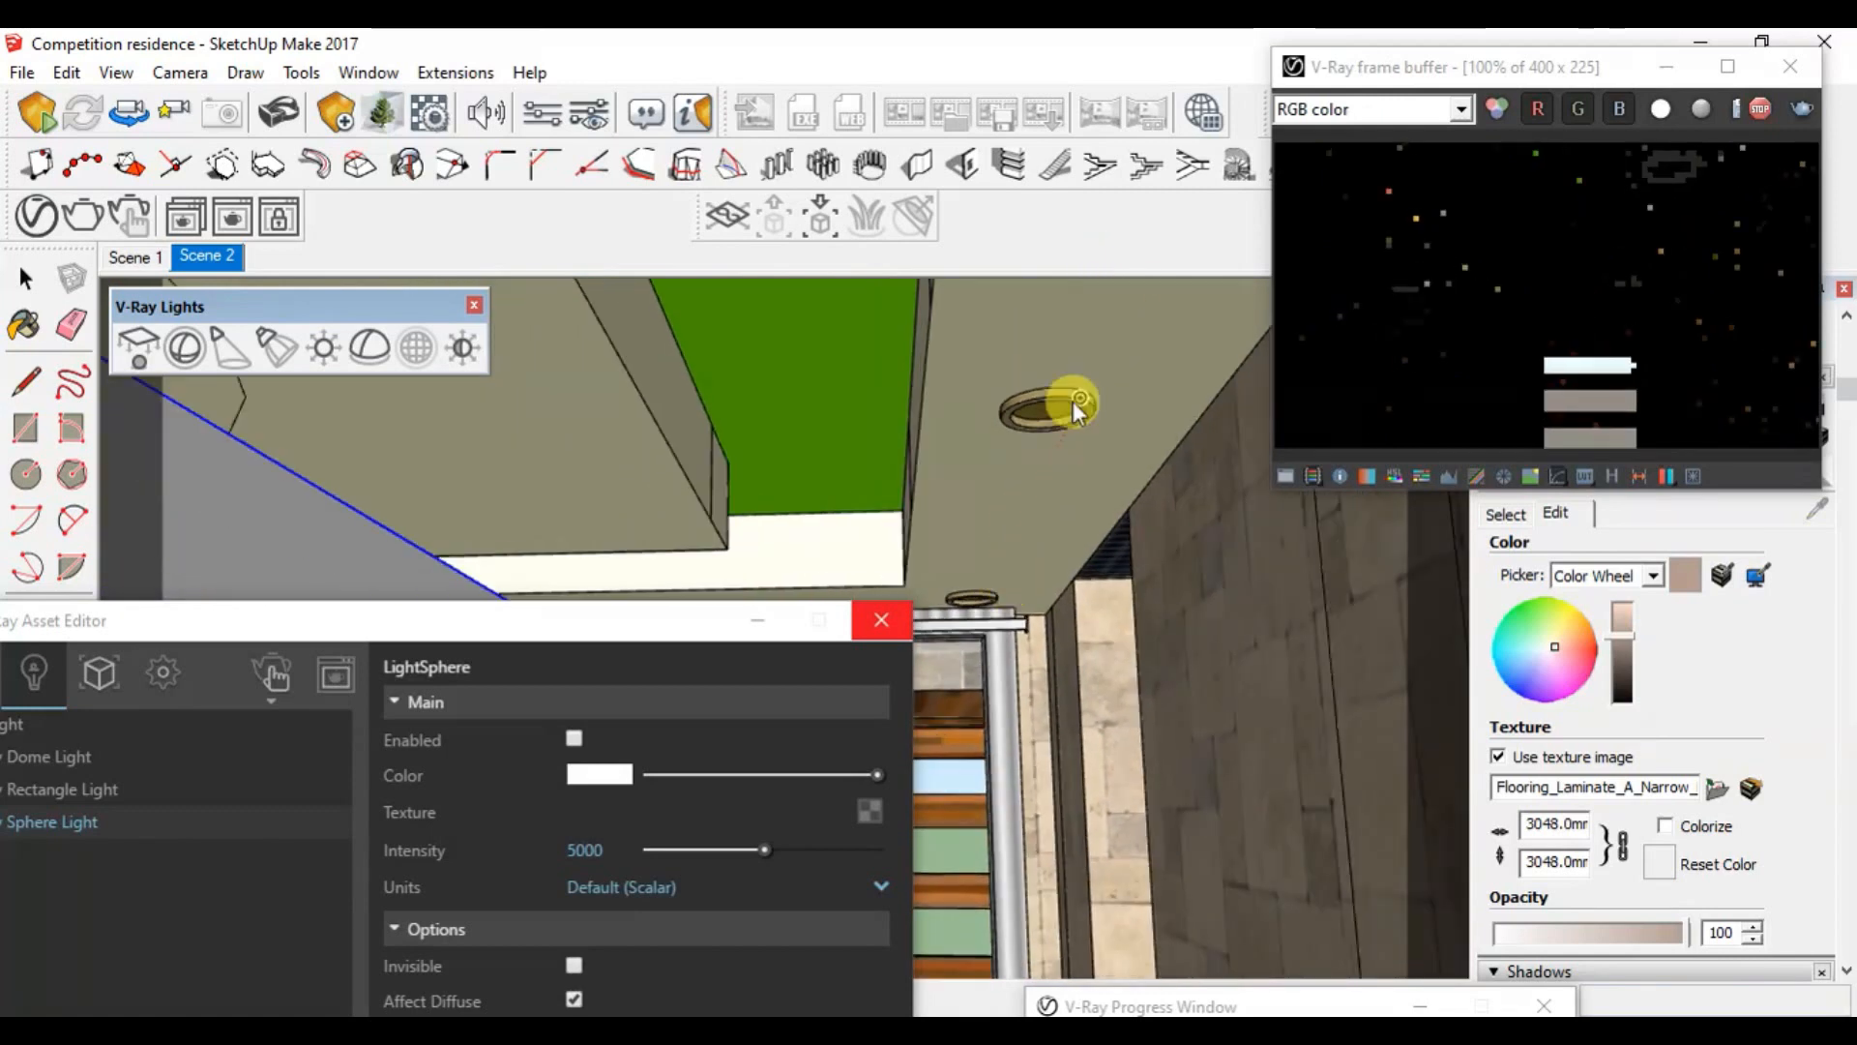
scroll(1072, 400, "up", 5)
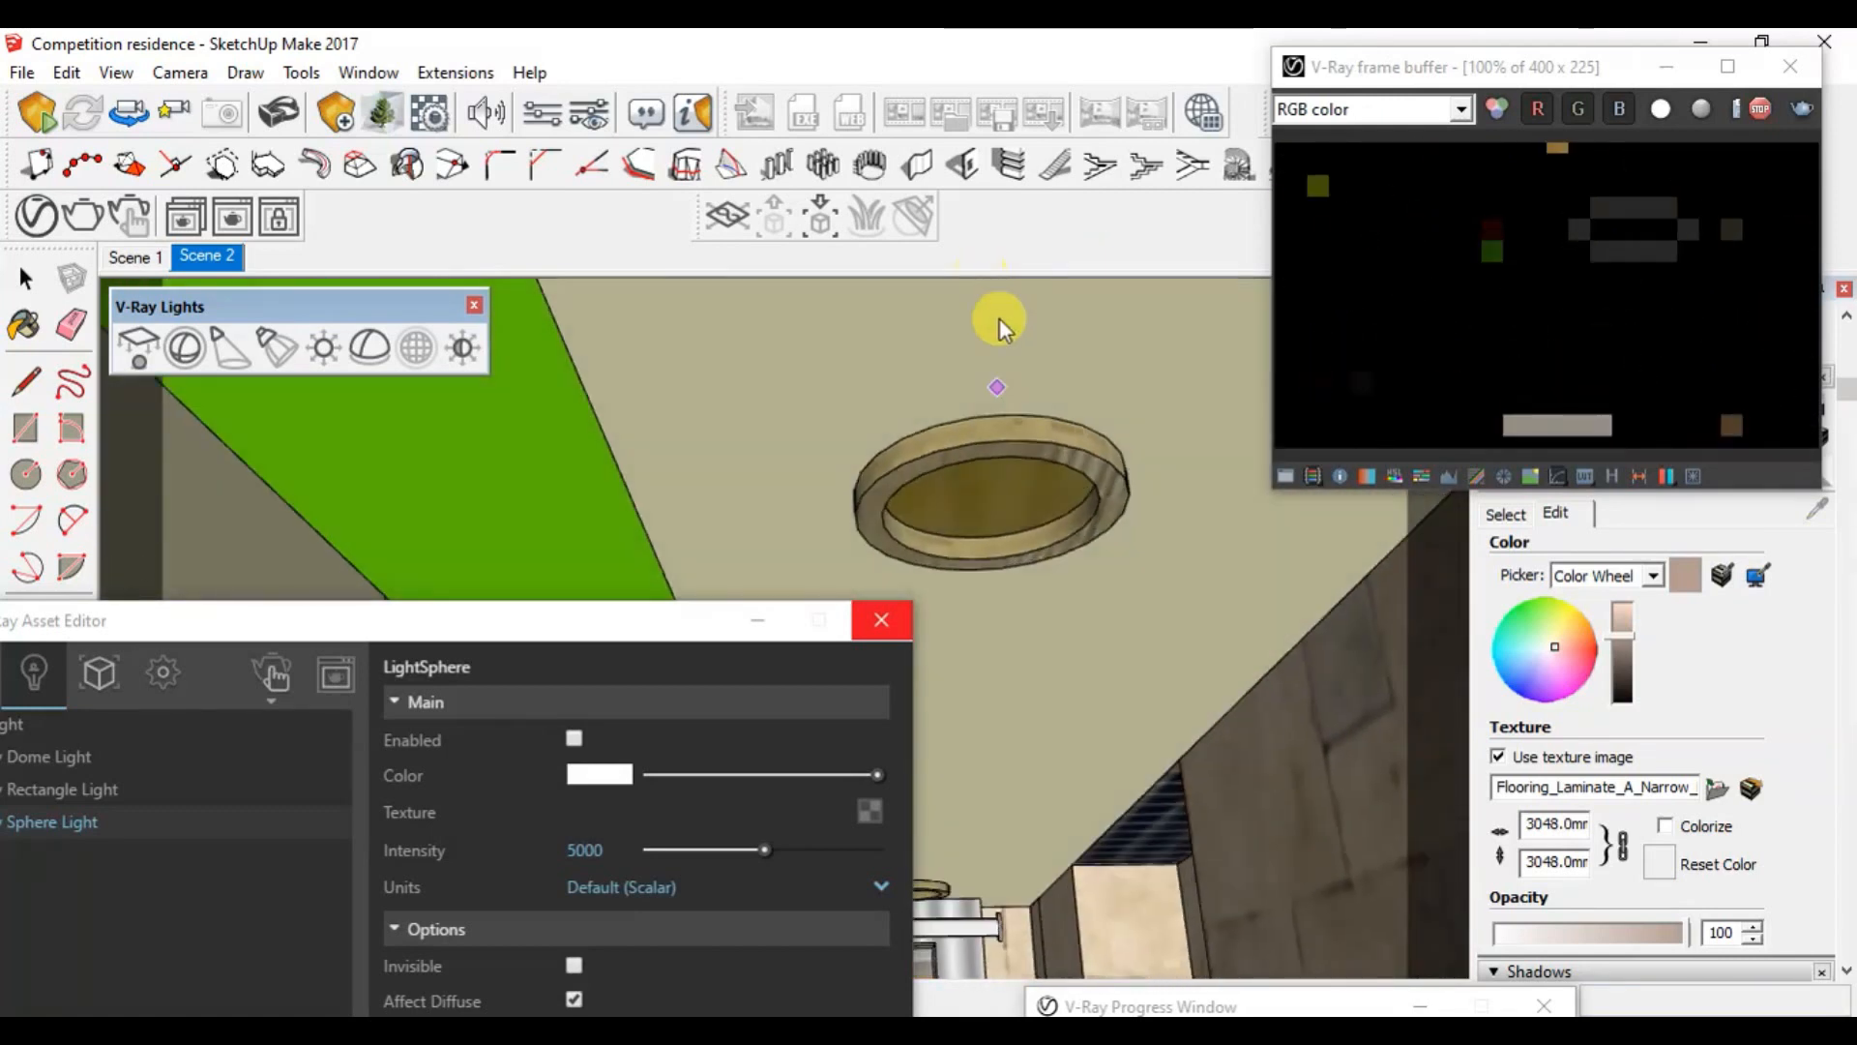
left_click(986, 510)
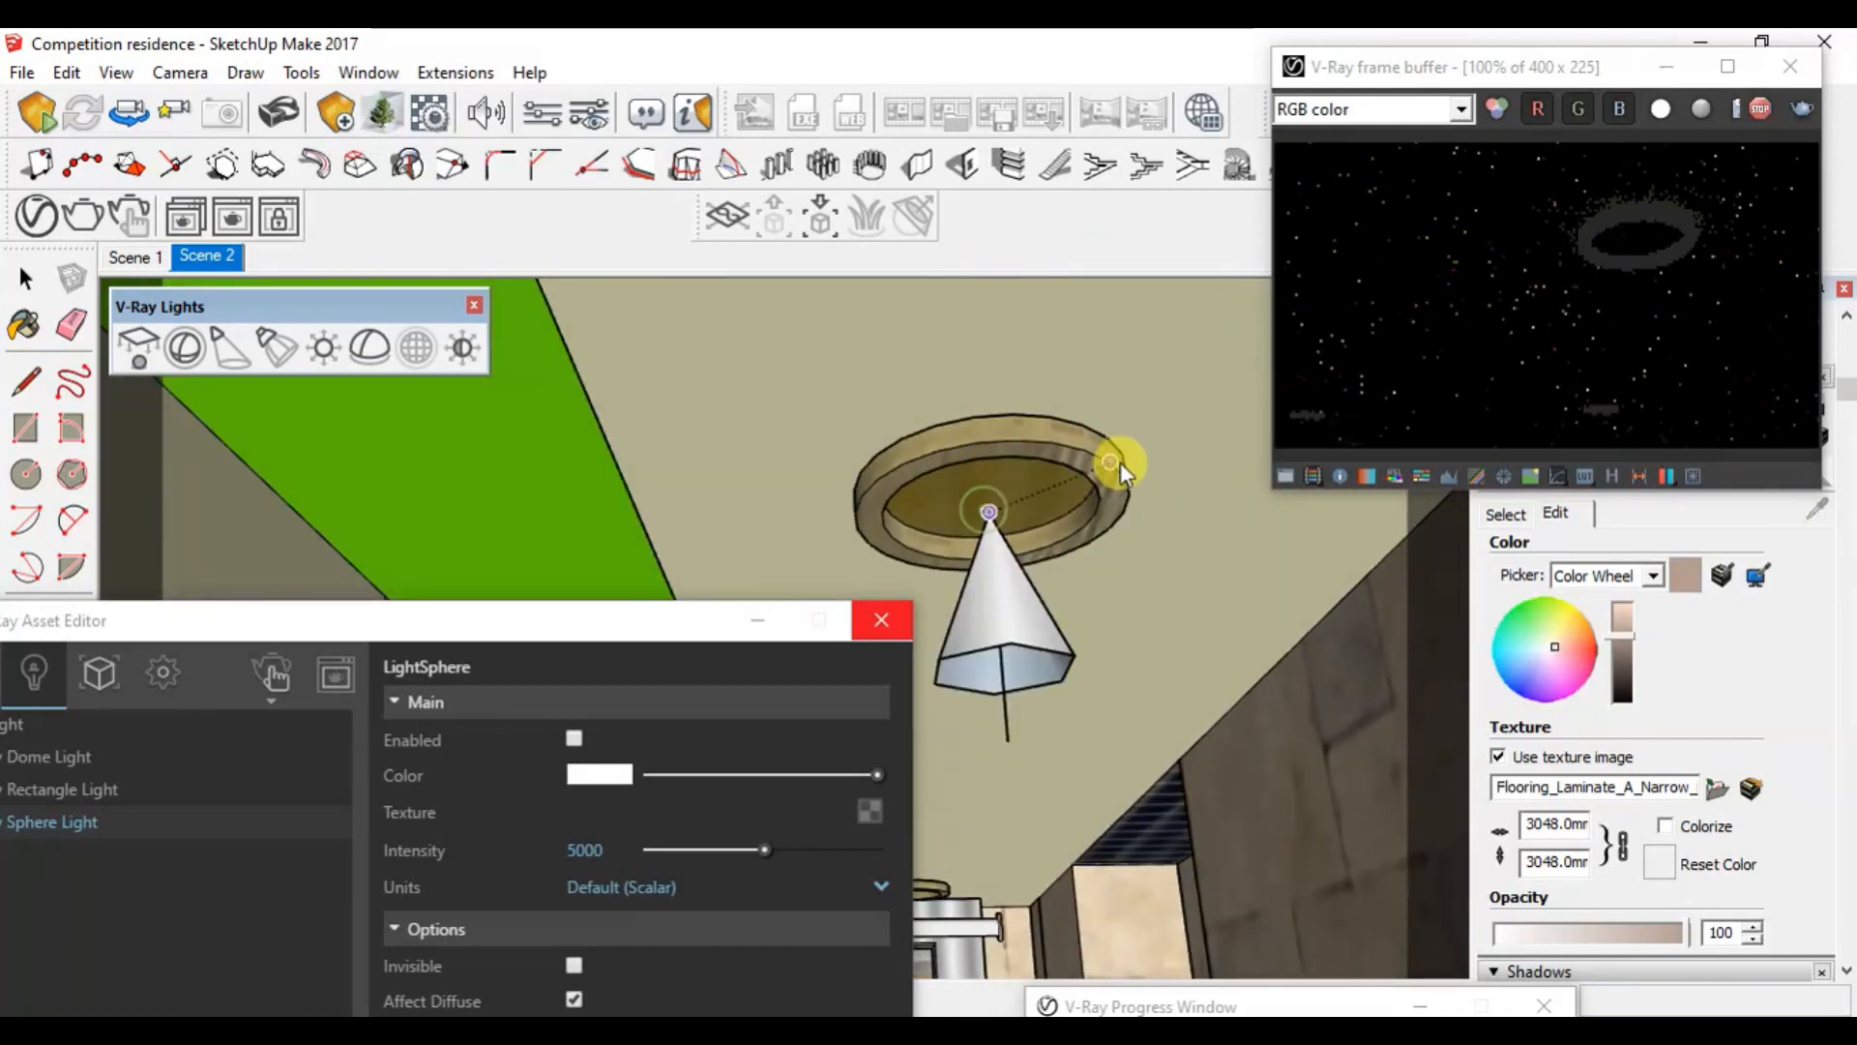
left_click(1120, 462)
scroll(1107, 542, "down", 5)
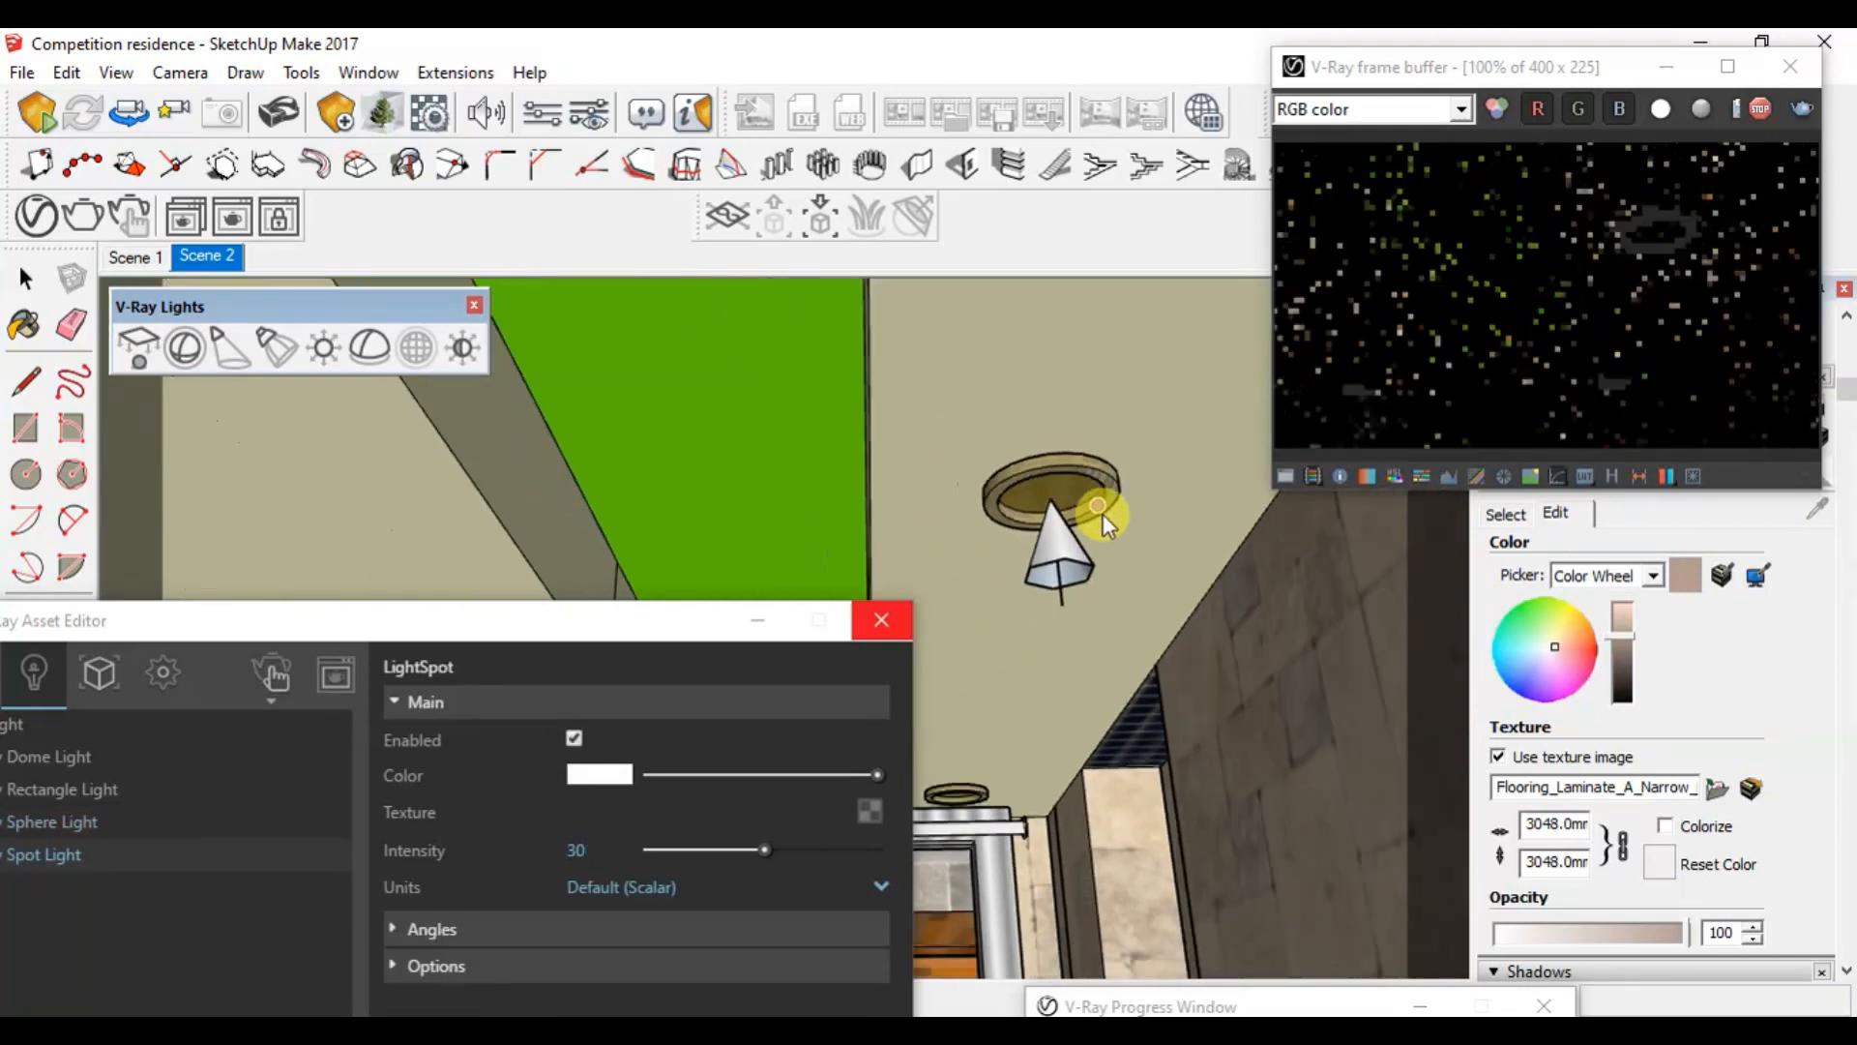
scroll(1102, 514, "down", 2)
key("space")
left_click(195, 256)
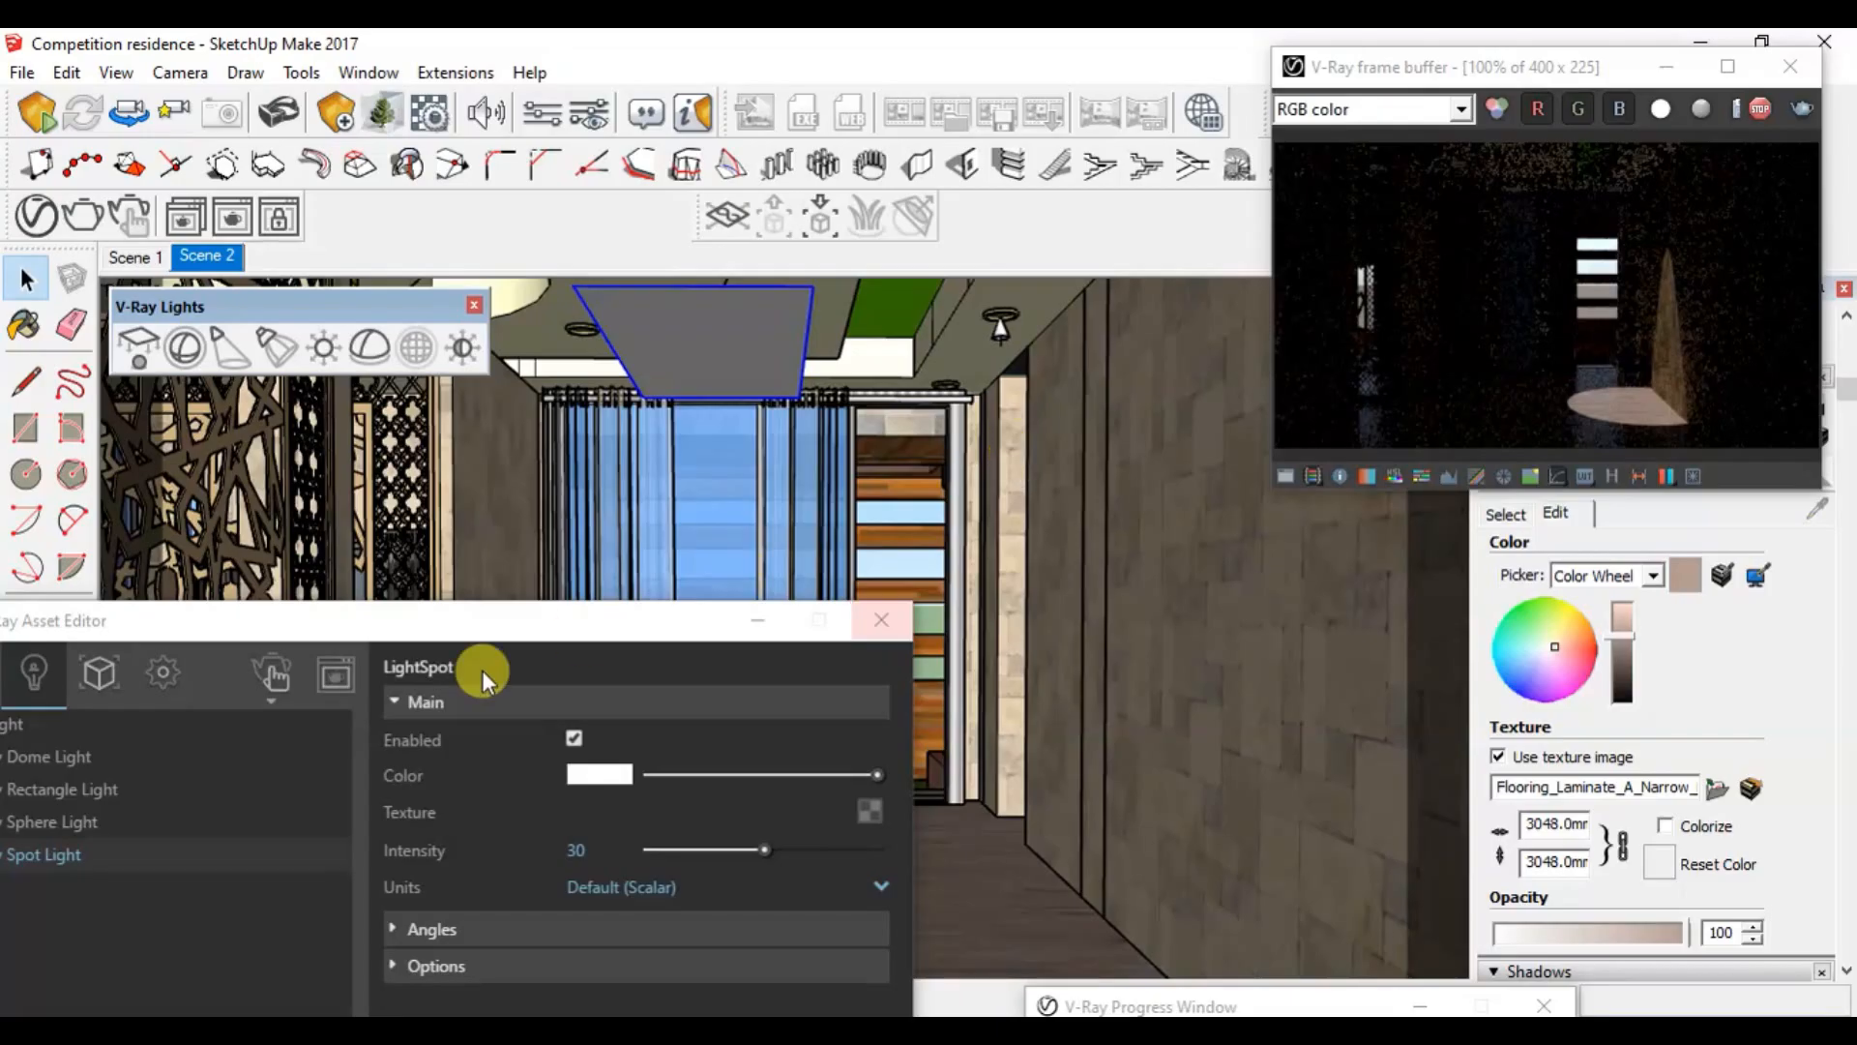
Step: Set the spot light's intensity to 500
left_click_drag(385, 634, 443, 124)
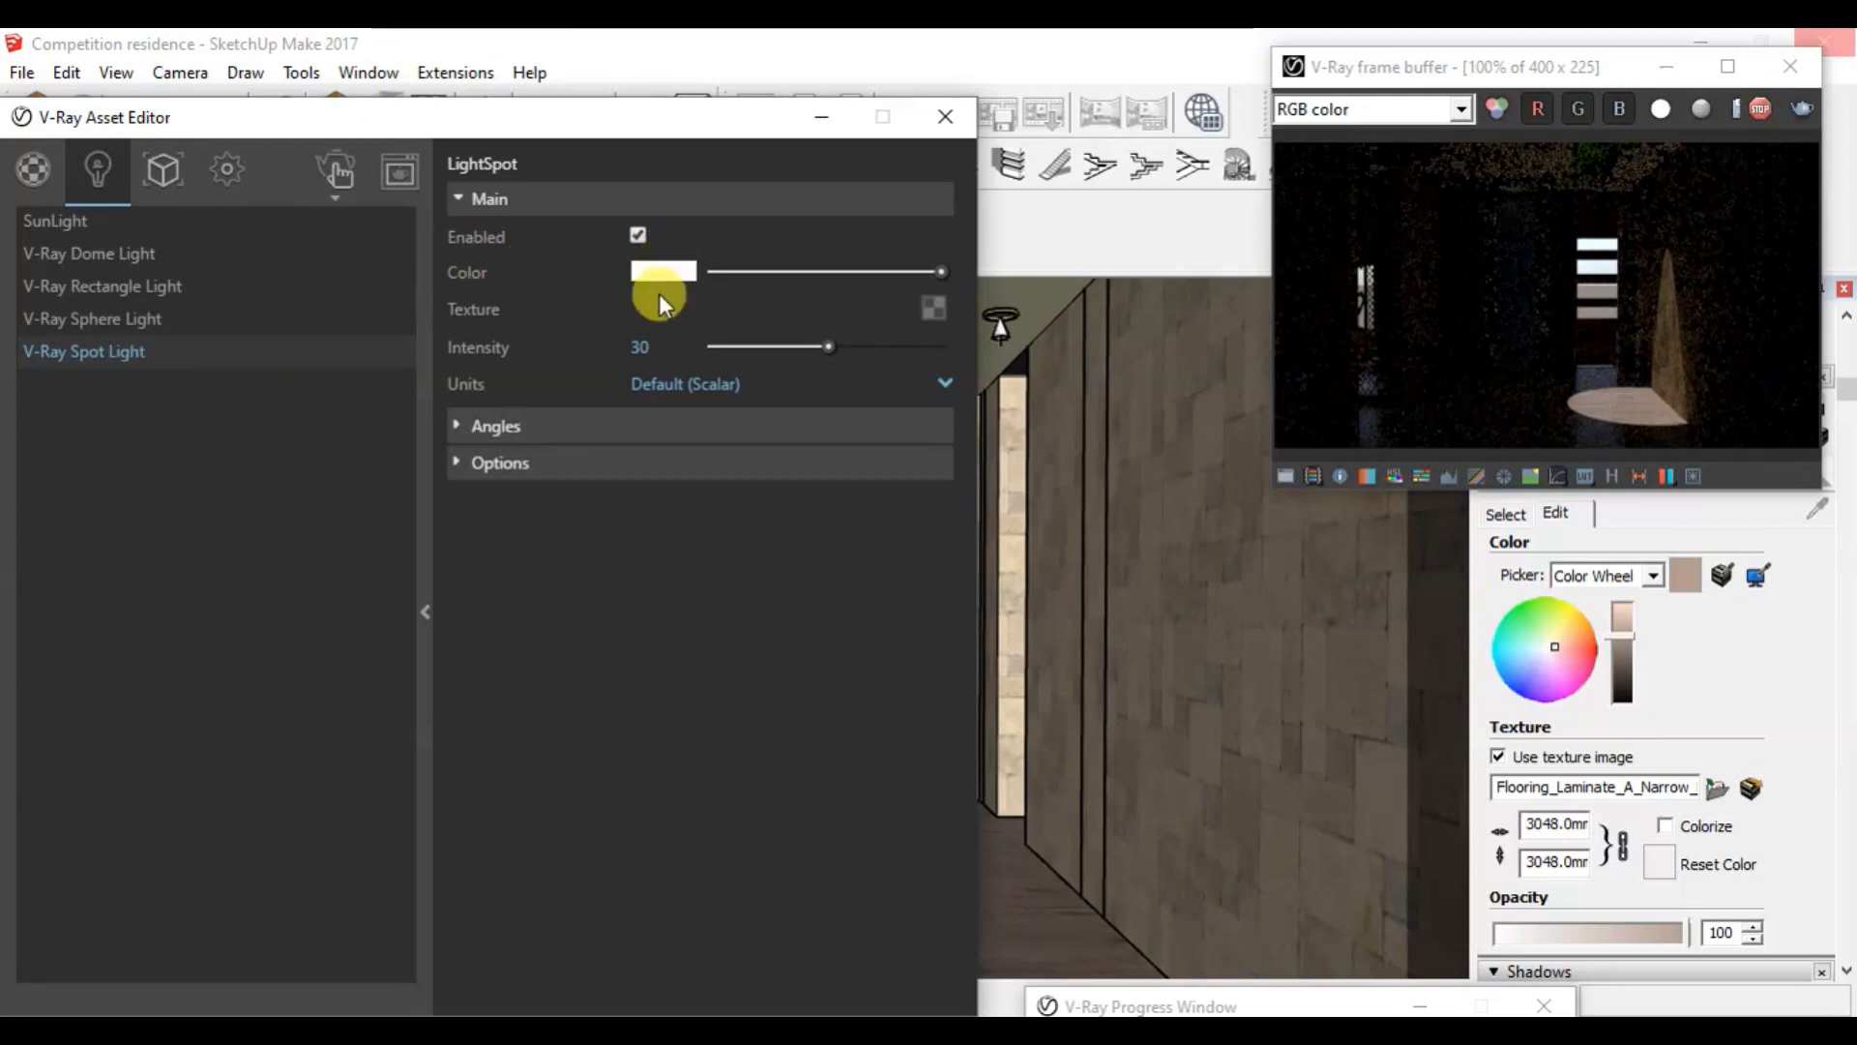
left_click(638, 346)
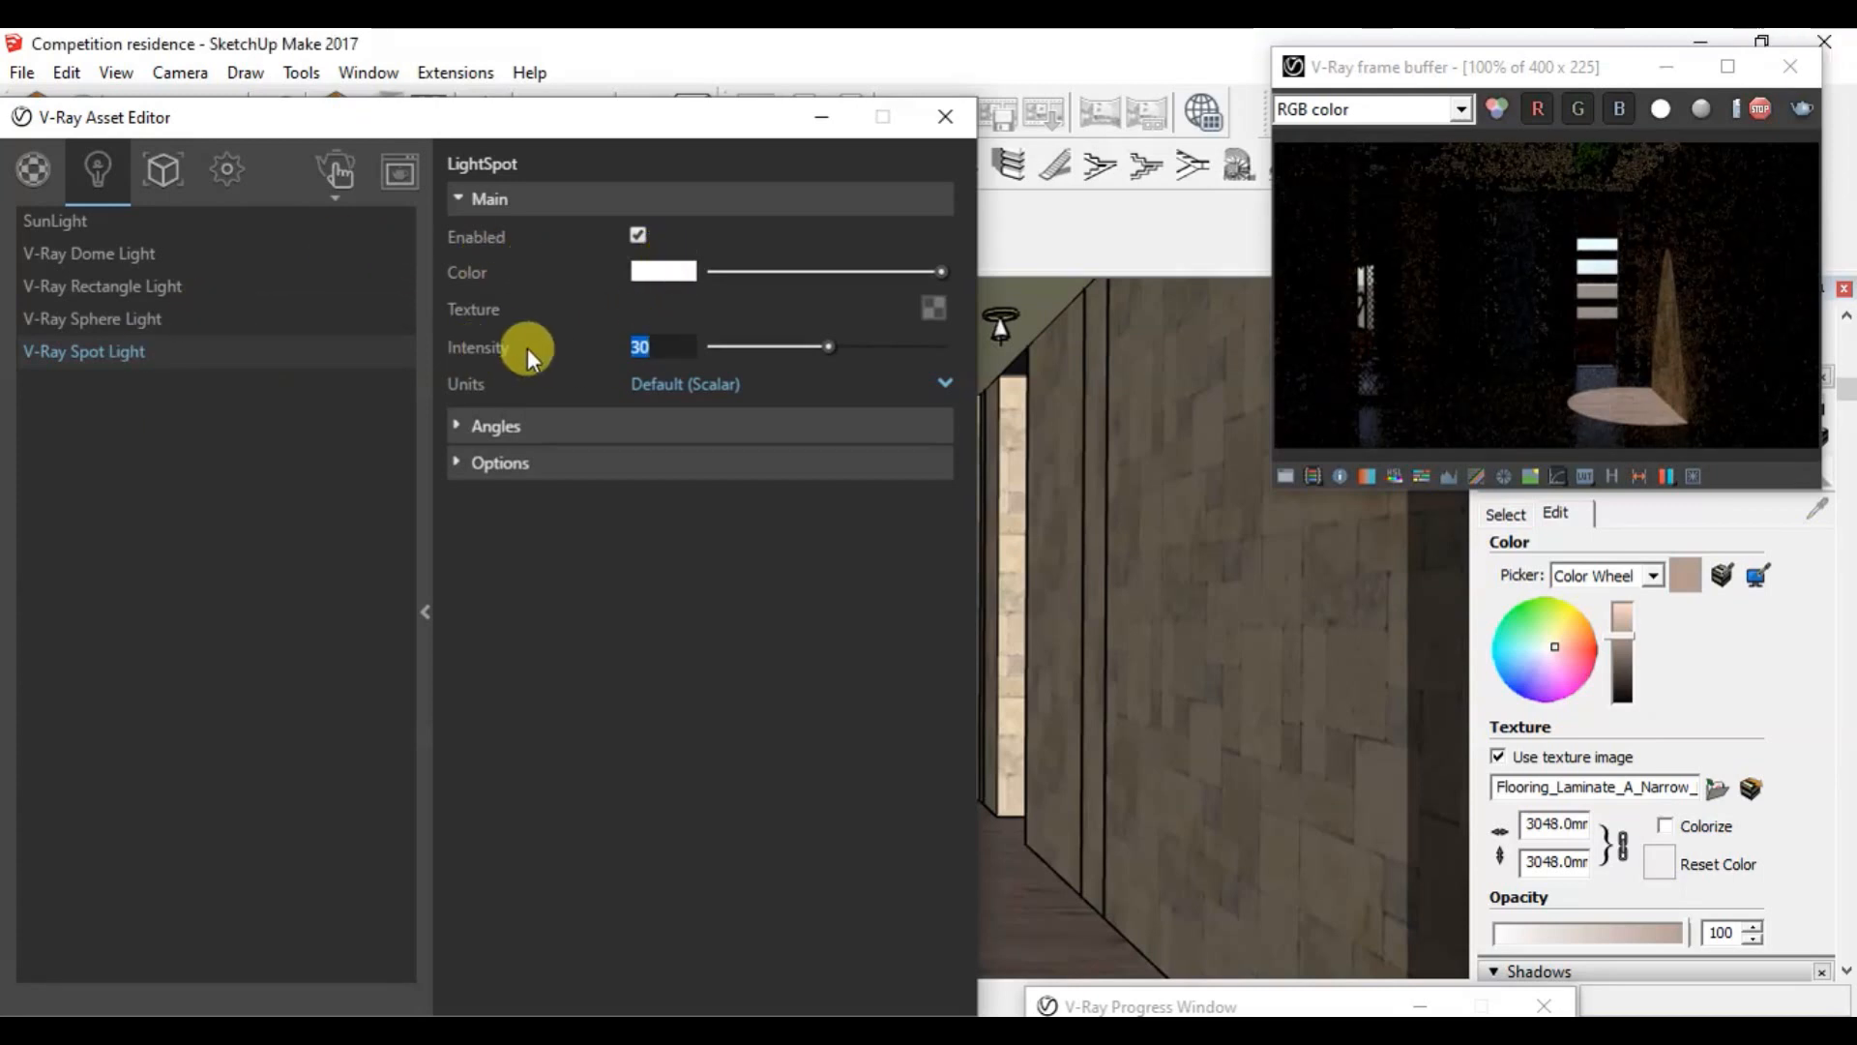
type("500")
key("Return")
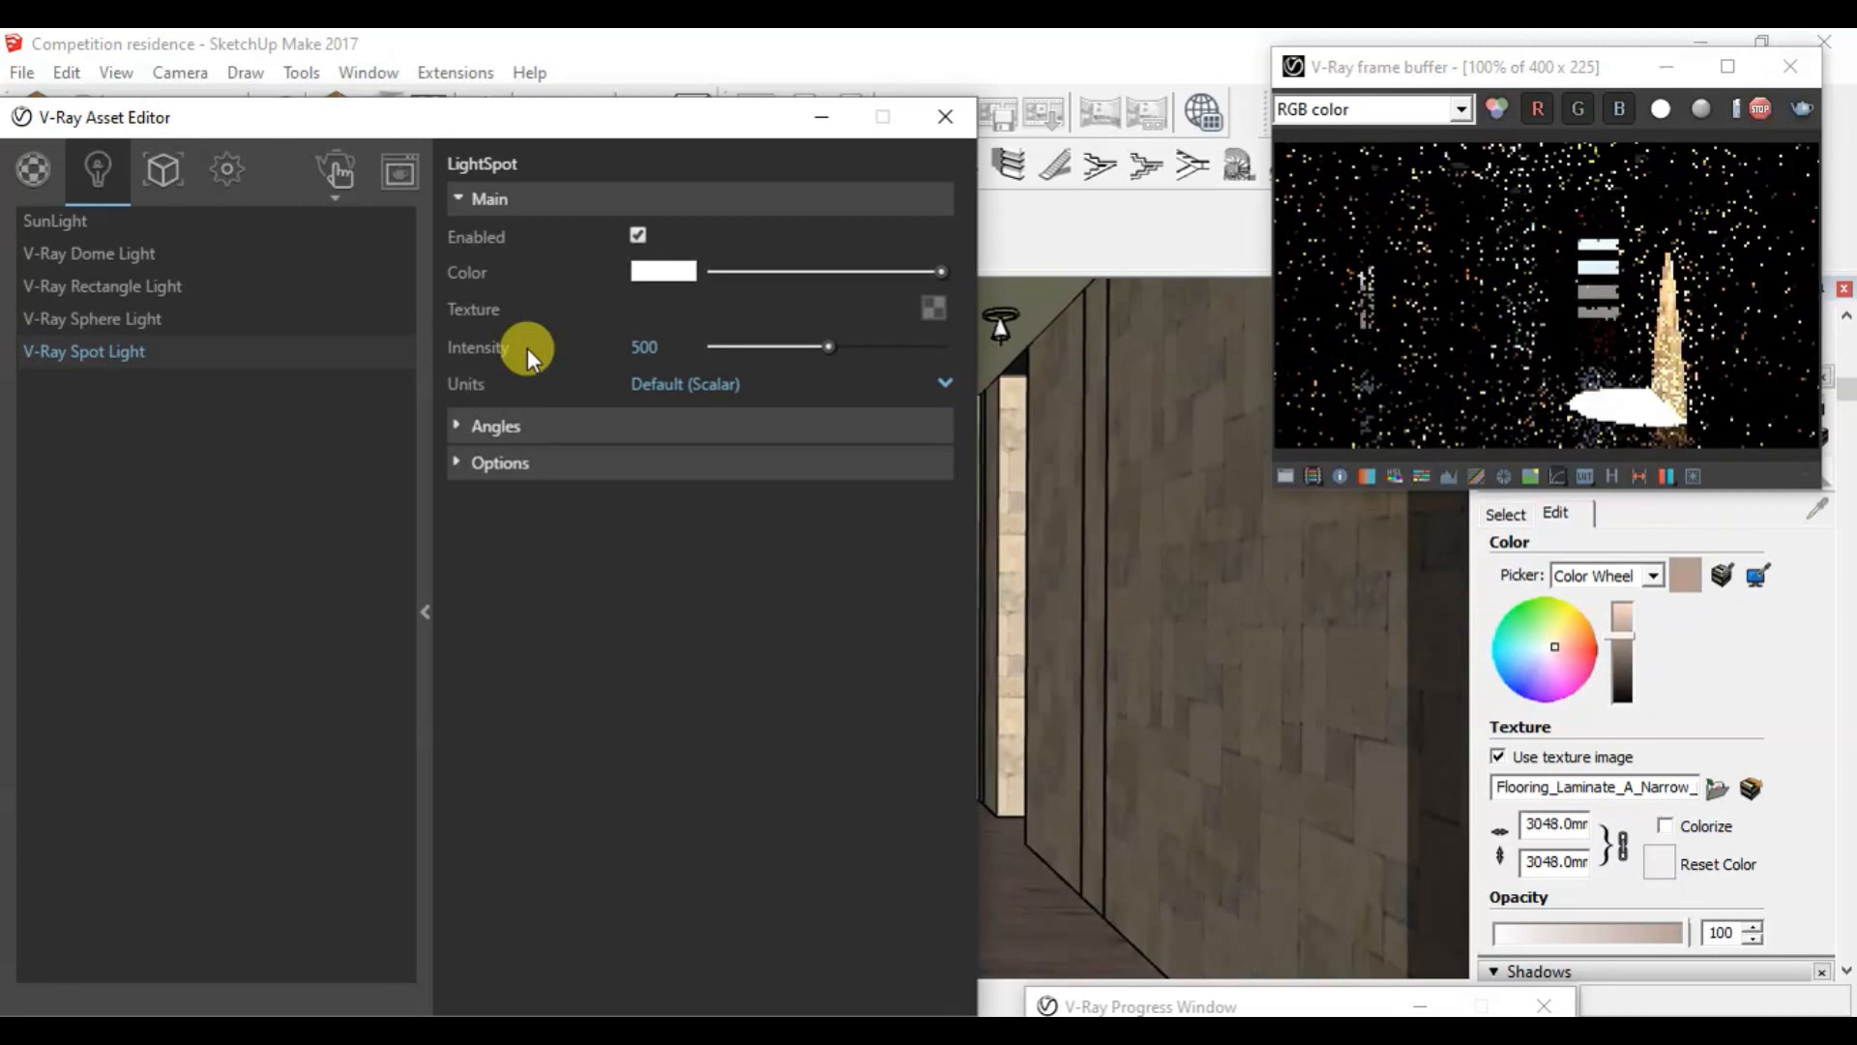
Step: Show the spot light's angle settings and set its cone angle to 2
left_click_drag(550, 124, 431, 41)
left_click(401, 353)
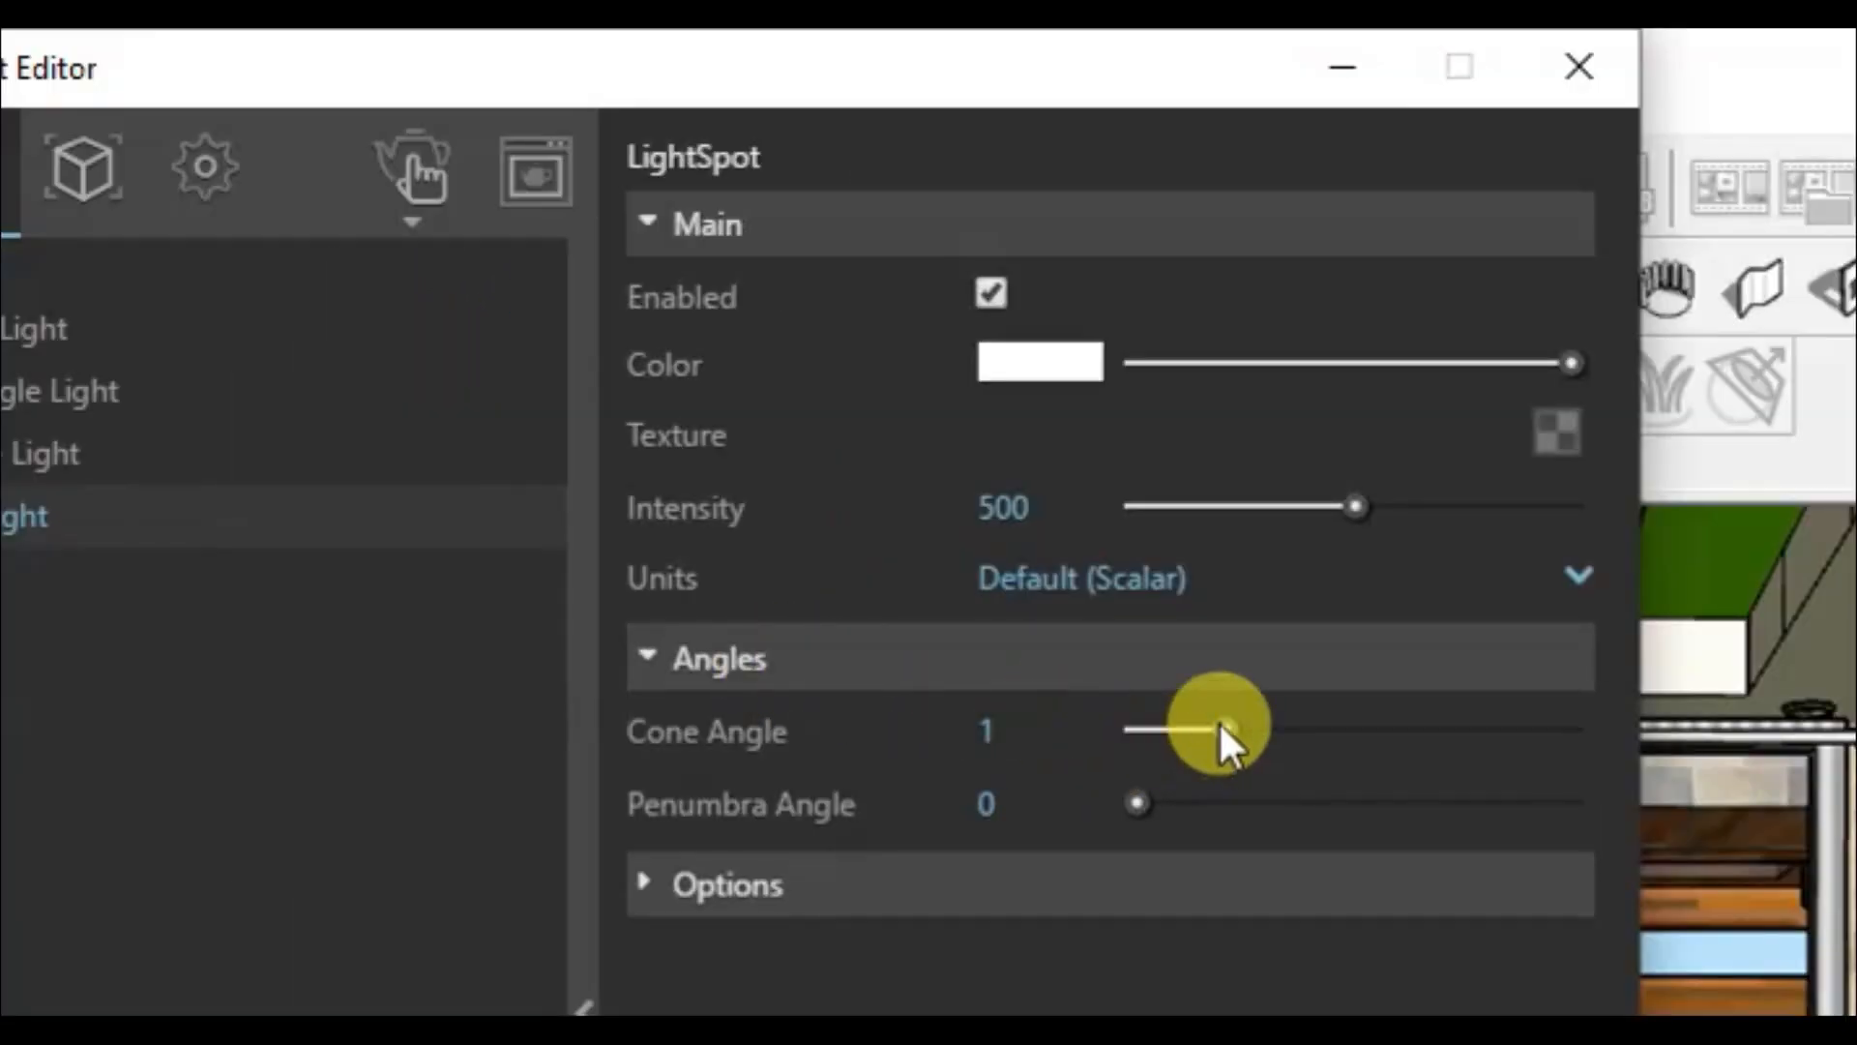
left_click(1006, 727)
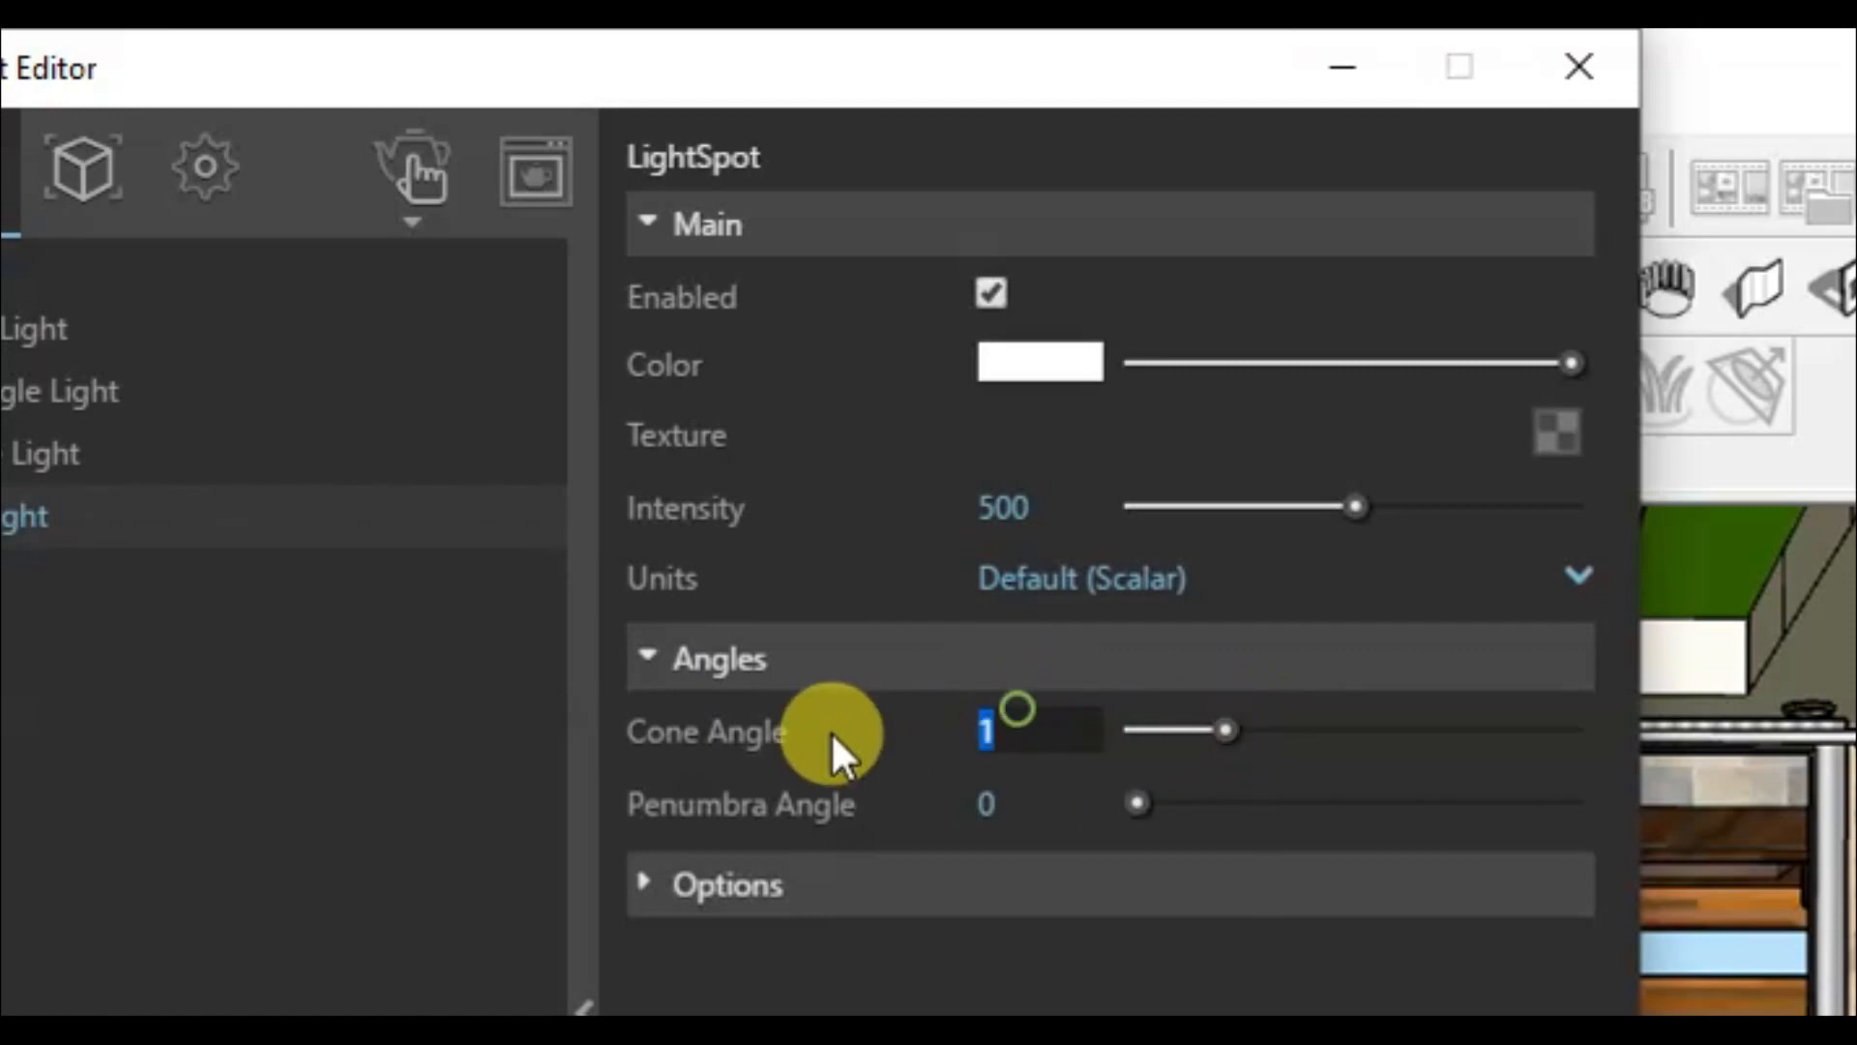
type("2")
key("Return")
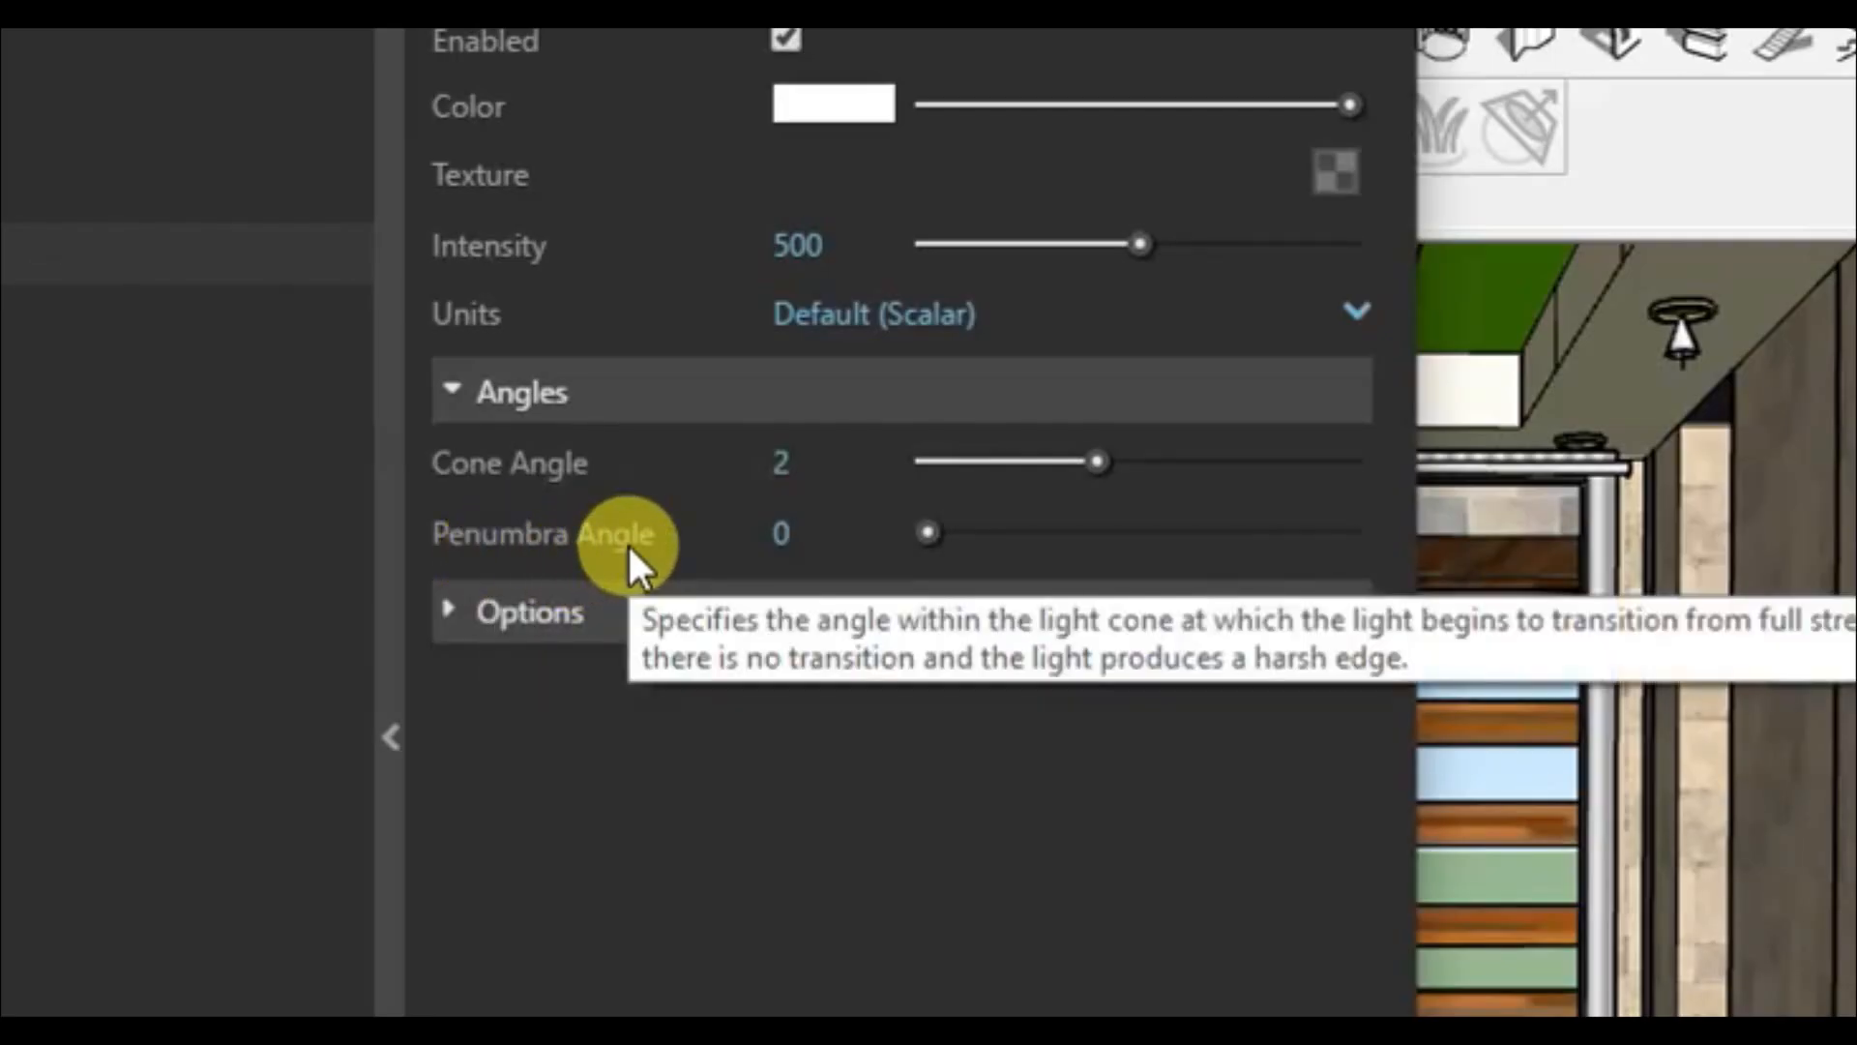
Step: Set the spot light's penumbra angle to 1 and reduce its cone angle to 1
left_click_drag(845, 527, 749, 526)
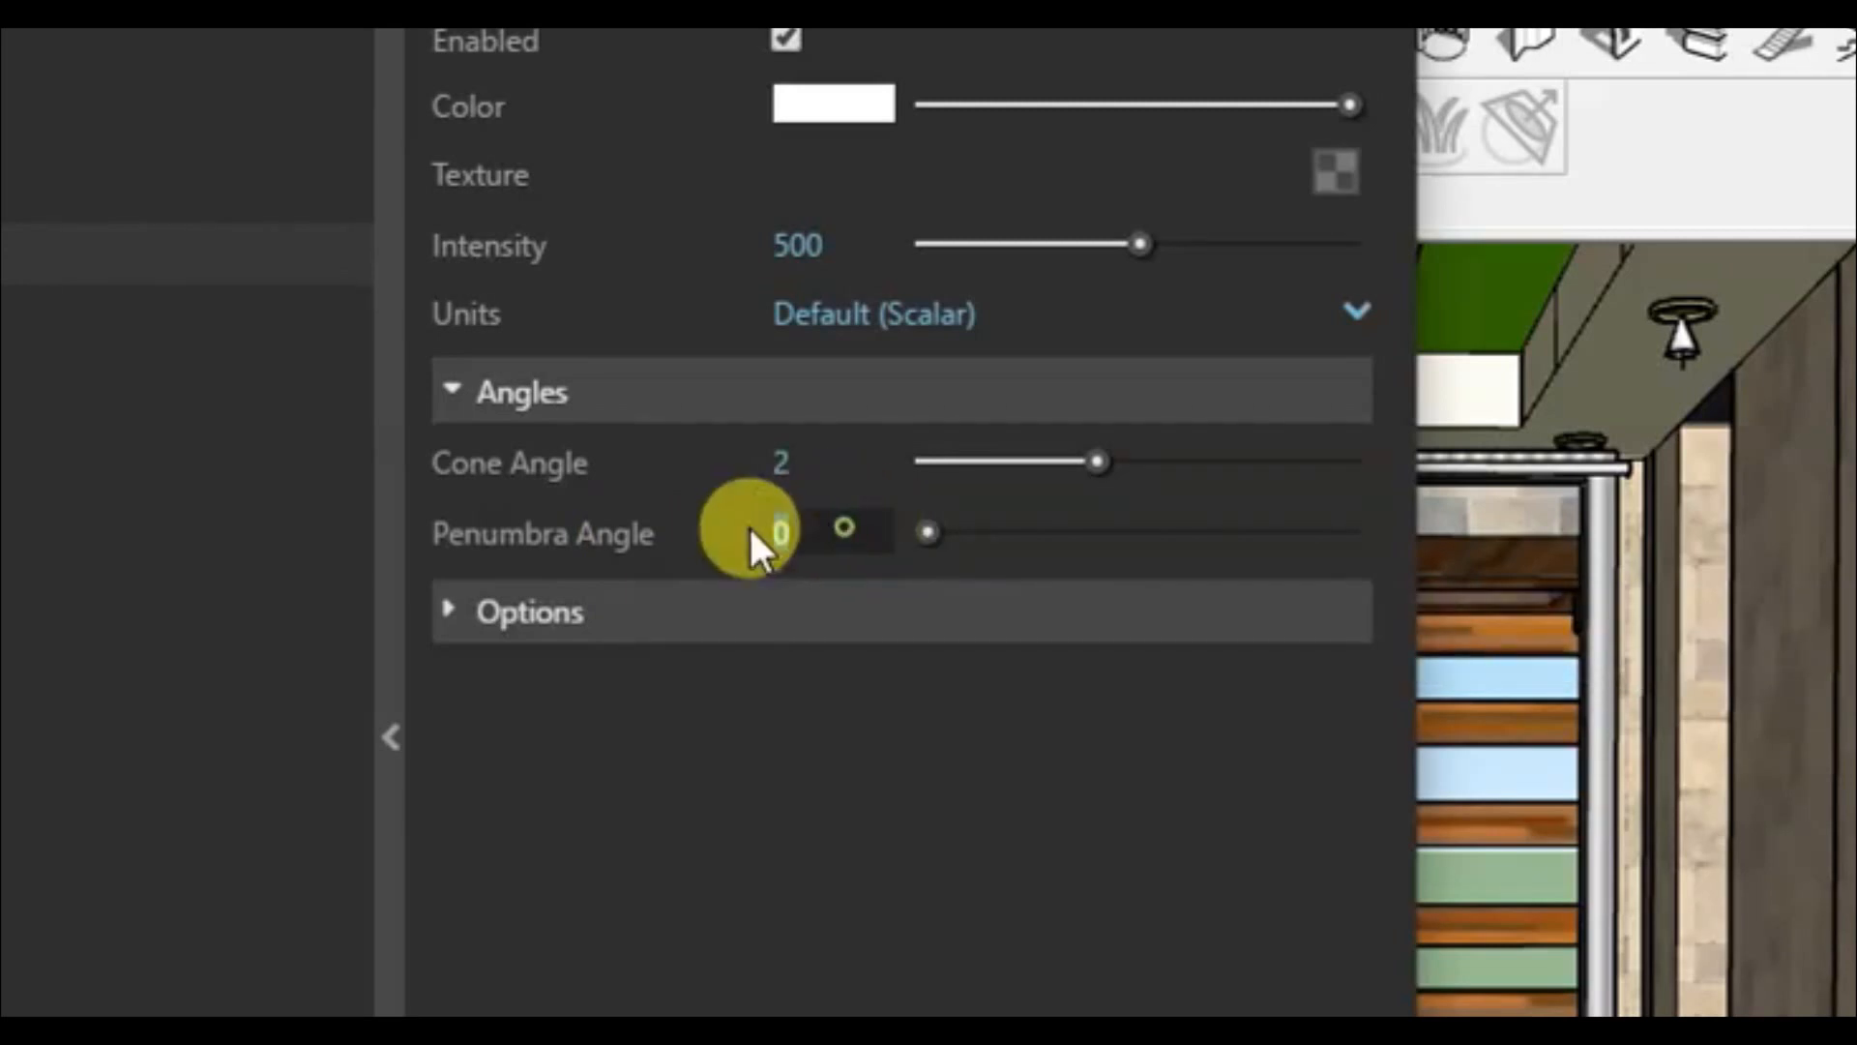
type("1")
key("Return")
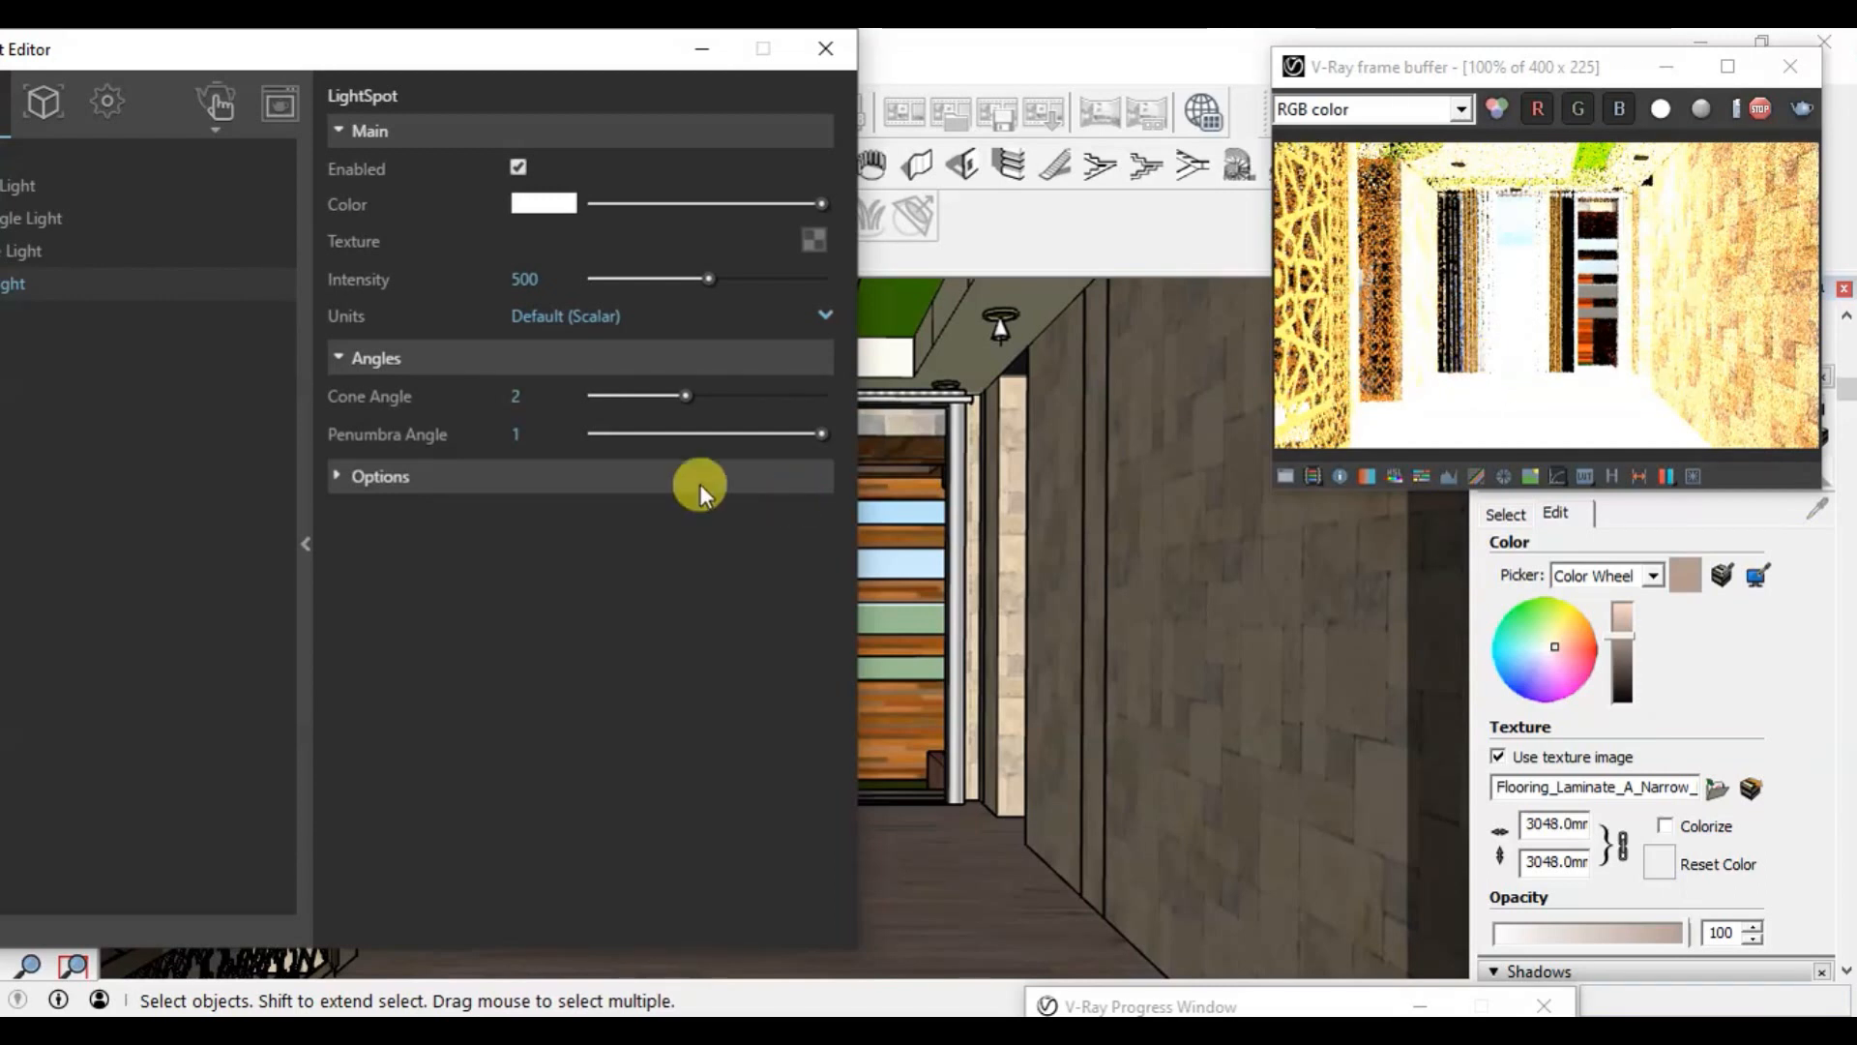
left_click(518, 396)
type("1")
key("Return")
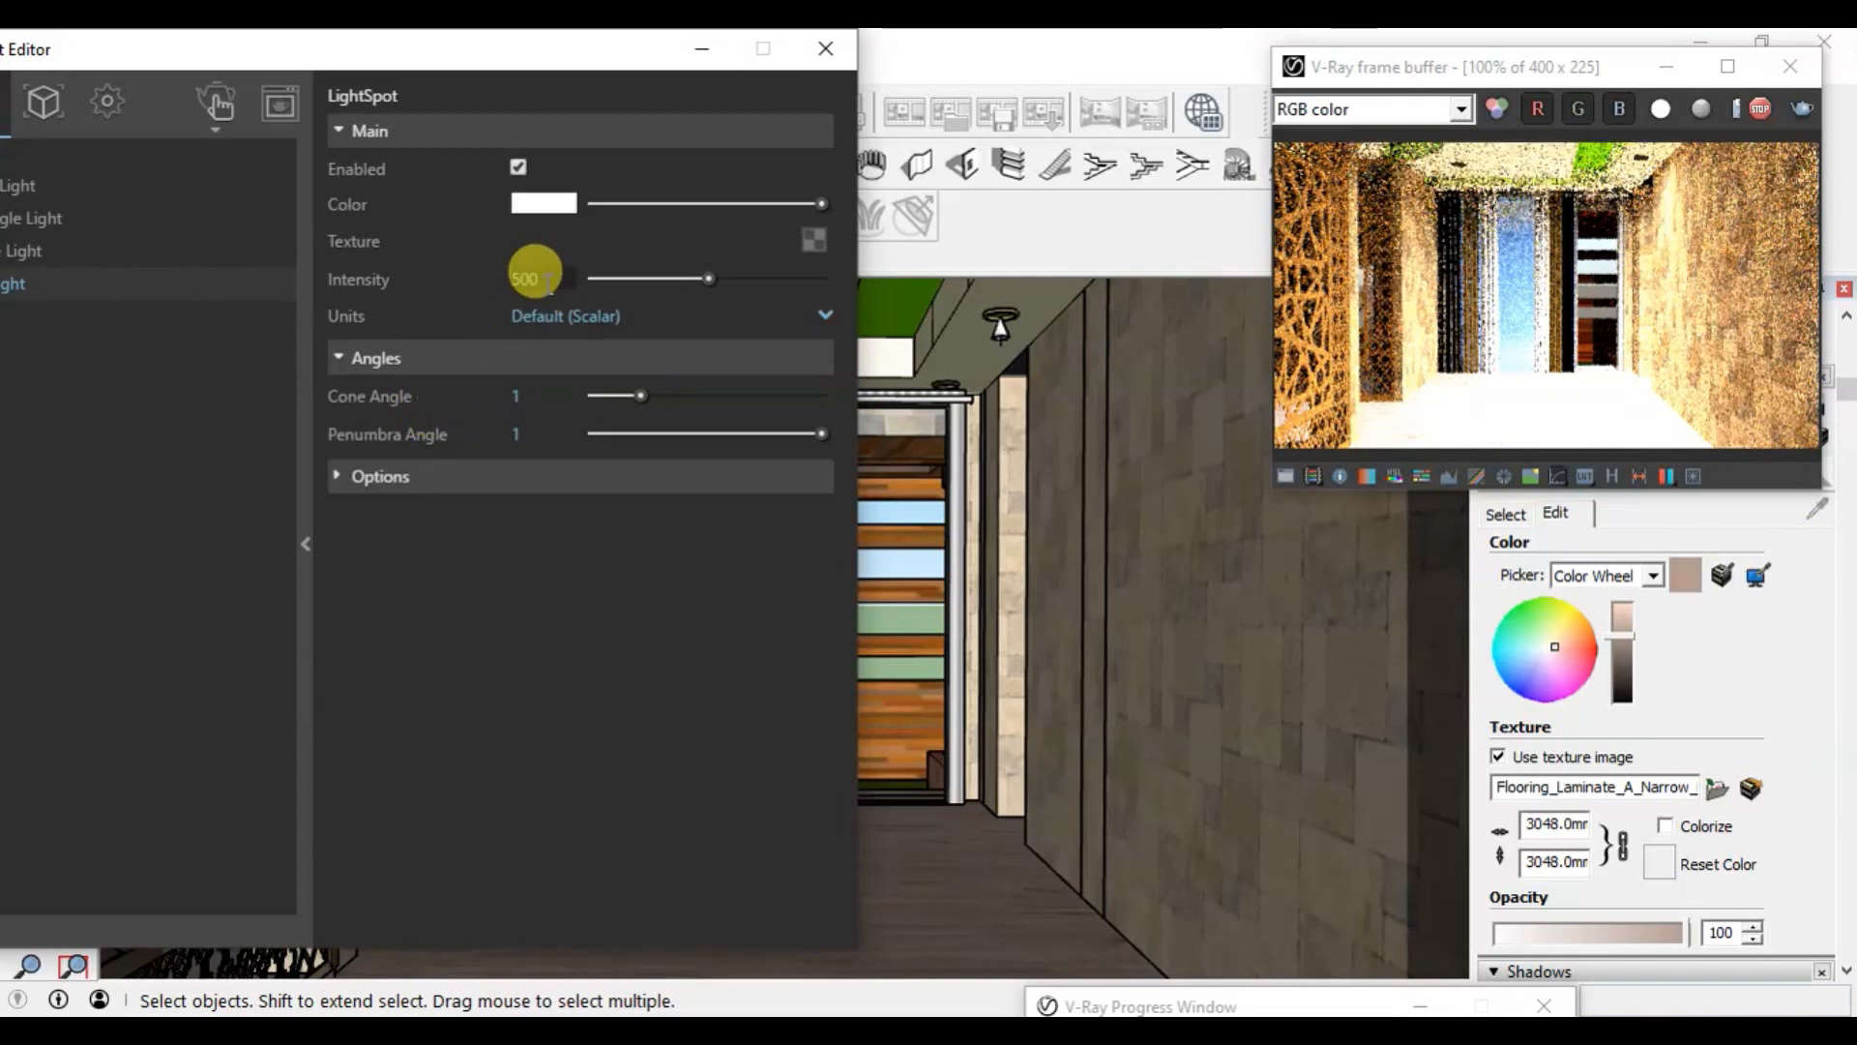
Step: Try spot light intensities of 250, 100 and 120 in the render, and settle on 150
left_click(535, 278)
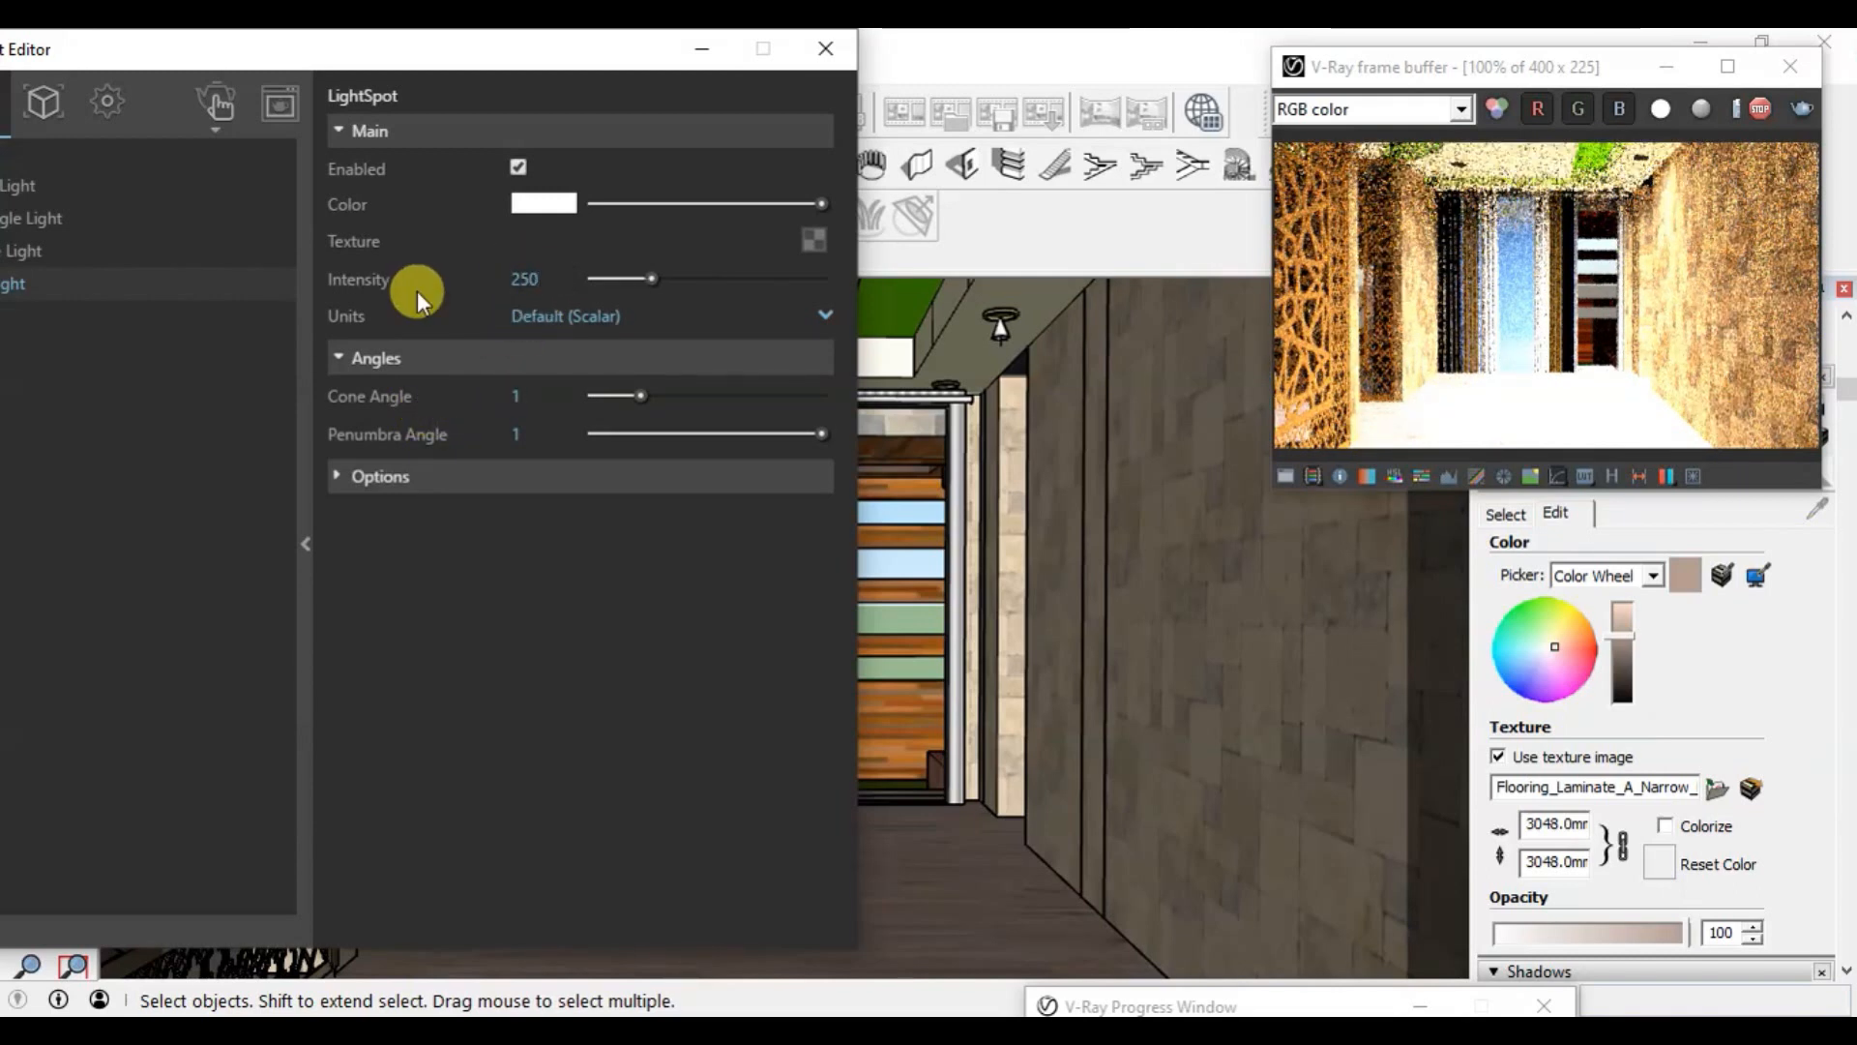
left_click(542, 280)
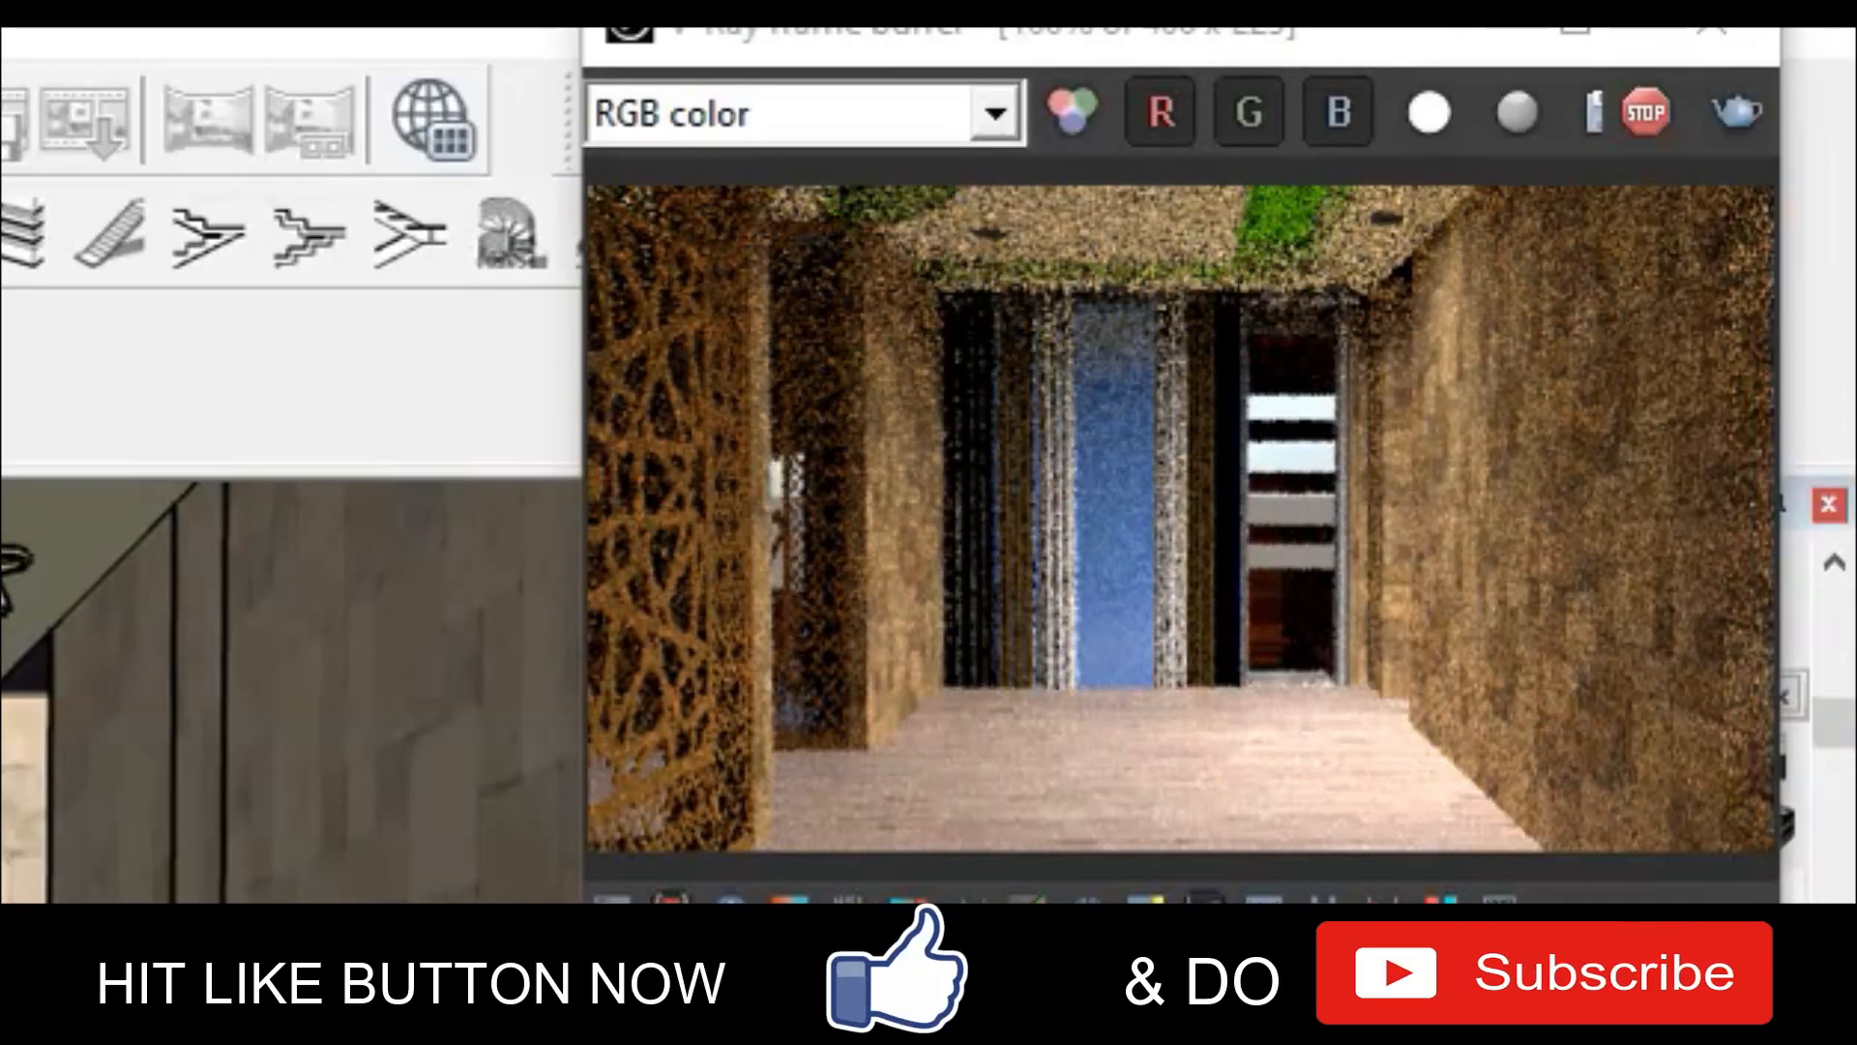
mouse_move(207, 862)
middle_mouse_down()
mouse_move(390, 868)
mouse_move(511, 817)
mouse_move(464, 829)
mouse_move(468, 850)
middle_mouse_up()
left_click_drag(542, 278, 452, 295)
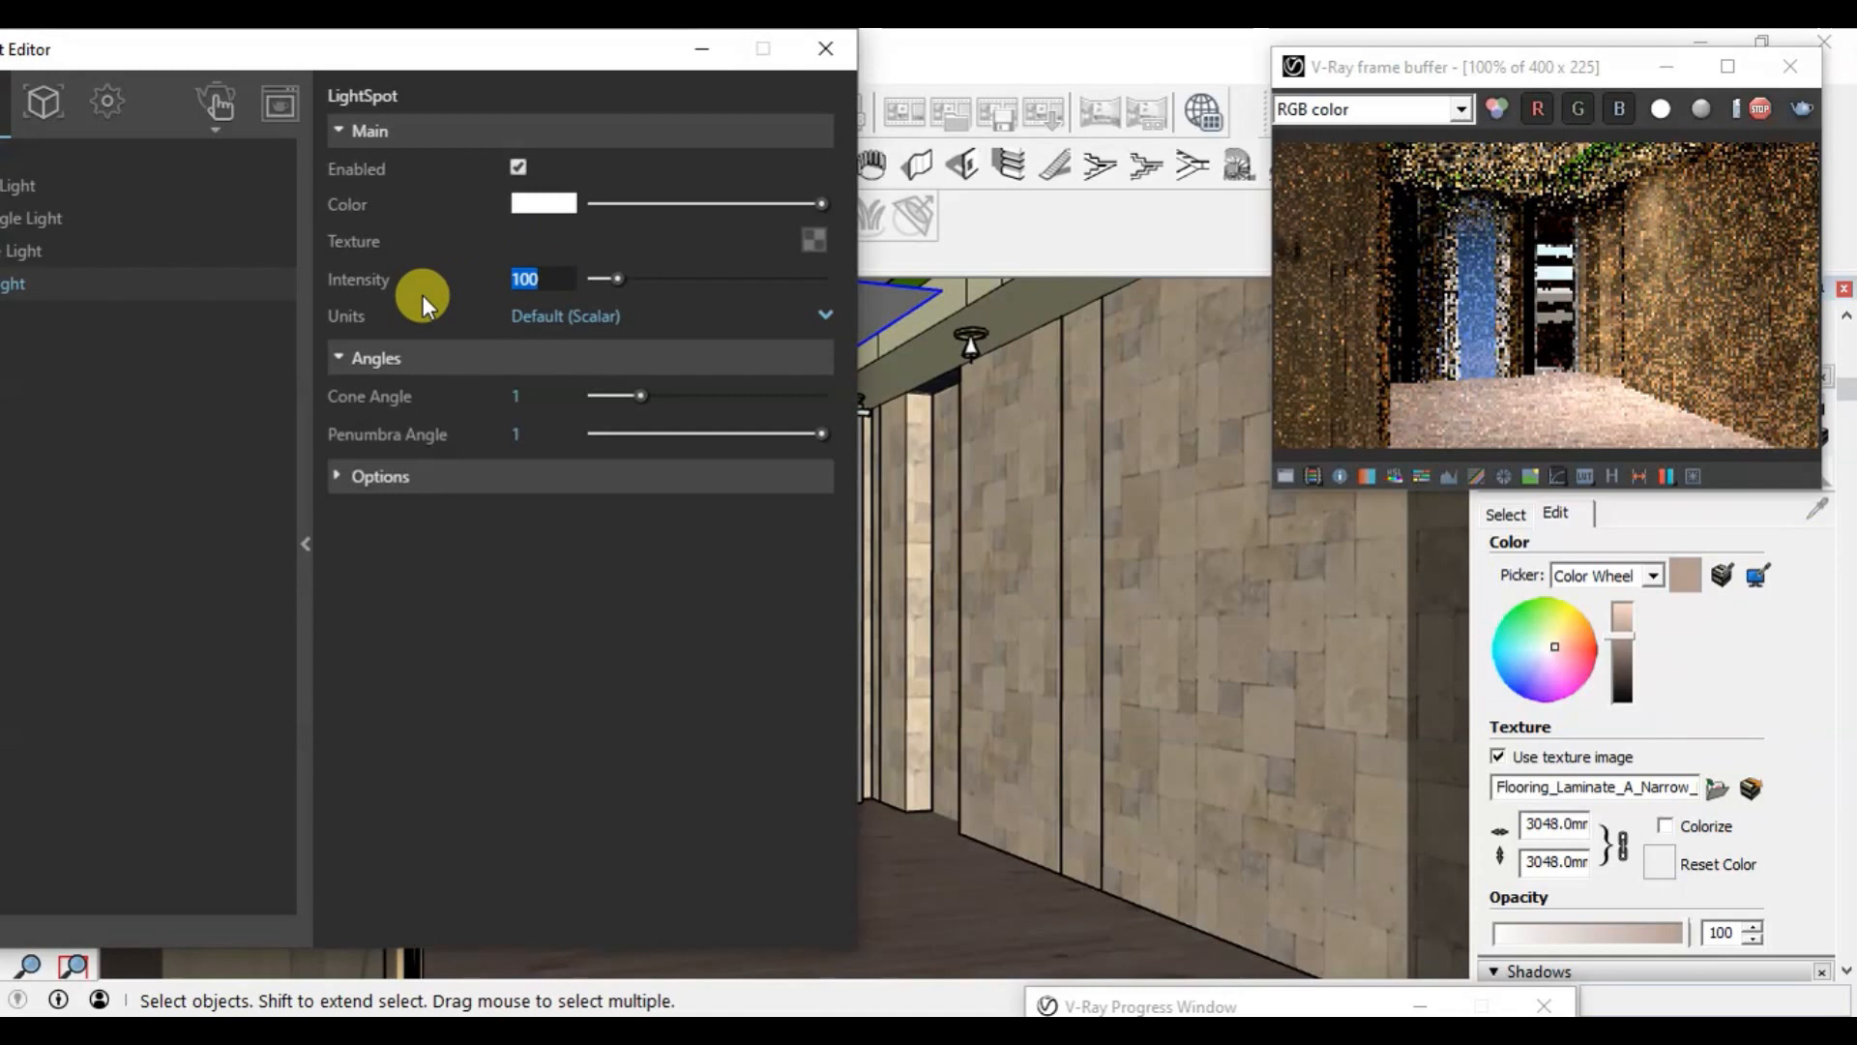
type("1")
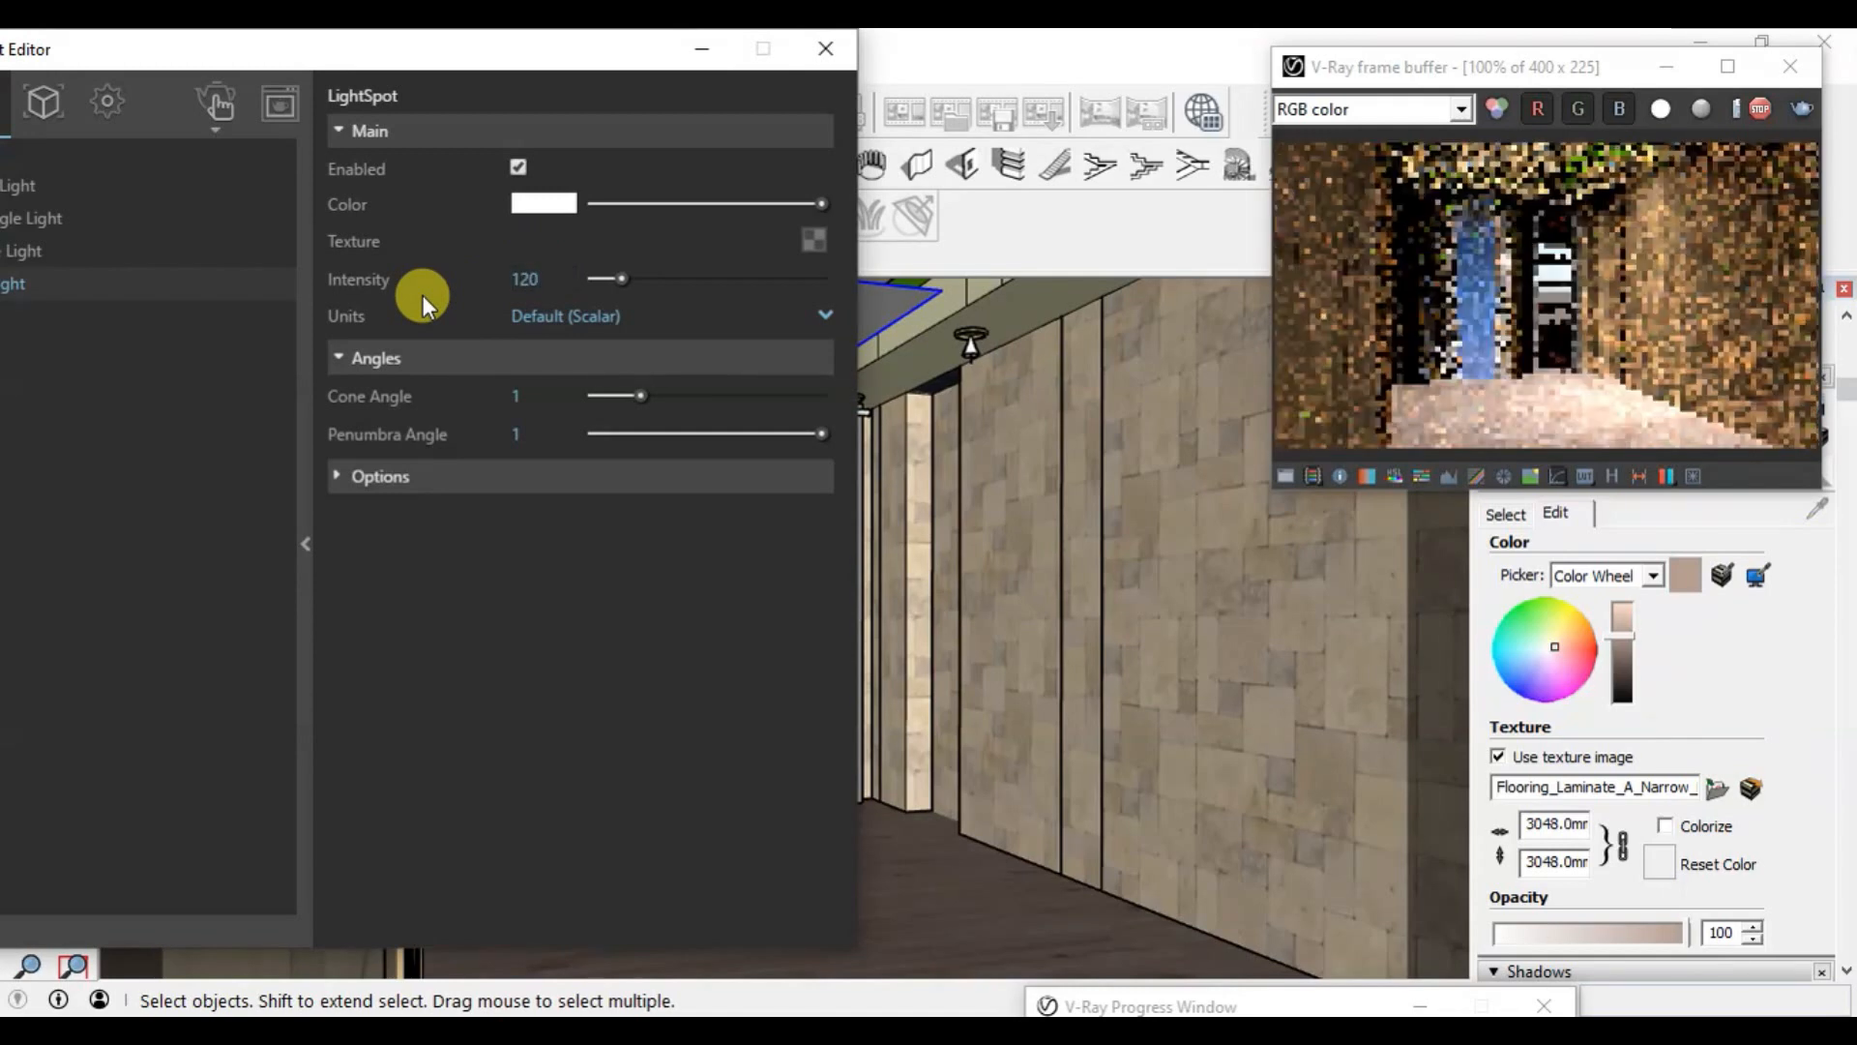
left_click_drag(539, 278, 463, 284)
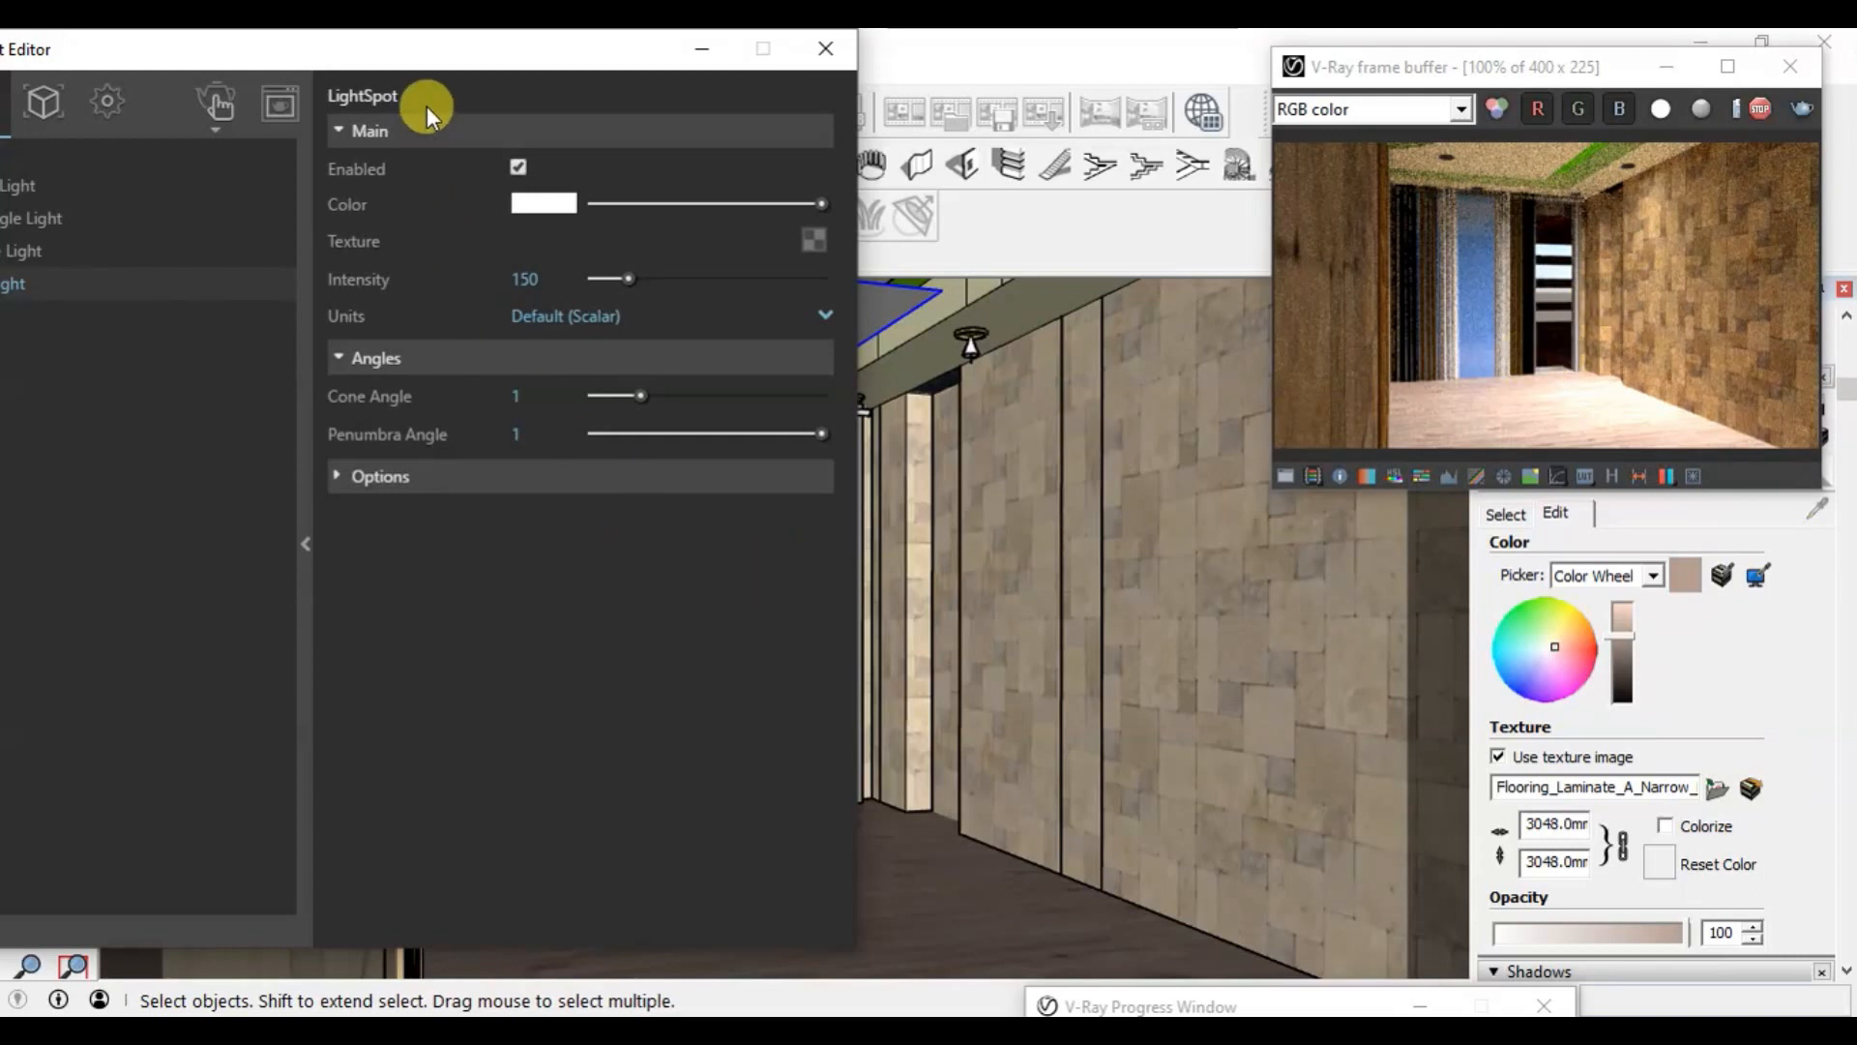
Step: Open the round ceiling downlight fixture for editing and sample the material of its ring
left_click_drag(431, 48, 515, 187)
left_click_drag(547, 286, 745, 568)
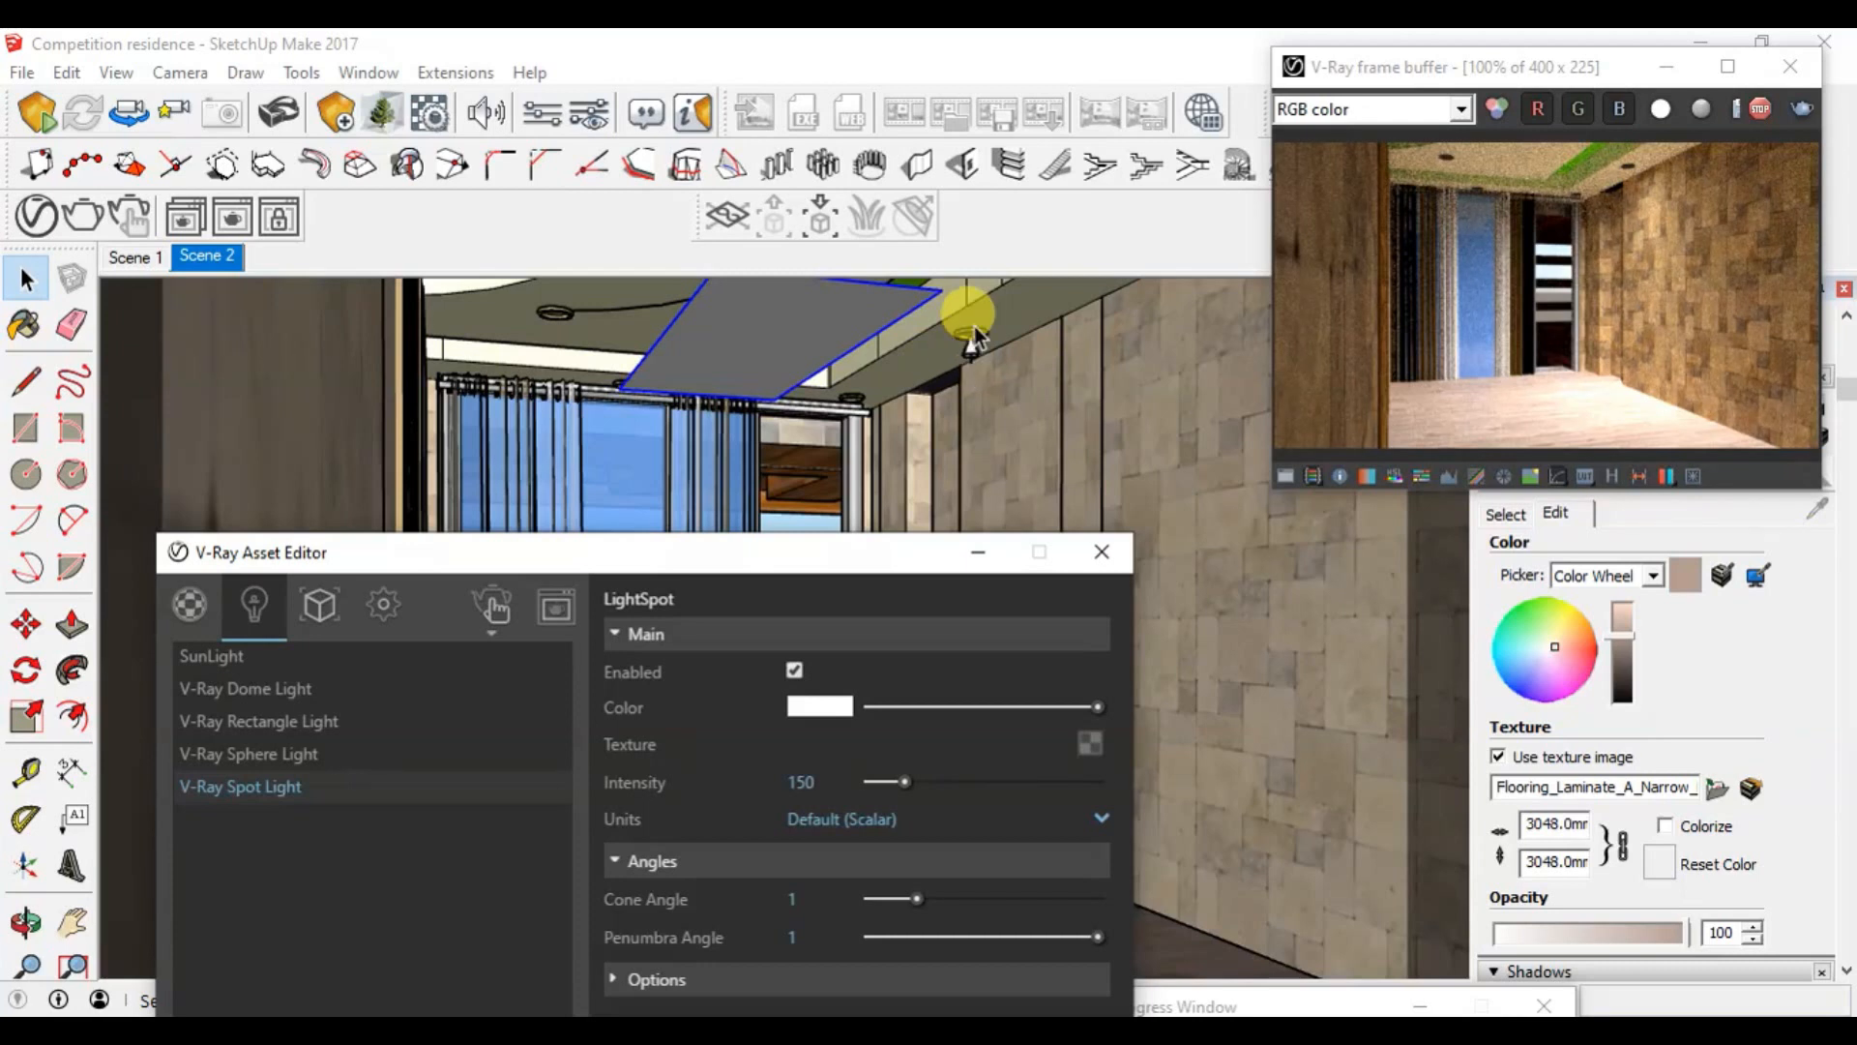
scroll(965, 328, "up", 5)
scroll(967, 396, "up", 5)
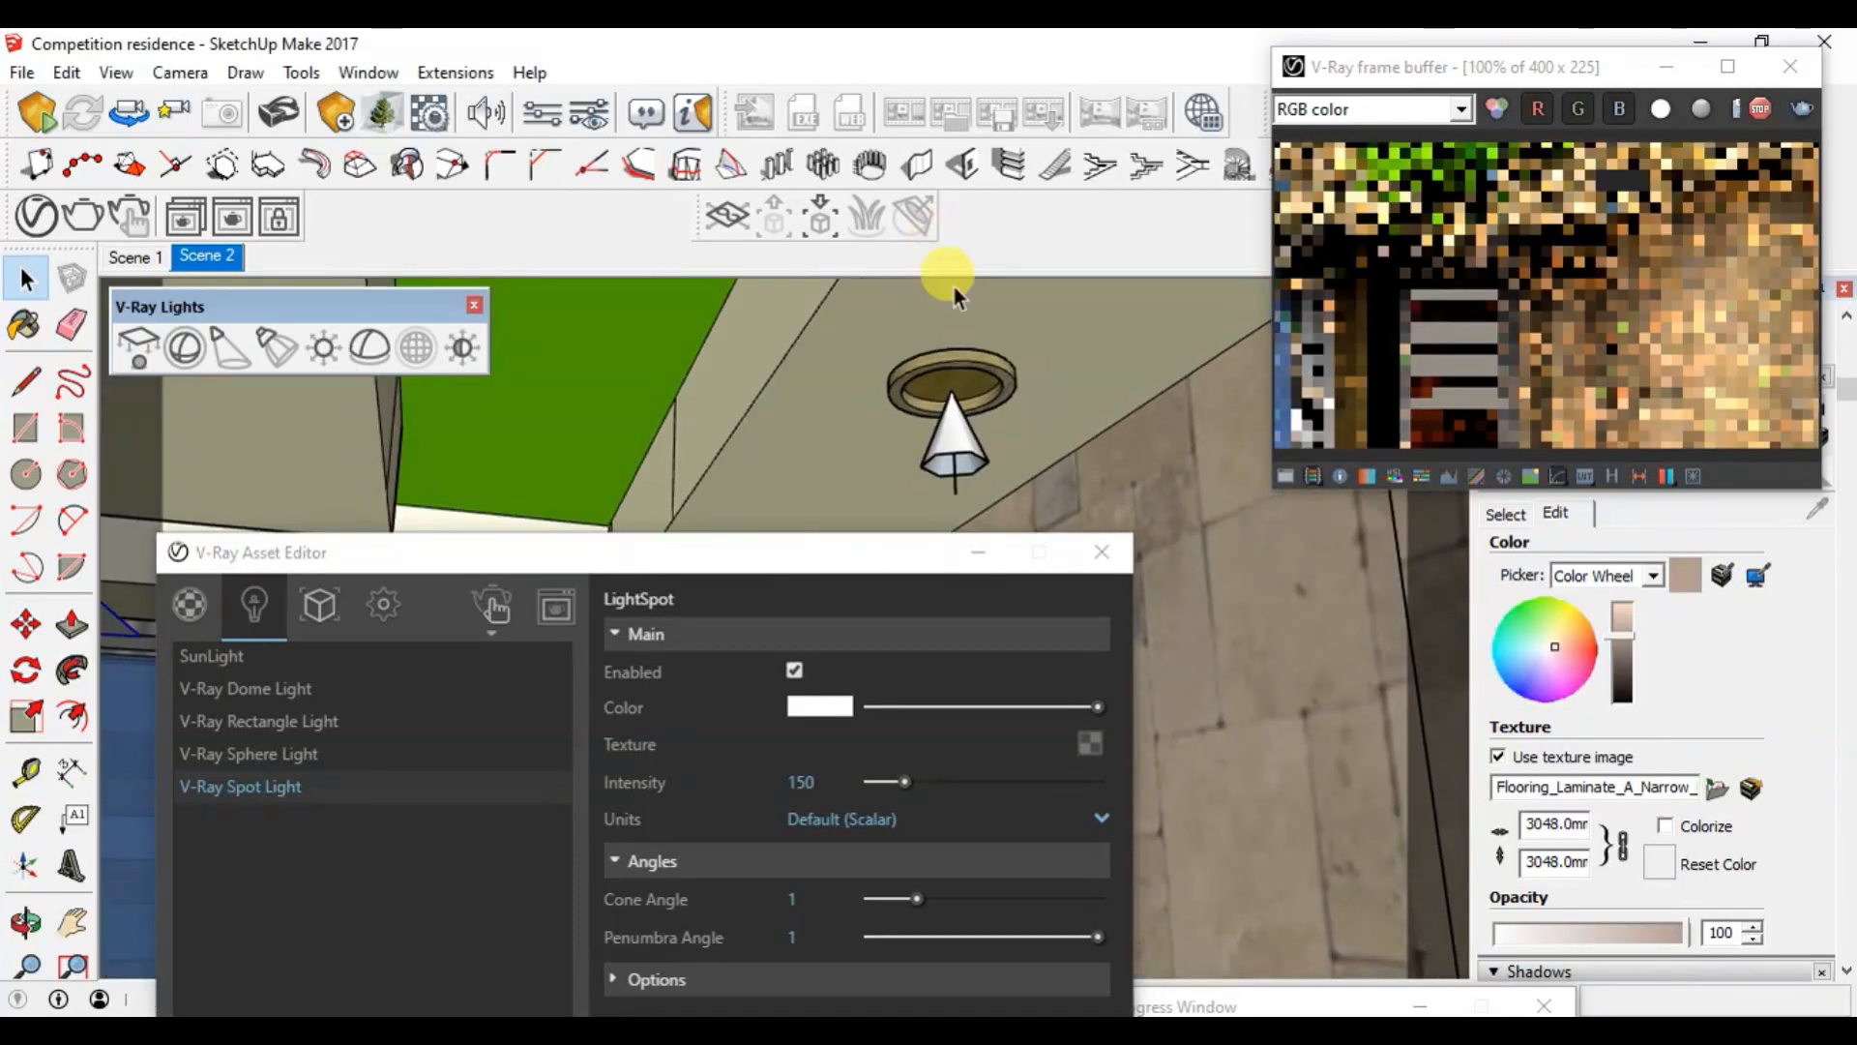
left_click(973, 411)
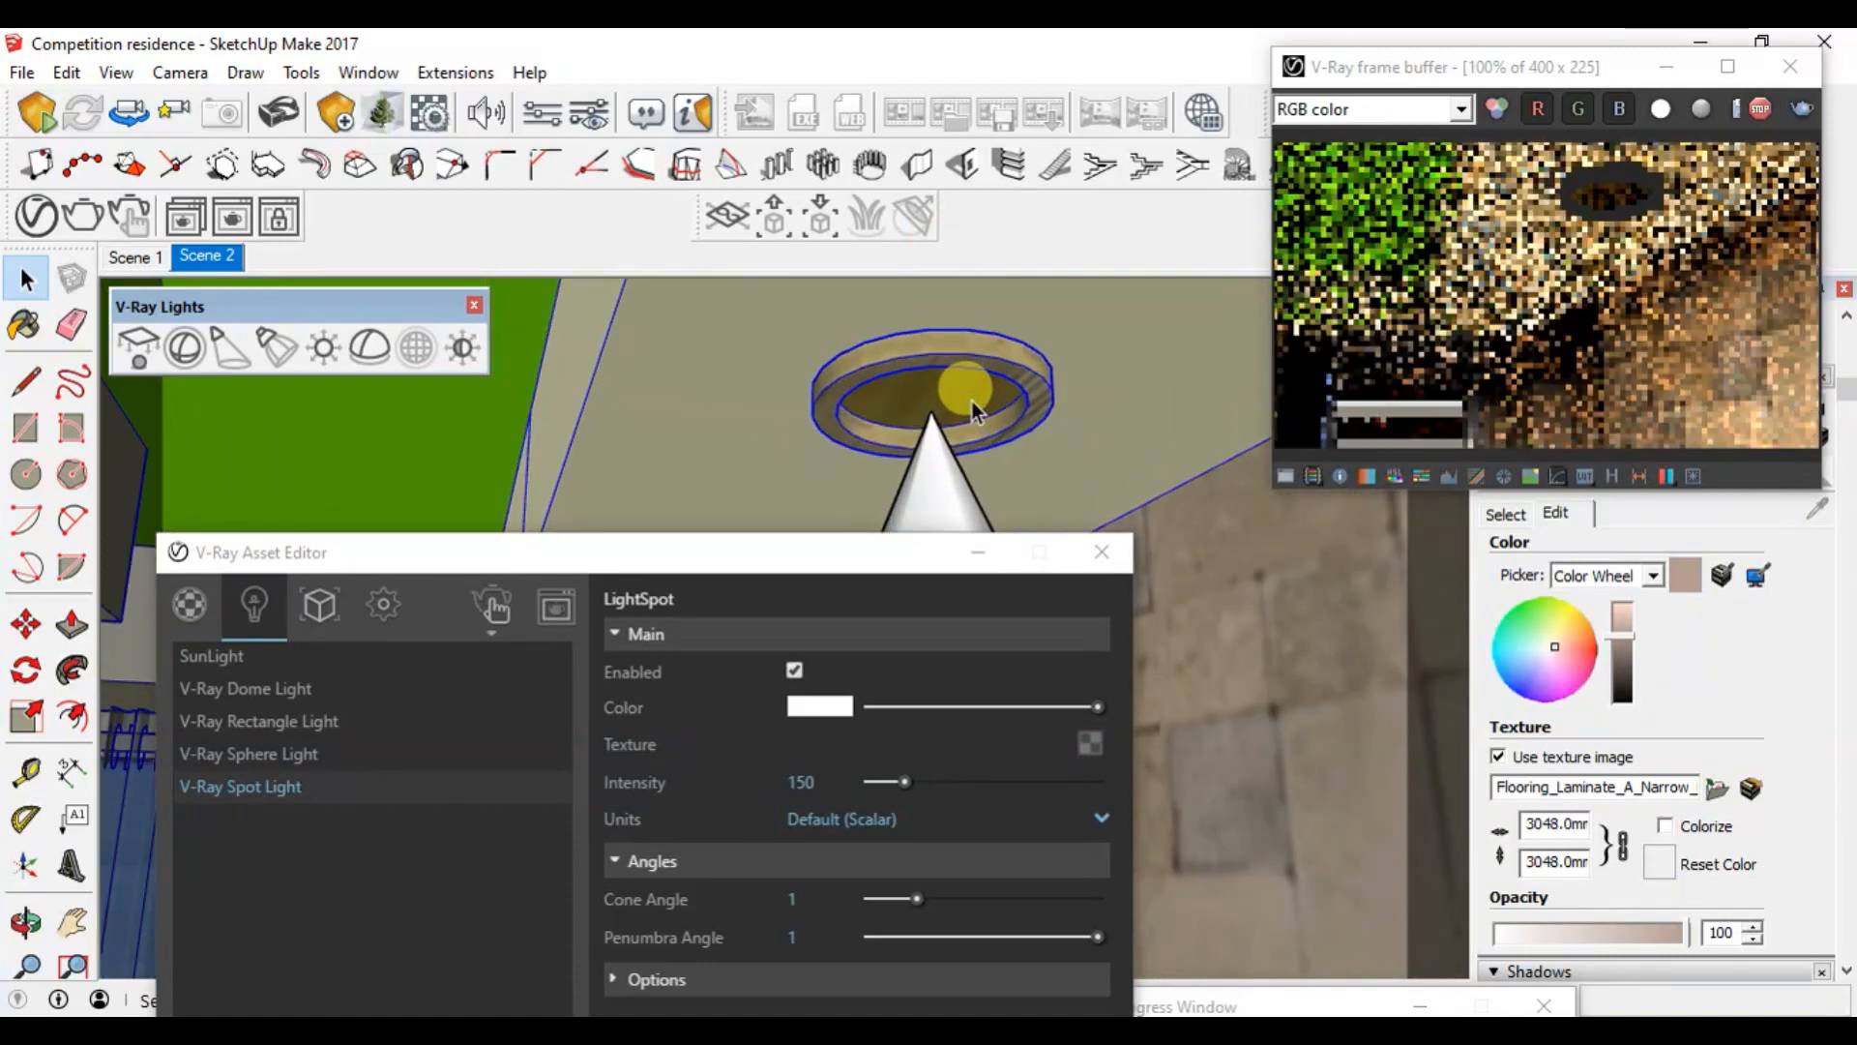
left_click(971, 411)
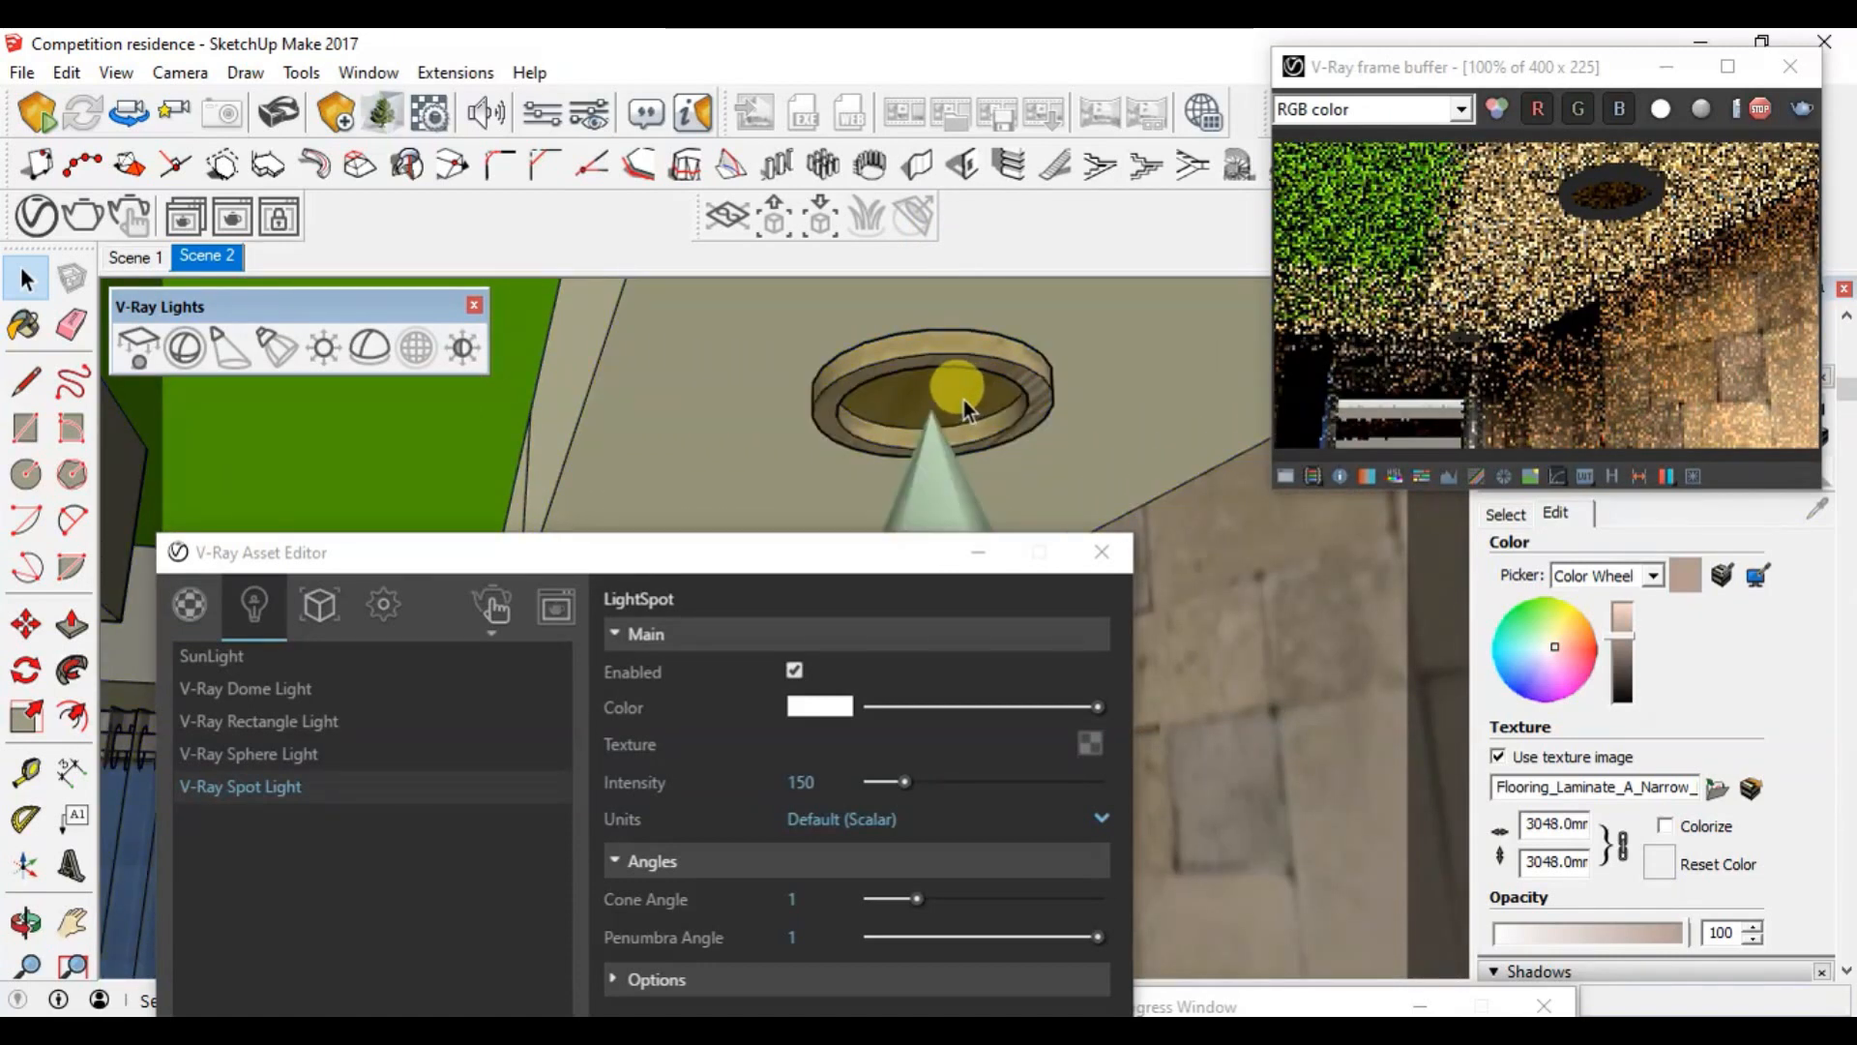
double_click(965, 400)
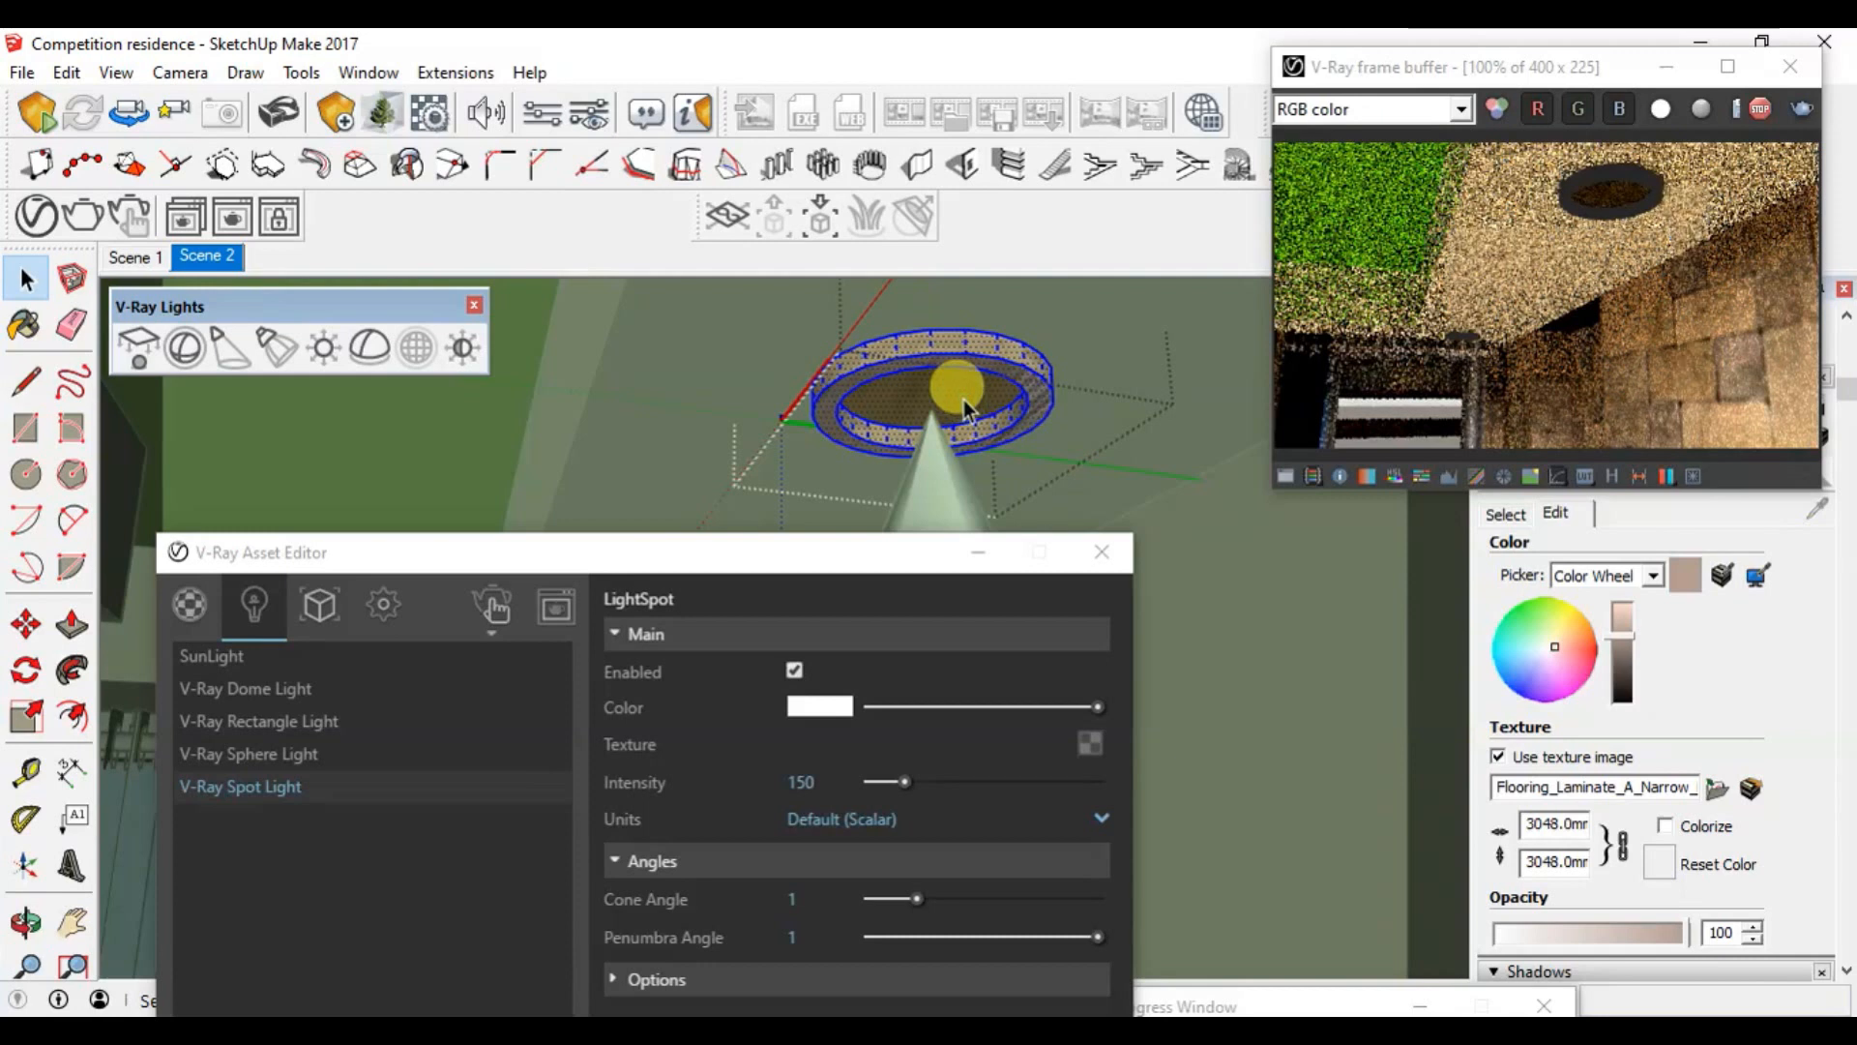
left_click(1505, 513)
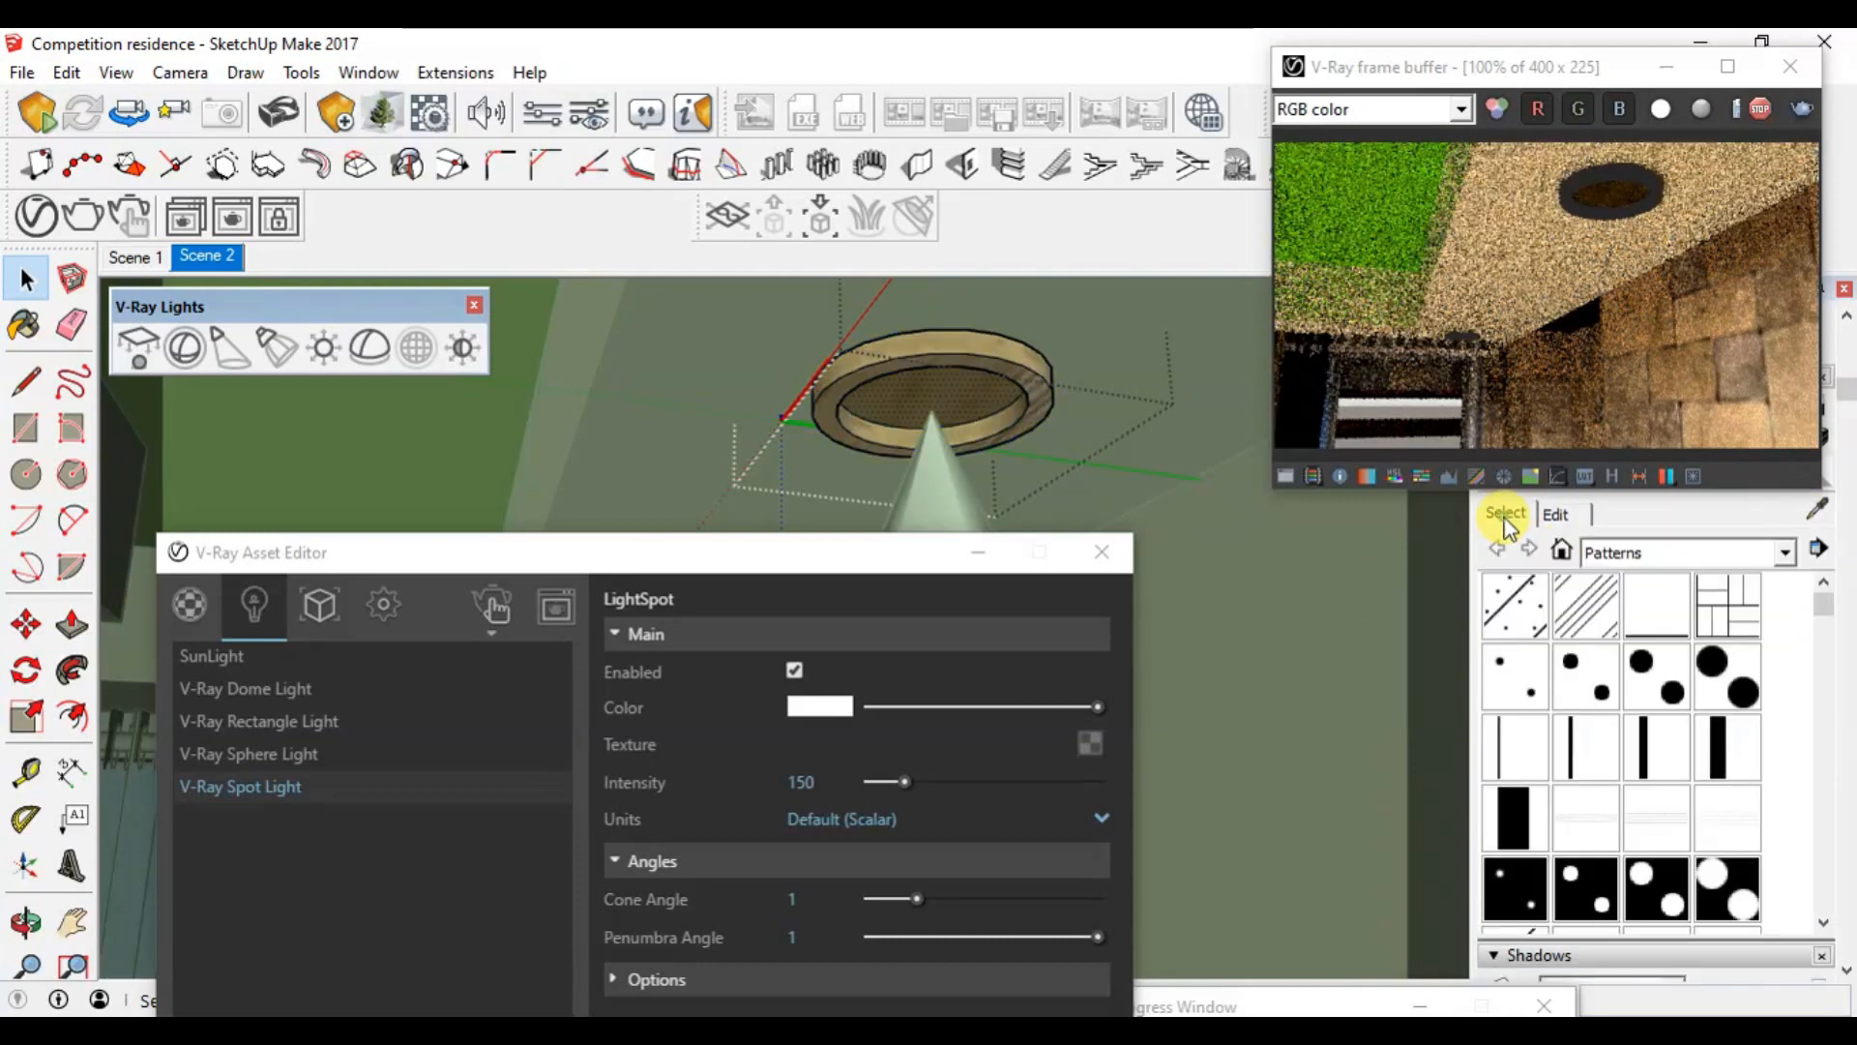
key("b")
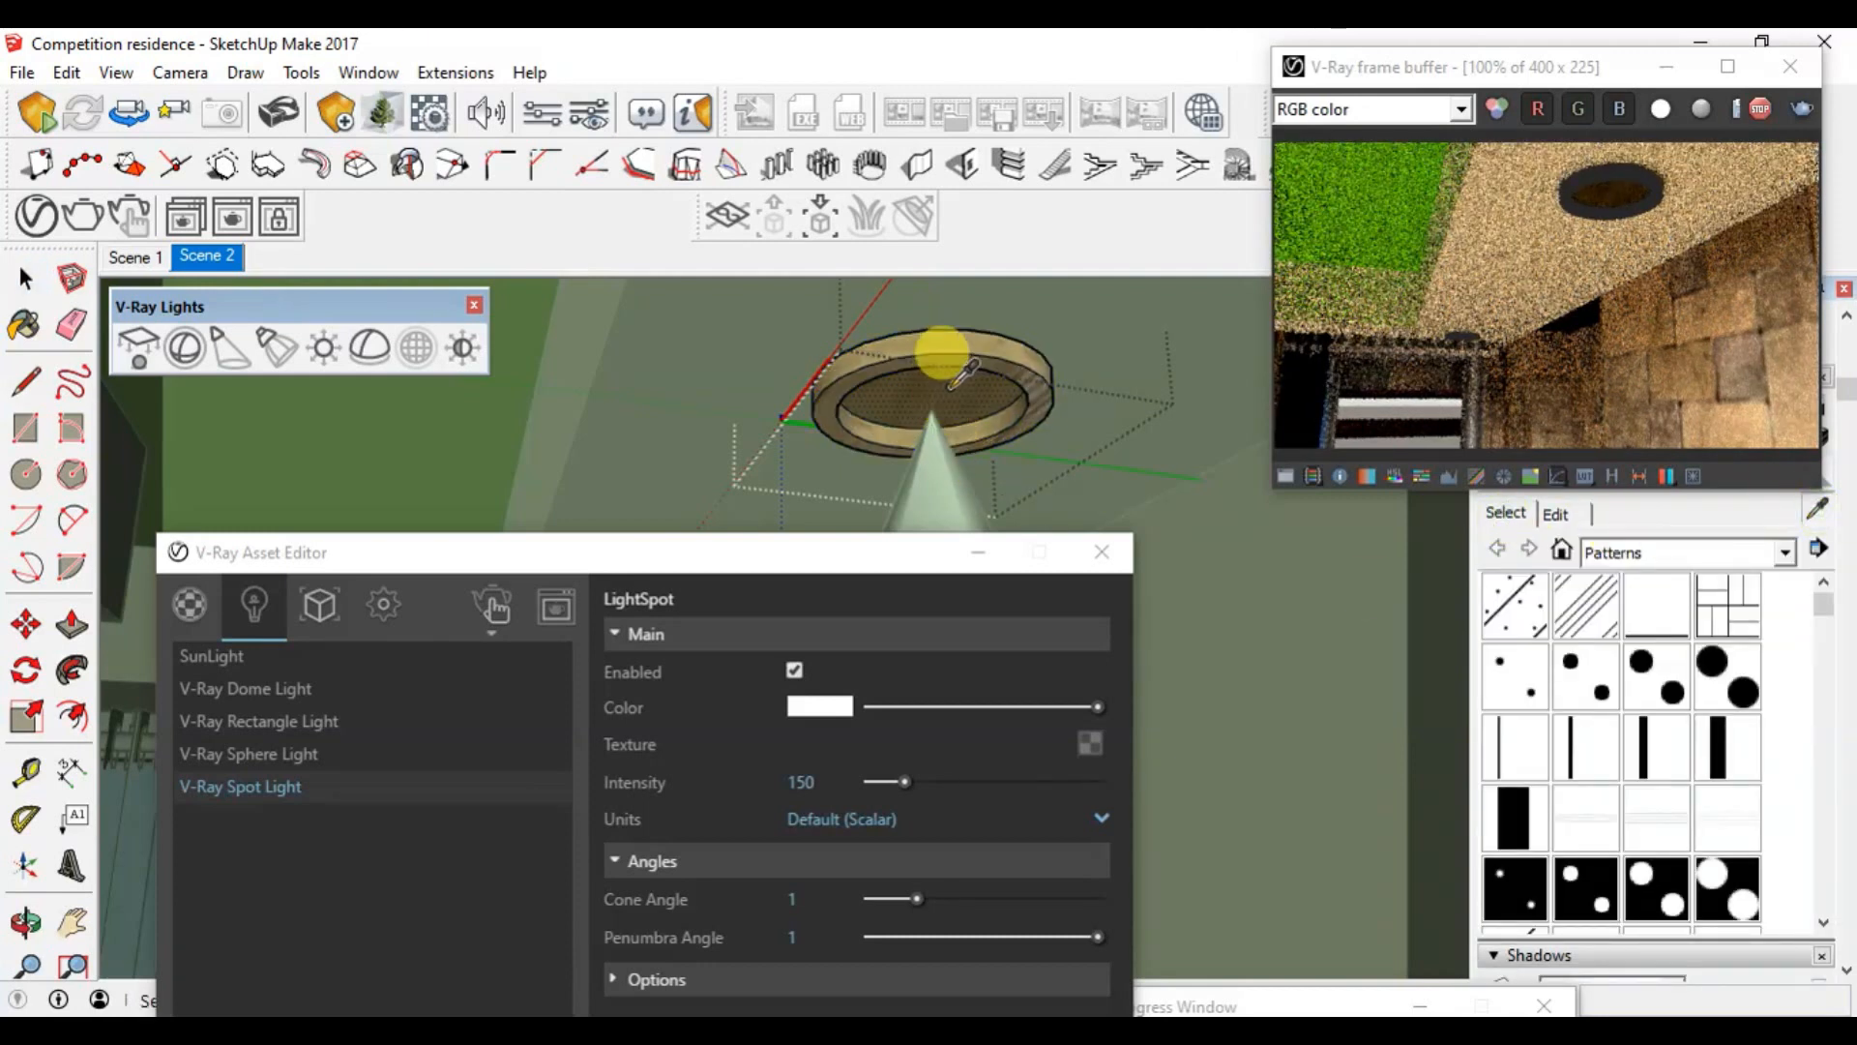
left_click(941, 354)
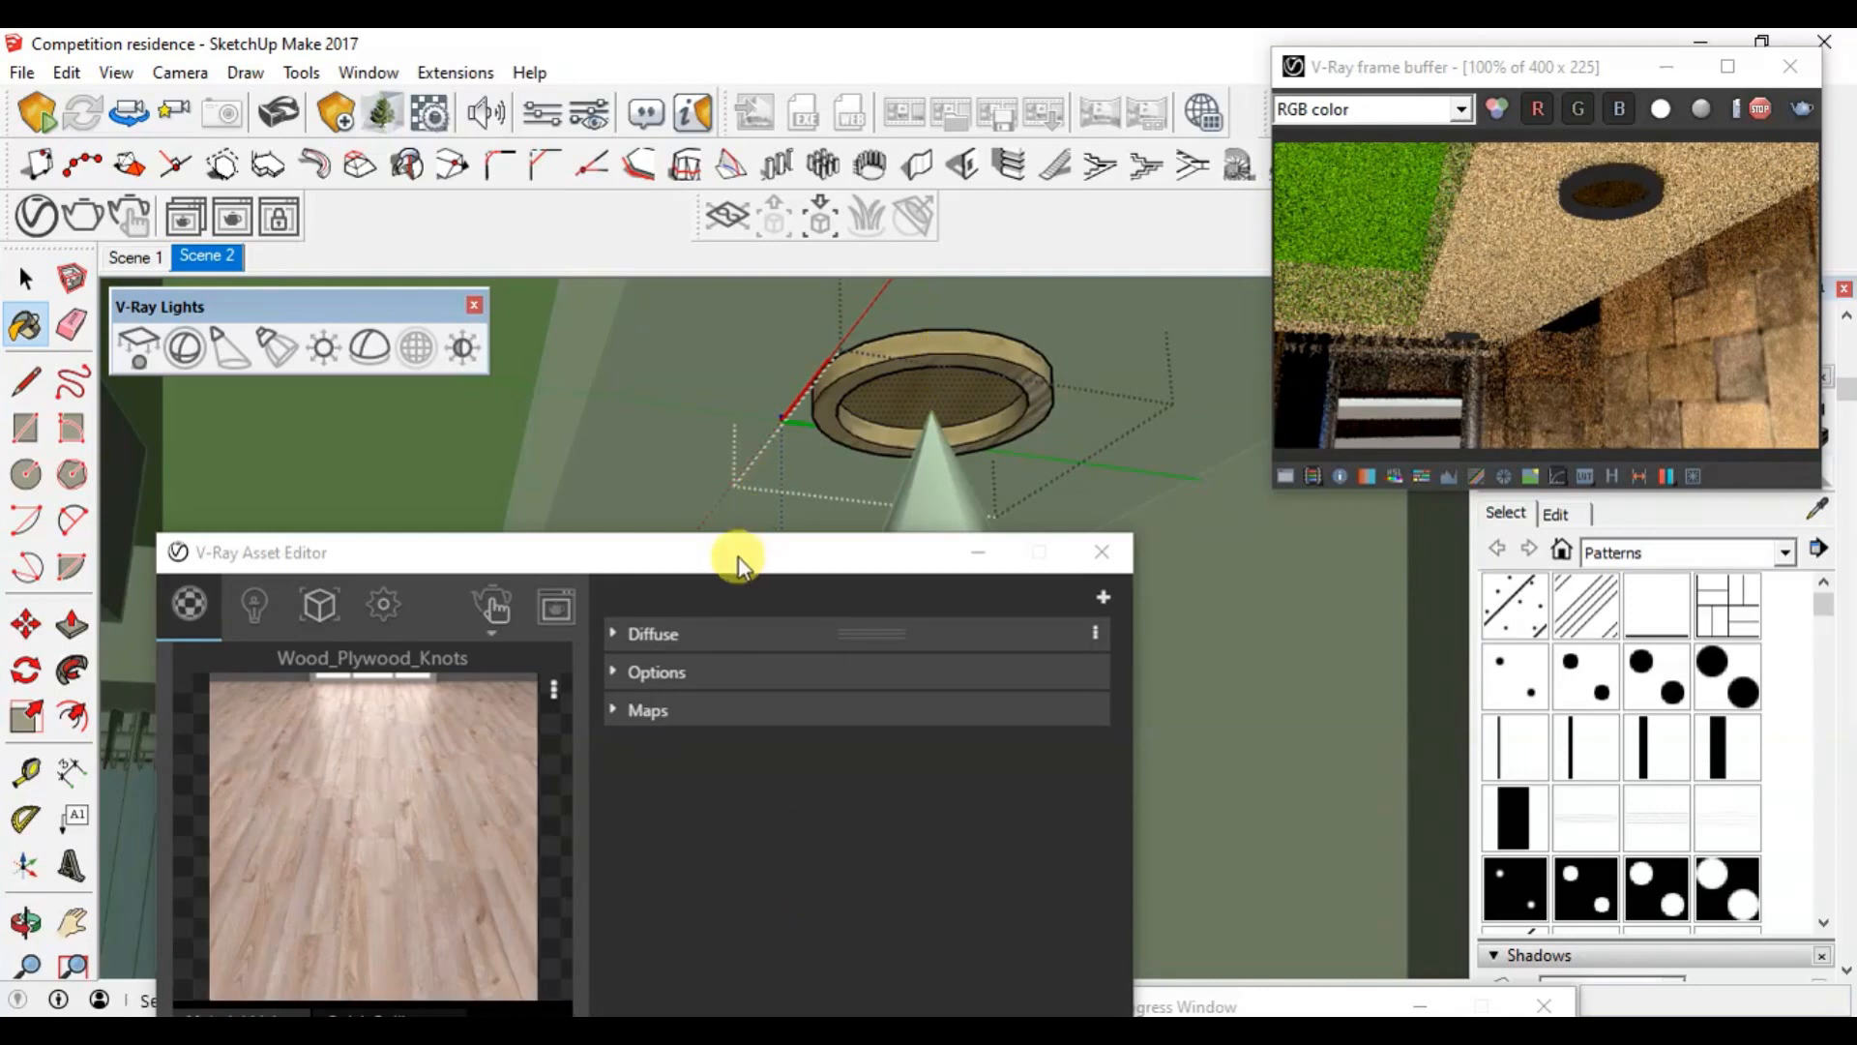
Step: Check the quick settings of the Wood_Plywood_Knots material, and paint the disc inside the downlight ring with the Black Lines 2 pattern
left_click_drag(737, 564, 771, 190)
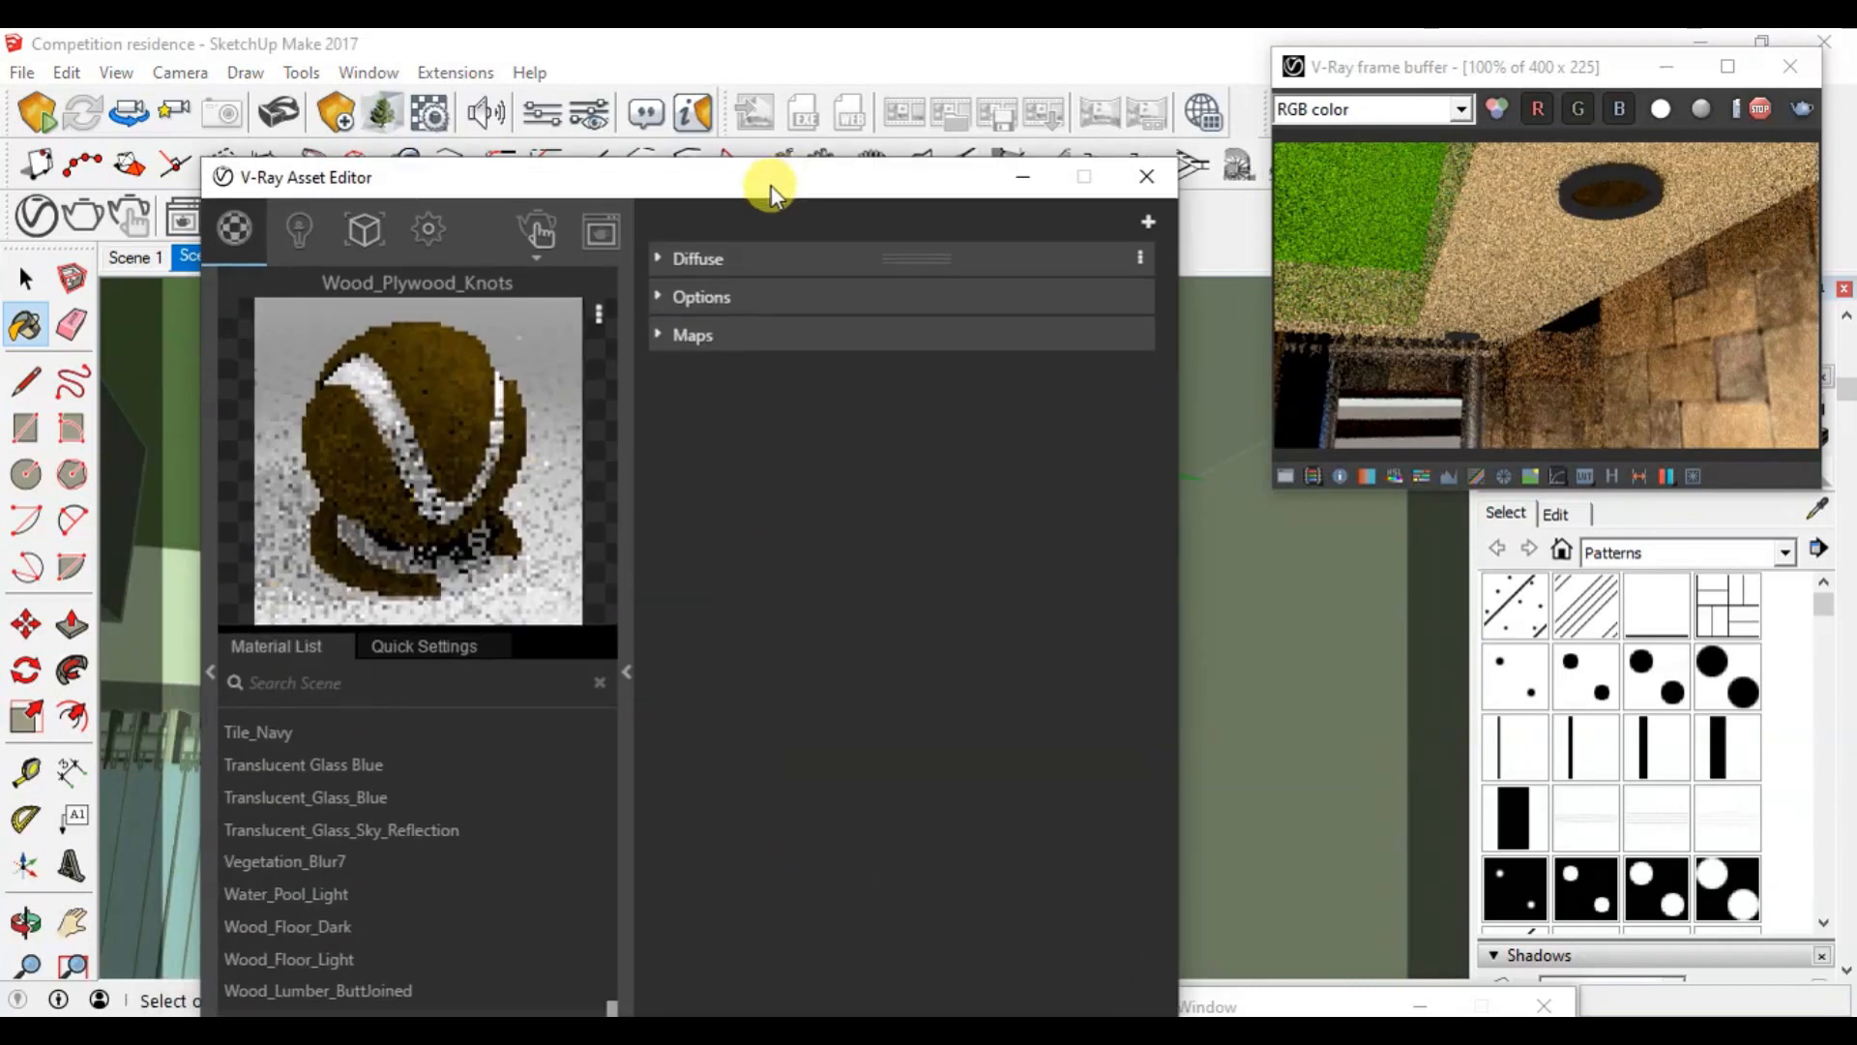
left_click(466, 651)
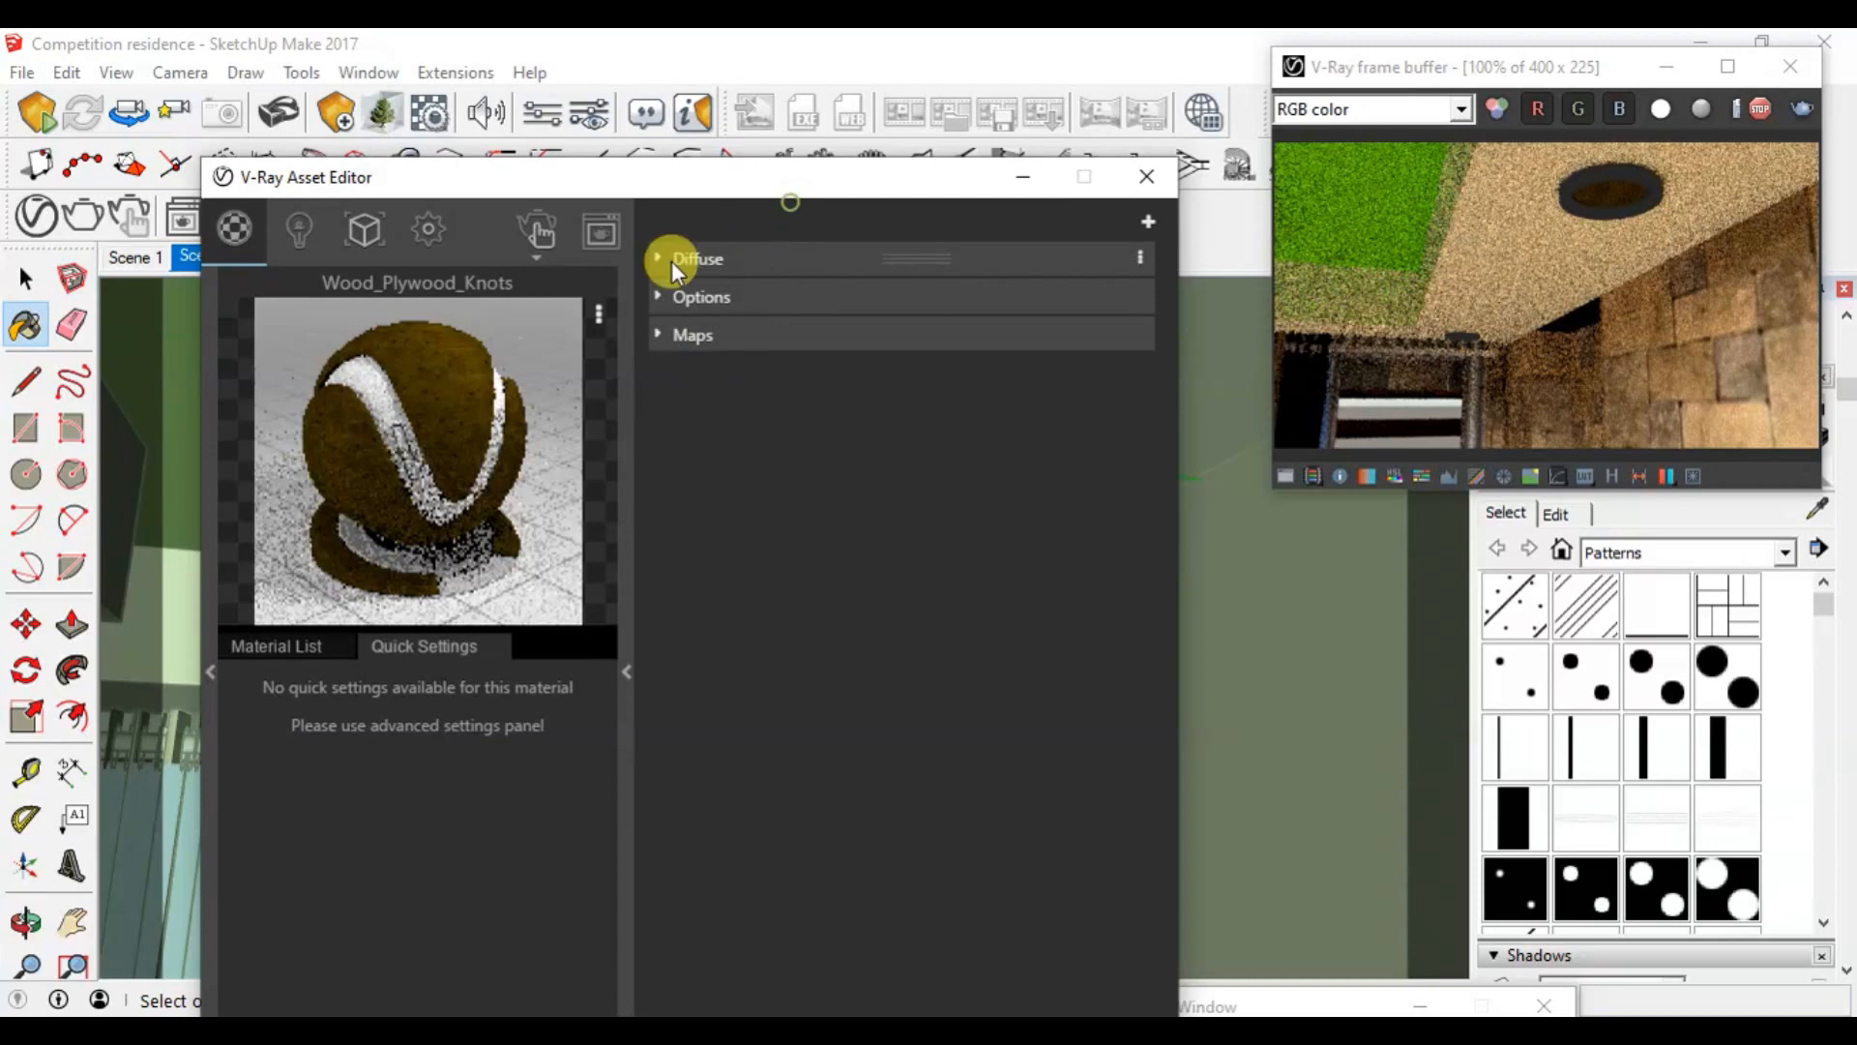
mouse_move(663, 221)
left_mouse_down()
mouse_move(576, 252)
mouse_move(352, 487)
left_mouse_up()
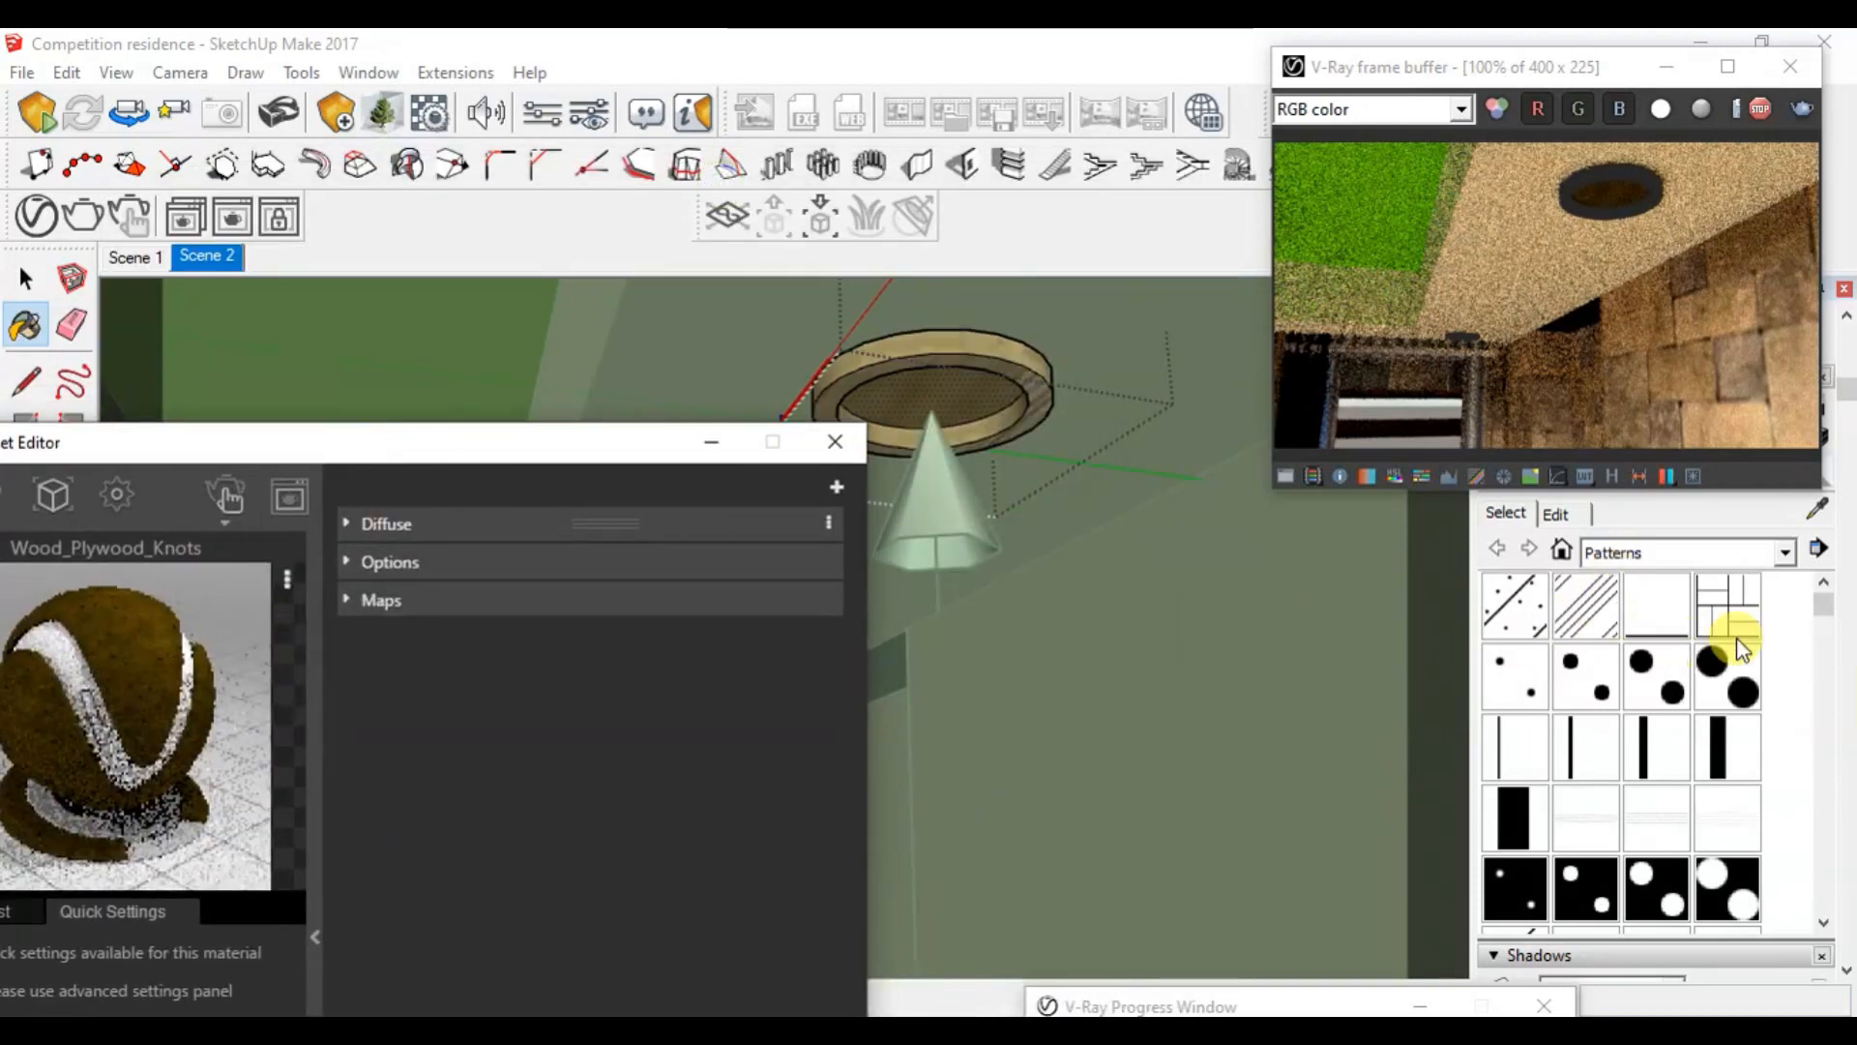
left_click(1586, 747)
left_click(943, 391)
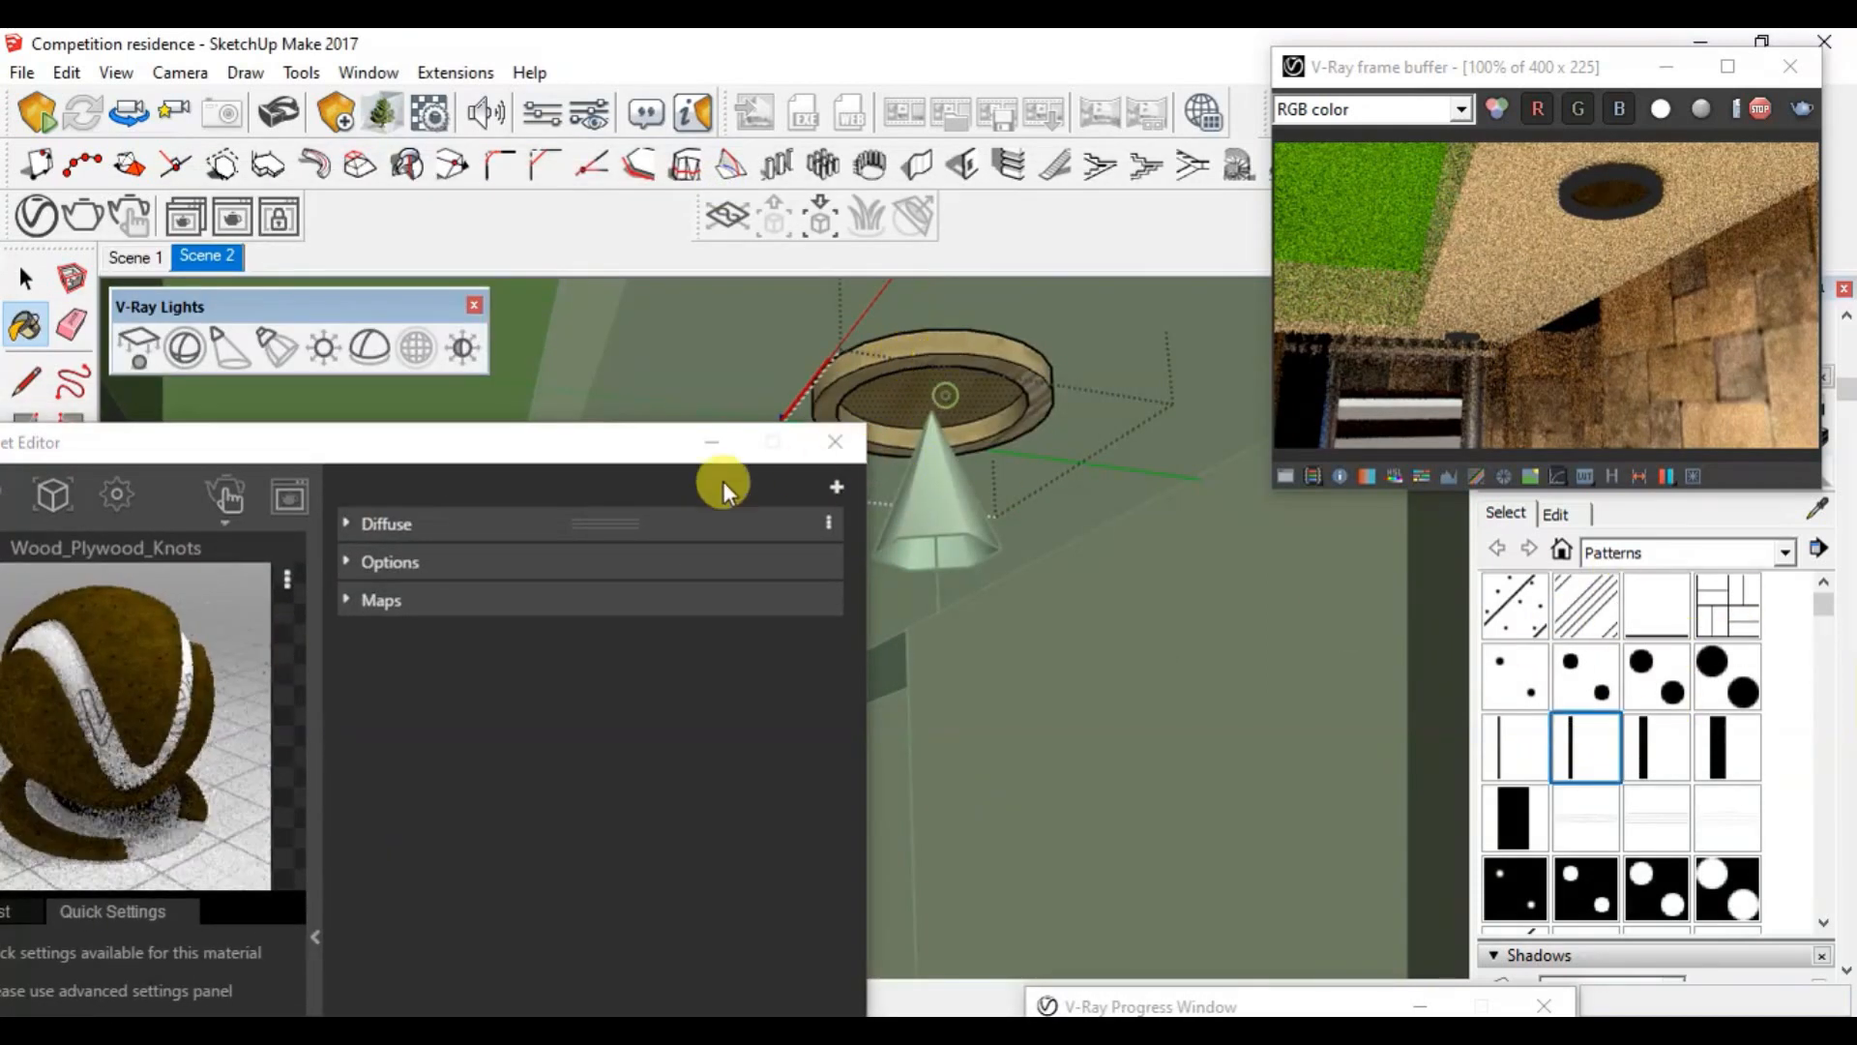
Step: Change the Black Lines 2 material to Emissive, rerun the interactive render and raise the emissive color to white
left_click_drag(327, 461, 647, 156)
left_click(437, 637)
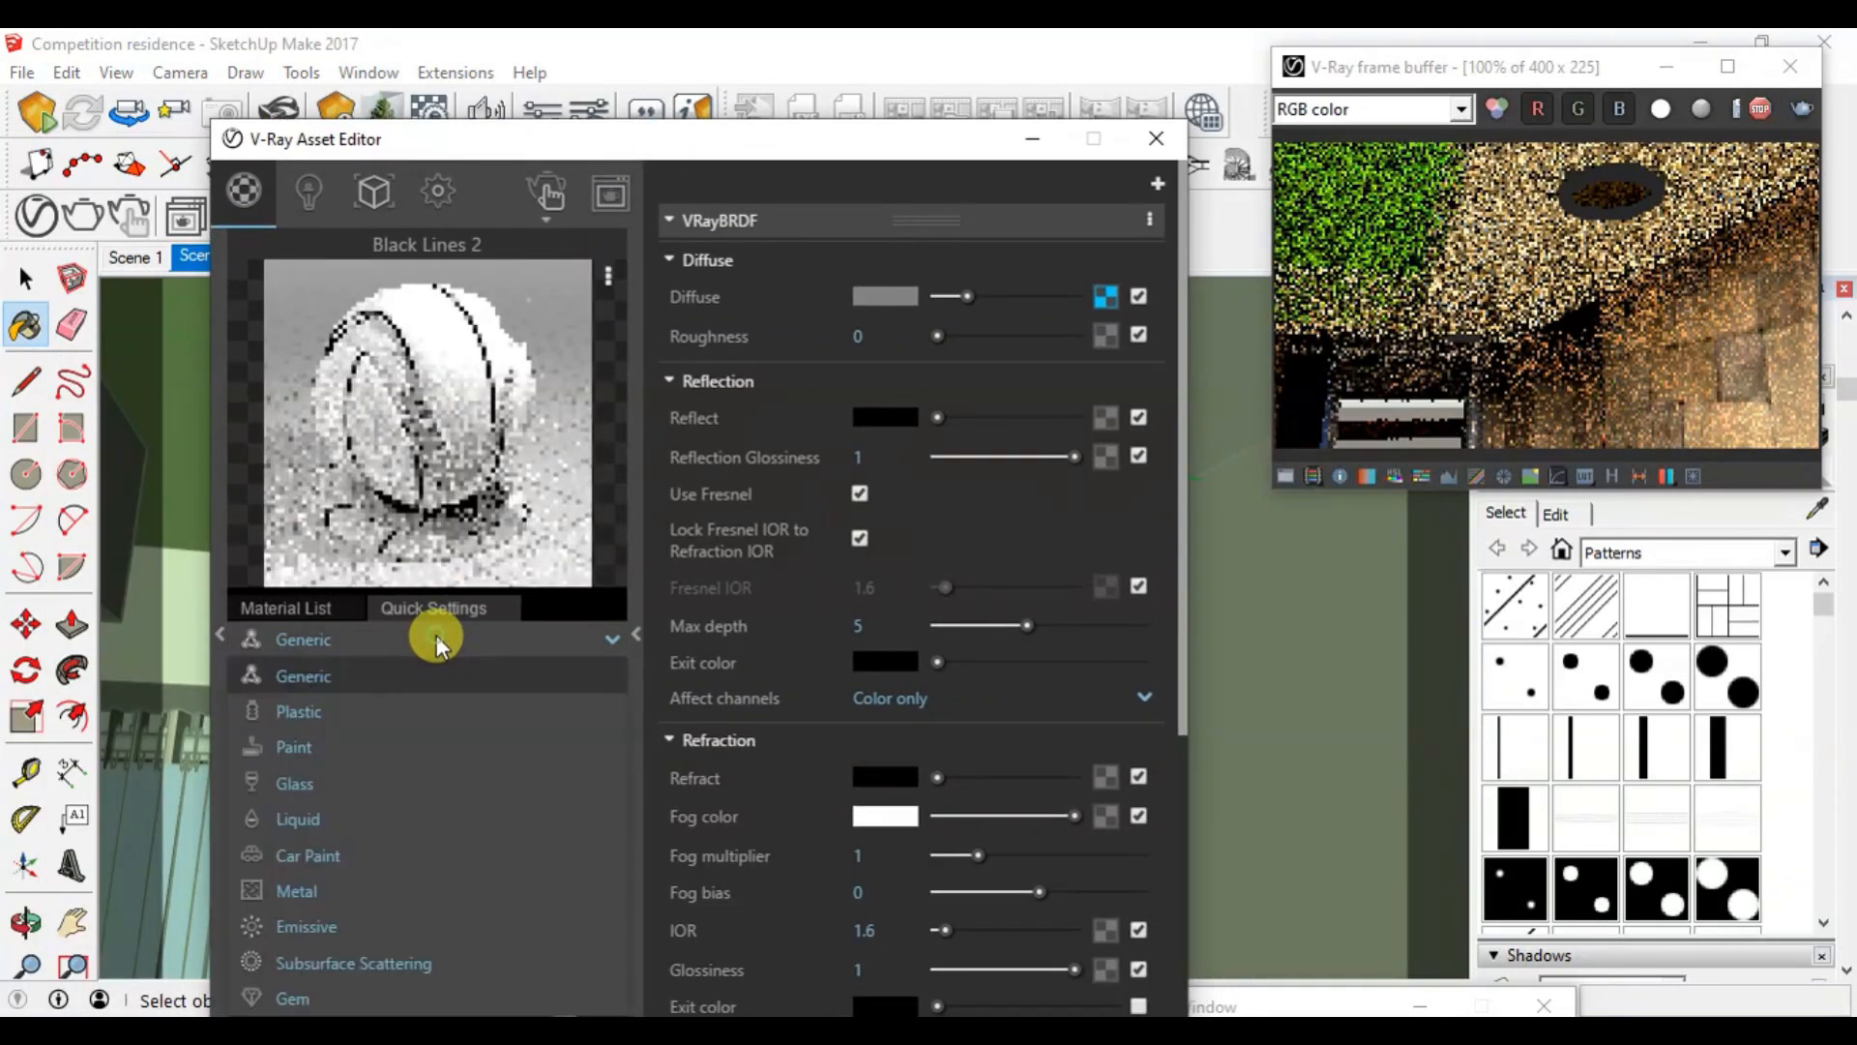
left_click(387, 931)
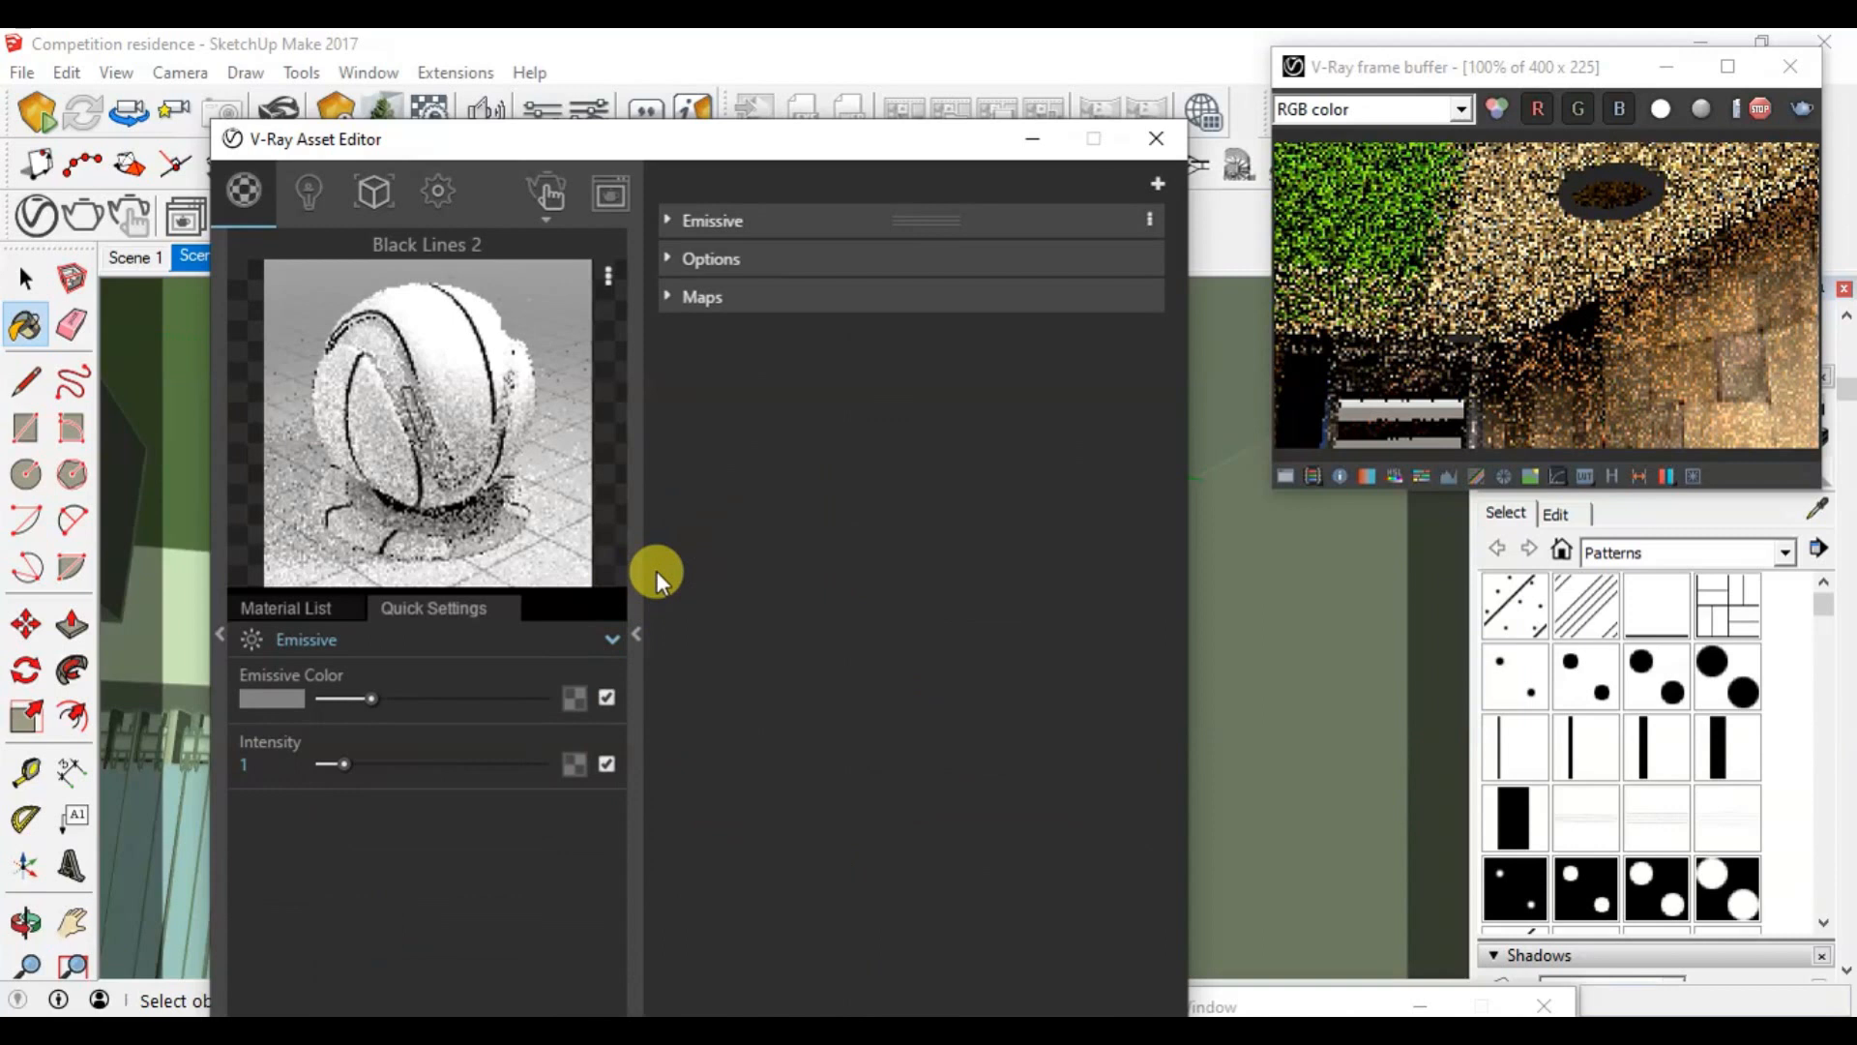
left_click(1752, 108)
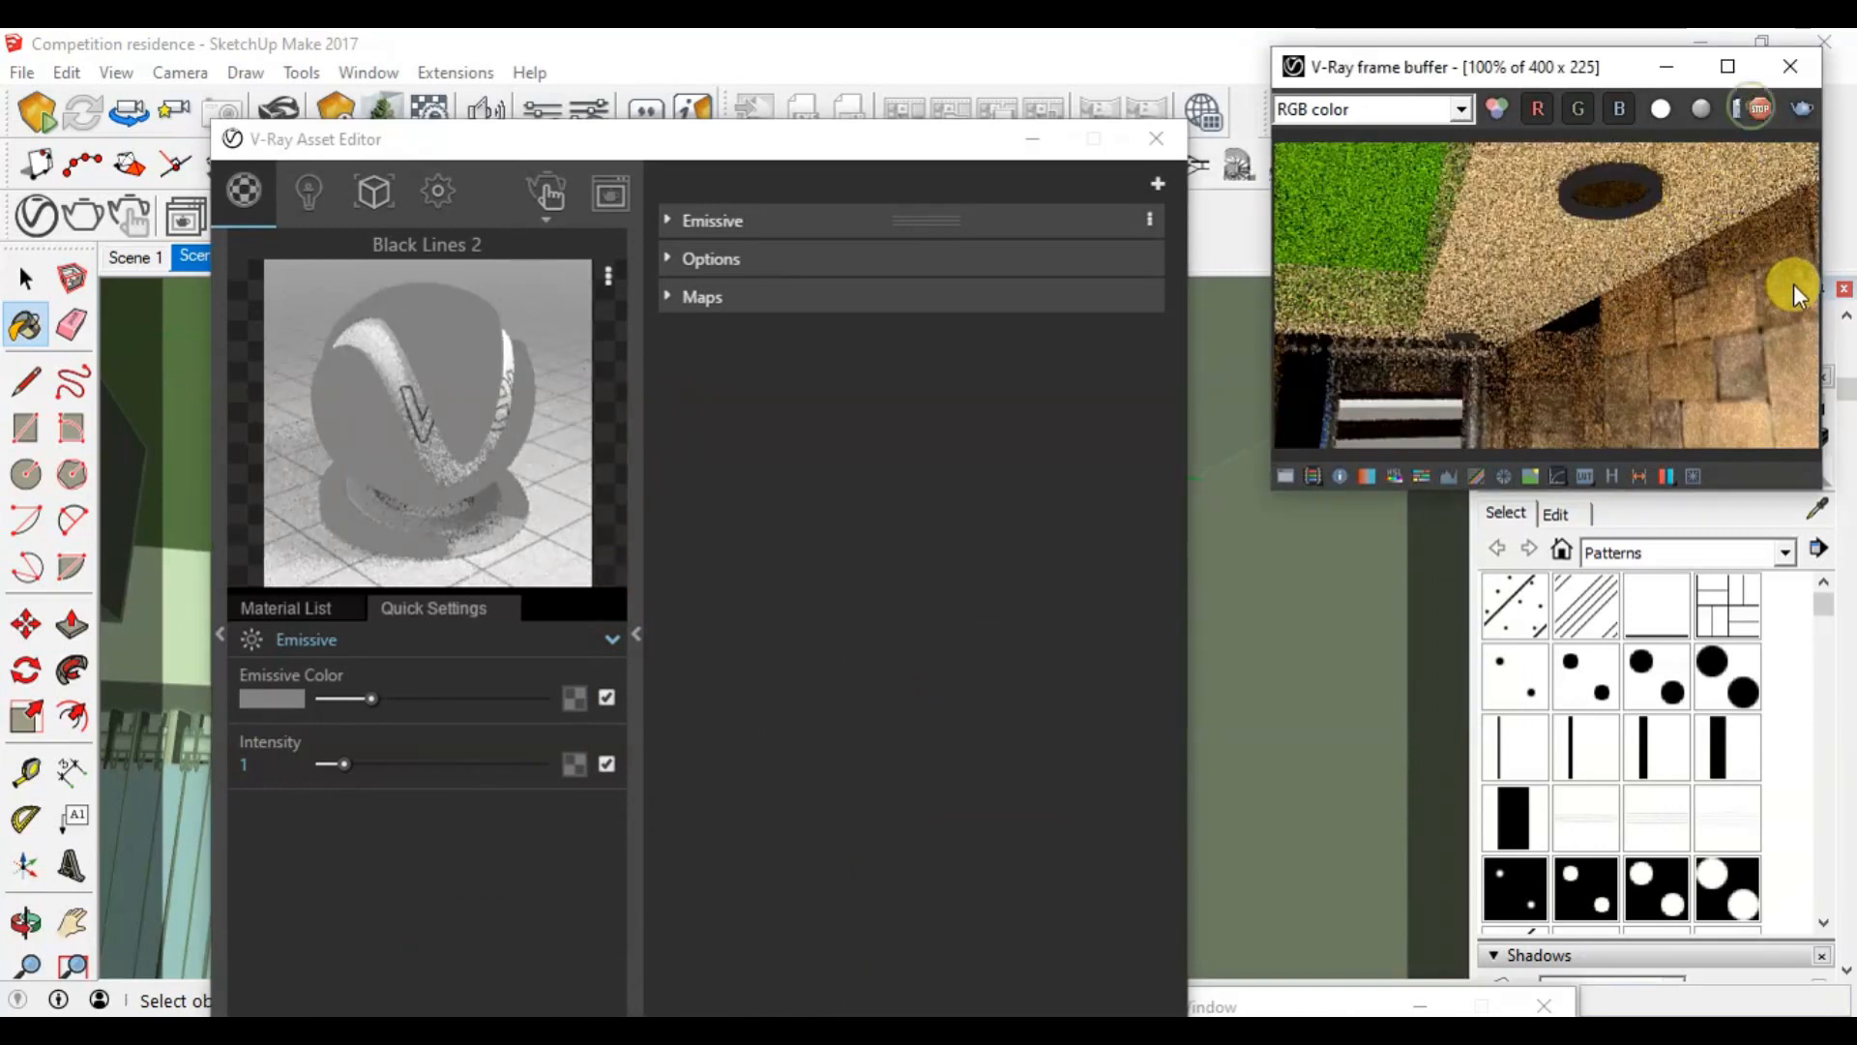
left_click(1797, 114)
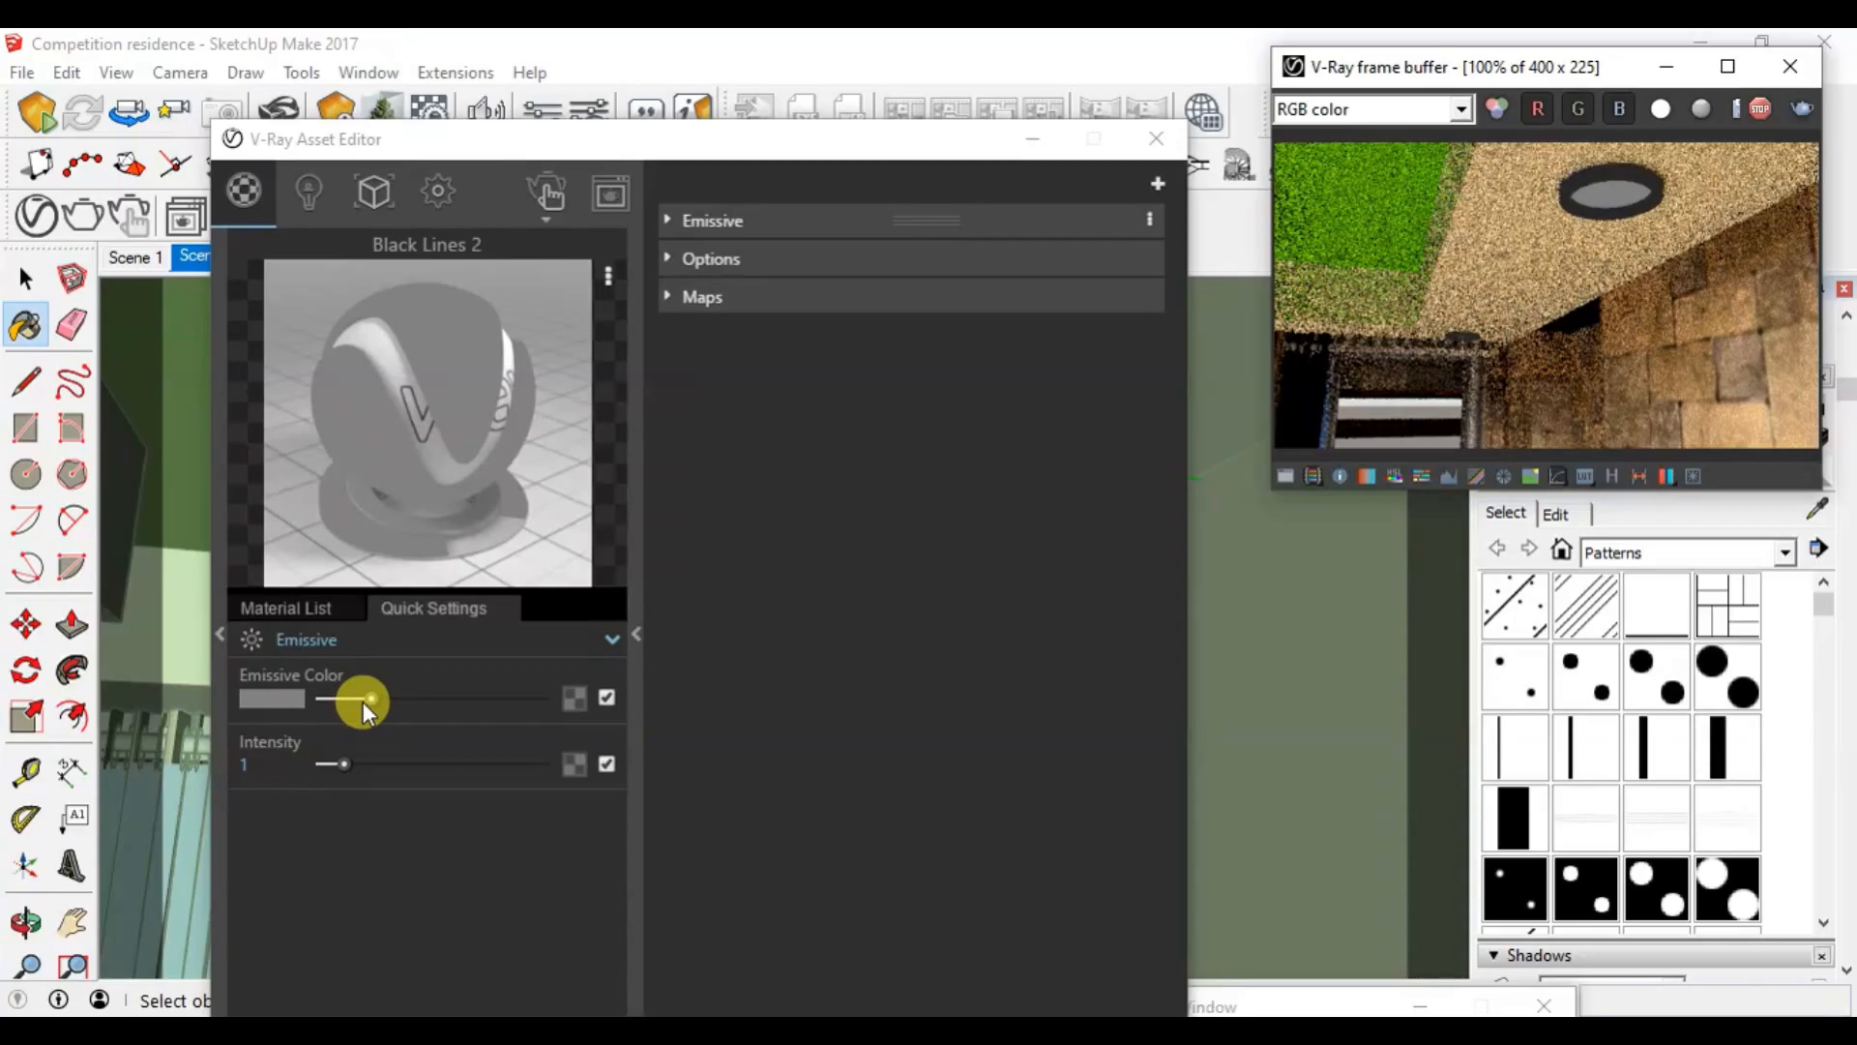
left_click_drag(363, 700, 542, 707)
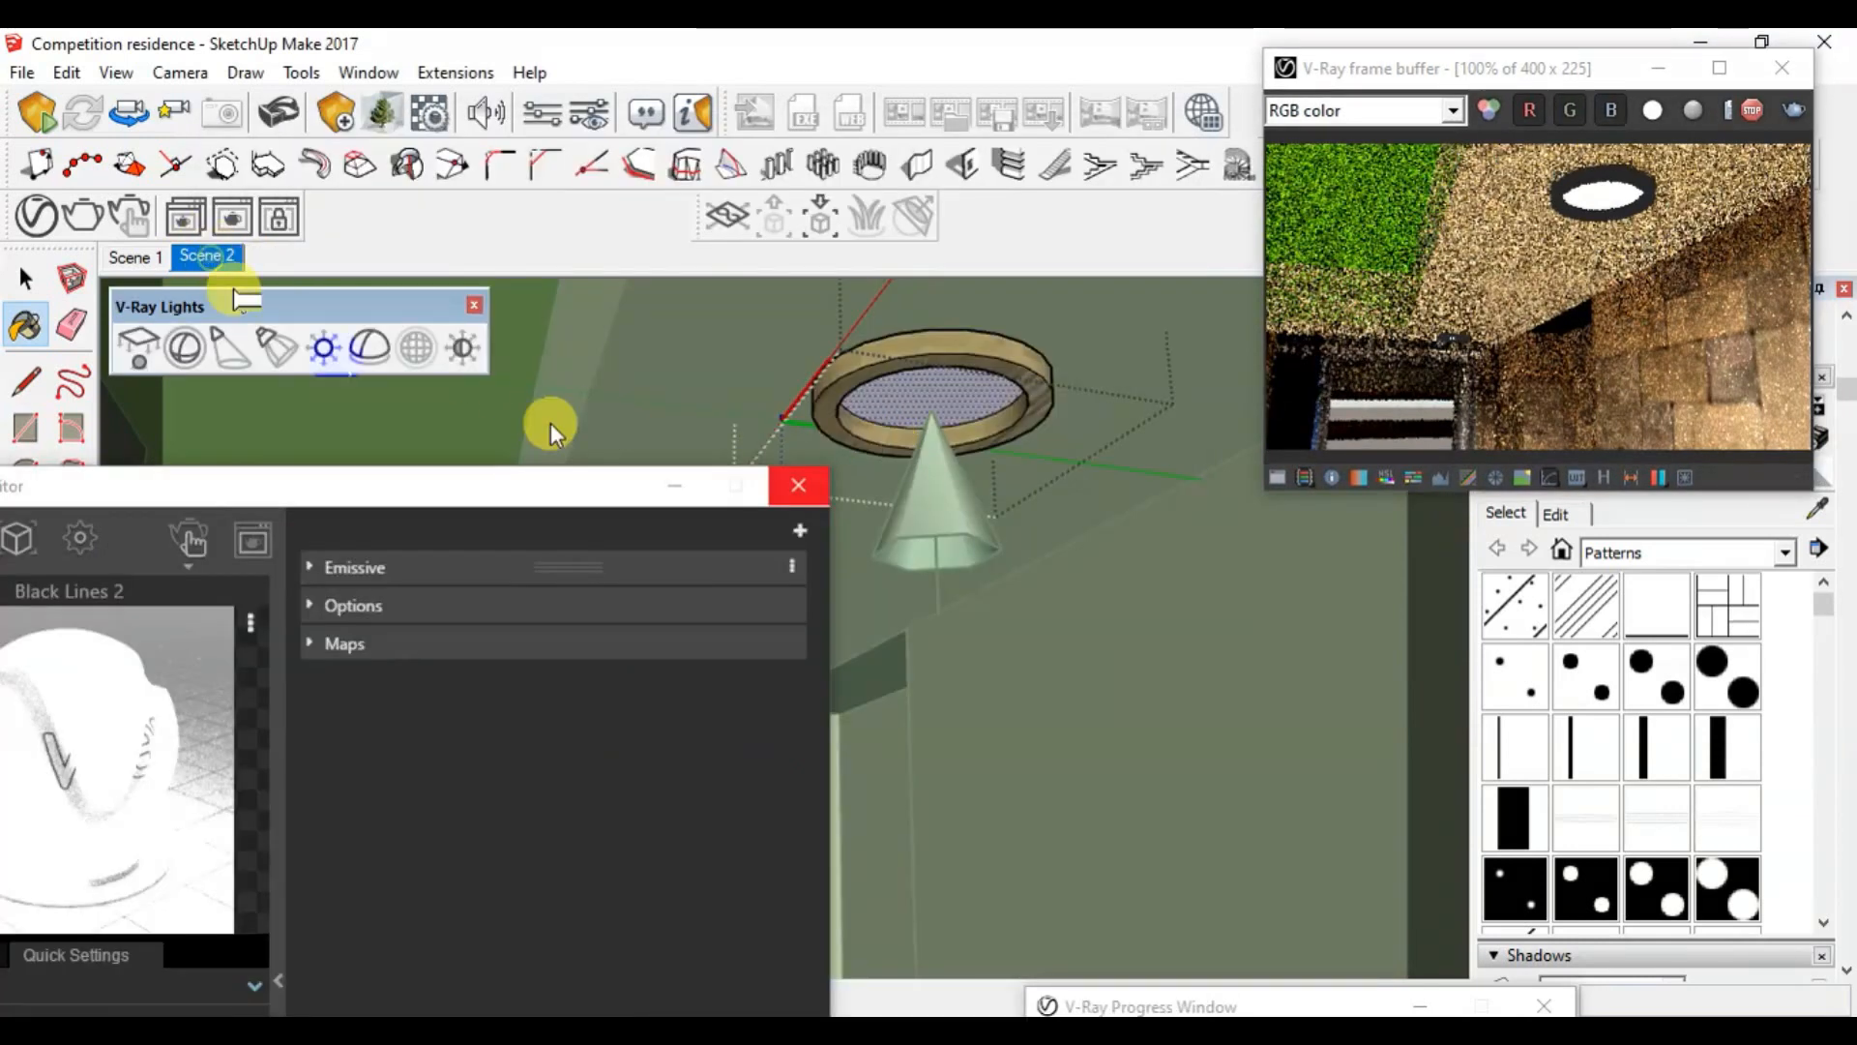
Step: Copy the spot light about 1' 4 7/8" along the ceiling beside the downlight fixture
key("space")
middle_click_drag(1061, 546, 1151, 575)
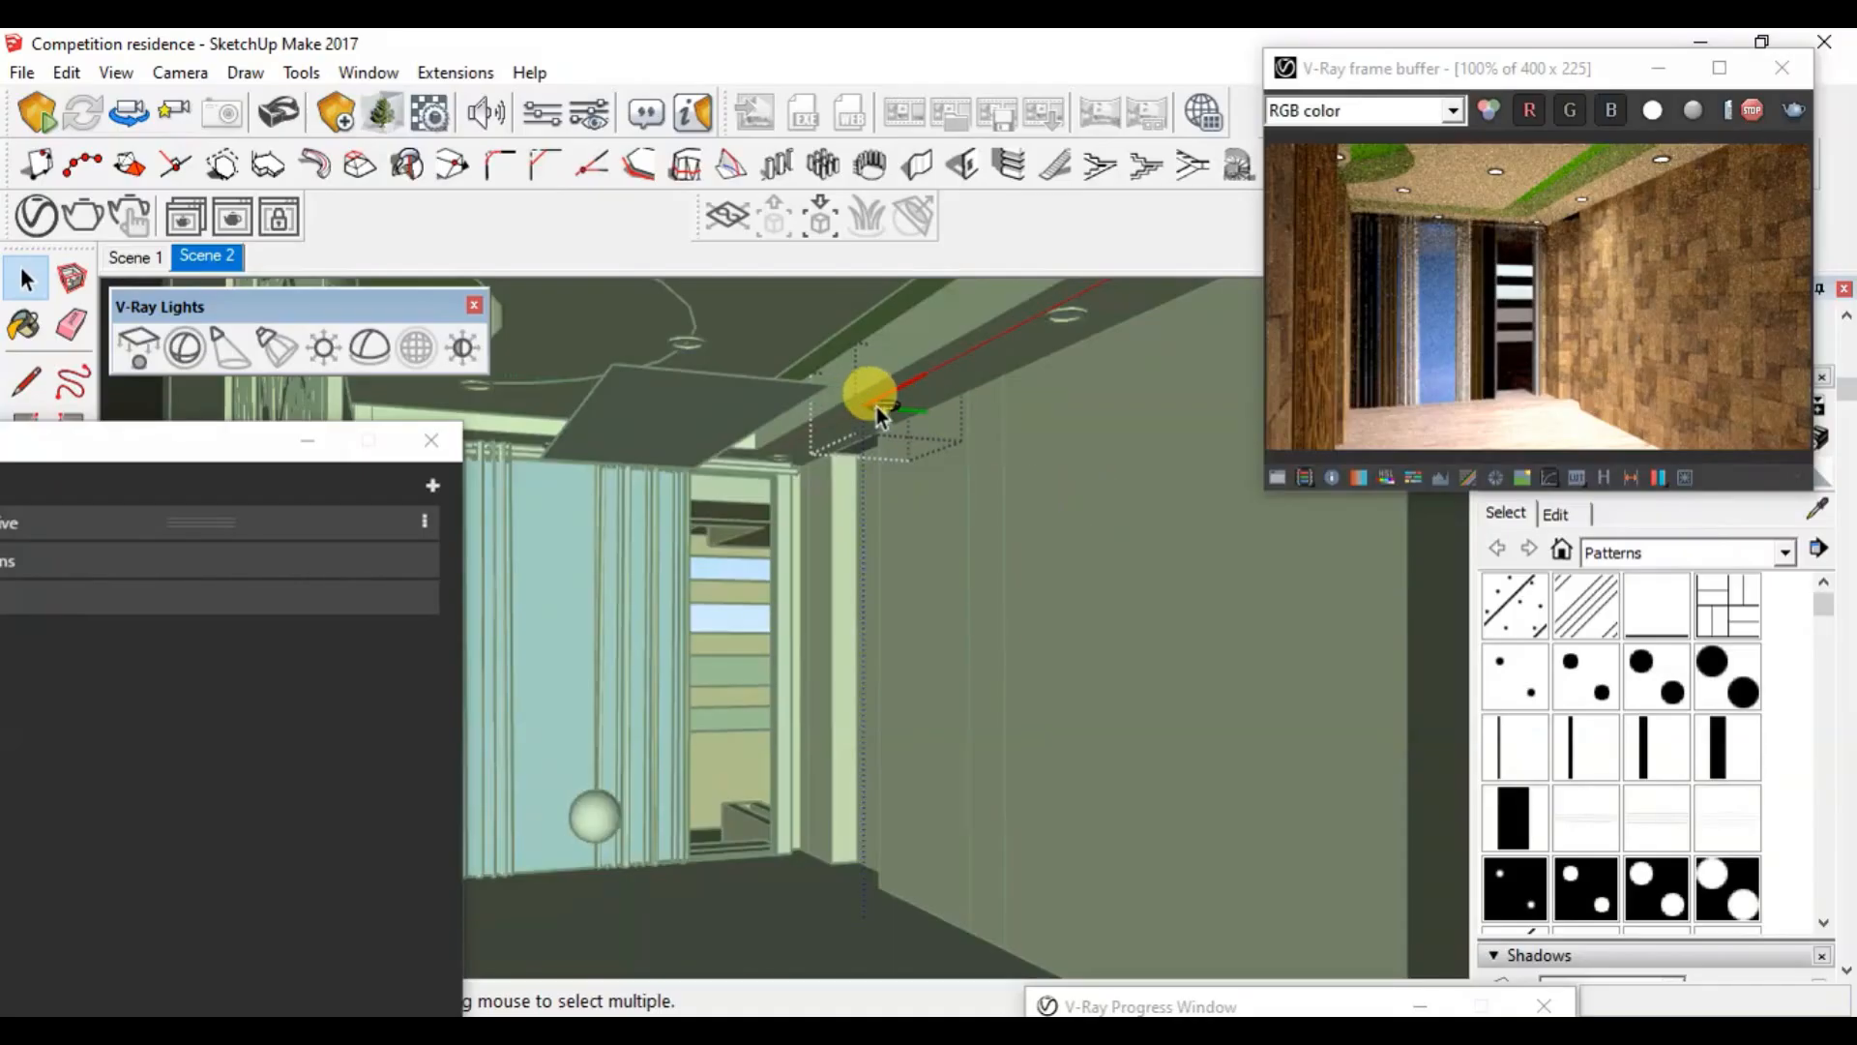
scroll(877, 406, "up", 2)
scroll(877, 408, "up", 2)
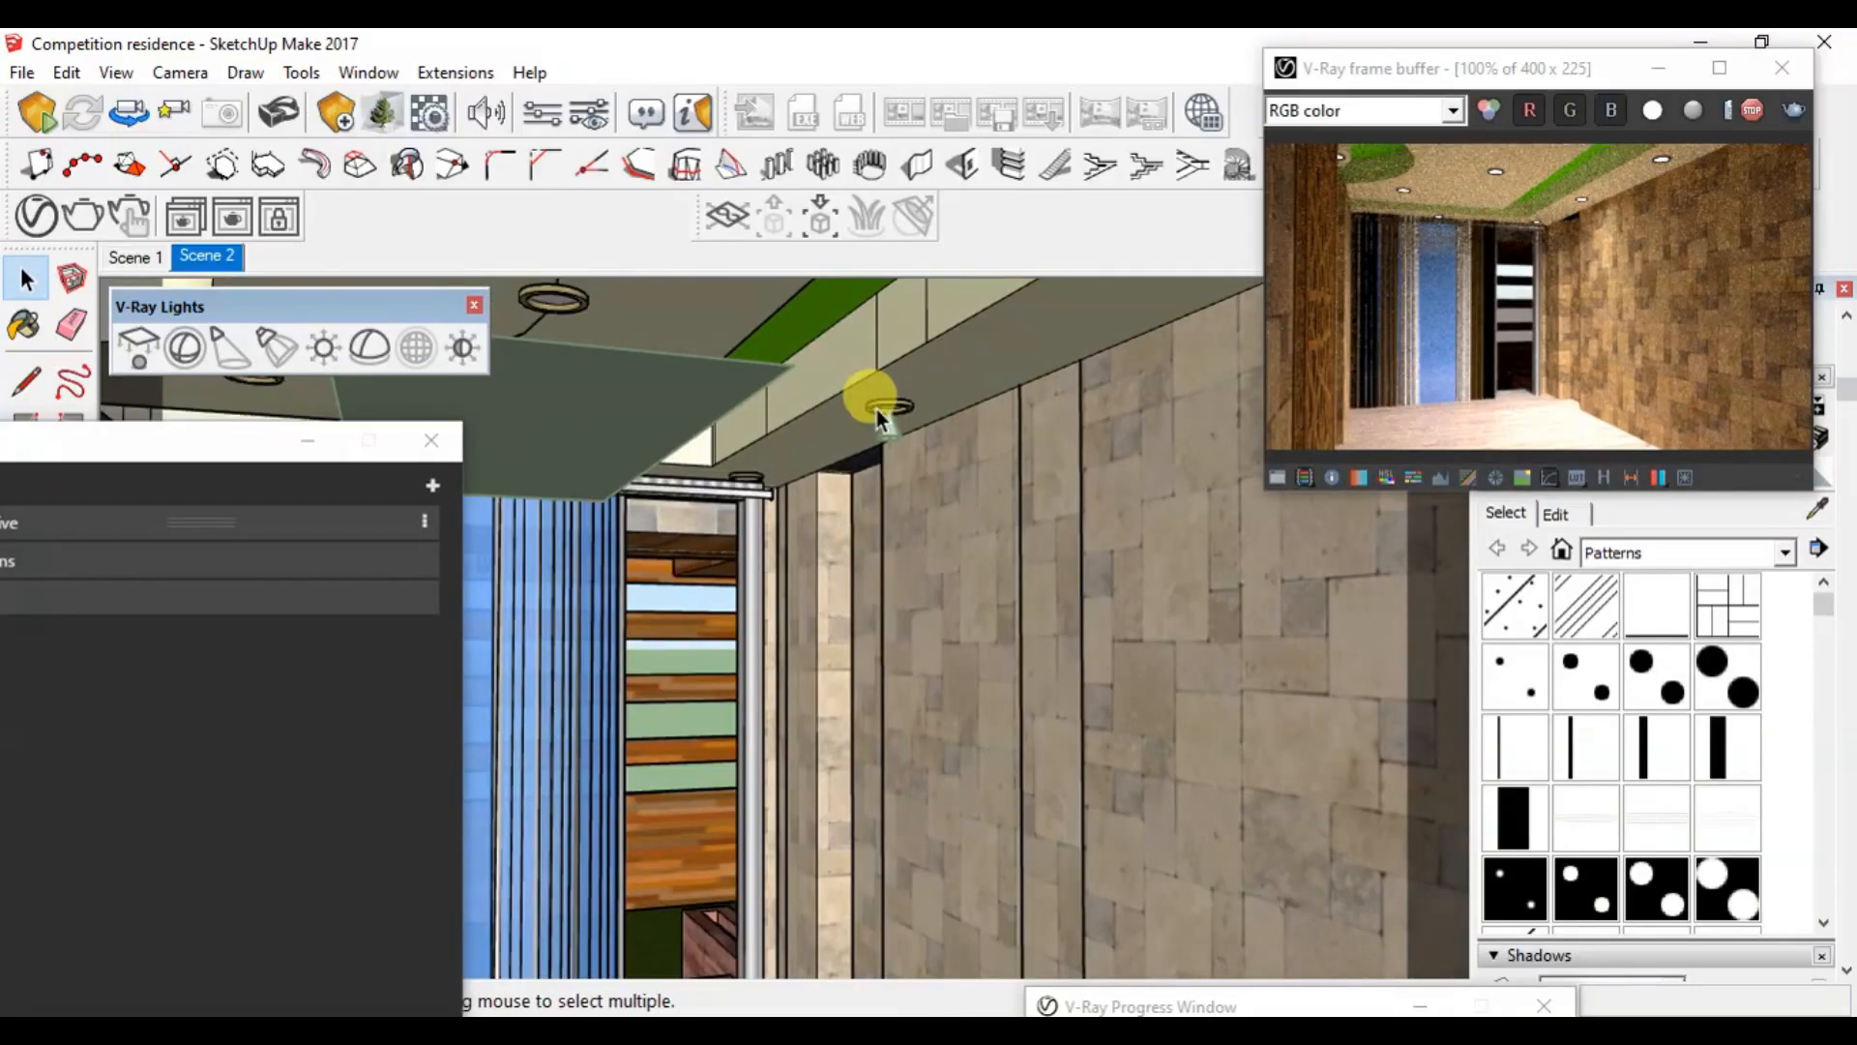
scroll(876, 409, "up", 3)
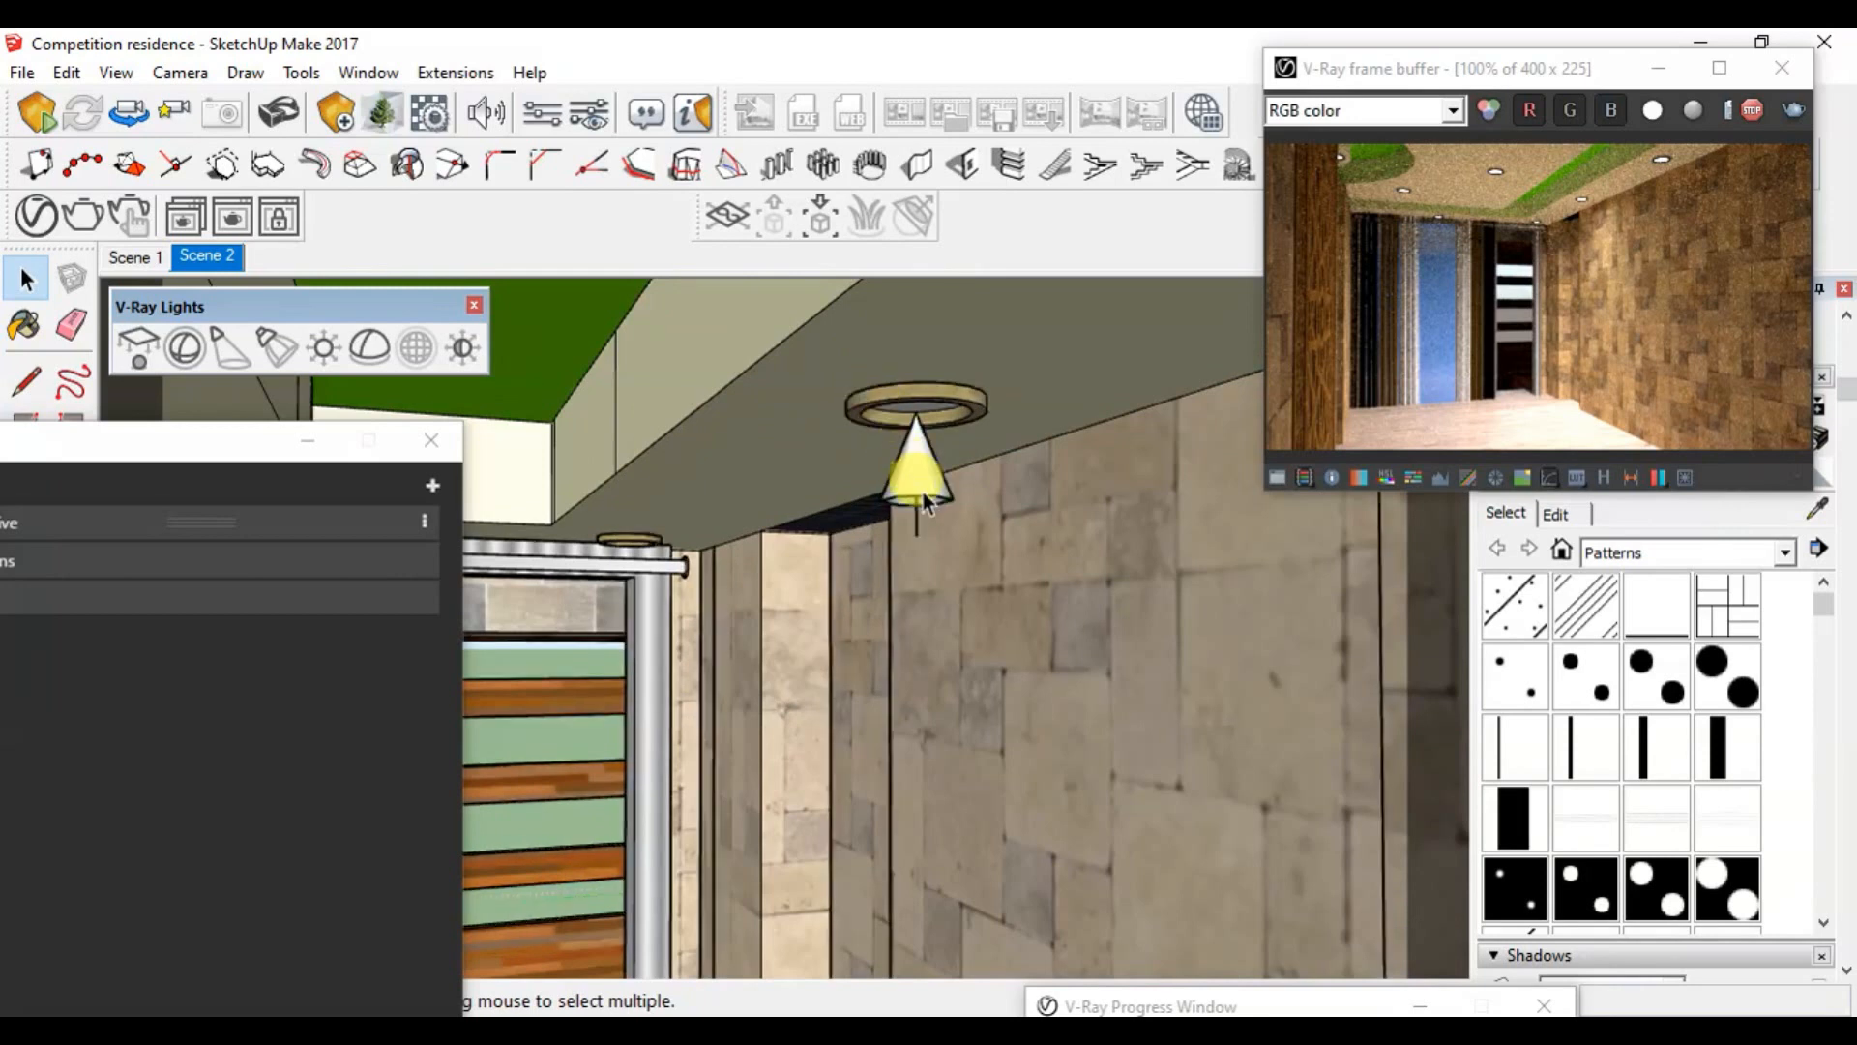
left_click(924, 501)
key("m")
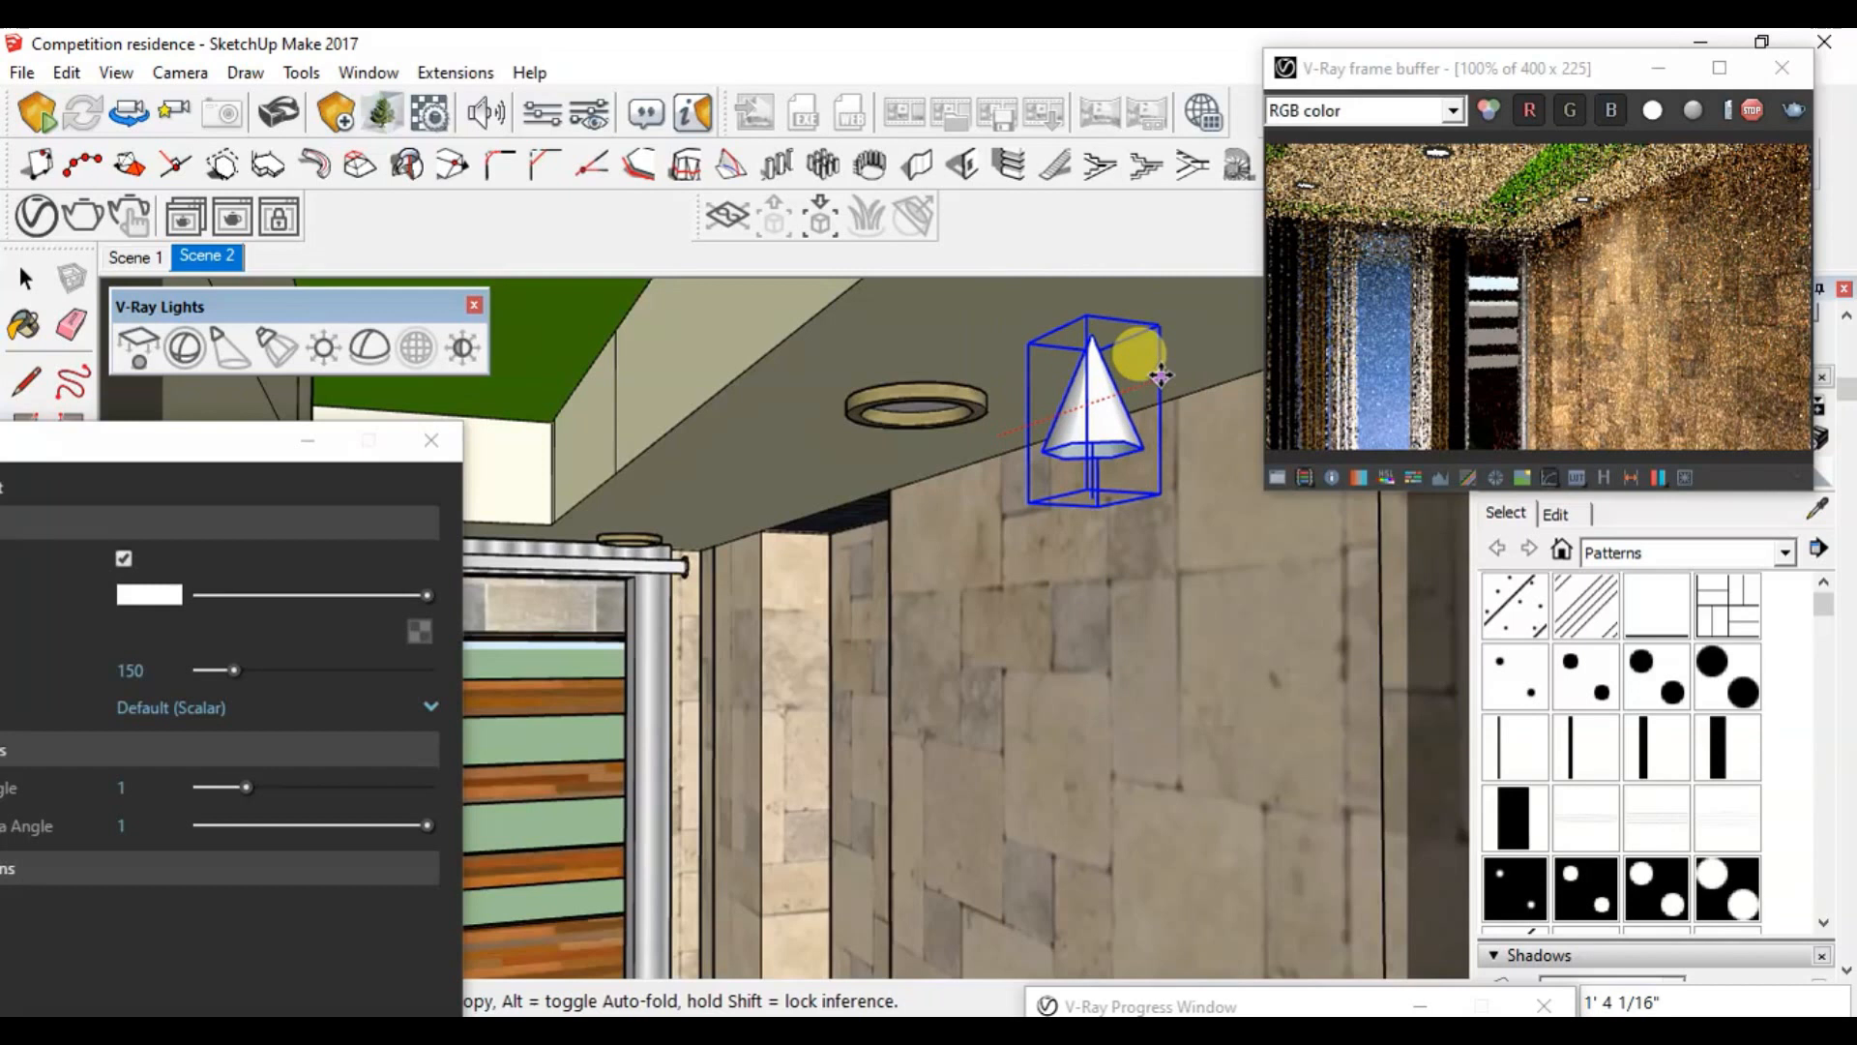
key("ctrl")
left_click(1156, 367)
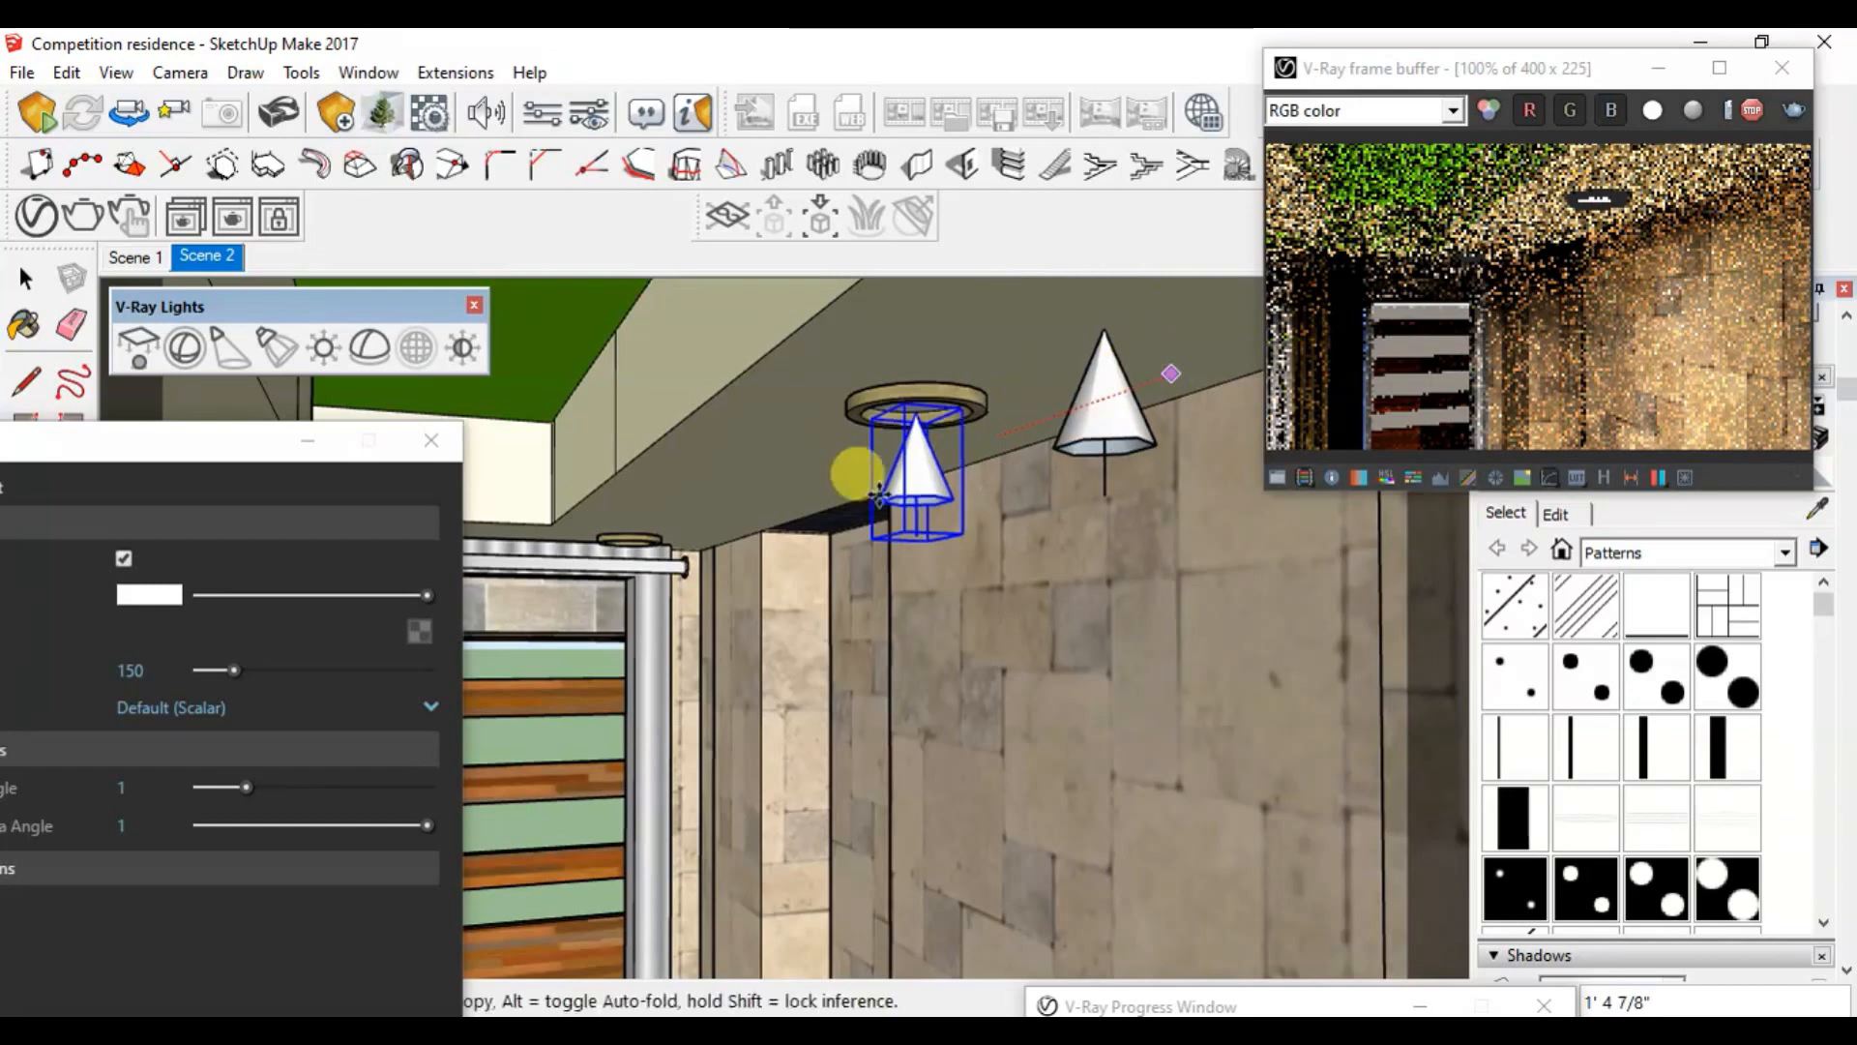
key("space")
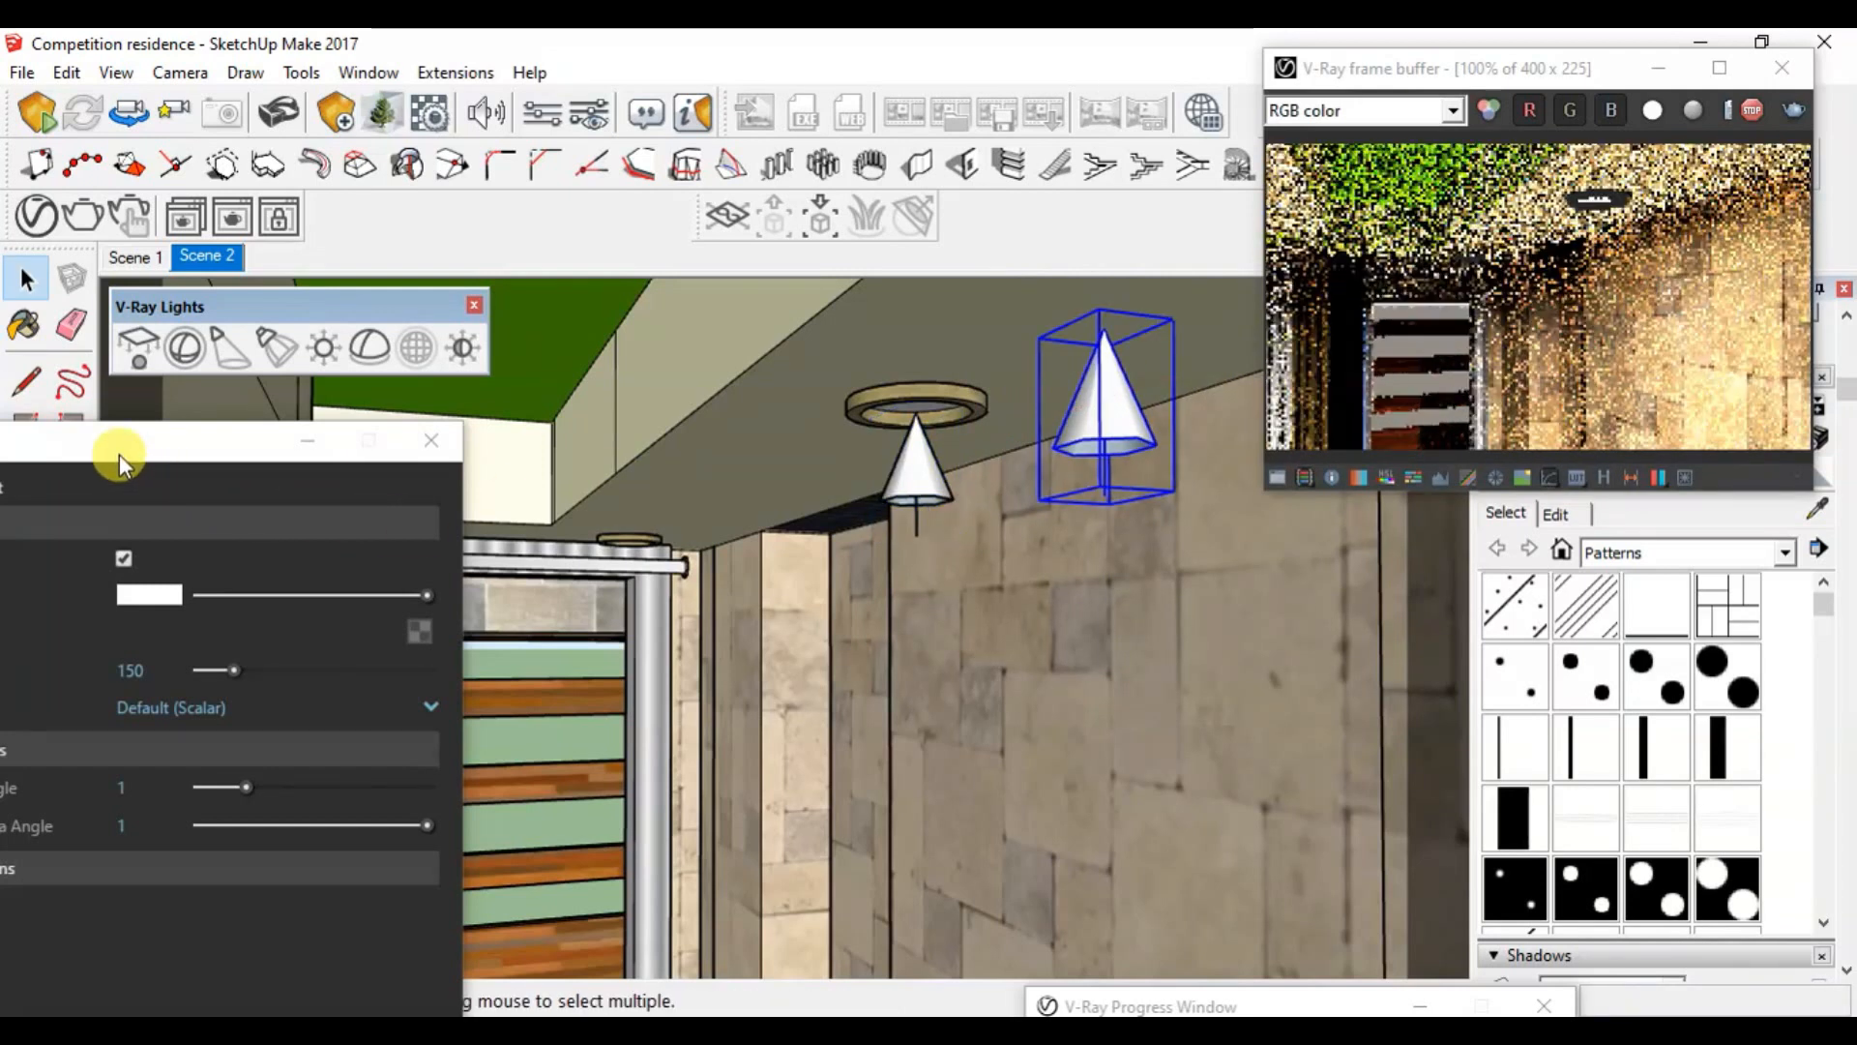
Step: Review the copied spot light's settings and delete the copy
scroll(720, 561, "down", 3)
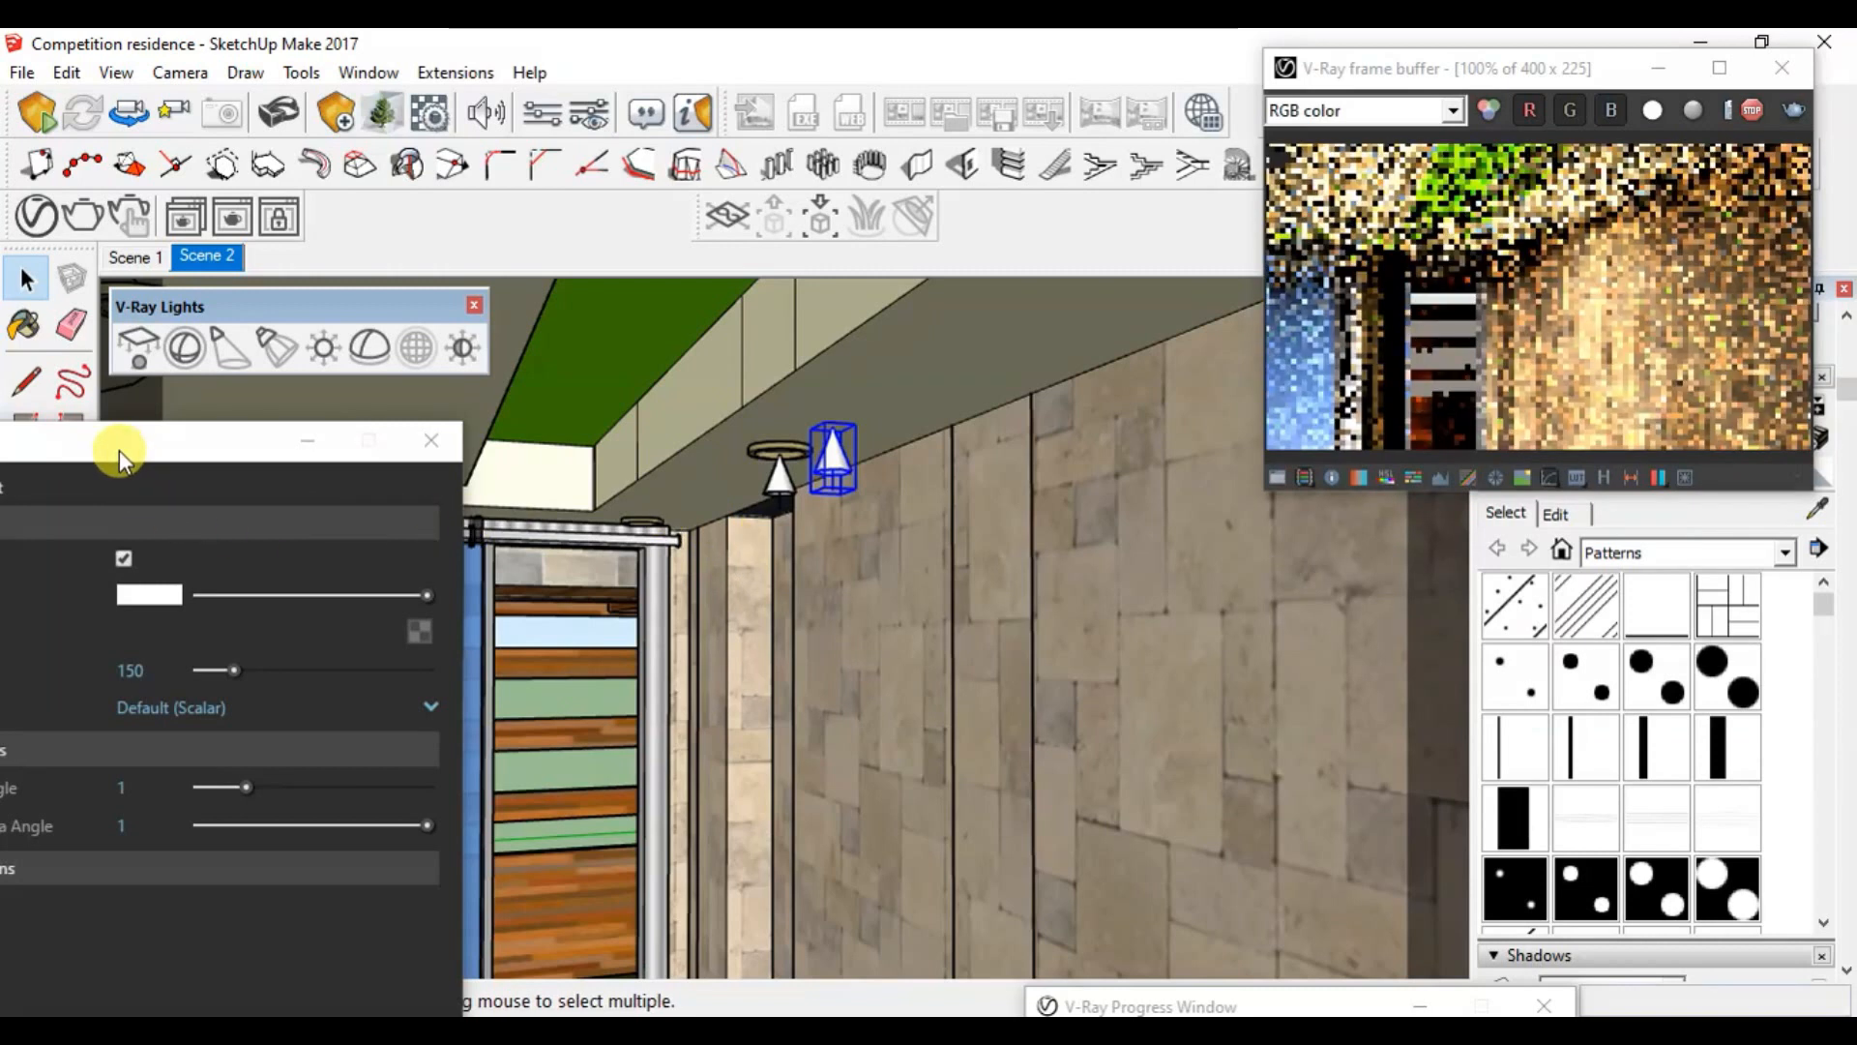
left_click_drag(119, 450, 781, 141)
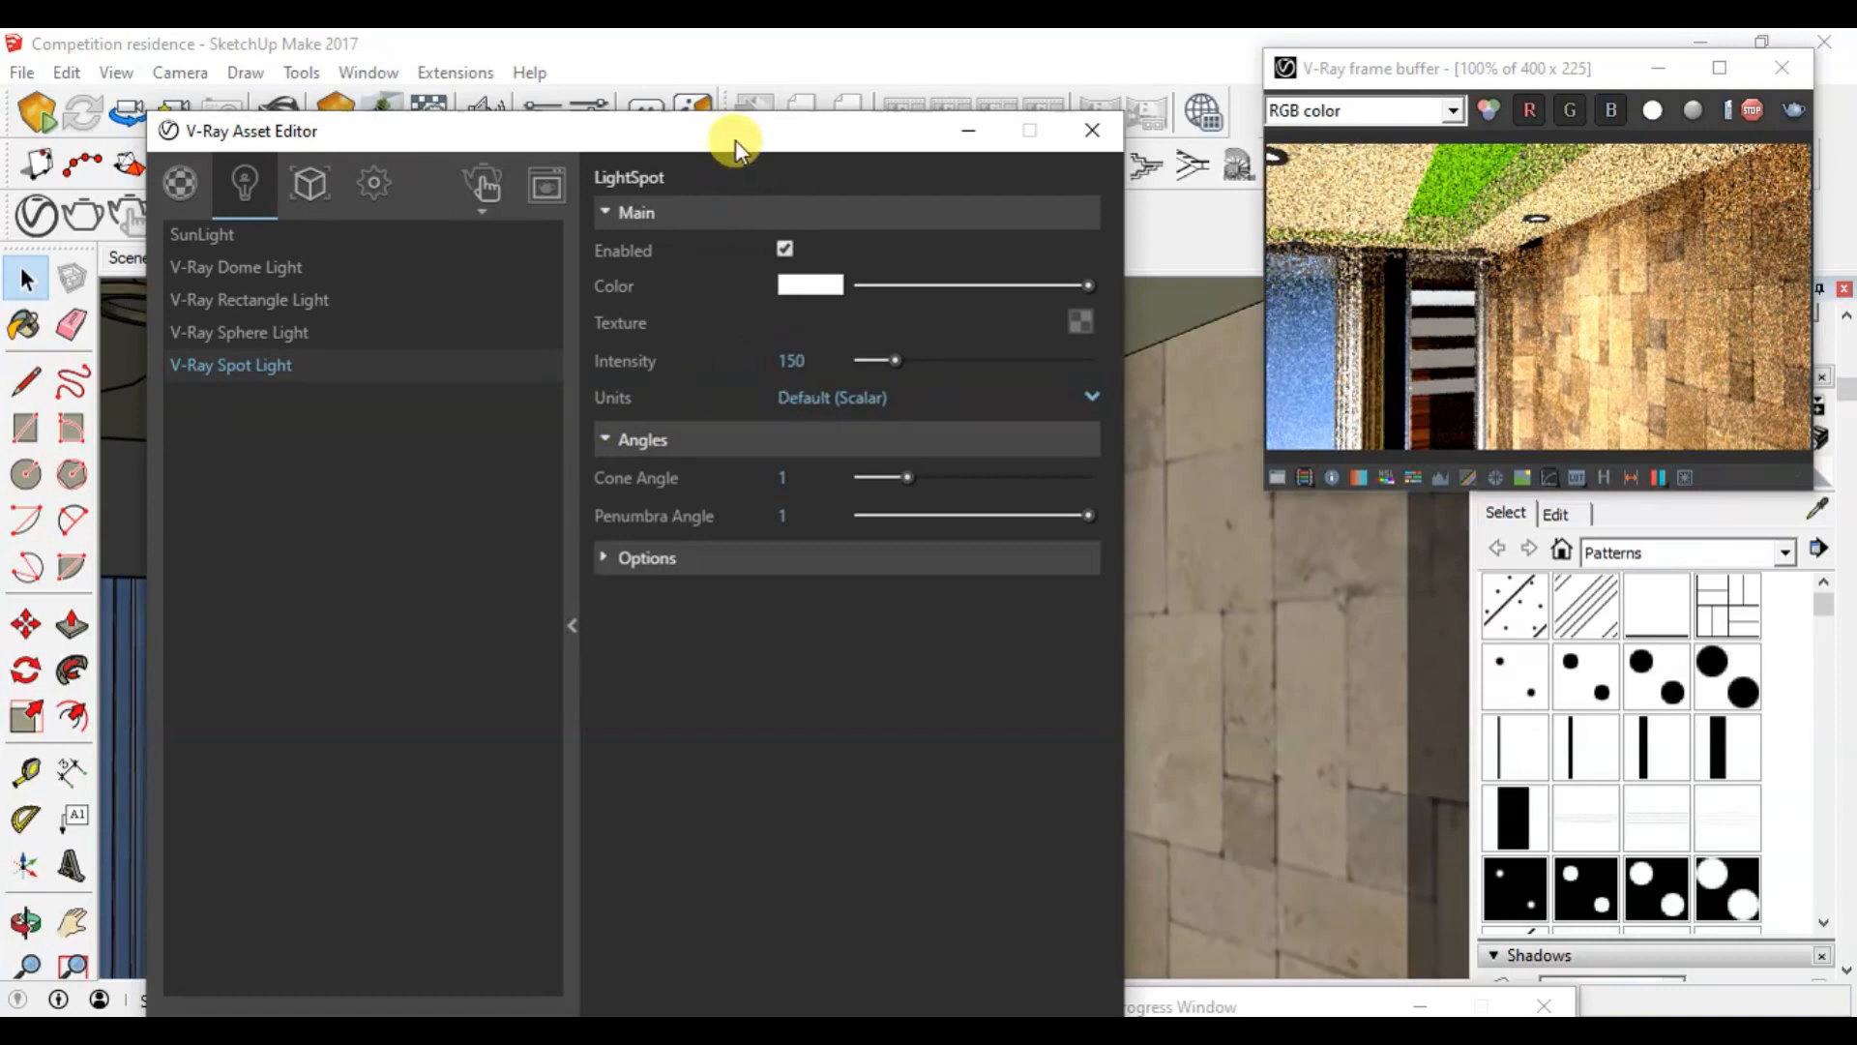
mouse_move(735, 140)
left_mouse_down()
mouse_move(538, 252)
mouse_move(152, 571)
left_mouse_up()
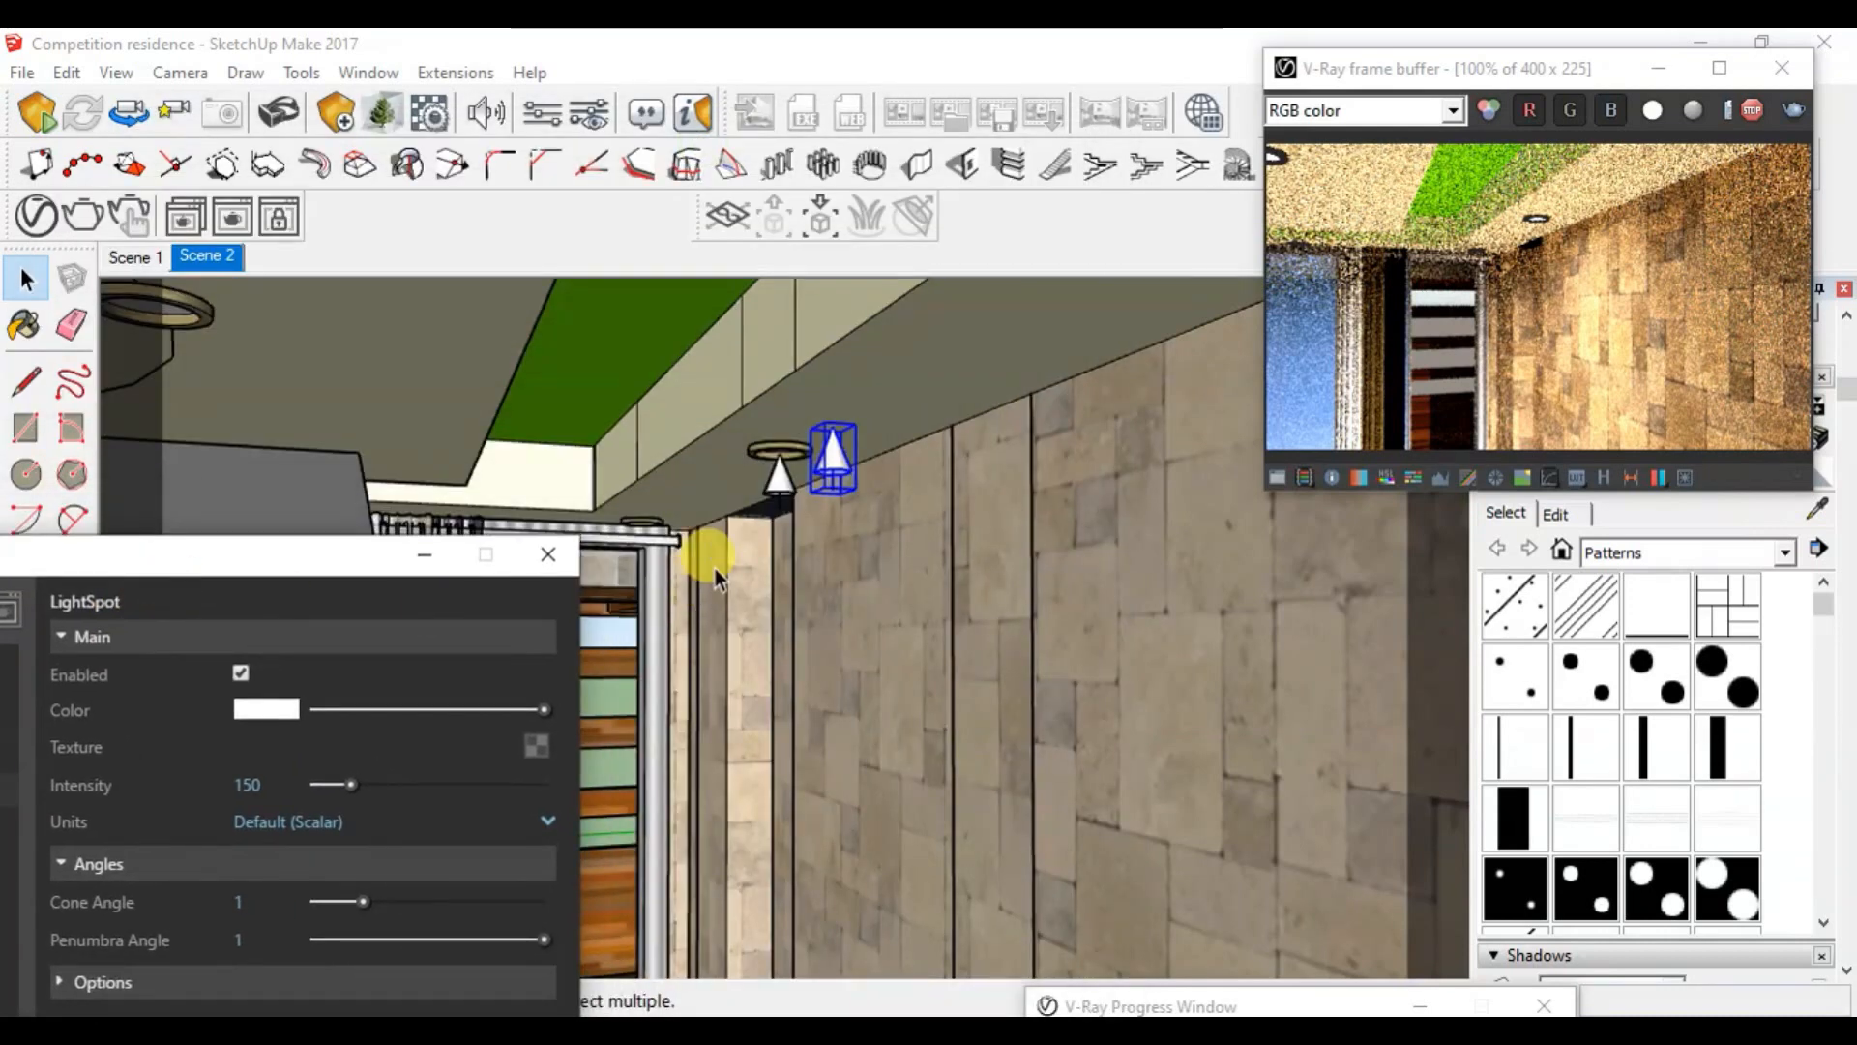
scroll(870, 455, "up", 5)
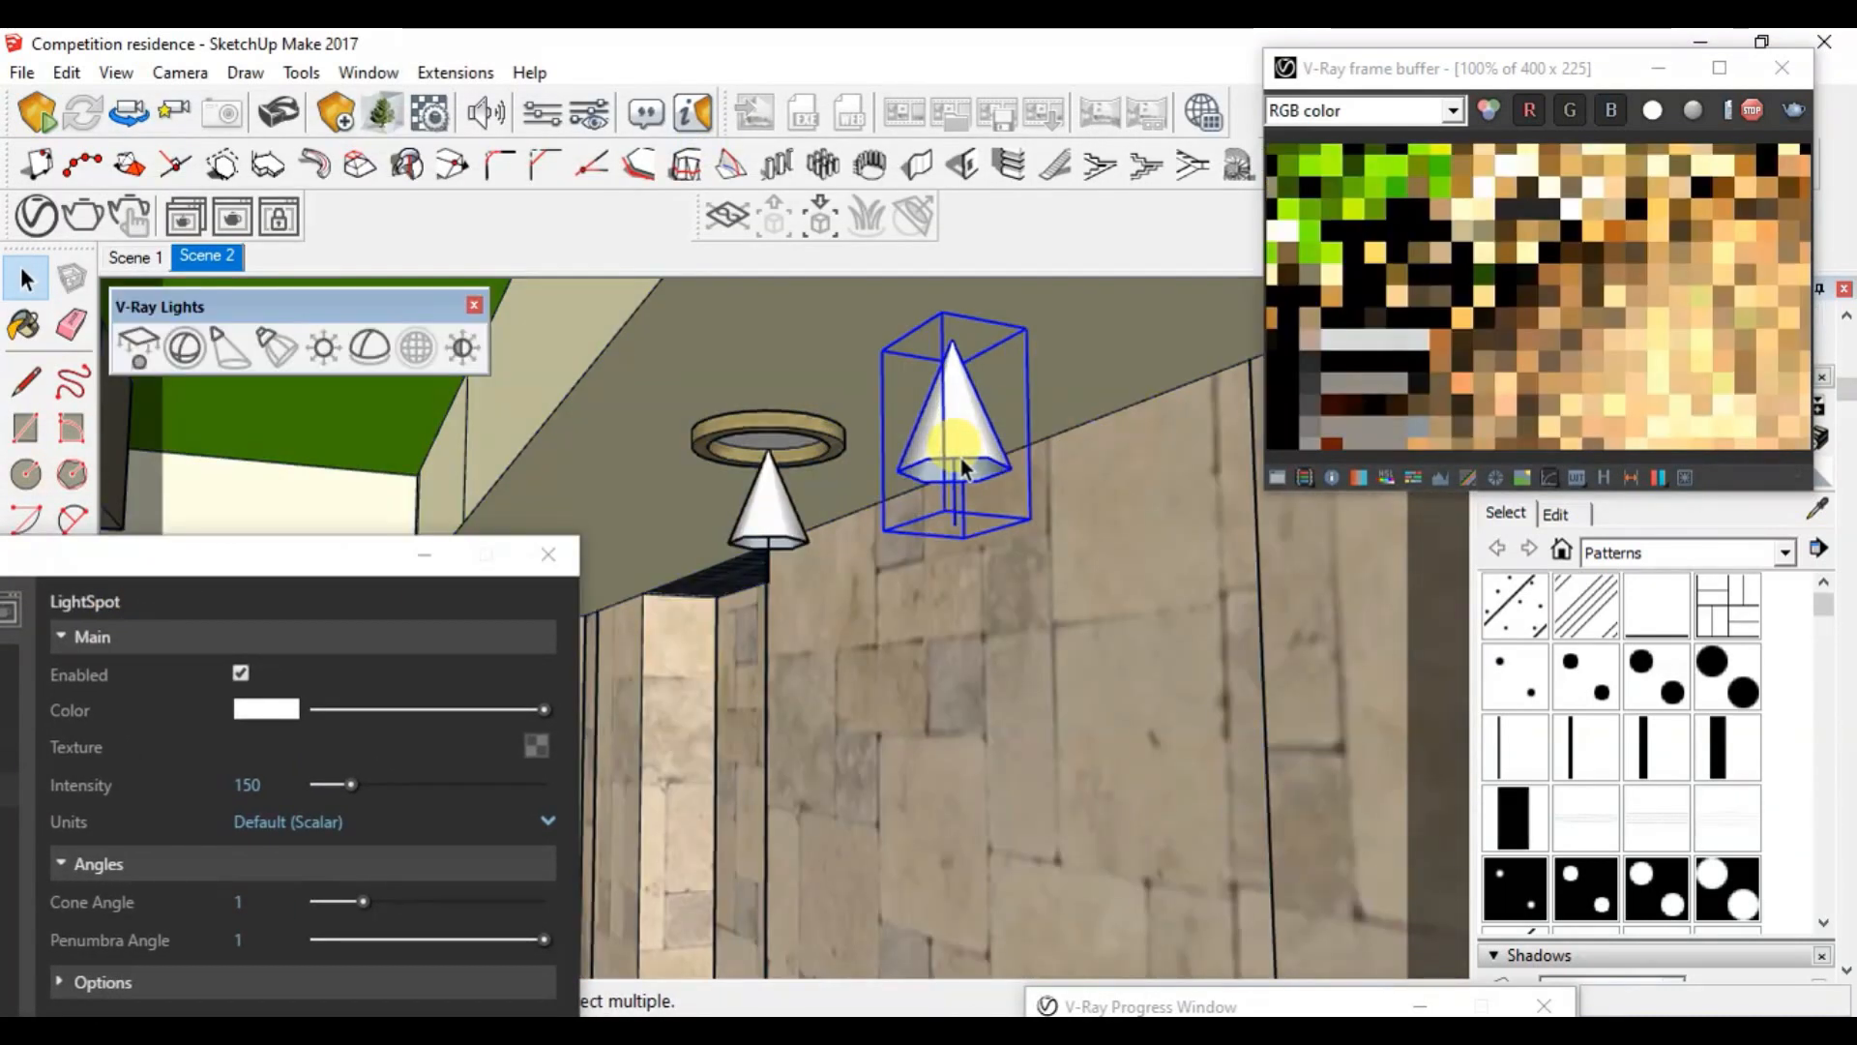
key("Delete")
Step: Cut the original spot light from under the downlight fixture and stop the interactive render
left_click(766, 529)
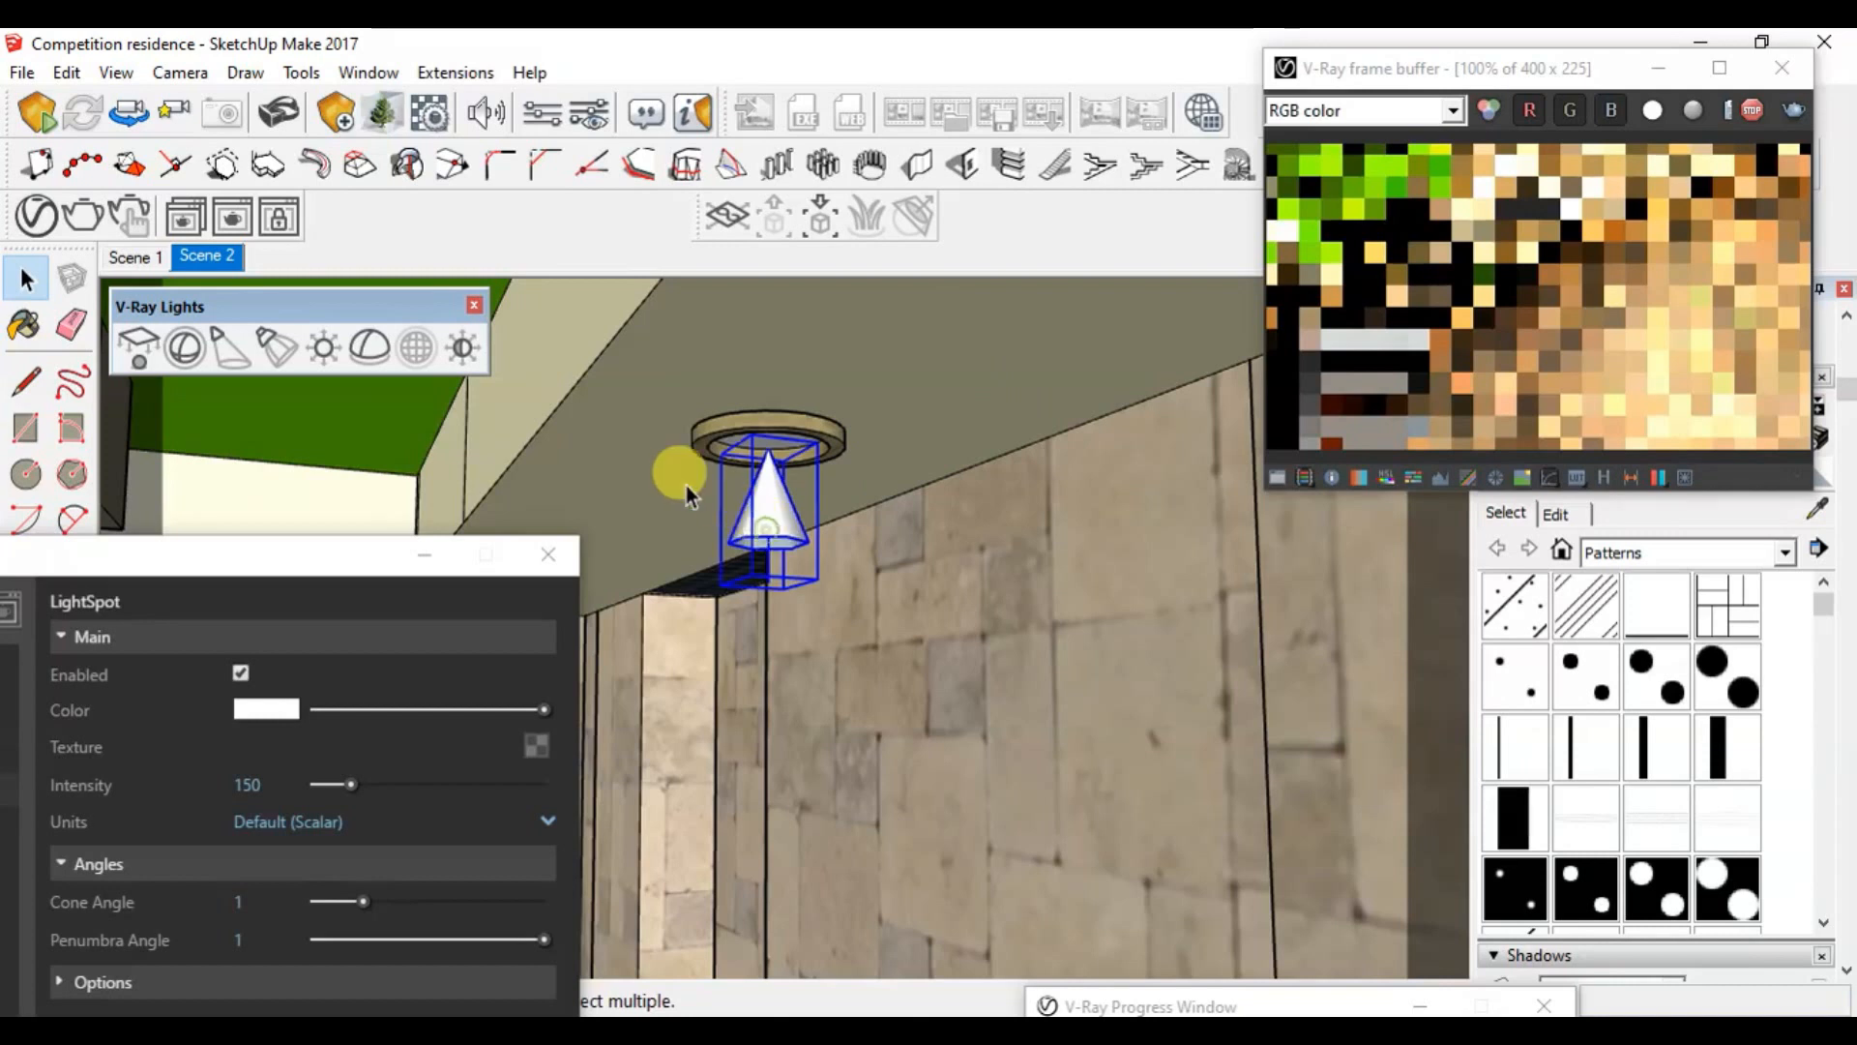
scroll(687, 485, "up", 4)
key("ctrl+x")
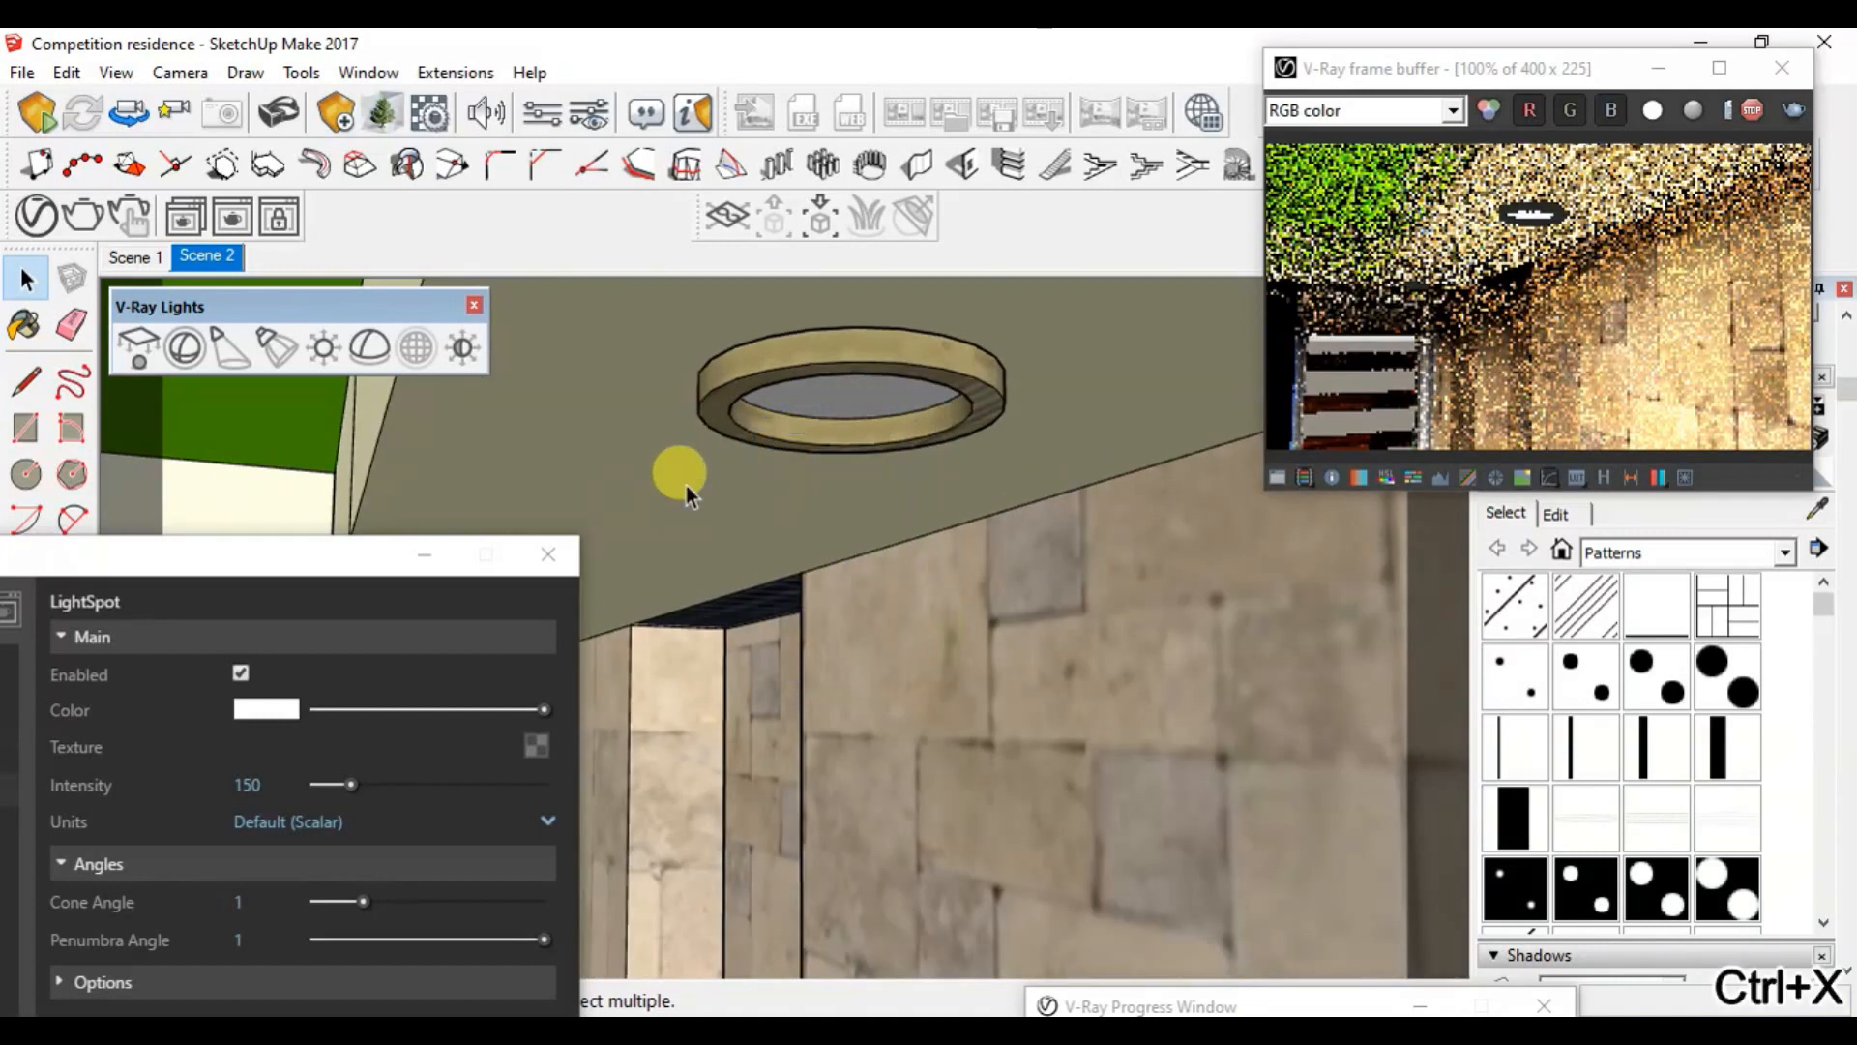
left_click(844, 366)
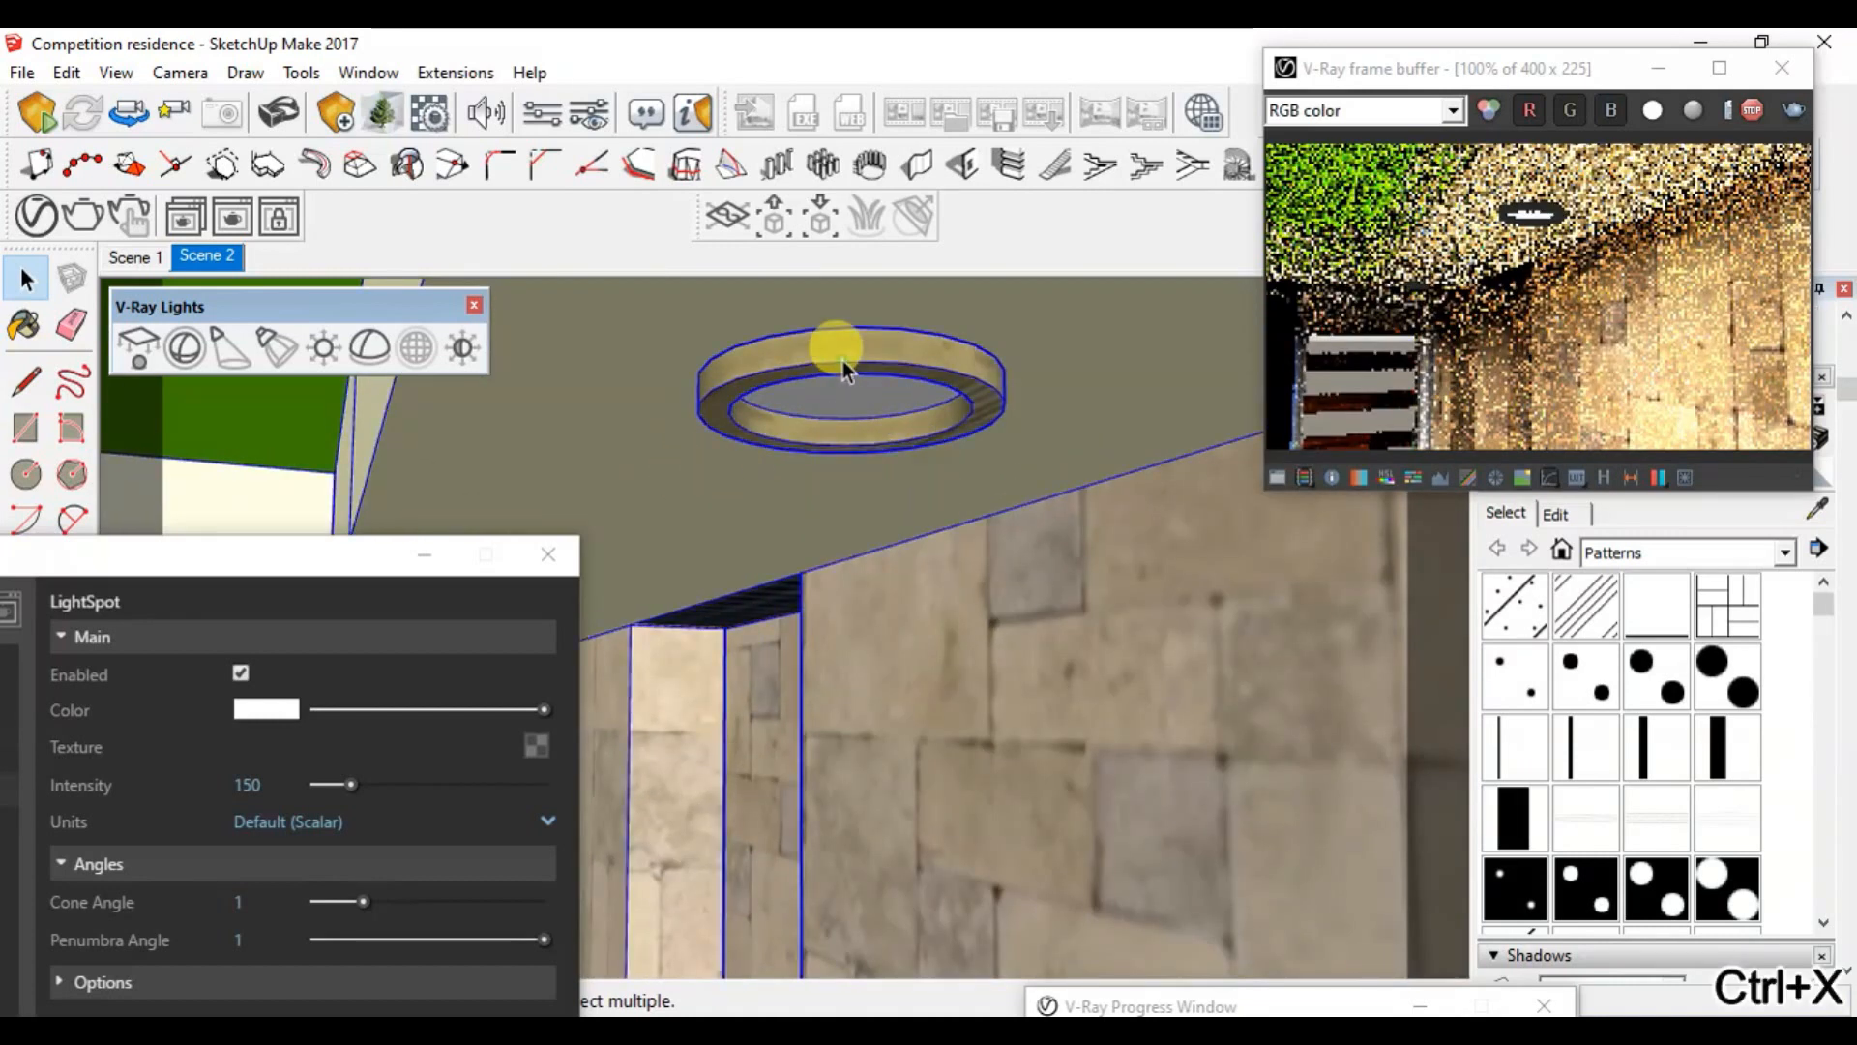
double_click(810, 381)
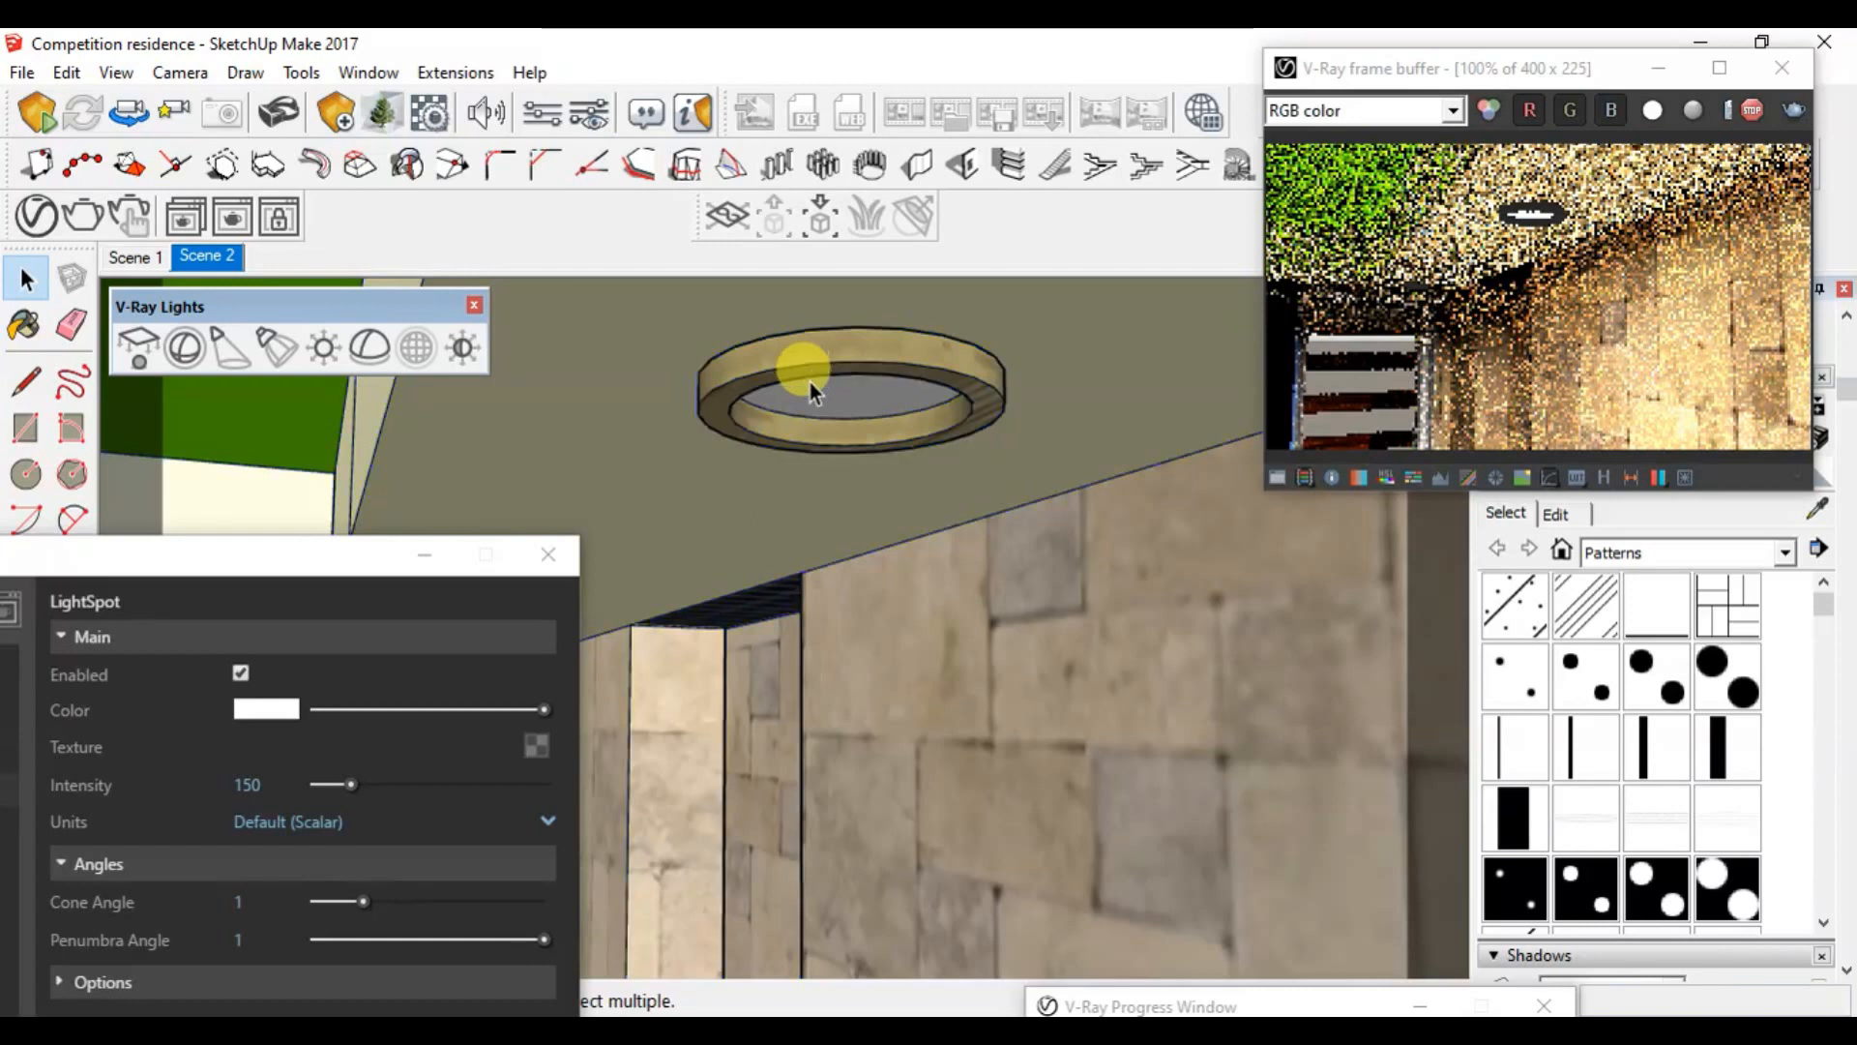
left_click(1753, 110)
left_click(1753, 111)
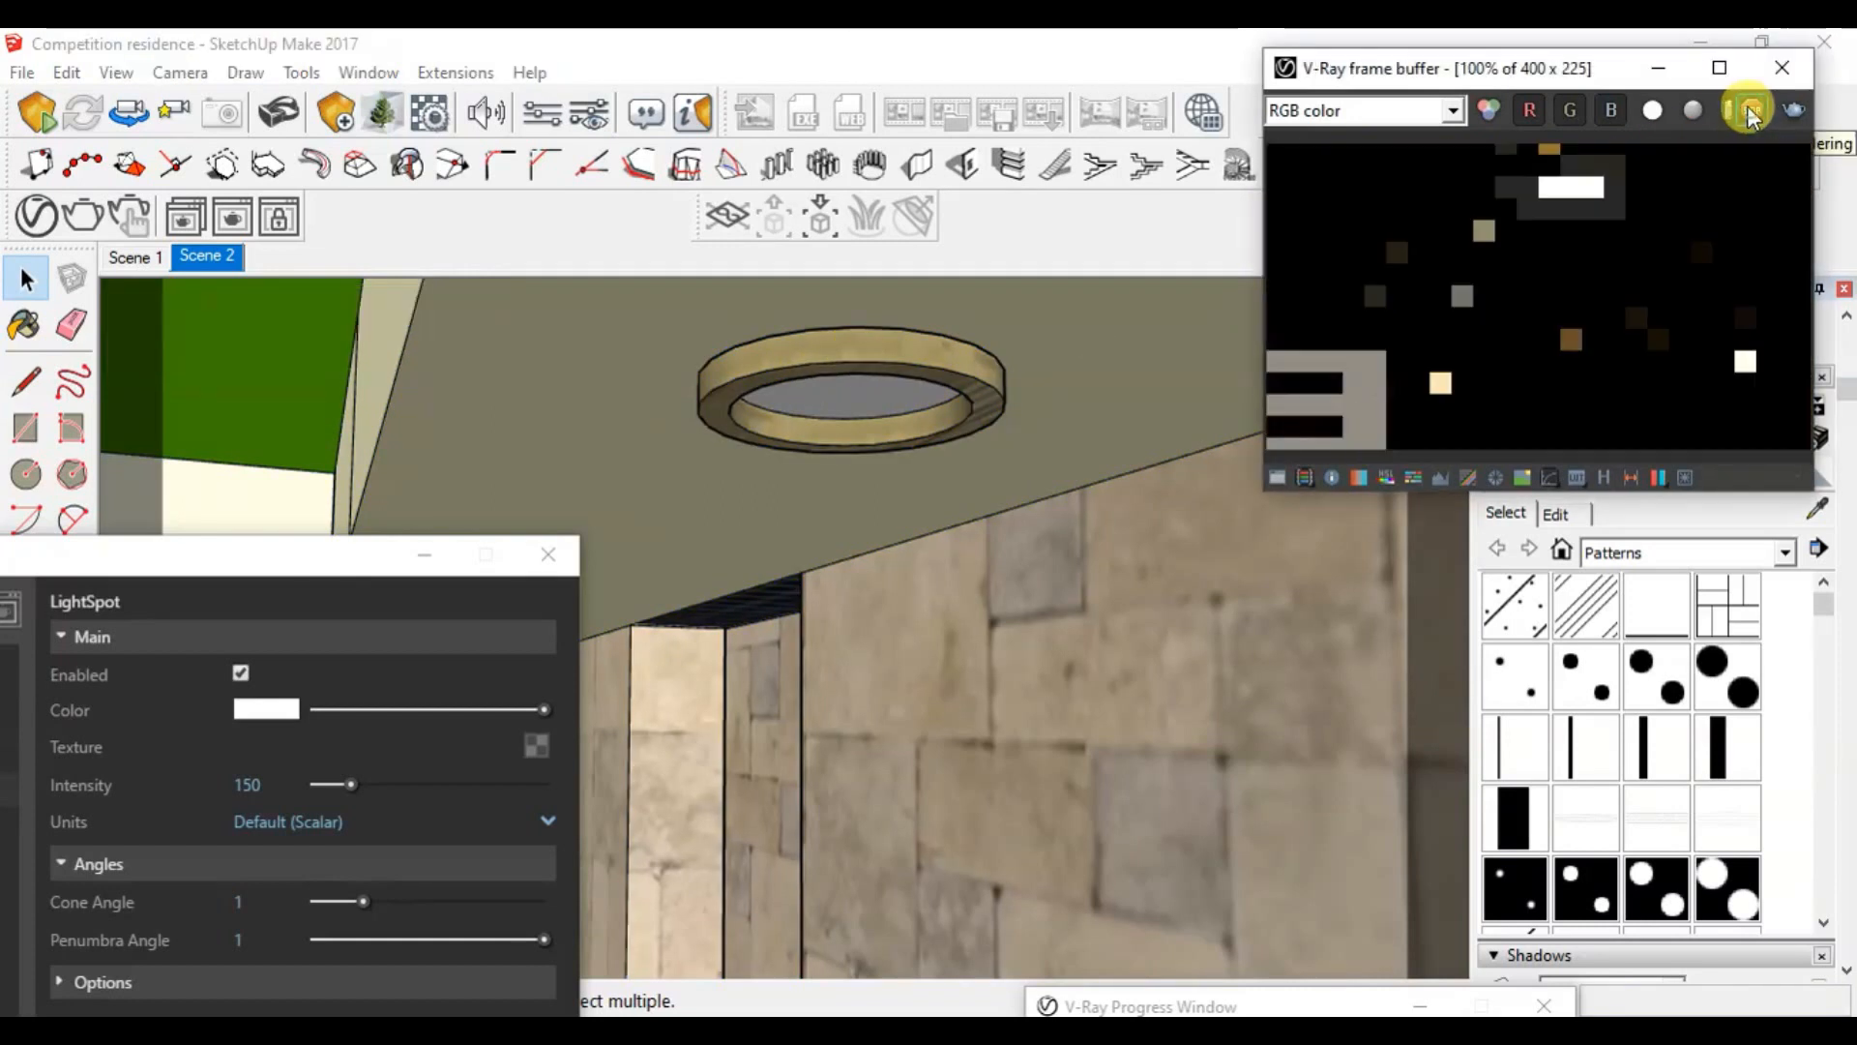
Step: Open the downlight fixture for editing and paste the spot light at the centre of its emissive disc
double_click(899, 375)
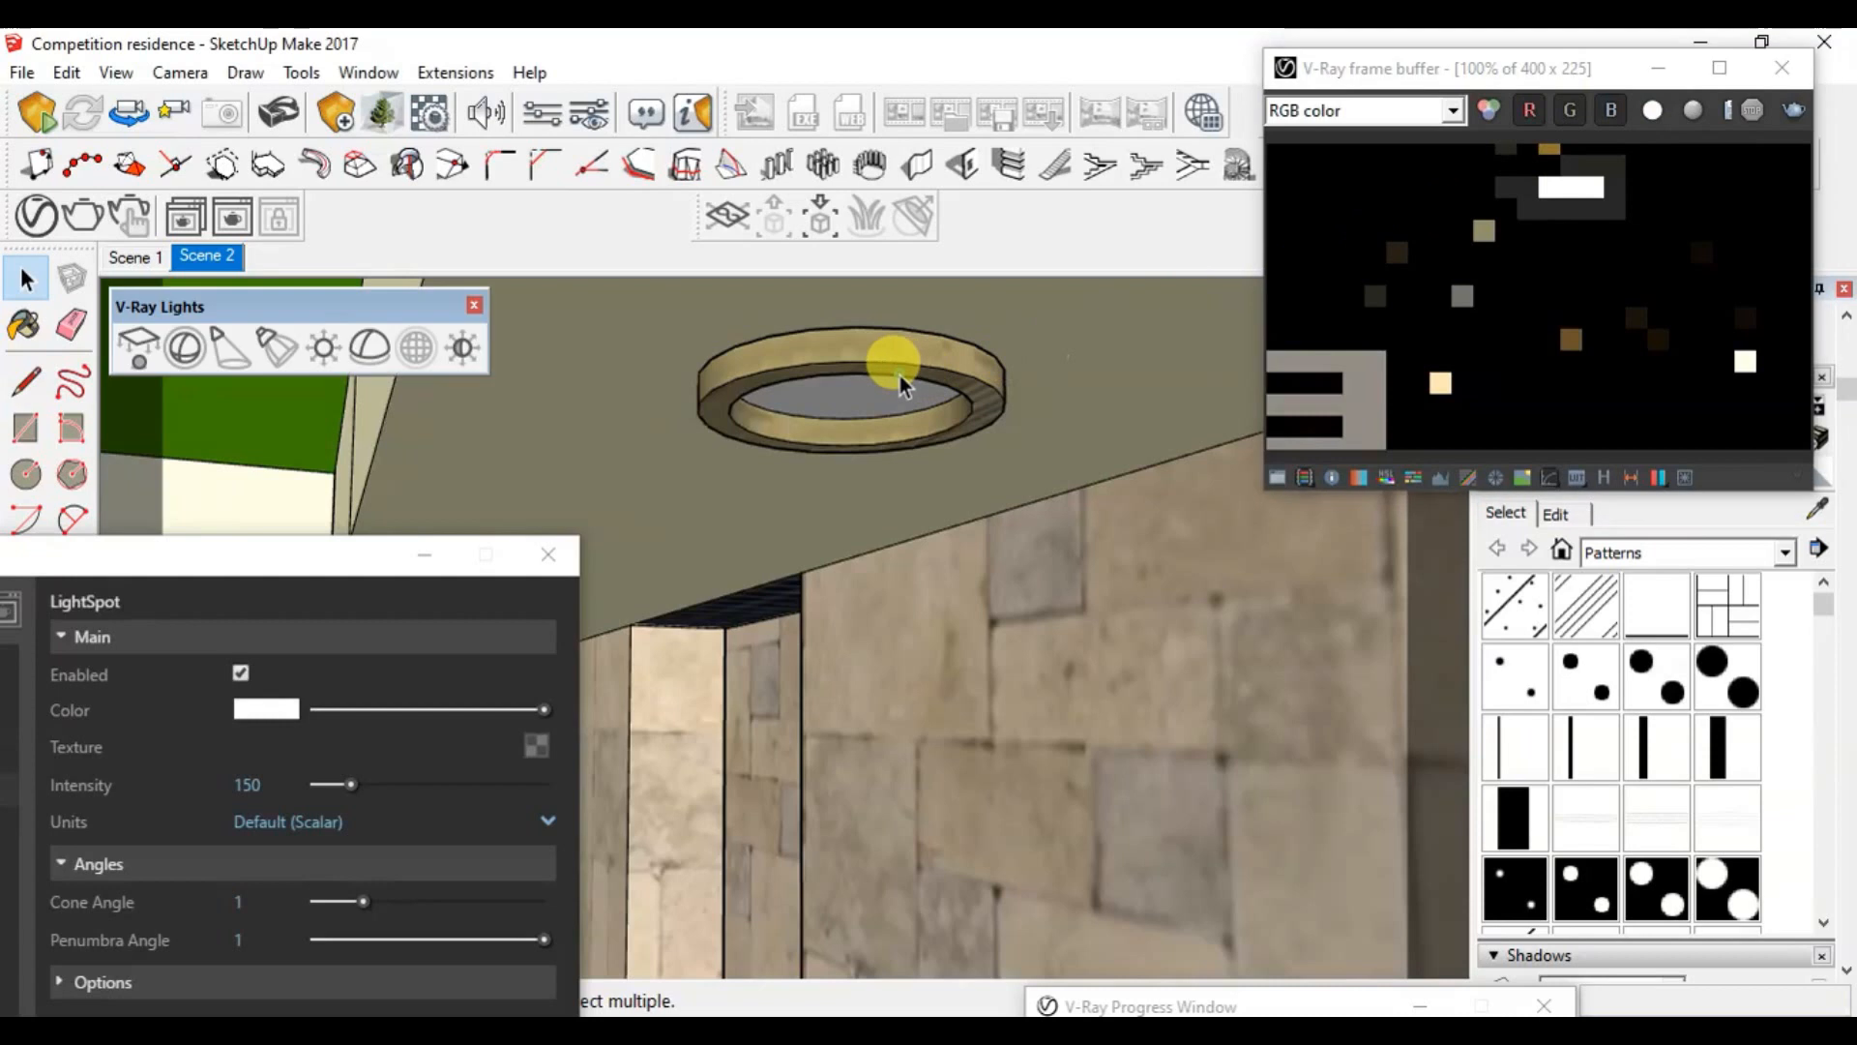
left_click(844, 410)
key("ctrl+v")
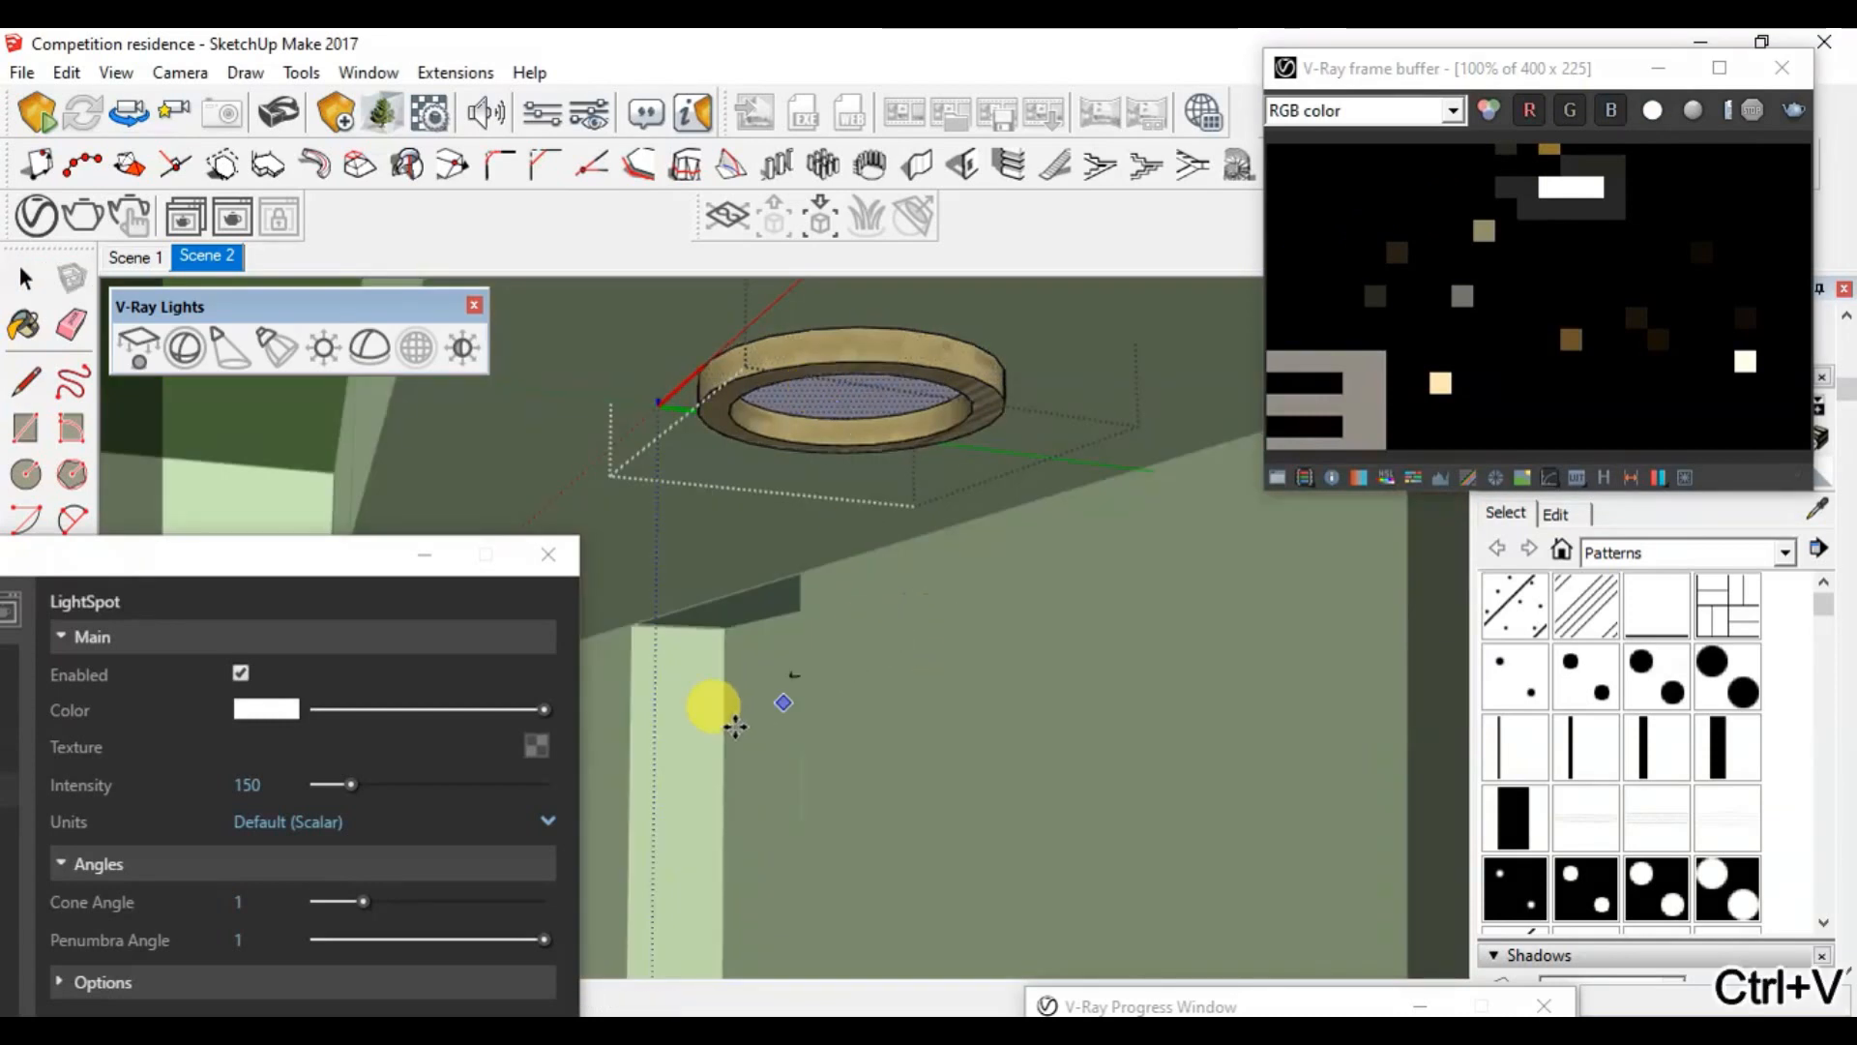
left_click(847, 400)
scroll(847, 396, "up", 4)
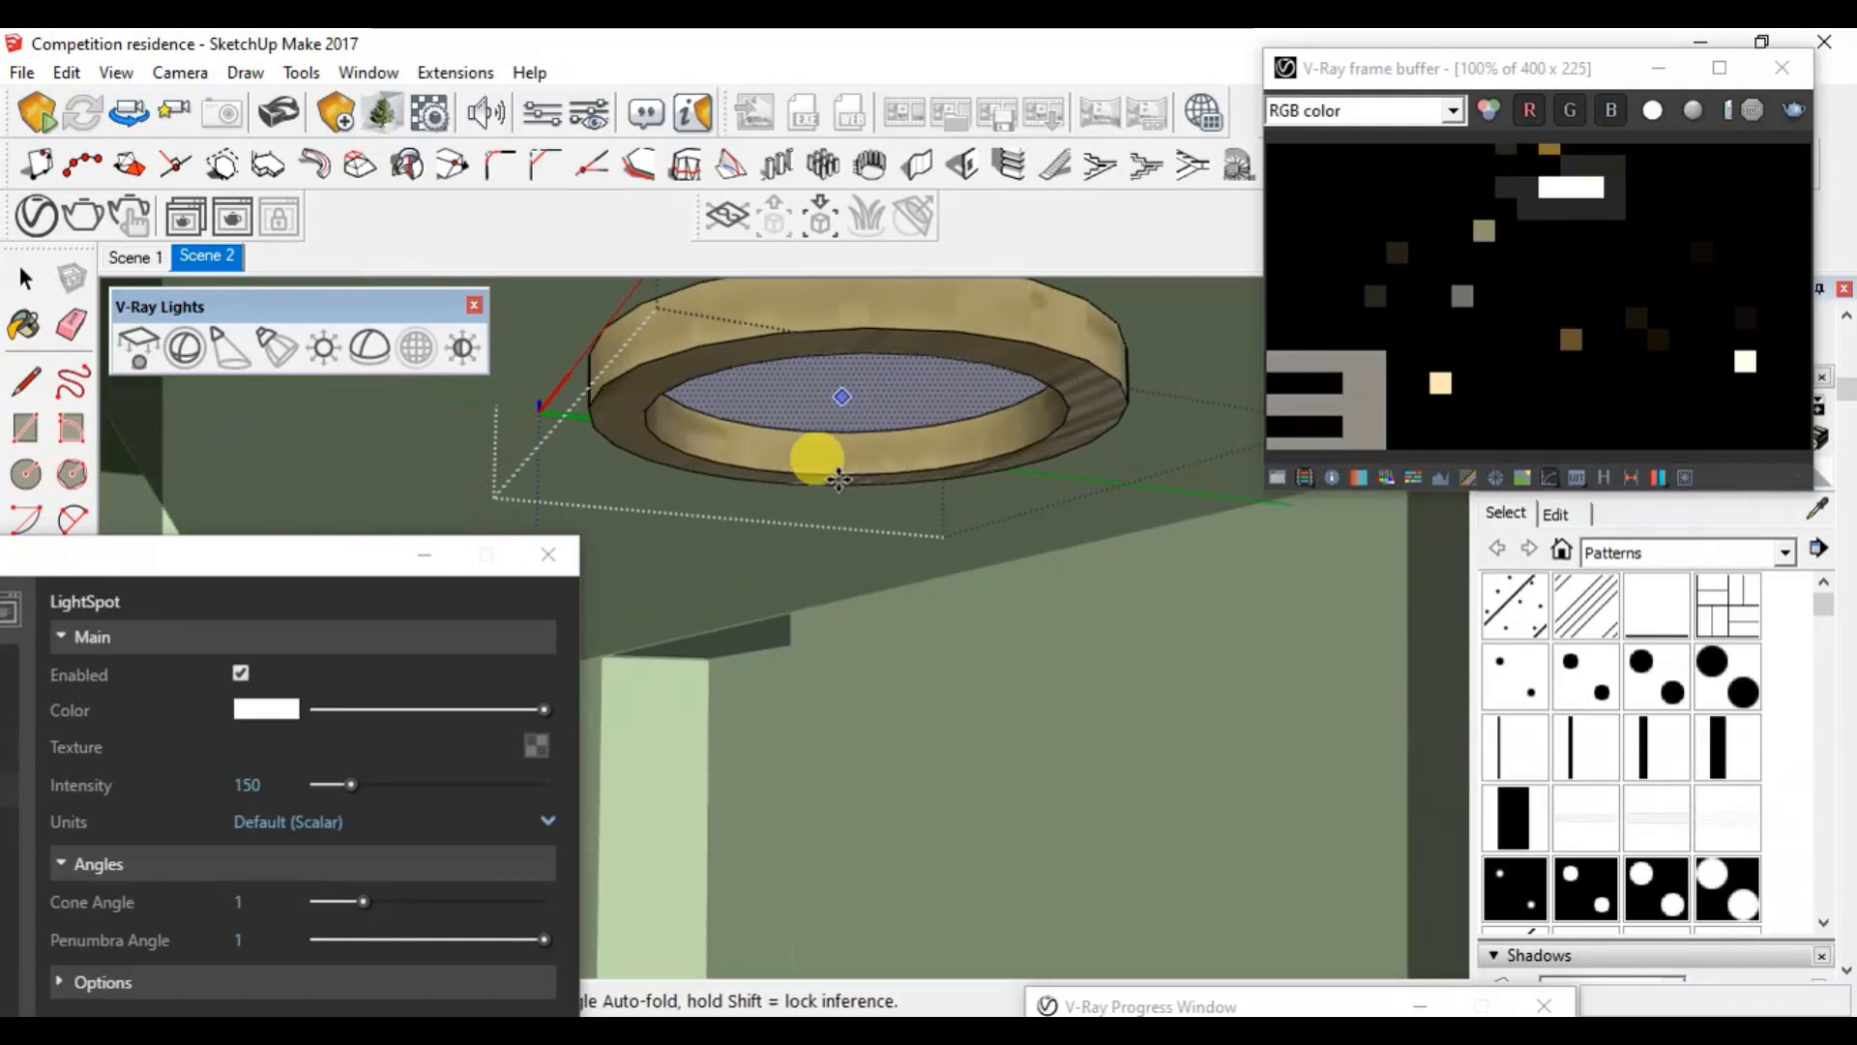
scroll(797, 480, "down", 2)
scroll(774, 493, "down", 1)
scroll(815, 522, "down", 1)
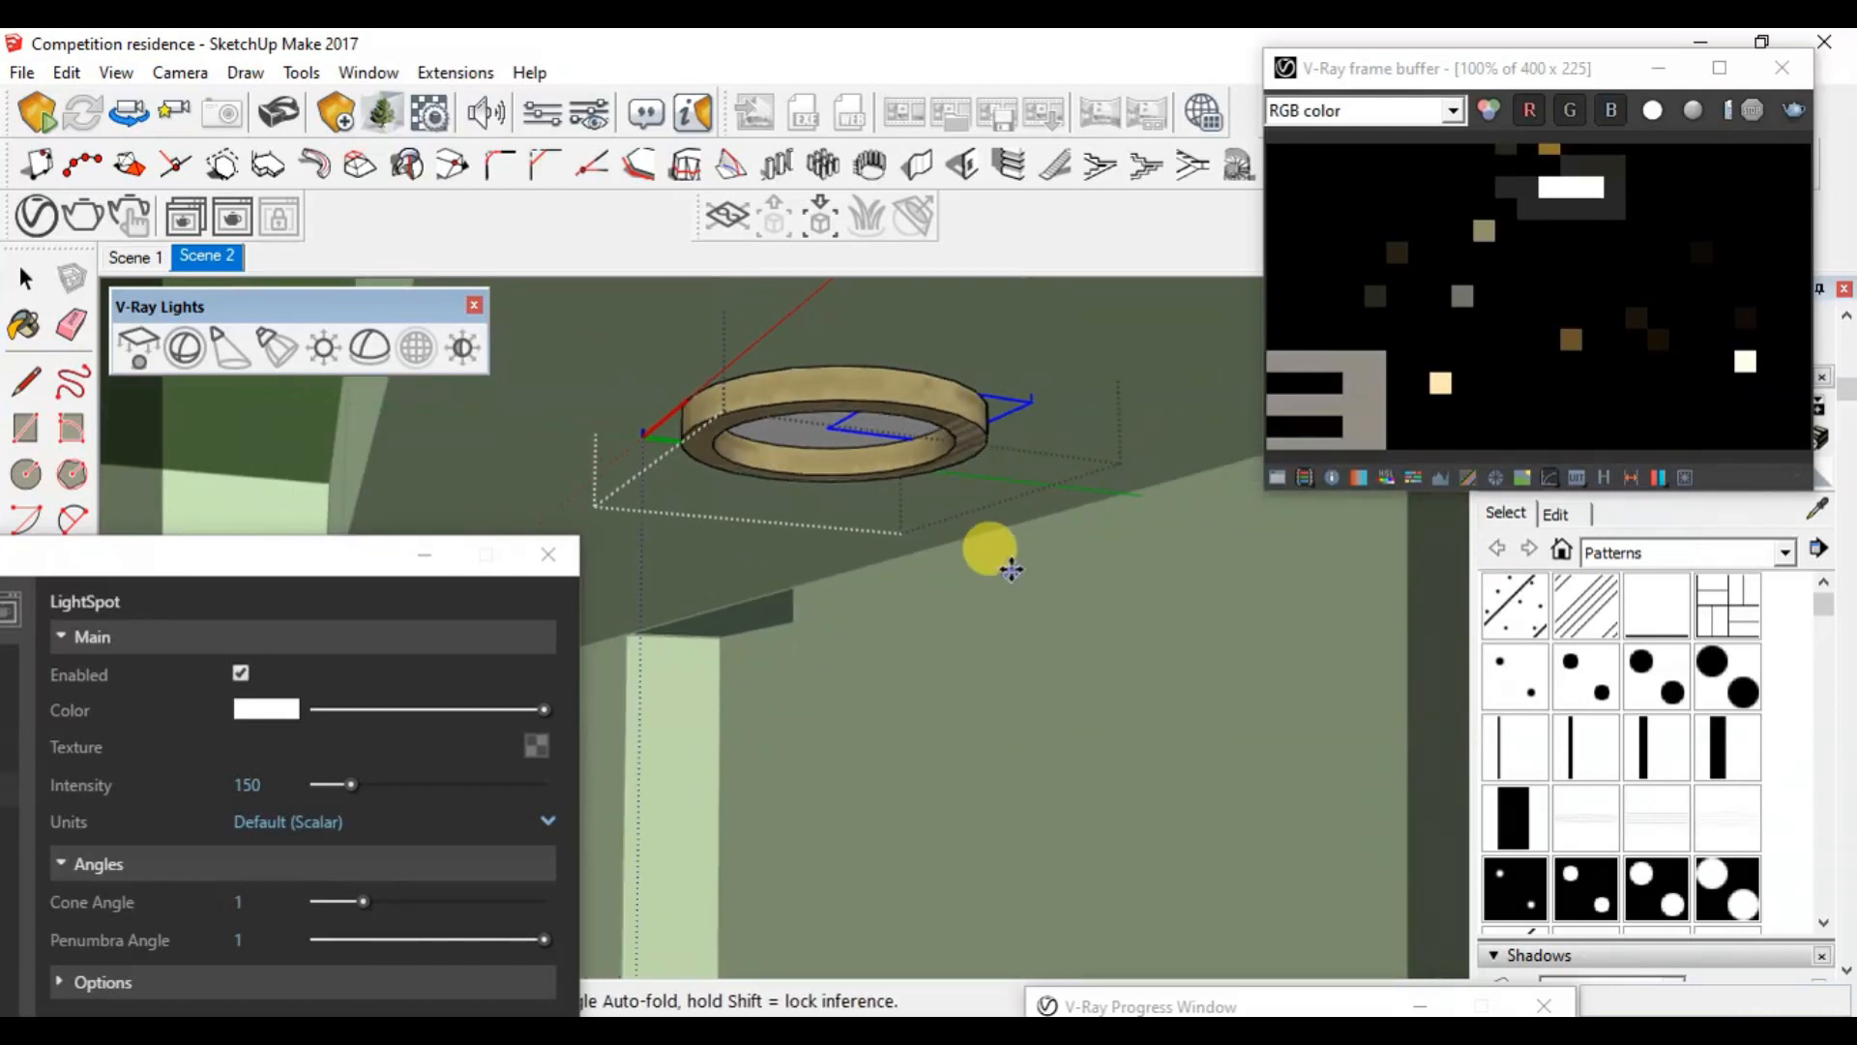
left_click_drag(1010, 576, 851, 397)
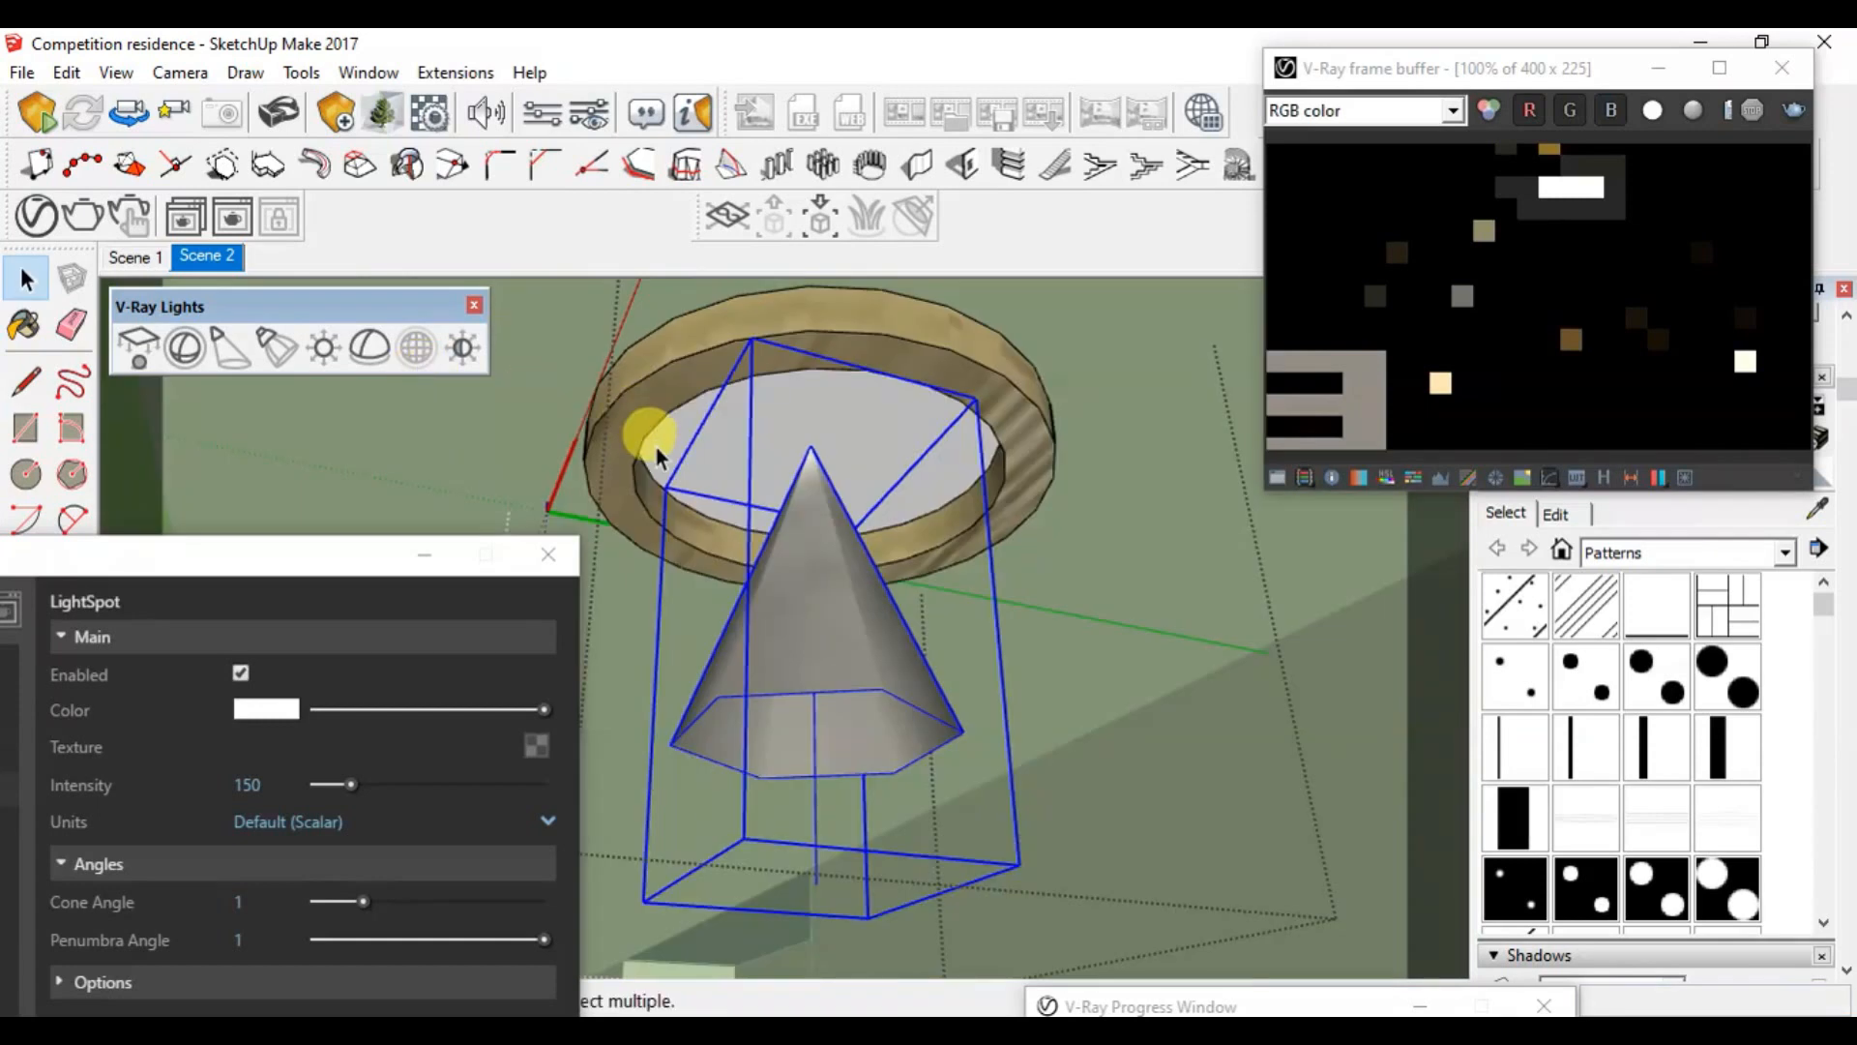
Step: Turn the Scene 2 view toward the stone wall and ceiling downlights, and start the interactive render
left_click(219, 256)
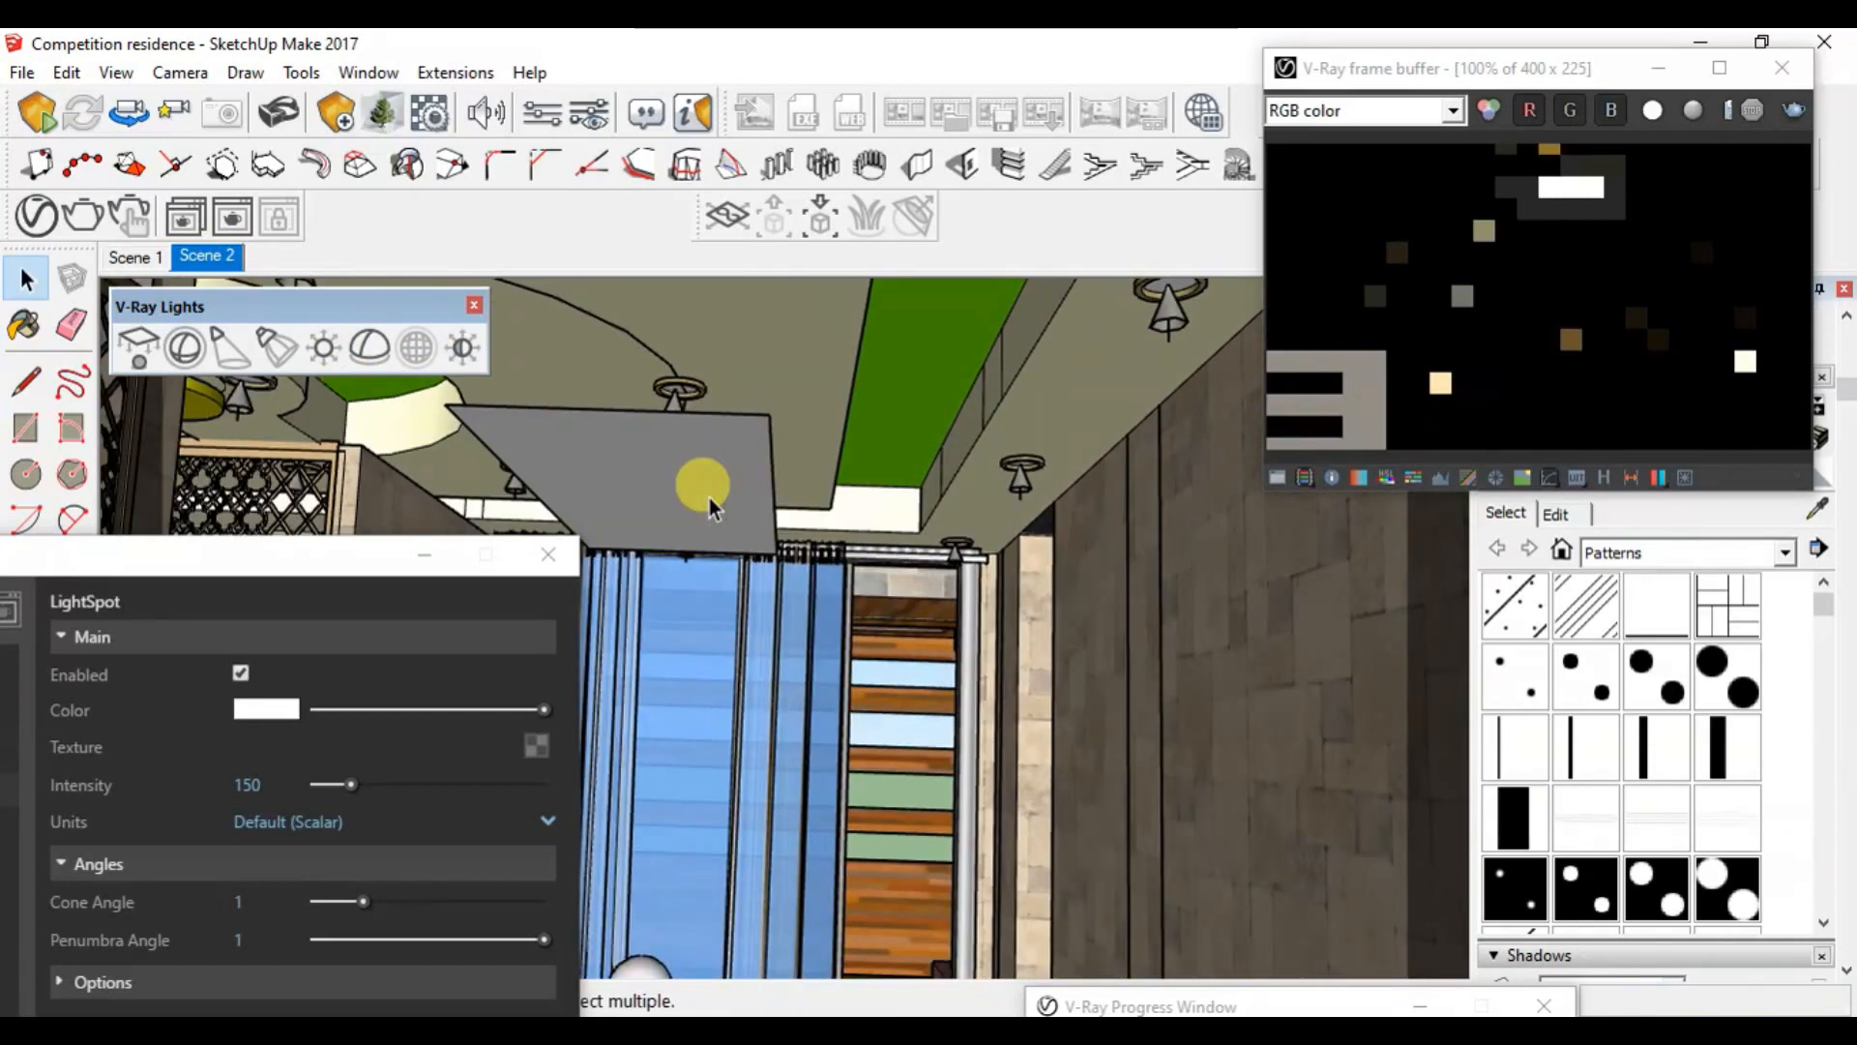
key("l")
left_click_drag(829, 684, 900, 569)
middle_click_drag(929, 738, 1065, 751)
left_click_drag(928, 696, 1077, 750)
key("space")
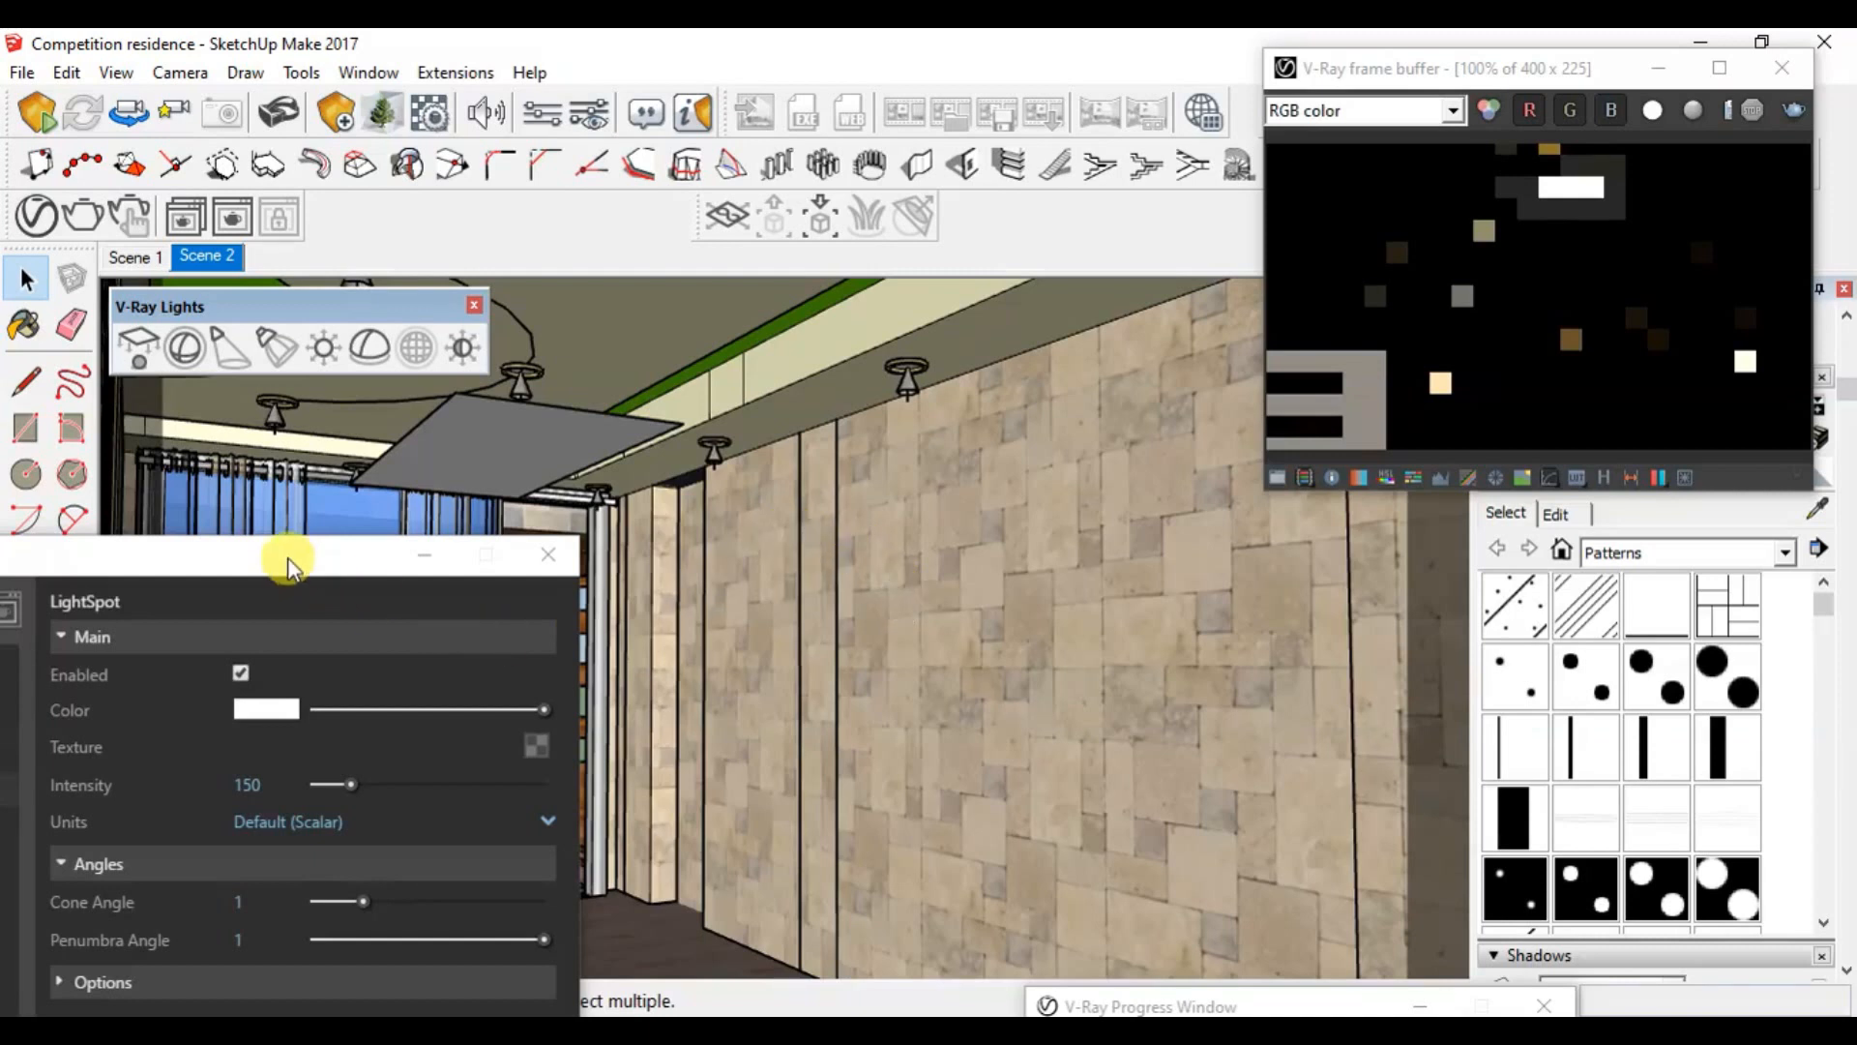
left_click(1779, 106)
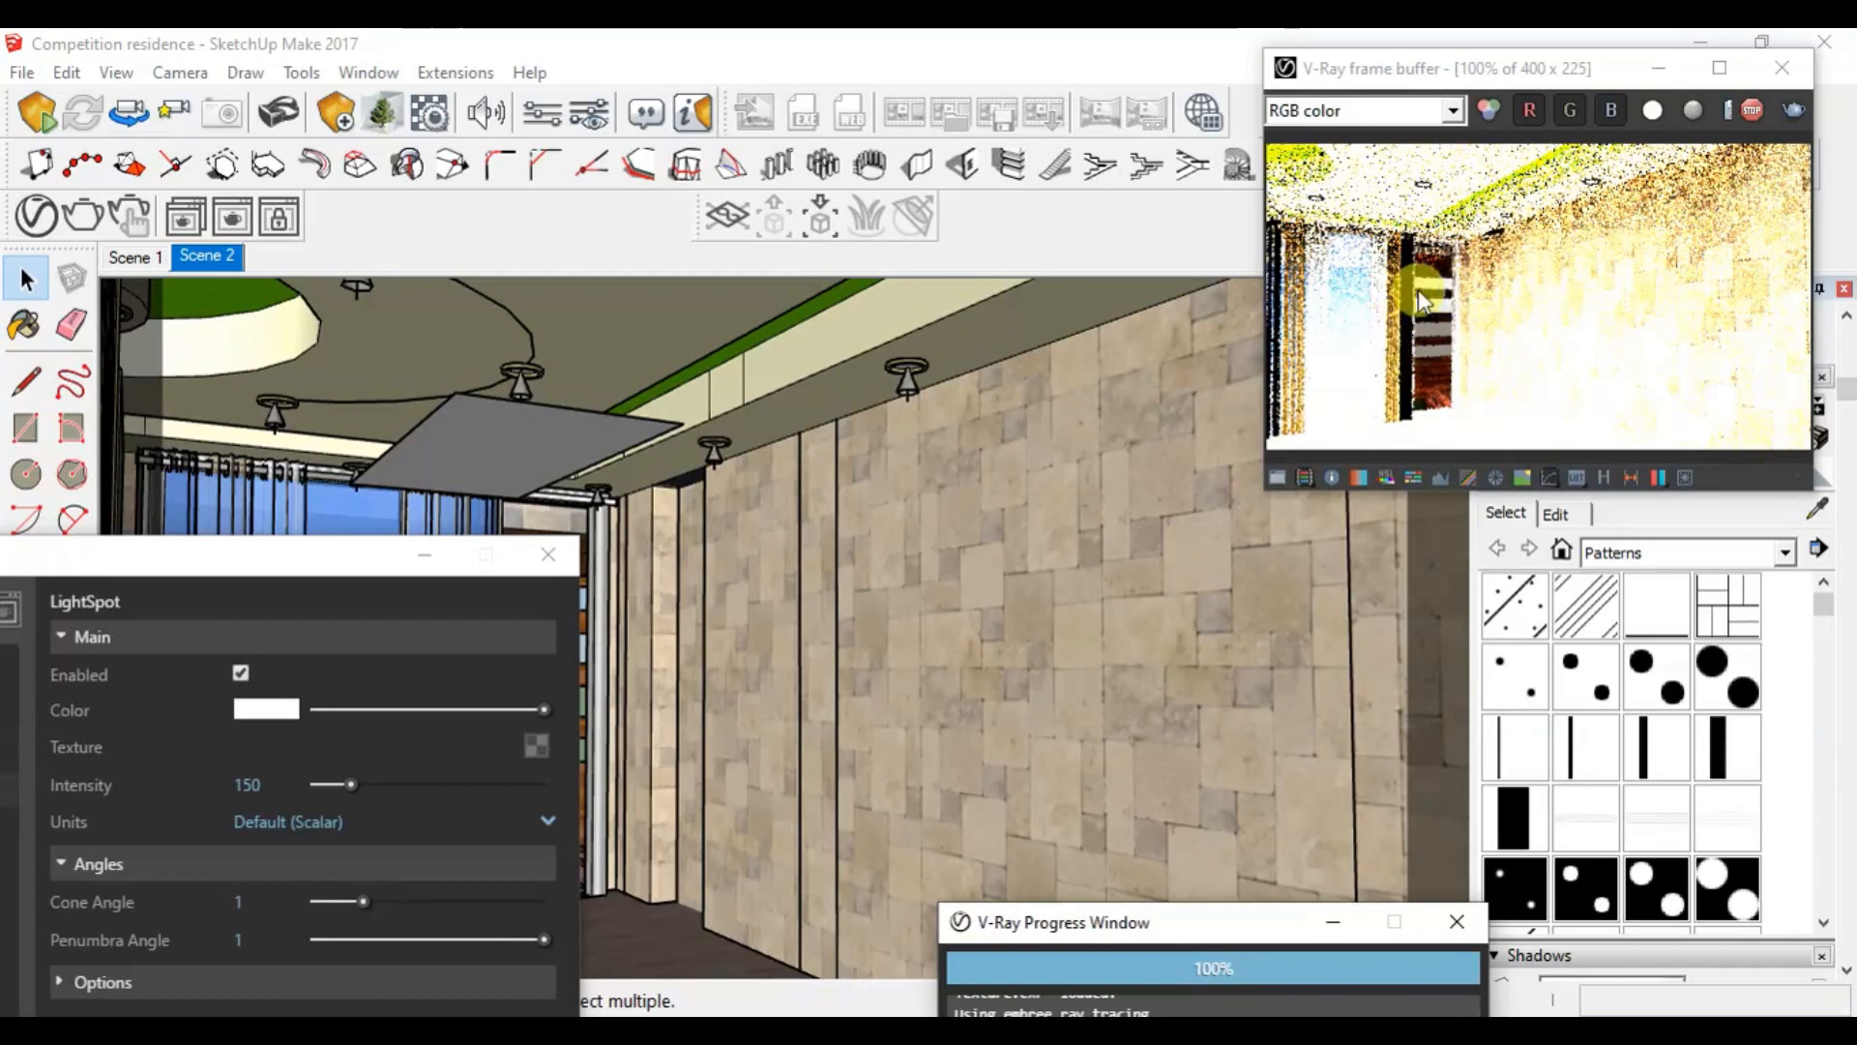
Step: Set the spot light's intensity to 20
left_click_drag(279, 553, 557, 161)
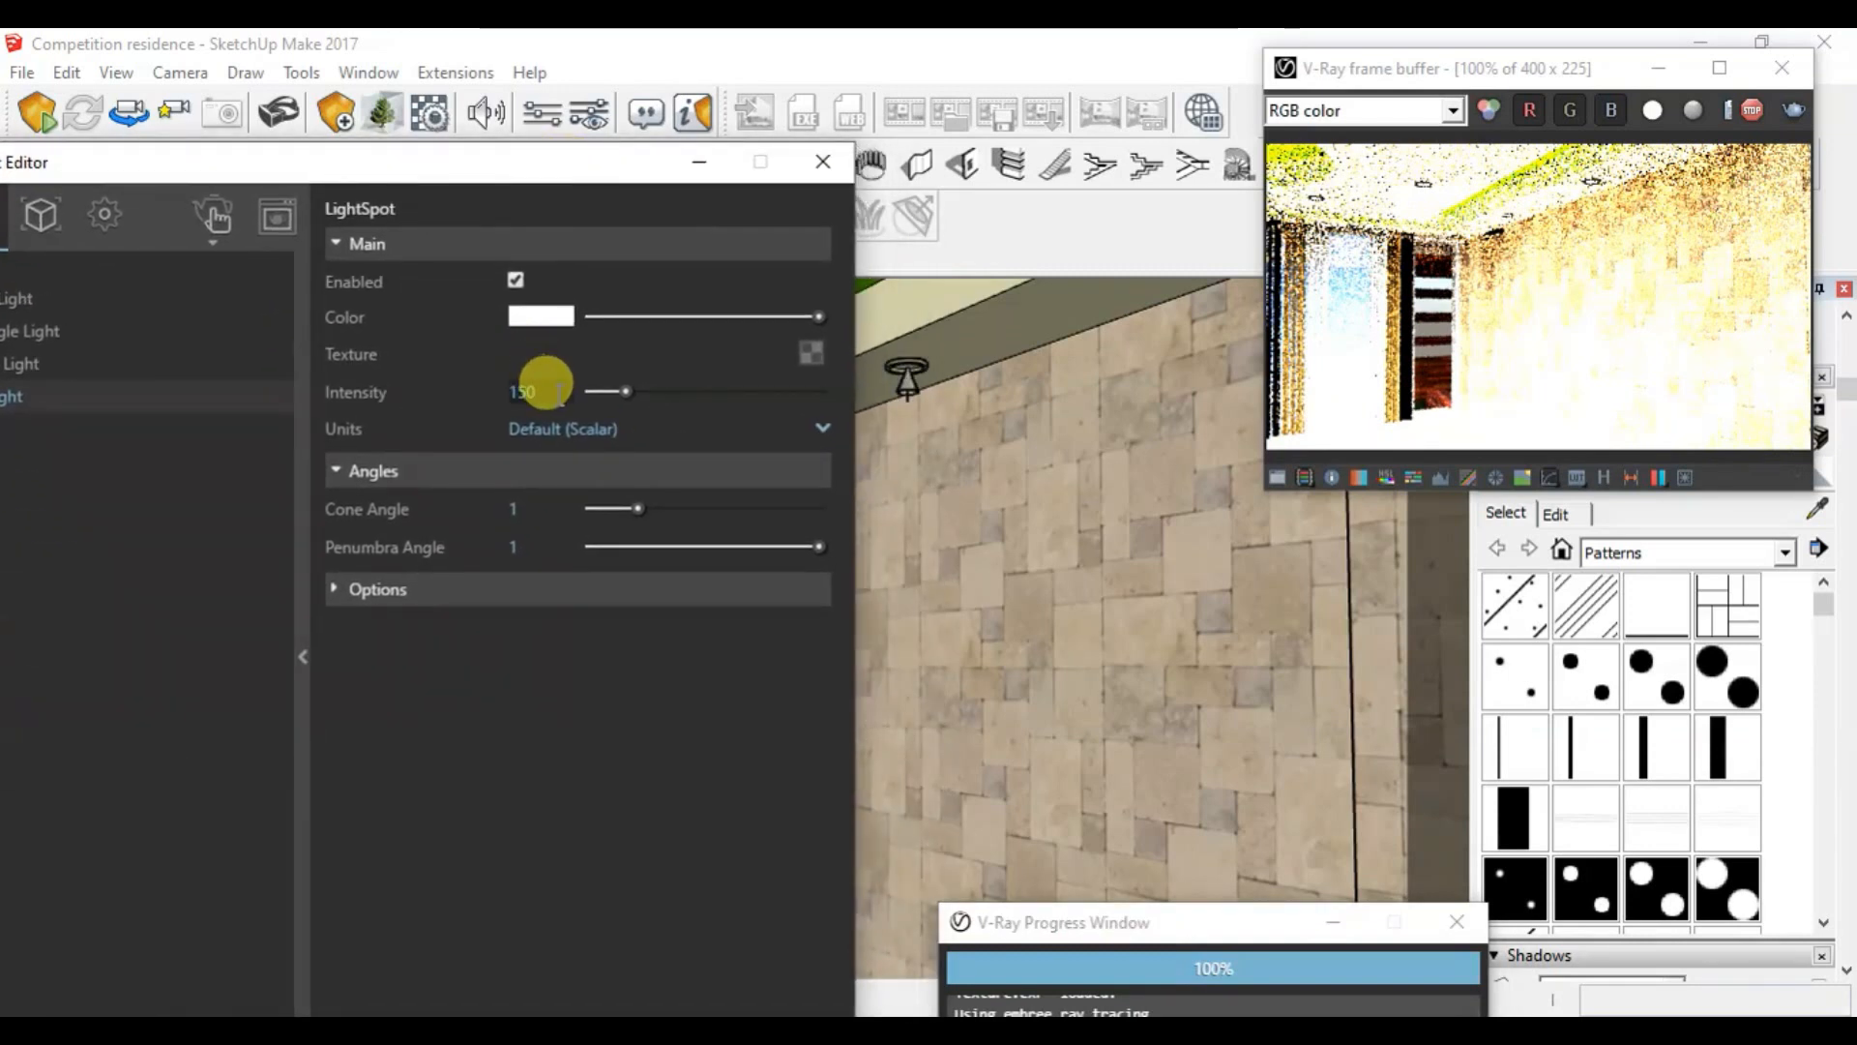
double_click(525, 392)
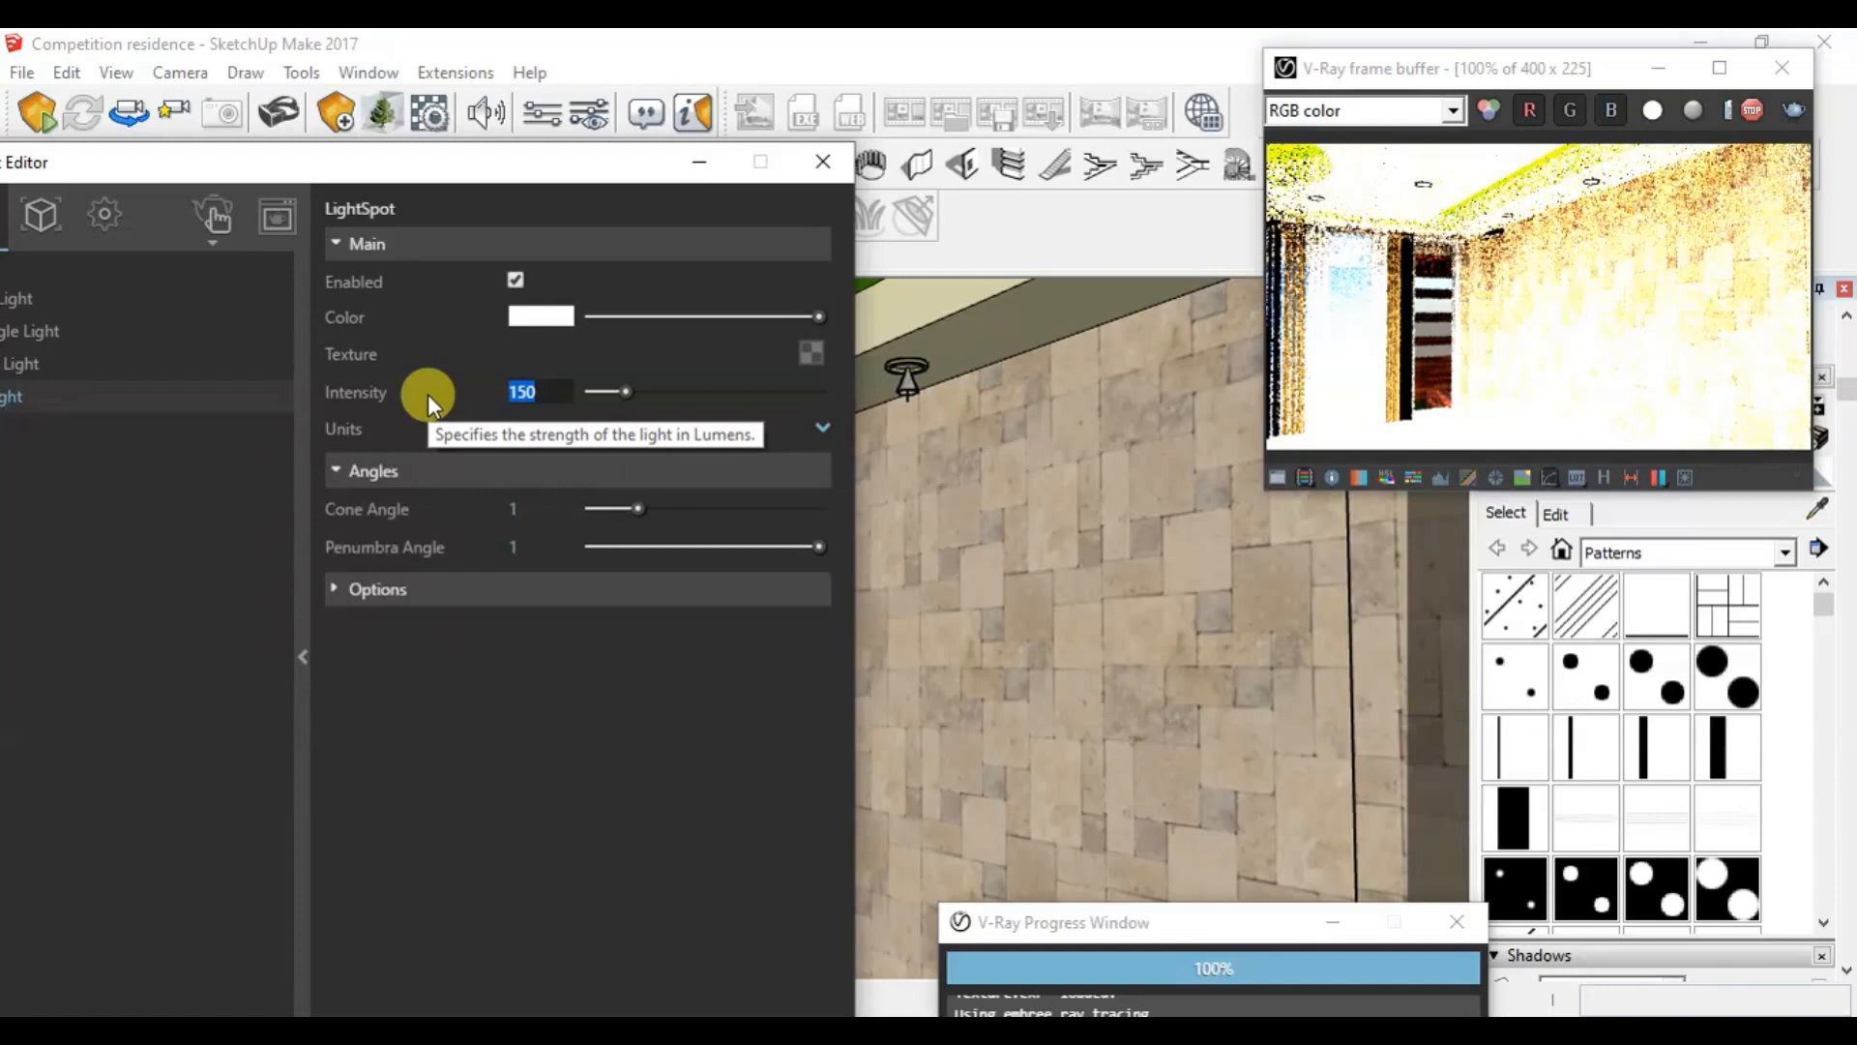
type("20")
key("Return")
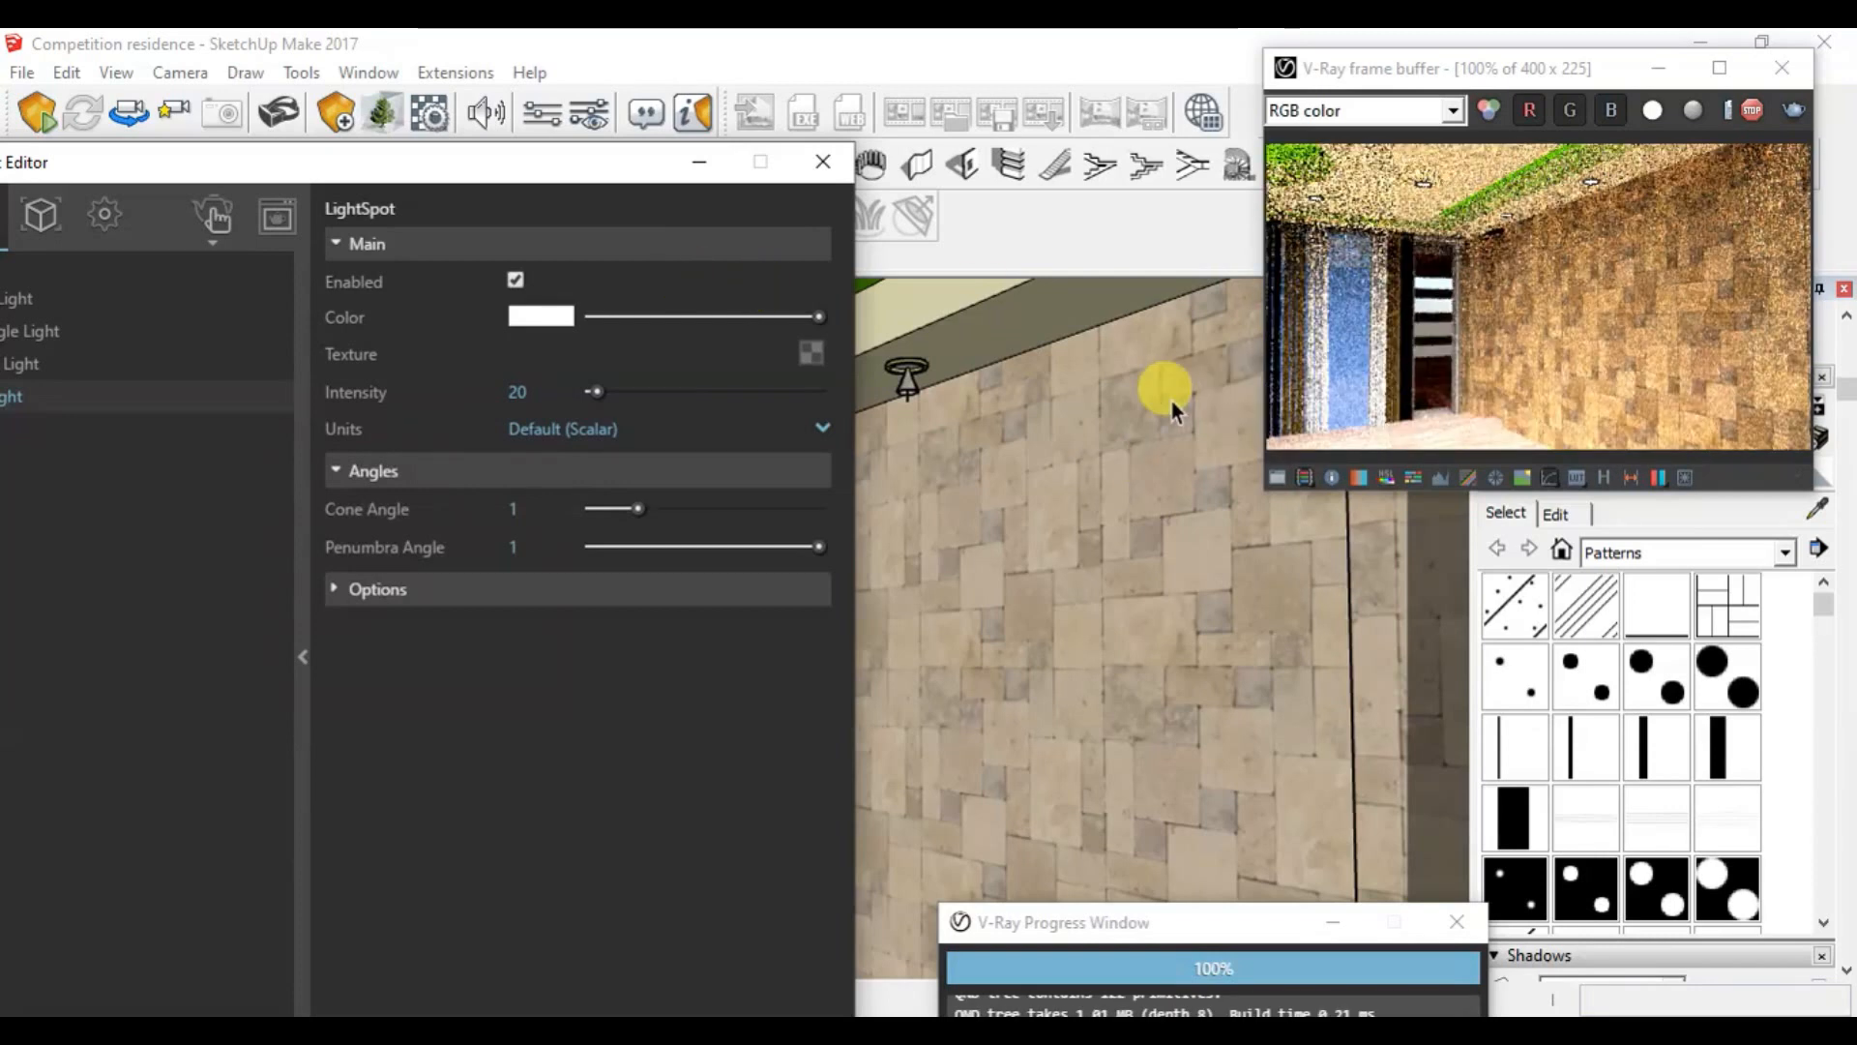
Step: Try the spot light at intensity 30 and return it to 20
double_click(517, 392)
type("30")
key("Return")
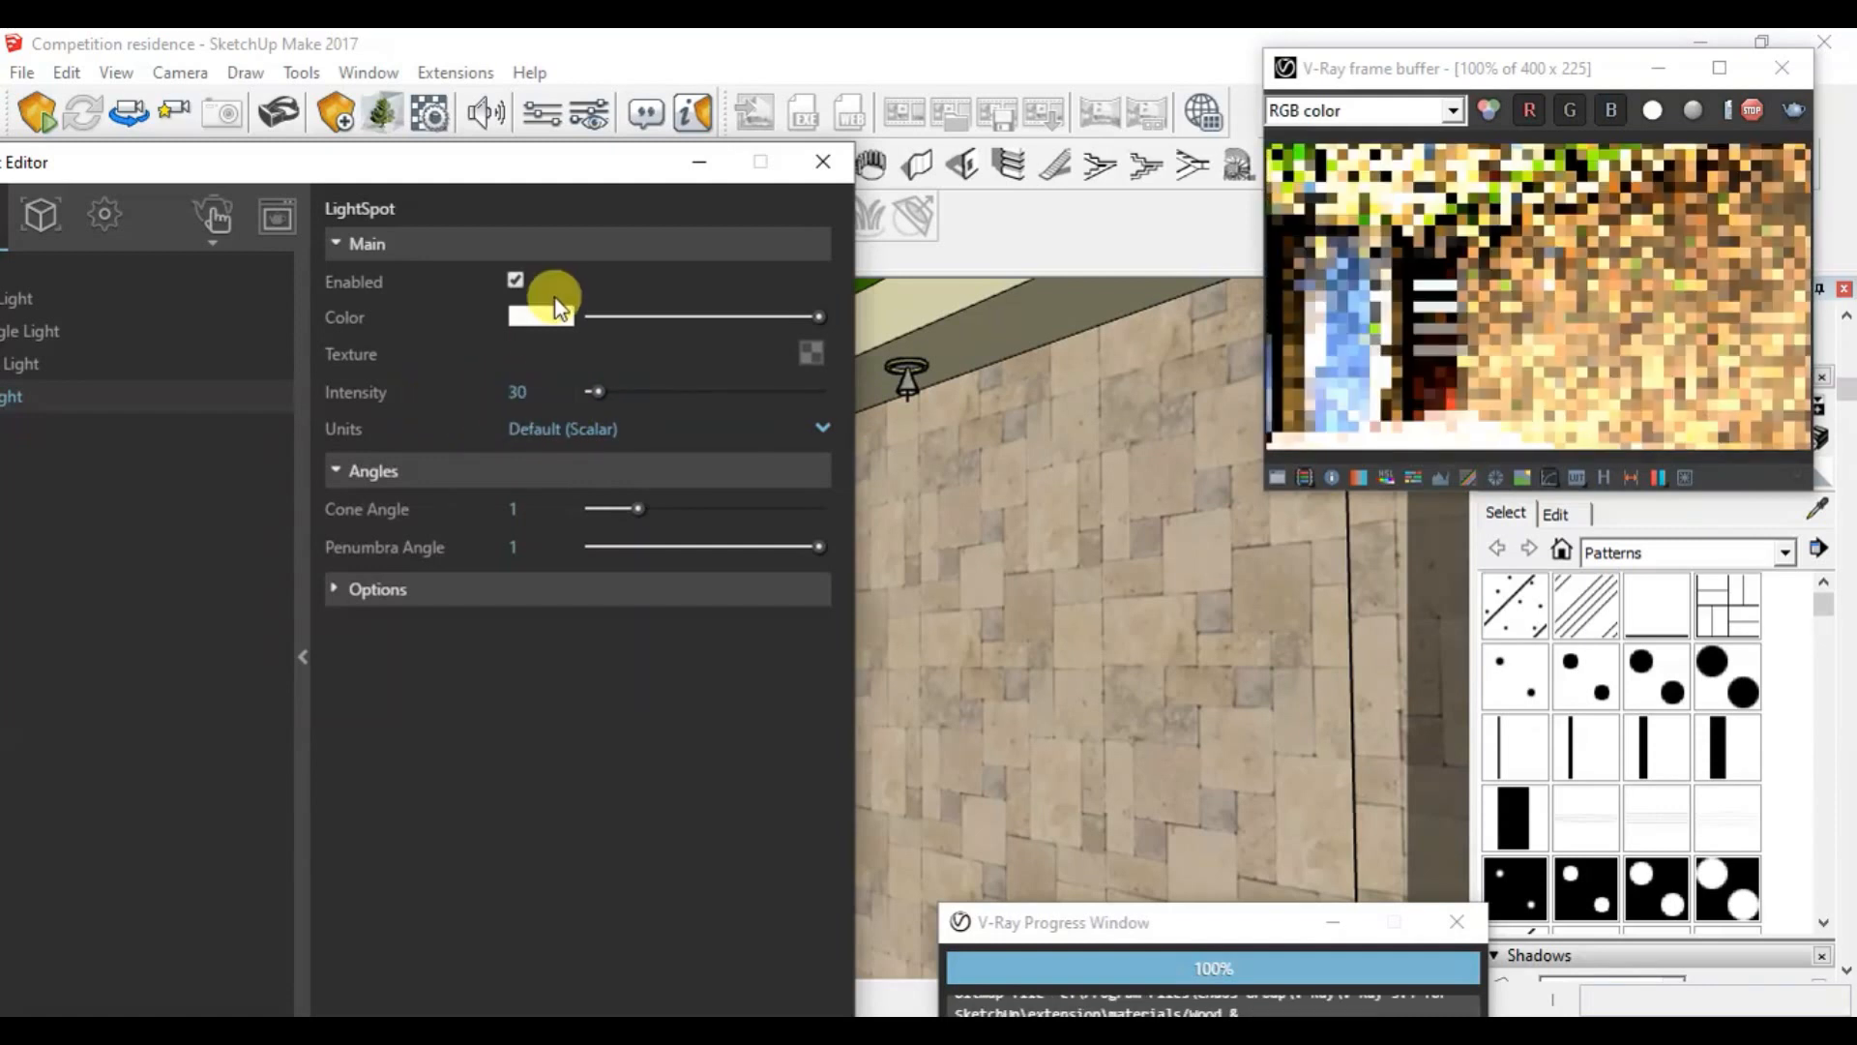
double_click(530, 391)
type("20")
key("Return")
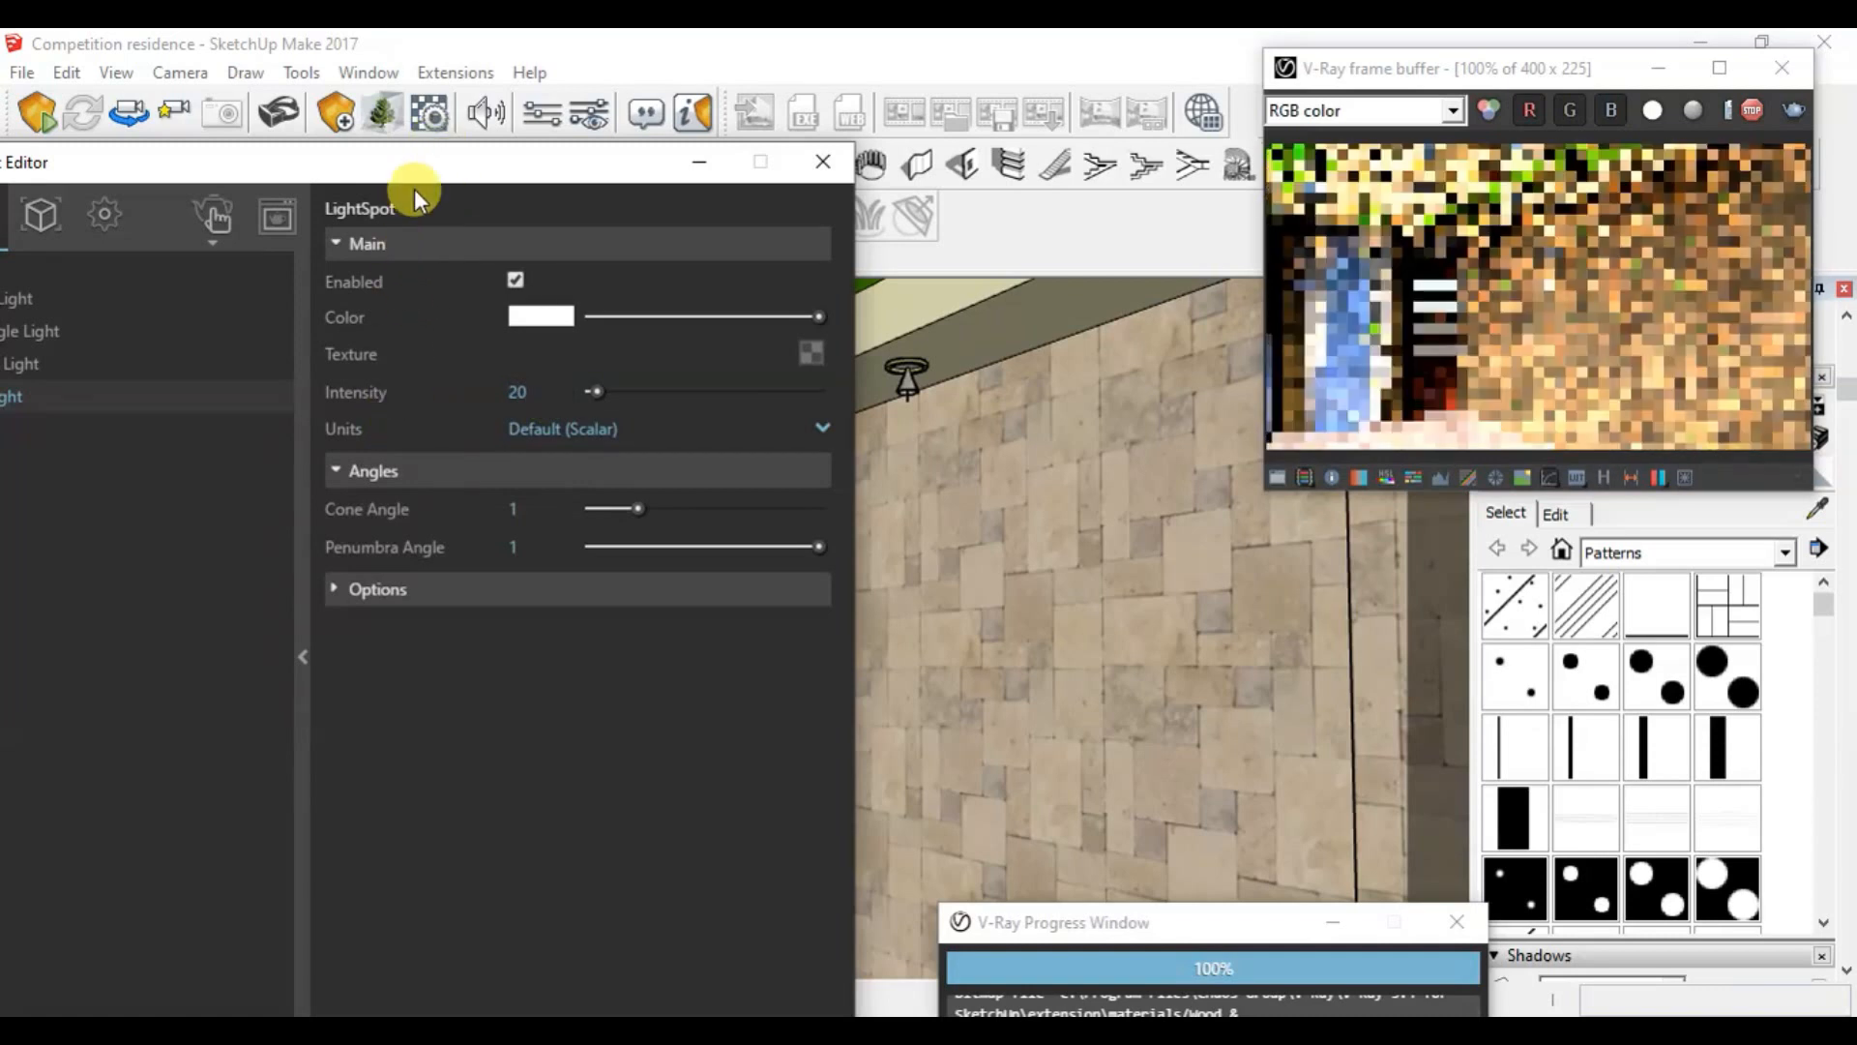
Step: Return to the Scene 2 view and examine the downlights and walls in the interactive render
left_click_drag(416, 191, 384, 450)
left_click(250, 259)
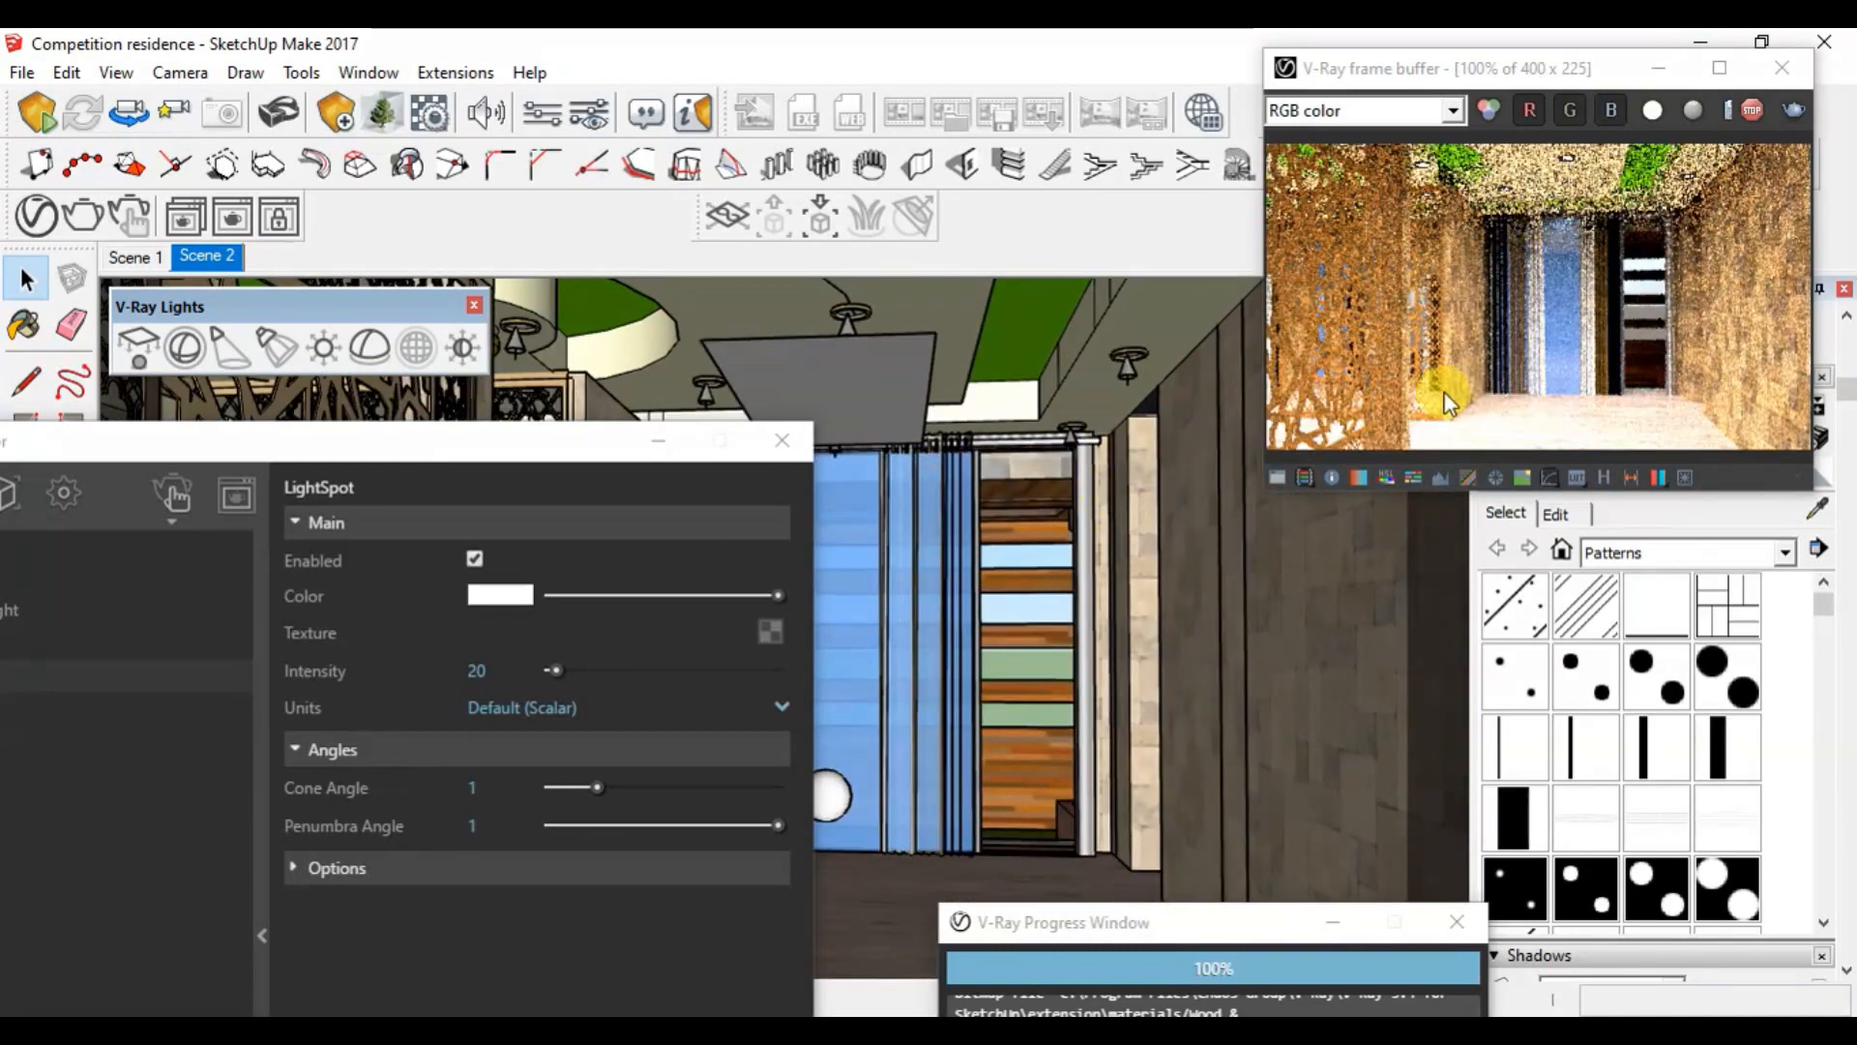
left_click_drag(454, 451, 447, 399)
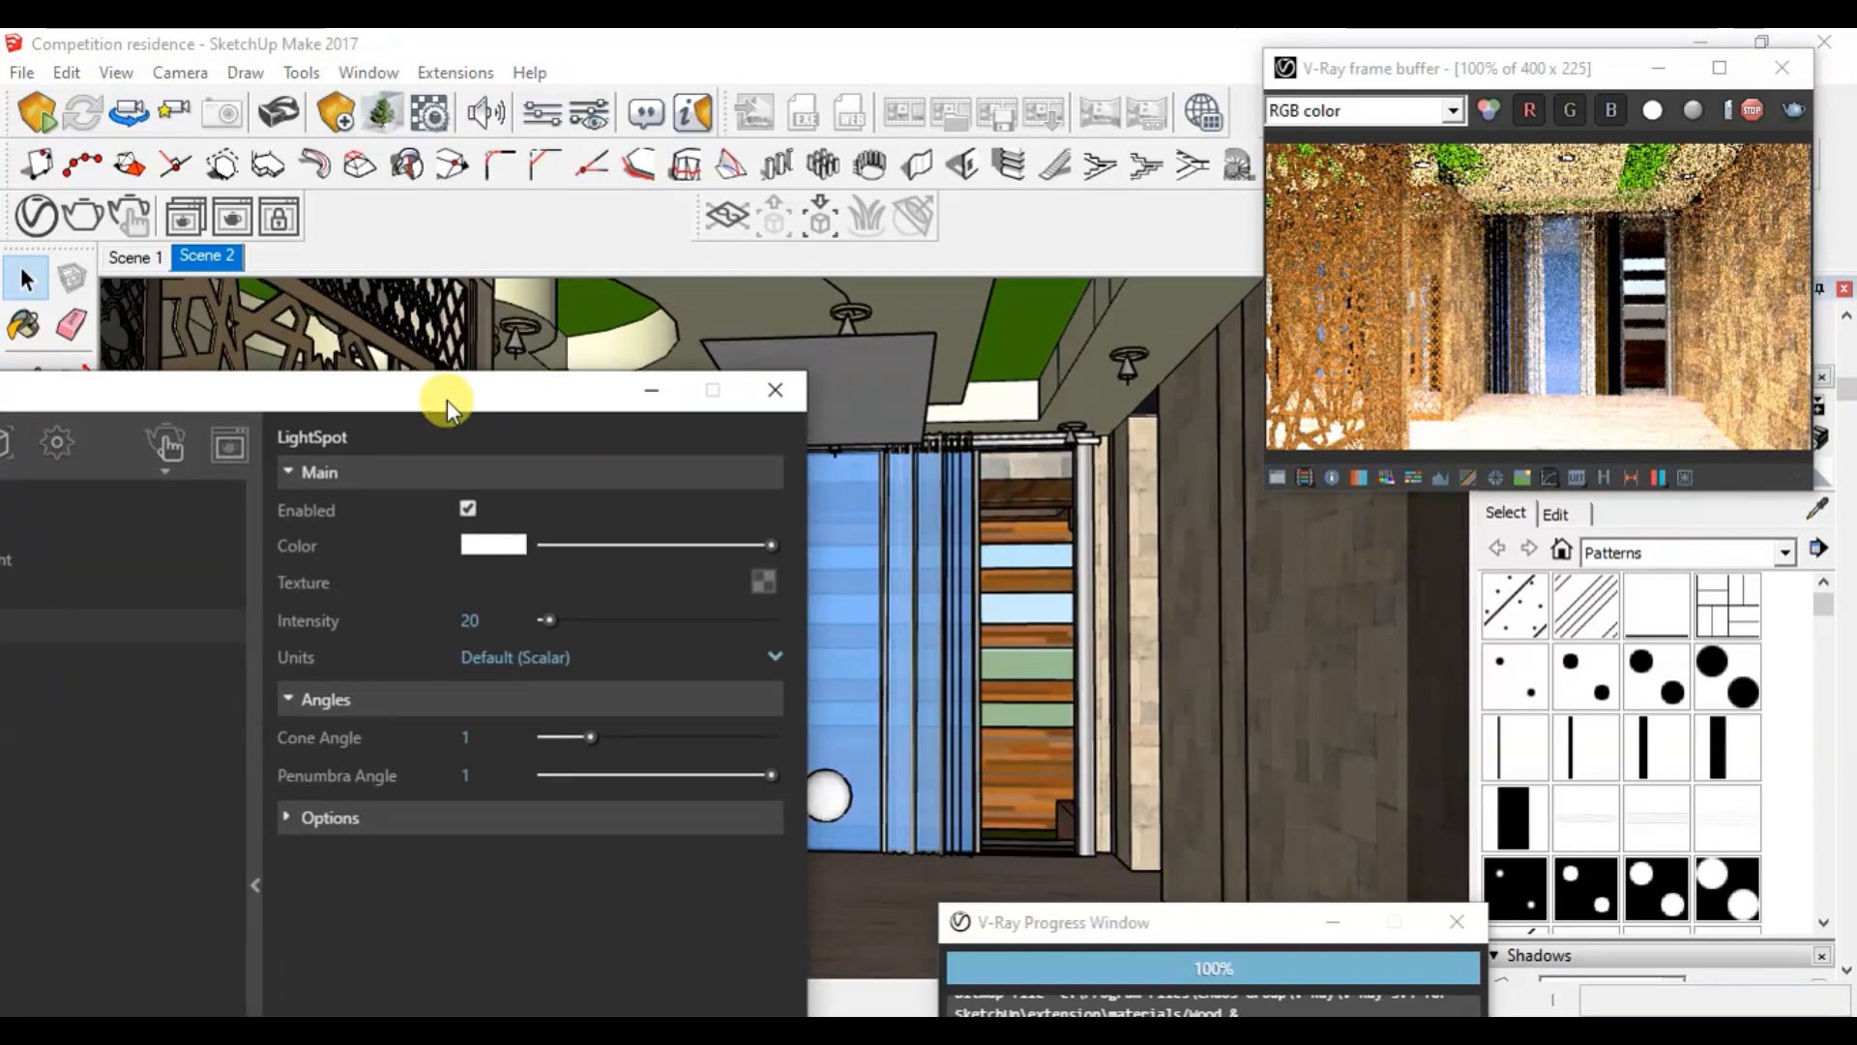
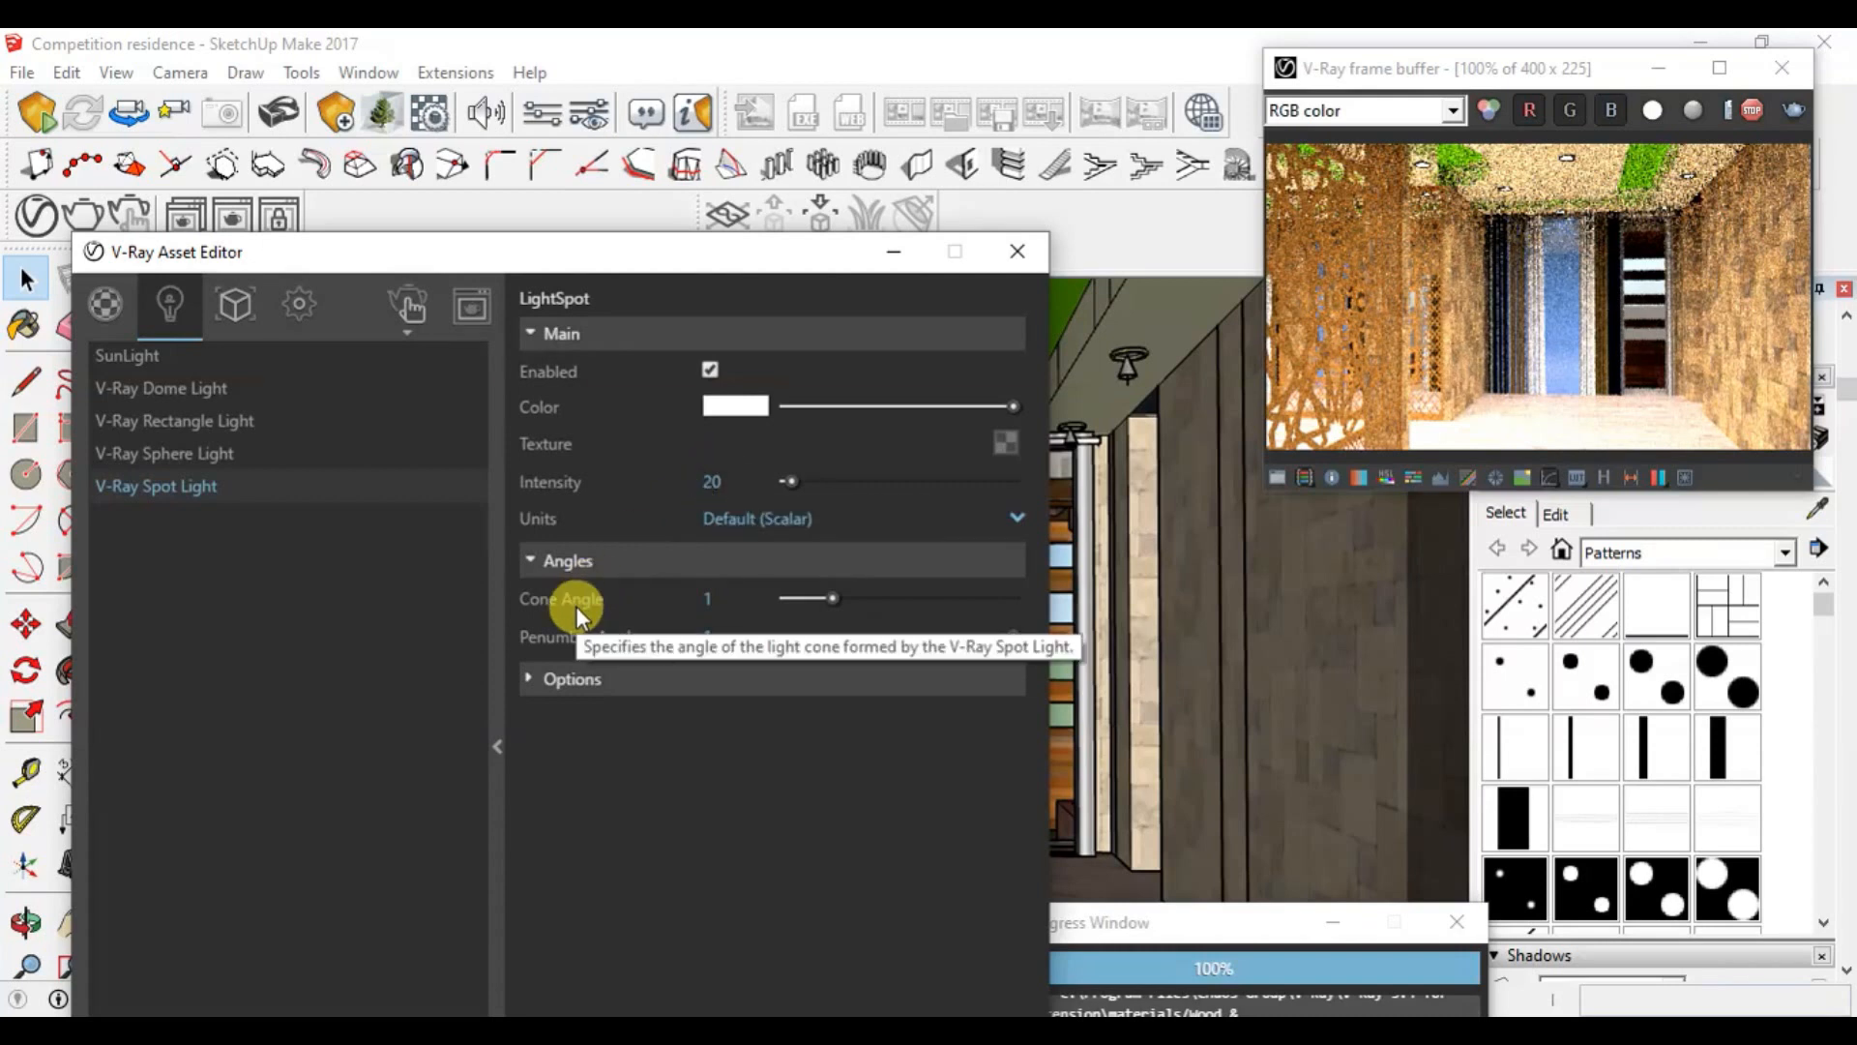
Step: Try a penumbra angle of 0.7 on the spot light
left_click_drag(742, 597, 617, 616)
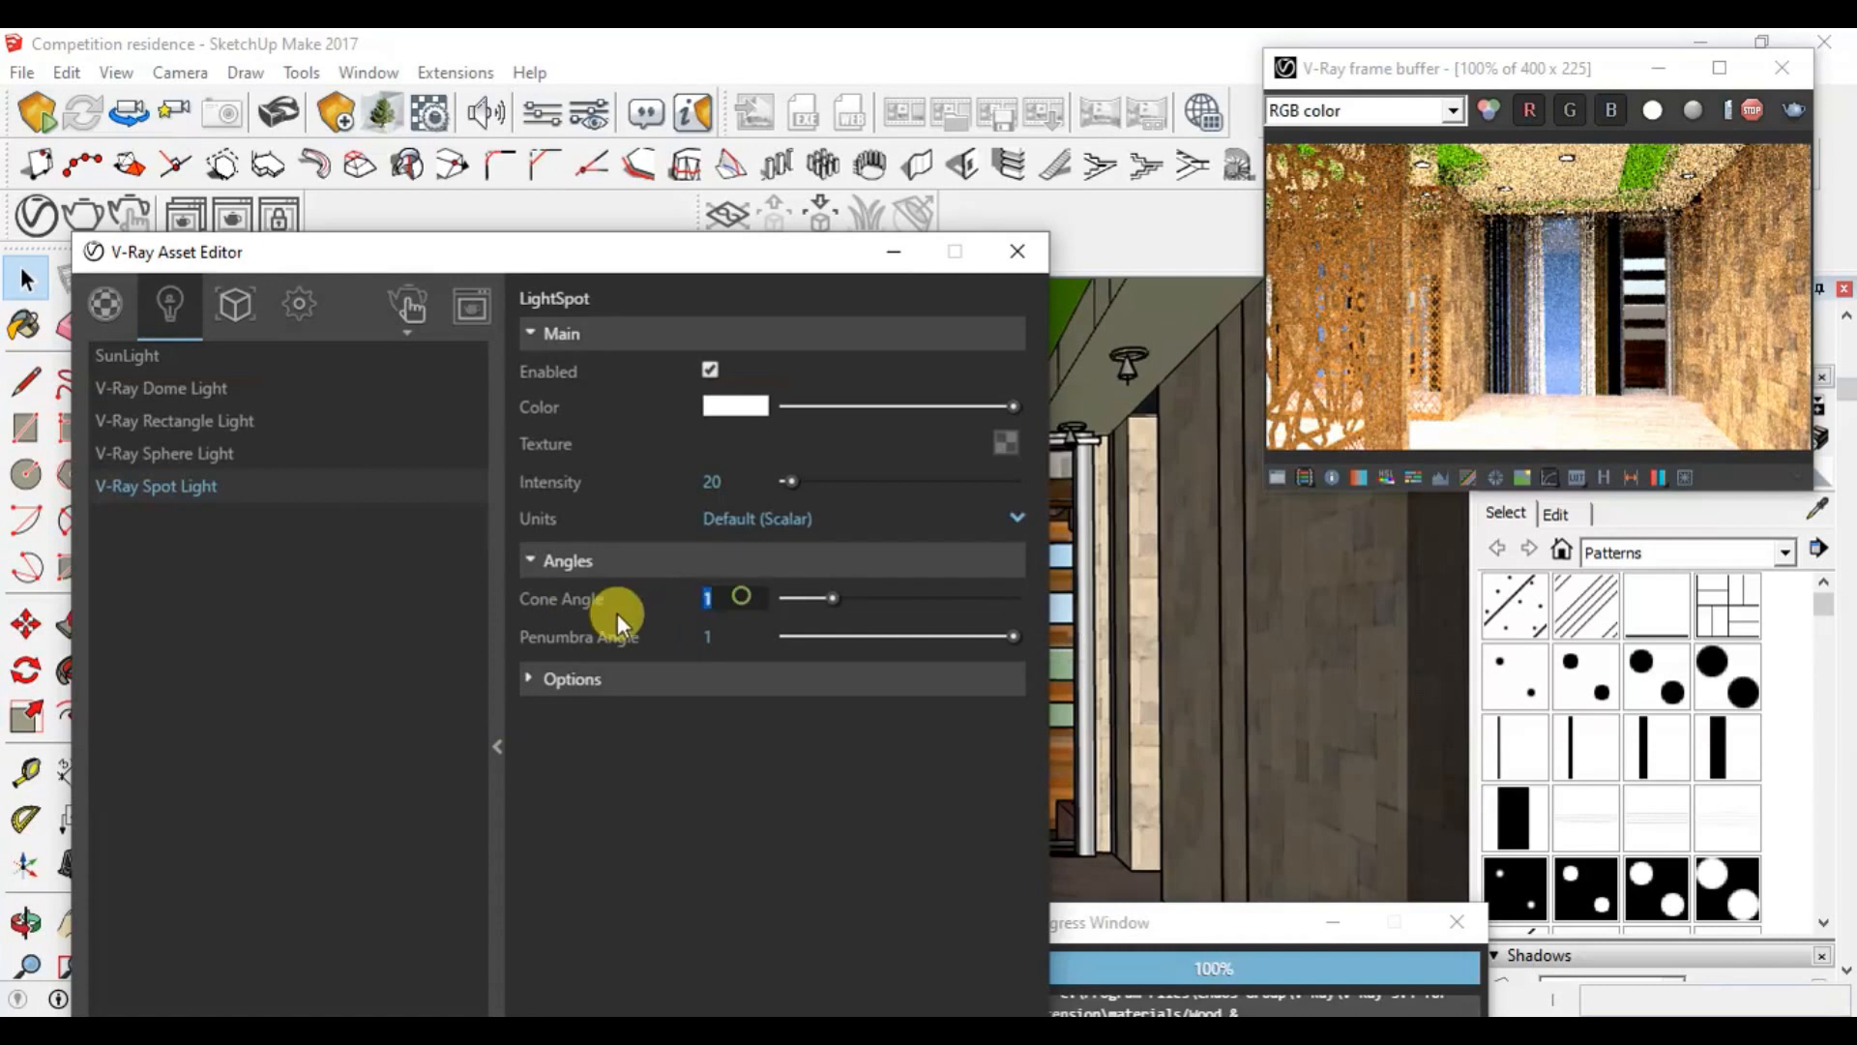
left_click_drag(747, 636, 611, 648)
type("0.7")
key("Return")
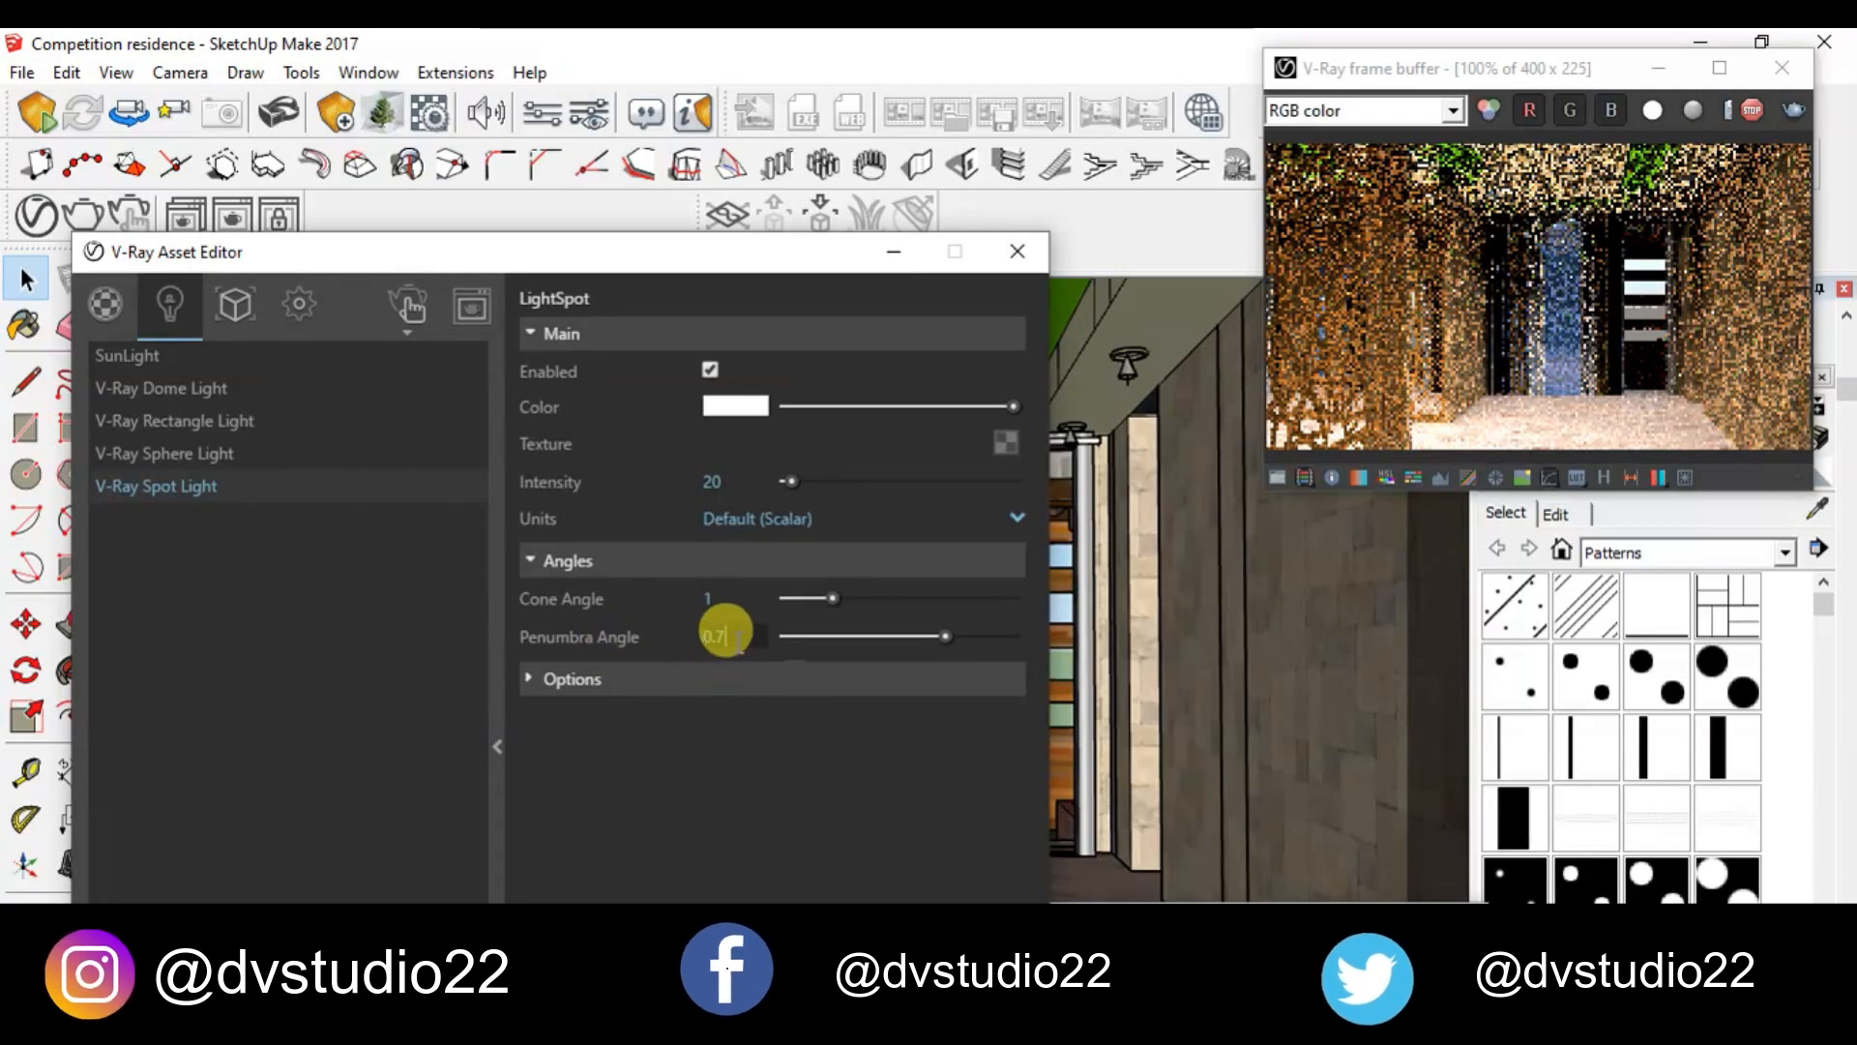
key("Return")
Step: Set the spot light's cone angle to 0.7
left_click(711, 597)
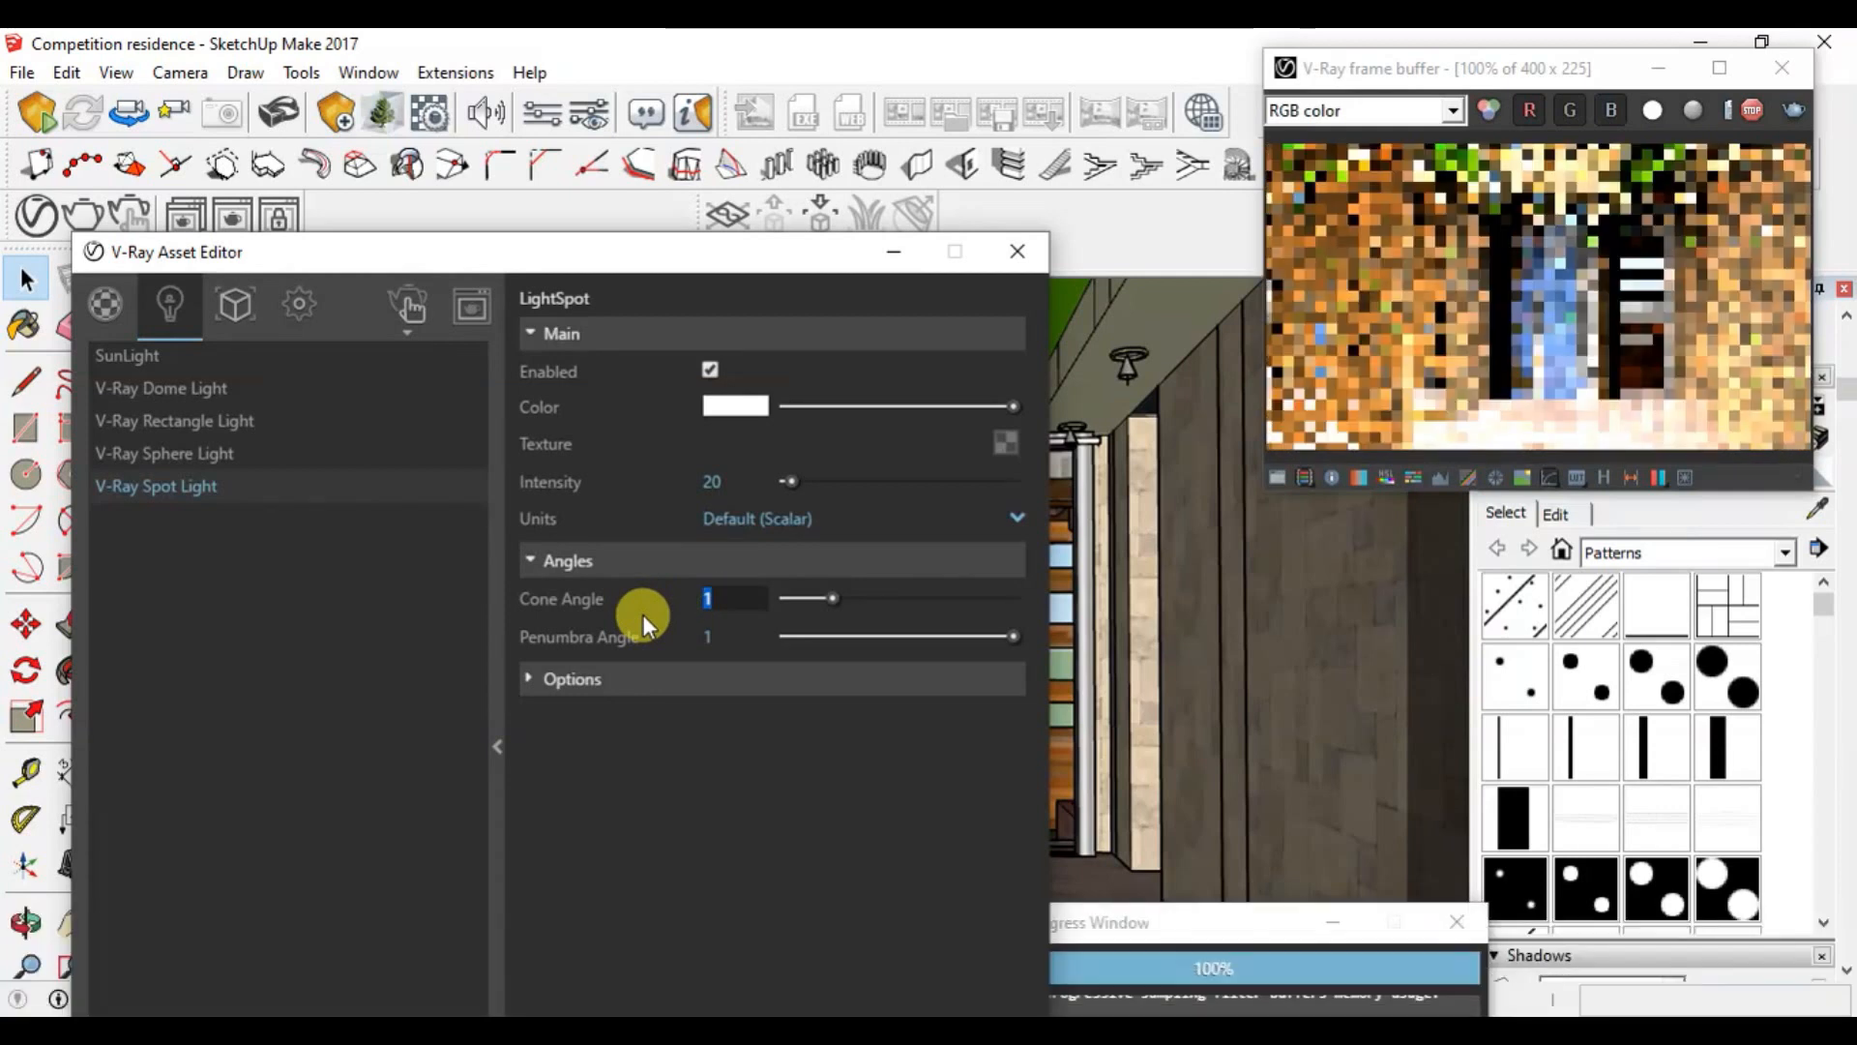
type("0.7")
key("Return")
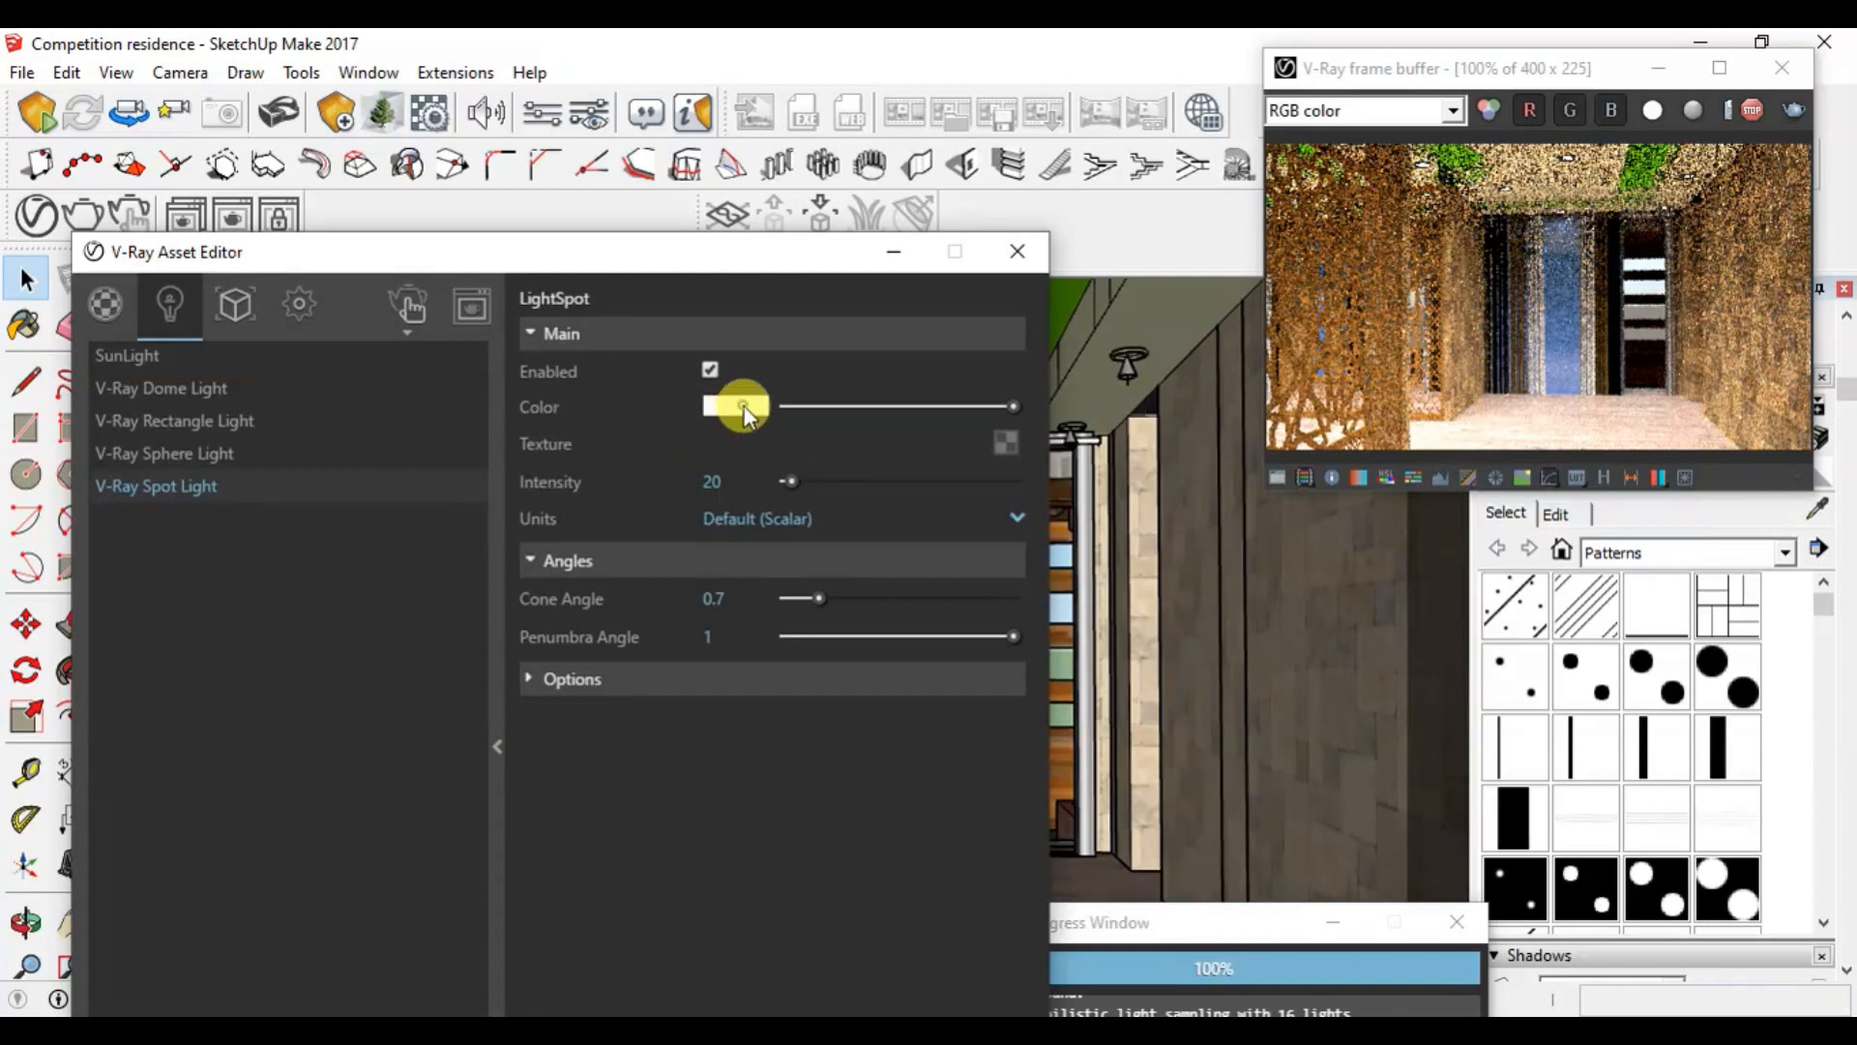
Step: Set the spot light's colour to a very pale yellow with red 255, green 255 and blue 225
left_click(716, 408)
left_click(148, 363)
left_click(668, 348)
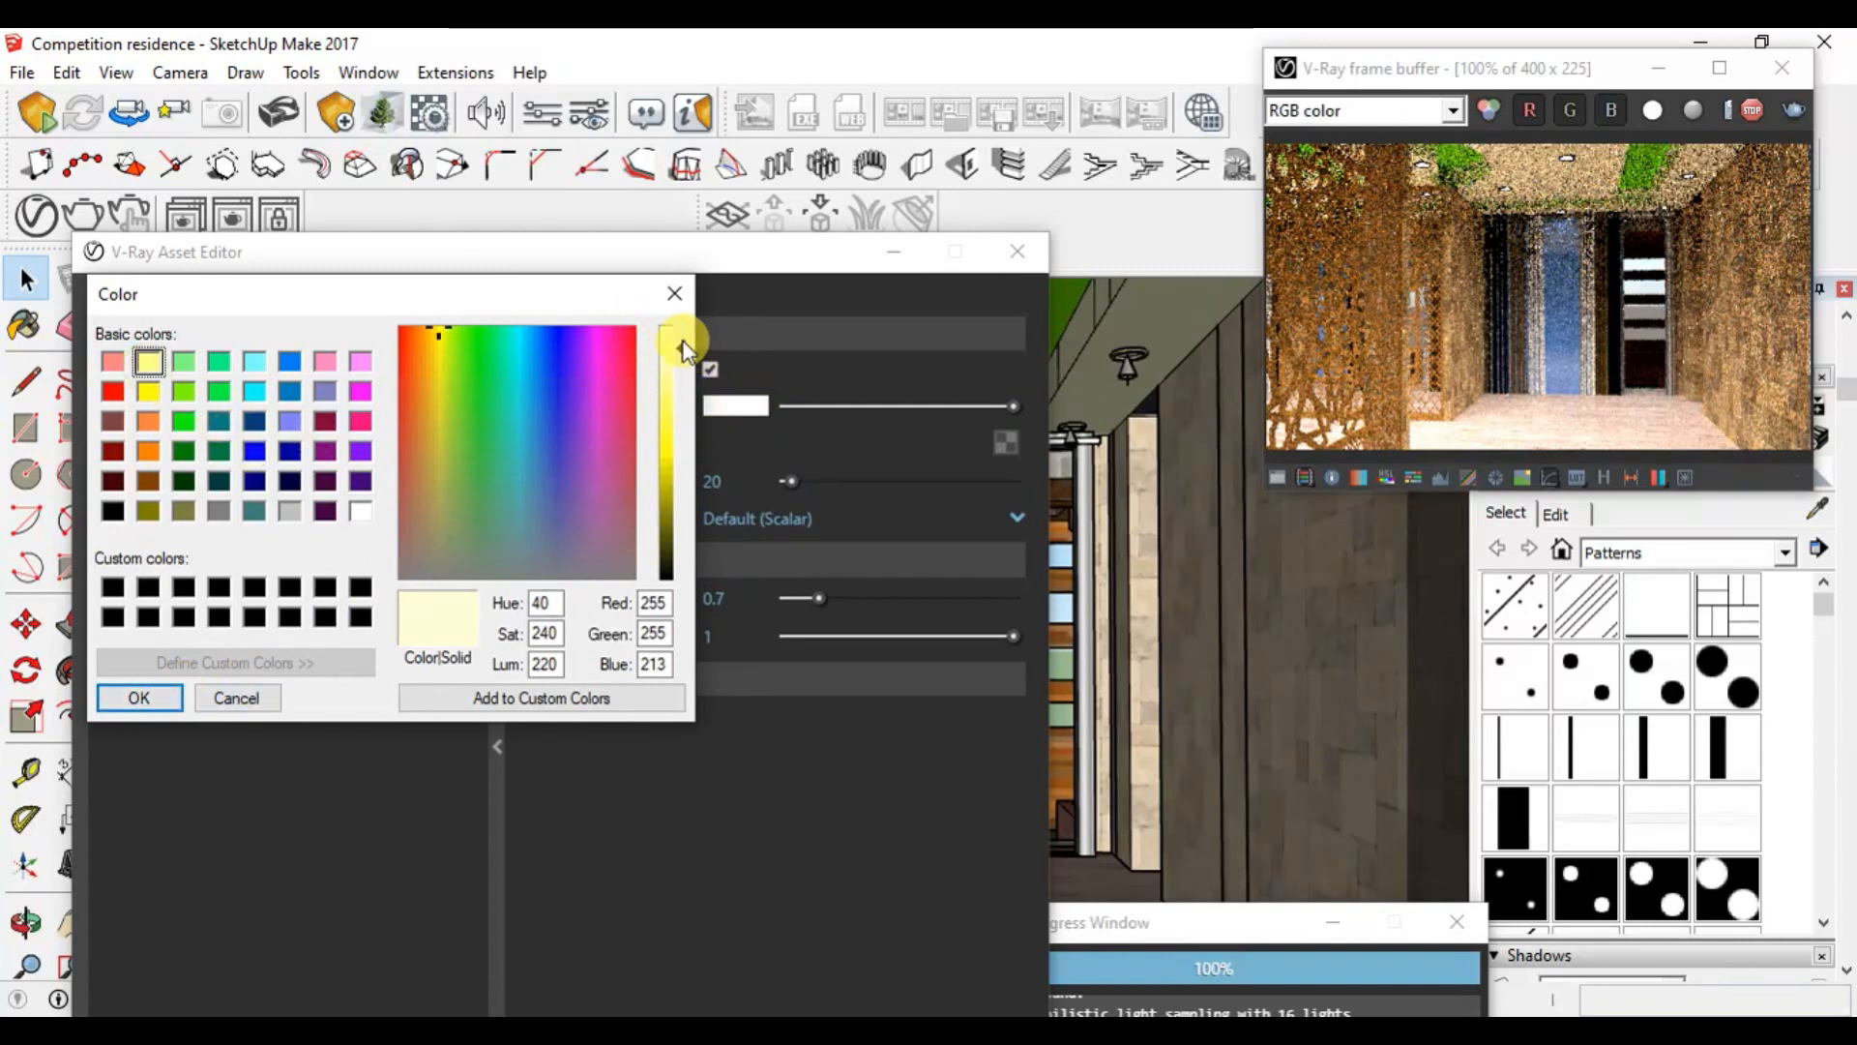
left_click(681, 343)
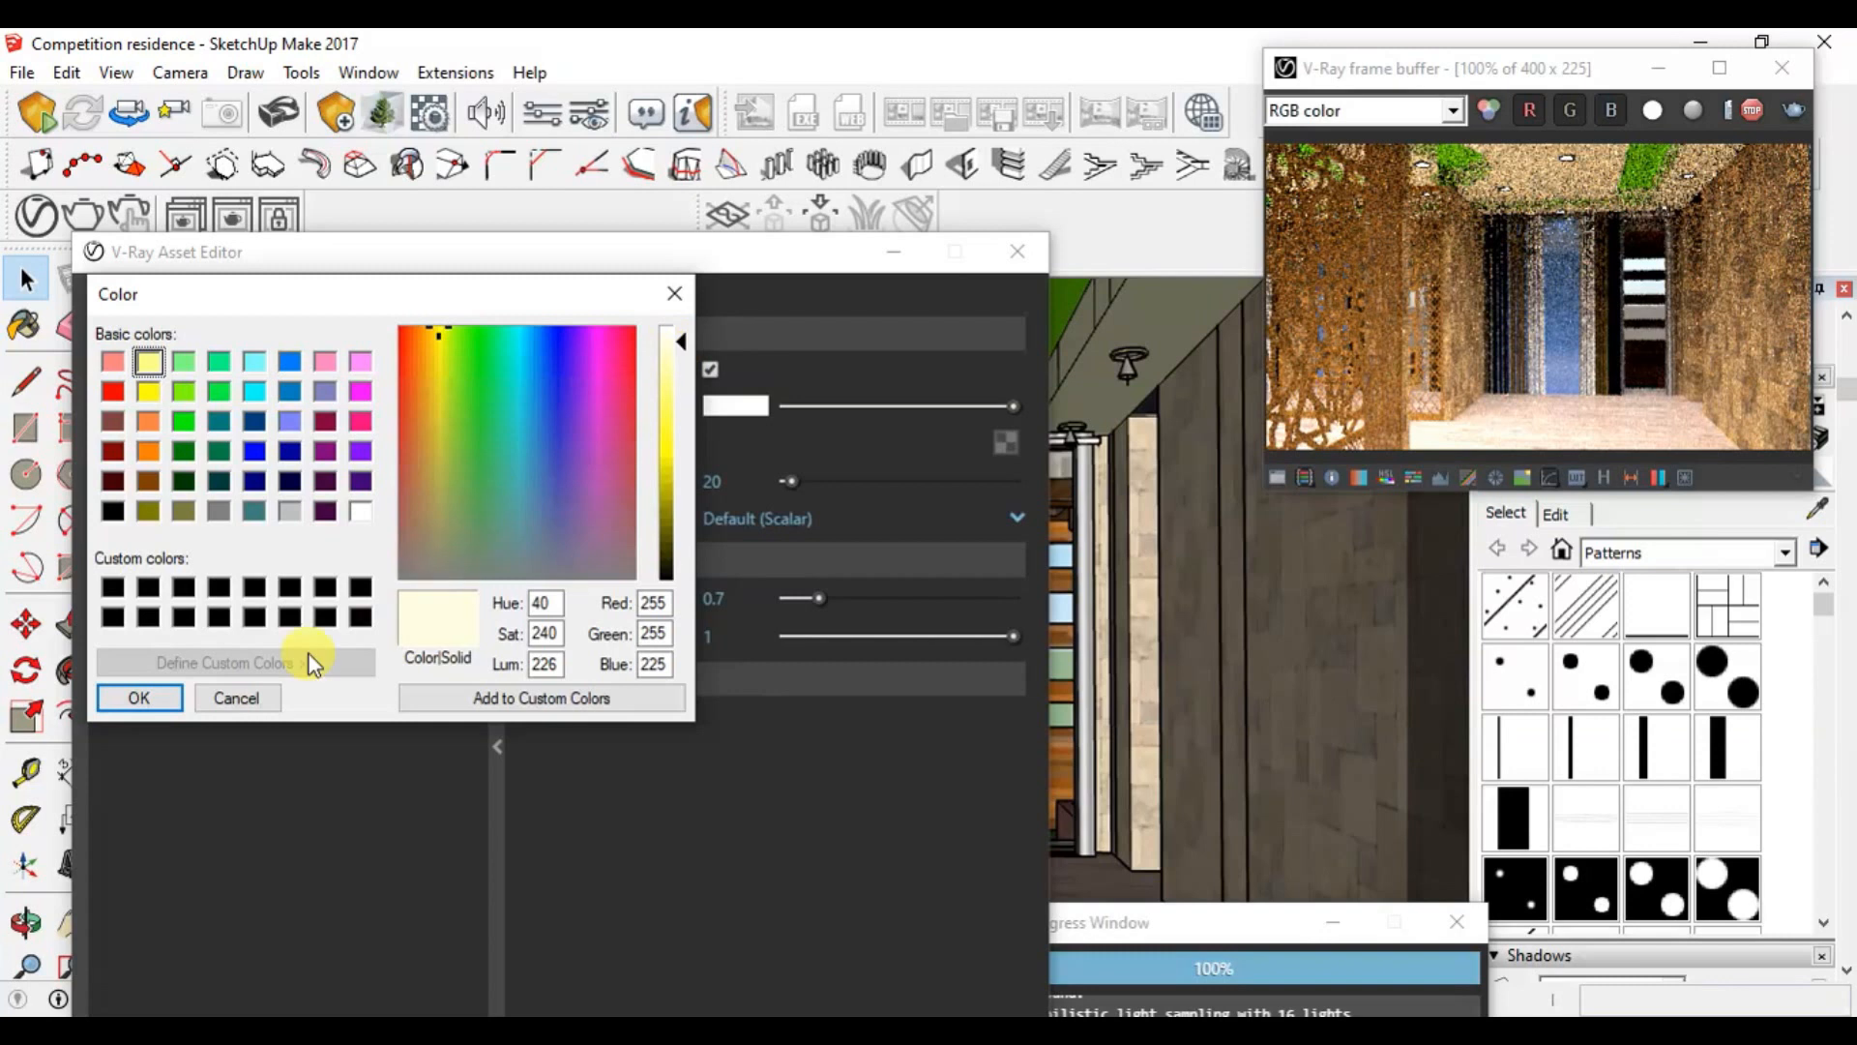
left_click(139, 698)
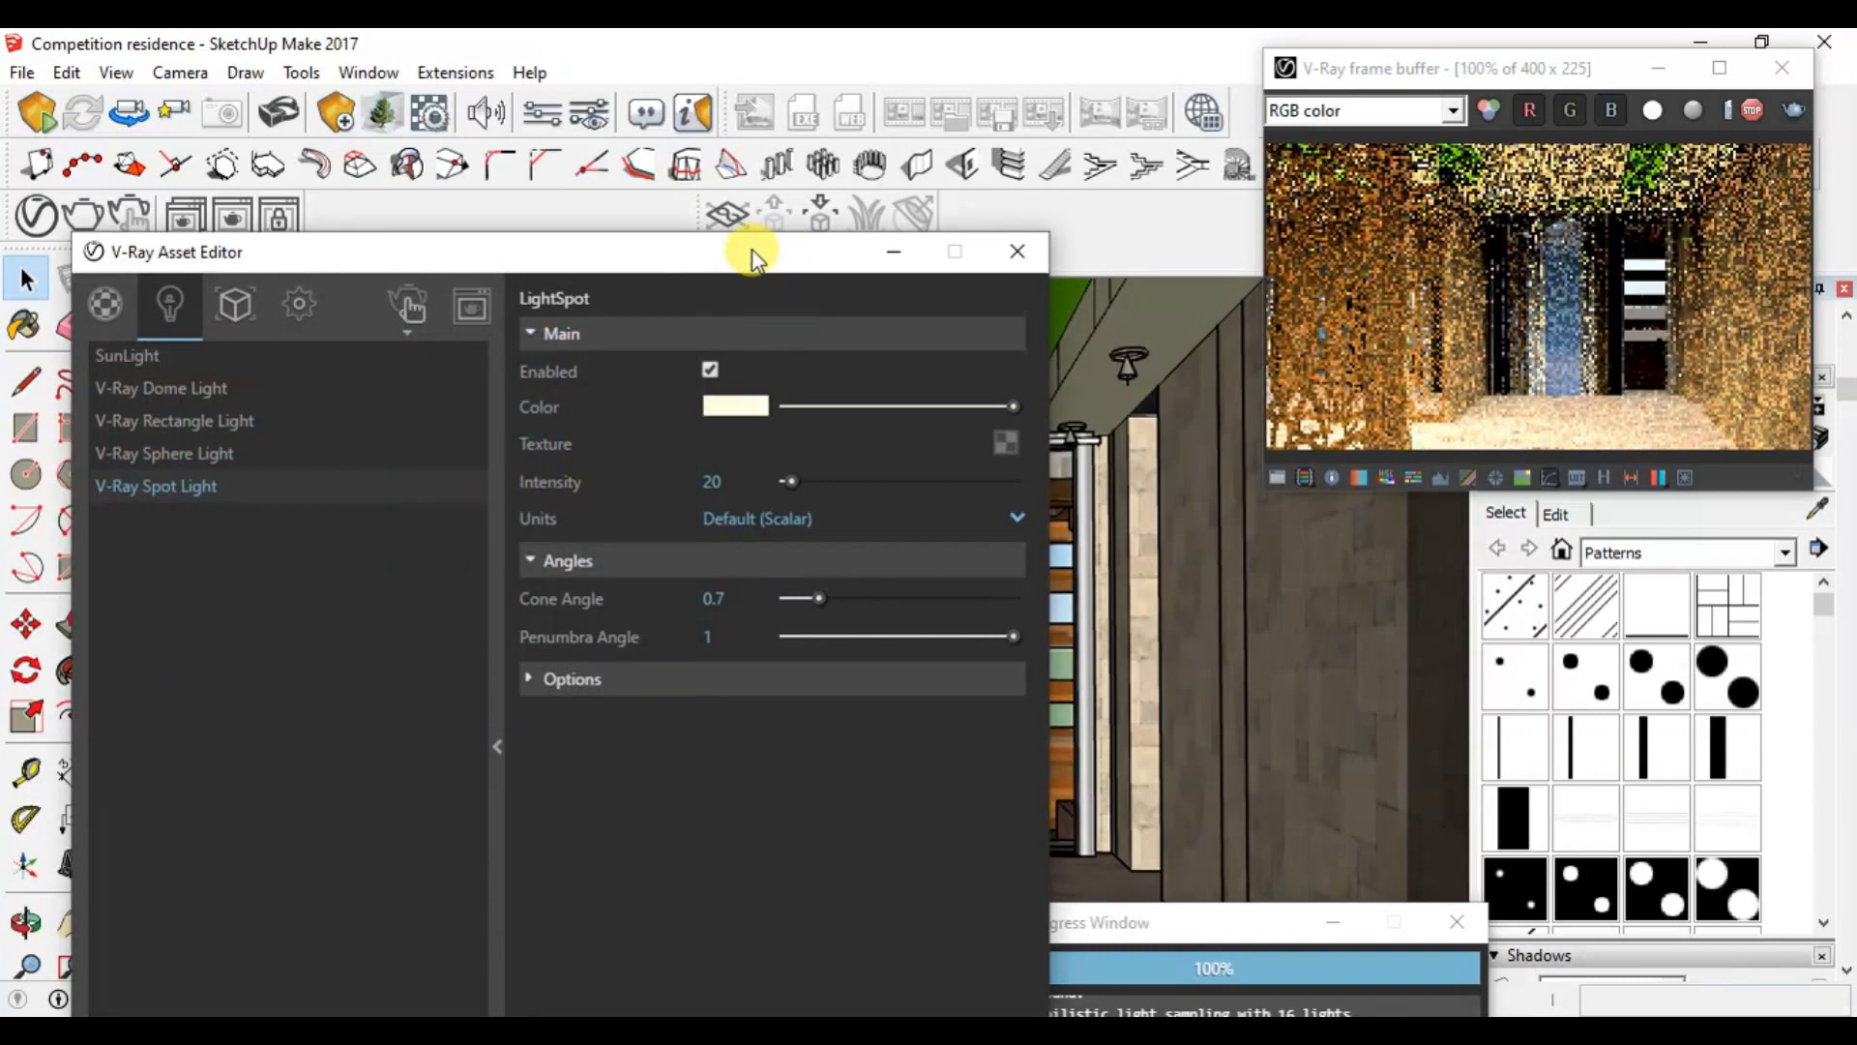
Step: Stop the interactive render and paint the green and beige ceiling plain white
left_click_drag(753, 259, 371, 281)
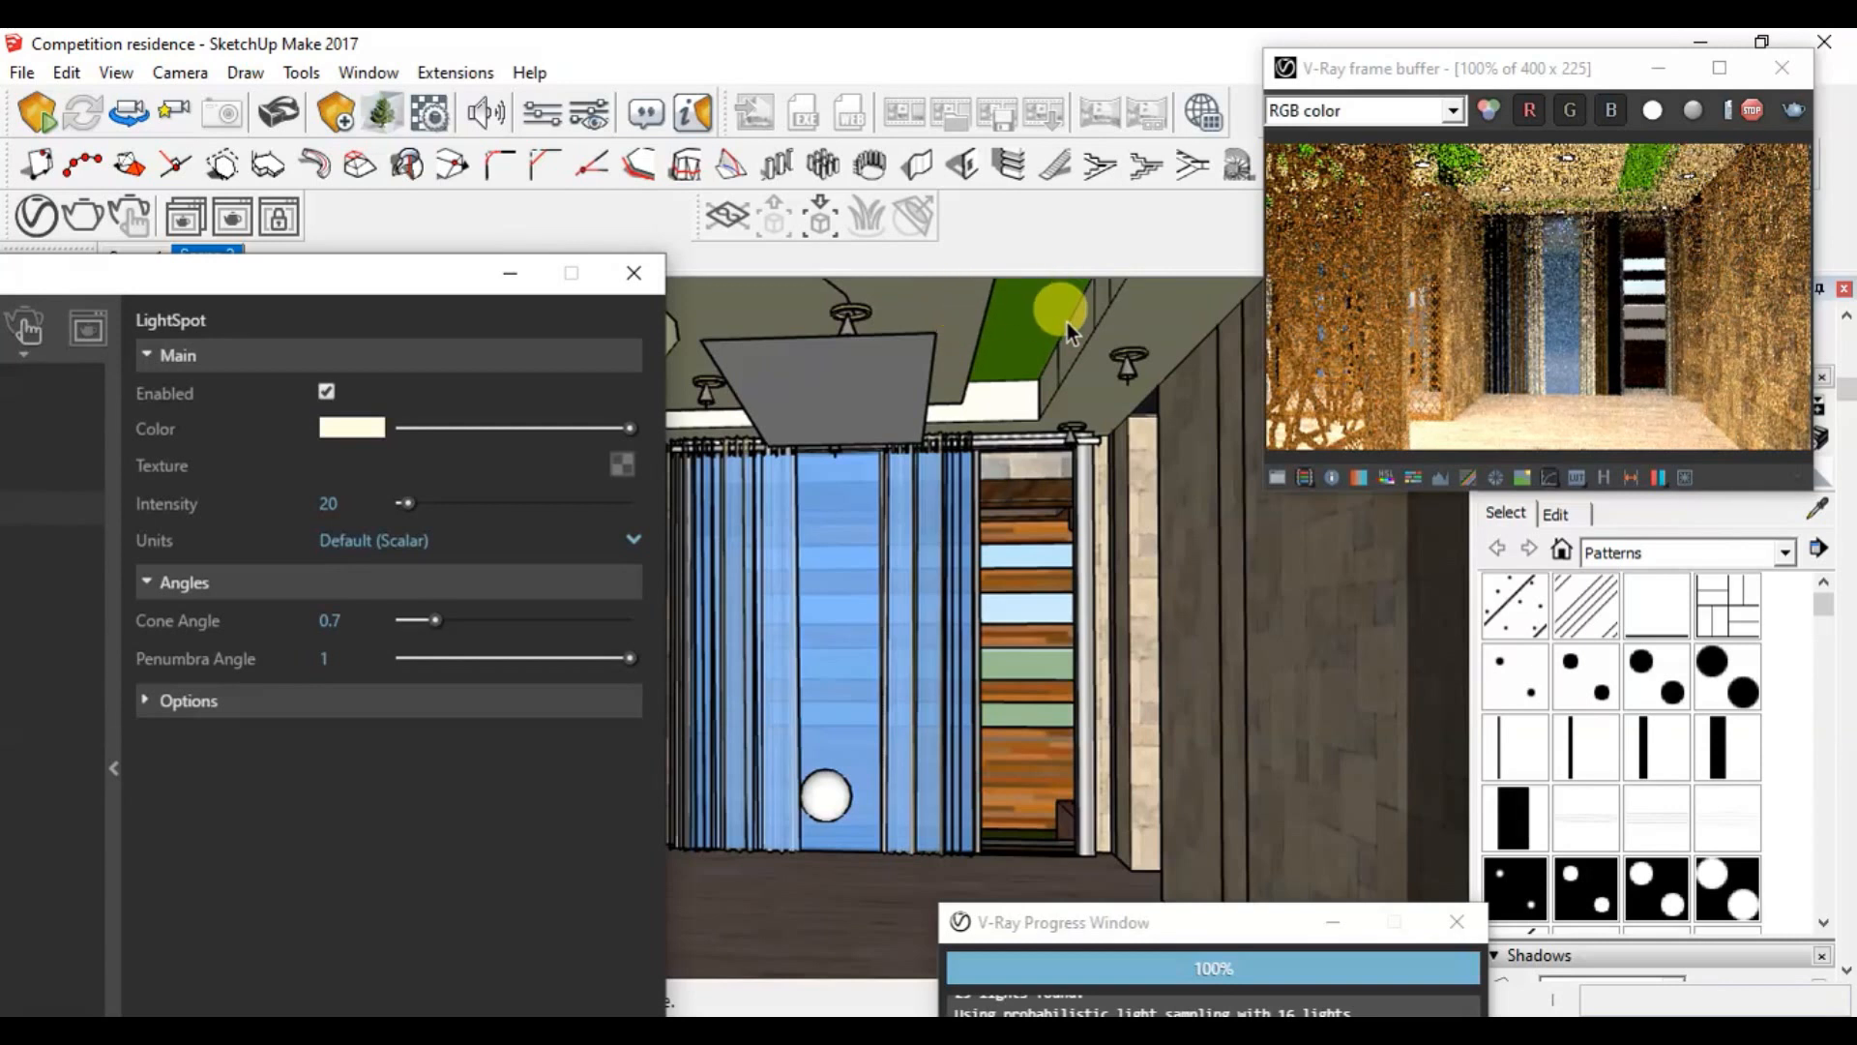
left_click(1731, 109)
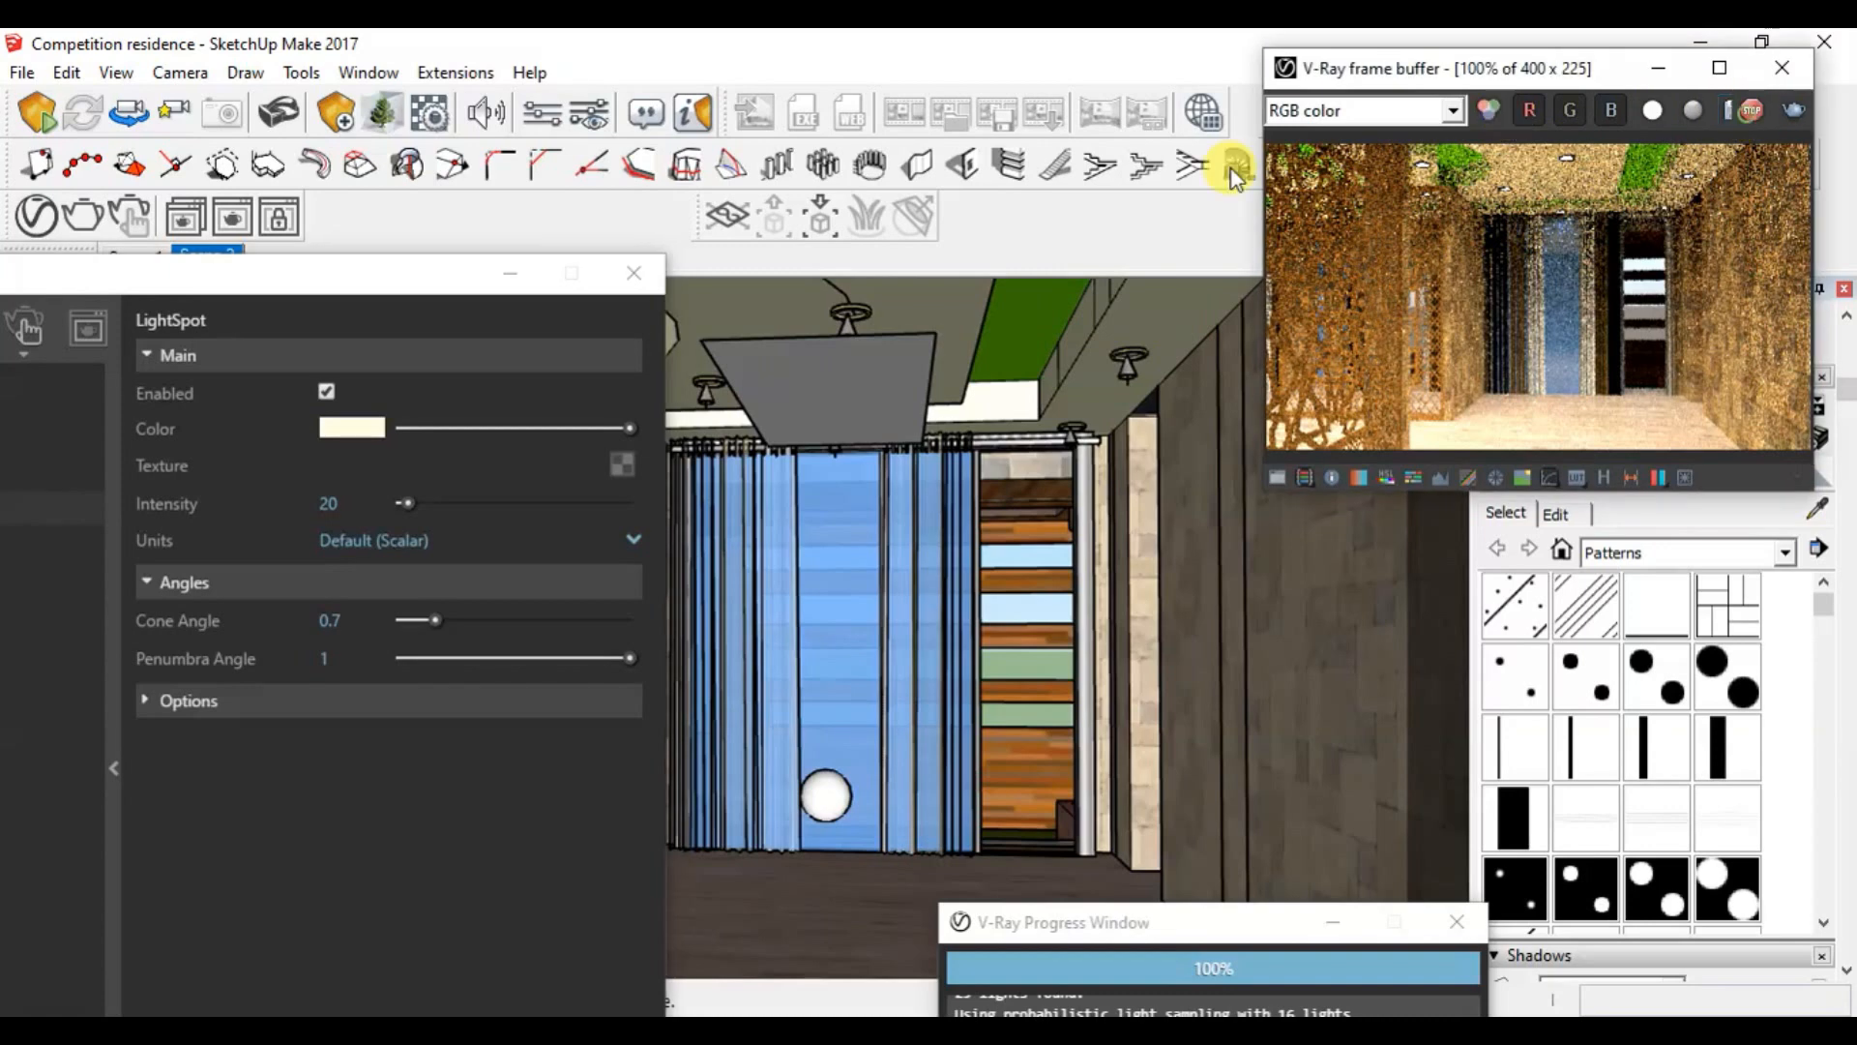
left_click(971, 308)
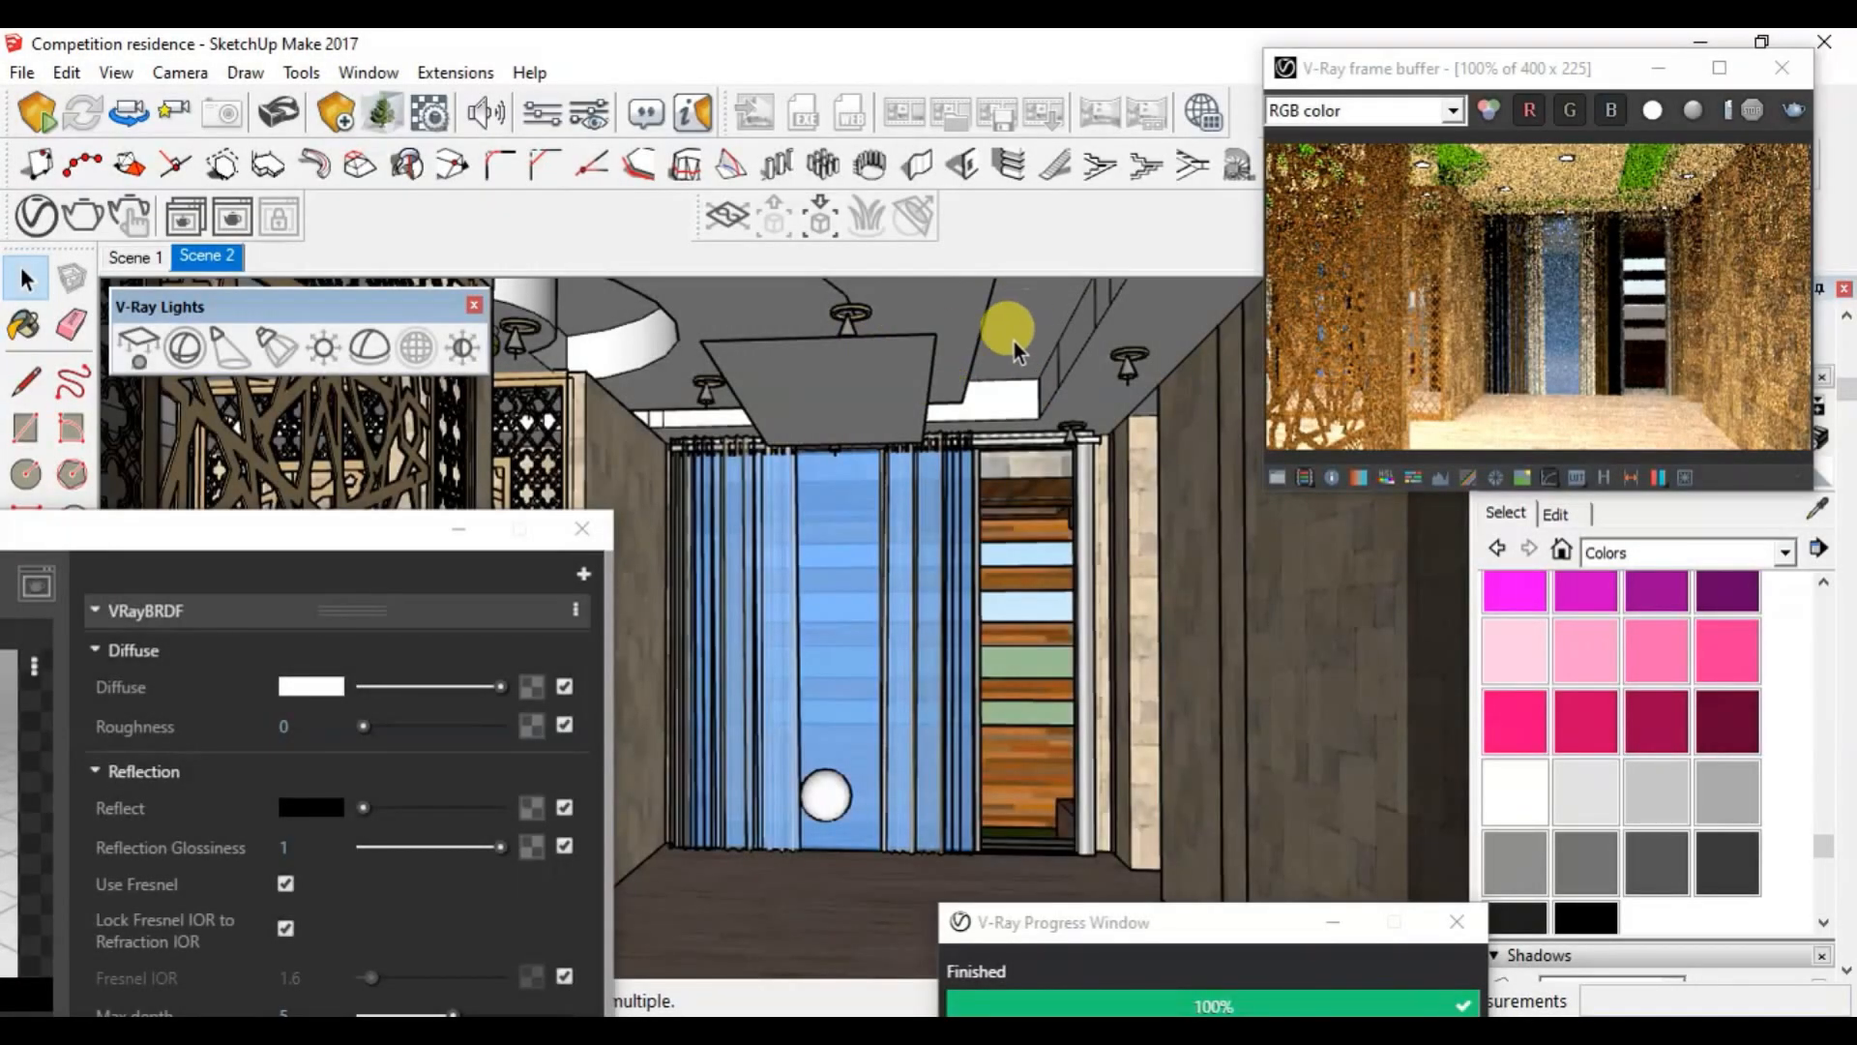
Step: Open the downlight near the stone wall for editing and delete the outer ring around its emissive disc
scroll(1127, 343, "up", 3)
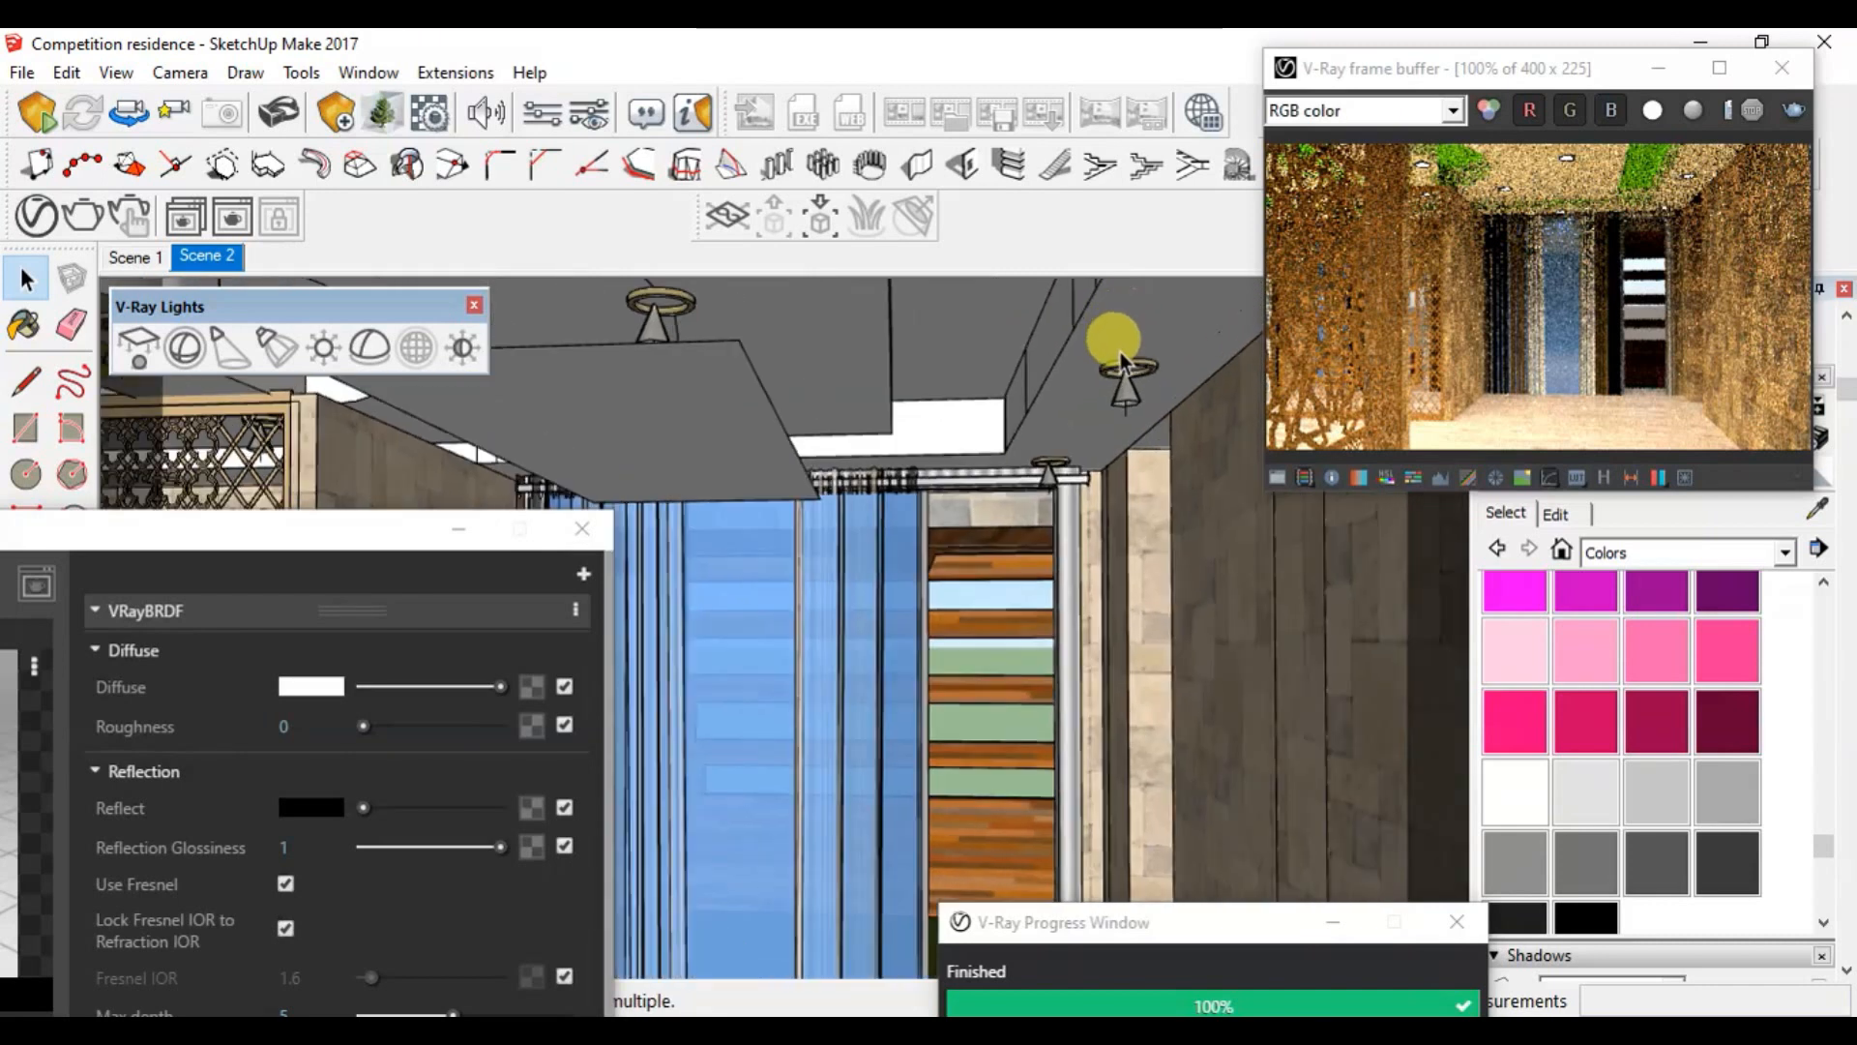
scroll(1120, 352, "up", 6)
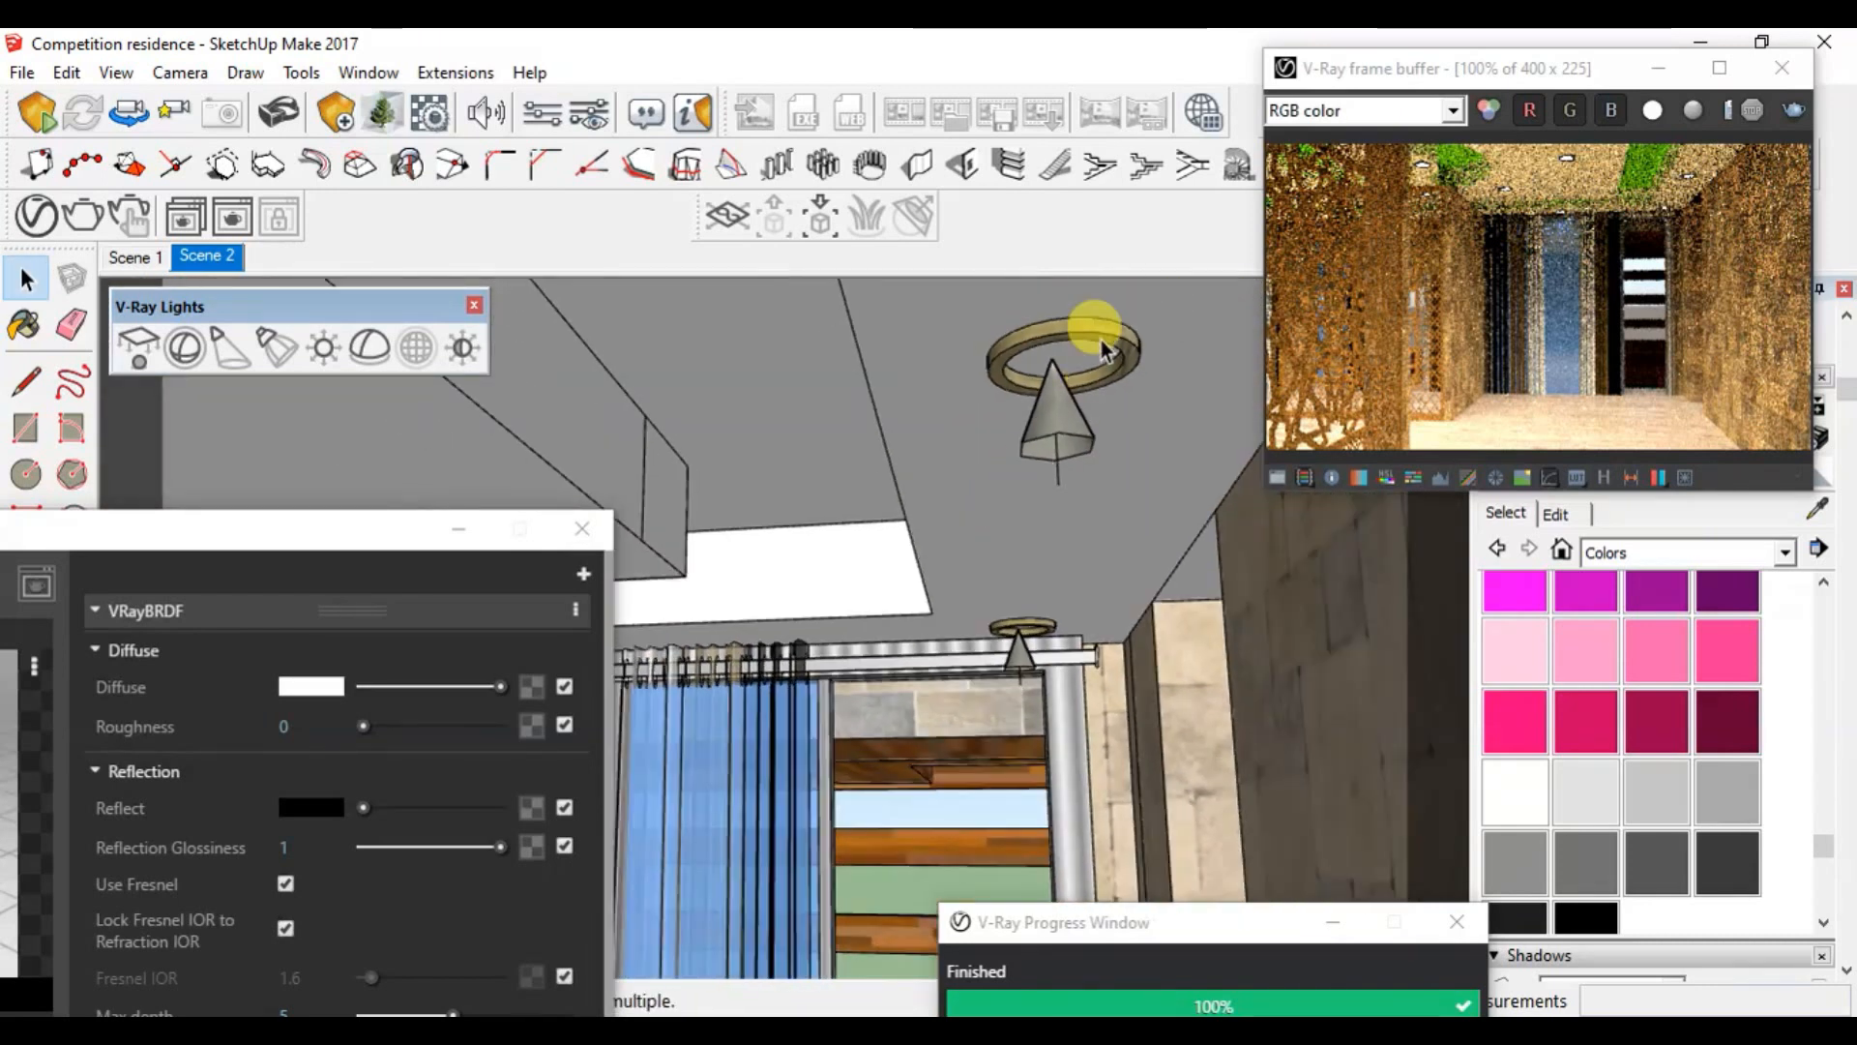
scroll(1103, 346, "up", 3)
left_click(1093, 338)
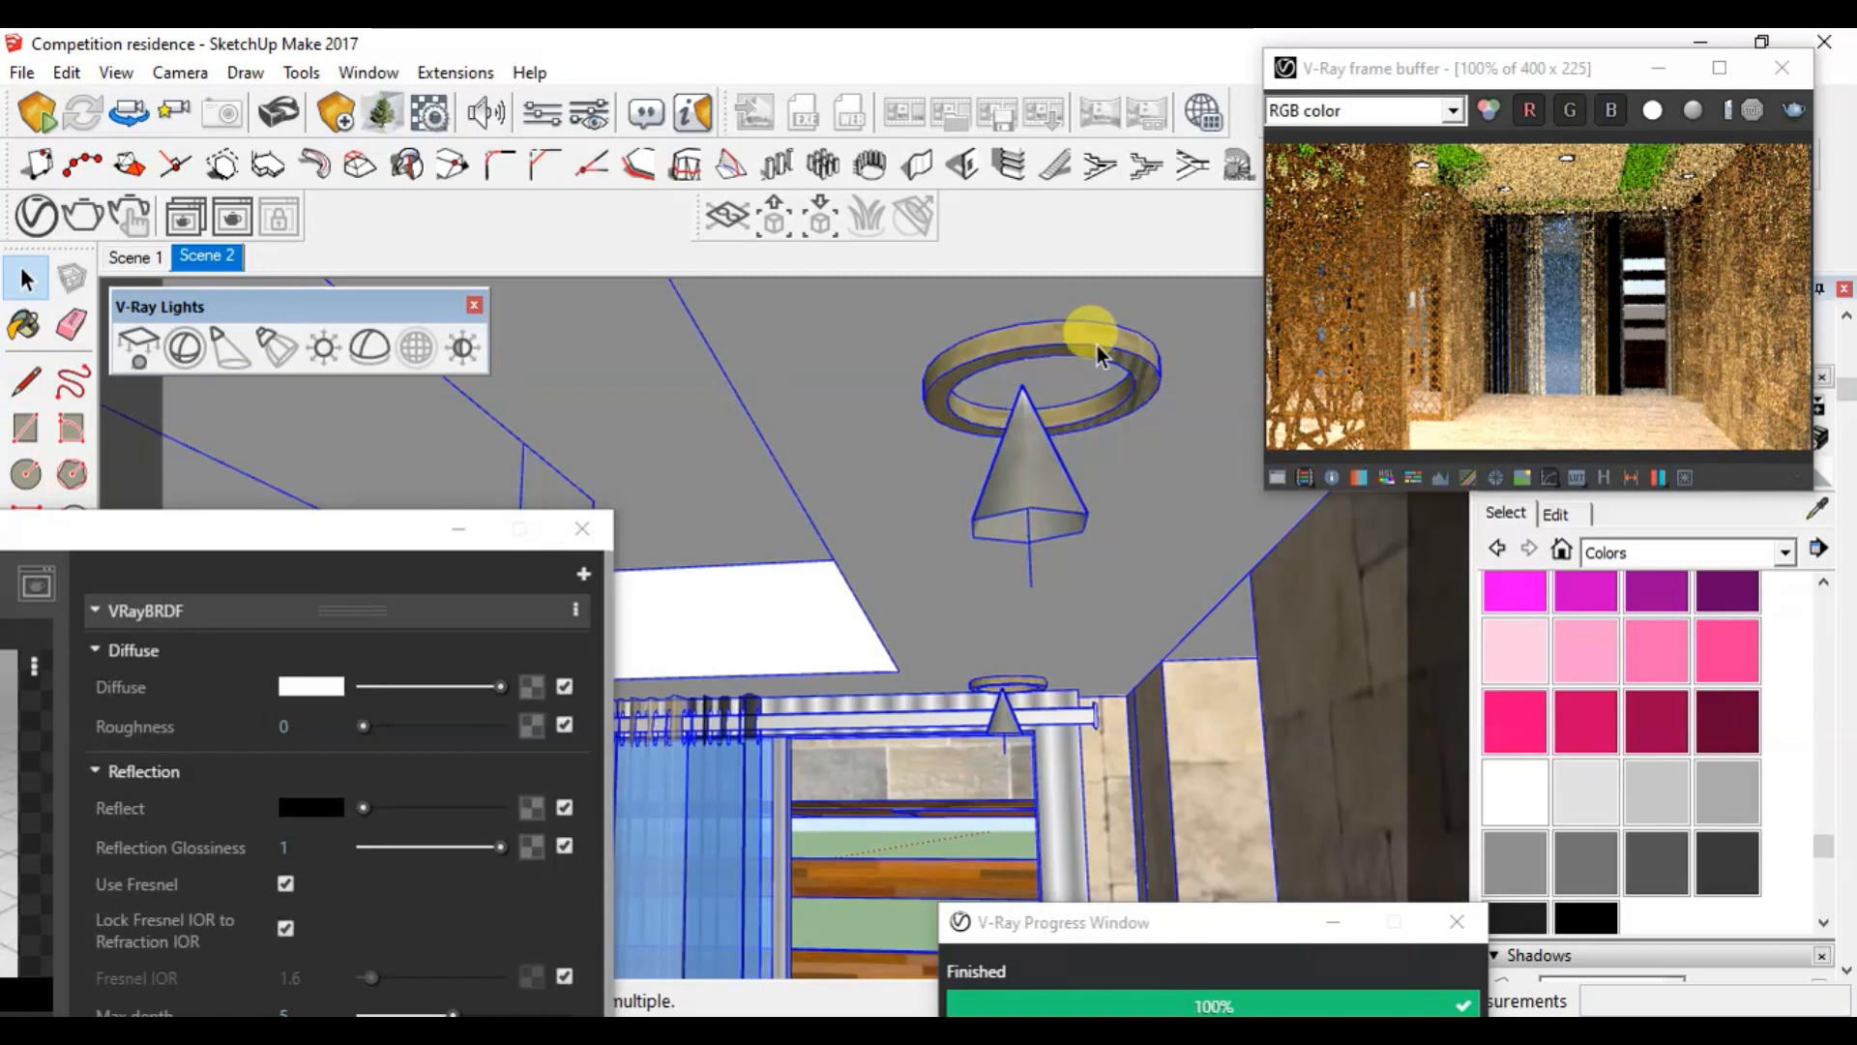
double_click(1093, 340)
left_click(1096, 347)
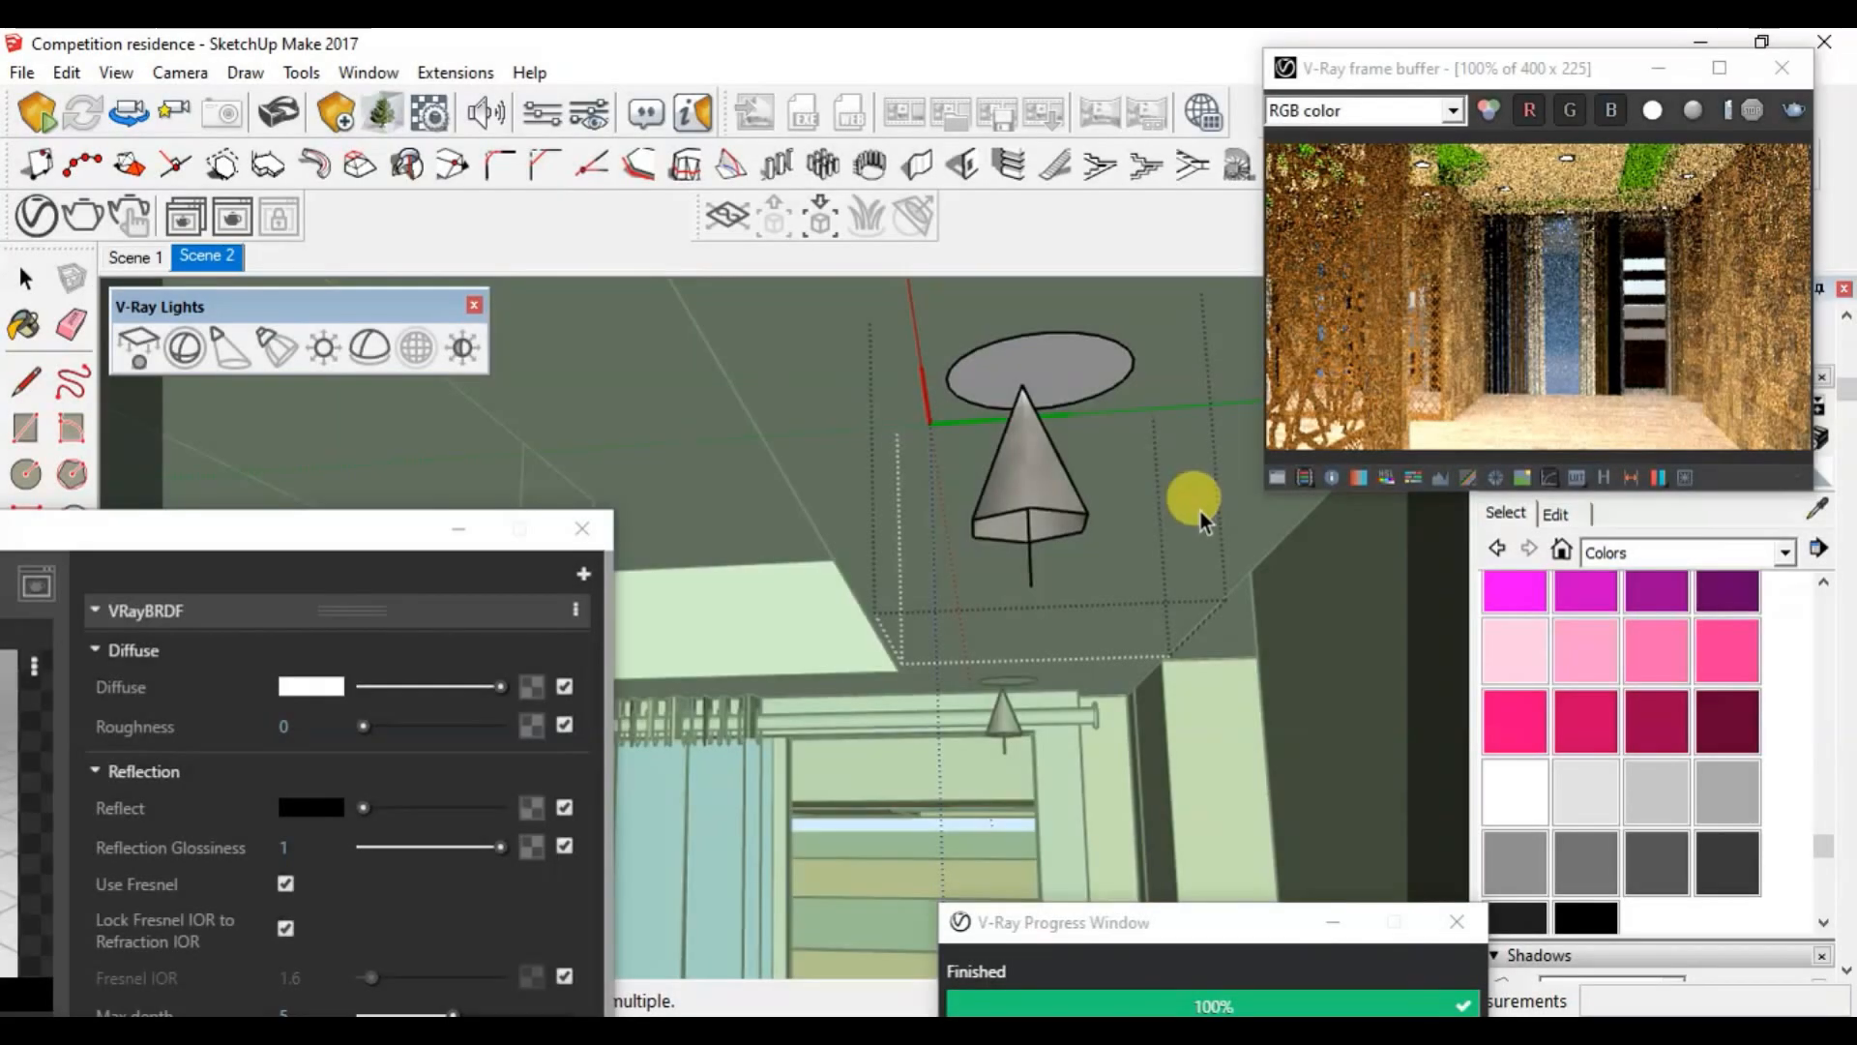
scroll(1199, 510, "down", 5)
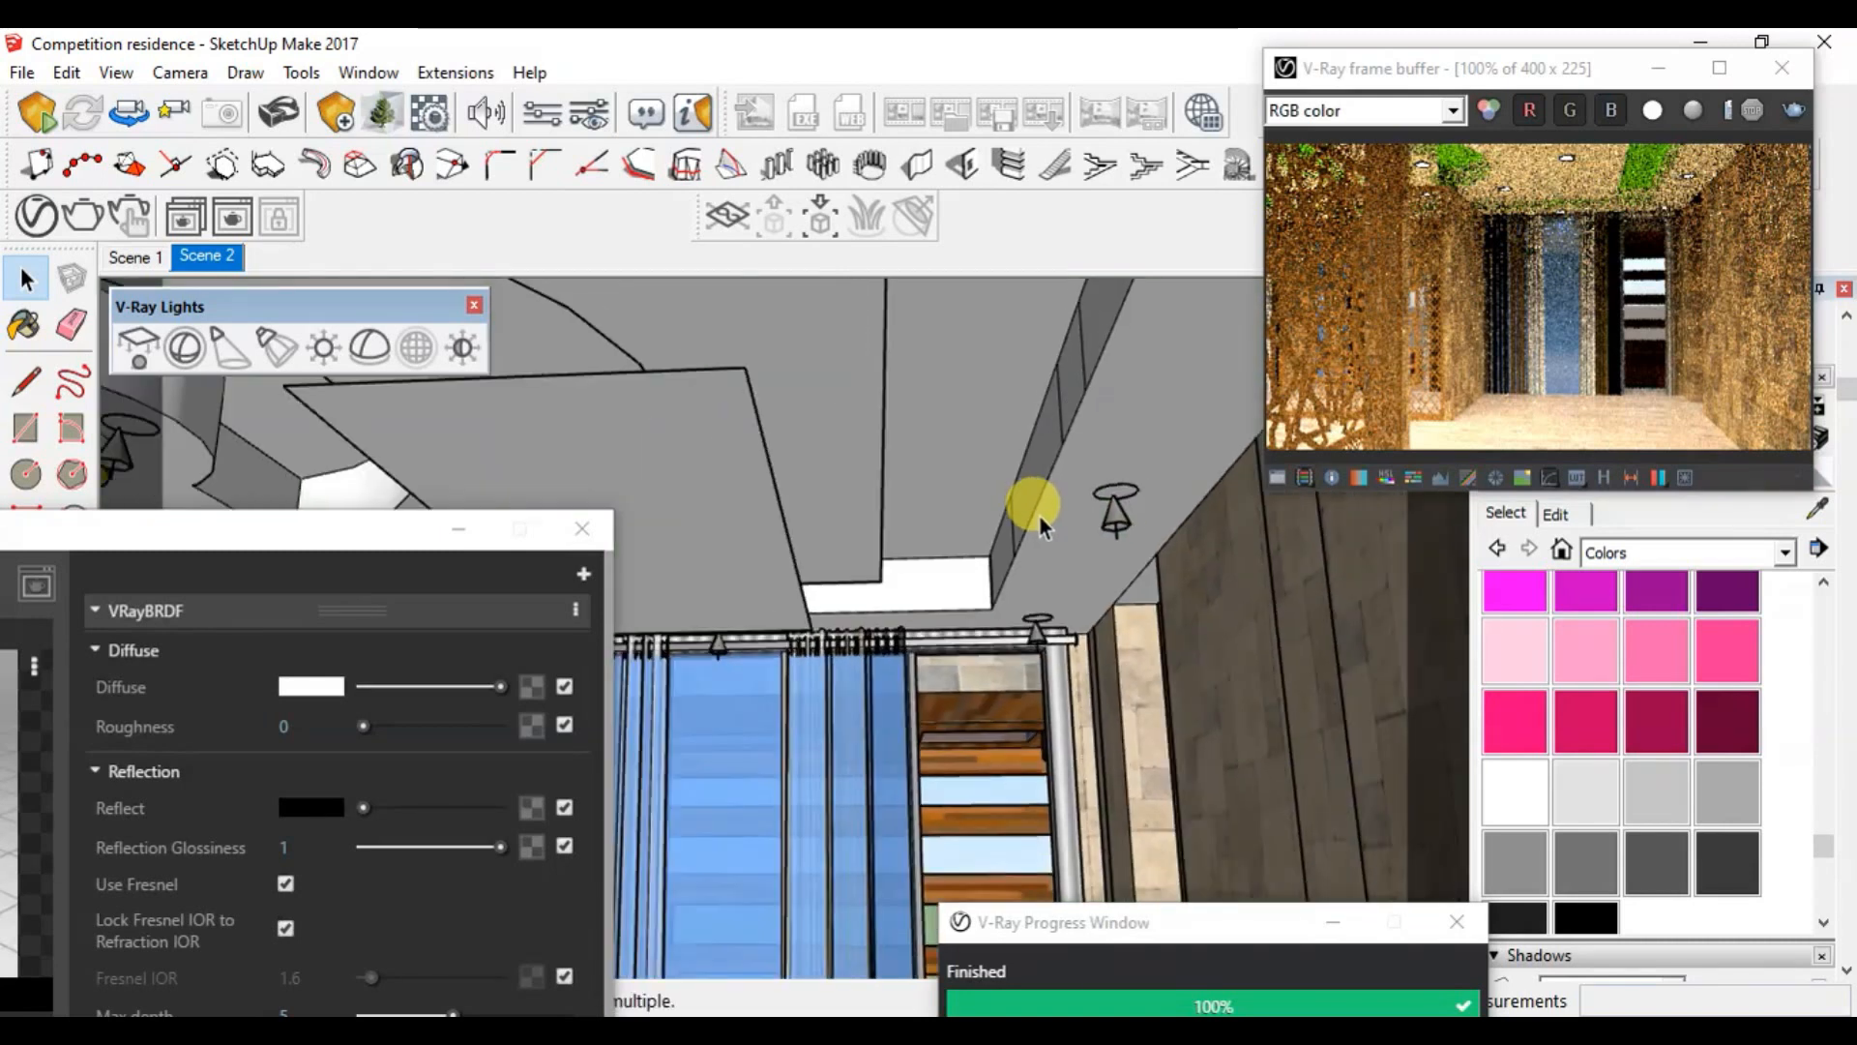
scroll(1043, 523, "down", 2)
scroll(952, 633, "up", 1)
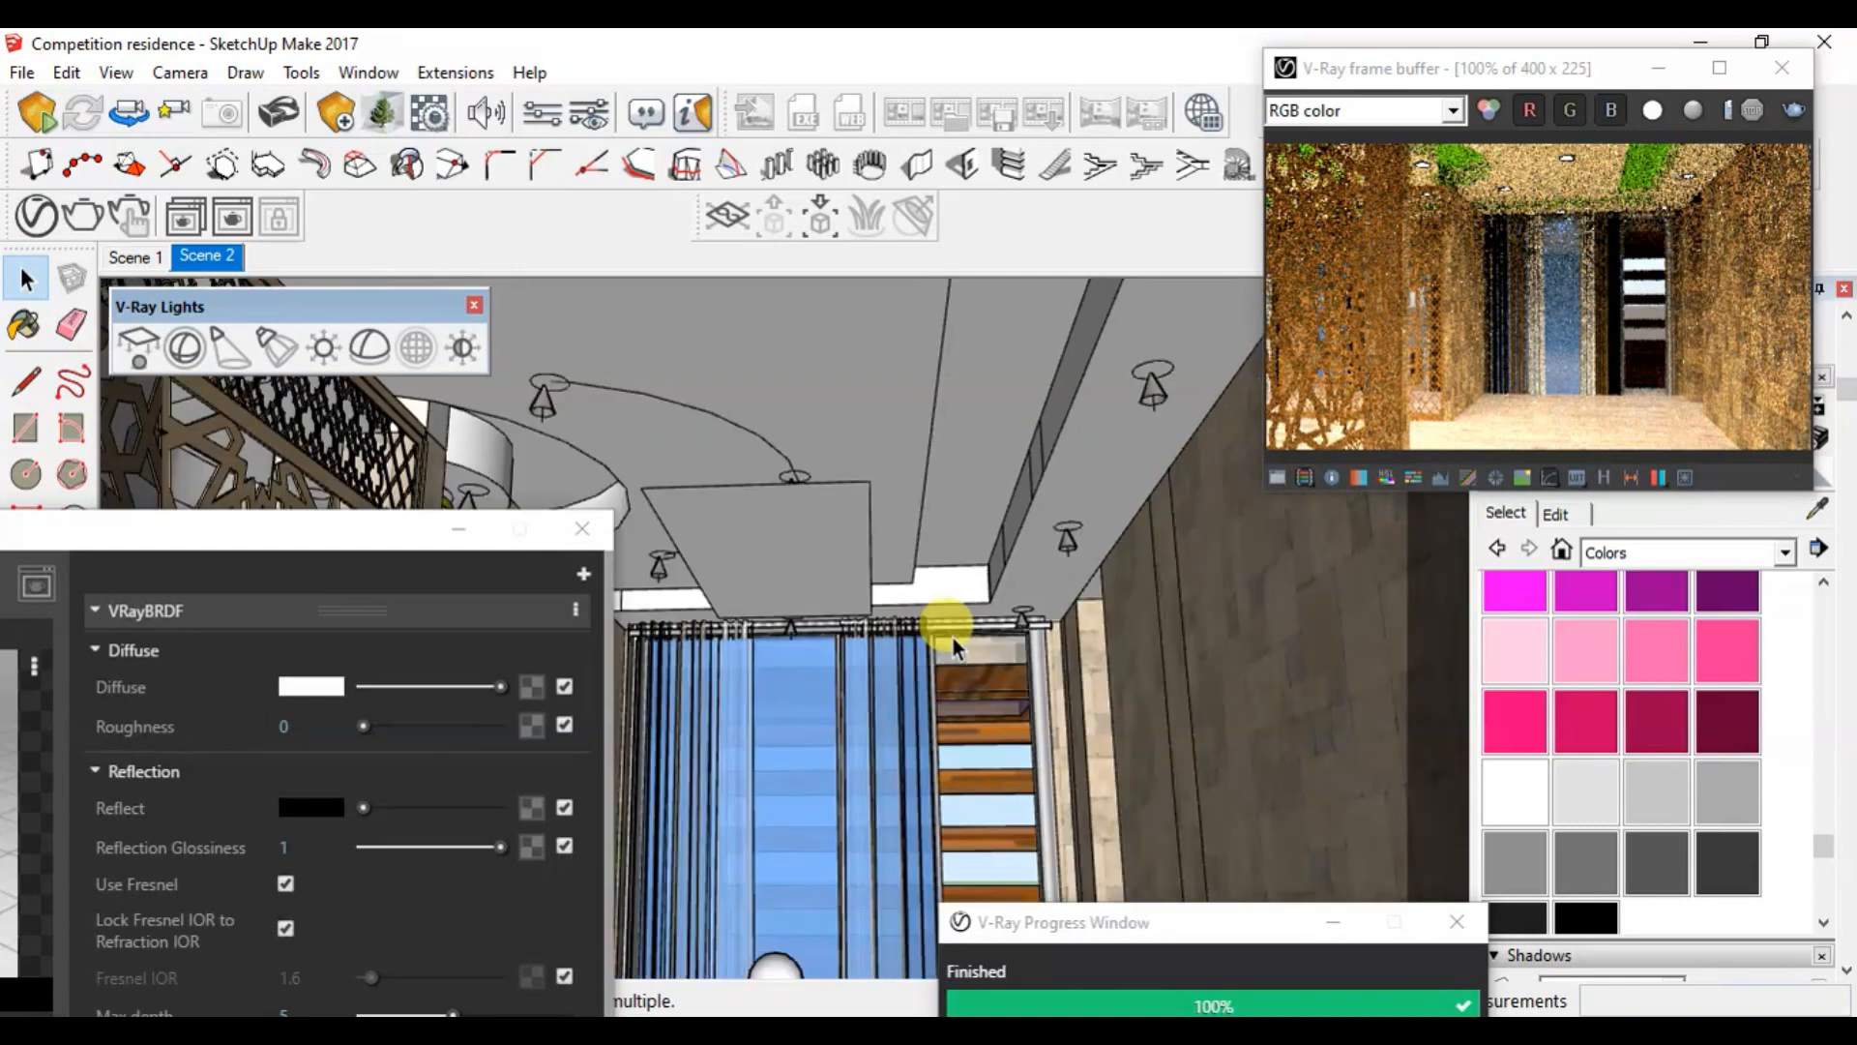
Step: Open the ceiling for editing and erase the stray edges crossing the side face of its long recess
scroll(1057, 464, "up", 3)
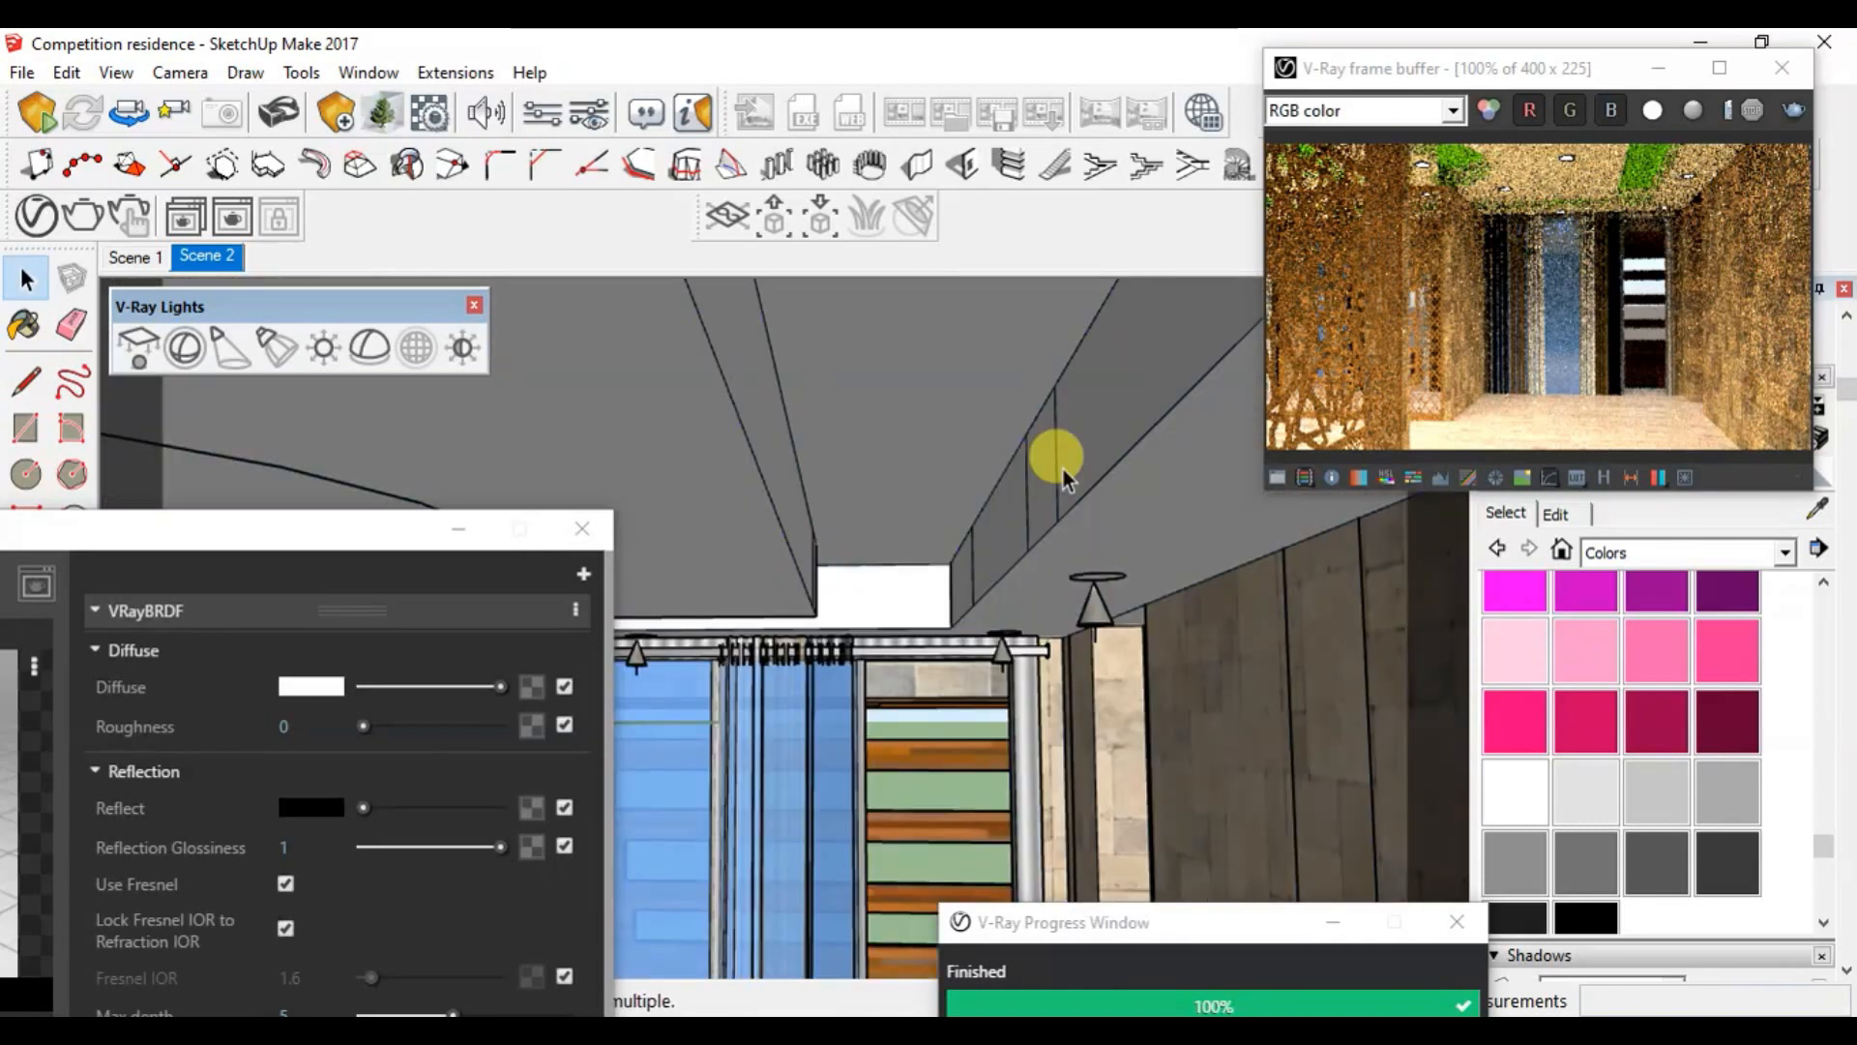
double_click(1064, 466)
triple_click(1080, 441)
left_click(1068, 437)
key("e")
mouse_move(1069, 432)
left_mouse_down()
mouse_move(971, 563)
mouse_move(878, 578)
mouse_move(877, 561)
left_mouse_up()
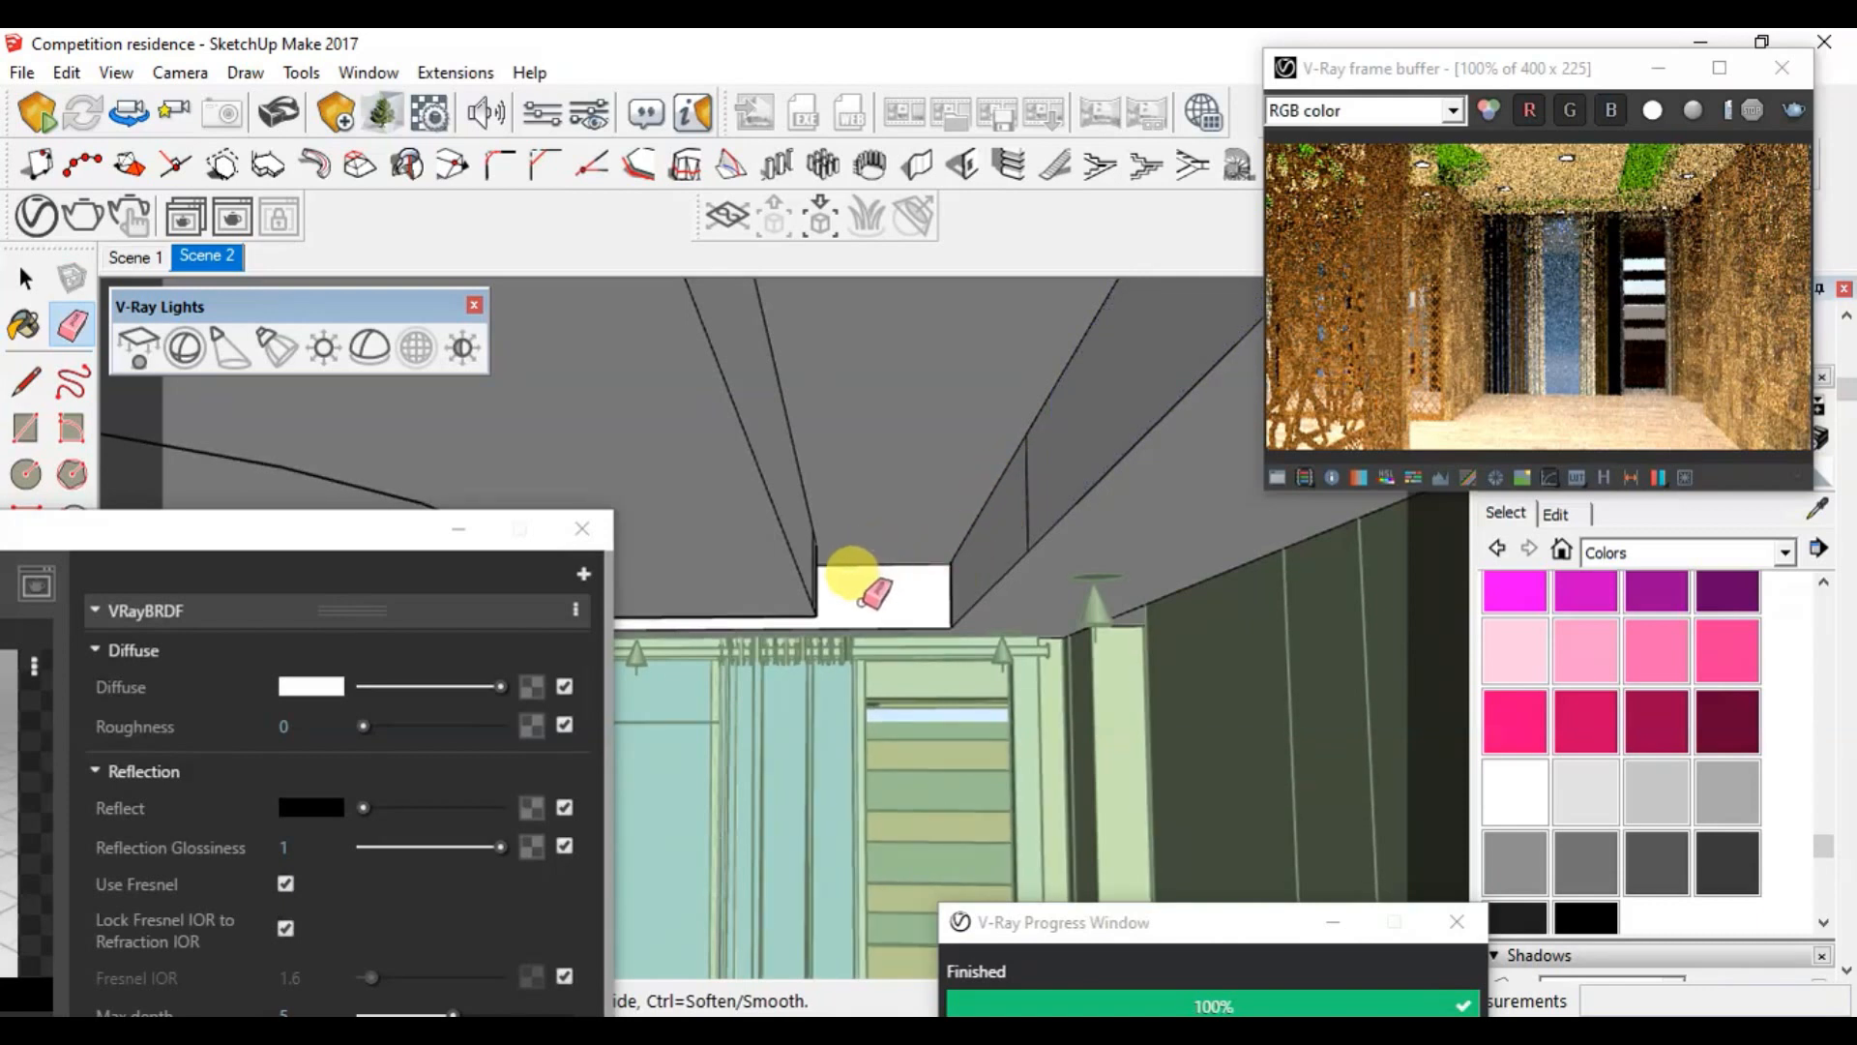
left_click(1026, 499)
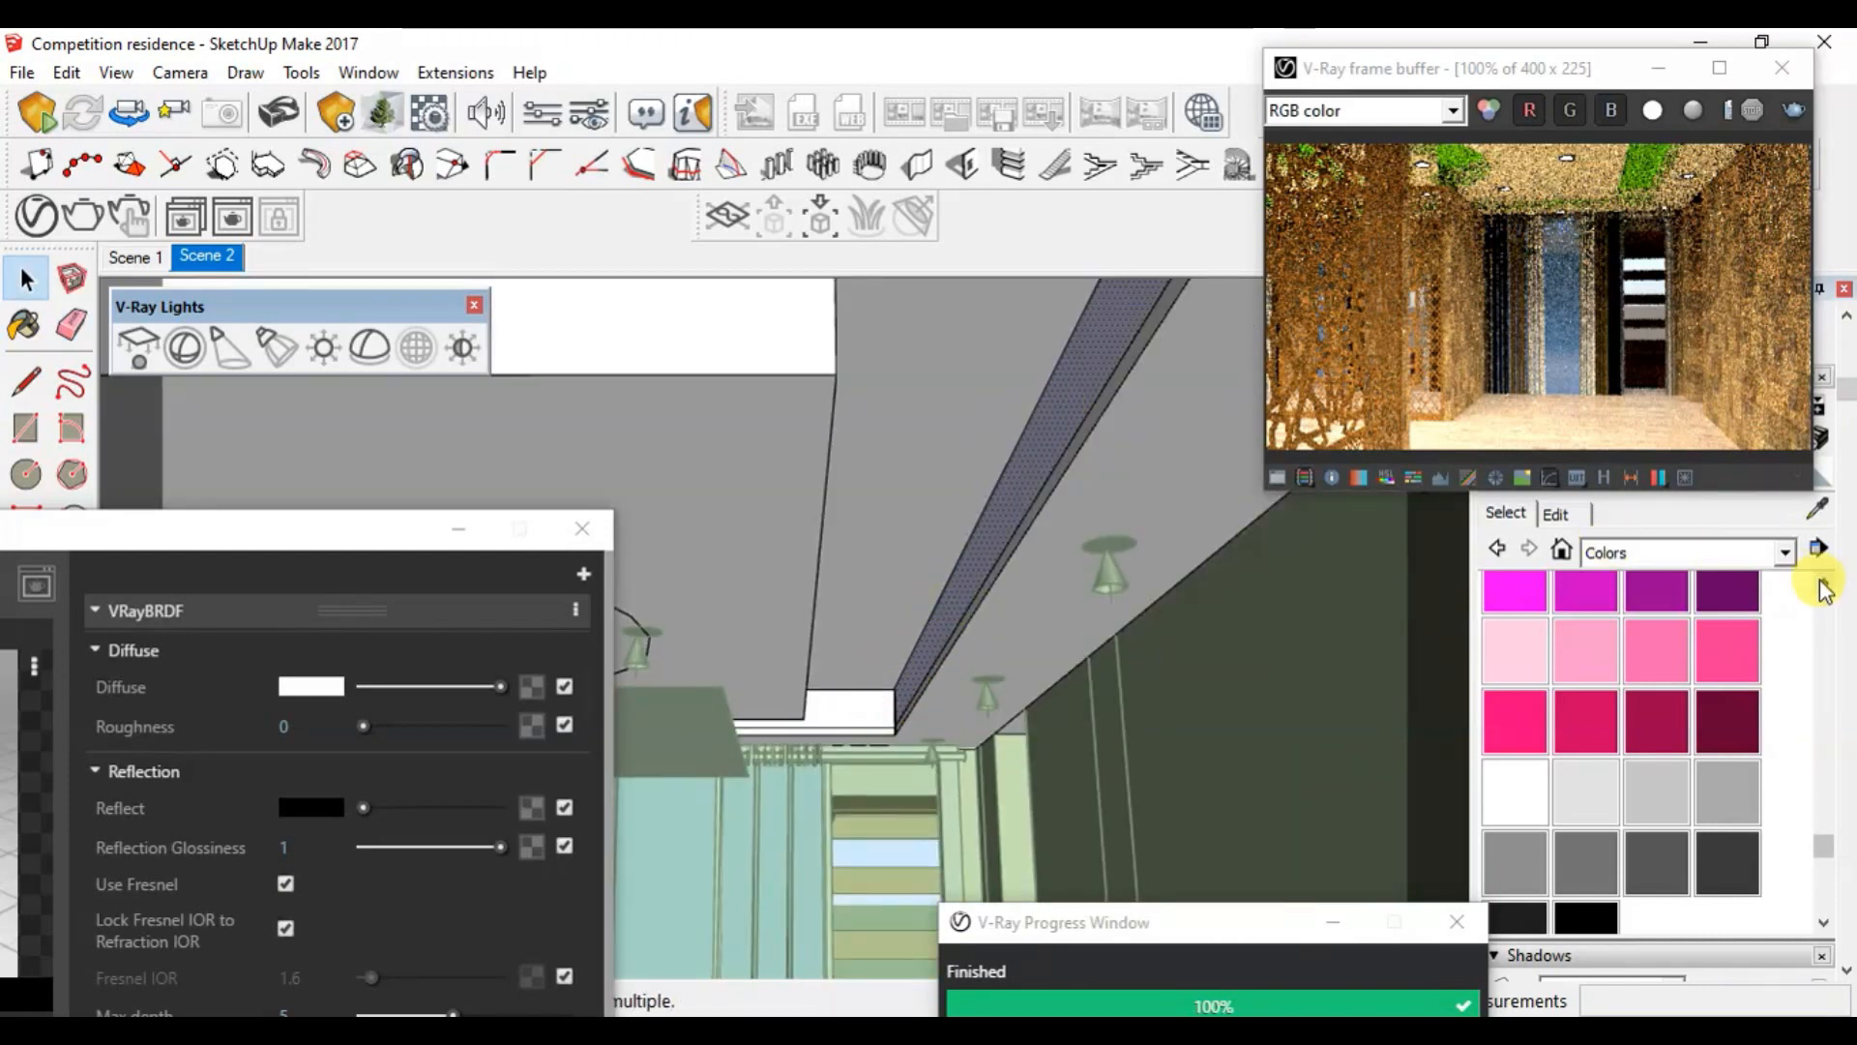
Step: Paint the recess's long side face and its end face with the basket-weave line pattern from the Patterns collection
left_click(1747, 553)
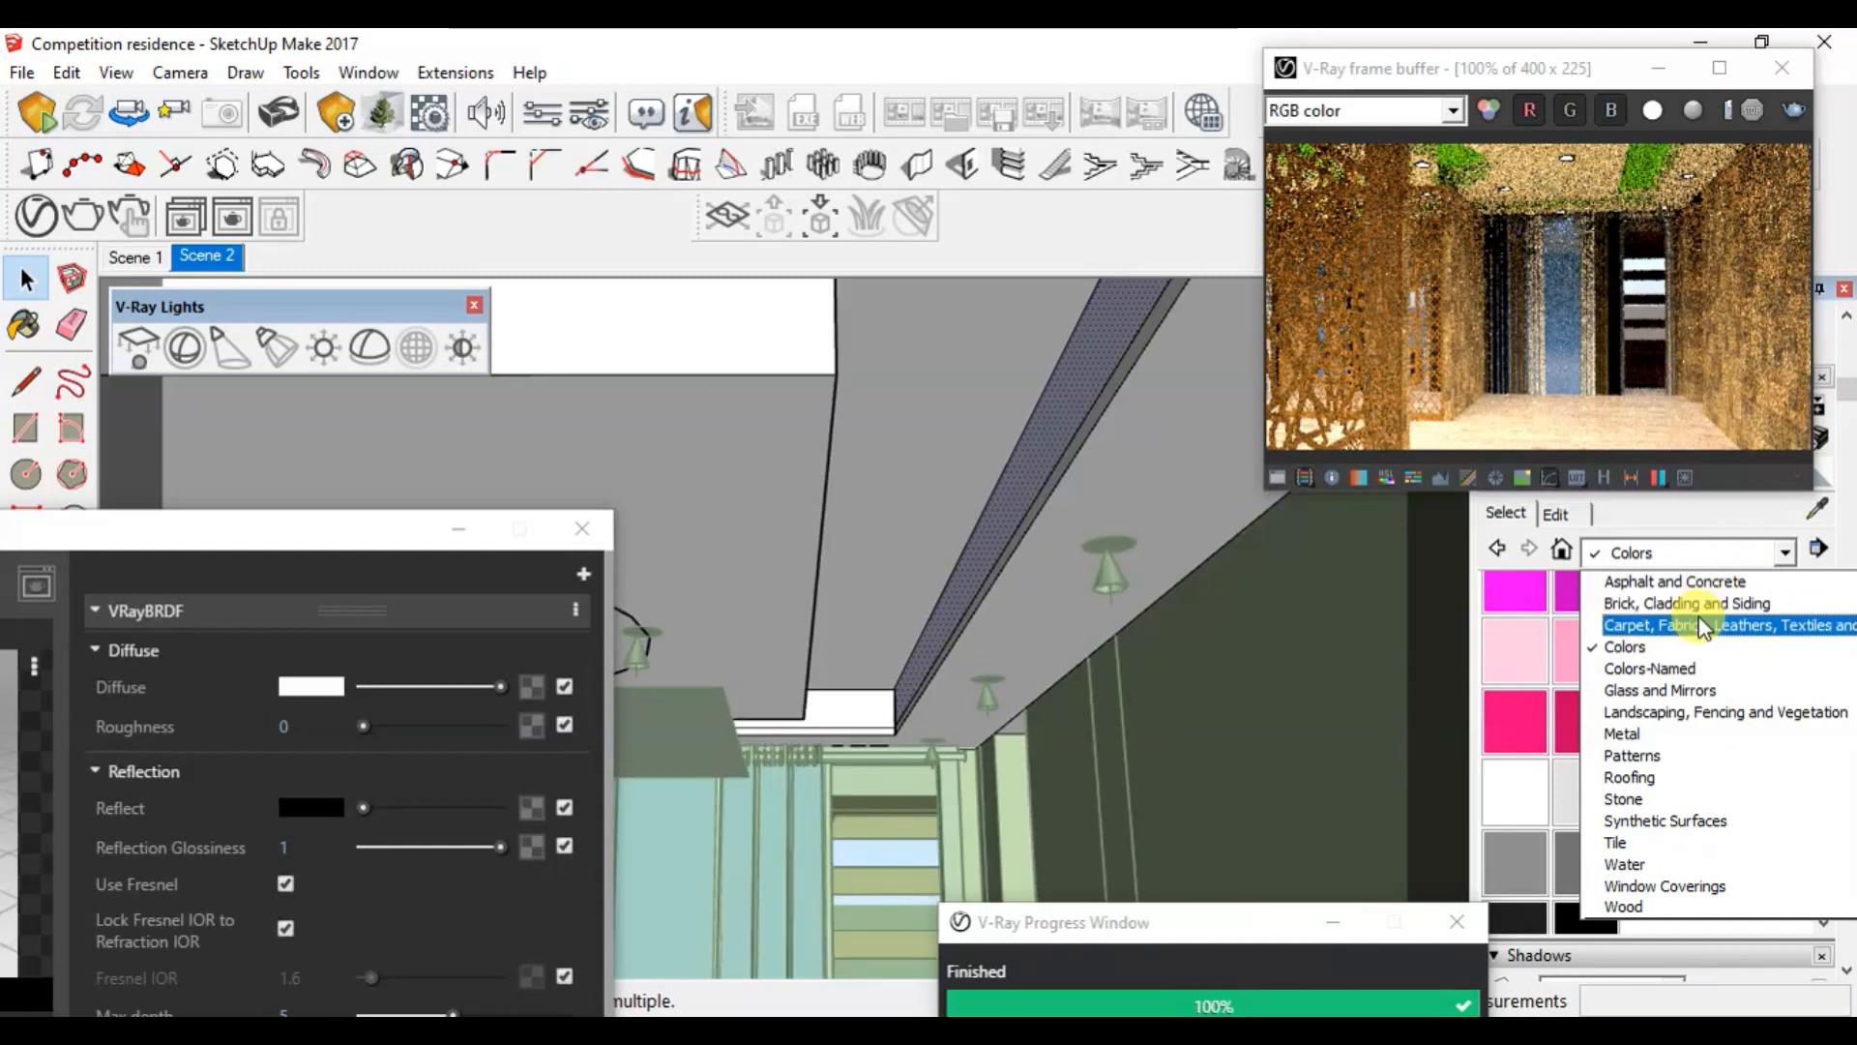
left_click(1645, 755)
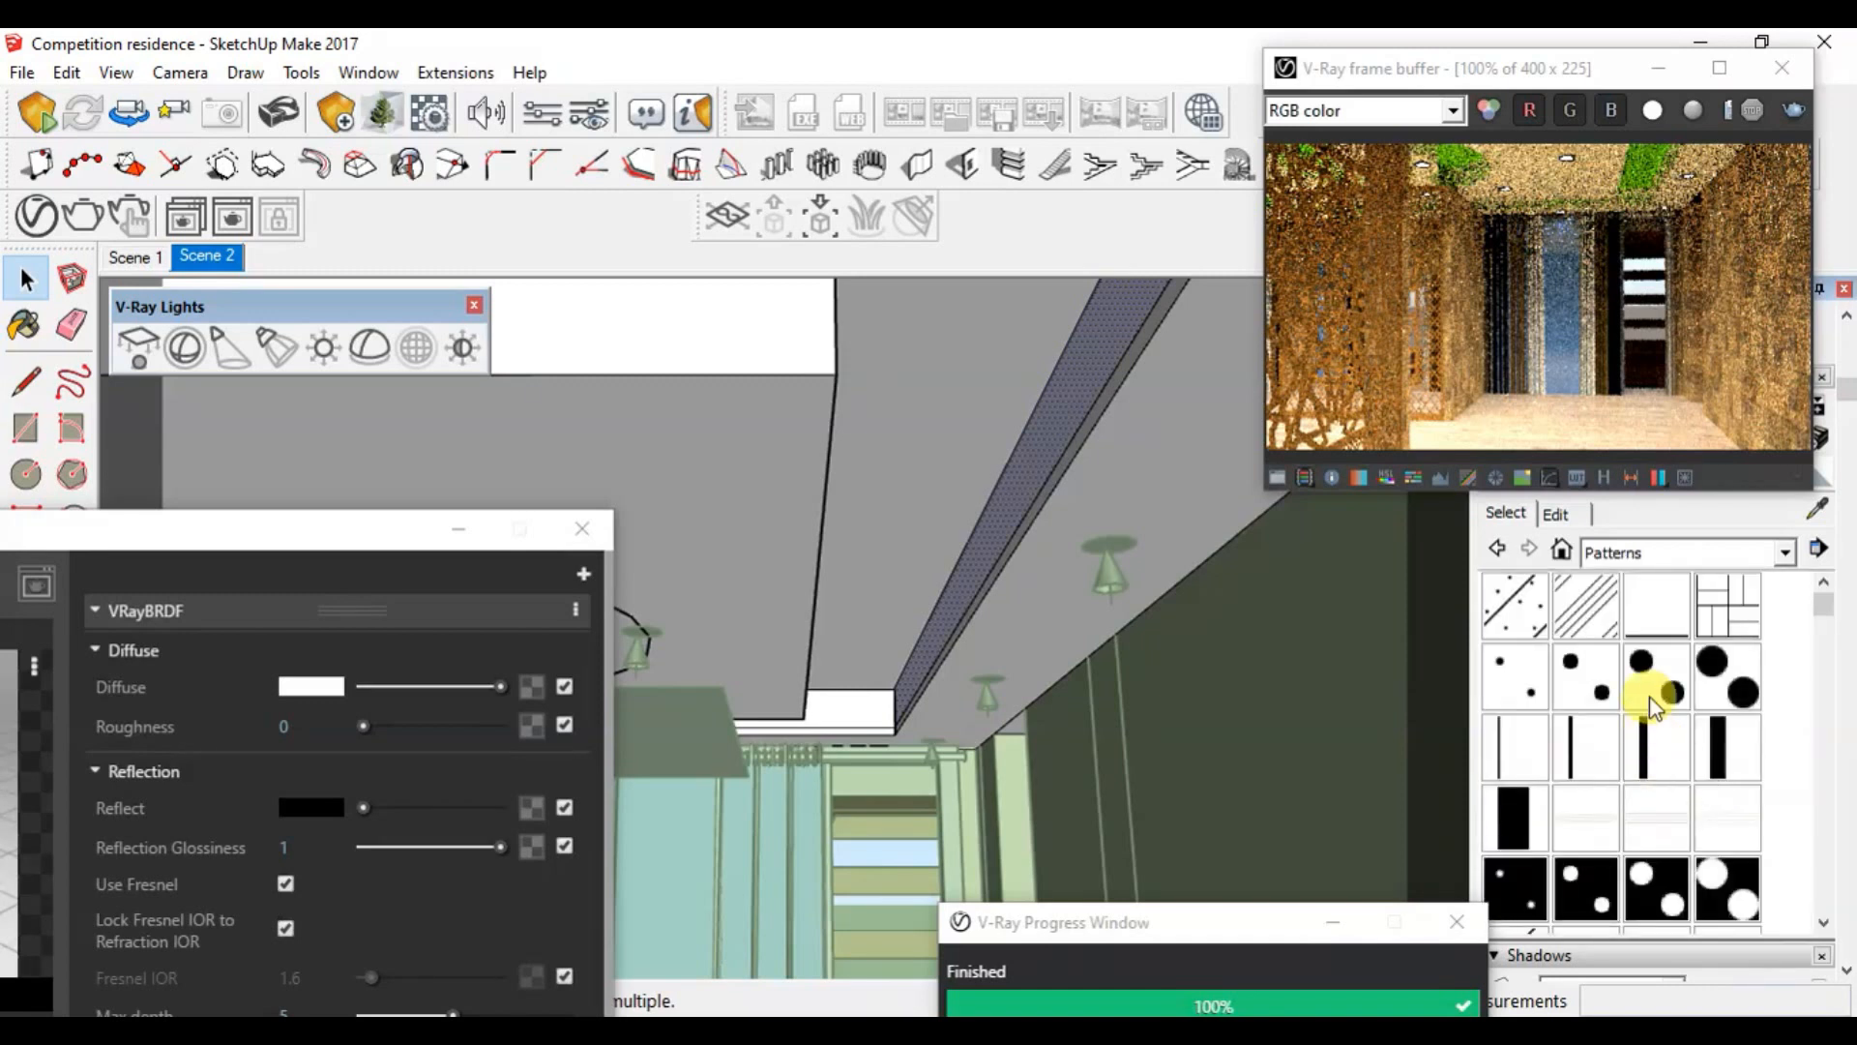
left_click(1727, 627)
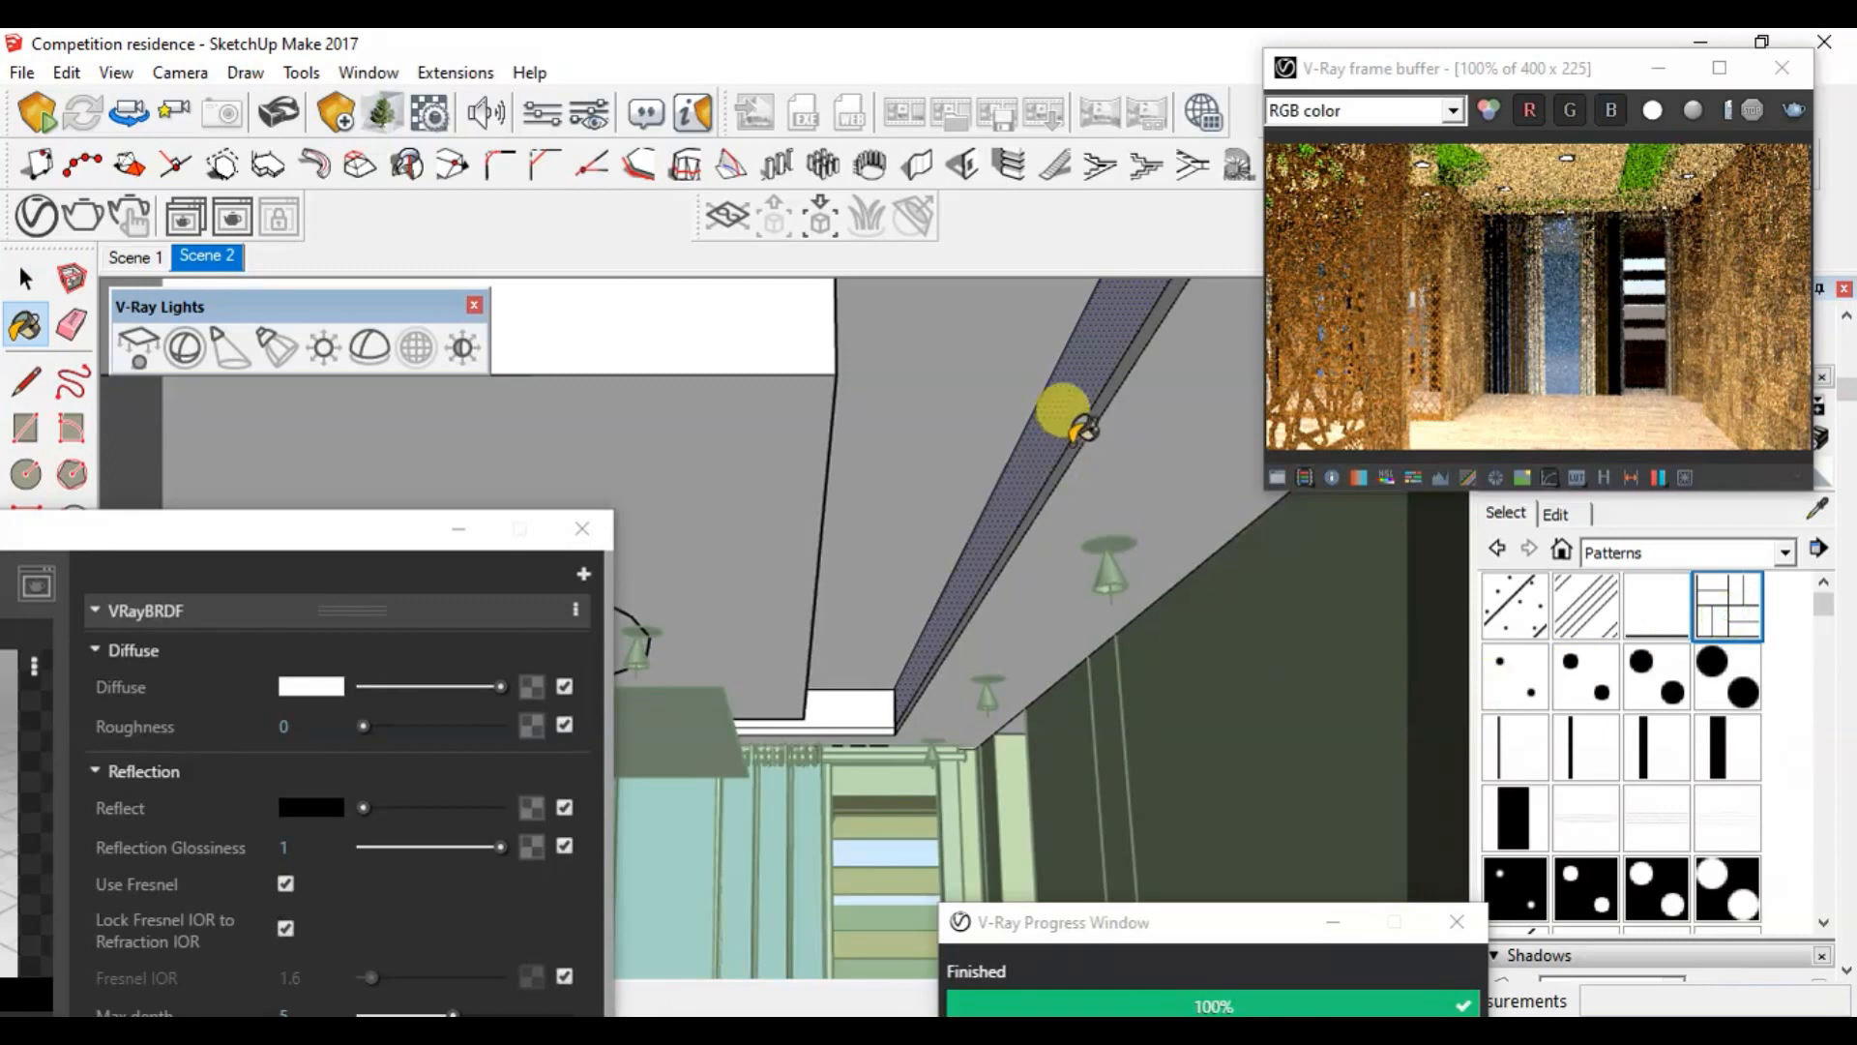
left_click(1064, 373)
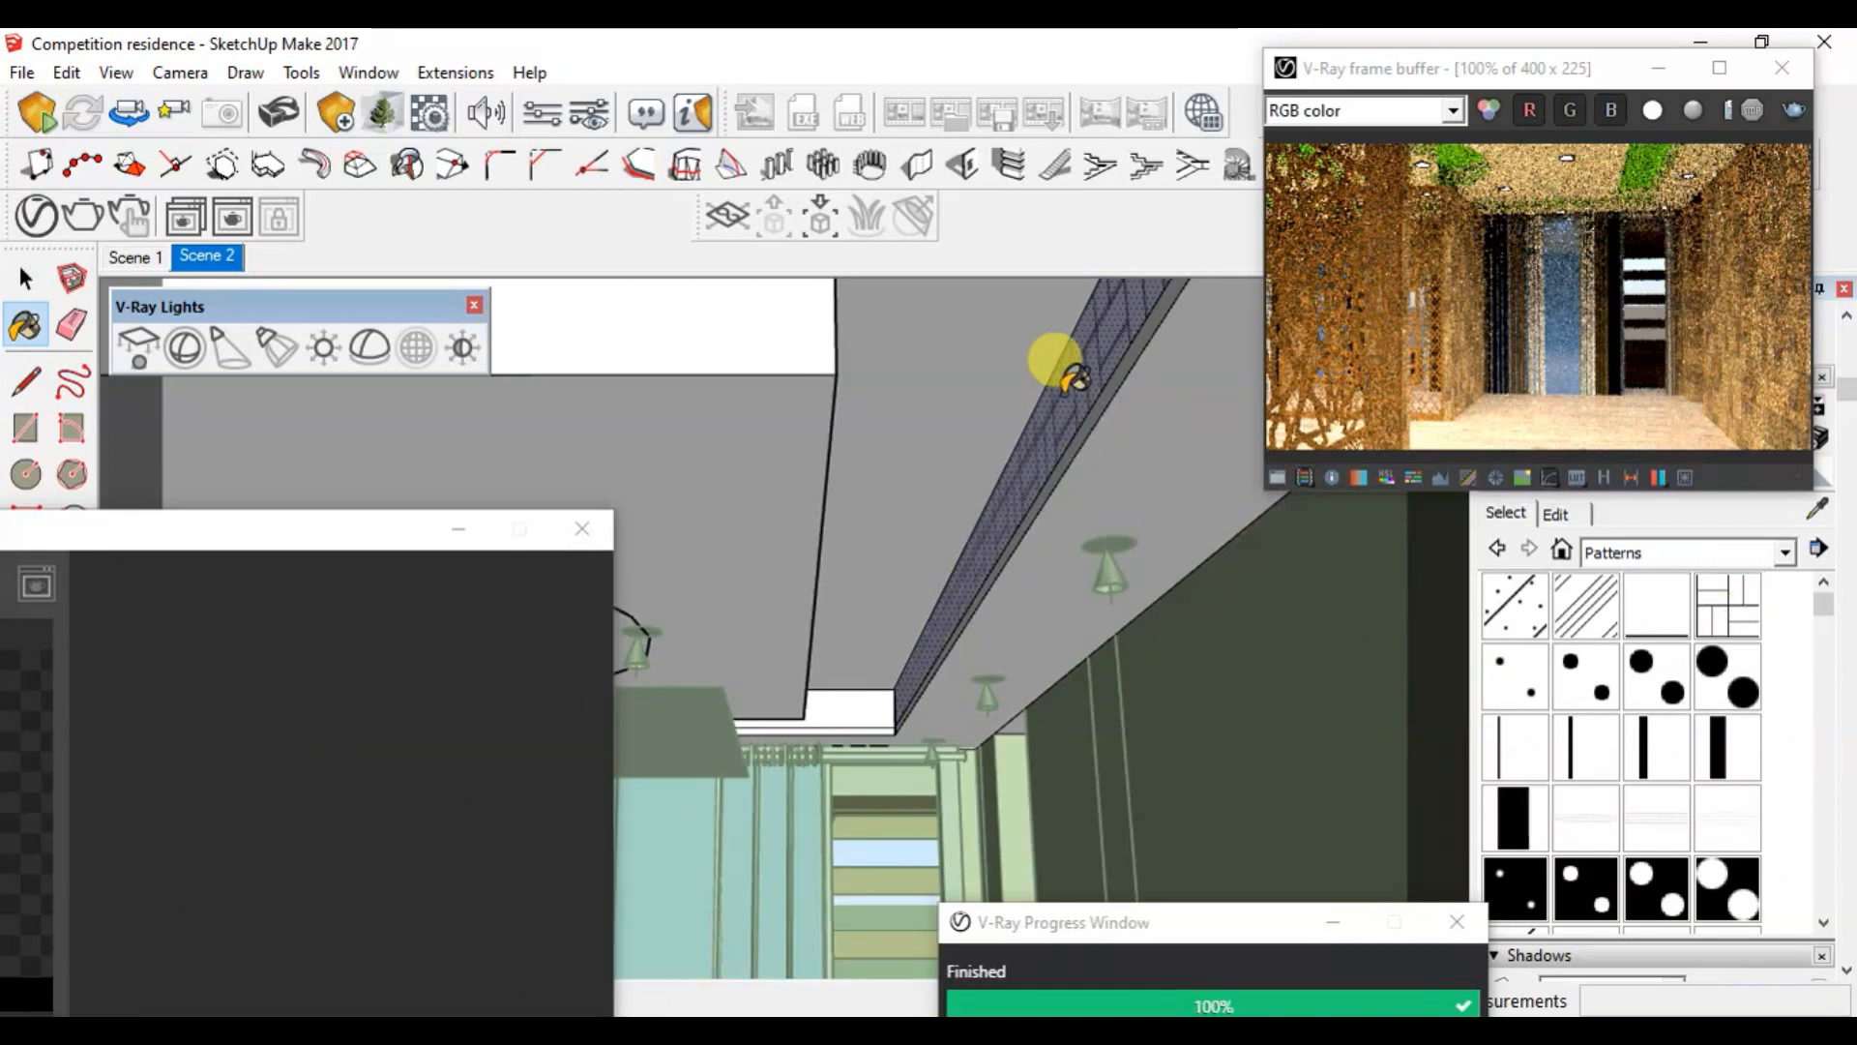
left_click(892, 714)
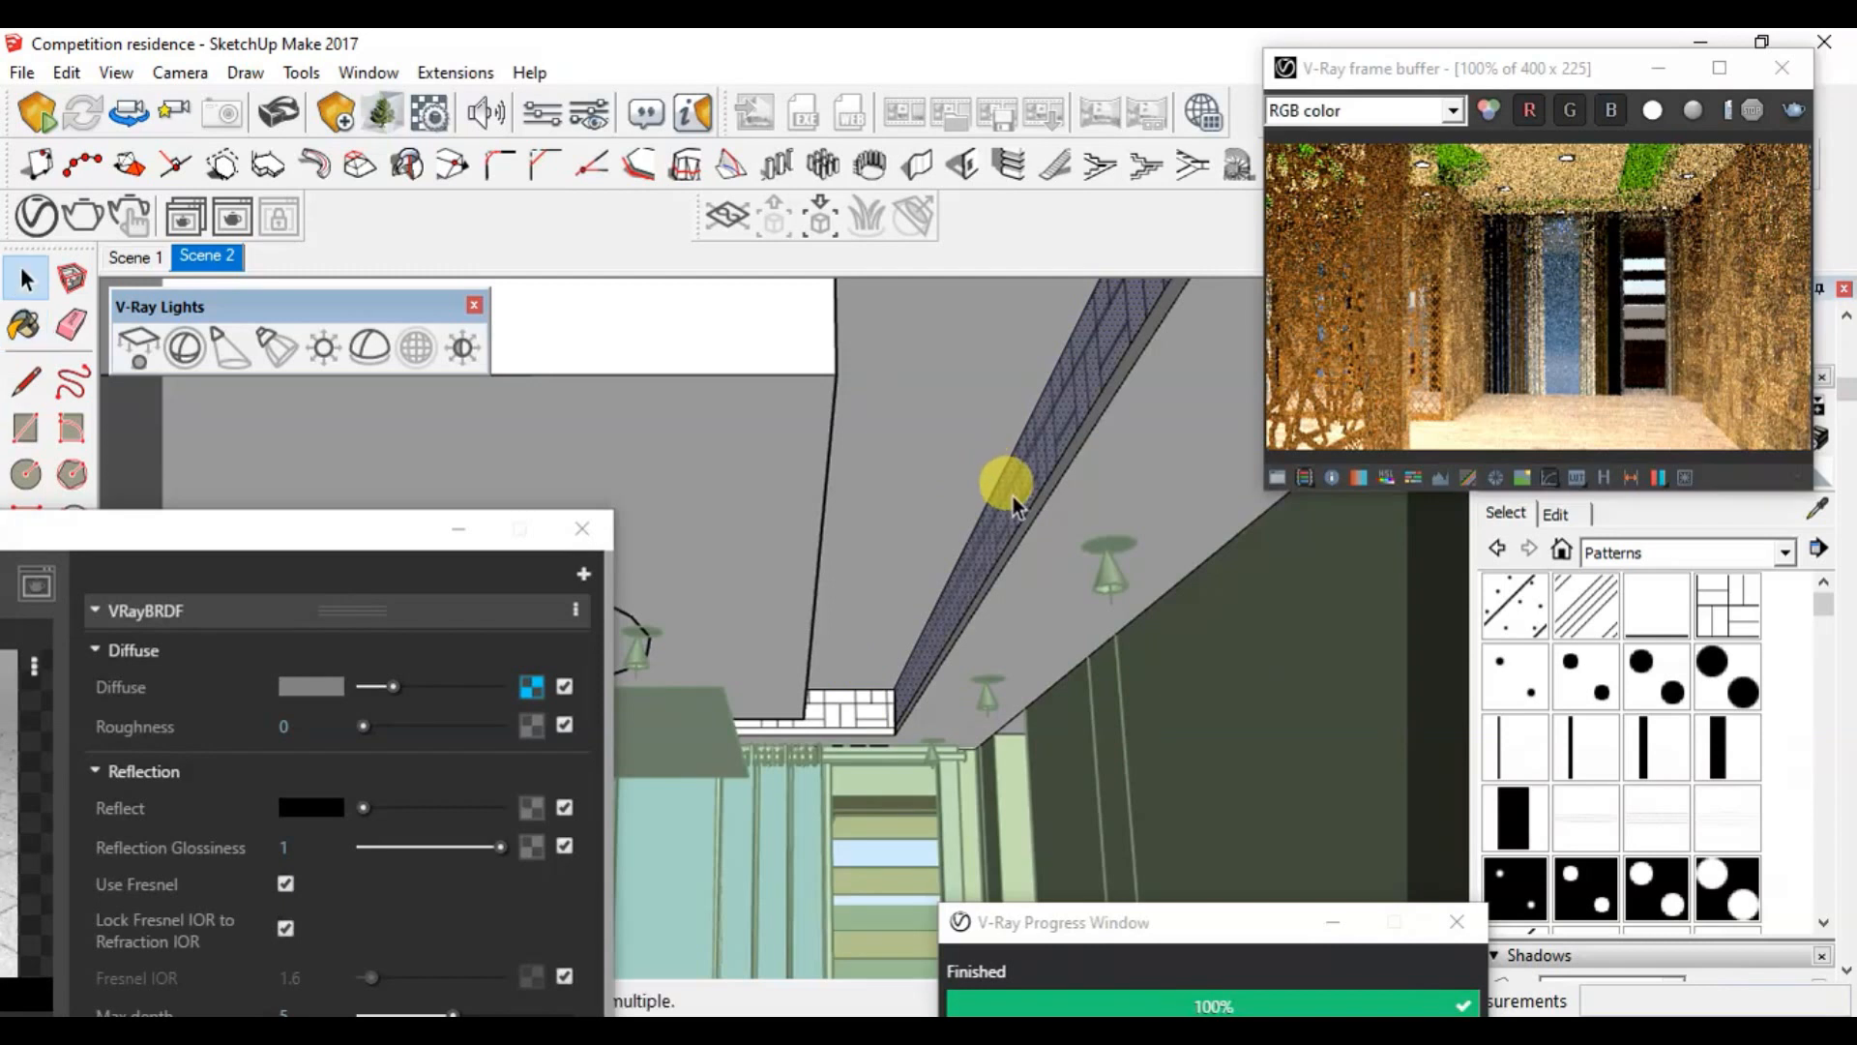
Step: Push/Pull the patterned long side face of the ceiling recess by 1"
key("space")
type("p")
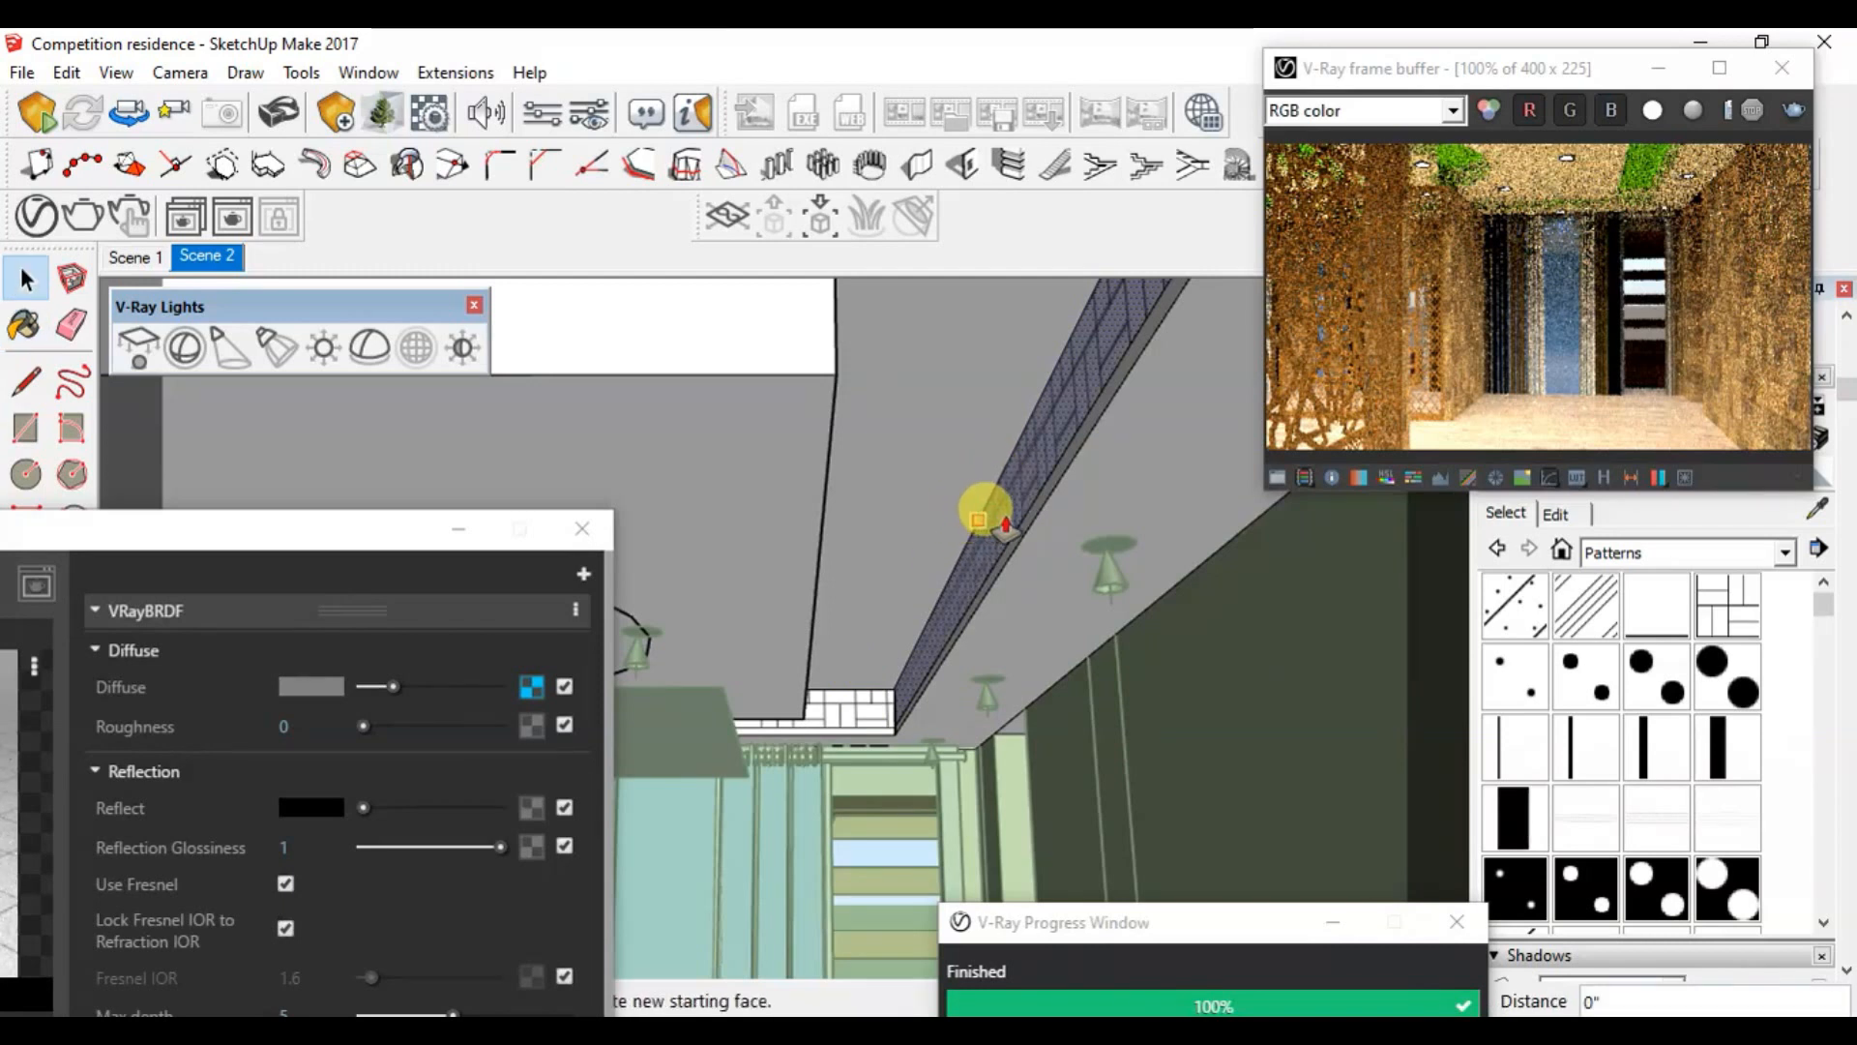
type("1")
key("Return")
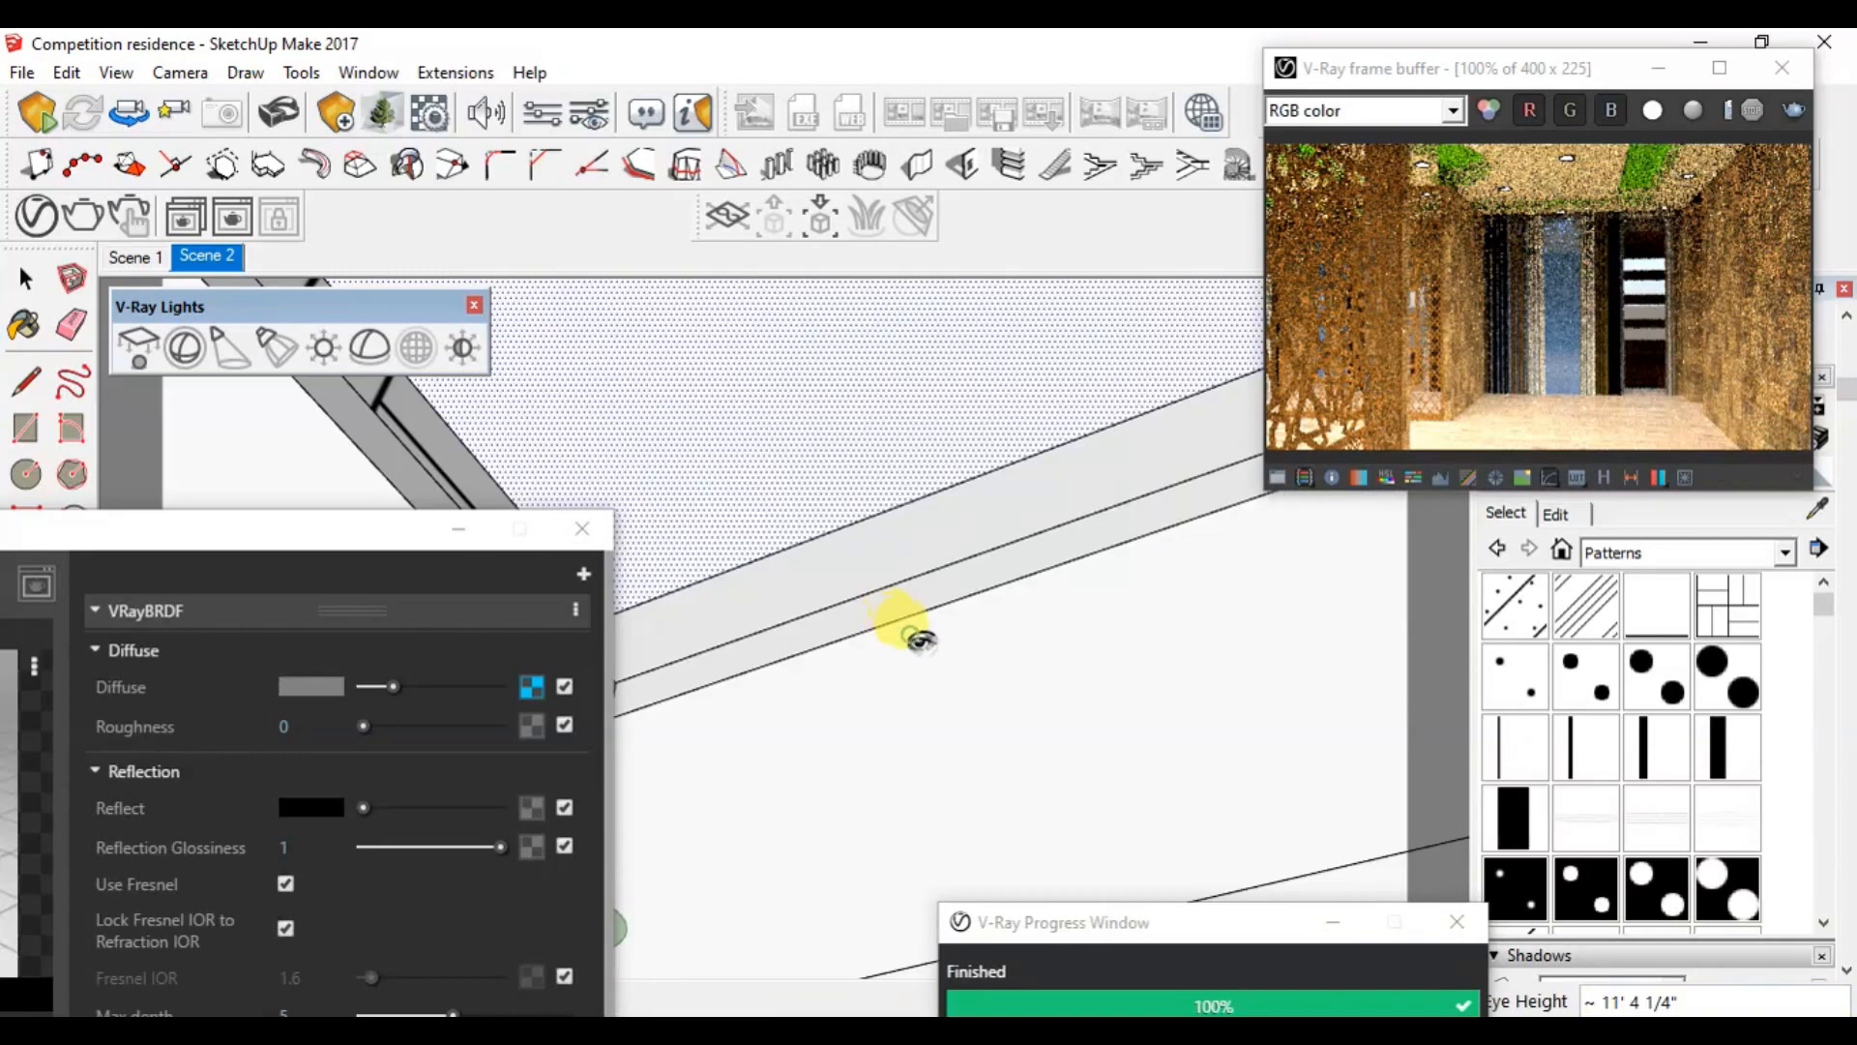
Step: Push/Pull the adjoining unpatterned side face of the ceiling recess by 1"
middle_click_drag(920, 639, 1026, 653)
left_click_drag(1026, 654, 919, 568)
key("space")
left_click(928, 580)
key("p")
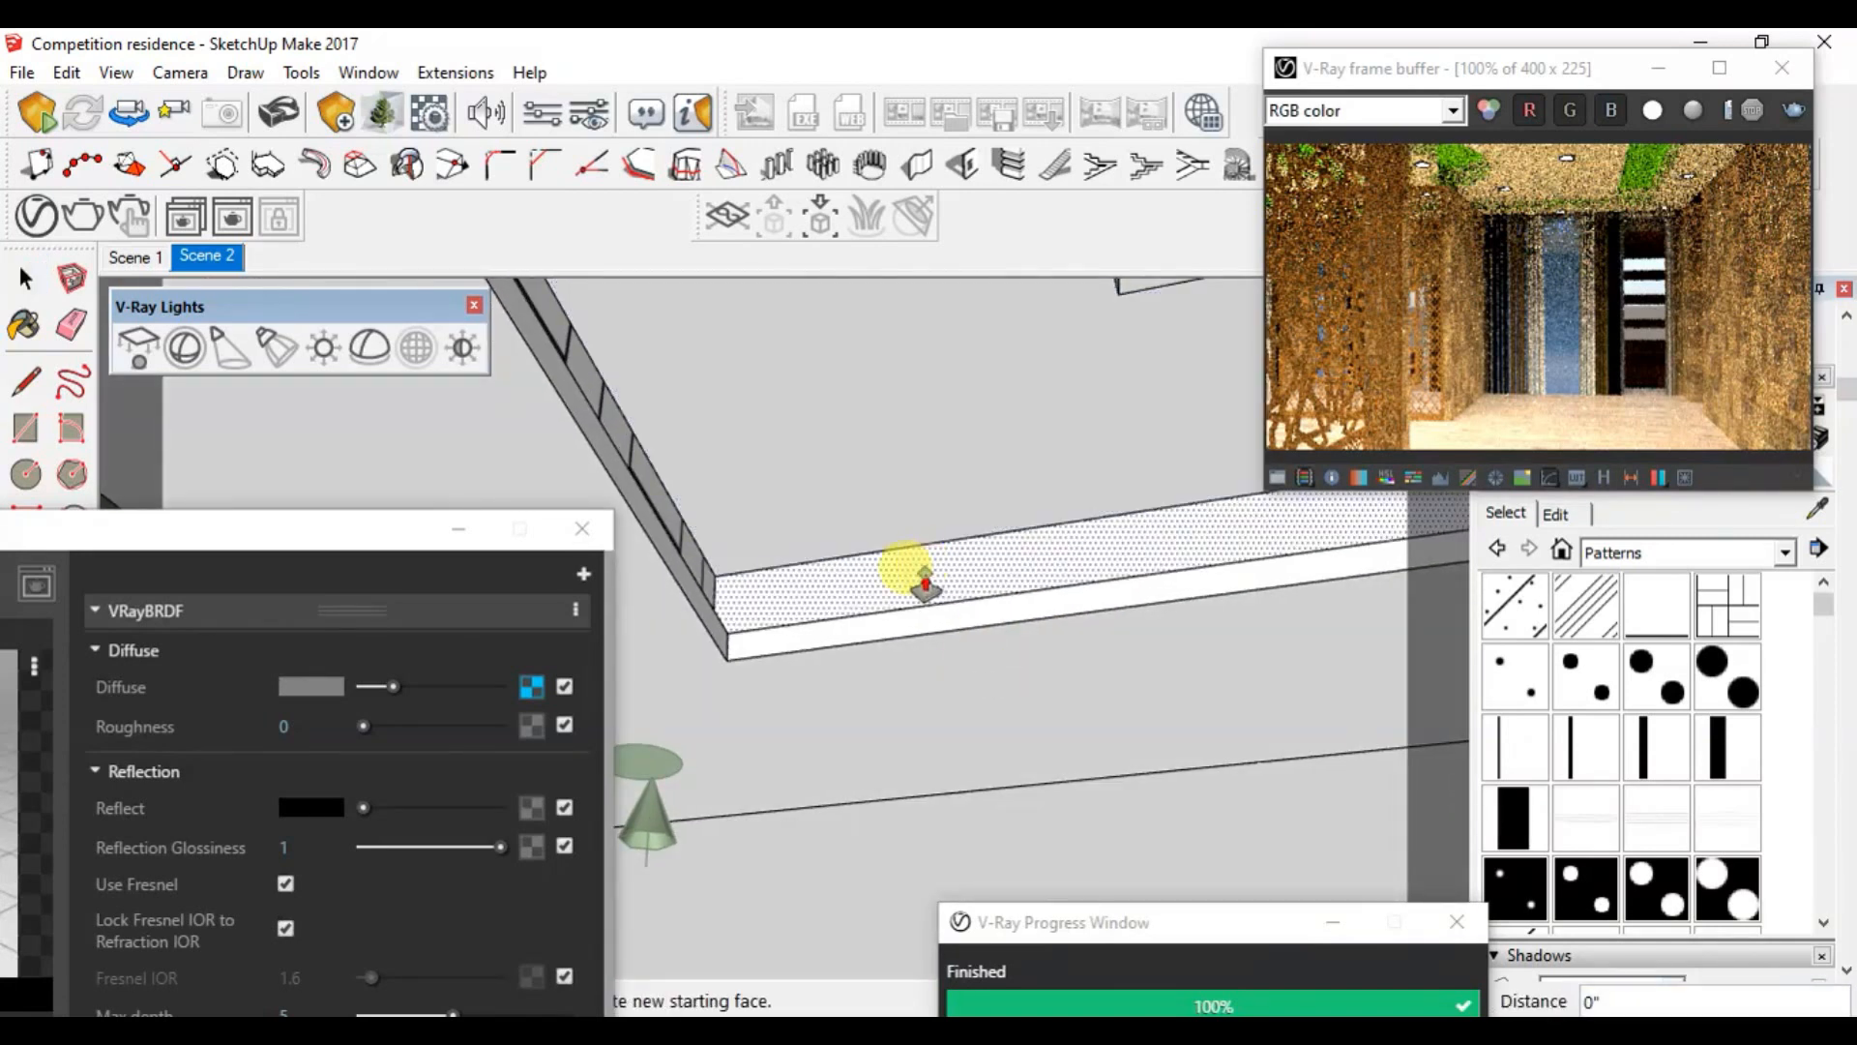
left_click(924, 576)
type("1")
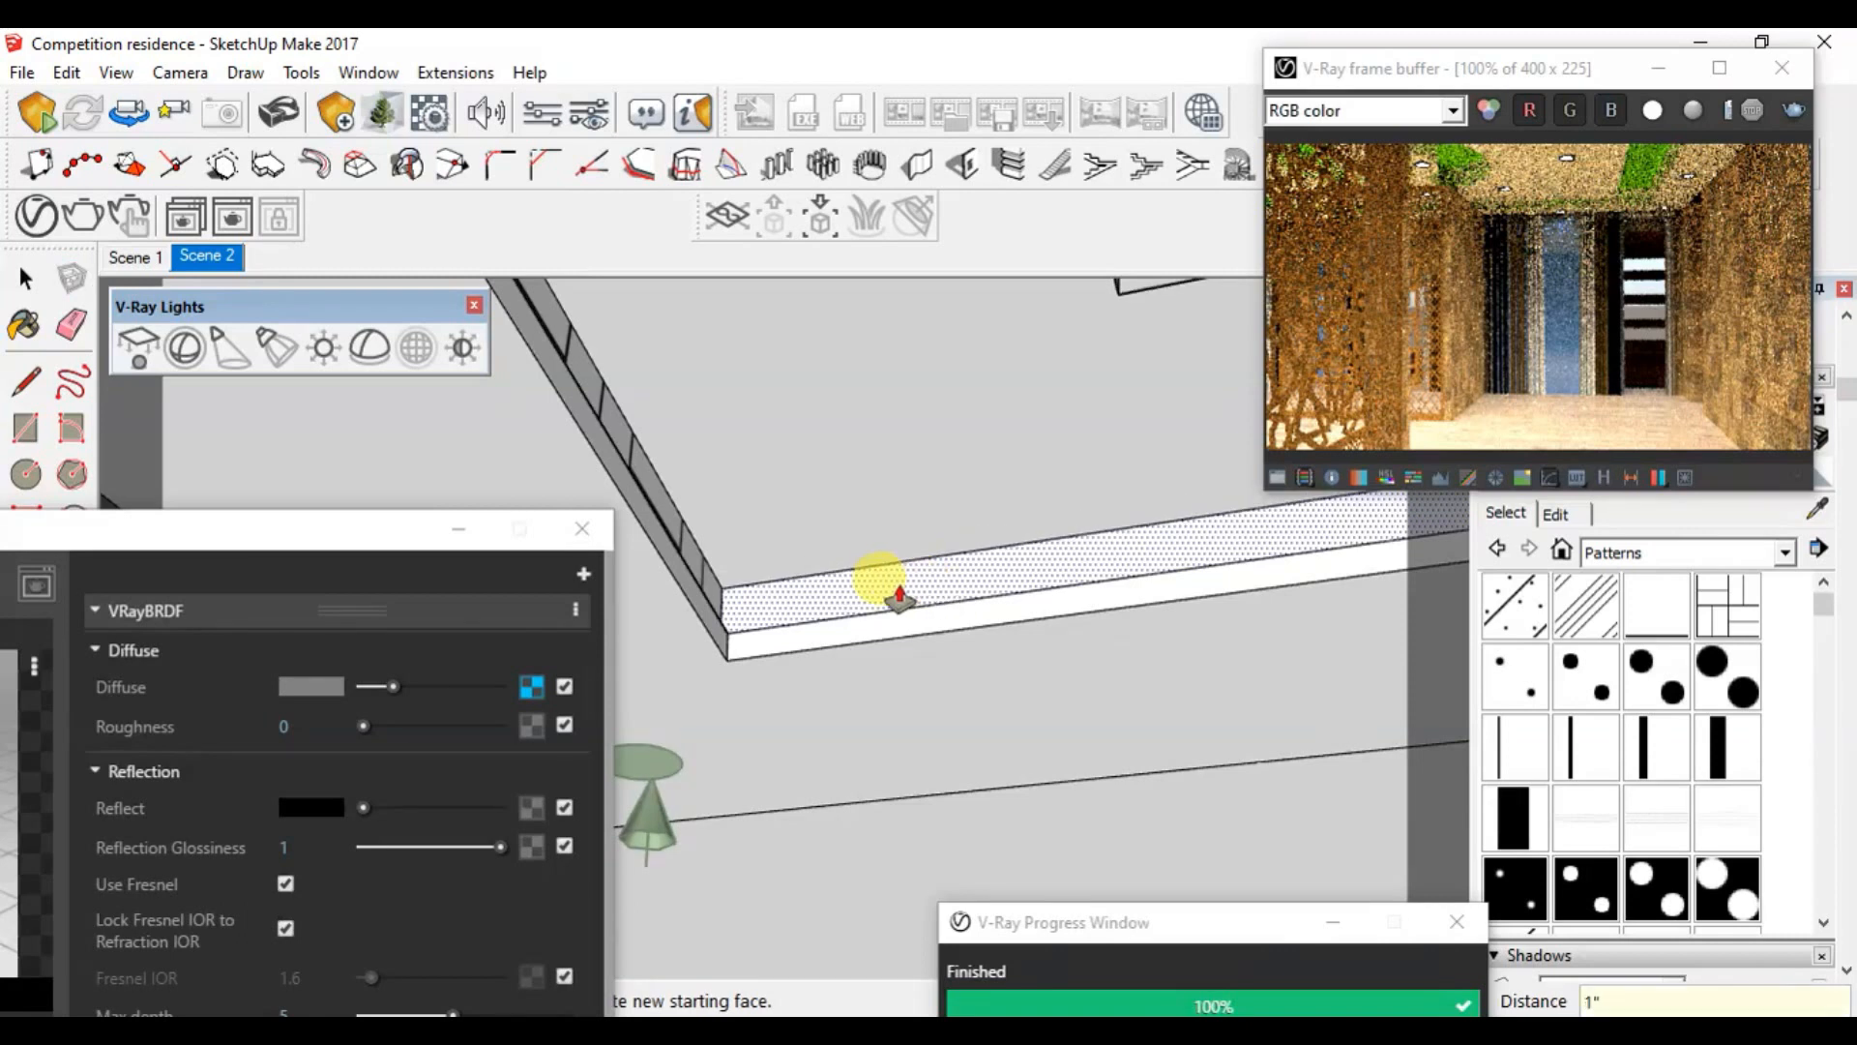
Step: Paint the adjoining recess side face with the same basket-weave line pattern
key("space")
key("b")
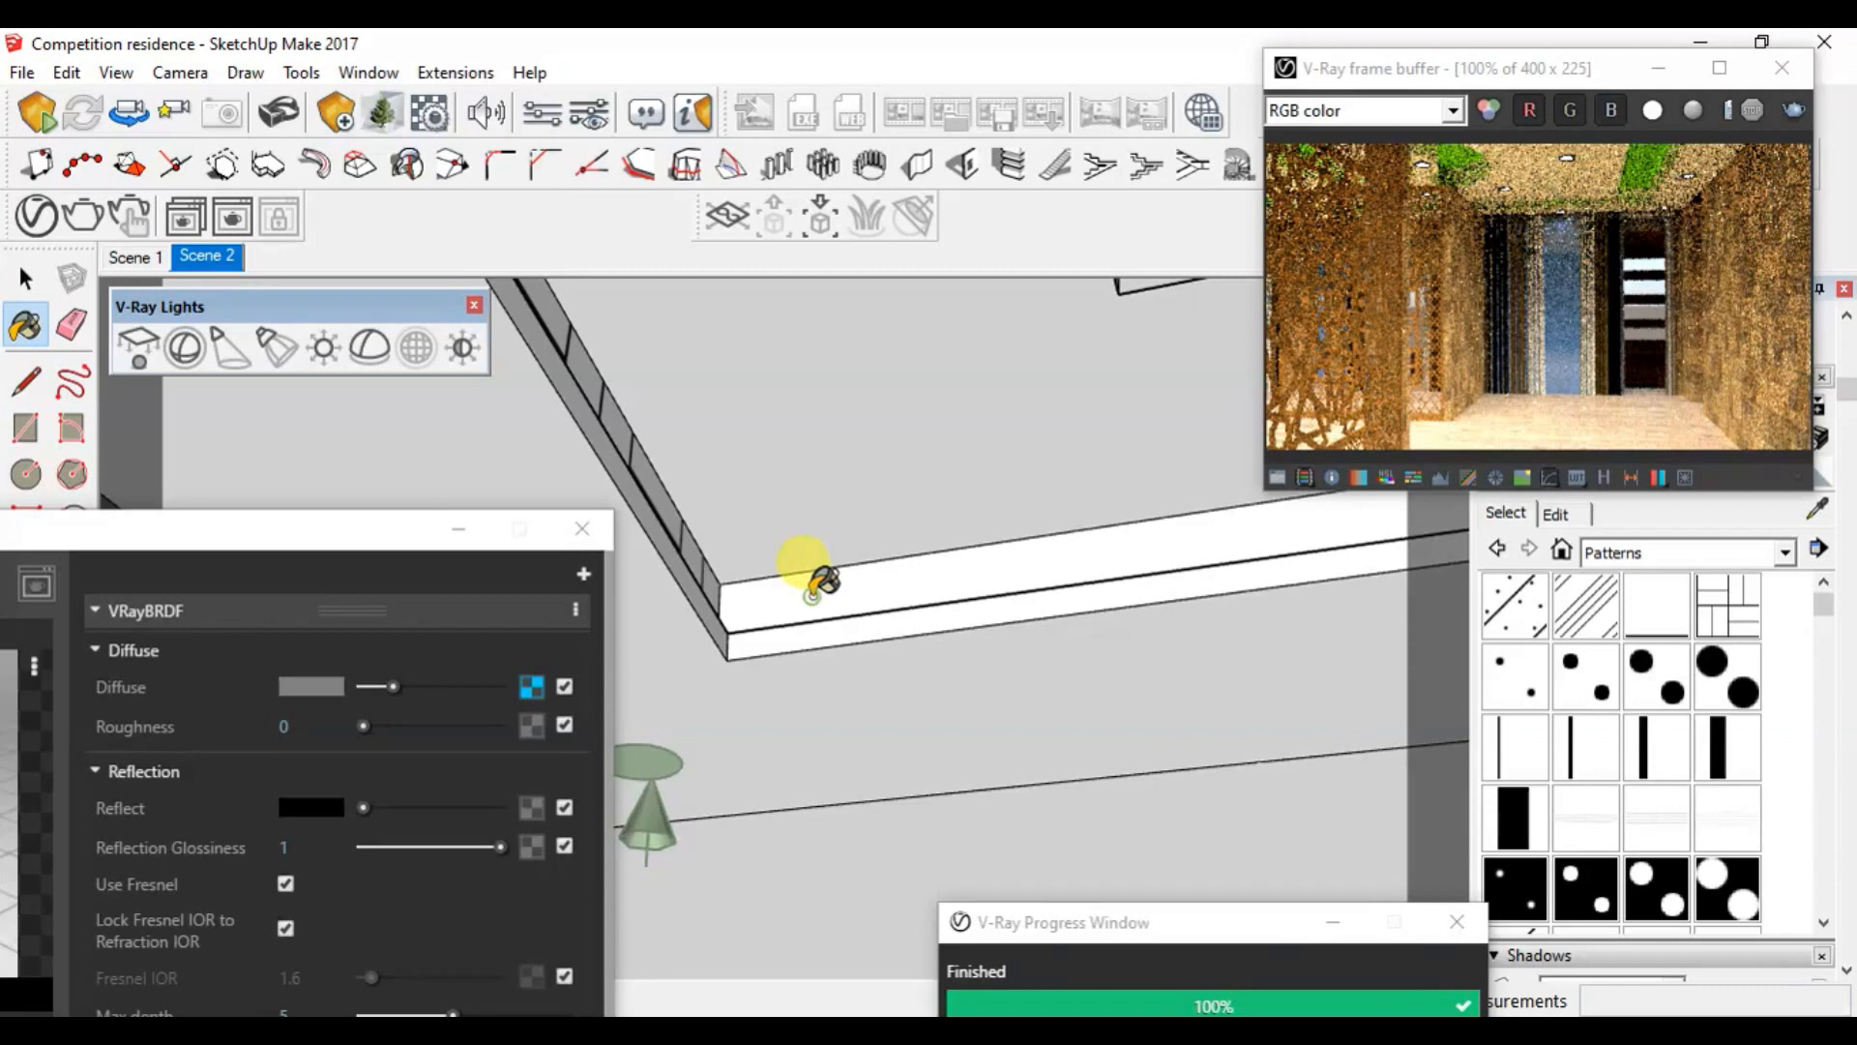
left_click(810, 588)
key("space")
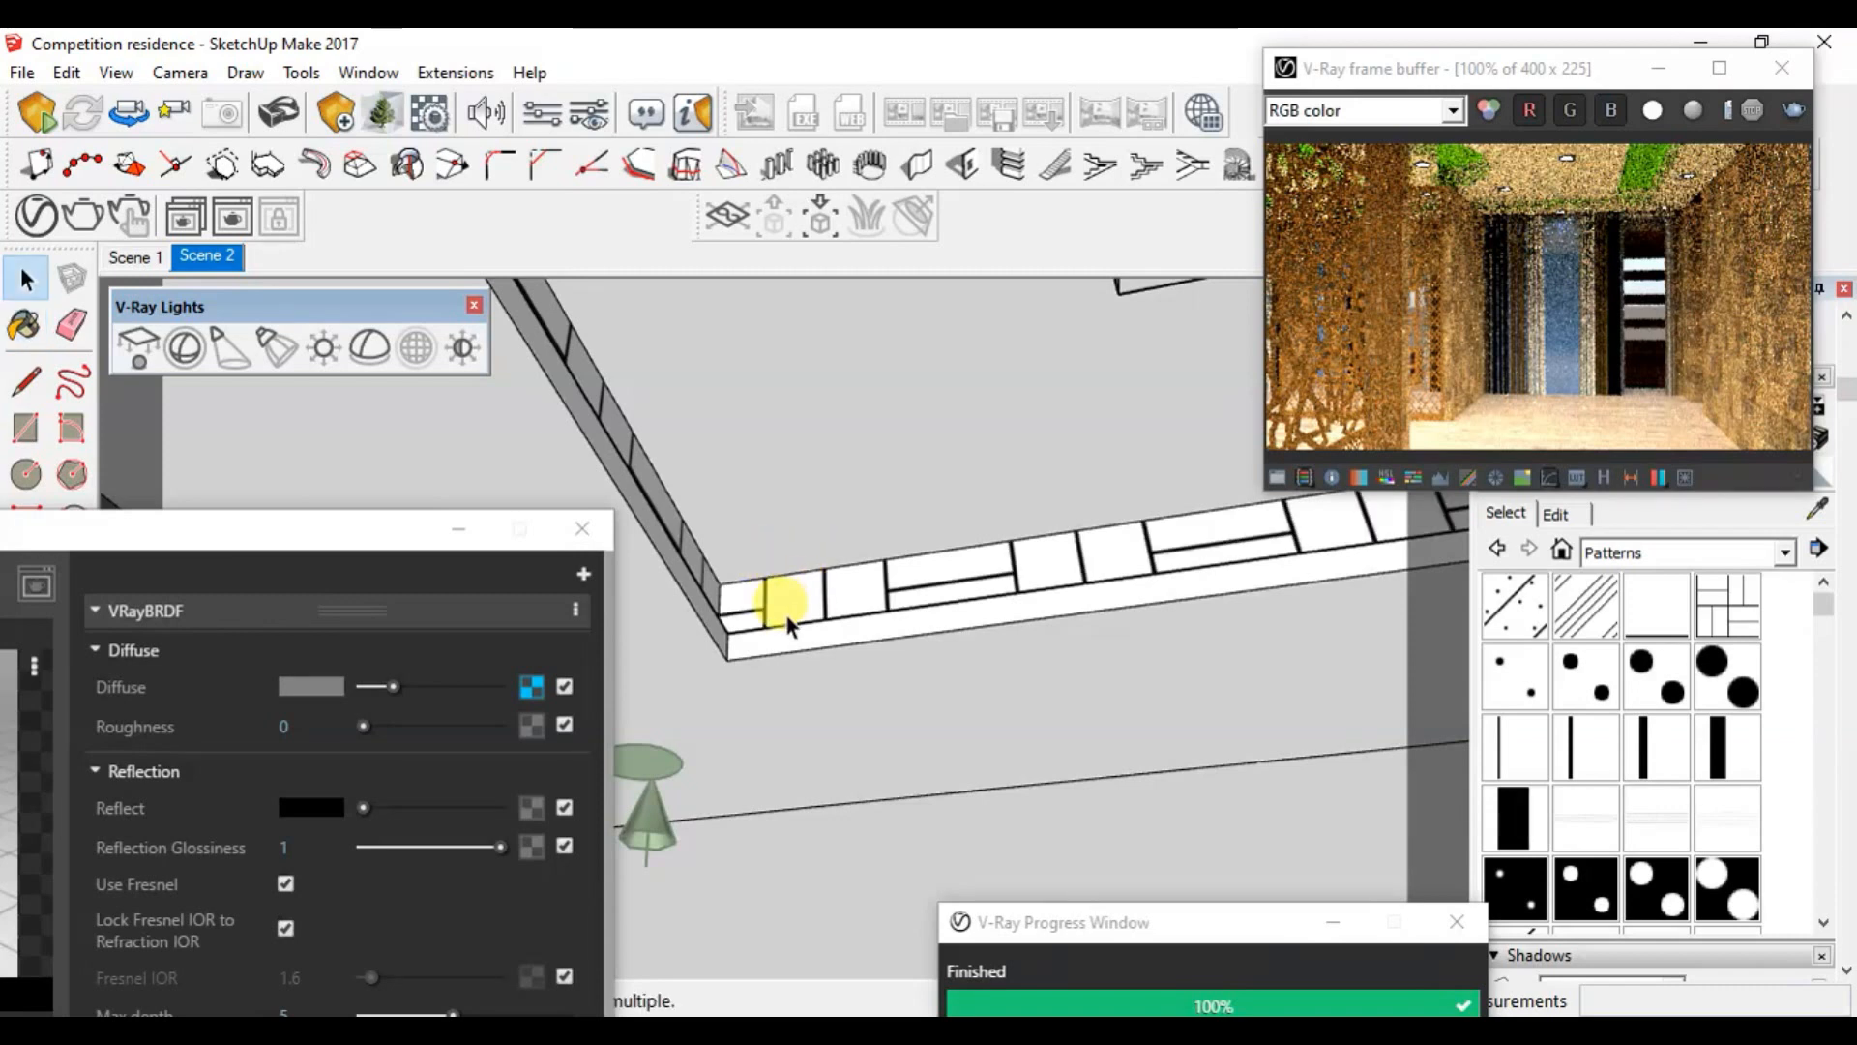
Step: Return to Scene 2 and update it with a slightly rotated view of the room and its ceiling recess
left_click(1587, 169)
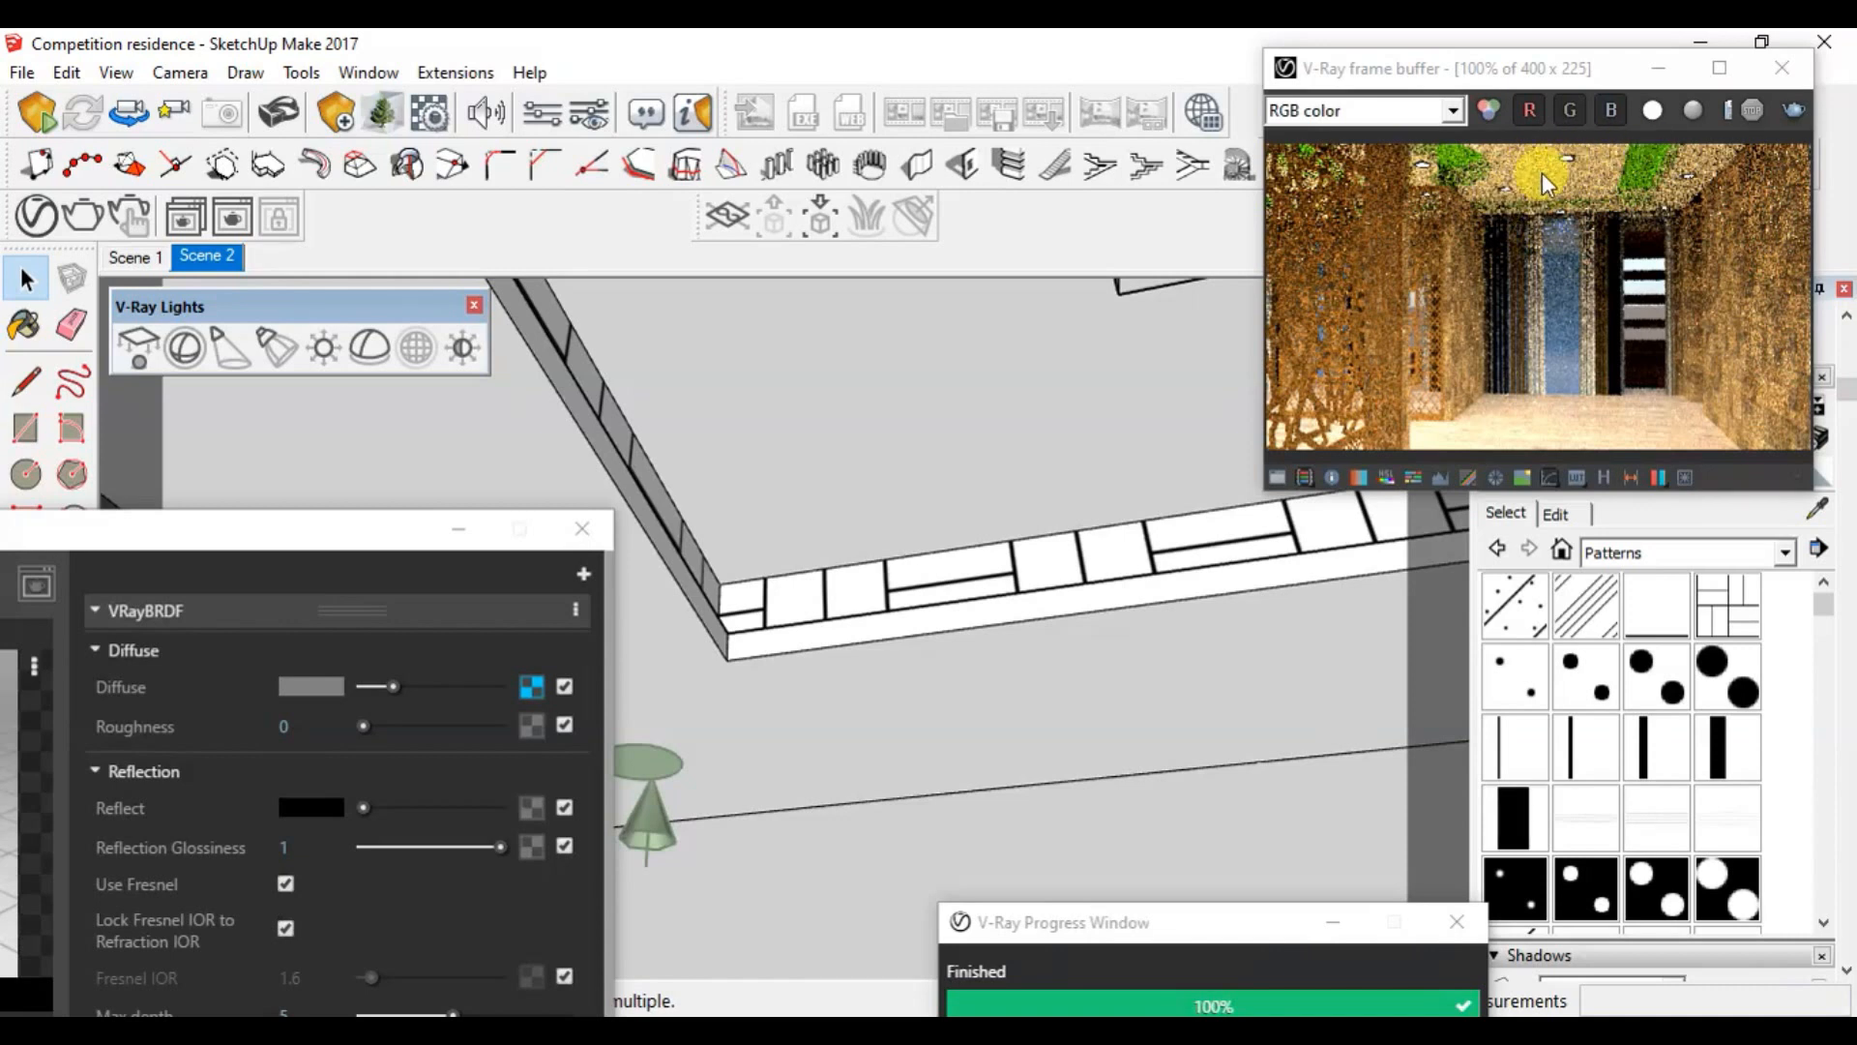
middle_click_drag(833, 669, 864, 676)
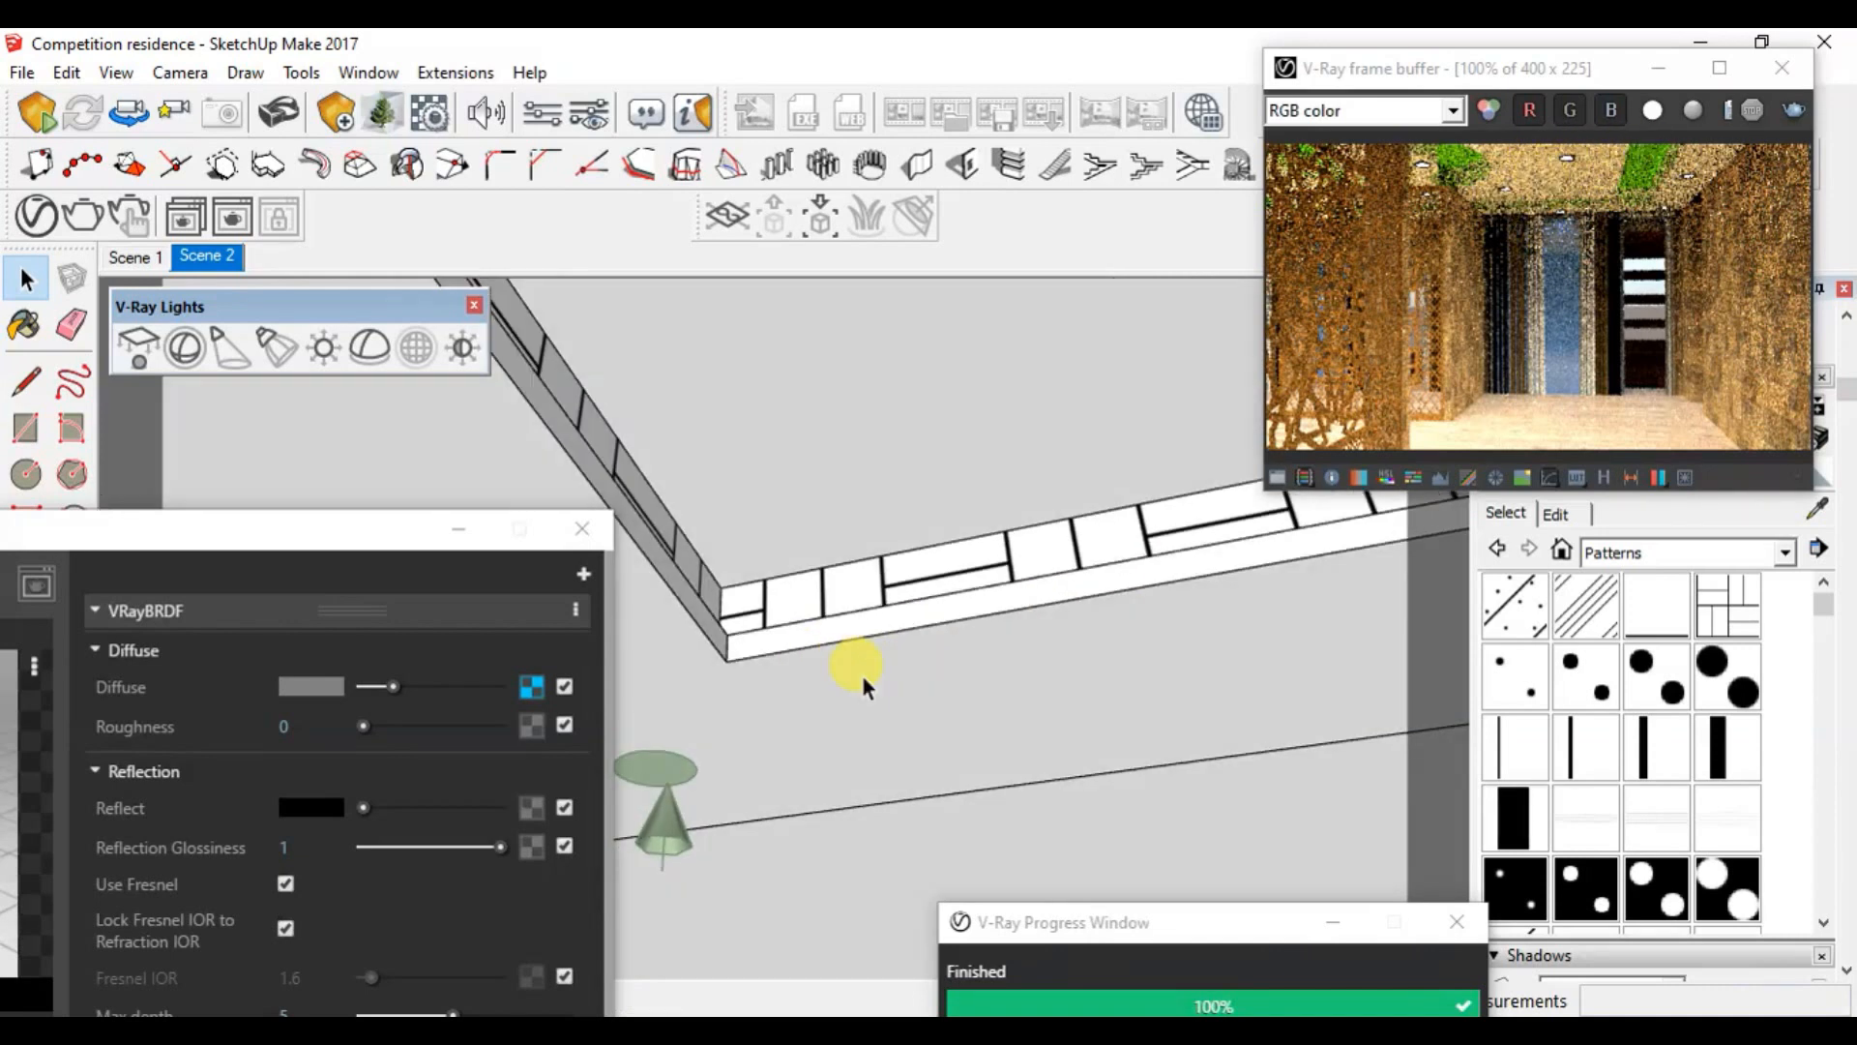
left_click(205, 255)
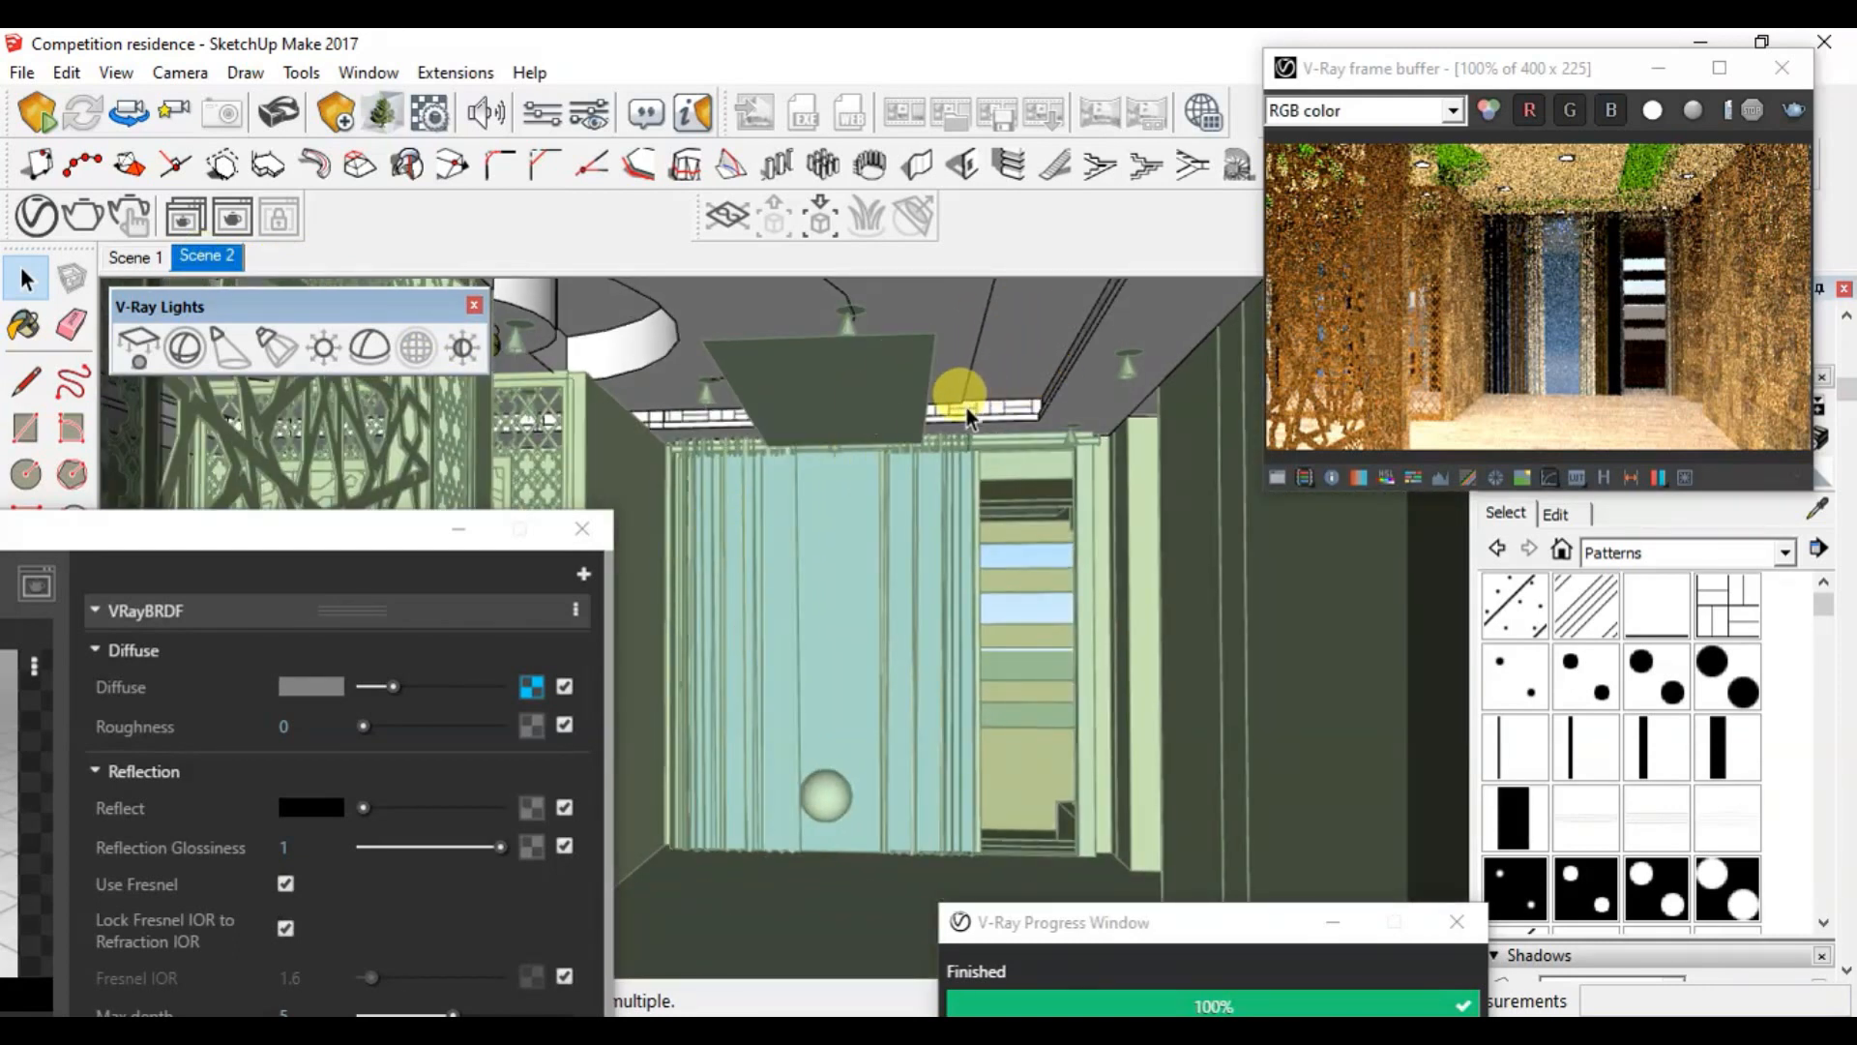
middle_click_drag(961, 526, 1004, 535)
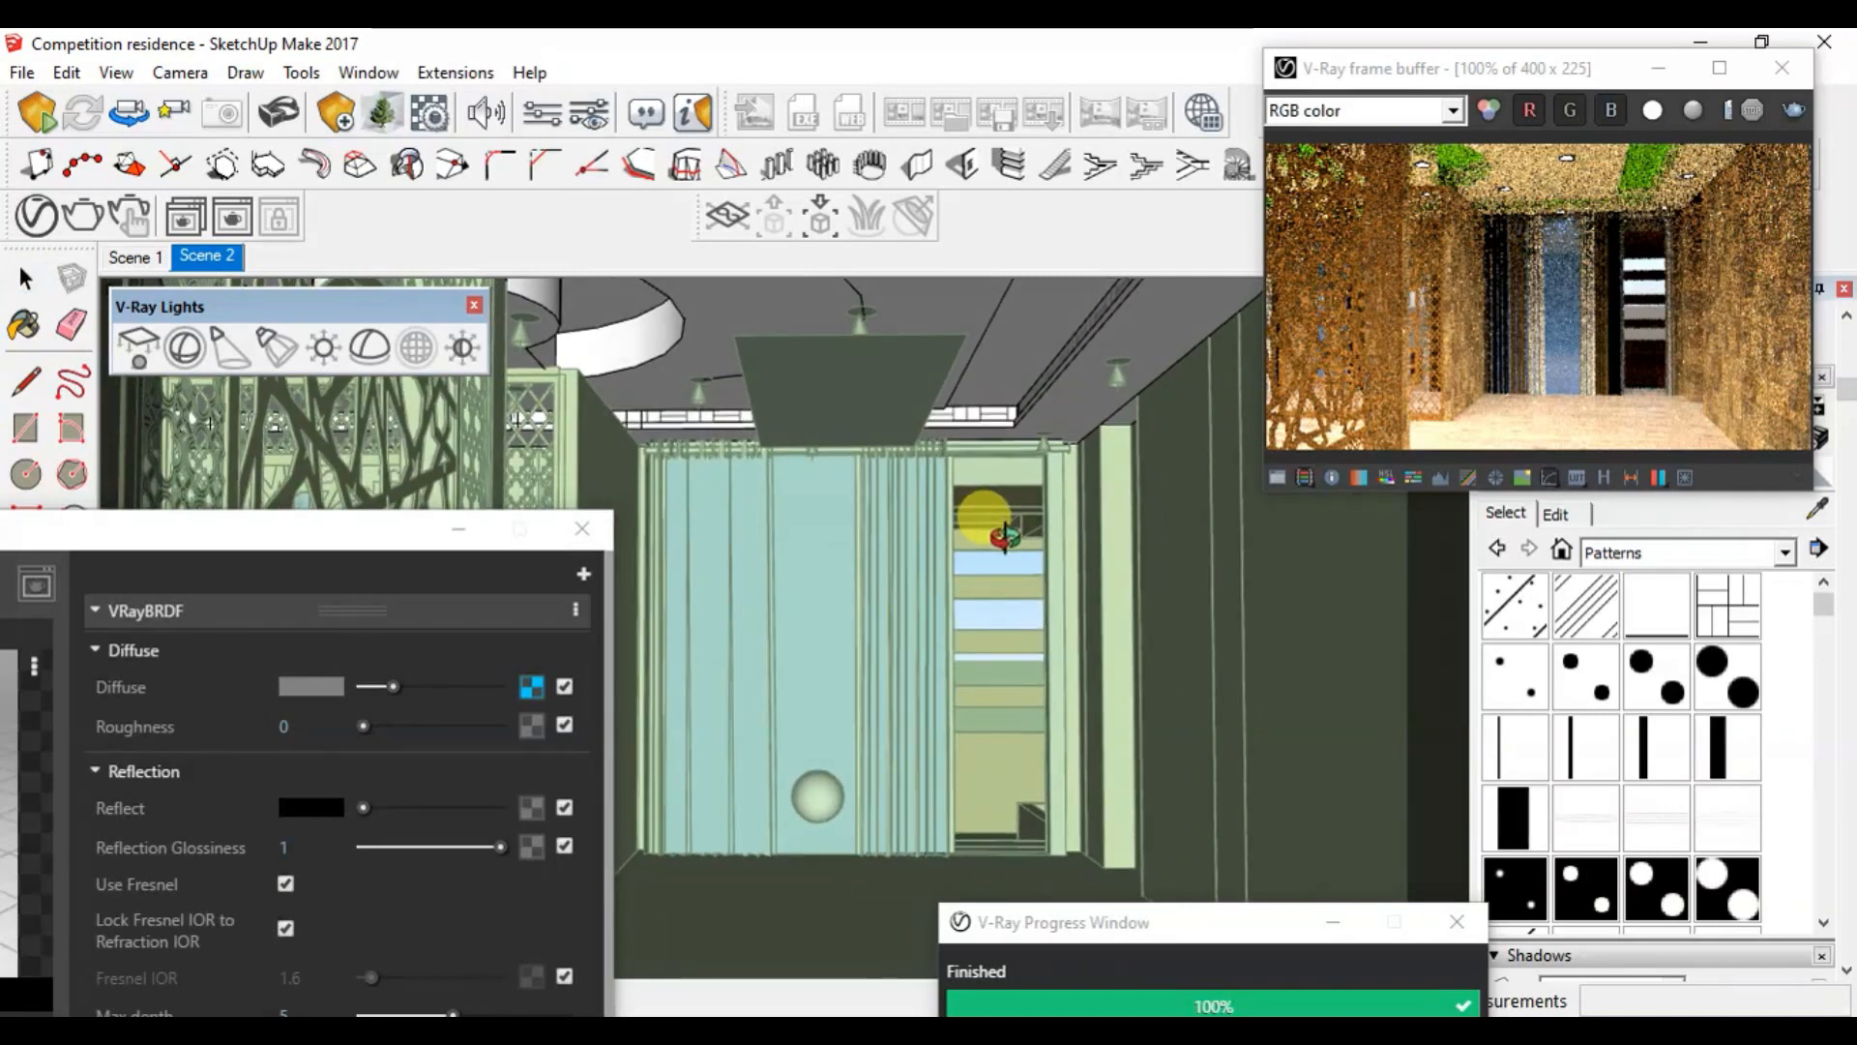
left_click(232, 259)
right_click(232, 260)
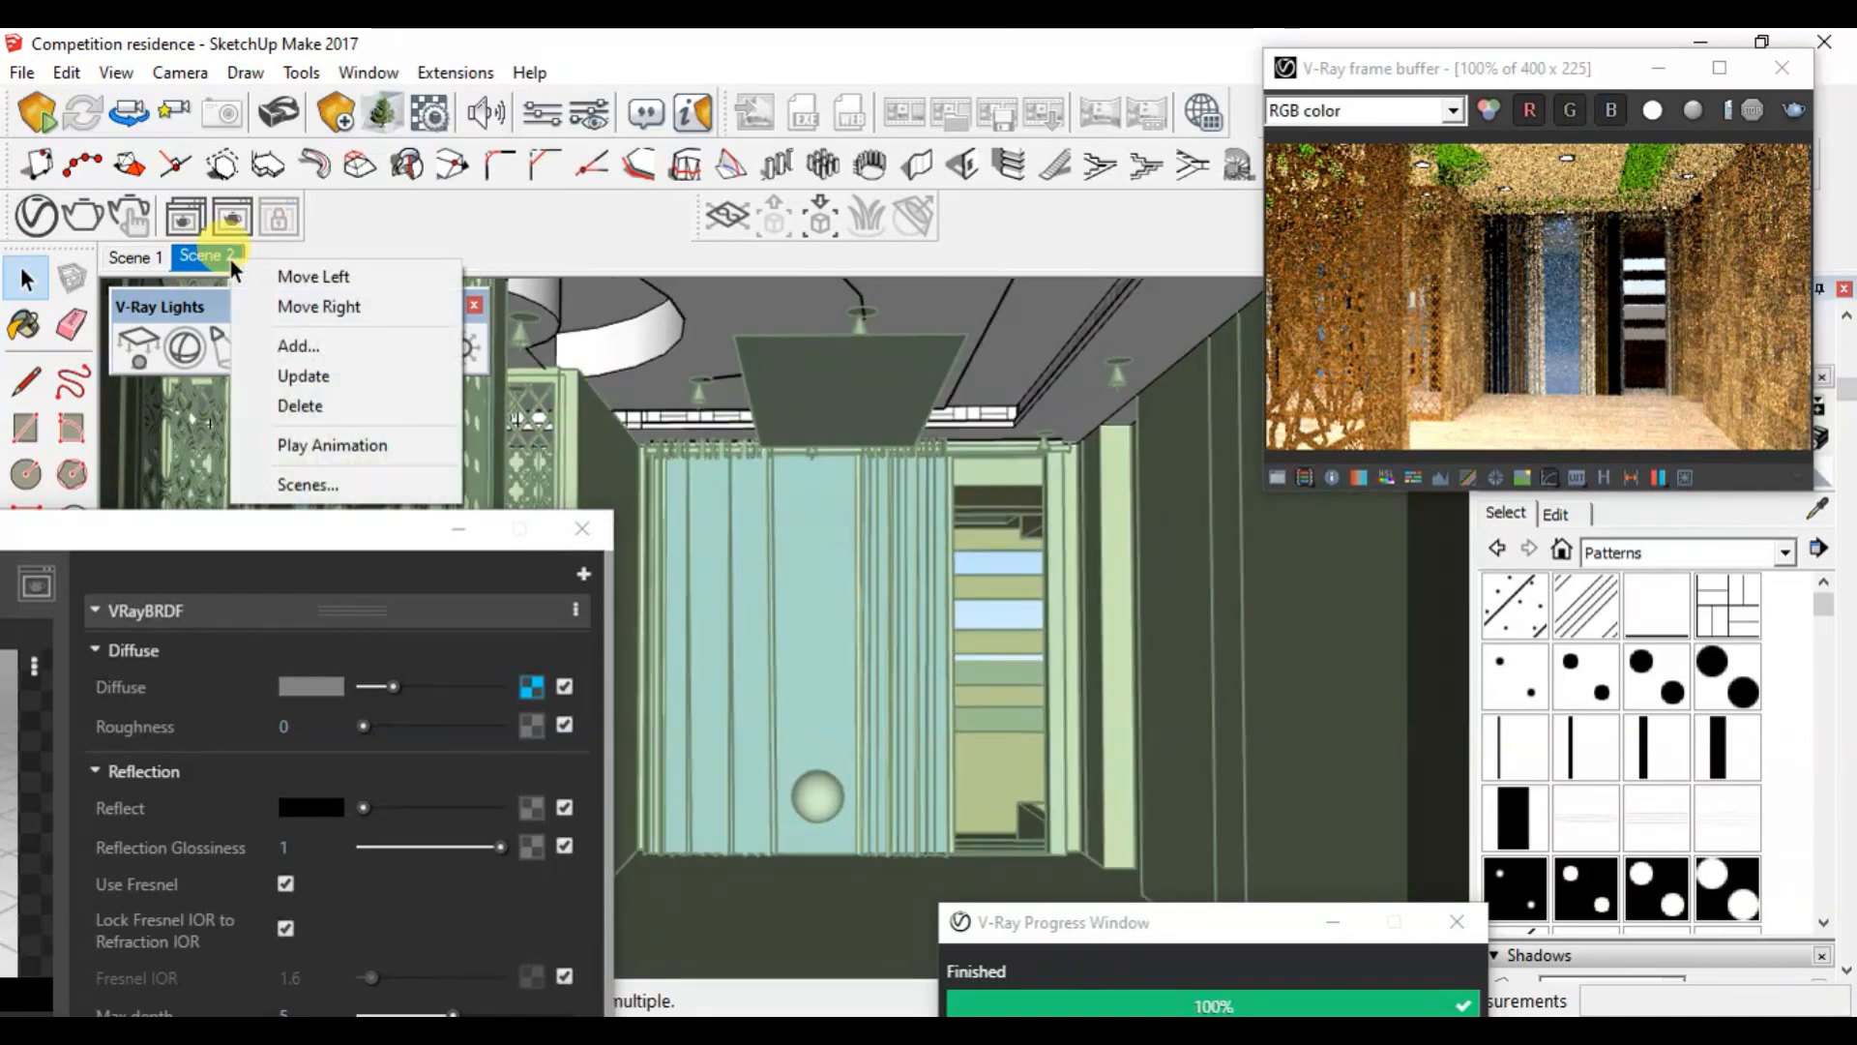
left_click(345, 366)
Step: Run an interactive render of Scene 2 and examine the lighting from the ceiling downlights in the frame buffer
left_click_drag(279, 528, 537, 95)
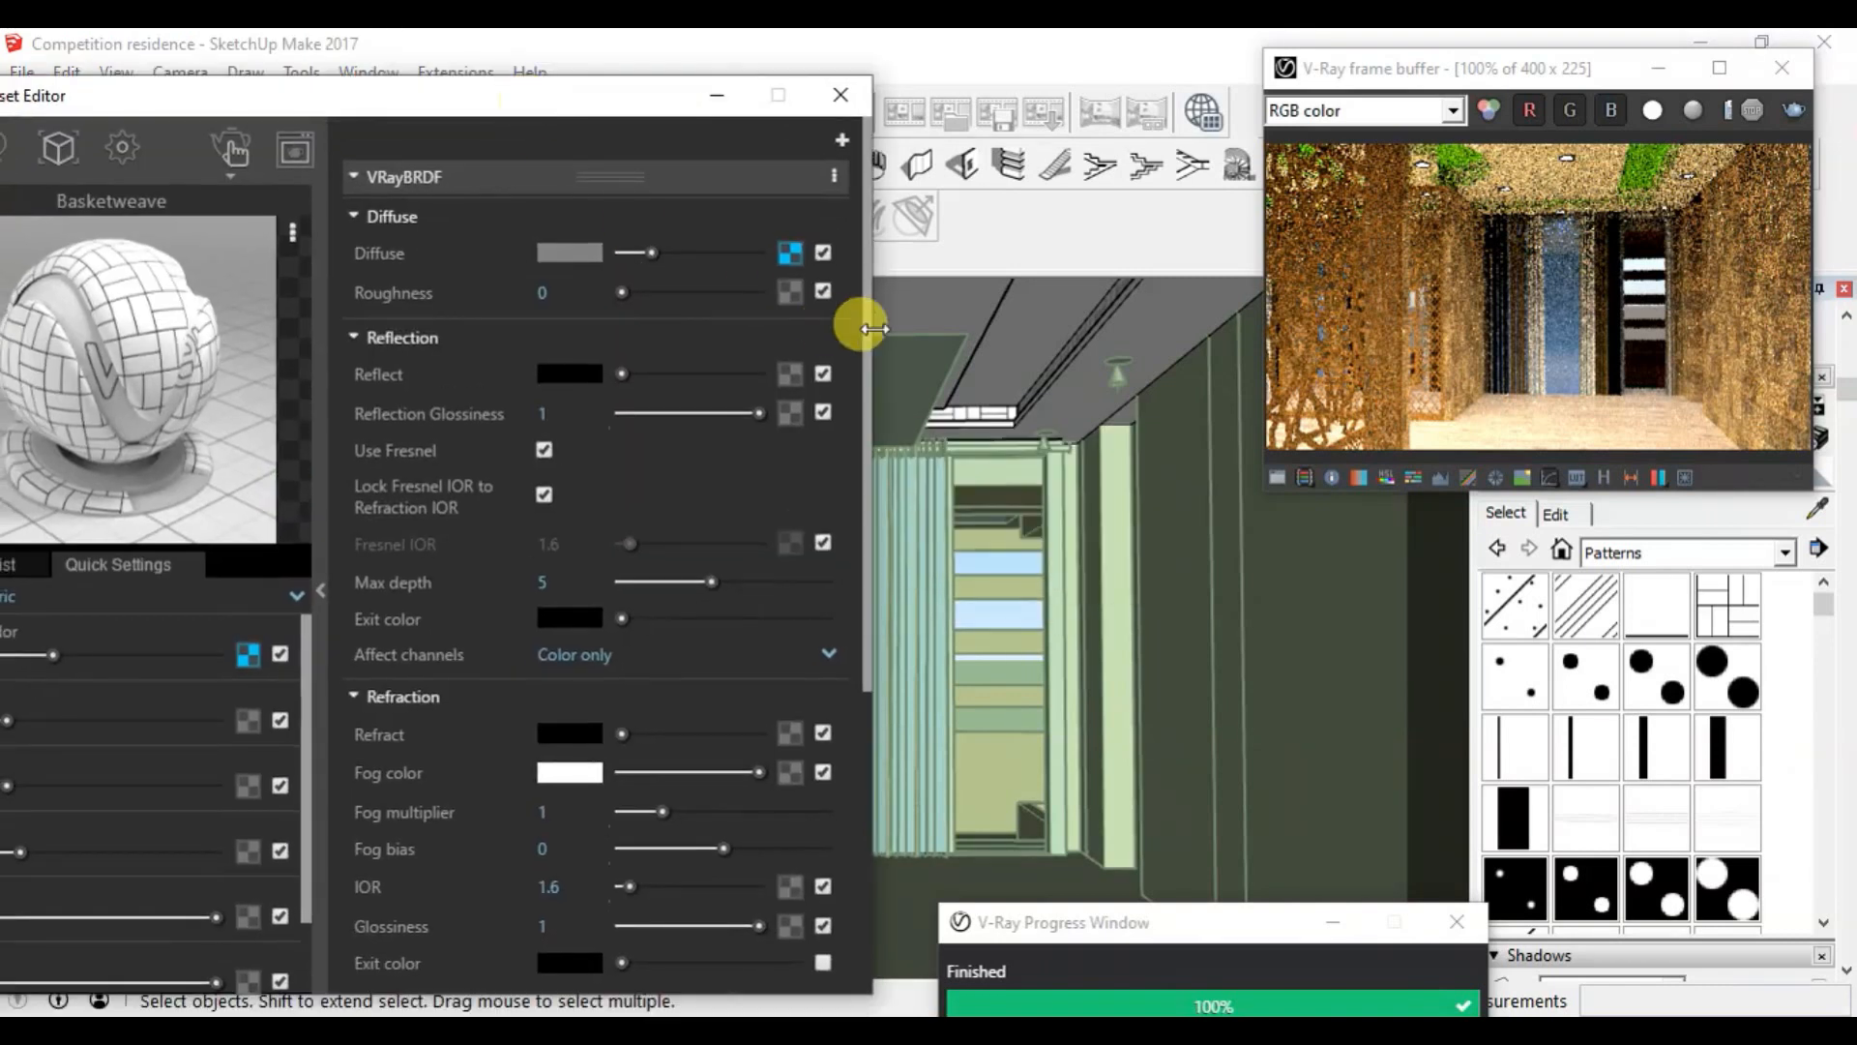
left_click(1789, 111)
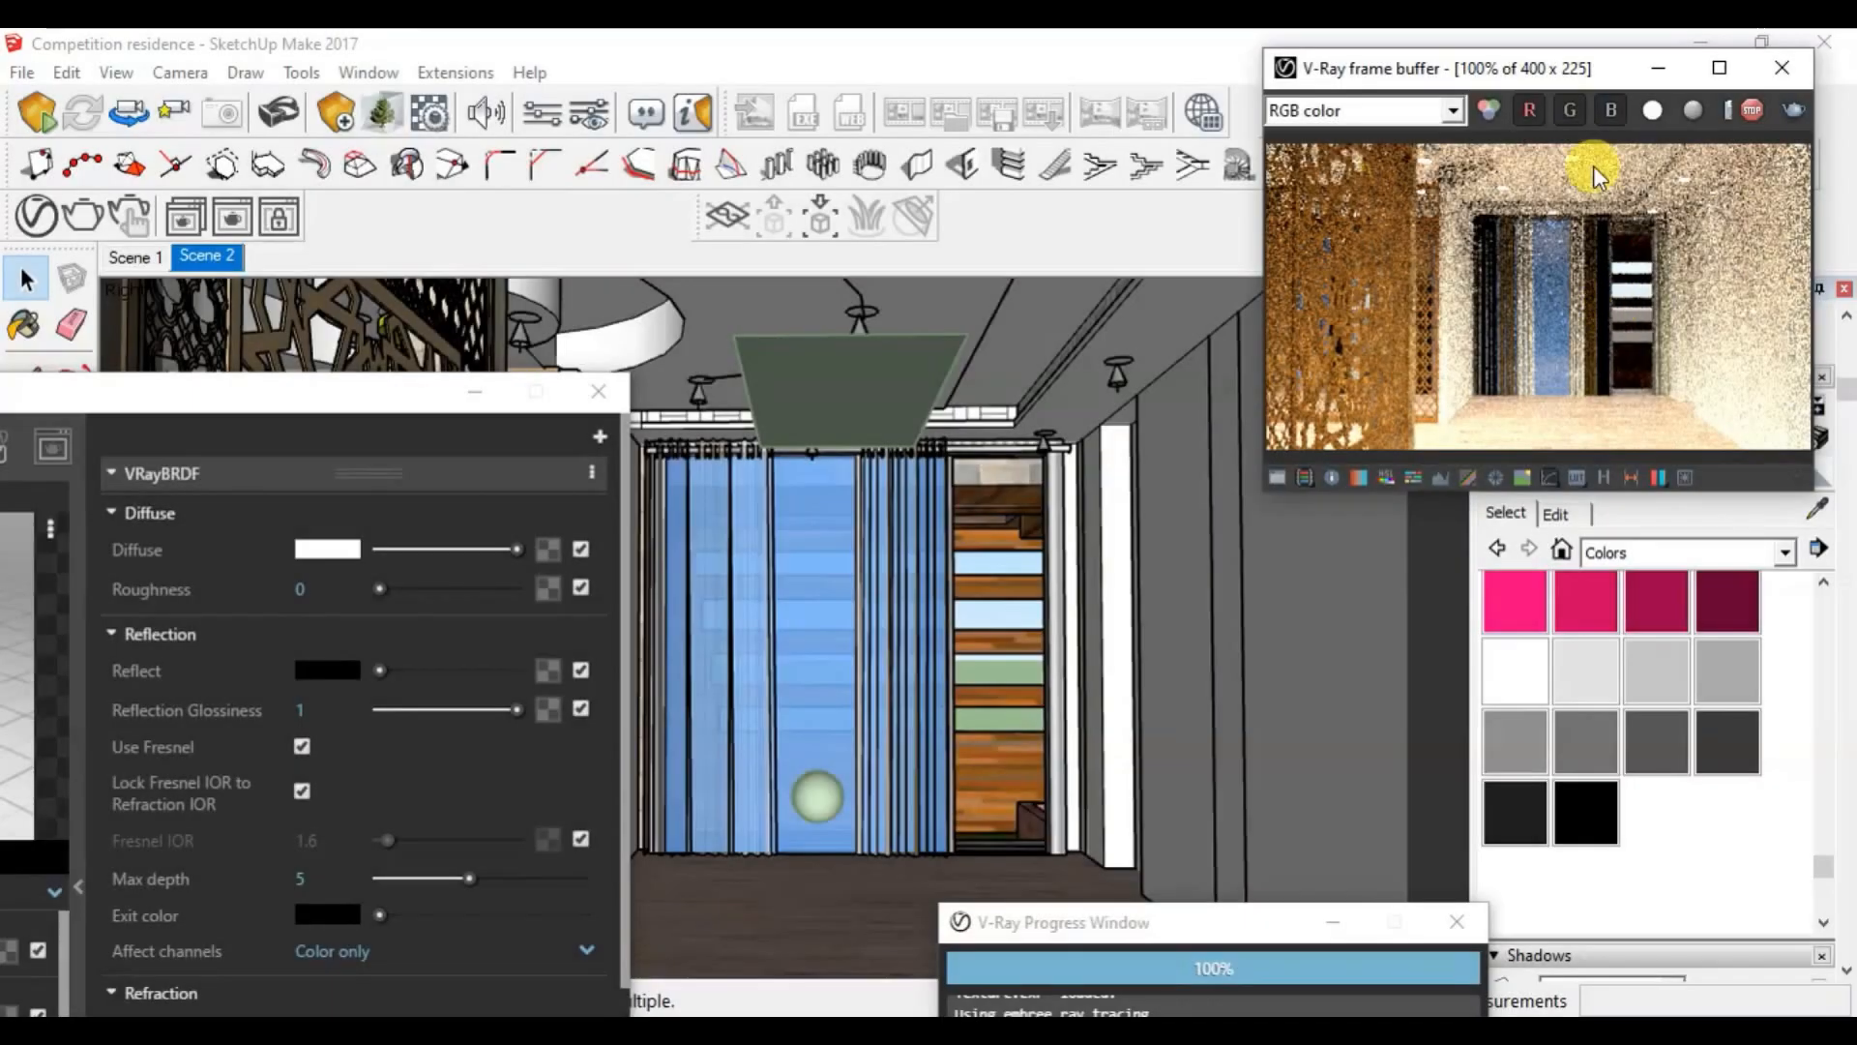
left_click_drag(1553, 69, 1514, 211)
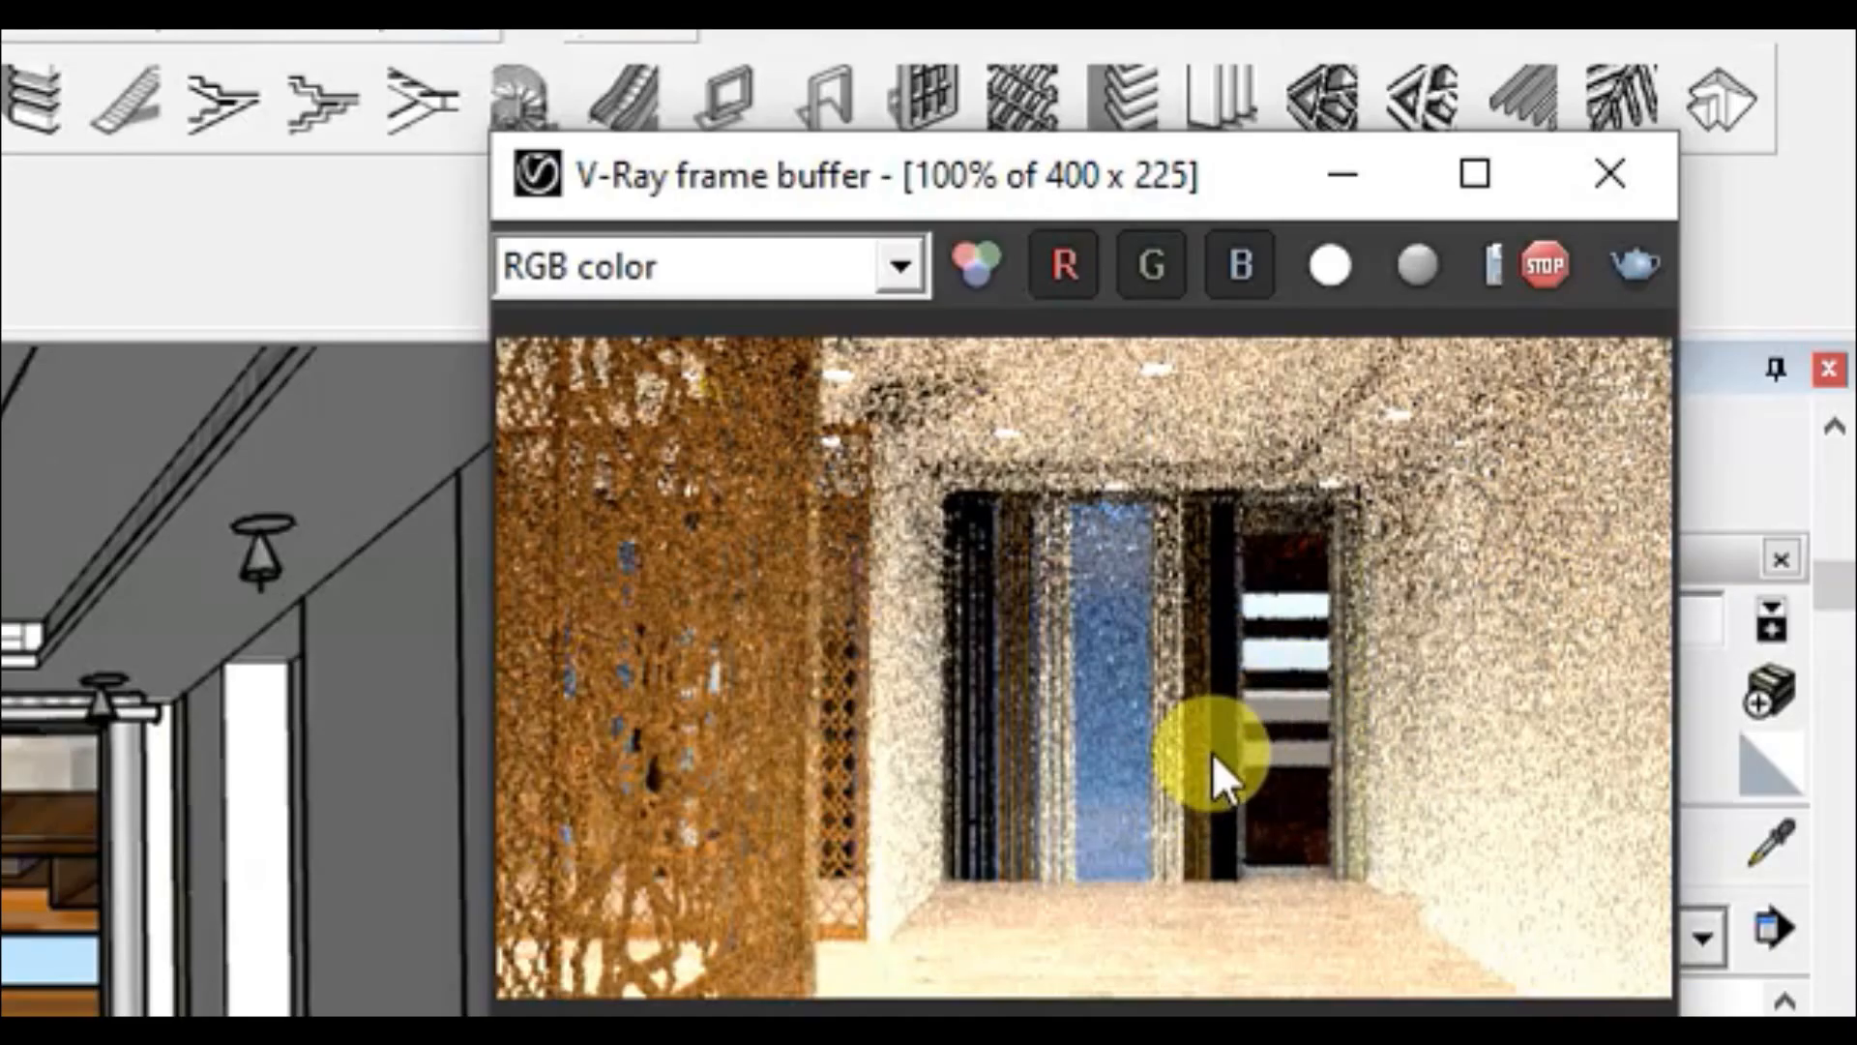
left_click_drag(946, 198, 1037, 23)
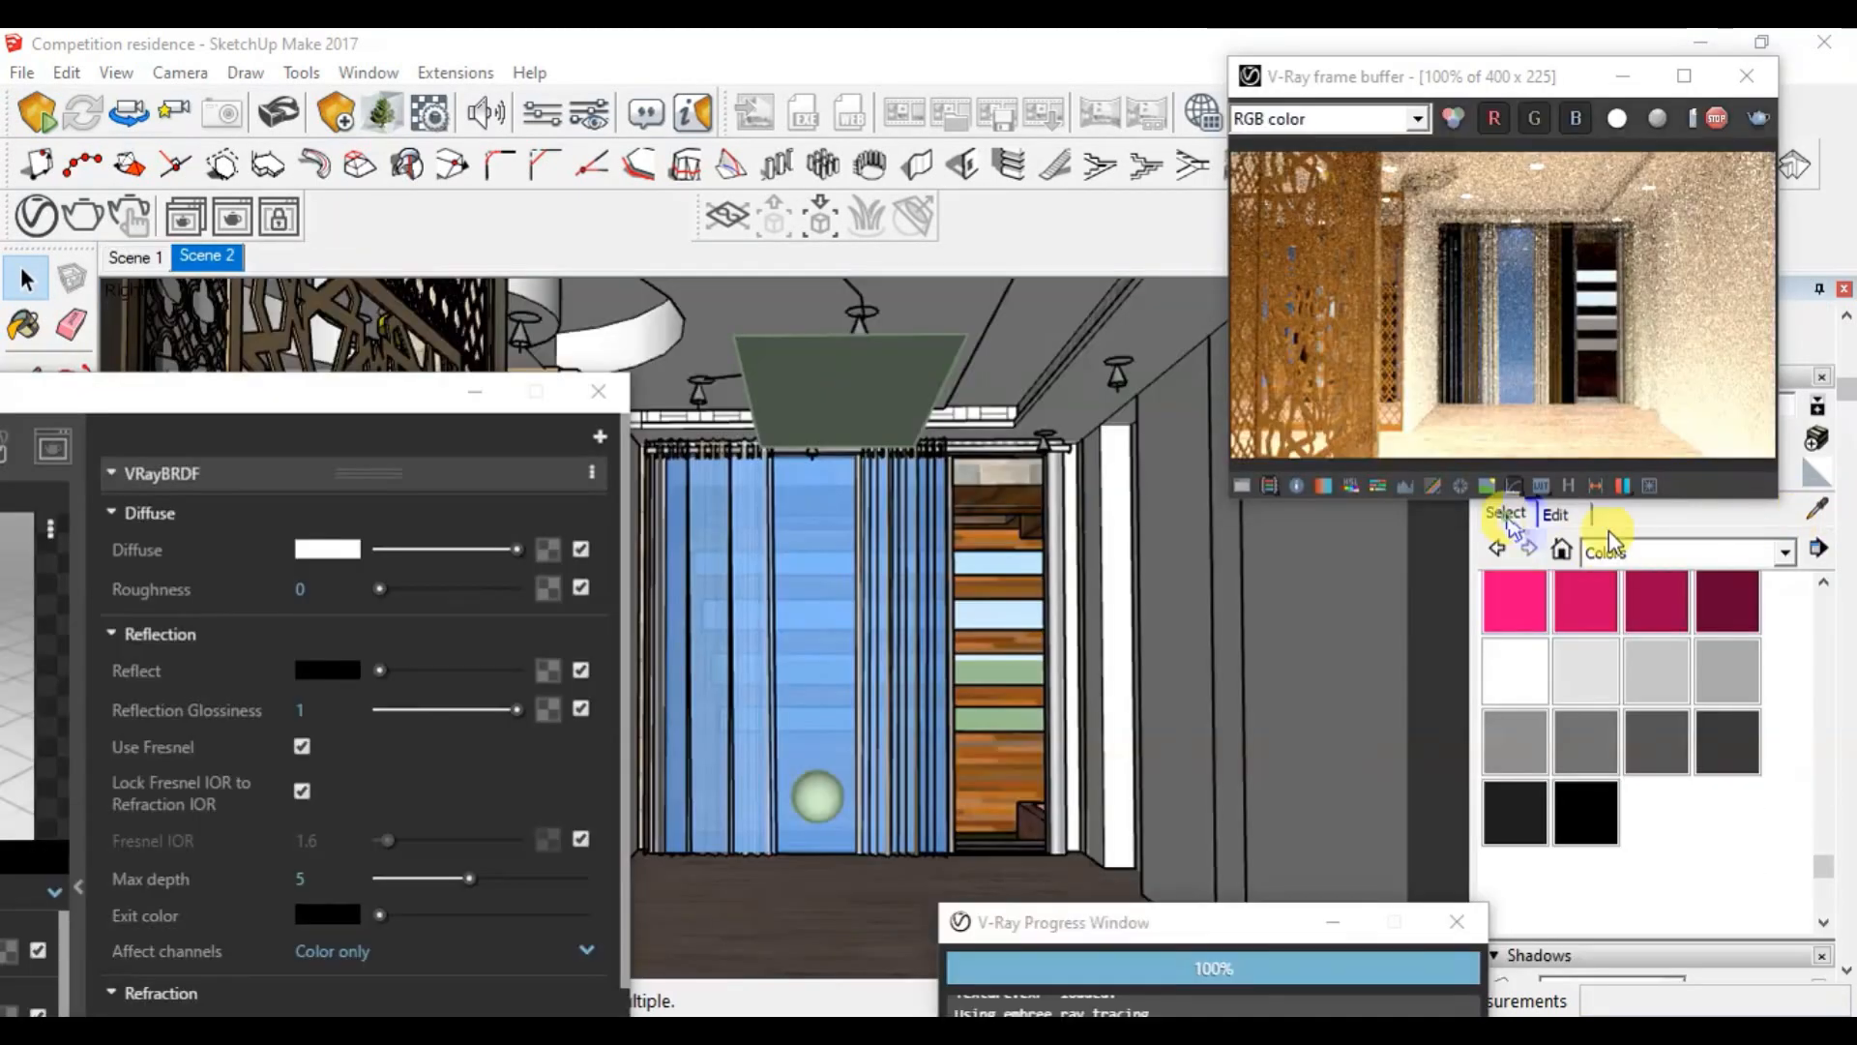
Step: Sample the Basketweave material from the ceiling recess strip and change its material type to Emissive
left_click(1815, 510)
left_click(981, 389)
left_click_drag(215, 400, 615, 112)
left_click(216, 602)
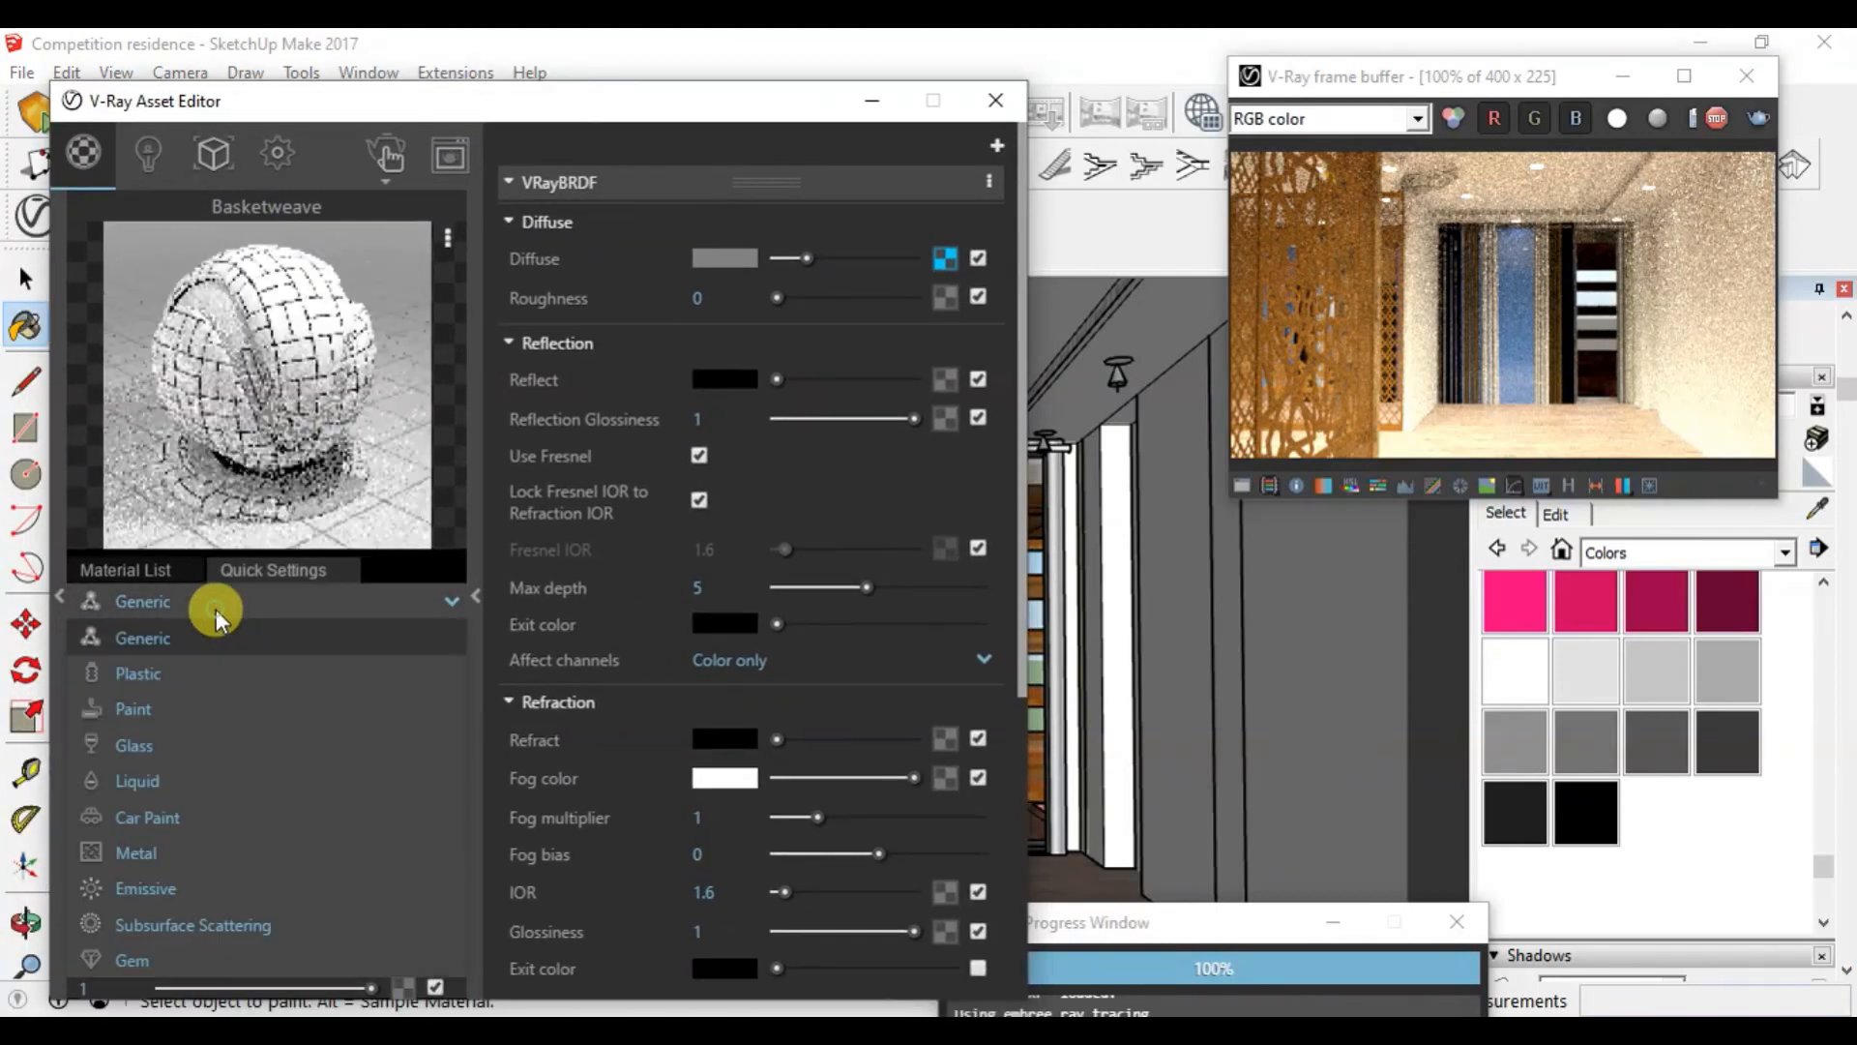
left_click(179, 852)
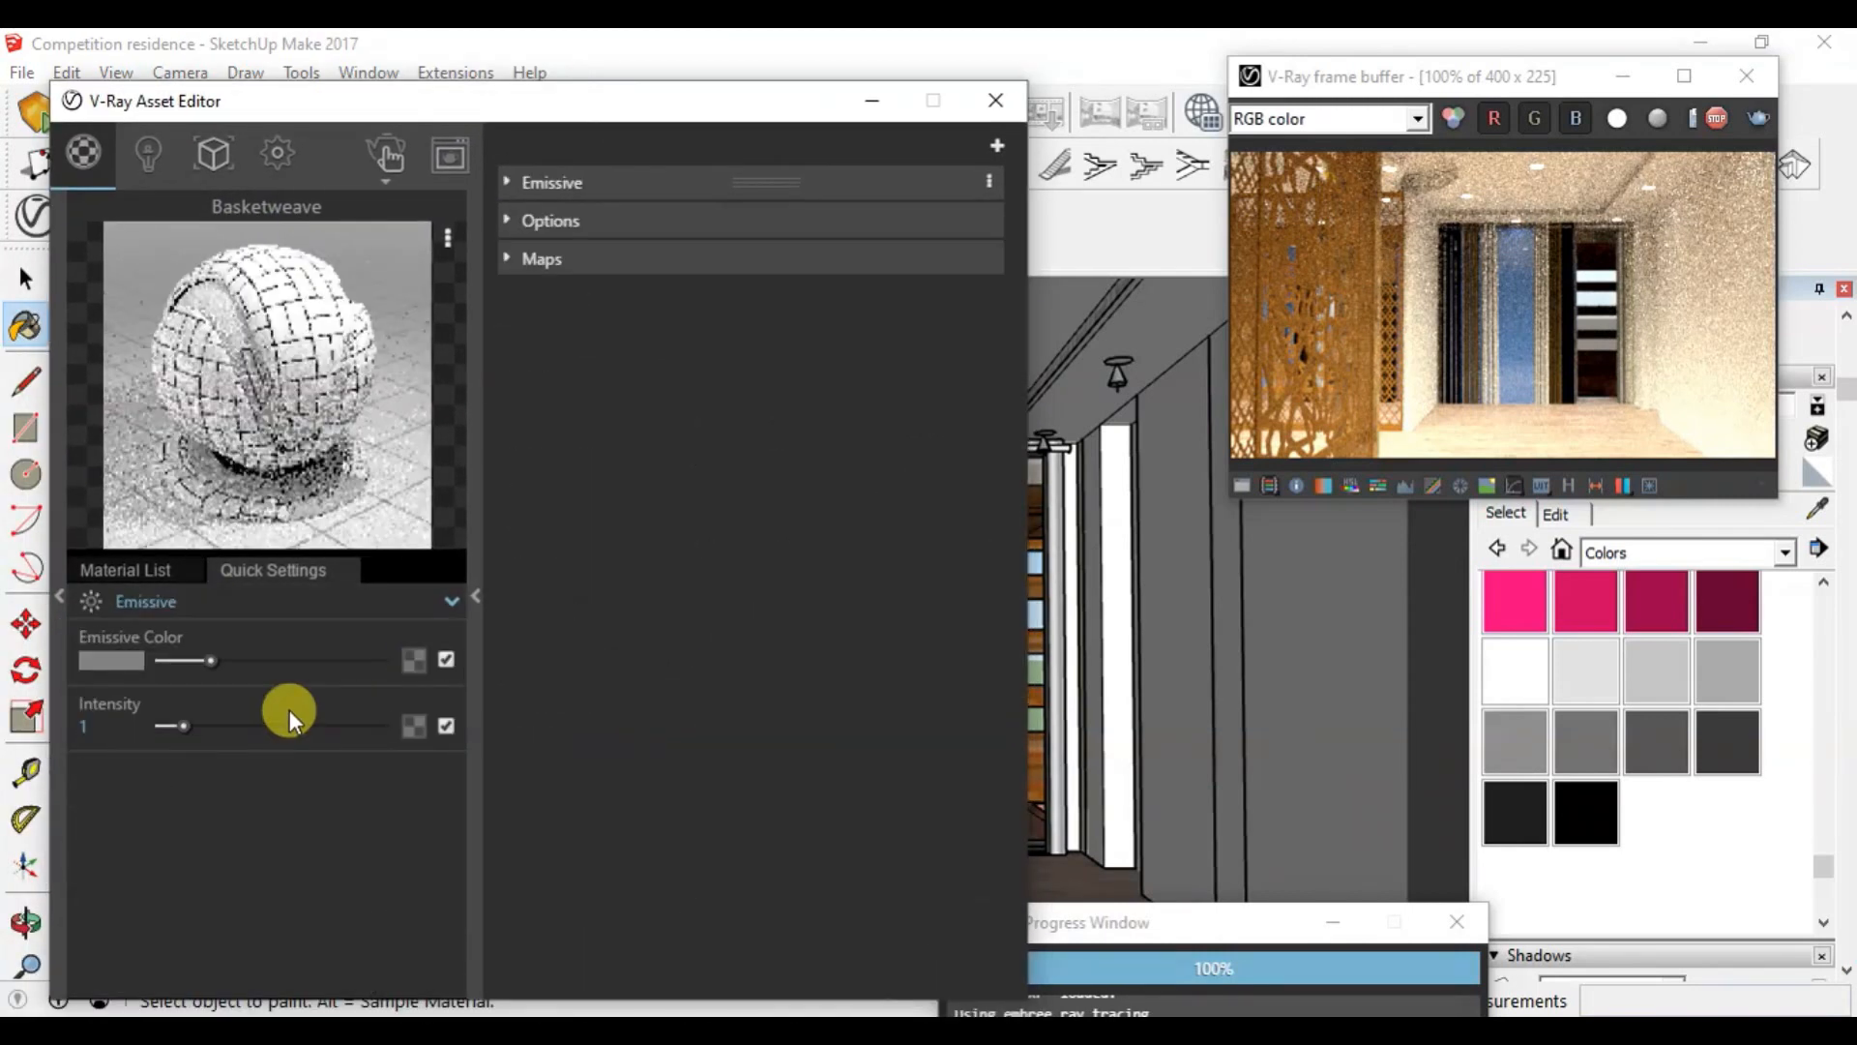
Step: Set the Basketweave material's emissive color to full white and its intensity to 5 while the render updates
left_click_drag(206, 661, 560, 682)
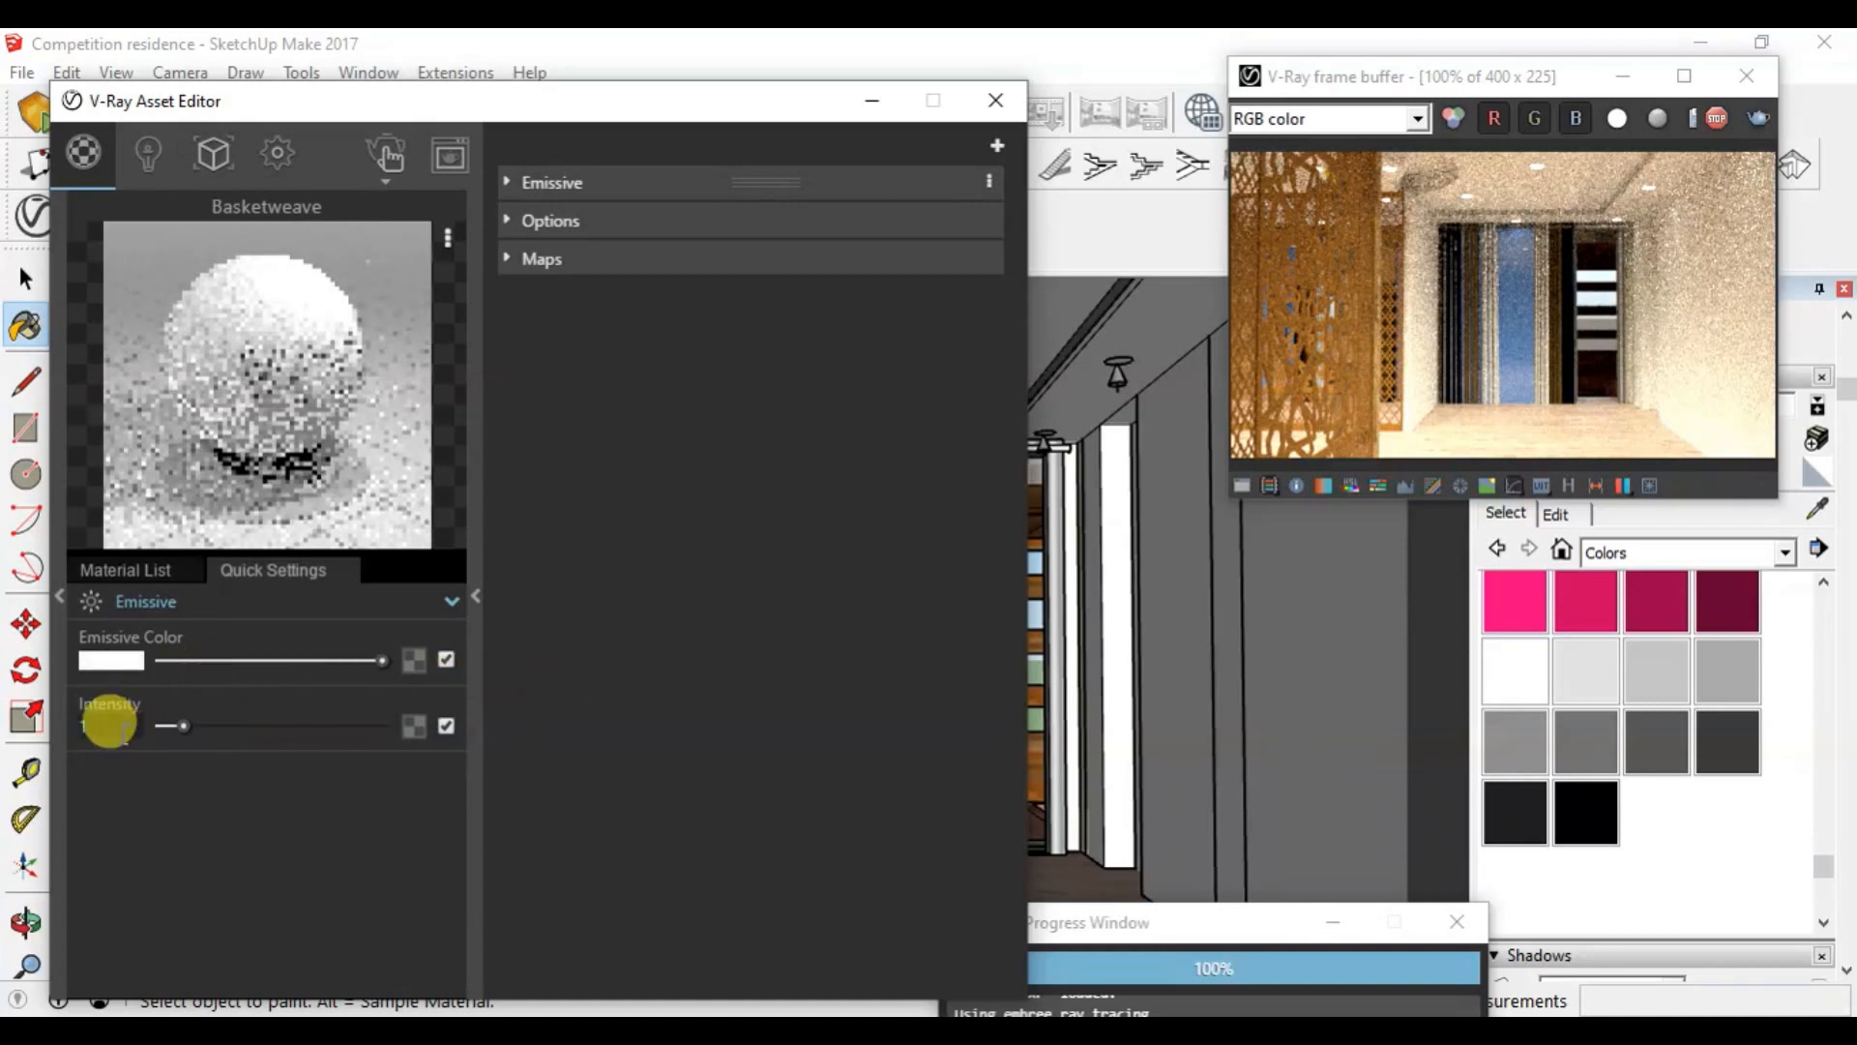
left_click(115, 728)
type("5")
key("Return")
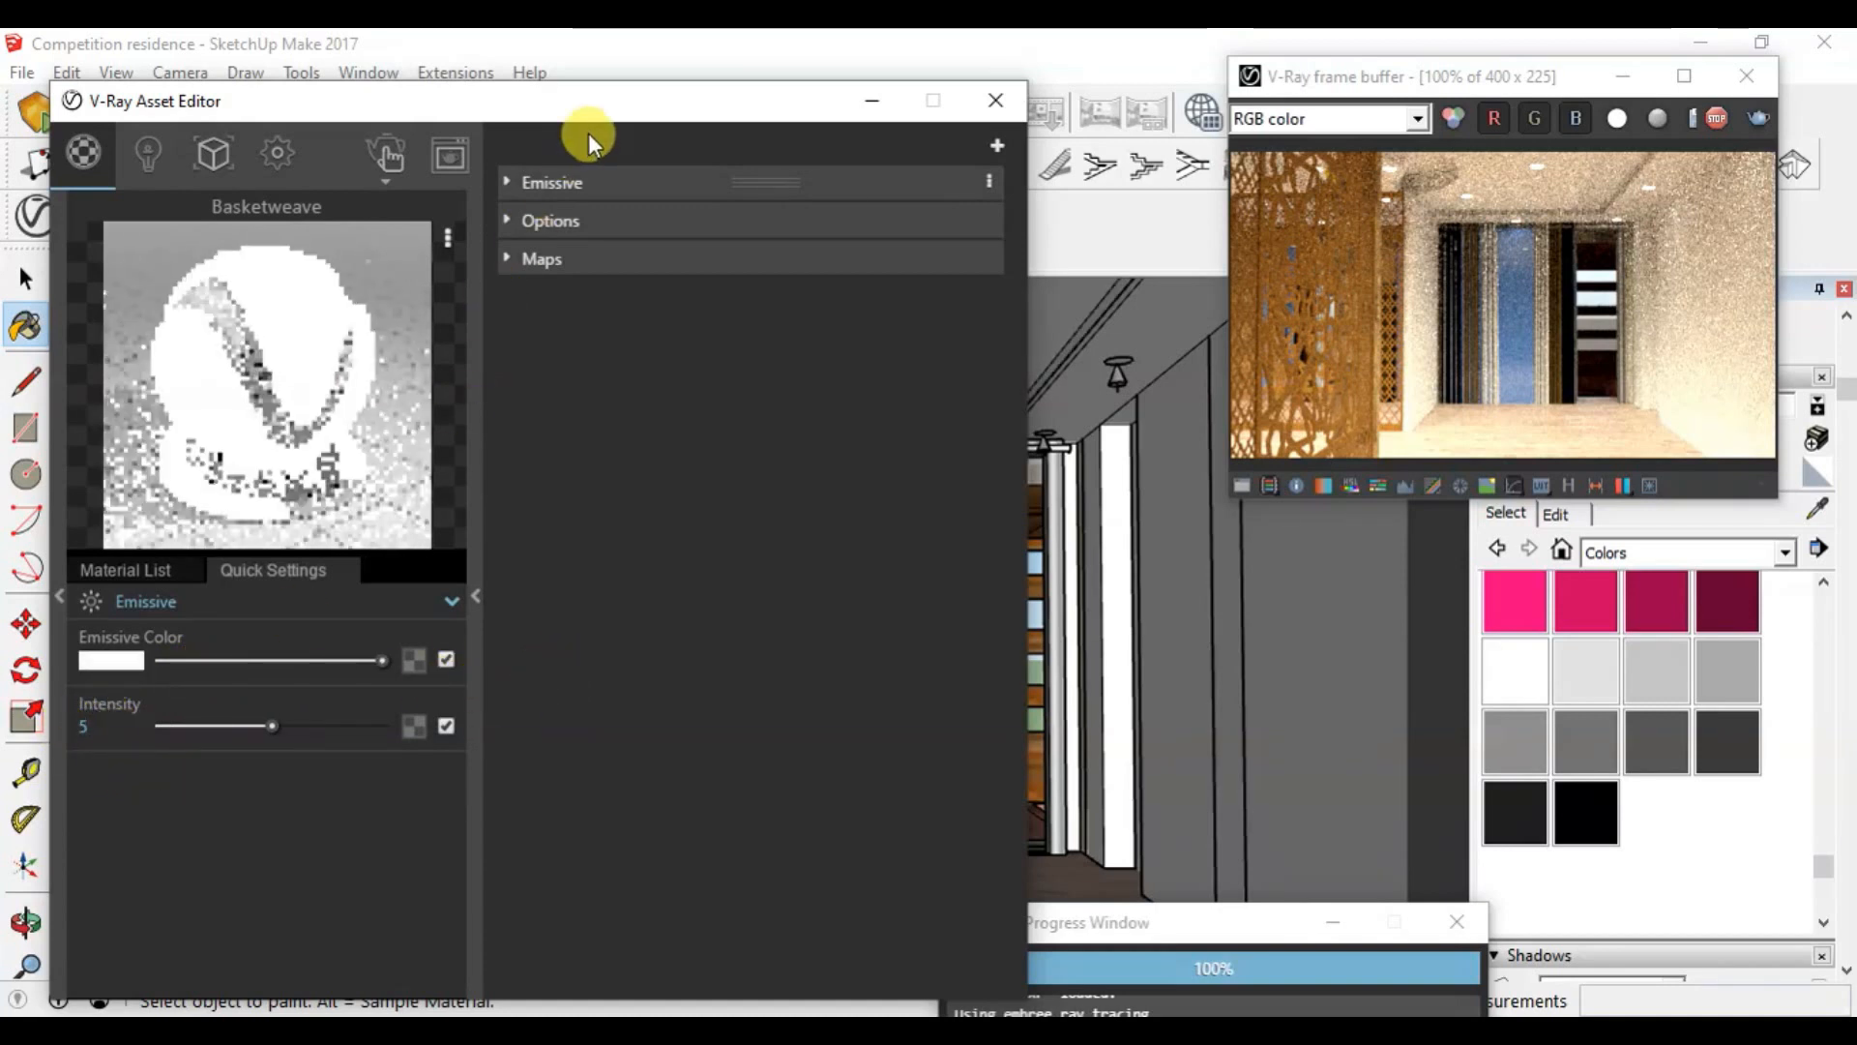
left_click(1716, 119)
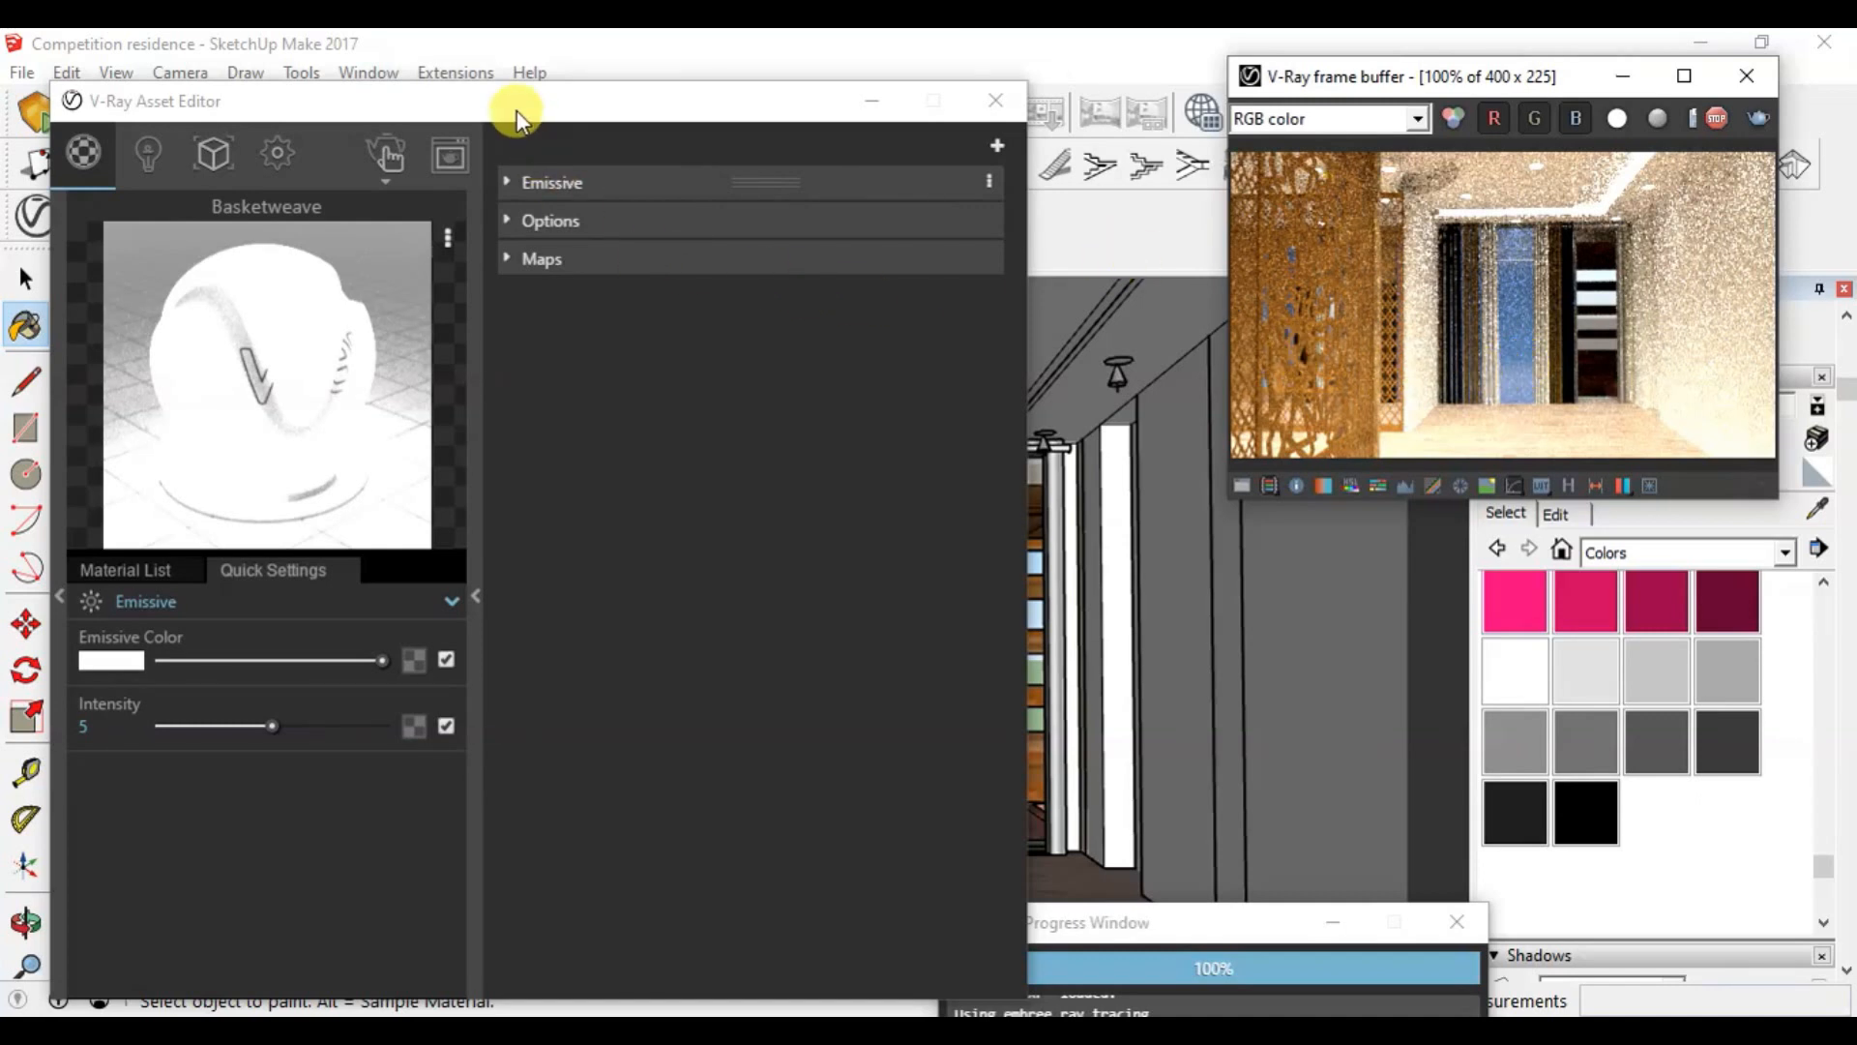
Step: Toggle the V-Ray Spot Light off and on again to compare the emissive strip's light in the render
left_click(155, 151)
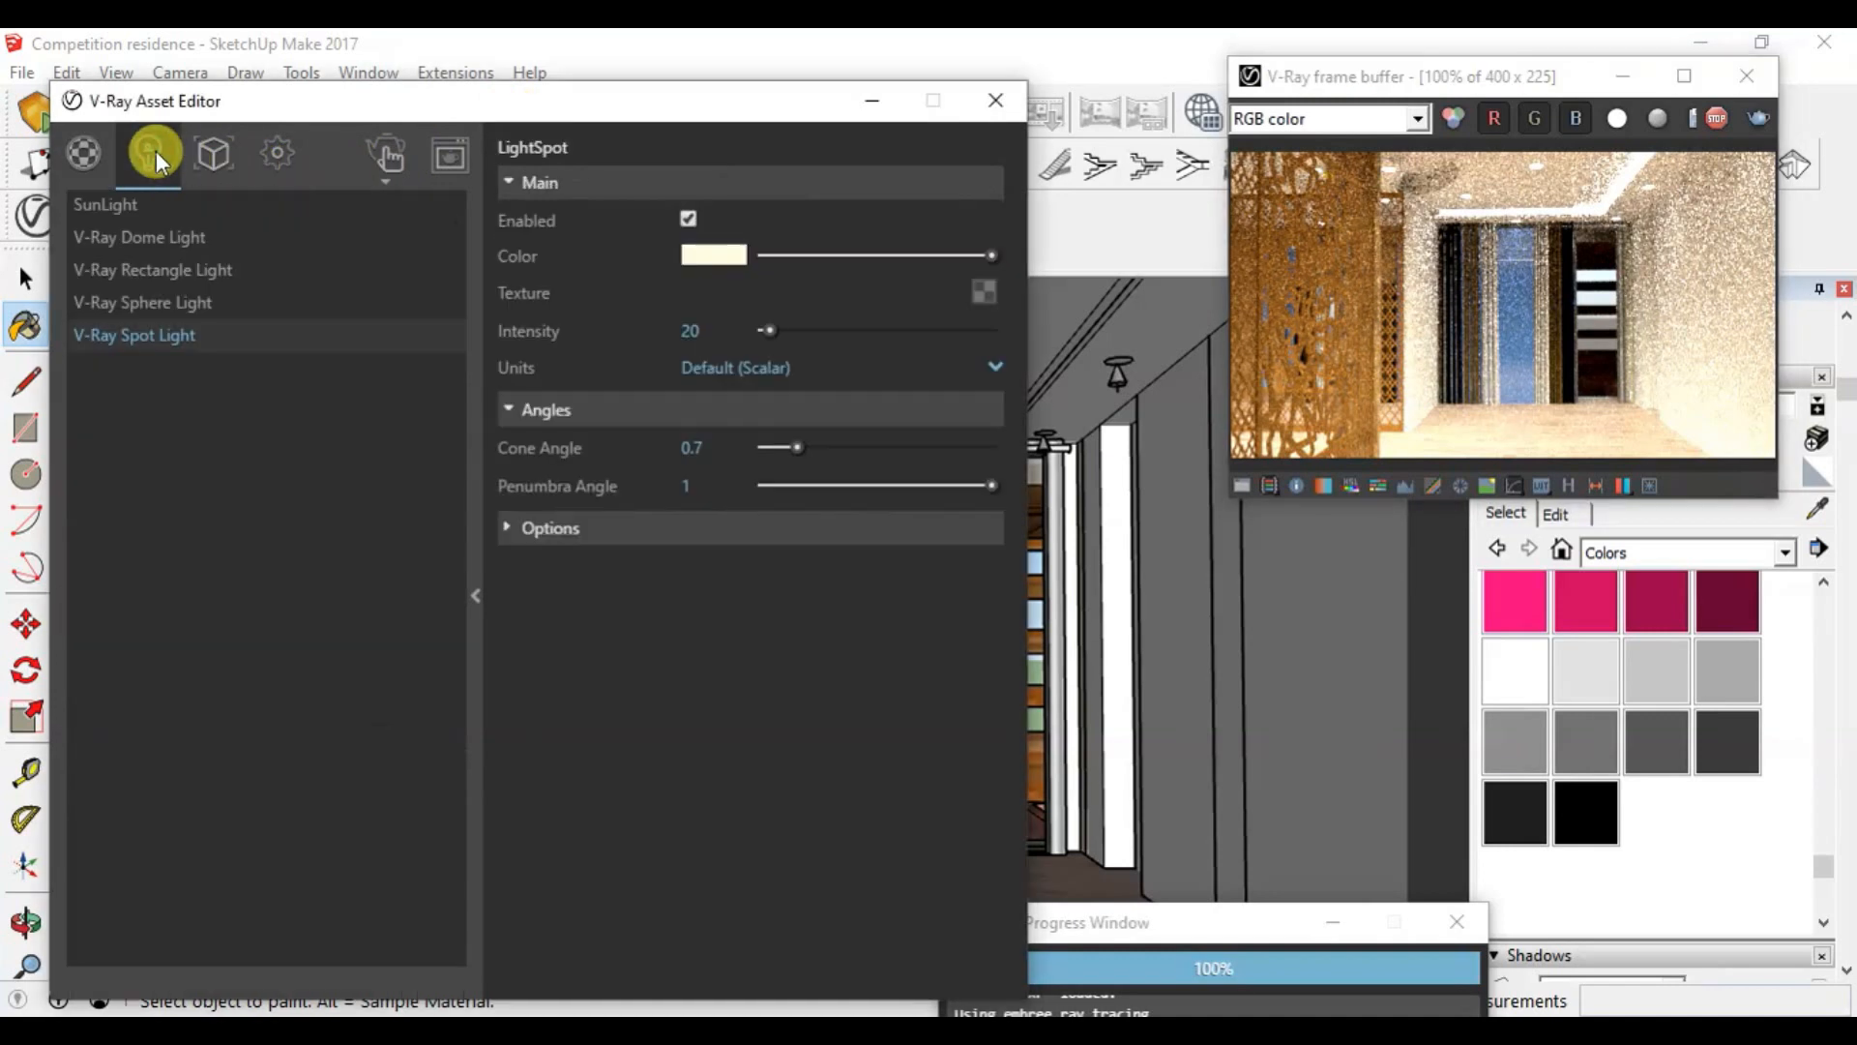
left_click(688, 216)
left_click_drag(712, 112, 581, 120)
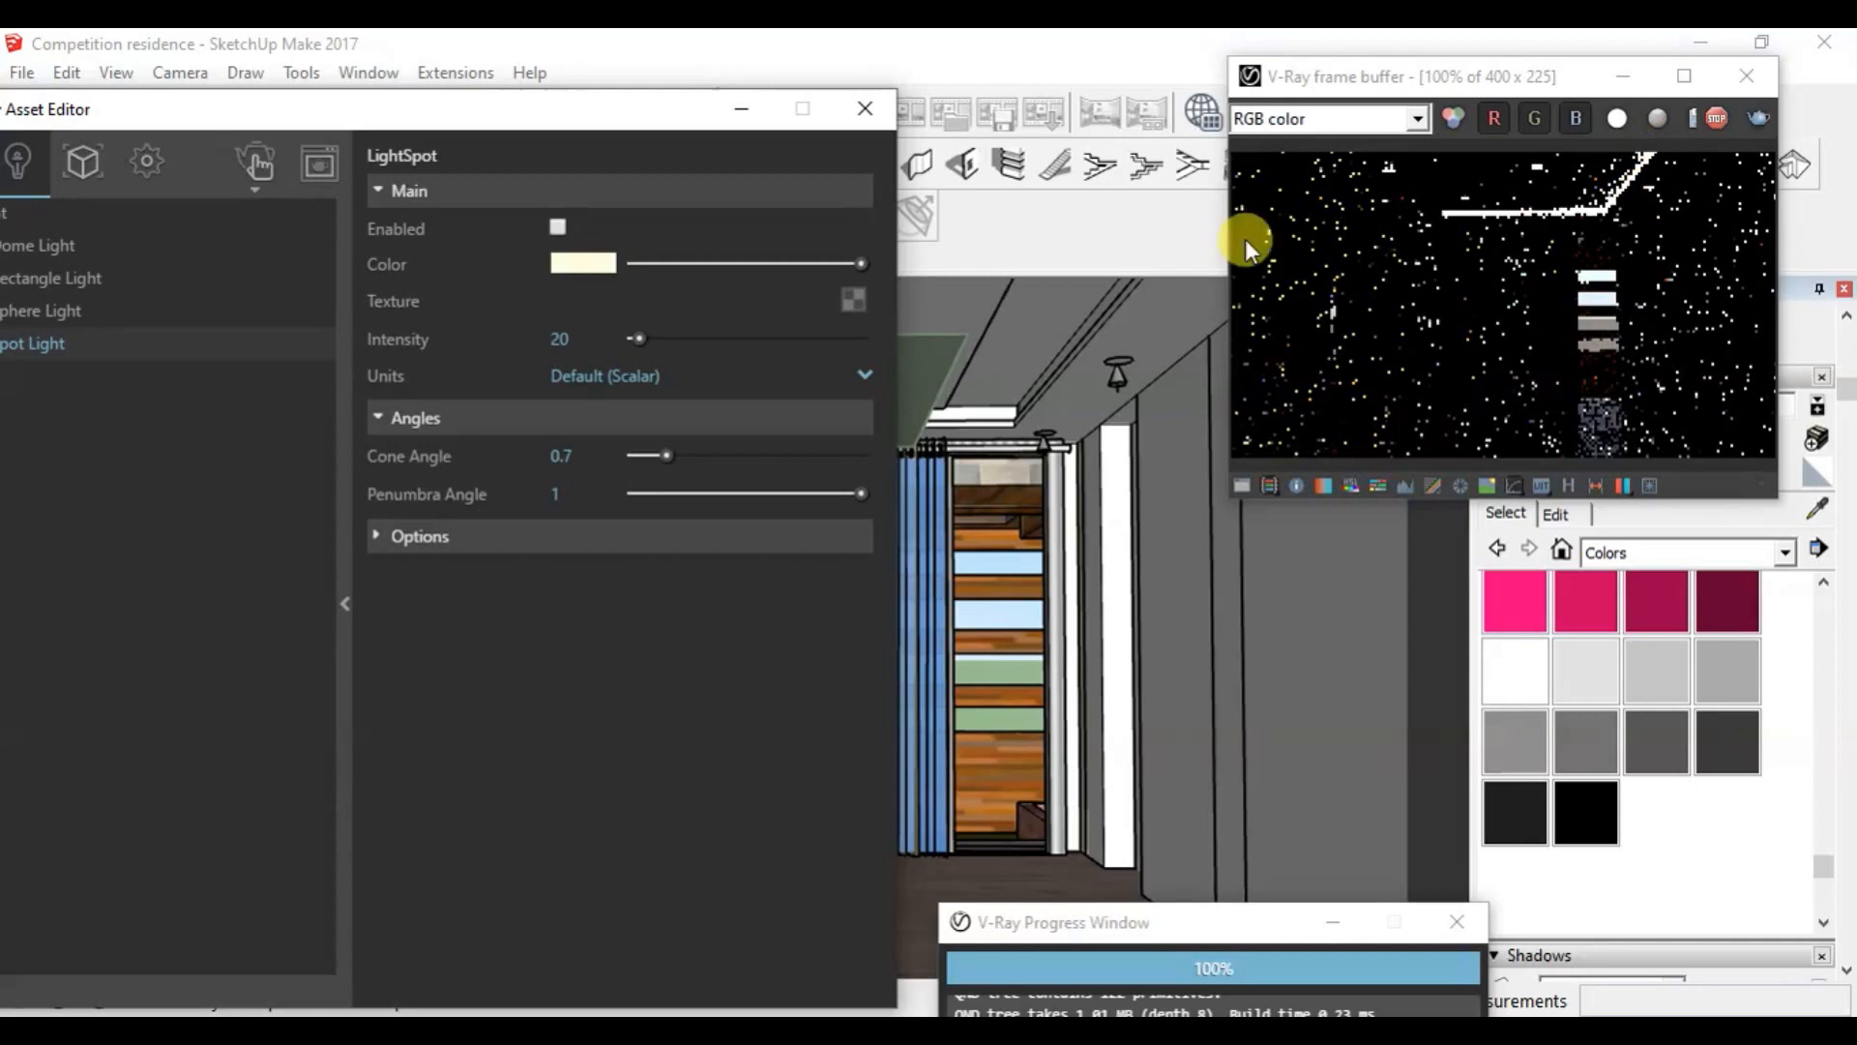
mouse_move(525, 132)
left_mouse_down()
mouse_move(766, 93)
mouse_move(647, 114)
left_mouse_up()
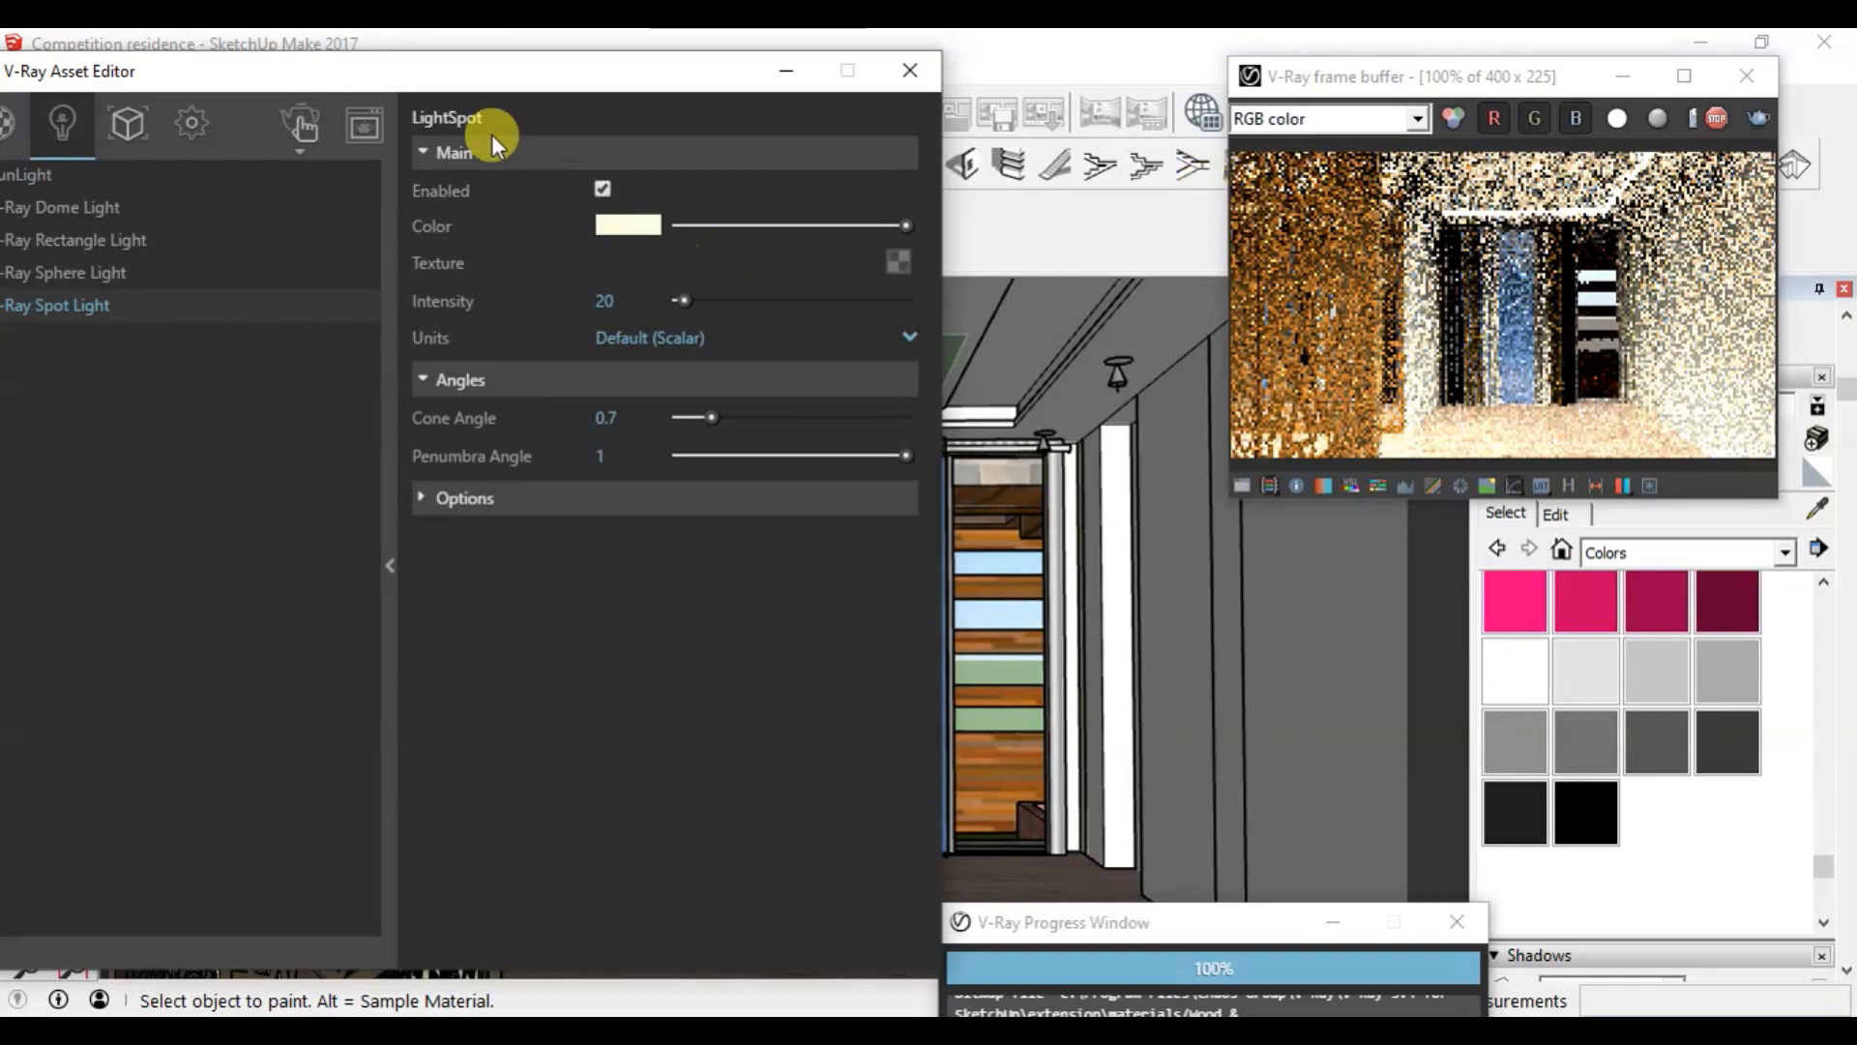
left_click_drag(503, 85, 536, 615)
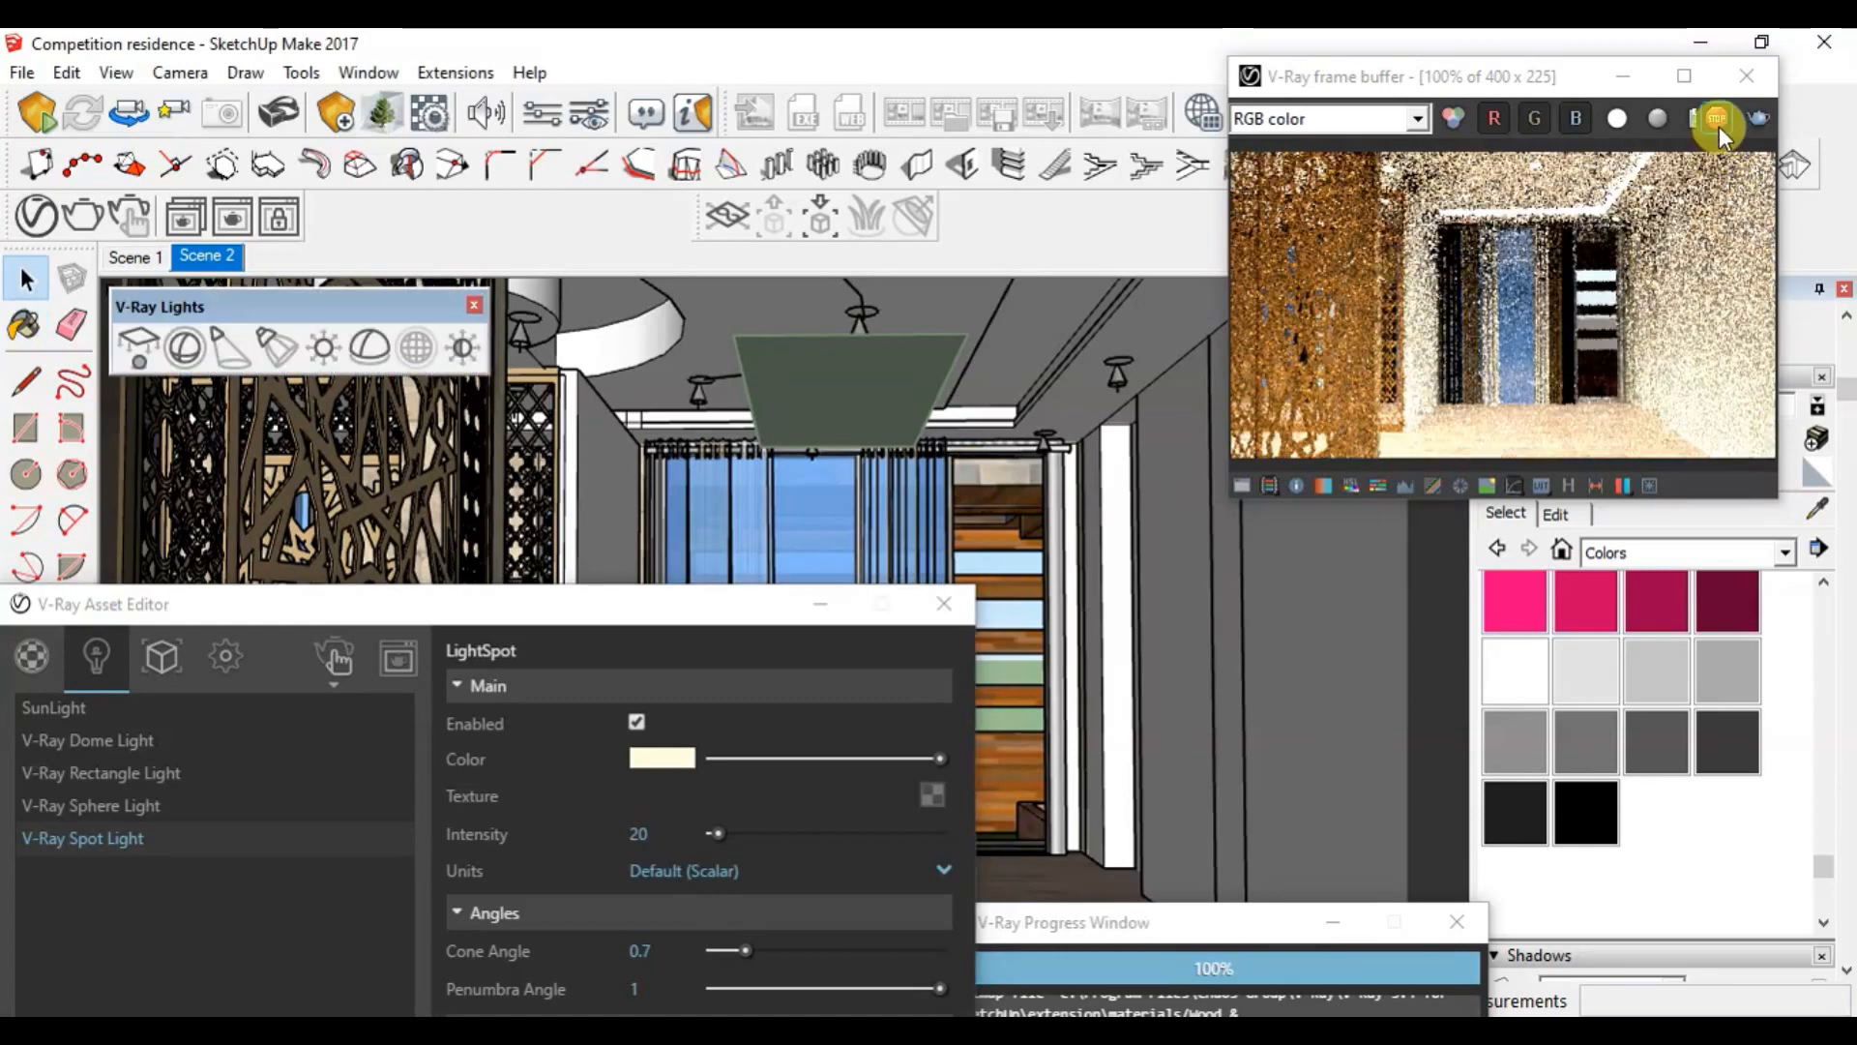
left_click(1717, 123)
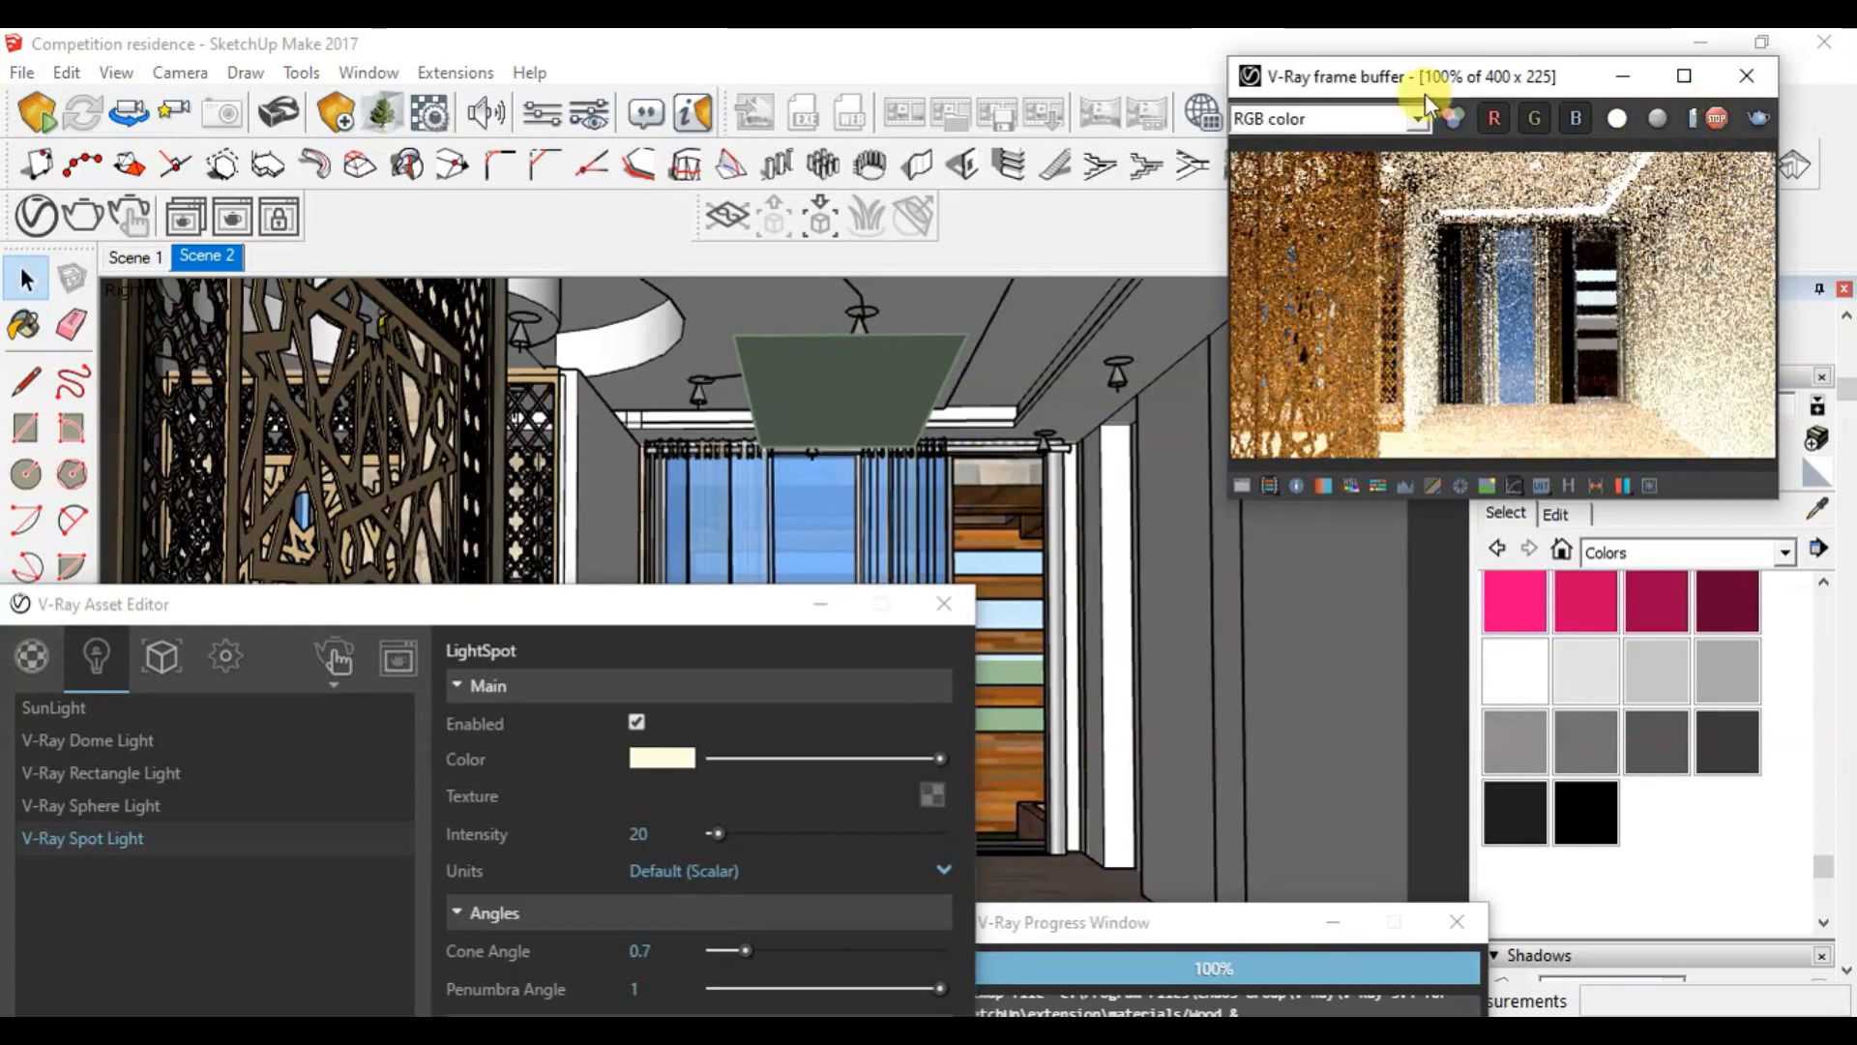
Step: Examine the IES Light's file picker and the file type it accepts without loading a file
left_click(456, 257)
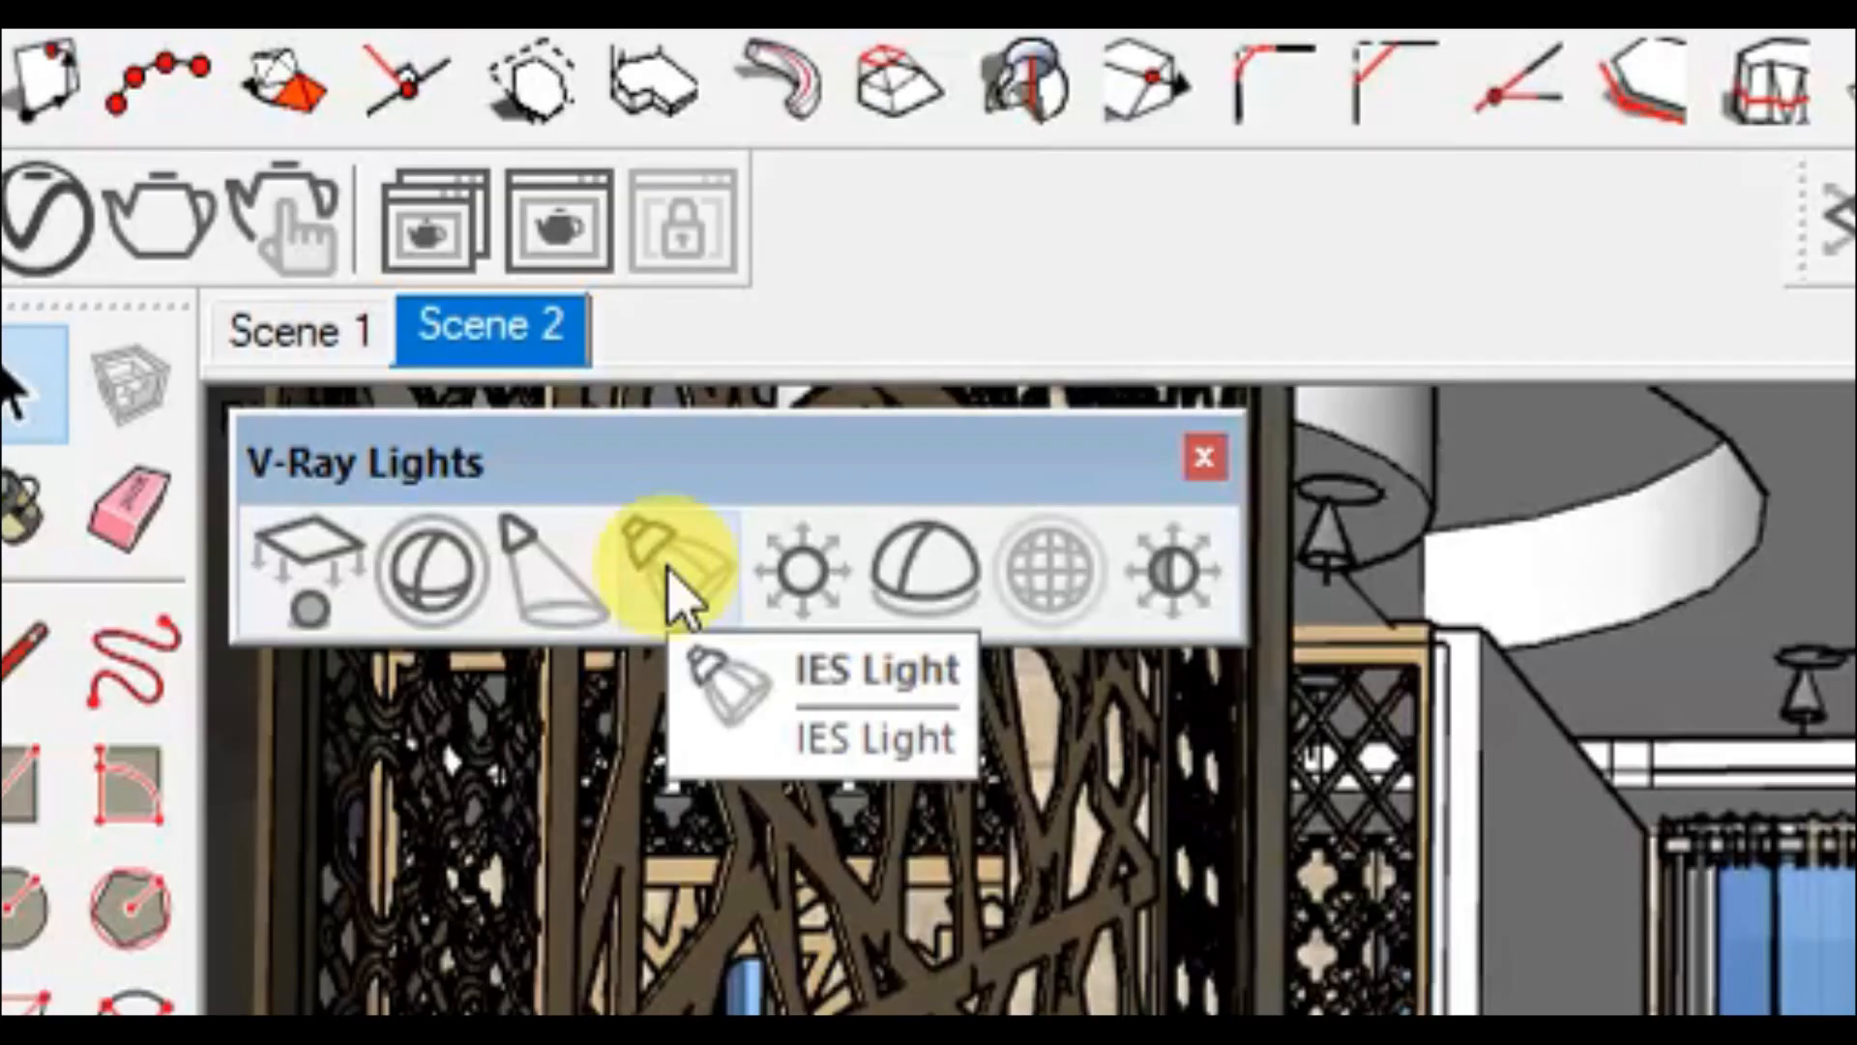
left_click(672, 581)
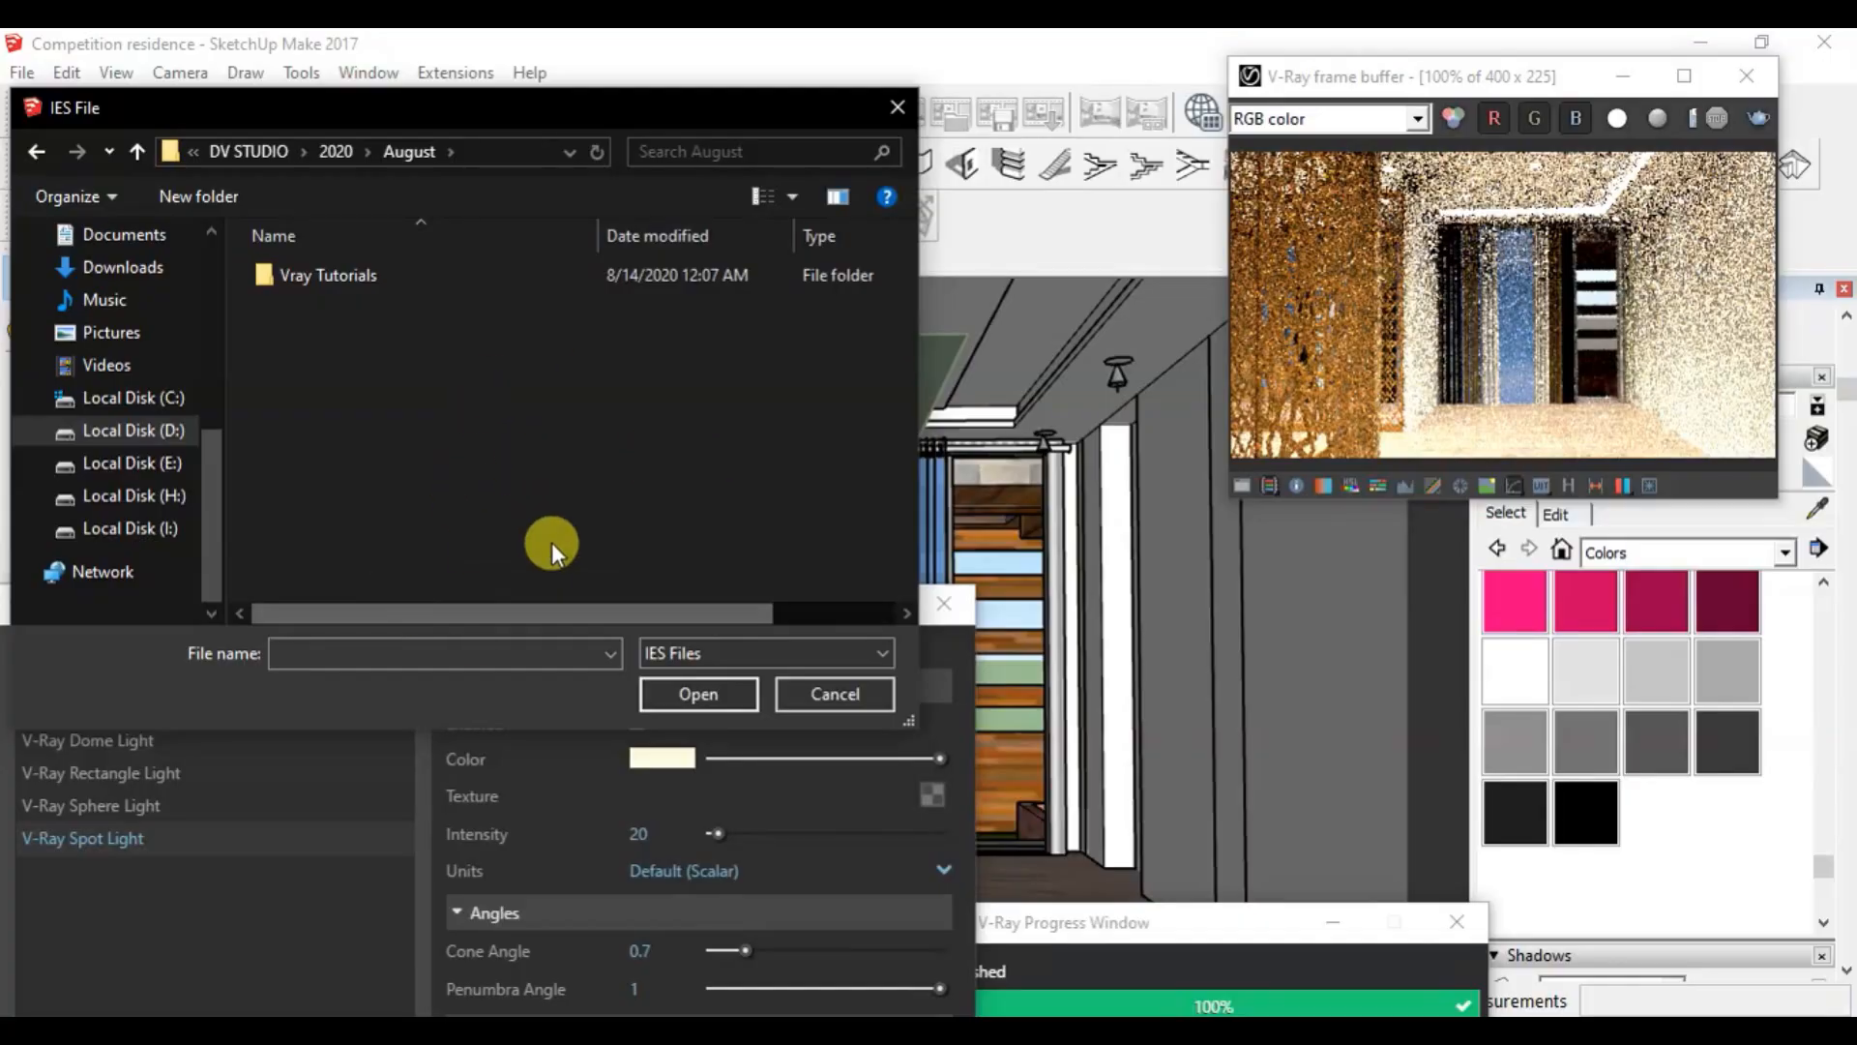
left_click(688, 646)
left_click(689, 646)
left_click(714, 654)
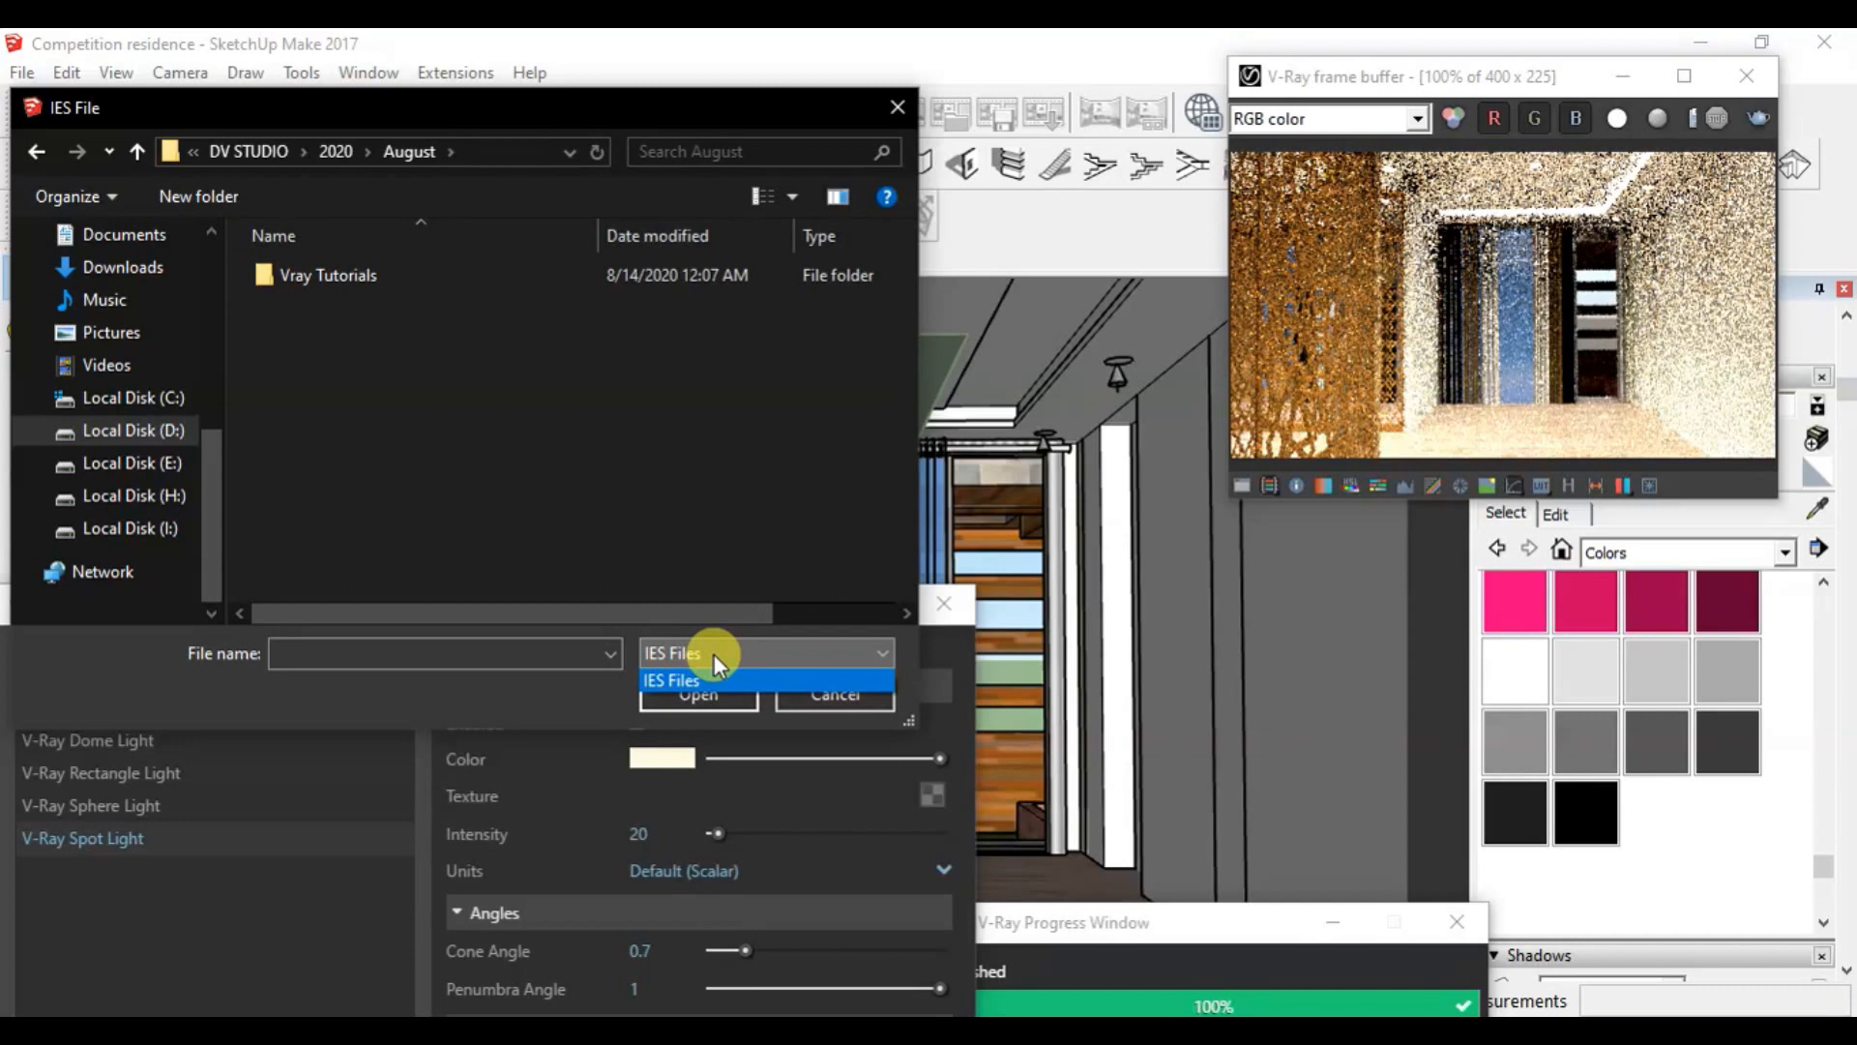
left_click(714, 654)
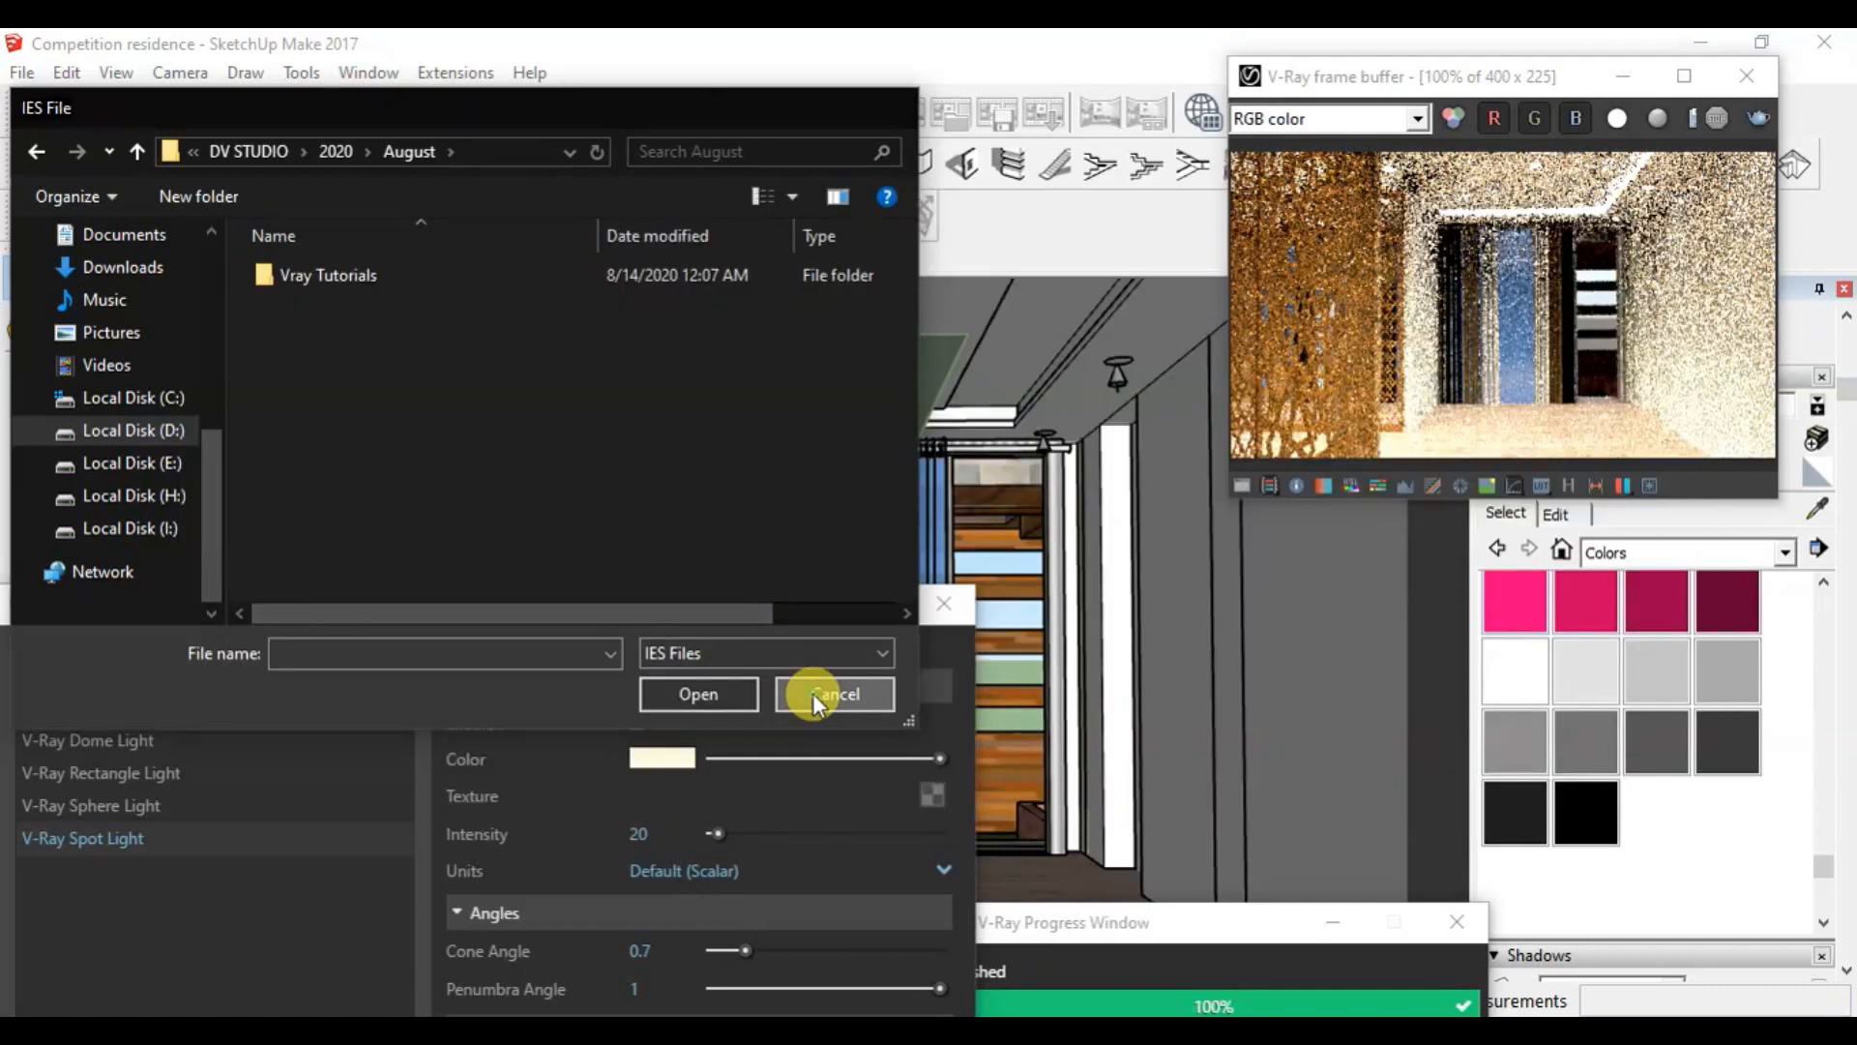
left_click(815, 693)
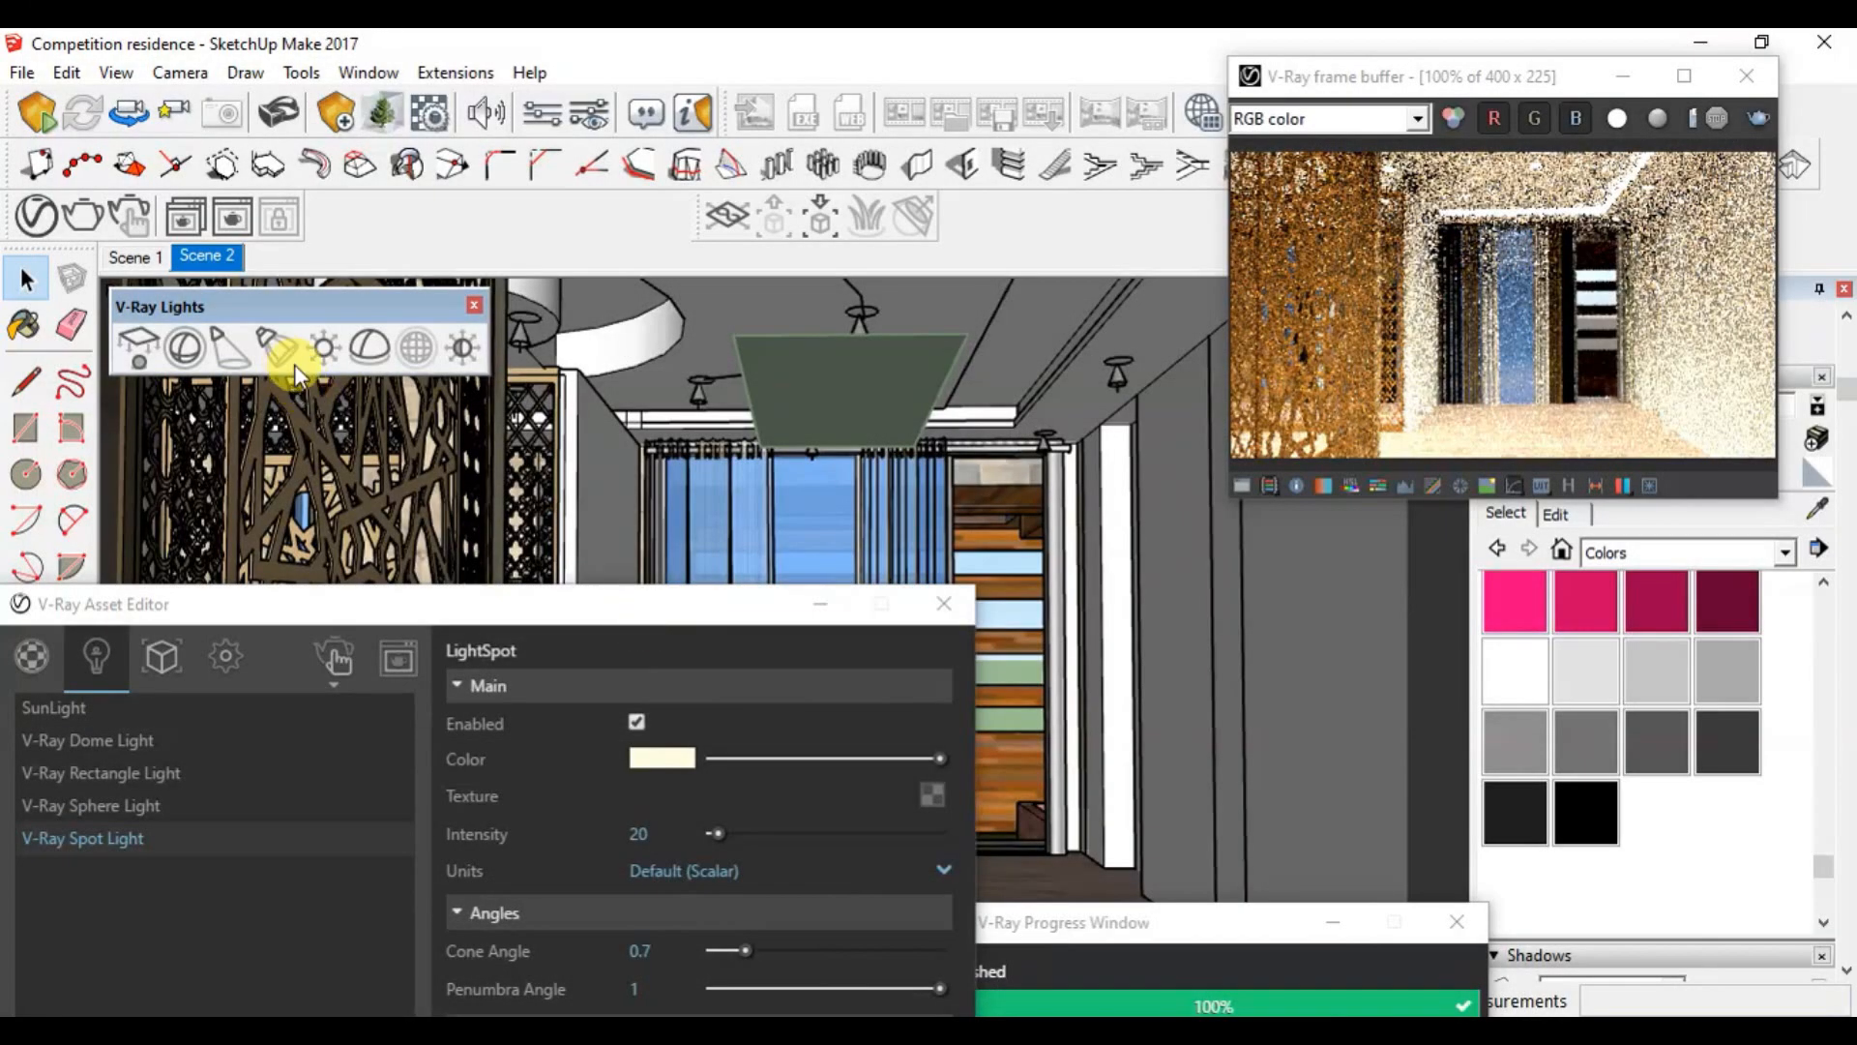
Step: Place a V-Ray Omni Light near the ceiling, in front of the blue curtain
mouse_move(531, 621)
left_mouse_down()
mouse_move(523, 324)
mouse_move(527, 619)
left_mouse_up()
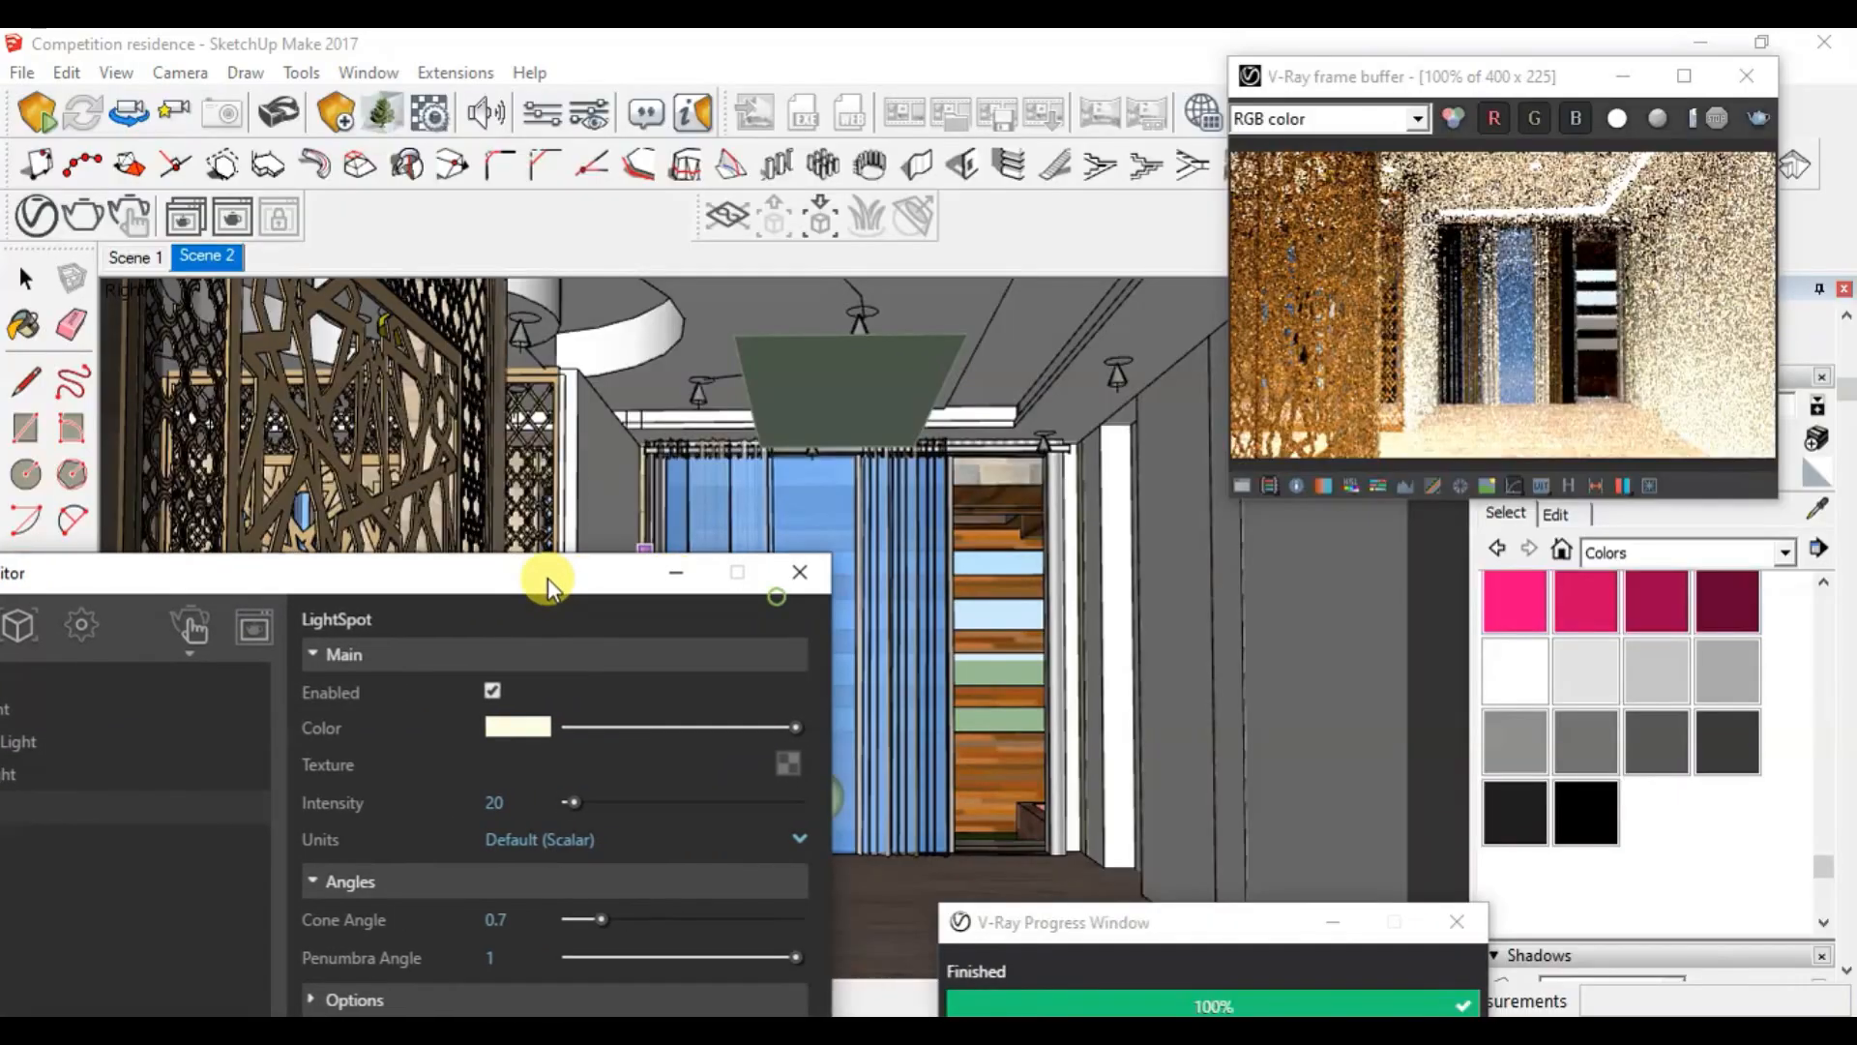
left_click_drag(547, 578, 311, 553)
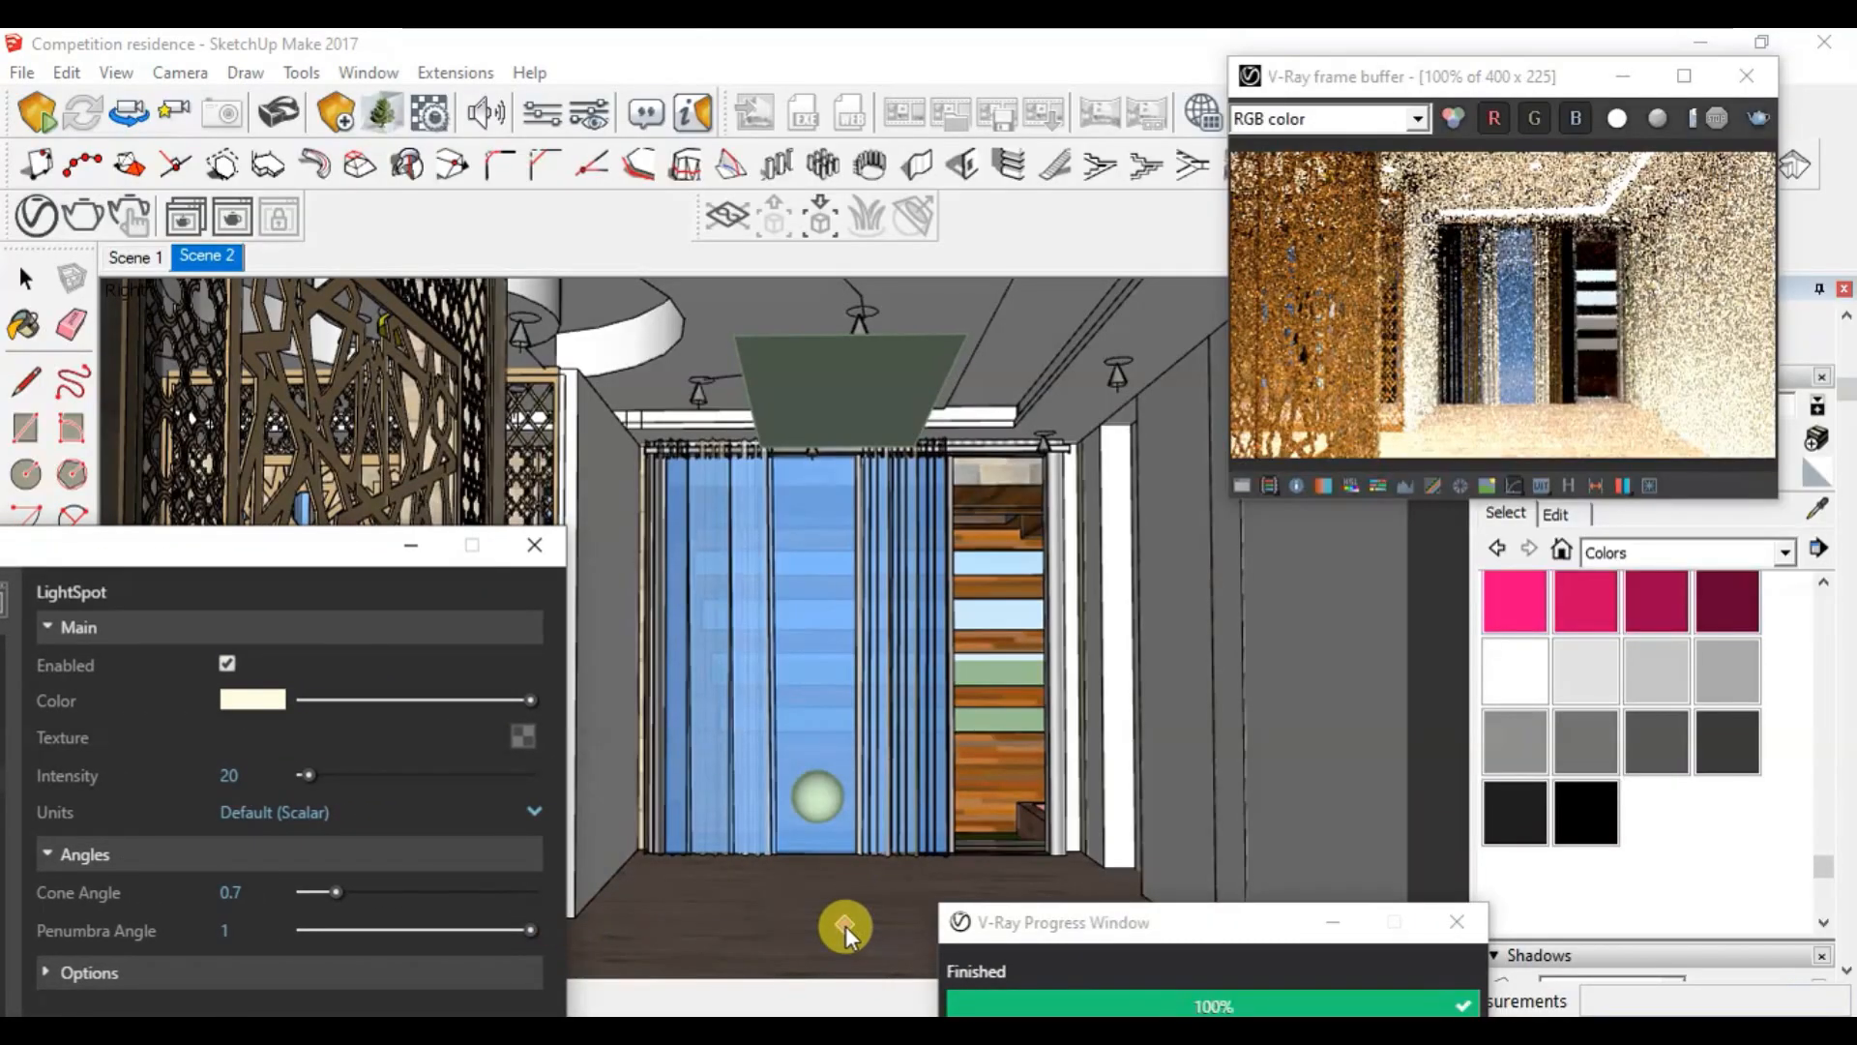
left_click(864, 412)
left_click(929, 683)
Step: Disable the V-Ray Spot Light and start a new interactive render
left_click_drag(283, 544, 963, 211)
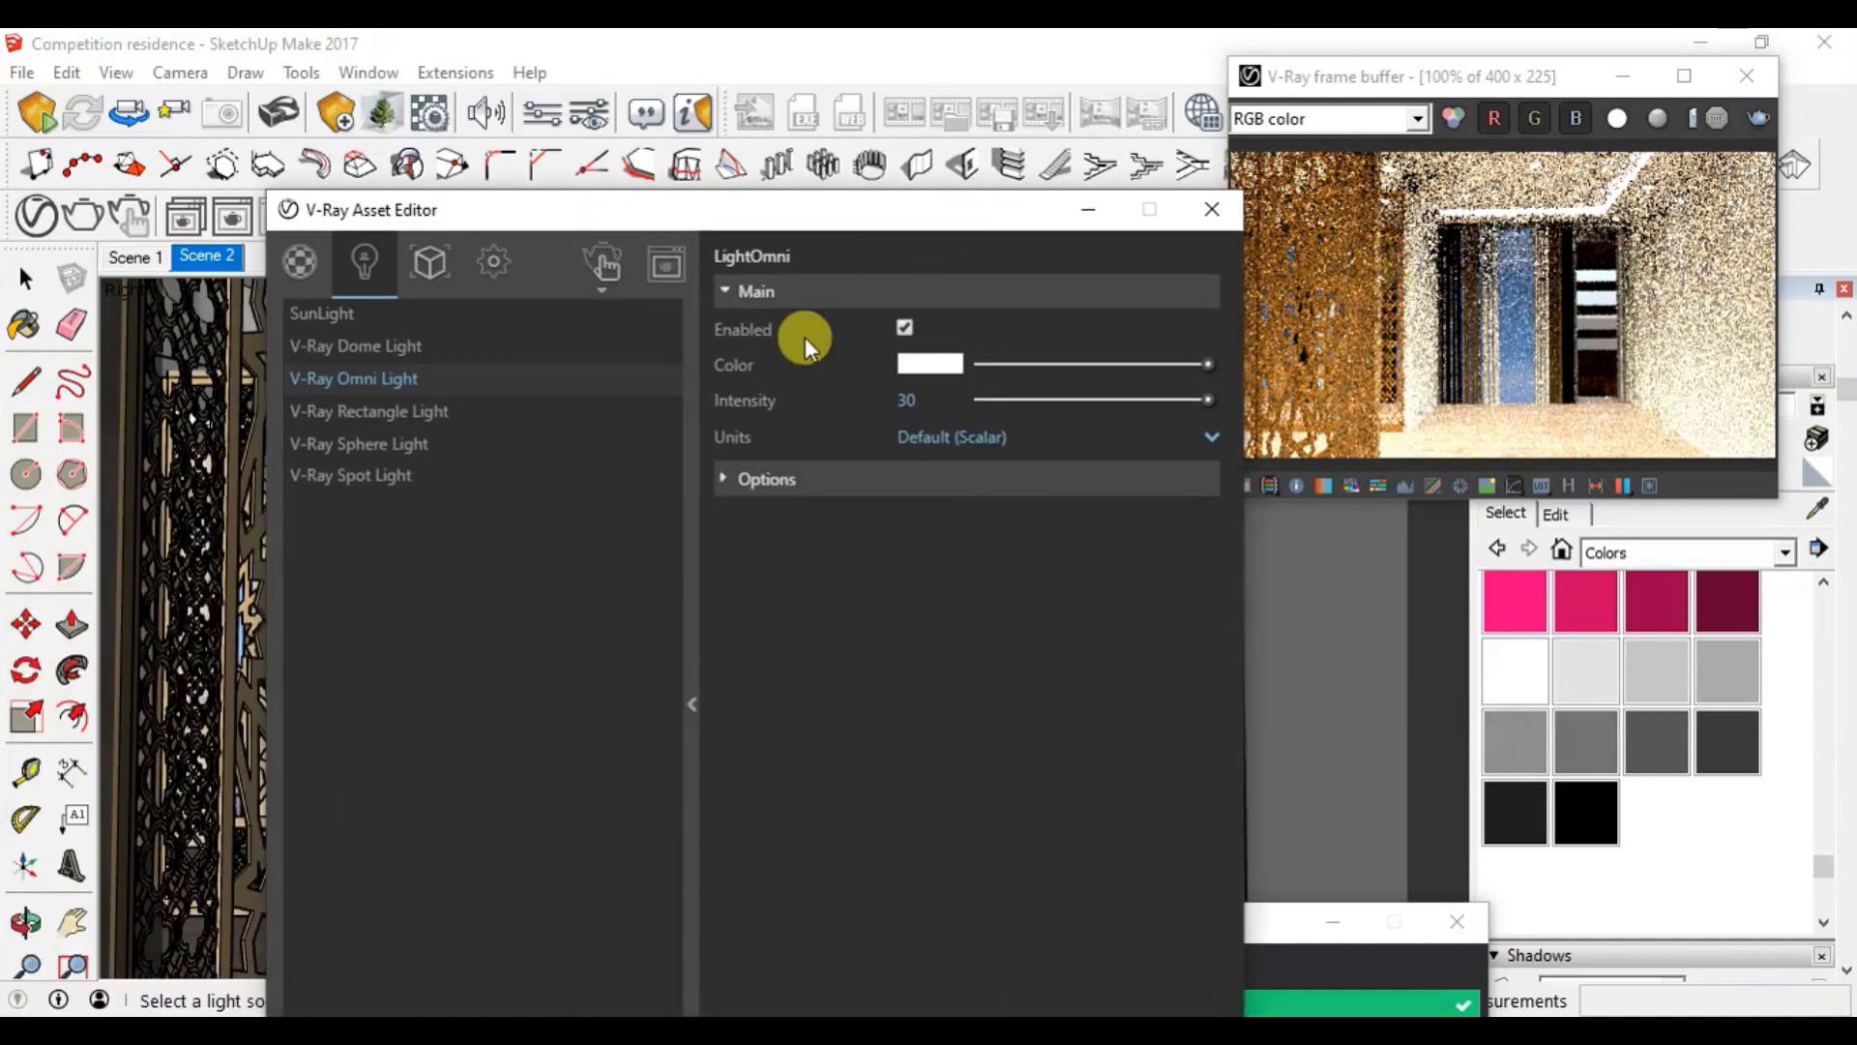
left_click(421, 472)
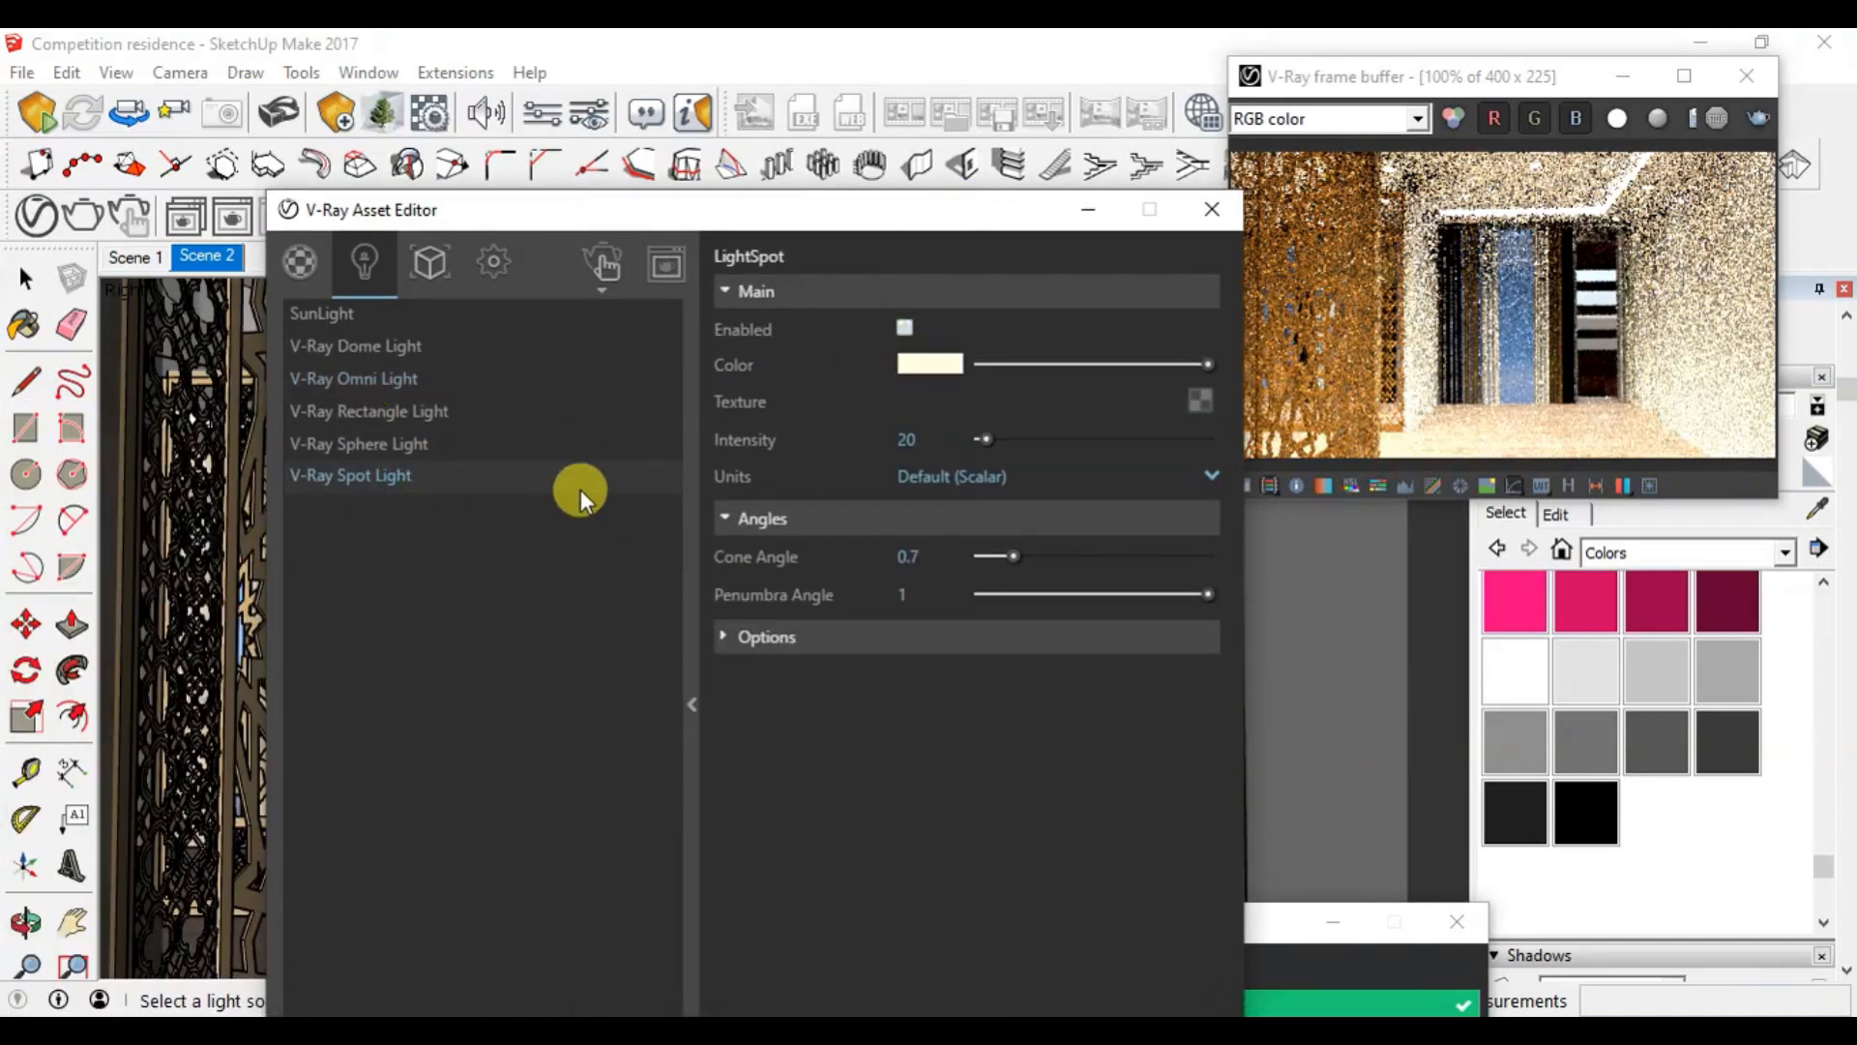
left_click_drag(844, 212, 153, 258)
left_click(1756, 121)
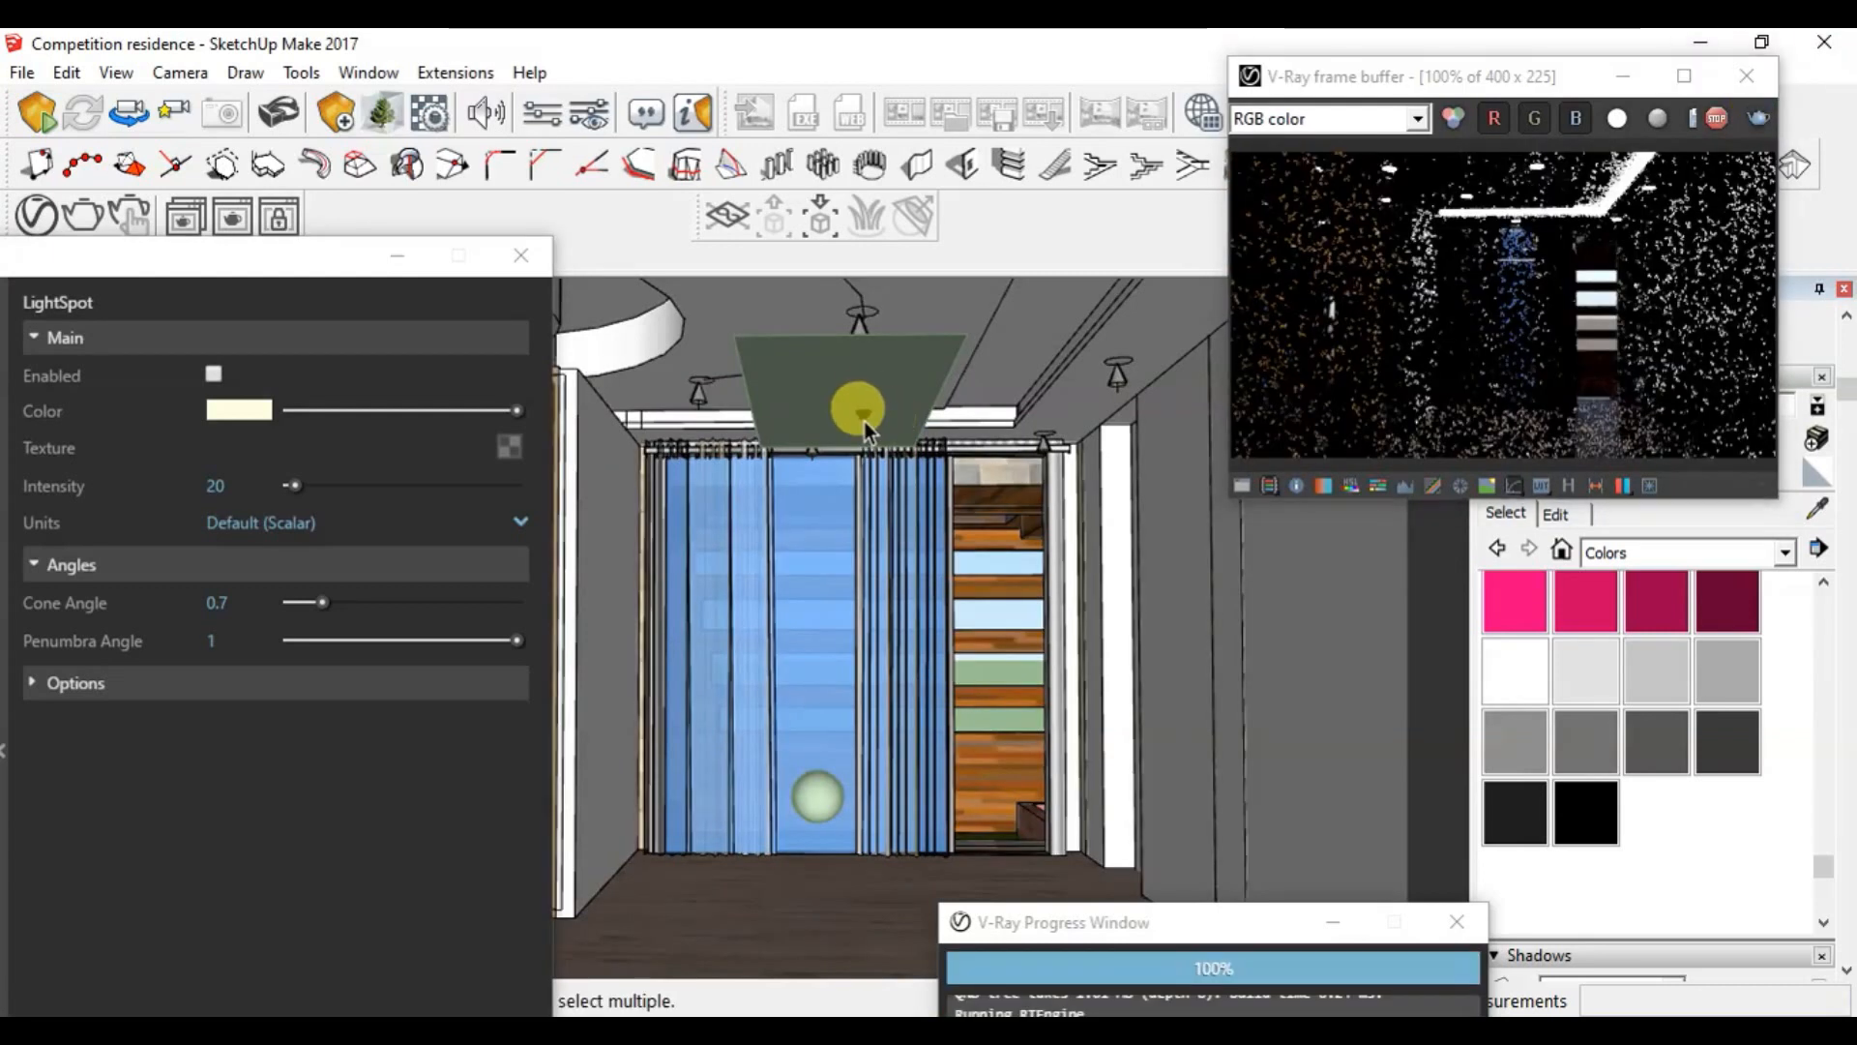
Step: Move the omni light straight down by 3'
key("m")
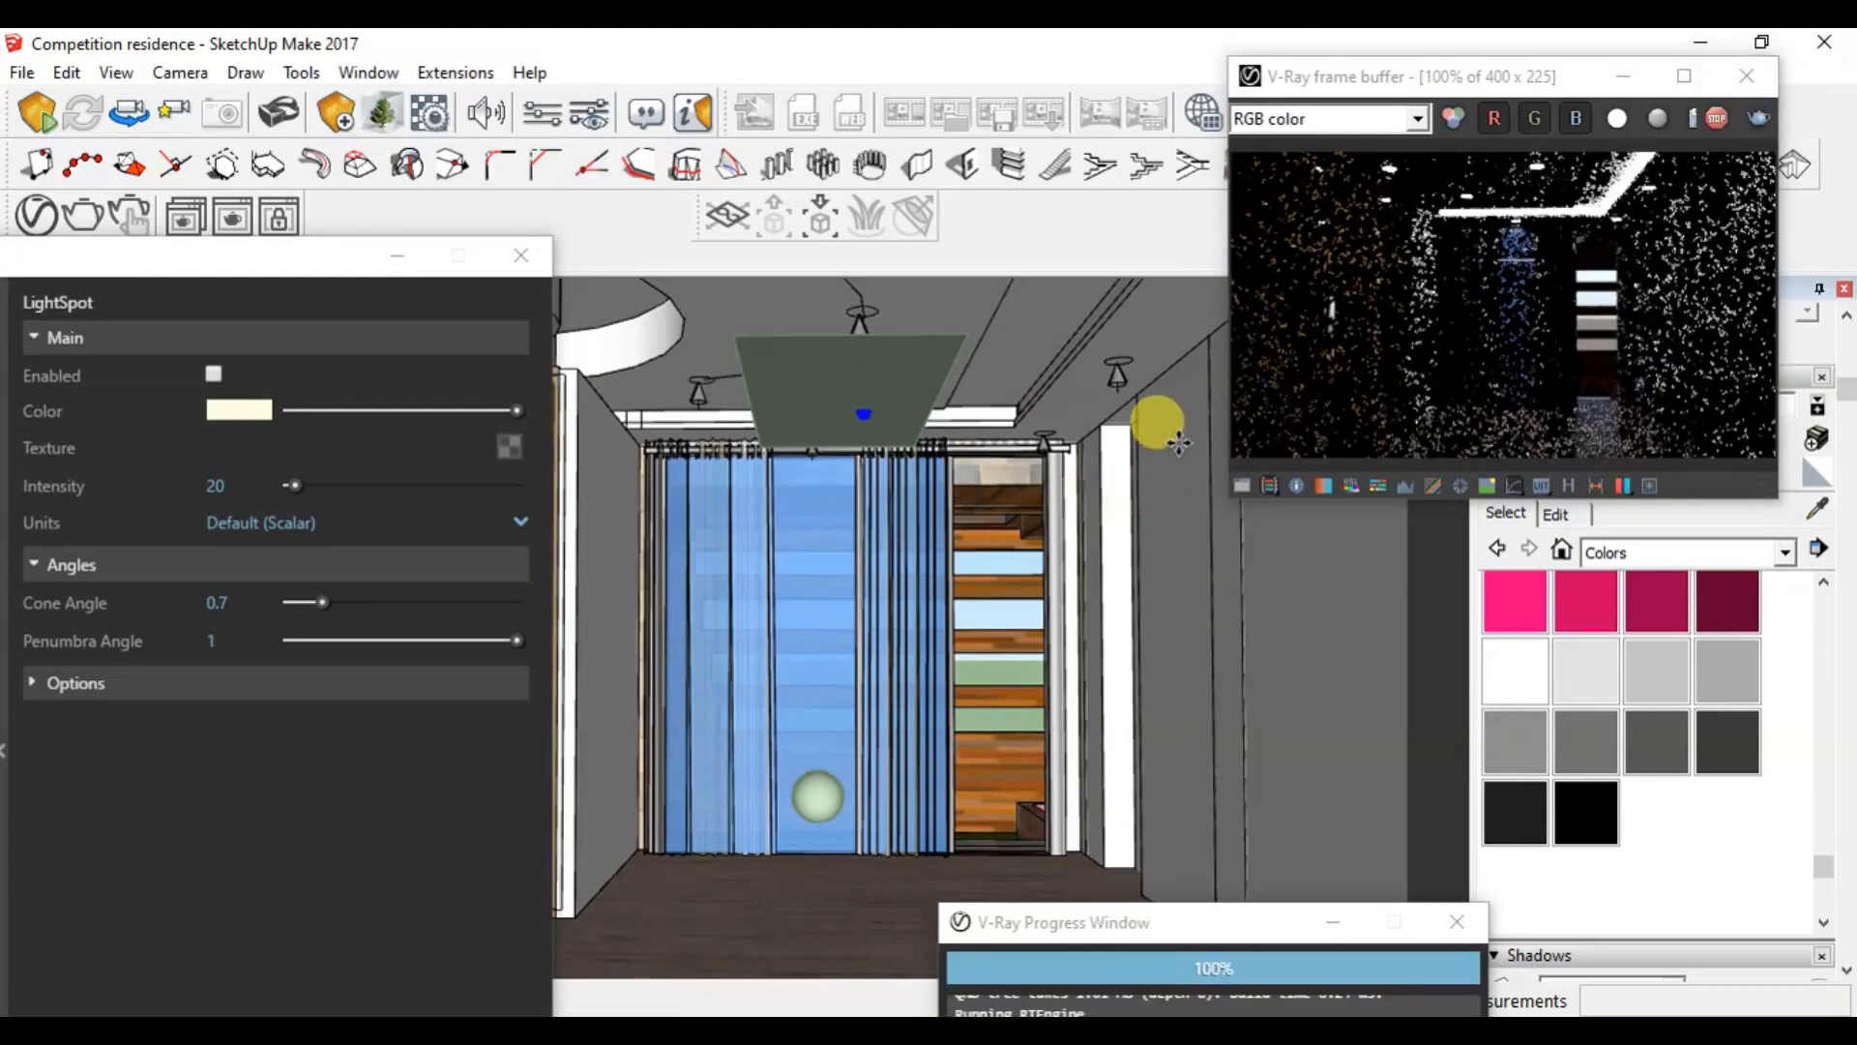
left_click(1177, 441)
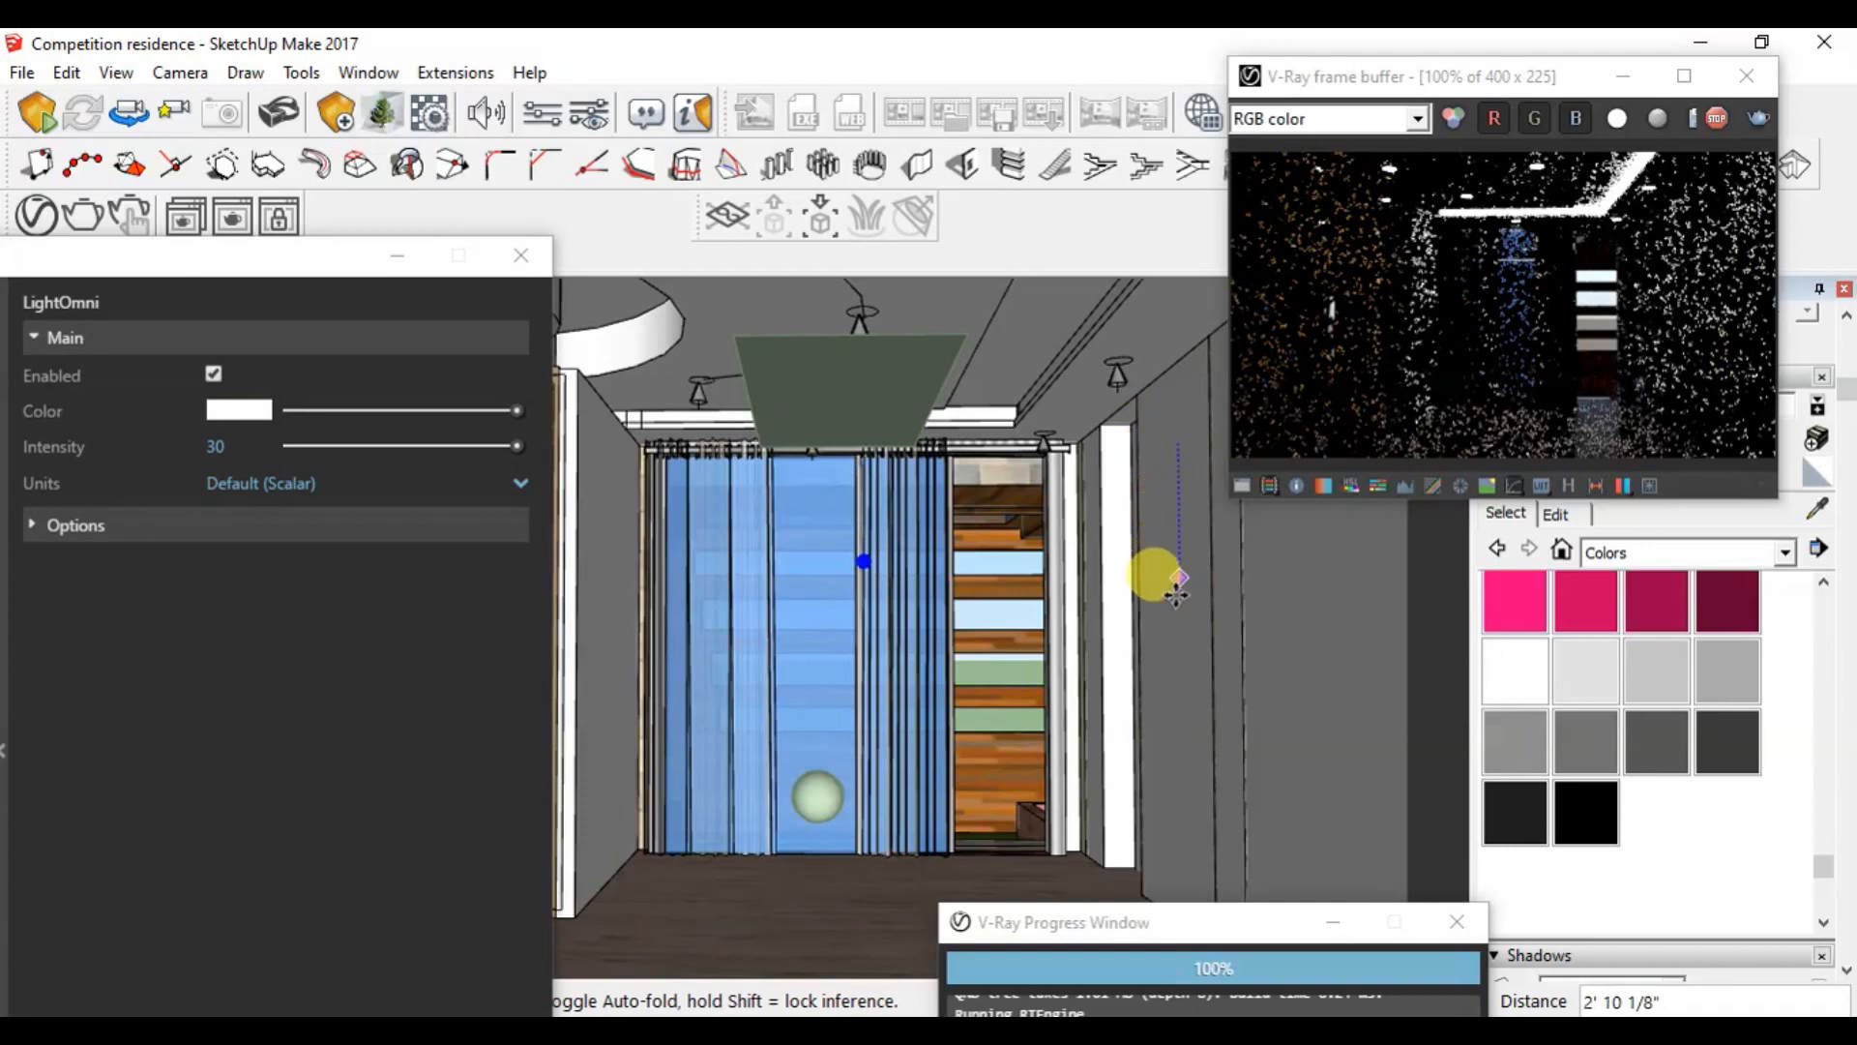
left_click(1176, 596)
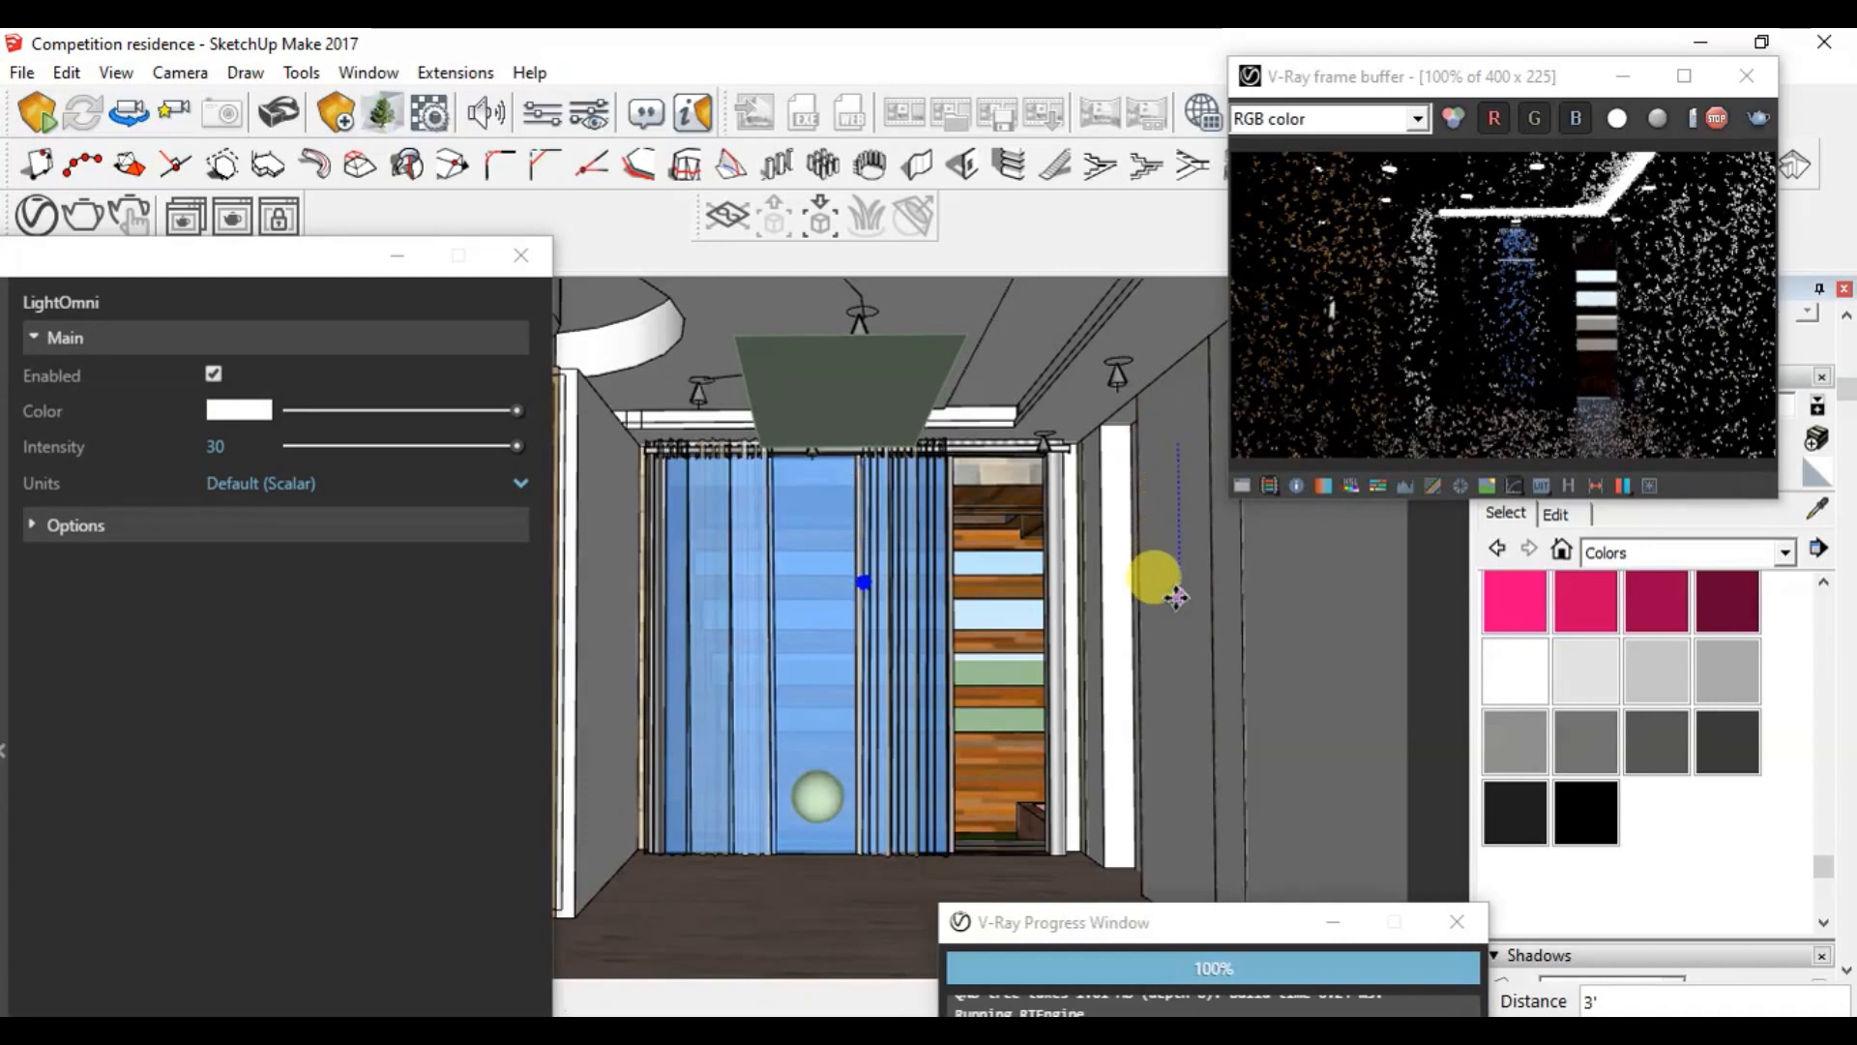
Step: Set the omni light's intensity to 500
left_click(239, 264)
left_click_drag(255, 270, 294, 206)
double_click(305, 390)
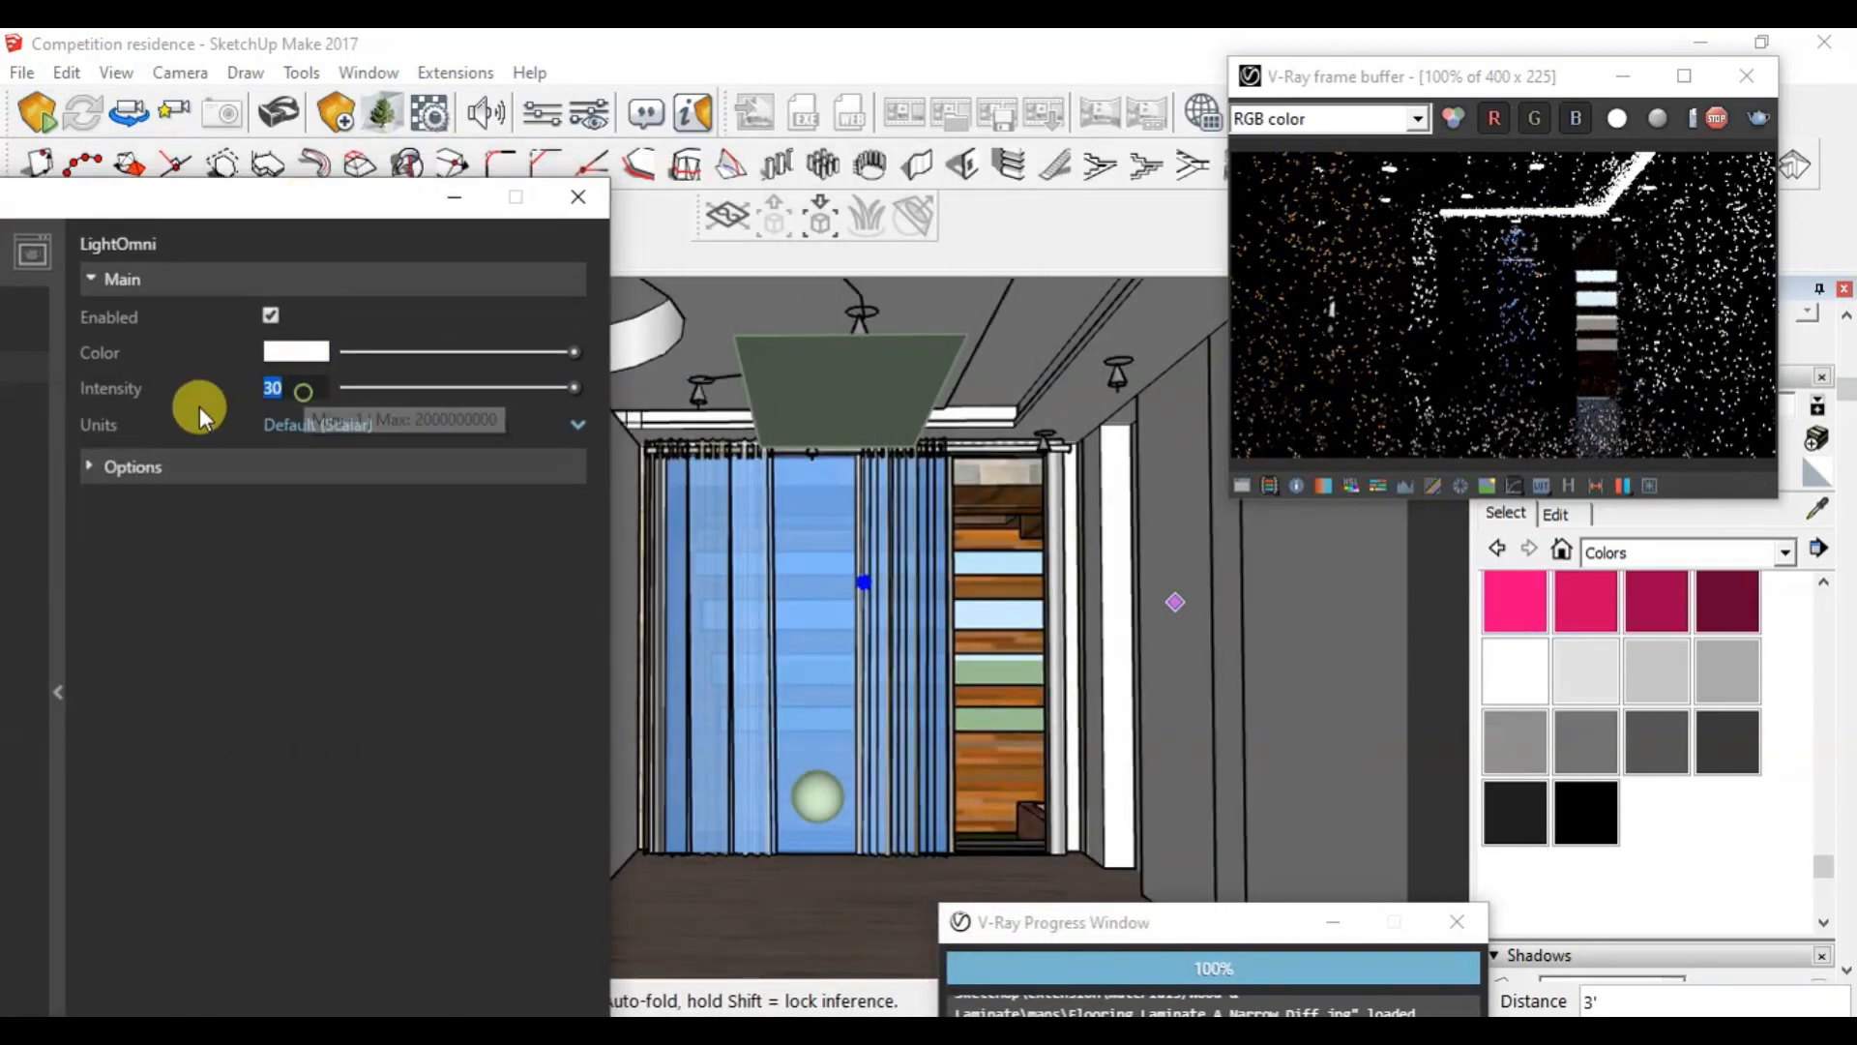
type("500")
key("Return")
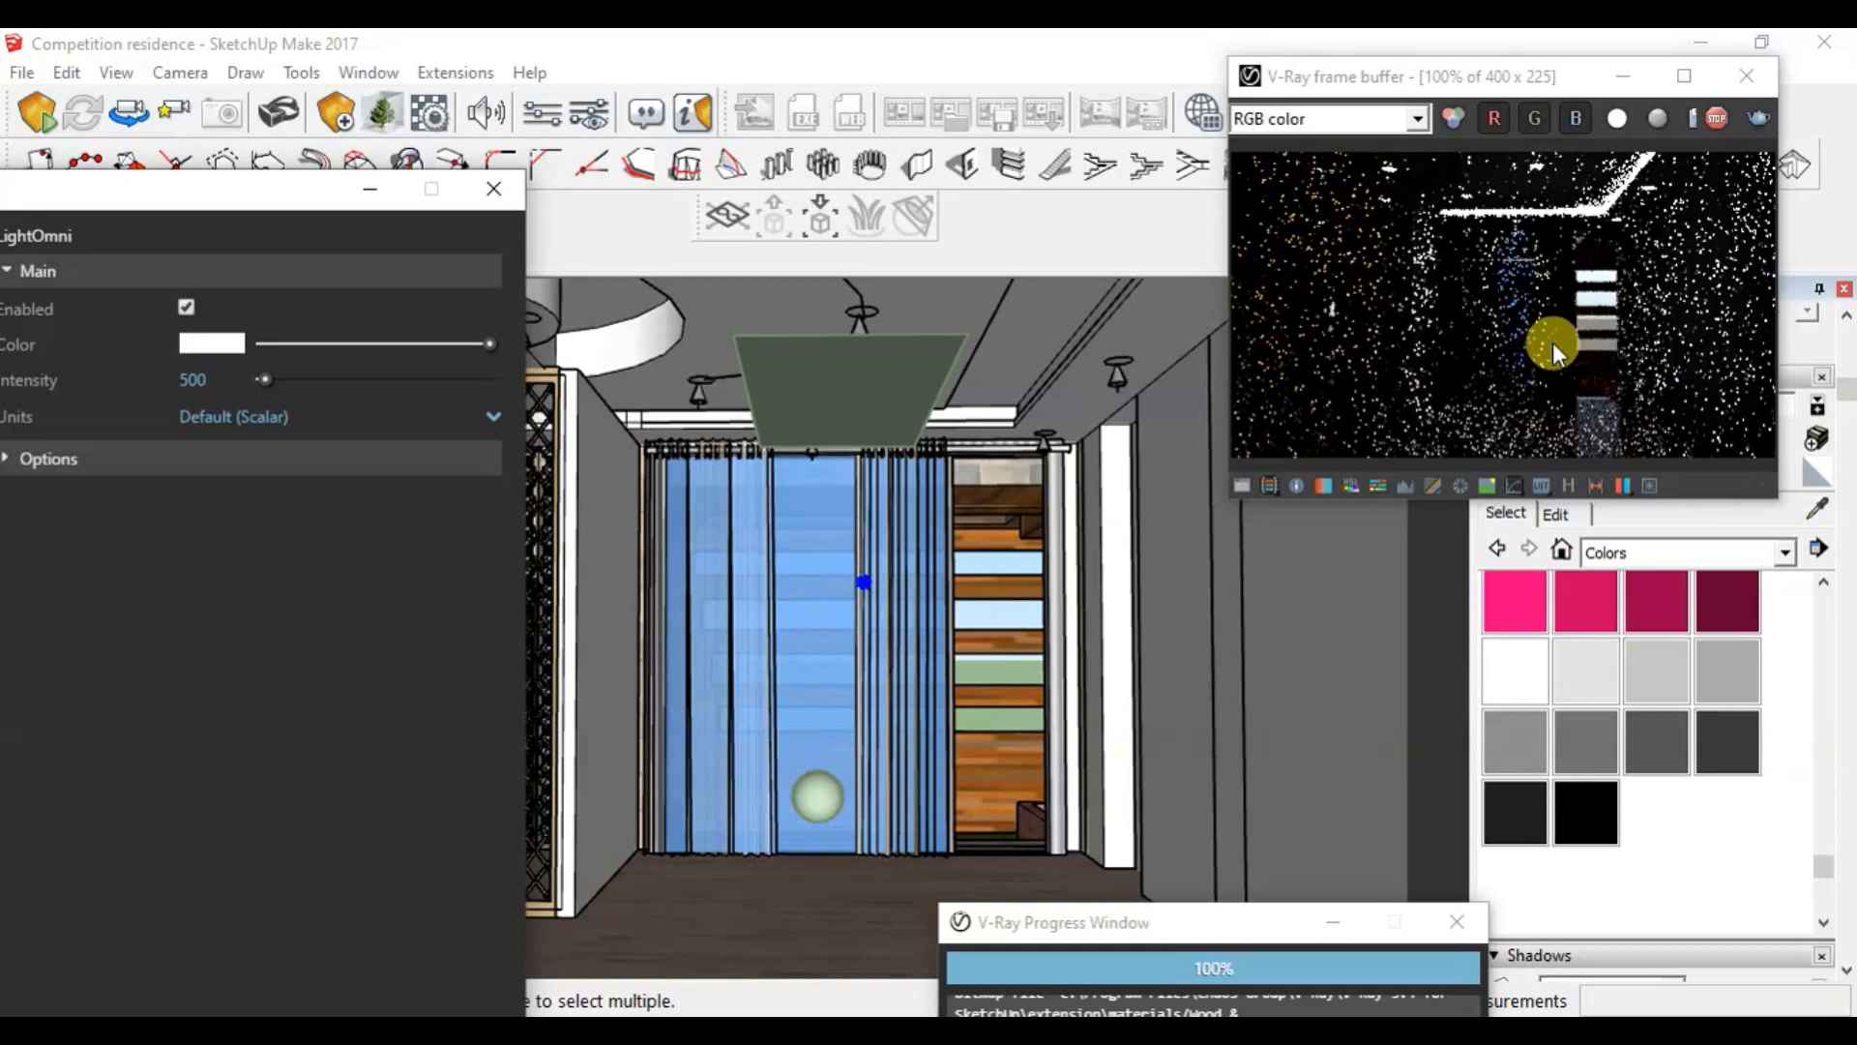
Step: Raise the omni light's intensity to 5000
left_click(232, 379)
type("0")
key("Return")
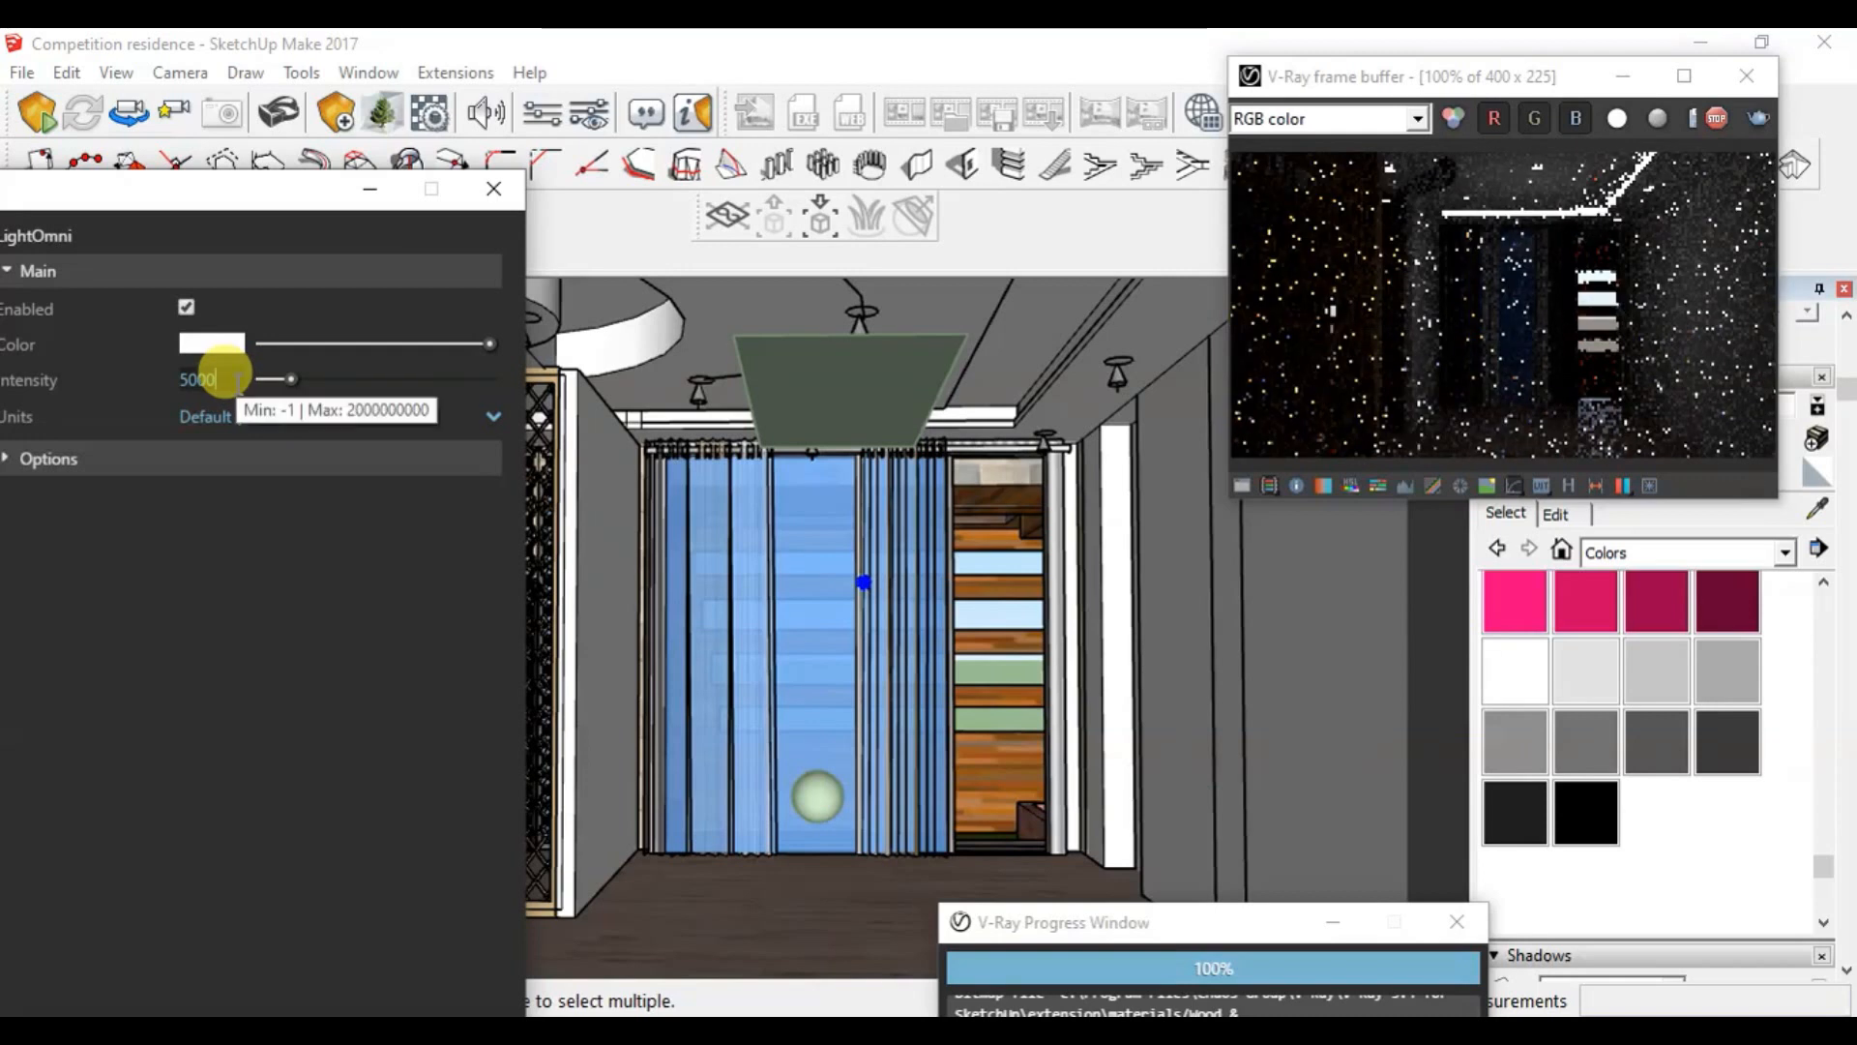
Step: Raise the omni light's intensity to 50000
left_click(224, 379)
type("0")
key("Return")
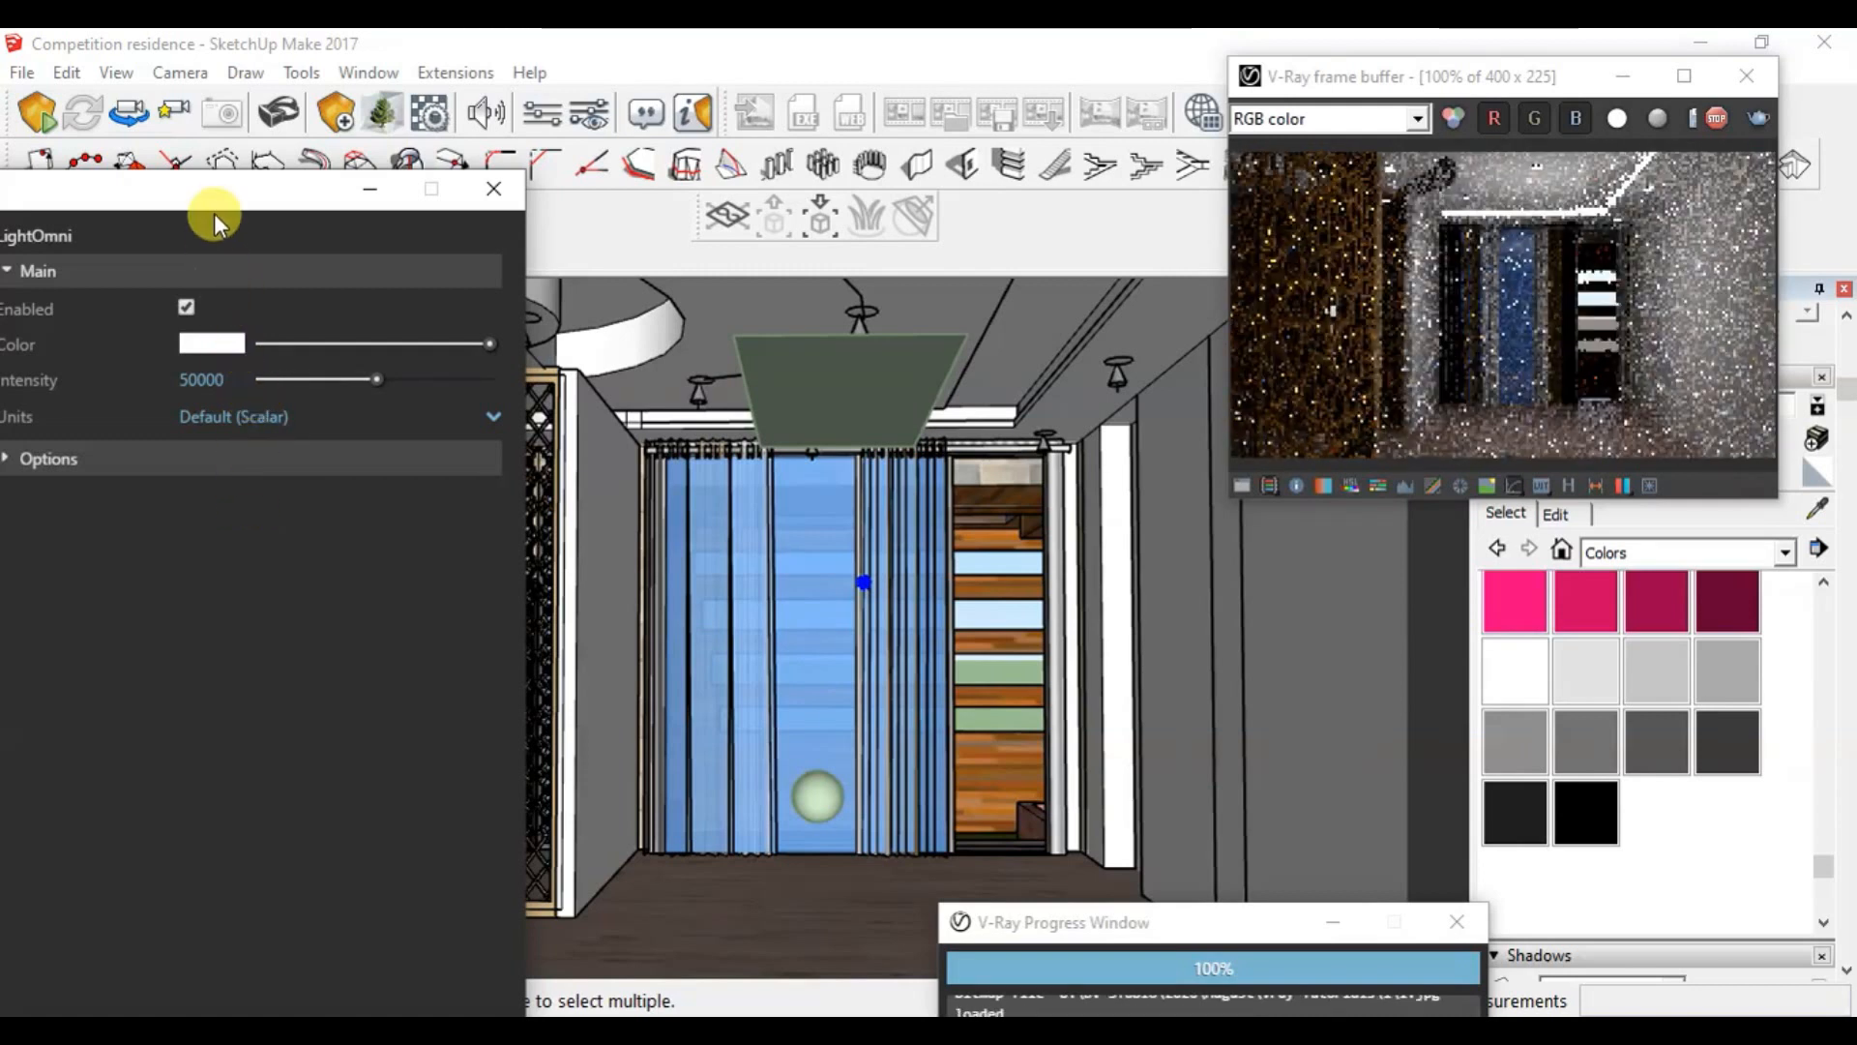
left_click_drag(232, 191, 299, 183)
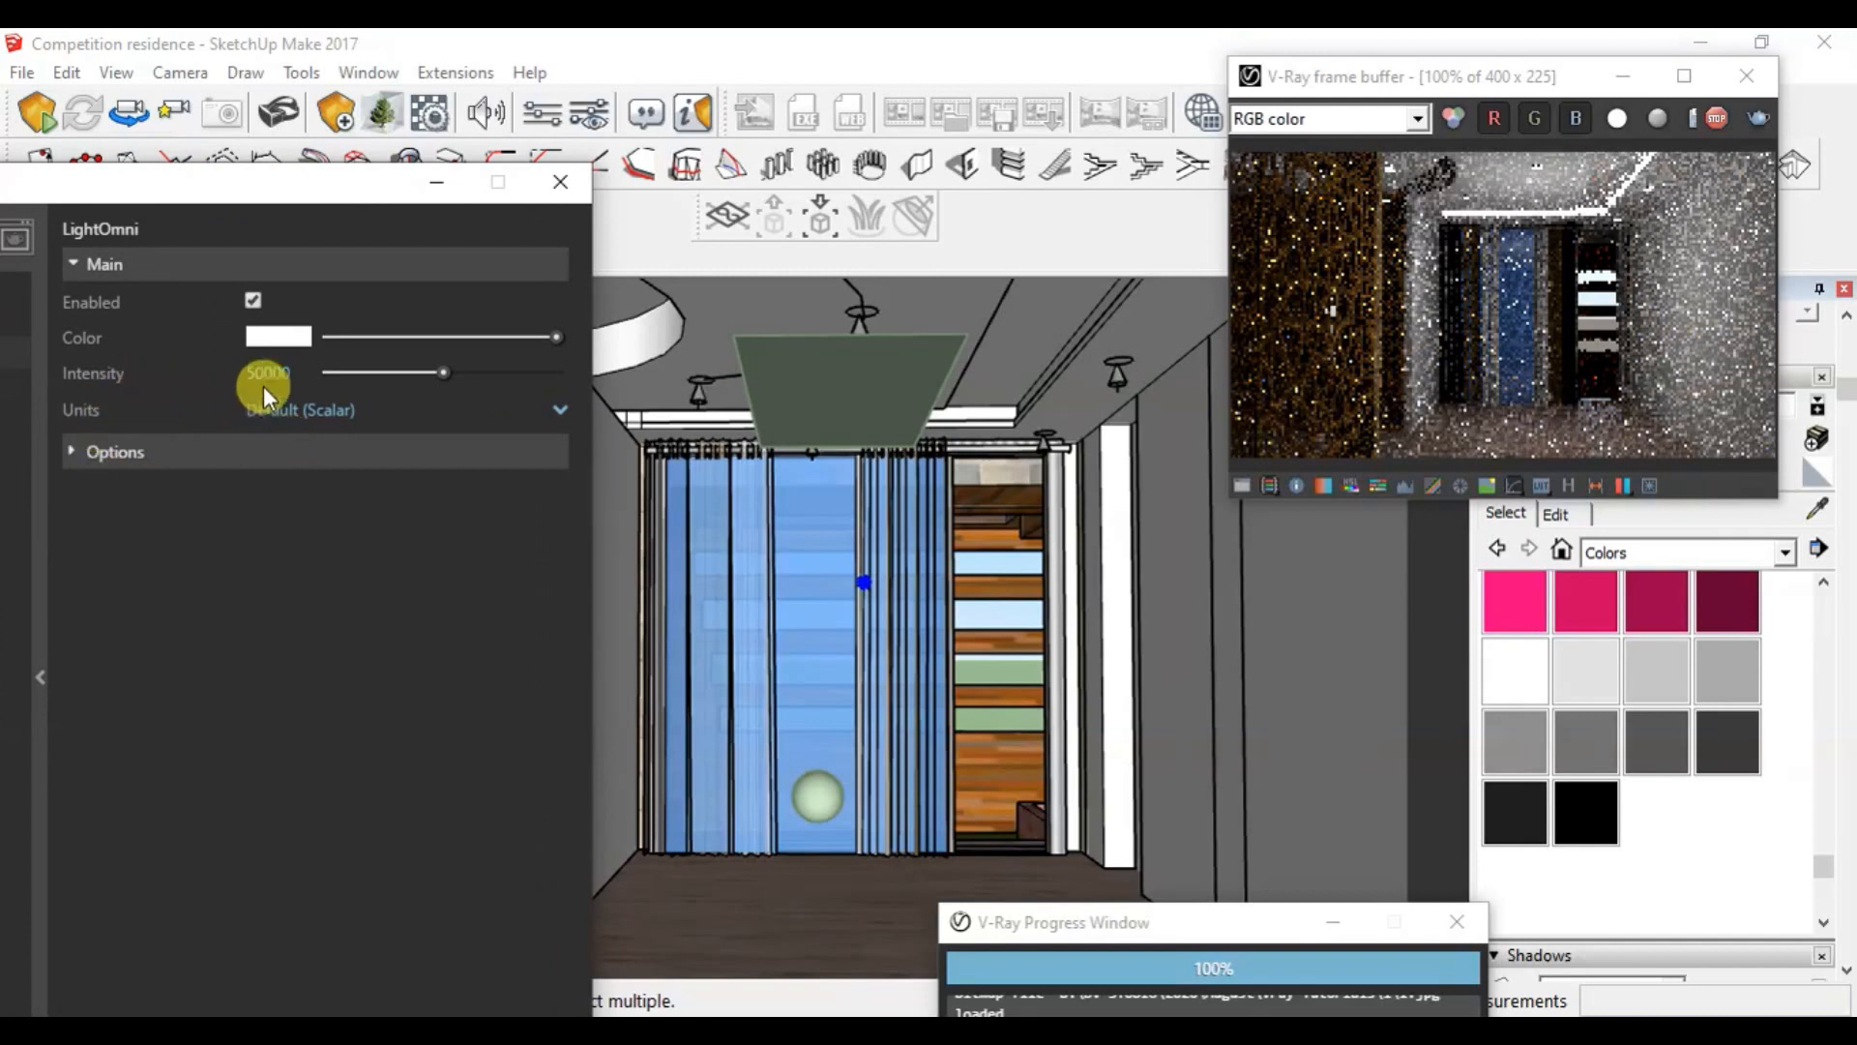
Step: Switch the omni light's units to Radiant power (W) and set its intensity to 500
left_click(328, 407)
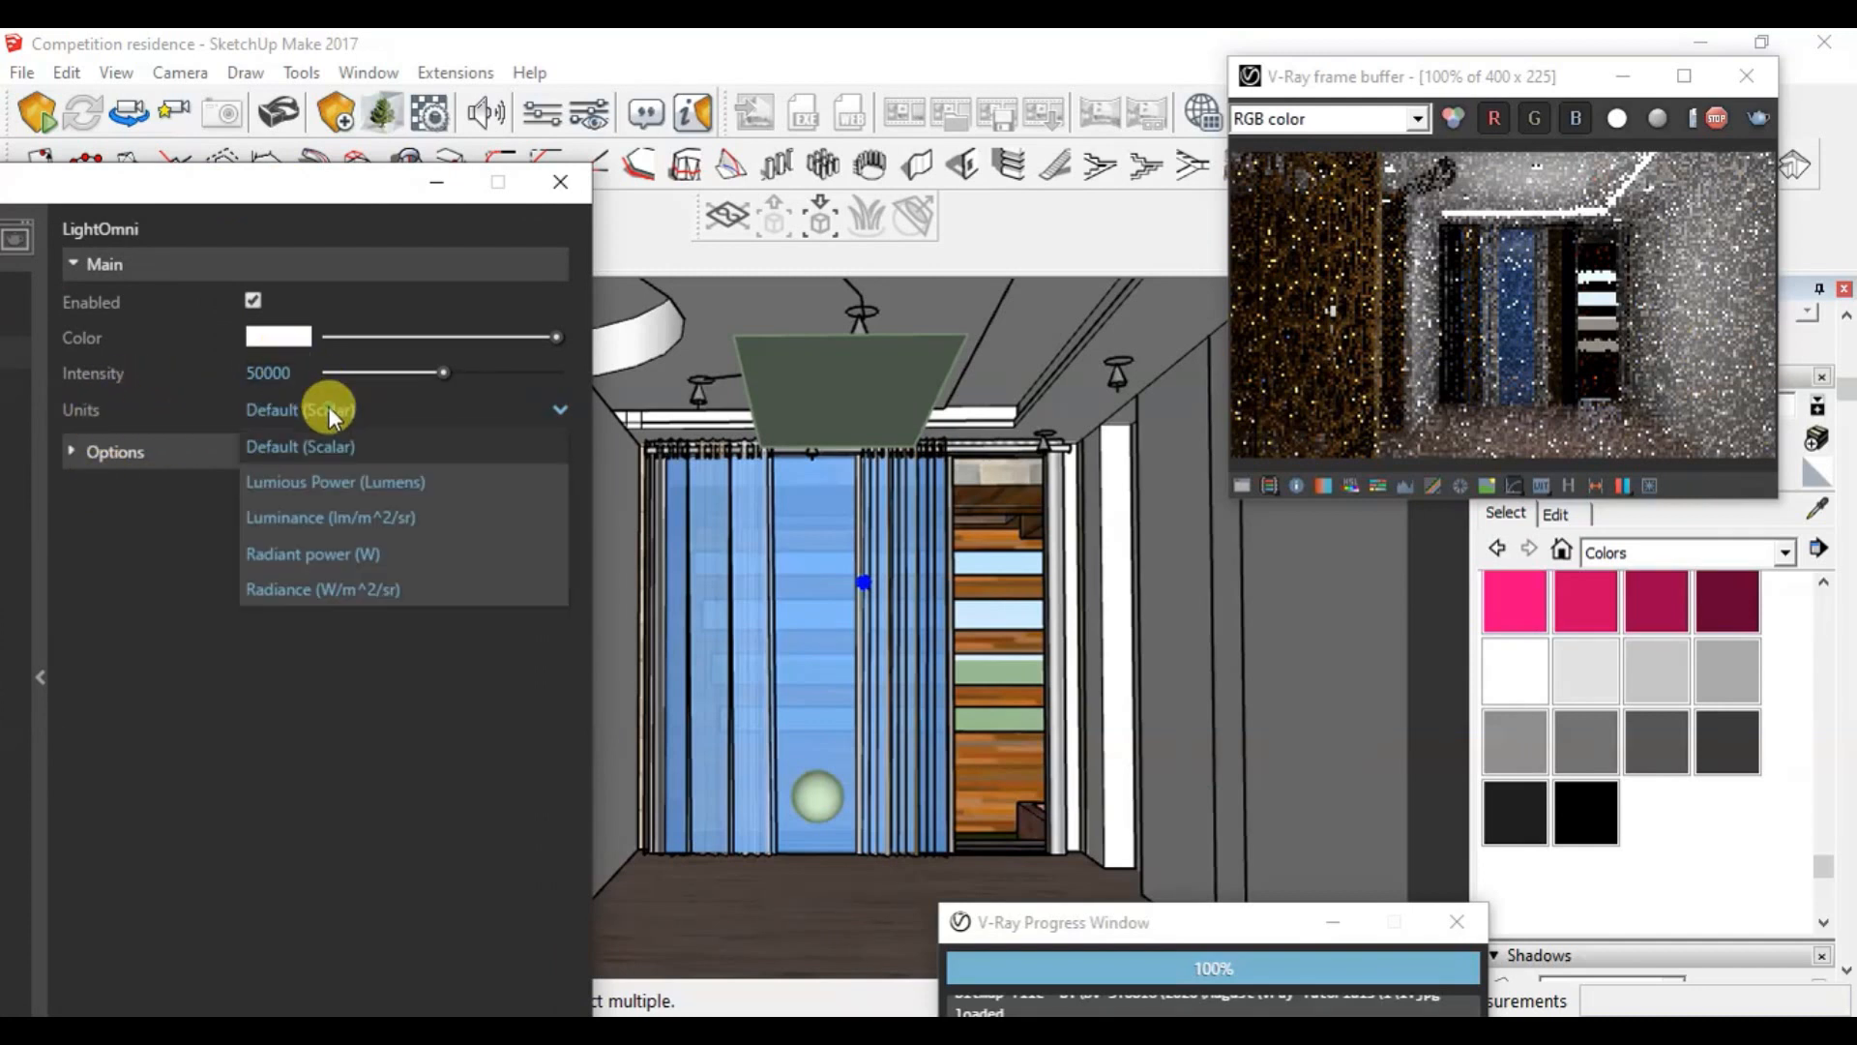
left_click(407, 557)
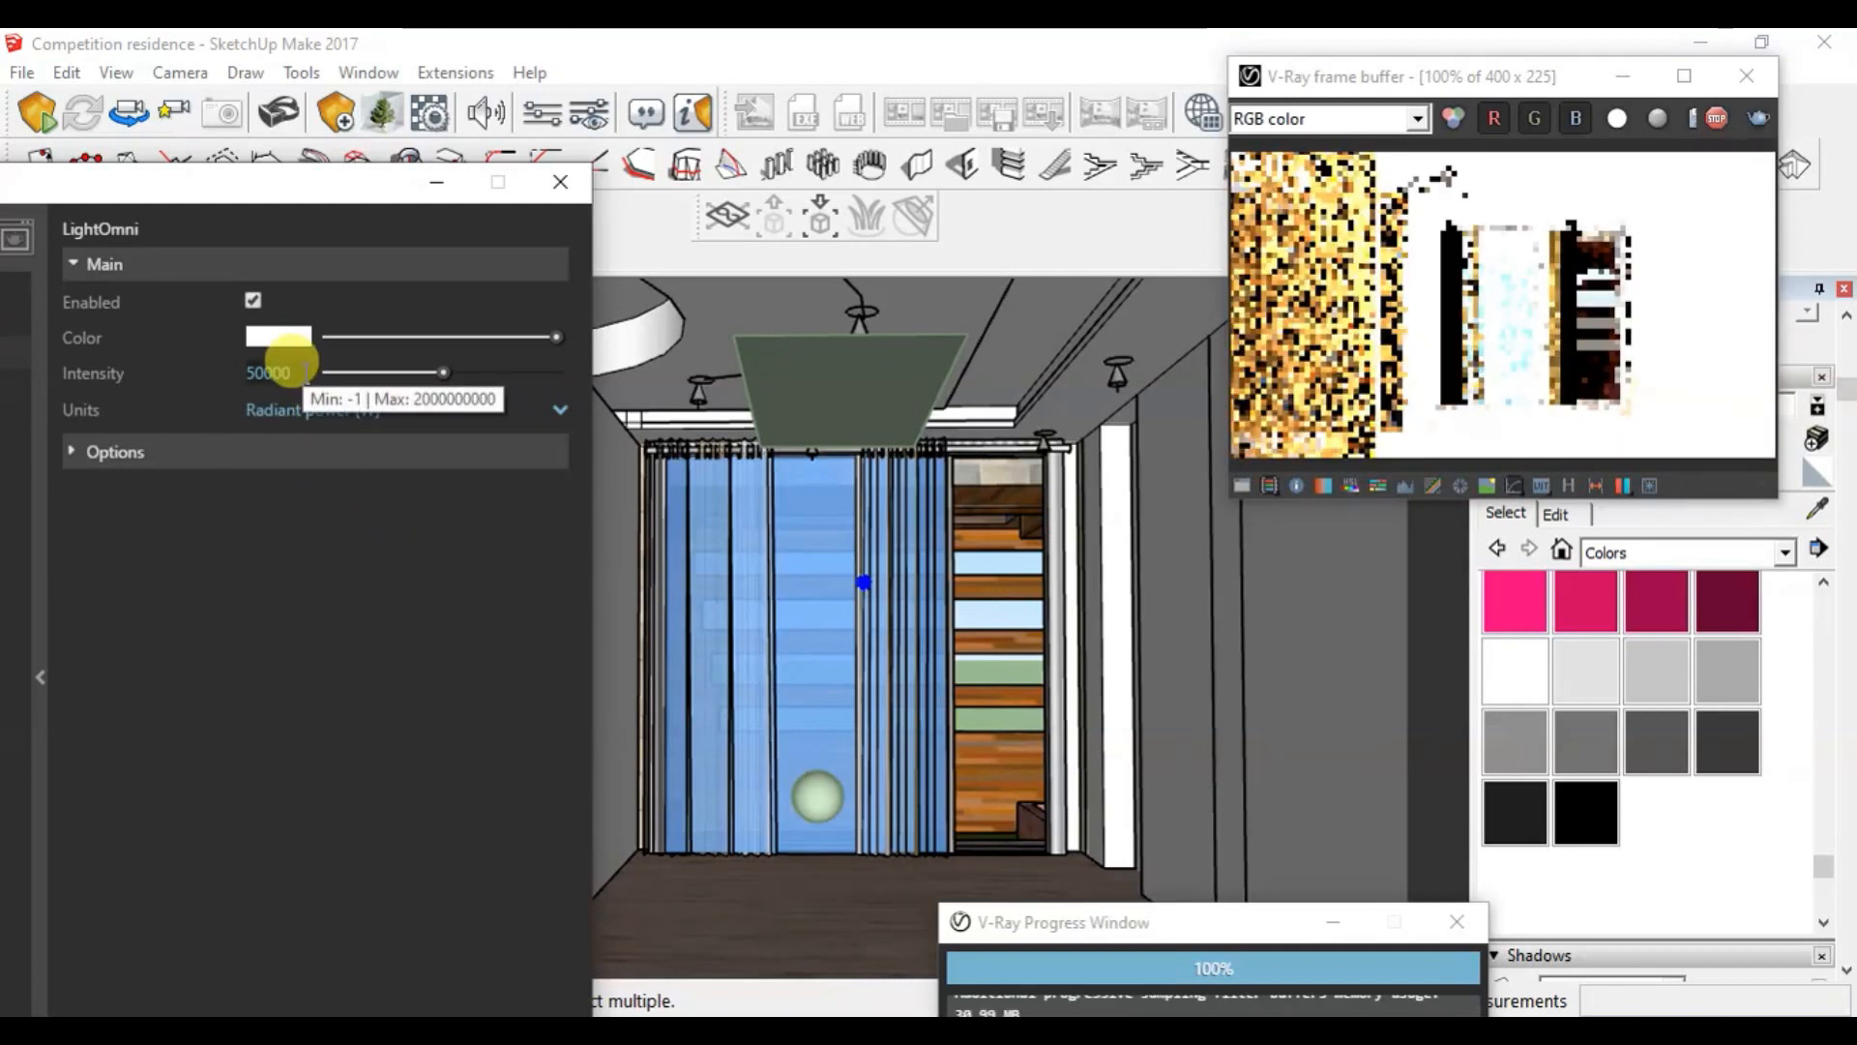
double_click(290, 371)
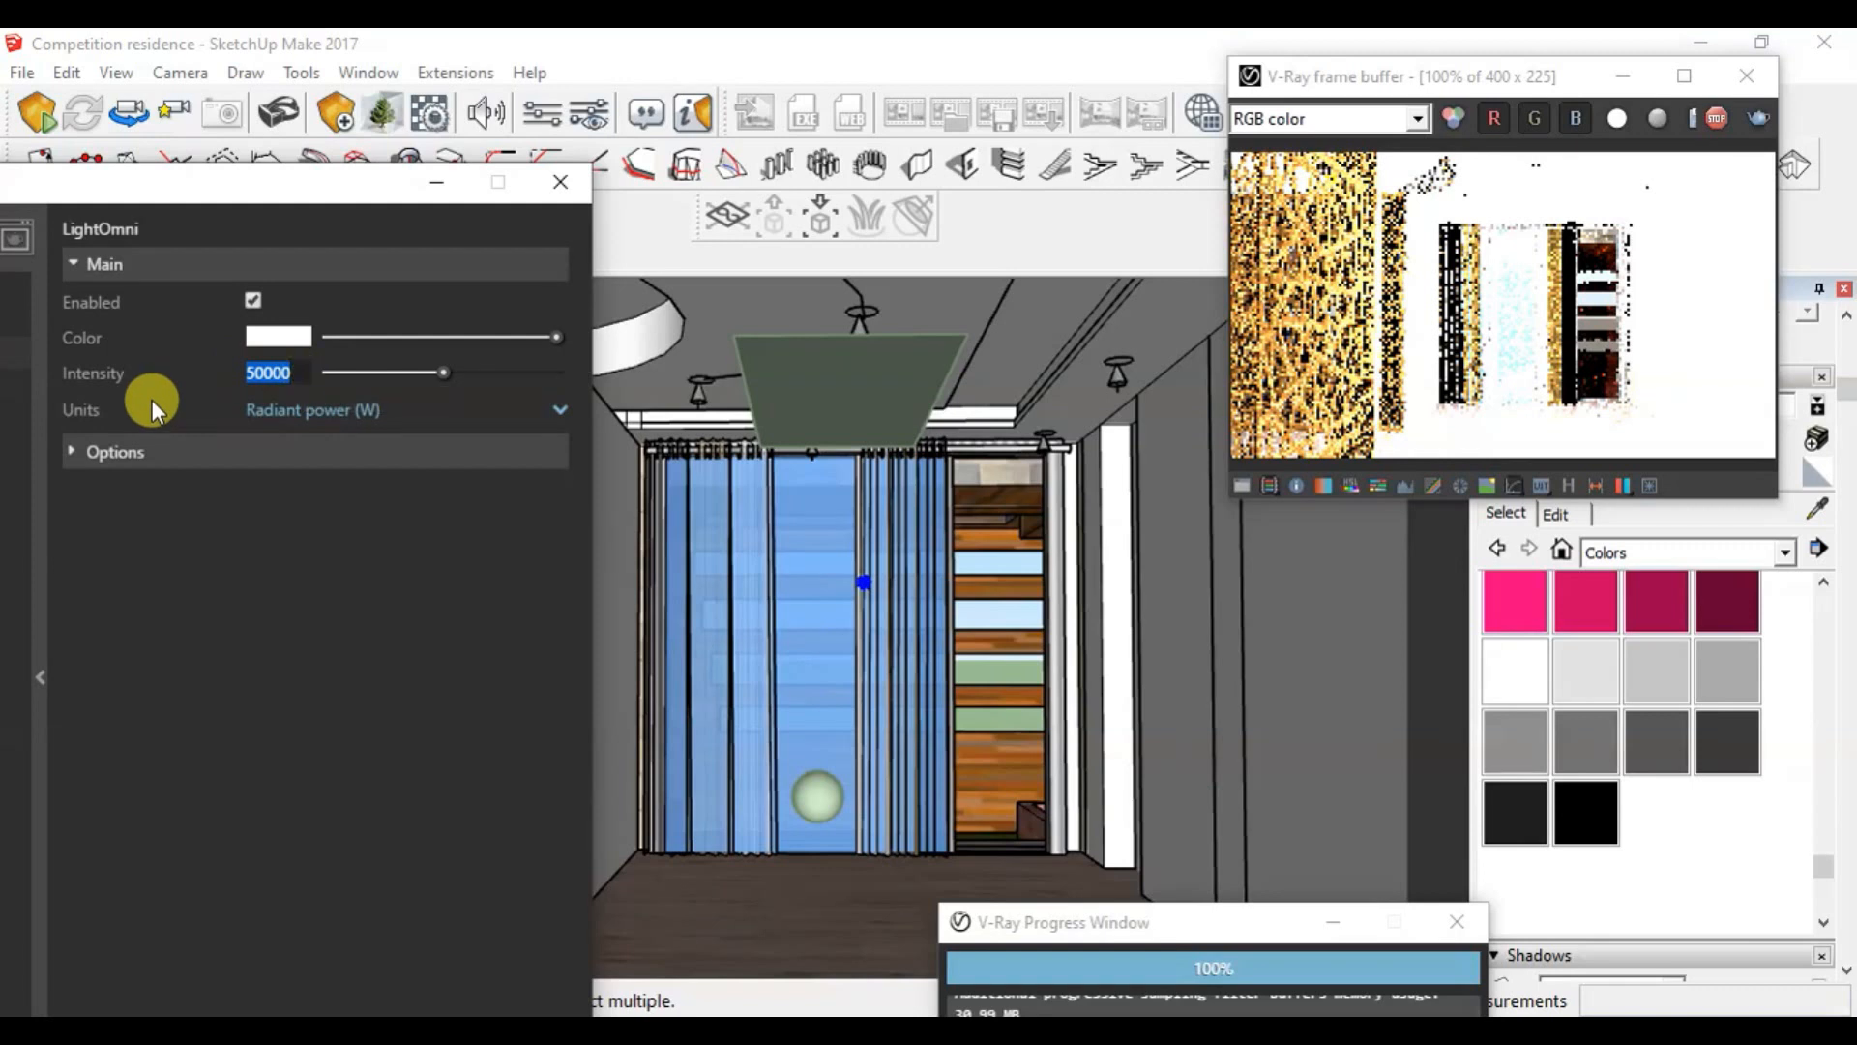
type("500")
key("Return")
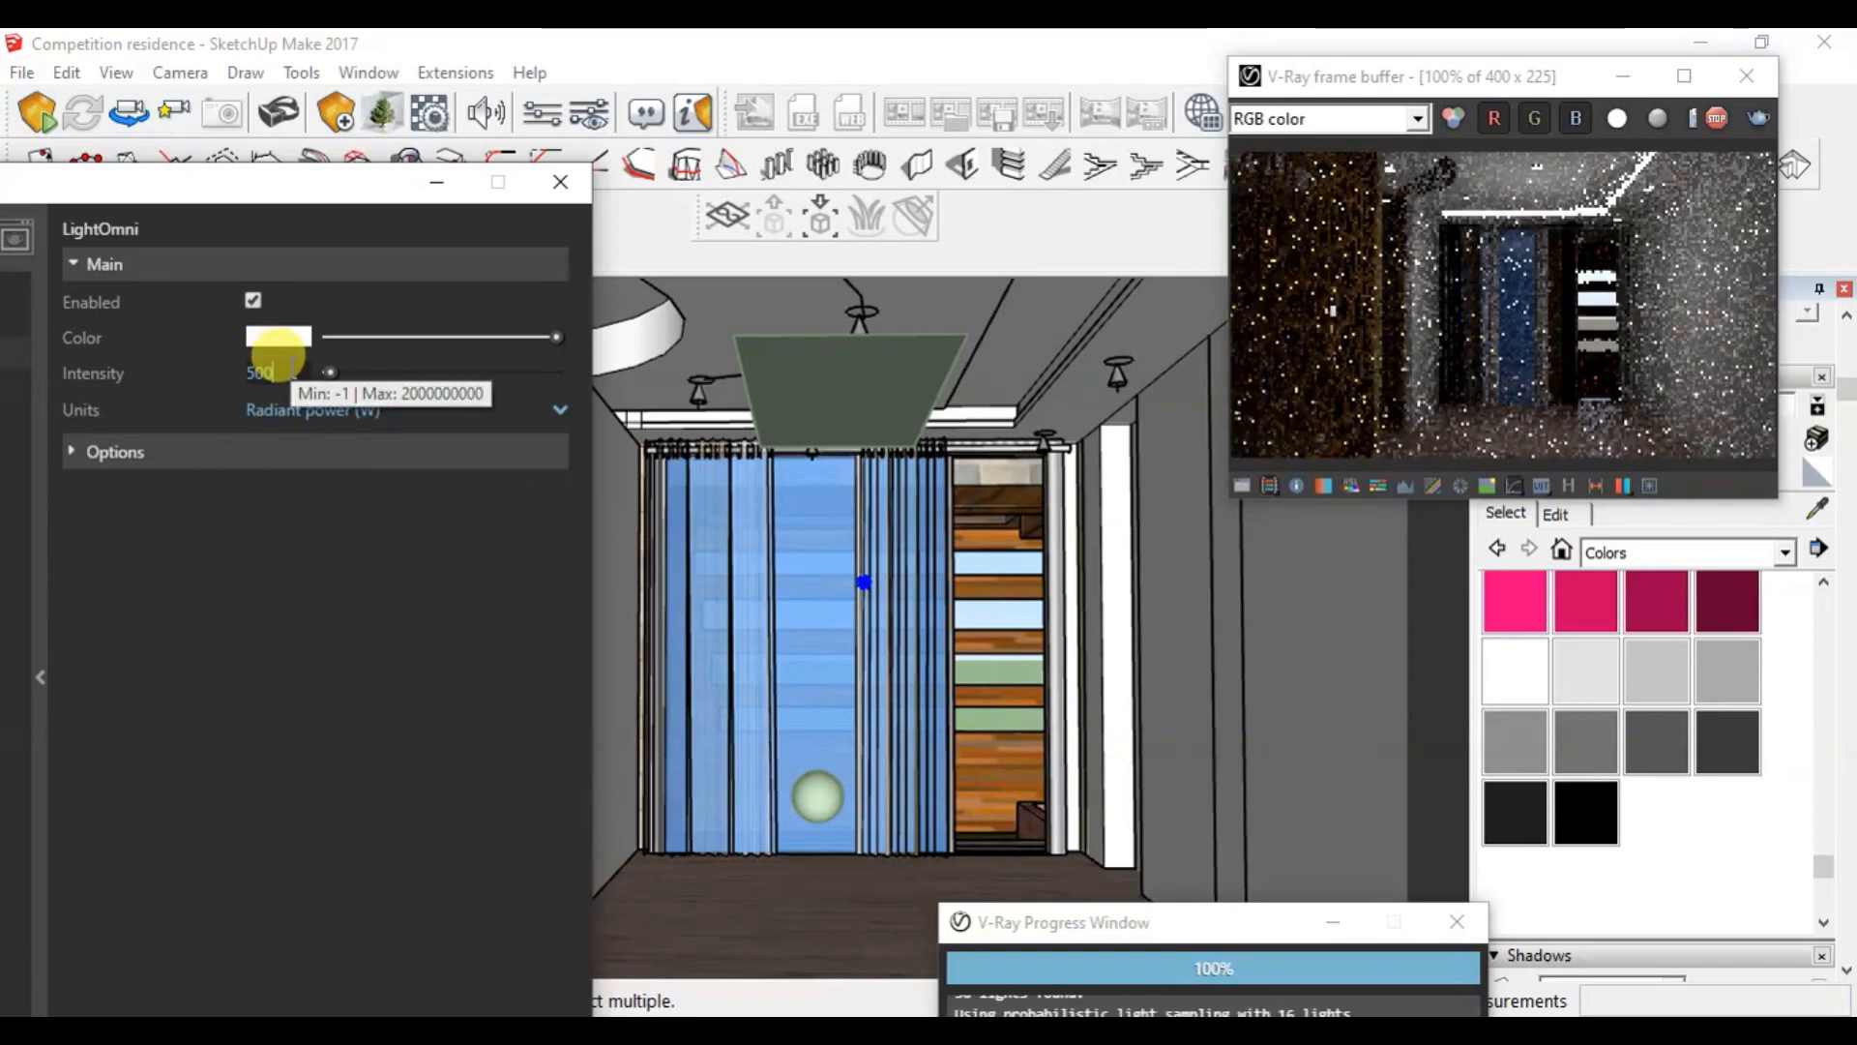
Step: Set the omni light's intensity to 2000
left_click_drag(291, 373, 207, 367)
type("2000")
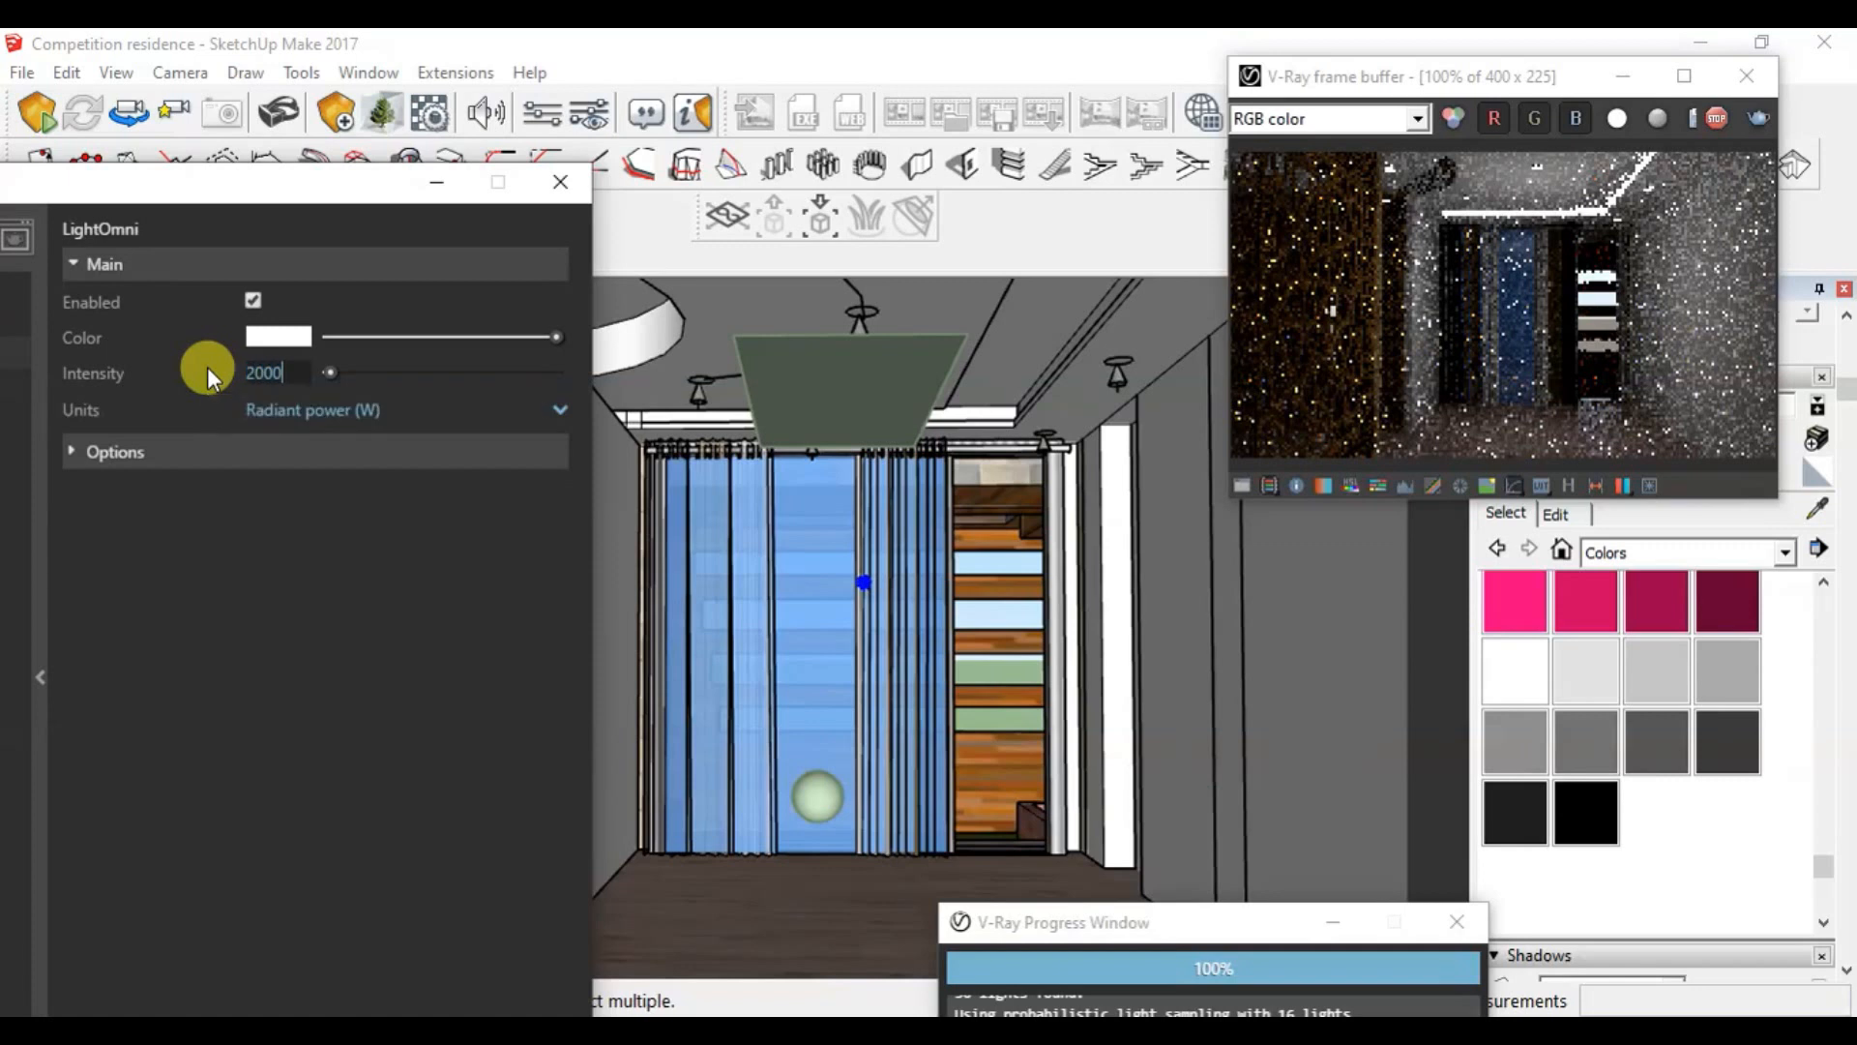
key("Return")
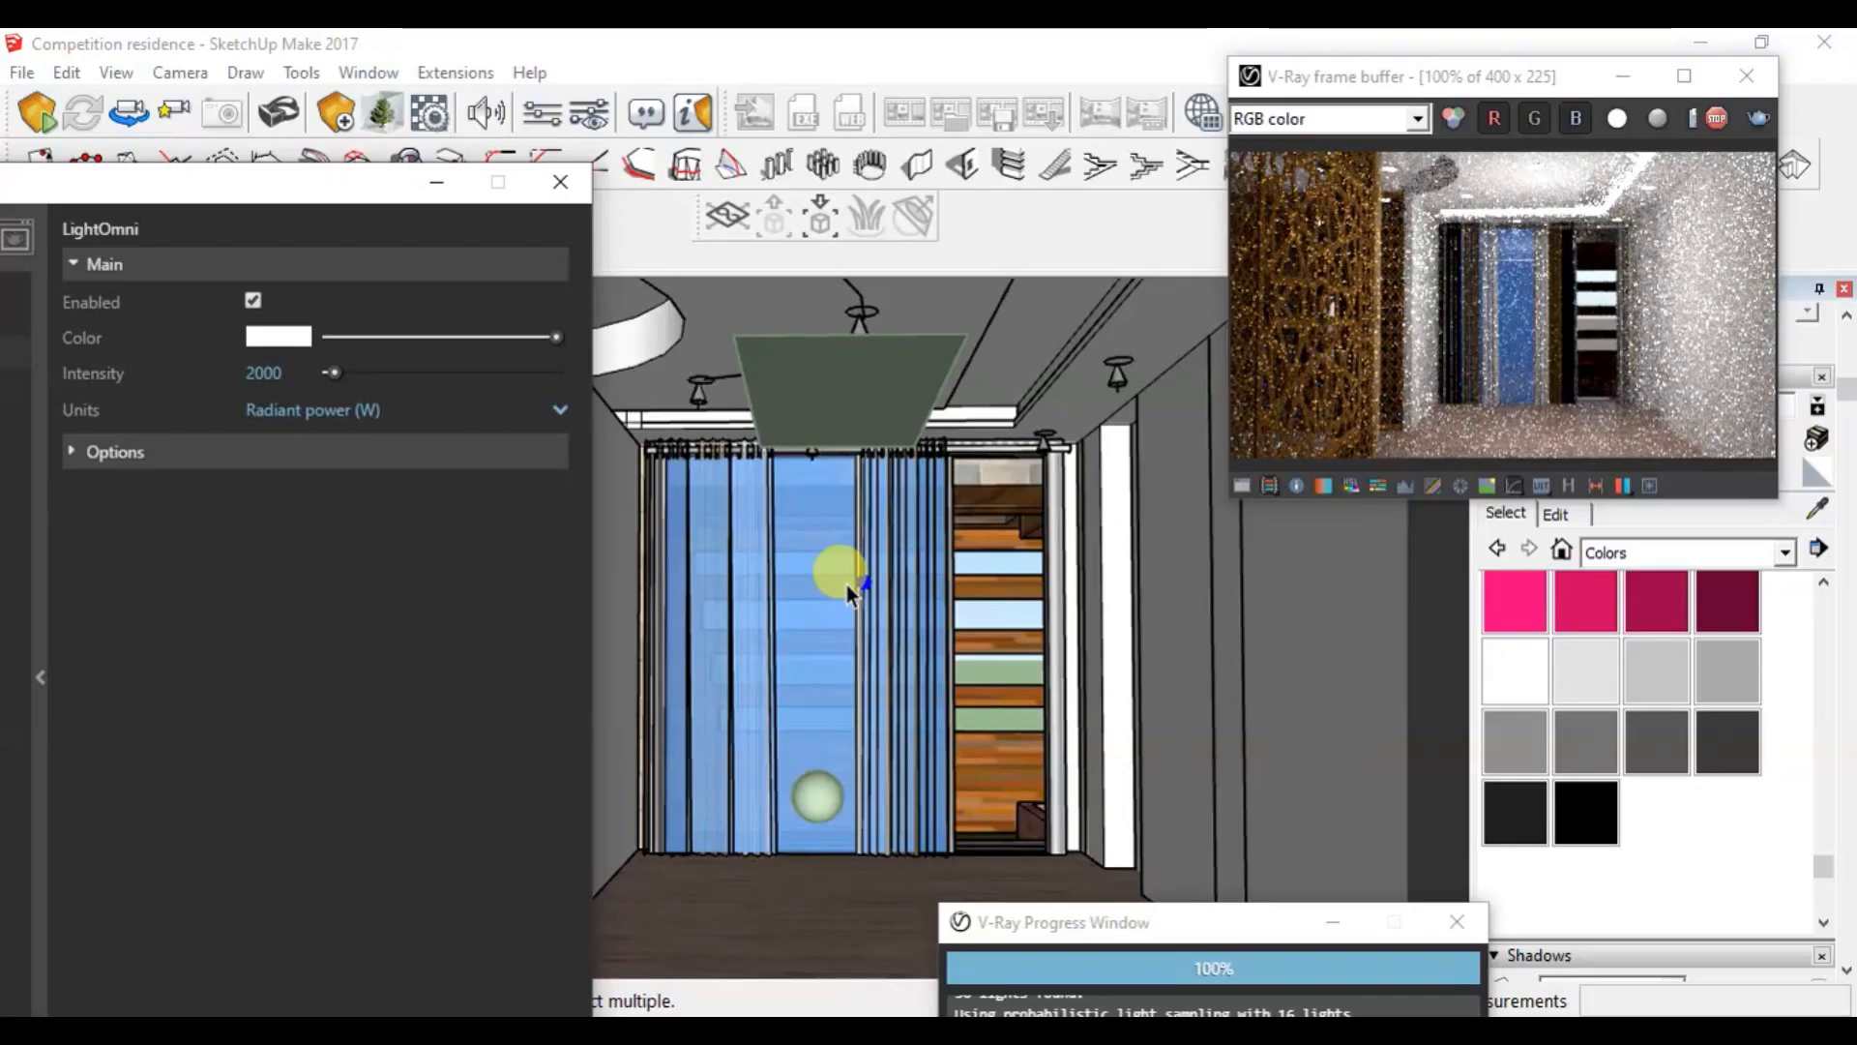
Step: Examine the omni light's decay and shadow options and the settings of the V-Ray Sphere Light
left_click(89, 454)
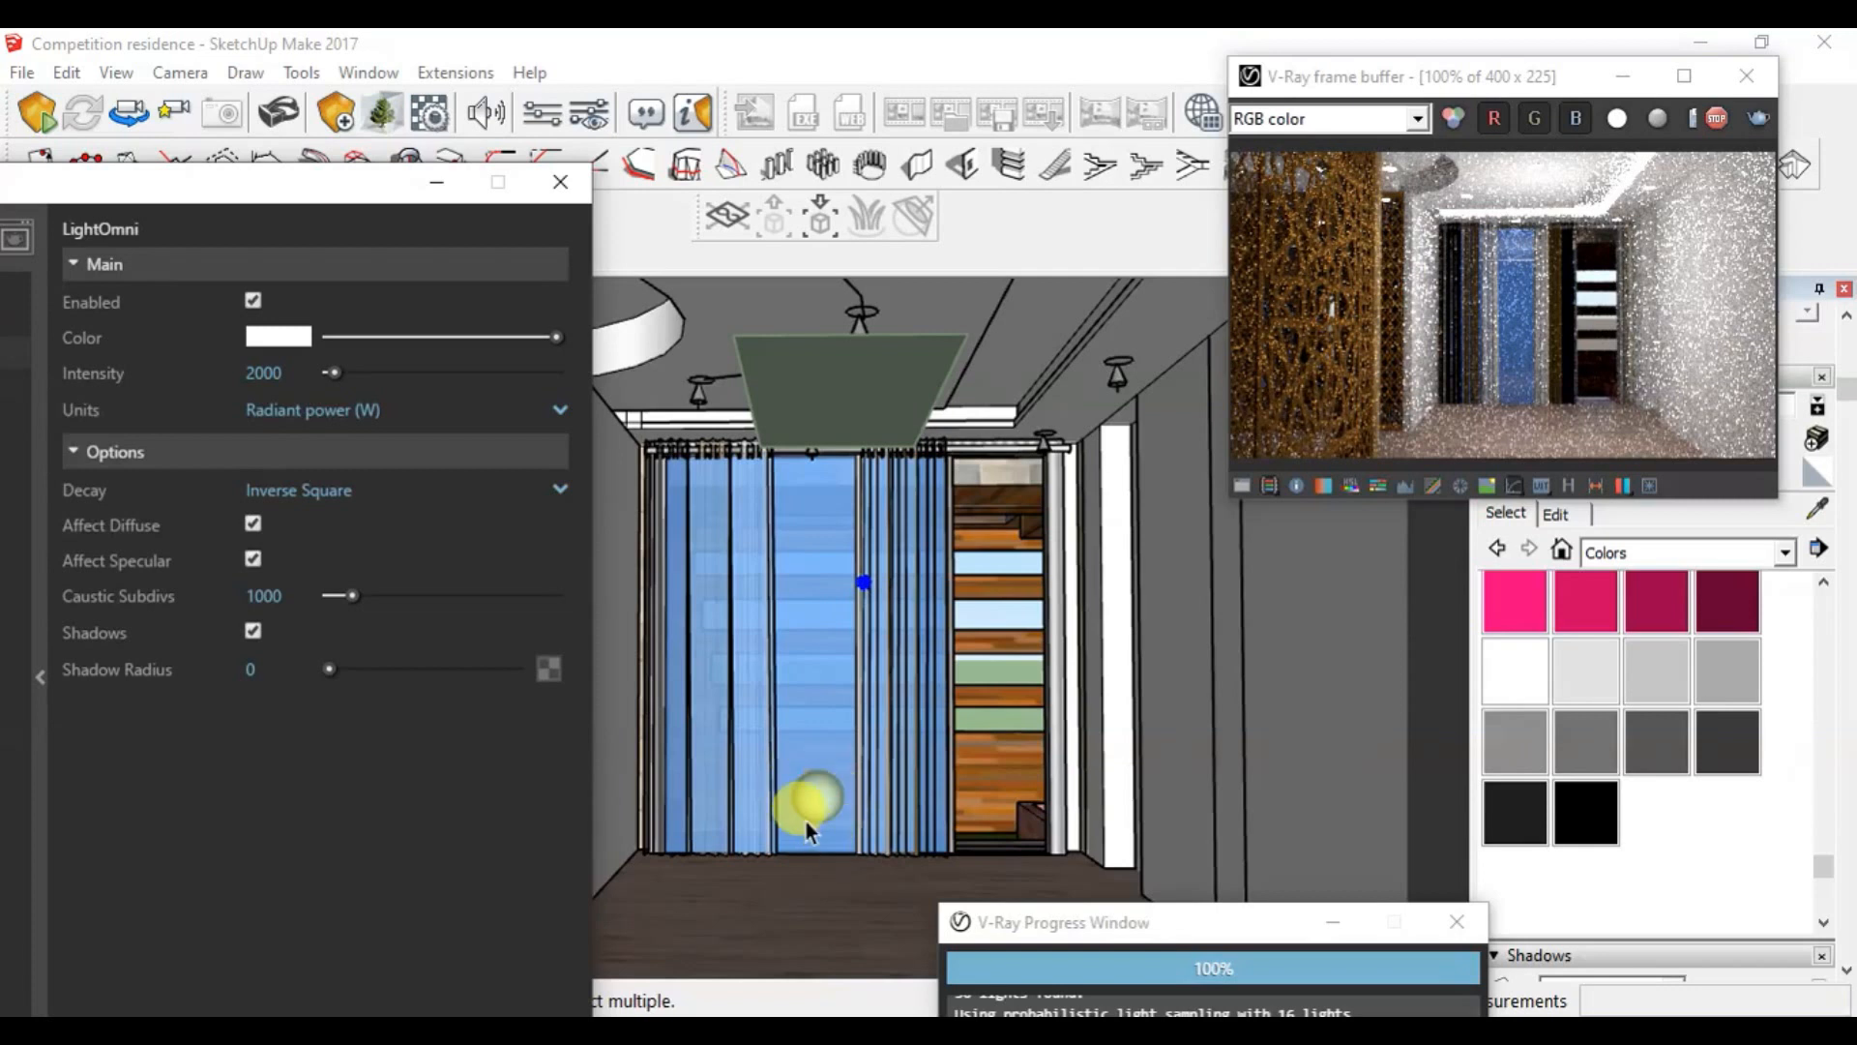
mouse_move(236, 194)
left_mouse_down()
mouse_move(365, 201)
mouse_move(231, 205)
left_mouse_up()
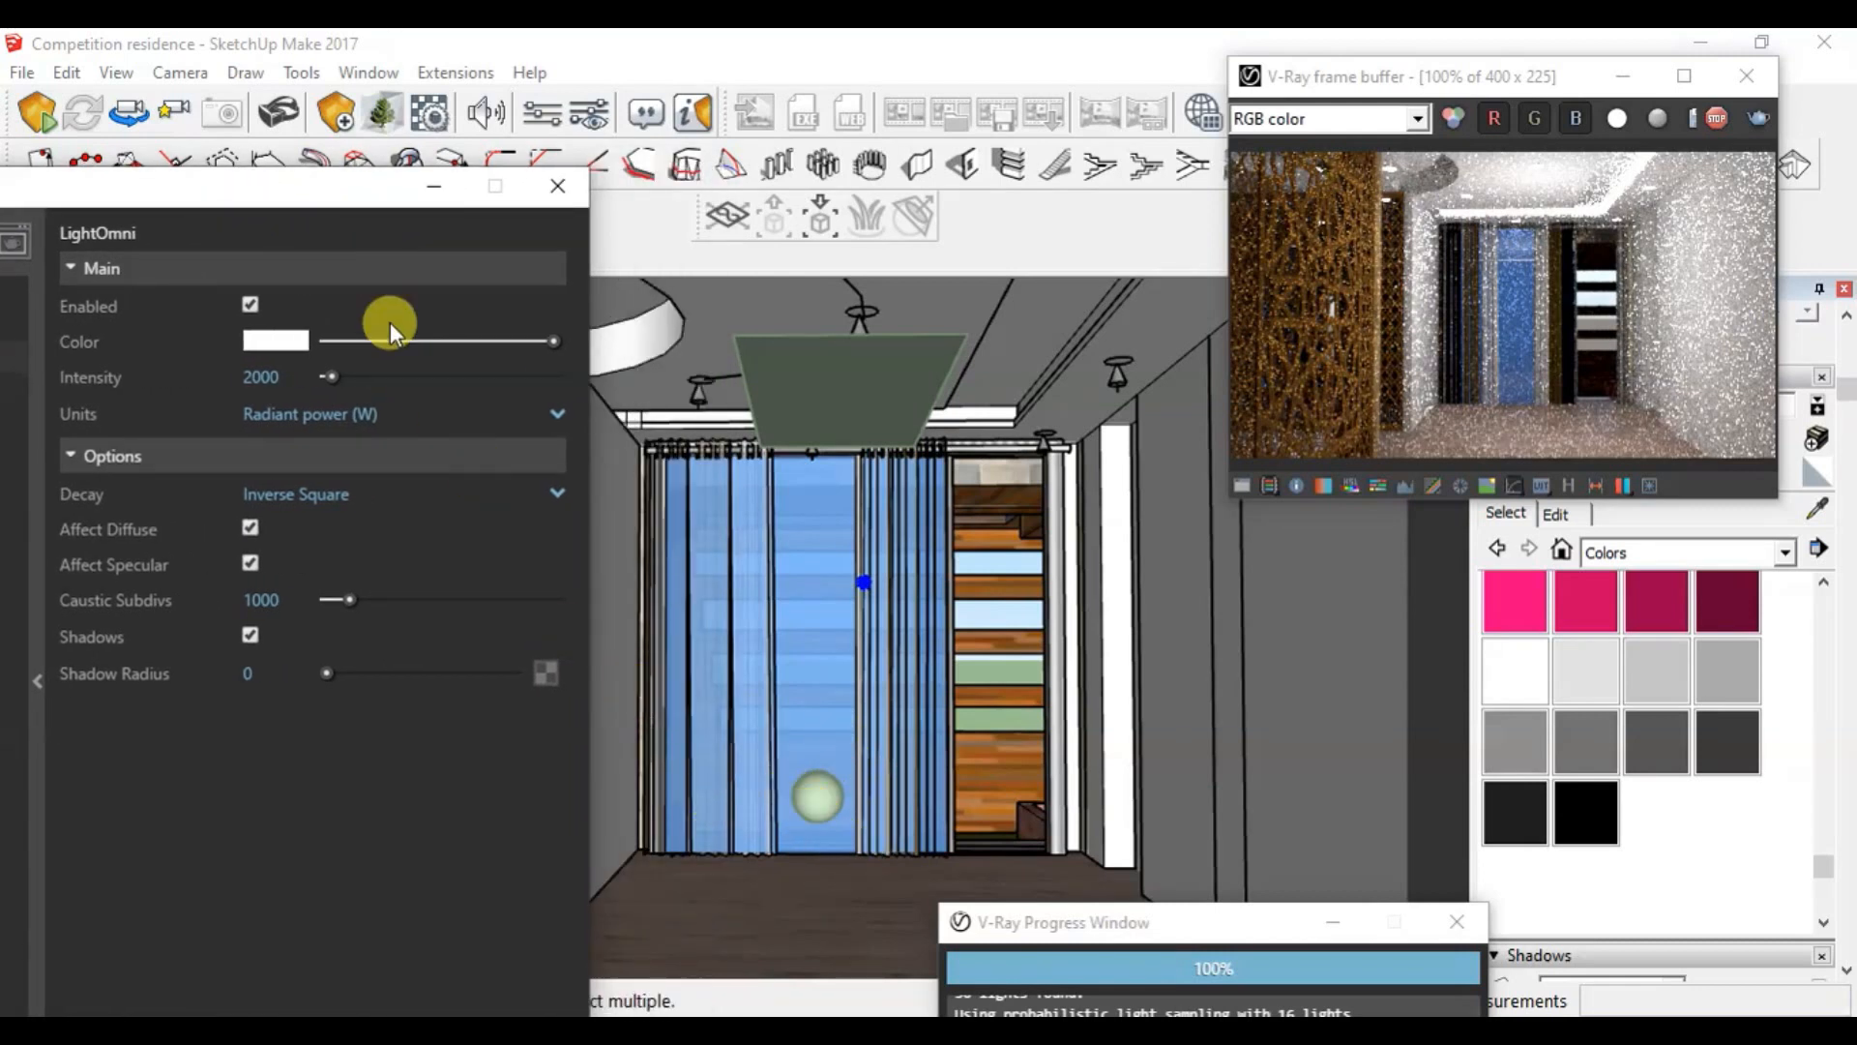
left_click_drag(311, 187, 726, 159)
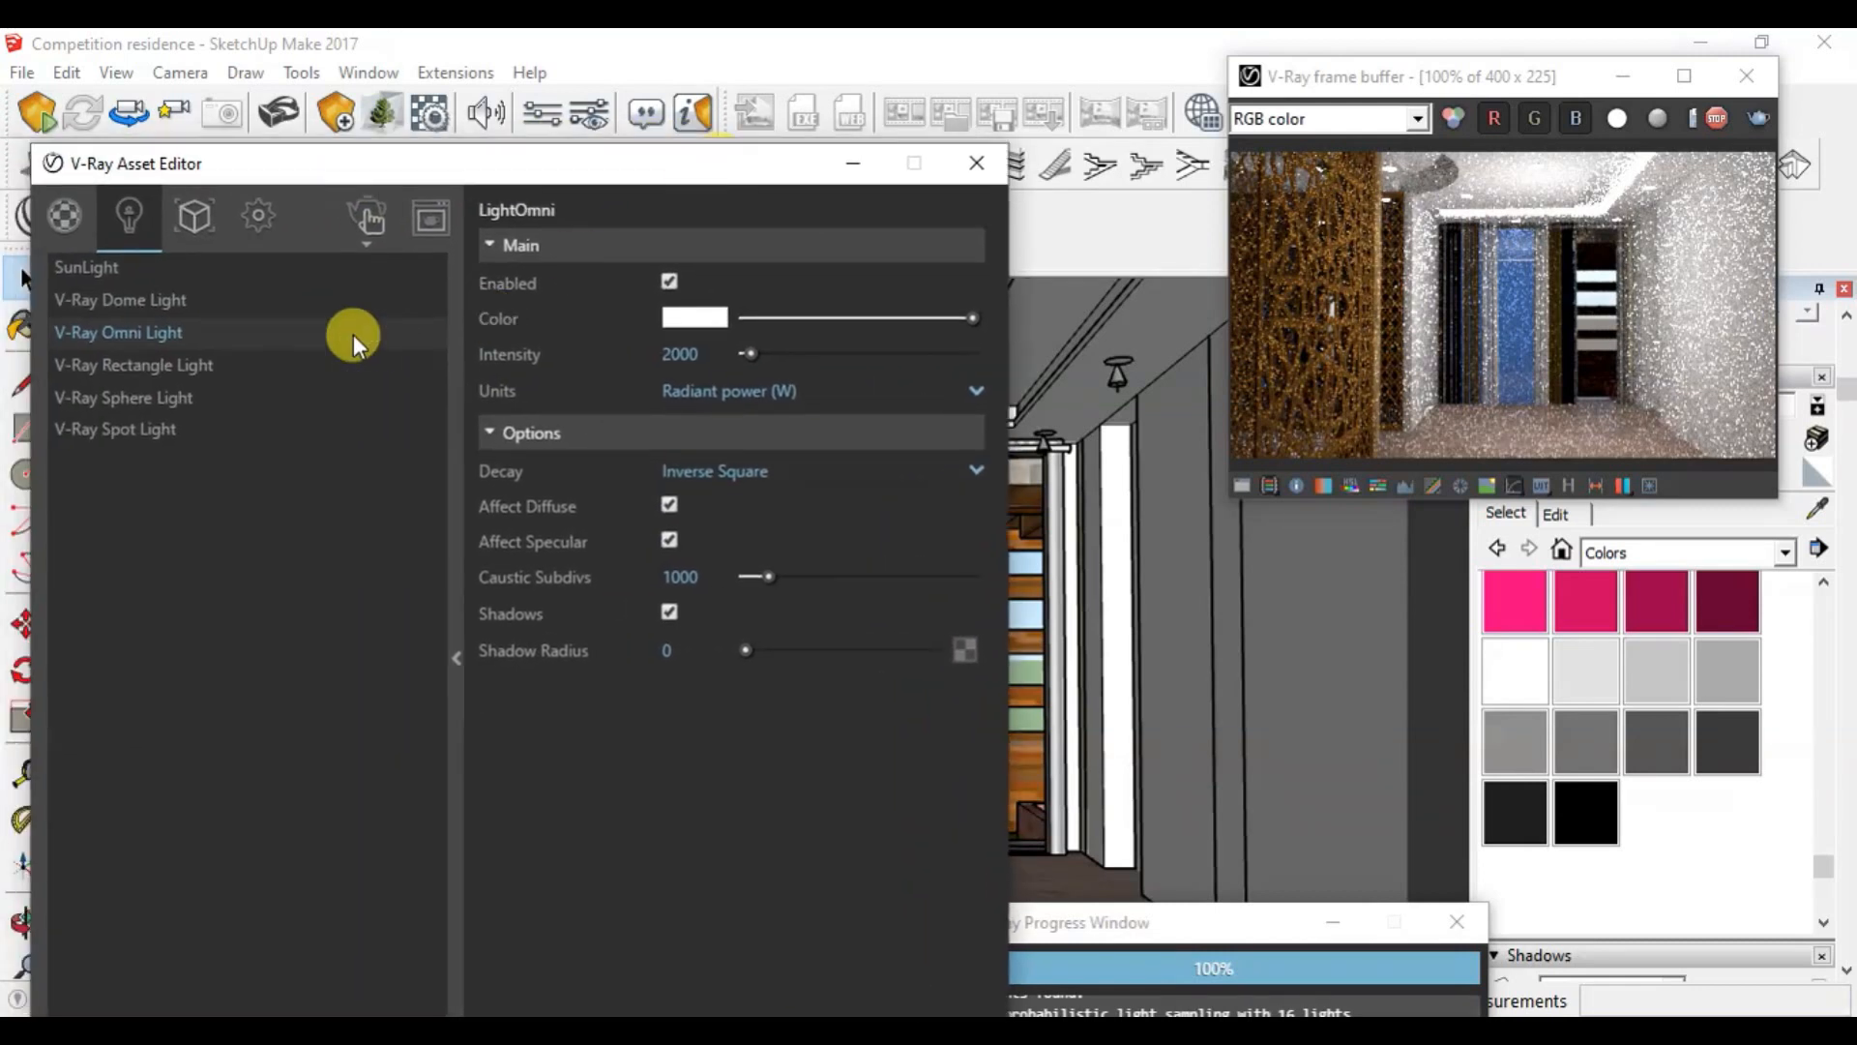
left_click(159, 395)
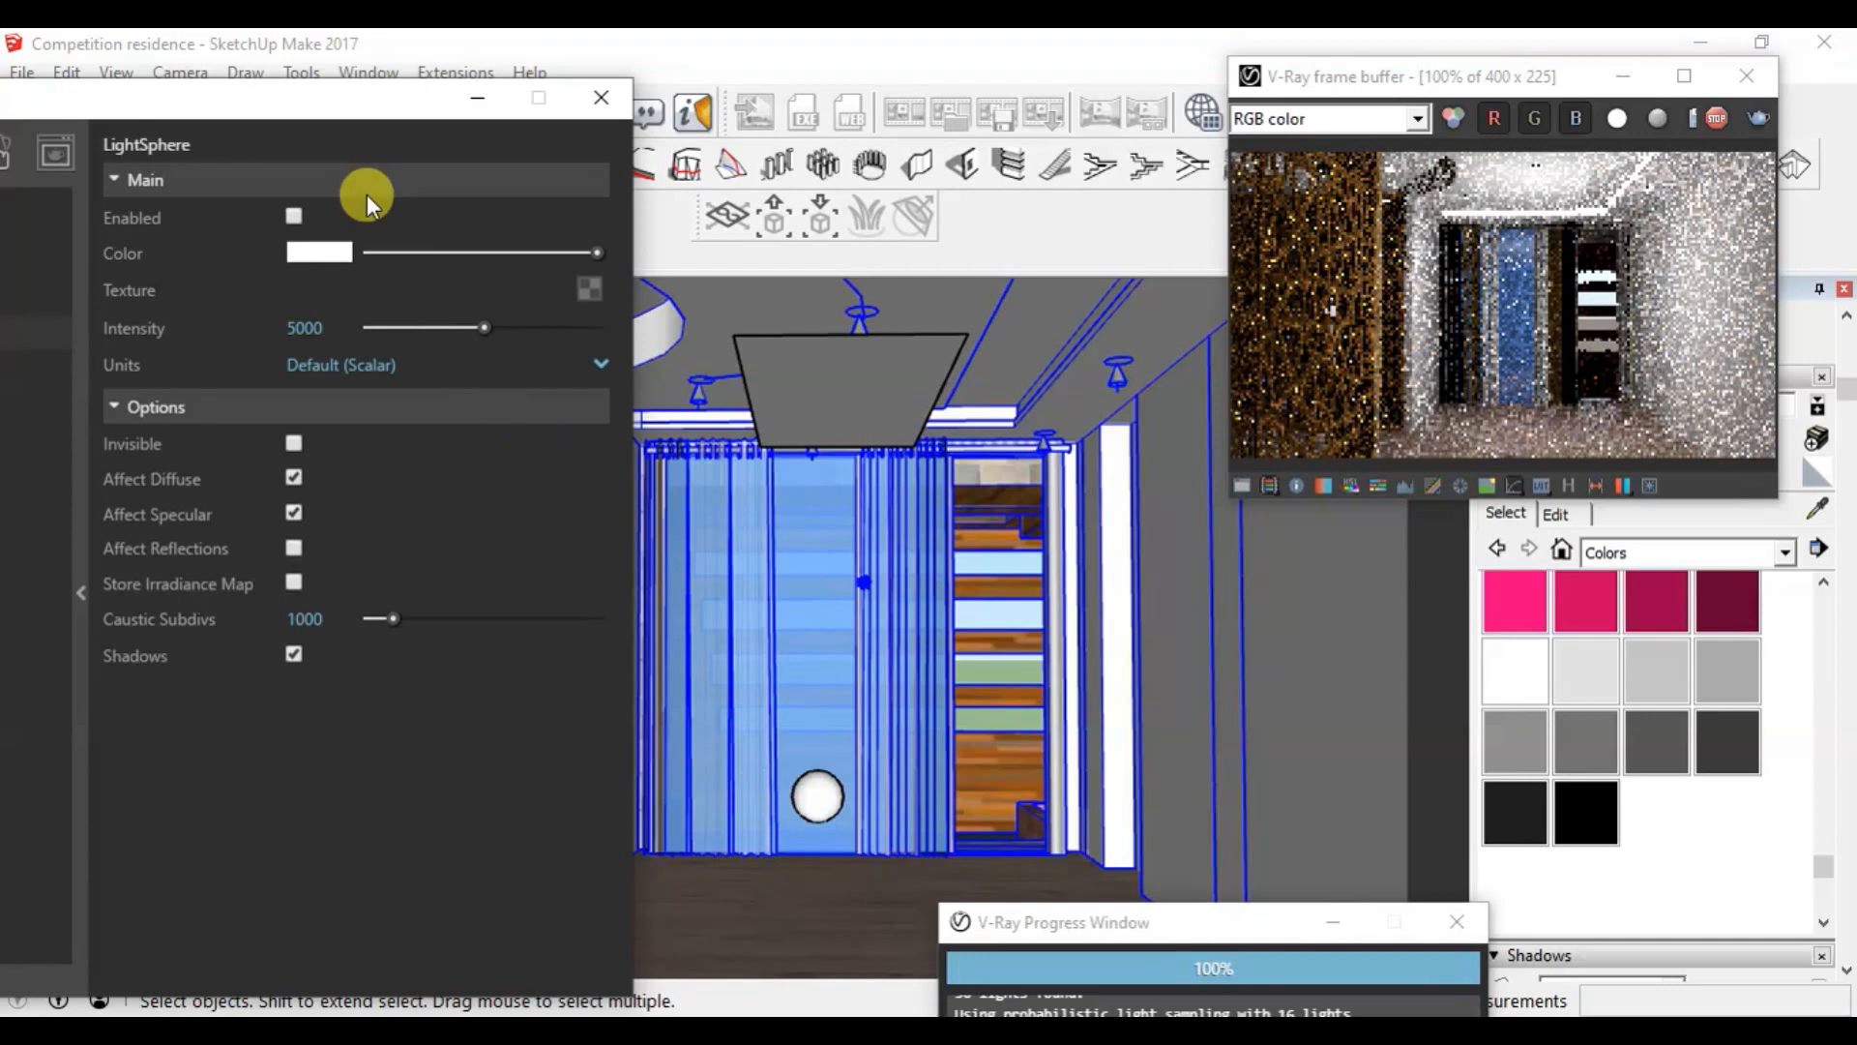
mouse_move(311, 114)
left_mouse_down()
mouse_move(416, 370)
mouse_move(360, 501)
left_mouse_up()
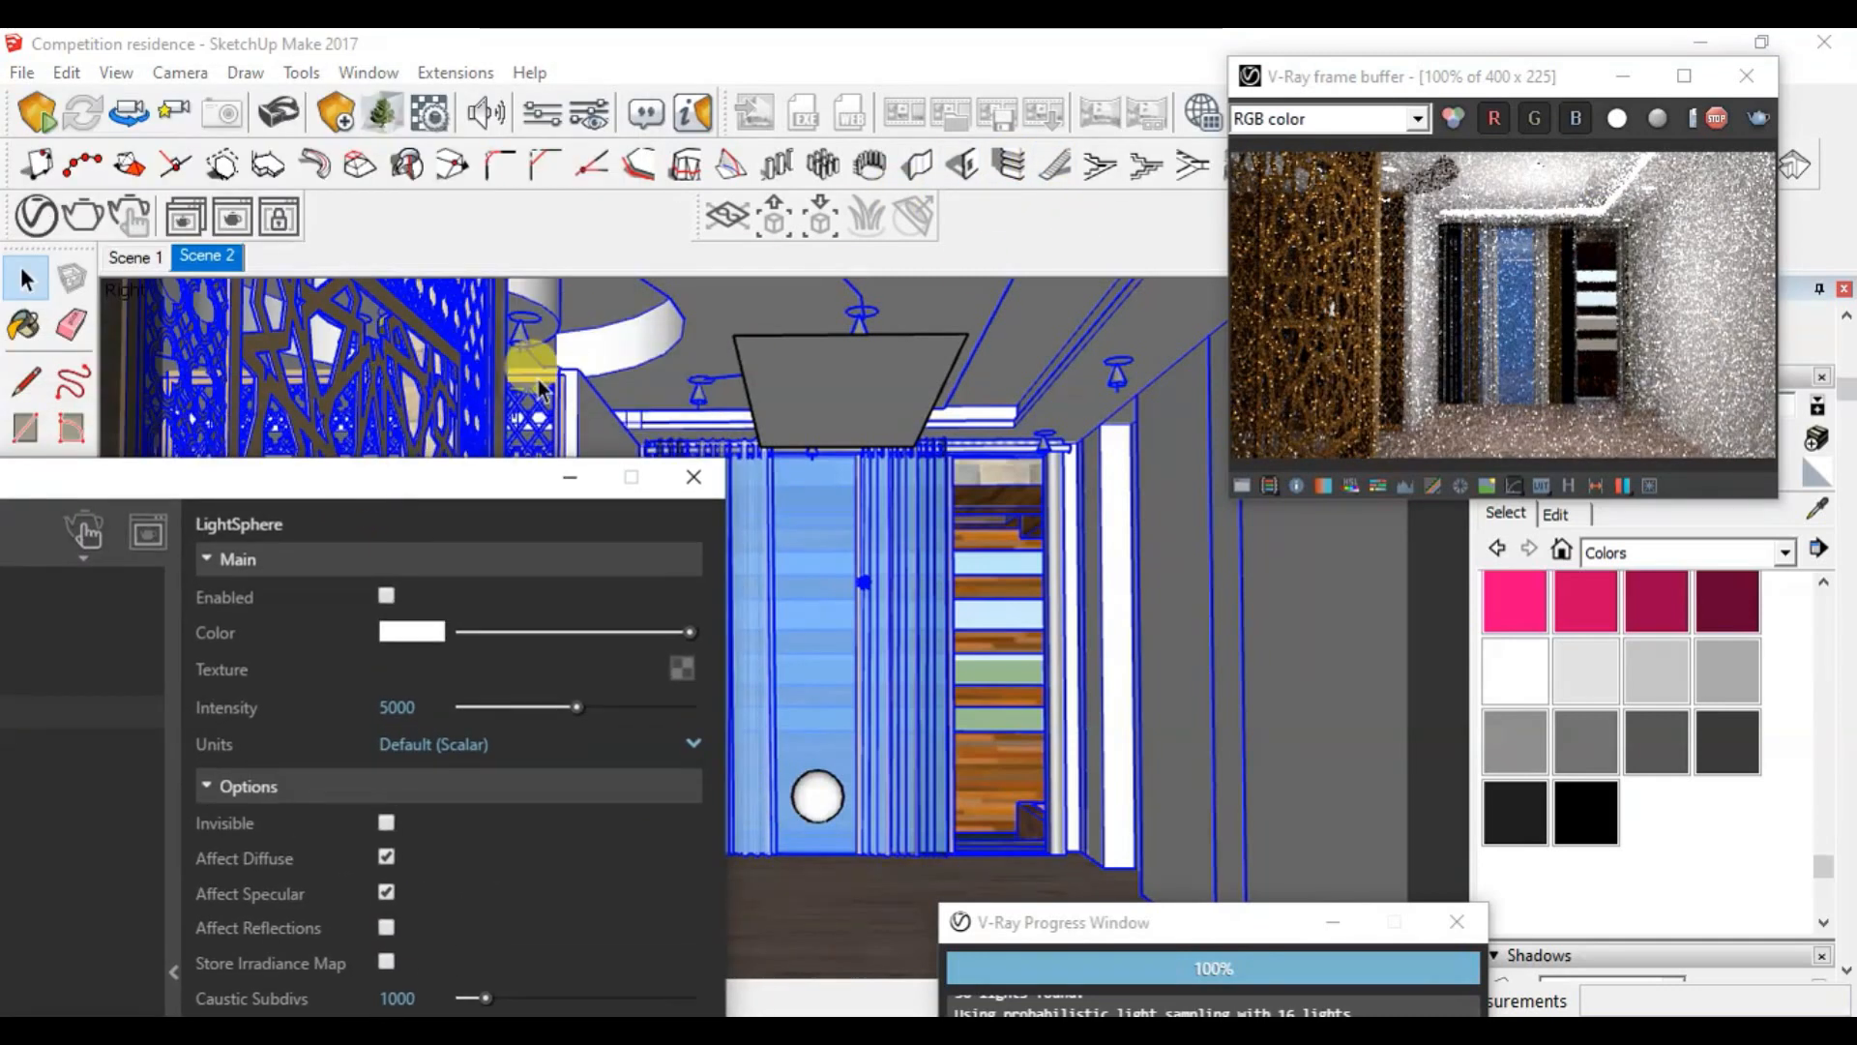
Step: Check the intensities of the rectangle, omni, sphere and ceiling lights in the model with the Light Intensity tool
left_click(1049, 236)
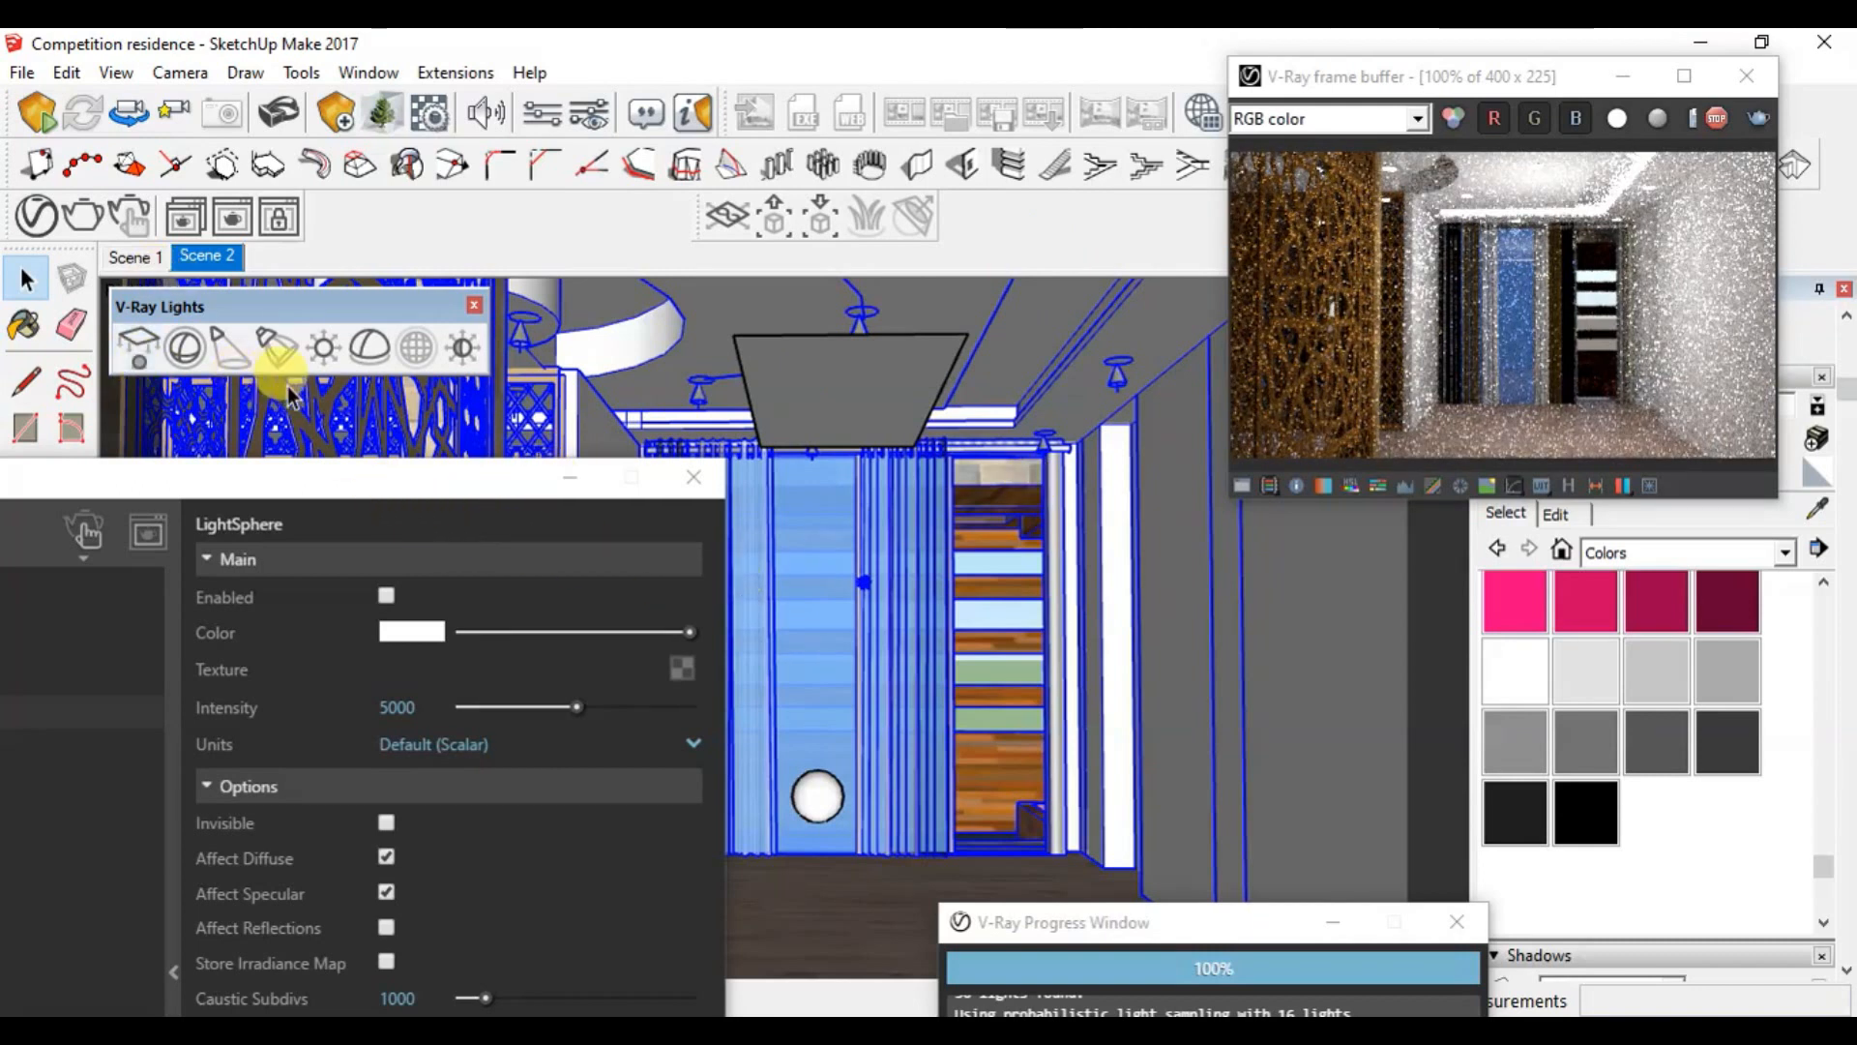
left_click(473, 356)
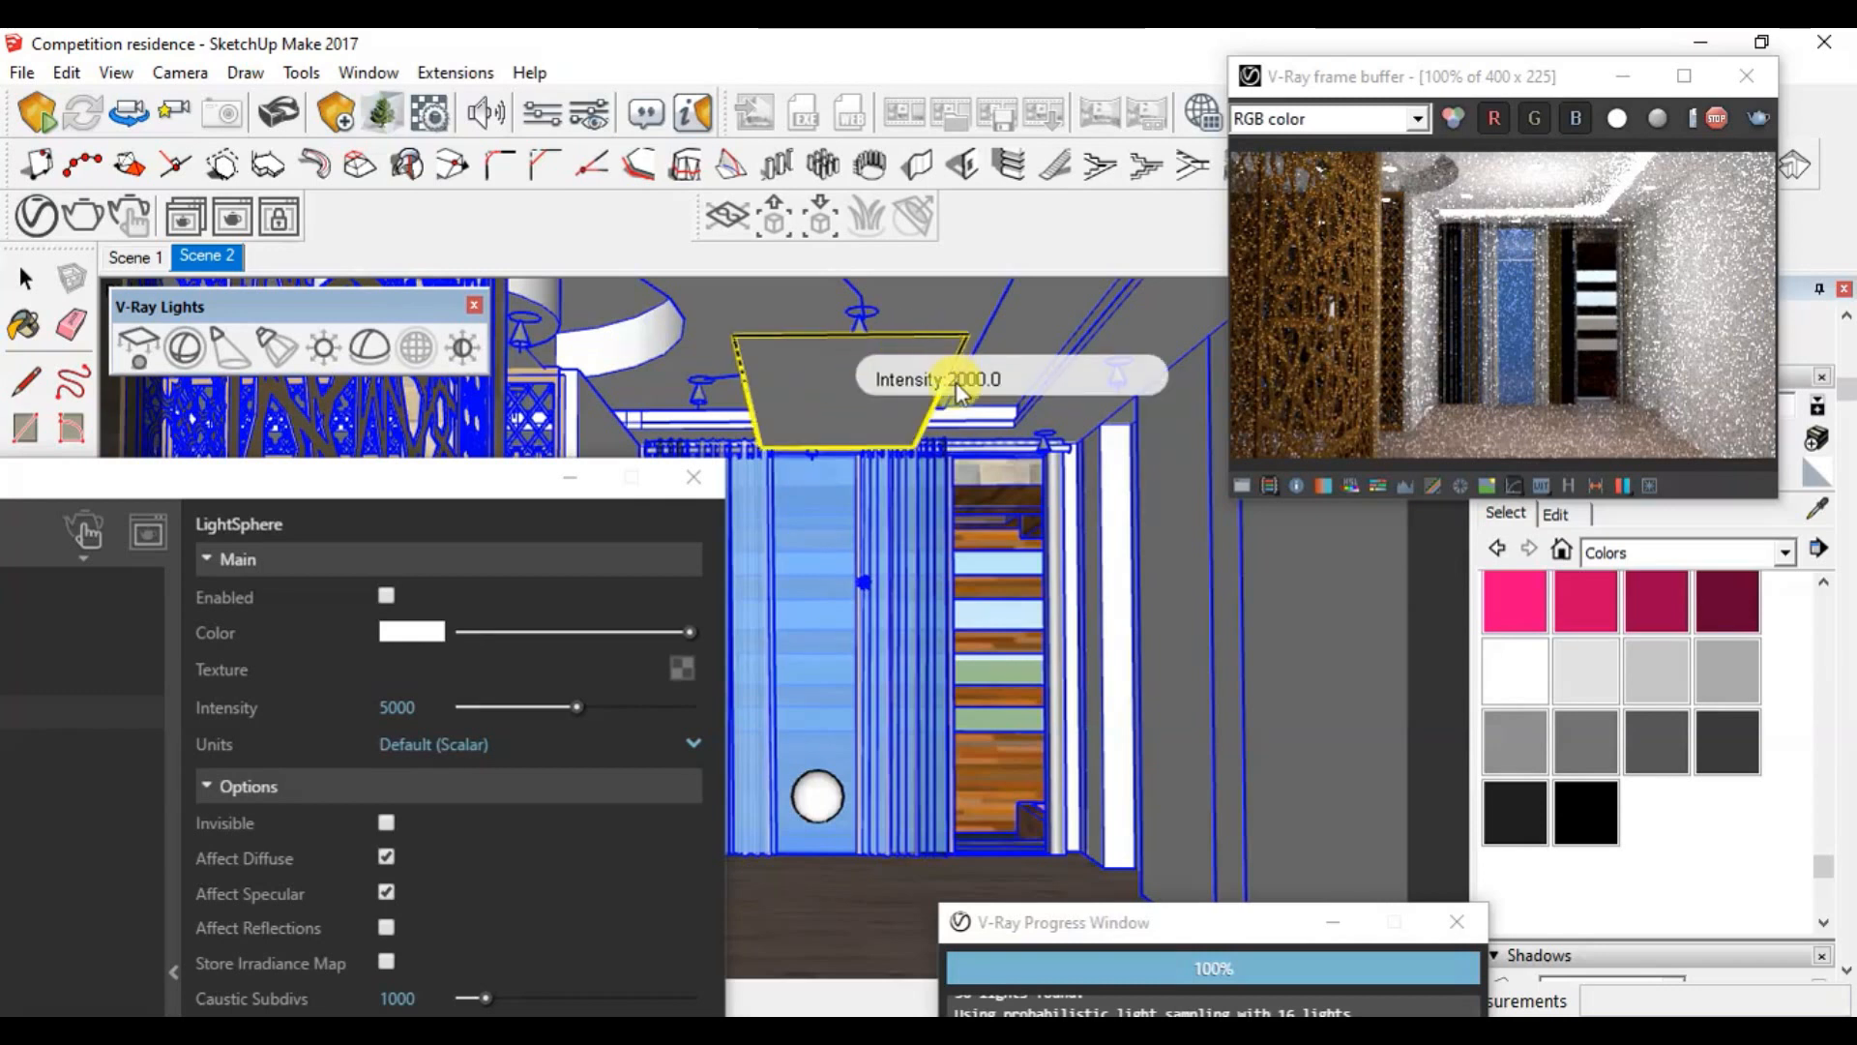
mouse_move(864, 596)
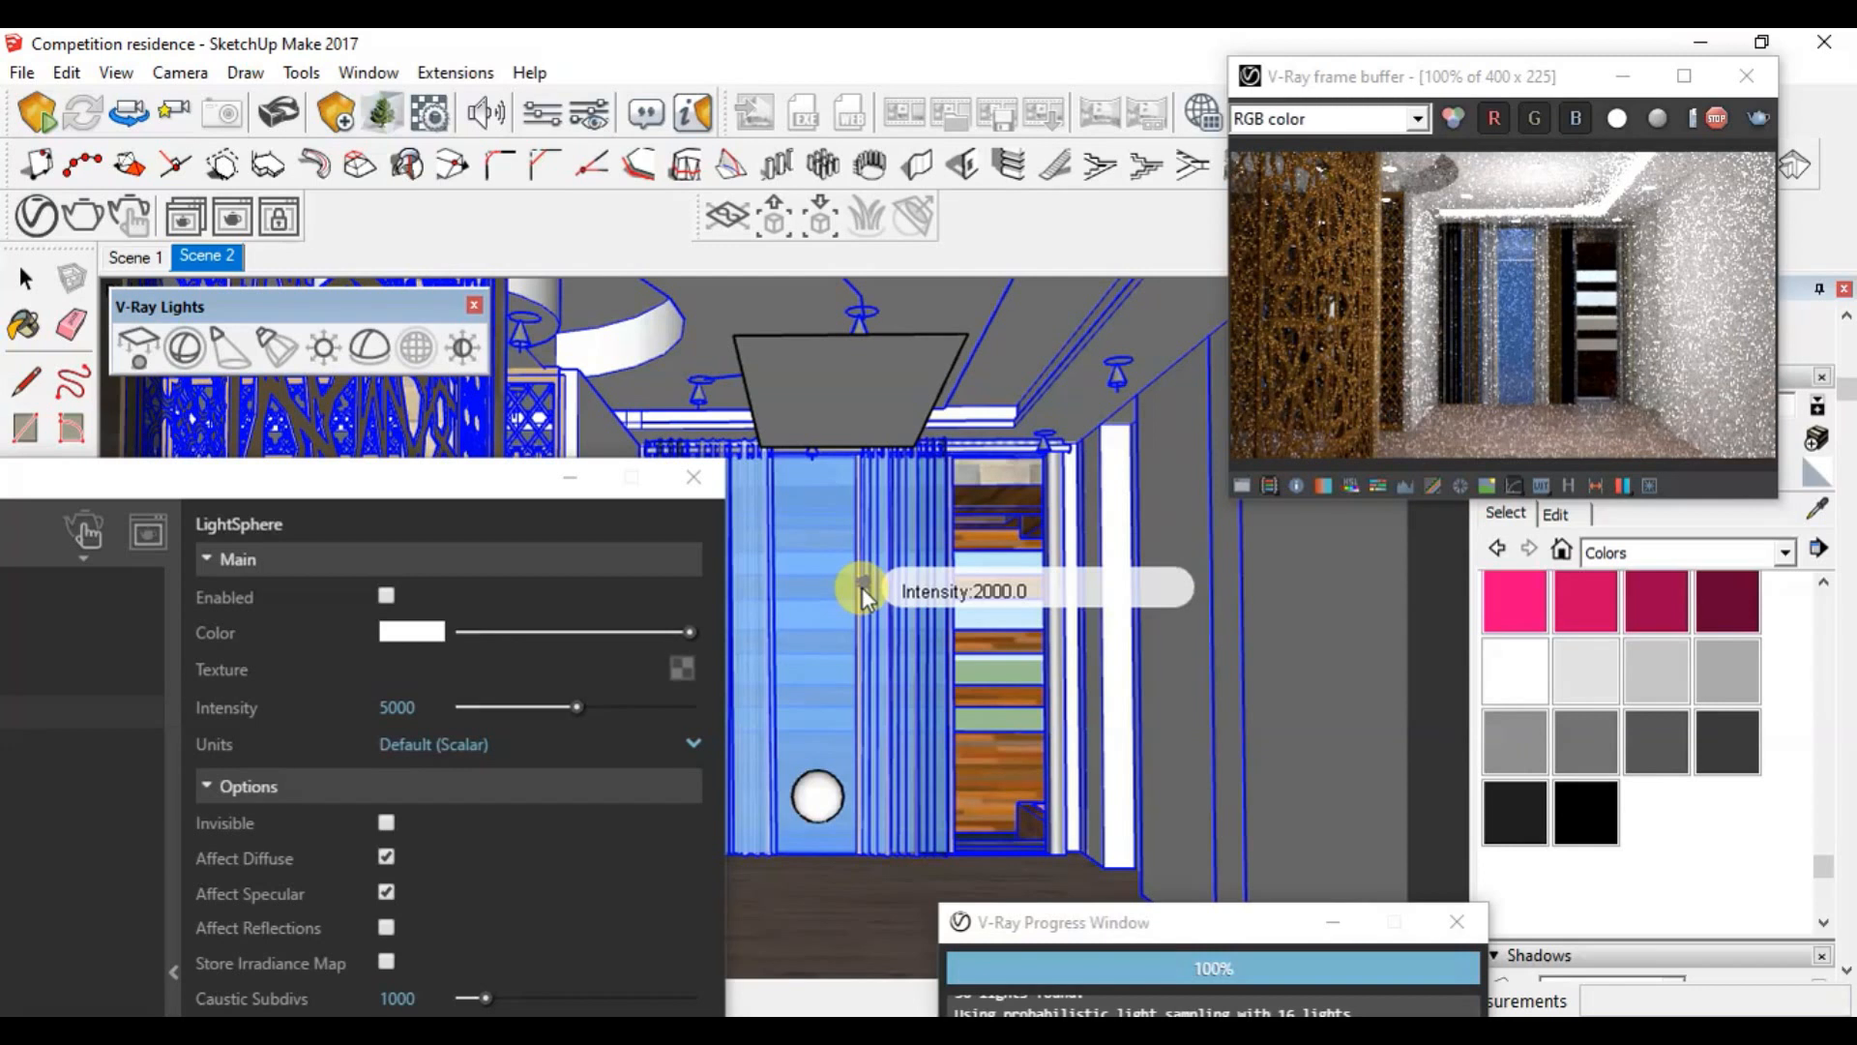
mouse_move(830, 806)
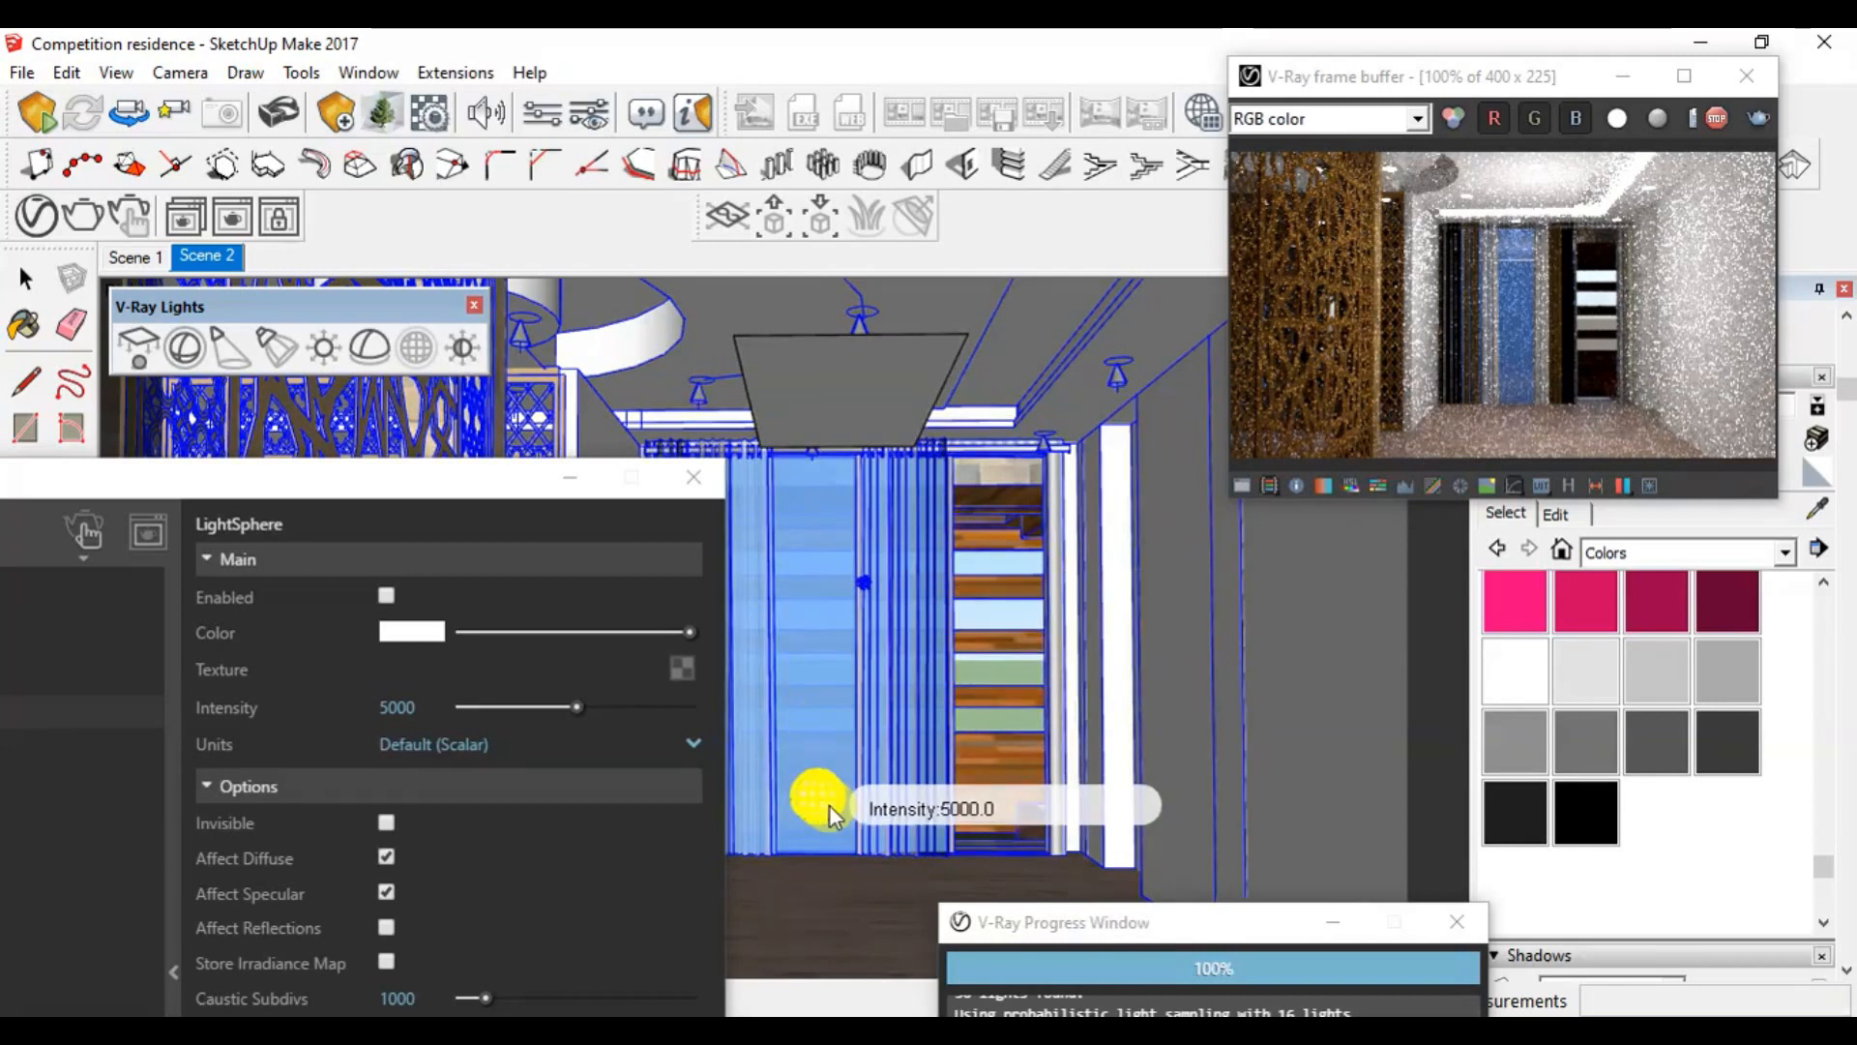
mouse_move(884, 350)
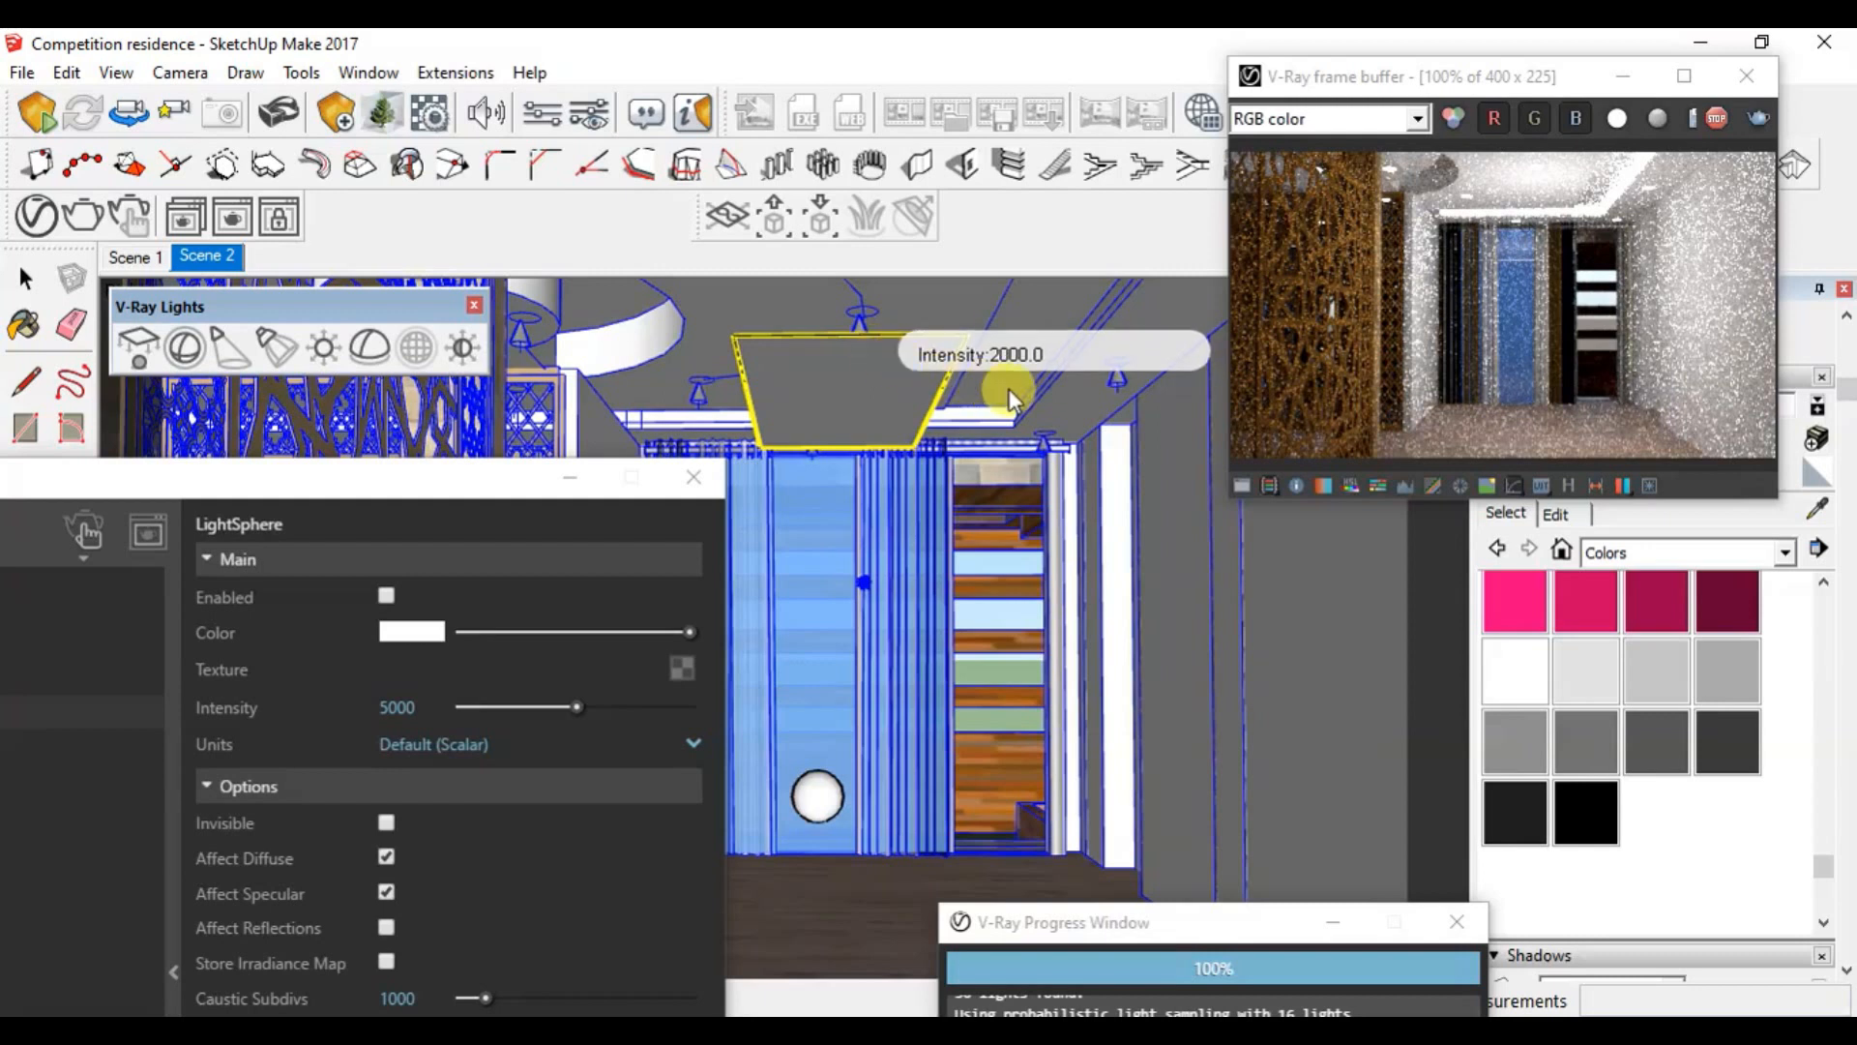
mouse_move(1114, 390)
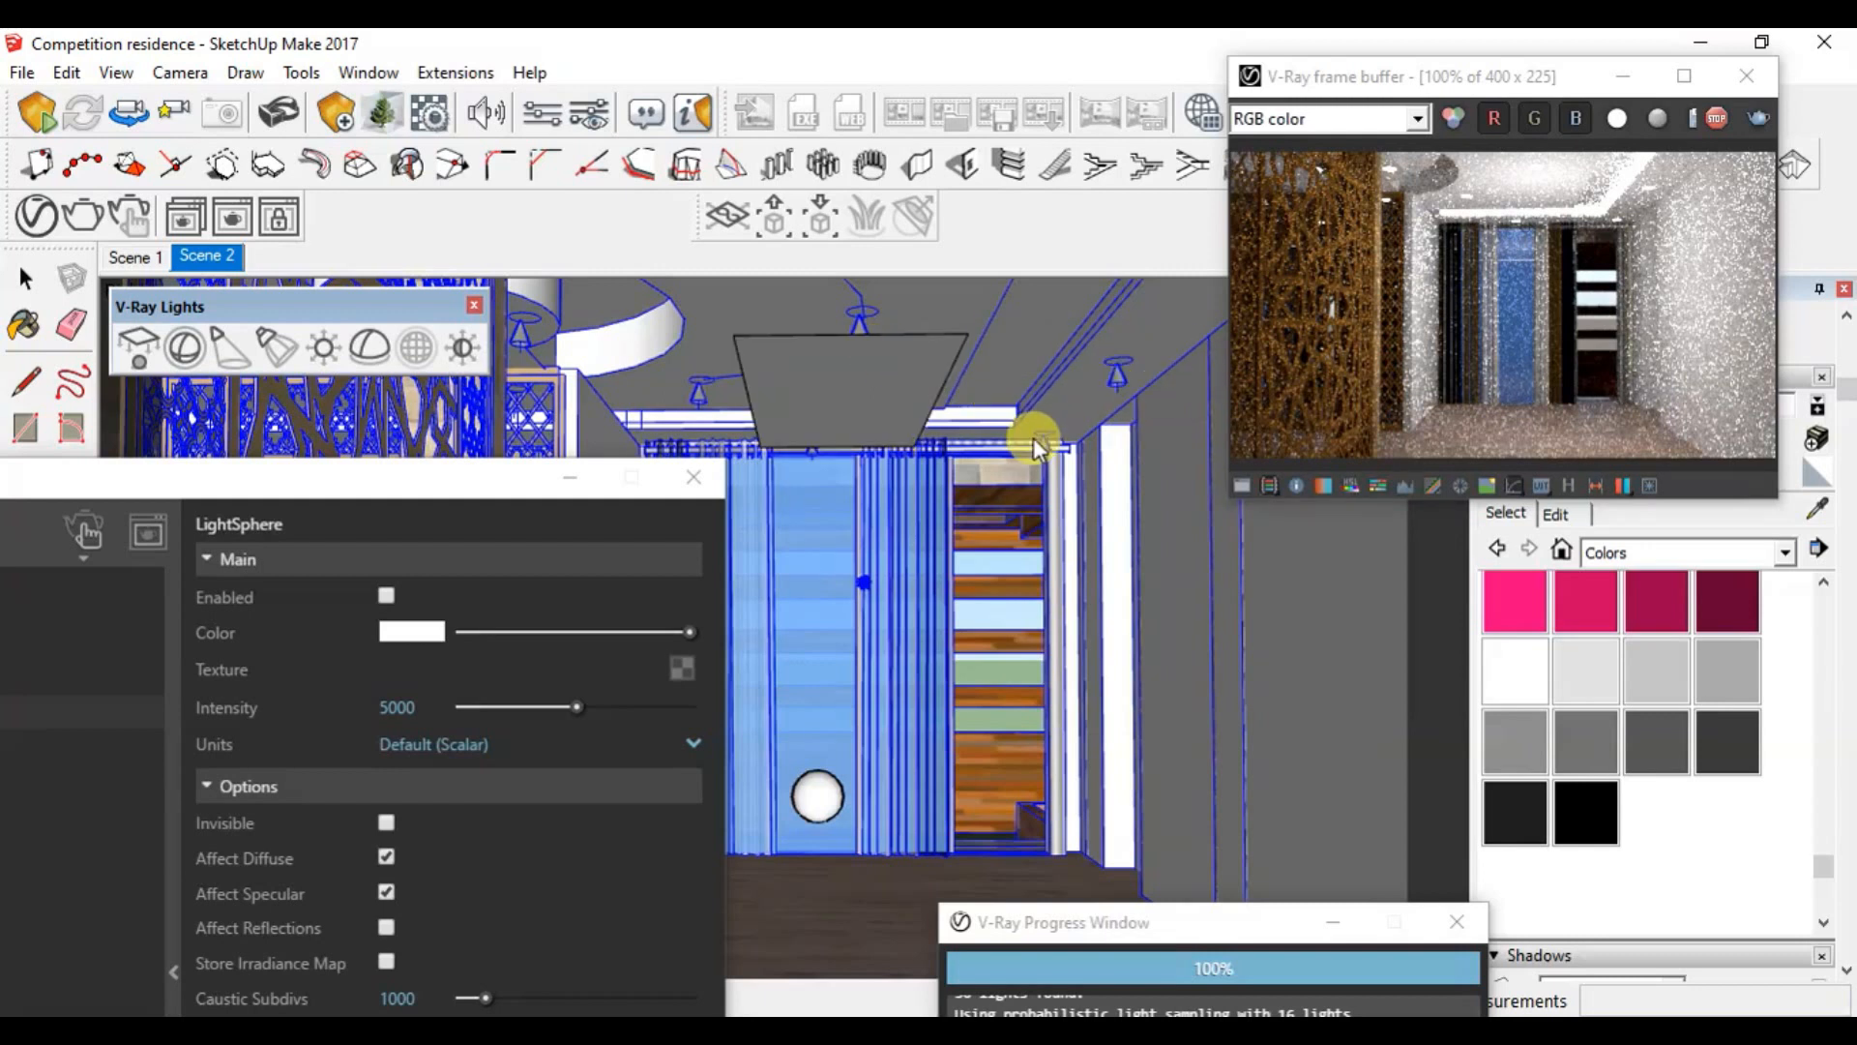
mouse_move(1042, 449)
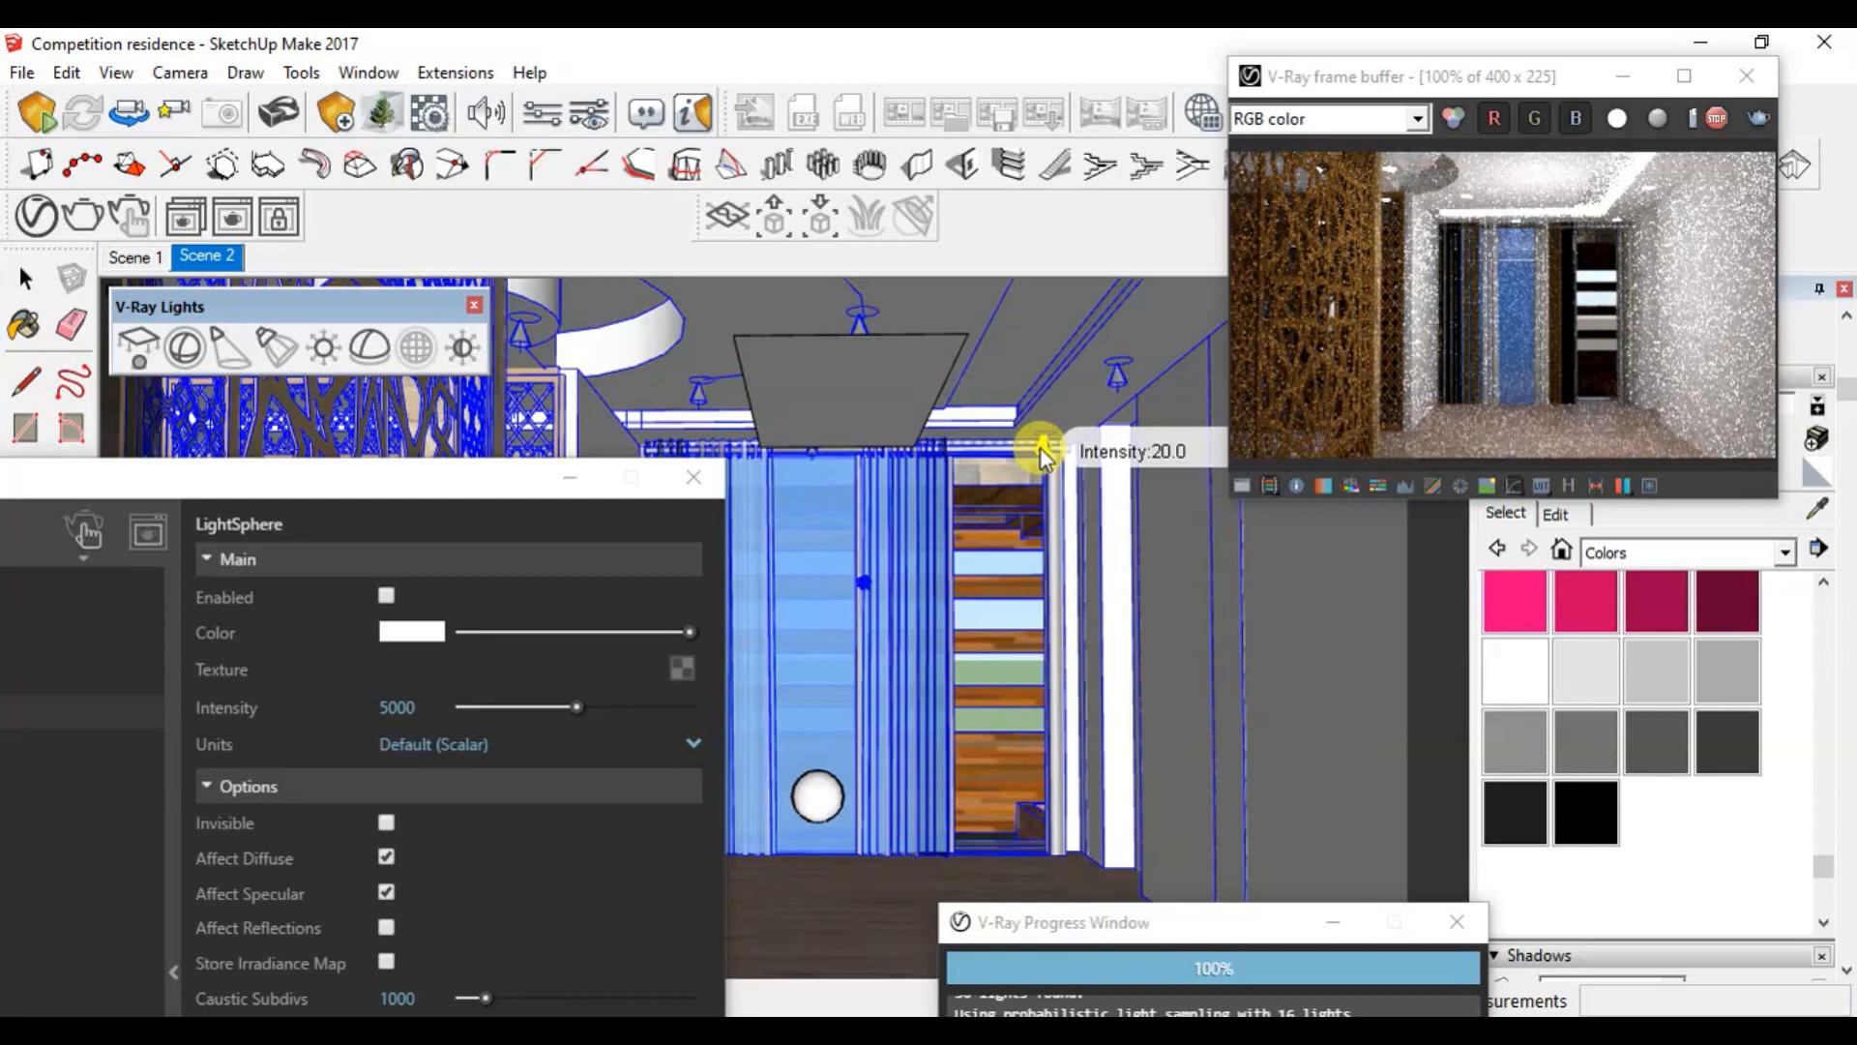
mouse_move(873, 406)
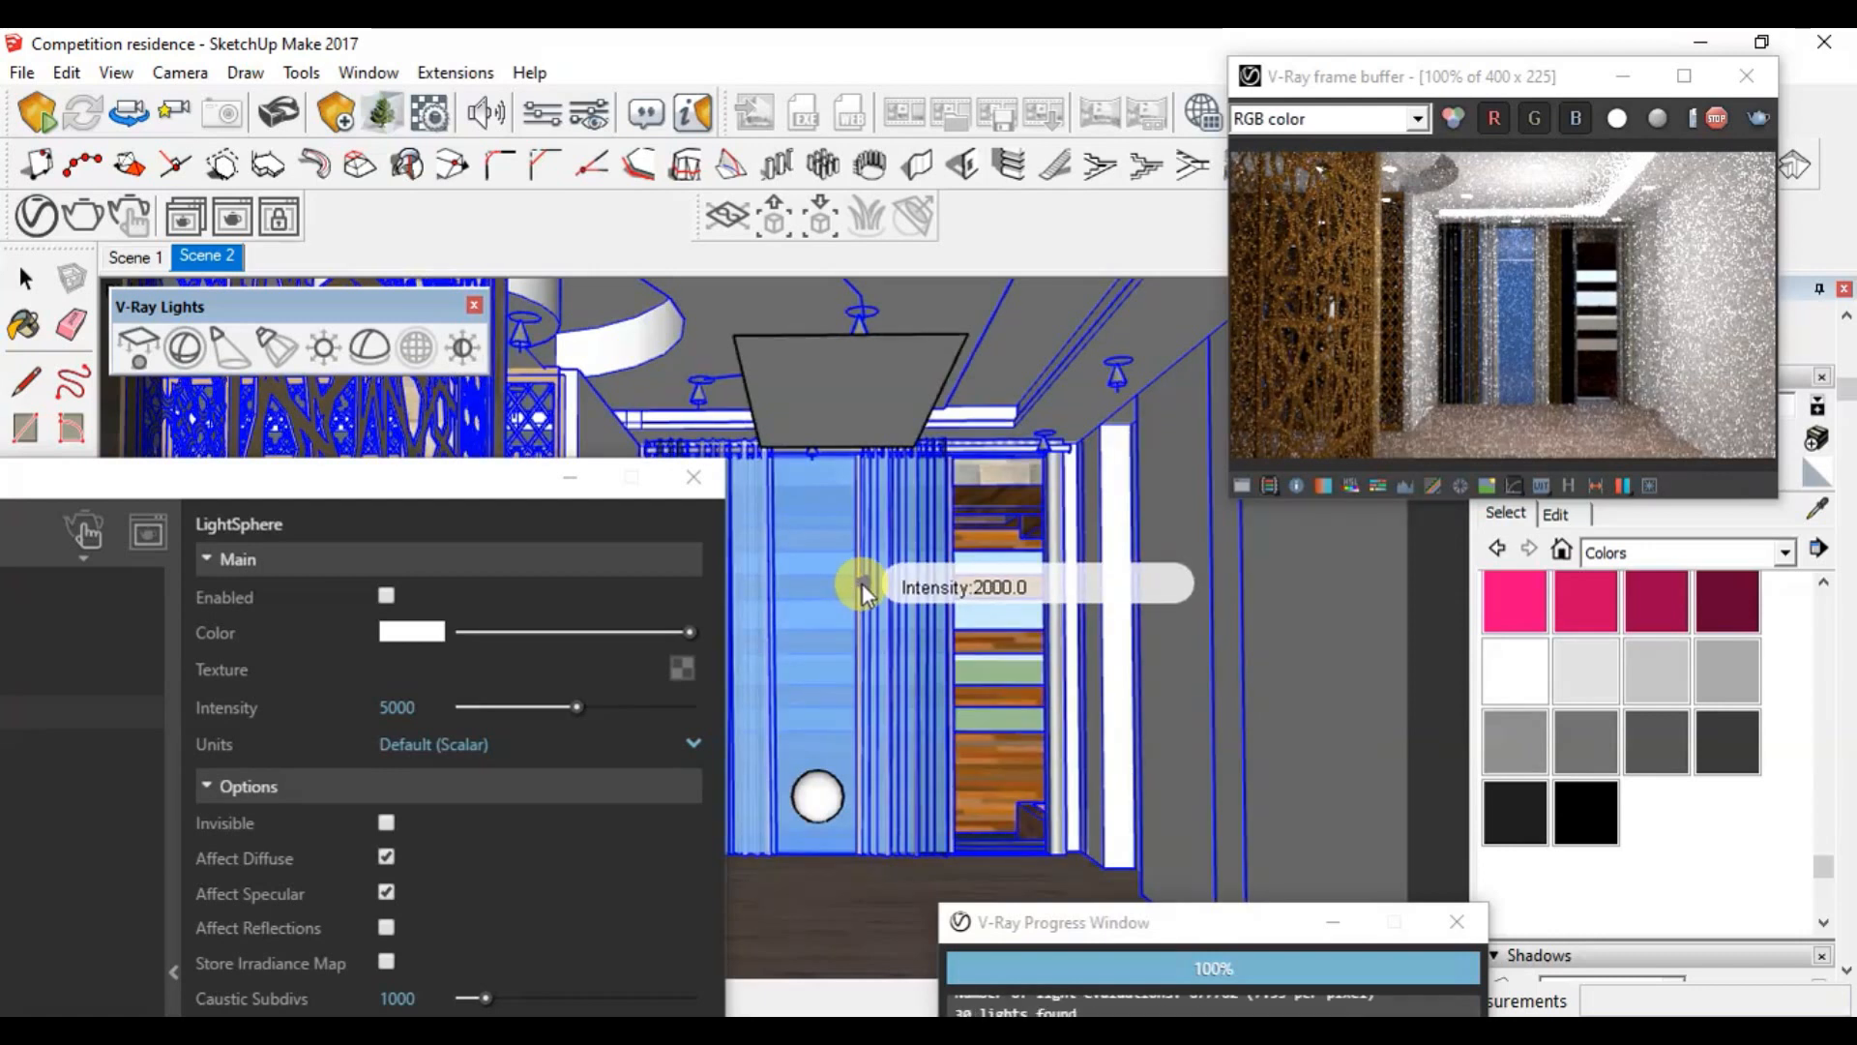
Step: Raise the omni light's intensity to 2440 directly in the model with the Light Intensity tool
left_click_drag(862, 583, 862, 474)
left_click_drag(864, 471, 864, 445)
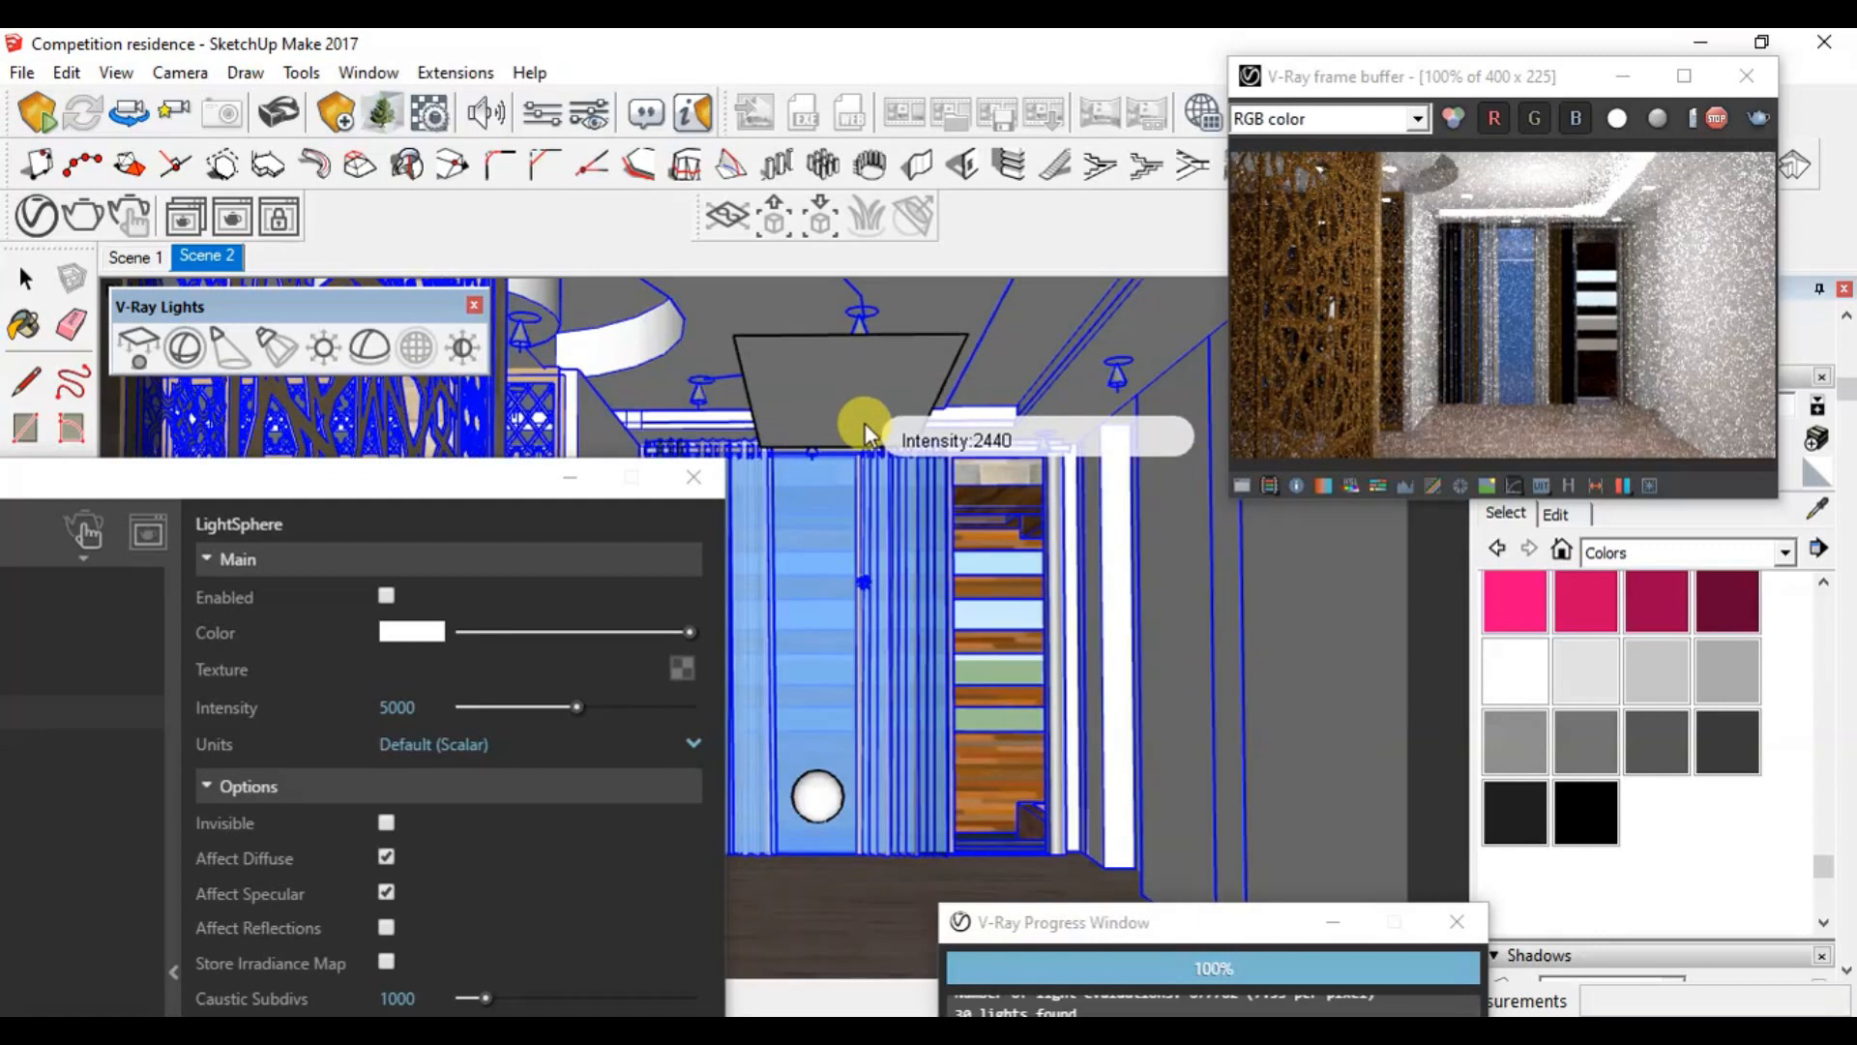
type("2000")
key("Return")
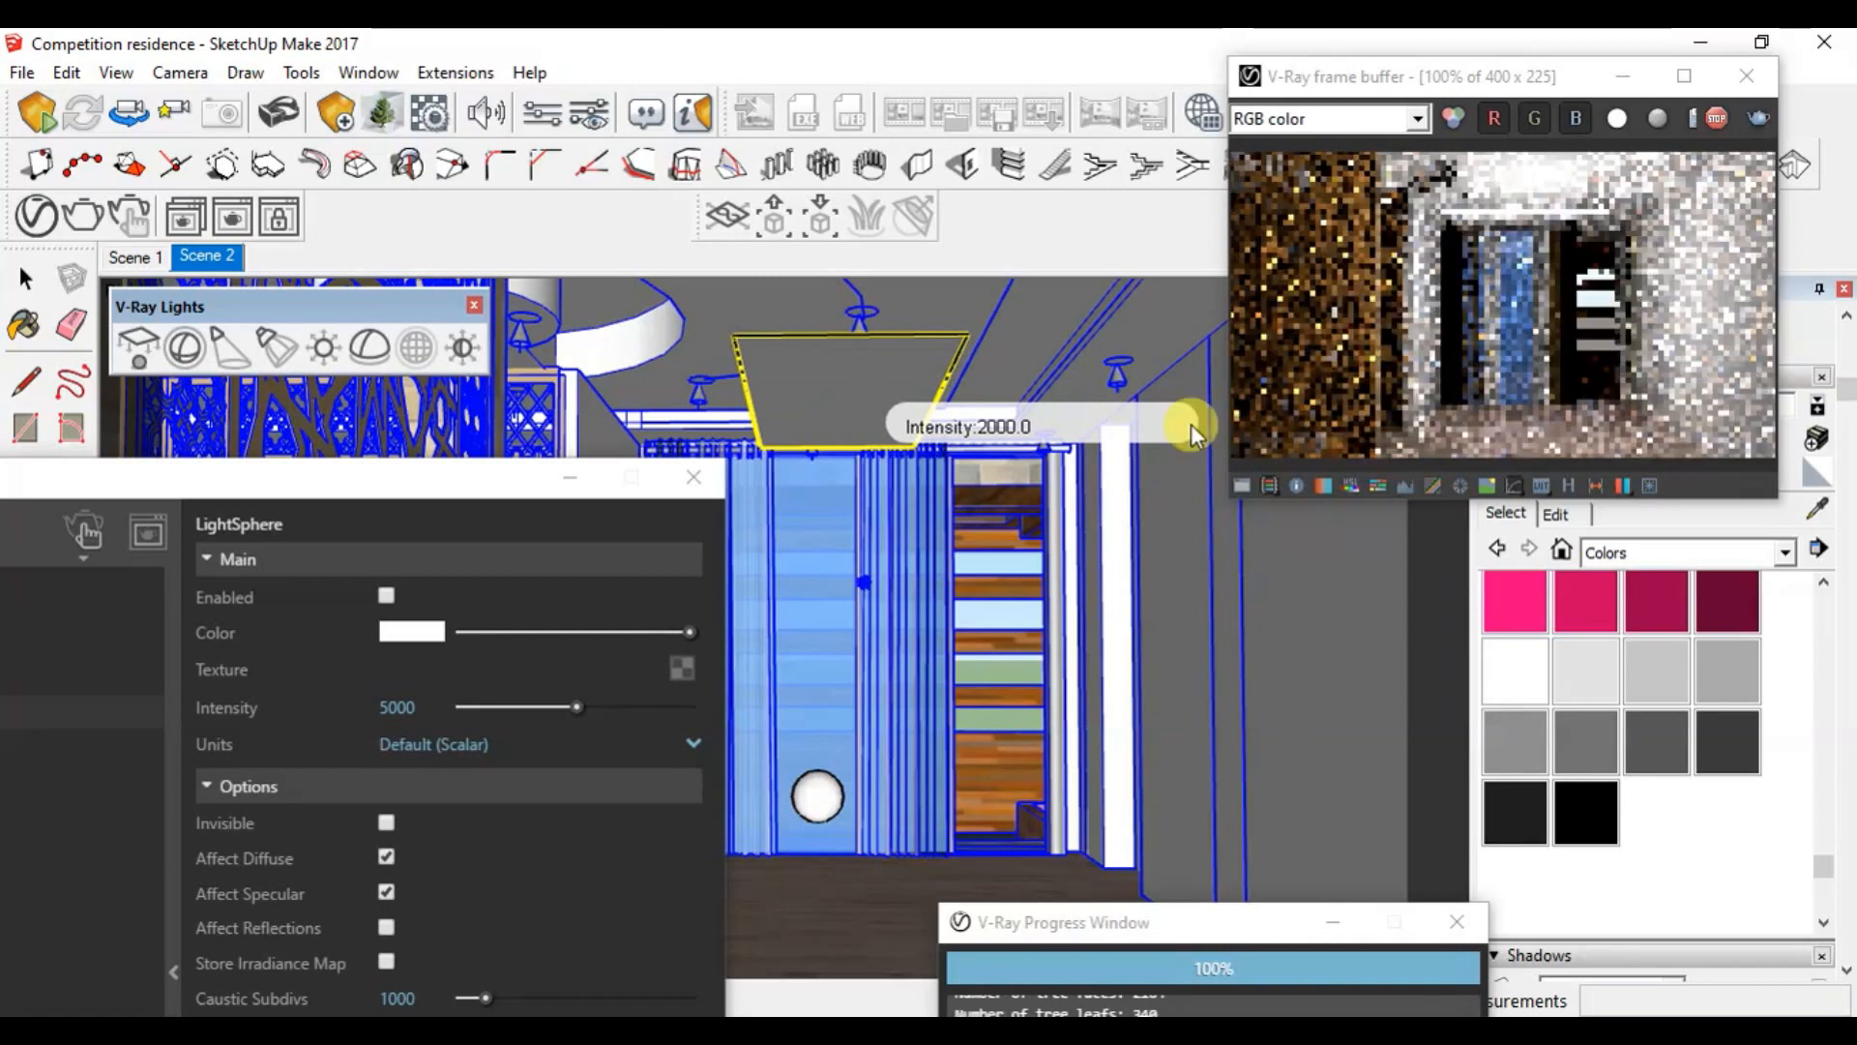
Step: Review the omni light's settings, enable the V-Ray Rectangle Light and close the asset editor
left_click_drag(443, 472, 852, 182)
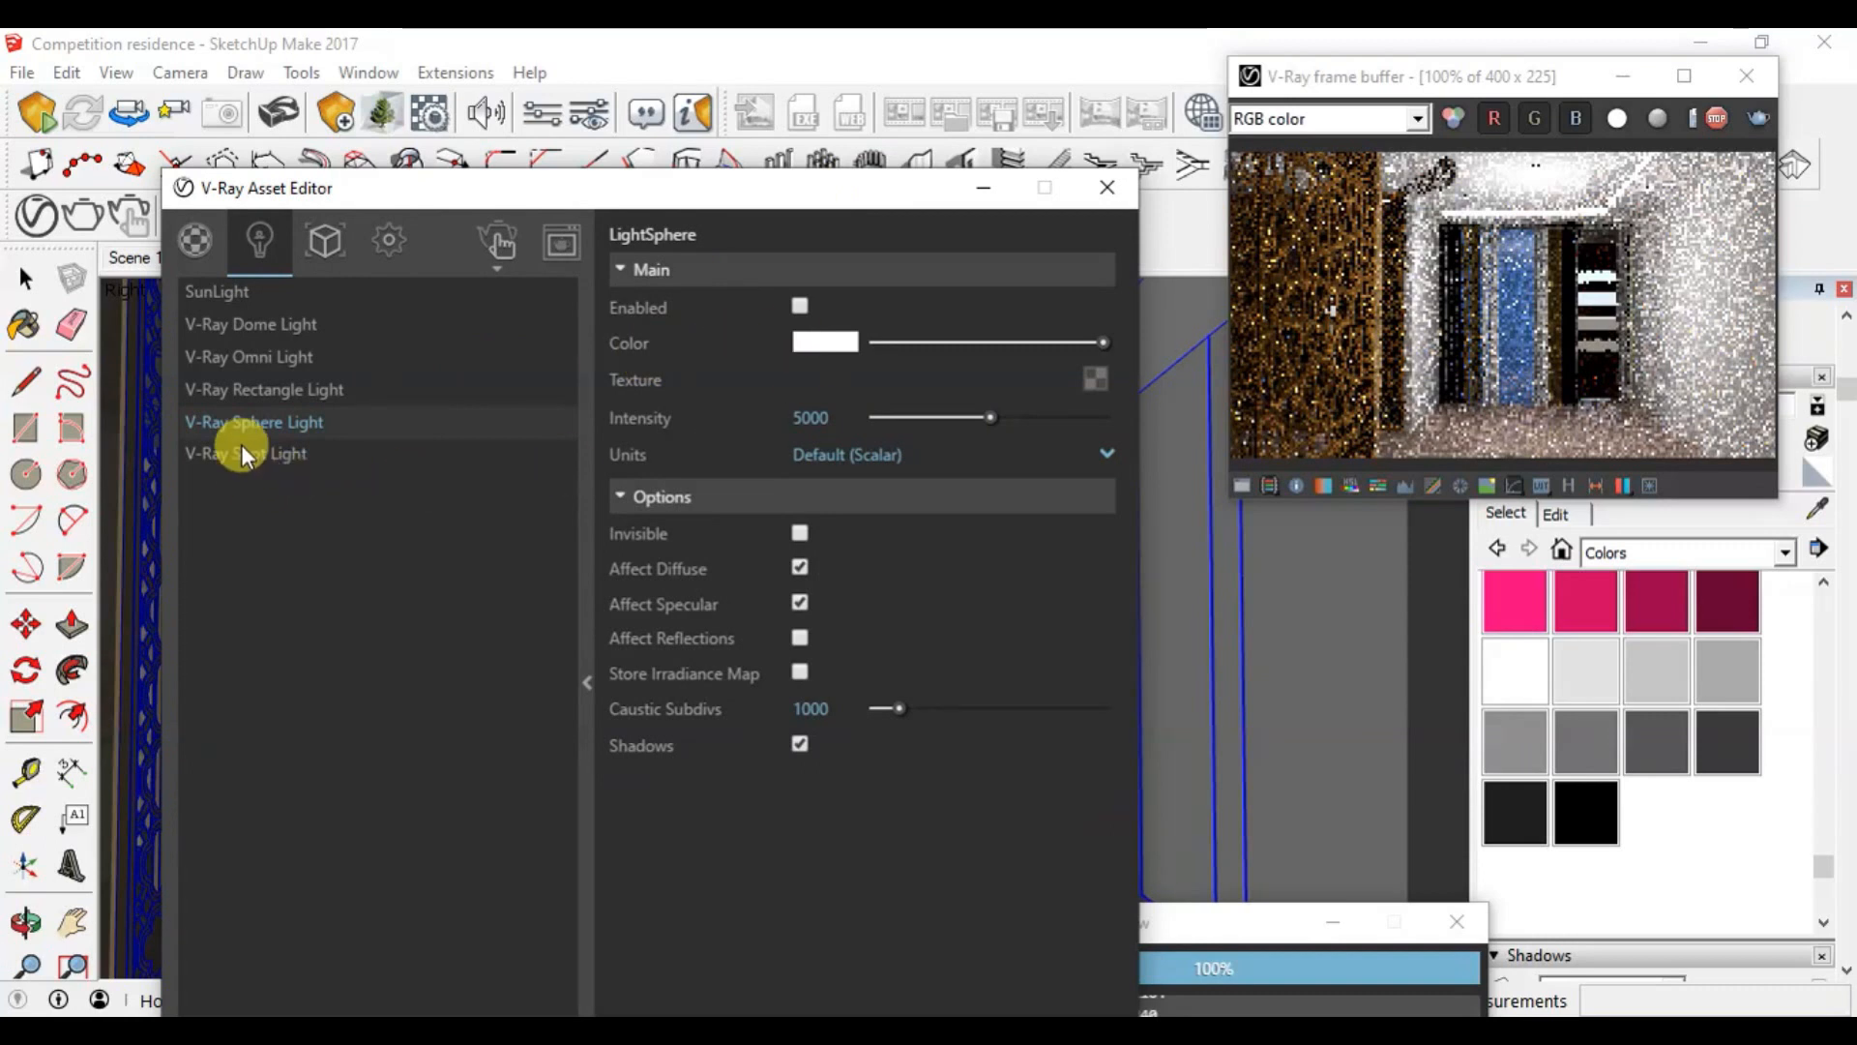
left_click(267, 358)
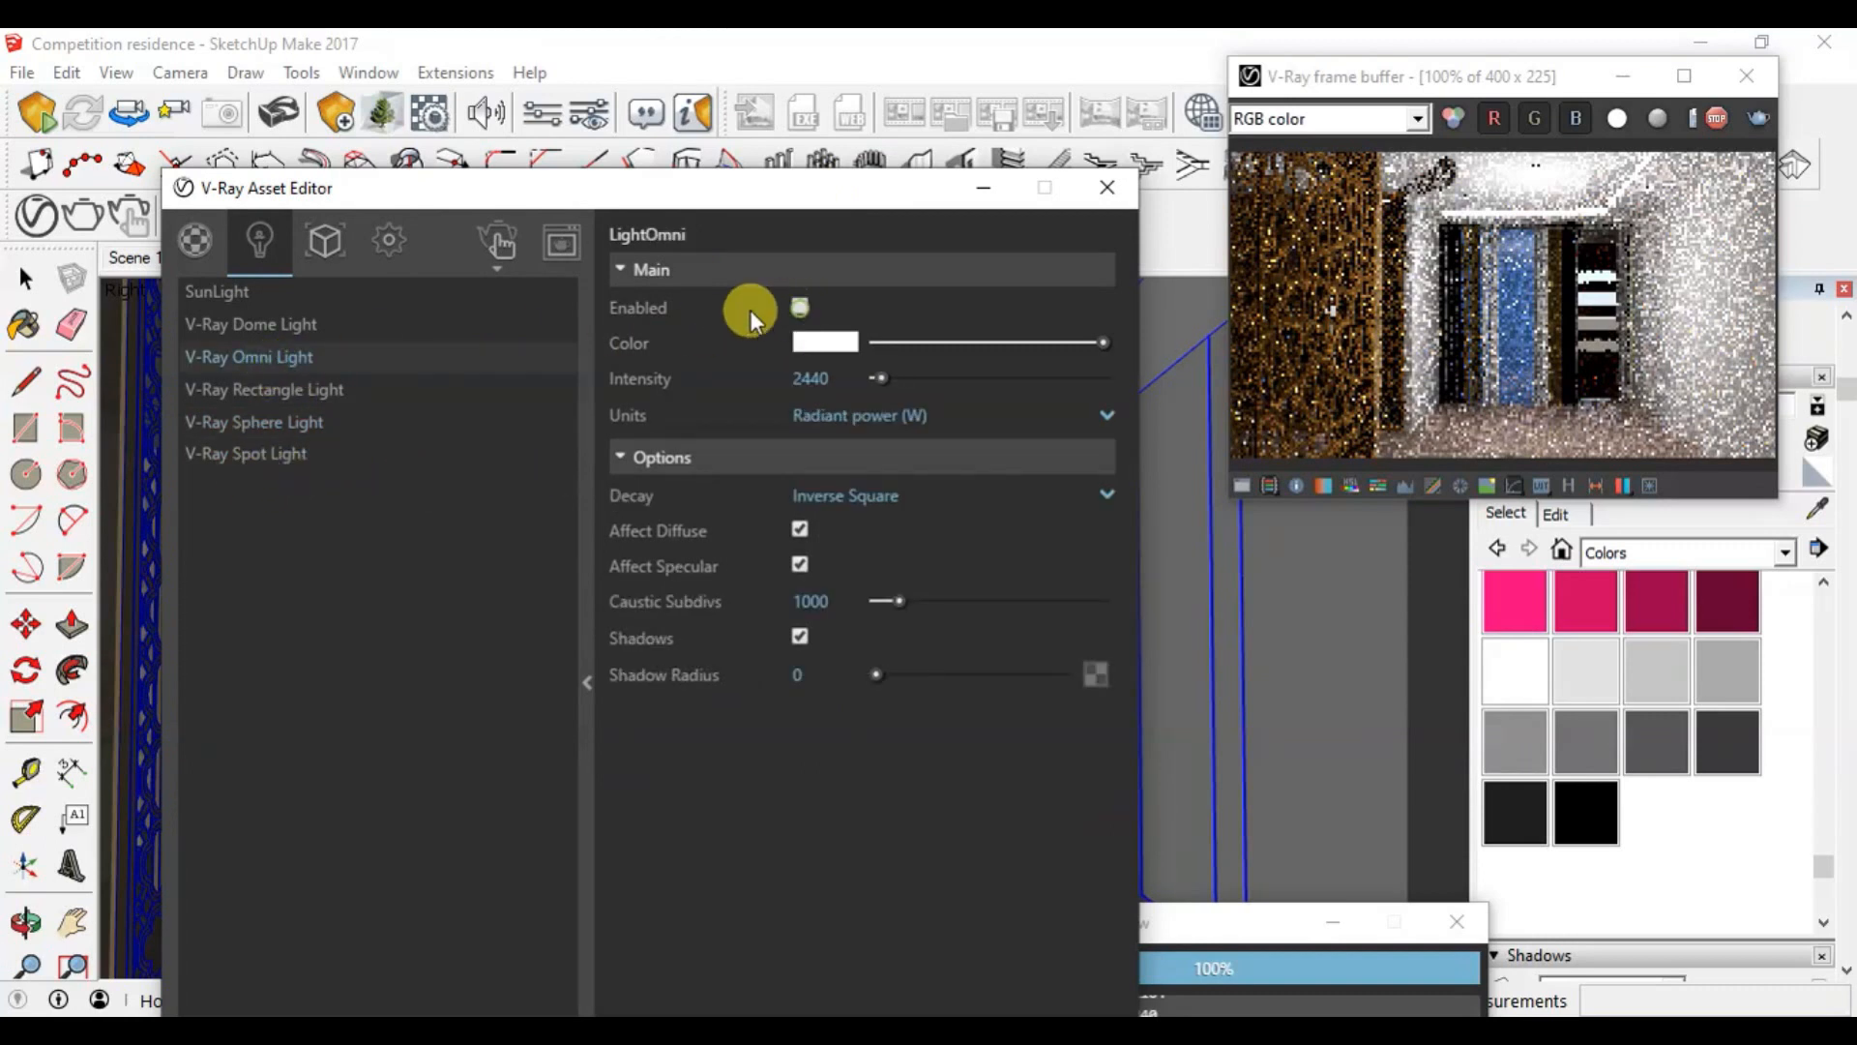
left_click(314, 391)
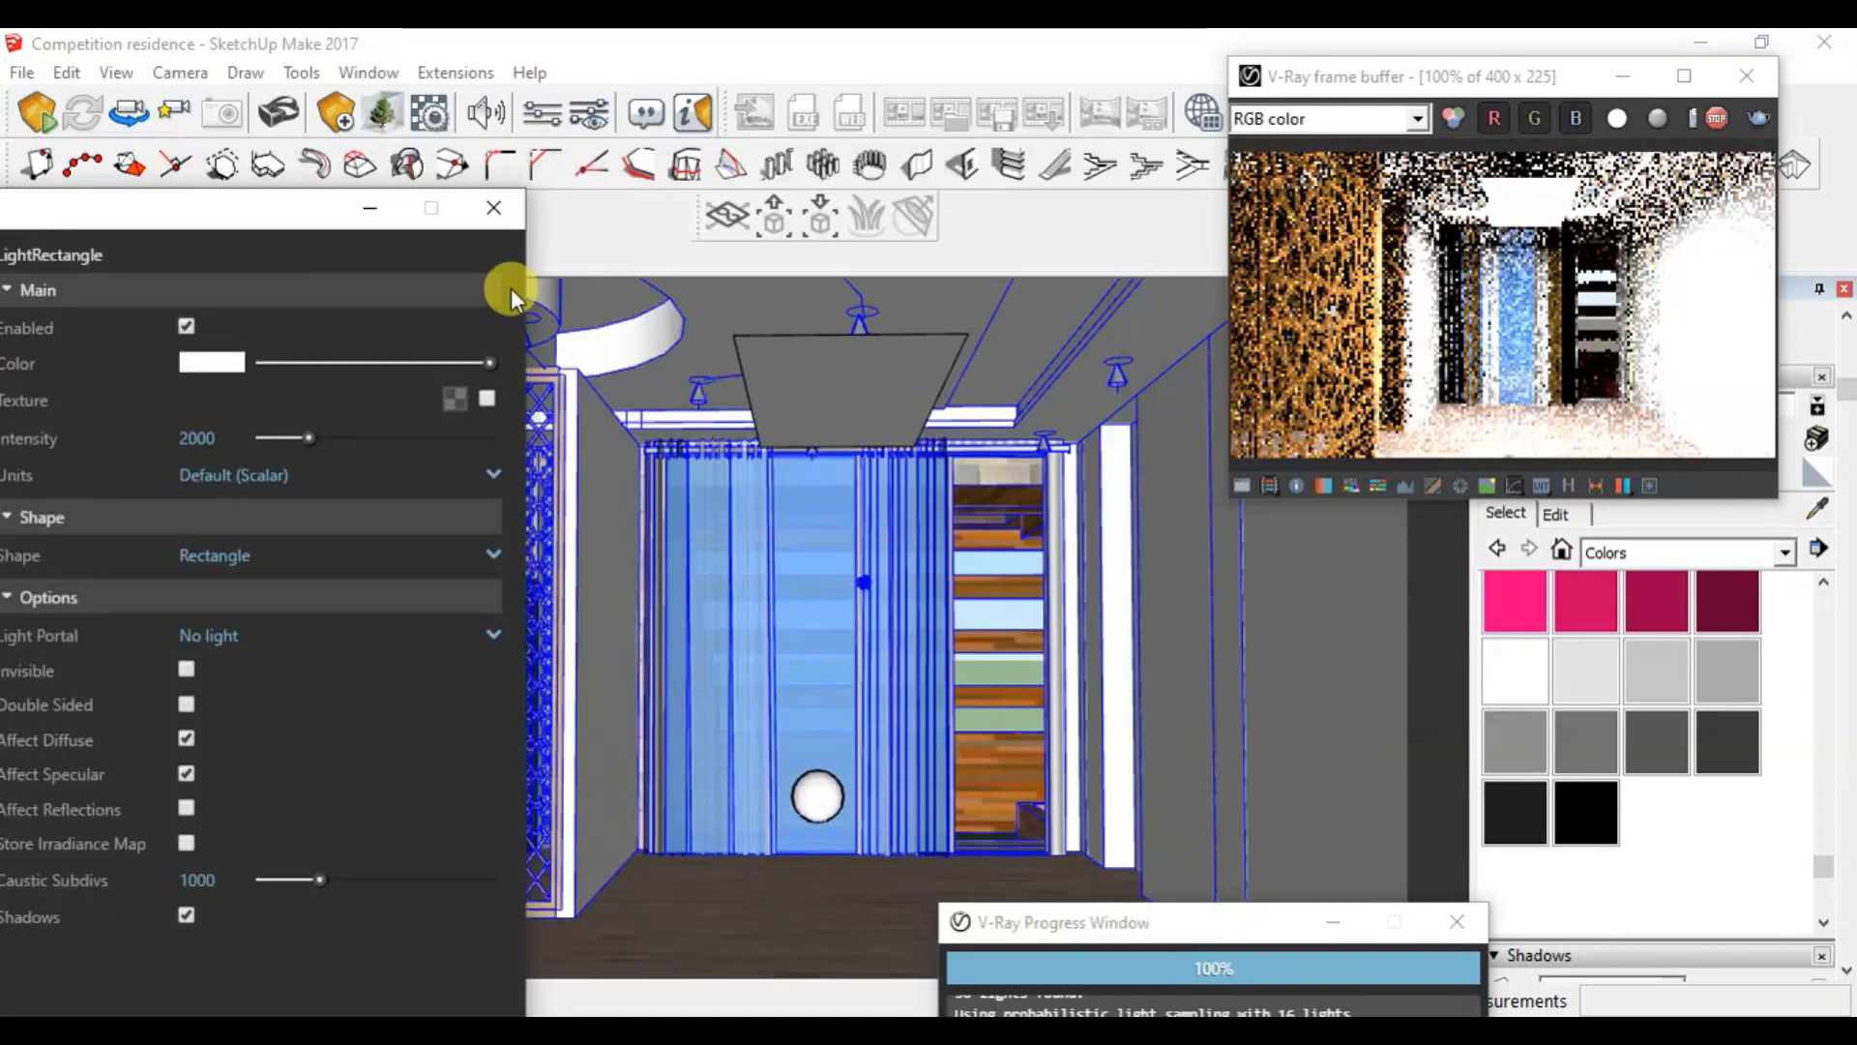
left_click(494, 209)
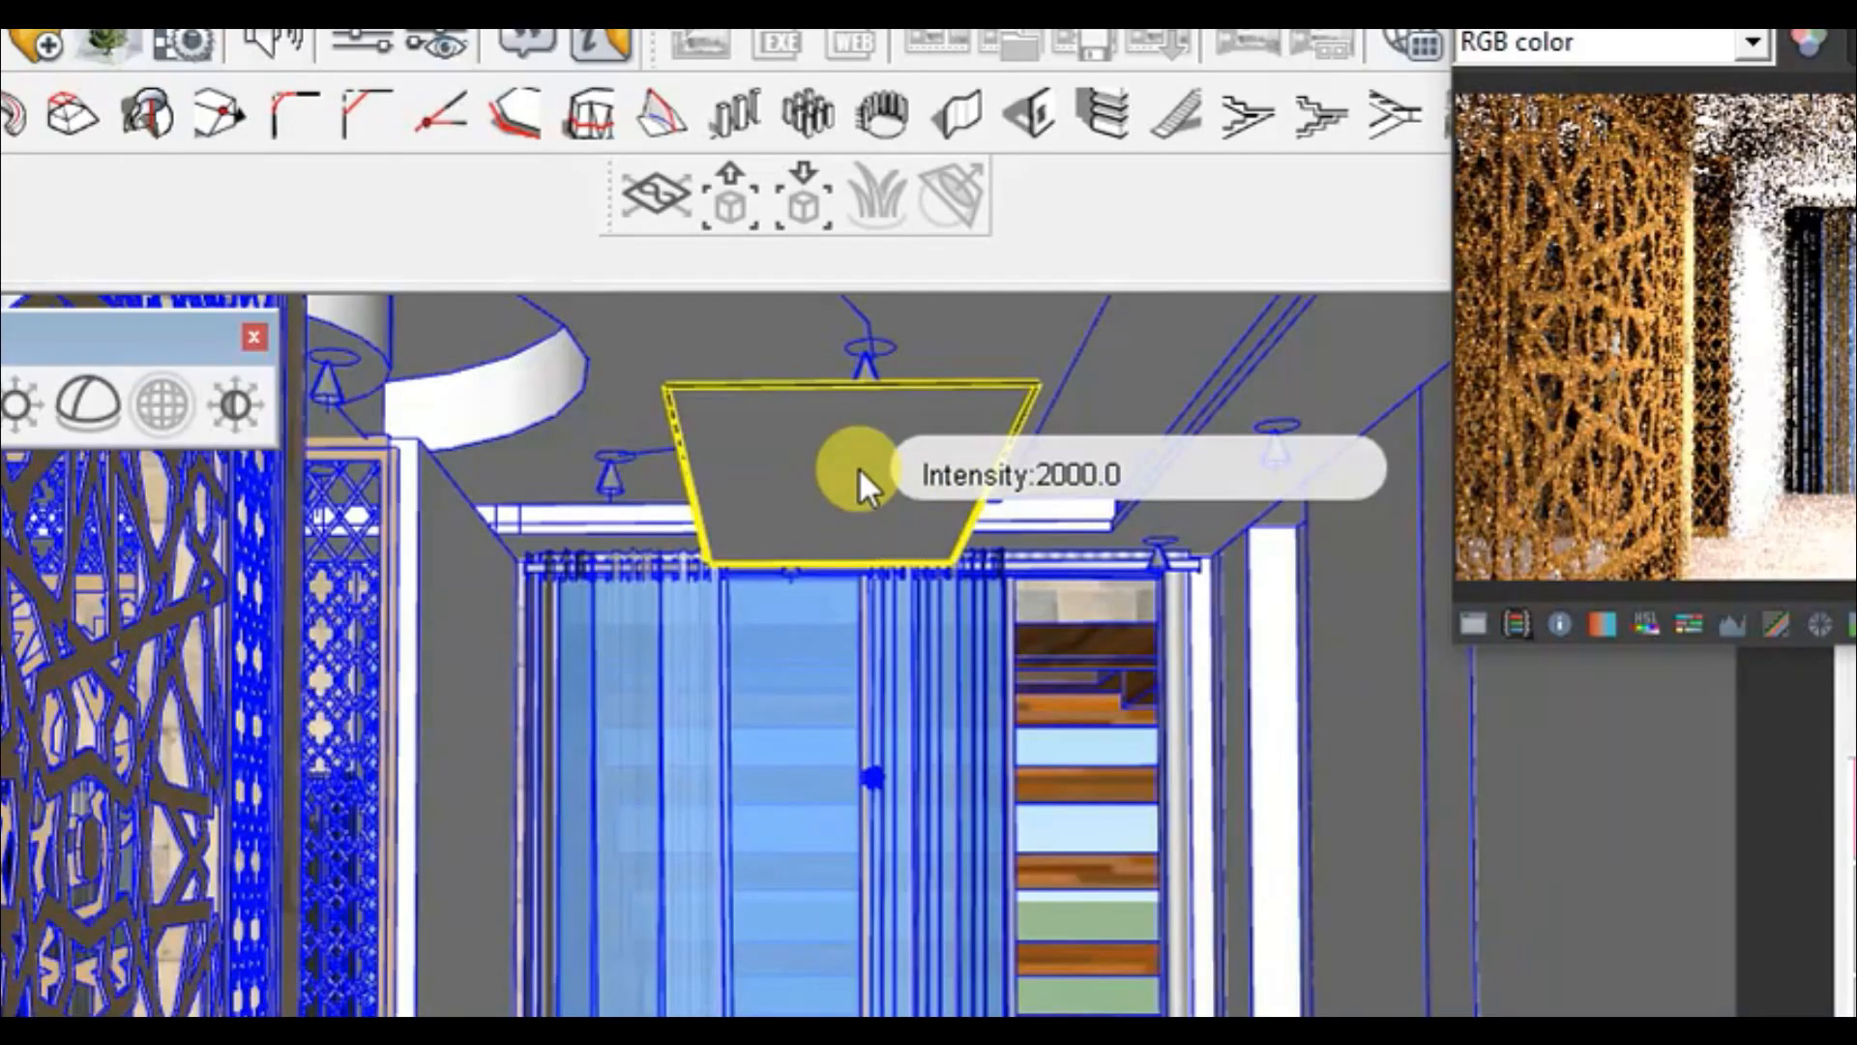
Step: Lower the ceiling rectangle light's intensity to about 1180 in the model with the Light Intensity tool
left_click(256, 402)
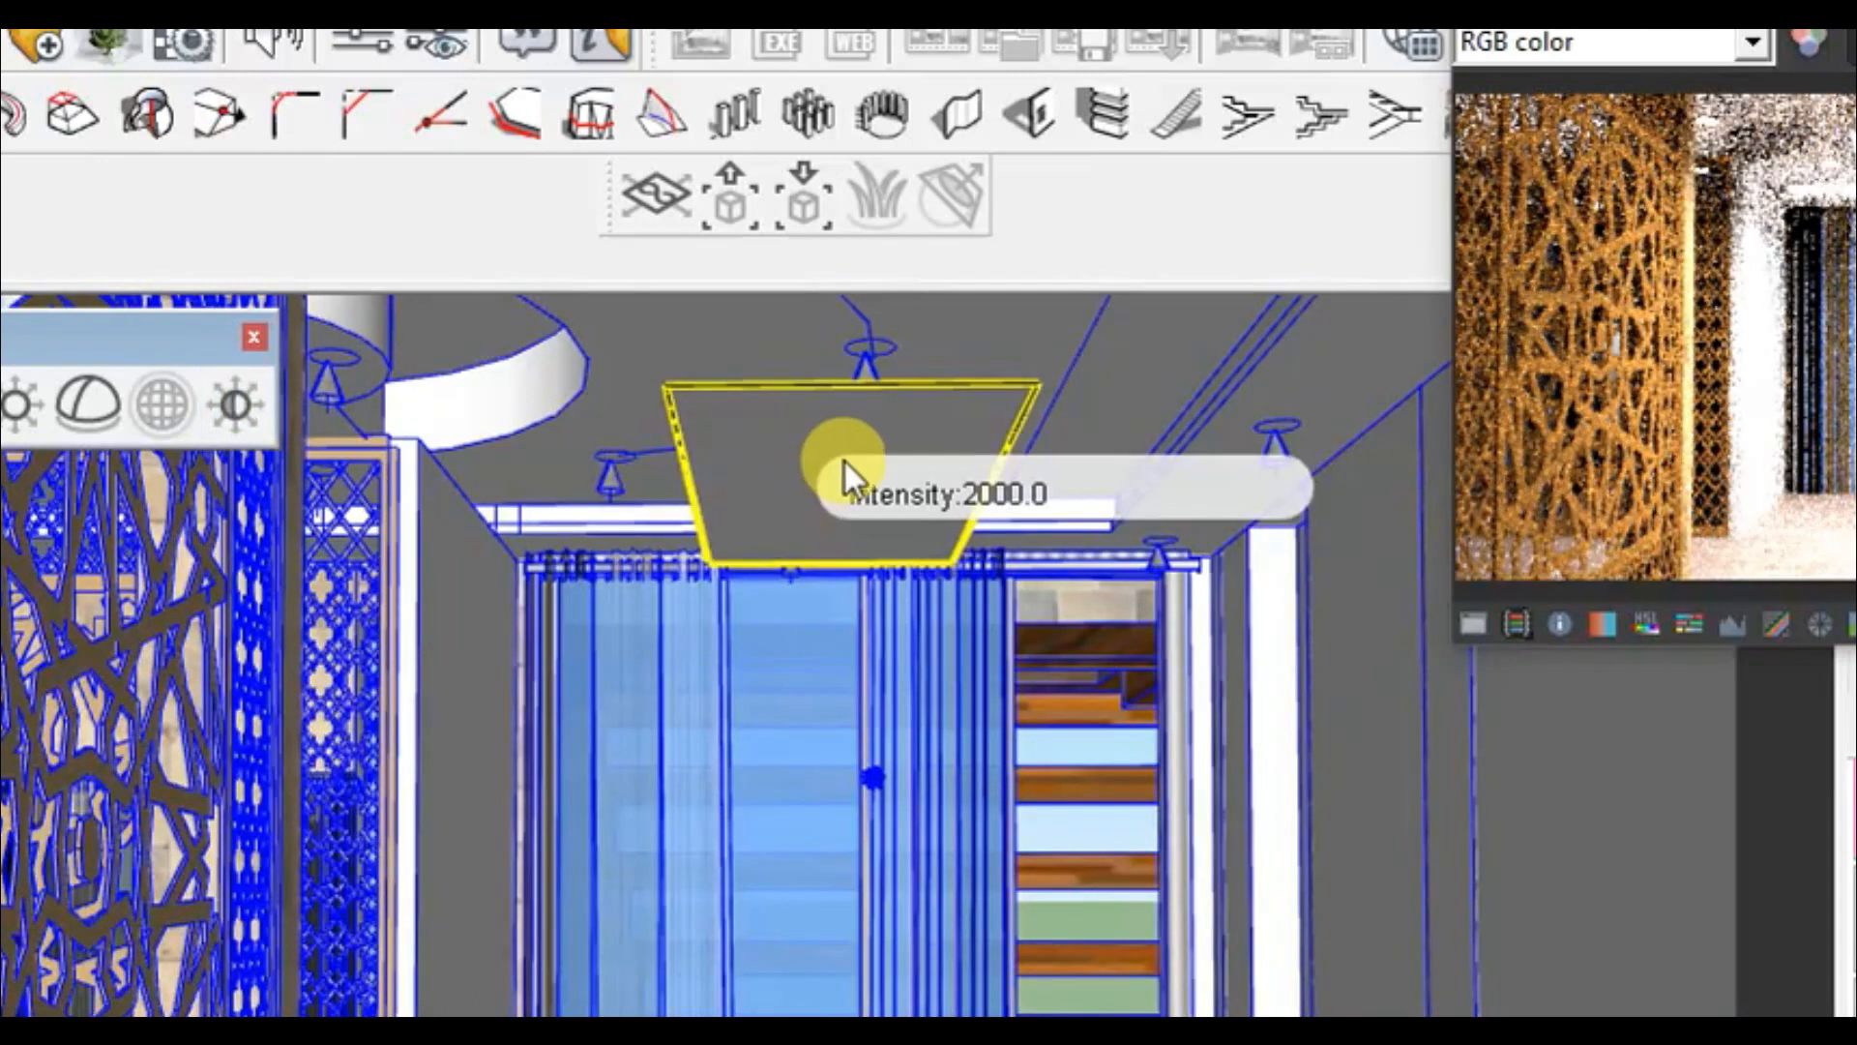
left_click_drag(880, 441, 895, 706)
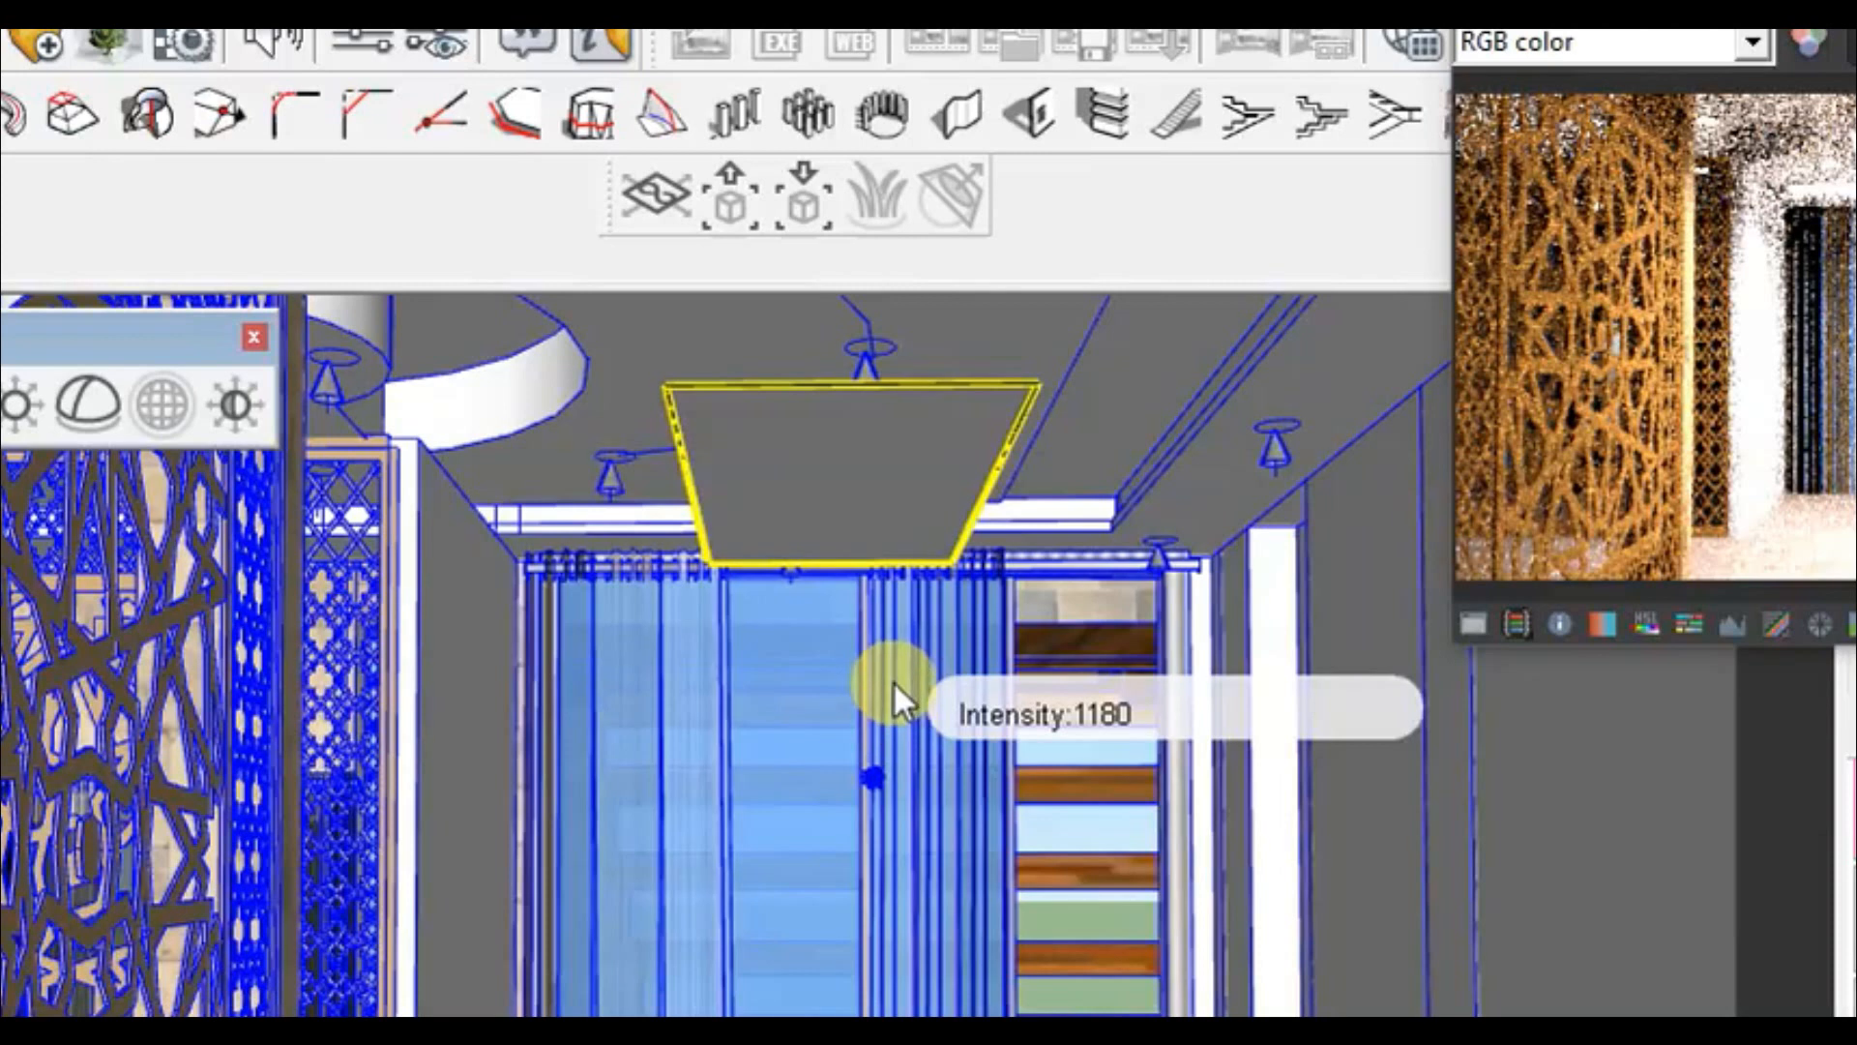
left_click_drag(890, 623, 896, 677)
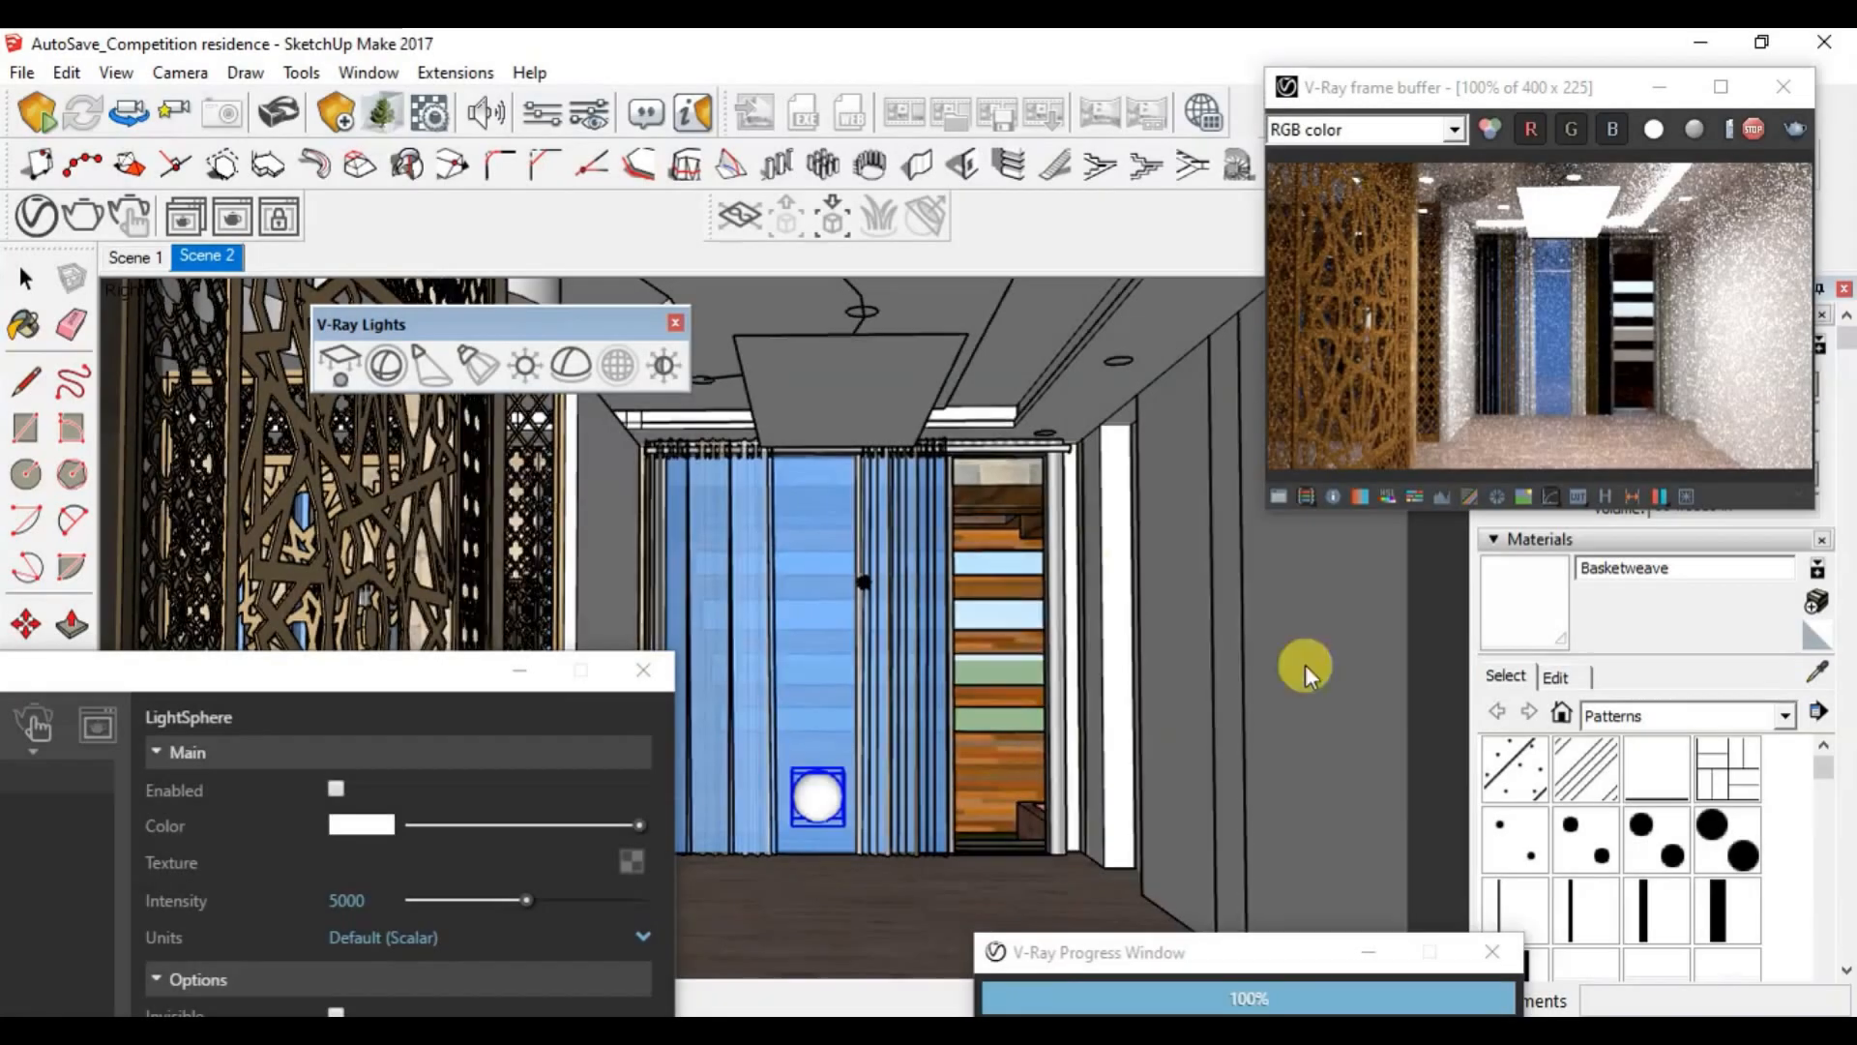
Step: Place the V-Ray Lights and V-Ray Objects toolbars as floating toolbars over the model view
left_click_drag(428, 331, 556, 380)
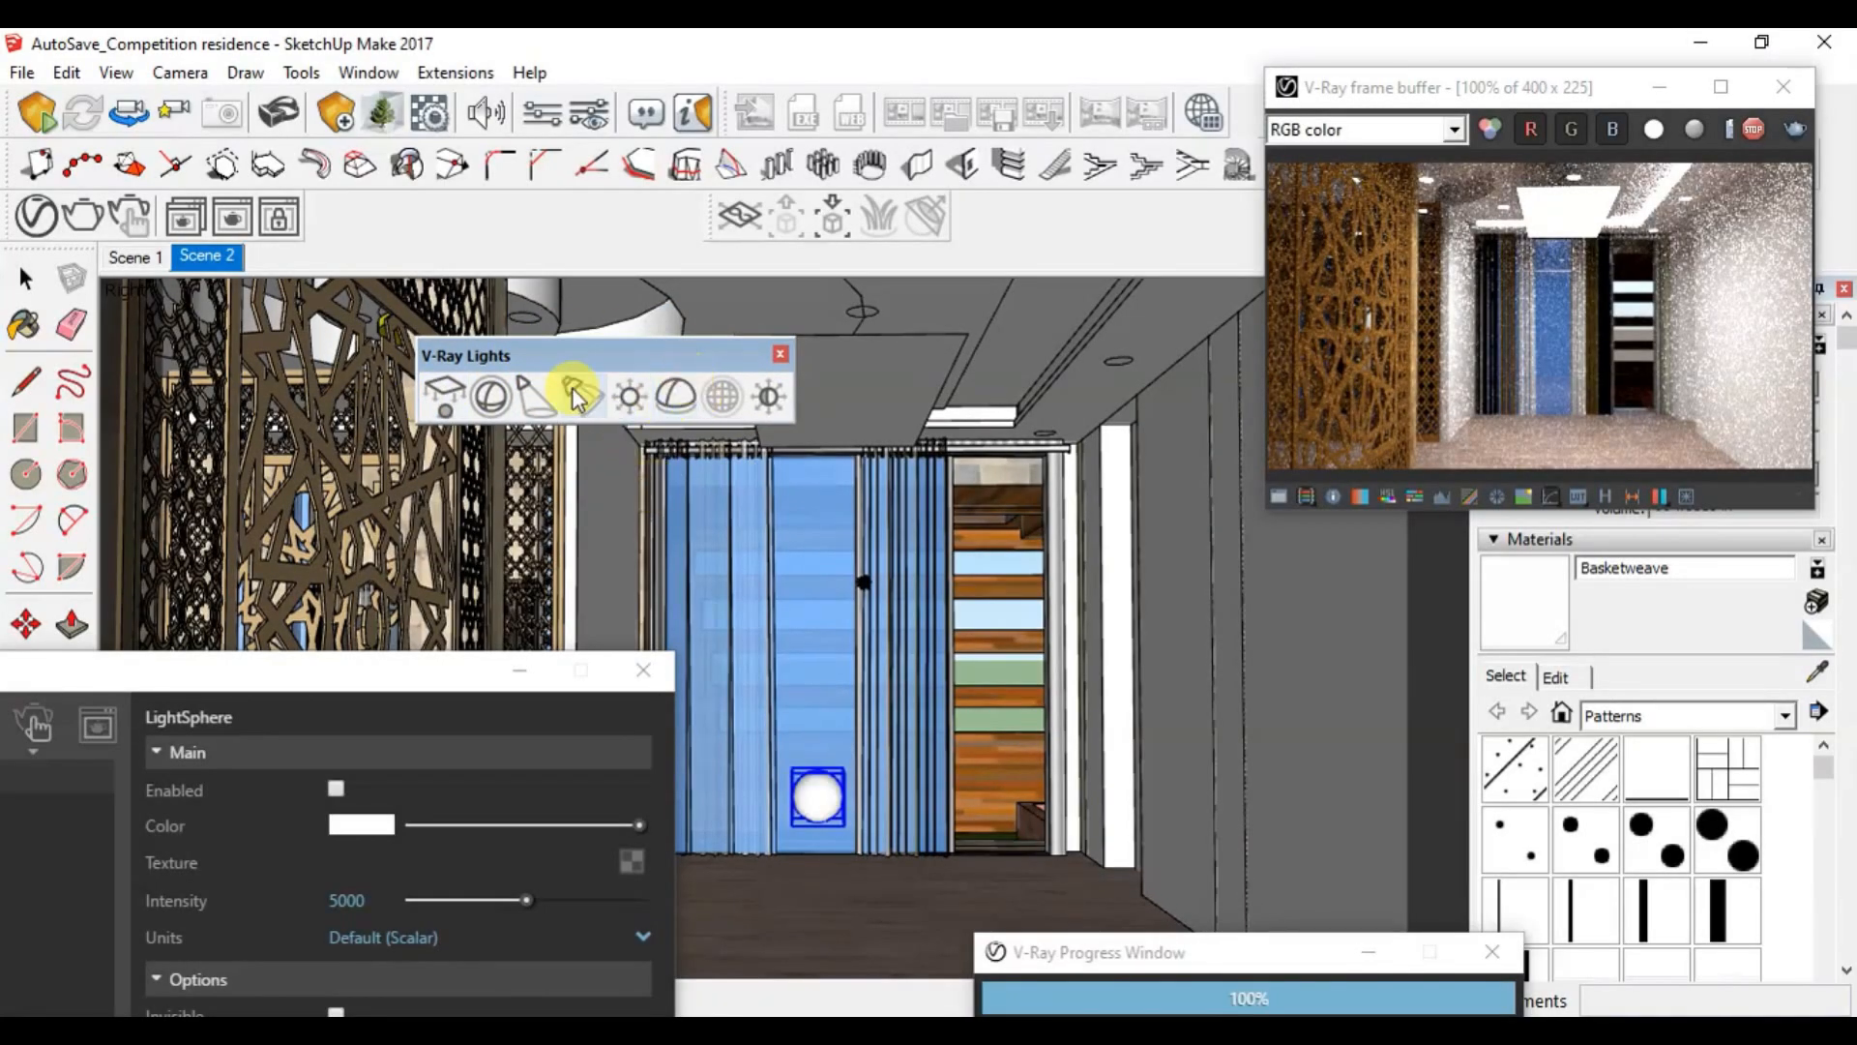
left_click(513, 372)
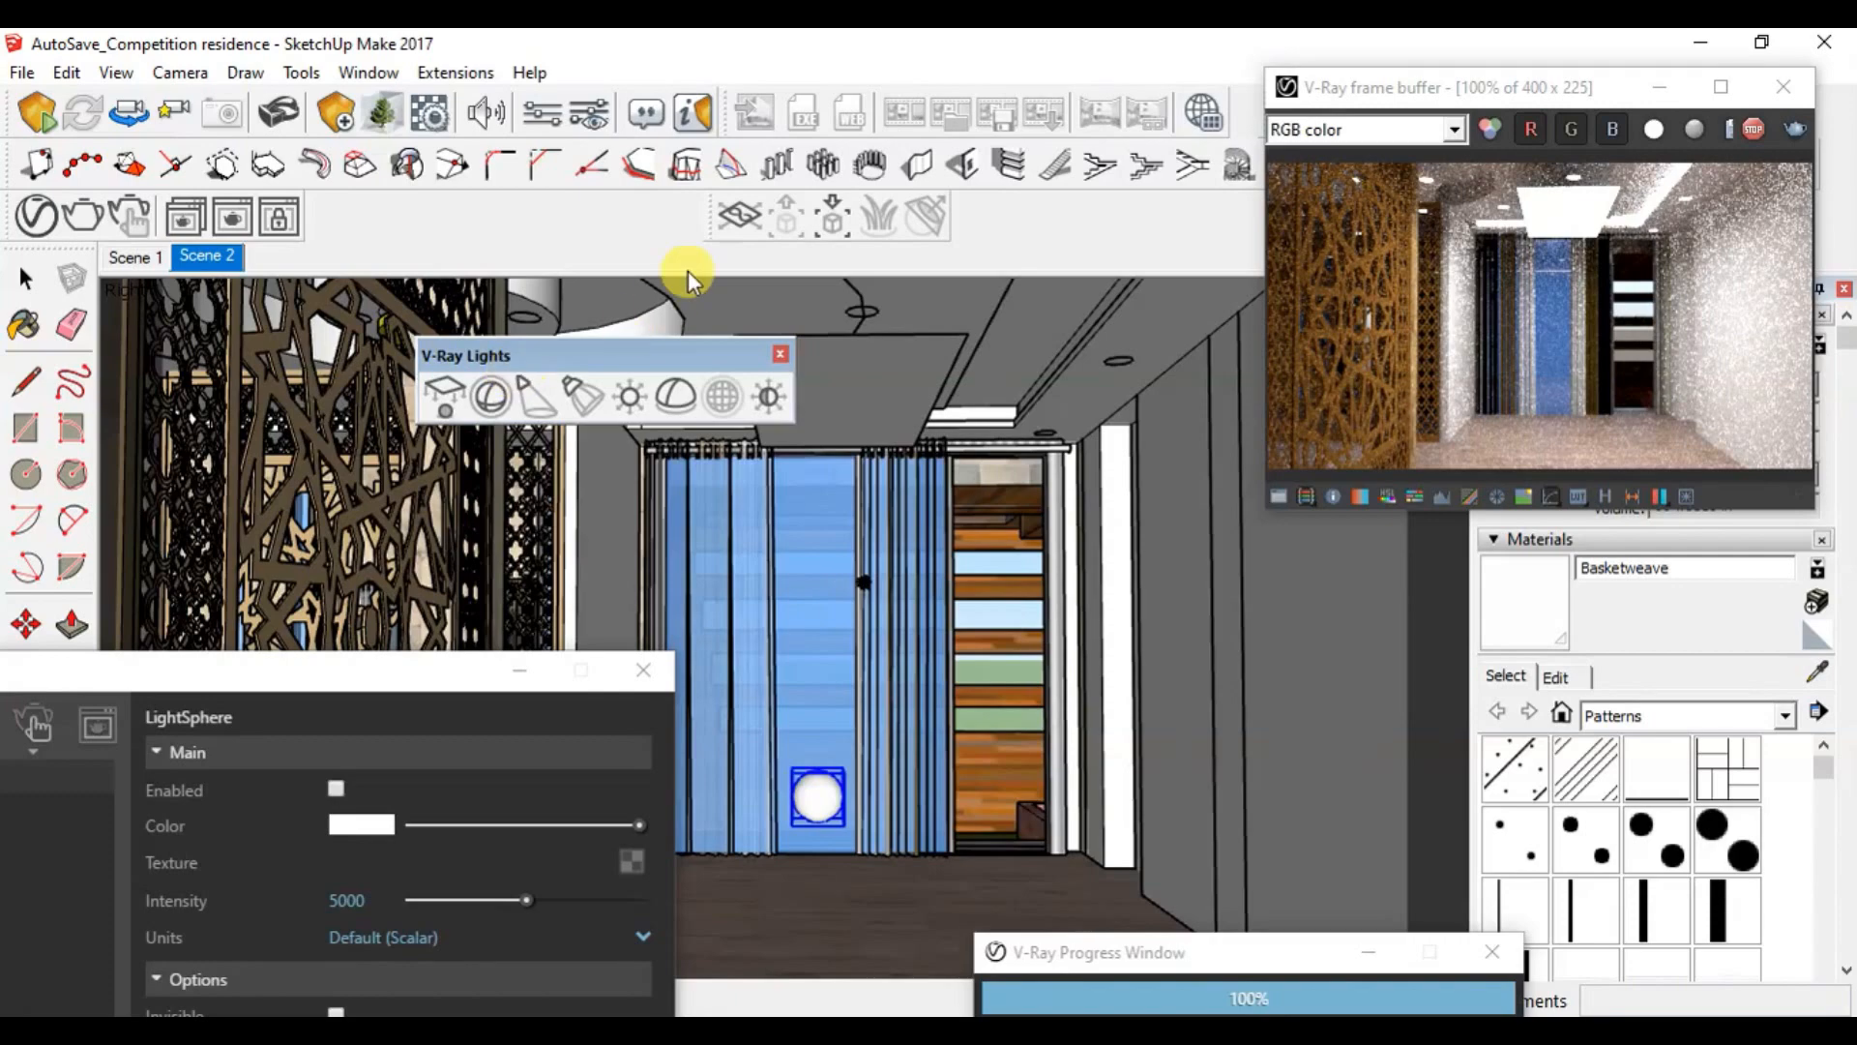
left_click_drag(831, 342, 946, 492)
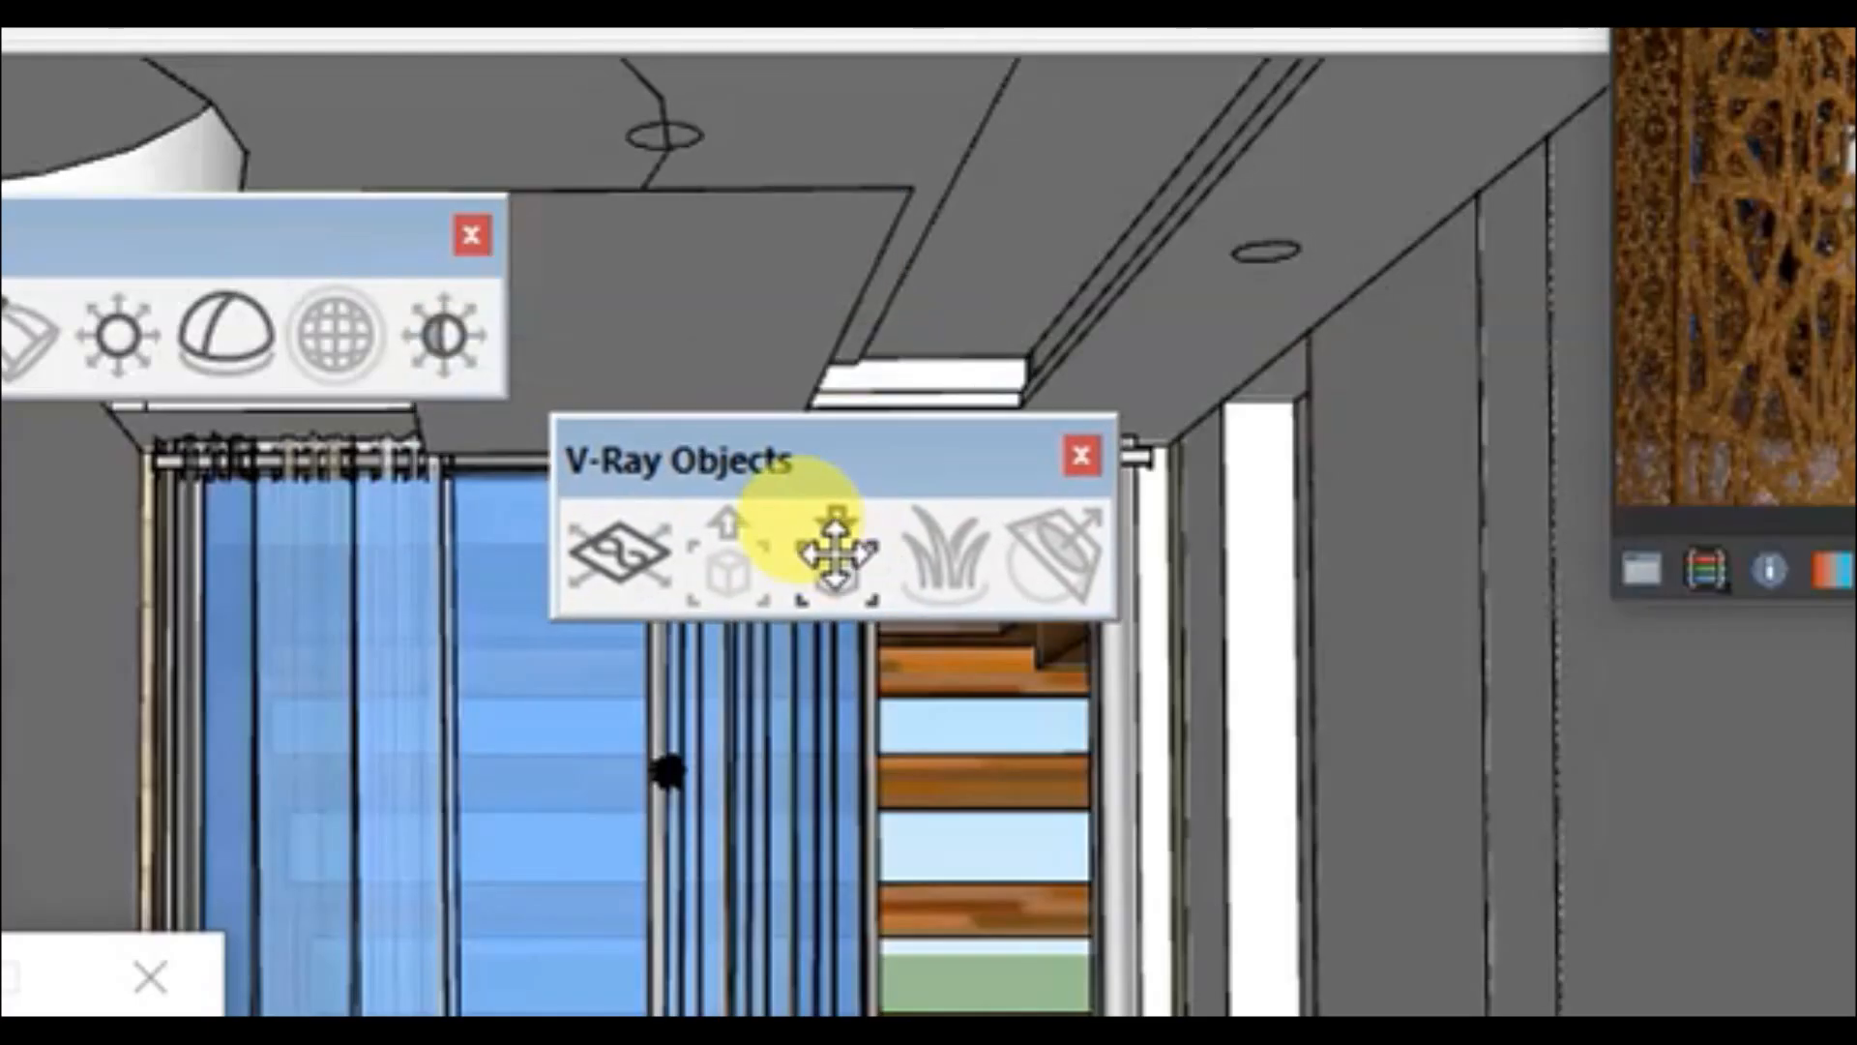
left_click_drag(818, 484, 856, 492)
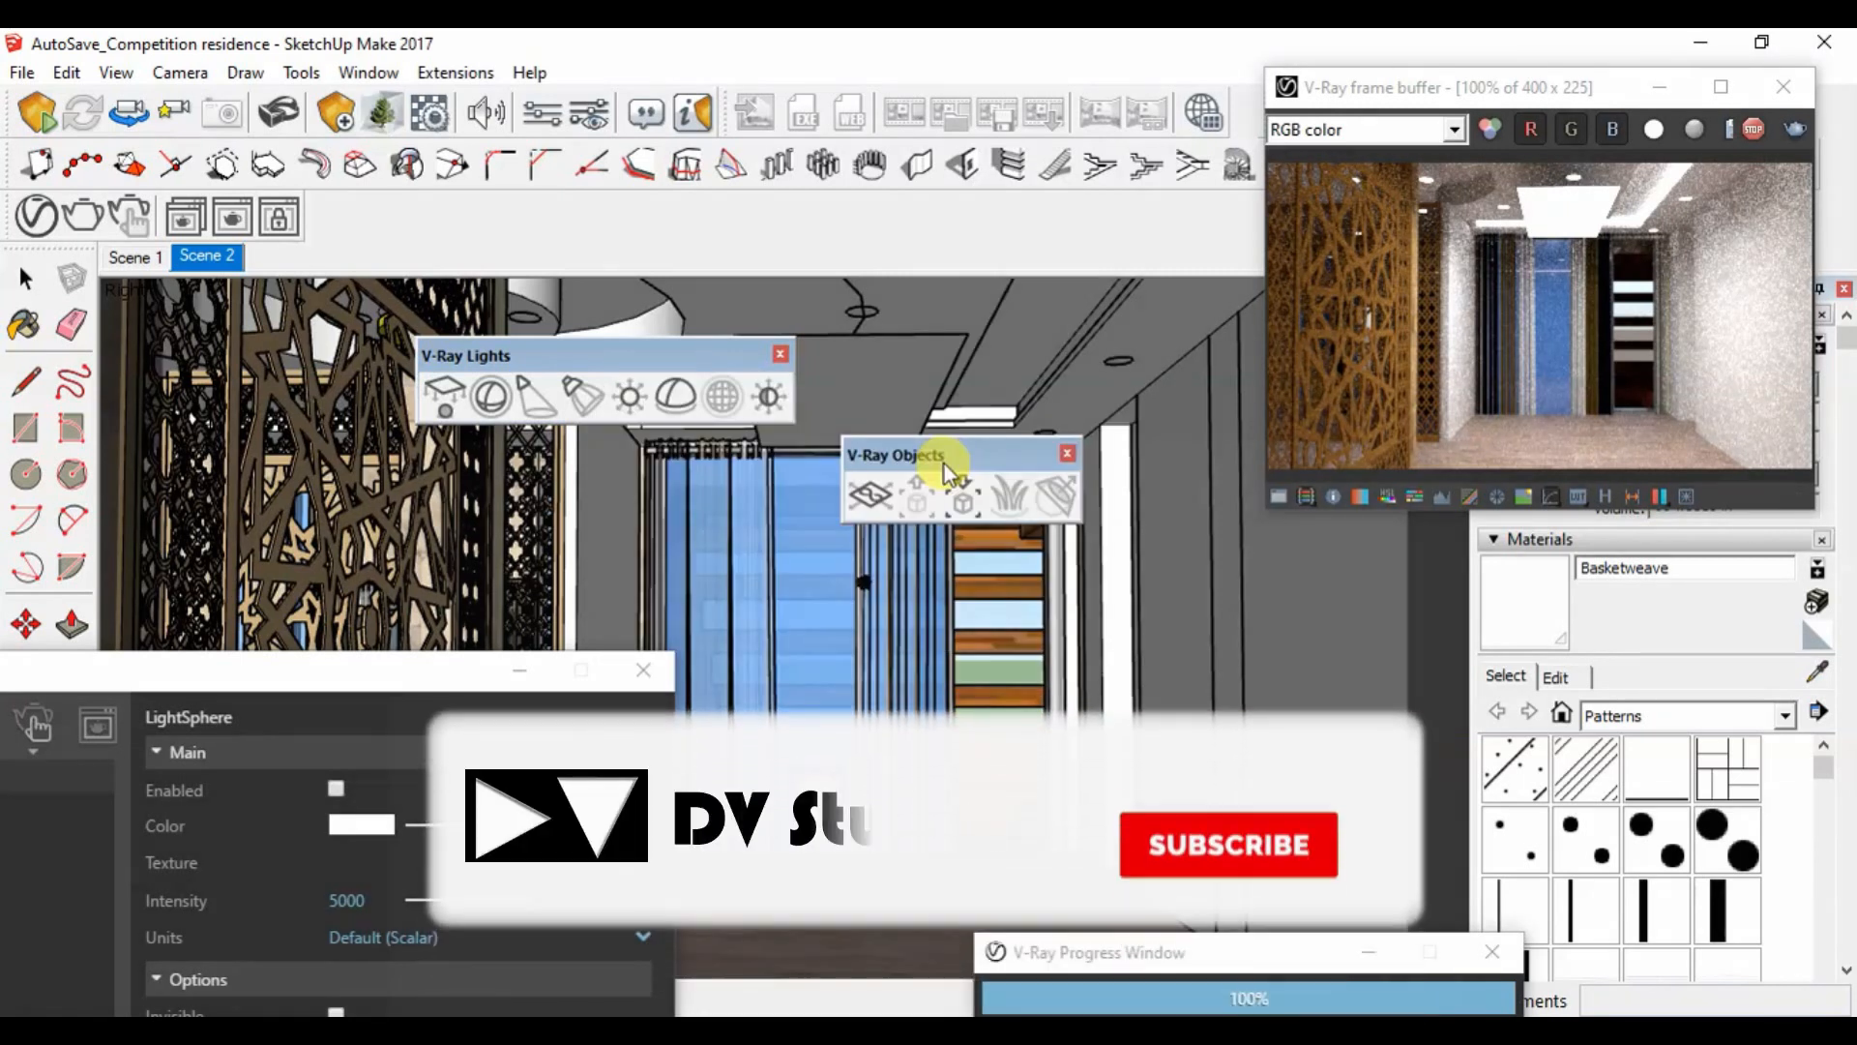
left_click(1749, 143)
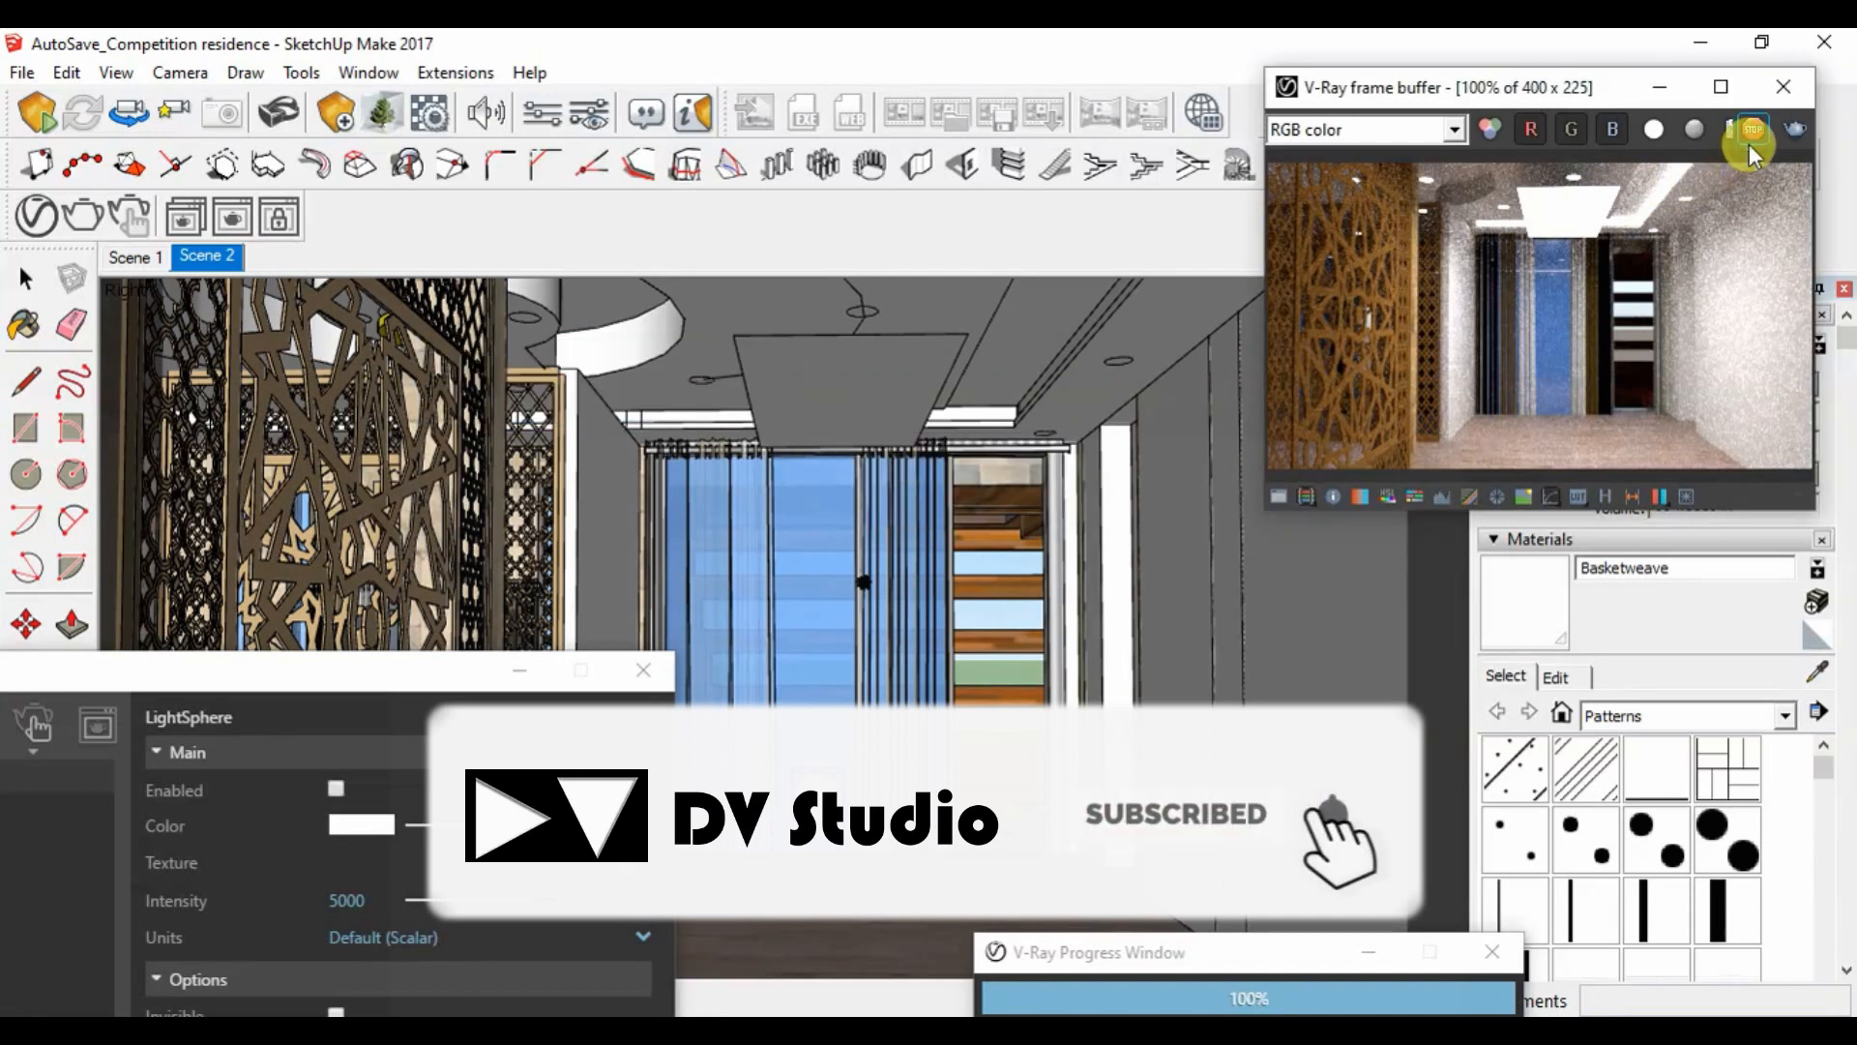
left_click(1045, 228)
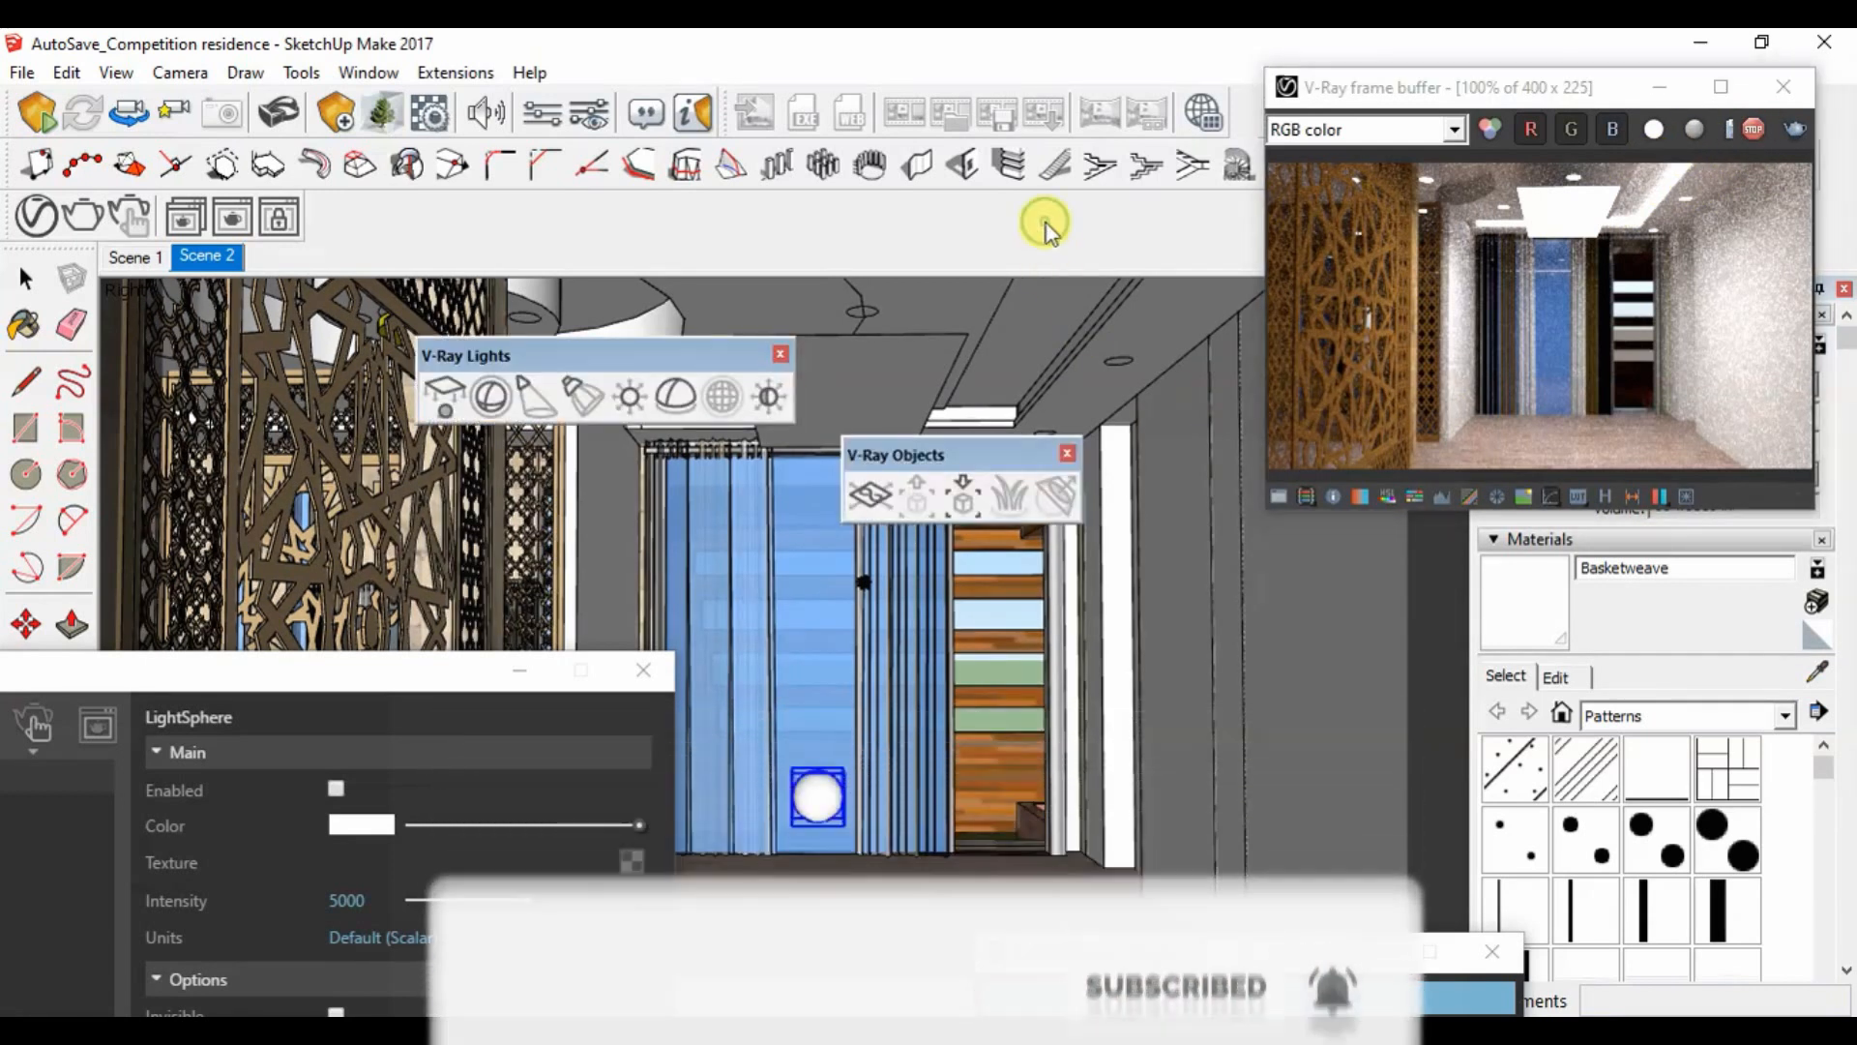